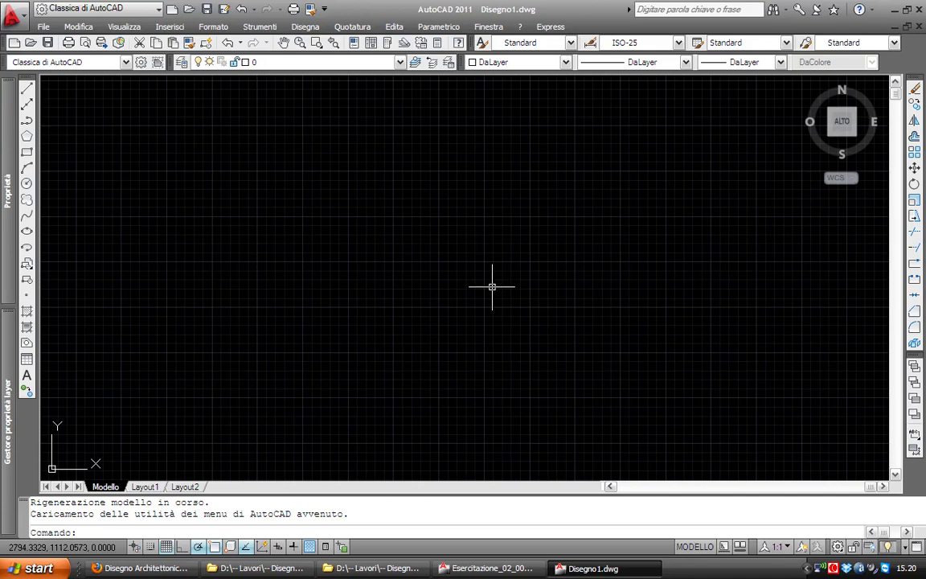
Nudge the view of the empty Disegno1.dwg, then minimize AutoCAD
{"action": "middle_click_drag", "start_coordinate": [373, 318], "coordinate": [376, 301]}
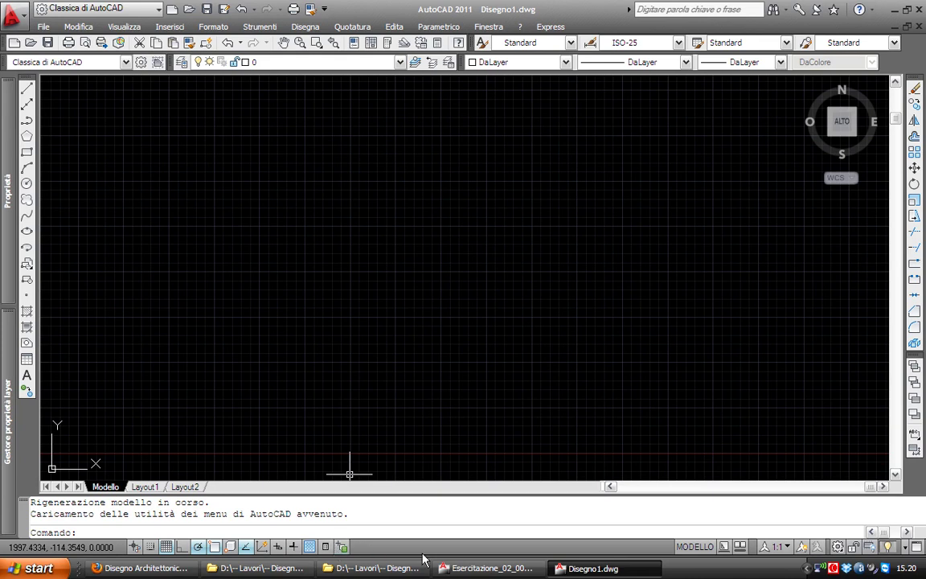
{"action": "left_click", "coordinate": [451, 568]}
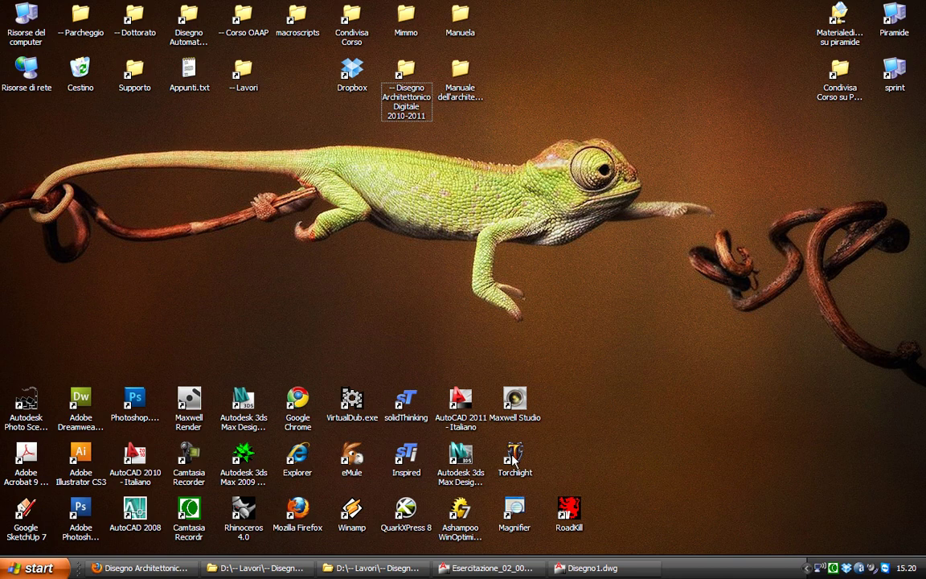
Start Magnifier from its desktop shortcut at level 2 and restore Disegno1.dwg
{"action": "left_click", "coordinate": [462, 324]}
{"action": "left_click", "coordinate": [521, 519]}
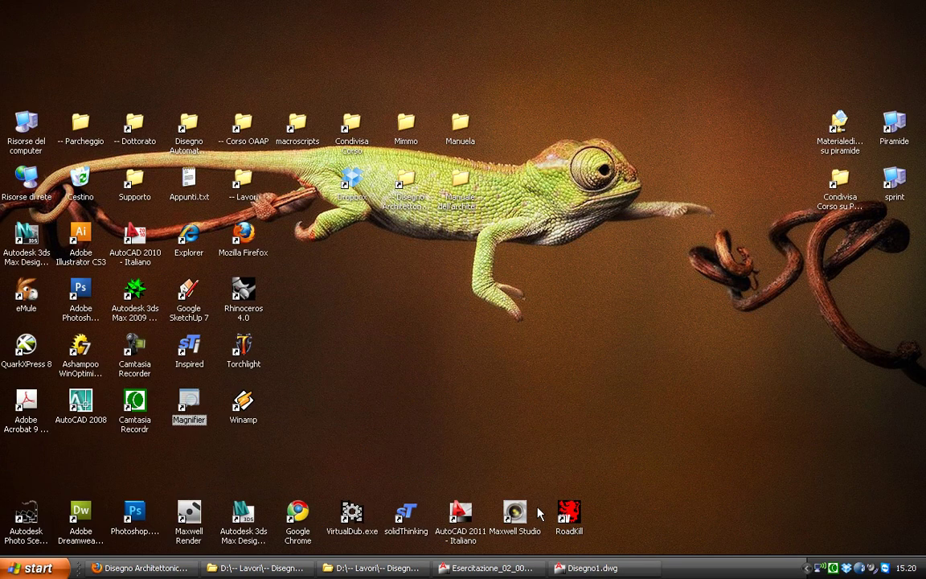
{"action": "left_click", "coordinate": [611, 569]}
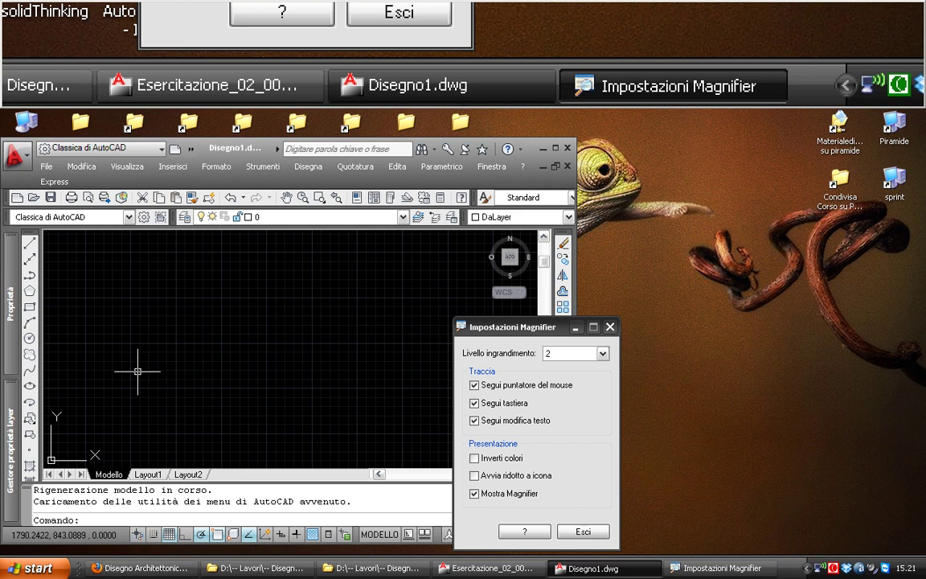
Maximize the AutoCAD window, uncheck Mostra Magnifier, and minimize the Magnifier settings
{"action": "double_click", "coordinate": [236, 155]}
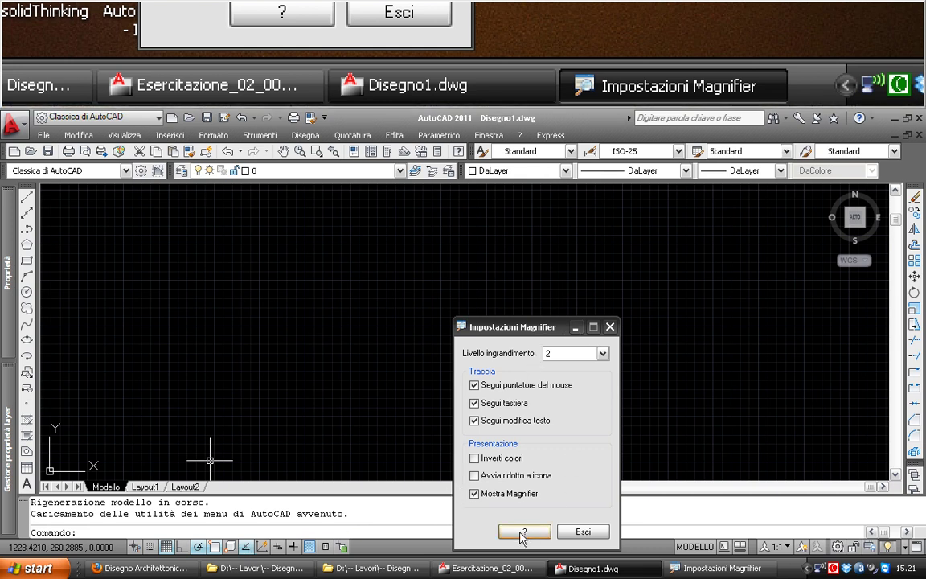
{"action": "left_click", "coordinate": [527, 493]}
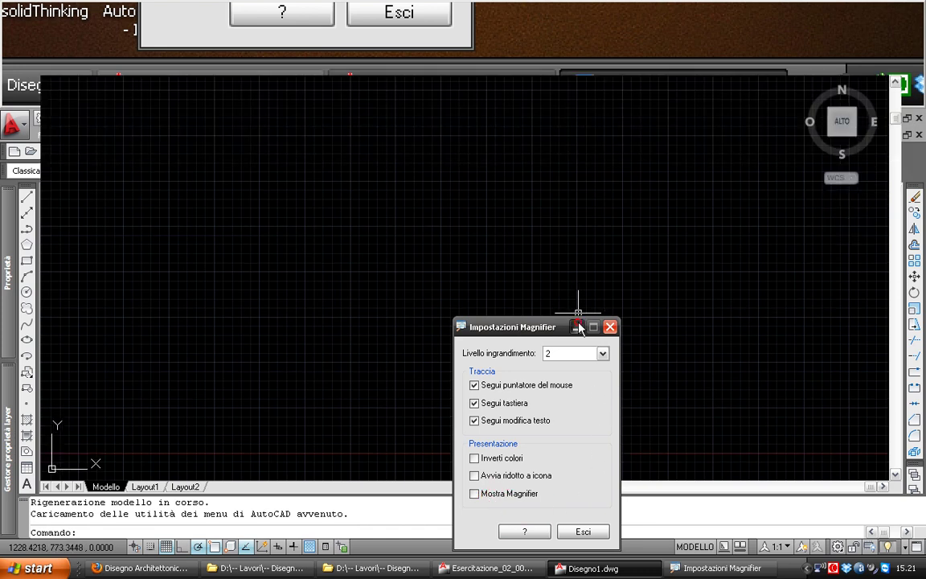
{"action": "left_click", "coordinate": [579, 326]}
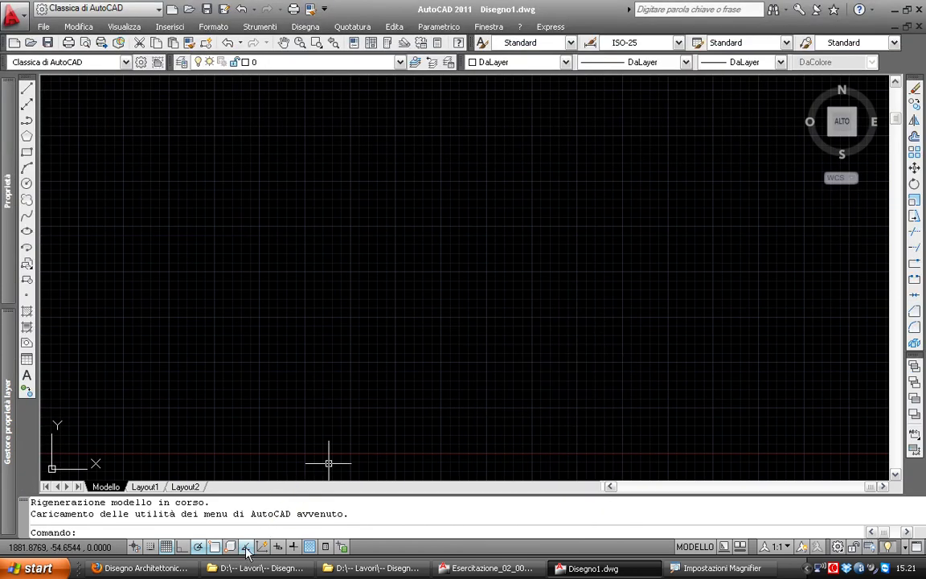
Draw two rectangles with RET, upper left and lower right, abandoning a trial grip move
{"action": "type", "text": "ret"}
{"action": "key", "text": "Return"}
{"action": "left_click", "coordinate": [304, 163]}
{"action": "left_click", "coordinate": [409, 251]}
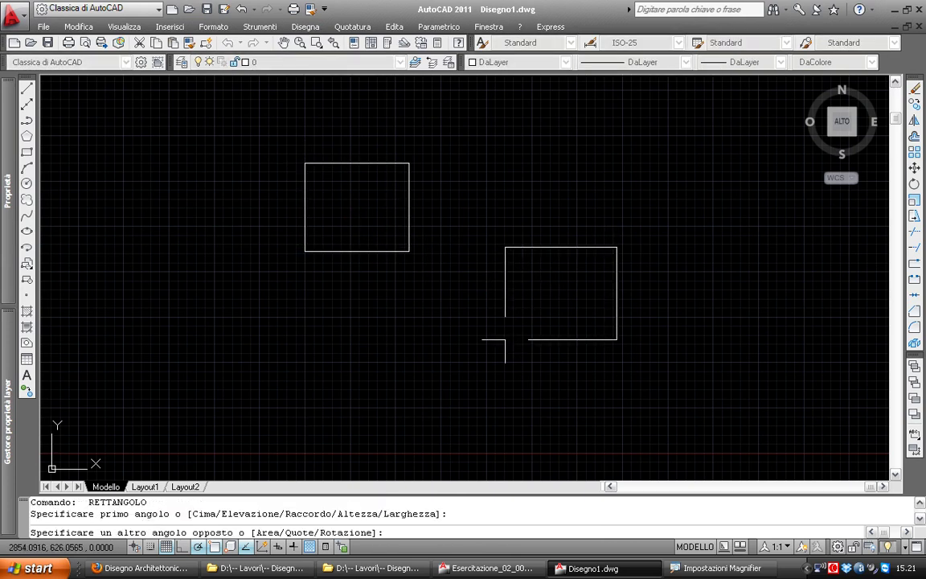
{"action": "left_click", "coordinate": [505, 340]}
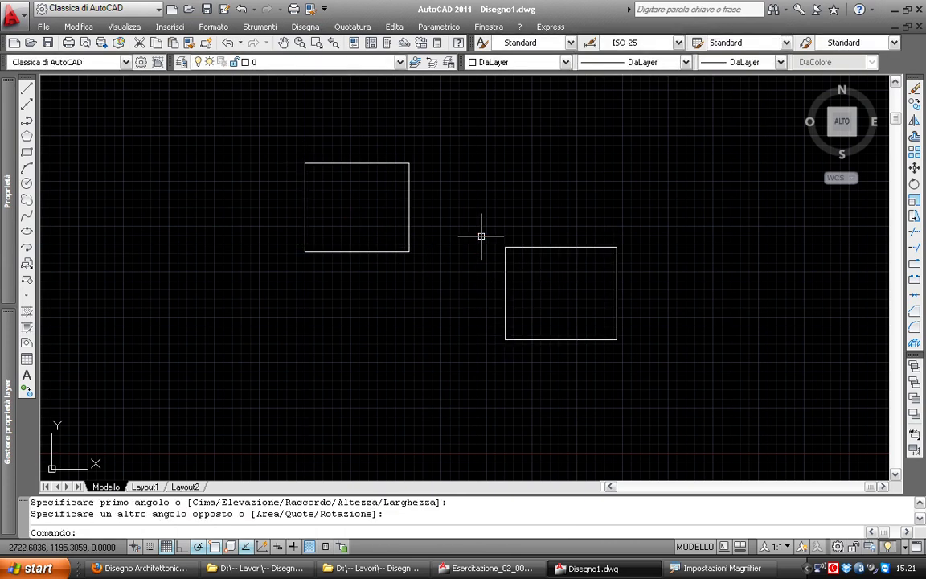
{"action": "left_click", "coordinate": [410, 244]}
{"action": "left_click", "coordinate": [409, 251]}
{"action": "key", "text": "space"}
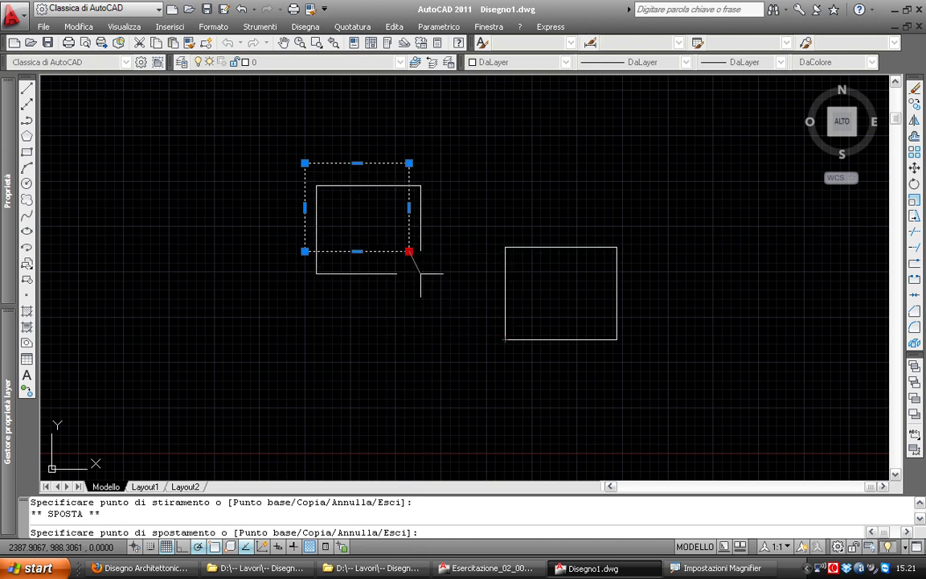
{"action": "key", "text": "Escape"}
{"action": "key", "text": "Escape"}
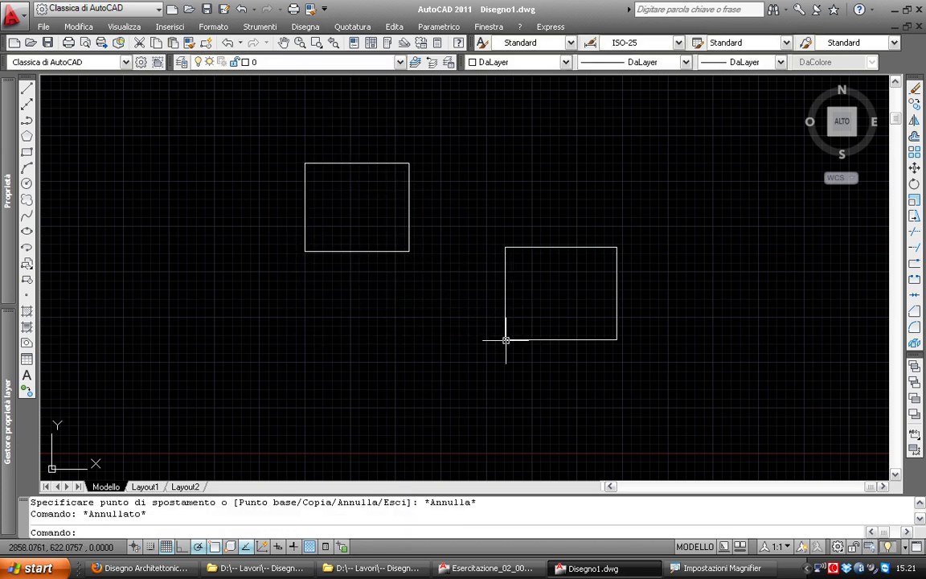
Draw a horizontal line left from the right rectangle and a vertical line below the square
{"action": "type", "text": "l"}
{"action": "key", "text": "Return"}
{"action": "left_click", "coordinate": [505, 339]}
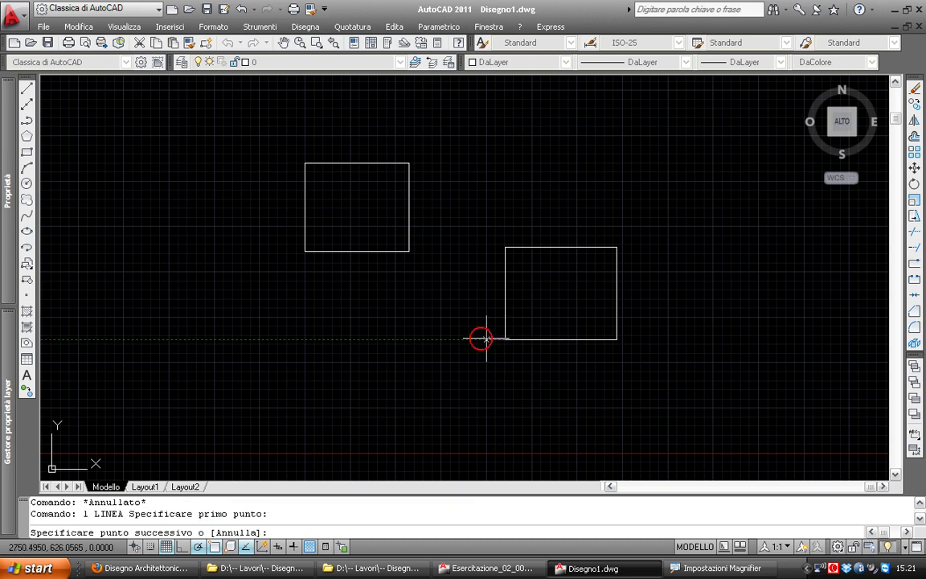
{"action": "left_click", "coordinate": [149, 332]}
{"action": "key", "text": "Return"}
{"action": "key", "text": "Return"}
{"action": "left_click", "coordinate": [409, 251]}
{"action": "left_click", "coordinate": [408, 357]}
{"action": "key", "text": "Return"}
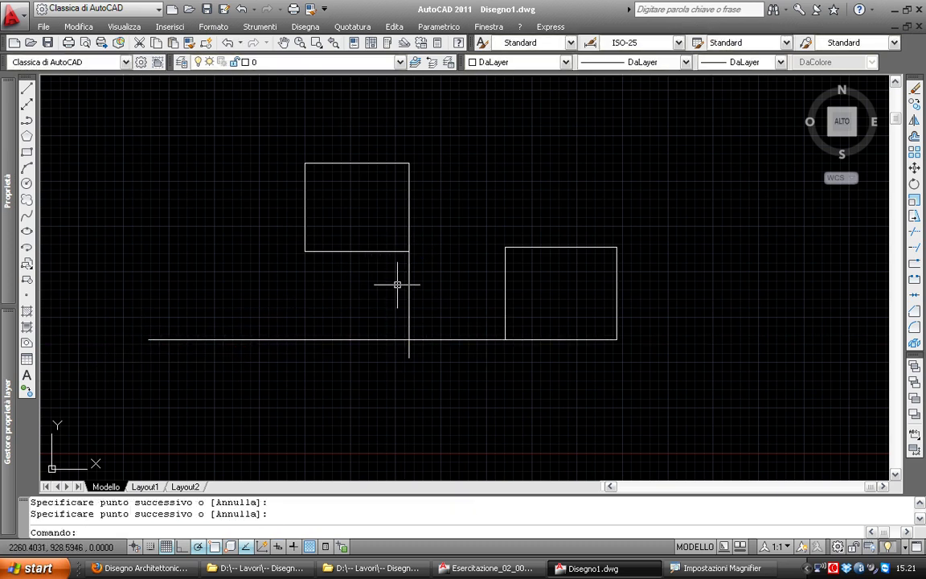
Move the square onto the horizontal line, undo it, and erase both lines with CA
{"action": "left_click", "coordinate": [378, 251]}
{"action": "left_click", "coordinate": [408, 251]}
{"action": "key", "text": "space"}
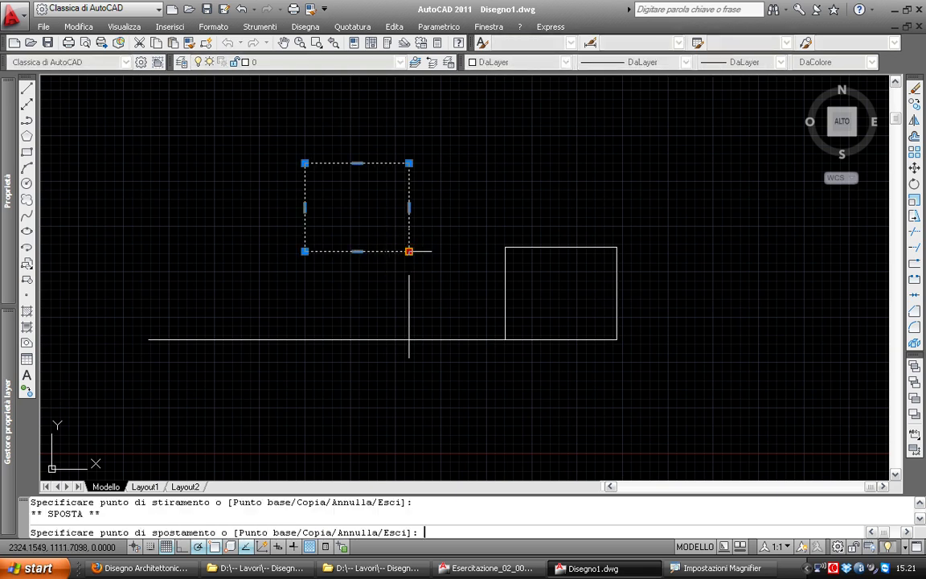
{"action": "left_click", "coordinate": [410, 340]}
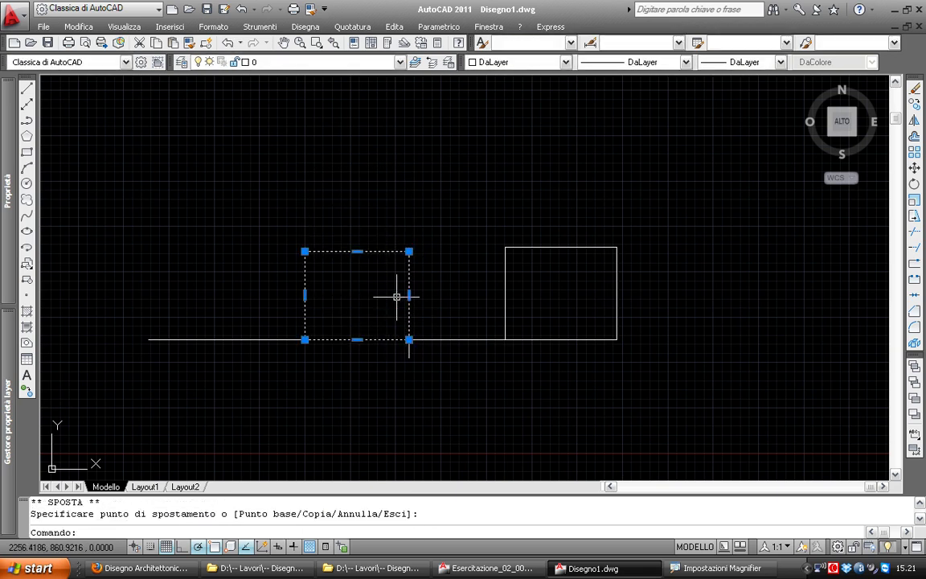
{"action": "key", "text": "ctrl+z"}
{"action": "left_click", "coordinate": [410, 310]}
{"action": "left_click", "coordinate": [377, 351]}
{"action": "type", "text": "ca"}
{"action": "key", "text": "Return"}
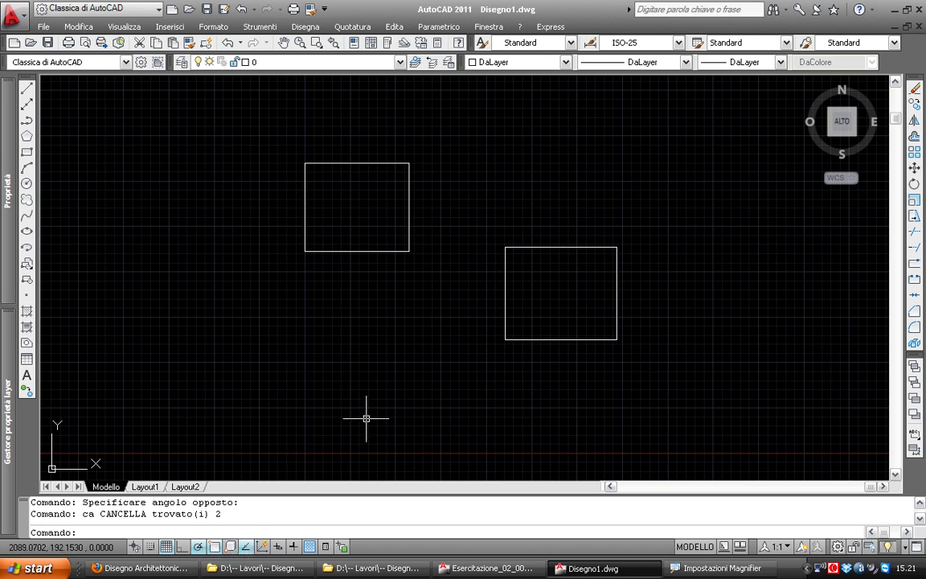
Grip-move the left rectangle down so its bottom lines up with the right rectangle
{"action": "left_click_drag", "start_coordinate": [420, 277], "coordinate": [362, 211]}
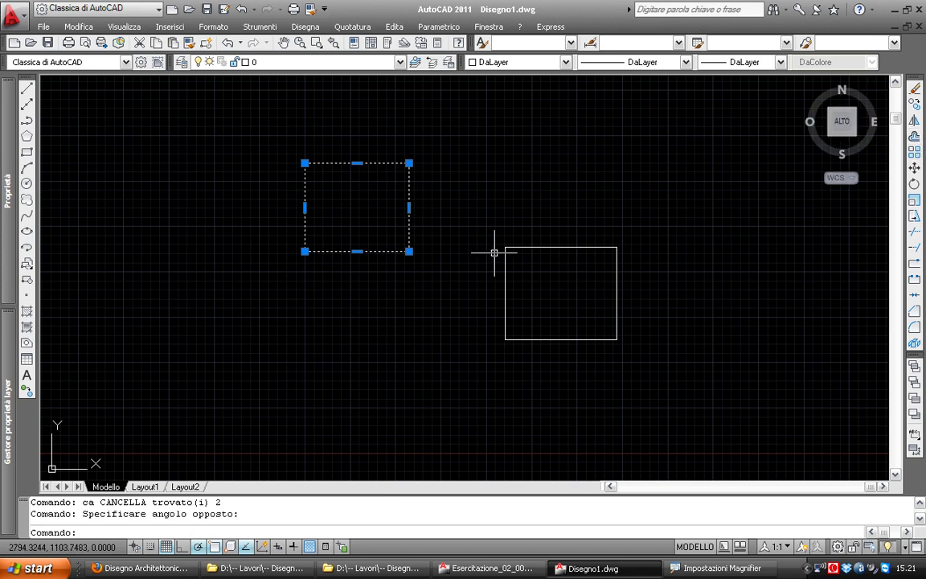
{"action": "left_click", "coordinate": [408, 252]}
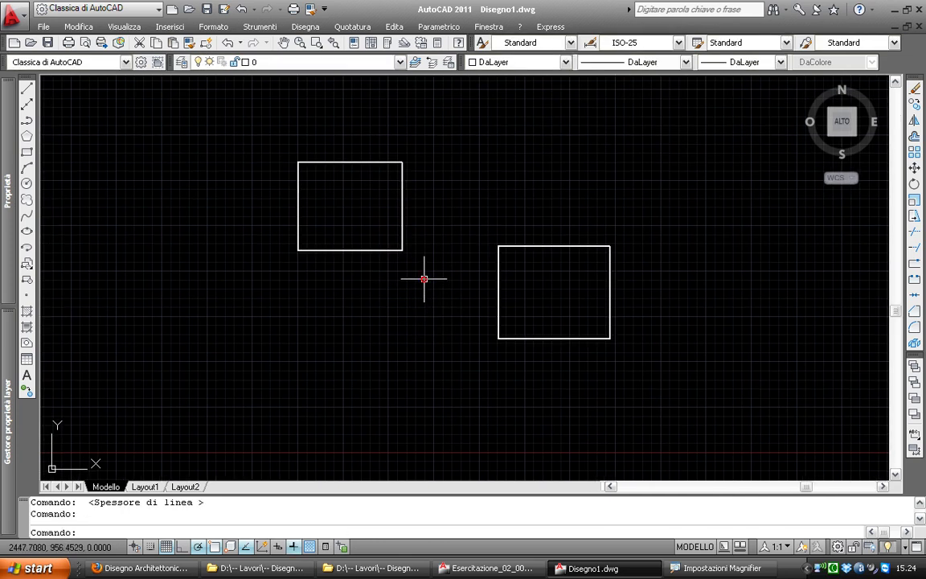
{"action": "left_click", "coordinate": [424, 277]}
{"action": "left_click", "coordinate": [395, 234]}
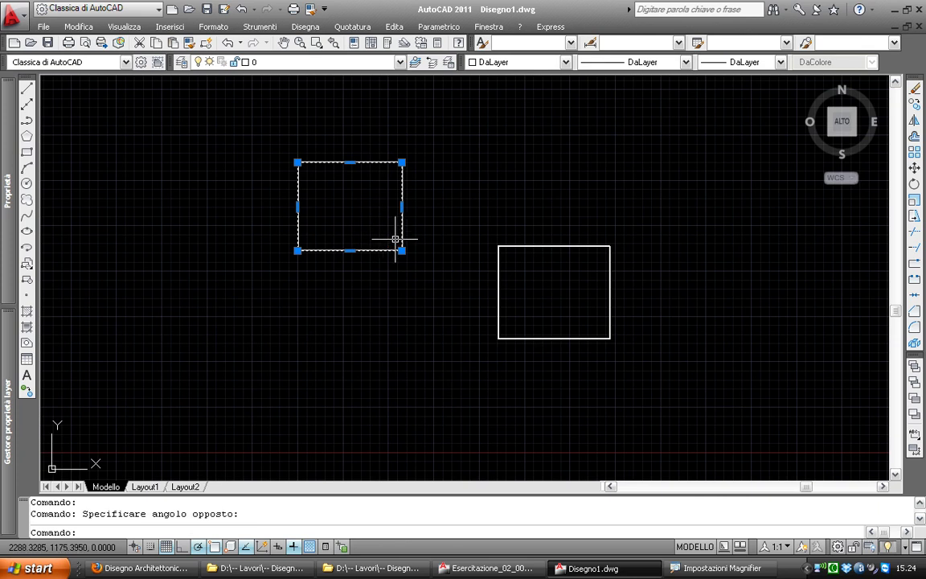
{"action": "left_click", "coordinate": [402, 251]}
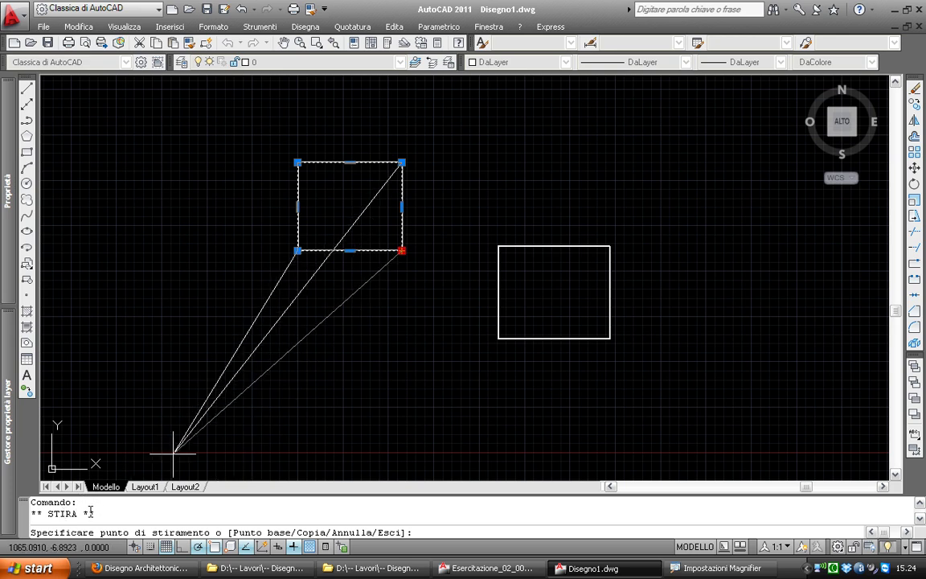
{"action": "key", "text": "space"}
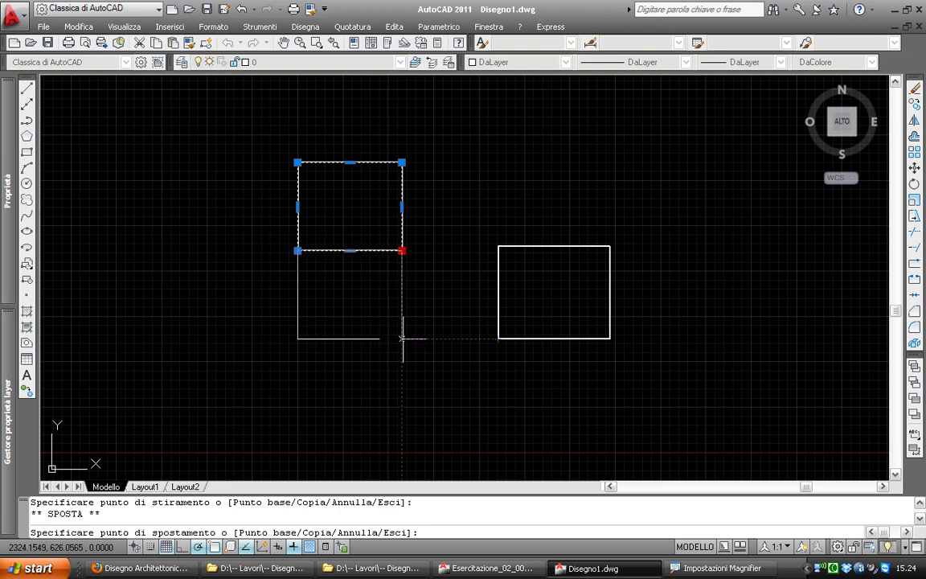
{"action": "left_click", "coordinate": [402, 339]}
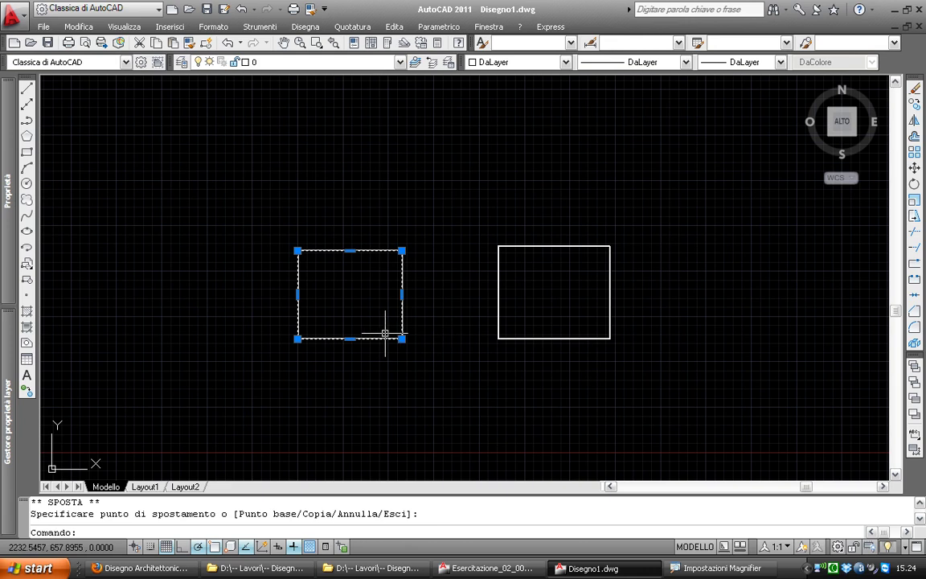
{"action": "mouse_move", "coordinate": [463, 181]}
{"action": "middle_mouse_down"}
{"action": "mouse_move", "coordinate": [393, 180]}
{"action": "mouse_move", "coordinate": [388, 192]}
{"action": "middle_mouse_up"}
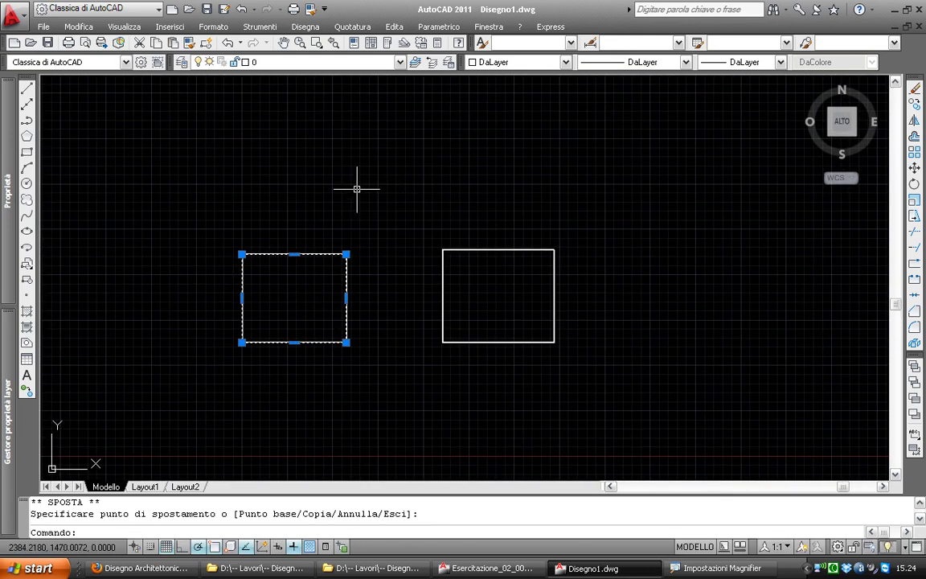
{"action": "left_click", "coordinate": [27, 136]}
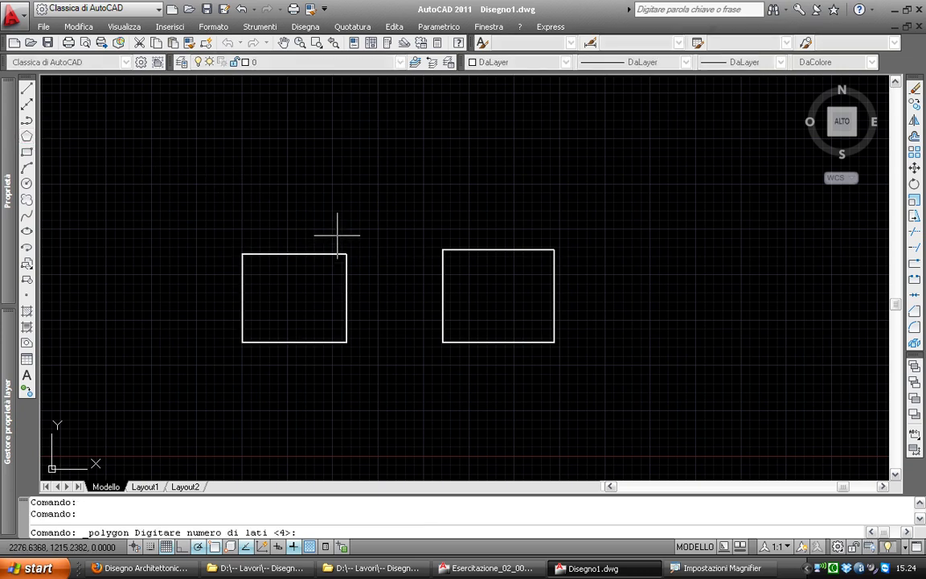
Draw a five-sided inscribed polygon centred between the two rectangles
{"action": "key", "text": "Escape"}
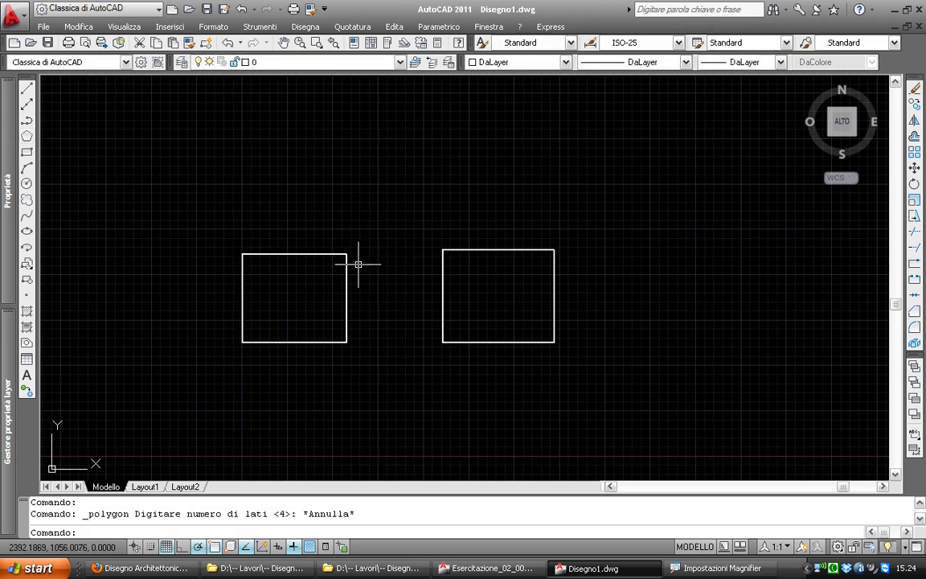
{"action": "middle_click_drag", "start_coordinate": [362, 263], "coordinate": [366, 234]}
{"action": "key", "text": "Escape"}
{"action": "key", "text": "Escape"}
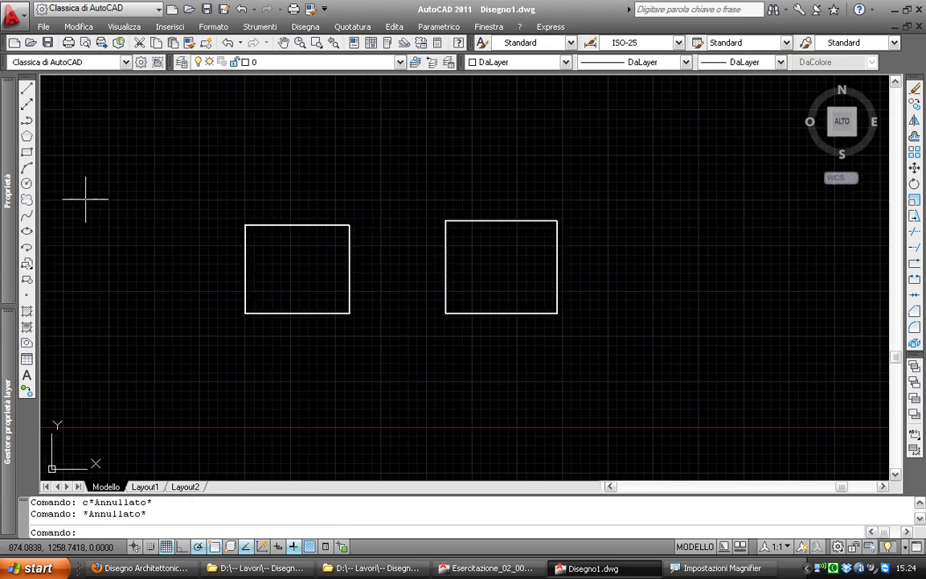
{"action": "left_click", "coordinate": [26, 136]}
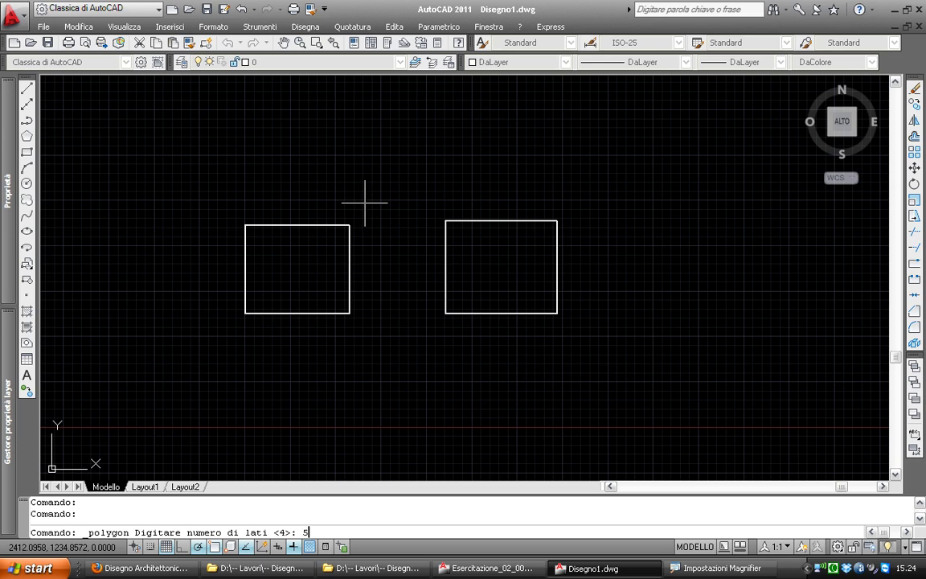
{"action": "key", "text": "Return"}
{"action": "left_click", "coordinate": [368, 214]}
{"action": "key", "text": "Return"}
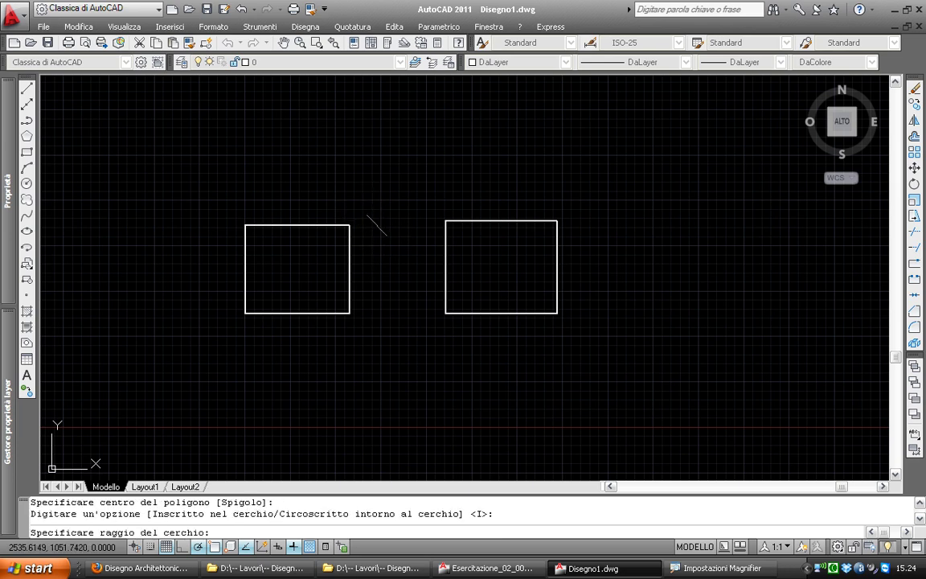
{"action": "left_click", "coordinate": [397, 302]}
Draw two more overlapping rectangles with RET beside the pentagon
{"action": "type", "text": "ret"}
{"action": "key", "text": "Return"}
{"action": "left_click", "coordinate": [370, 199]}
{"action": "left_click", "coordinate": [500, 263]}
{"action": "key", "text": "Return"}
{"action": "left_click", "coordinate": [501, 263]}
{"action": "left_click", "coordinate": [517, 254]}
{"action": "key", "text": "Return"}
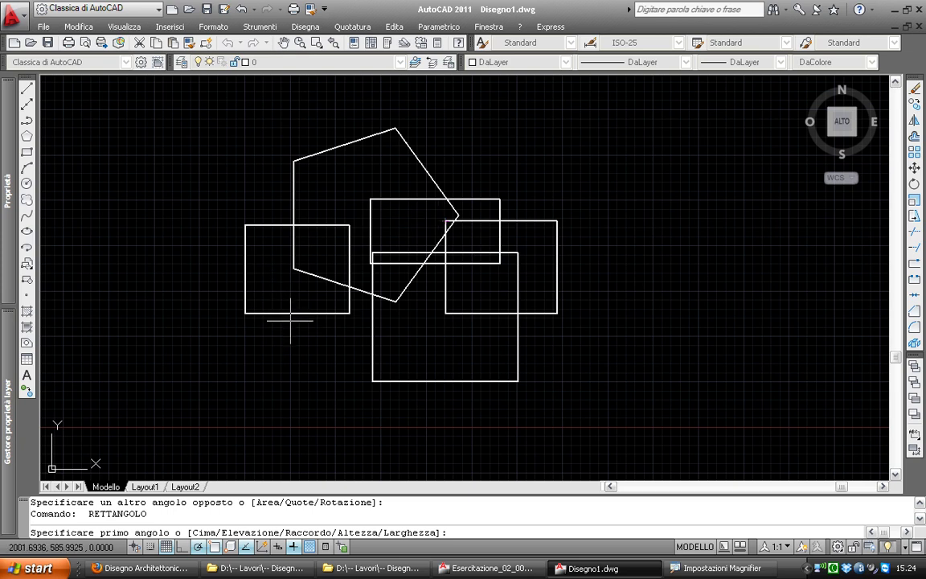
Cancel the repeated rectangle command and abandon a grip move of the left rectangle
{"action": "key", "text": "Return"}
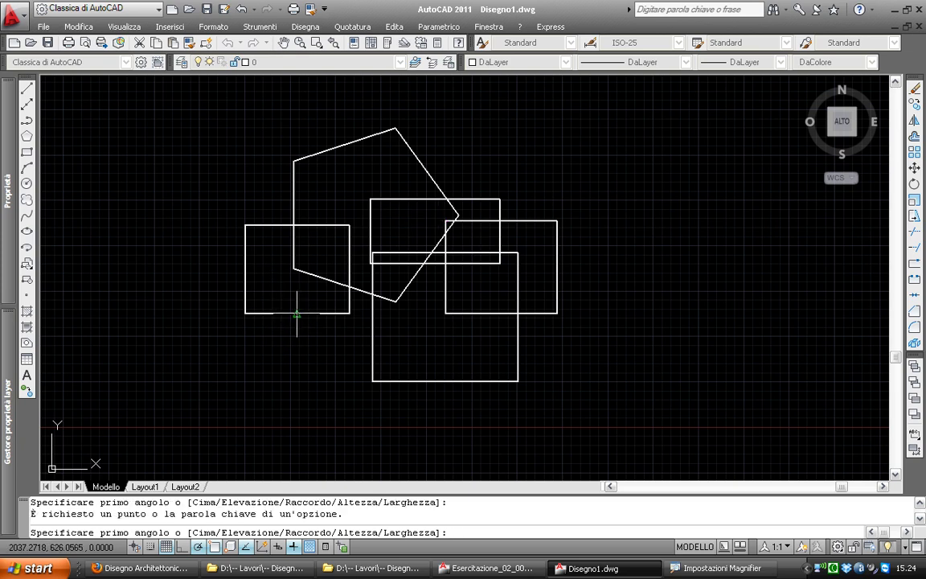
{"action": "key", "text": "Escape"}
{"action": "left_click", "coordinate": [303, 313]}
{"action": "left_click", "coordinate": [349, 226]}
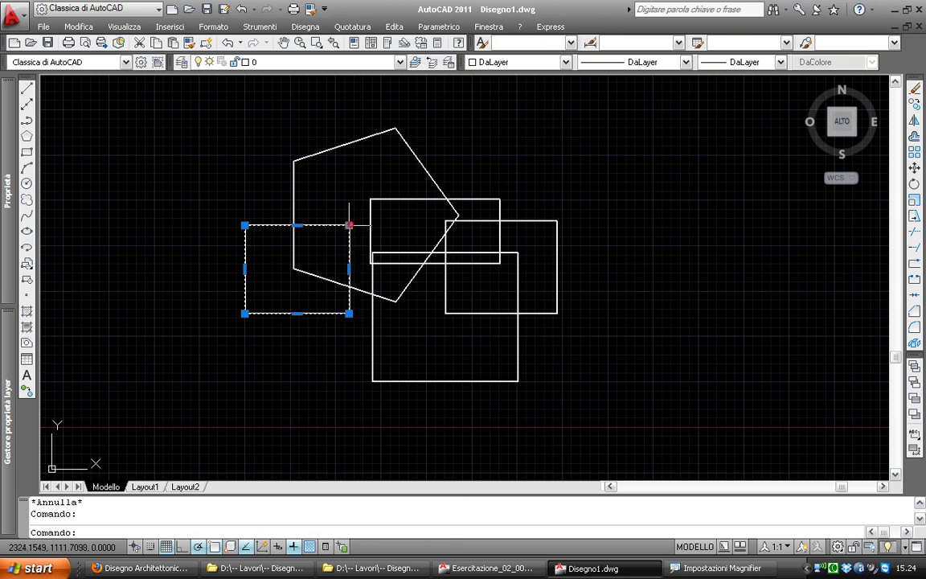
{"action": "key", "text": "space"}
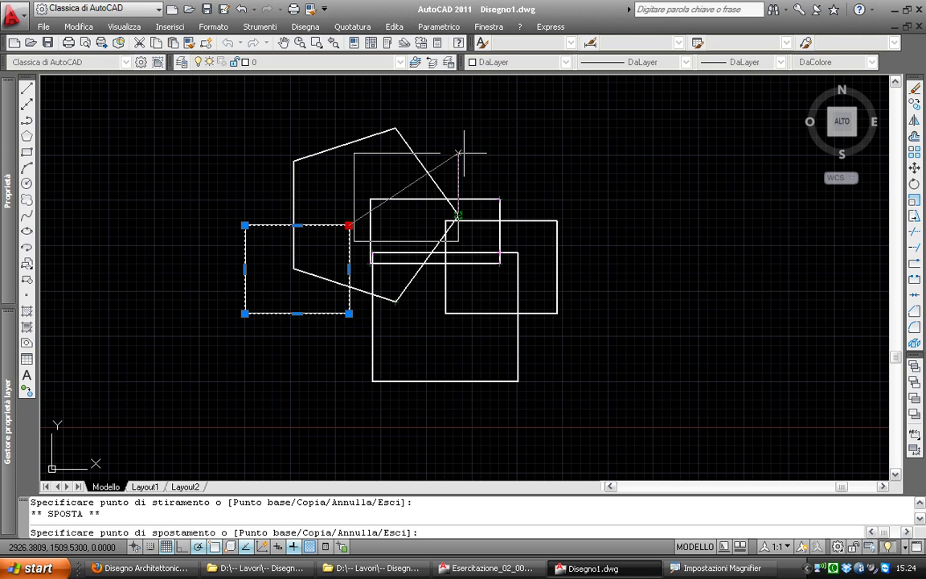
{"action": "key", "text": "Escape"}
{"action": "key", "text": "Escape"}
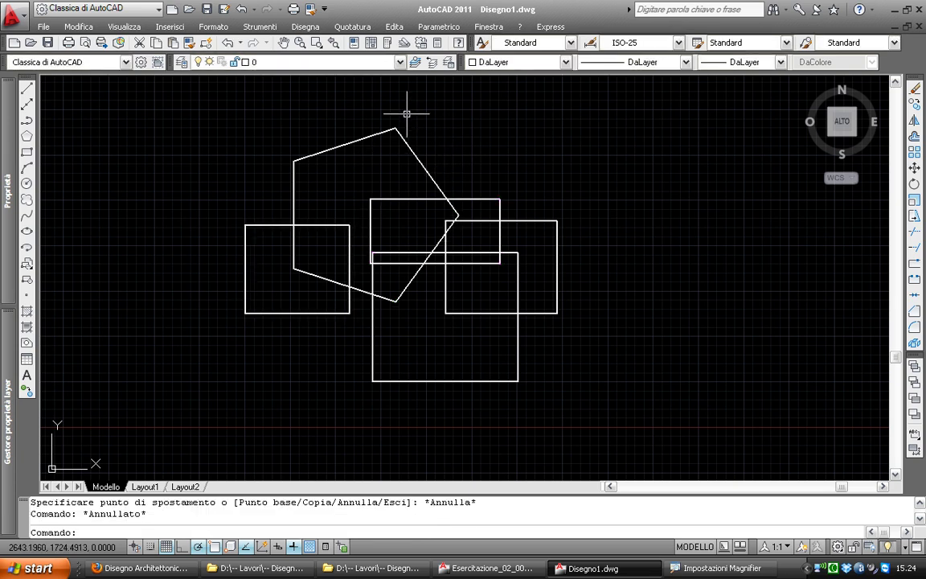
{"action": "left_click", "coordinate": [260, 27]}
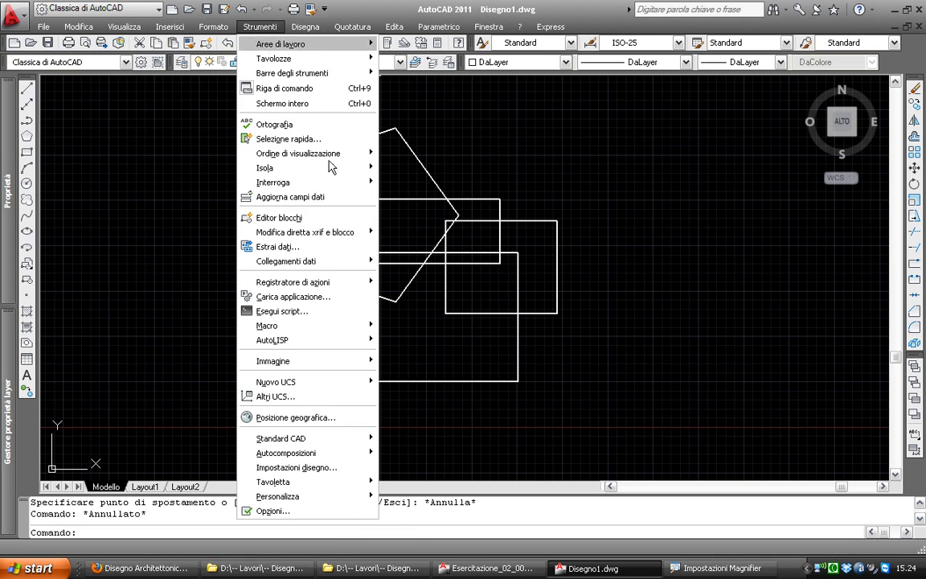
In Opzioni, set alignment point acquisition to 'Tasto Maiusc per acquisizione' and confirm
{"action": "left_click", "coordinate": [295, 512]}
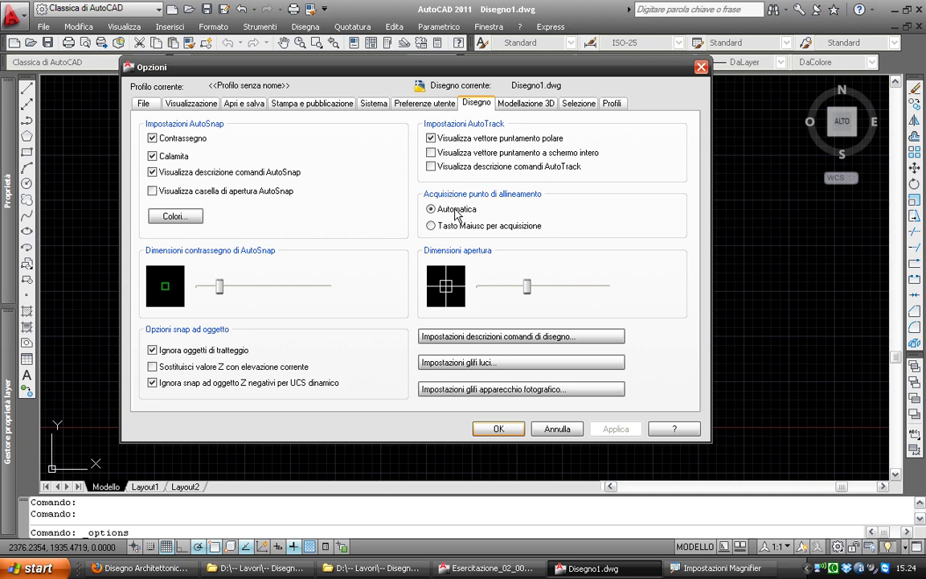
{"action": "left_click", "coordinate": [442, 230]}
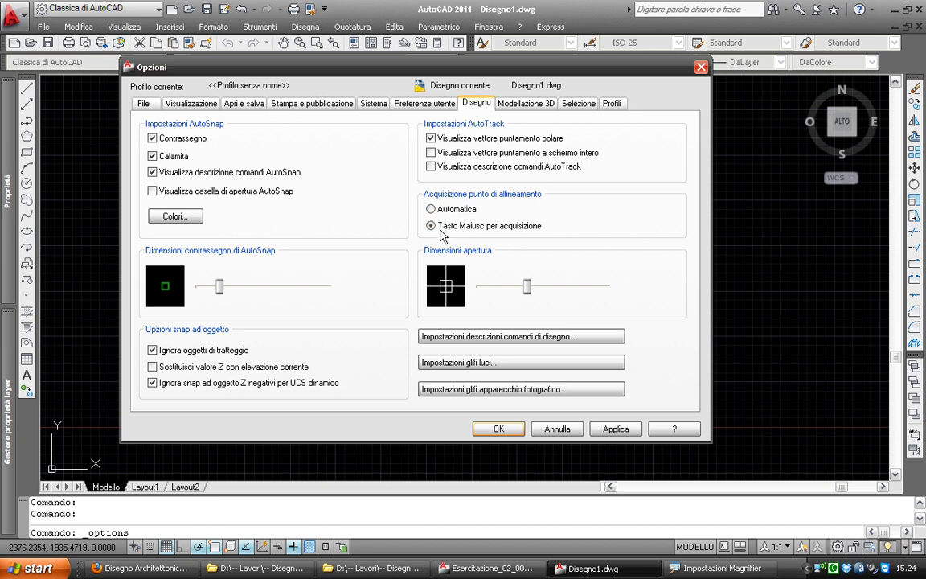
{"action": "left_click", "coordinate": [499, 429]}
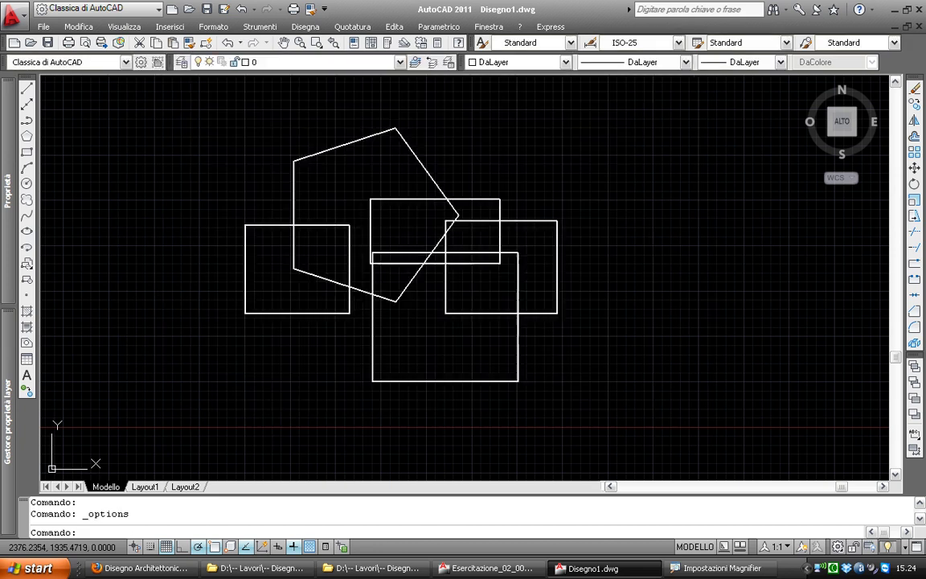
Grip-move the right rectangle up and to the right
{"action": "left_click", "coordinate": [527, 218]}
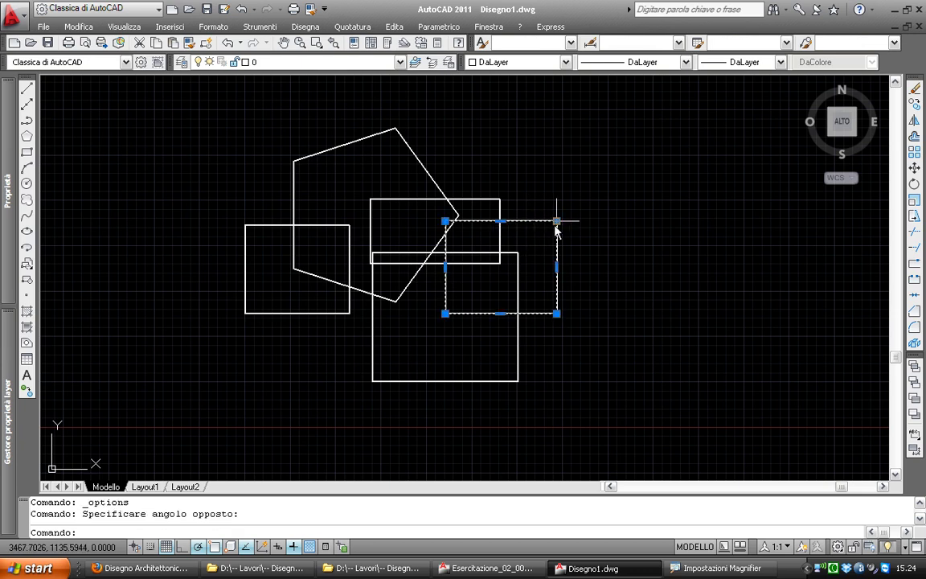
{"action": "left_click", "coordinate": [444, 314]}
{"action": "key", "text": "space"}
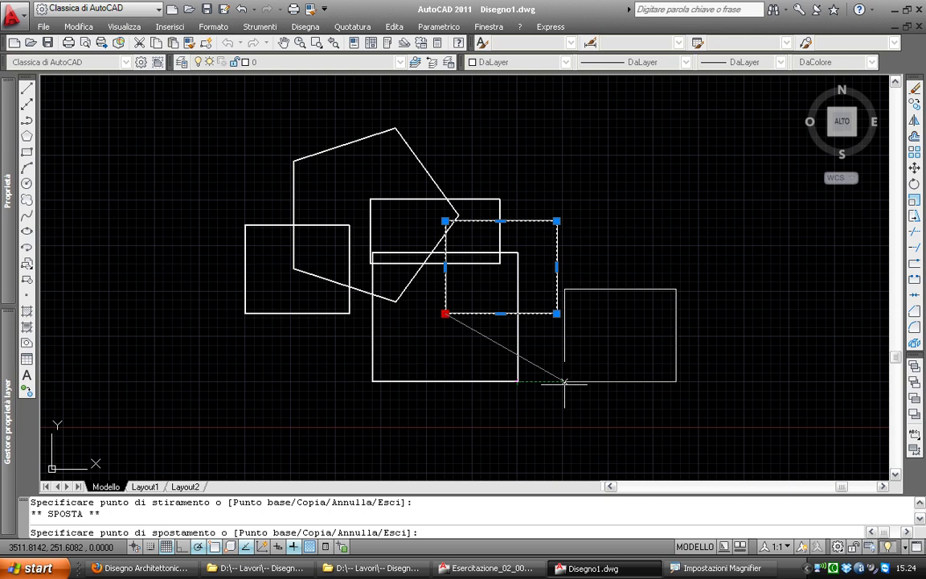
{"action": "key", "text": "Escape"}
{"action": "key", "text": "Escape"}
{"action": "middle_click_drag", "start_coordinate": [532, 311], "coordinate": [434, 313]}
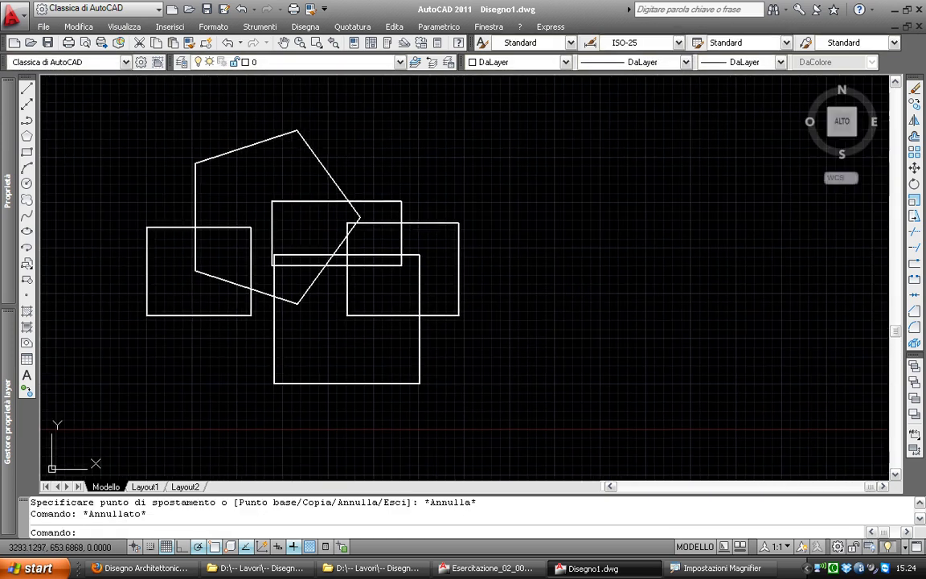
{"action": "left_click", "coordinate": [422, 315]}
{"action": "left_click", "coordinate": [458, 315]}
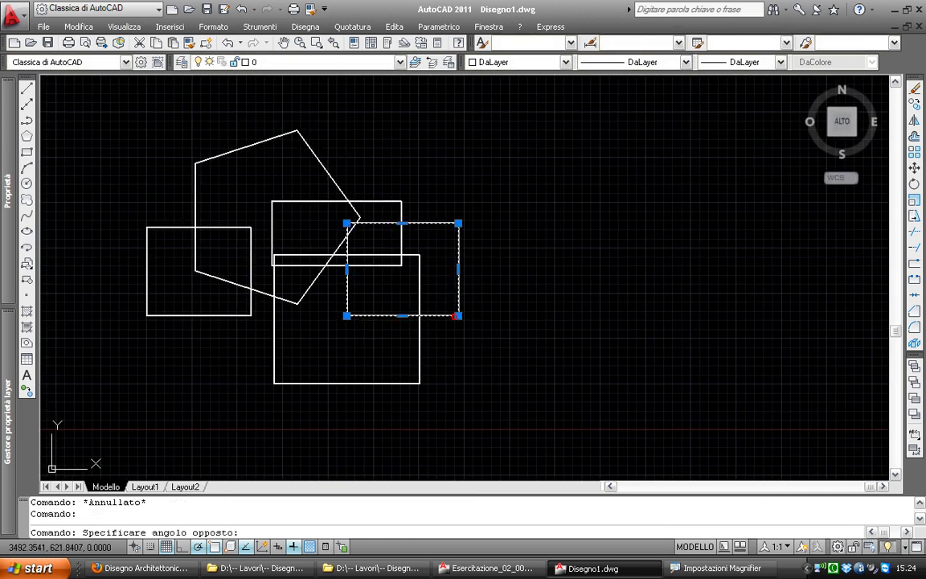
{"action": "left_click", "coordinate": [459, 315]}
{"action": "key", "text": "space"}
{"action": "left_click", "coordinate": [630, 218]}
{"action": "key", "text": "Escape"}
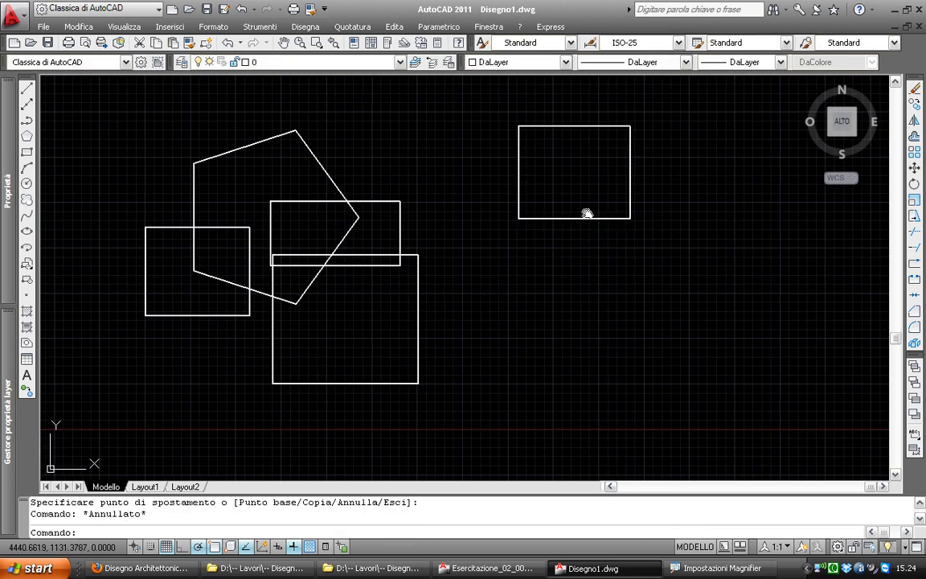
Place a copy of the upper-right rectangle to its lower right
{"action": "middle_click_drag", "start_coordinate": [588, 214], "coordinate": [520, 203]}
{"action": "left_click_drag", "start_coordinate": [625, 248], "coordinate": [527, 192]}
{"action": "left_click", "coordinate": [562, 207]}
{"action": "key", "text": "space"}
{"action": "type", "text": "c"}
{"action": "key", "text": "Return"}
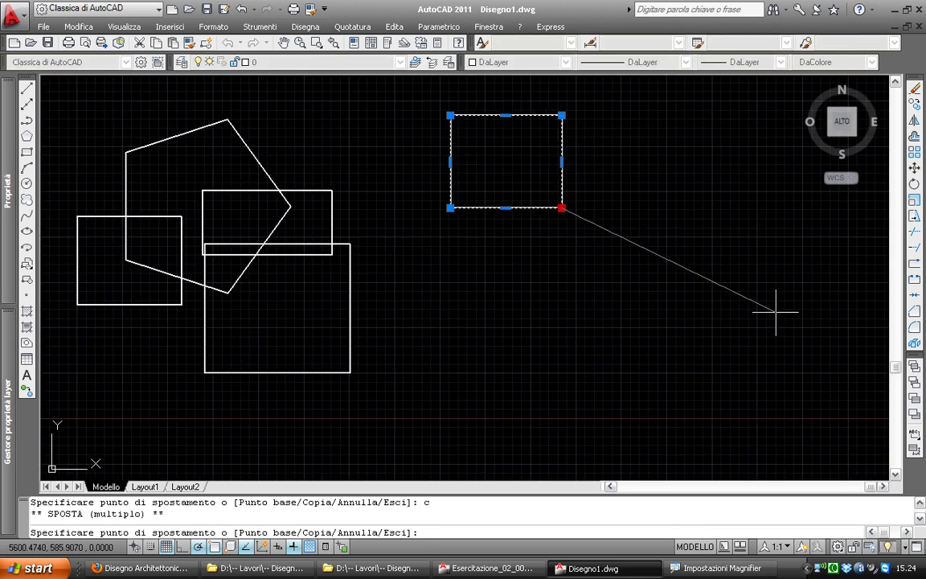
{"action": "left_click", "coordinate": [788, 342]}
{"action": "key", "text": "Escape"}
{"action": "key", "text": "Escape"}
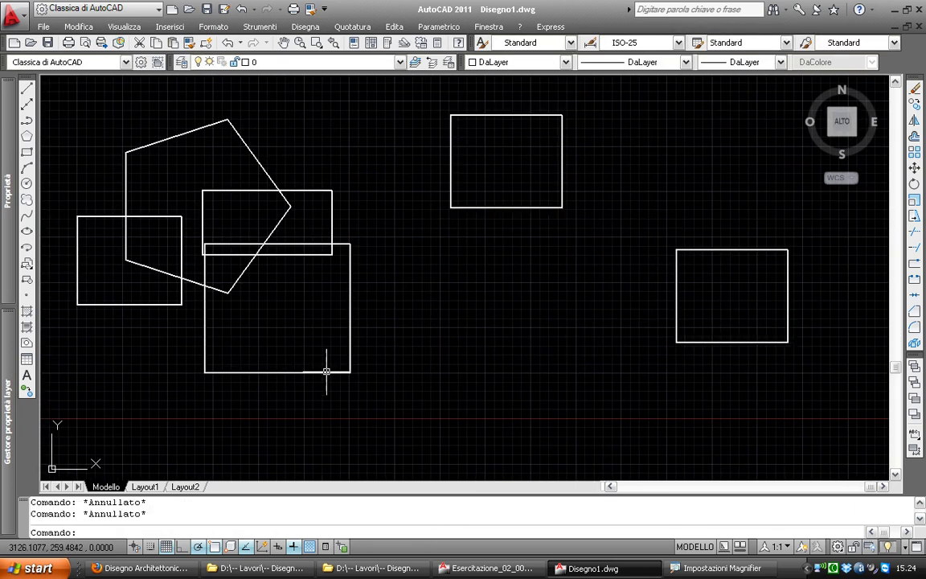
Move the small left rectangle below the large square
{"action": "left_click_drag", "start_coordinate": [189, 294], "coordinate": [108, 232]}
{"action": "left_click", "coordinate": [181, 217]}
{"action": "key", "text": "space"}
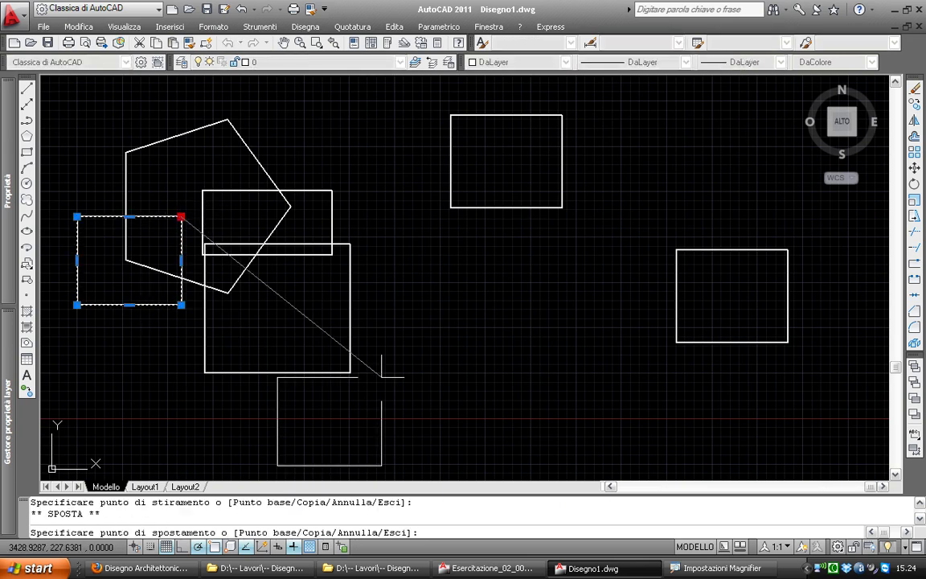
{"action": "left_click", "coordinate": [458, 379]}
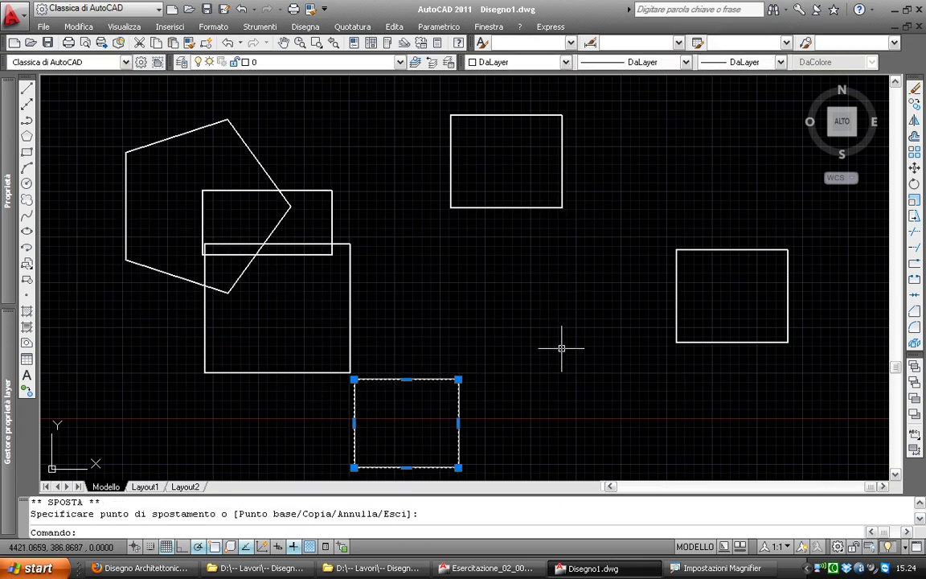
Draw a vertical guide line below the rectangle corner, then erase it with CA
{"action": "type", "text": "l"}
{"action": "key", "text": "Return"}
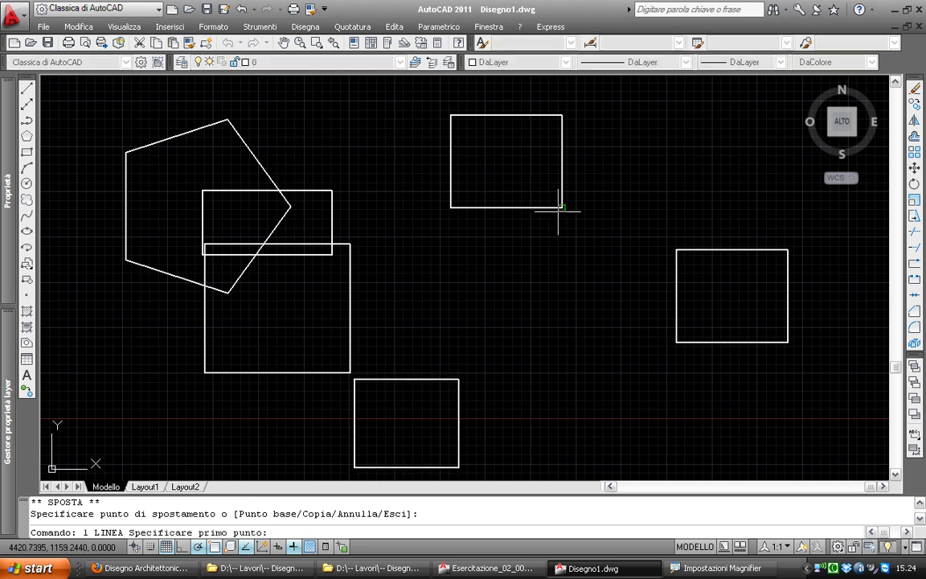
{"action": "left_click", "coordinate": [561, 207]}
{"action": "left_click", "coordinate": [560, 379]}
{"action": "key", "text": "Escape"}
{"action": "key", "text": "space"}
{"action": "left_click", "coordinate": [676, 342]}
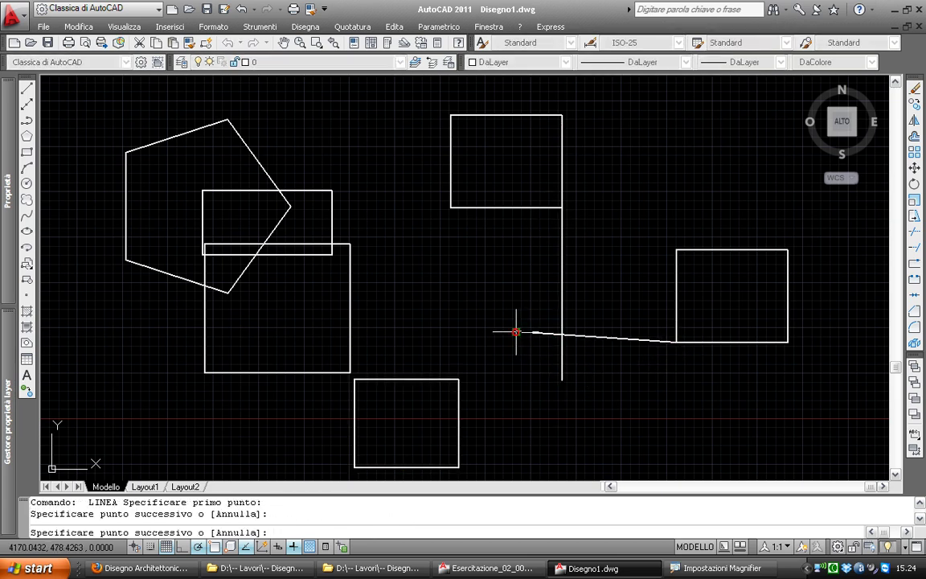
{"action": "key", "text": "Escape"}
{"action": "left_click", "coordinate": [579, 338]}
{"action": "left_click", "coordinate": [533, 316]}
{"action": "type", "text": "ca"}
{"action": "key", "text": "Return"}
Move the bottom rectangle so its top-right corner aligns with the other rectangles
{"action": "left_click", "coordinate": [471, 372]}
{"action": "left_click", "coordinate": [426, 383]}
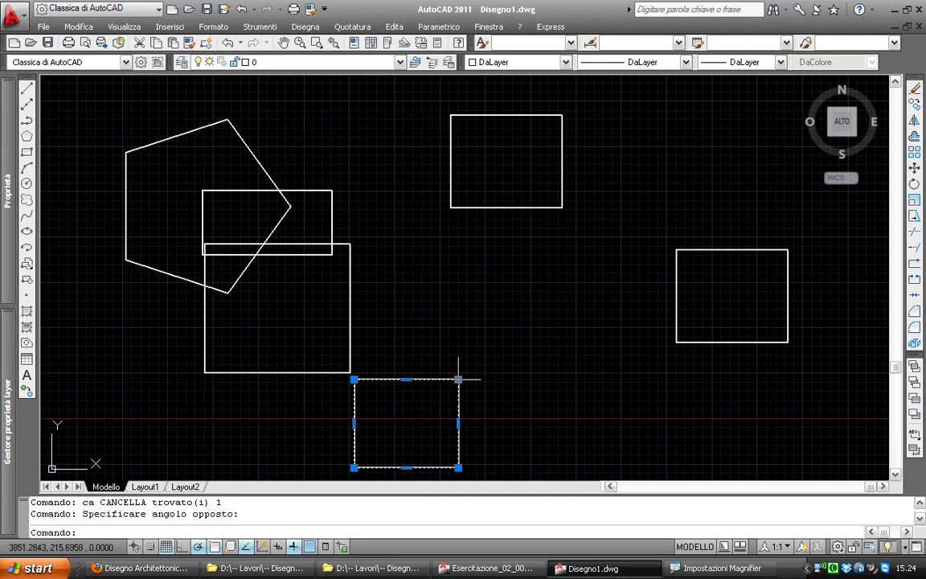
{"action": "left_click", "coordinate": [458, 379]}
{"action": "key", "text": "space"}
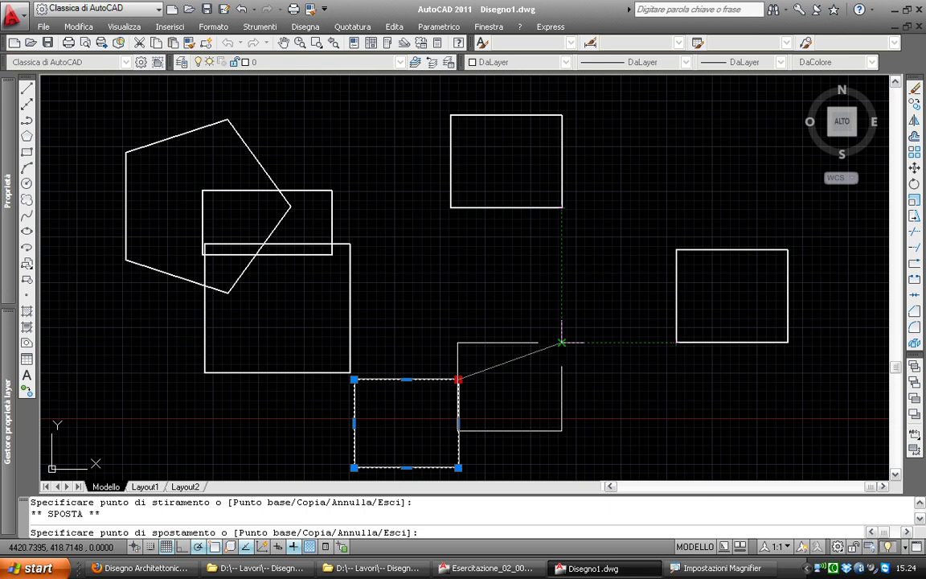
{"action": "left_click", "coordinate": [561, 343]}
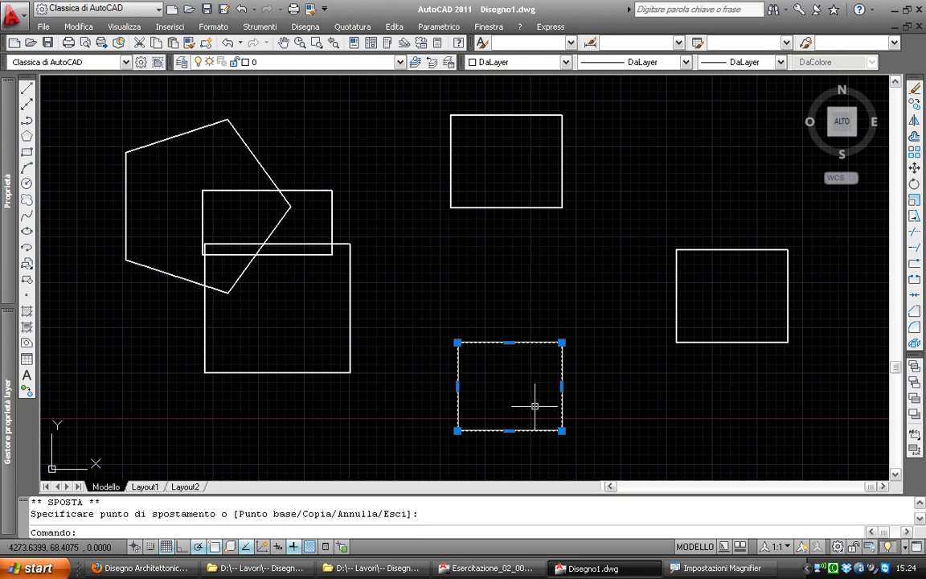
{"action": "mouse_move", "coordinate": [444, 306]}
{"action": "middle_mouse_down"}
{"action": "mouse_move", "coordinate": [507, 378]}
{"action": "mouse_move", "coordinate": [498, 350]}
{"action": "middle_mouse_up"}
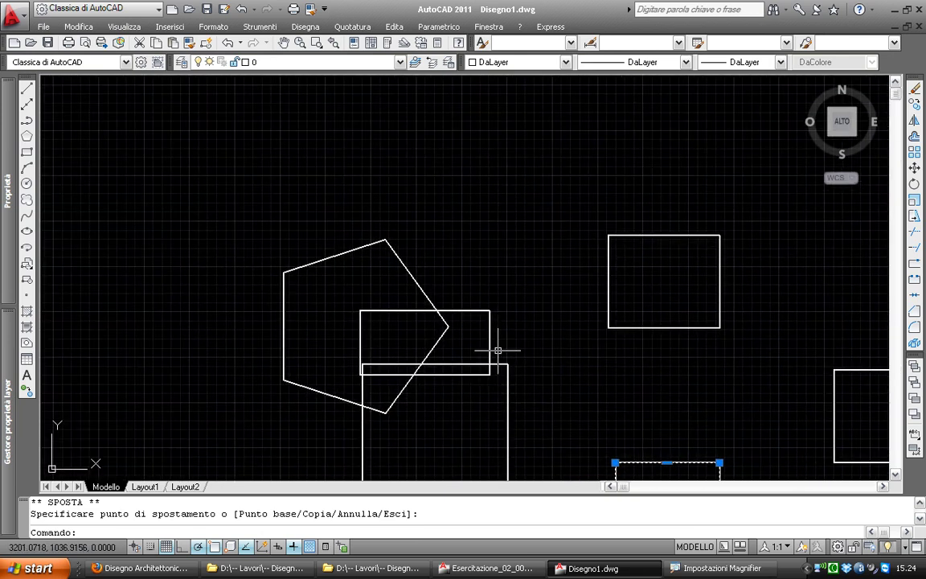
Confirm the running object snap settings with Estensione switched on
{"action": "key", "text": "Escape"}
{"action": "key", "text": "Escape"}
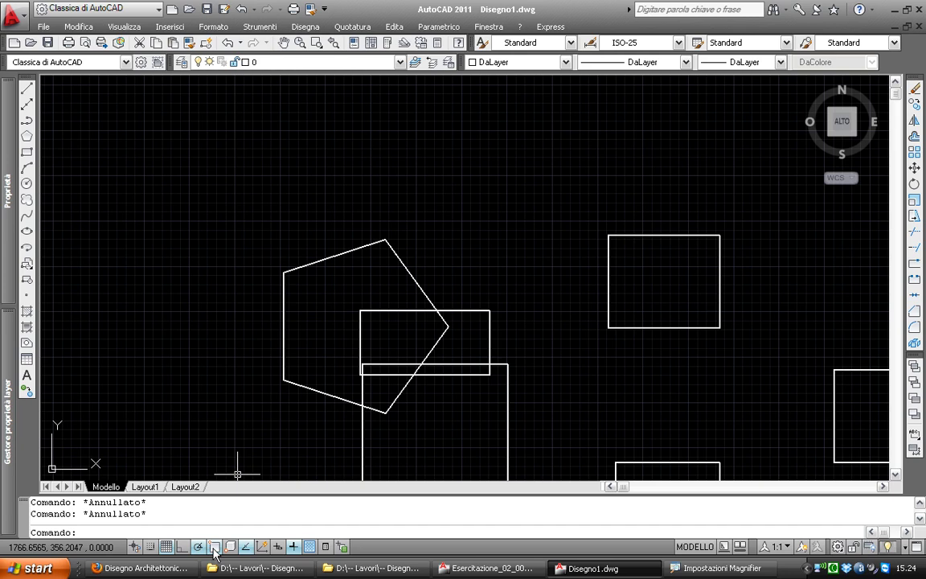
{"action": "right_click", "coordinate": [215, 550]}
{"action": "left_click", "coordinate": [242, 524]}
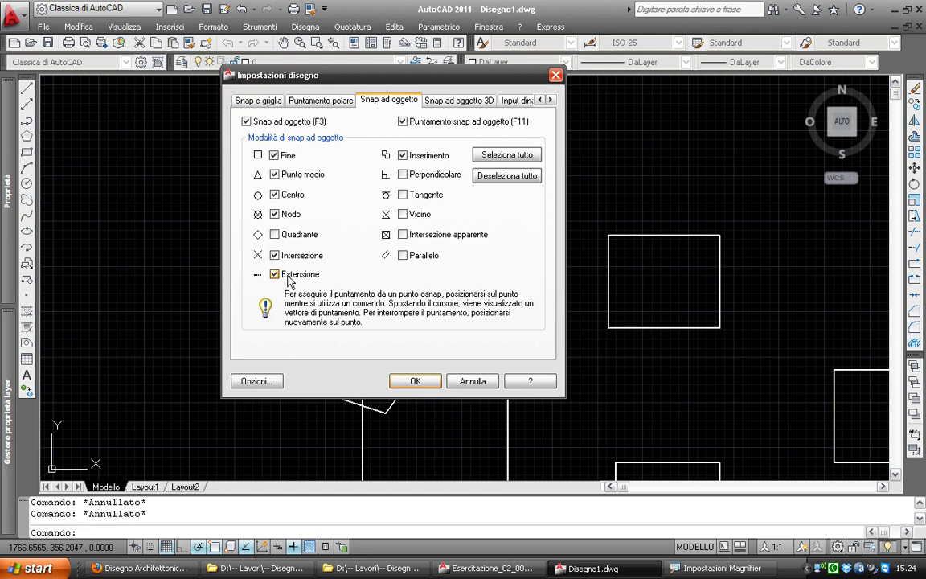
{"action": "left_click", "coordinate": [415, 382]}
Select the upper-right rectangle and grab its lower-left corner grip
{"action": "middle_click_drag", "start_coordinate": [477, 314], "coordinate": [488, 300]}
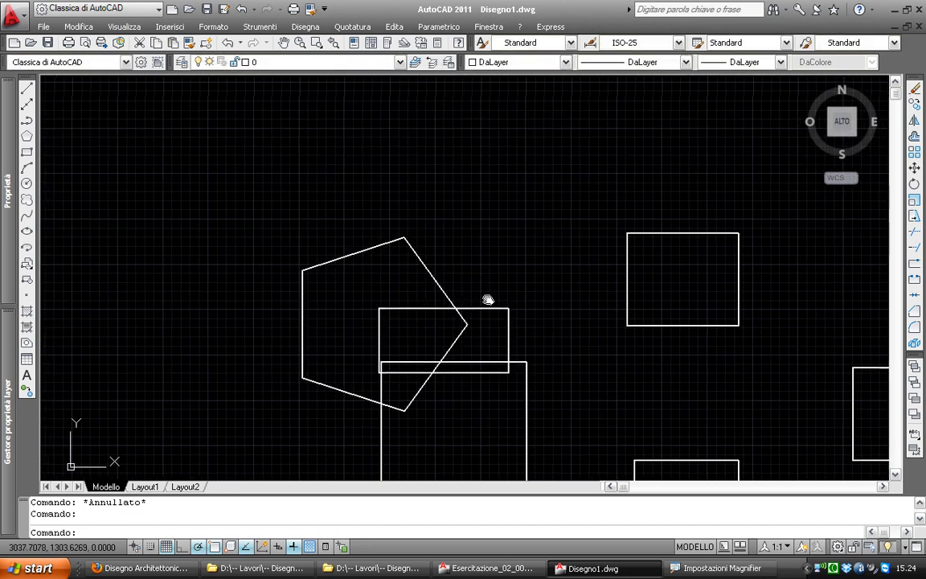
{"action": "left_click", "coordinate": [628, 257]}
{"action": "left_click", "coordinate": [628, 324]}
Move the rectangle to the pentagon's top vertex, then erase the shapes to empty the drawing
{"action": "key", "text": "space"}
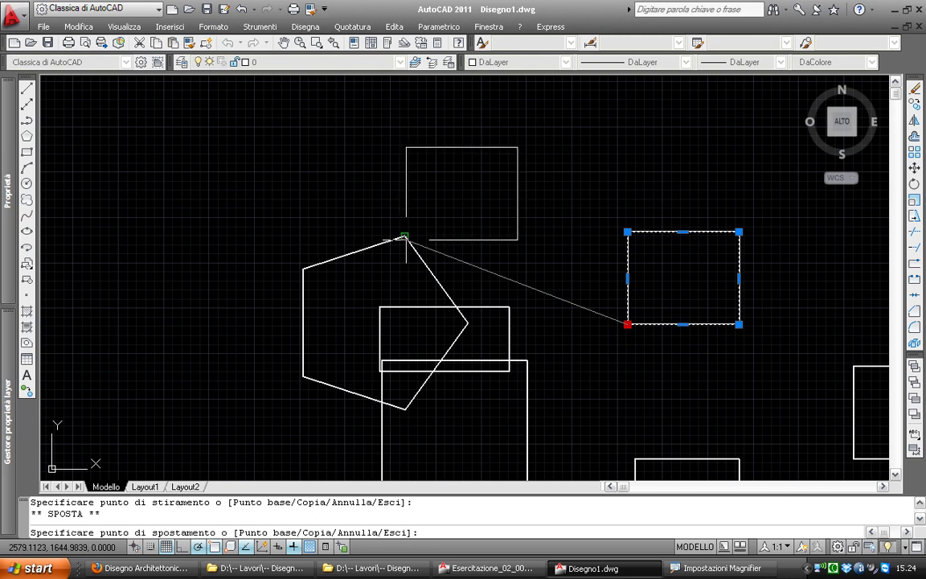
{"action": "middle_click_drag", "start_coordinate": [314, 126], "coordinate": [320, 200]}
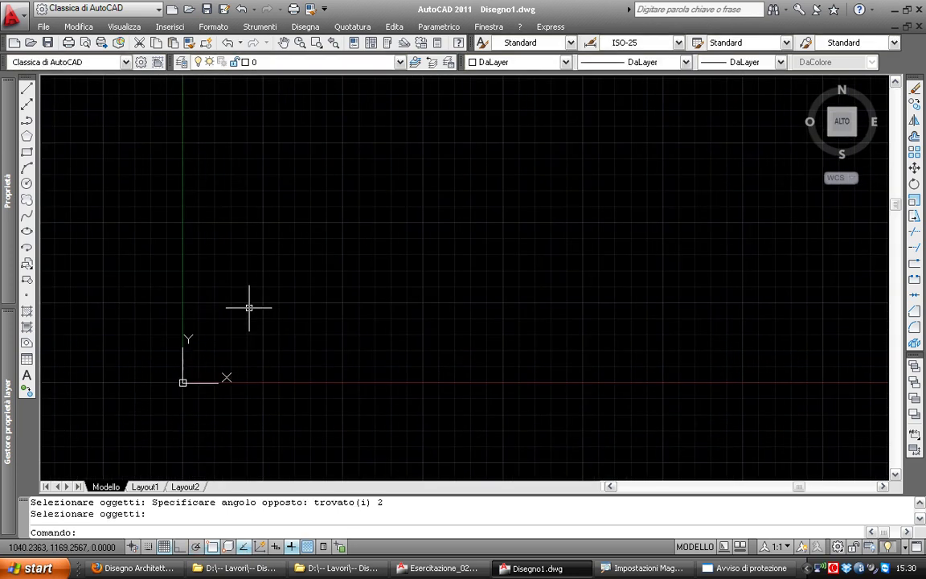
Start a line at the origin 0,0
{"action": "middle_click_drag", "start_coordinate": [249, 307], "coordinate": [281, 302]}
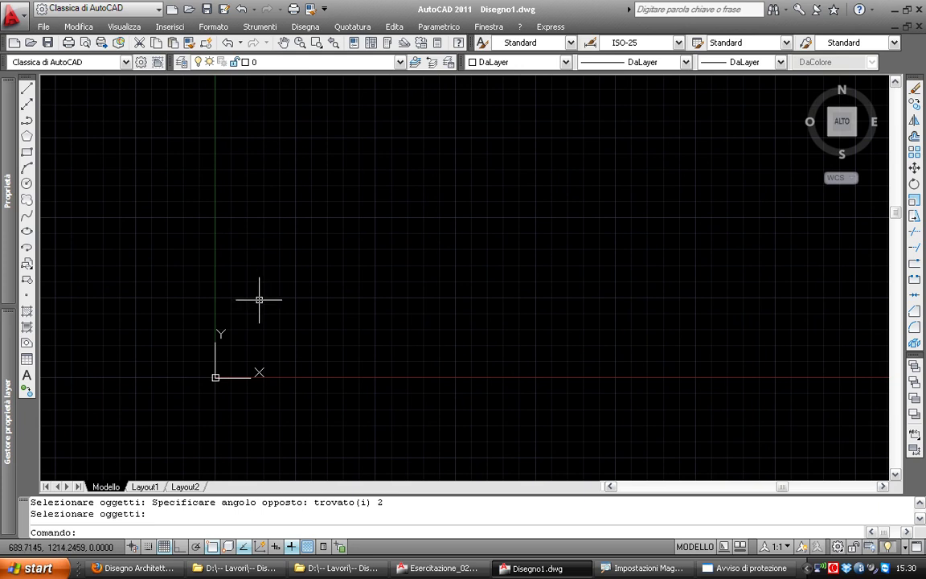
{"action": "middle_click_drag", "start_coordinate": [258, 292], "coordinate": [222, 291]}
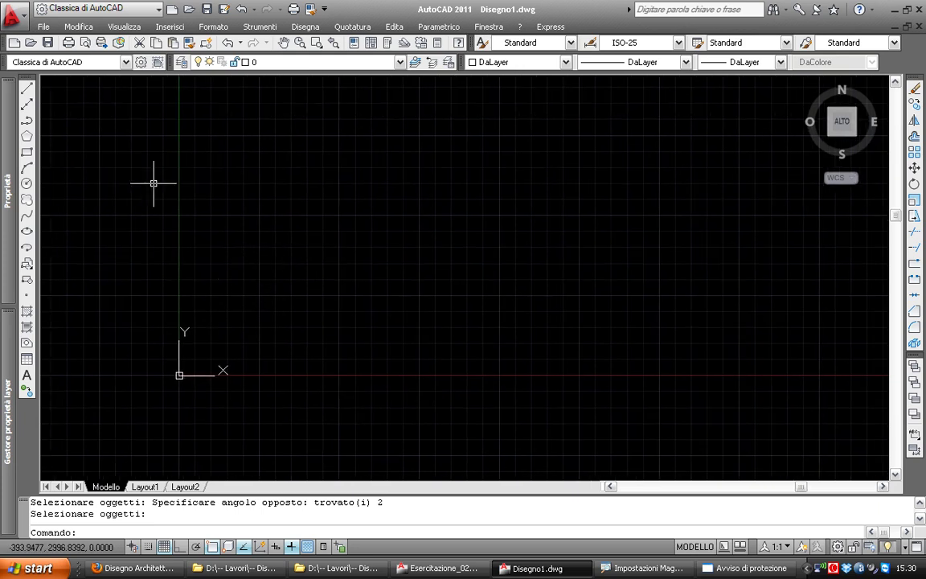
{"action": "left_click", "coordinate": [27, 88]}
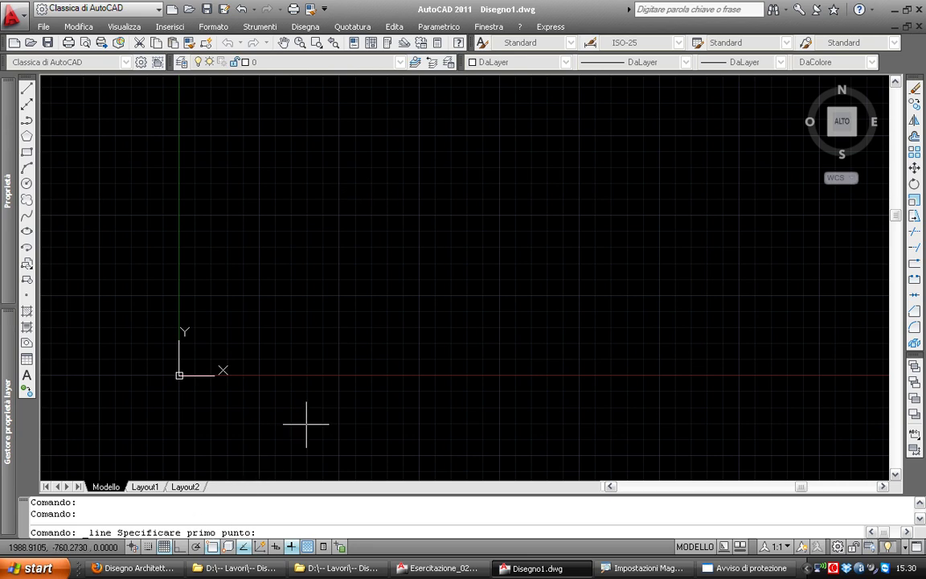
{"action": "type", "text": "0,0"}
{"action": "key", "text": "Return"}
End the line at 4,7 and turn the screen magnifier display back on
{"action": "scroll", "coordinate": [159, 341], "scroll_direction": "down", "scroll_amount": 2}
{"action": "middle_click_drag", "start_coordinate": [159, 341], "coordinate": [326, 301]}
{"action": "scroll", "coordinate": [327, 302], "scroll_direction": "up", "scroll_amount": 5}
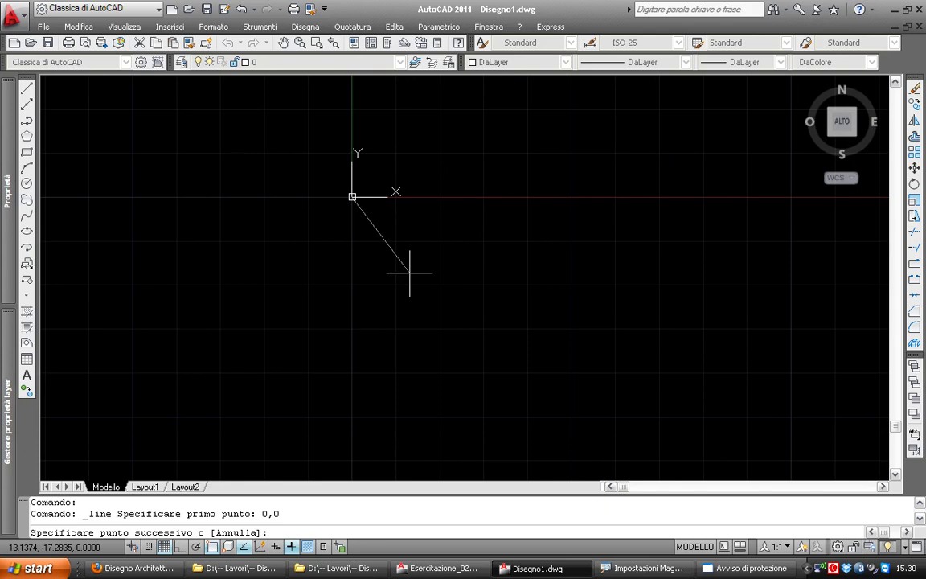
{"action": "middle_click_drag", "start_coordinate": [410, 273], "coordinate": [298, 336]}
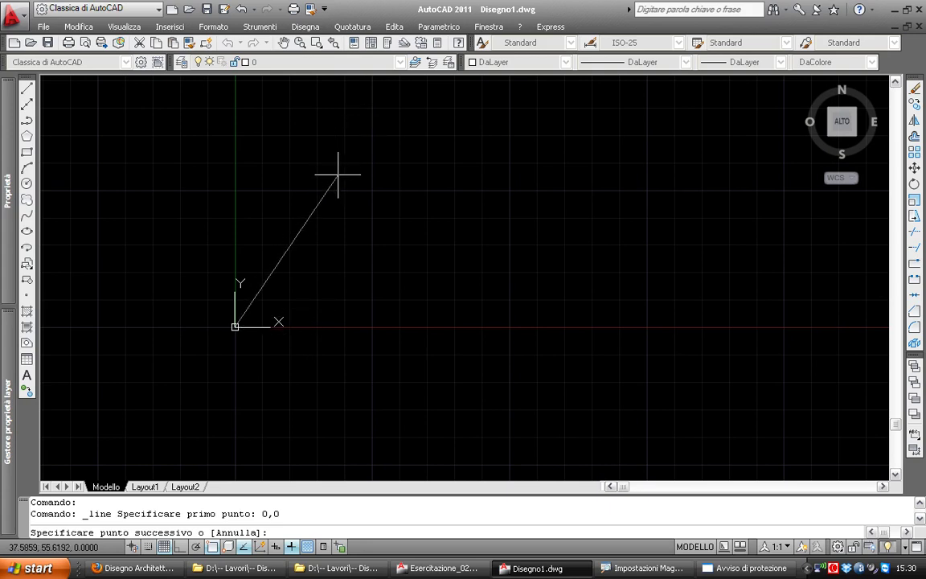
{"action": "type", "text": "4,7"}
{"action": "key", "text": "Return"}
{"action": "scroll", "coordinate": [237, 322], "scroll_direction": "down", "scroll_amount": 5}
{"action": "scroll", "coordinate": [222, 326], "scroll_direction": "up", "scroll_amount": 4}
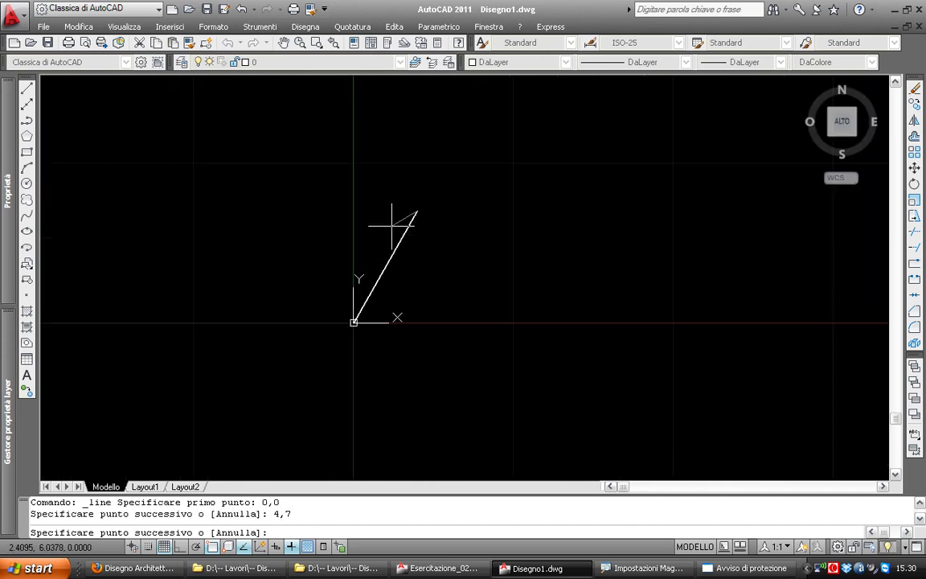
{"action": "middle_click_drag", "start_coordinate": [499, 256], "coordinate": [368, 296]}
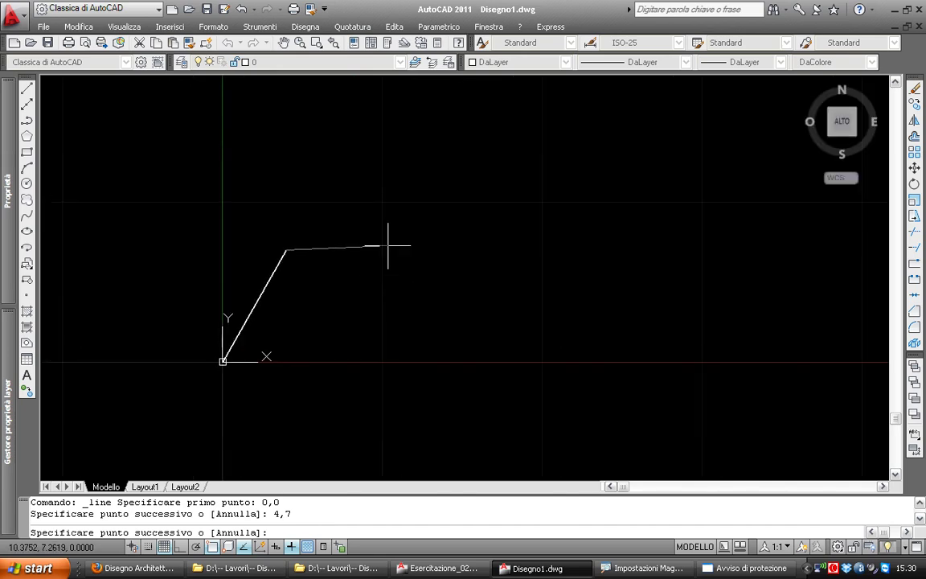
{"action": "left_click", "coordinate": [655, 569]}
{"action": "left_click", "coordinate": [474, 493]}
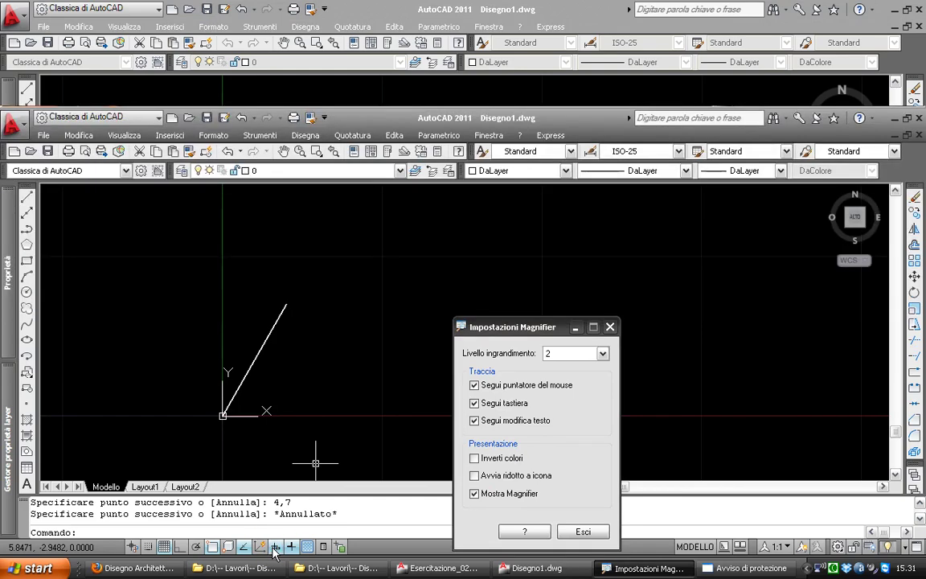
Draw a second line from the first line's endpoint to relative @4,5, then erase both lines
{"action": "left_click", "coordinate": [27, 197]}
{"action": "left_click", "coordinate": [281, 304]}
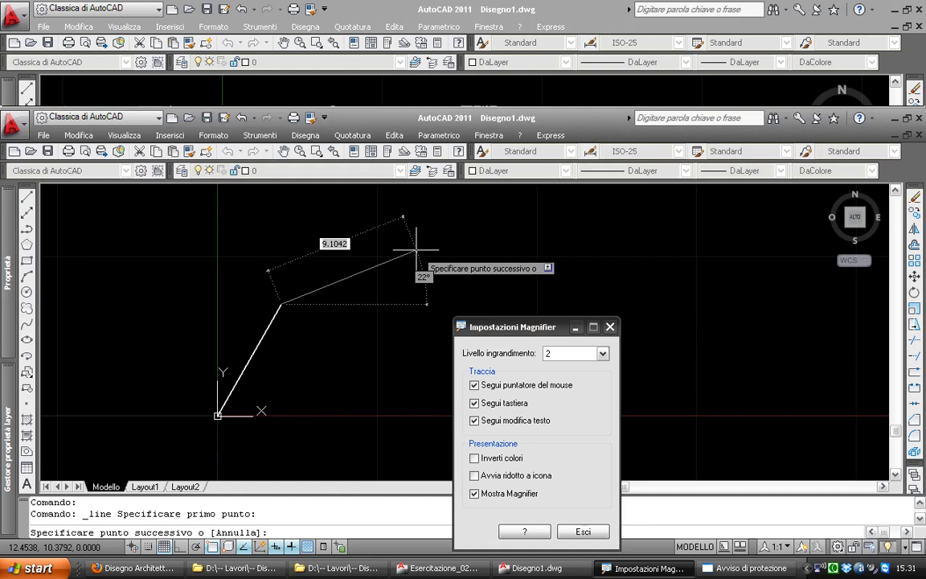
{"action": "middle_click_drag", "start_coordinate": [415, 251], "coordinate": [391, 275]}
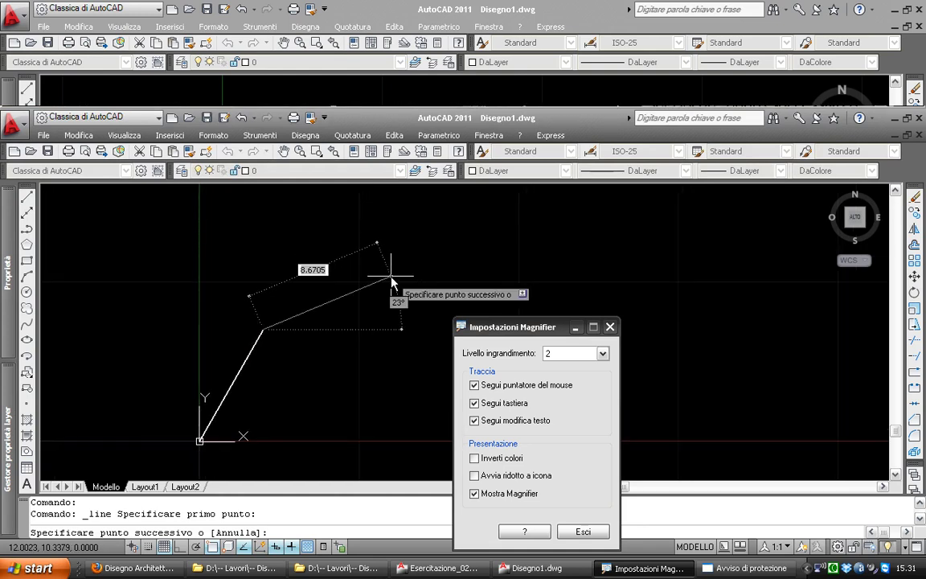
{"action": "type", "text": "4"}
{"action": "key", "text": "Tab"}
{"action": "type", "text": "5"}
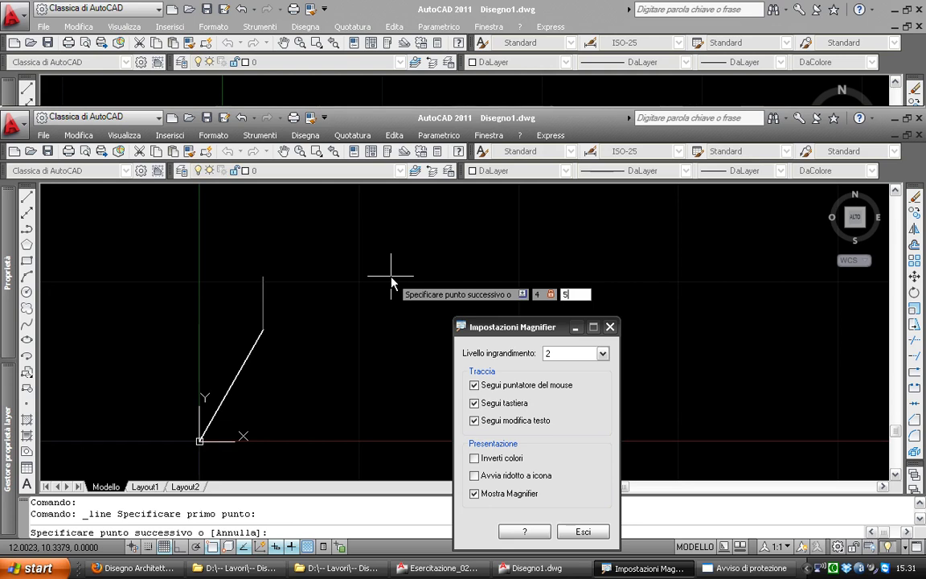
{"action": "key", "text": "Return"}
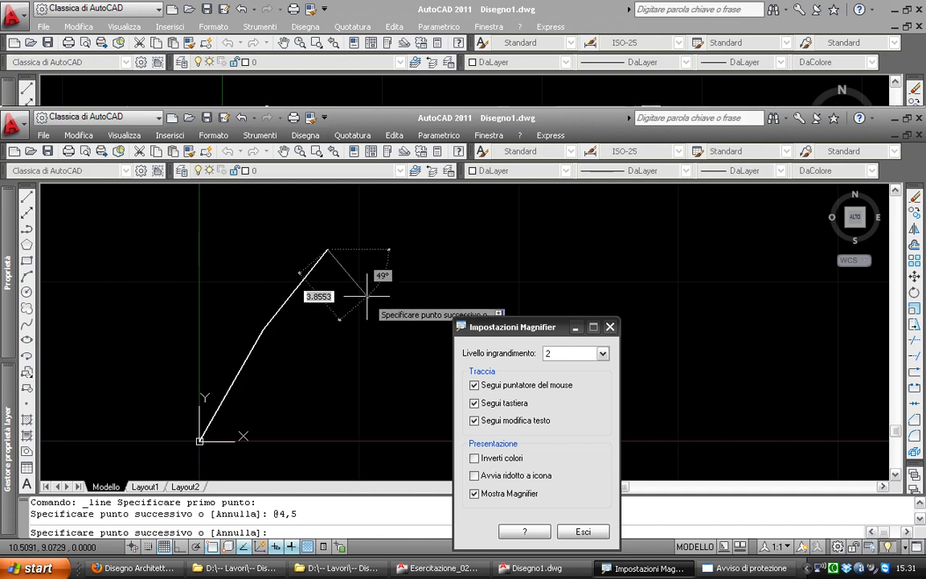
{"action": "type", "text": "#"}
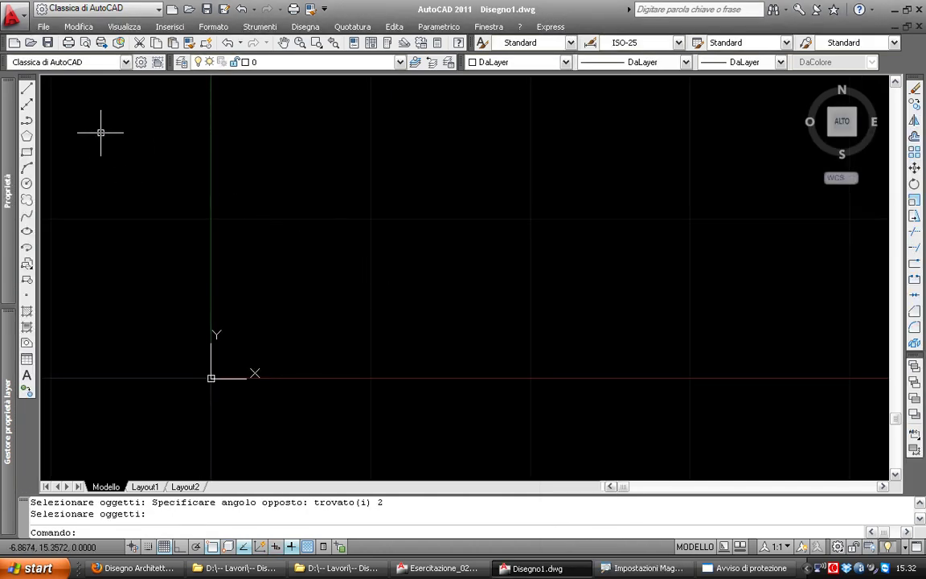
Draw a three-segment open polyline hook through four picked points
{"action": "left_click", "coordinate": [26, 119]}
{"action": "left_click", "coordinate": [313, 317]}
{"action": "left_click", "coordinate": [297, 141]}
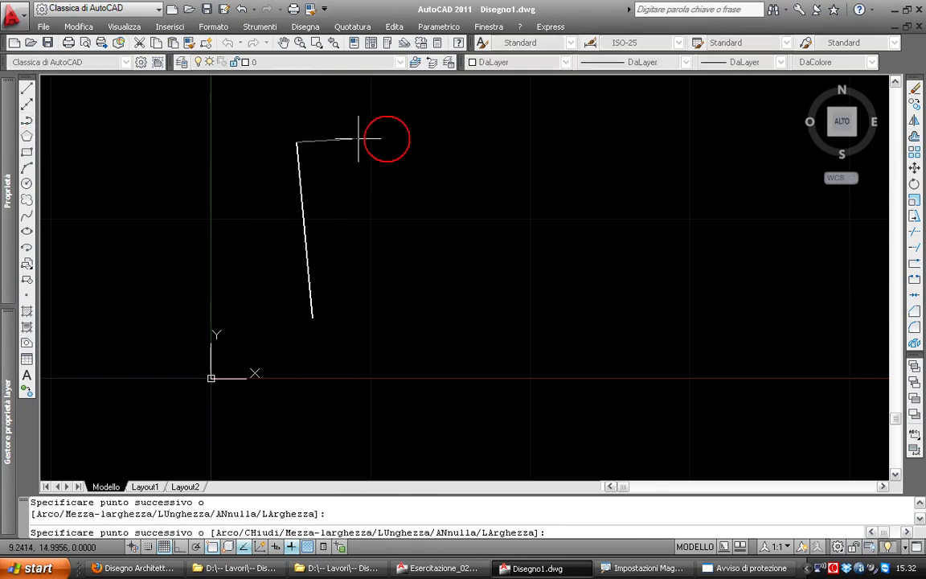
{"action": "left_click", "coordinate": [447, 139]}
{"action": "left_click", "coordinate": [586, 324]}
{"action": "key", "text": "Return"}
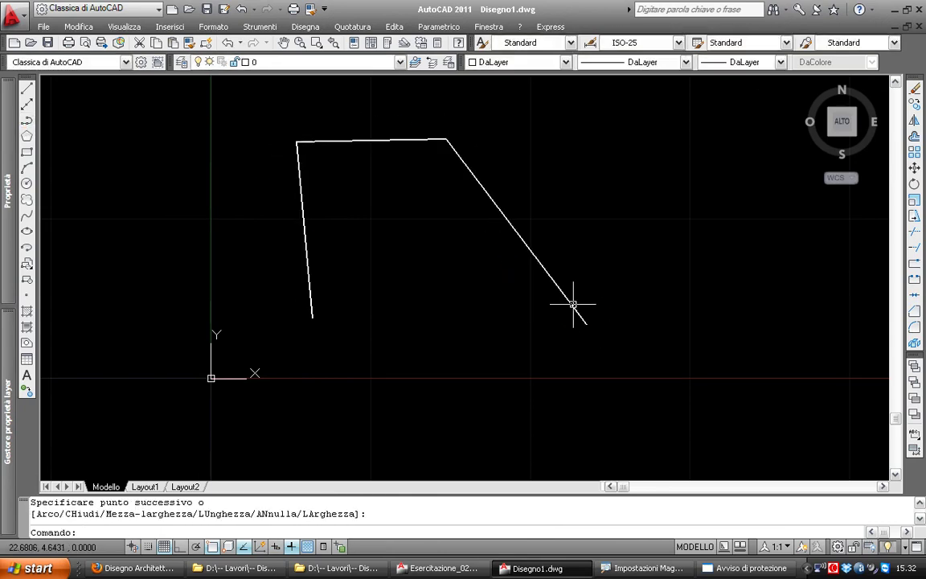
Select the hook polyline and shift the view left to make room
{"action": "left_click", "coordinate": [572, 304]}
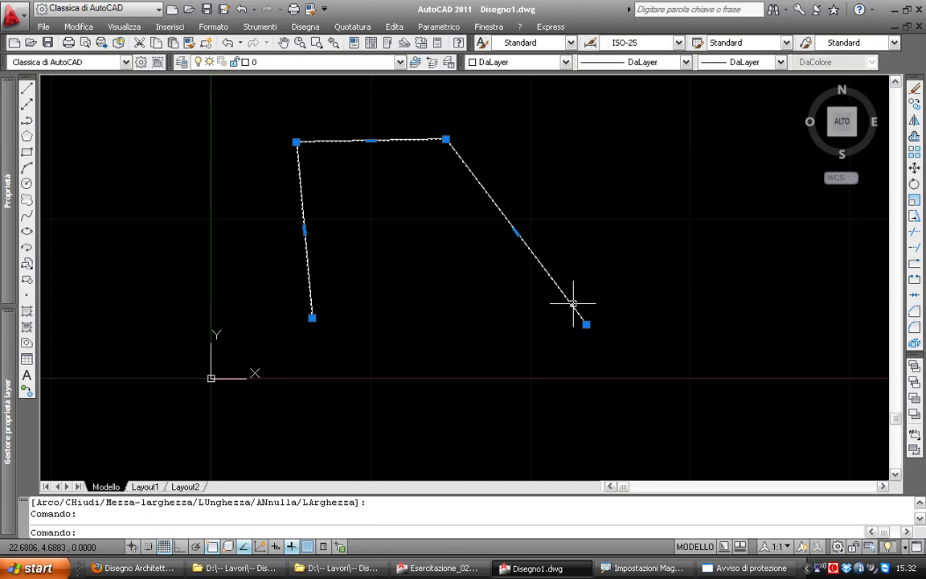
{"action": "scroll", "coordinate": [612, 258], "scroll_direction": "down", "scroll_amount": 2}
{"action": "middle_click_drag", "start_coordinate": [612, 258], "coordinate": [532, 298]}
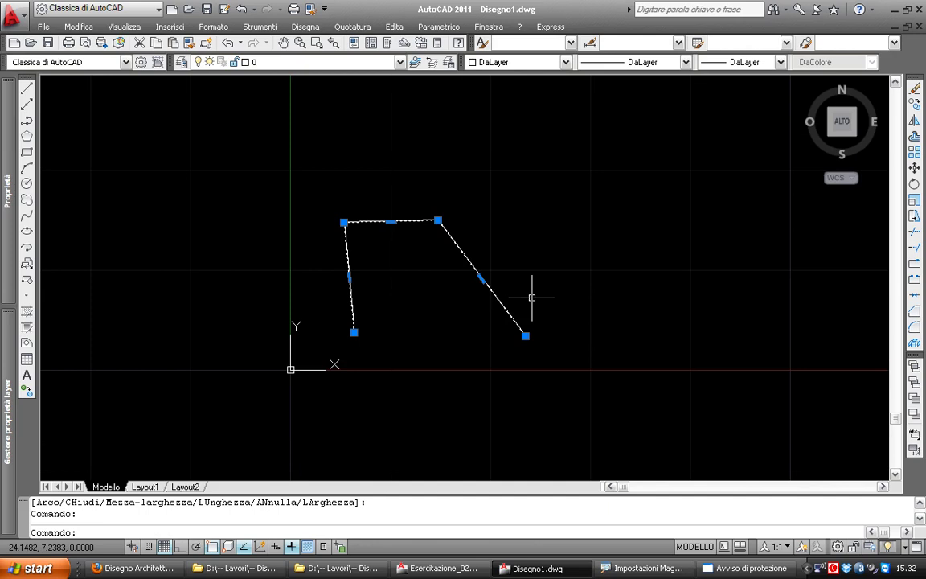
{"action": "middle_click_drag", "start_coordinate": [431, 272], "coordinate": [312, 250]}
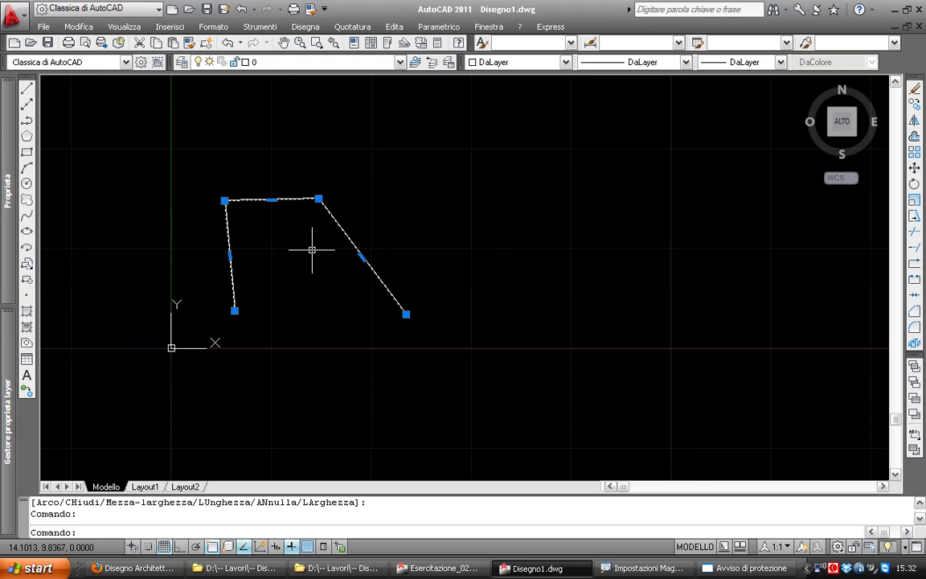
{"action": "middle_click_drag", "start_coordinate": [312, 250], "coordinate": [275, 254]}
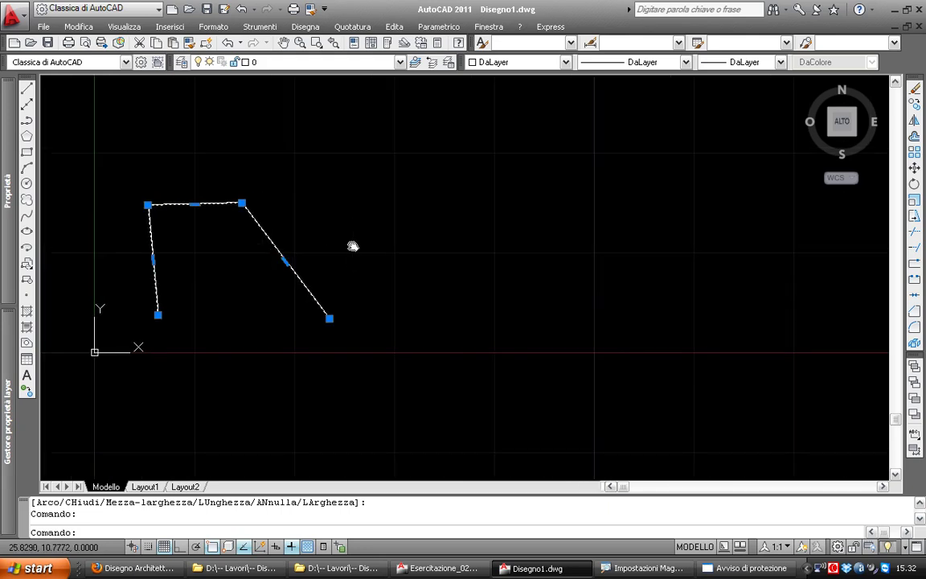
{"action": "middle_click_drag", "start_coordinate": [352, 246], "coordinate": [302, 257]}
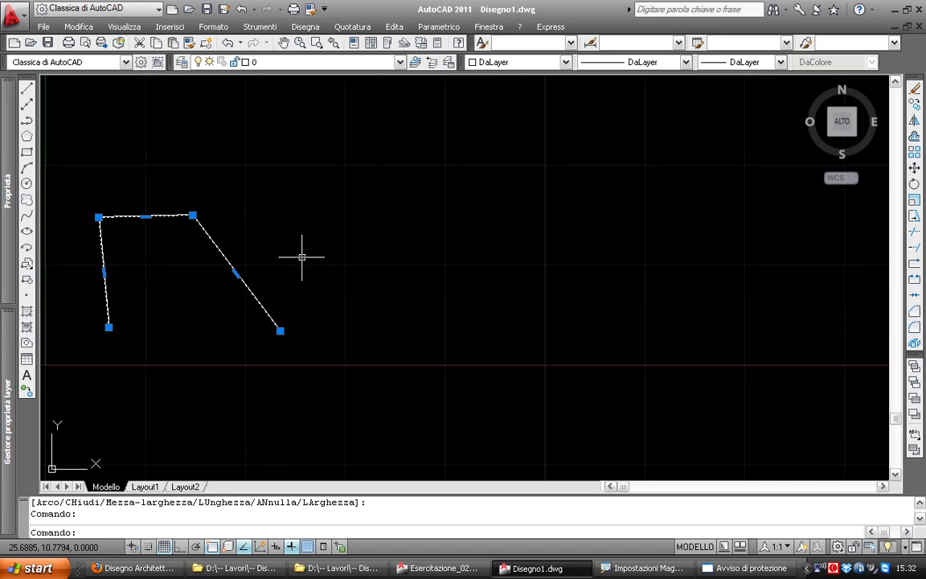
{"action": "left_click", "coordinate": [26, 120]}
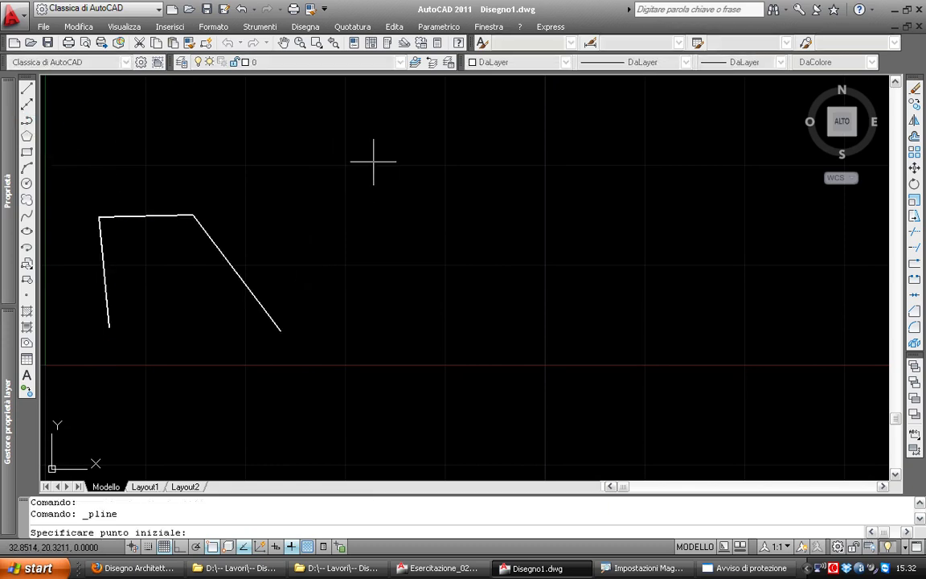
Begin a new polyline and turn the screen magnifier display back on
{"action": "left_click", "coordinate": [386, 183]}
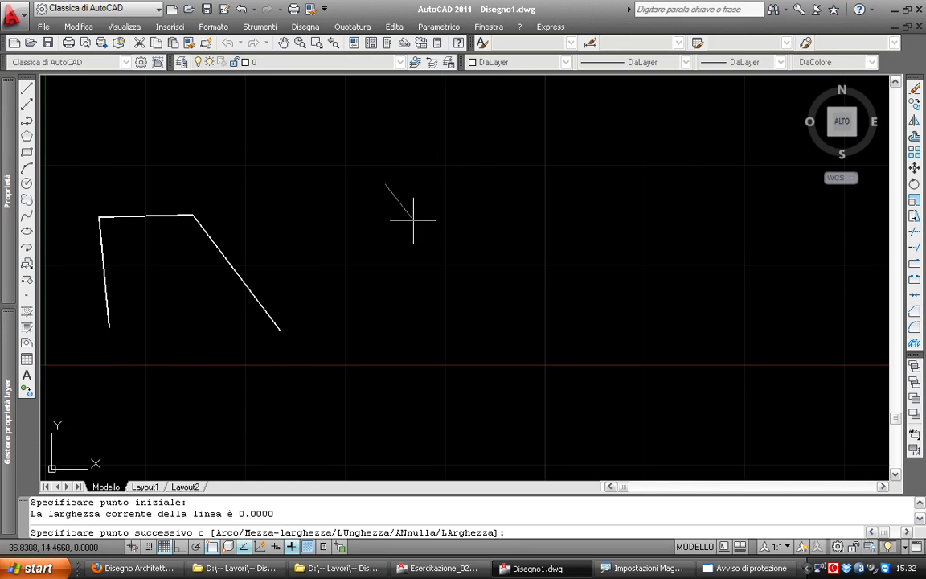
{"action": "left_click", "coordinate": [643, 569]}
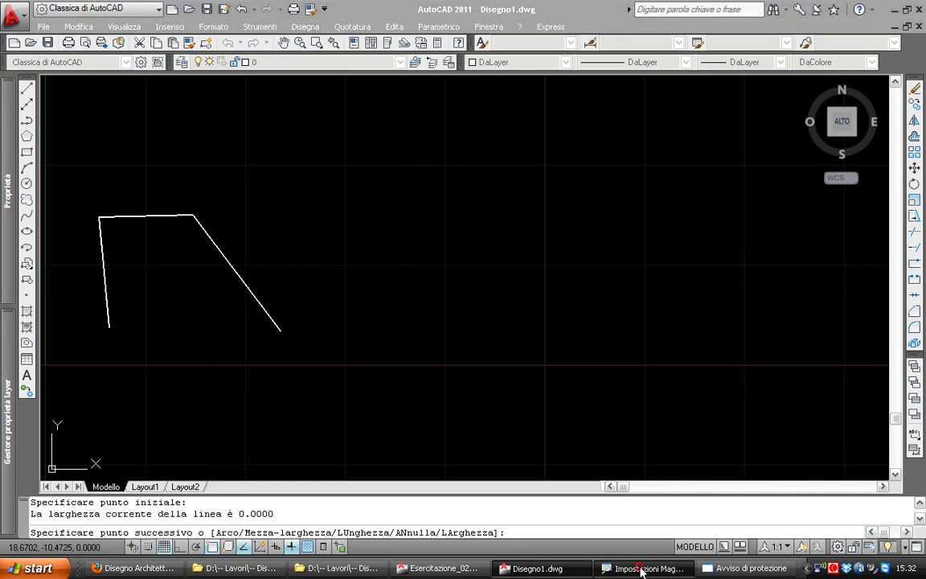
{"action": "left_click", "coordinate": [495, 496]}
{"action": "left_click_drag", "start_coordinate": [531, 327], "coordinate": [605, 224]}
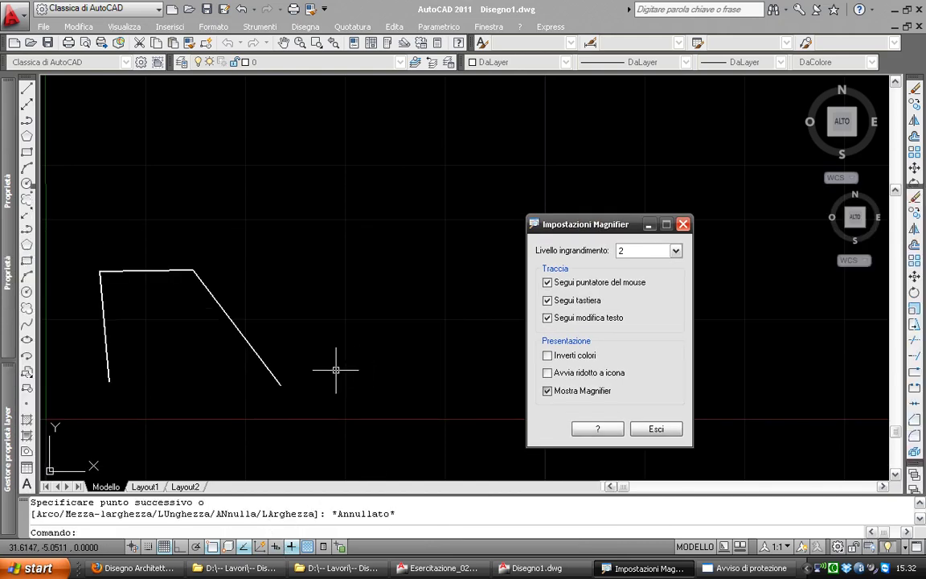
{"action": "key", "text": "space"}
{"action": "left_click", "coordinate": [548, 391]}
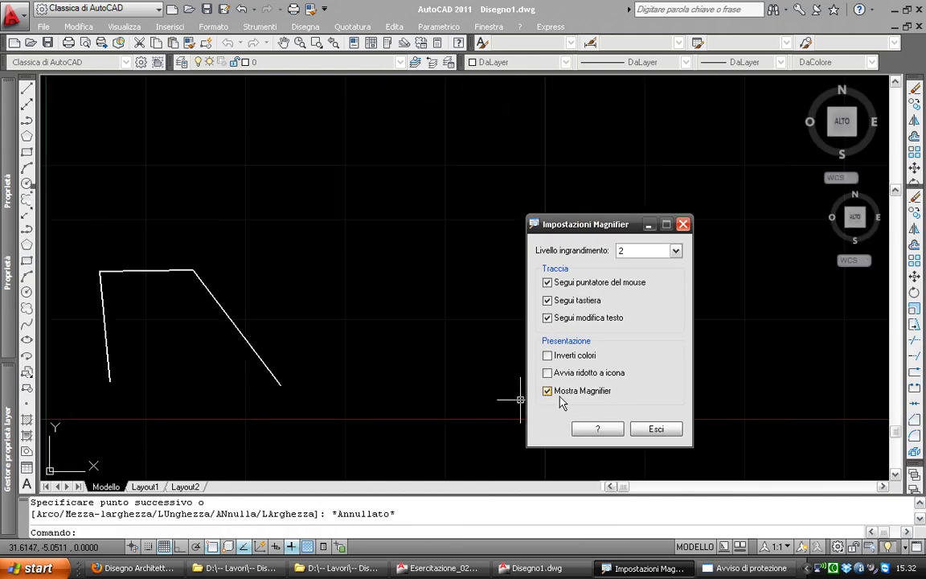
Restart the polyline with a start point and four straight vertices
{"action": "key", "text": "space"}
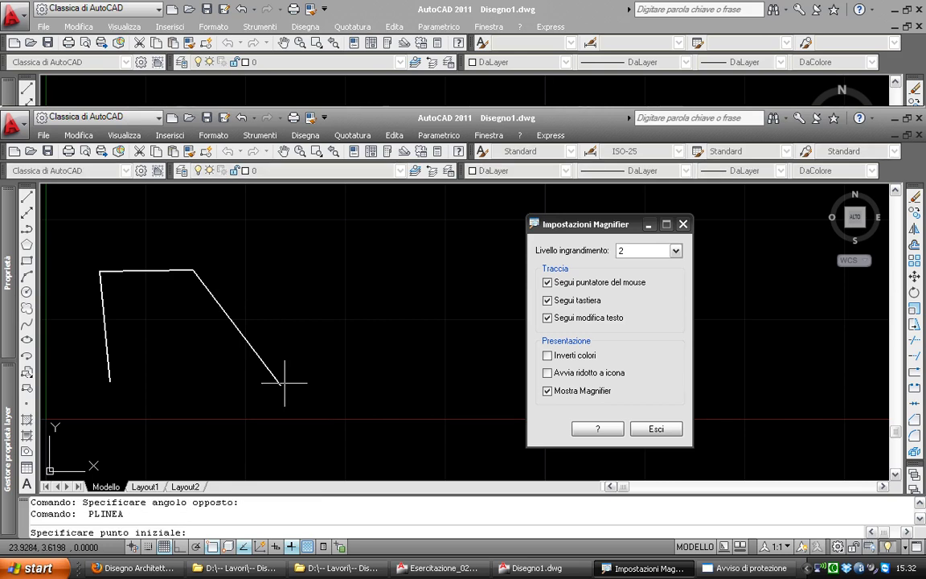
{"action": "left_click", "coordinate": [362, 317]}
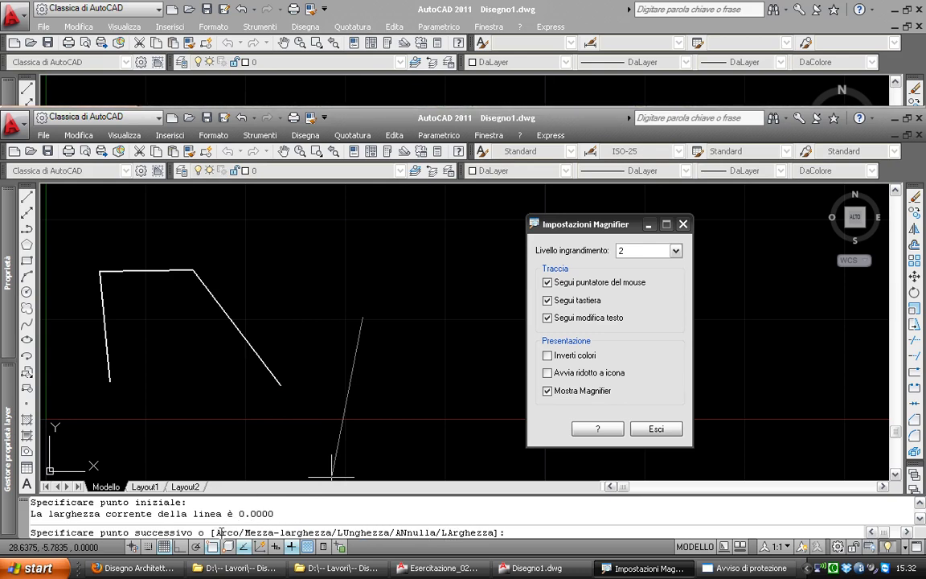
{"action": "left_click", "coordinate": [437, 327]}
{"action": "left_click", "coordinate": [420, 385]}
{"action": "left_click", "coordinate": [339, 367]}
{"action": "left_click", "coordinate": [308, 296]}
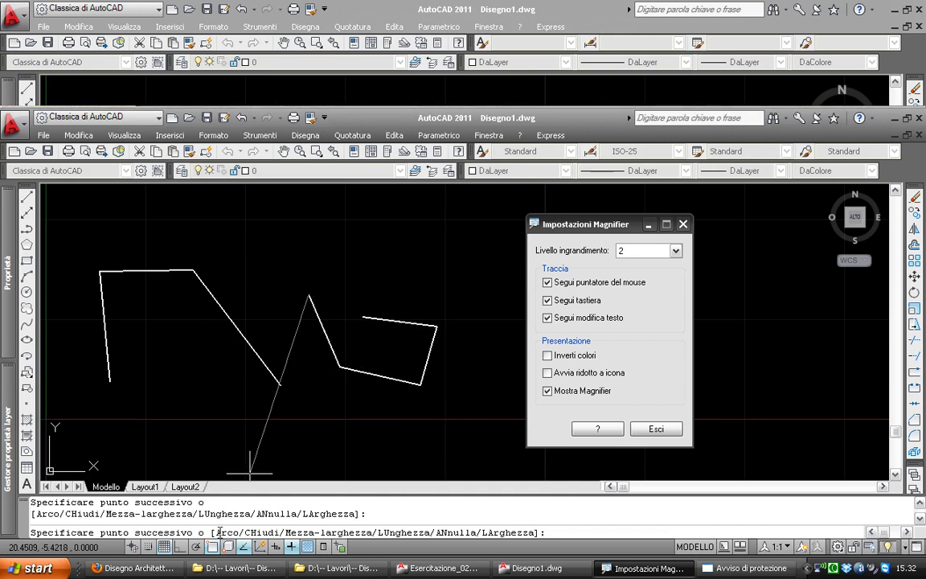
Switch the polyline to arc mode and add two curved arc segments
{"action": "type", "text": "a"}
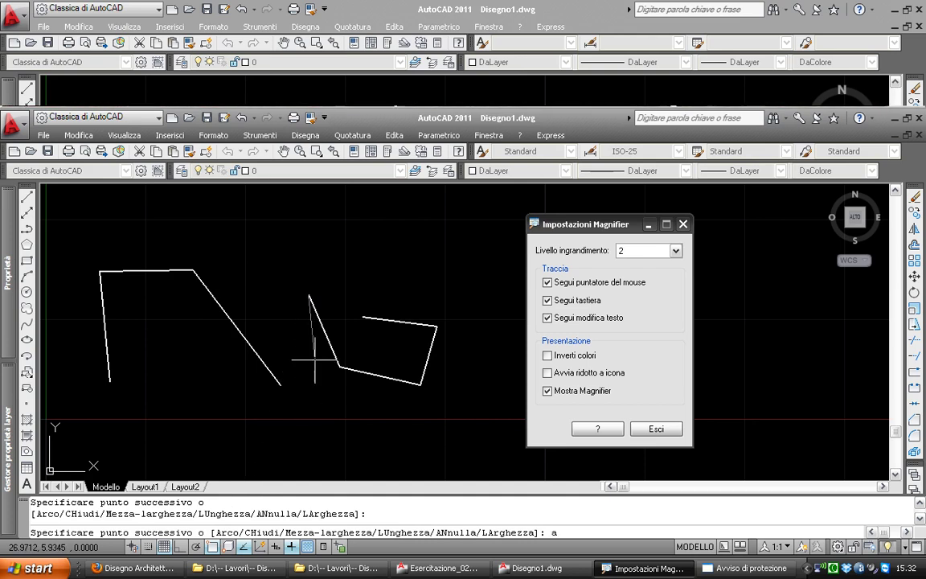
{"action": "key", "text": "Return"}
{"action": "left_click", "coordinate": [391, 222]}
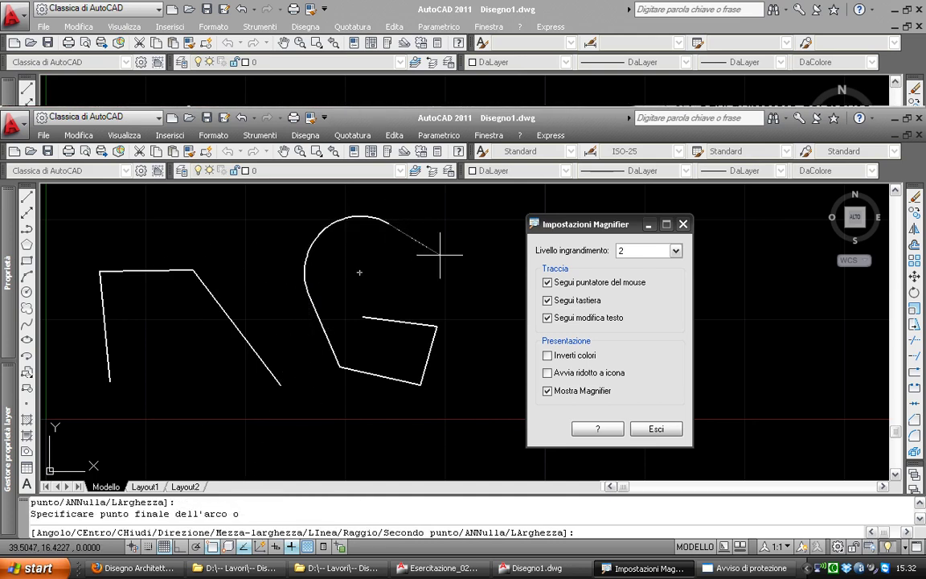
{"action": "left_click", "coordinate": [486, 274]}
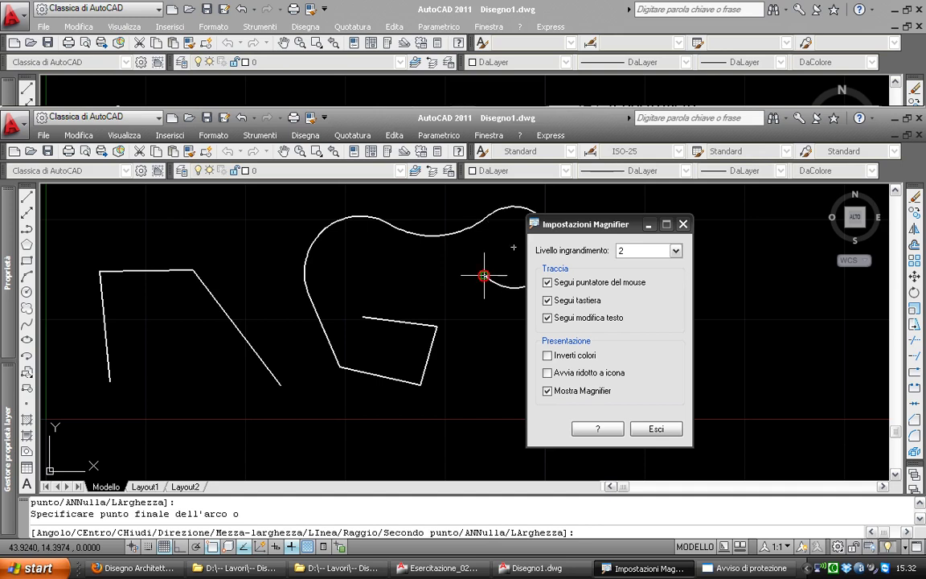
{"action": "middle_click_drag", "start_coordinate": [464, 325], "coordinate": [294, 319]}
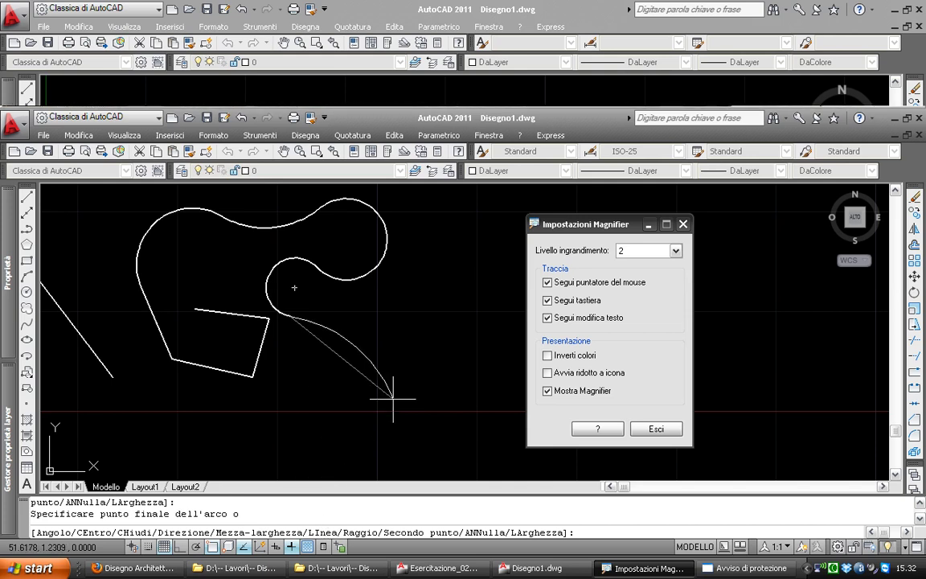
Switch back to line mode with LI, add three straight segments, and close with CH
{"action": "type", "text": "li"}
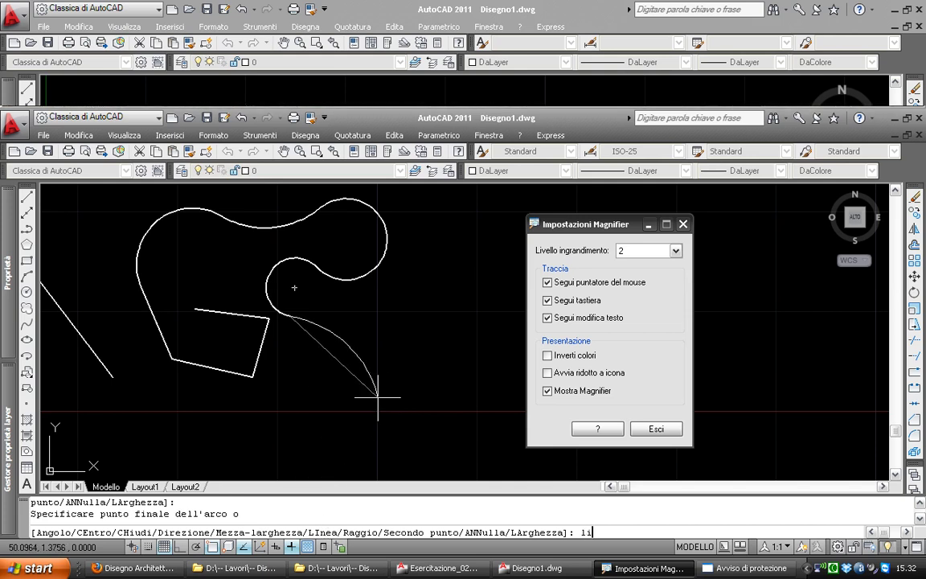
{"action": "key", "text": "Return"}
{"action": "left_click", "coordinate": [399, 340]}
{"action": "left_click", "coordinate": [379, 427]}
{"action": "left_click", "coordinate": [245, 448]}
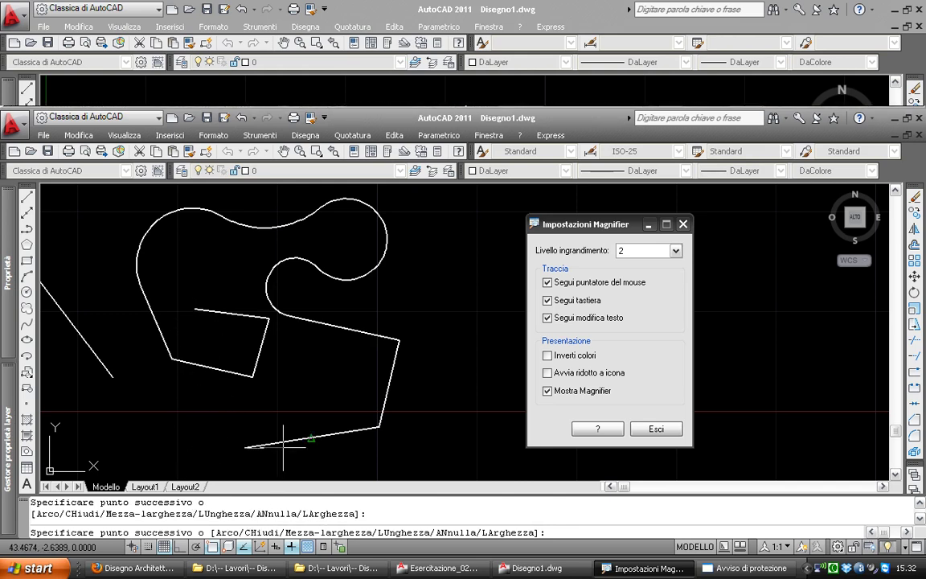
{"action": "type", "text": "ch"}
{"action": "key", "text": "Return"}
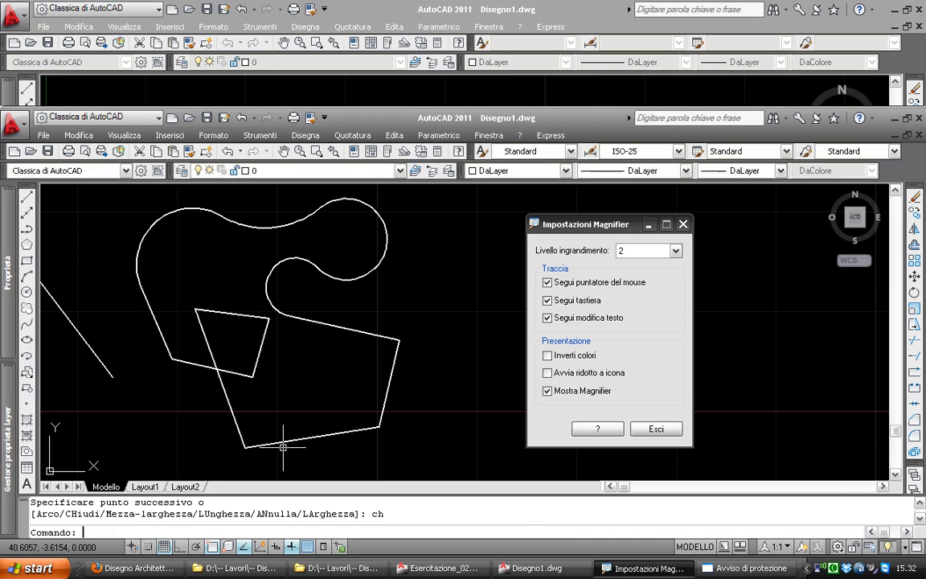
Window-select the hook and the closed arc polyline to display all their vertex grips
{"action": "scroll", "coordinate": [298, 328], "scroll_direction": "down", "scroll_amount": 2}
{"action": "left_click", "coordinate": [310, 325]}
{"action": "left_click", "coordinate": [306, 320]}
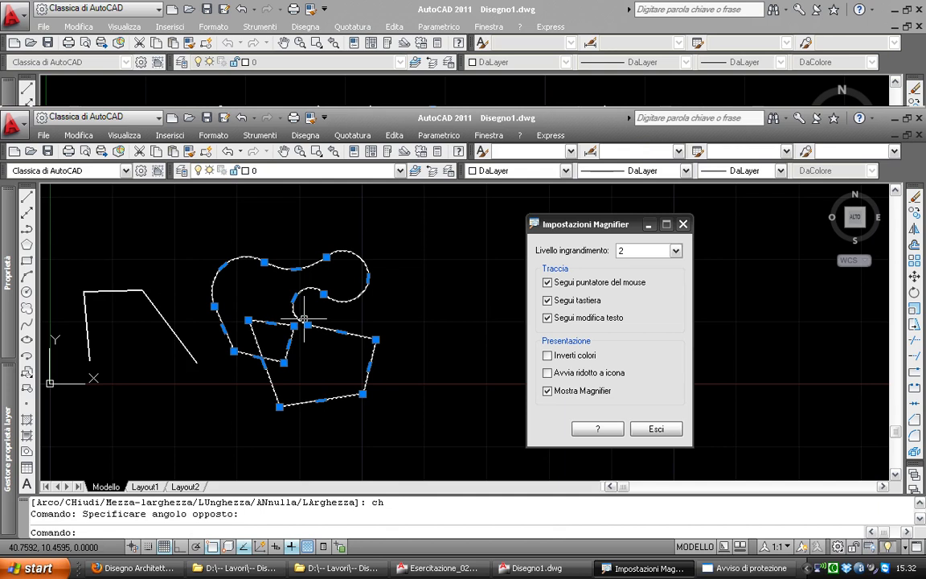
{"action": "scroll", "coordinate": [305, 322], "scroll_direction": "up", "scroll_amount": 2}
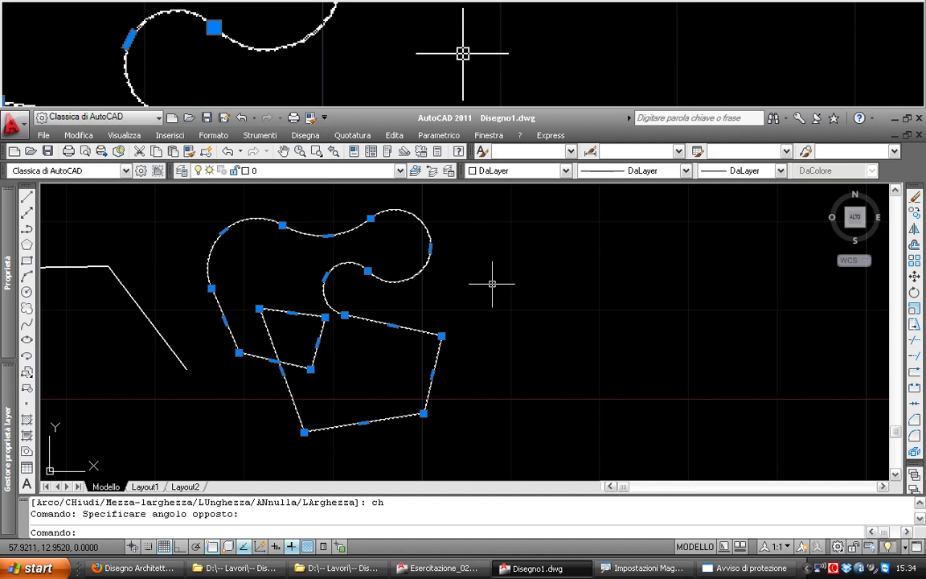
{"action": "middle_click_drag", "start_coordinate": [414, 317], "coordinate": [424, 311]}
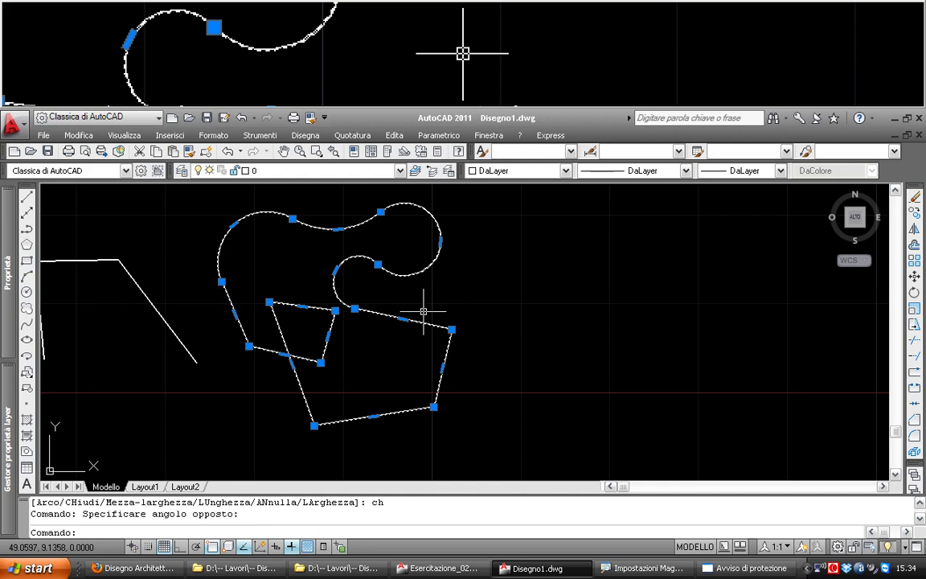
{"action": "scroll", "coordinate": [418, 249], "scroll_direction": "up", "scroll_amount": 1}
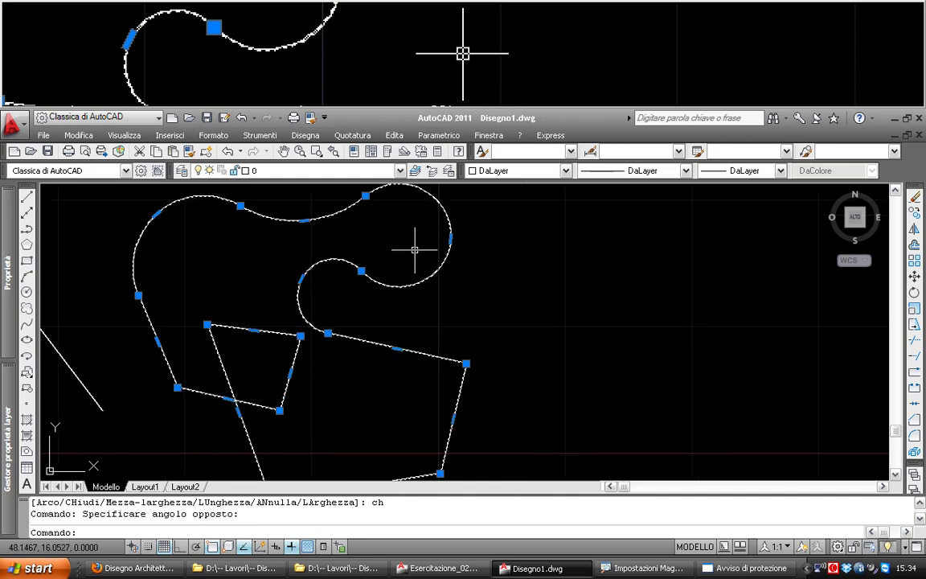
{"action": "scroll", "coordinate": [385, 286], "scroll_direction": "up", "scroll_amount": 1}
{"action": "scroll", "coordinate": [385, 286], "scroll_direction": "down", "scroll_amount": 3}
{"action": "scroll", "coordinate": [413, 310], "scroll_direction": "up", "scroll_amount": 1}
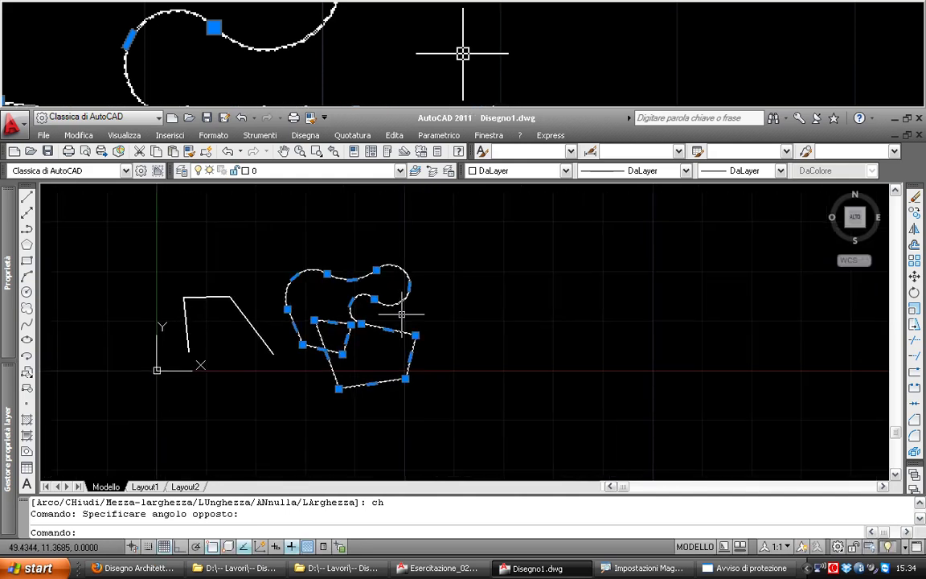
Draw a slanted straight line with L to the right of the polylines
{"action": "key", "text": "Escape"}
{"action": "key", "text": "Escape"}
{"action": "type", "text": "l"}
{"action": "key", "text": "Return"}
{"action": "left_click", "coordinate": [467, 295]}
{"action": "left_click", "coordinate": [549, 258]}
{"action": "key", "text": "Return"}
{"action": "scroll", "coordinate": [528, 269], "scroll_direction": "up", "scroll_amount": 2}
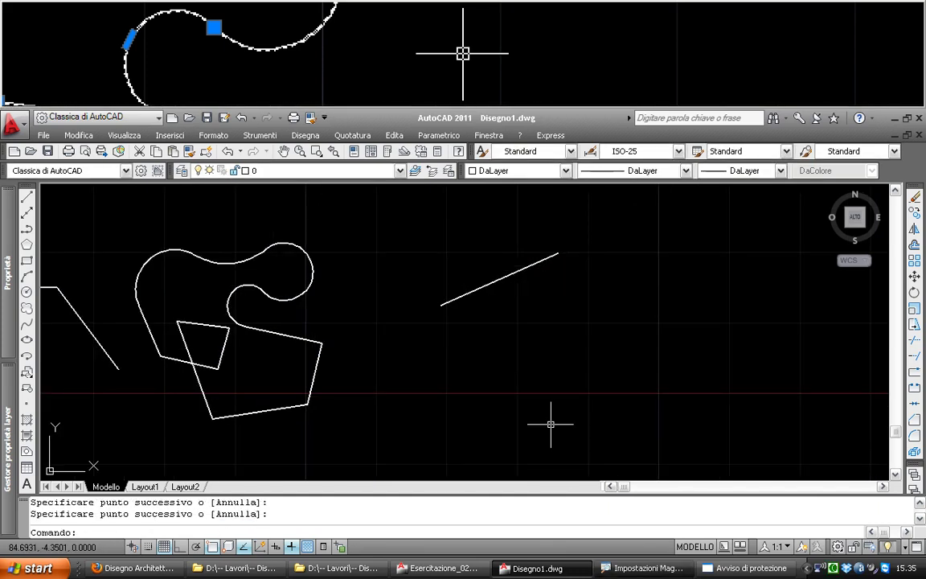
Uncheck Mostra Magnifier to turn off the screen magnifier
{"action": "left_click", "coordinate": [643, 569]}
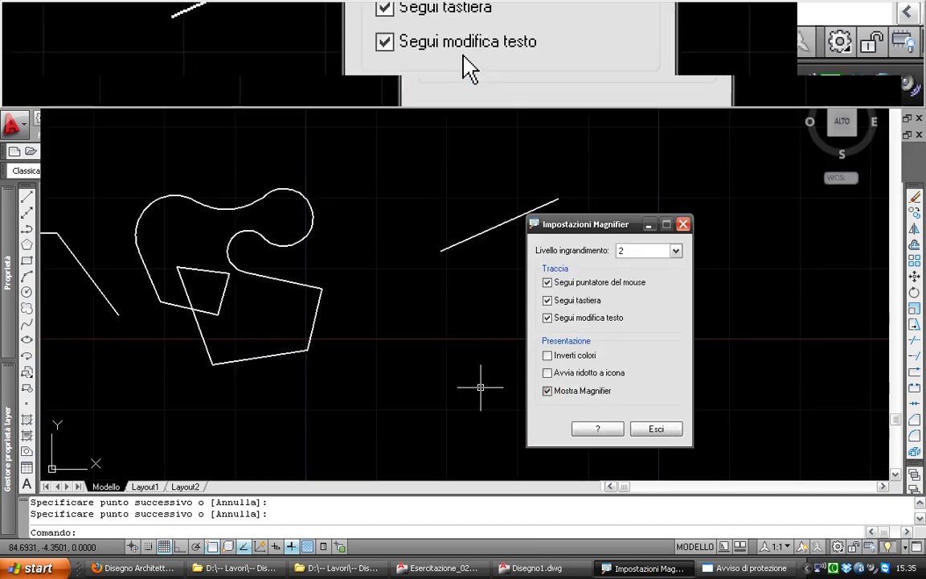
{"action": "left_click", "coordinate": [547, 391]}
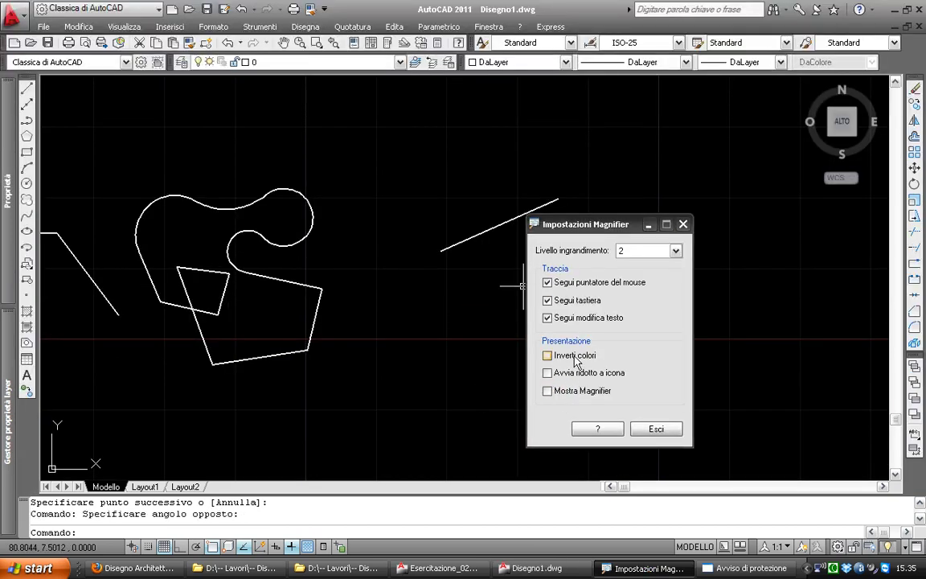
{"action": "left_click", "coordinate": [649, 225]}
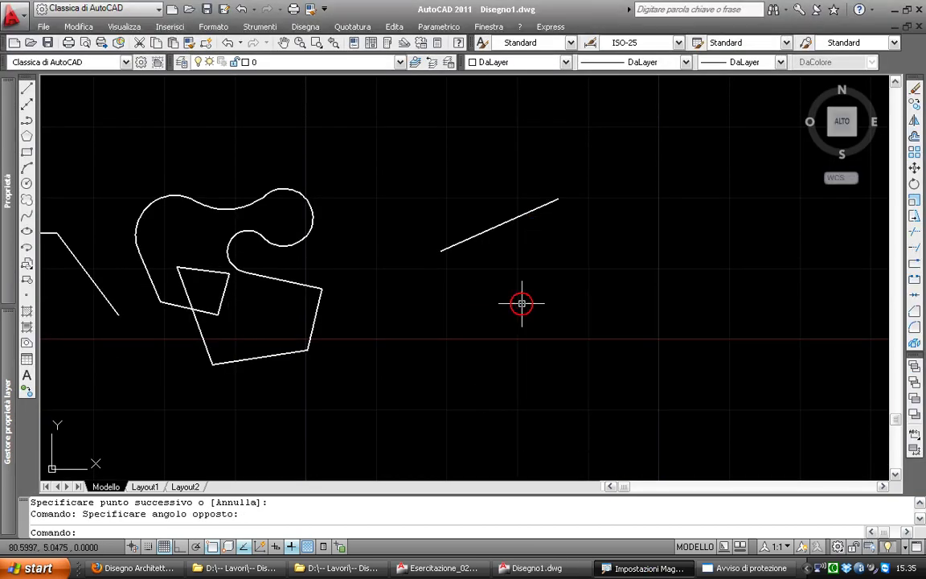
Draw a parallel polyline segment and select both lines
{"action": "left_click", "coordinate": [26, 121]}
{"action": "left_click", "coordinate": [433, 325]}
{"action": "left_click", "coordinate": [585, 259]}
{"action": "key", "text": "Return"}
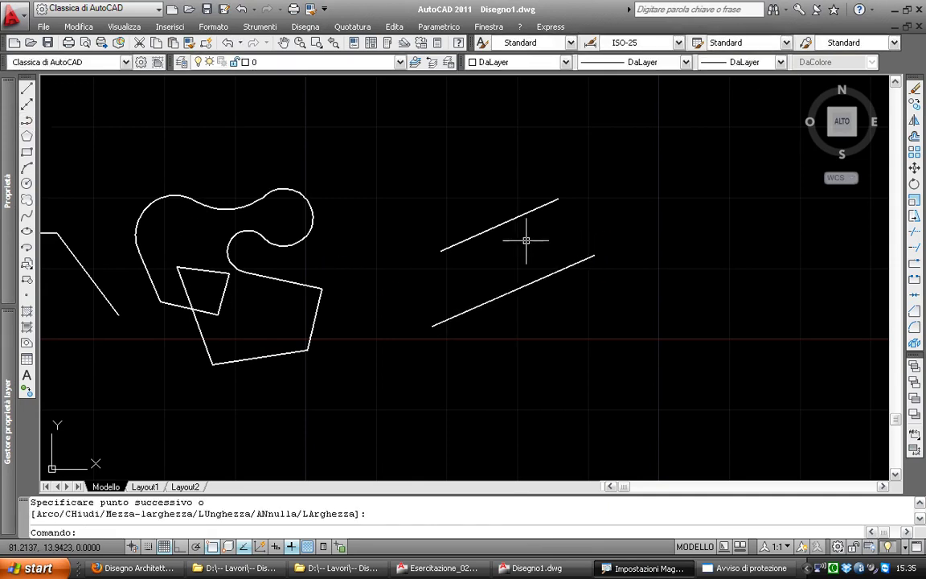
{"action": "left_click", "coordinate": [504, 215]}
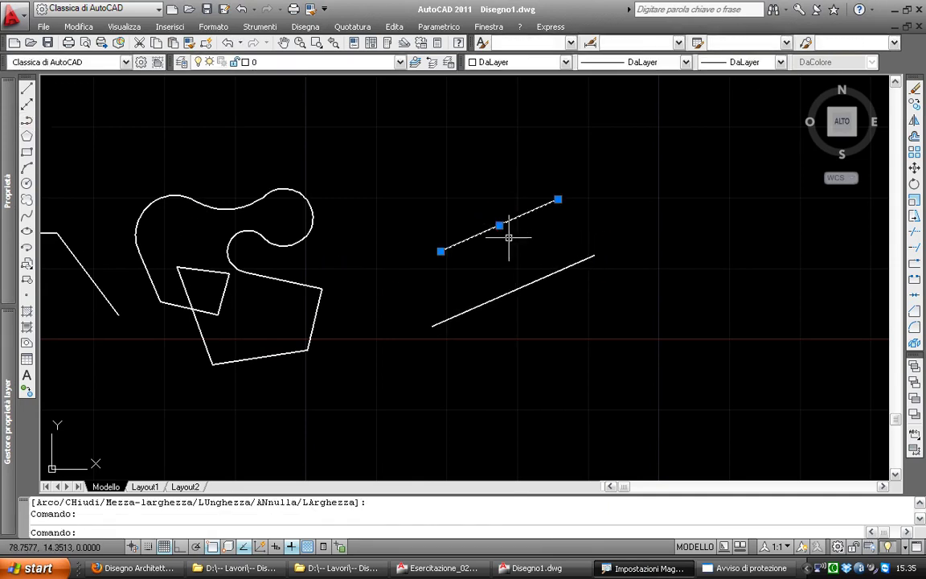
{"action": "left_click", "coordinate": [528, 287]}
{"action": "scroll", "coordinate": [527, 315], "scroll_direction": "up", "scroll_amount": 2}
{"action": "middle_click_drag", "start_coordinate": [514, 312], "coordinate": [466, 326]}
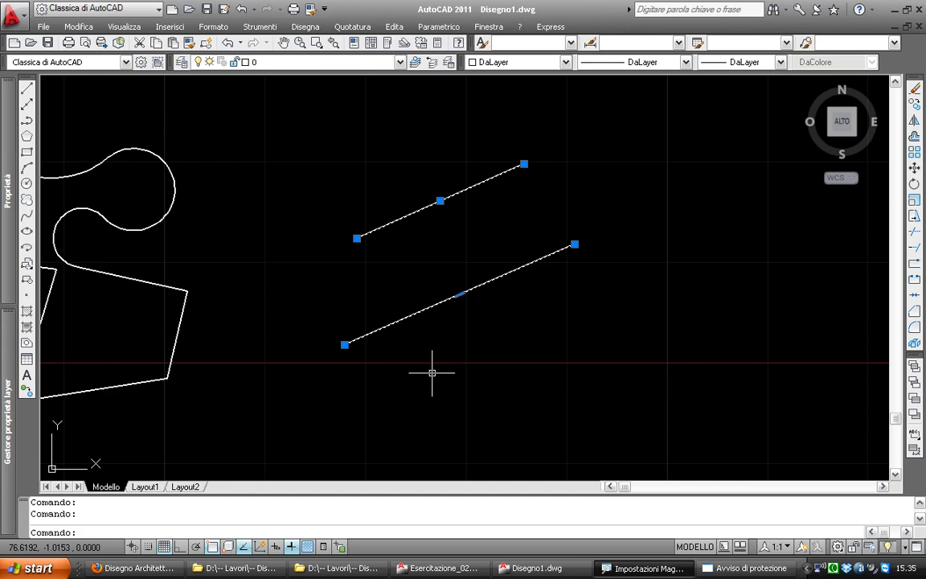
{"action": "scroll", "coordinate": [514, 283], "scroll_direction": "down", "scroll_amount": 2}
Draw two connected straight edges to begin a new outline
{"action": "key", "text": "Escape"}
{"action": "scroll", "coordinate": [764, 297], "scroll_direction": "up", "scroll_amount": 1}
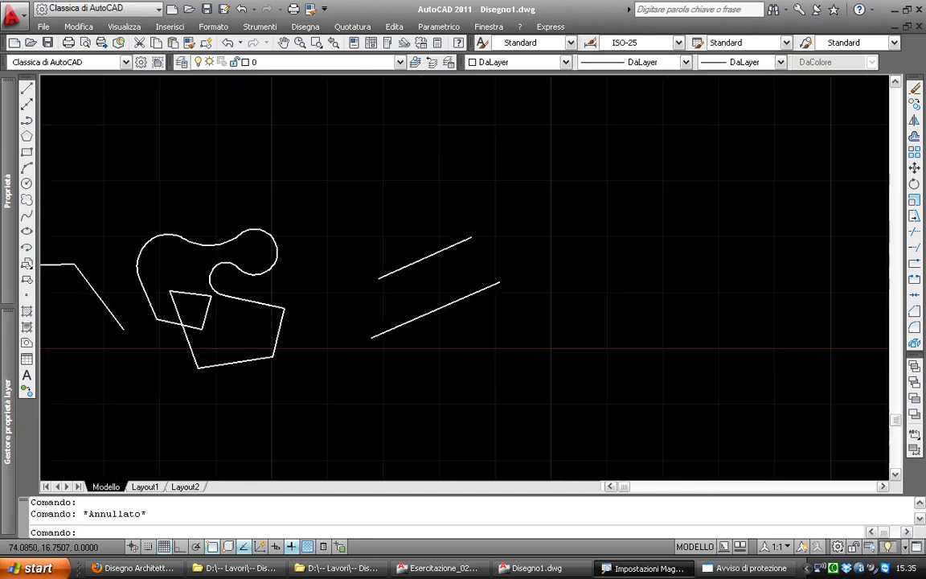
{"action": "scroll", "coordinate": [409, 251], "scroll_direction": "up", "scroll_amount": 1}
{"action": "middle_click_drag", "start_coordinate": [415, 263], "coordinate": [411, 306]}
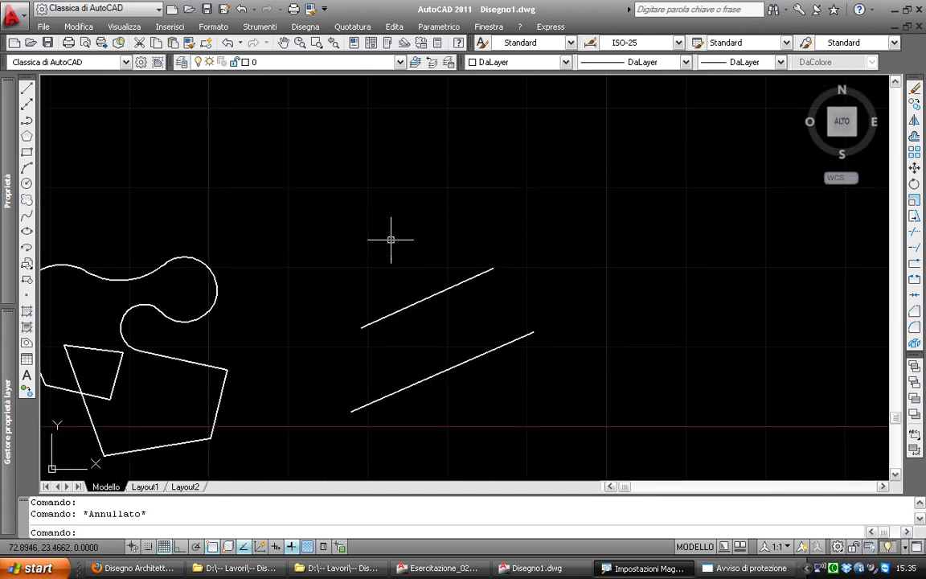
{"action": "left_click", "coordinate": [26, 91]}
{"action": "left_click", "coordinate": [321, 210]}
{"action": "left_click", "coordinate": [363, 122]}
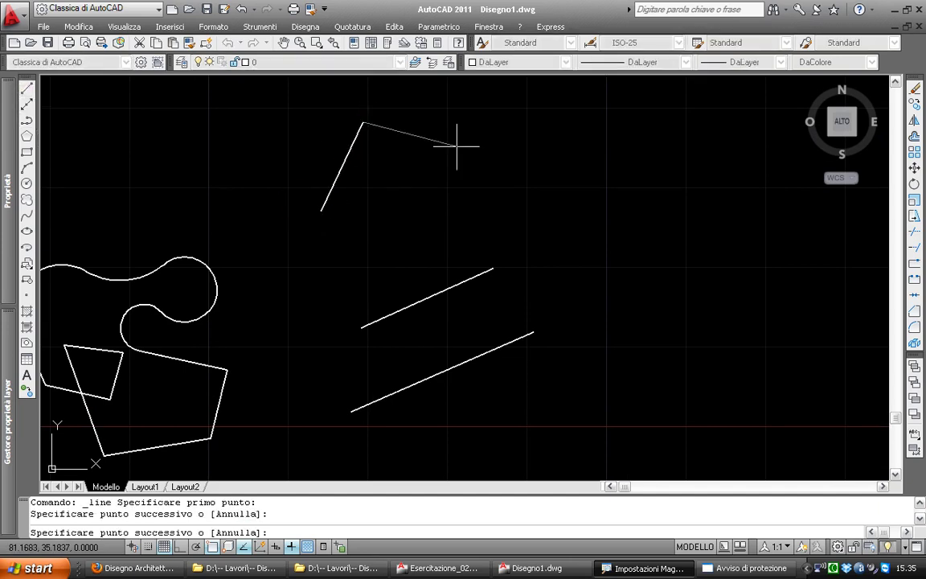
{"action": "left_click", "coordinate": [503, 159]}
{"action": "key", "text": "Return"}
Add a three-point arc from the second edge's end using AR
{"action": "type", "text": "ar"}
{"action": "key", "text": "Return"}
{"action": "left_click", "coordinate": [502, 158]}
{"action": "left_click", "coordinate": [488, 199]}
{"action": "left_click", "coordinate": [429, 228]}
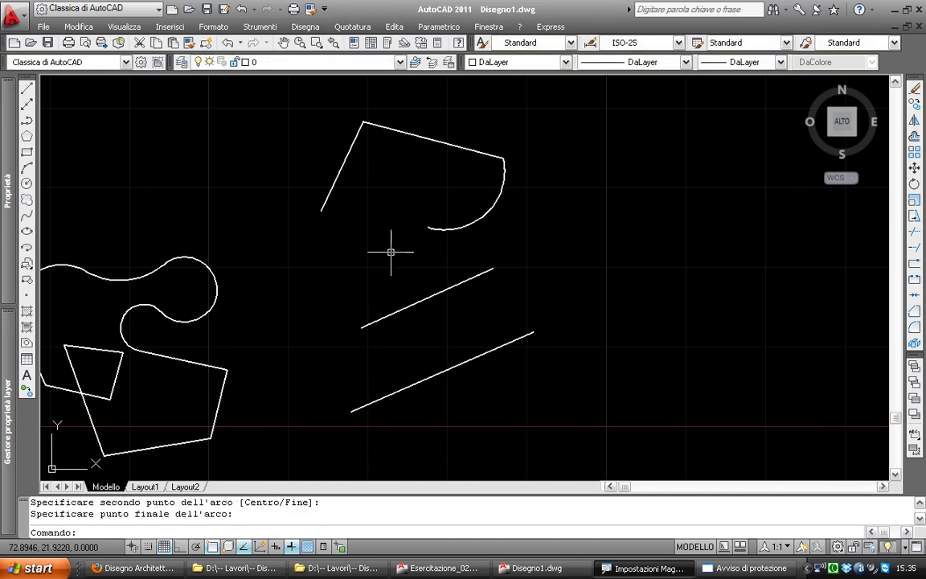
Close the outline with a straight line from the arc's end to the start point
{"action": "type", "text": "l"}
{"action": "key", "text": "Return"}
{"action": "left_click", "coordinate": [429, 228]}
{"action": "left_click", "coordinate": [321, 209]}
{"action": "key", "text": "Return"}
Erase the four old shapes and lines with a CA crossing window
{"action": "scroll", "coordinate": [438, 261], "scroll_direction": "down", "scroll_amount": 2}
{"action": "type", "text": "ca"}
{"action": "key", "text": "Return"}
{"action": "left_click", "coordinate": [556, 336]}
{"action": "left_click", "coordinate": [159, 230]}
{"action": "key", "text": "Return"}
Pick the outline's edges and arc to check them, then clear the selection
{"action": "middle_click_drag", "start_coordinate": [415, 227], "coordinate": [326, 290]}
{"action": "scroll", "coordinate": [379, 260], "scroll_direction": "up", "scroll_amount": 2}
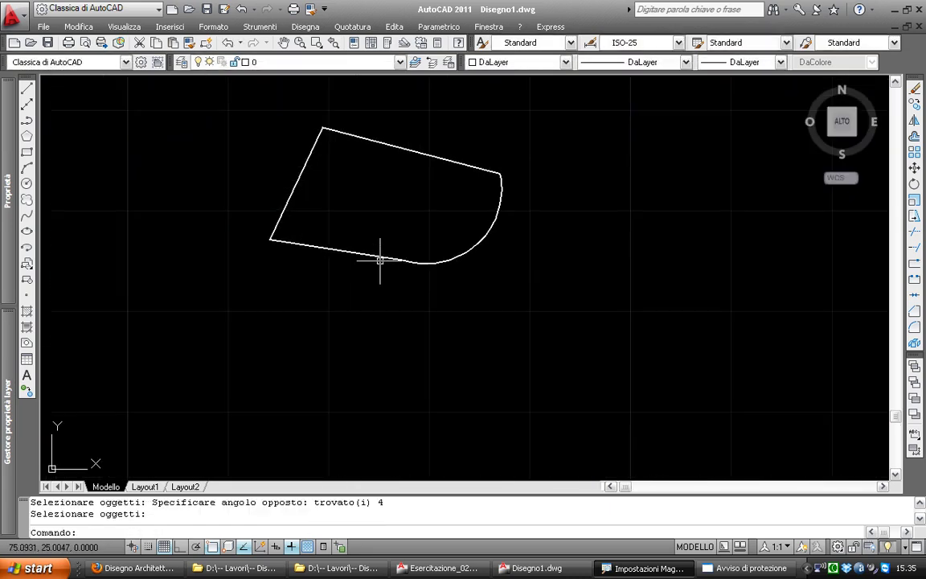
{"action": "left_click", "coordinate": [380, 258]}
{"action": "left_click", "coordinate": [311, 149]}
{"action": "left_click", "coordinate": [341, 134]}
{"action": "left_click", "coordinate": [497, 221]}
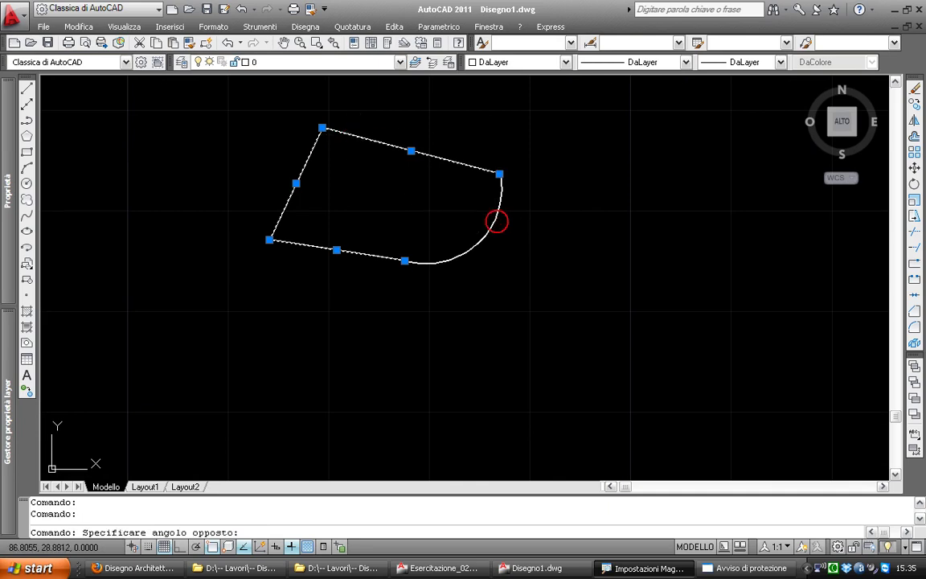
{"action": "key", "text": "Escape"}
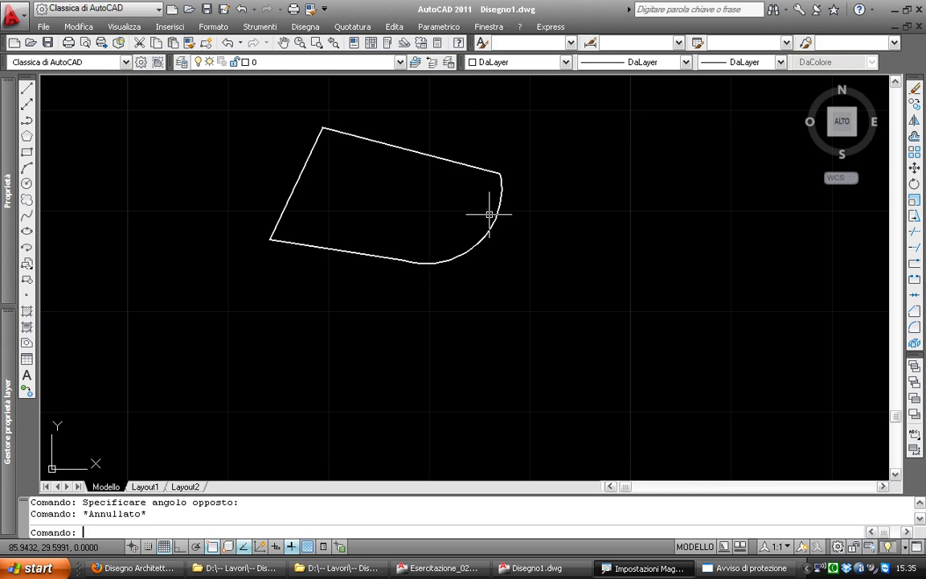
{"action": "key", "text": "Escape"}
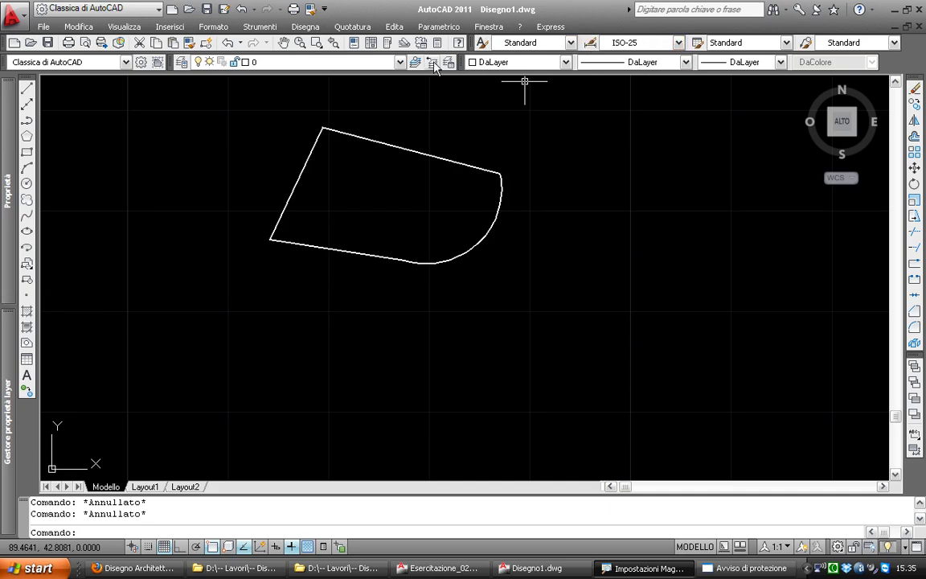
{"action": "right_click", "coordinate": [434, 66]}
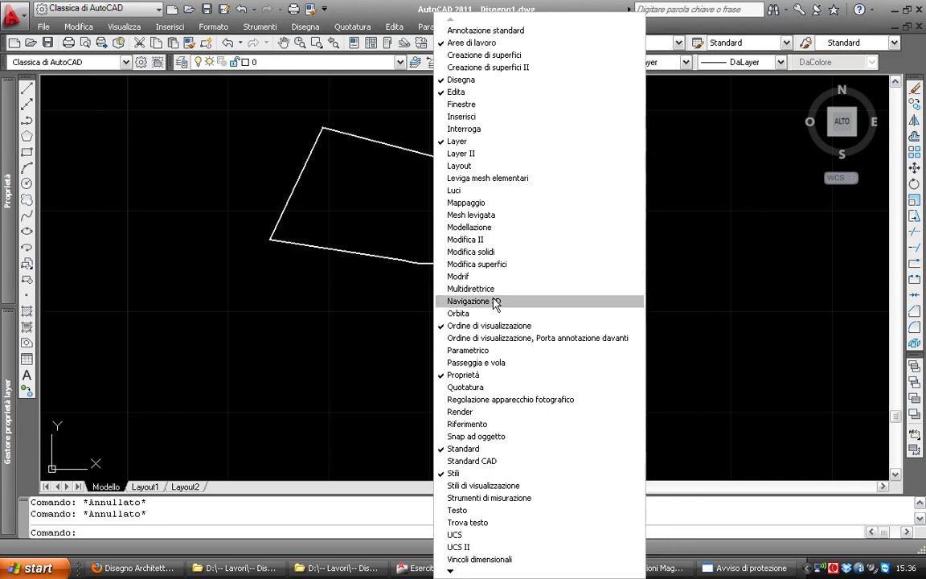
{"action": "left_click", "coordinate": [466, 240]}
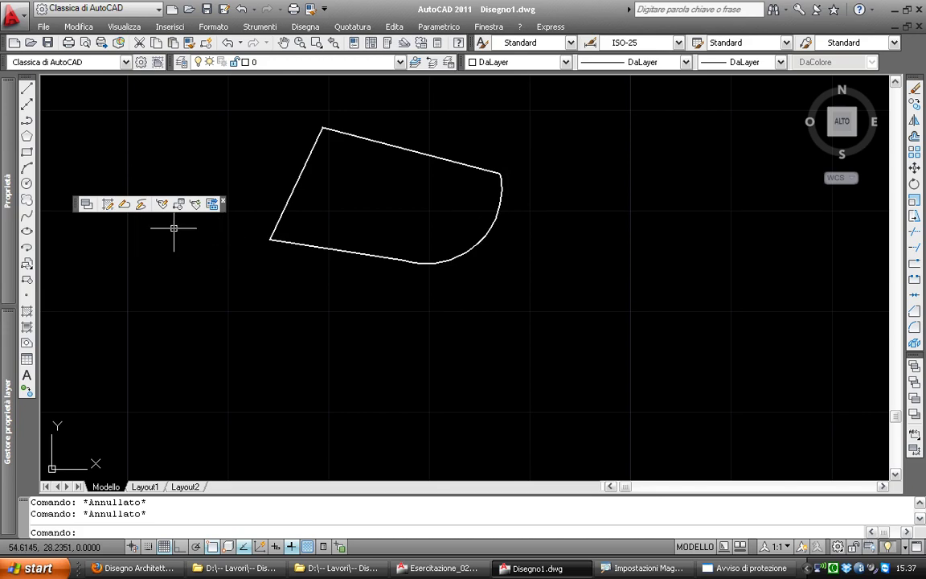
{"action": "right_click", "coordinate": [428, 42]}
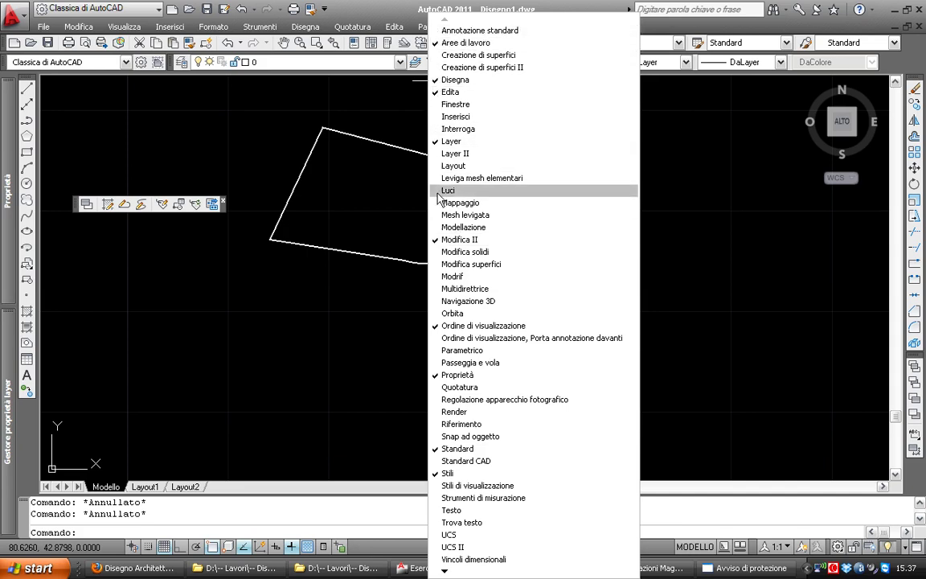
{"action": "left_click", "coordinate": [437, 83]}
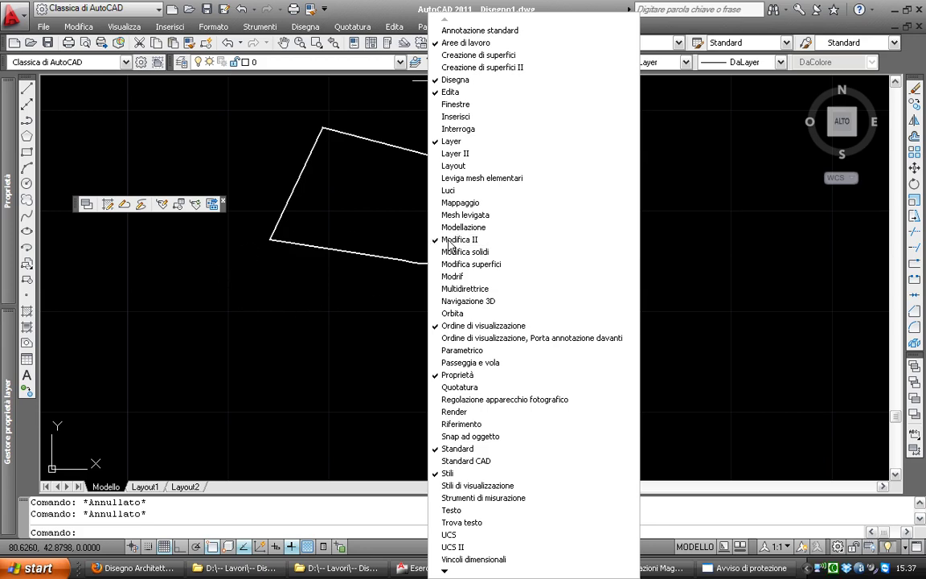
{"action": "right_click", "coordinate": [899, 56]}
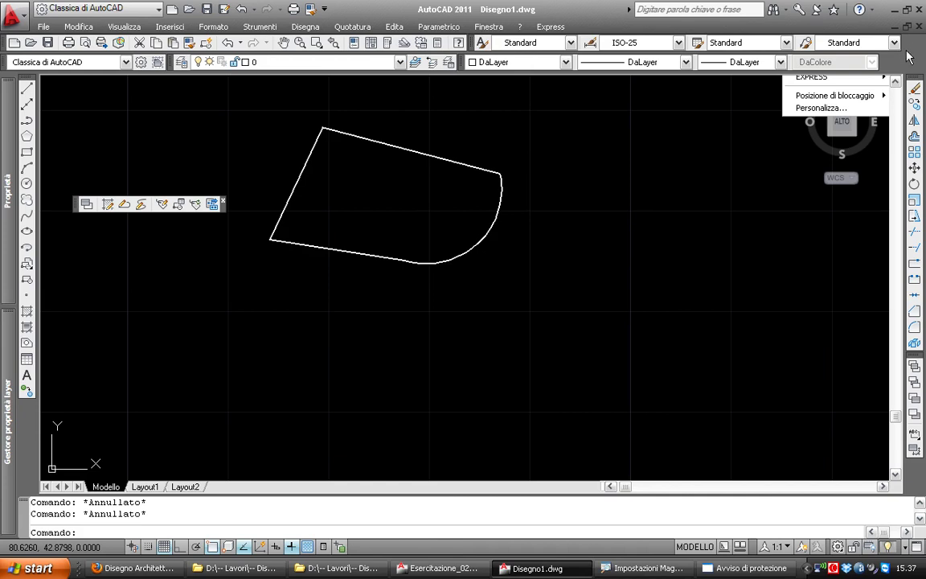
{"action": "key", "text": "Escape"}
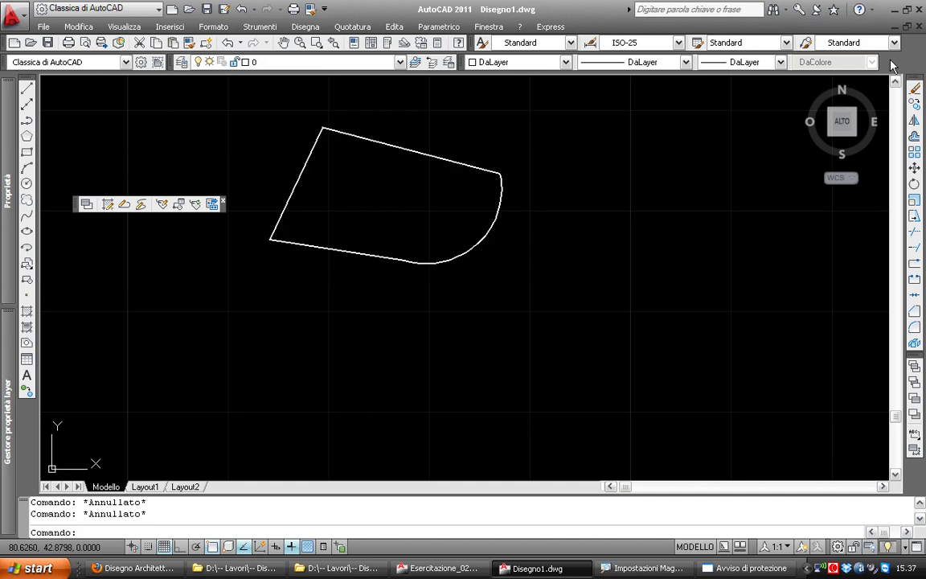
{"action": "right_click", "coordinate": [780, 62]}
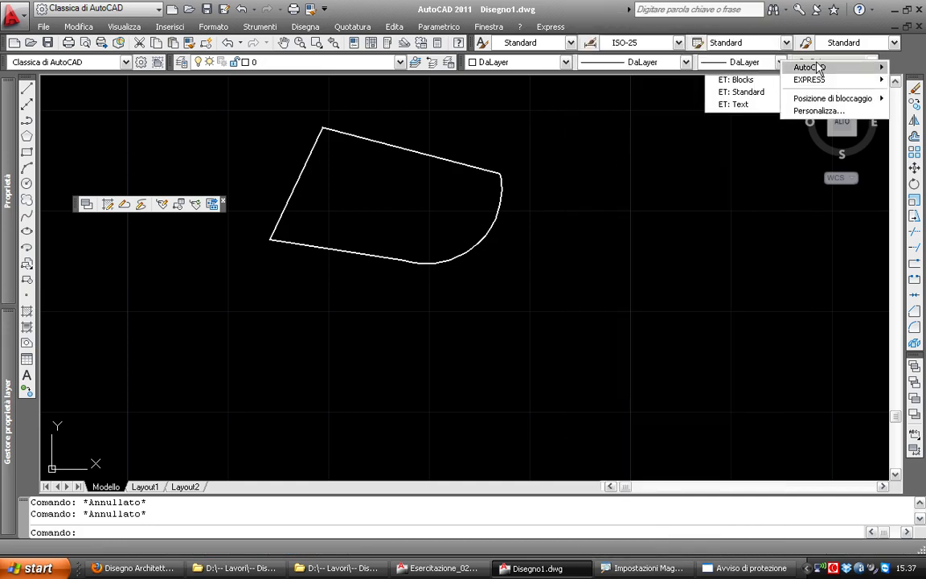
{"action": "mouse_move", "coordinate": [813, 67]}
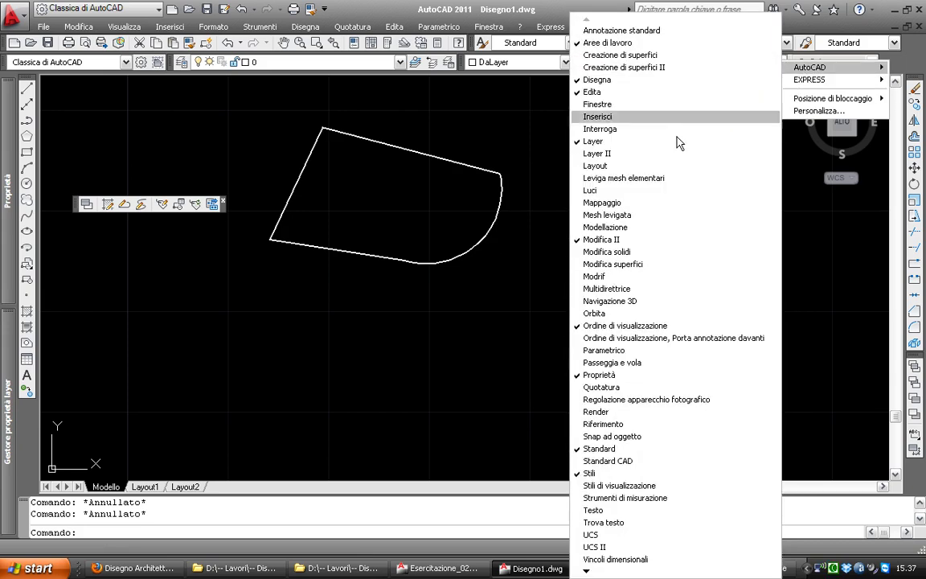
{"action": "left_click", "coordinate": [428, 345]}
{"action": "left_click", "coordinate": [192, 267]}
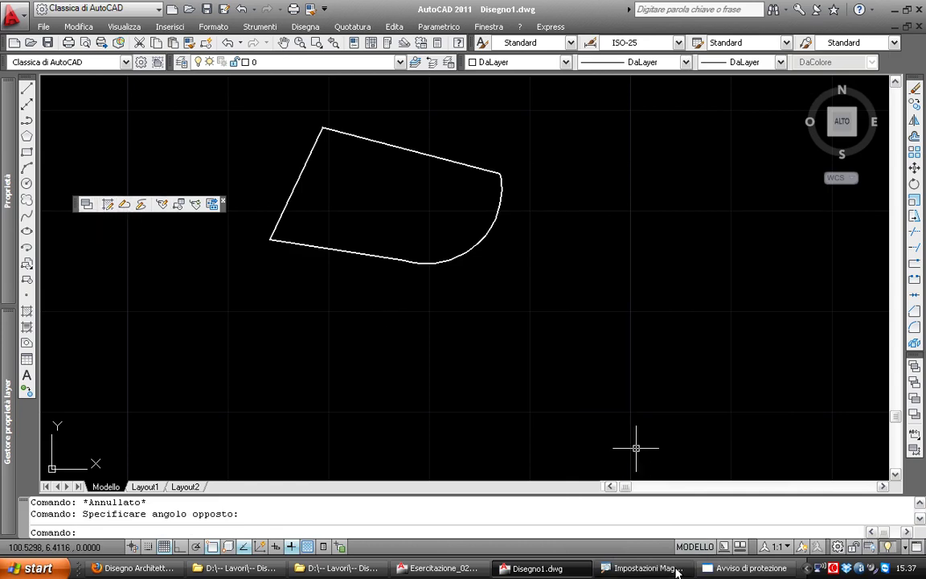
Turn on the screen magnifier and start PEDIT, trying to pick the rounded shape's outline
{"action": "left_click", "coordinate": [638, 568]}
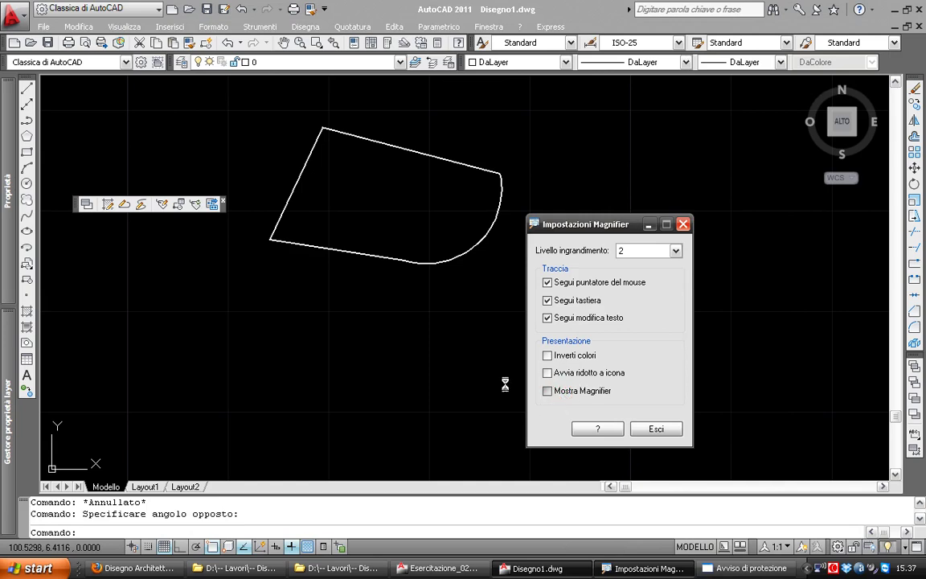
{"action": "left_click", "coordinate": [548, 391]}
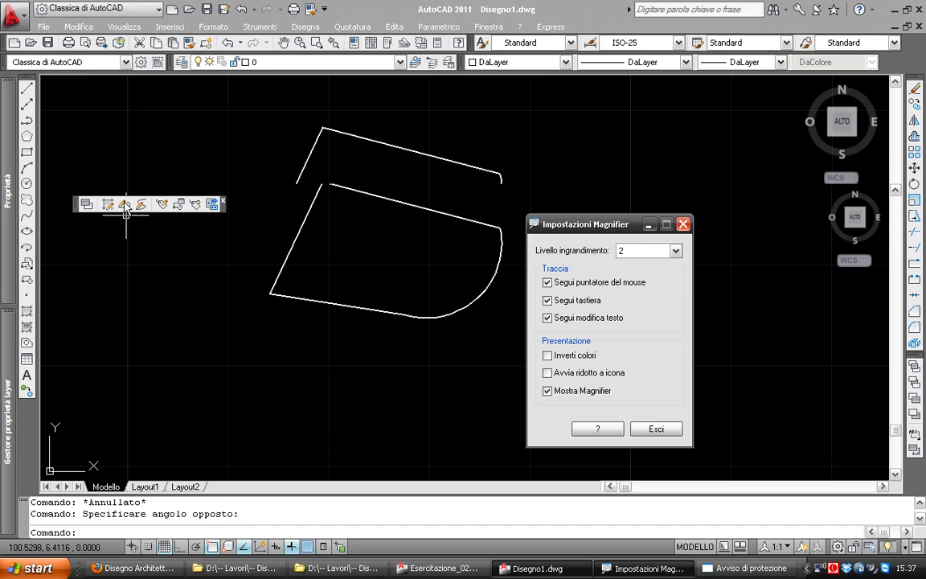
{"action": "left_click", "coordinate": [126, 205]}
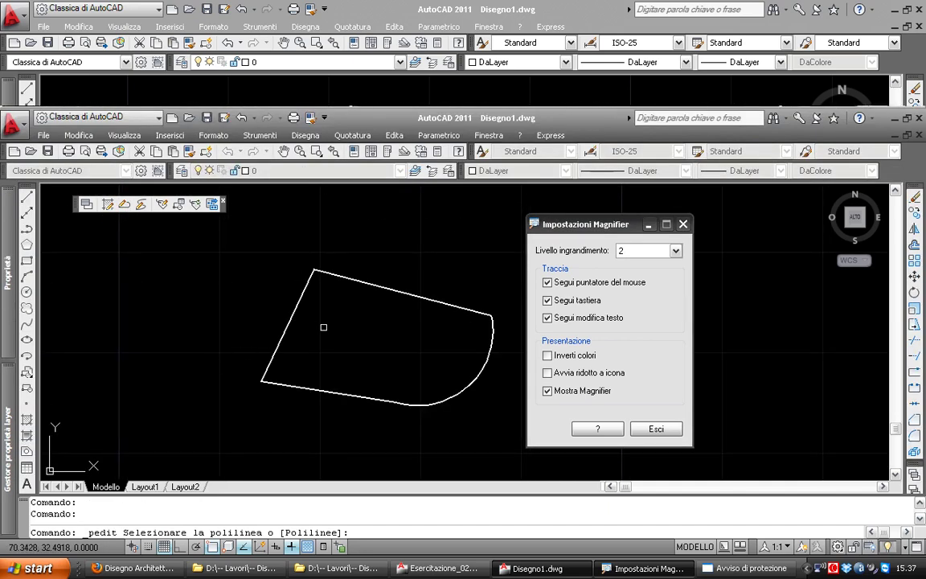
{"action": "left_click", "coordinate": [383, 302]}
{"action": "left_click", "coordinate": [418, 211]}
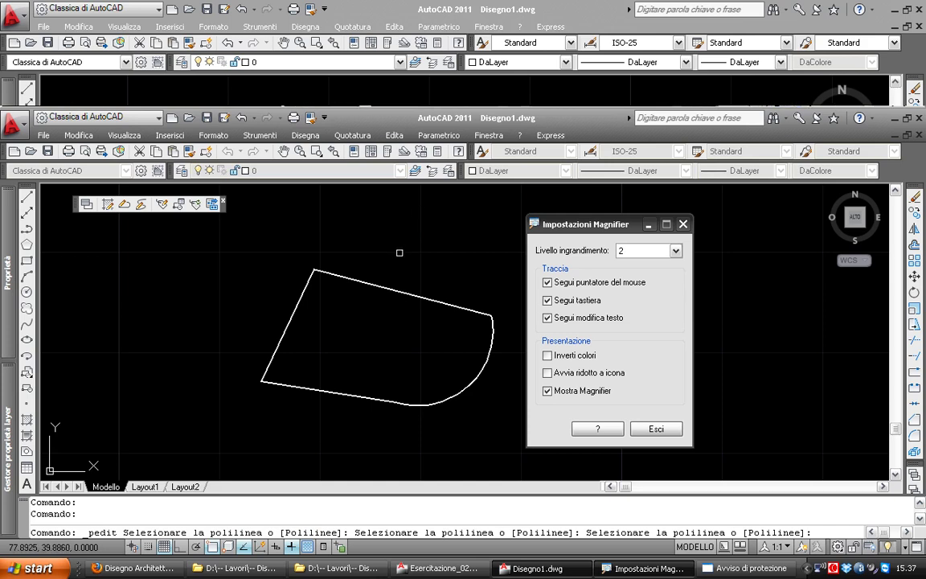
{"action": "middle_click_drag", "start_coordinate": [399, 251], "coordinate": [370, 254]}
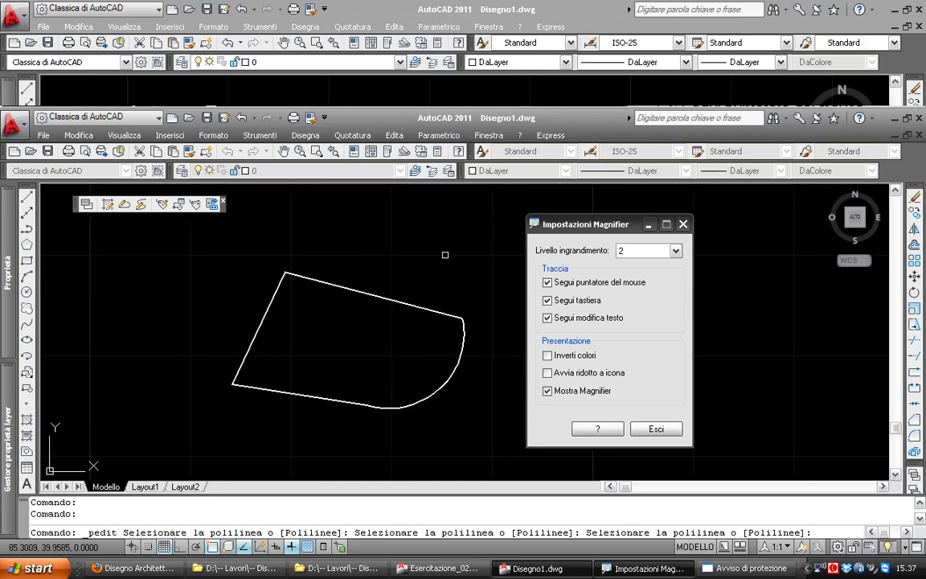
{"action": "left_click", "coordinate": [401, 229]}
{"action": "left_click", "coordinate": [393, 207]}
{"action": "left_click", "coordinate": [362, 227]}
{"action": "left_click", "coordinate": [403, 233]}
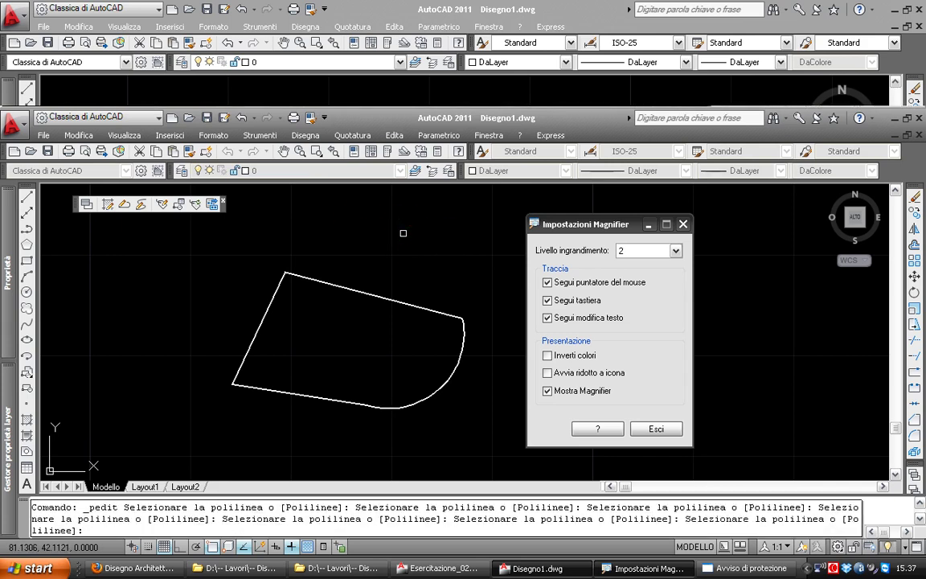
{"action": "left_click", "coordinate": [388, 261]}
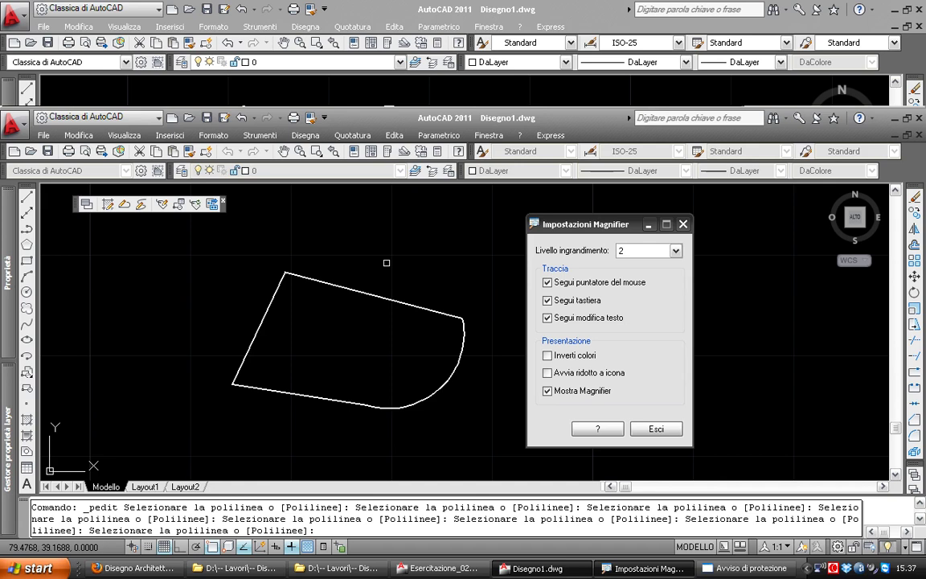
{"action": "left_click", "coordinate": [381, 252]}
{"action": "left_click", "coordinate": [419, 251]}
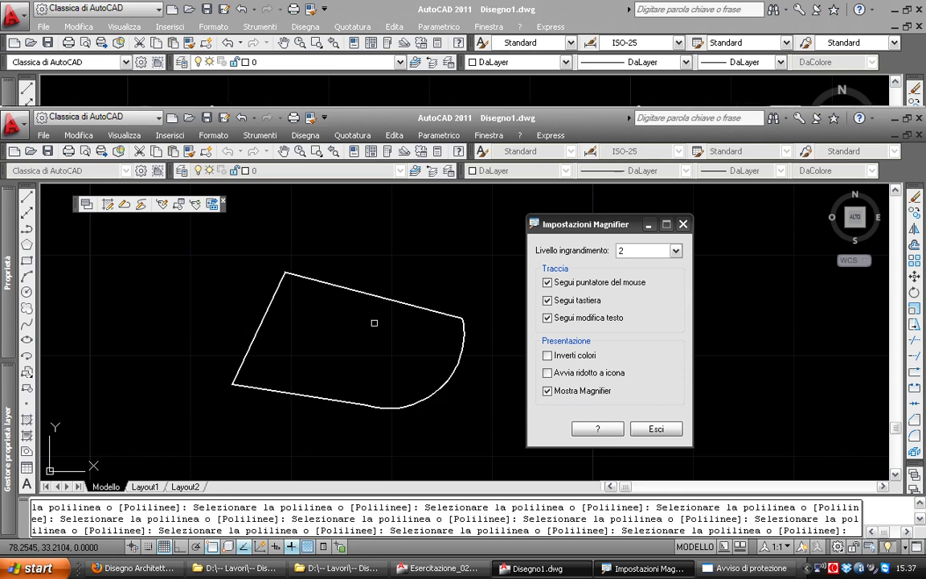
Convert one straight edge to a polyline and join the three lines and arc to it
{"action": "left_click", "coordinate": [269, 299]}
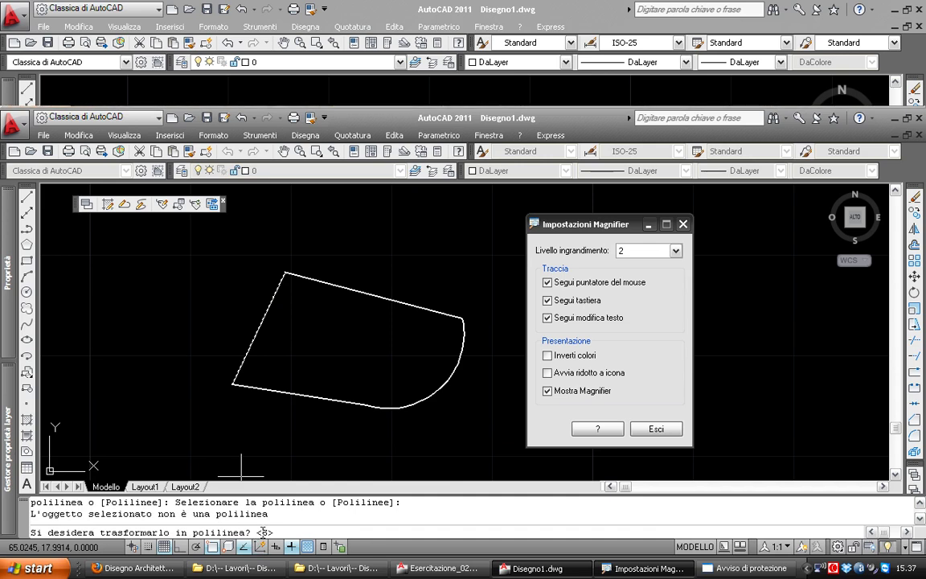
{"action": "key", "text": "Return"}
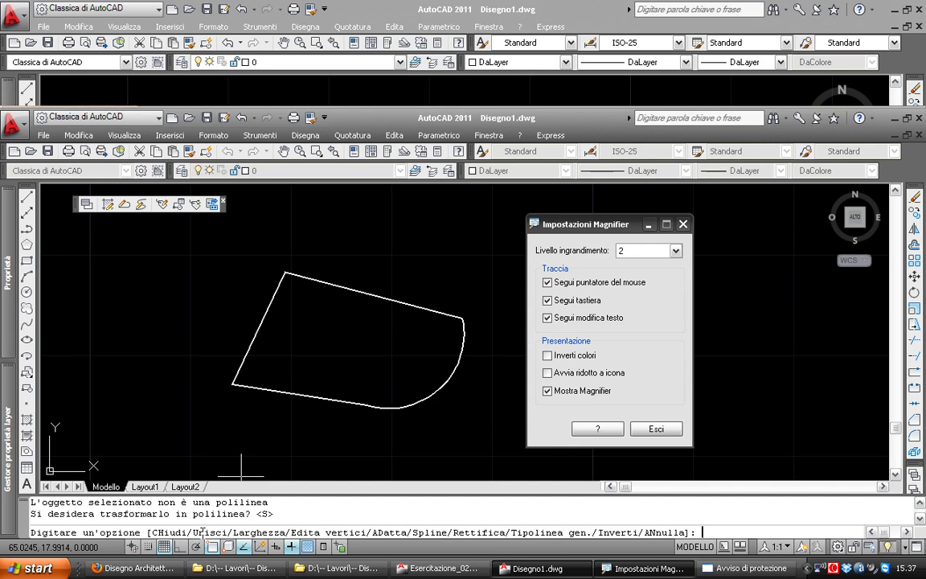
{"action": "type", "text": "u"}
{"action": "key", "text": "Return"}
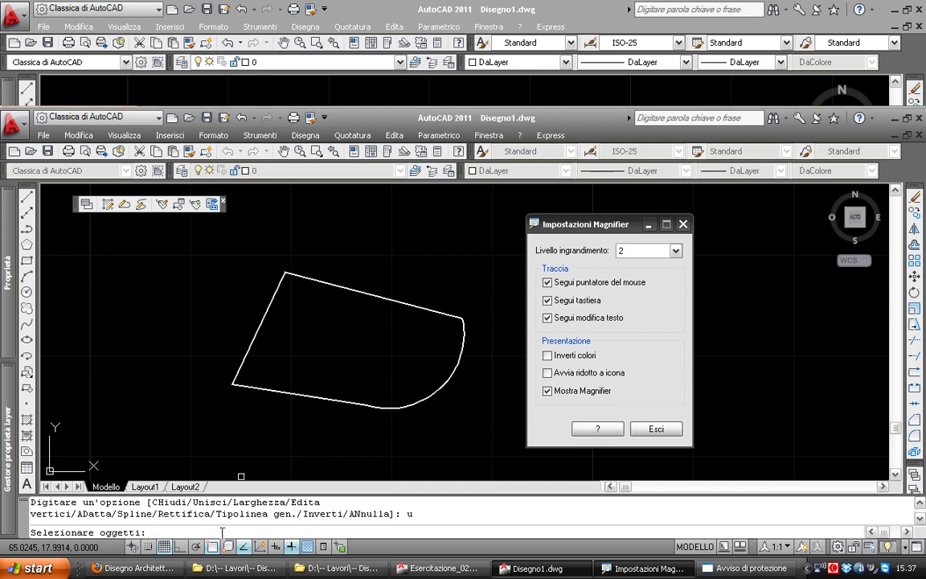
{"action": "left_click", "coordinate": [460, 448]}
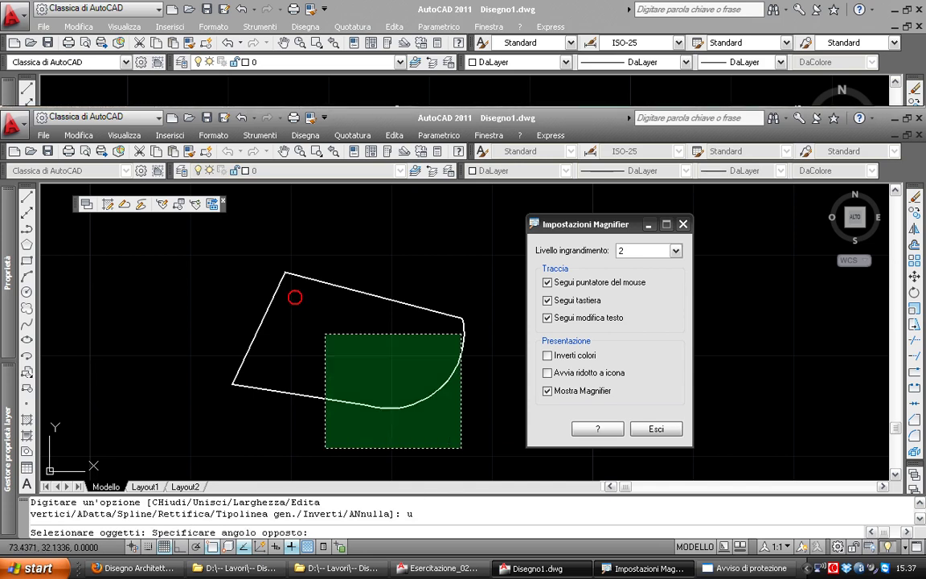
{"action": "left_click", "coordinate": [255, 267]}
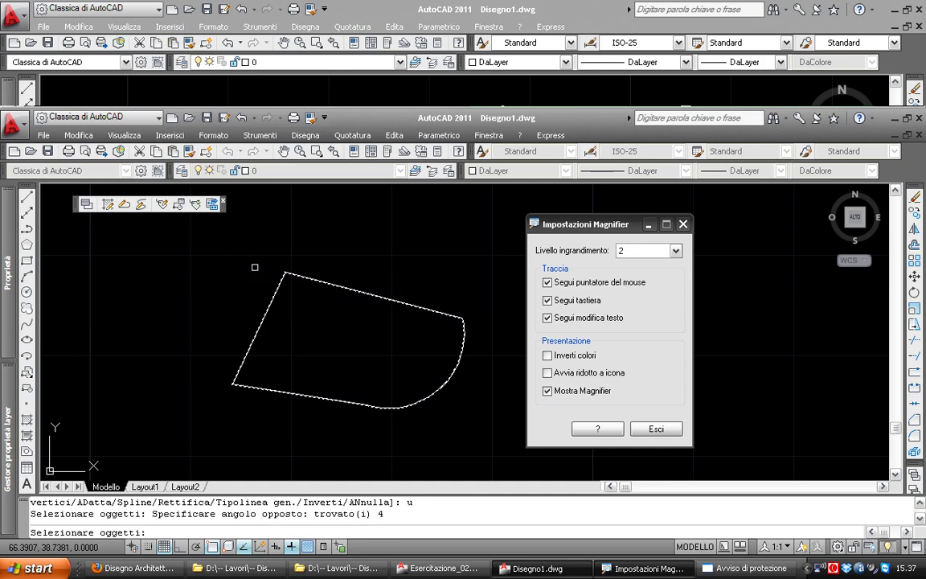
{"action": "key", "text": "Return"}
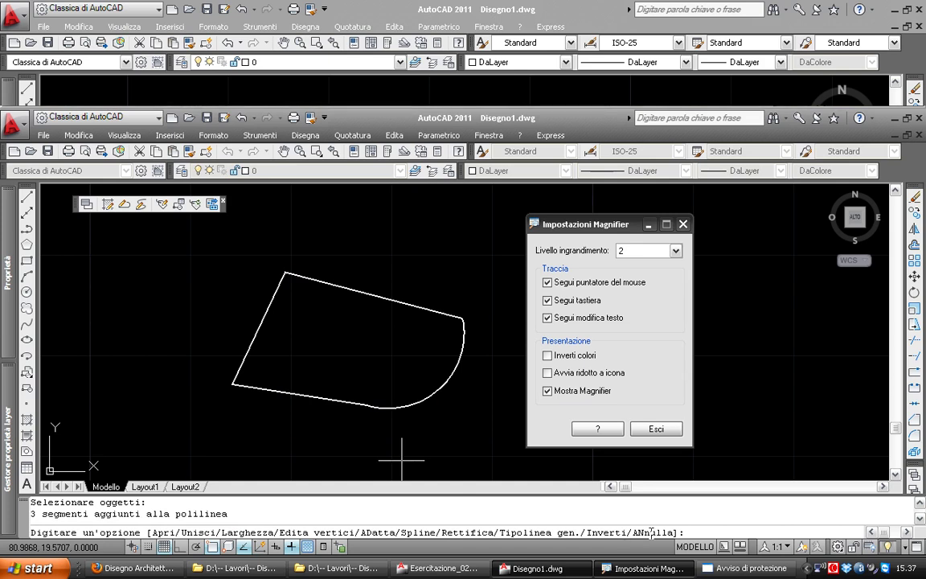
{"action": "key", "text": "Return"}
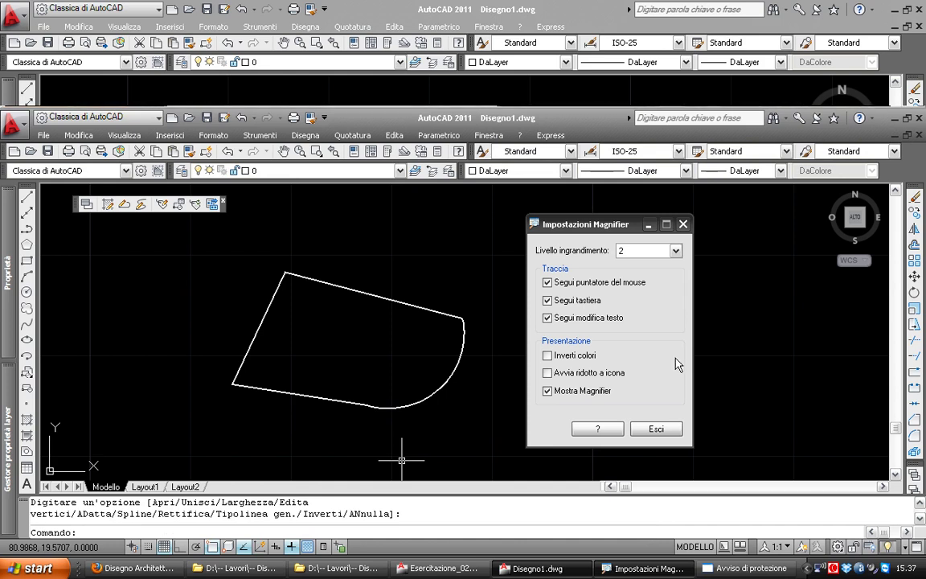
Select the outline to confirm it is one piece, then close the magnified view
{"action": "left_click", "coordinate": [455, 317]}
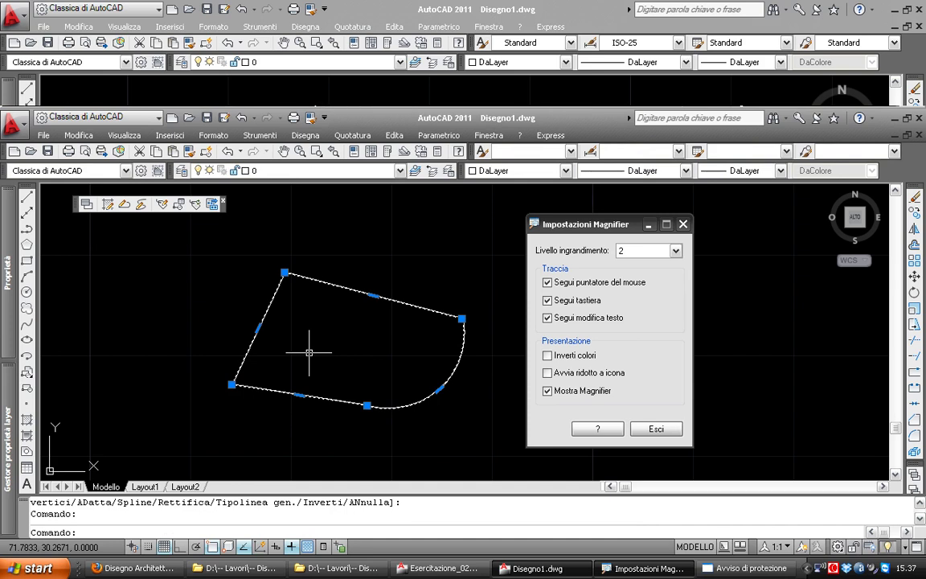
{"action": "scroll", "coordinate": [308, 352], "scroll_direction": "down", "scroll_amount": 1}
{"action": "scroll", "coordinate": [311, 352], "scroll_direction": "down", "scroll_amount": 1}
{"action": "scroll", "coordinate": [318, 342], "scroll_direction": "down", "scroll_amount": 1}
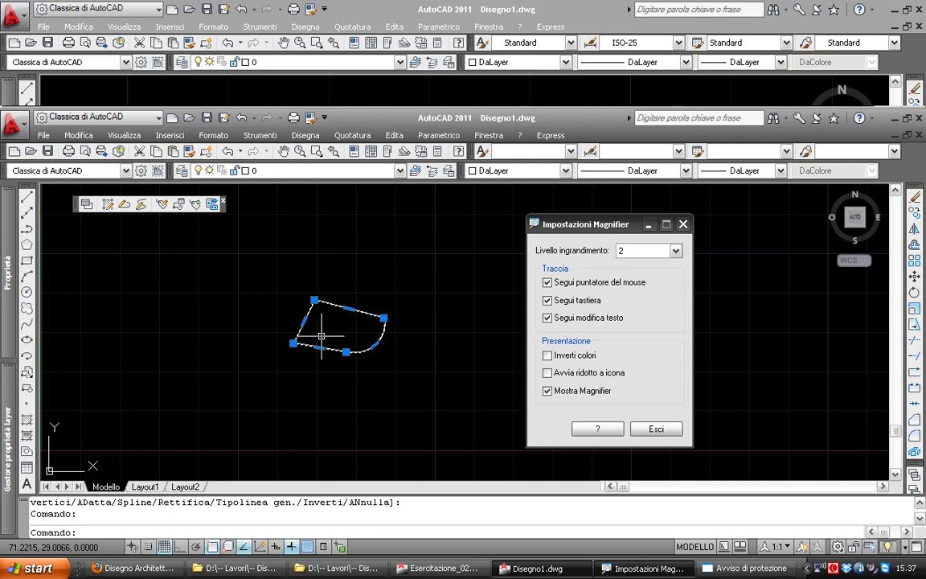
{"action": "left_click_drag", "start_coordinate": [322, 336], "coordinate": [497, 304]}
{"action": "mouse_move", "coordinate": [496, 304]}
{"action": "middle_mouse_down"}
{"action": "mouse_move", "coordinate": [467, 275]}
{"action": "mouse_move", "coordinate": [487, 241]}
{"action": "mouse_move", "coordinate": [470, 242]}
{"action": "middle_mouse_up"}
{"action": "key", "text": "Escape"}
{"action": "key", "text": "Escape"}
{"action": "key", "text": "Escape"}
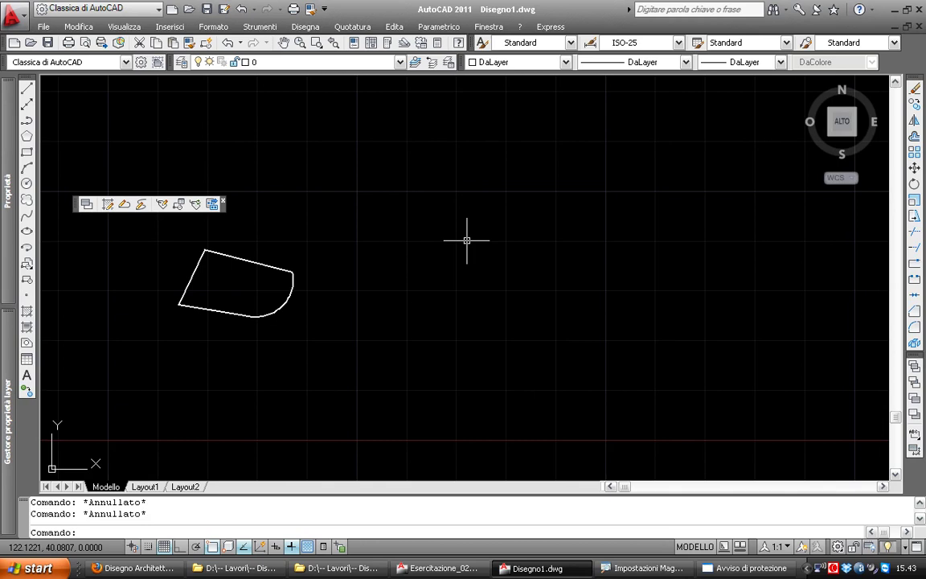
Draw three overlapping circles with the C (circle) command
{"action": "type", "text": "c"}
{"action": "key", "text": "Return"}
{"action": "left_click", "coordinate": [435, 155]}
{"action": "left_click", "coordinate": [477, 214]}
{"action": "key", "text": "Return"}
{"action": "left_click", "coordinate": [566, 308]}
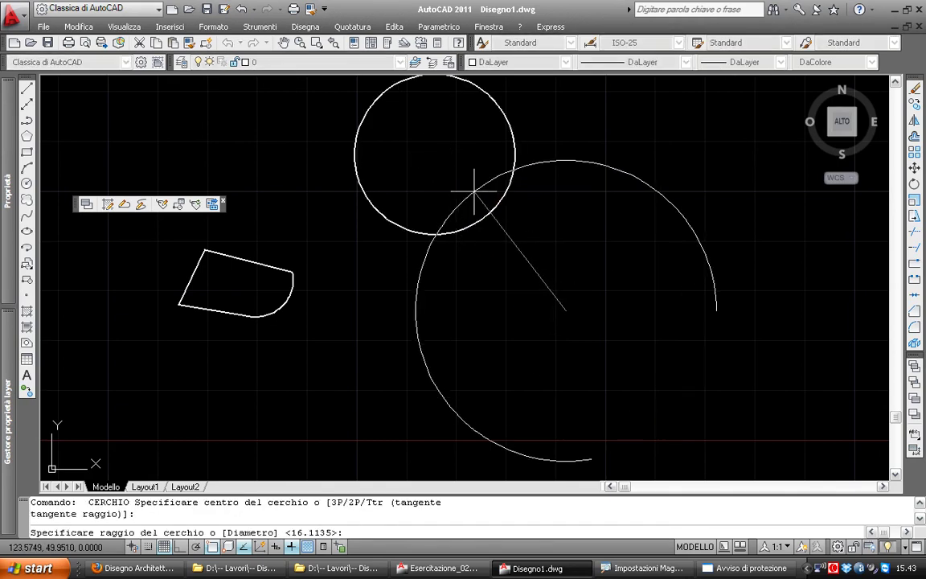
{"action": "left_click", "coordinate": [422, 231]}
{"action": "key", "text": "Return"}
{"action": "left_click", "coordinate": [362, 275]}
{"action": "left_click", "coordinate": [472, 211]}
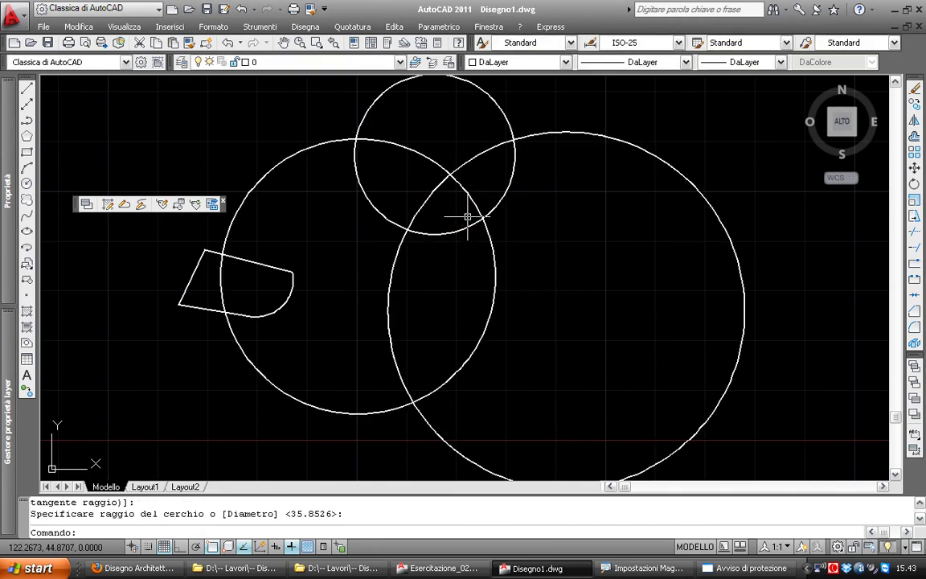
{"action": "scroll", "coordinate": [467, 257], "scroll_direction": "up", "scroll_amount": 3}
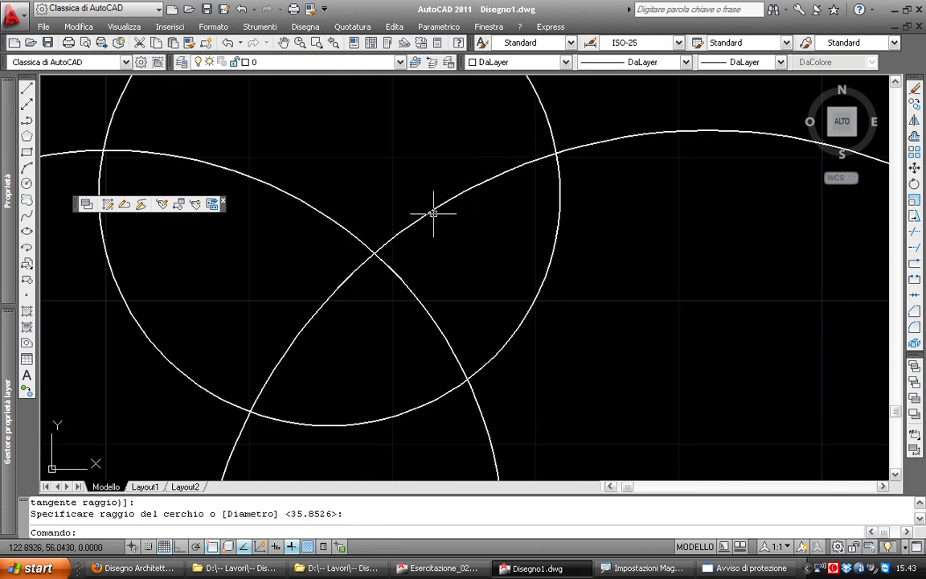
{"action": "scroll", "coordinate": [499, 270], "scroll_direction": "down", "scroll_amount": 2}
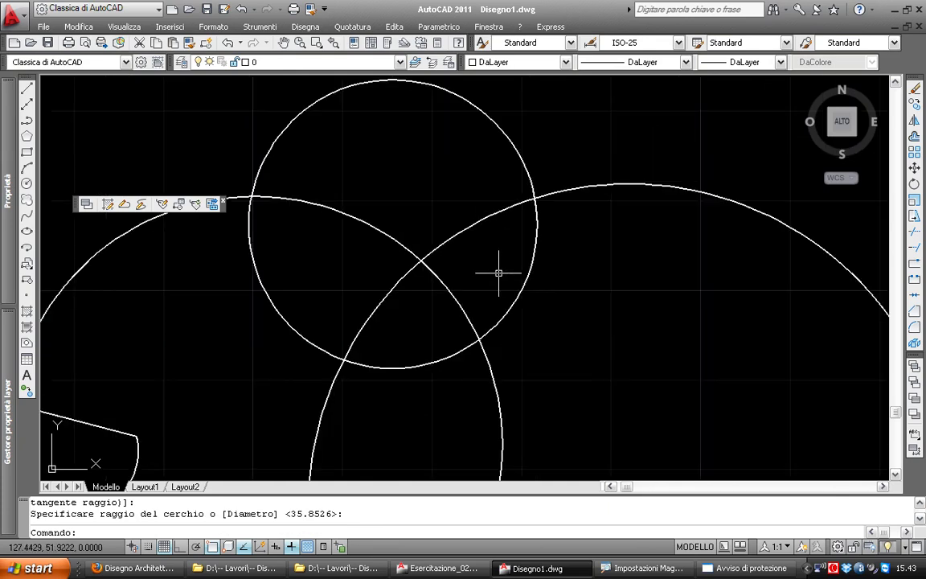
{"action": "scroll", "coordinate": [499, 270], "scroll_direction": "down", "scroll_amount": 2}
Trim the overlapping circles into arc pieces, removing the stray arc below the right lens
{"action": "type", "text": "tga"}
{"action": "key", "text": "Return"}
{"action": "key", "text": "Return"}
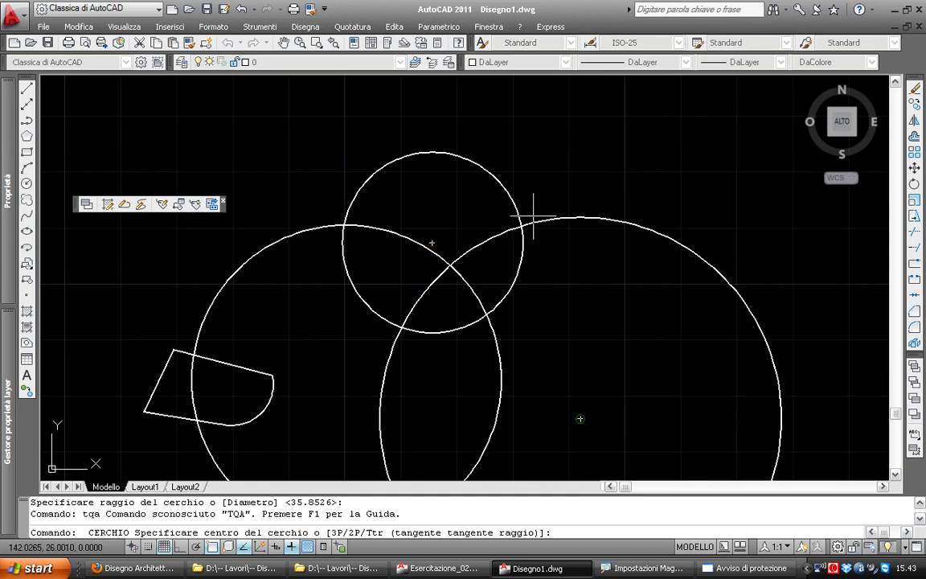
{"action": "key", "text": "Escape"}
{"action": "key", "text": "Escape"}
{"action": "type", "text": "t"}
{"action": "key", "text": "Return"}
{"action": "key", "text": "Return"}
{"action": "left_click", "coordinate": [532, 222]}
{"action": "left_click", "coordinate": [510, 206]}
{"action": "left_click", "coordinate": [434, 263]}
{"action": "left_click", "coordinate": [428, 267]}
{"action": "left_click", "coordinate": [421, 336]}
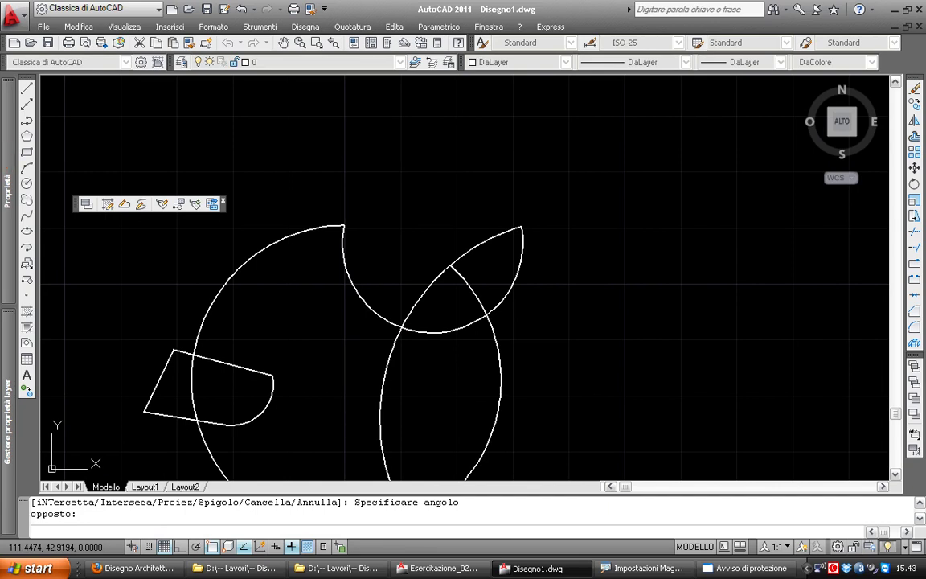
{"action": "left_click", "coordinate": [411, 332]}
{"action": "left_click", "coordinate": [501, 358]}
{"action": "scroll", "coordinate": [490, 270], "scroll_direction": "up", "scroll_amount": 2}
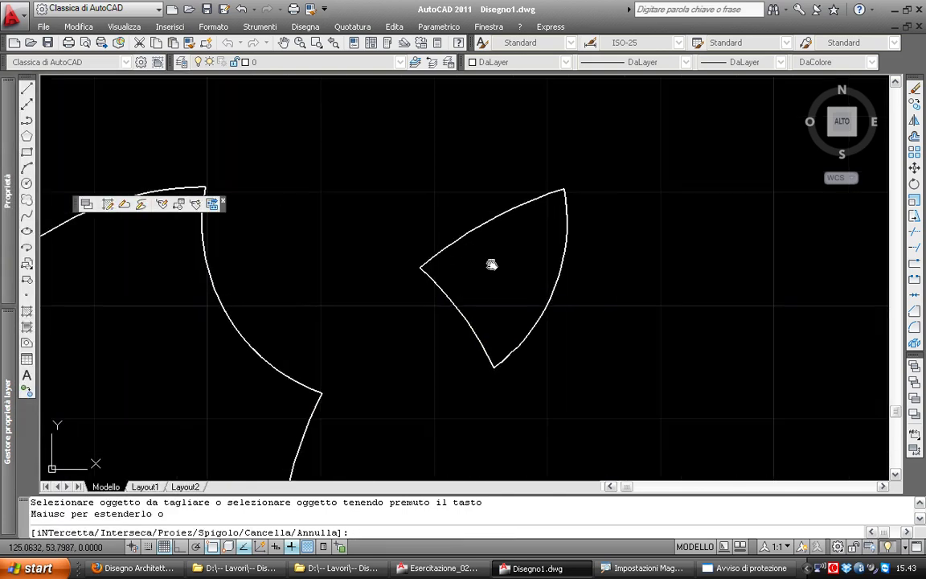
{"action": "scroll", "coordinate": [489, 257], "scroll_direction": "up", "scroll_amount": 1}
{"action": "key", "text": "Escape"}
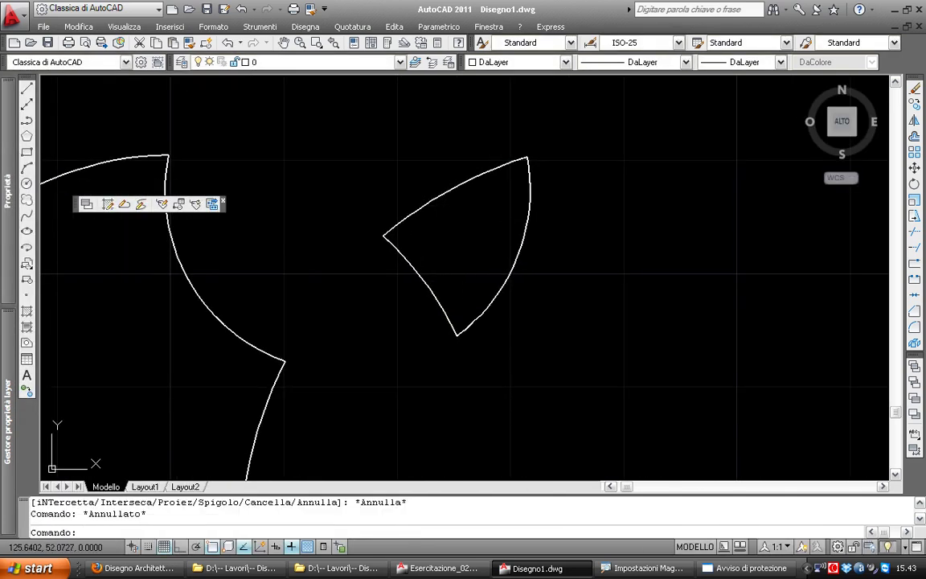
Window-select the trimmed arc shapes and erase them
{"action": "left_click", "coordinate": [434, 211]}
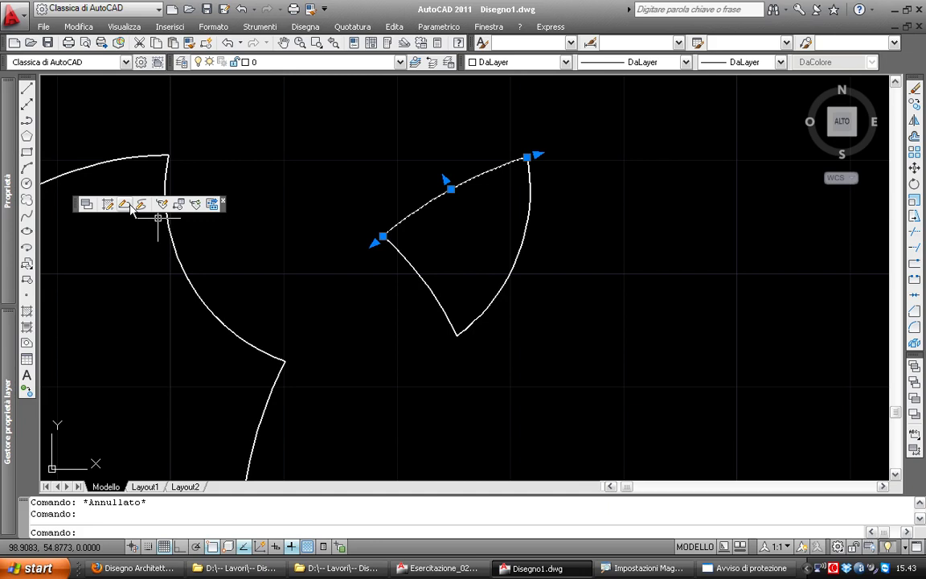
{"action": "key", "text": "Escape"}
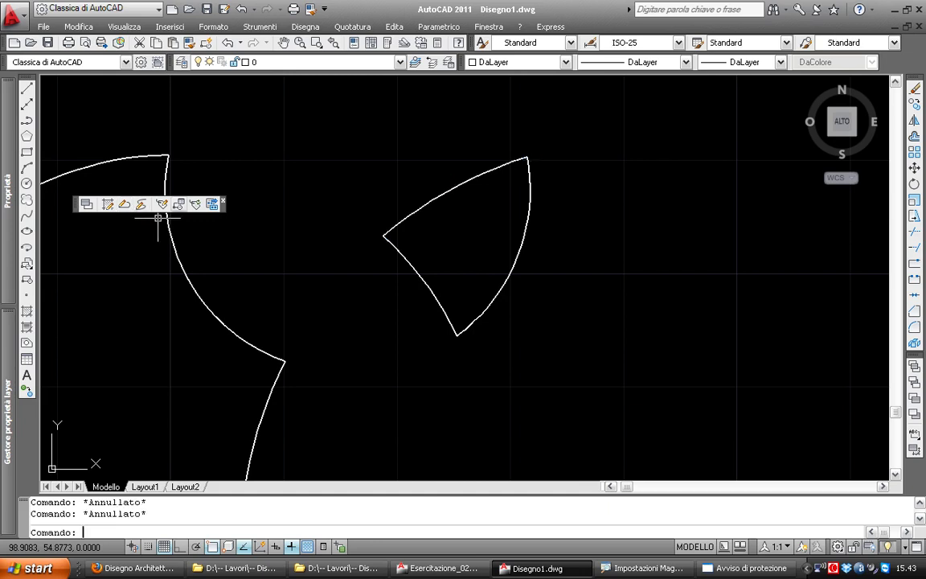
{"action": "left_click", "coordinate": [306, 28]}
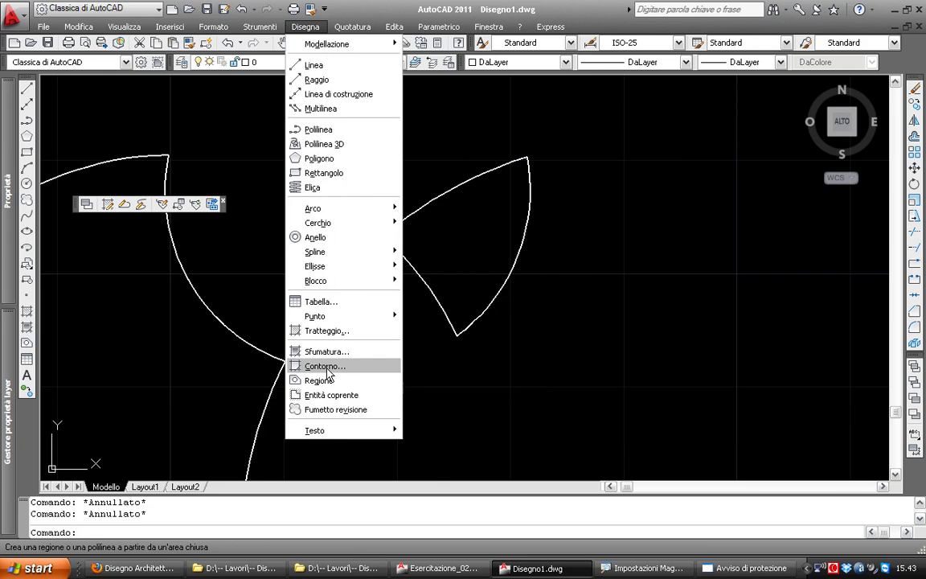
{"action": "key", "text": "Escape"}
{"action": "left_click", "coordinate": [534, 310]}
{"action": "scroll", "coordinate": [540, 315], "scroll_direction": "down", "scroll_amount": 3}
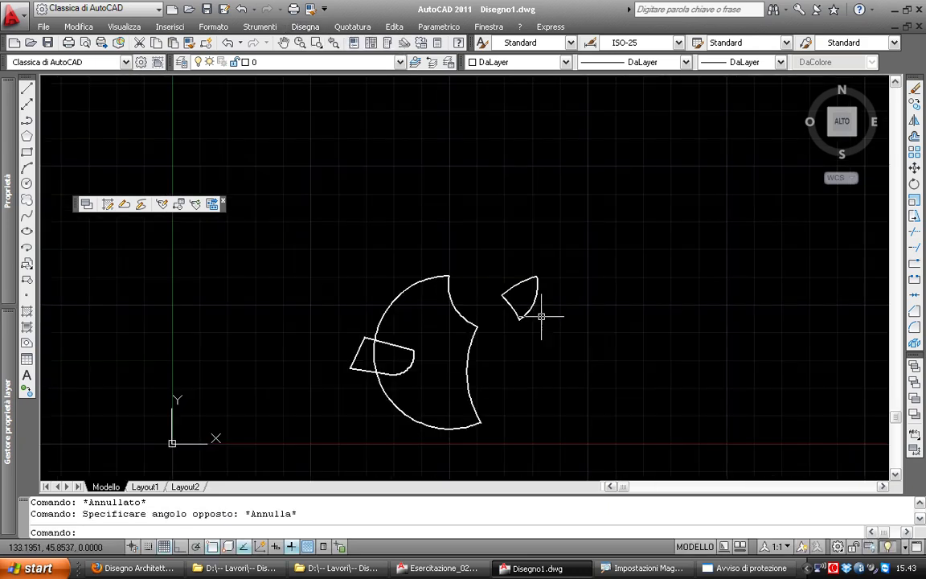
{"action": "key", "text": "Escape"}
{"action": "left_click", "coordinate": [527, 341]}
{"action": "left_click", "coordinate": [428, 258]}
{"action": "key", "text": "Return"}
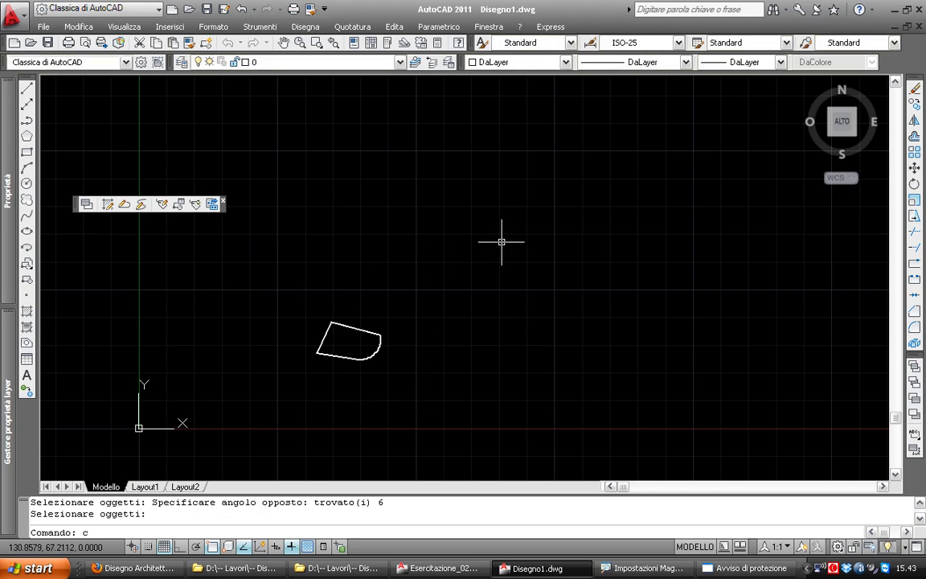
Draw three large overlapping circles beside the rounded outline
{"action": "left_click", "coordinate": [491, 193]}
{"action": "left_click", "coordinate": [551, 305]}
{"action": "key", "text": "Return"}
{"action": "left_click", "coordinate": [568, 346]}
{"action": "left_click", "coordinate": [506, 231]}
{"action": "key", "text": "Return"}
{"action": "left_click", "coordinate": [655, 193]}
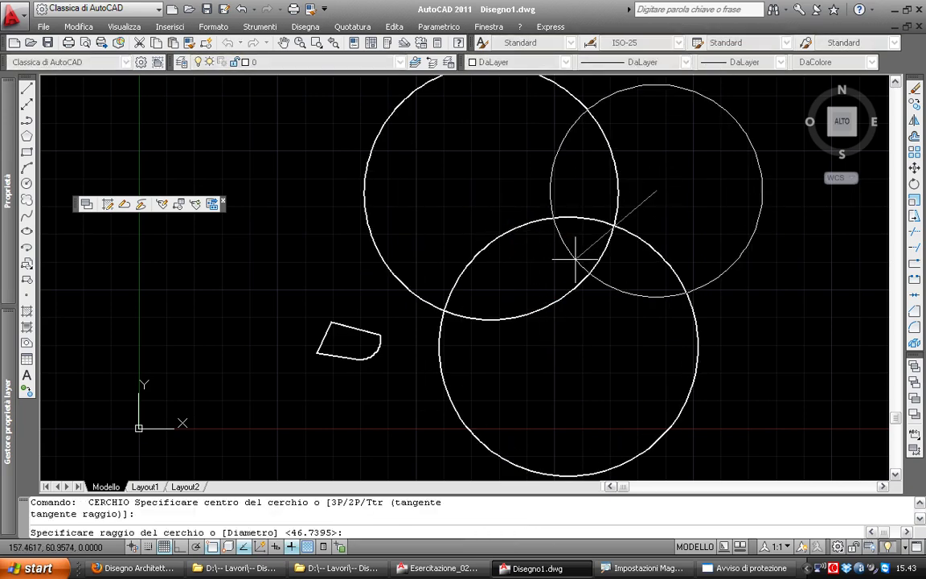
{"action": "left_click", "coordinate": [535, 274]}
{"action": "scroll", "coordinate": [534, 274], "scroll_direction": "up", "scroll_amount": 2}
{"action": "scroll", "coordinate": [499, 239], "scroll_direction": "up", "scroll_amount": 2}
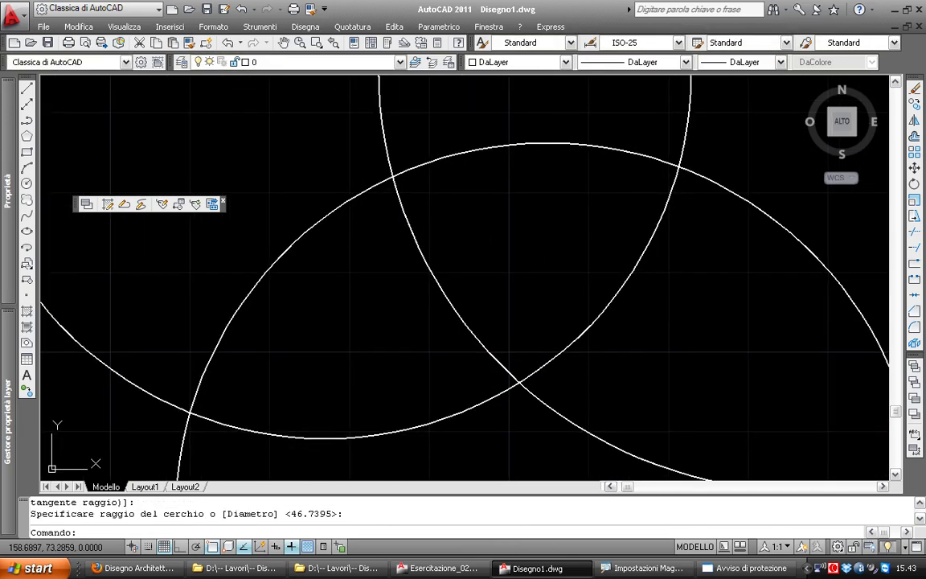
{"action": "scroll", "coordinate": [537, 236], "scroll_direction": "down", "scroll_amount": 2}
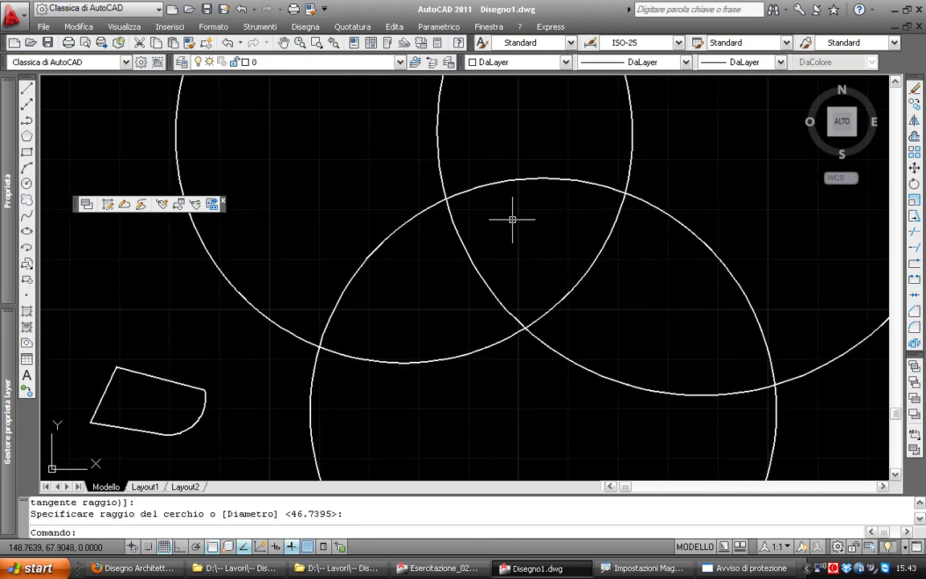
Run Draw > Boundary with Polyline object type, picking points inside two enclosed areas
{"action": "left_click", "coordinate": [306, 27]}
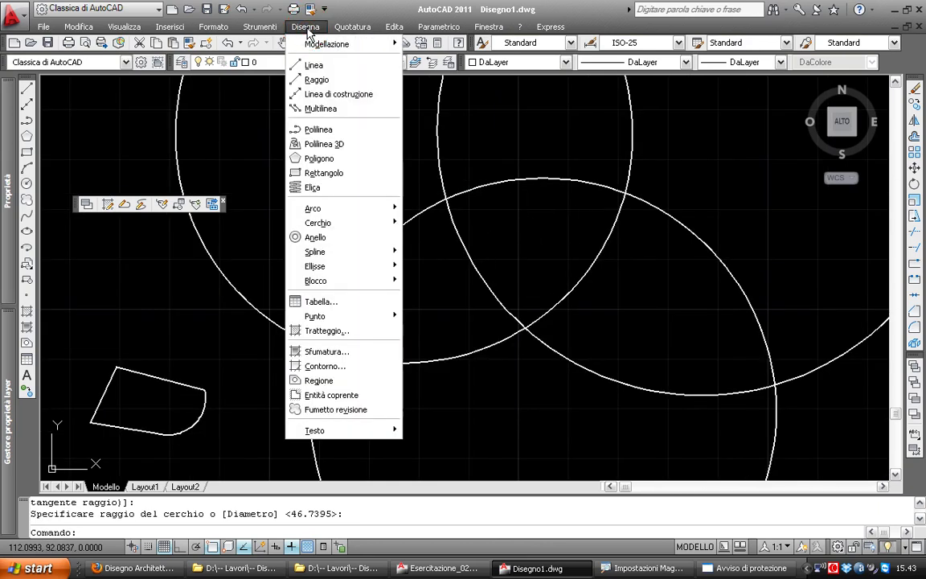
{"action": "left_click", "coordinate": [315, 367]}
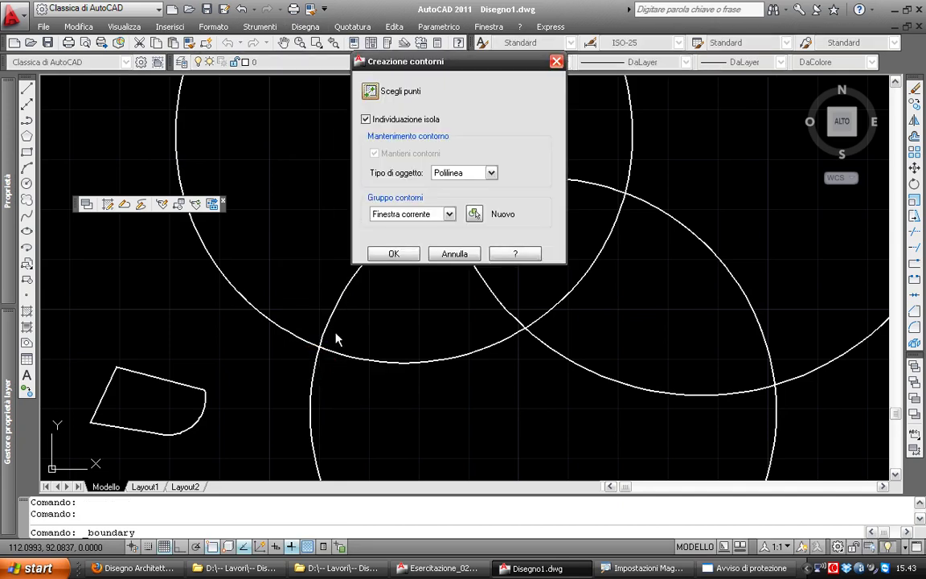
{"action": "left_click_drag", "start_coordinate": [395, 60], "coordinate": [328, 64]}
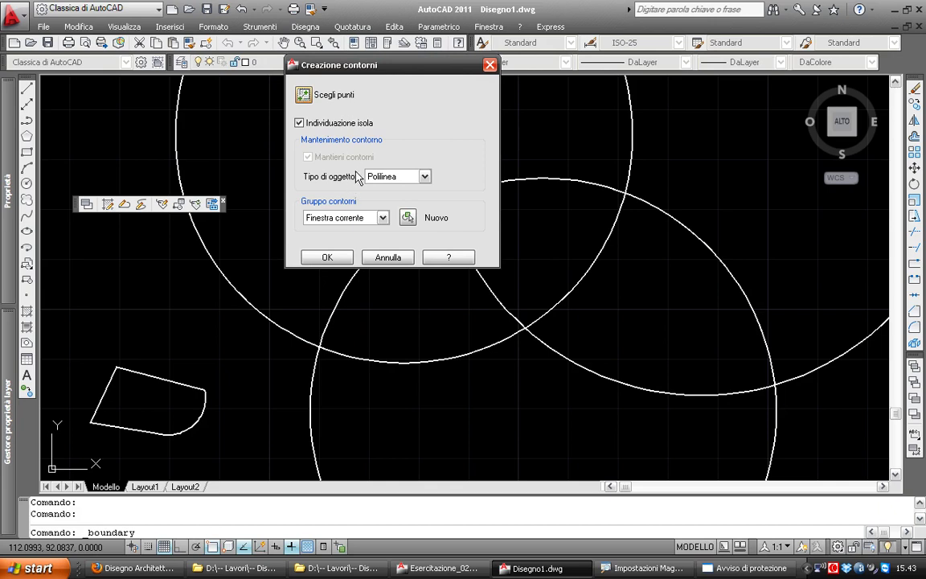
{"action": "left_click", "coordinate": [419, 177]}
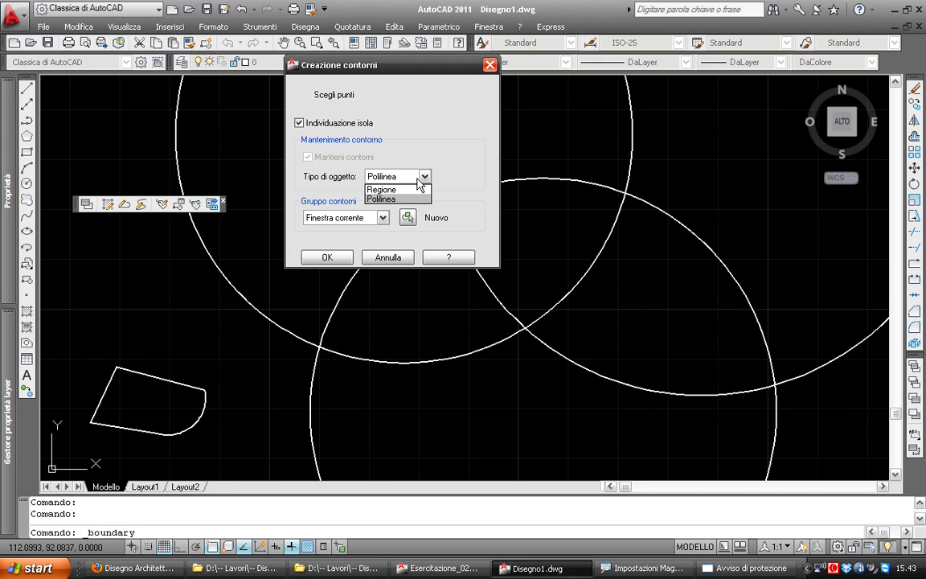
{"action": "left_click", "coordinate": [398, 198]}
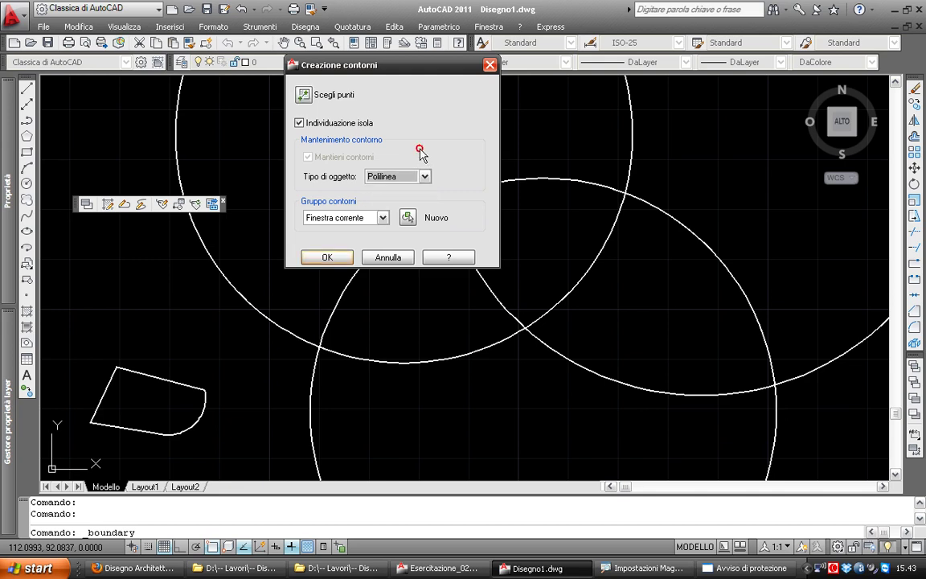
{"action": "left_click", "coordinate": [304, 96]}
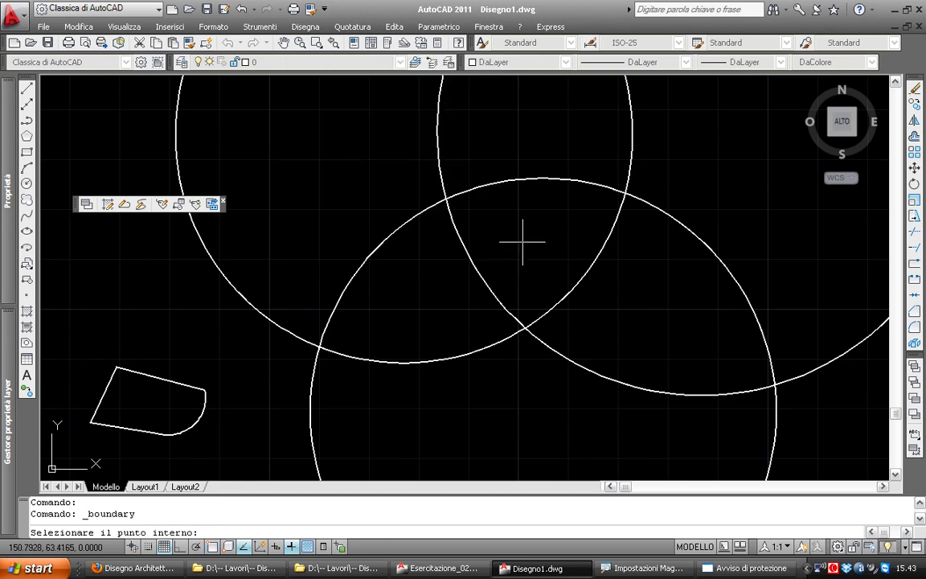
{"action": "left_click", "coordinate": [423, 286]}
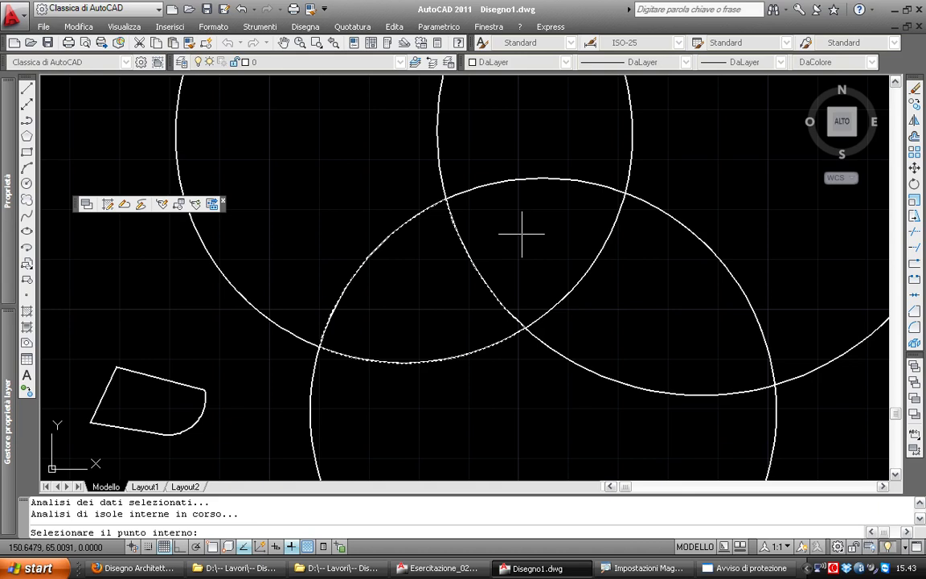
{"action": "left_click", "coordinate": [592, 269]}
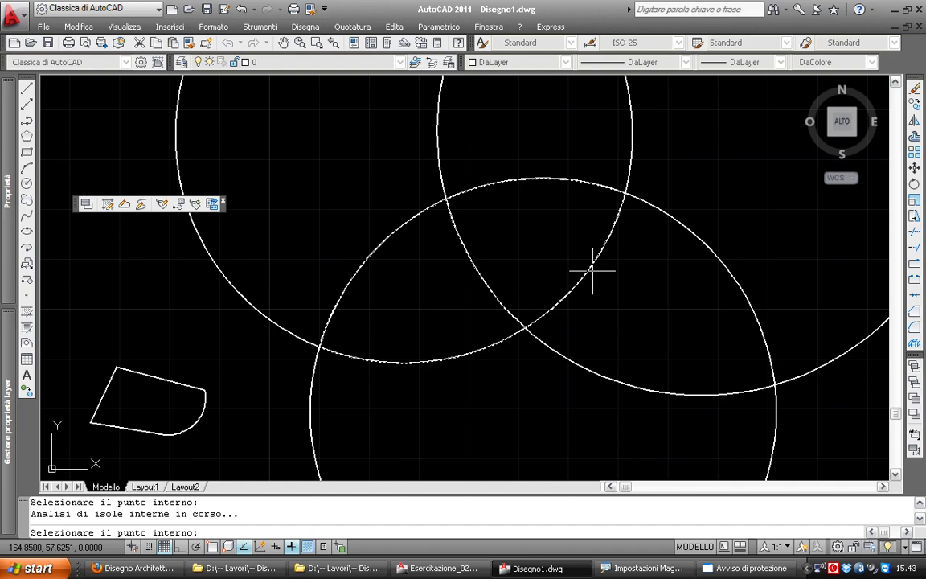
{"action": "key", "text": "Return"}
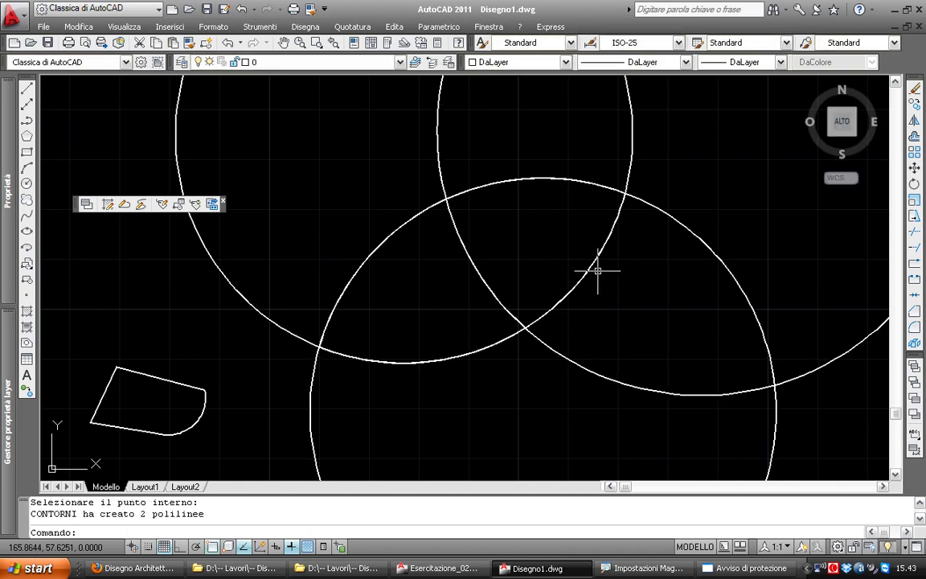
Move the new lens-shaped boundary polyline to the right of the circles with S (Sposta)
{"action": "left_click", "coordinate": [631, 214]}
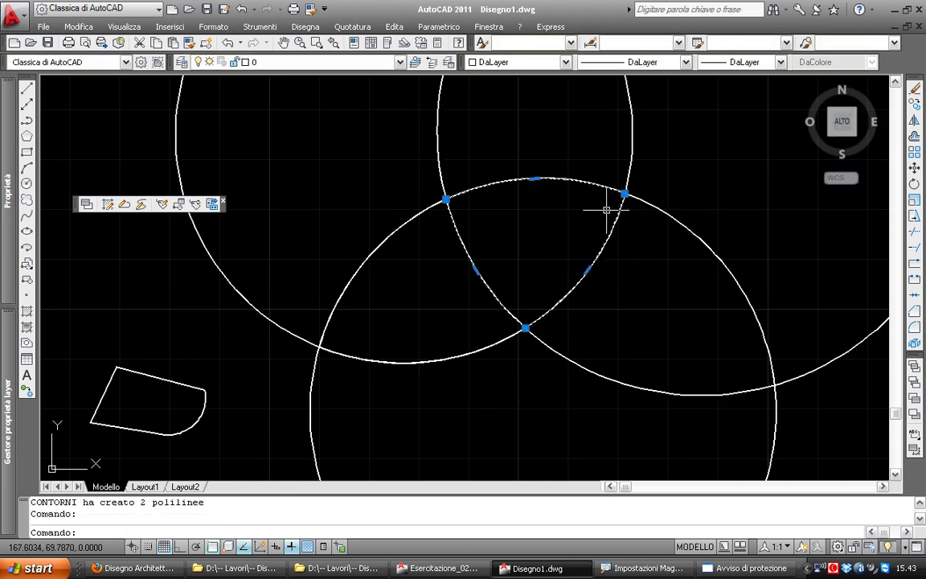
{"action": "scroll", "coordinate": [600, 201], "scroll_direction": "down", "scroll_amount": 2}
{"action": "type", "text": "s"}
{"action": "key", "text": "Return"}
{"action": "left_click", "coordinate": [606, 248]}
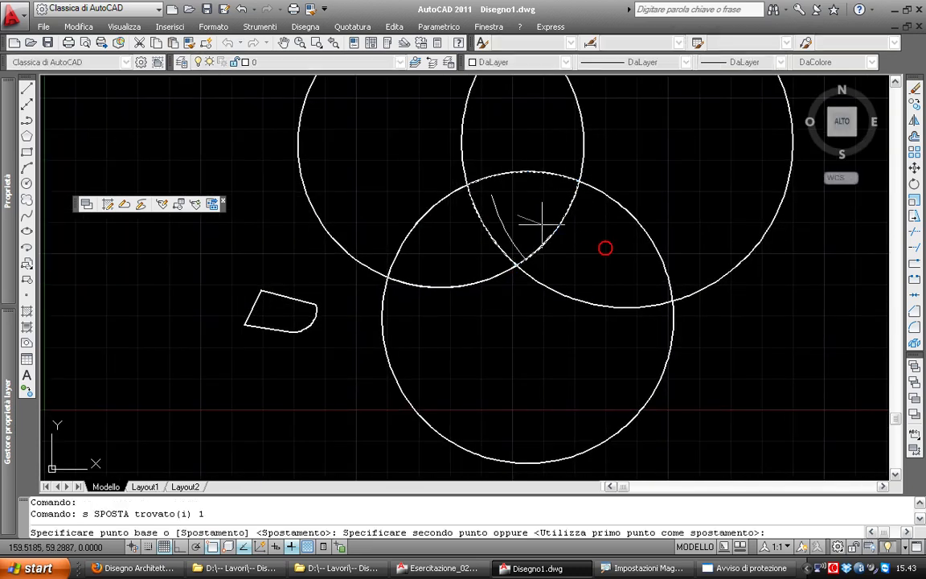
{"action": "middle_click_drag", "start_coordinate": [611, 266], "coordinate": [574, 213]}
{"action": "left_click", "coordinate": [727, 309]}
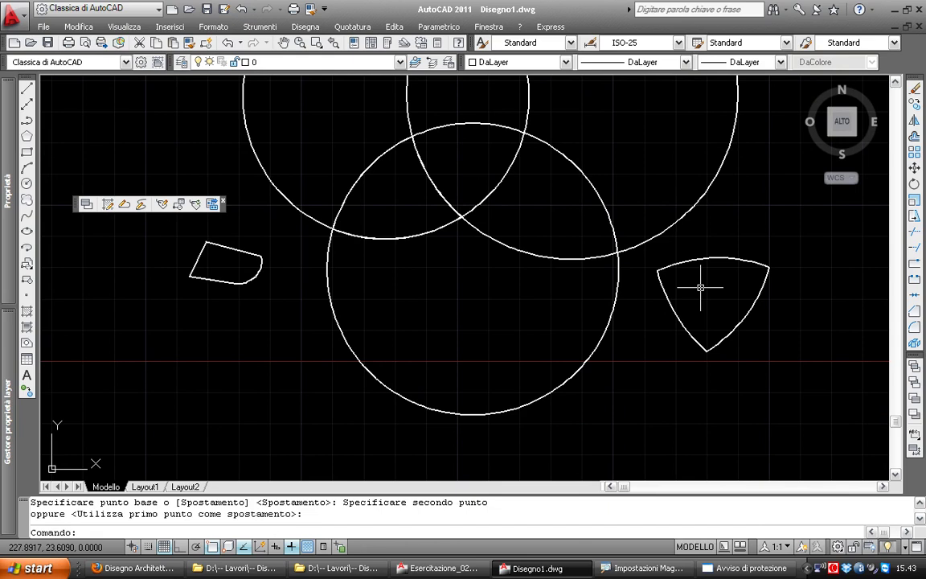
{"action": "mouse_move", "coordinate": [383, 283]}
{"action": "middle_mouse_down"}
{"action": "mouse_move", "coordinate": [393, 338]}
{"action": "mouse_move", "coordinate": [389, 275]}
{"action": "middle_mouse_up"}
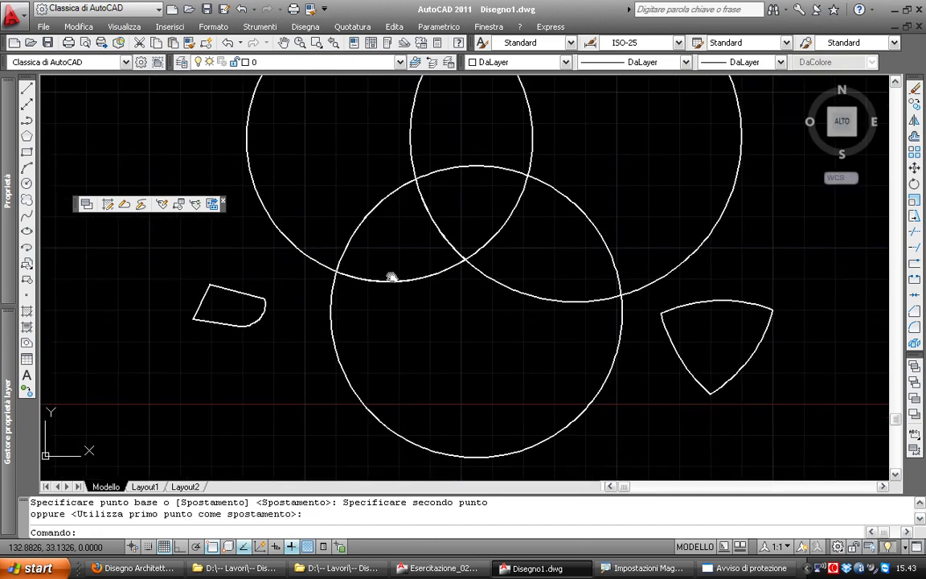
Create another boundary polyline by picking a point inside the central circle
{"action": "mouse_move", "coordinate": [451, 307]}
{"action": "middle_mouse_down"}
{"action": "mouse_move", "coordinate": [403, 283]}
{"action": "mouse_move", "coordinate": [383, 232]}
{"action": "middle_mouse_up"}
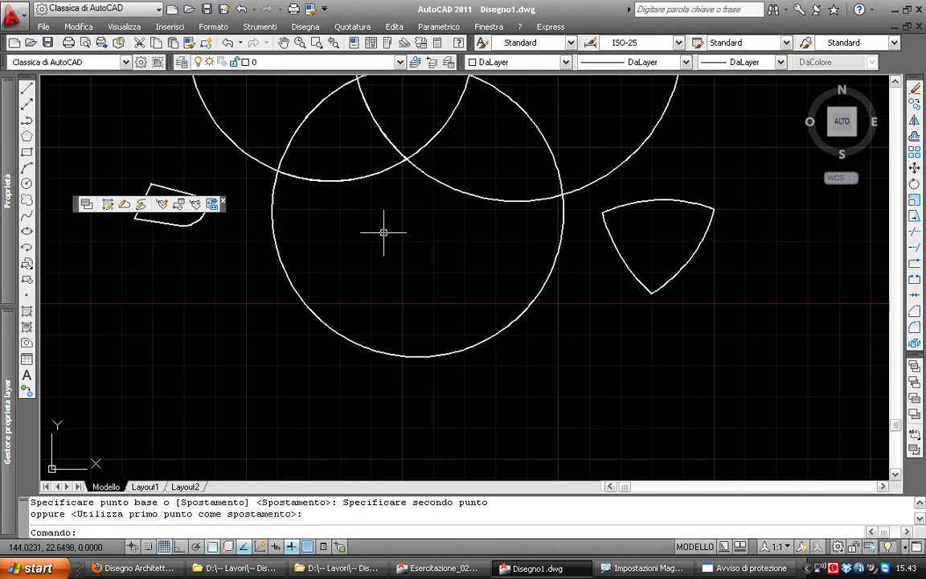
{"action": "type", "text": "b"}
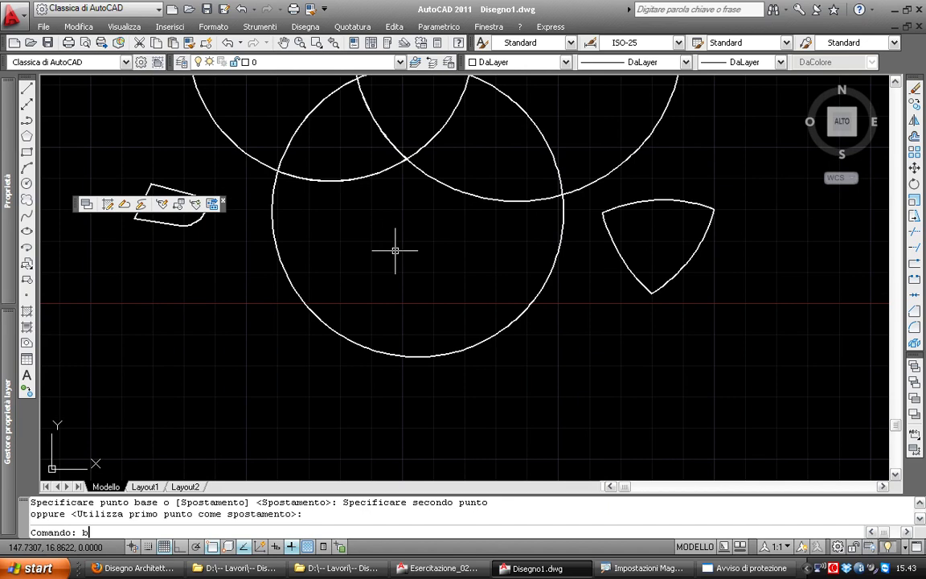
{"action": "key", "text": "Return"}
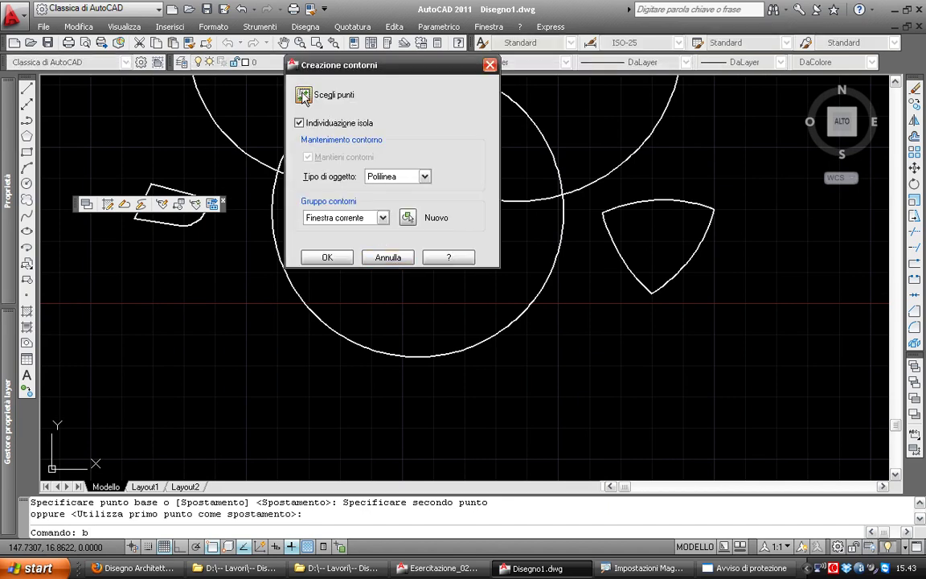
{"action": "left_click", "coordinate": [276, 89]}
{"action": "left_click", "coordinate": [366, 203]}
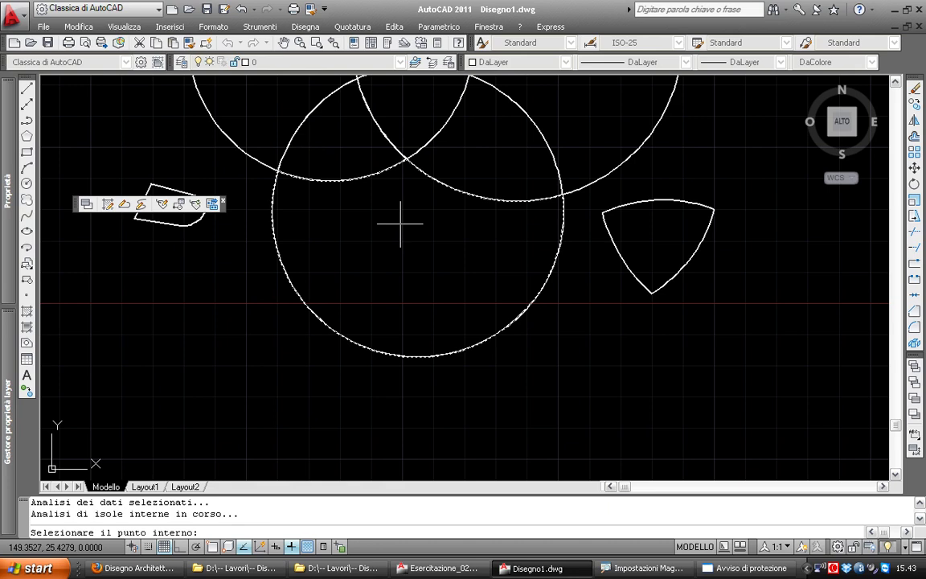
{"action": "key", "text": "Return"}
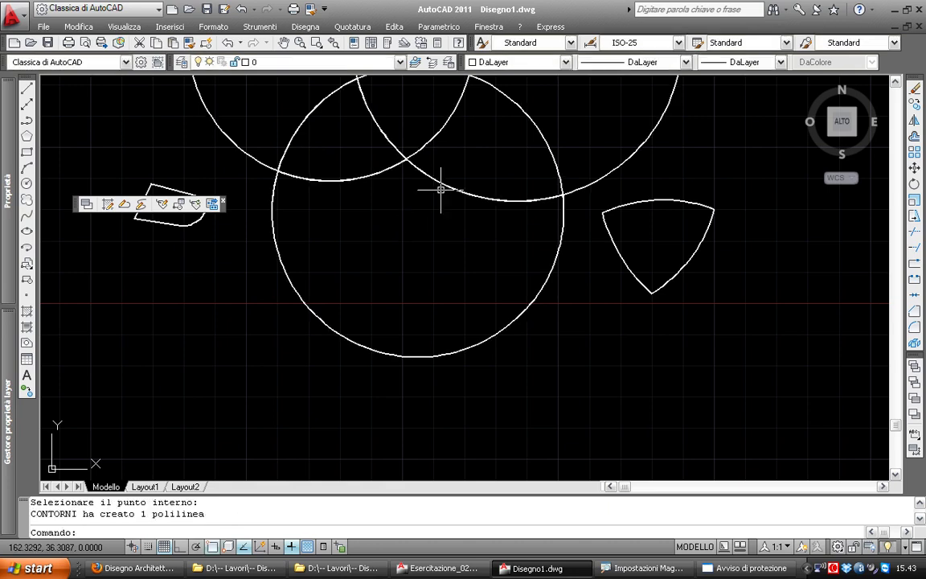
Move the notched boundary outline down and left, clear of the circles
{"action": "left_click", "coordinate": [441, 186]}
{"action": "type", "text": "m"}
{"action": "key", "text": "Return"}
{"action": "left_click", "coordinate": [408, 227]}
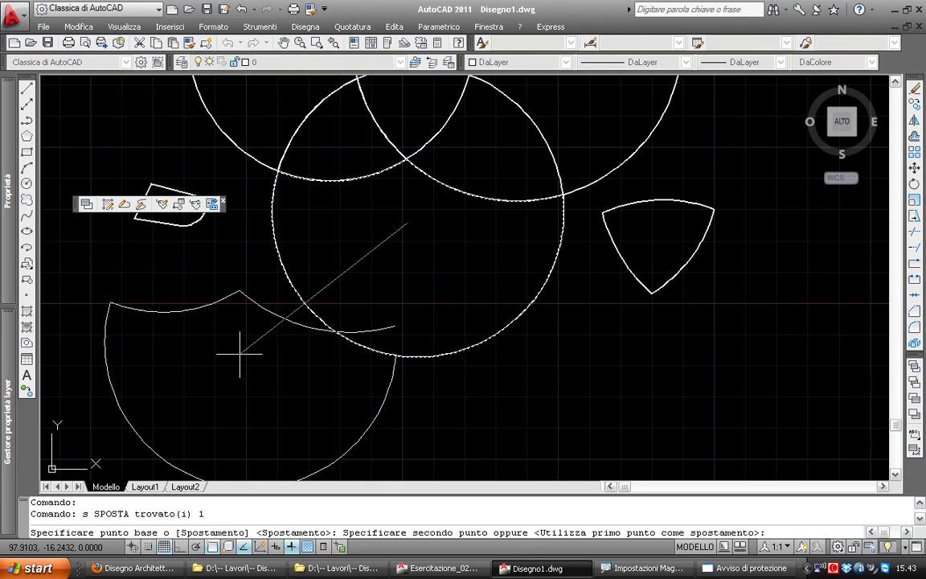
{"action": "middle_click_drag", "start_coordinate": [244, 351], "coordinate": [397, 70]}
{"action": "left_click", "coordinate": [400, 273]}
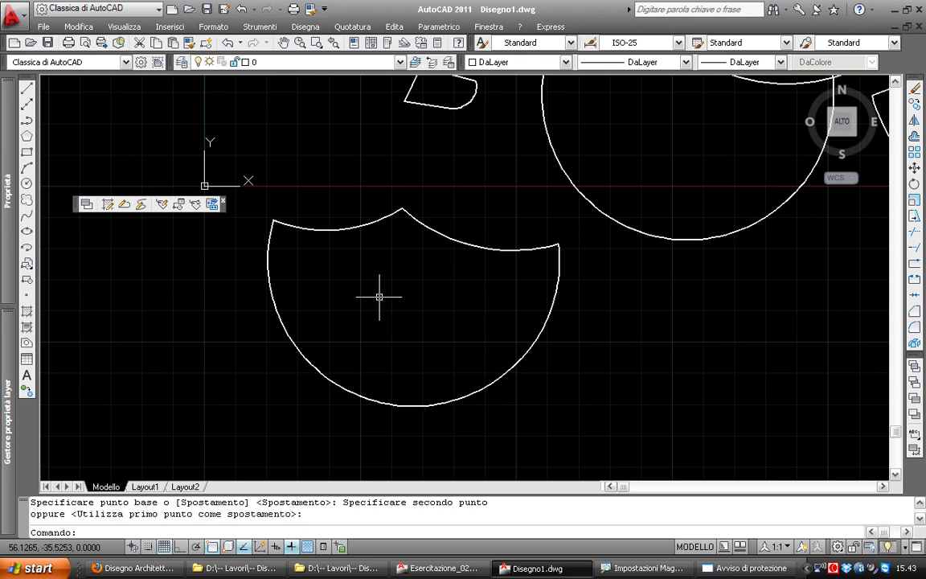
Erase the seven circles and curved shapes with CA and a window selection
{"action": "scroll", "coordinate": [379, 296], "scroll_direction": "down", "scroll_amount": 2}
{"action": "scroll", "coordinate": [364, 307], "scroll_direction": "down", "scroll_amount": 2}
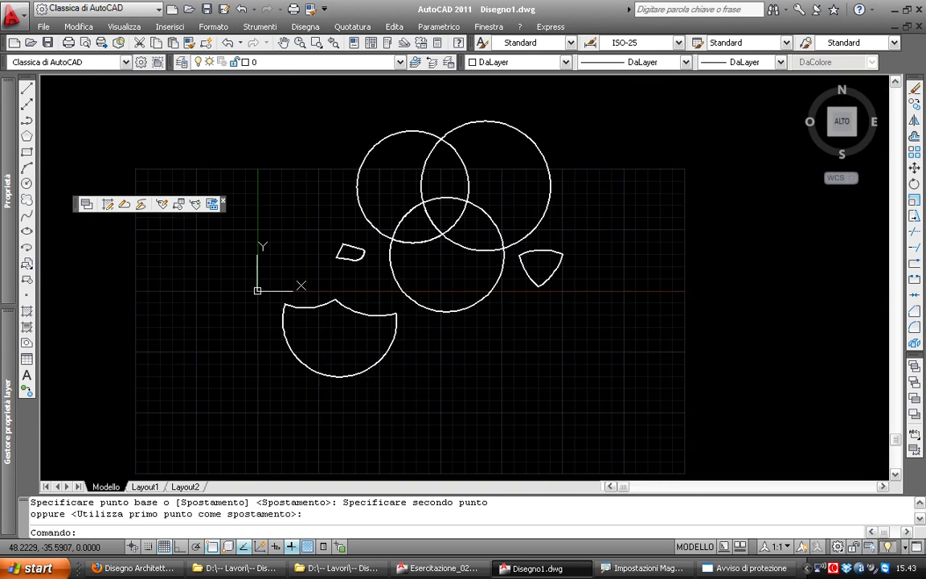
{"action": "scroll", "coordinate": [321, 309], "scroll_direction": "down", "scroll_amount": 2}
{"action": "type", "text": "ca"}
{"action": "key", "text": "Return"}
{"action": "left_click_drag", "start_coordinate": [496, 330], "coordinate": [290, 177]}
{"action": "key", "text": "Return"}
{"action": "scroll", "coordinate": [355, 250], "scroll_direction": "up", "scroll_amount": 2}
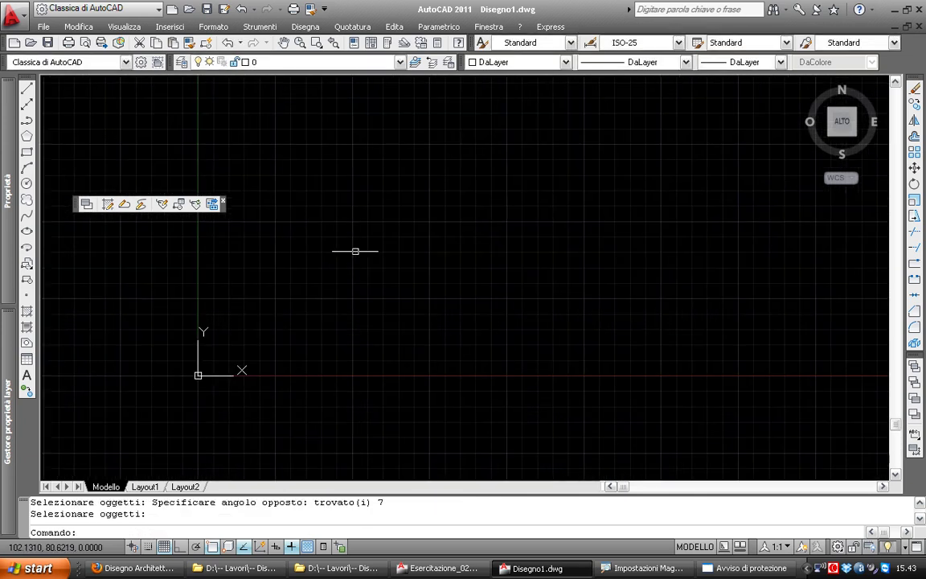
Draw two open three-cornered line outlines with L (Linea)
{"action": "type", "text": "l"}
{"action": "key", "text": "Return"}
{"action": "left_click", "coordinate": [362, 124]}
{"action": "left_click", "coordinate": [471, 170]}
{"action": "left_click", "coordinate": [422, 258]}
{"action": "key", "text": "Return"}
{"action": "middle_click_drag", "start_coordinate": [568, 281], "coordinate": [443, 274]}
{"action": "key", "text": "Return"}
{"action": "left_click", "coordinate": [429, 156]}
{"action": "left_click", "coordinate": [545, 156]}
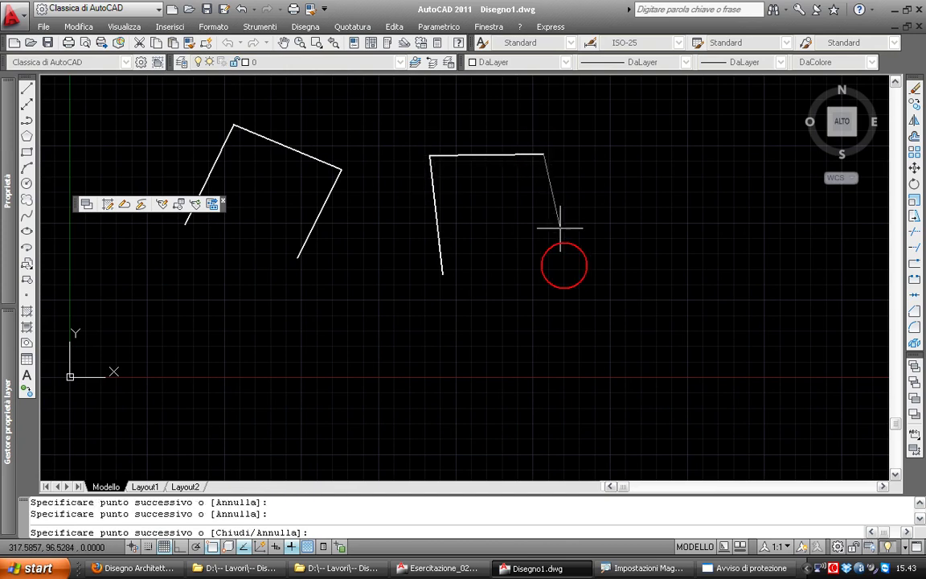
{"action": "left_click", "coordinate": [564, 266]}
{"action": "key", "text": "Return"}
Draw a third bent line outline running down, left and back up
{"action": "middle_click_drag", "start_coordinate": [642, 258], "coordinate": [681, 198]}
{"action": "key", "text": "Return"}
{"action": "left_click", "coordinate": [681, 197]}
{"action": "left_click", "coordinate": [684, 320]}
{"action": "left_click", "coordinate": [581, 314]}
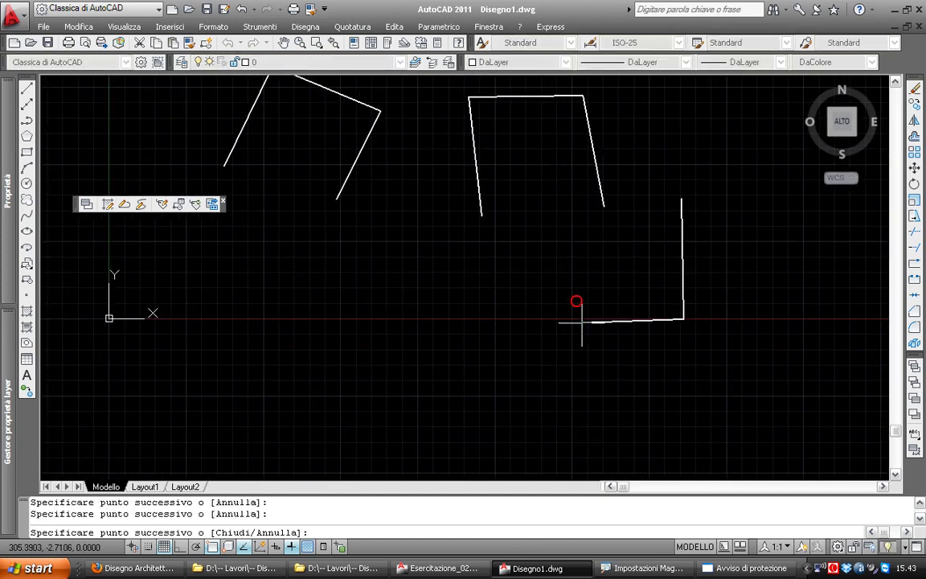
{"action": "left_click", "coordinate": [580, 270]}
{"action": "right_click", "coordinate": [525, 289]}
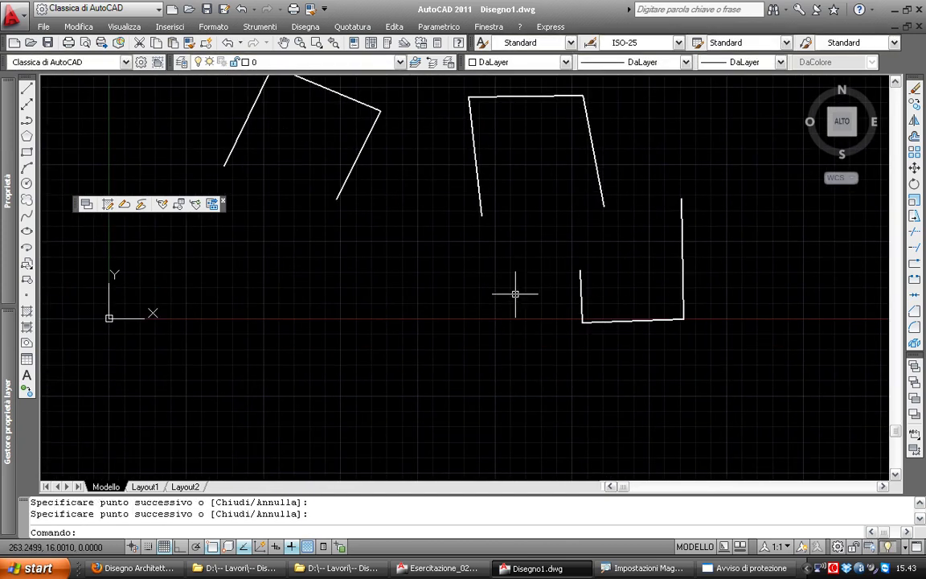
{"action": "middle_click_drag", "start_coordinate": [515, 294], "coordinate": [527, 341]}
{"action": "left_click", "coordinate": [124, 205]}
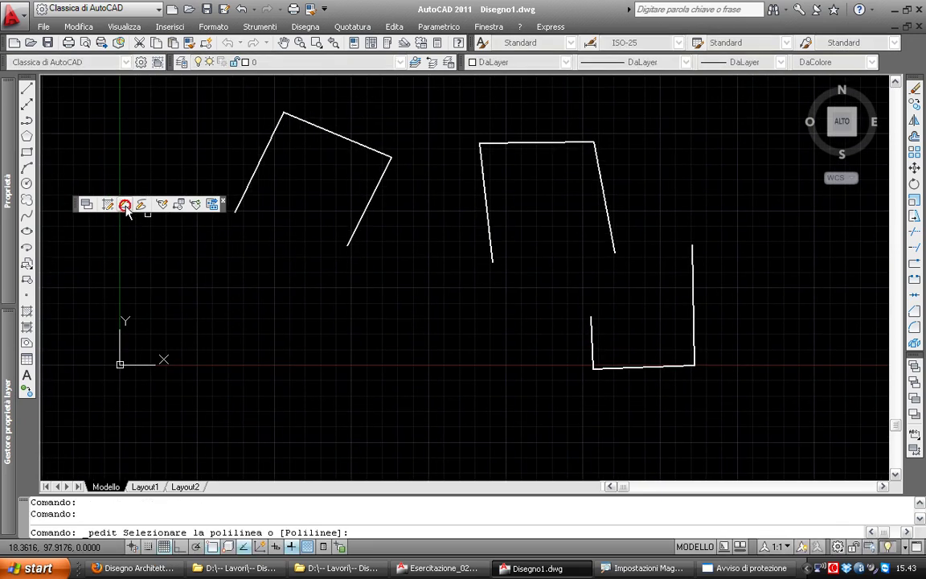
{"action": "left_click", "coordinate": [266, 145]}
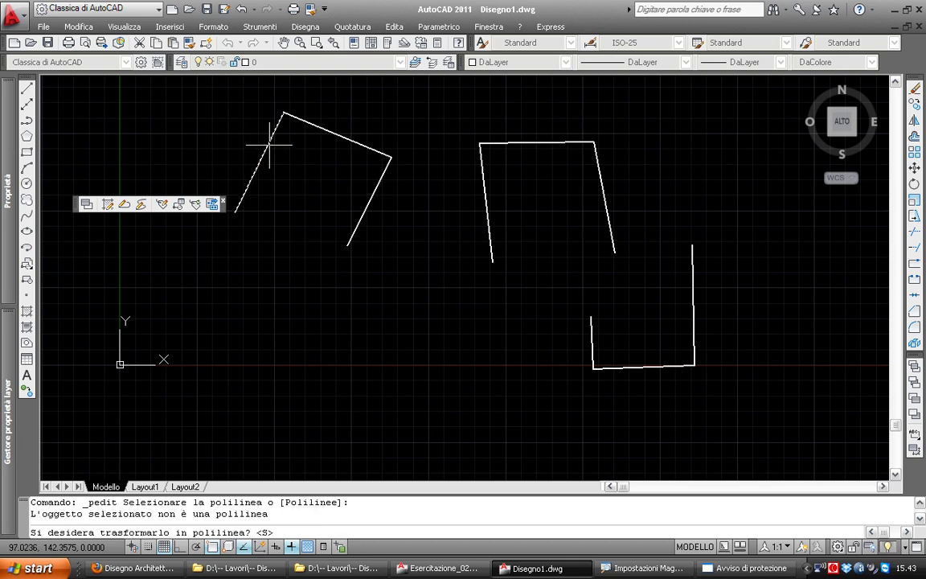
{"action": "key", "text": "Return"}
{"action": "type", "text": "u"}
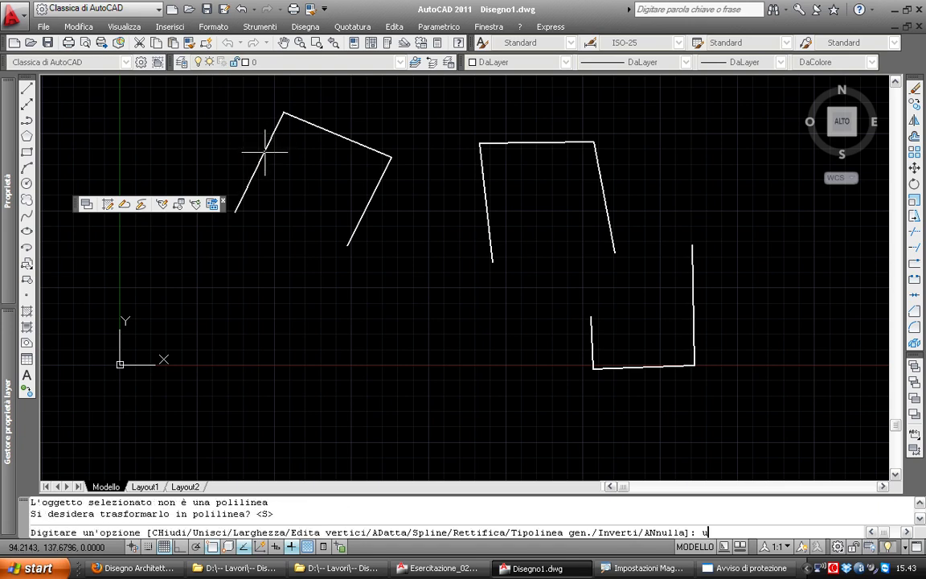
{"action": "key", "text": "Return"}
{"action": "left_click", "coordinate": [747, 107]}
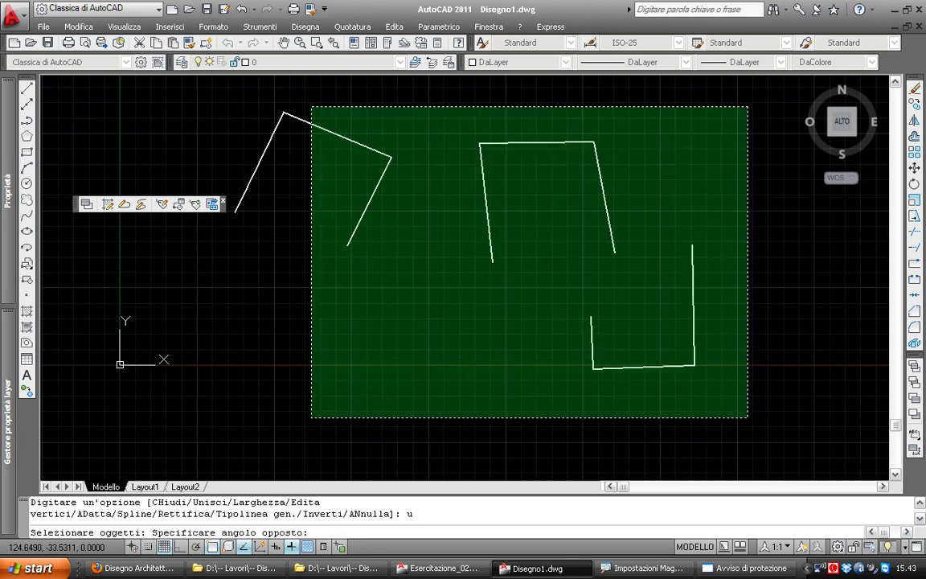
{"action": "left_click", "coordinate": [265, 431]}
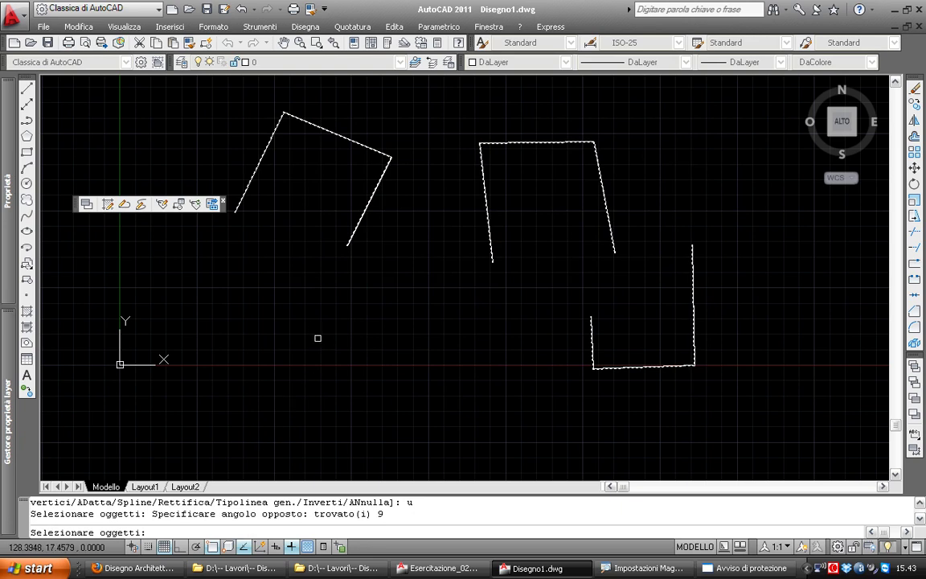
{"action": "key", "text": "Return"}
{"action": "key", "text": "Return"}
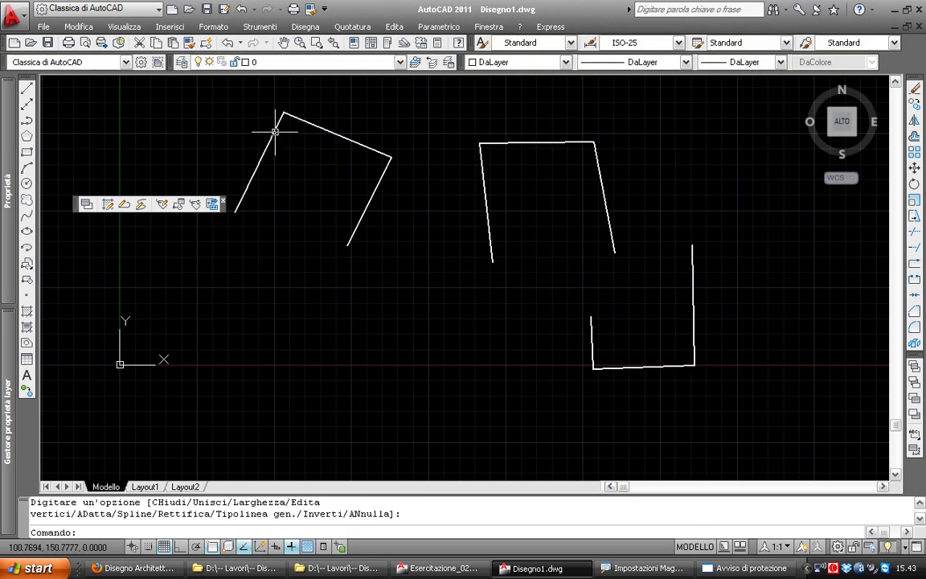
{"action": "left_click", "coordinate": [277, 125]}
{"action": "left_click", "coordinate": [483, 148]}
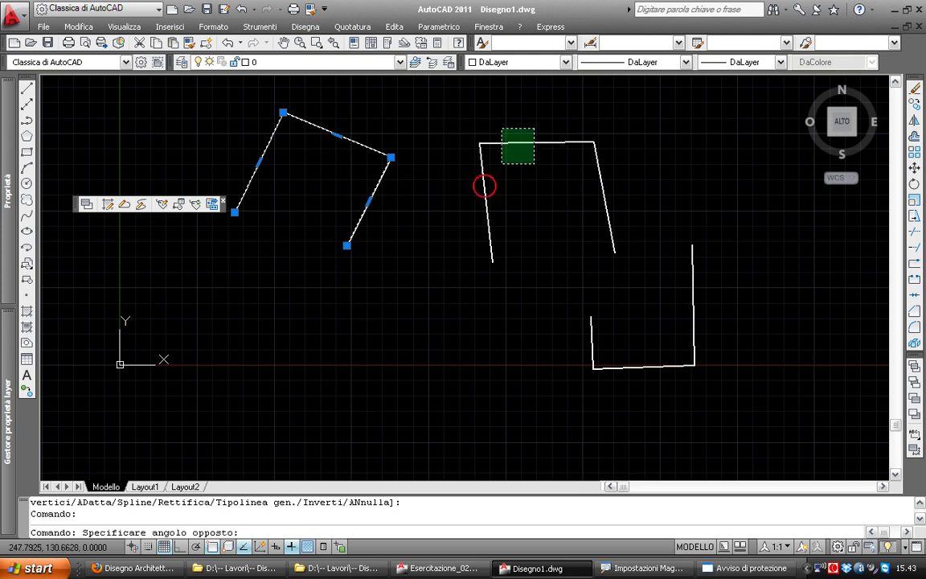
{"action": "left_click", "coordinate": [452, 114]}
{"action": "key", "text": "Escape"}
{"action": "left_click", "coordinate": [490, 144]}
{"action": "key", "text": "Escape"}
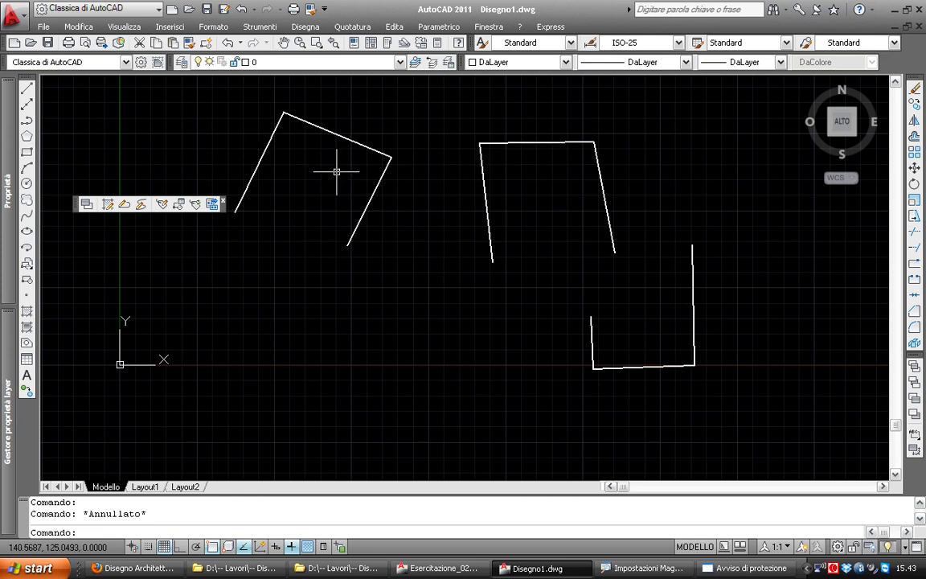
{"action": "key", "text": "ctrl+z"}
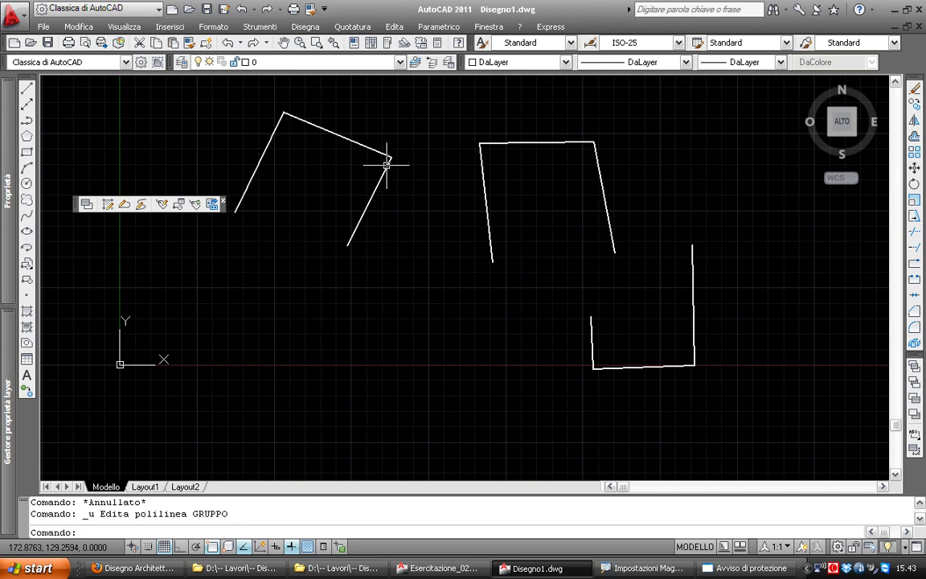
{"action": "left_click", "coordinate": [389, 160]}
Clear the selection, then zoom and shift the drawing slightly to the right
{"action": "key", "text": "Escape"}
{"action": "scroll", "coordinate": [418, 177], "scroll_direction": "up", "scroll_amount": 1}
{"action": "scroll", "coordinate": [455, 191], "scroll_direction": "down", "scroll_amount": 2}
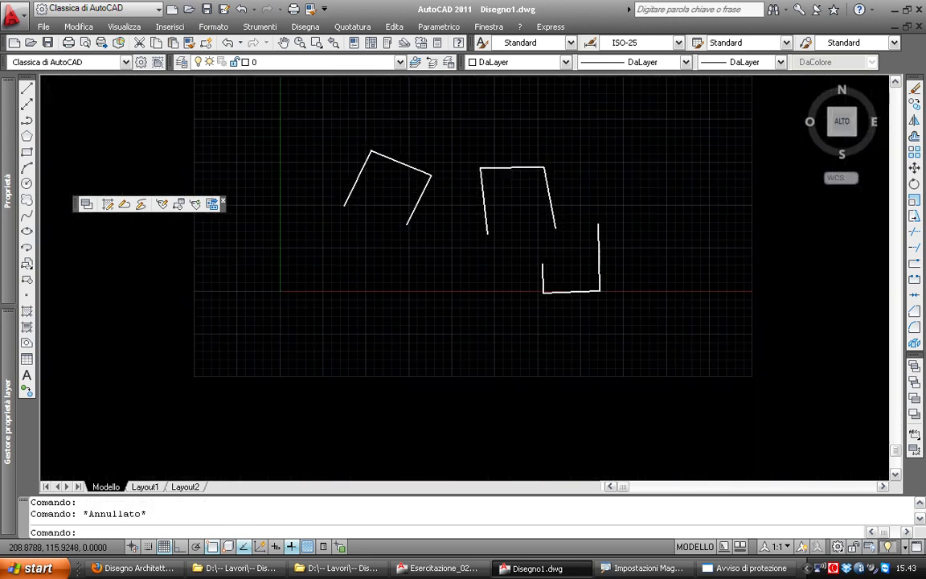
{"action": "scroll", "coordinate": [587, 227], "scroll_direction": "up", "scroll_amount": 1}
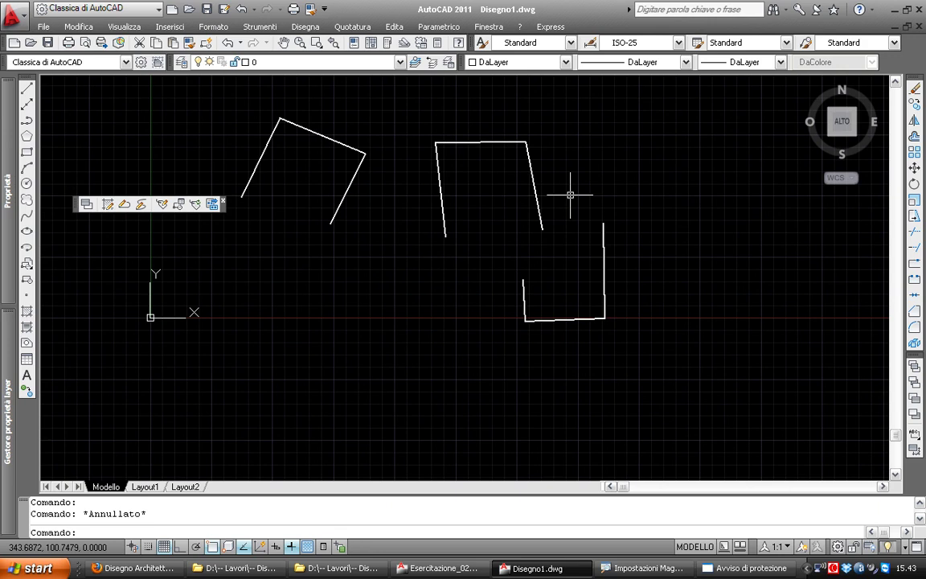
{"action": "middle_click_drag", "start_coordinate": [570, 195], "coordinate": [587, 193]}
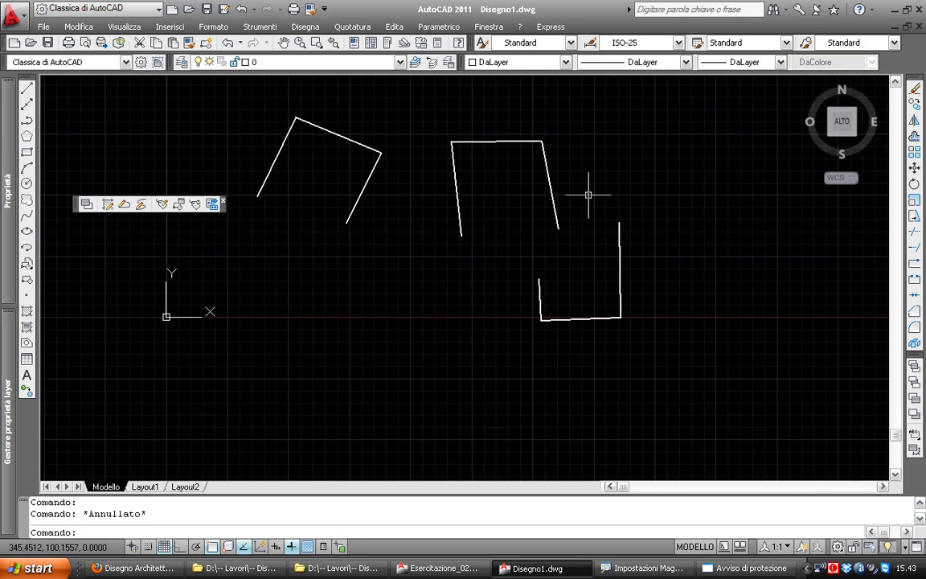
Start Edit Polyline, then restore Windows Magnifier and check Mostra Magnifier
{"action": "left_click", "coordinate": [124, 206]}
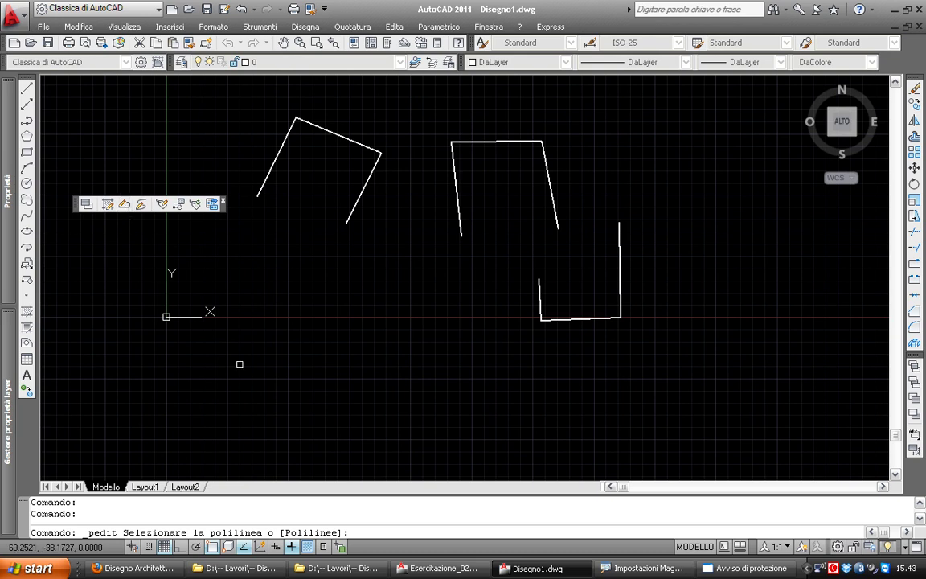
{"action": "left_click", "coordinate": [634, 571]}
{"action": "left_click", "coordinate": [548, 390]}
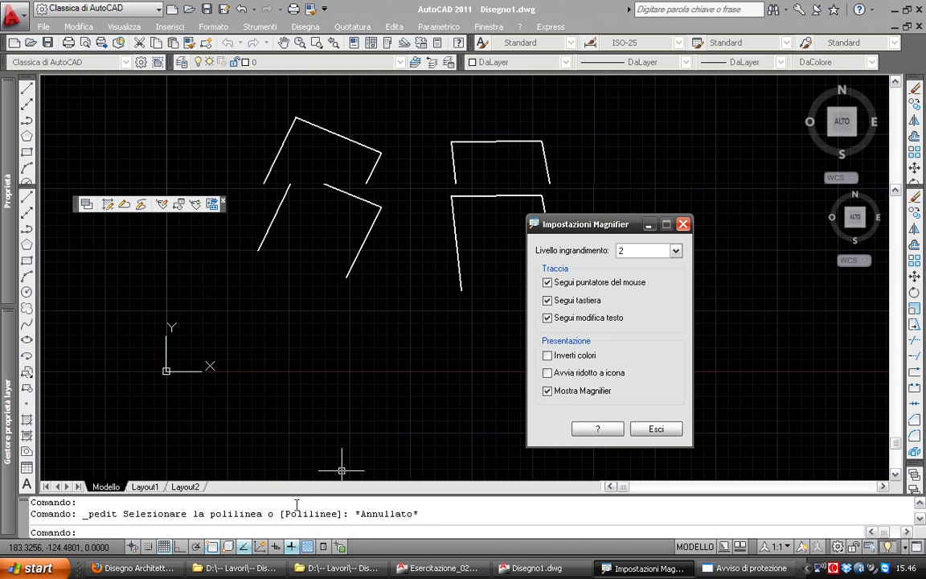
{"action": "left_click", "coordinate": [328, 452]}
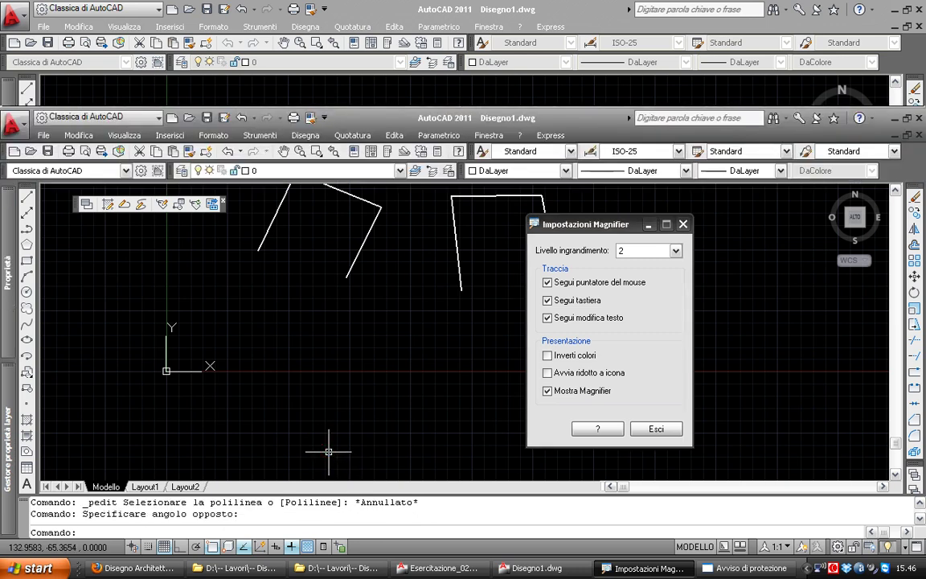
{"action": "key", "text": "Return"}
{"action": "type", "text": "p"}
{"action": "key", "text": "Return"}
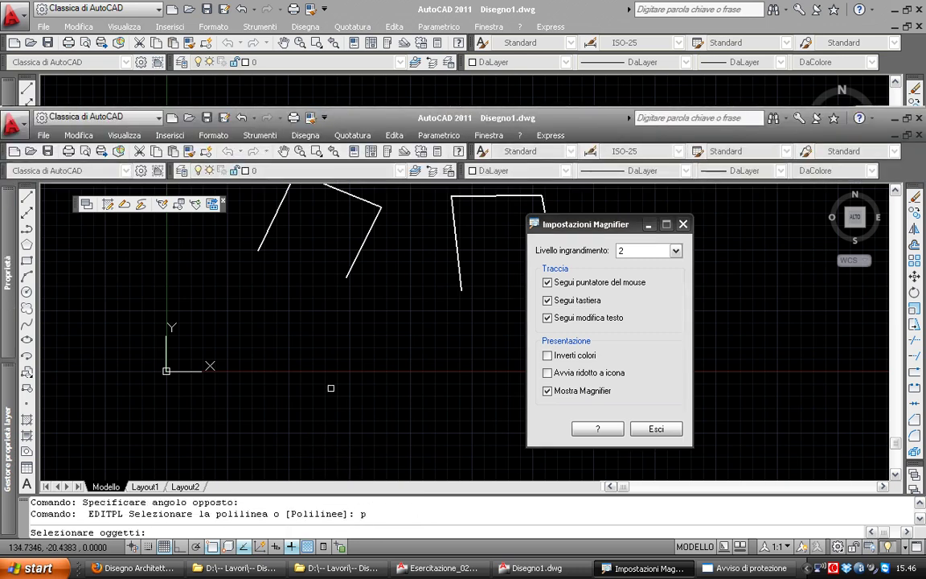
{"action": "scroll", "coordinate": [315, 404], "scroll_direction": "down", "scroll_amount": 2}
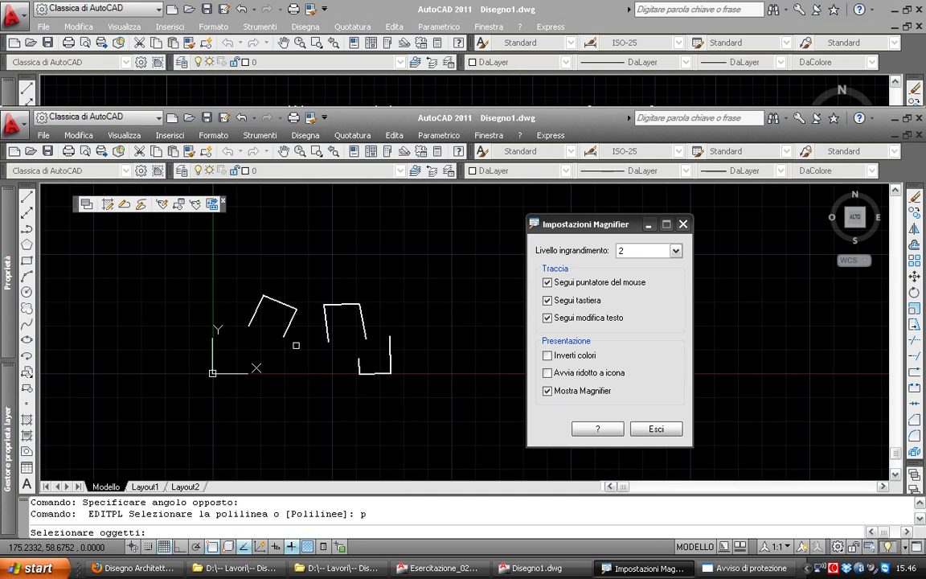
{"action": "left_click", "coordinate": [469, 402]}
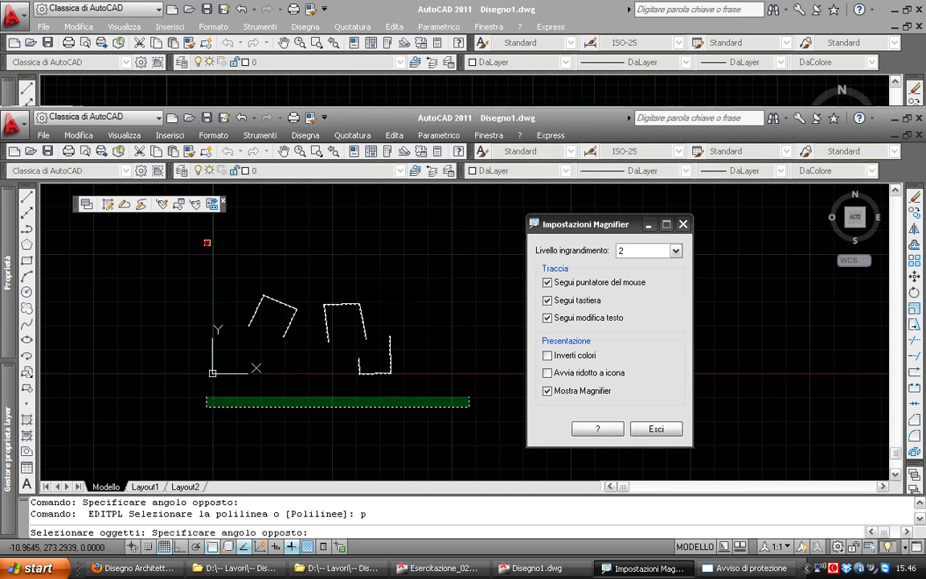
{"action": "left_click", "coordinate": [207, 242]}
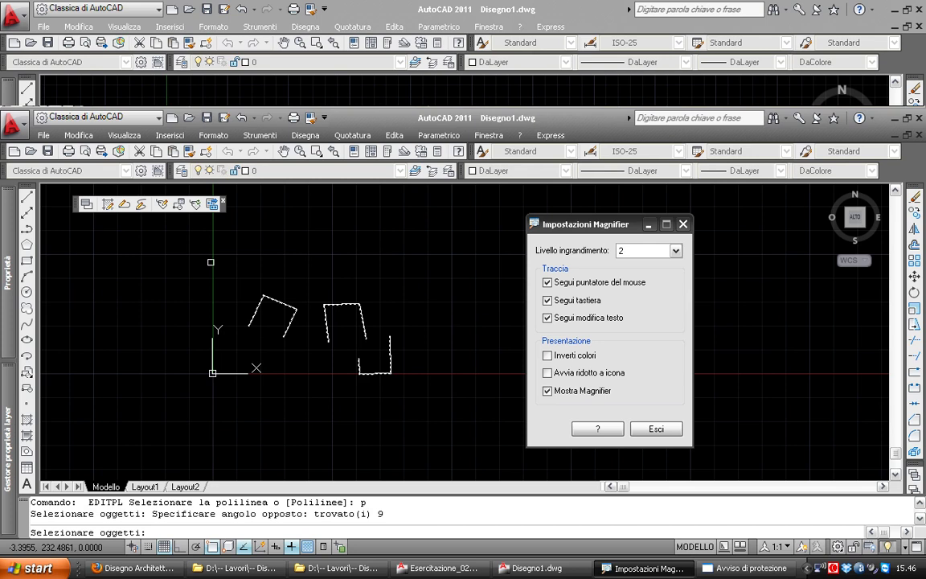
{"action": "key", "text": "Return"}
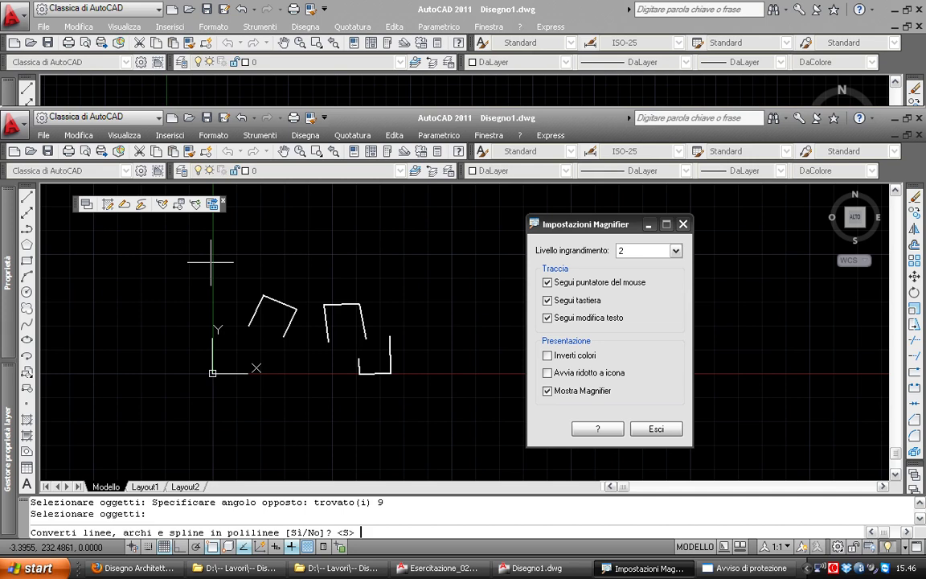
{"action": "key", "text": "Return"}
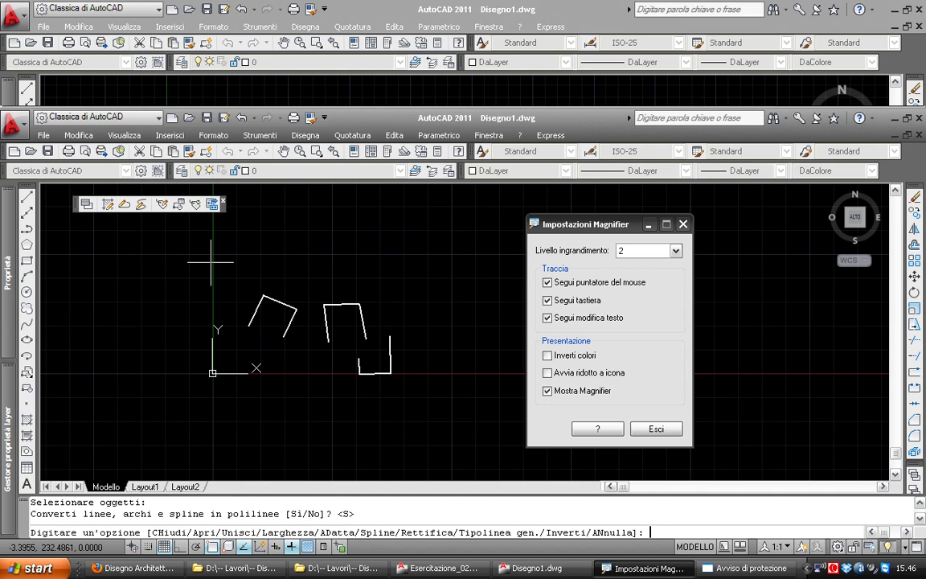
{"action": "type", "text": "u"}
{"action": "key", "text": "Return"}
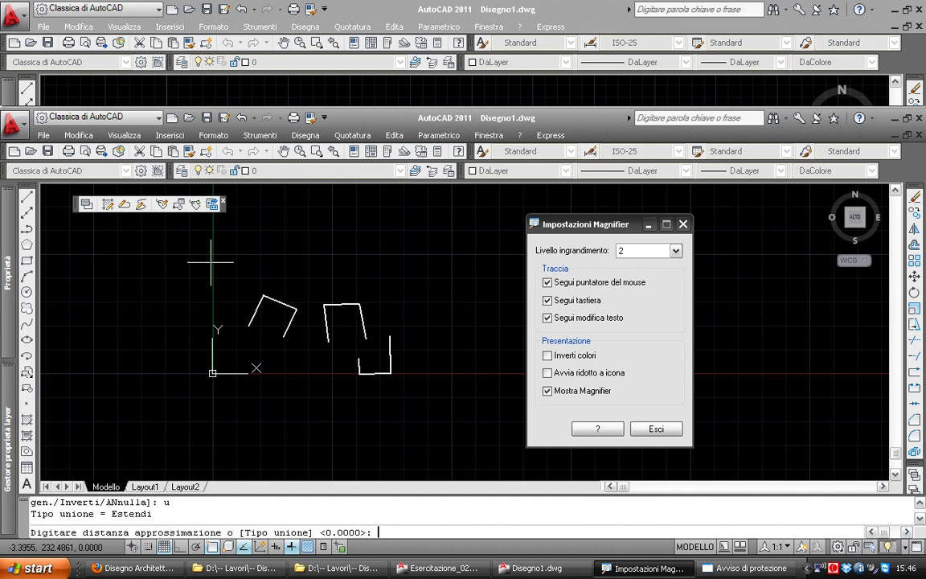
{"action": "key", "text": "Return"}
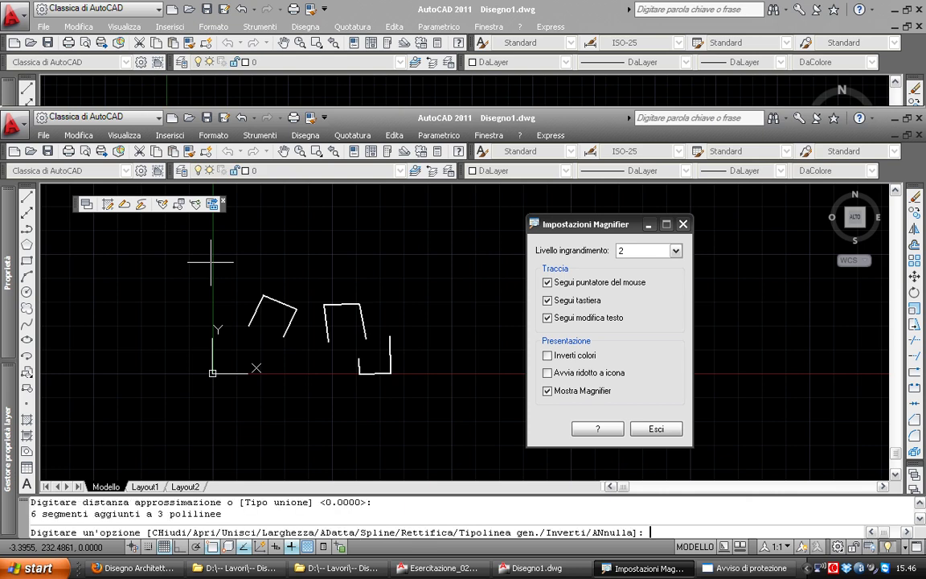
{"action": "key", "text": "Return"}
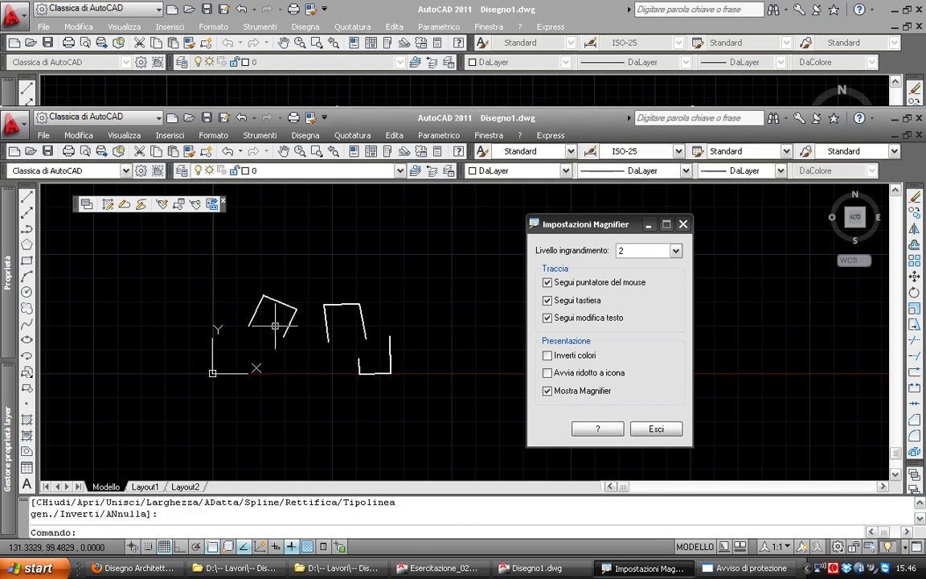
{"action": "scroll", "coordinate": [273, 321], "scroll_direction": "up", "scroll_amount": 3}
{"action": "left_click", "coordinate": [312, 300]}
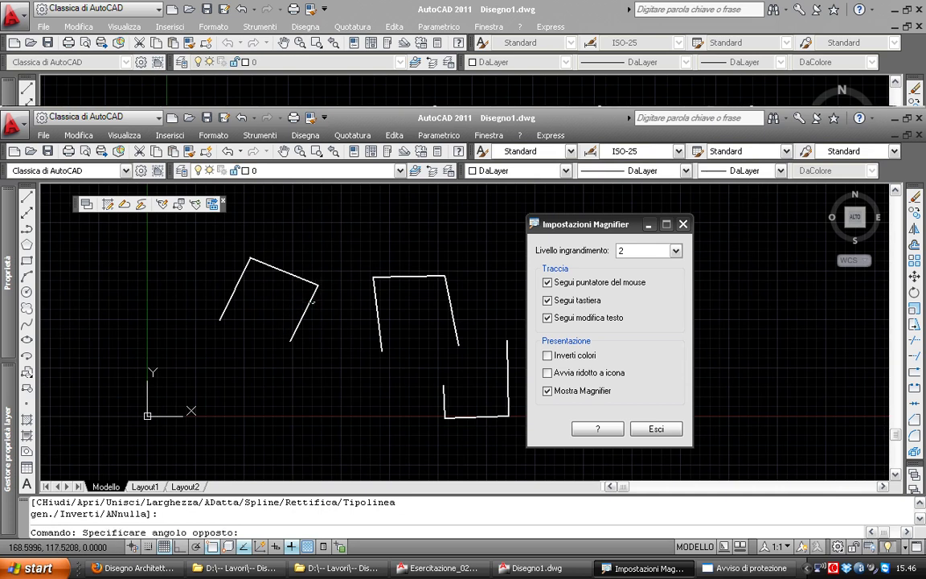
{"action": "key", "text": "Escape"}
{"action": "left_click", "coordinate": [311, 300]}
{"action": "left_click", "coordinate": [374, 287]}
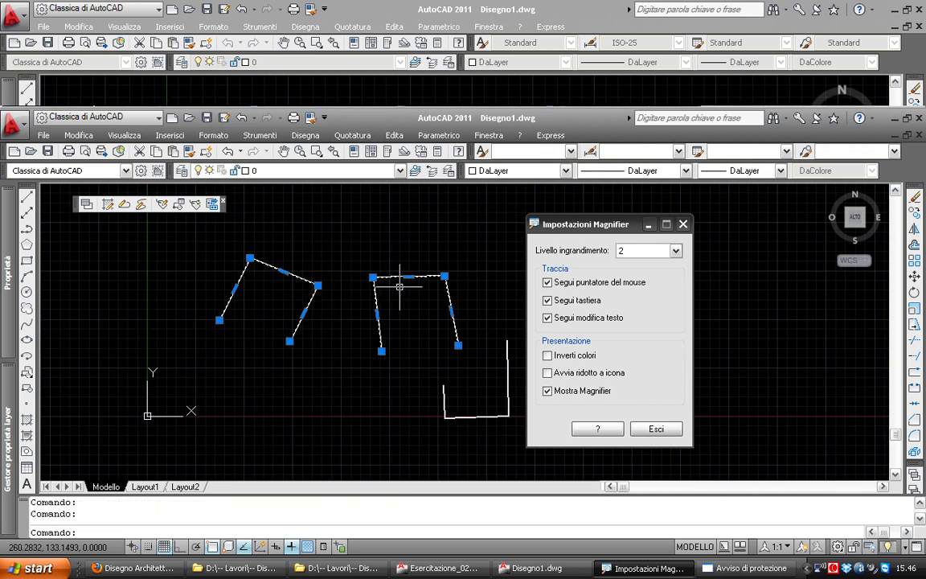
{"action": "left_click", "coordinate": [444, 392]}
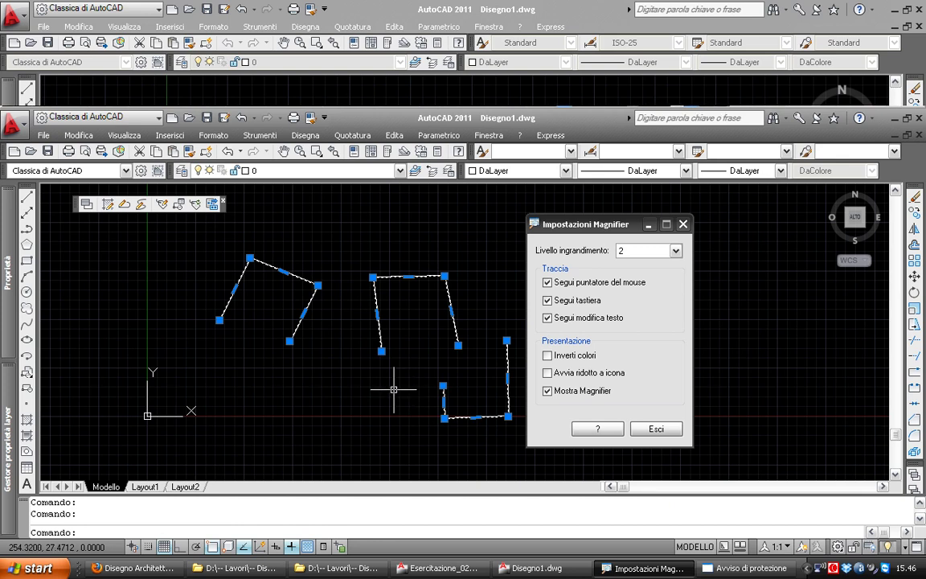
{"action": "key", "text": "Escape"}
{"action": "key", "text": "Escape"}
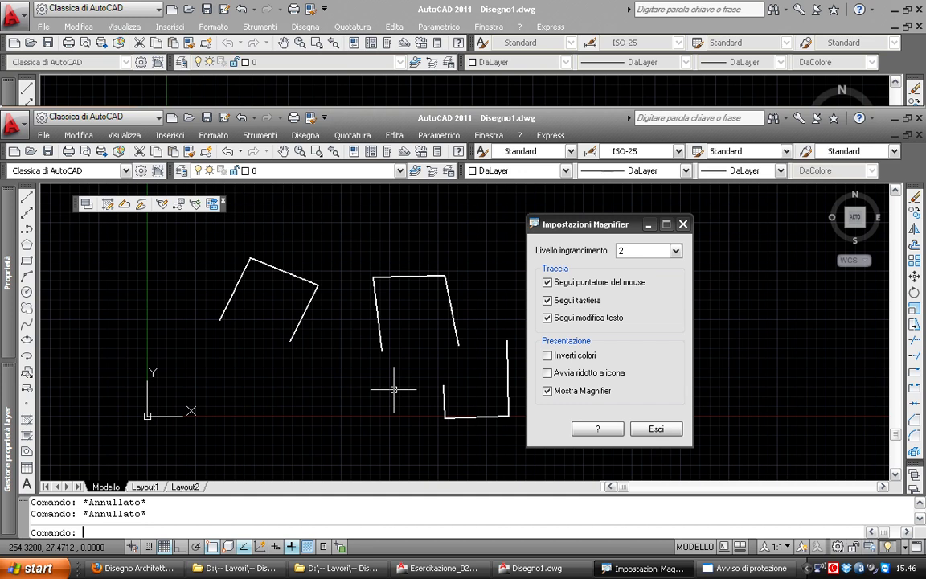
Uncheck Mostra Magnifier, exit the magnifier, and switch to Esercitazione_02_006.dwg
{"action": "left_click", "coordinate": [550, 392]}
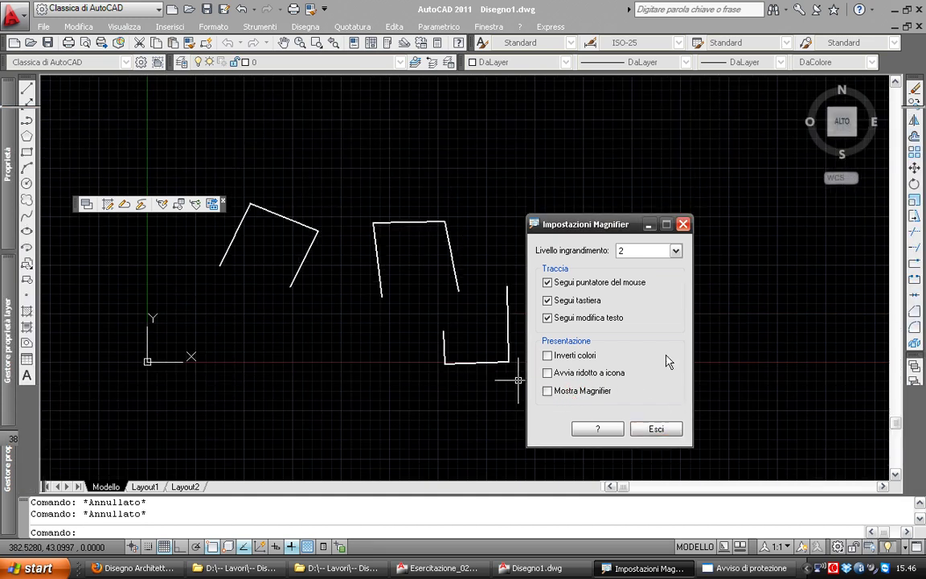
{"action": "left_click", "coordinate": [657, 428]}
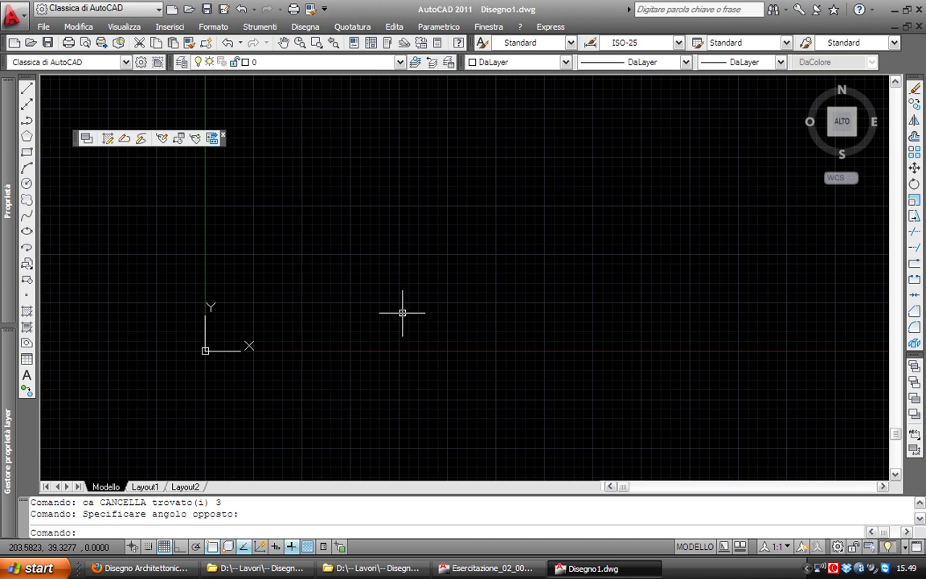
{"action": "left_click", "coordinate": [493, 569]}
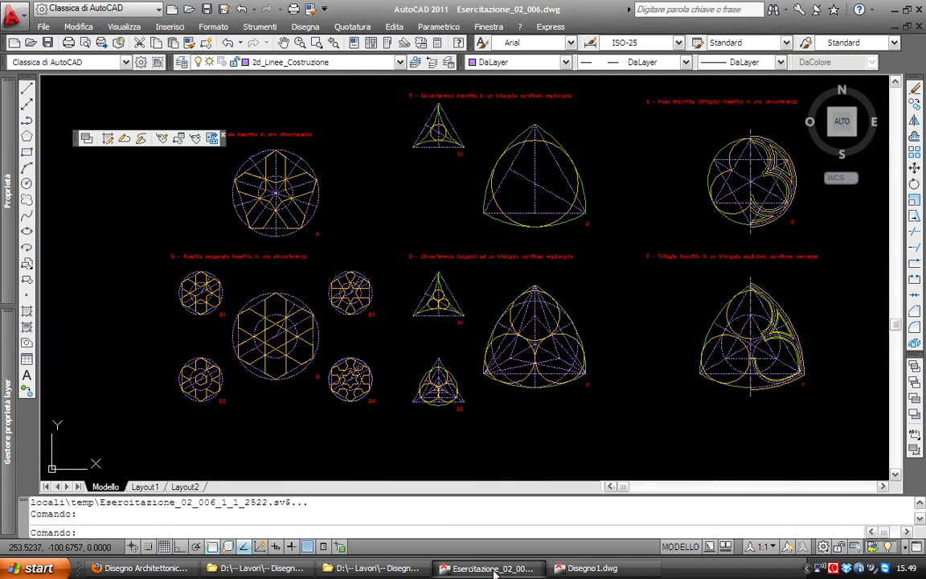
Pan and zoom around the geometric figures, then bring up Blocchi_001.dwg
{"action": "middle_click_drag", "start_coordinate": [389, 232], "coordinate": [336, 304]}
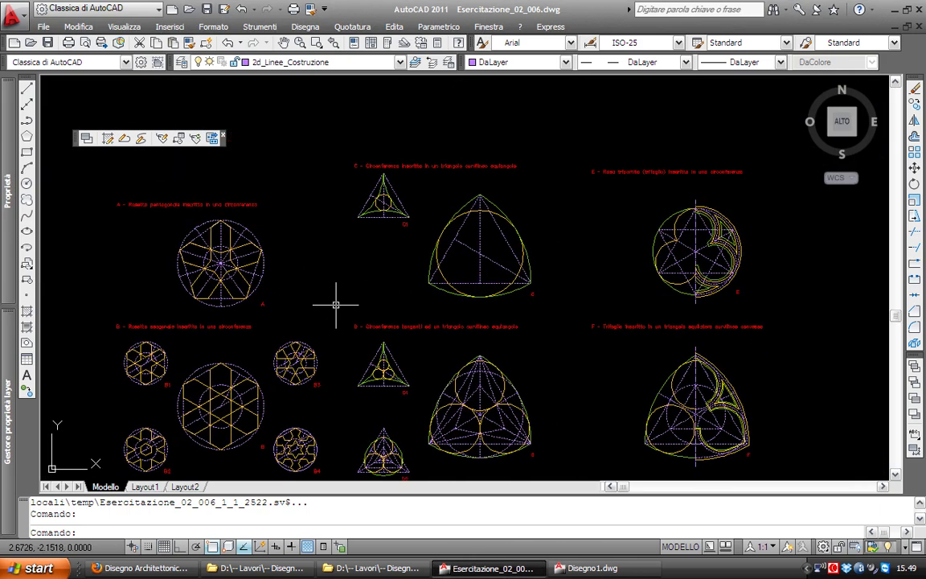
{"action": "scroll", "coordinate": [337, 310], "scroll_direction": "up", "scroll_amount": 2}
{"action": "scroll", "coordinate": [383, 370], "scroll_direction": "up", "scroll_amount": 2}
{"action": "scroll", "coordinate": [390, 322], "scroll_direction": "up", "scroll_amount": 2}
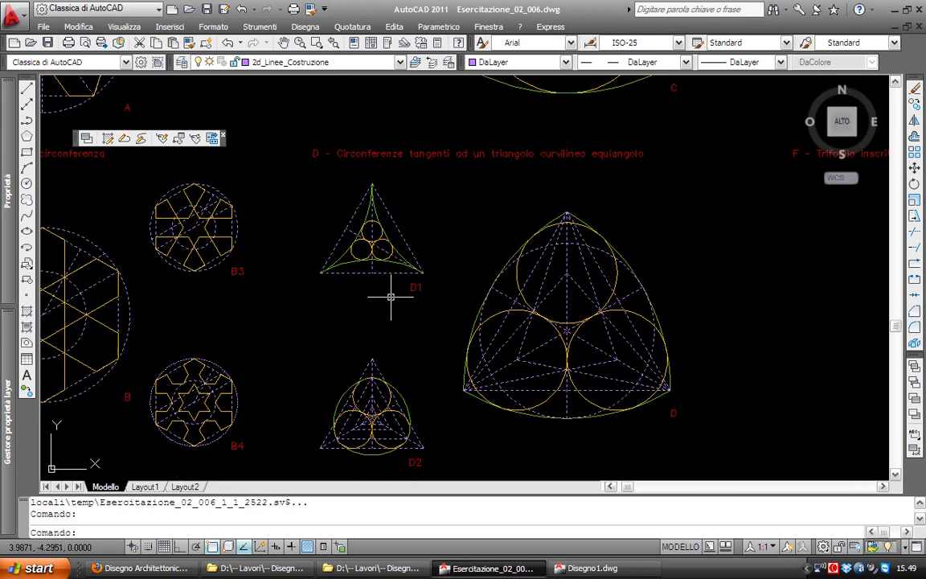
{"action": "scroll", "coordinate": [391, 298], "scroll_direction": "down", "scroll_amount": 2}
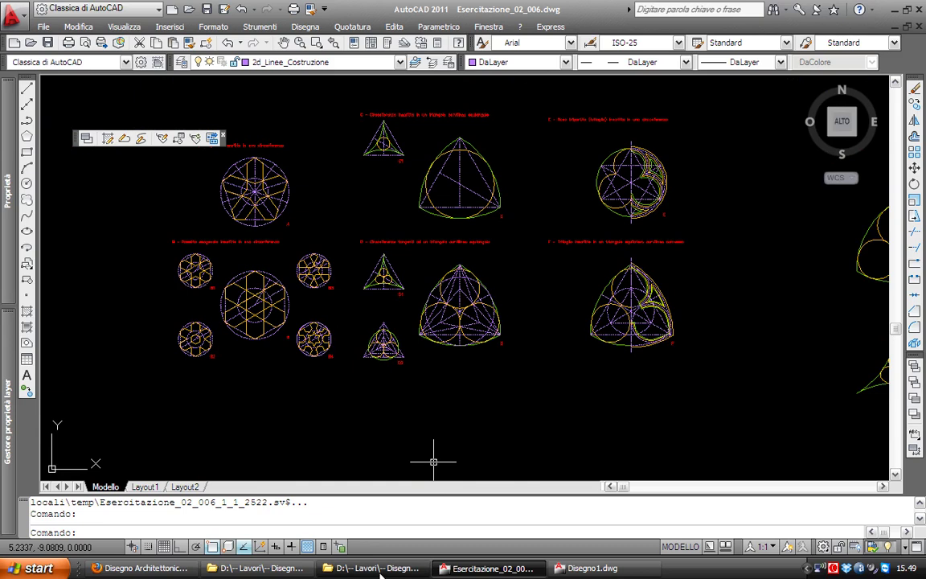
{"action": "middle_click_drag", "start_coordinate": [496, 258], "coordinate": [475, 376]}
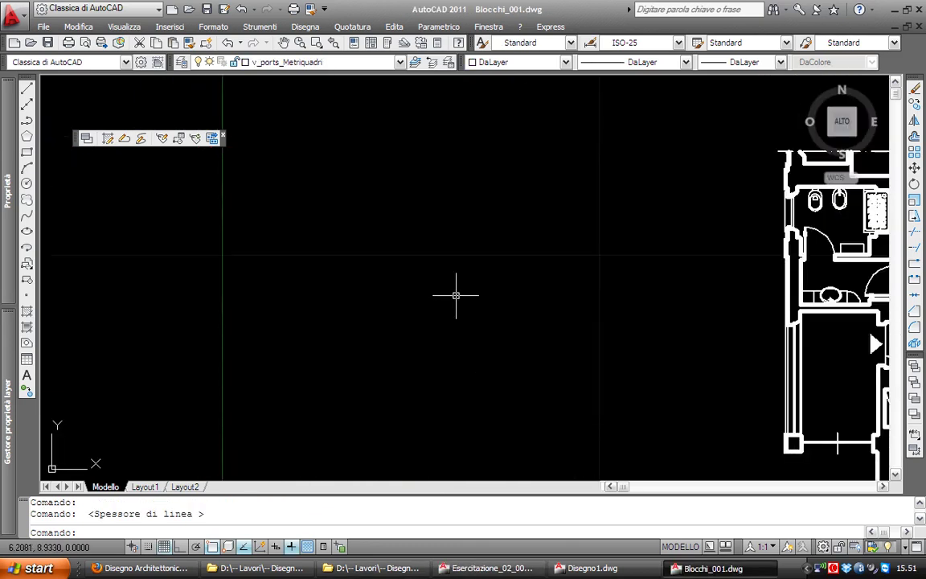
{"action": "middle_click_drag", "start_coordinate": [455, 295], "coordinate": [496, 258]}
Draw an open three-segment outline with LINE in an empty area beside the floor plan
{"action": "type", "text": "l"}
{"action": "key", "text": "Return"}
{"action": "left_click", "coordinate": [331, 266]}
{"action": "left_click", "coordinate": [373, 177]}
{"action": "left_click", "coordinate": [460, 195]}
{"action": "left_click", "coordinate": [480, 273]}
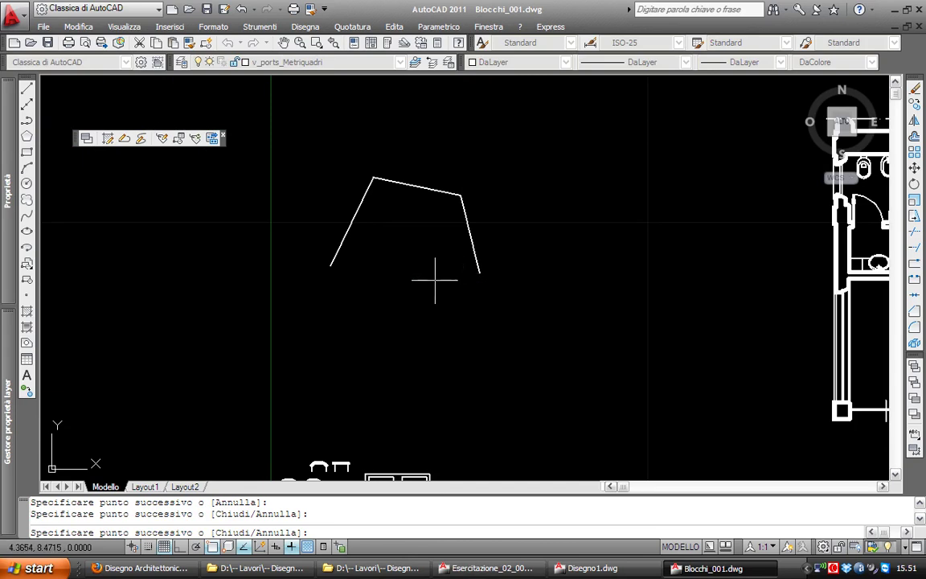
{"action": "key", "text": "Return"}
{"action": "left_click", "coordinate": [467, 208]}
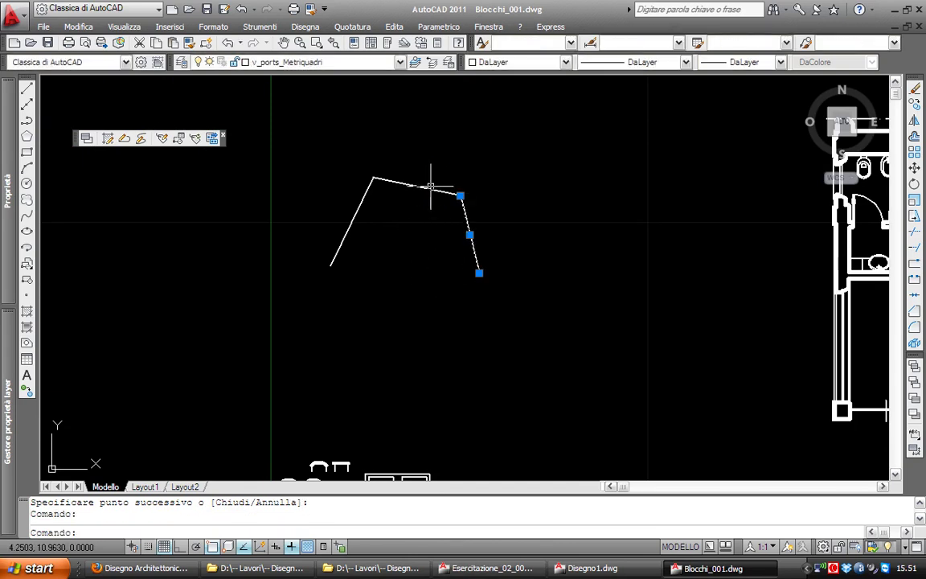
{"action": "left_click", "coordinate": [431, 186]}
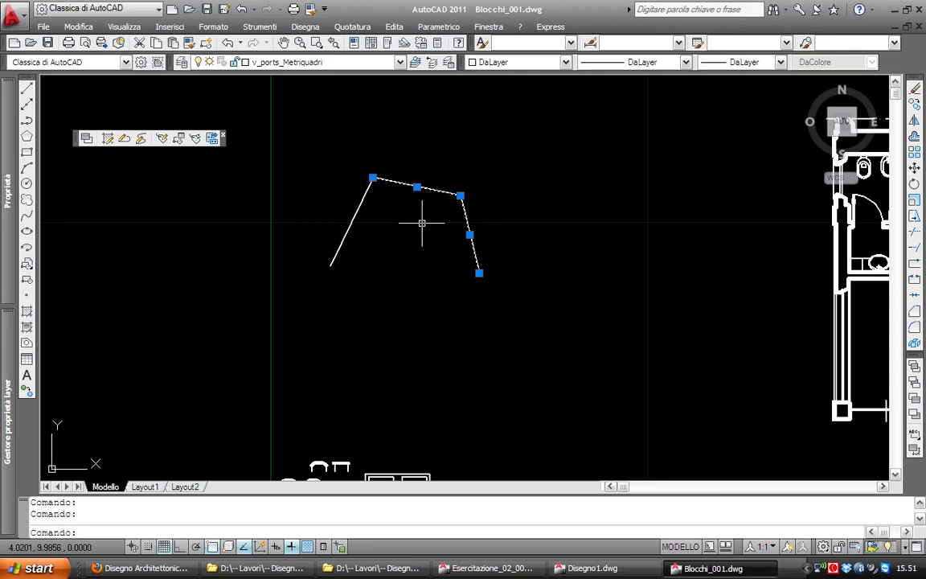
{"action": "key", "text": "Escape"}
Pan and zoom to view the furniture blocks, then return to the outline sketch
{"action": "middle_click_drag", "start_coordinate": [413, 408], "coordinate": [413, 207]}
{"action": "scroll", "coordinate": [342, 346], "scroll_direction": "up", "scroll_amount": 2}
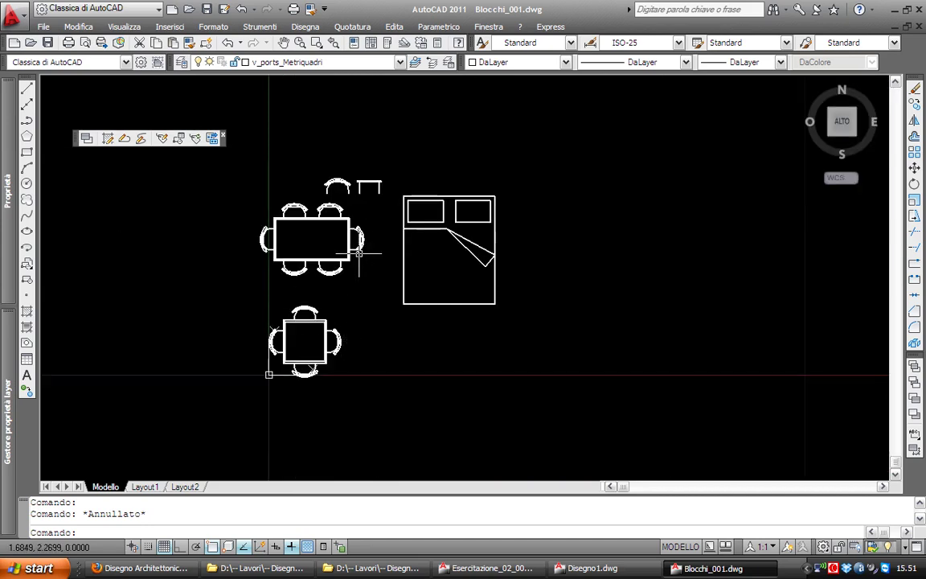
{"action": "scroll", "coordinate": [359, 253], "scroll_direction": "down", "scroll_amount": 2}
{"action": "scroll", "coordinate": [527, 249], "scroll_direction": "down", "scroll_amount": 1}
{"action": "scroll", "coordinate": [455, 352], "scroll_direction": "down", "scroll_amount": 2}
{"action": "scroll", "coordinate": [720, 301], "scroll_direction": "up", "scroll_amount": 1}
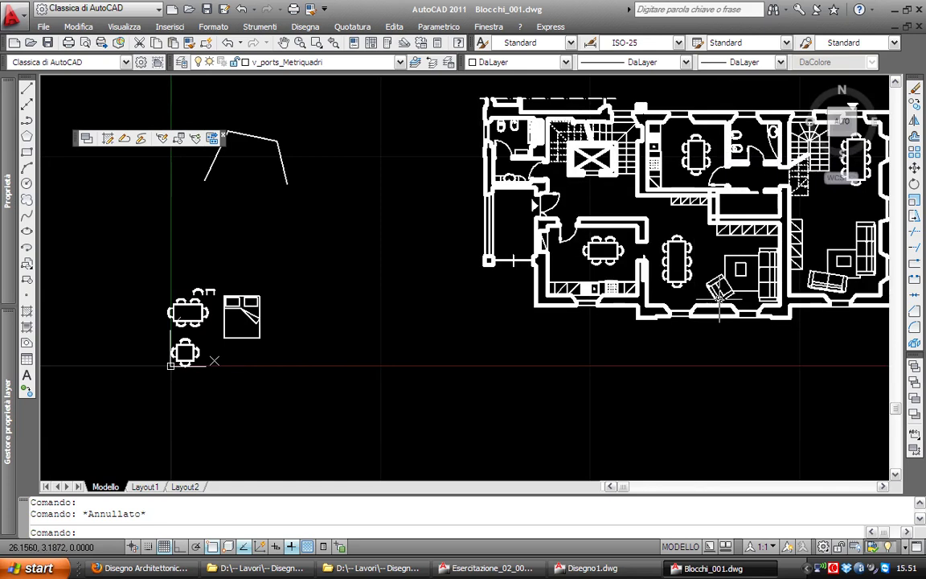
{"action": "middle_click_drag", "start_coordinate": [600, 241], "coordinate": [541, 247]}
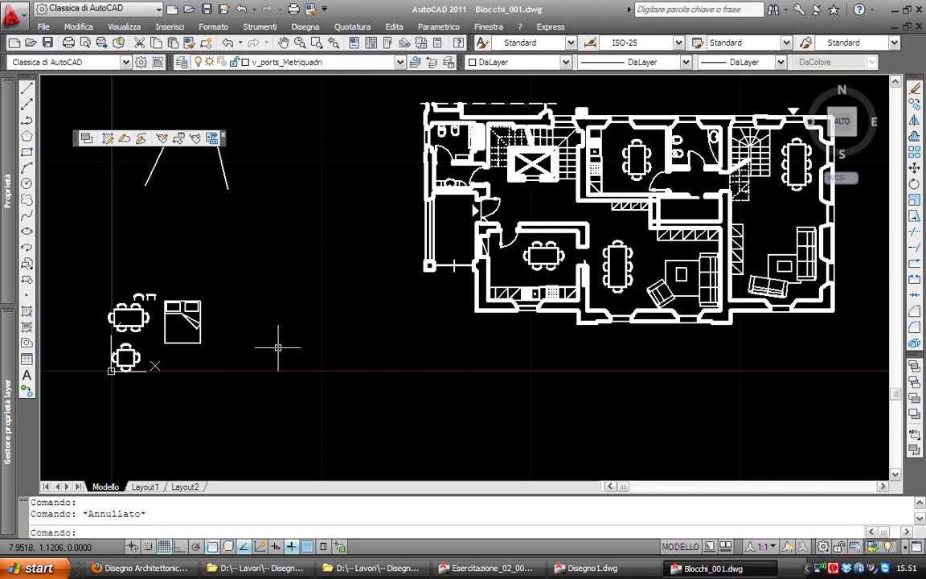
{"action": "scroll", "coordinate": [278, 348], "scroll_direction": "up", "scroll_amount": 1}
{"action": "mouse_move", "coordinate": [213, 321]}
{"action": "middle_mouse_down"}
{"action": "mouse_move", "coordinate": [418, 191]}
{"action": "mouse_move", "coordinate": [337, 155]}
{"action": "middle_mouse_up"}
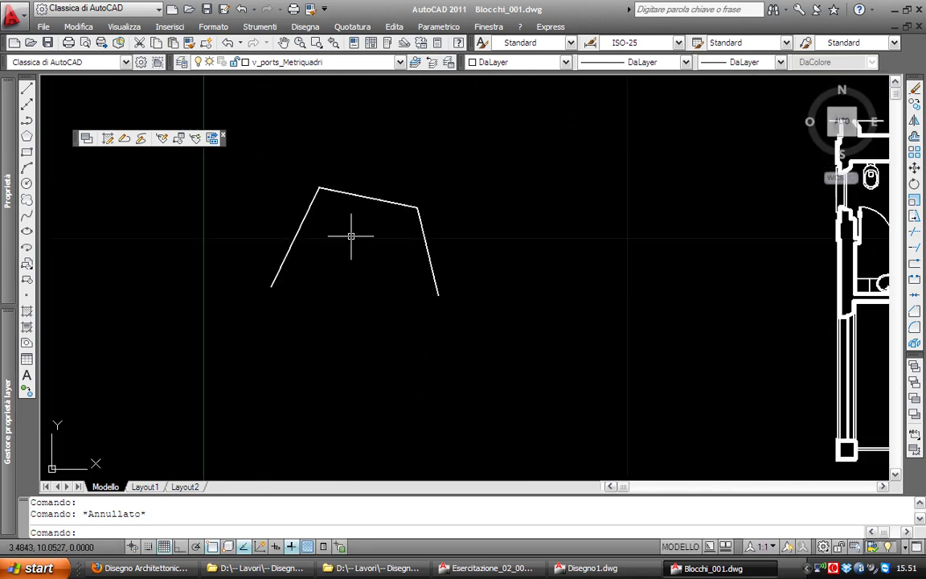
{"action": "middle_click_drag", "start_coordinate": [352, 201], "coordinate": [402, 205]}
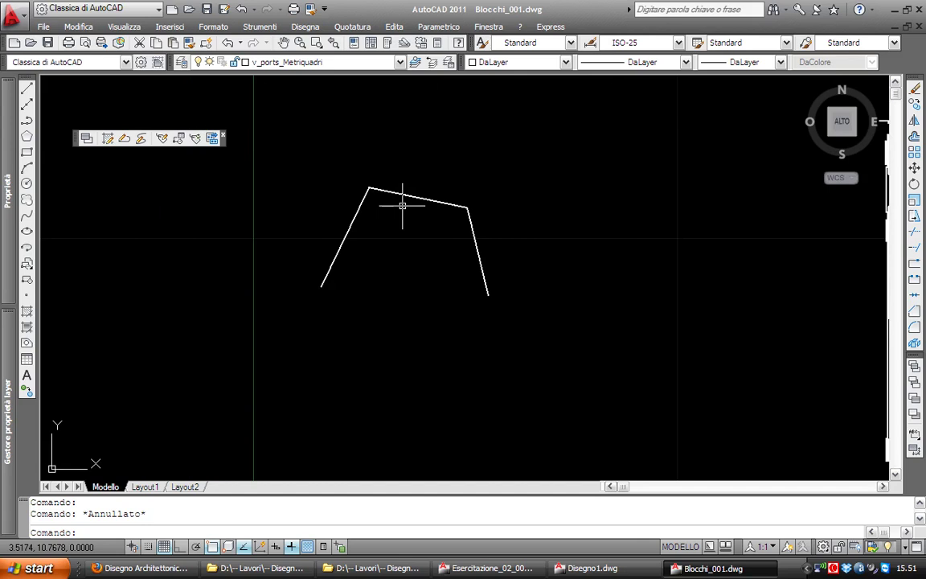
{"action": "left_click", "coordinate": [410, 196]}
{"action": "left_click", "coordinate": [365, 208]}
{"action": "key", "text": "Escape"}
{"action": "key", "text": "Escape"}
Draw a circle centred inside the bent outline
{"action": "type", "text": "c"}
{"action": "key", "text": "Return"}
{"action": "left_click", "coordinate": [409, 258]}
{"action": "left_click", "coordinate": [408, 268]}
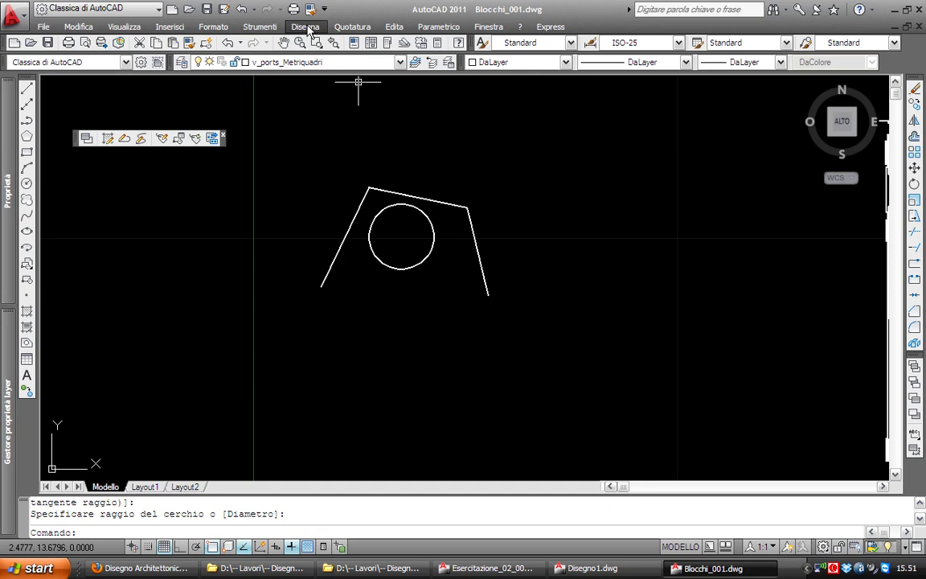
{"action": "left_click", "coordinate": [307, 27]}
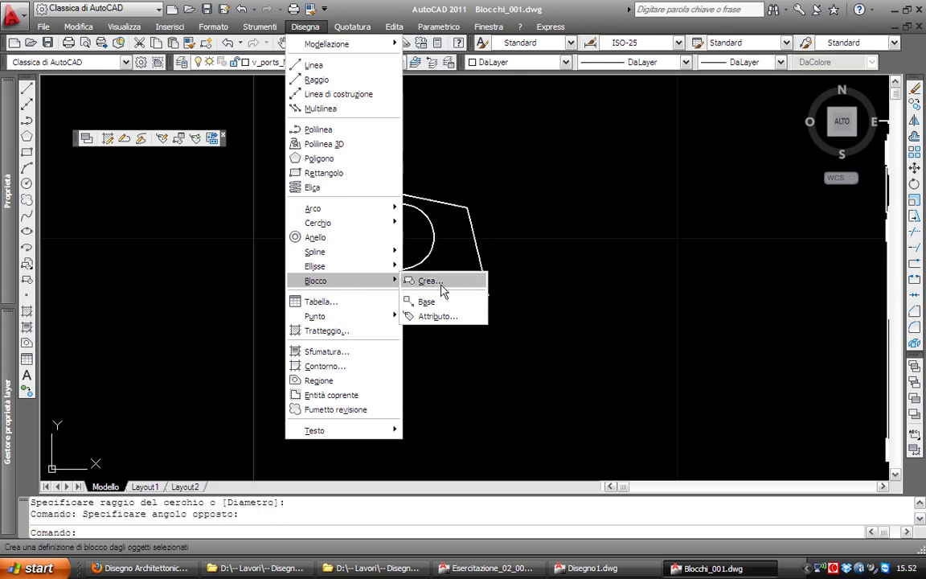
Start a new block definition named cc
{"action": "left_click", "coordinate": [442, 290]}
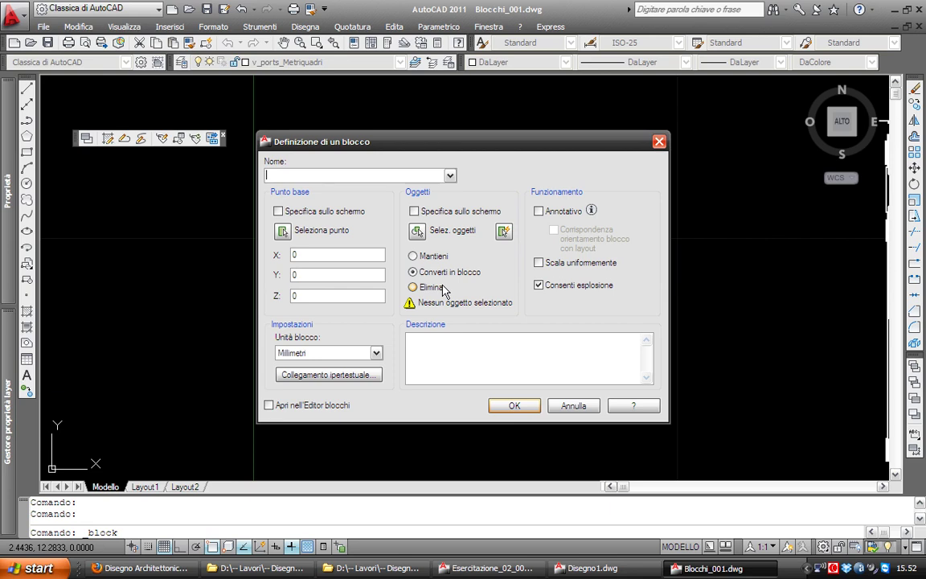
{"action": "left_click_drag", "start_coordinate": [396, 151], "coordinate": [397, 133]}
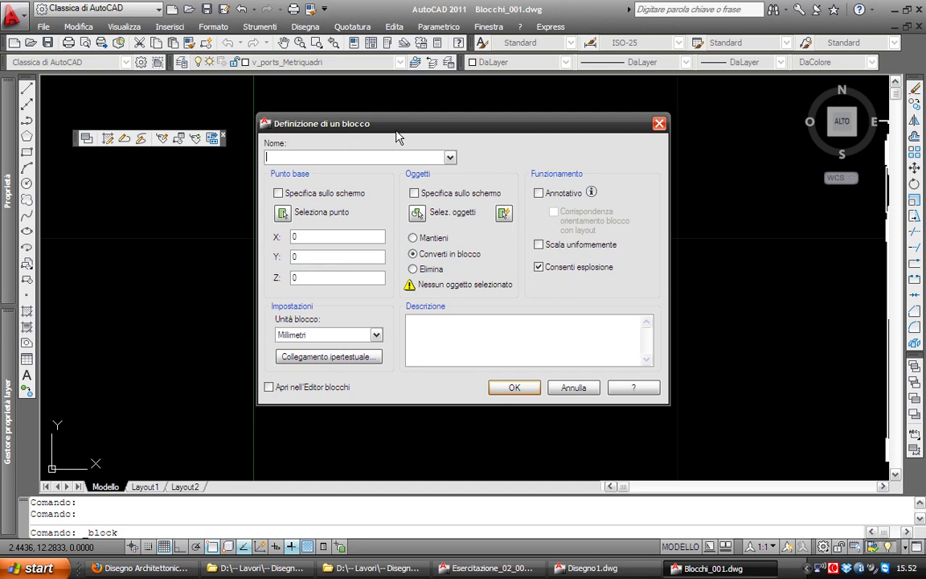
{"action": "type", "text": "cc"}
Set cc's base point at the circle centre and window-select the four objects
{"action": "left_click", "coordinate": [316, 255]}
{"action": "left_click", "coordinate": [283, 213]}
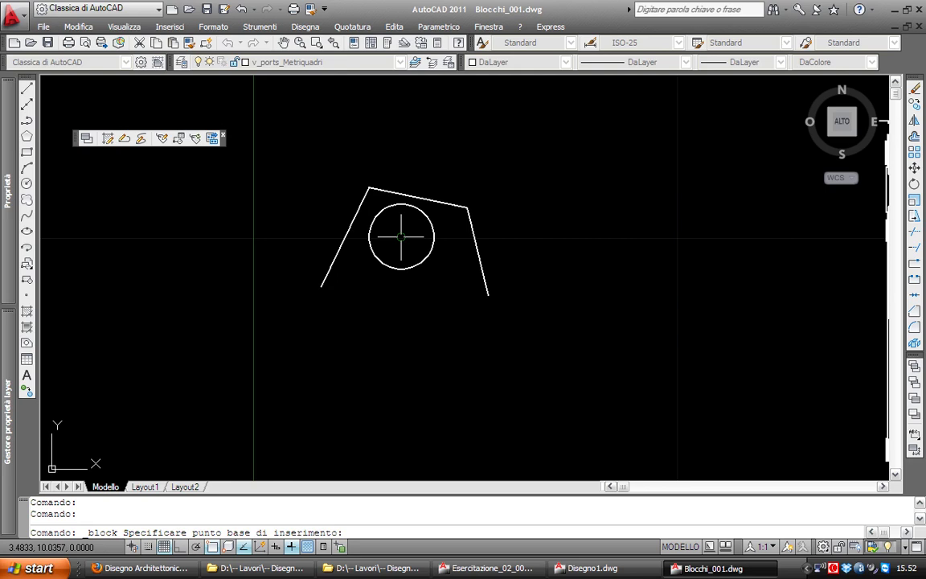
{"action": "left_click", "coordinate": [402, 237]}
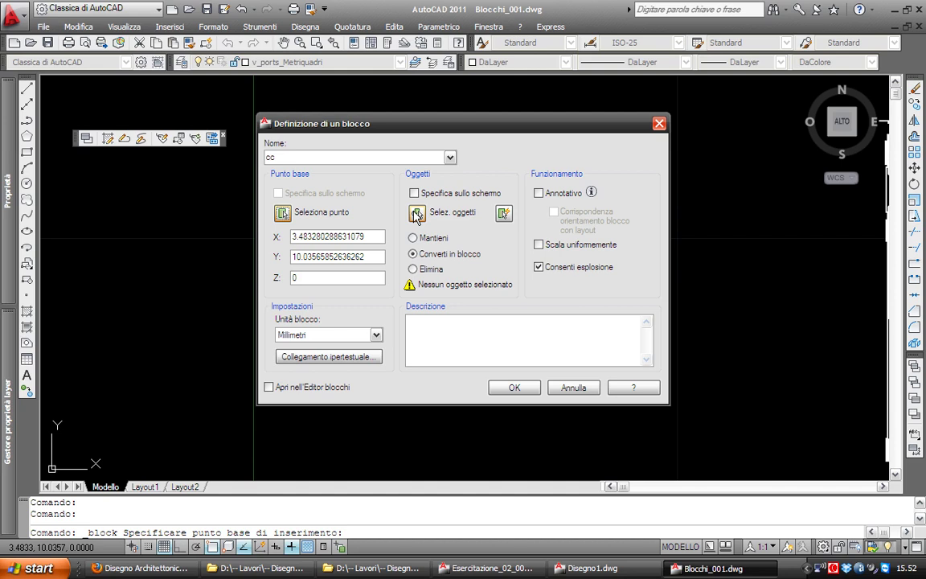
{"action": "left_click", "coordinate": [417, 213]}
{"action": "left_click", "coordinate": [508, 299]}
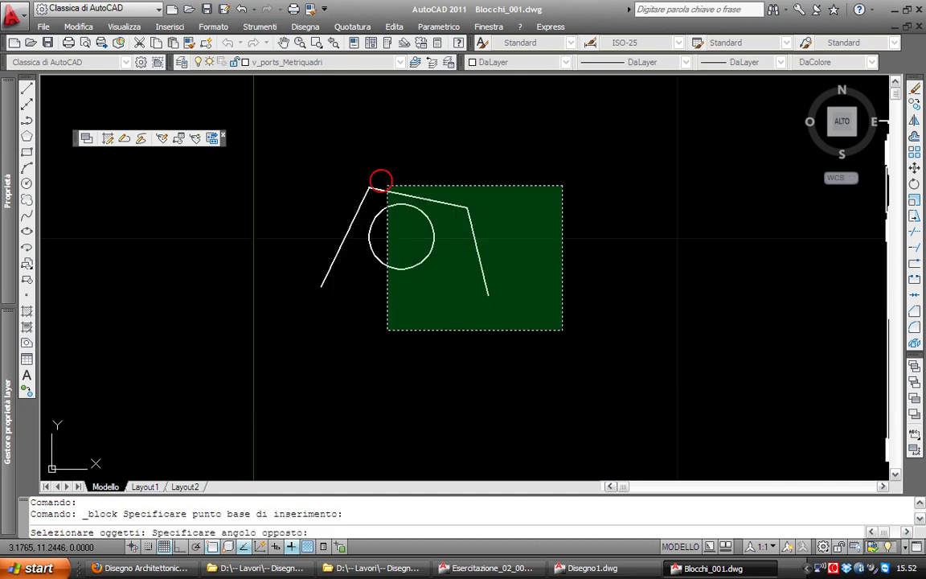
{"action": "left_click", "coordinate": [335, 157]}
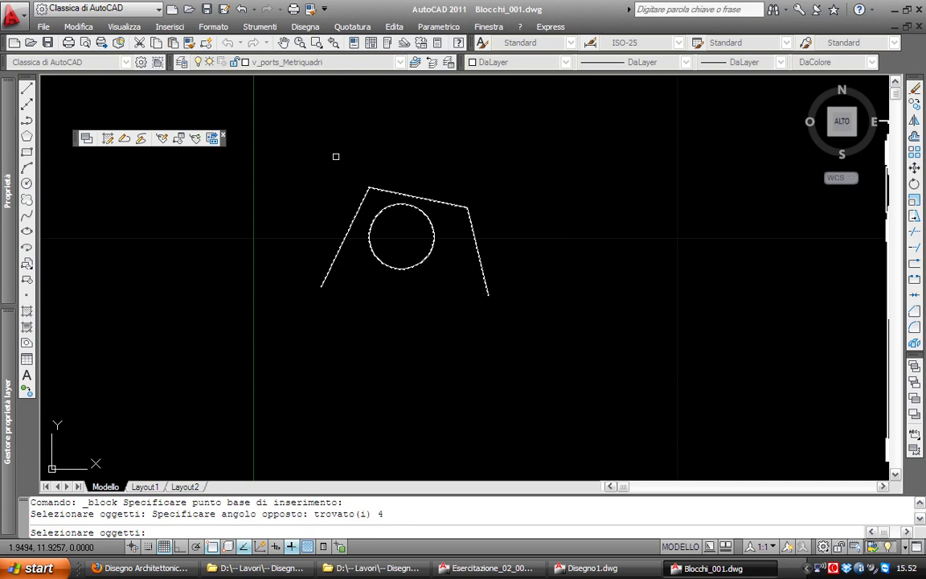
{"action": "key", "text": "Return"}
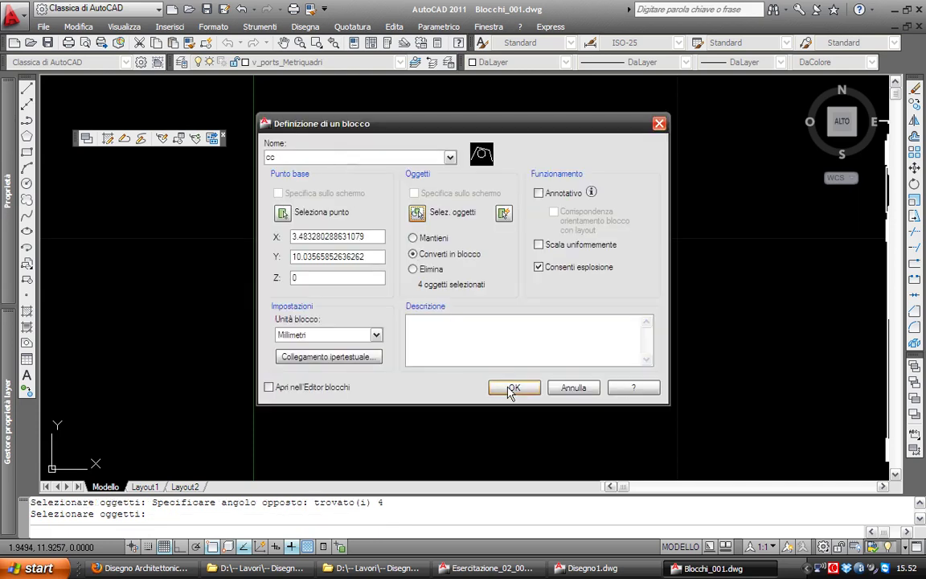
Confirm the cc block definition and select the new block to check it
{"action": "left_click", "coordinate": [512, 388]}
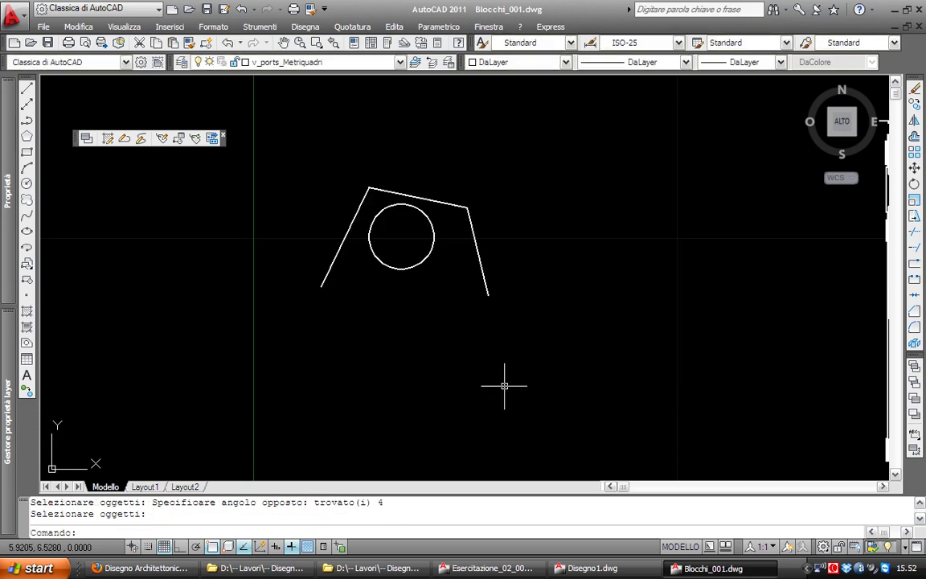
{"action": "middle_click_drag", "start_coordinate": [469, 330], "coordinate": [473, 326]}
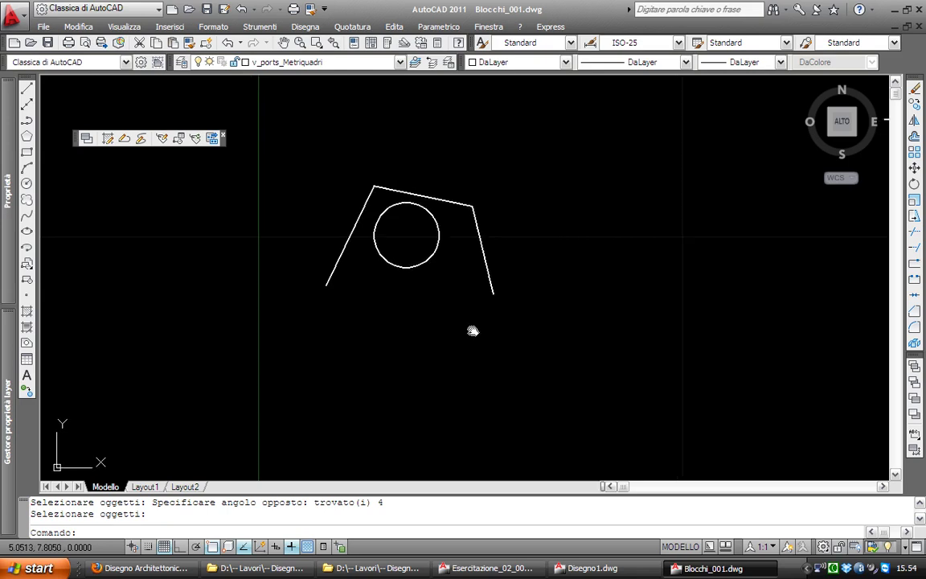
{"action": "left_click", "coordinate": [479, 233]}
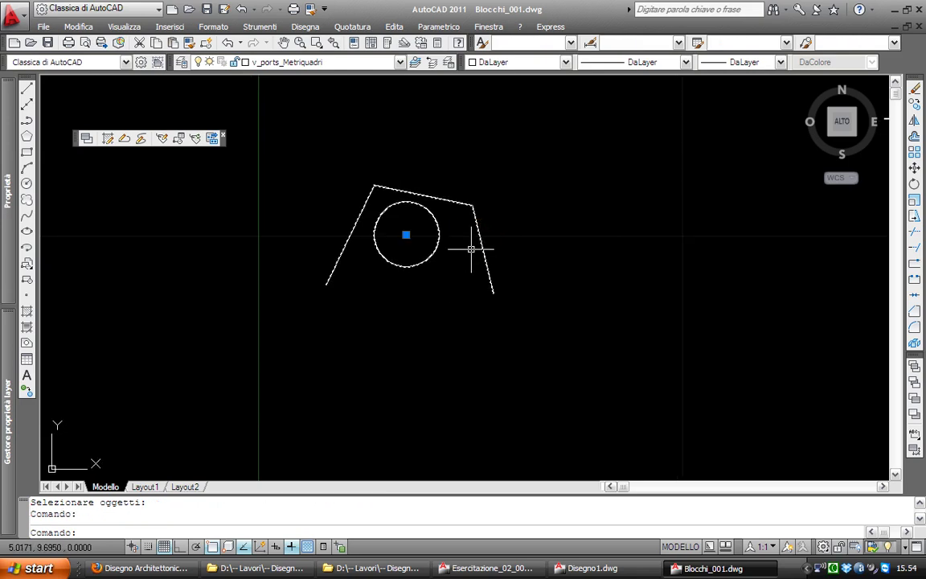
{"action": "scroll", "coordinate": [471, 249], "scroll_direction": "up", "scroll_amount": 1}
{"action": "scroll", "coordinate": [478, 263], "scroll_direction": "down", "scroll_amount": 1}
{"action": "scroll", "coordinate": [430, 226], "scroll_direction": "up", "scroll_amount": 1}
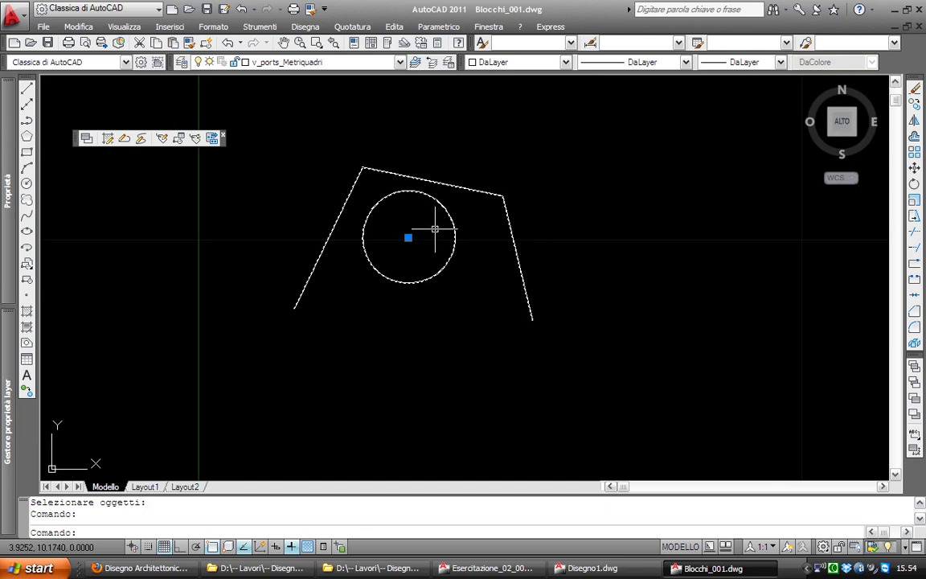
{"action": "scroll", "coordinate": [465, 229], "scroll_direction": "down", "scroll_amount": 2}
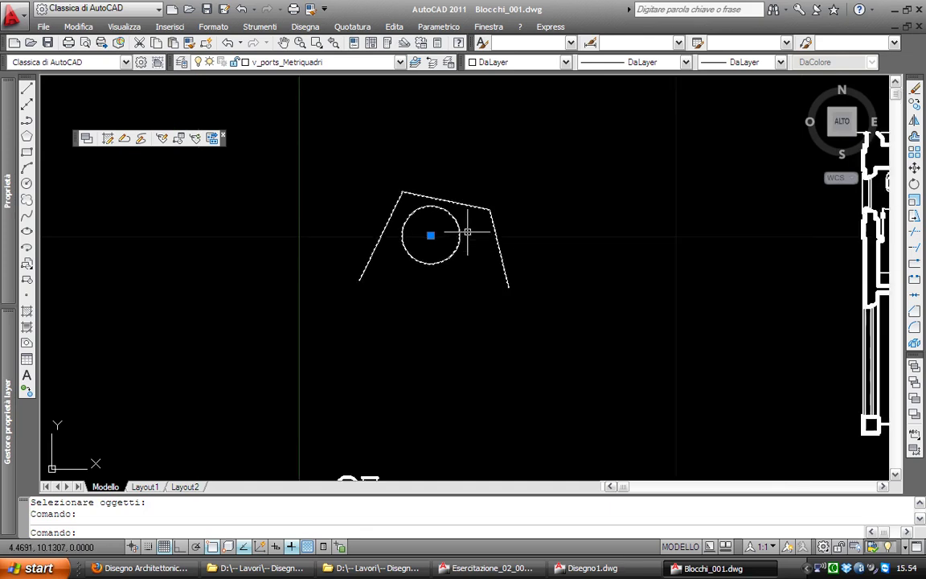
{"action": "key", "text": "Escape"}
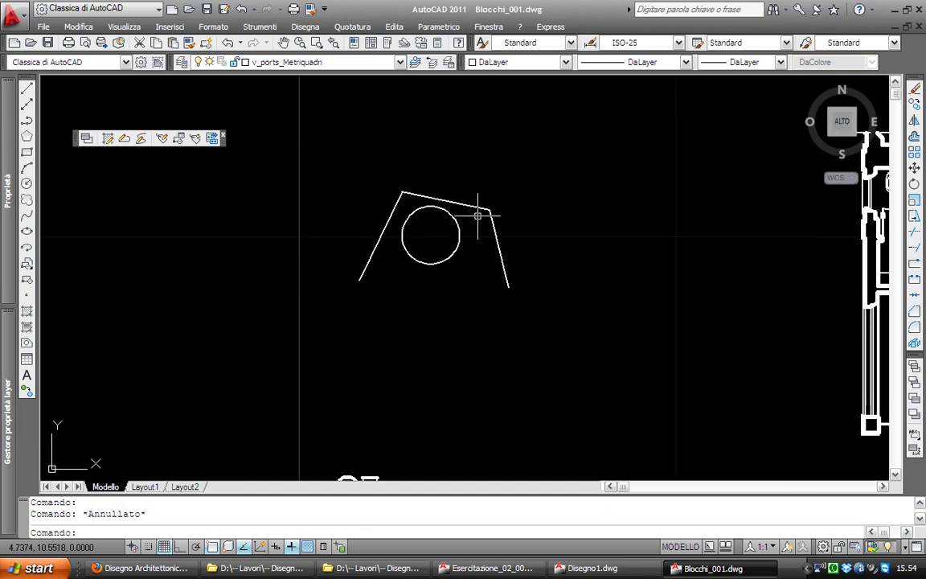
{"action": "left_click", "coordinate": [477, 208]}
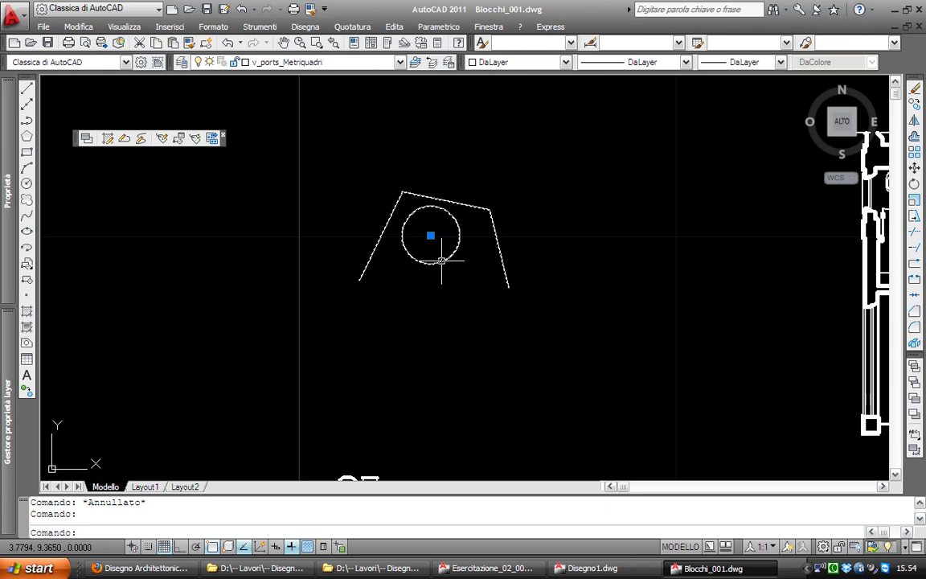
{"action": "middle_click_drag", "start_coordinate": [422, 271], "coordinate": [394, 288]}
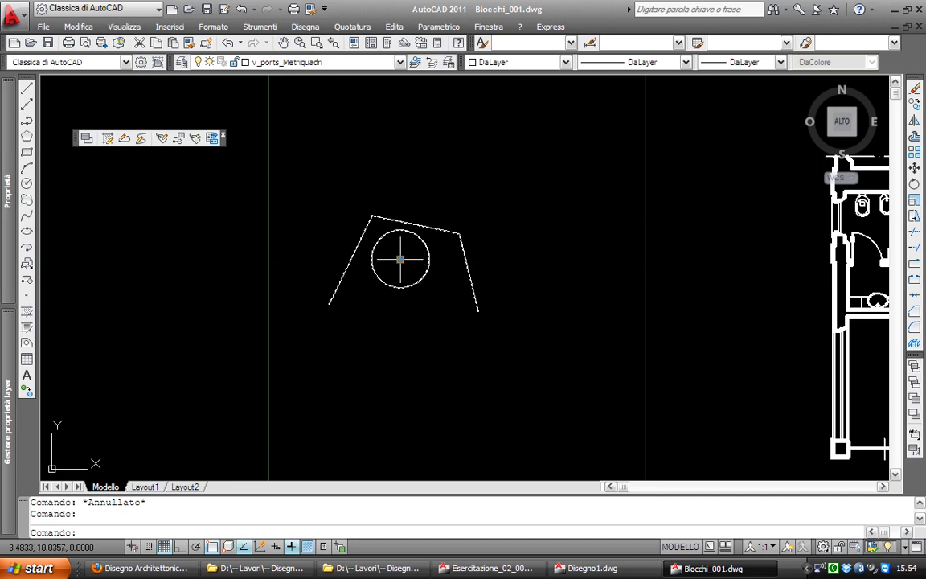
Place two copies of block cc using the centre grip's Move with Copy option
{"action": "left_click", "coordinate": [400, 259]}
{"action": "key", "text": "space"}
{"action": "type", "text": "c"}
{"action": "key", "text": "Return"}
{"action": "left_click", "coordinate": [563, 160]}
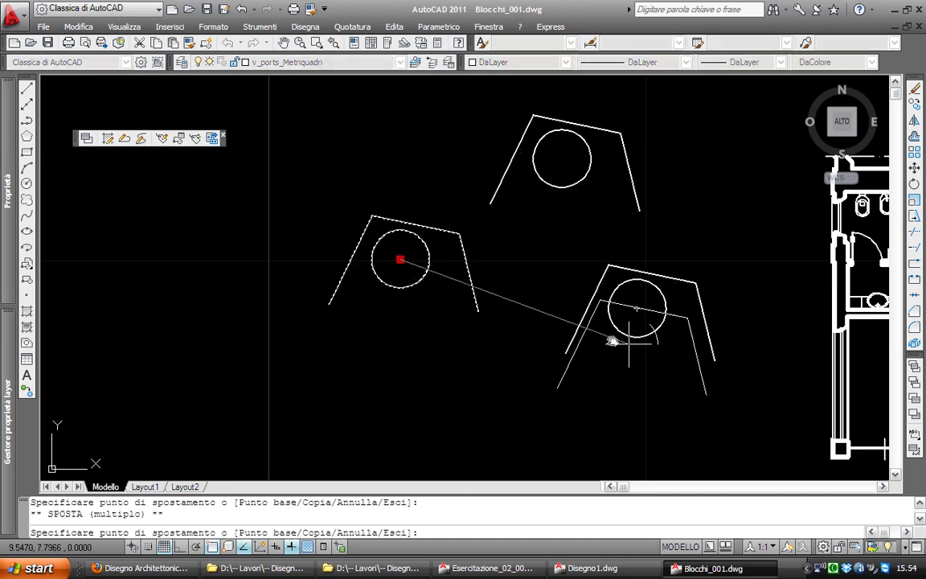
{"action": "left_click", "coordinate": [638, 307]}
{"action": "middle_click_drag", "start_coordinate": [629, 454], "coordinate": [520, 357]}
{"action": "key", "text": "Escape"}
{"action": "middle_click_drag", "start_coordinate": [471, 322], "coordinate": [612, 499]}
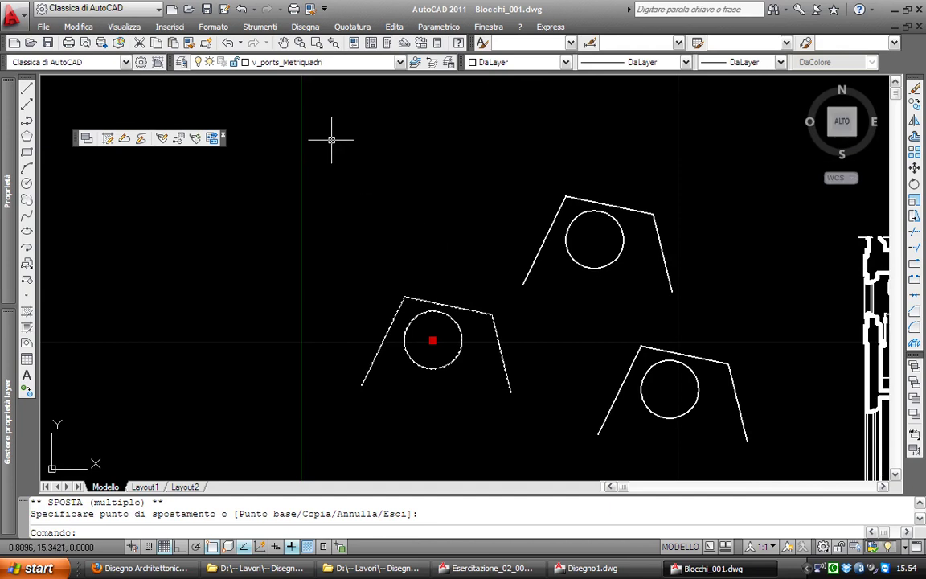
Scale the top copy of cc to about double size around its circle centre
{"action": "type", "text": "b"}
{"action": "key", "text": "Return"}
{"action": "key", "text": "Escape"}
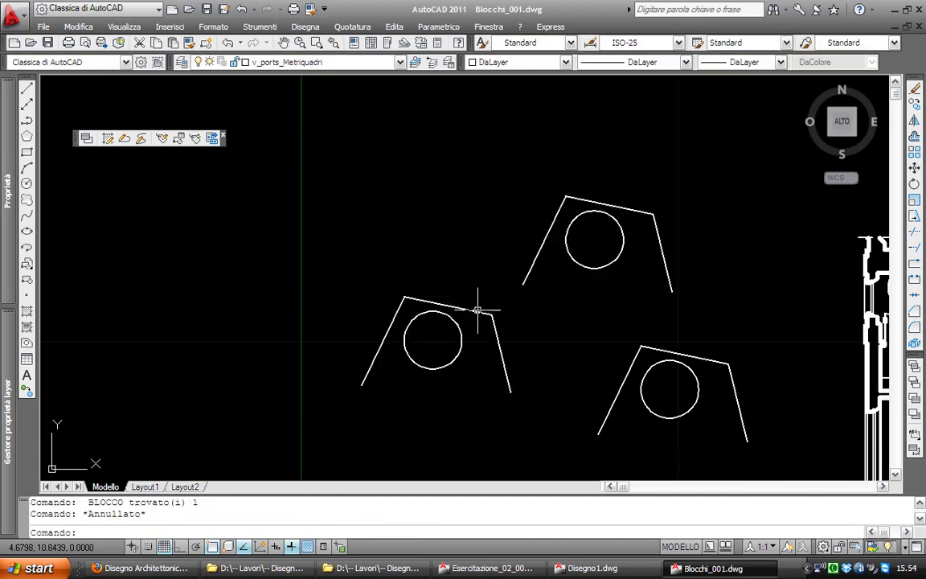
{"action": "middle_click_drag", "start_coordinate": [479, 310], "coordinate": [422, 258]}
{"action": "left_click", "coordinate": [529, 208]}
{"action": "middle_click_drag", "start_coordinate": [534, 199], "coordinate": [505, 232]}
{"action": "type", "text": "sc"}
{"action": "key", "text": "Return"}
{"action": "left_click", "coordinate": [508, 217]}
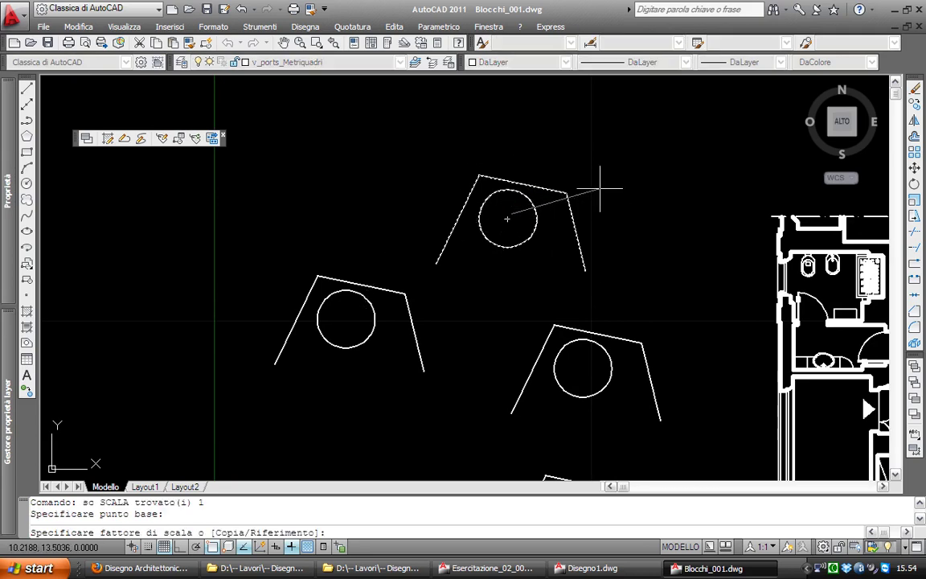
{"action": "left_click", "coordinate": [587, 193]}
Rotate the lower copy of cc about its centre to a new angle with RUOTA
{"action": "left_click", "coordinate": [584, 340]}
{"action": "type", "text": "ru"}
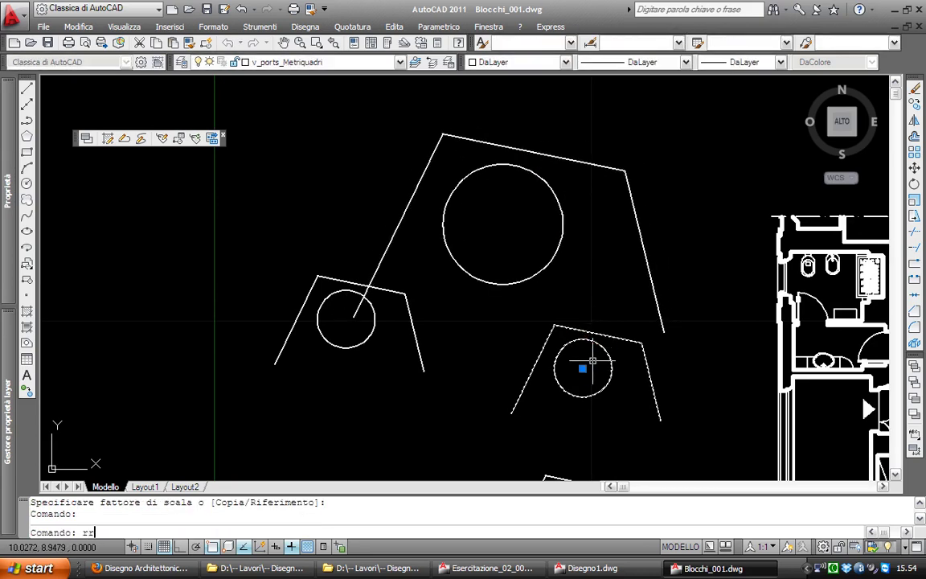
{"action": "key", "text": "Return"}
{"action": "left_click", "coordinate": [582, 368]}
{"action": "left_click", "coordinate": [612, 321]}
{"action": "key", "text": "Escape"}
{"action": "key", "text": "Escape"}
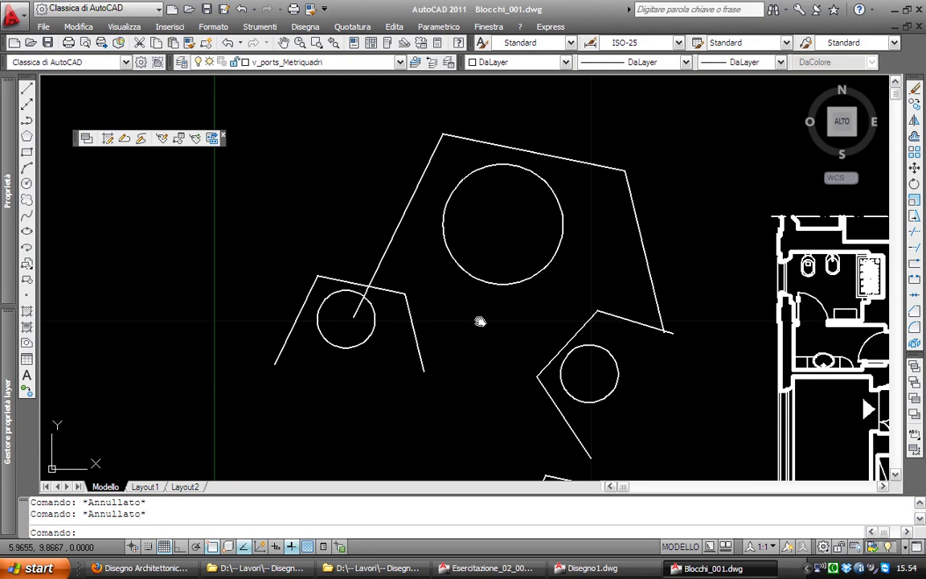
{"action": "middle_click_drag", "start_coordinate": [479, 320], "coordinate": [519, 315]}
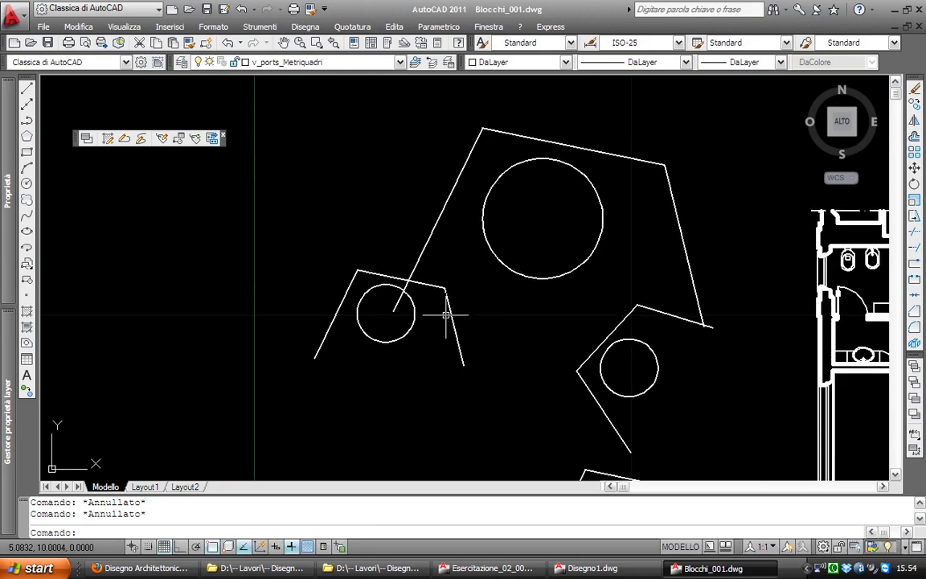
{"action": "left_click", "coordinate": [451, 315]}
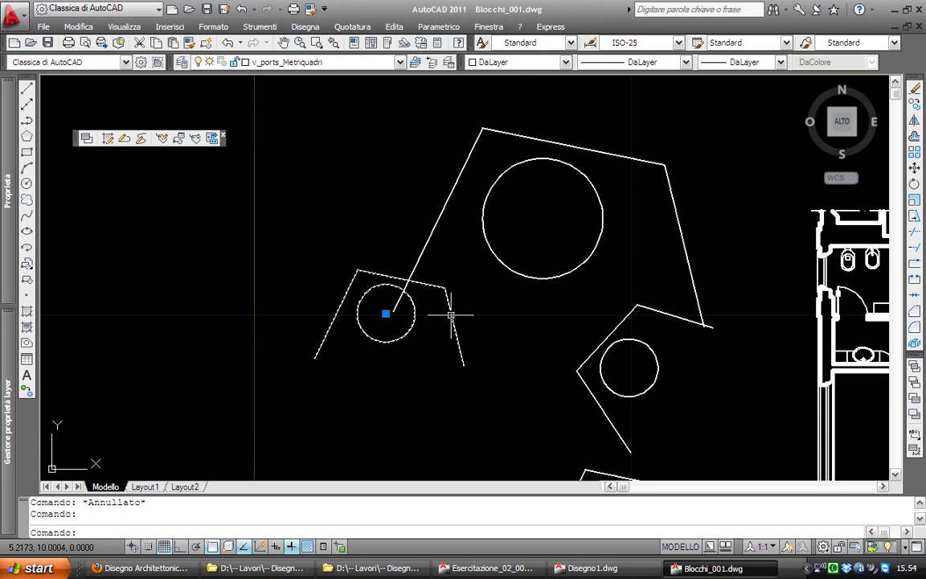
Open block cc in the Block Editor and inspect its bent outline
{"action": "double_click", "coordinate": [451, 314]}
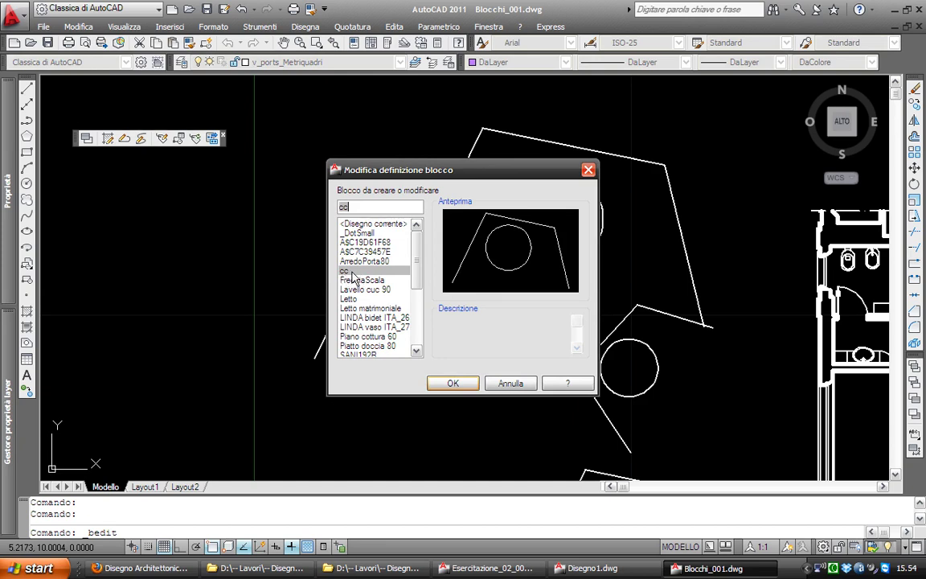
{"action": "left_click", "coordinate": [453, 384]}
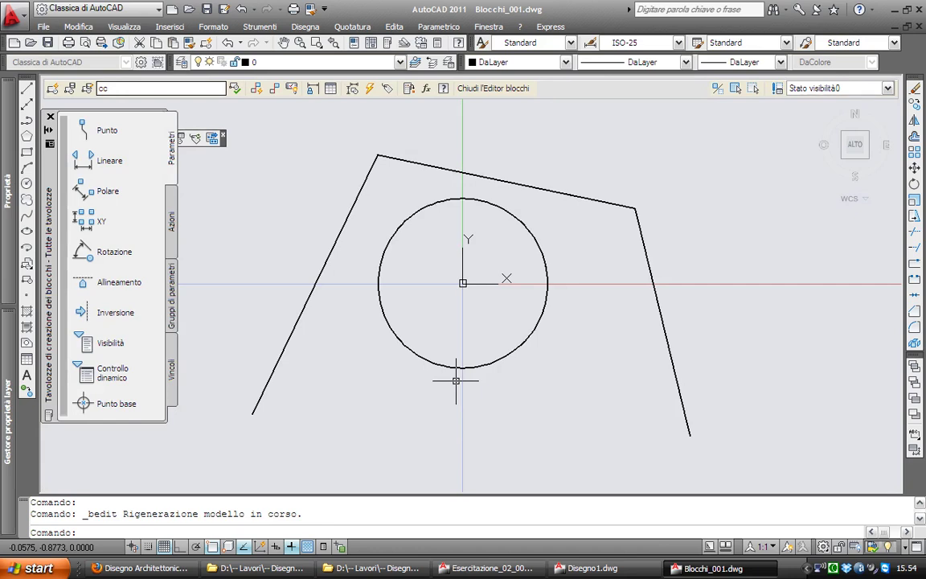
{"action": "scroll", "coordinate": [518, 330], "scroll_direction": "down", "scroll_amount": 5}
{"action": "scroll", "coordinate": [473, 292], "scroll_direction": "up", "scroll_amount": 1}
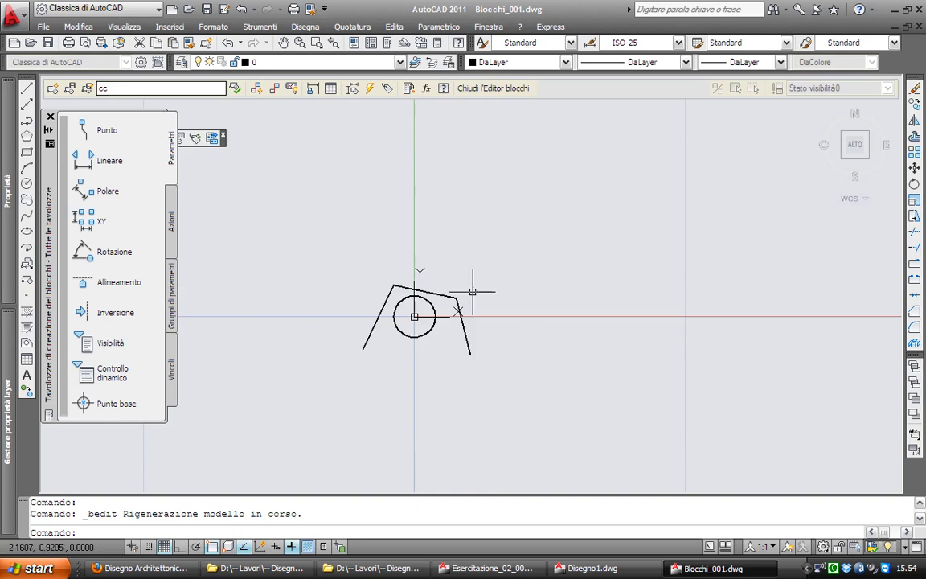
{"action": "scroll", "coordinate": [459, 317], "scroll_direction": "up", "scroll_amount": 1}
{"action": "scroll", "coordinate": [459, 316], "scroll_direction": "up", "scroll_amount": 2}
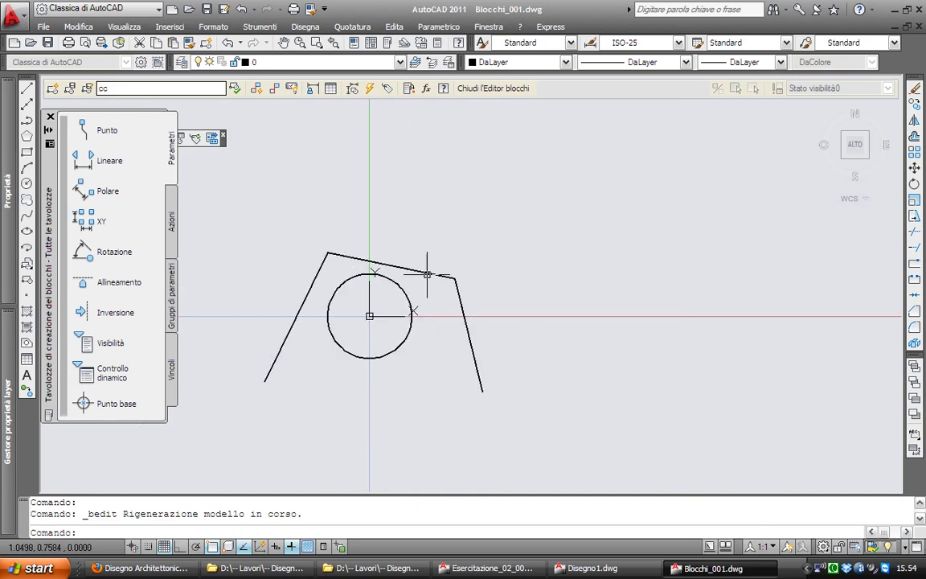
{"action": "left_click", "coordinate": [424, 272]}
{"action": "left_click", "coordinate": [454, 319]}
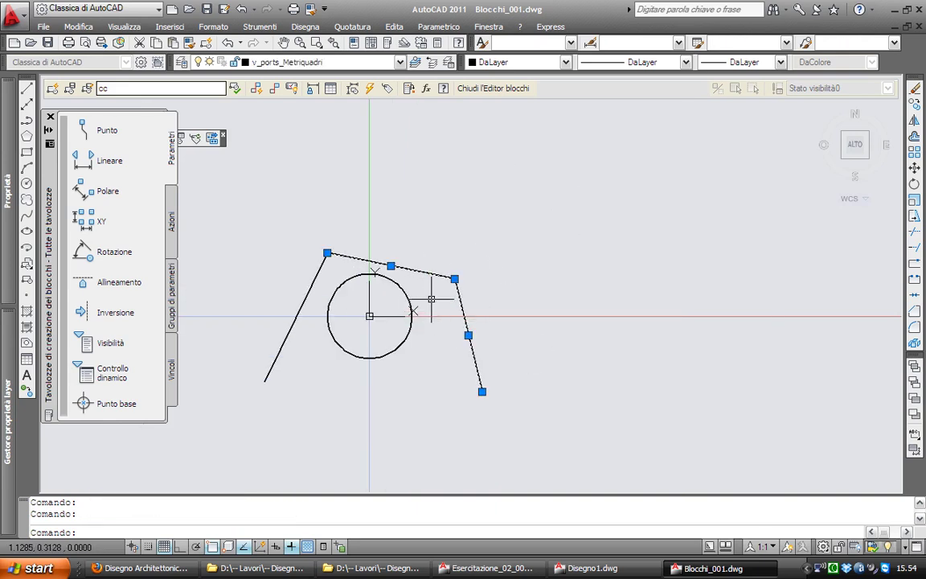
{"action": "key", "text": "Escape"}
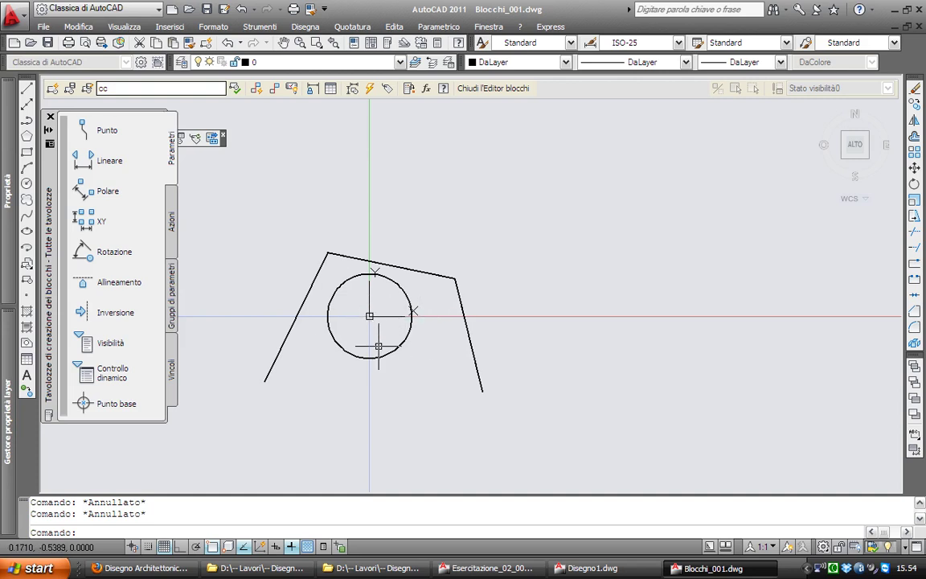
{"action": "scroll", "coordinate": [357, 311], "scroll_direction": "up", "scroll_amount": 2}
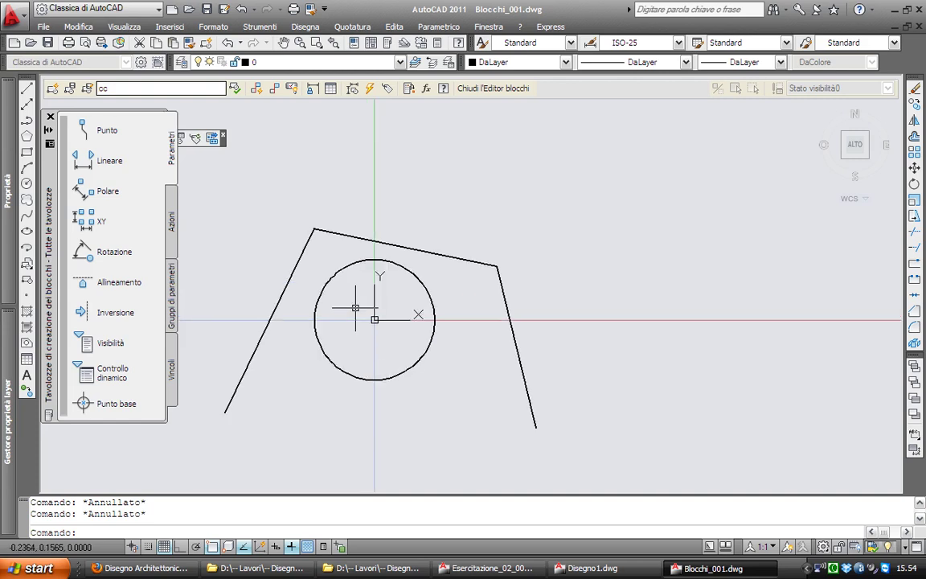
{"action": "scroll", "coordinate": [374, 312], "scroll_direction": "down", "scroll_amount": 2}
{"action": "scroll", "coordinate": [384, 322], "scroll_direction": "up", "scroll_amount": 1}
Draw a small circle and a diagonal line inside the cc outline
{"action": "type", "text": "c"}
{"action": "key", "text": "Return"}
{"action": "left_click", "coordinate": [456, 360]}
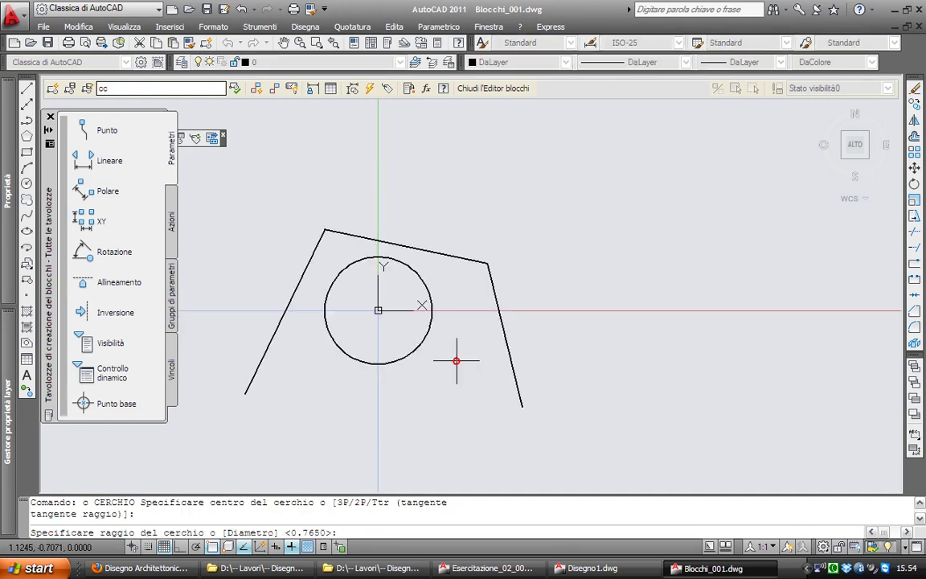
{"action": "key", "text": "Escape"}
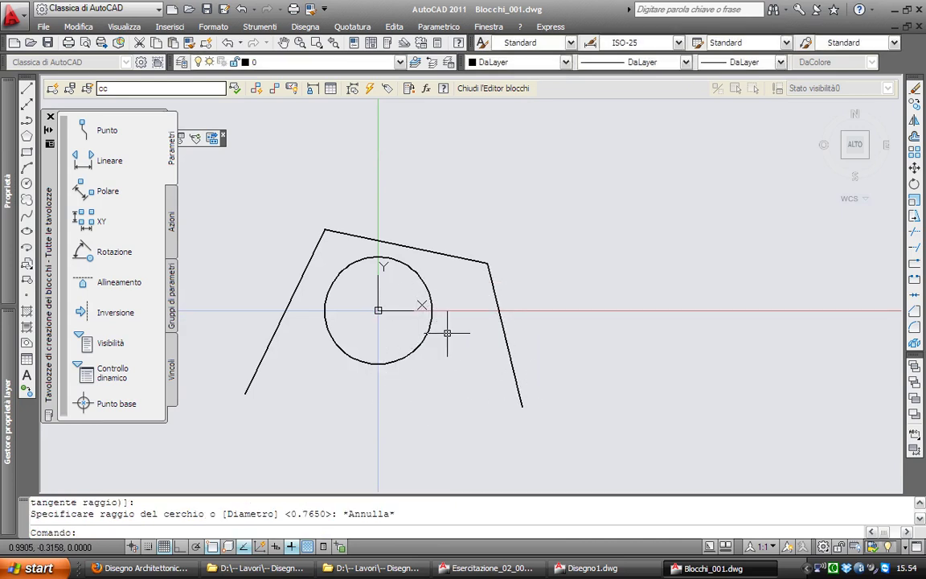
{"action": "key", "text": "Return"}
{"action": "left_click", "coordinate": [463, 313]}
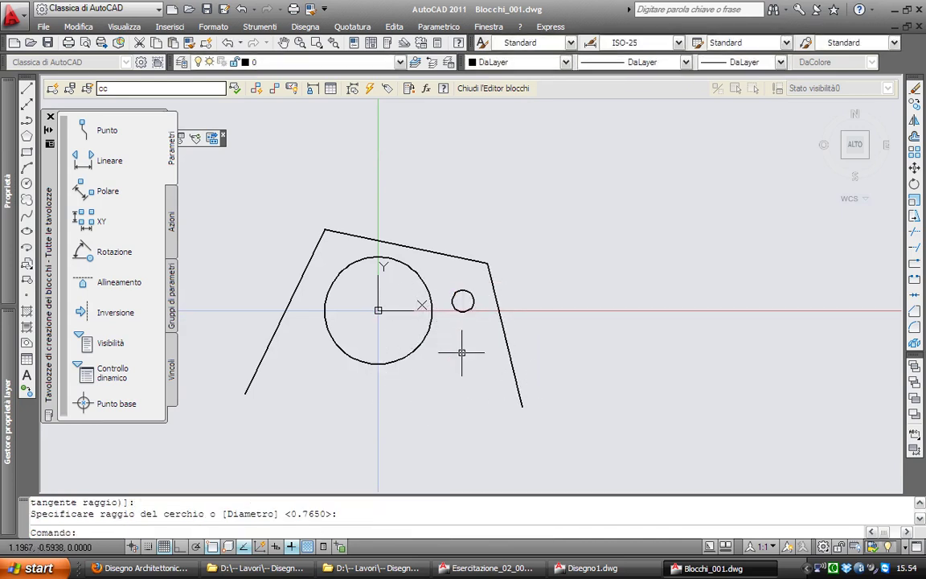
{"action": "type", "text": "l"}
{"action": "key", "text": "Return"}
{"action": "left_click", "coordinate": [467, 362]}
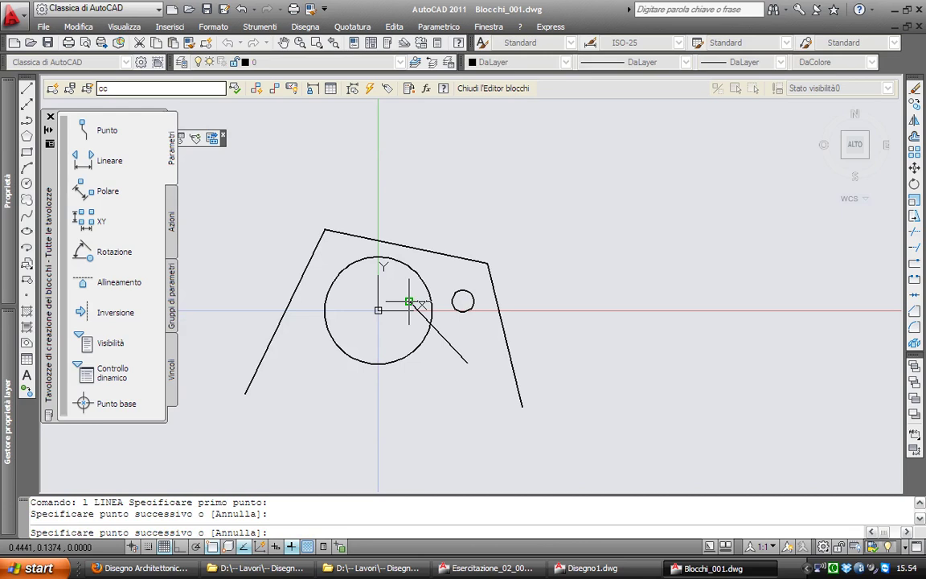
{"action": "key", "text": "Return"}
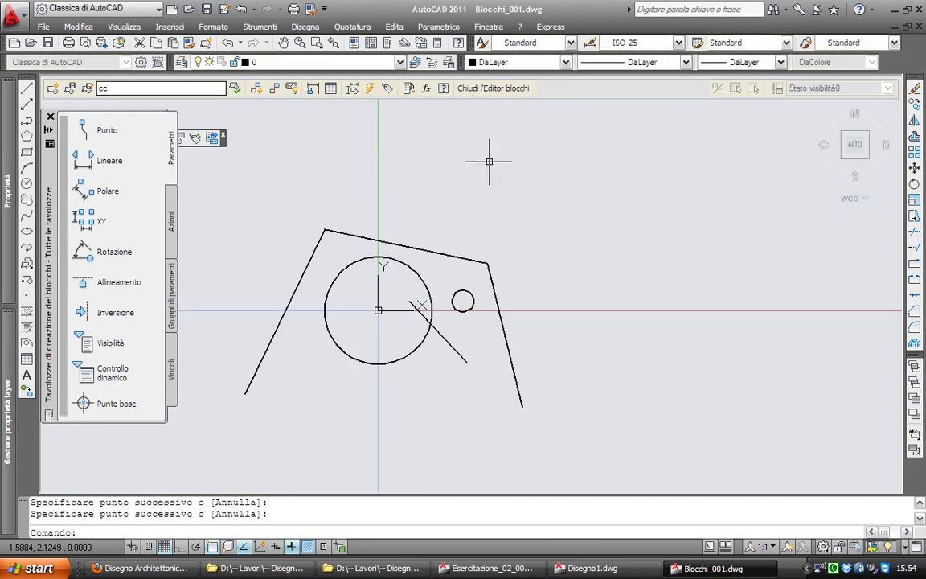
{"action": "left_click", "coordinate": [482, 90]}
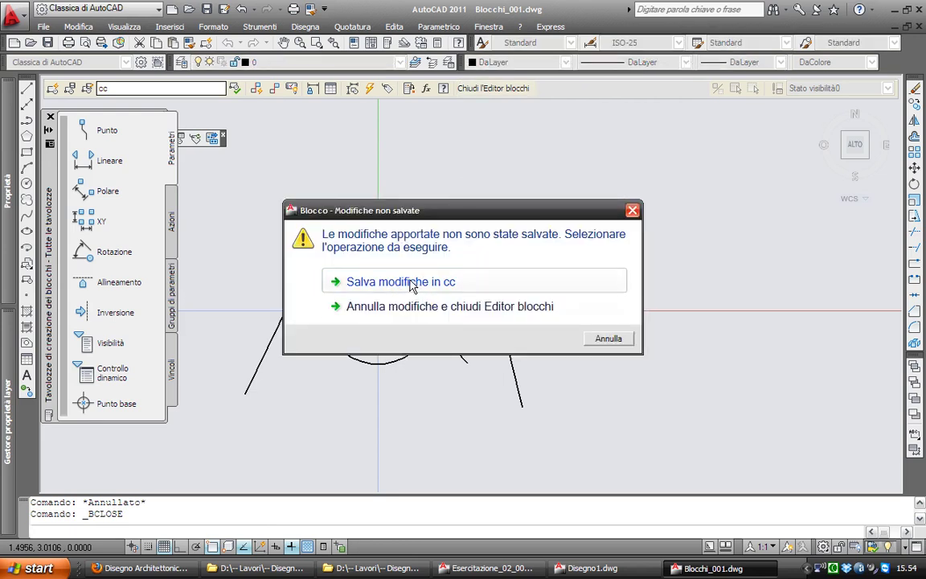
{"action": "left_click", "coordinate": [413, 283]}
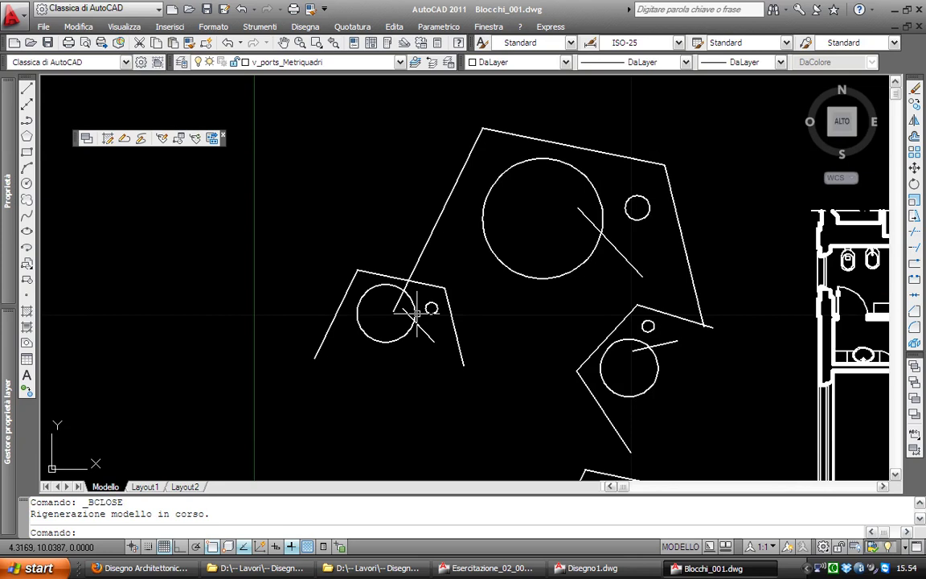
{"action": "middle_click_drag", "start_coordinate": [434, 354], "coordinate": [281, 263]}
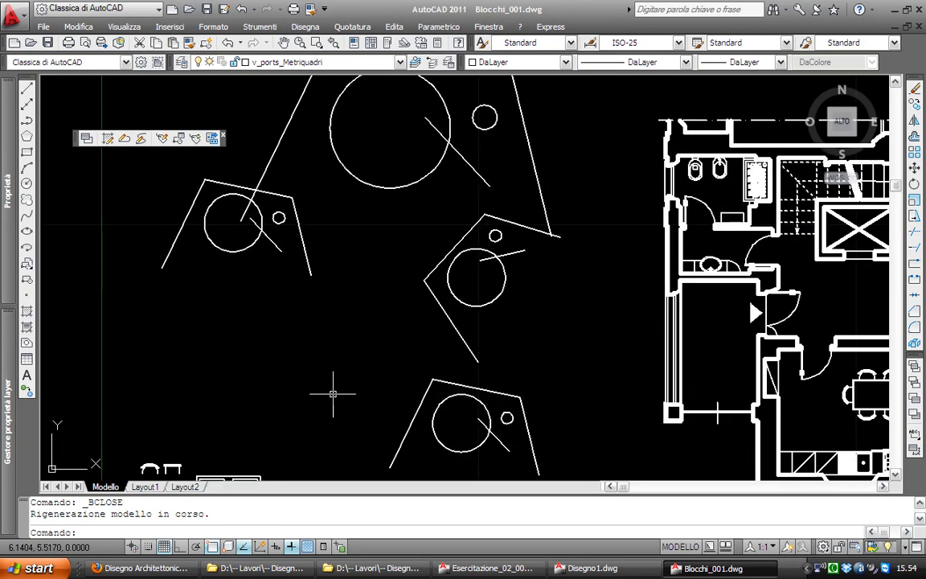
{"action": "middle_click_drag", "start_coordinate": [333, 394], "coordinate": [346, 407]}
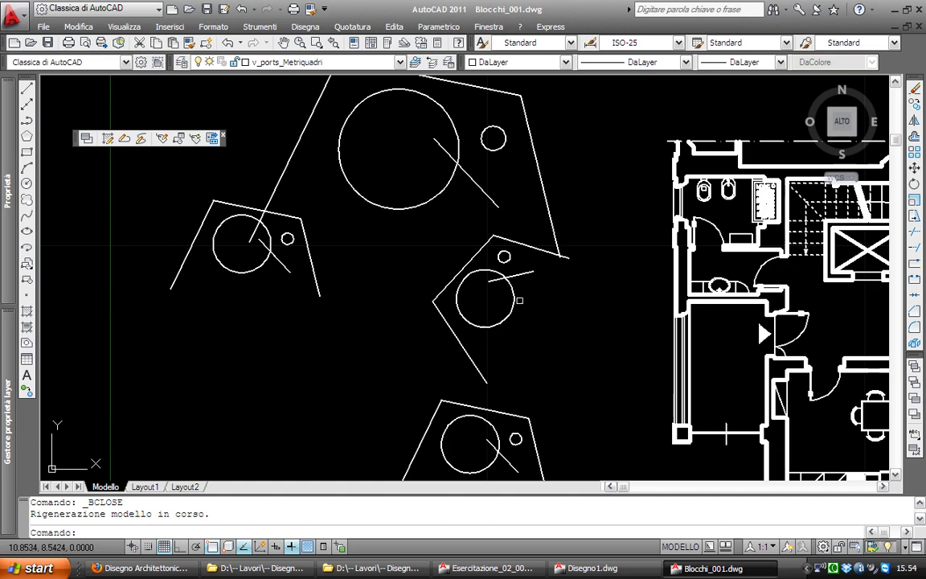
{"action": "middle_click_drag", "start_coordinate": [727, 218], "coordinate": [658, 224]}
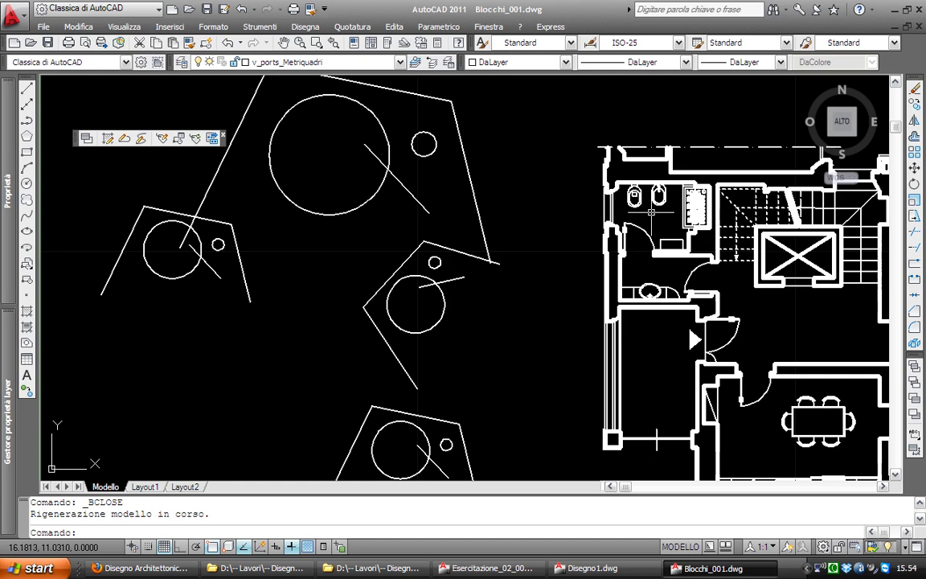
{"action": "middle_click_drag", "start_coordinate": [658, 253], "coordinate": [592, 232]}
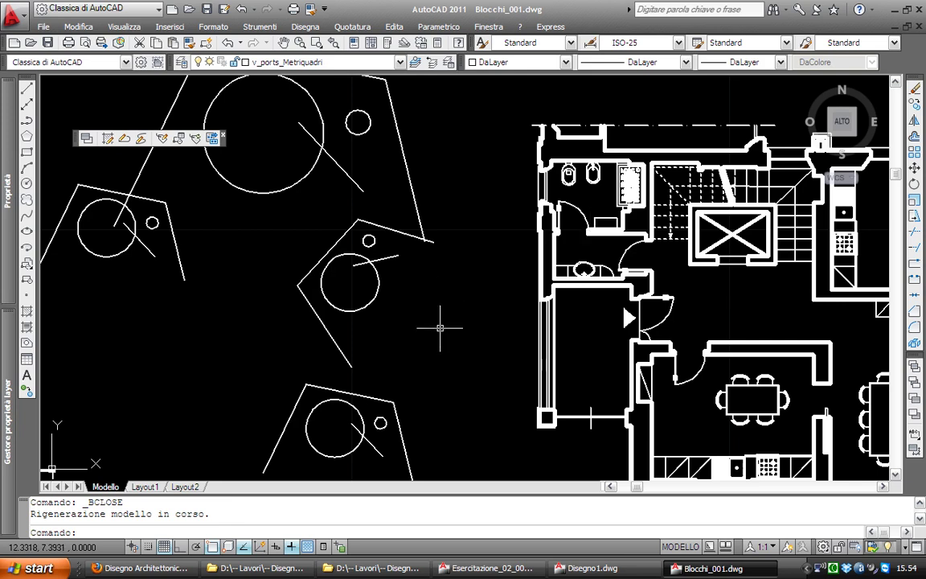
Zoom out over the floor plan and pan across to the second floor plan
{"action": "middle_click_drag", "start_coordinate": [422, 311], "coordinate": [299, 322]}
{"action": "scroll", "coordinate": [299, 322], "scroll_direction": "down", "scroll_amount": 3}
{"action": "scroll", "coordinate": [299, 322], "scroll_direction": "up", "scroll_amount": 1}
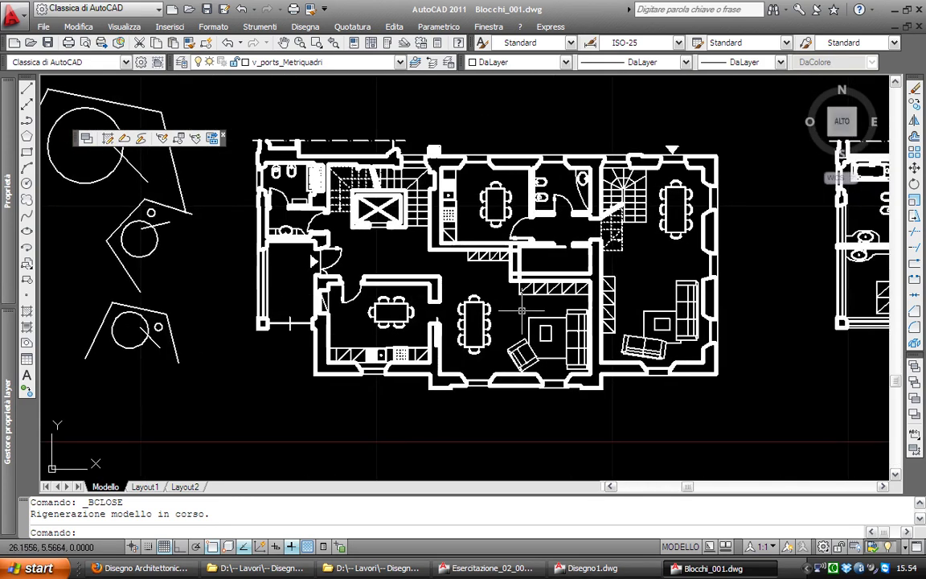
{"action": "middle_click_drag", "start_coordinate": [508, 225], "coordinate": [428, 201]}
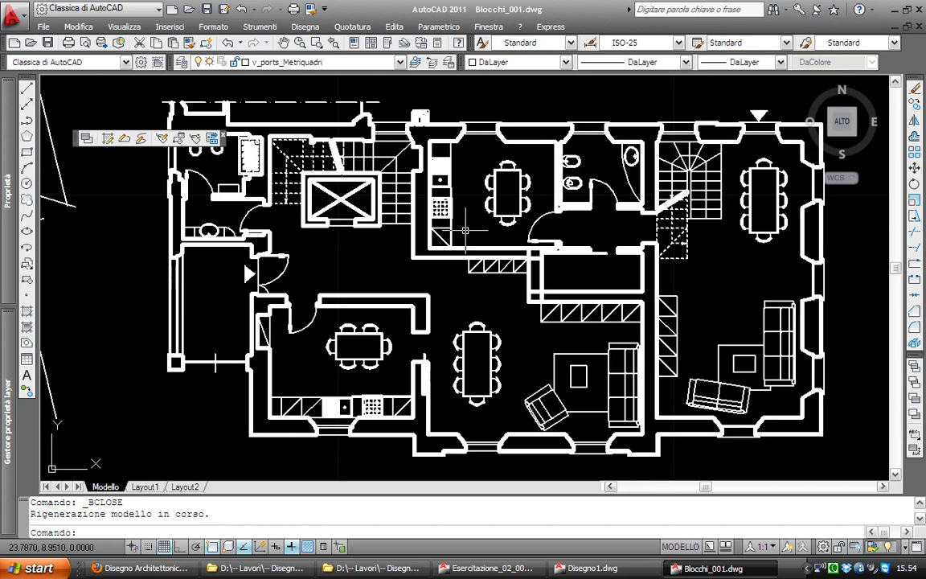
{"action": "middle_click_drag", "start_coordinate": [485, 291], "coordinate": [487, 283]}
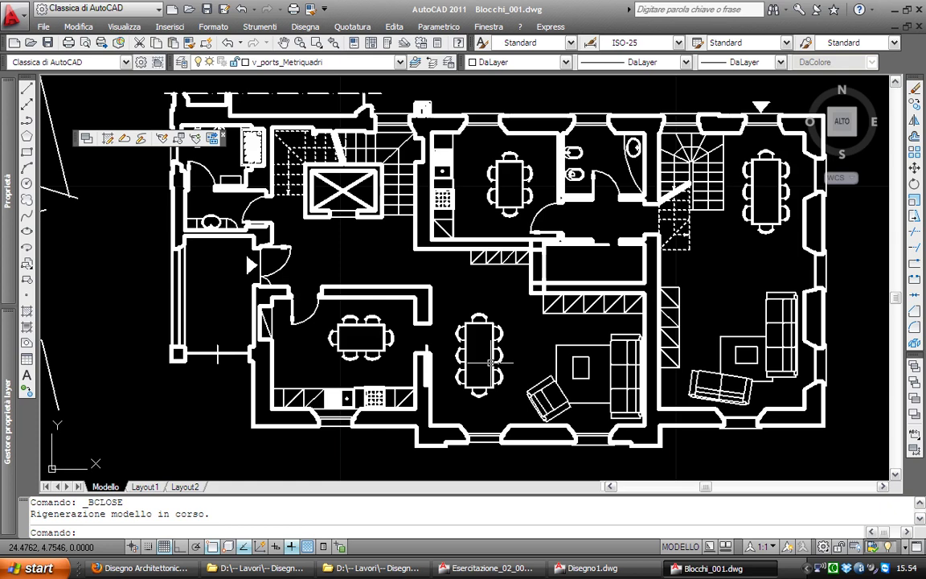
{"action": "scroll", "coordinate": [491, 362], "scroll_direction": "down", "scroll_amount": 3}
{"action": "middle_click_drag", "start_coordinate": [764, 359], "coordinate": [537, 359]}
{"action": "scroll", "coordinate": [500, 283], "scroll_direction": "up", "scroll_amount": 4}
{"action": "scroll", "coordinate": [501, 283], "scroll_direction": "up", "scroll_amount": 2}
{"action": "scroll", "coordinate": [500, 283], "scroll_direction": "up", "scroll_amount": 2}
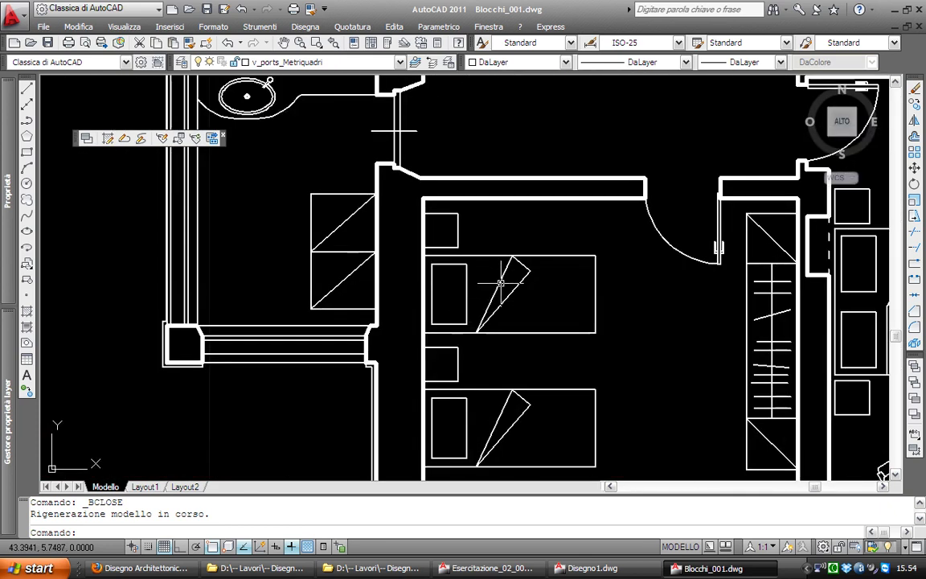
Select the single bed blocks in the bedrooms, then clear and zoom in on them
{"action": "left_click", "coordinate": [508, 306]}
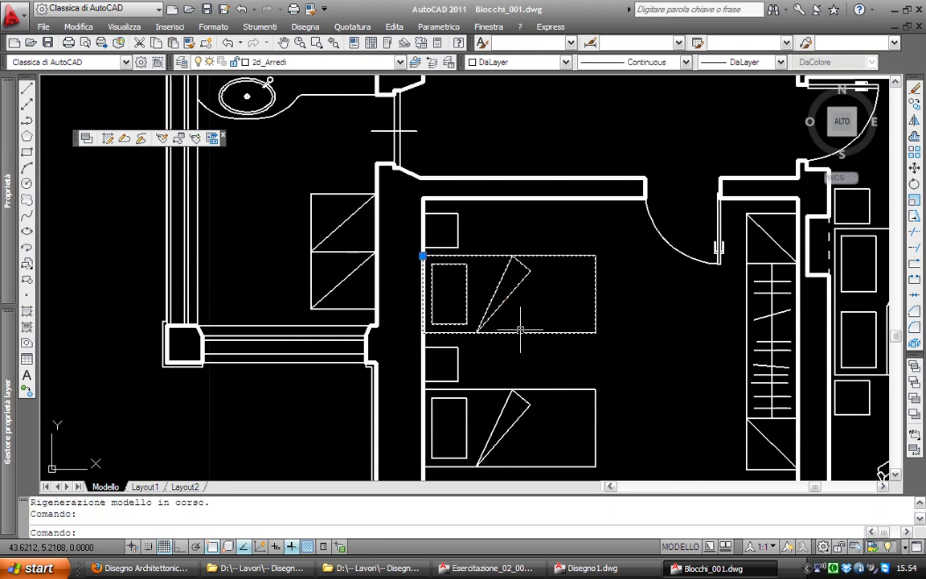
{"action": "scroll", "coordinate": [455, 249], "scroll_direction": "down", "scroll_amount": 2}
{"action": "key", "text": "Escape"}
{"action": "left_click", "coordinate": [747, 265]}
{"action": "middle_click_drag", "start_coordinate": [672, 246], "coordinate": [655, 244]}
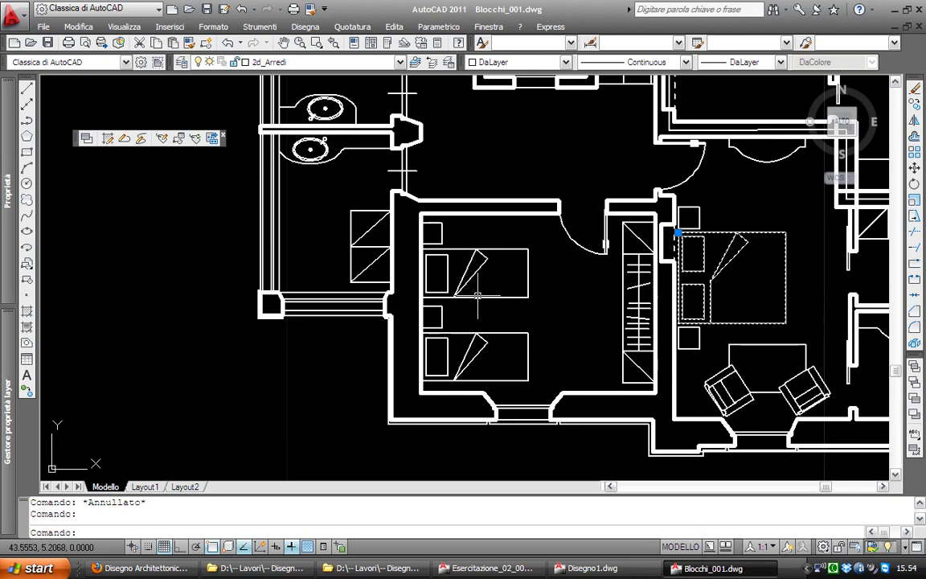
{"action": "key", "text": "Escape"}
{"action": "scroll", "coordinate": [478, 297], "scroll_direction": "up", "scroll_amount": 2}
{"action": "scroll", "coordinate": [459, 274], "scroll_direction": "up", "scroll_amount": 2}
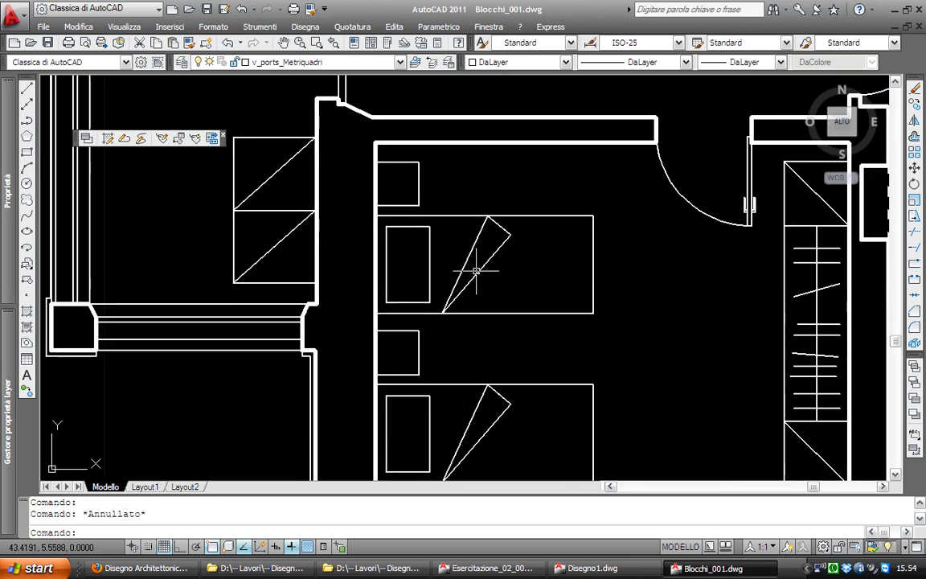
{"action": "scroll", "coordinate": [466, 251], "scroll_direction": "up", "scroll_amount": 1}
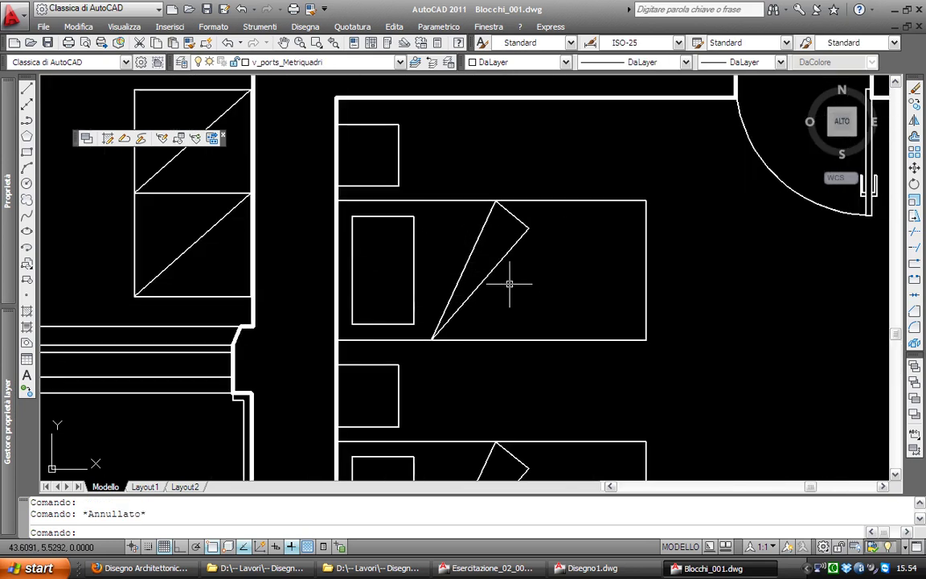
{"action": "scroll", "coordinate": [499, 267], "scroll_direction": "up", "scroll_amount": 1}
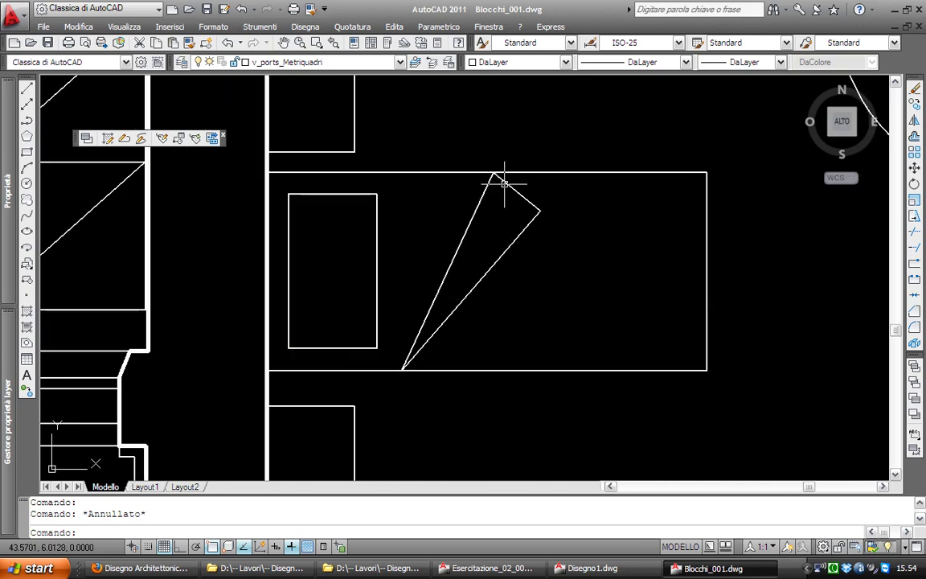
Open the Letto single-bed block in the Block Editor
{"action": "double_click", "coordinate": [494, 262]}
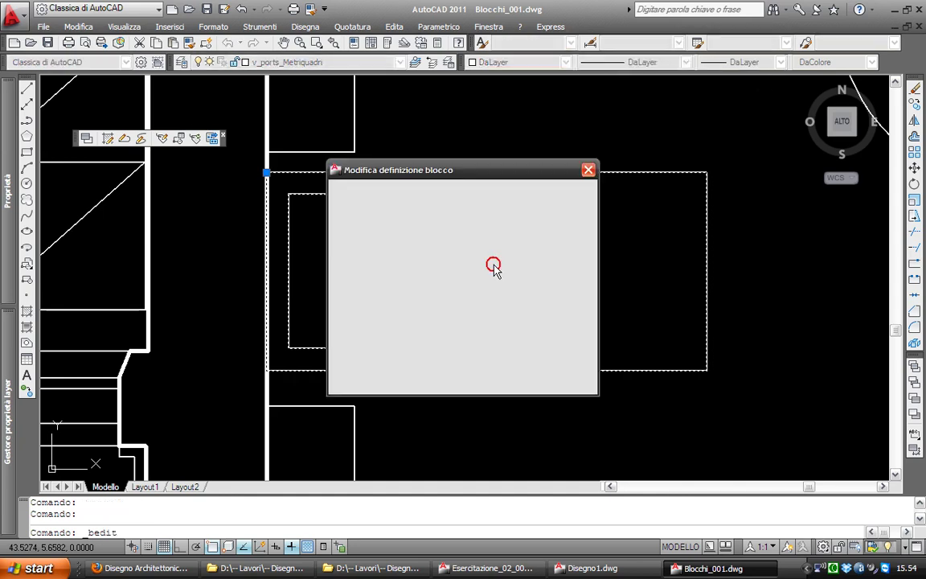
{"action": "left_click", "coordinate": [438, 381]}
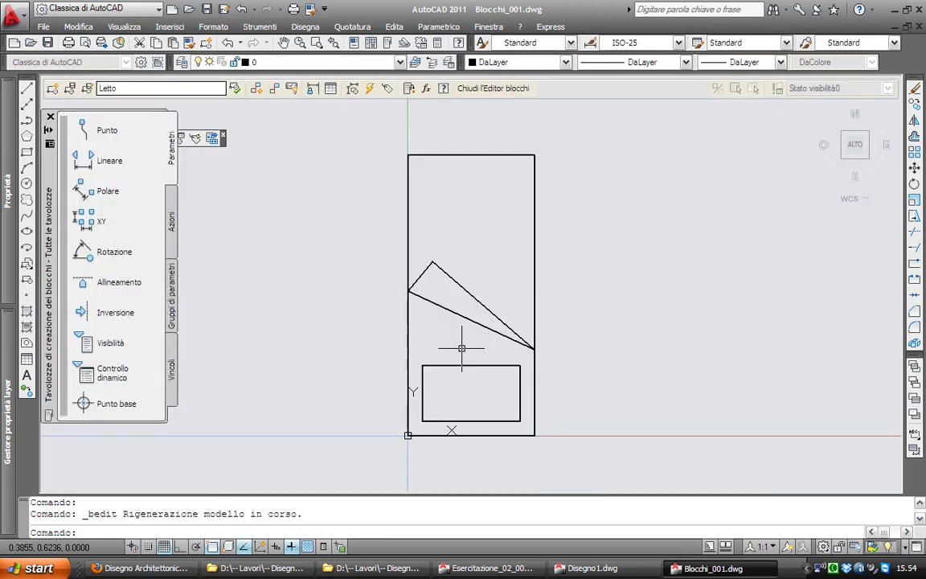
{"action": "scroll", "coordinate": [440, 314], "scroll_direction": "up", "scroll_amount": 2}
Draw two 3-point arcs (ARCO) over the folded cover, both ending at its right corner
{"action": "type", "text": "ar"}
{"action": "key", "text": "Return"}
{"action": "left_click", "coordinate": [394, 281]}
{"action": "left_click", "coordinate": [448, 299]}
{"action": "left_click", "coordinate": [571, 364]}
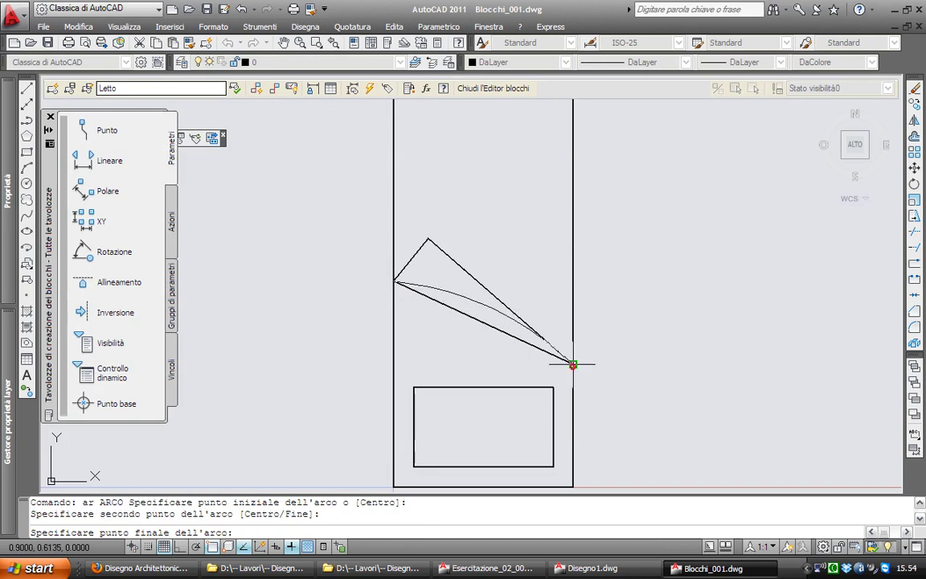
{"action": "key", "text": "Return"}
{"action": "left_click", "coordinate": [428, 239]}
{"action": "left_click", "coordinate": [477, 246]}
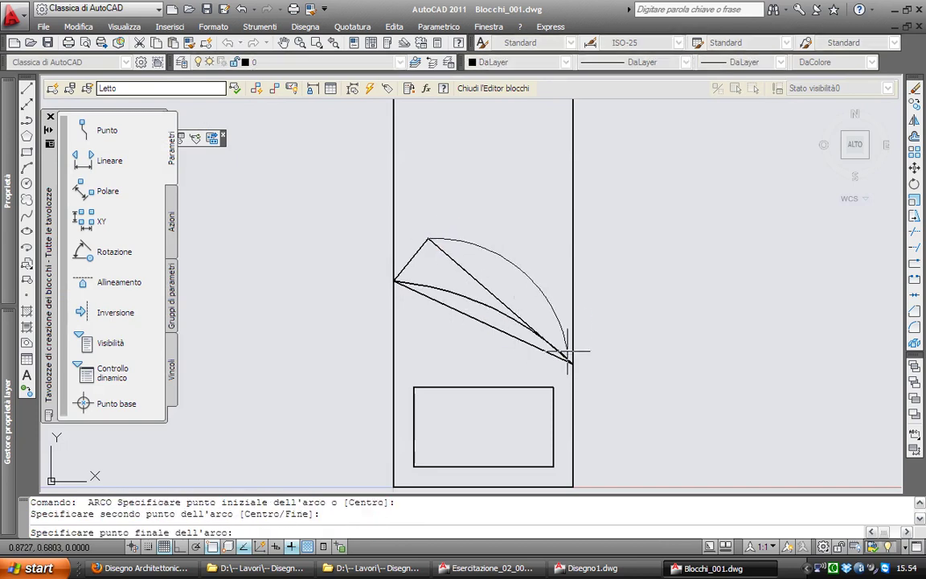
{"action": "left_click", "coordinate": [571, 364]}
{"action": "key", "text": "Return"}
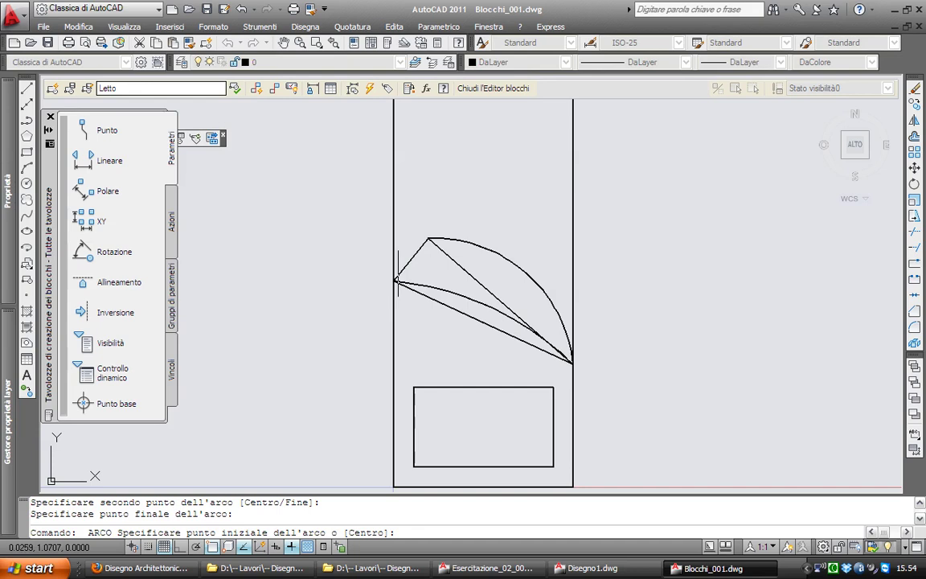
{"action": "key", "text": "Escape"}
Erase the straight diagonal line with CANCELLA and close the Block Editor
{"action": "left_click", "coordinate": [466, 272]}
{"action": "type", "text": "ca"}
{"action": "key", "text": "Return"}
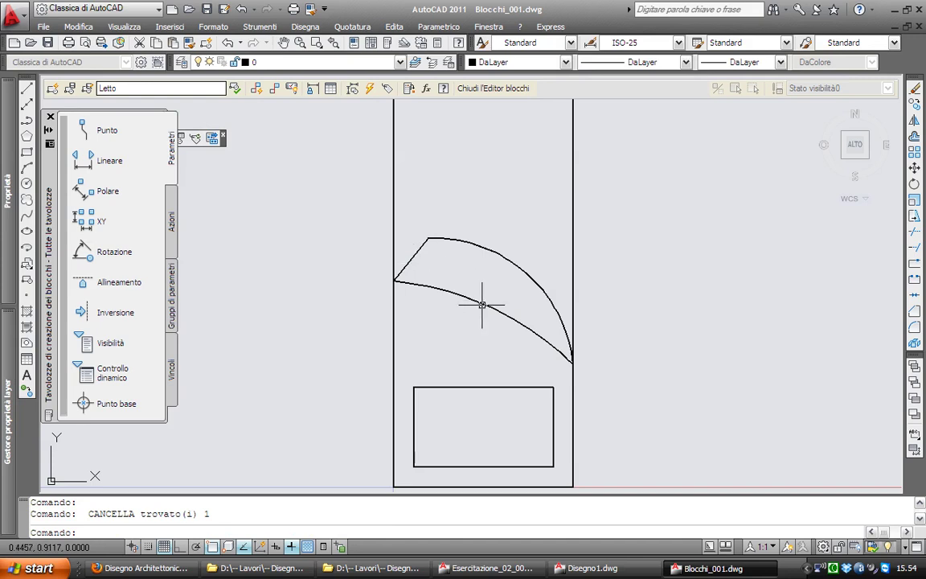
{"action": "left_click", "coordinate": [484, 95]}
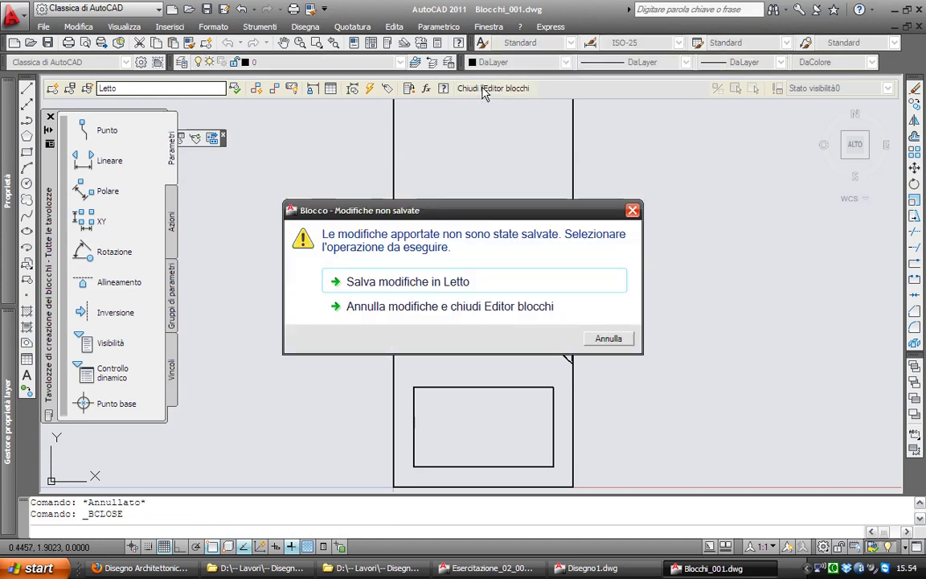
Save the changes to Letto and inspect the single beds, which now show curved covers
{"action": "left_click", "coordinate": [449, 283]}
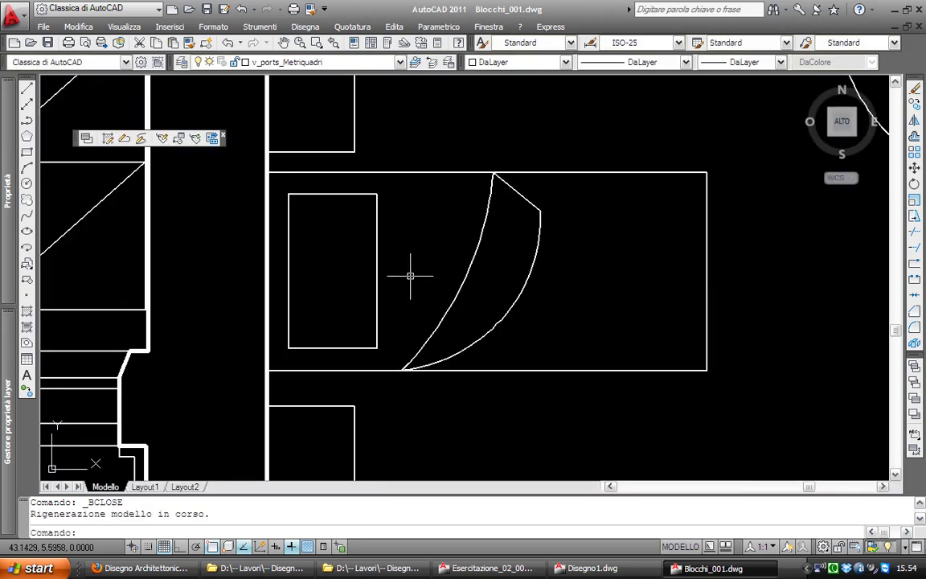
{"action": "scroll", "coordinate": [447, 288], "scroll_direction": "down", "scroll_amount": 5}
{"action": "middle_click_drag", "start_coordinate": [472, 356], "coordinate": [339, 306]}
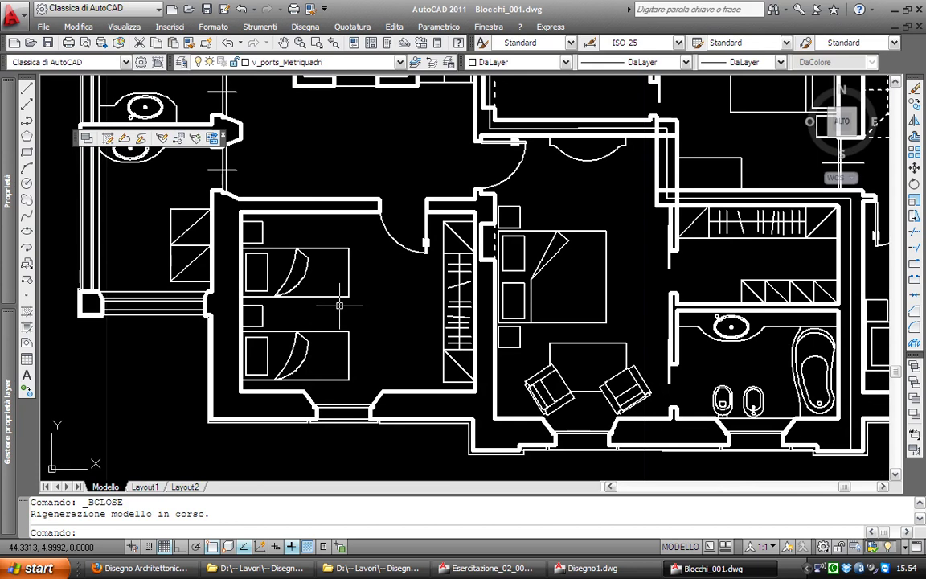
{"action": "scroll", "coordinate": [296, 274], "scroll_direction": "up", "scroll_amount": 2}
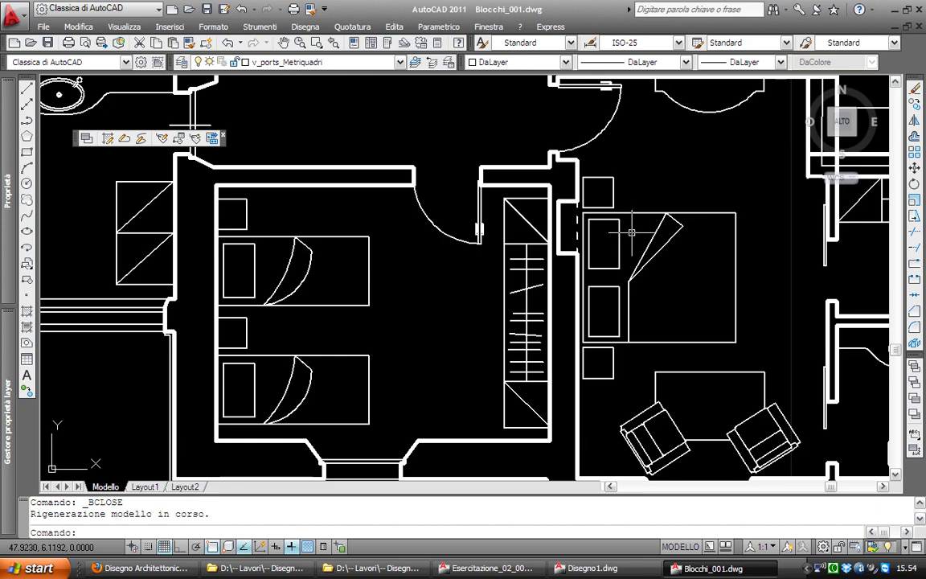
{"action": "scroll", "coordinate": [615, 242], "scroll_direction": "down", "scroll_amount": 4}
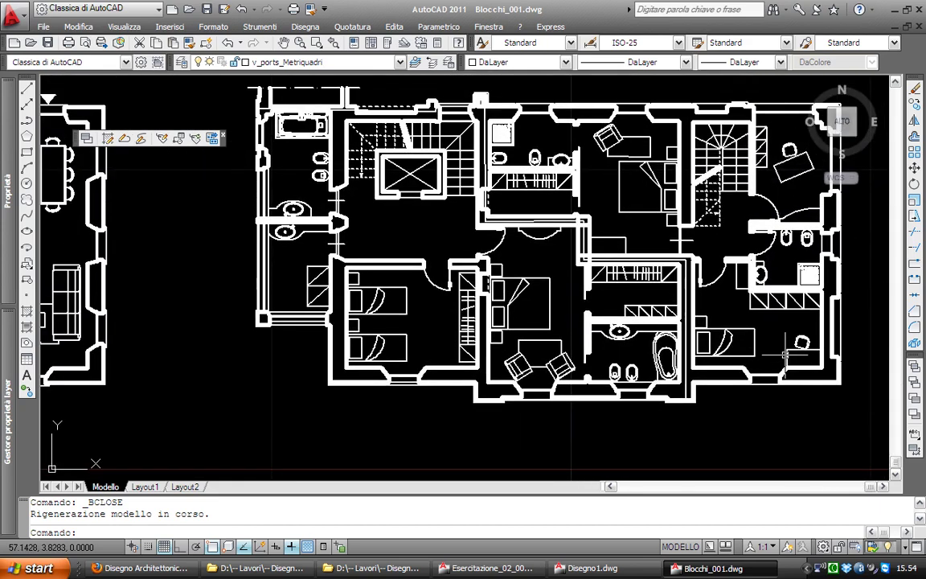
{"action": "scroll", "coordinate": [708, 326], "scroll_direction": "up", "scroll_amount": 5}
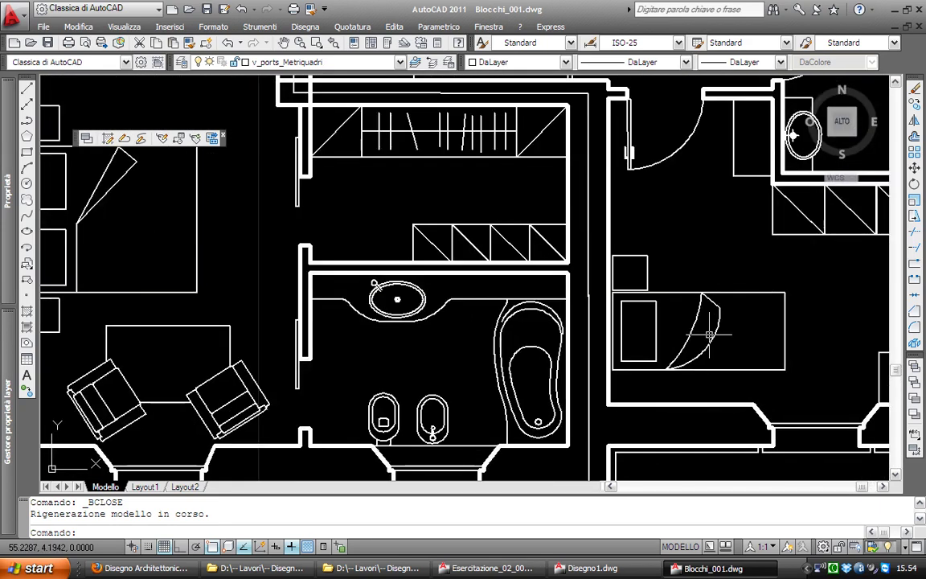
{"action": "scroll", "coordinate": [590, 325], "scroll_direction": "down", "scroll_amount": 3}
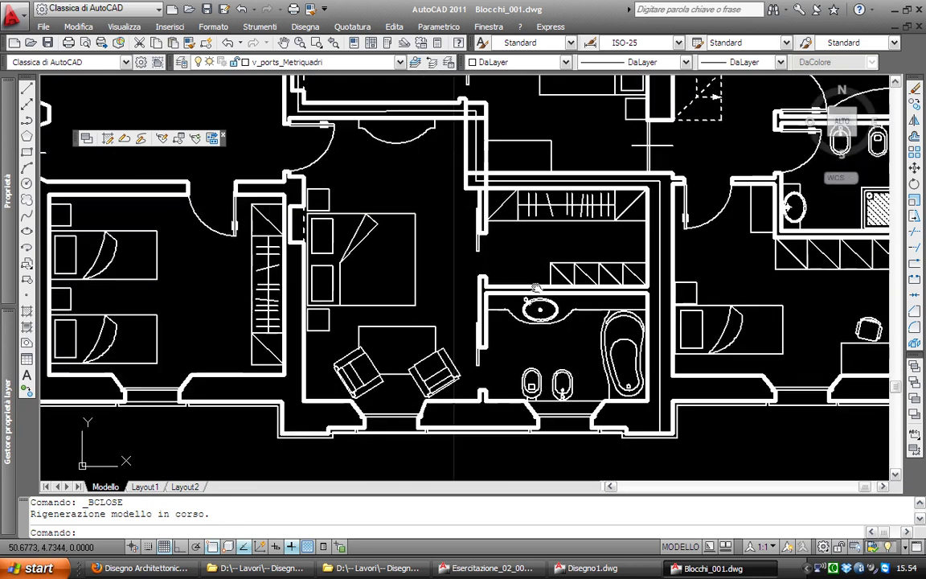
{"action": "scroll", "coordinate": [546, 283], "scroll_direction": "up", "scroll_amount": 2}
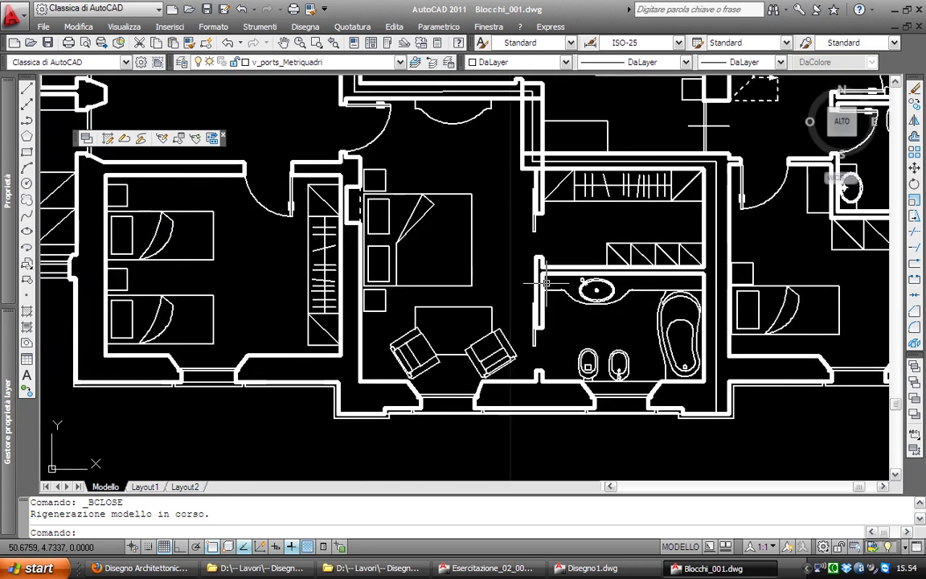
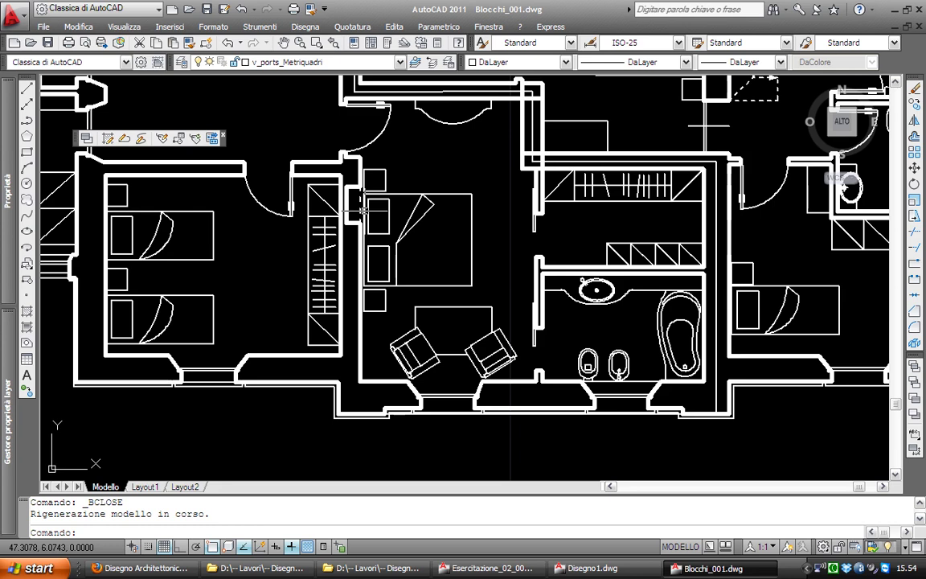
Zoom out and pan to see the whole building plan and more rooms
{"action": "scroll", "coordinate": [363, 210], "scroll_direction": "down", "scroll_amount": 1}
{"action": "scroll", "coordinate": [363, 210], "scroll_direction": "down", "scroll_amount": 2}
{"action": "middle_click_drag", "start_coordinate": [317, 308], "coordinate": [497, 233]}
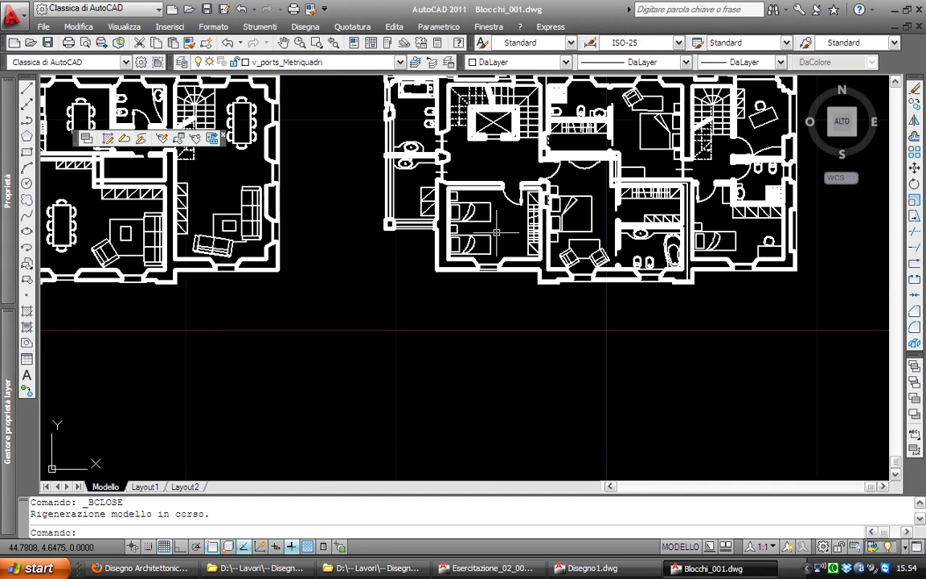
{"action": "scroll", "coordinate": [514, 205], "scroll_direction": "up", "scroll_amount": 2}
{"action": "scroll", "coordinate": [531, 189], "scroll_direction": "up", "scroll_amount": 1}
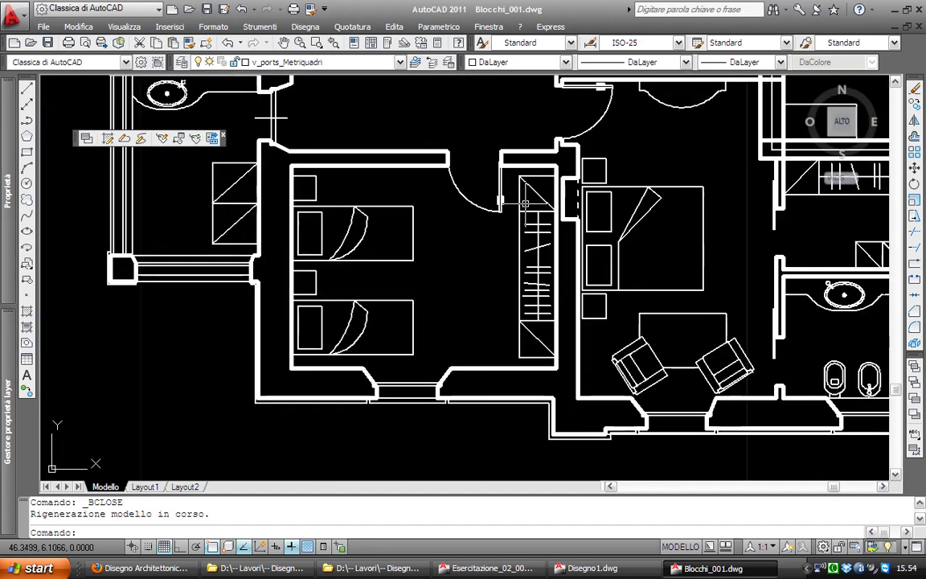
{"action": "scroll", "coordinate": [535, 185], "scroll_direction": "up", "scroll_amount": 1}
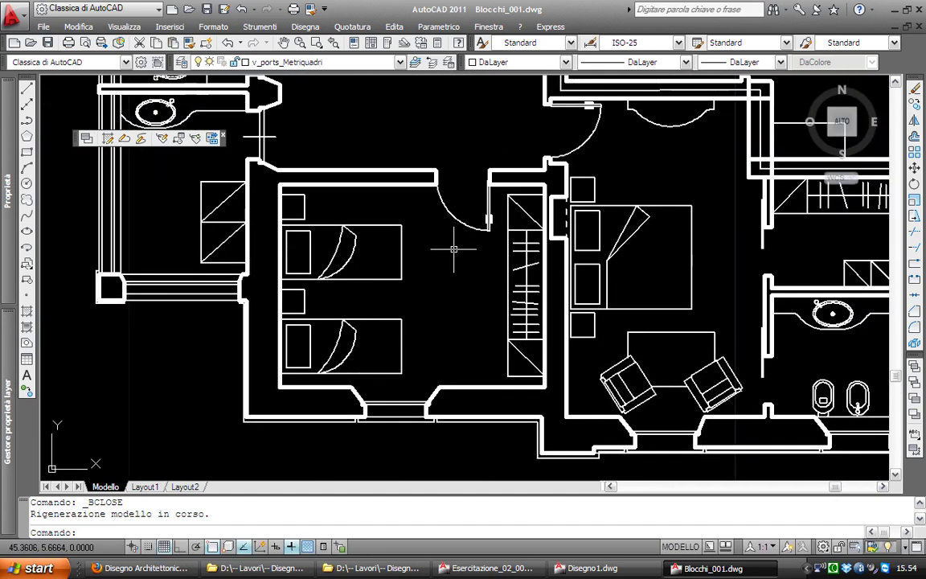
{"action": "scroll", "coordinate": [466, 256], "scroll_direction": "down", "scroll_amount": 1}
{"action": "scroll", "coordinate": [473, 261], "scroll_direction": "down", "scroll_amount": 2}
{"action": "middle_click_drag", "start_coordinate": [471, 265], "coordinate": [410, 303]}
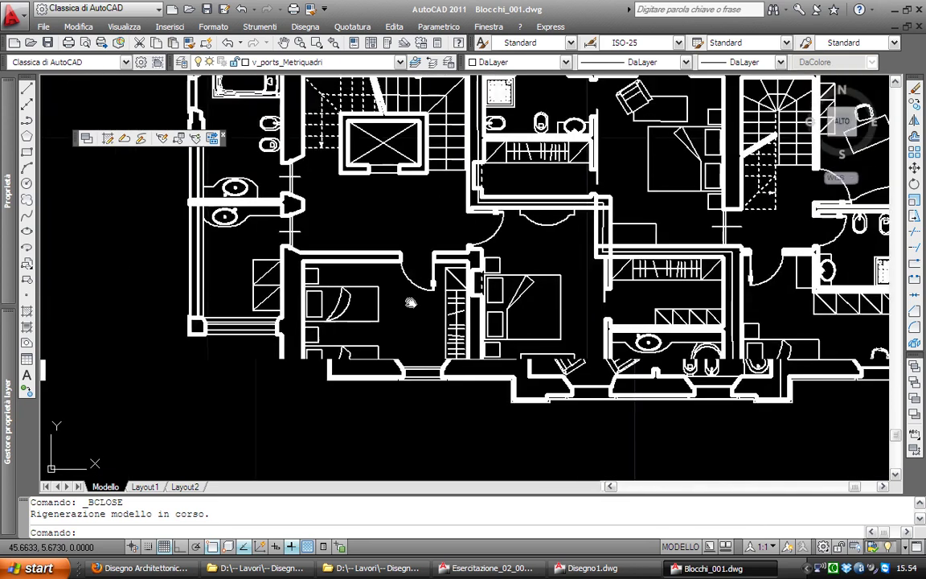
Zoom in on the central bedroom door until the latch at its jamb is visible
{"action": "scroll", "coordinate": [429, 282], "scroll_direction": "up", "scroll_amount": 1}
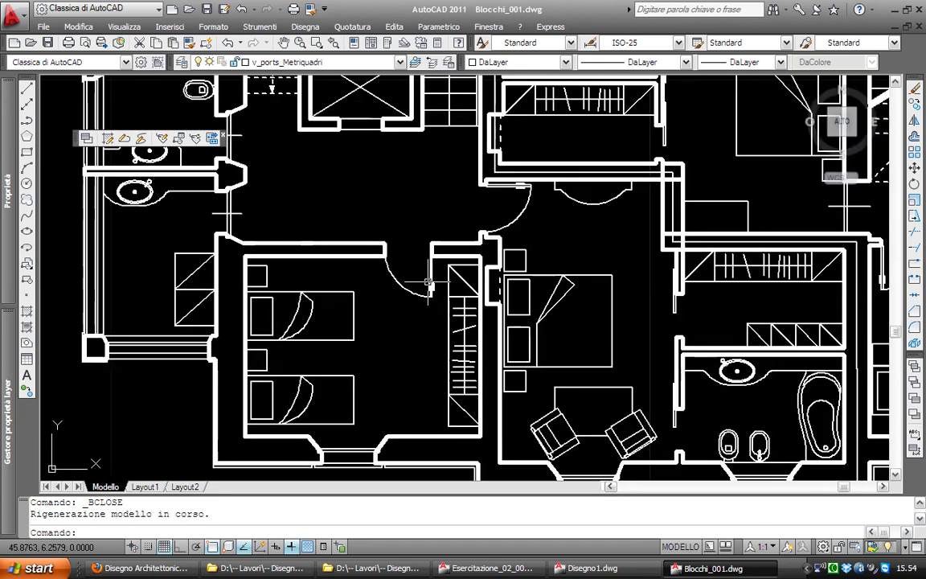
{"action": "scroll", "coordinate": [429, 281], "scroll_direction": "up", "scroll_amount": 4}
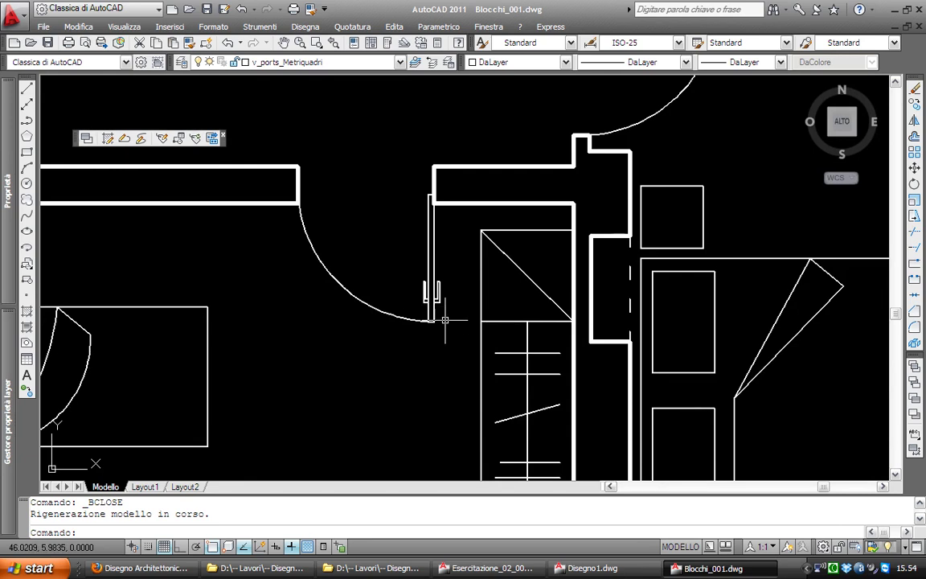
{"action": "scroll", "coordinate": [431, 307], "scroll_direction": "up", "scroll_amount": 2}
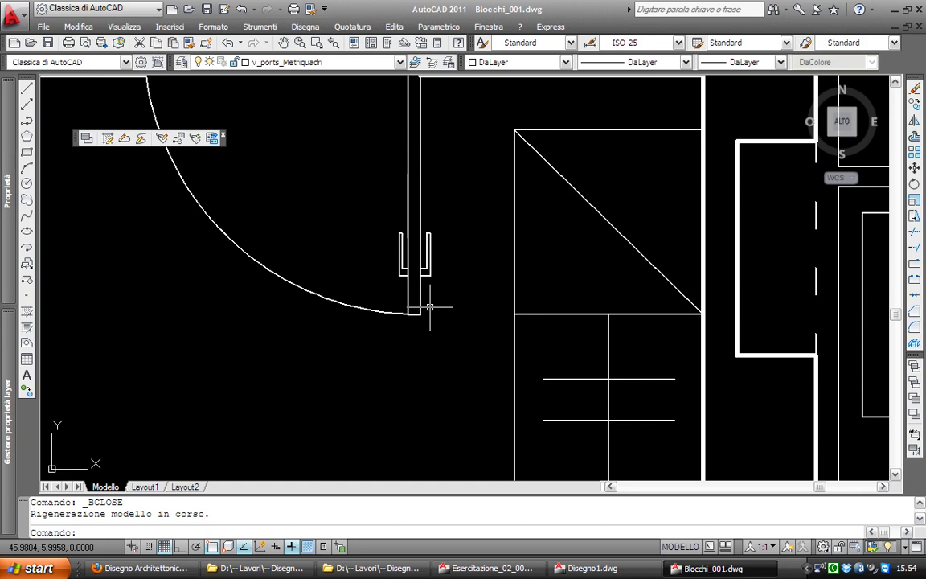
{"action": "scroll", "coordinate": [432, 290], "scroll_direction": "up", "scroll_amount": 5}
{"action": "scroll", "coordinate": [410, 241], "scroll_direction": "down", "scroll_amount": 3}
{"action": "scroll", "coordinate": [390, 206], "scroll_direction": "up", "scroll_amount": 4}
{"action": "scroll", "coordinate": [390, 206], "scroll_direction": "down", "scroll_amount": 4}
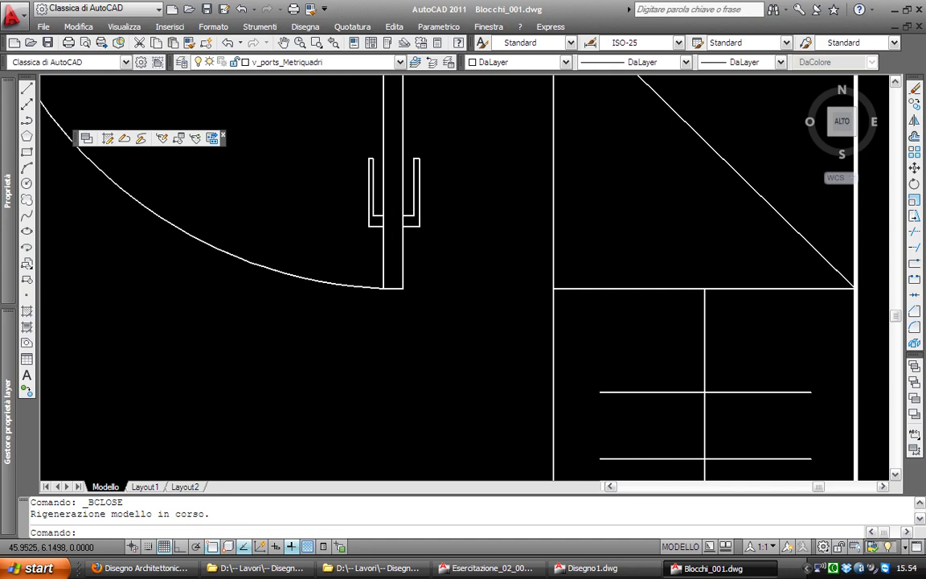
{"action": "scroll", "coordinate": [402, 201], "scroll_direction": "down", "scroll_amount": 4}
{"action": "scroll", "coordinate": [402, 199], "scroll_direction": "up", "scroll_amount": 3}
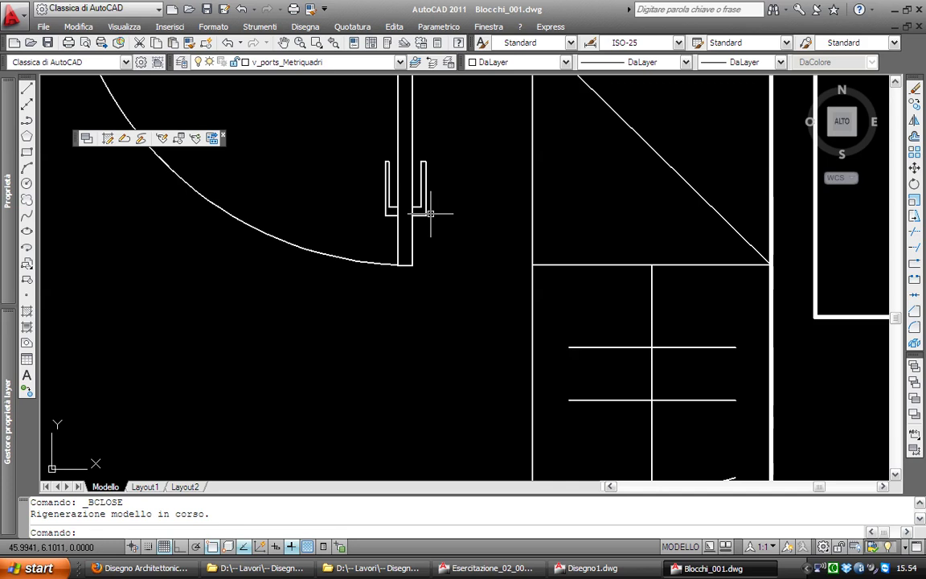
{"action": "scroll", "coordinate": [383, 196], "scroll_direction": "down", "scroll_amount": 3}
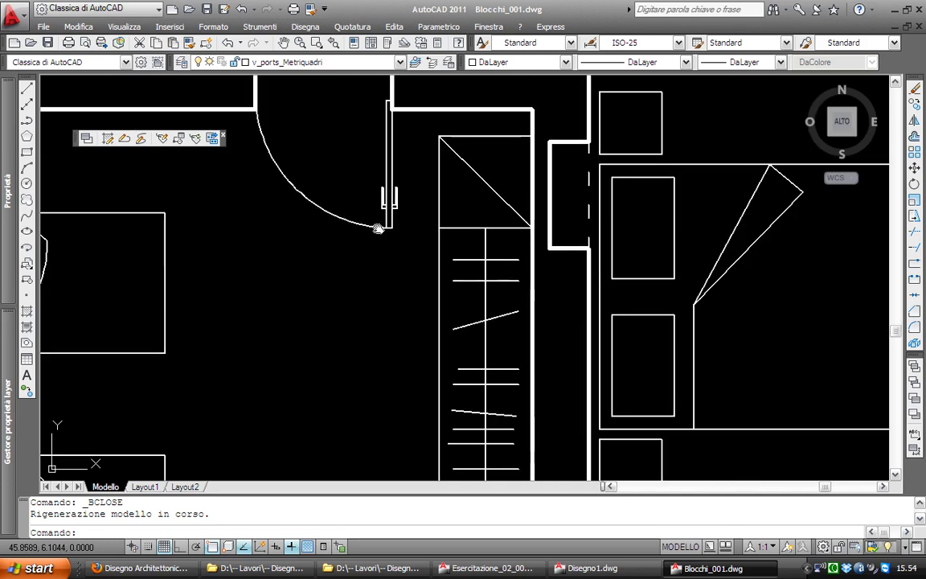
{"action": "middle_click_drag", "start_coordinate": [385, 197], "coordinate": [384, 229]}
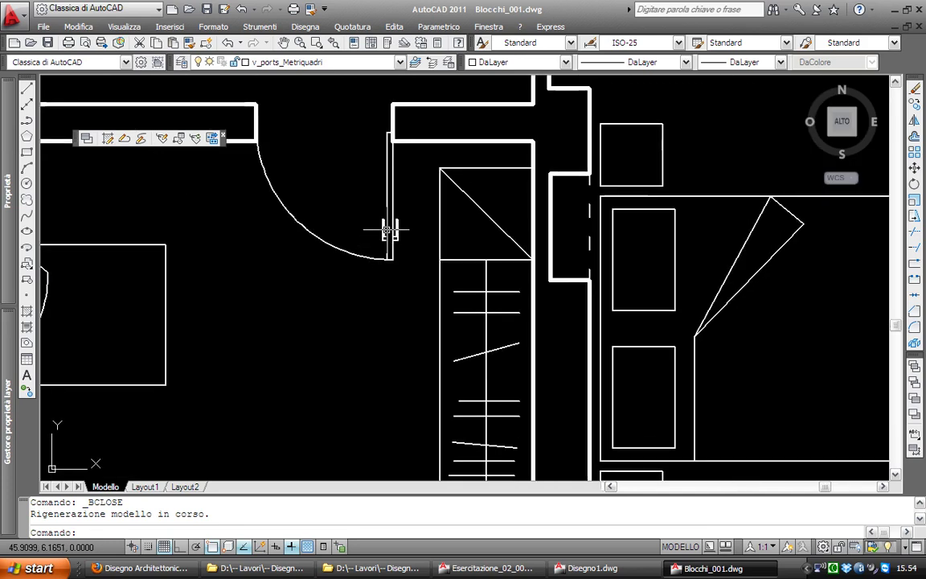
Open the ArredoPorta80 door block in the Block Editor and erase its latch lines
{"action": "double_click", "coordinate": [387, 230]}
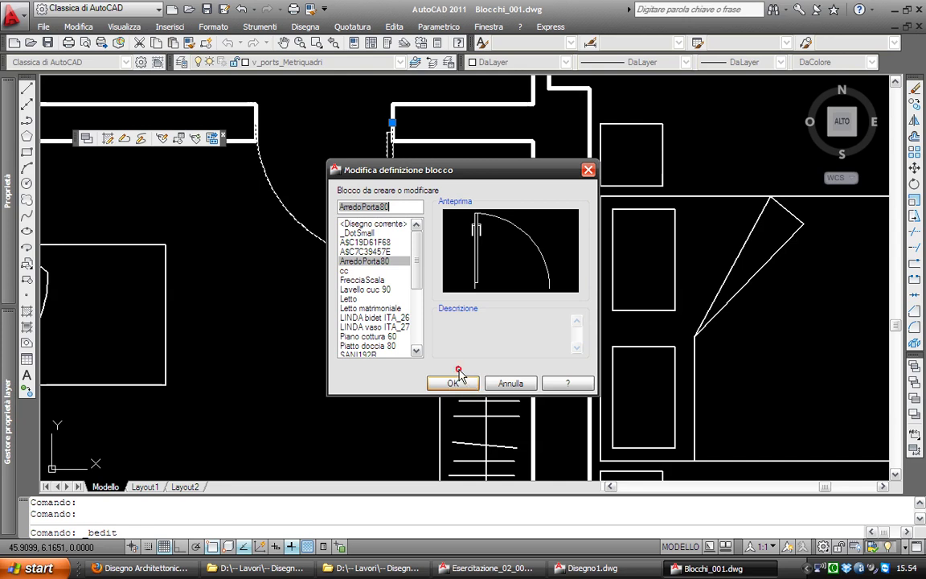
{"action": "left_click", "coordinate": [452, 383]}
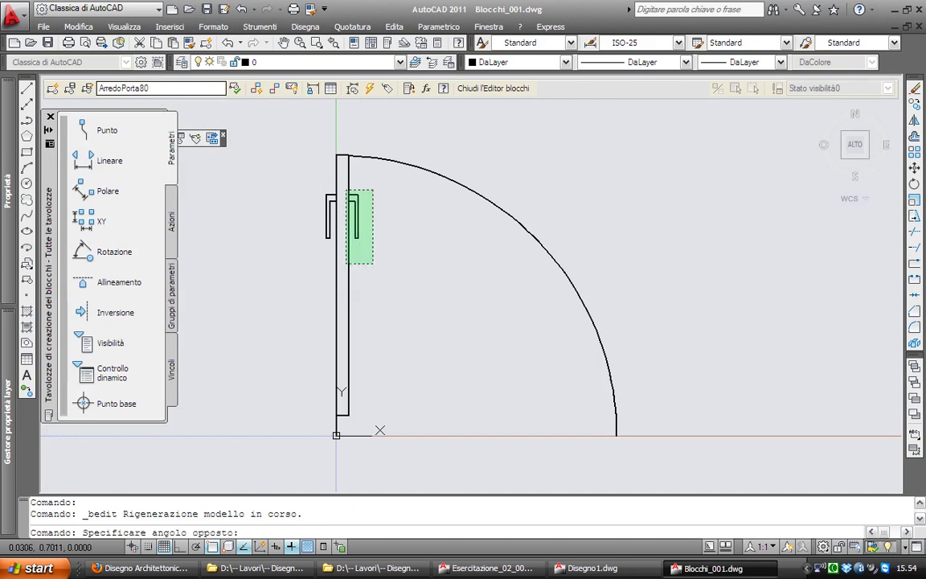
{"action": "left_click", "coordinate": [326, 181]}
{"action": "type", "text": "ca"}
{"action": "key", "text": "Return"}
{"action": "left_click", "coordinate": [330, 181]}
{"action": "left_click", "coordinate": [300, 259]}
{"action": "key", "text": "Delete"}
Close the Block Editor, saving the changes to ArredoPorta80, and recentre the central rooms
{"action": "left_click", "coordinate": [488, 98]}
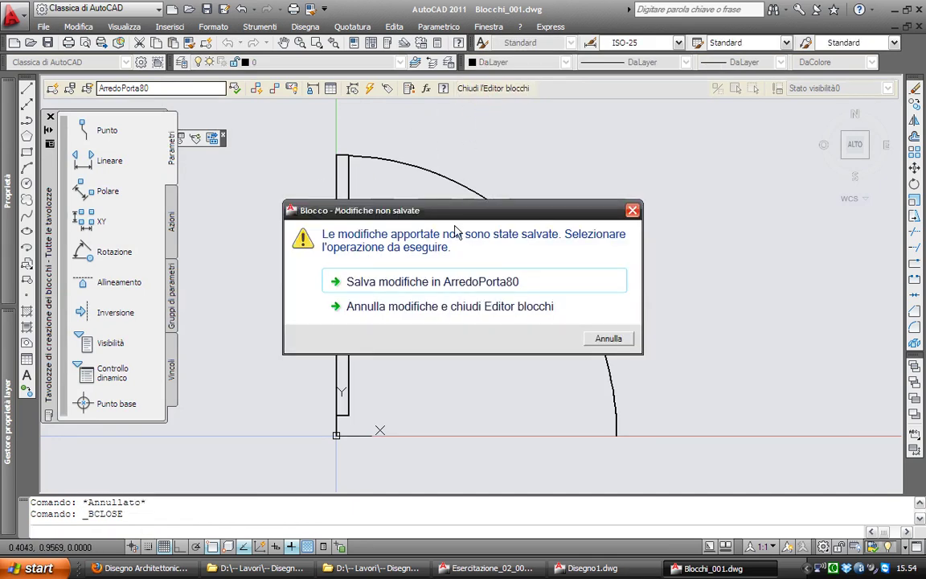
{"action": "left_click", "coordinate": [438, 334]}
{"action": "scroll", "coordinate": [649, 239], "scroll_direction": "down", "scroll_amount": 5}
{"action": "middle_click_drag", "start_coordinate": [563, 241], "coordinate": [724, 241]}
{"action": "scroll", "coordinate": [648, 238], "scroll_direction": "up", "scroll_amount": 5}
{"action": "middle_click_drag", "start_coordinate": [649, 239], "coordinate": [817, 267]}
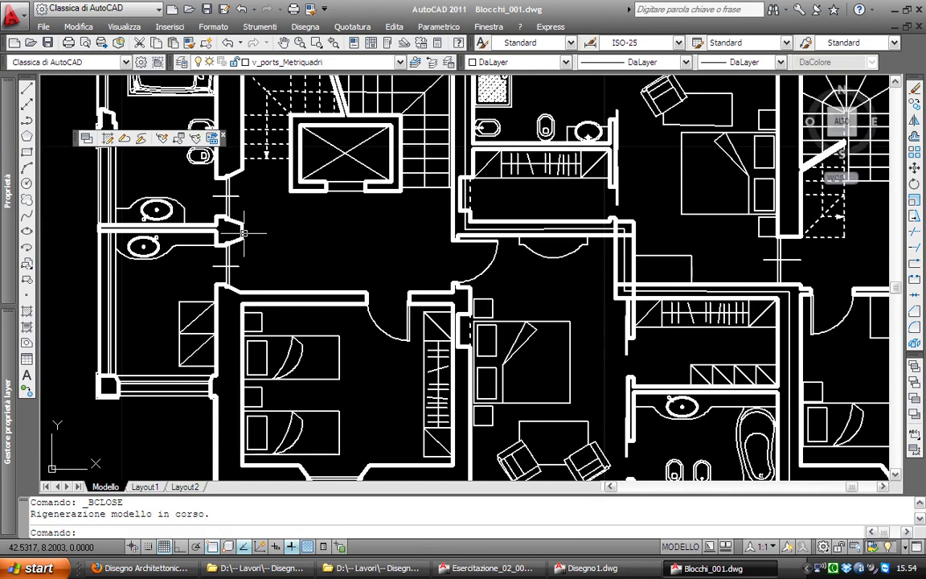
Zoom out with the wheel until the neighbouring building plans show
{"action": "scroll", "coordinate": [244, 233], "scroll_direction": "down", "scroll_amount": 3}
{"action": "scroll", "coordinate": [229, 221], "scroll_direction": "down", "scroll_amount": 3}
{"action": "scroll", "coordinate": [541, 183], "scroll_direction": "up", "scroll_amount": 2}
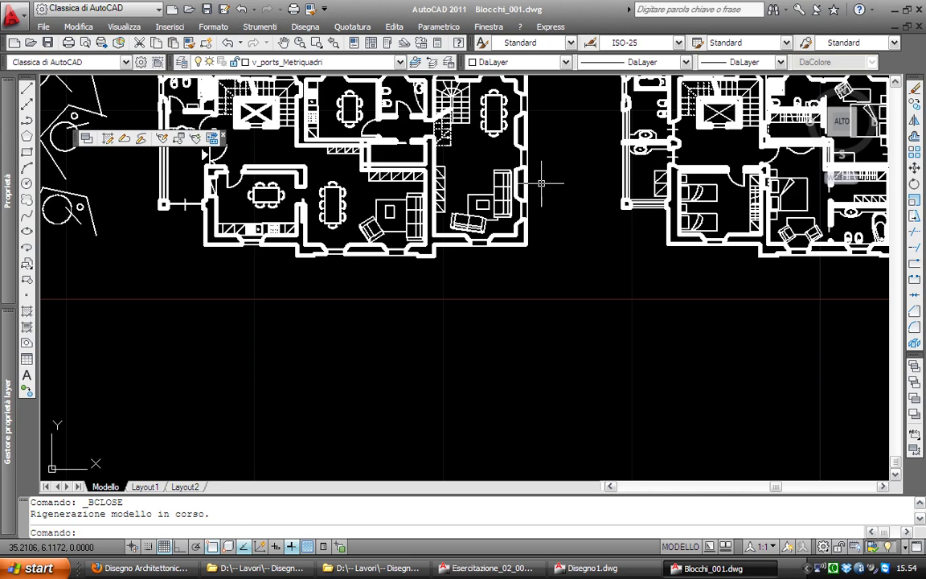
Pan to the dining tables and double bed, zoom in, and select the large dining table block
{"action": "middle_click_drag", "start_coordinate": [482, 169], "coordinate": [756, 173]}
{"action": "scroll", "coordinate": [378, 289], "scroll_direction": "up", "scroll_amount": 1}
{"action": "scroll", "coordinate": [378, 290], "scroll_direction": "up", "scroll_amount": 3}
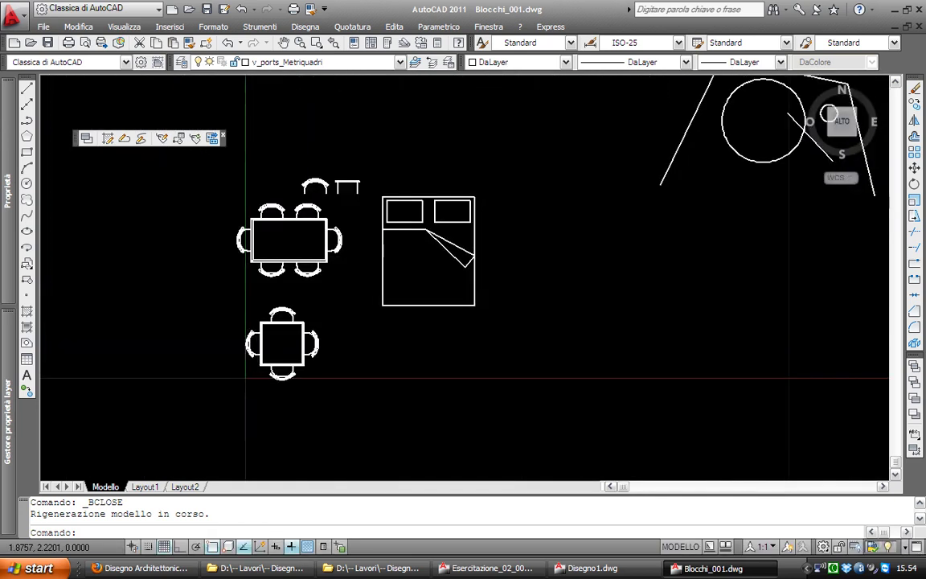
{"action": "scroll", "coordinate": [402, 214], "scroll_direction": "up", "scroll_amount": 1}
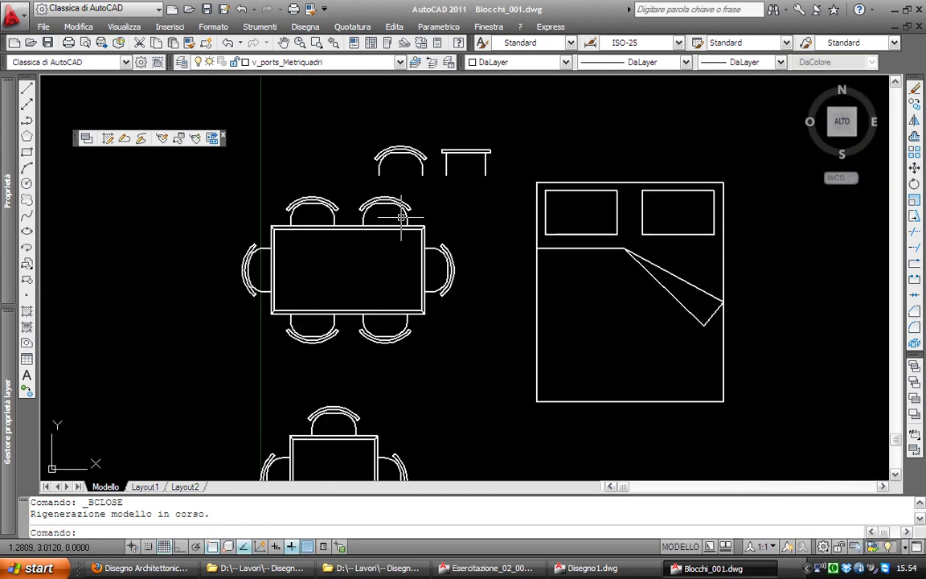
{"action": "scroll", "coordinate": [398, 217], "scroll_direction": "down", "scroll_amount": 1}
{"action": "scroll", "coordinate": [409, 223], "scroll_direction": "down", "scroll_amount": 2}
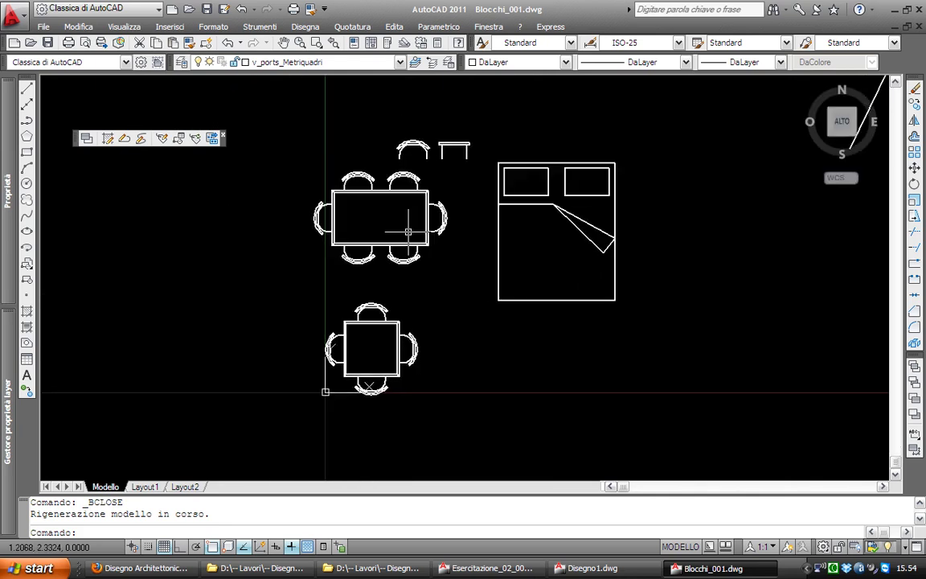
{"action": "scroll", "coordinate": [355, 247], "scroll_direction": "up", "scroll_amount": 2}
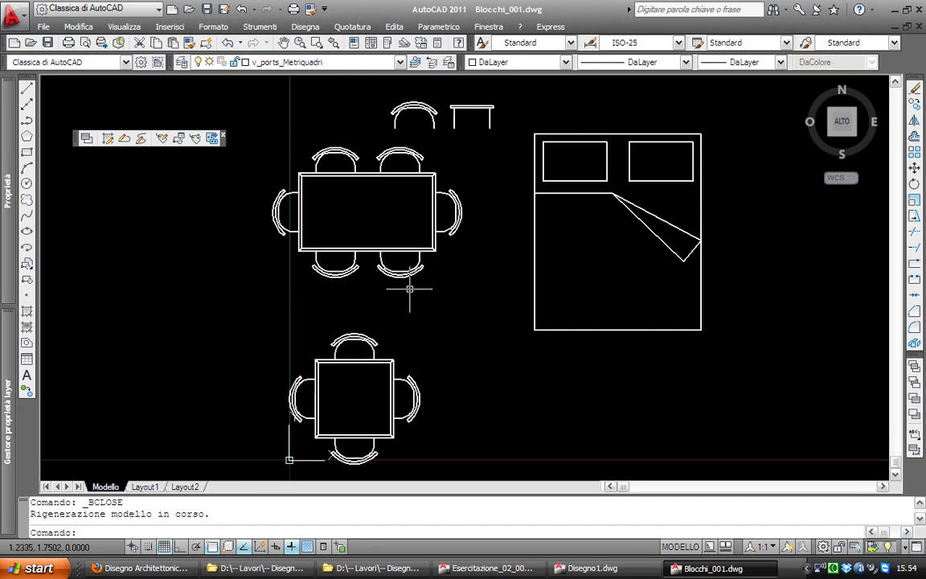
{"action": "left_click", "coordinate": [385, 270]}
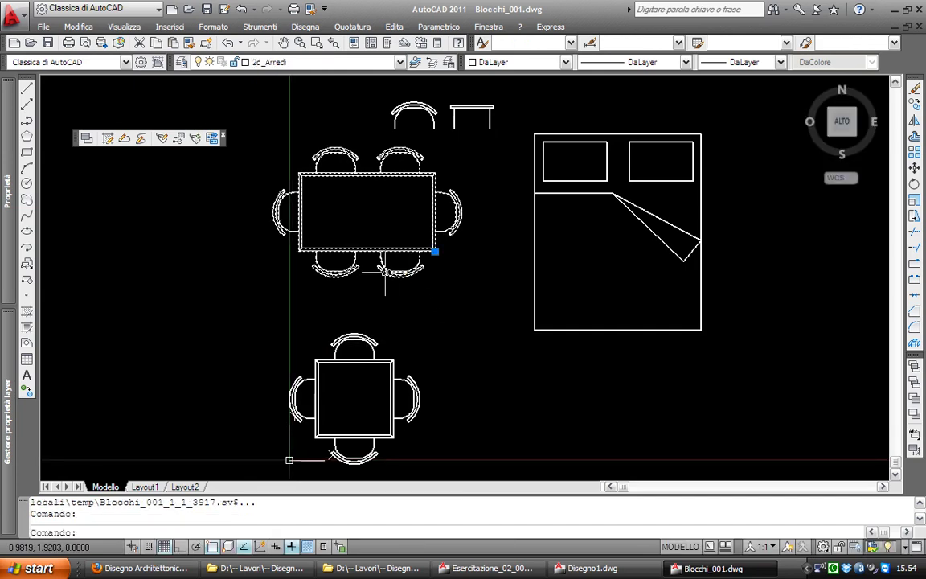
{"action": "scroll", "coordinate": [385, 270], "scroll_direction": "down", "scroll_amount": 1}
{"action": "scroll", "coordinate": [385, 270], "scroll_direction": "down", "scroll_amount": 2}
{"action": "scroll", "coordinate": [385, 271], "scroll_direction": "up", "scroll_amount": 2}
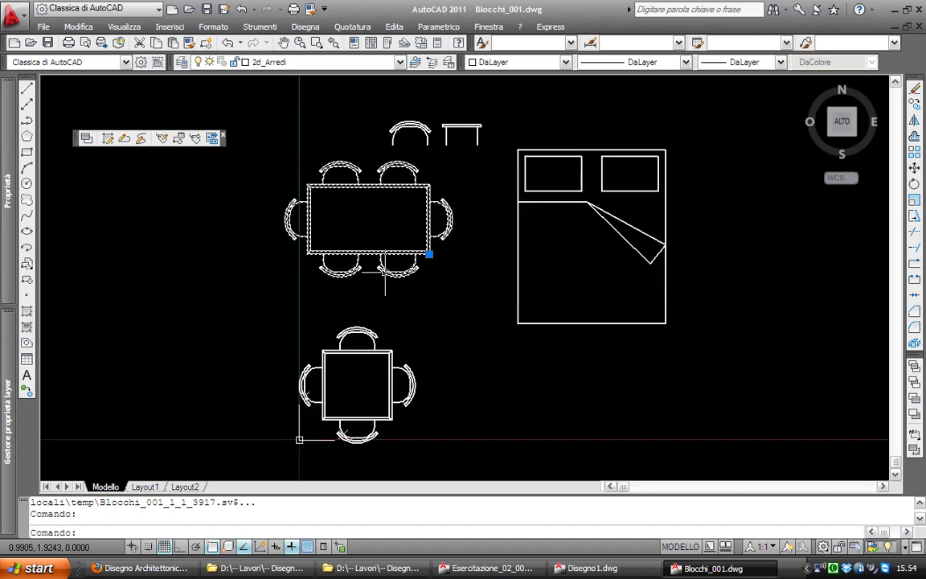
{"action": "scroll", "coordinate": [402, 272], "scroll_direction": "up", "scroll_amount": 2}
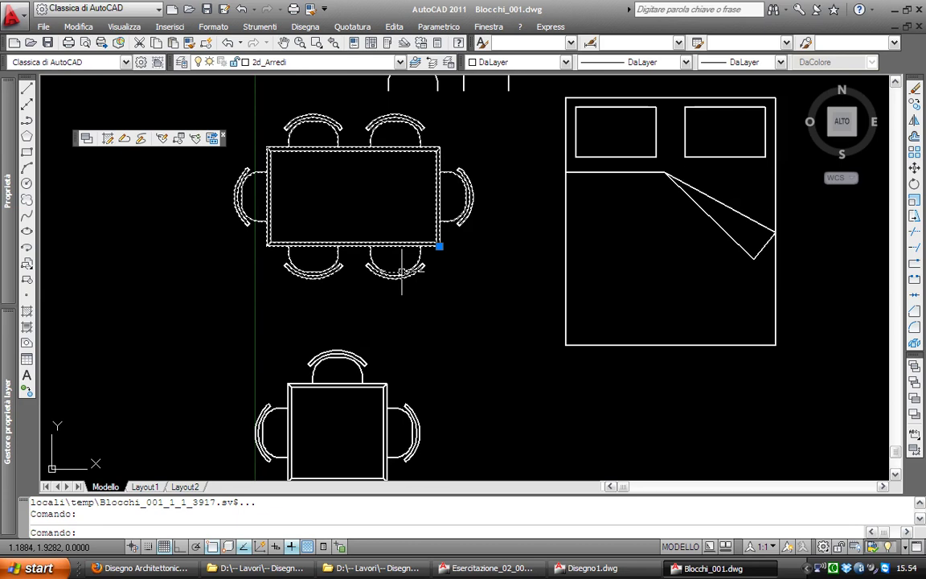
{"action": "scroll", "coordinate": [402, 271], "scroll_direction": "down", "scroll_amount": 2}
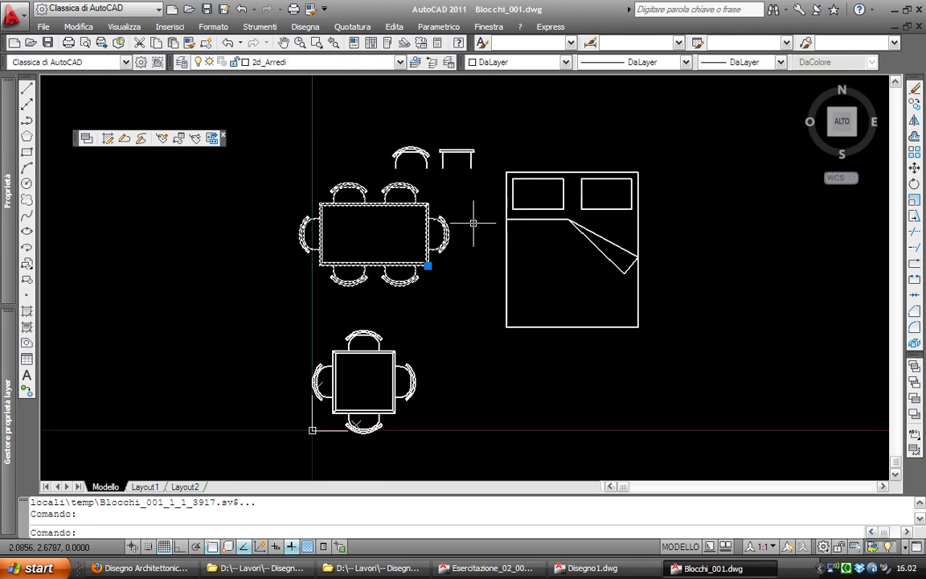
{"action": "middle_click_drag", "start_coordinate": [475, 217], "coordinate": [435, 243]}
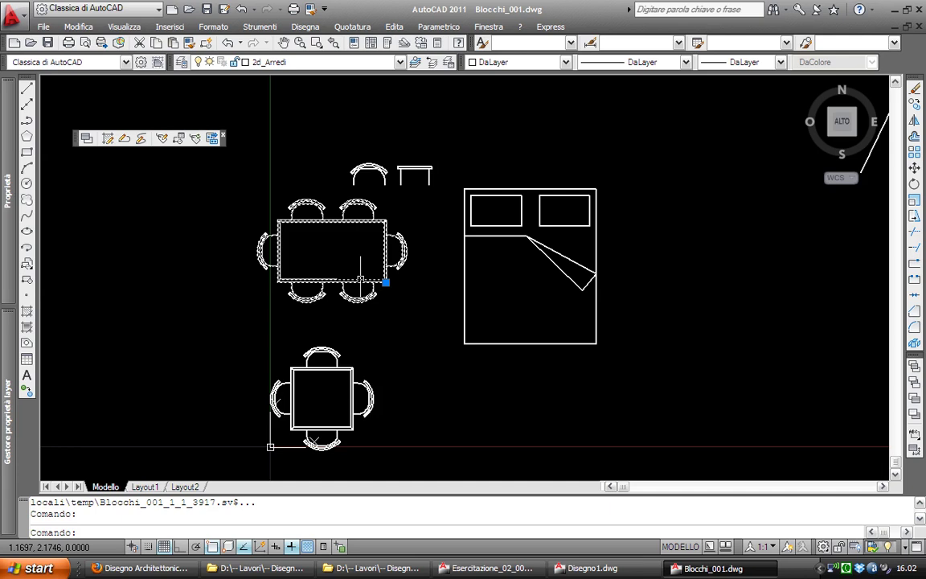
Open the Tavolo sala 80-140-2 table block in the Block Editor and inspect its chairs
{"action": "double_click", "coordinate": [360, 279]}
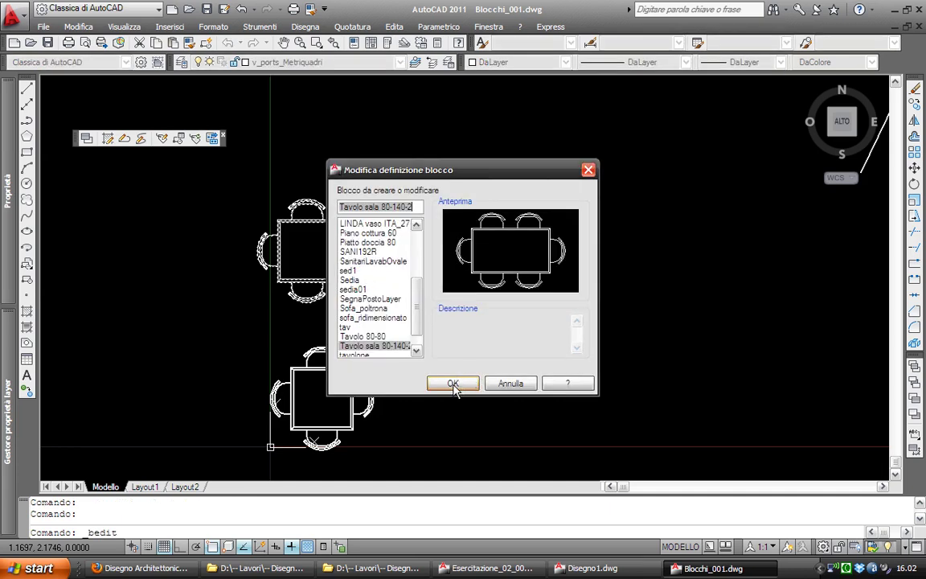
{"action": "left_click", "coordinate": [452, 384]}
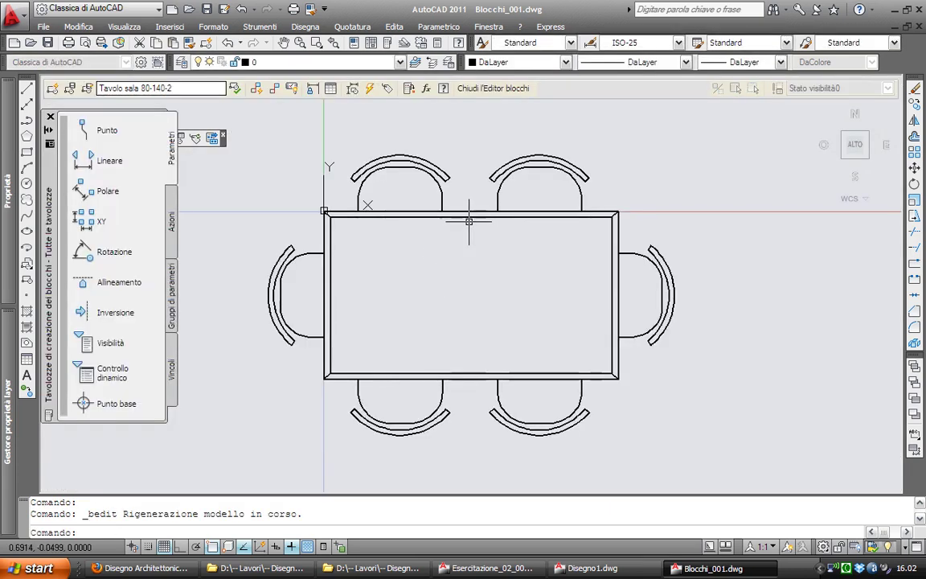
{"action": "left_click", "coordinate": [470, 218]}
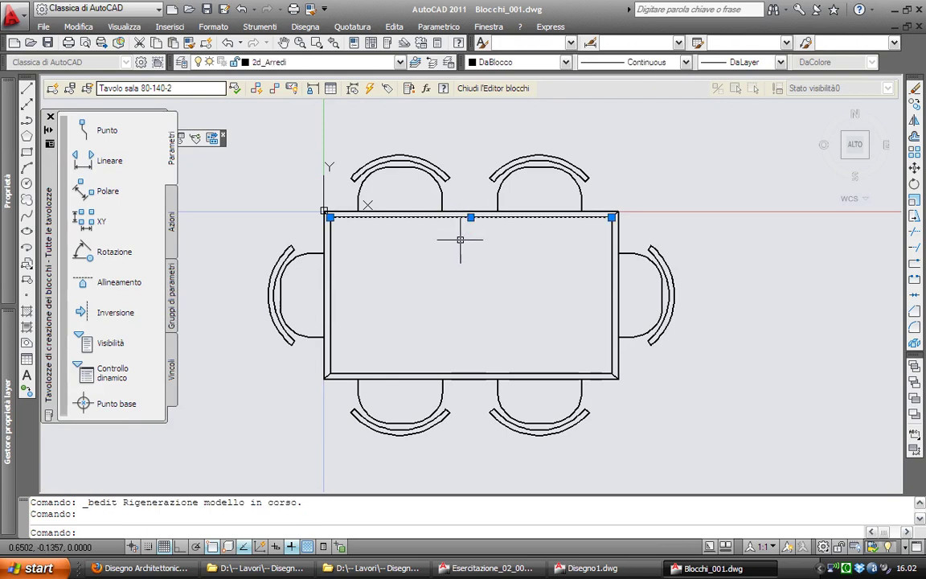
{"action": "scroll", "coordinate": [460, 239], "scroll_direction": "up", "scroll_amount": 2}
{"action": "left_click", "coordinate": [471, 207]}
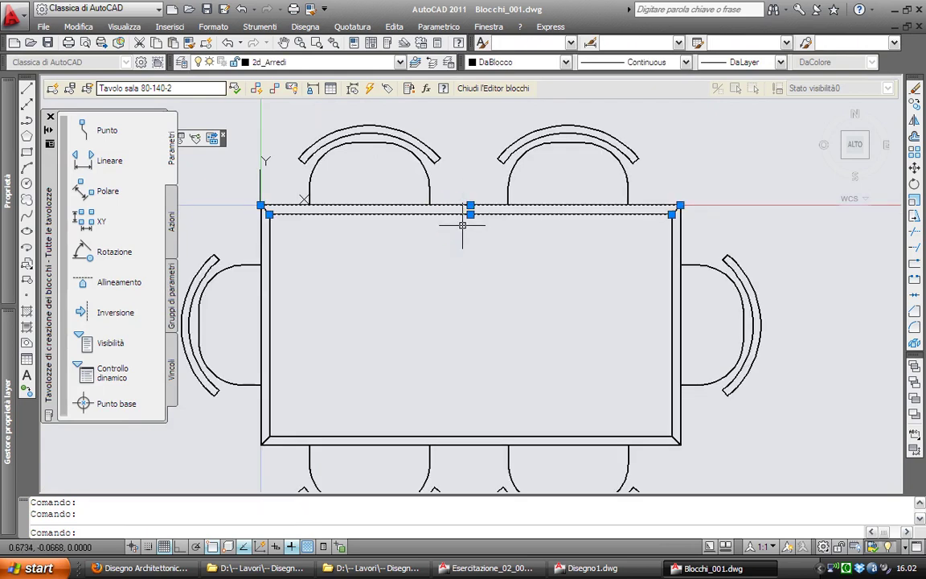
{"action": "key", "text": "Escape"}
{"action": "key", "text": "Escape"}
{"action": "left_click", "coordinate": [529, 149]}
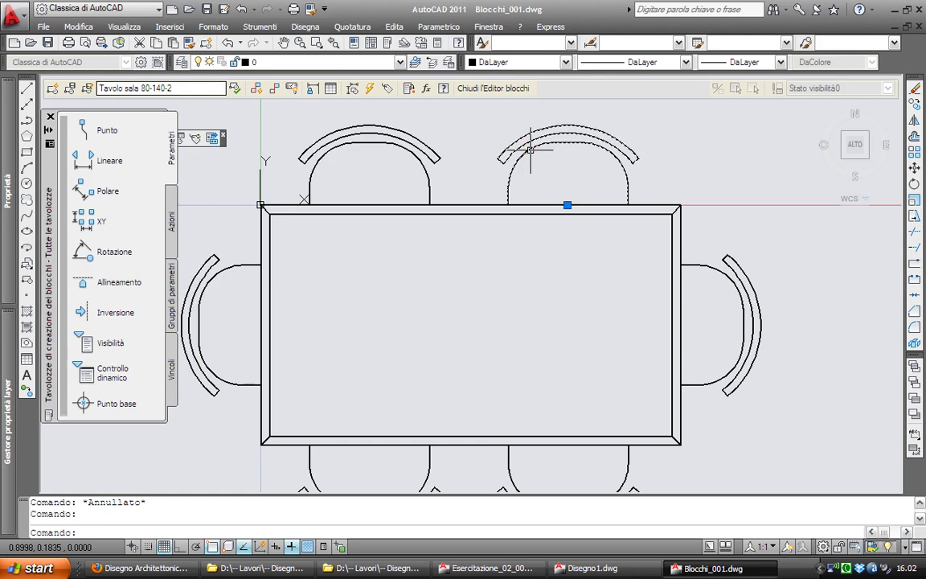
{"action": "middle_click_drag", "start_coordinate": [529, 149], "coordinate": [439, 179]}
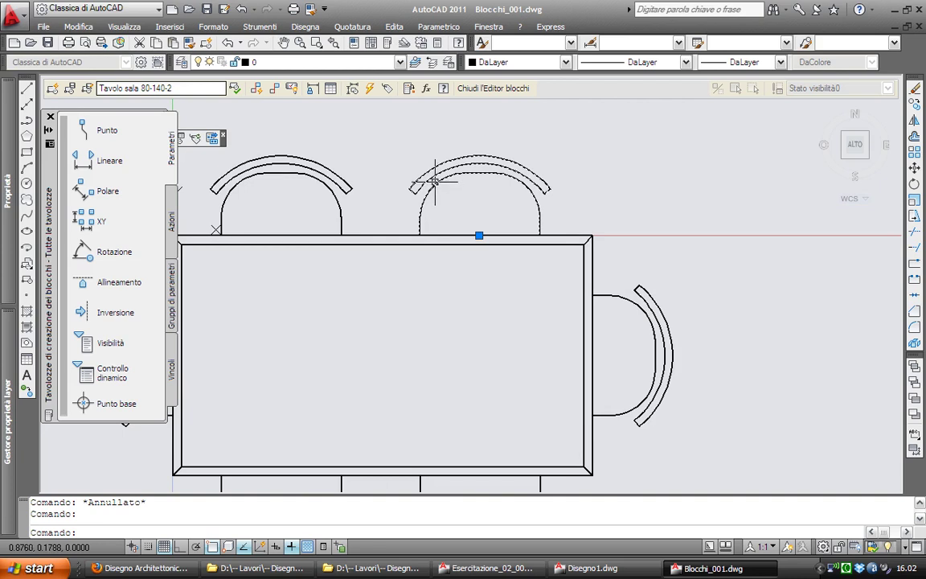
Open the Sedia chair block and draw a rectangle across its backrest
{"action": "double_click", "coordinate": [435, 184]}
{"action": "left_click", "coordinate": [438, 277]}
{"action": "left_click", "coordinate": [453, 384]}
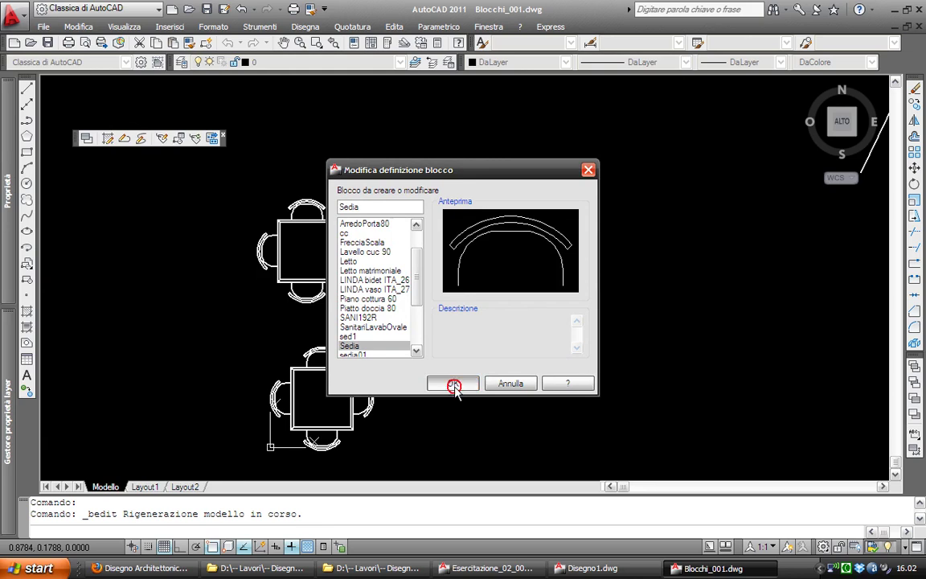
{"action": "scroll", "coordinate": [458, 283], "scroll_direction": "up", "scroll_amount": 2}
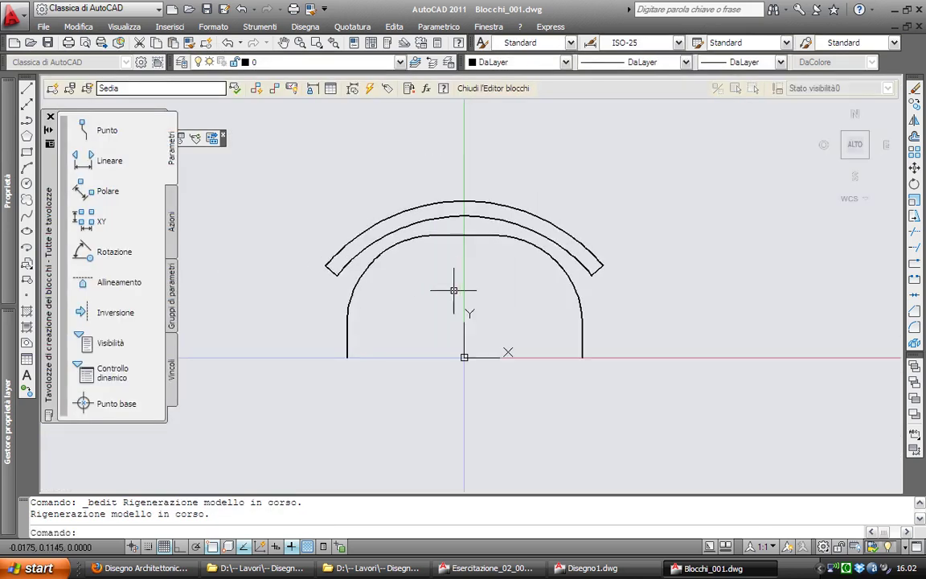
{"action": "type", "text": "rec"}
{"action": "key", "text": "Return"}
{"action": "left_click", "coordinate": [349, 207]}
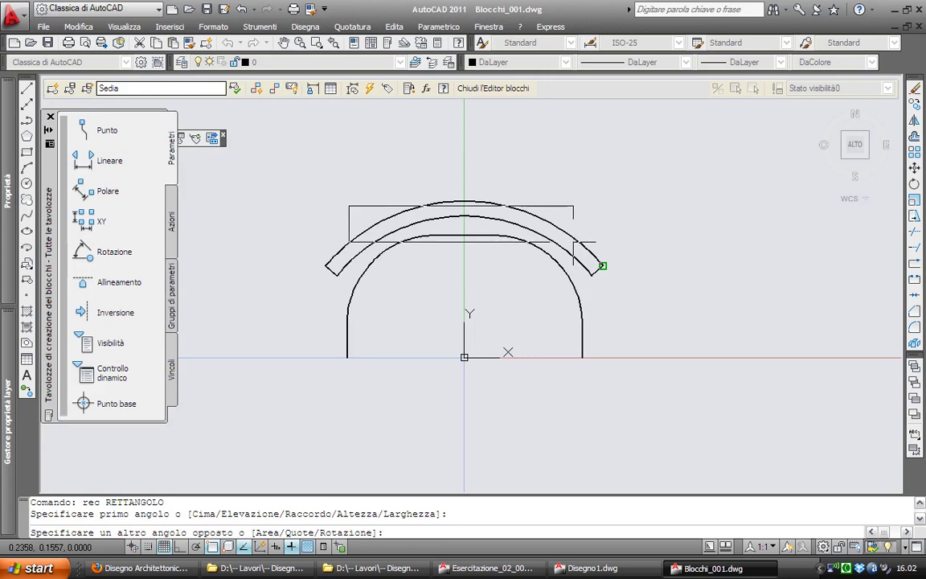
{"action": "key", "text": "F3"}
{"action": "left_click", "coordinate": [574, 241]}
Regenerate the display, close the Block Editor and save the changes to Sedia
{"action": "type", "text": "re"}
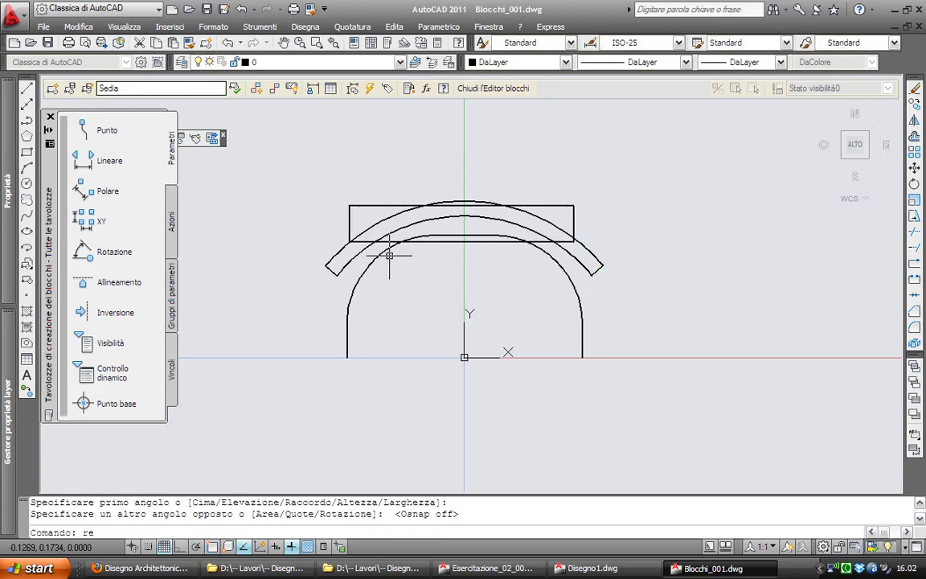
{"action": "key", "text": "Return"}
{"action": "left_click", "coordinate": [382, 233]}
{"action": "key", "text": "Escape"}
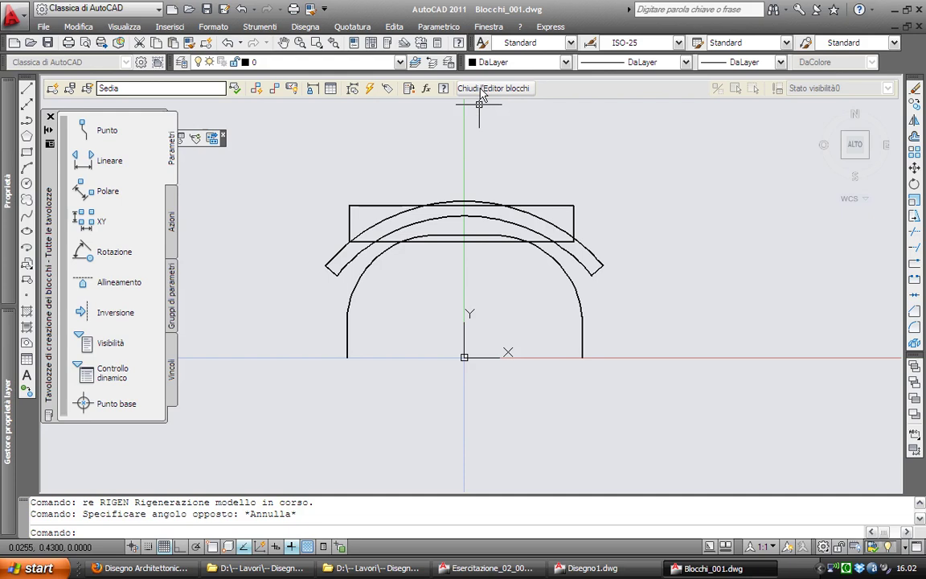
{"action": "left_click", "coordinate": [479, 89]}
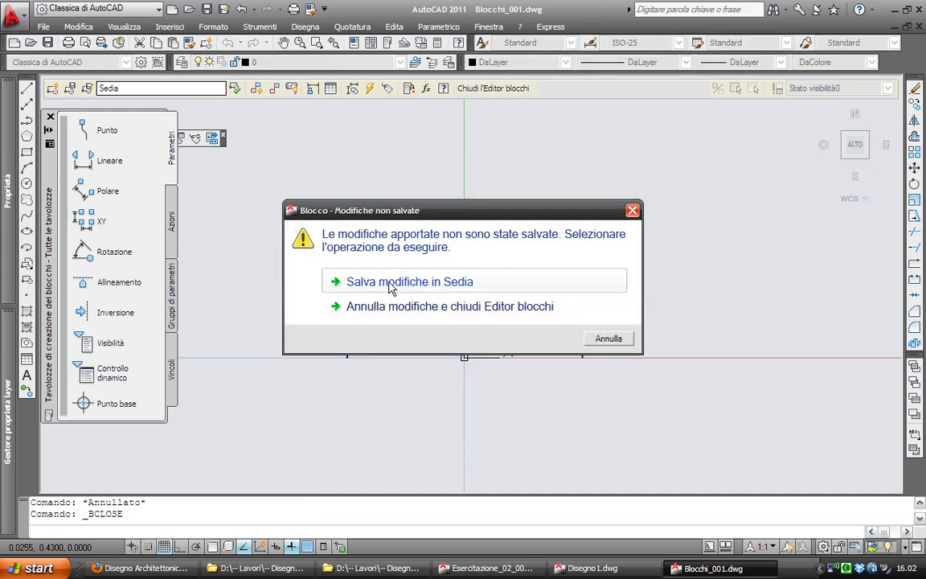
{"action": "left_click", "coordinate": [390, 283]}
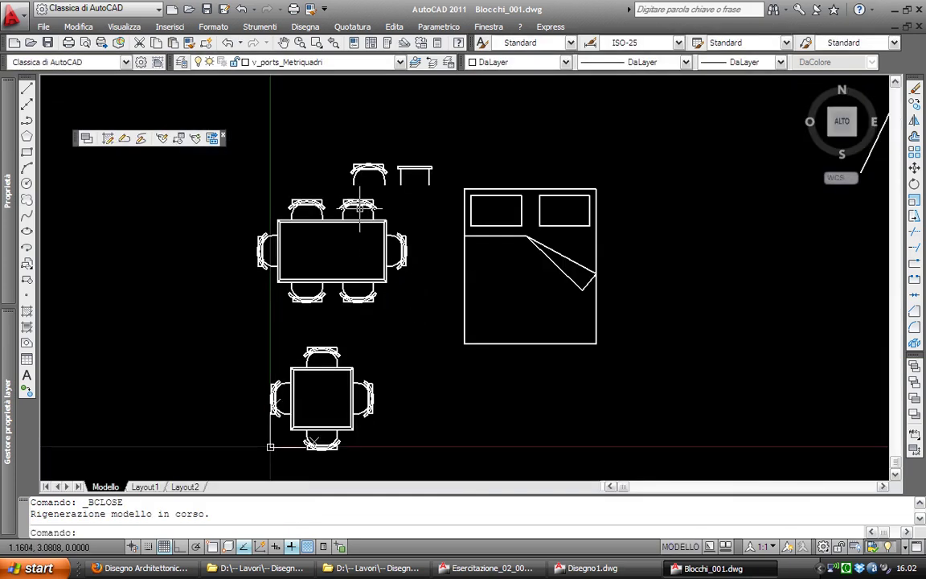
{"action": "scroll", "coordinate": [349, 189], "scroll_direction": "up", "scroll_amount": 3}
{"action": "scroll", "coordinate": [349, 190], "scroll_direction": "down", "scroll_amount": 3}
{"action": "scroll", "coordinate": [386, 403], "scroll_direction": "up", "scroll_amount": 1}
{"action": "scroll", "coordinate": [313, 338], "scroll_direction": "up", "scroll_amount": 2}
{"action": "scroll", "coordinate": [313, 324], "scroll_direction": "up", "scroll_amount": 1}
{"action": "scroll", "coordinate": [313, 322], "scroll_direction": "down", "scroll_amount": 2}
{"action": "middle_click_drag", "start_coordinate": [322, 269], "coordinate": [325, 332]}
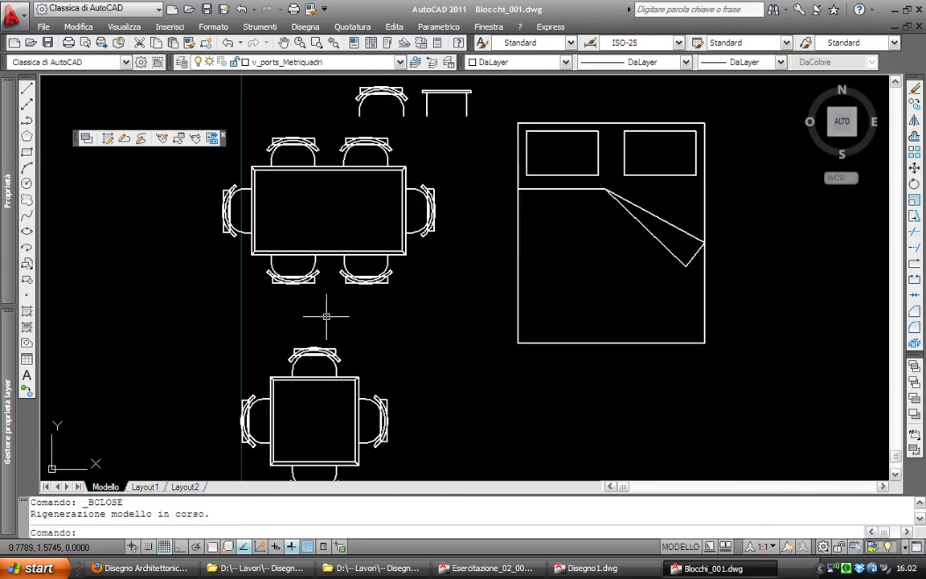
{"action": "scroll", "coordinate": [334, 297], "scroll_direction": "down", "scroll_amount": 4}
{"action": "middle_click_drag", "start_coordinate": [424, 280], "coordinate": [216, 312]}
{"action": "scroll", "coordinate": [215, 312], "scroll_direction": "down", "scroll_amount": 2}
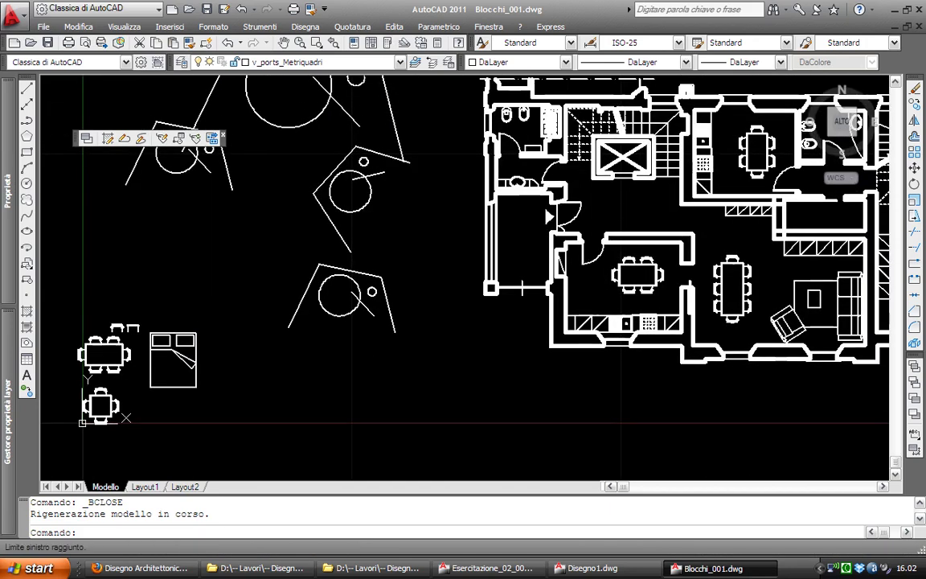
{"action": "type", "text": "re"}
{"action": "key", "text": "Return"}
{"action": "middle_click_drag", "start_coordinate": [529, 320], "coordinate": [343, 322]}
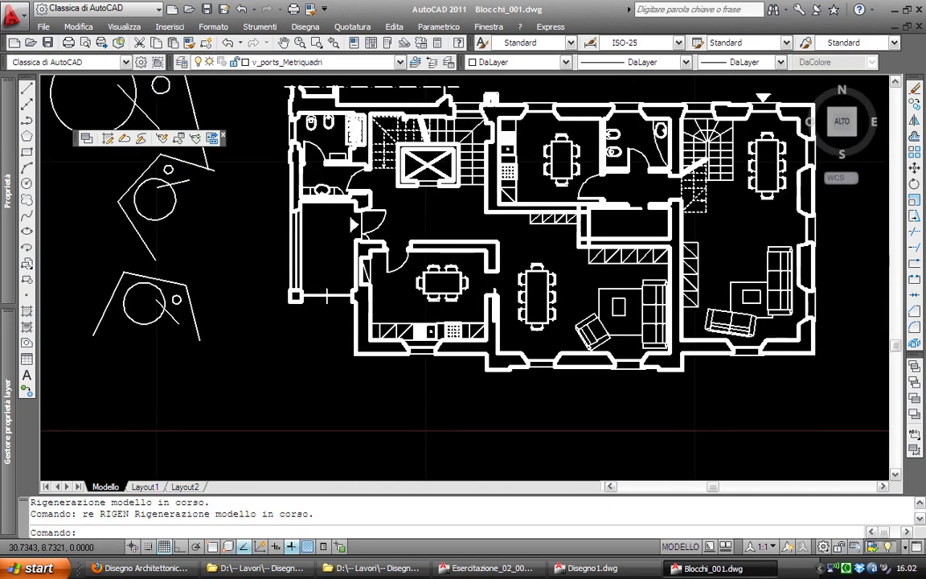
{"action": "scroll", "coordinate": [715, 195], "scroll_direction": "up", "scroll_amount": 2}
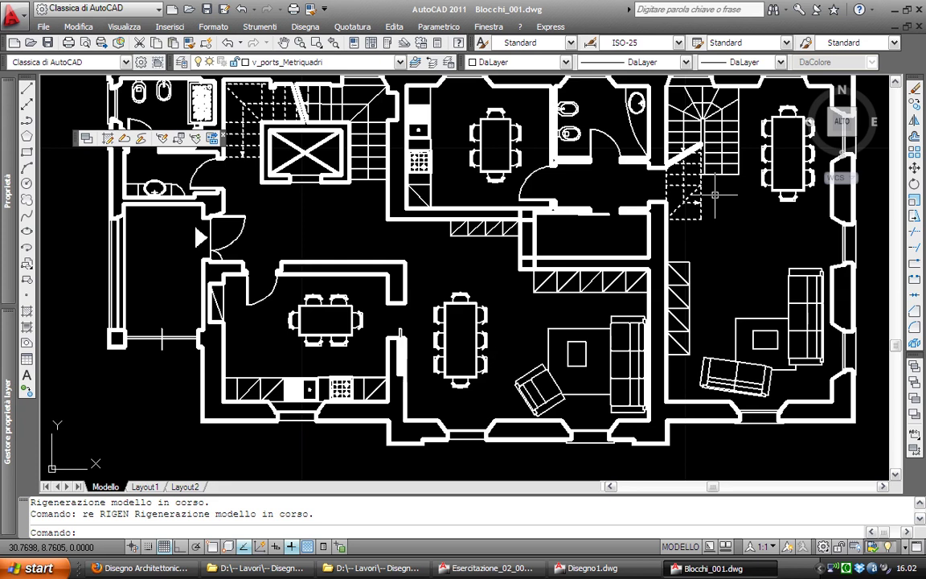
{"action": "middle_click_drag", "start_coordinate": [373, 341], "coordinate": [447, 253]}
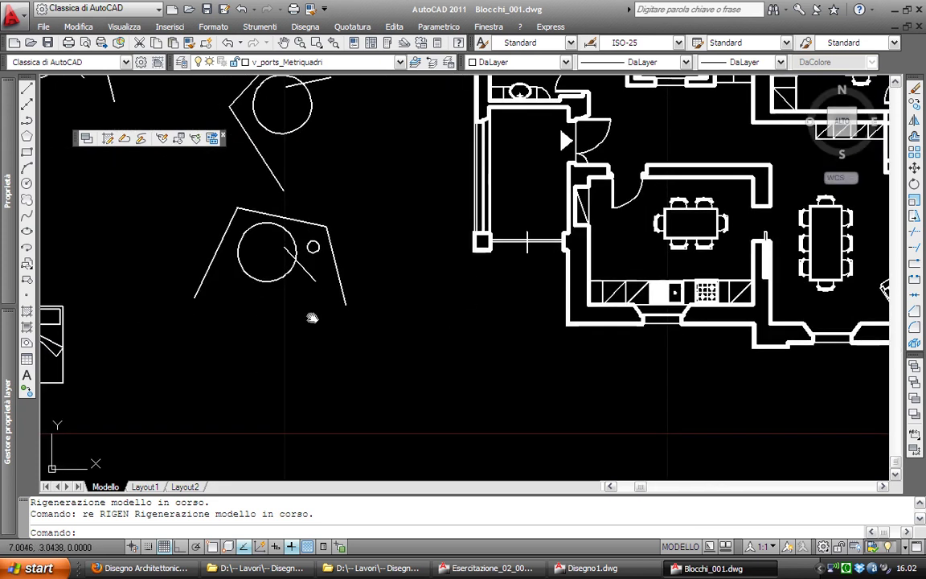
{"action": "scroll", "coordinate": [447, 253], "scroll_direction": "up", "scroll_amount": 2}
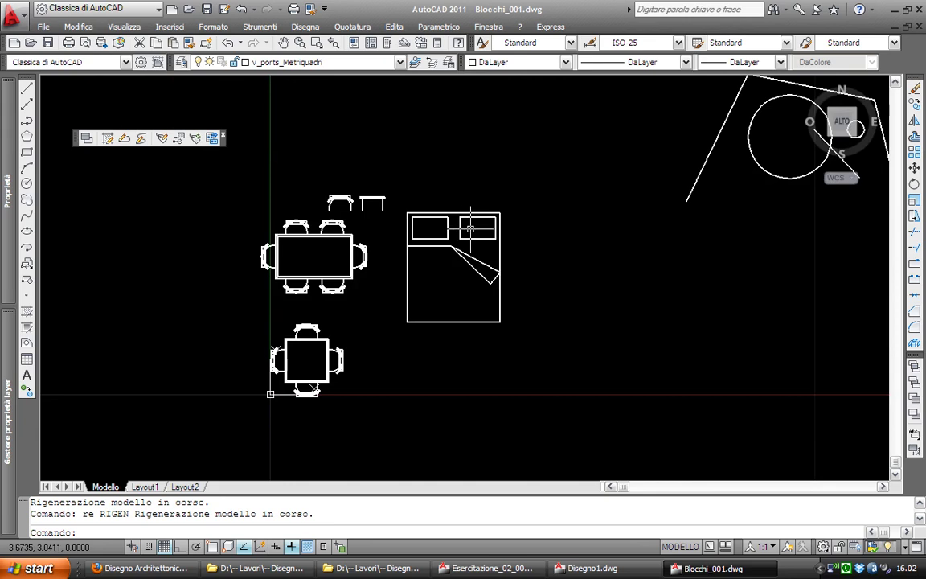
{"action": "scroll", "coordinate": [471, 229], "scroll_direction": "up", "scroll_amount": 1}
Select the double bed block and explode it into separate lines
{"action": "scroll", "coordinate": [482, 241], "scroll_direction": "up", "scroll_amount": 2}
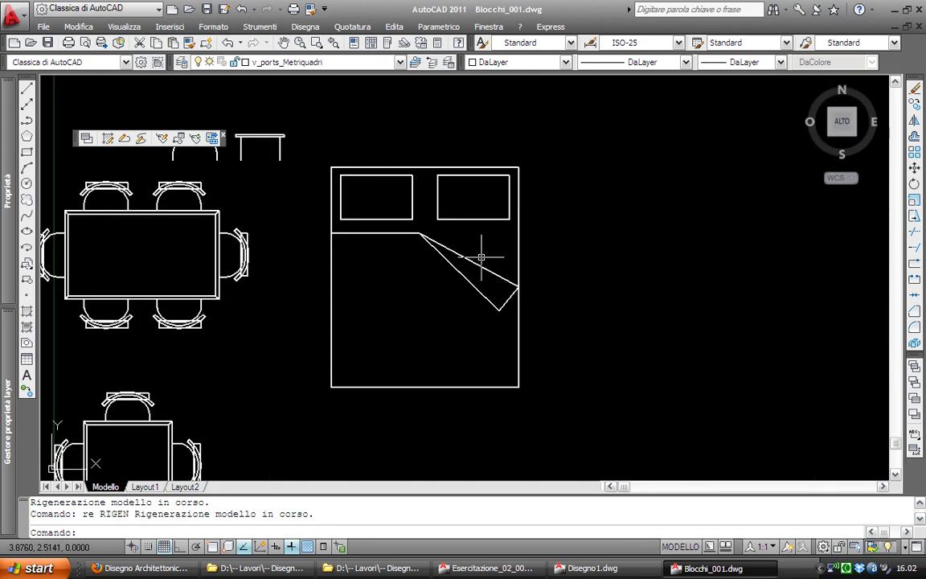
{"action": "left_click", "coordinate": [492, 240]}
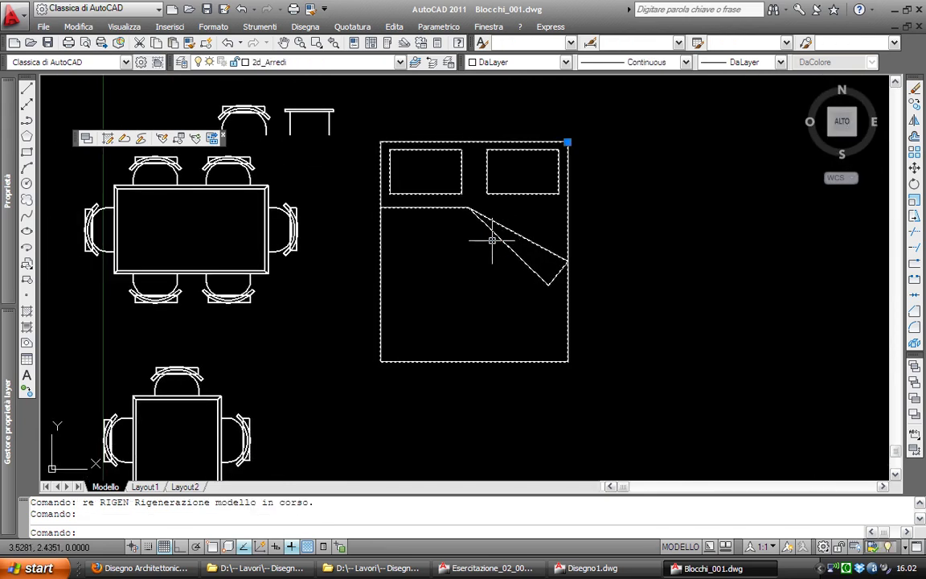
{"action": "scroll", "coordinate": [492, 240], "scroll_direction": "down", "scroll_amount": 2}
{"action": "scroll", "coordinate": [483, 224], "scroll_direction": "up", "scroll_amount": 3}
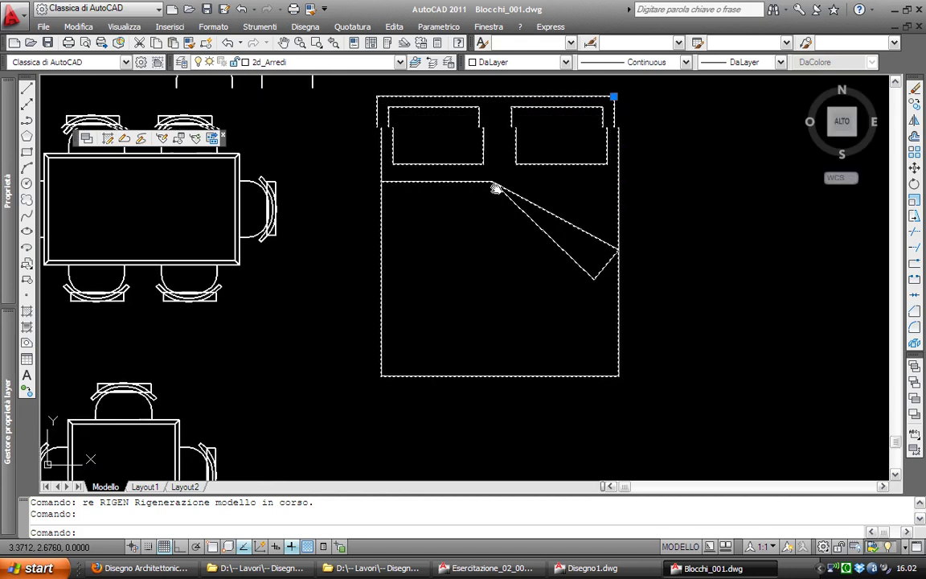
{"action": "middle_click_drag", "start_coordinate": [497, 189], "coordinate": [460, 190]}
{"action": "type", "text": "x"}
{"action": "key", "text": "Return"}
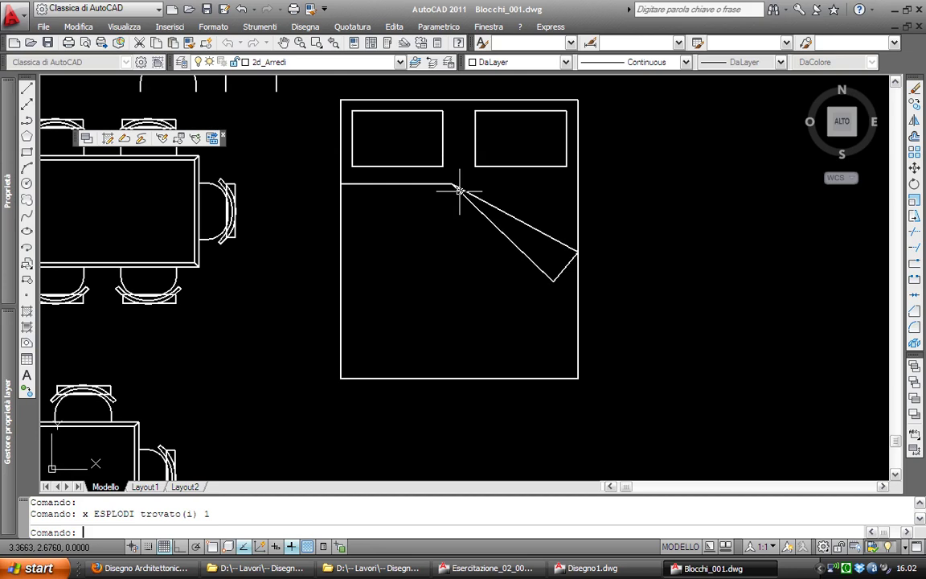
Define the right pillow rectangle as block 'cusc' with its base at the lower-left corner
{"action": "type", "text": "blocco"}
{"action": "key", "text": "Return"}
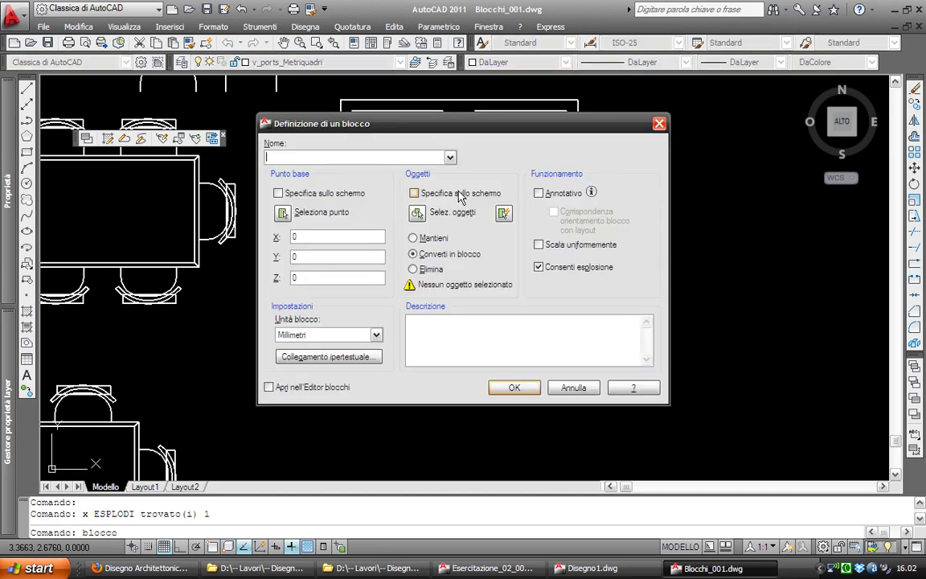
{"action": "type", "text": "cusc"}
{"action": "left_click", "coordinate": [418, 212]}
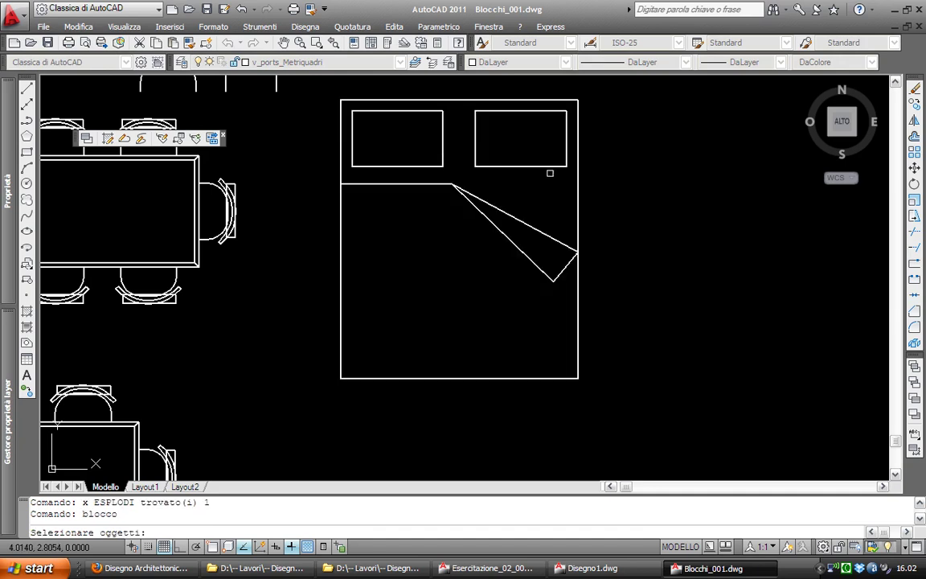
{"action": "left_click", "coordinate": [572, 173]}
{"action": "left_click", "coordinate": [469, 129]}
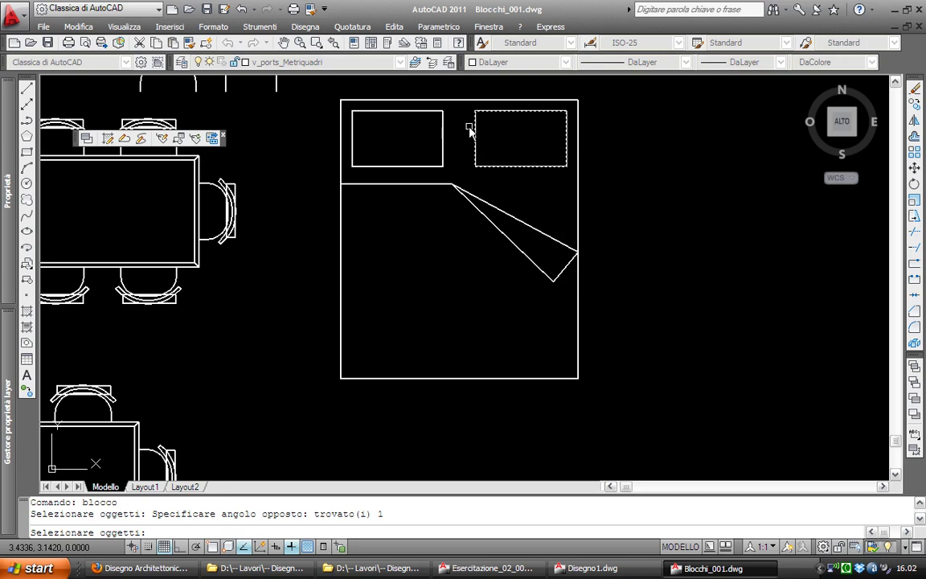
{"action": "key", "text": "Return"}
{"action": "left_click", "coordinate": [263, 218]}
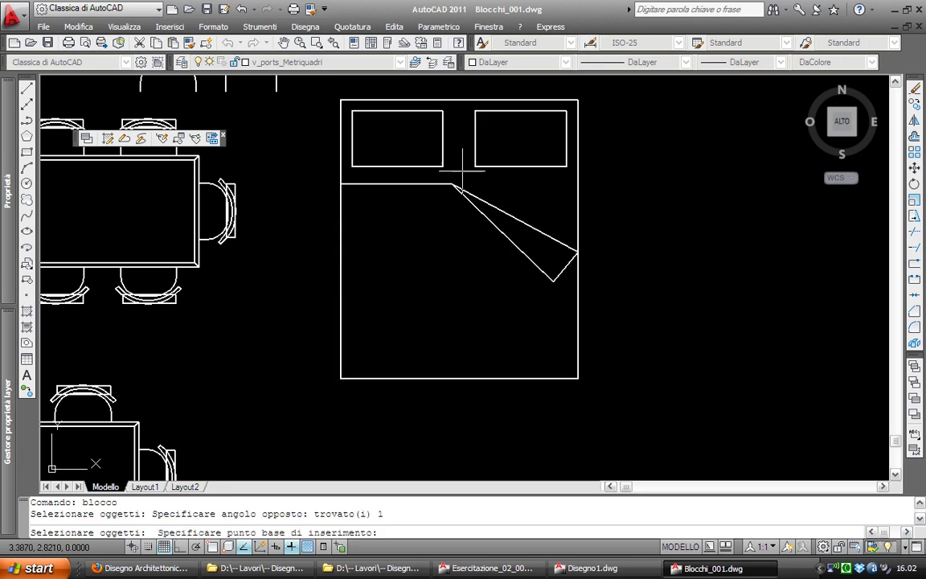
{"action": "left_click", "coordinate": [420, 153]}
{"action": "left_click", "coordinate": [523, 384]}
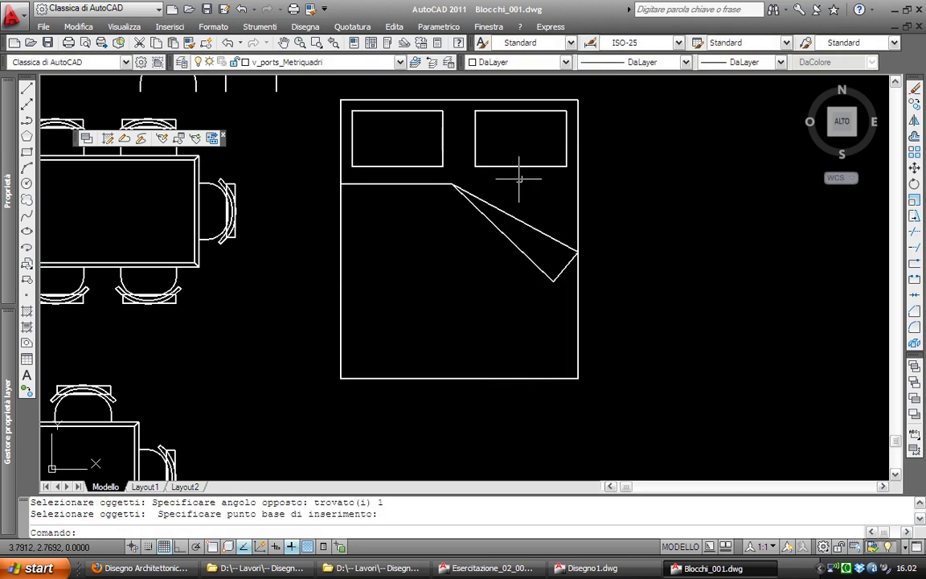
{"action": "left_click", "coordinate": [516, 166]}
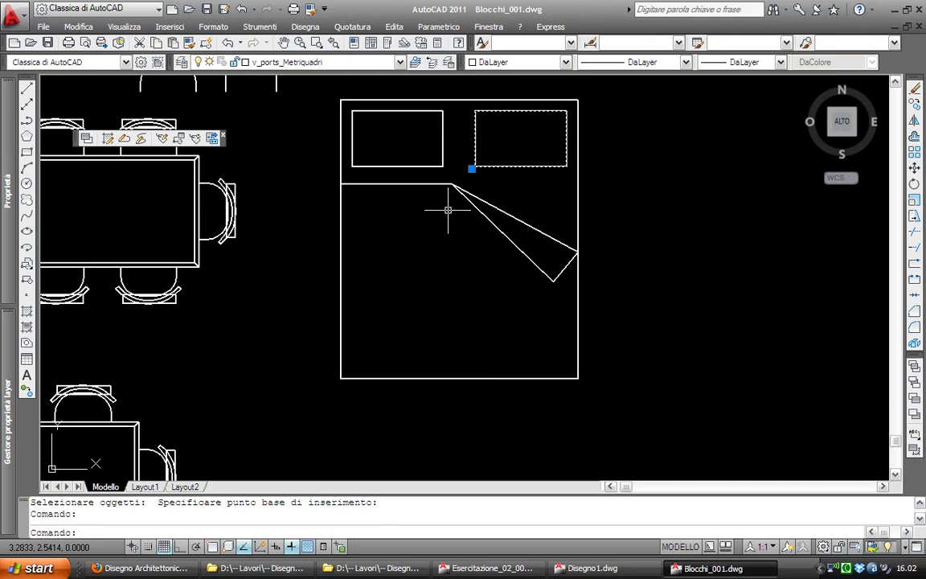
Erase the old left pillow rectangle
{"action": "key", "text": "Escape"}
{"action": "key", "text": "Escape"}
{"action": "left_click", "coordinate": [424, 165]}
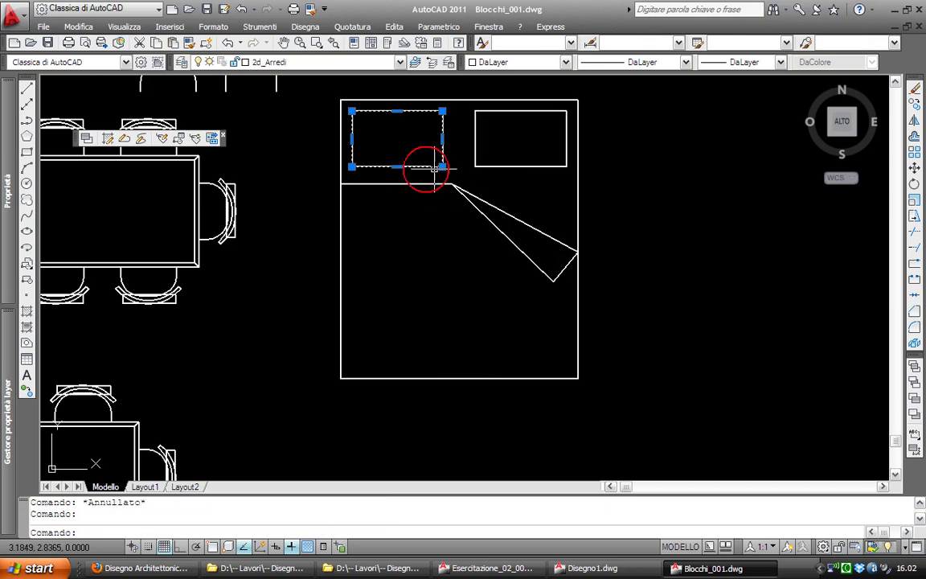
{"action": "type", "text": "ca"}
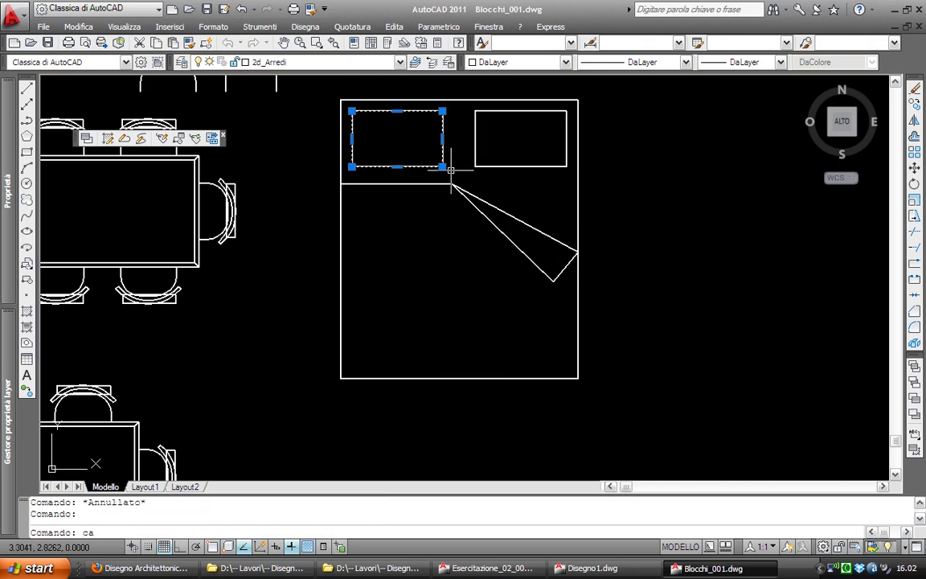
{"action": "key", "text": "Return"}
Mirror the cusc pillow about the bed's vertical centre line, keeping the original, then select the whole bed
{"action": "left_click", "coordinate": [476, 143]}
{"action": "type", "text": "mi"}
{"action": "key", "text": "Return"}
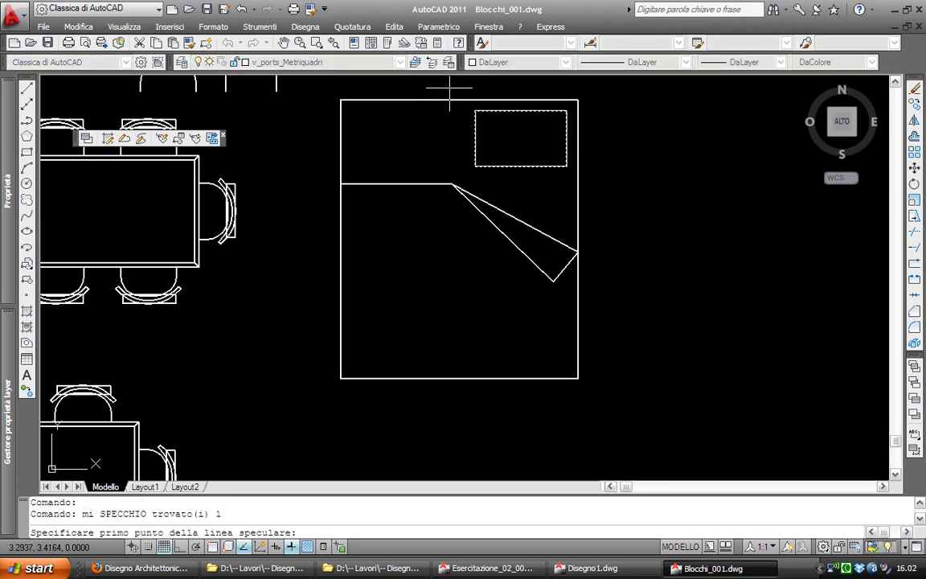
{"action": "key", "text": "F3"}
{"action": "left_click", "coordinate": [459, 99]}
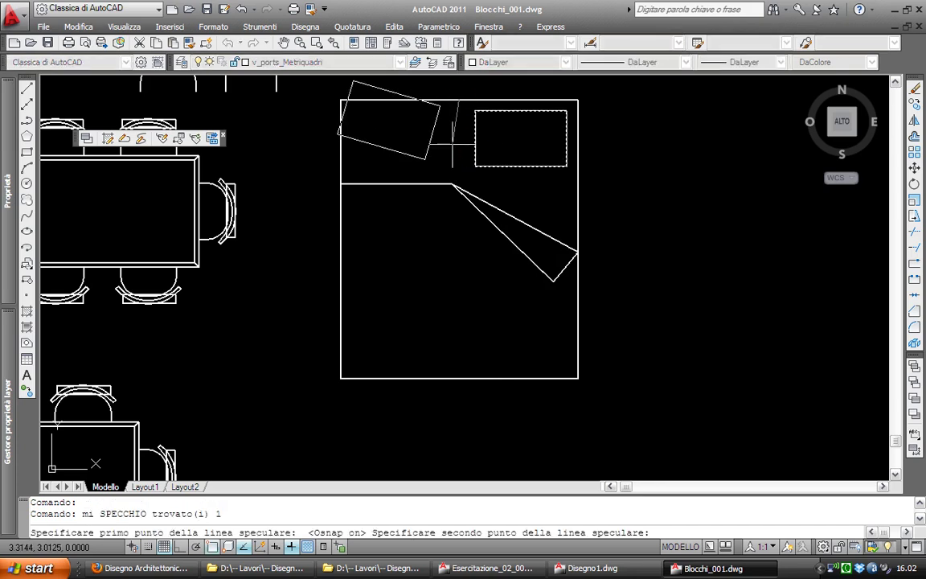
{"action": "key", "text": "F8"}
{"action": "left_click", "coordinate": [460, 153]}
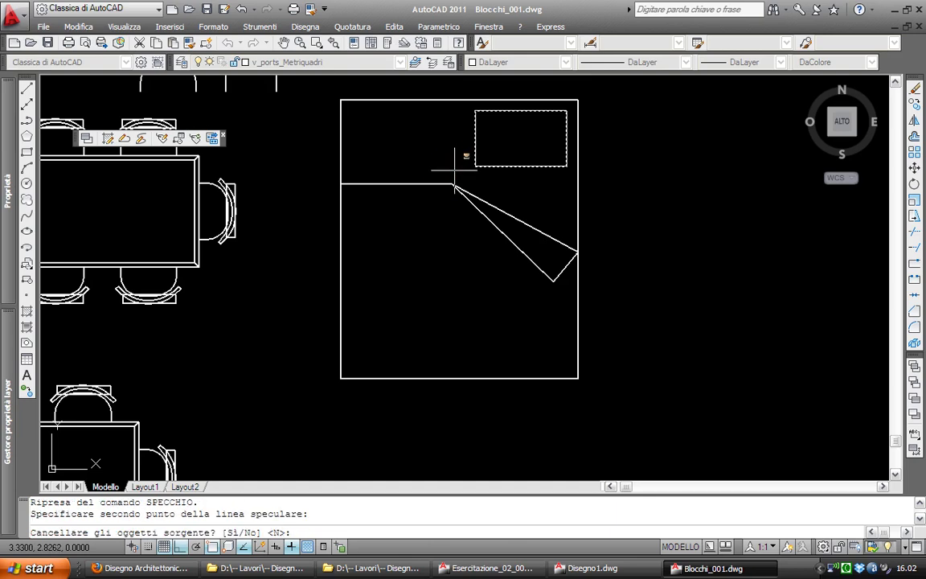
{"action": "key", "text": "Return"}
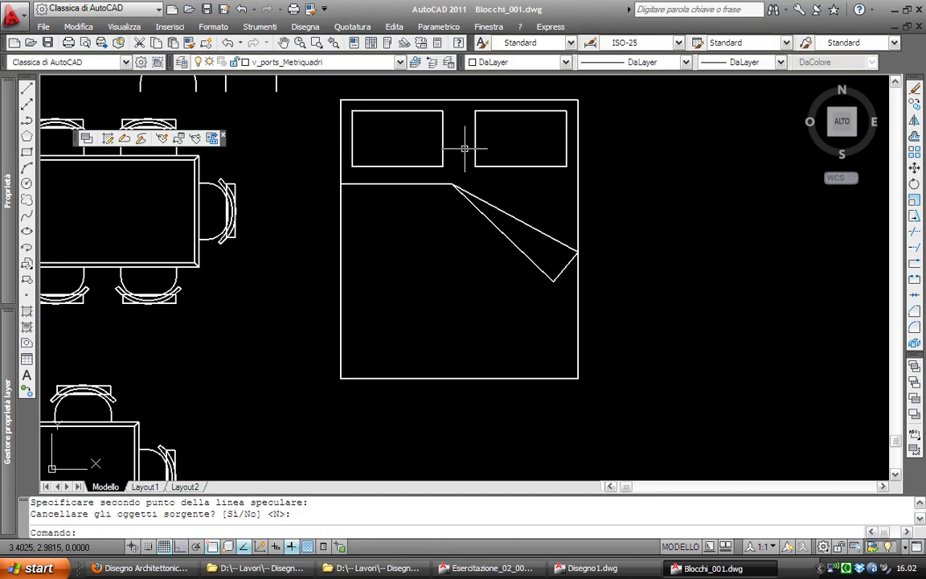
{"action": "left_click", "coordinate": [630, 89]}
{"action": "left_click", "coordinate": [309, 394]}
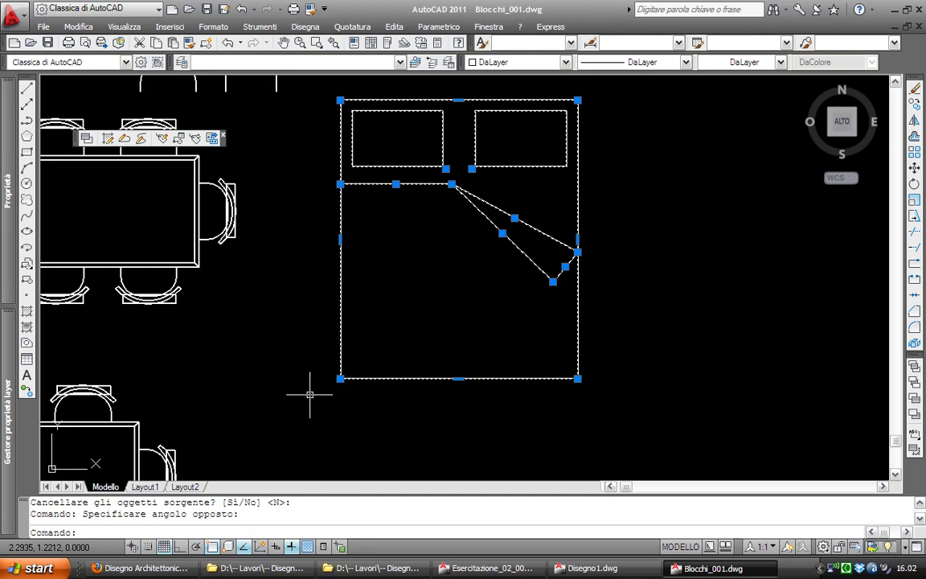
Start a BLOCCO definition for the bed, then cancel it
{"action": "type", "text": "blocco"}
{"action": "key", "text": "Return"}
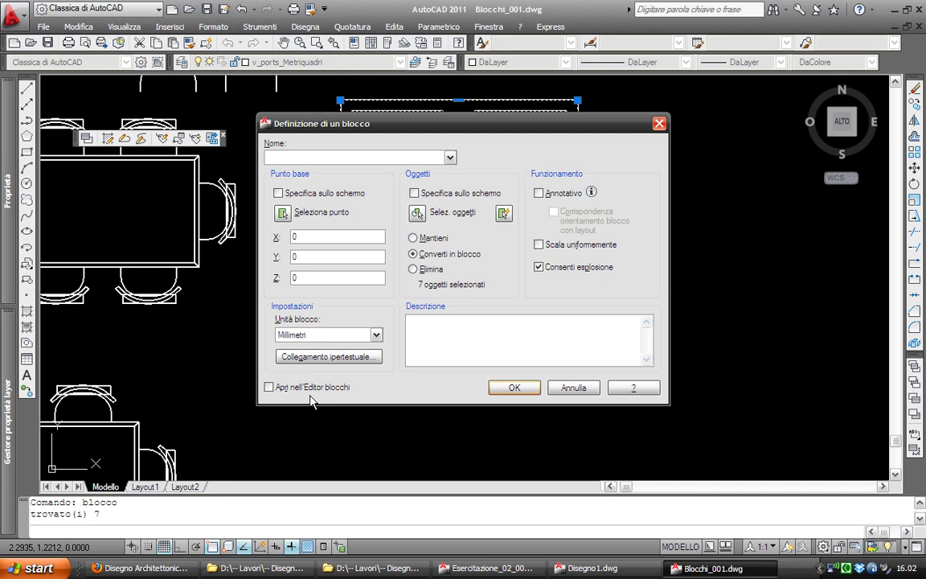
{"action": "left_click", "coordinate": [572, 388]}
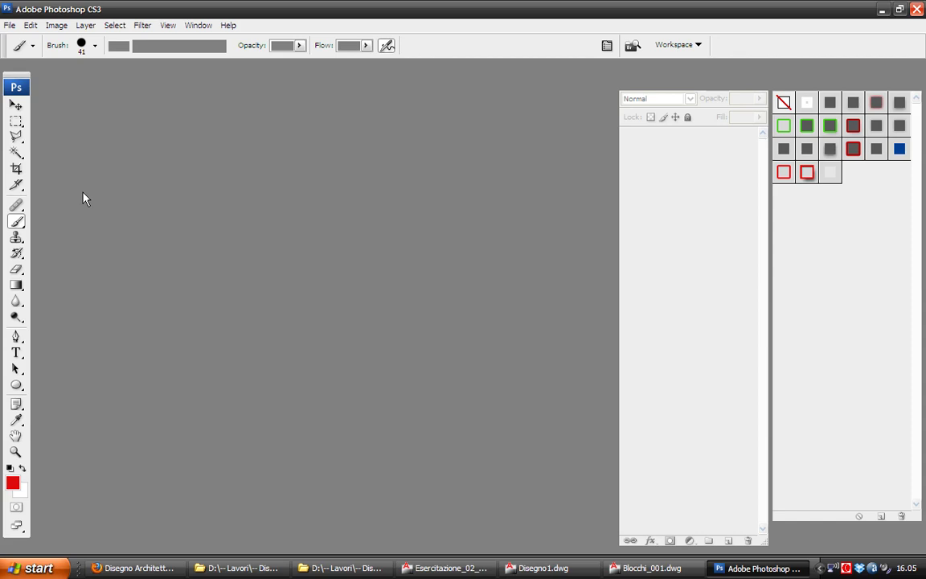
Create a new default document and fill an elliptical circle selection with red foreground colour
{"action": "key", "text": "ctrl+n"}
{"action": "key", "text": "Return"}
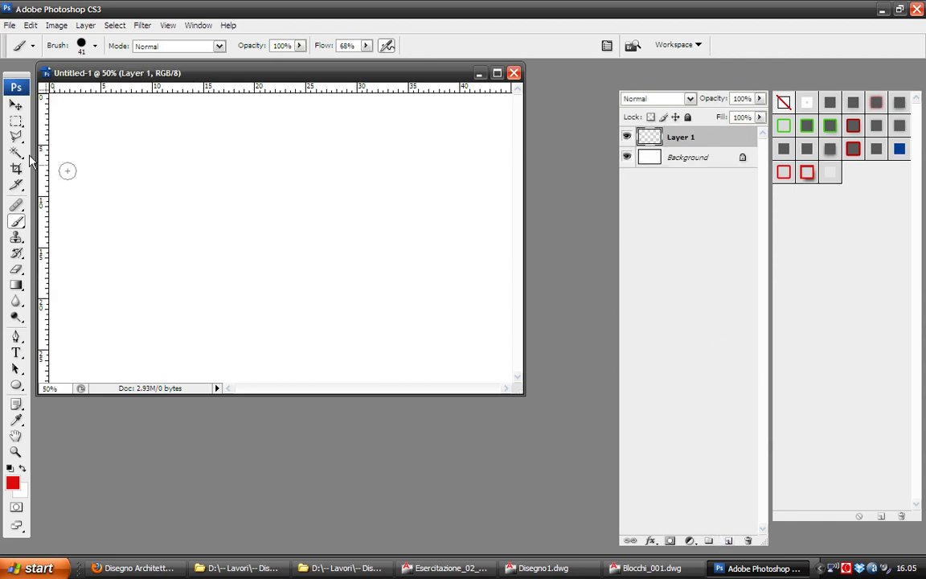
{"action": "left_click", "coordinate": [16, 120]}
{"action": "left_click", "coordinate": [69, 139]}
{"action": "left_click_drag", "start_coordinate": [145, 170], "coordinate": [195, 261], "text": "shift"}
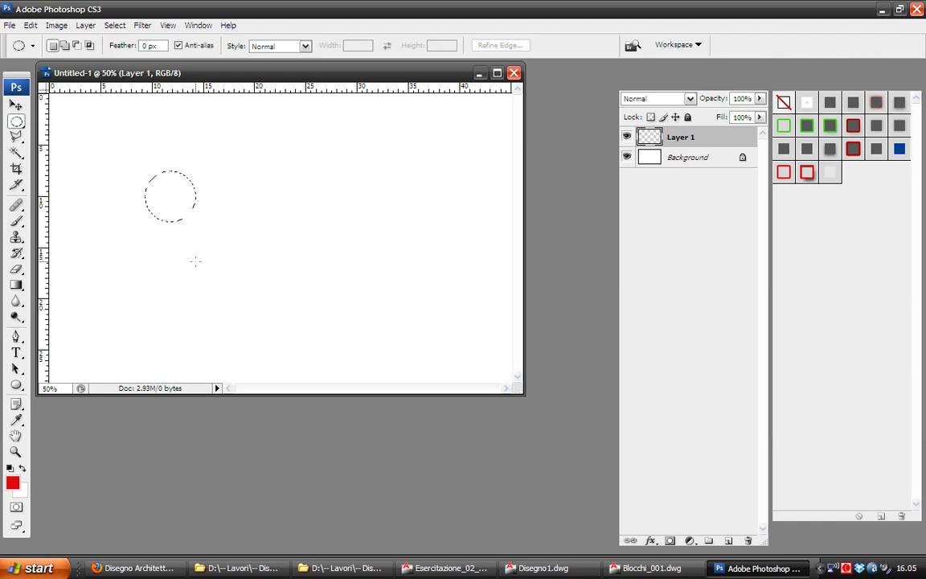
{"action": "key", "text": "alt+BackSpace"}
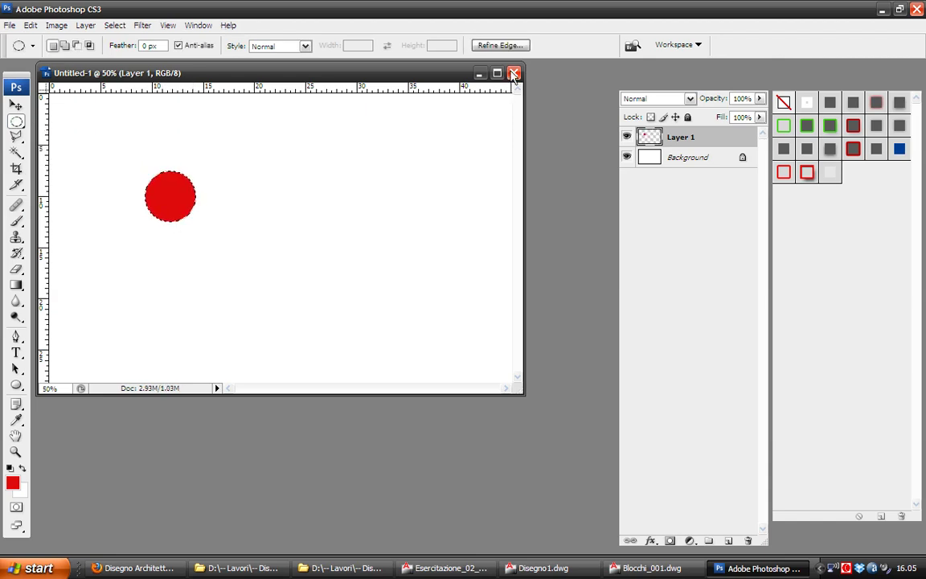
{"action": "key", "text": "ctrl+d"}
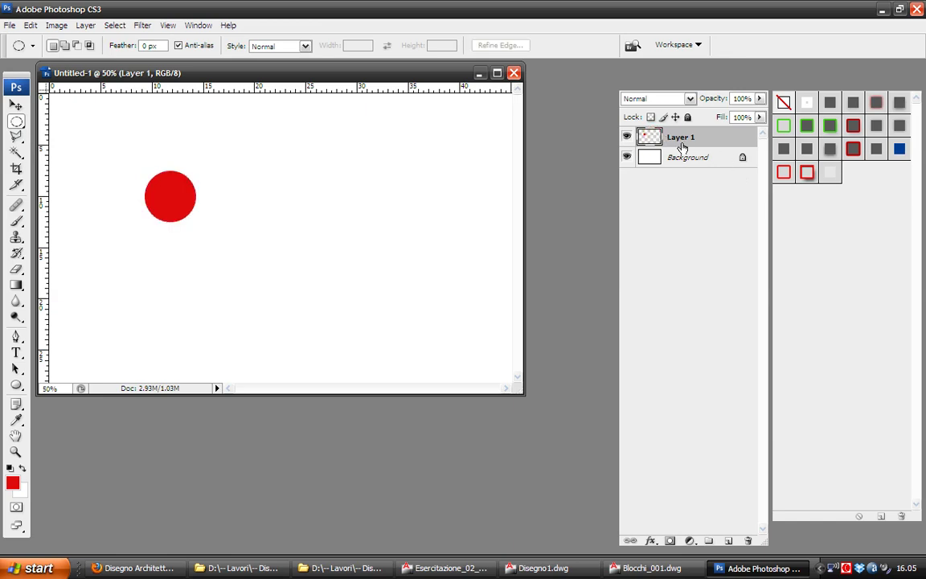
Add a green Color Overlay to Layer 1 at about 48% opacity
{"action": "left_click", "coordinate": [650, 540]}
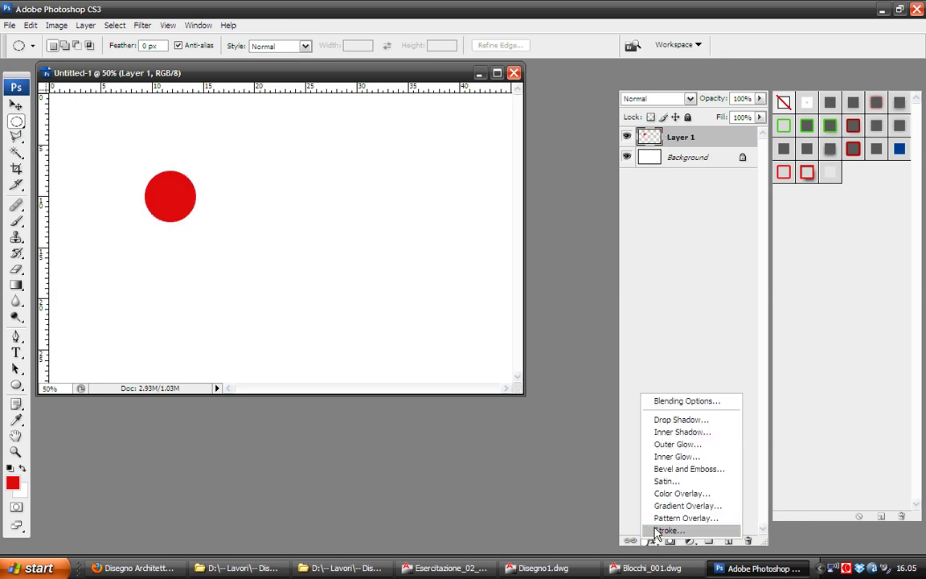
{"action": "left_click", "coordinate": [674, 493]}
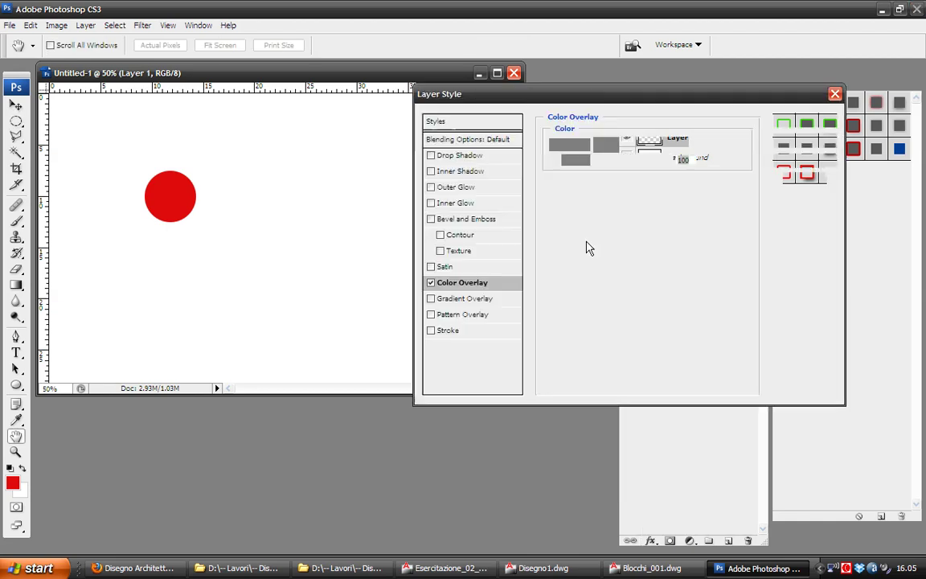
{"action": "left_click", "coordinate": [704, 146]}
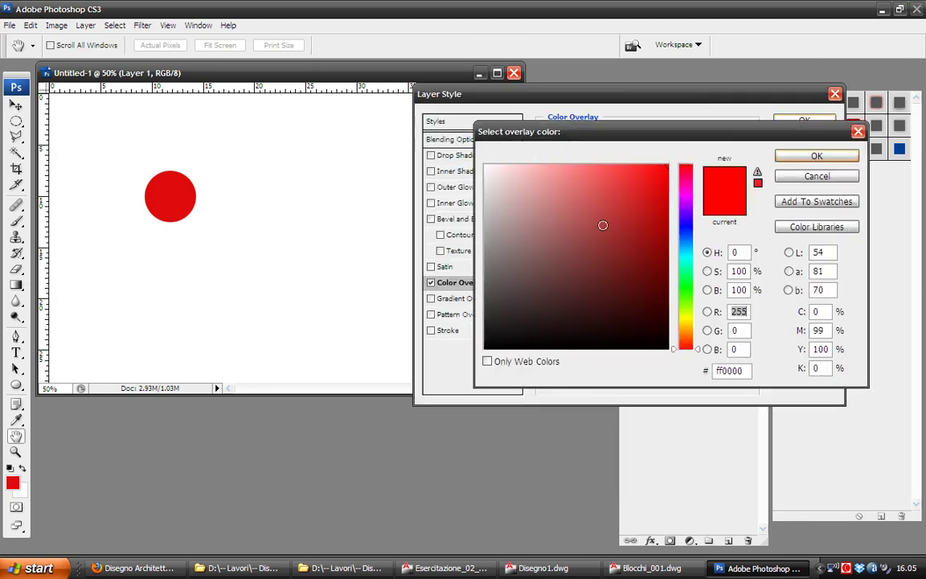
{"action": "left_click", "coordinate": [686, 279]}
{"action": "left_click", "coordinate": [815, 160]}
{"action": "left_click", "coordinate": [788, 160]}
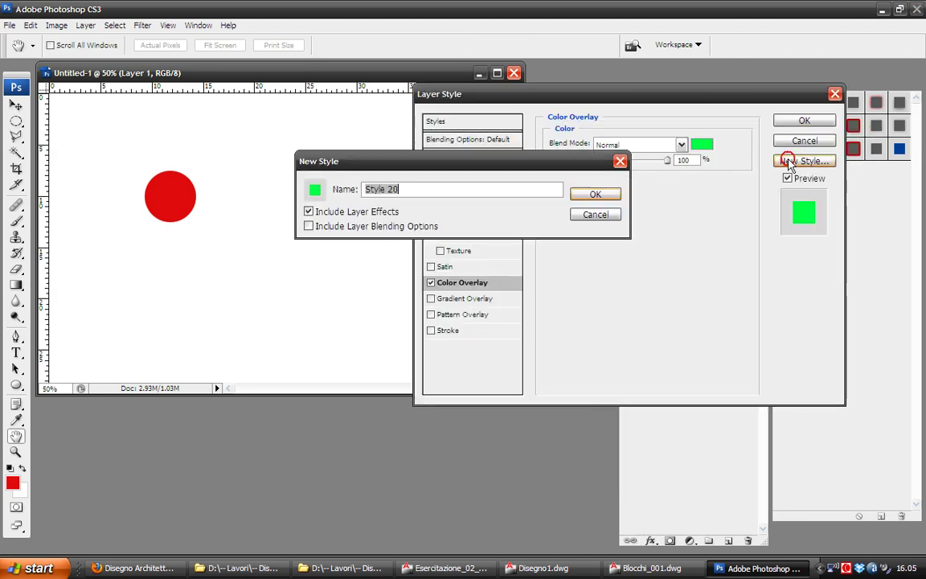
{"action": "left_click", "coordinate": [621, 158]}
{"action": "left_click_drag", "start_coordinate": [671, 164], "coordinate": [631, 166]}
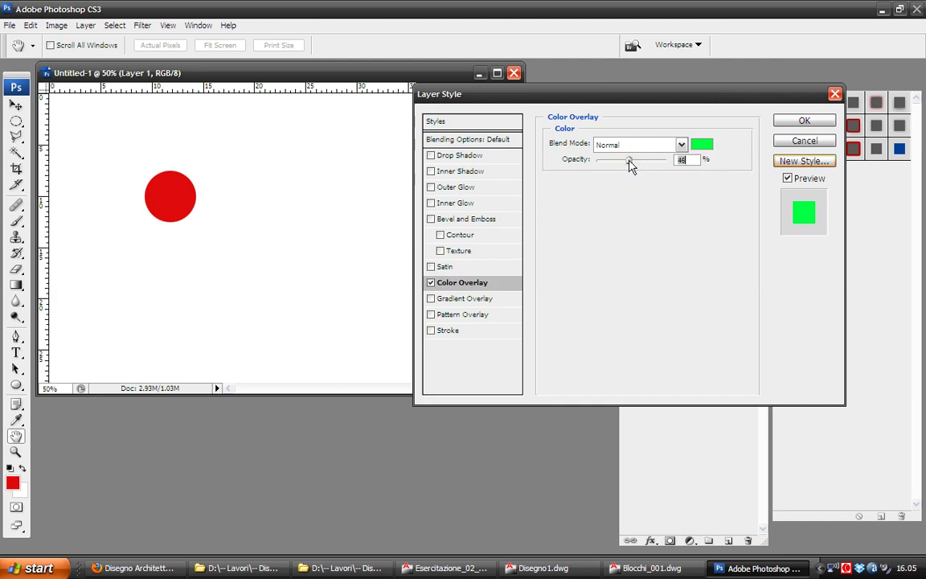
Set the layer's Fill Opacity to 0%, leaving Drop Shadow off
{"action": "left_click", "coordinate": [459, 156]}
{"action": "left_click", "coordinate": [470, 139]}
{"action": "left_click_drag", "start_coordinate": [685, 199], "coordinate": [619, 201]}
{"action": "left_click", "coordinate": [440, 156]}
{"action": "left_click", "coordinate": [431, 155]}
{"action": "left_click", "coordinate": [470, 140]}
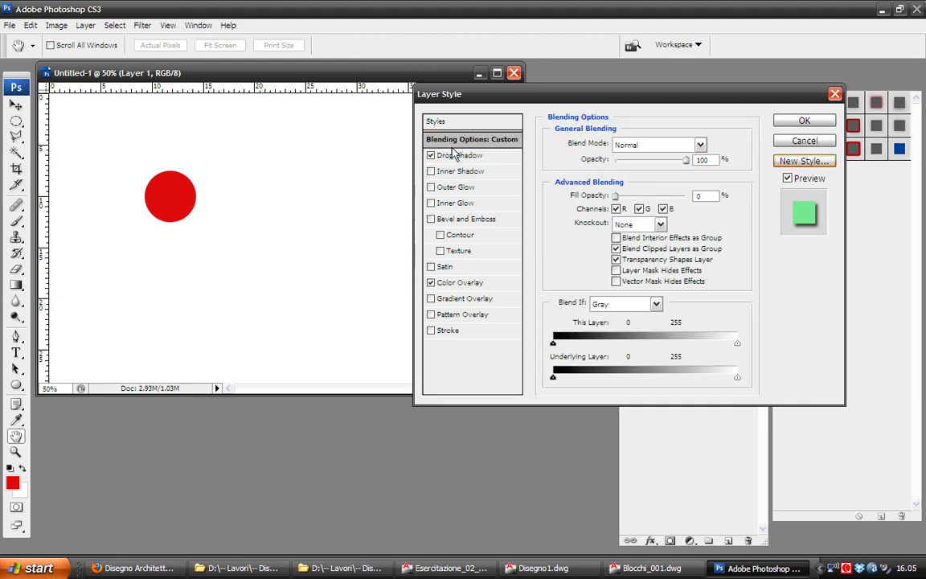
Add a dark green Stroke outline and apply the layer style
{"action": "left_click", "coordinate": [433, 330]}
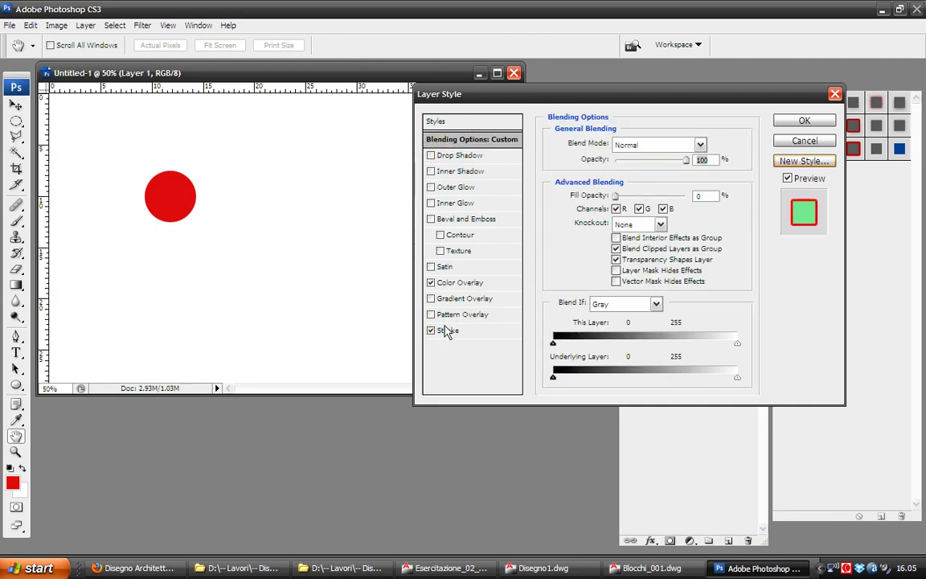
{"action": "left_click", "coordinate": [449, 331]}
{"action": "left_click", "coordinate": [585, 295]}
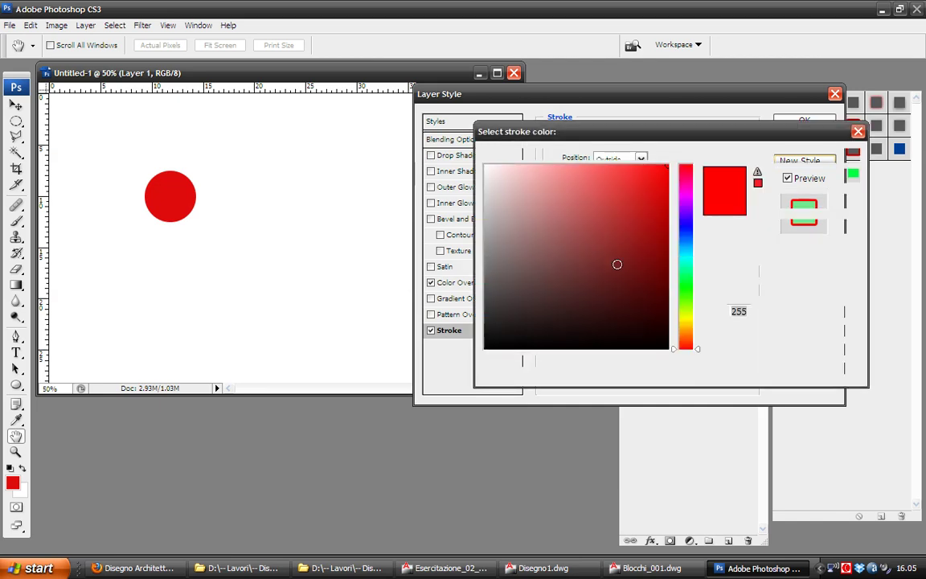
{"action": "left_click", "coordinate": [685, 292]}
{"action": "left_click", "coordinate": [647, 261]}
{"action": "left_click", "coordinate": [658, 311]}
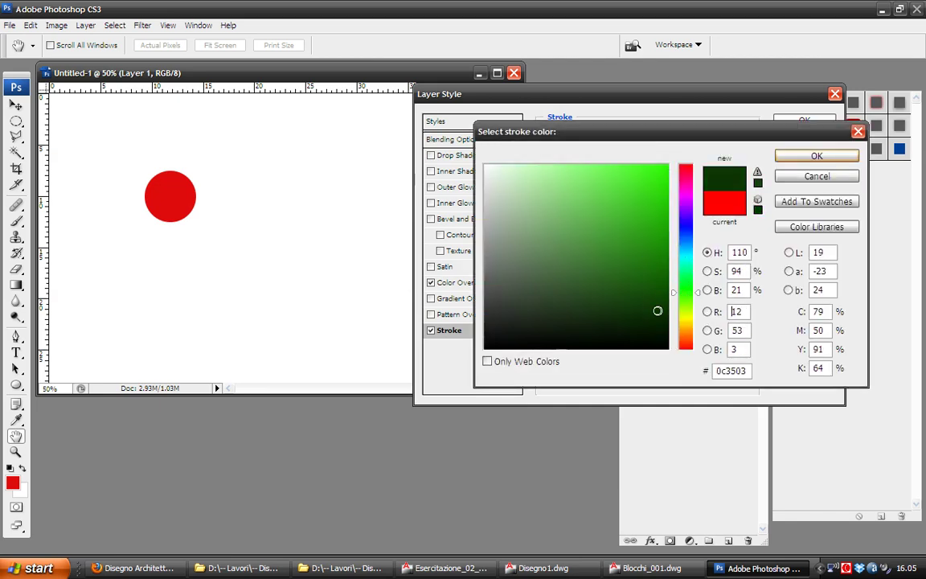
{"action": "left_click_drag", "start_coordinate": [658, 310], "coordinate": [661, 277]}
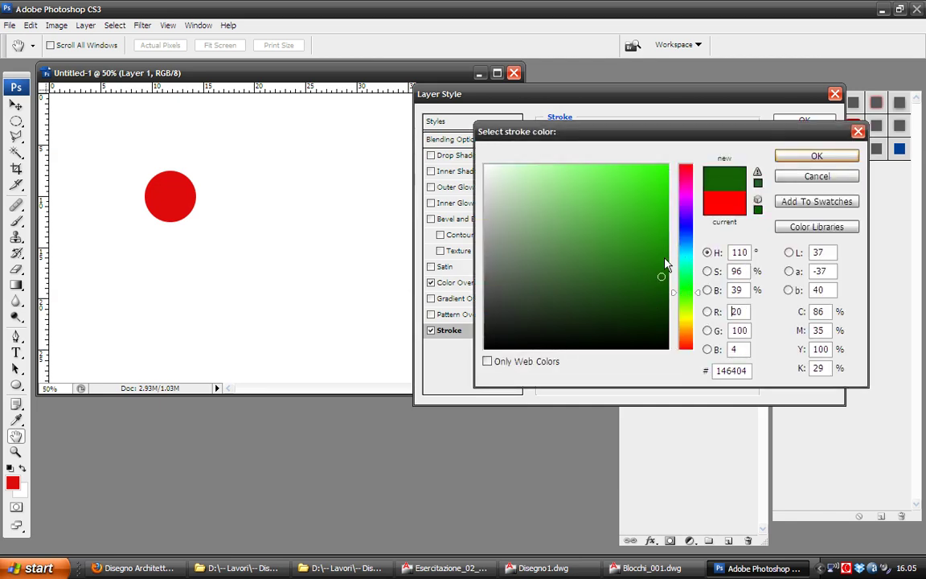
{"action": "left_click", "coordinate": [814, 159]}
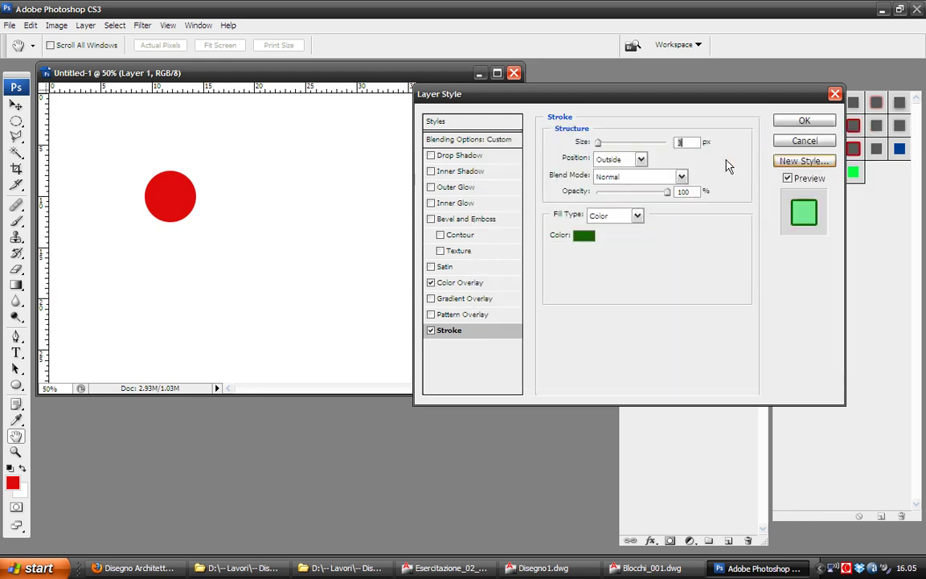
{"action": "left_click", "coordinate": [801, 122]}
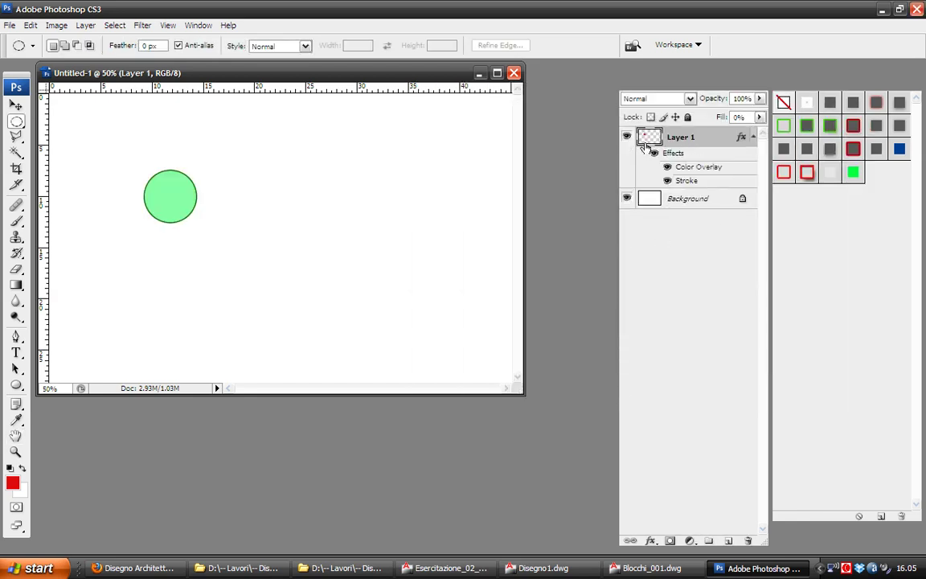
Move the green circle slightly right and up, then delete the trial duplicate circle layers
{"action": "key", "text": "v"}
{"action": "mouse_move", "coordinate": [185, 198]}
{"action": "left_mouse_down"}
{"action": "mouse_move", "coordinate": [263, 199]}
{"action": "mouse_move", "coordinate": [186, 180]}
{"action": "left_mouse_up"}
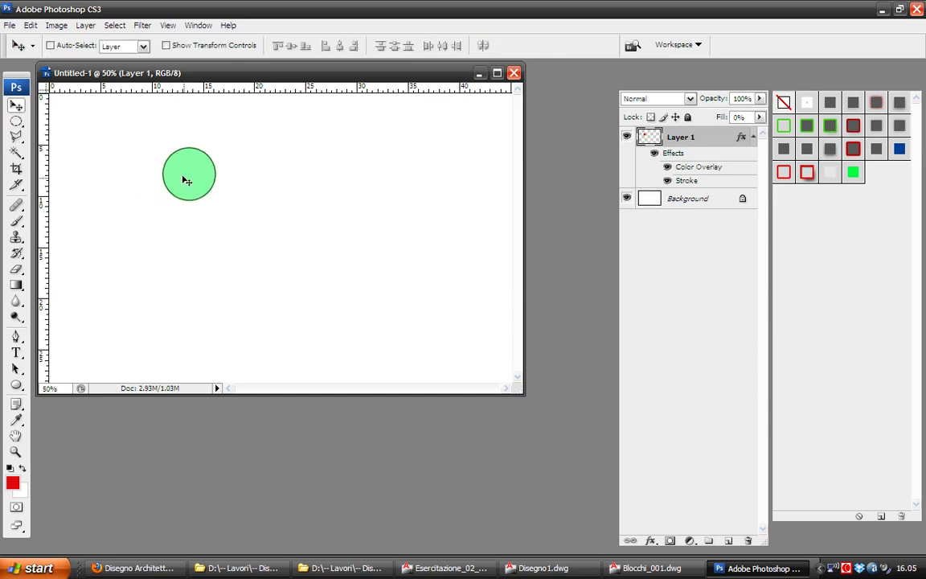
{"action": "mouse_move", "coordinate": [186, 179]}
{"action": "left_mouse_down", "text": "alt"}
{"action": "mouse_move", "coordinate": [380, 196]}
{"action": "mouse_move", "coordinate": [364, 278]}
{"action": "mouse_move", "coordinate": [330, 261]}
{"action": "mouse_move", "coordinate": [160, 315]}
{"action": "mouse_move", "coordinate": [187, 331]}
{"action": "left_mouse_up", "text": "alt"}
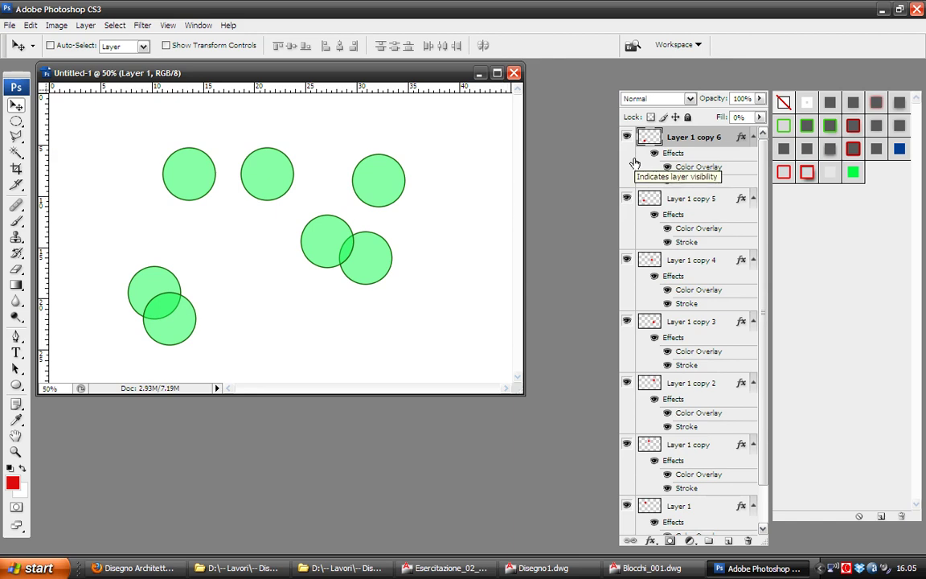
{"action": "key", "text": "Delete"}
{"action": "key", "text": "Delete"}
{"action": "key", "text": "Delete"}
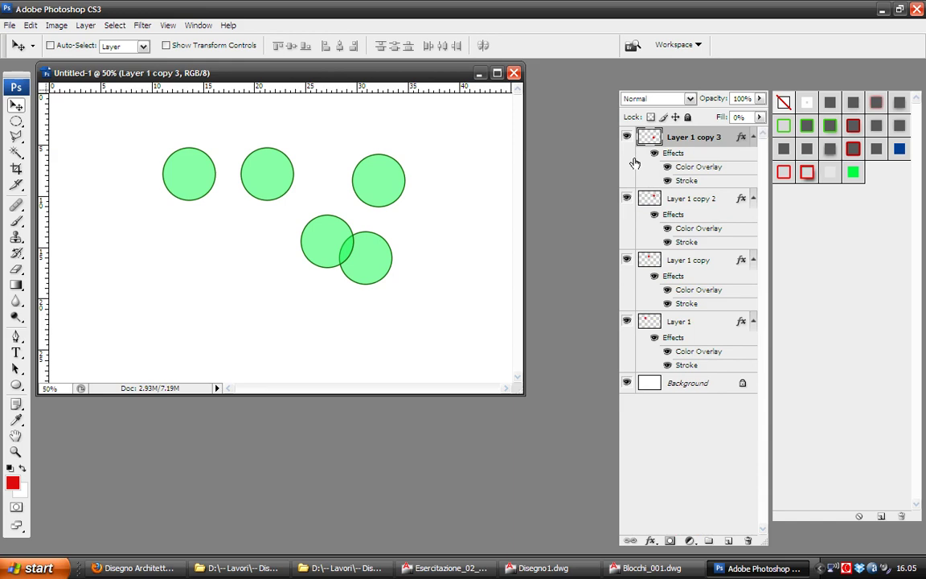
{"action": "key", "text": "Delete"}
{"action": "key", "text": "Delete"}
{"action": "key", "text": "Delete"}
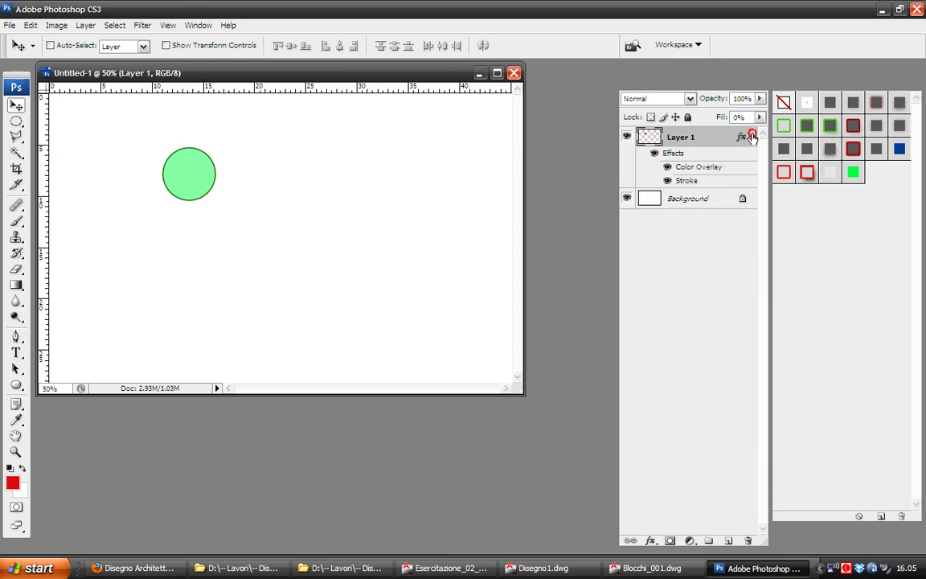
Collapse Layer 1's effects and convert Layer 1 into a smart object
{"action": "left_click", "coordinate": [754, 137]}
{"action": "right_click", "coordinate": [675, 138]}
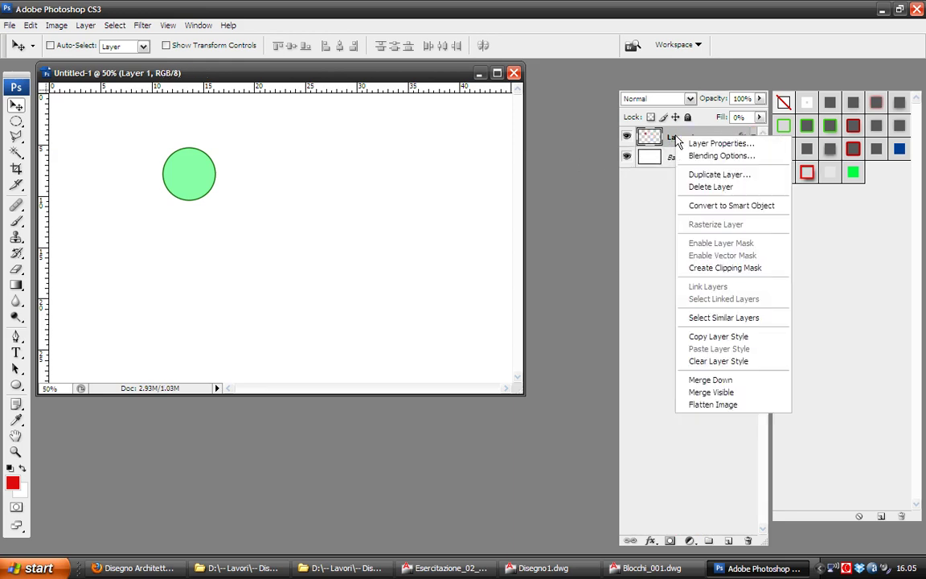
{"action": "left_click", "coordinate": [730, 206]}
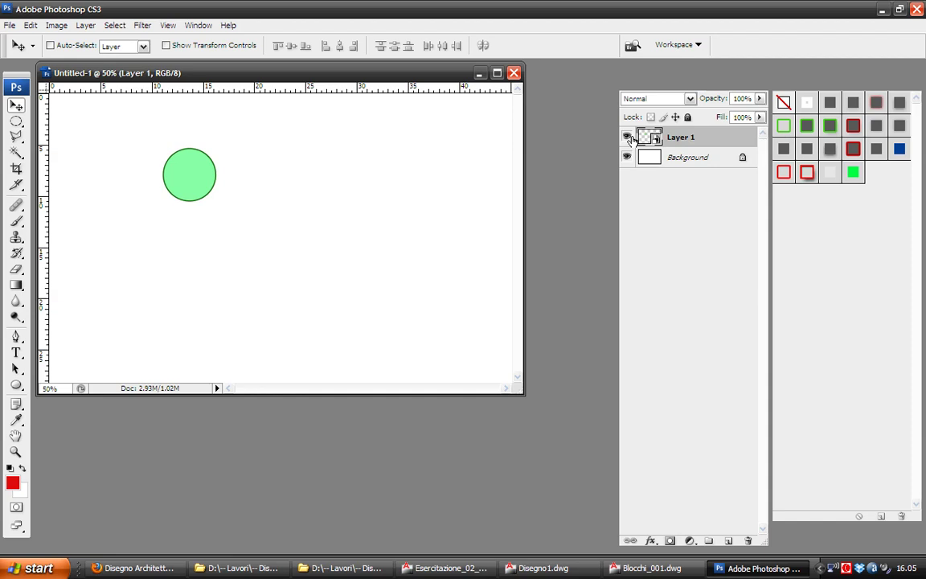
Duplicate the circle and transform copies into a tilted ellipse and a smaller ellipse at left
{"action": "mouse_move", "coordinate": [216, 182]}
{"action": "left_mouse_down", "text": "alt"}
{"action": "mouse_move", "coordinate": [325, 185]}
{"action": "mouse_move", "coordinate": [340, 258]}
{"action": "mouse_move", "coordinate": [162, 286]}
{"action": "left_mouse_up", "text": "alt"}
{"action": "key", "text": "ctrl+t"}
{"action": "left_click_drag", "start_coordinate": [182, 246], "coordinate": [171, 275]}
{"action": "key", "text": "Return"}
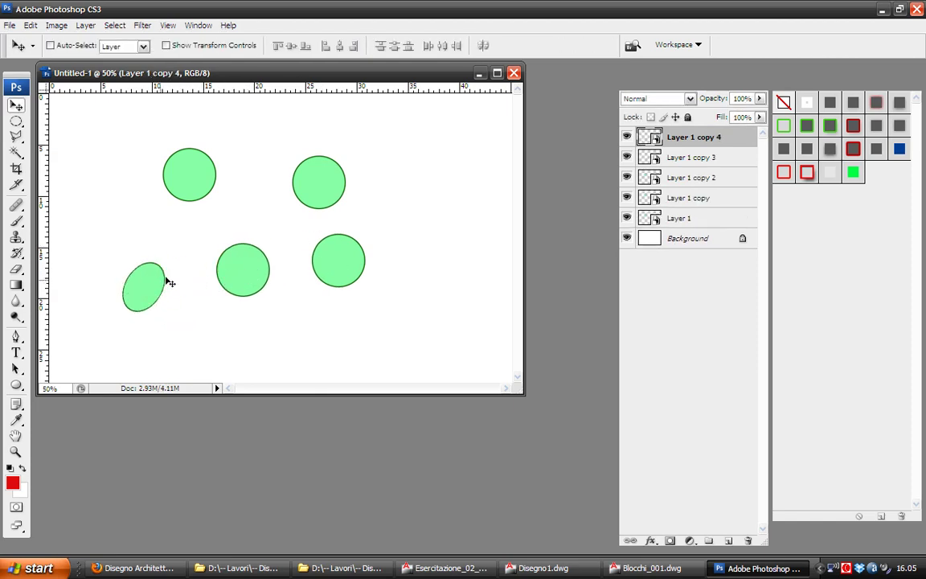
{"action": "mouse_move", "coordinate": [139, 303]}
{"action": "left_mouse_down", "text": "alt"}
{"action": "mouse_move", "coordinate": [138, 233]}
{"action": "mouse_move", "coordinate": [118, 250]}
{"action": "mouse_move", "coordinate": [115, 236]}
{"action": "left_mouse_up", "text": "alt"}
{"action": "key", "text": "ctrl+t"}
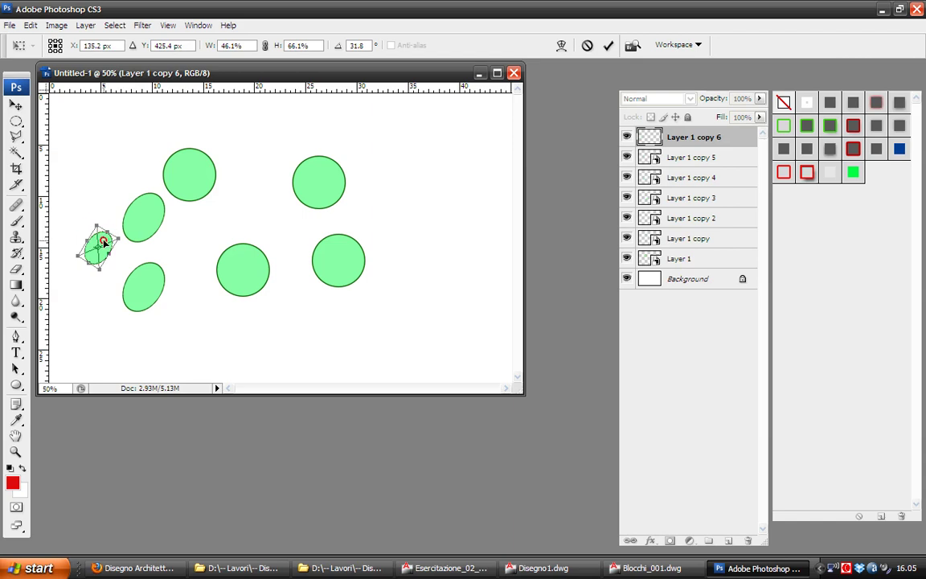
{"action": "key", "text": "Return"}
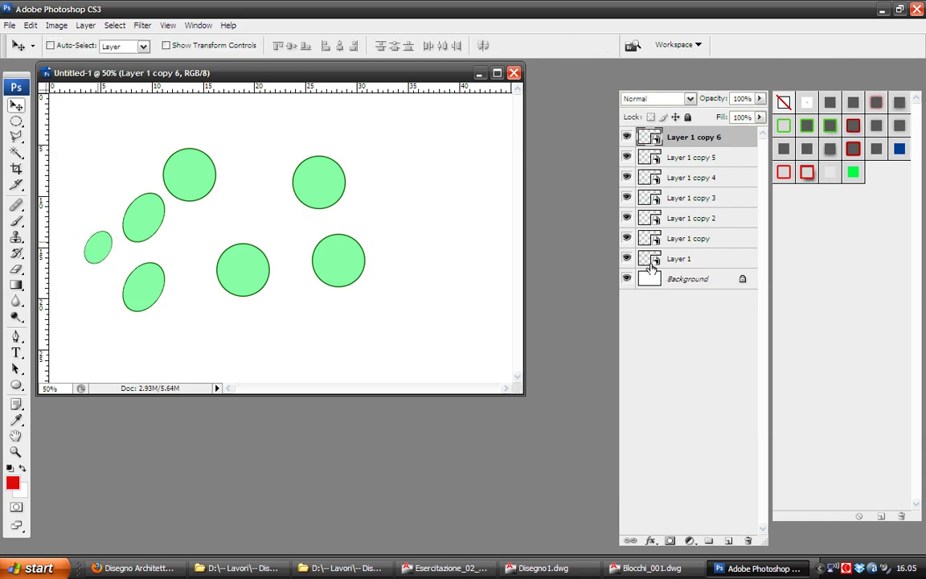
Open the Layer 1 smart object, erase a hole in the circle's centre, and save it back
{"action": "left_click", "coordinate": [655, 260]}
{"action": "double_click", "coordinate": [654, 260]}
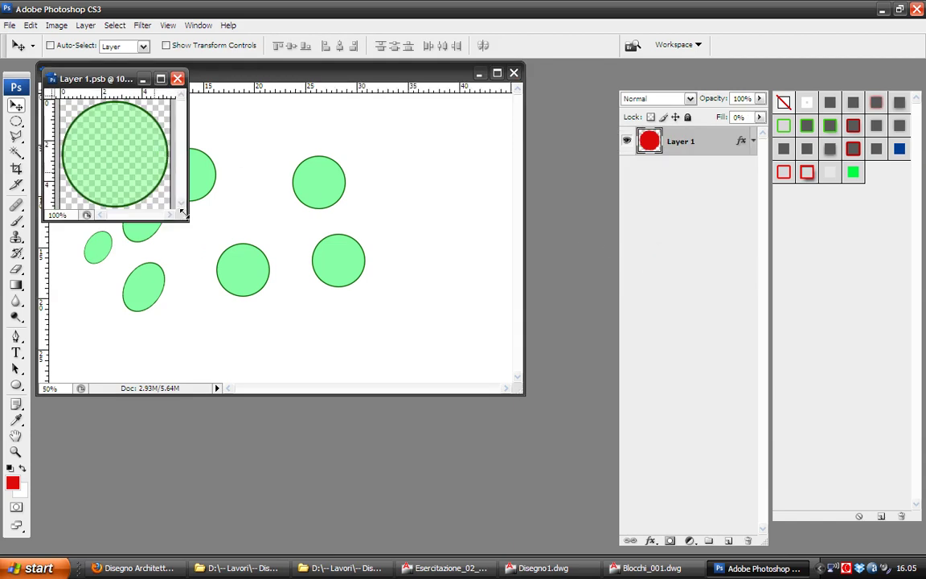
{"action": "left_click_drag", "start_coordinate": [183, 212], "coordinate": [243, 268]}
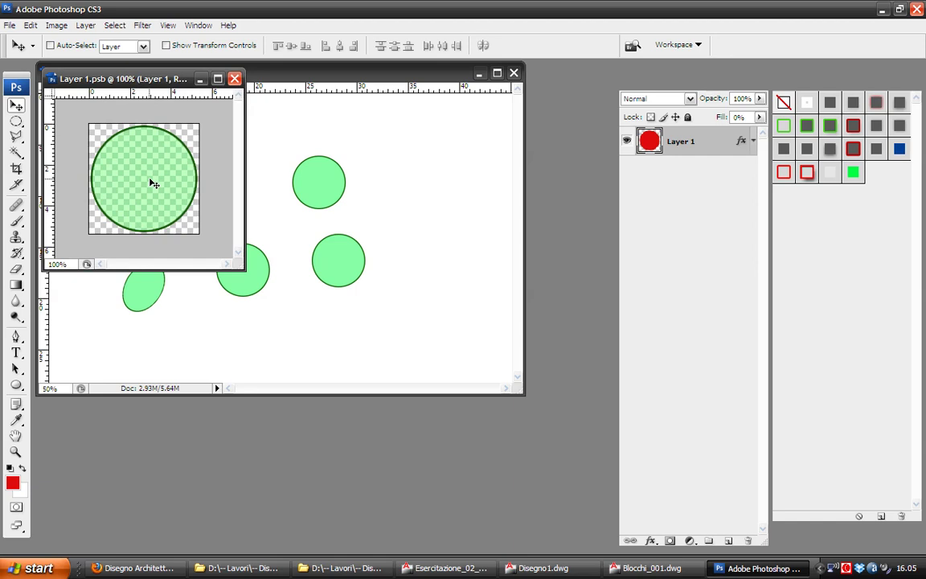
{"action": "key", "text": "e"}
{"action": "left_click_drag", "start_coordinate": [143, 173], "coordinate": [139, 175]}
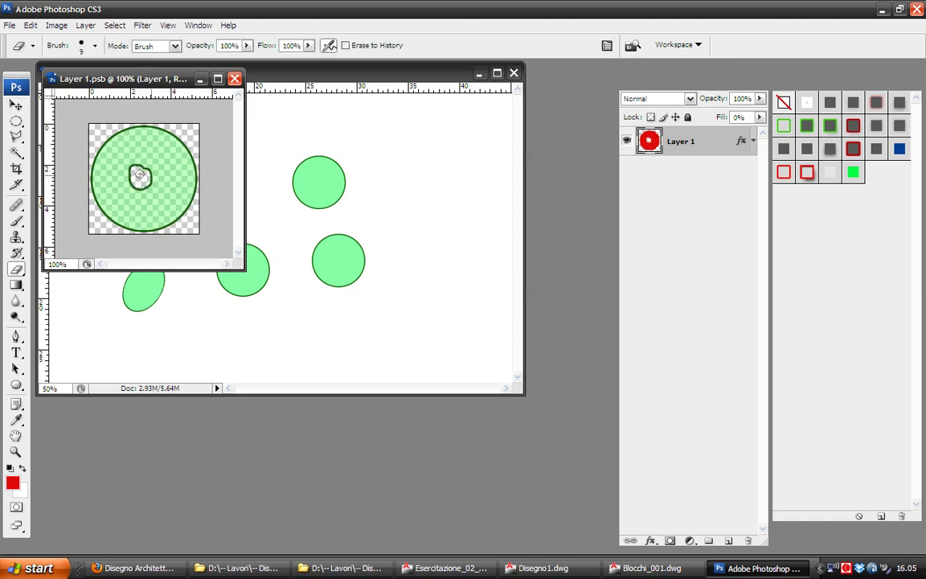
{"action": "left_click", "coordinate": [235, 78]}
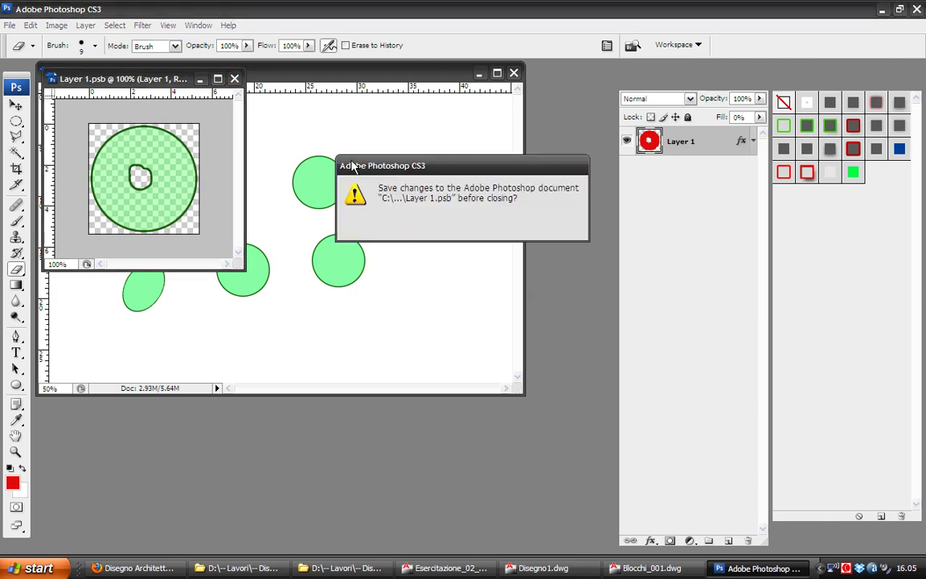
{"action": "left_click", "coordinate": [414, 230]}
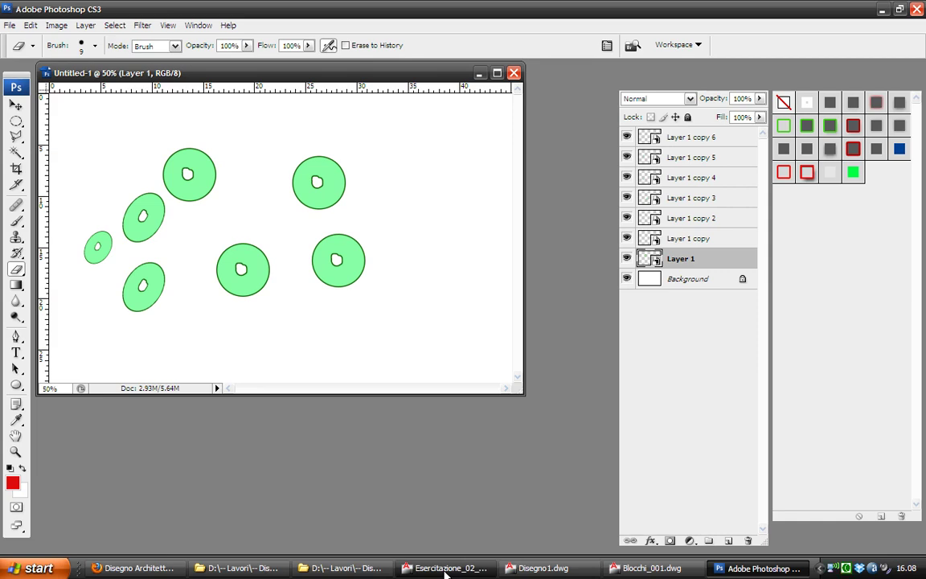
Switch to the Blocchi_001 drawing, maximize it, and pan to the floor plan
{"action": "left_click", "coordinate": [447, 568]}
{"action": "left_click", "coordinate": [543, 568]}
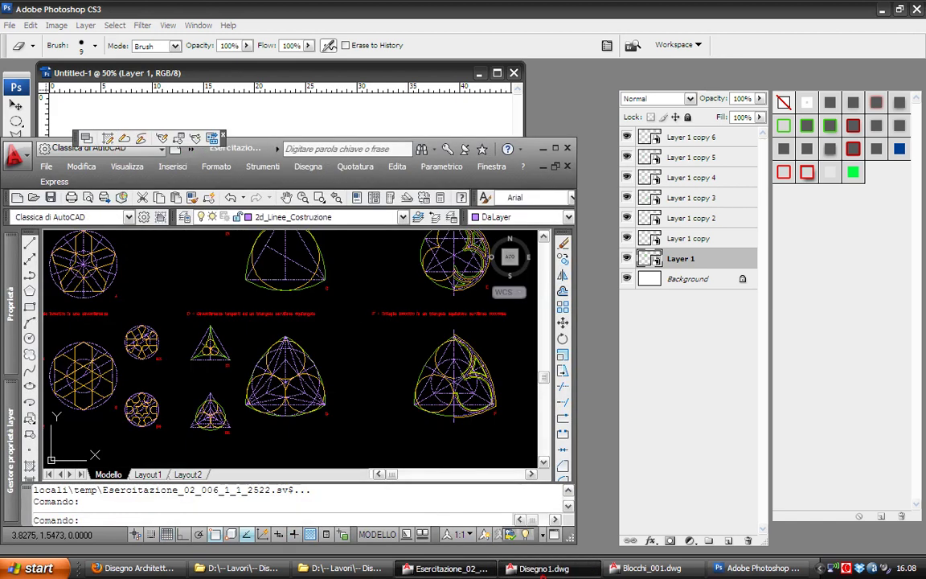
{"action": "left_click", "coordinate": [647, 568]}
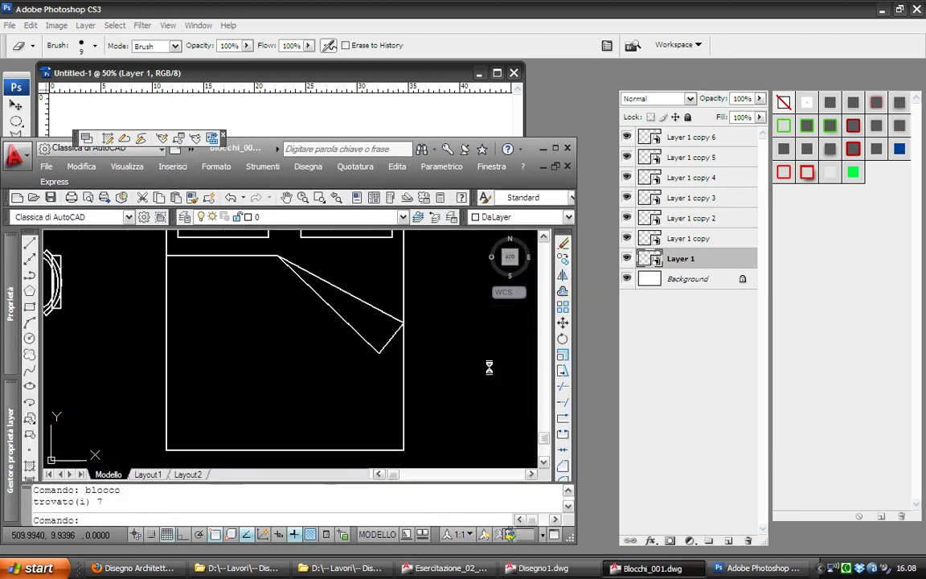
{"action": "double_click", "coordinate": [250, 153]}
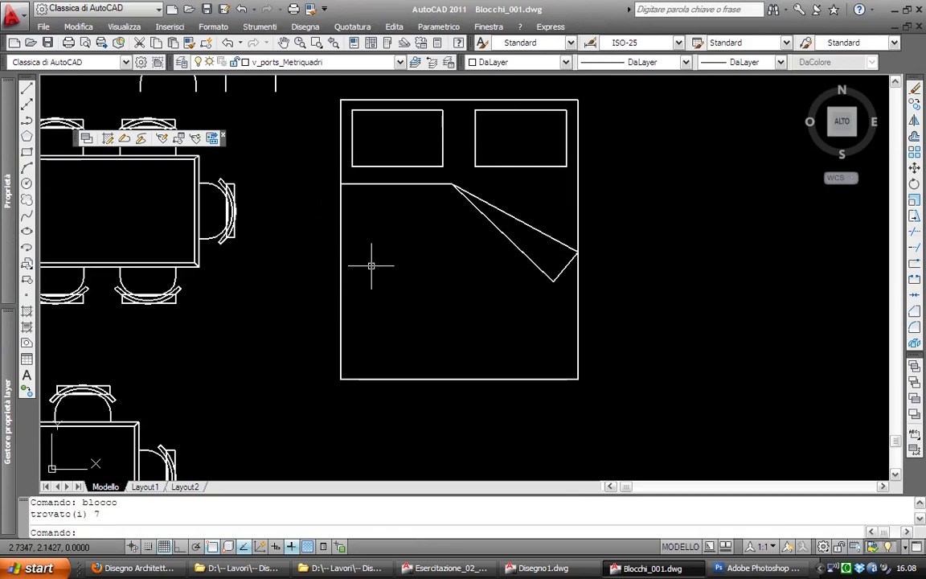
{"action": "scroll", "coordinate": [496, 256], "scroll_direction": "down", "scroll_amount": 3}
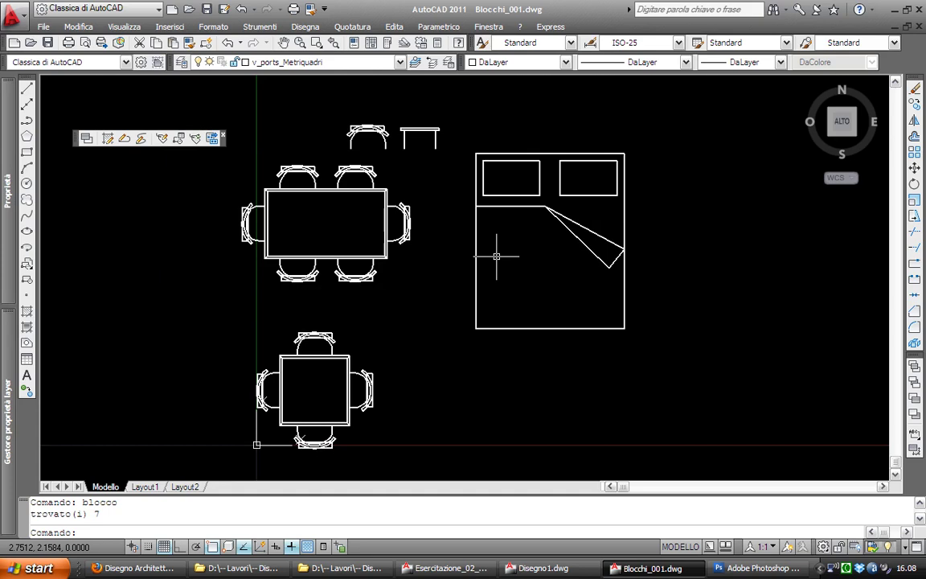
{"action": "scroll", "coordinate": [497, 257], "scroll_direction": "down", "scroll_amount": 5}
{"action": "middle_click_drag", "start_coordinate": [628, 207], "coordinate": [500, 280]}
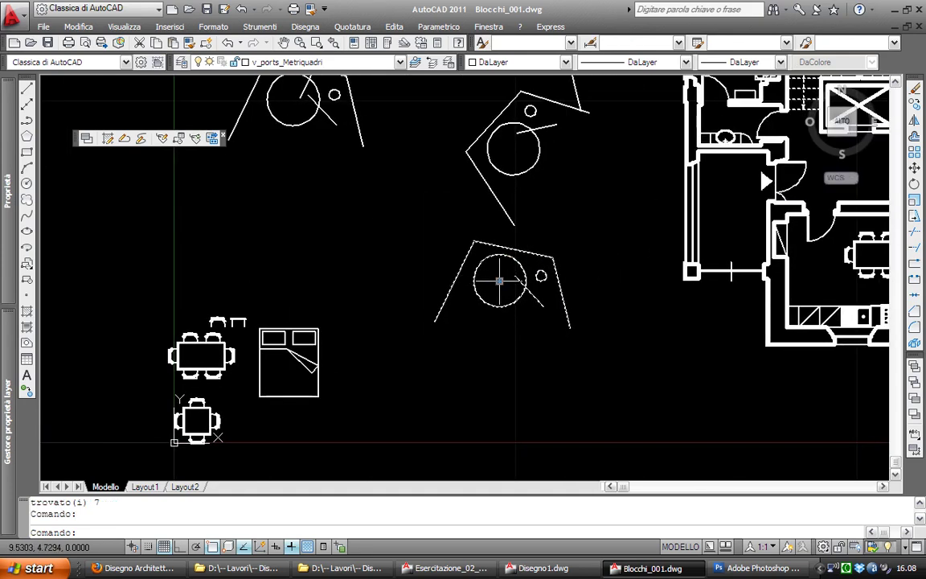
Grip-copy the chair block to five new positions on the floor plan
{"action": "left_click", "coordinate": [499, 281]}
{"action": "key", "text": "space"}
{"action": "scroll", "coordinate": [490, 266], "scroll_direction": "down", "scroll_amount": 4}
{"action": "type", "text": "c"}
{"action": "key", "text": "Return"}
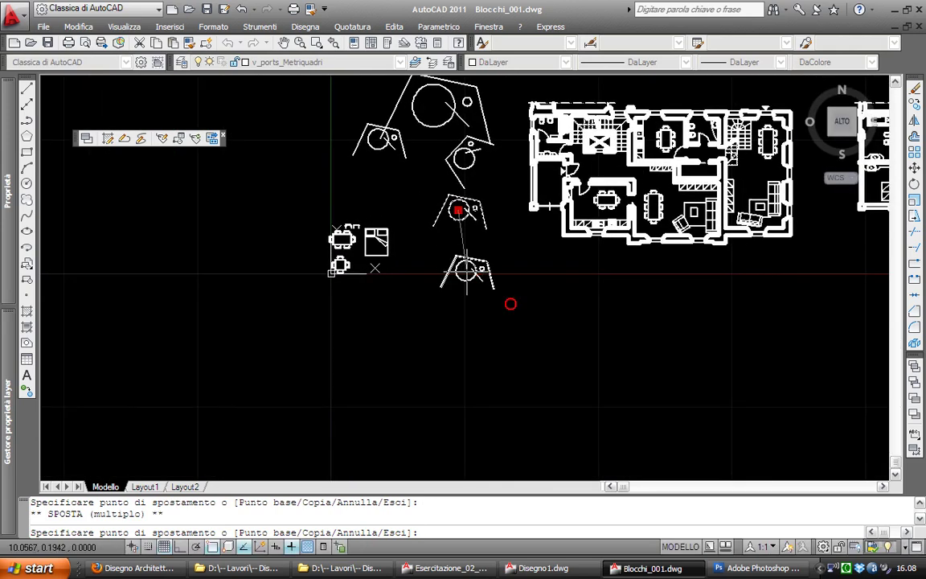
{"action": "left_click", "coordinate": [533, 320]}
{"action": "left_click", "coordinate": [578, 337]}
{"action": "left_click", "coordinate": [621, 354]}
{"action": "left_click", "coordinate": [728, 306]}
{"action": "scroll", "coordinate": [412, 296], "scroll_direction": "down", "scroll_amount": 4}
{"action": "left_click", "coordinate": [632, 330]}
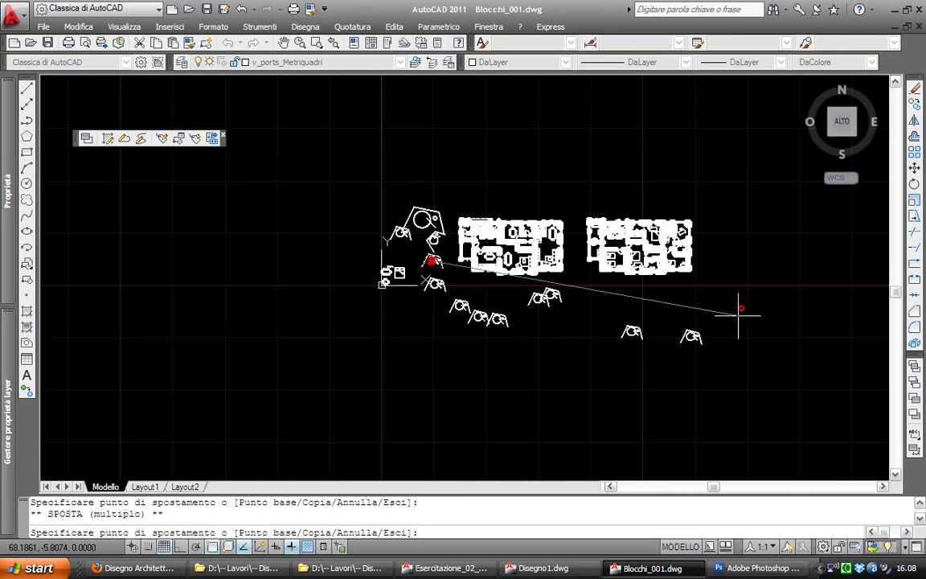
{"action": "key", "text": "Escape"}
Draw two overlapping circles in Disegno1, the second one larger
{"action": "scroll", "coordinate": [456, 304], "scroll_direction": "up", "scroll_amount": 2}
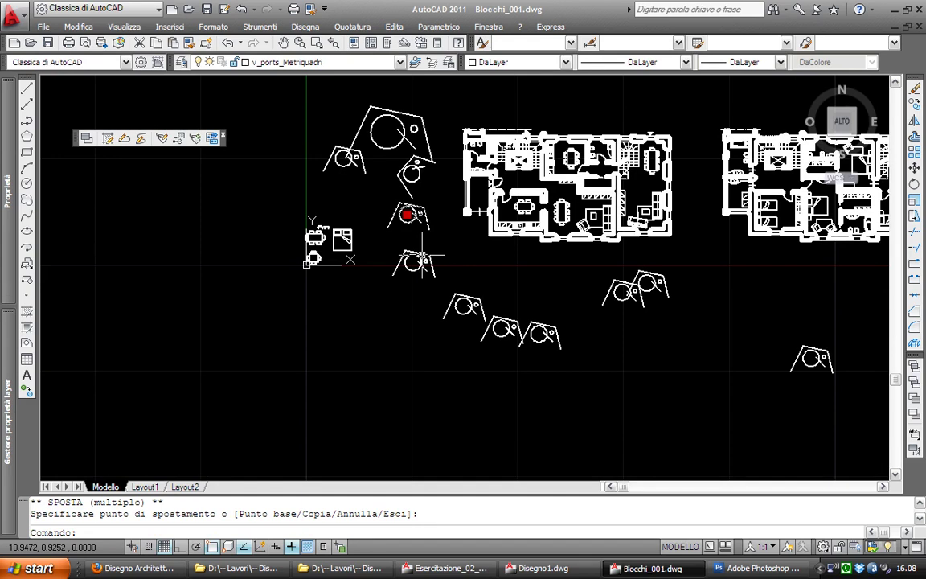
{"action": "scroll", "coordinate": [421, 206], "scroll_direction": "up", "scroll_amount": 3}
{"action": "scroll", "coordinate": [401, 193], "scroll_direction": "up", "scroll_amount": 3}
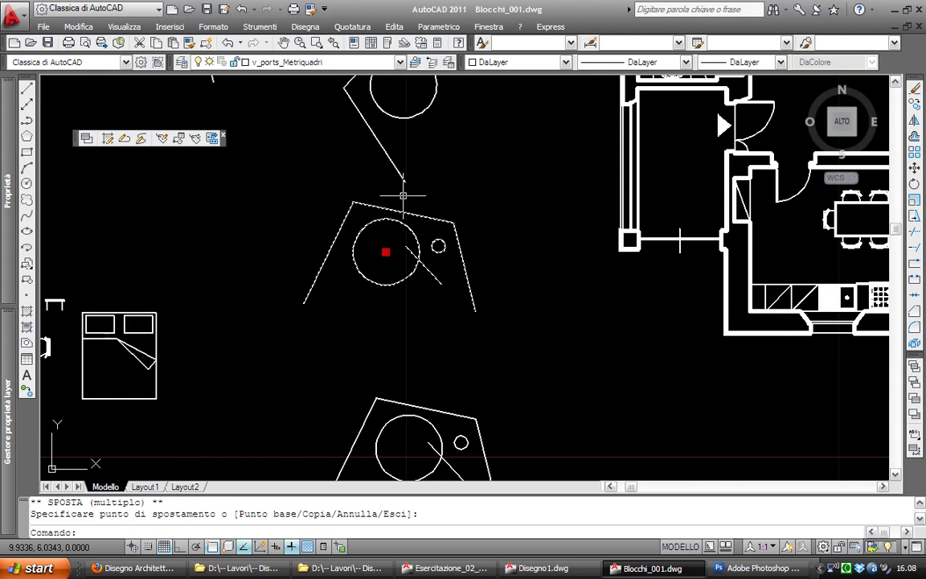
{"action": "middle_click_drag", "start_coordinate": [464, 397], "coordinate": [397, 244]}
{"action": "middle_click_drag", "start_coordinate": [535, 336], "coordinate": [445, 231]}
{"action": "scroll", "coordinate": [536, 315], "scroll_direction": "down", "scroll_amount": 3}
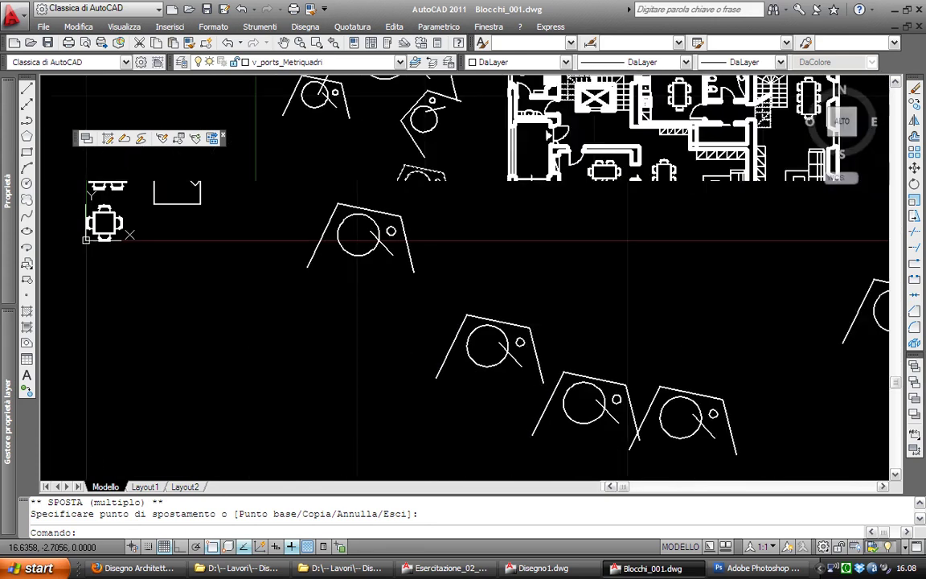
{"action": "scroll", "coordinate": [446, 279], "scroll_direction": "down", "scroll_amount": 2}
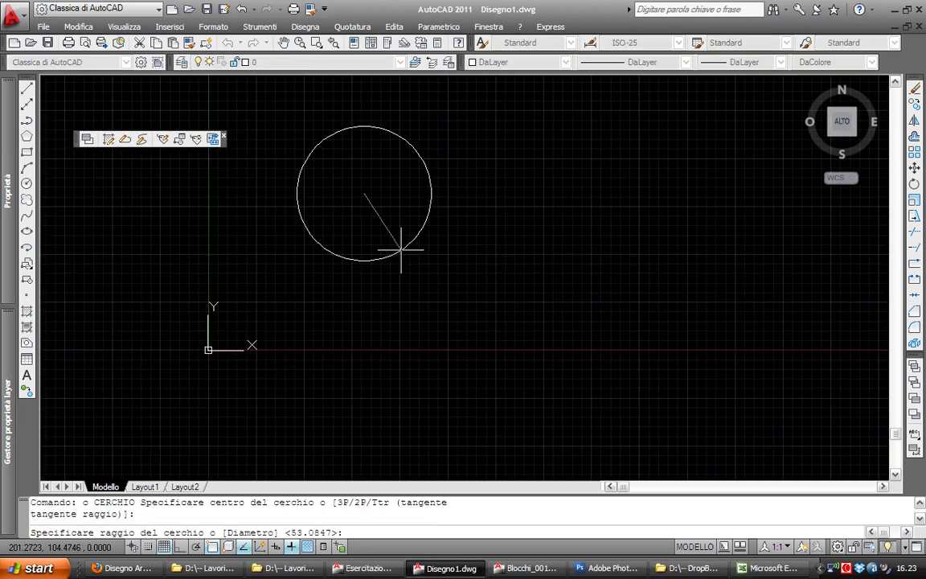
{"action": "left_click", "coordinate": [397, 255]}
{"action": "key", "text": "Return"}
{"action": "left_click", "coordinate": [455, 276]}
{"action": "left_click", "coordinate": [440, 184]}
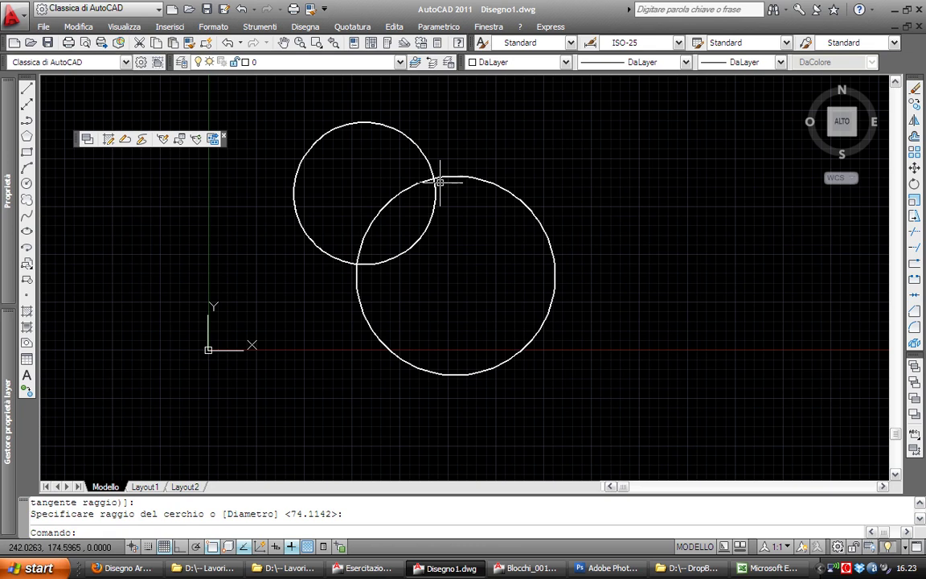
Frame both overlapping circles in view and launch Hatch from the Draw toolbar
{"action": "middle_click_drag", "start_coordinate": [408, 219], "coordinate": [409, 218]}
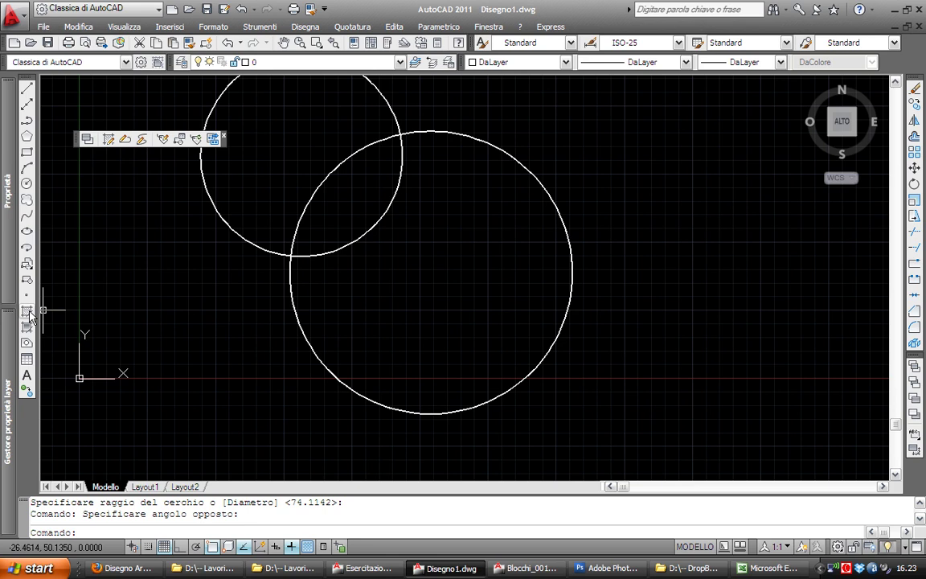
{"action": "left_click", "coordinate": [28, 312]}
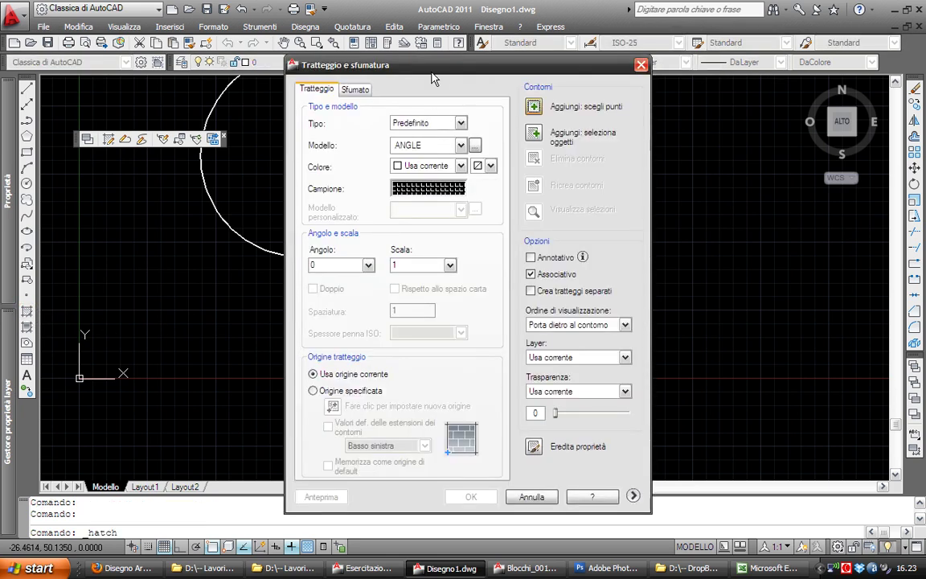
Choose the ANSI31 pattern from the ANSI tab of the hatch pattern palette
{"action": "left_click_drag", "start_coordinate": [432, 73], "coordinate": [464, 72]}
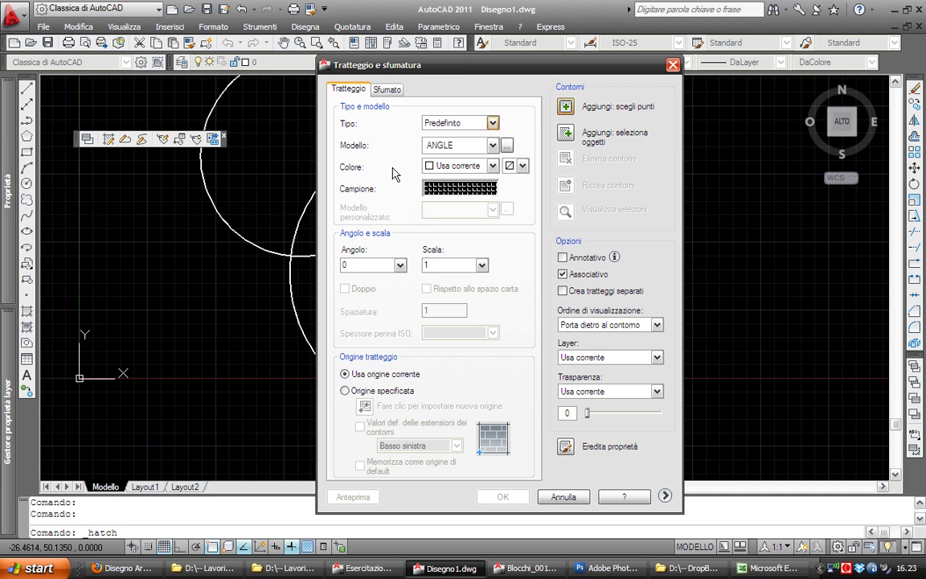
{"action": "left_click", "coordinate": [452, 188]}
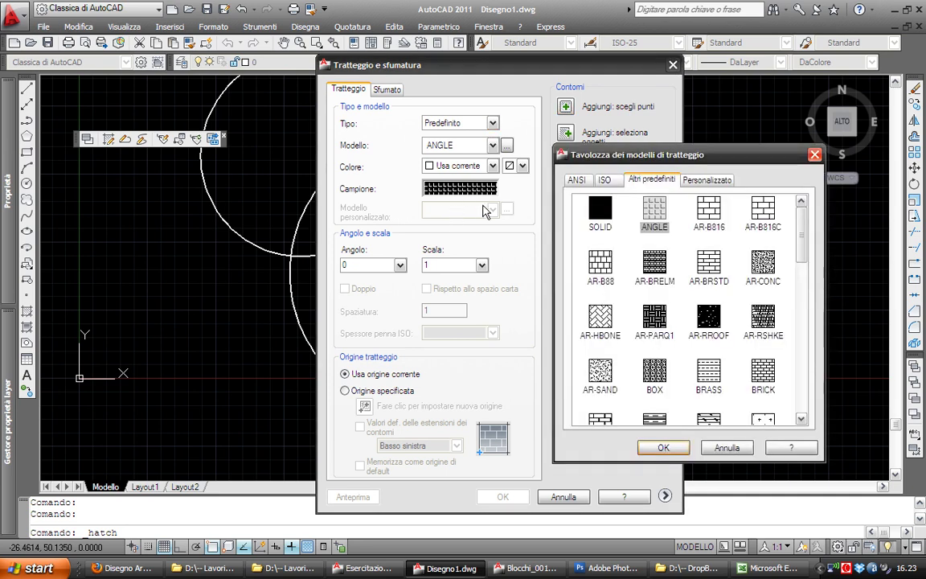
{"action": "left_click_drag", "start_coordinate": [636, 154], "coordinate": [343, 56]}
{"action": "left_click", "coordinate": [314, 83]}
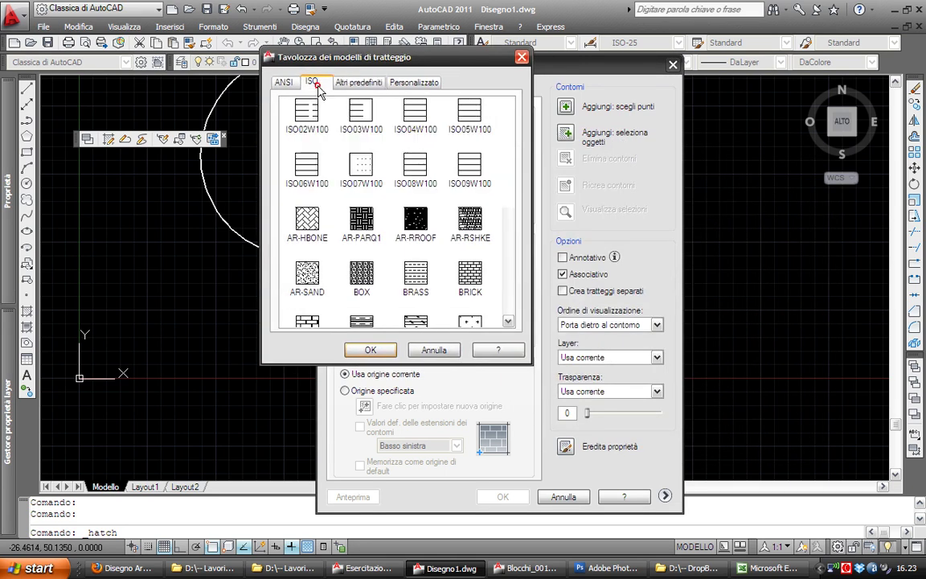
{"action": "left_click", "coordinate": [283, 83]}
{"action": "left_click", "coordinate": [313, 82]}
{"action": "left_click", "coordinate": [354, 82]}
{"action": "left_click", "coordinate": [283, 82]}
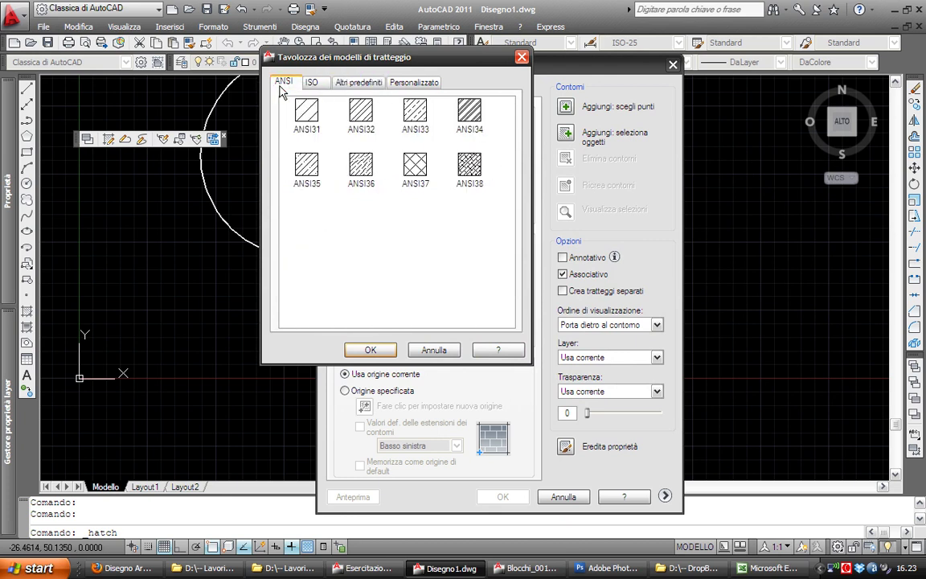
{"action": "left_click", "coordinate": [316, 116]}
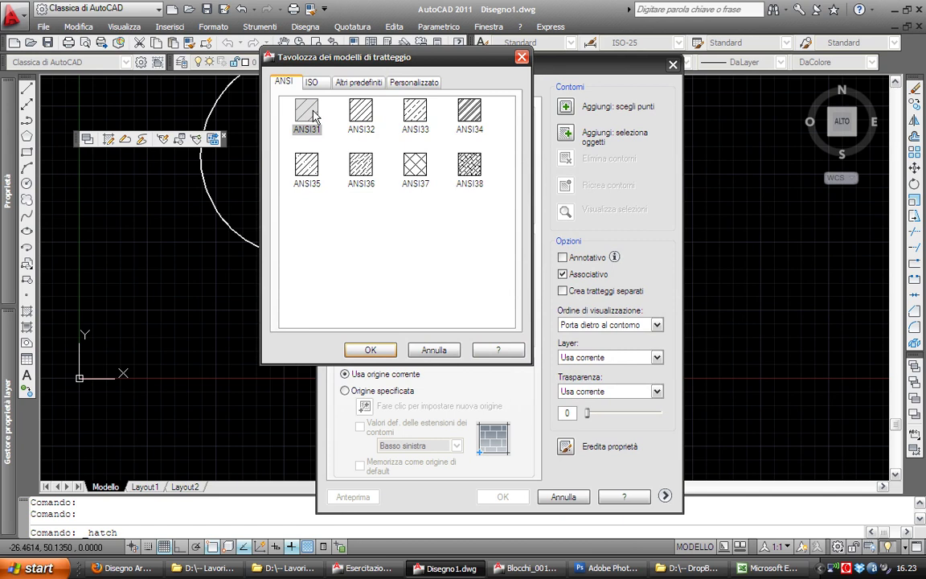
{"action": "left_click", "coordinate": [369, 350]}
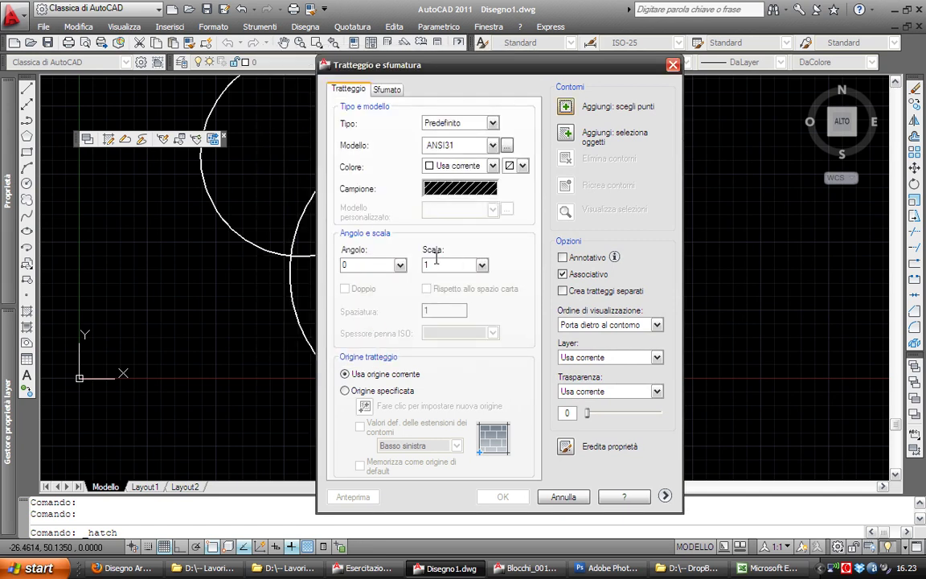
Keep angle 0, set hatch scale to 1, and return to the drawing to pick points
{"action": "left_click", "coordinate": [360, 266]}
{"action": "left_click", "coordinate": [434, 265]}
{"action": "key", "text": "BackSpace"}
{"action": "type", "text": "1"}
{"action": "left_click", "coordinate": [439, 264]}
{"action": "left_click", "coordinate": [567, 108]}
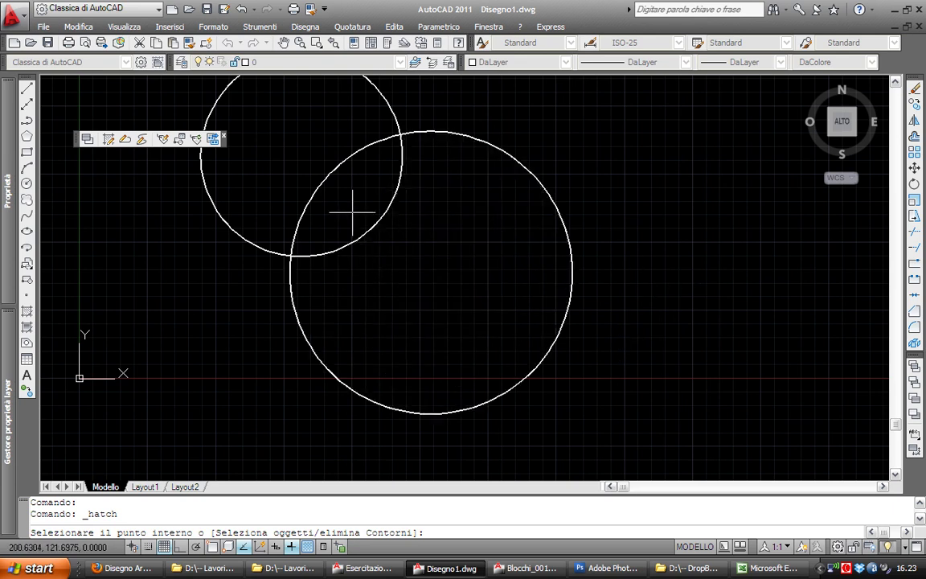
Pick an interior point in the circles and preview the ANSI31 hatch
{"action": "left_click", "coordinate": [408, 207]}
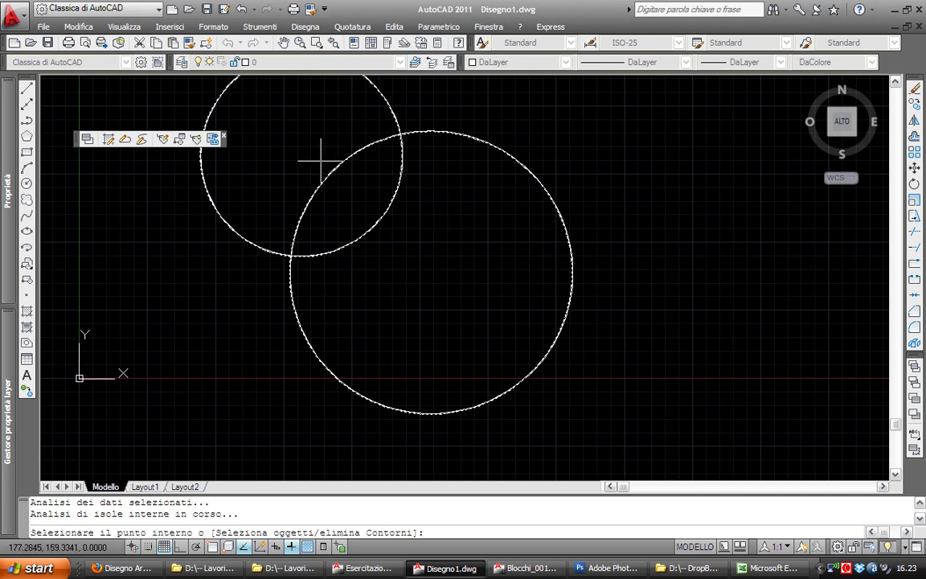
{"action": "middle_click_drag", "start_coordinate": [309, 104], "coordinate": [341, 162]}
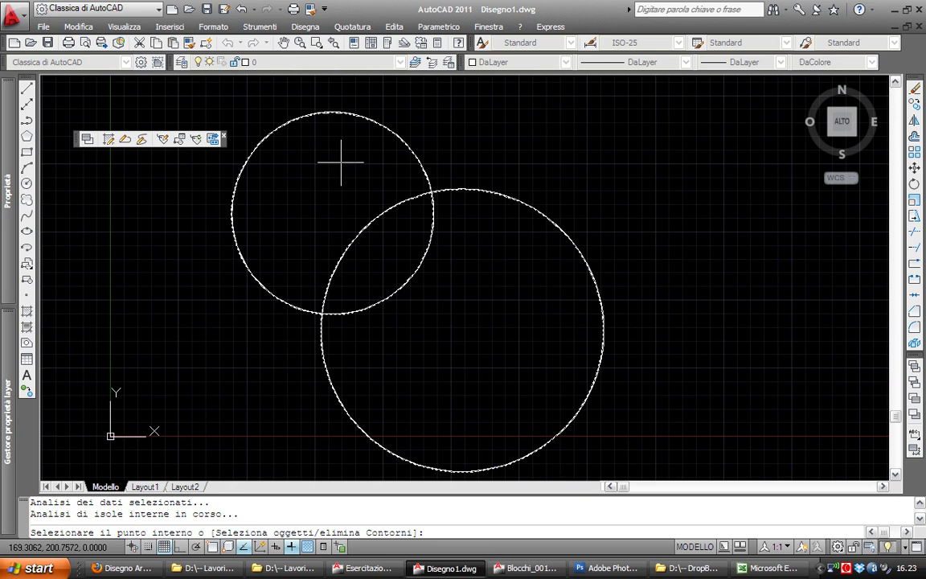
{"action": "key", "text": "Return"}
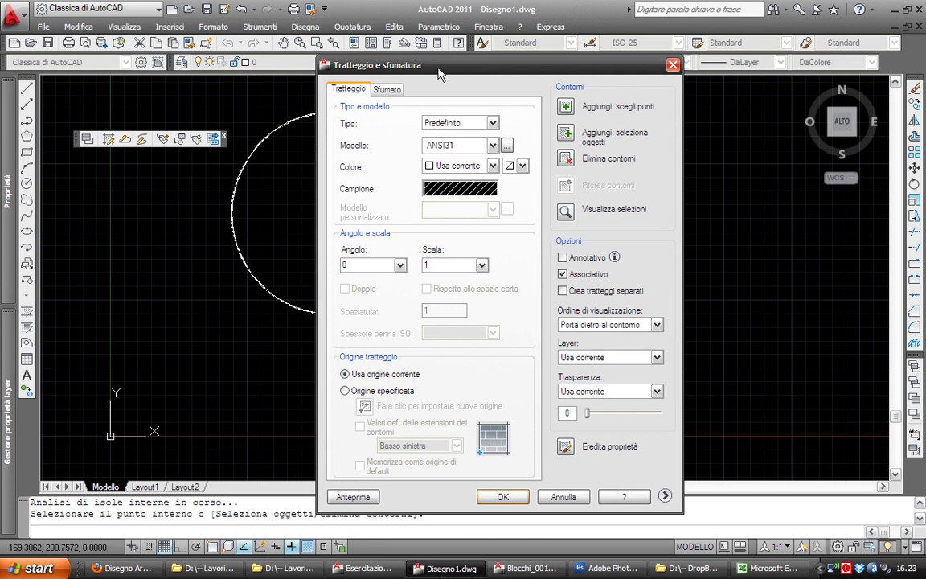
{"action": "left_click_drag", "start_coordinate": [439, 72], "coordinate": [623, 45]}
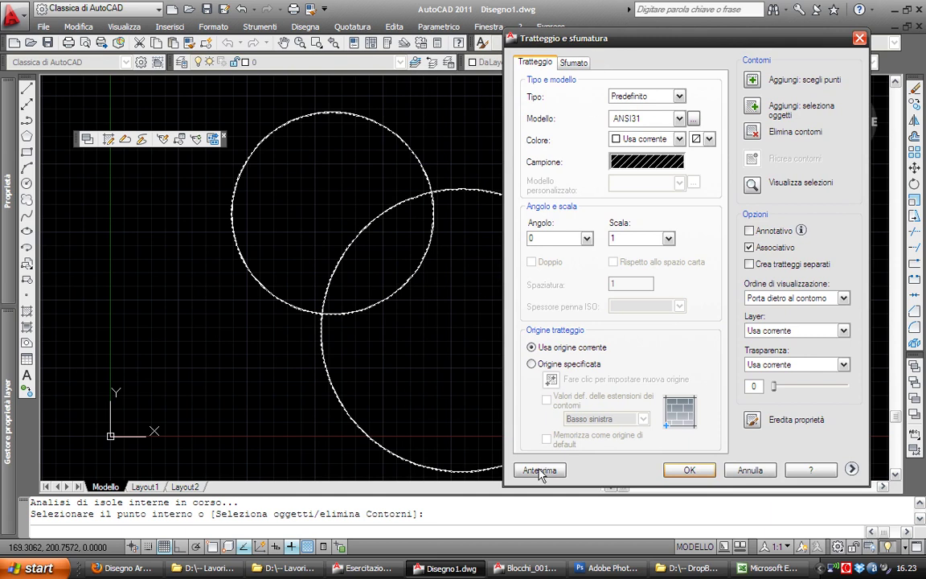
{"action": "left_click_drag", "start_coordinate": [541, 38], "coordinate": [455, 0]}
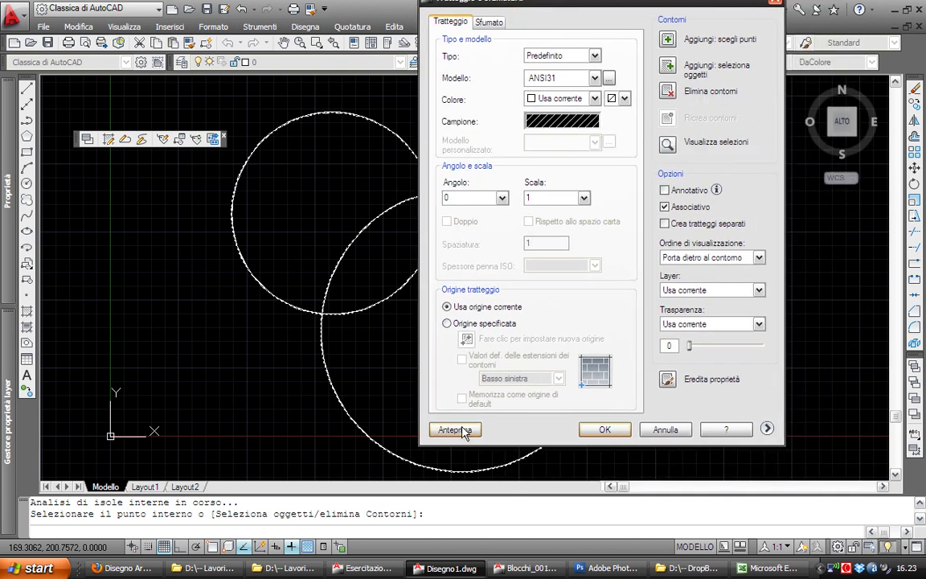
{"action": "left_click", "coordinate": [455, 430]}
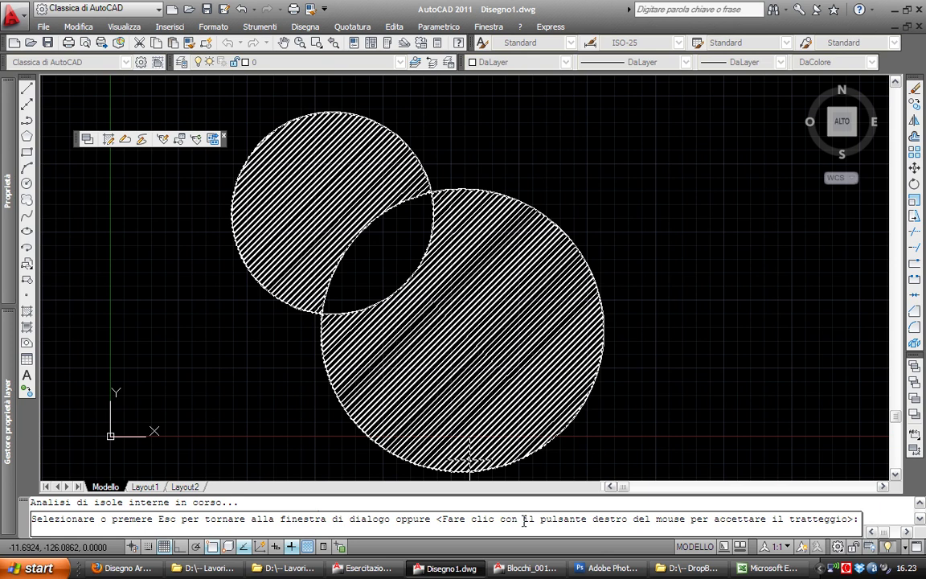
Set the hatch scale to 2 and preview it
{"action": "left_click", "coordinate": [488, 388]}
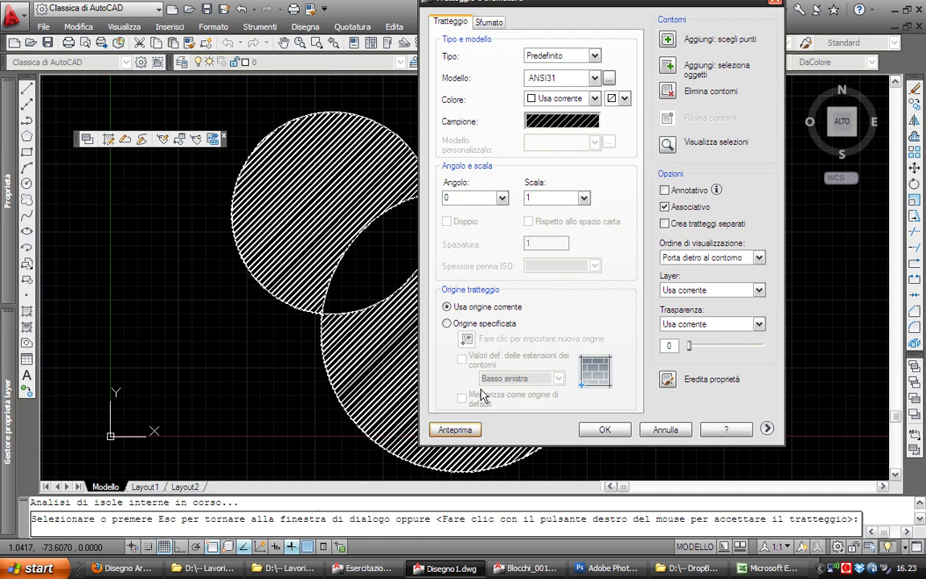
{"action": "left_click", "coordinate": [531, 196]}
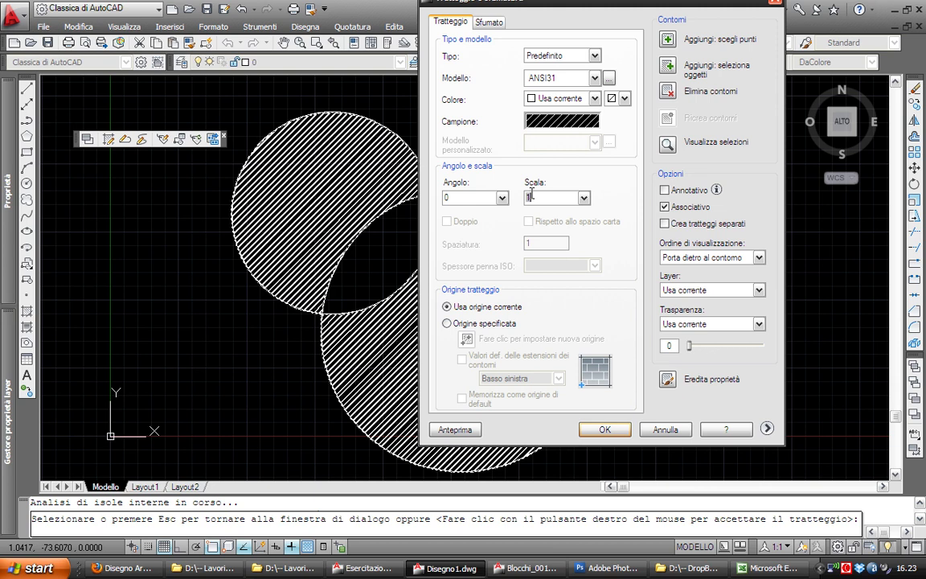
{"action": "type", "text": "2"}
{"action": "left_click", "coordinate": [452, 430]}
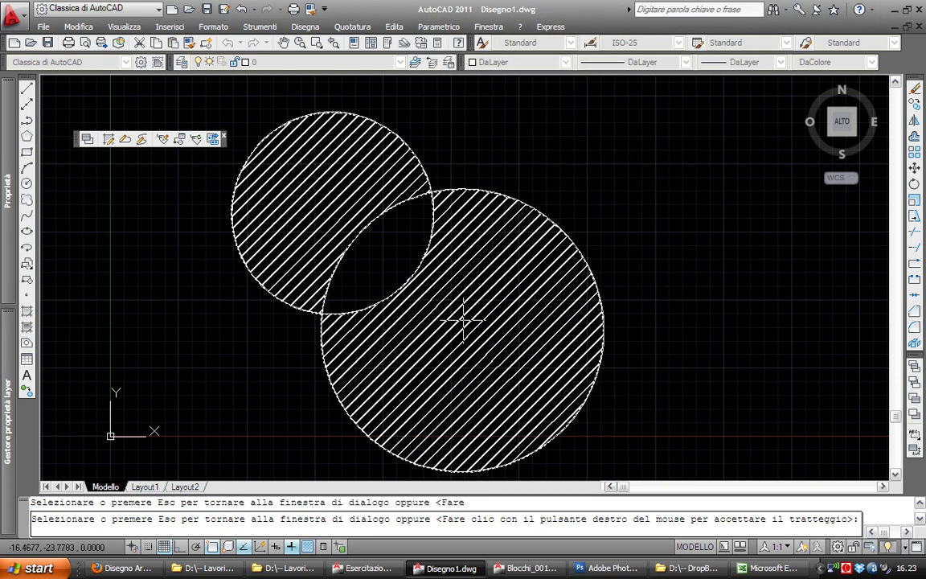
{"action": "key", "text": "Escape"}
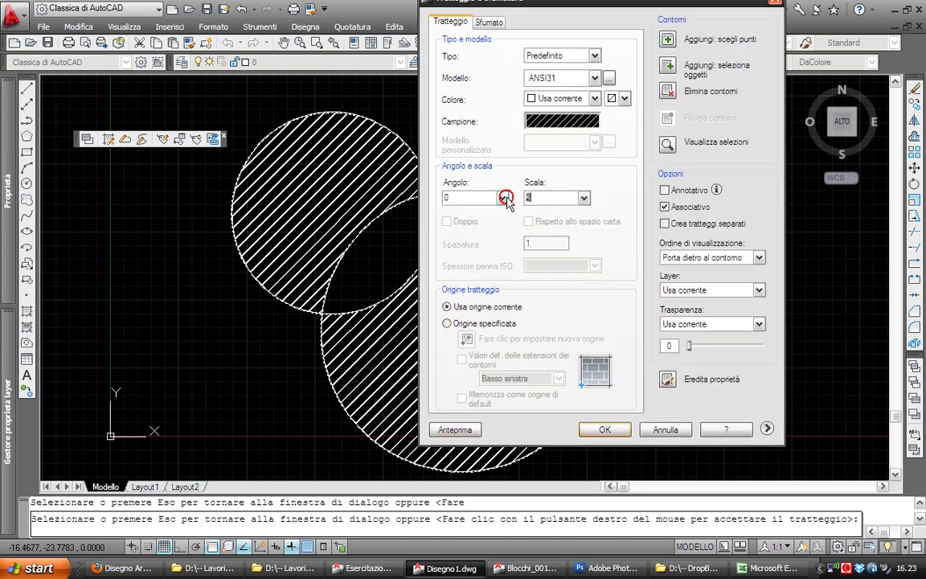
{"action": "left_click", "coordinate": [452, 429]}
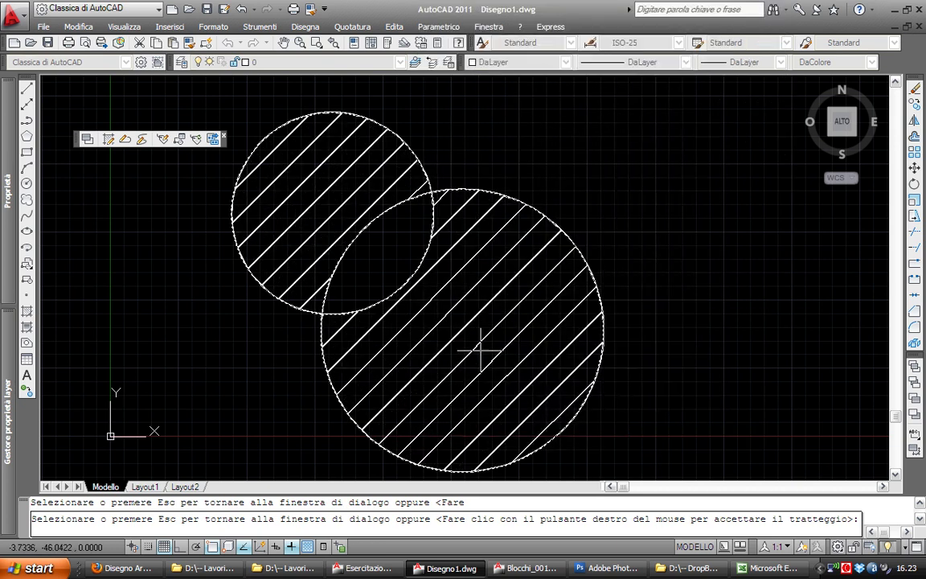
{"action": "key", "text": "Escape"}
Change the scale to .5, preview, accept the hatch, and select it
{"action": "left_click", "coordinate": [539, 197]}
{"action": "type", "text": "5"}
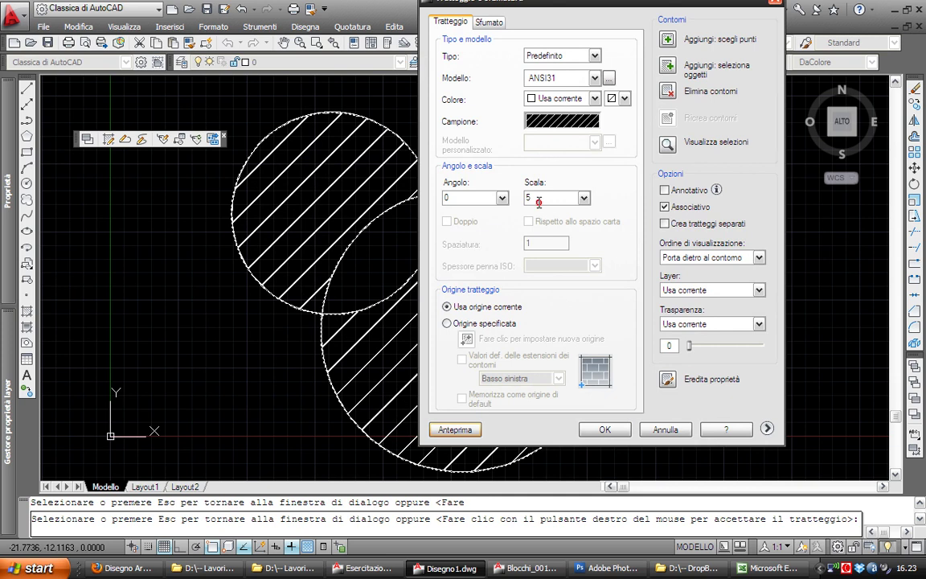
{"action": "key", "text": "Home"}
{"action": "type", "text": "."}
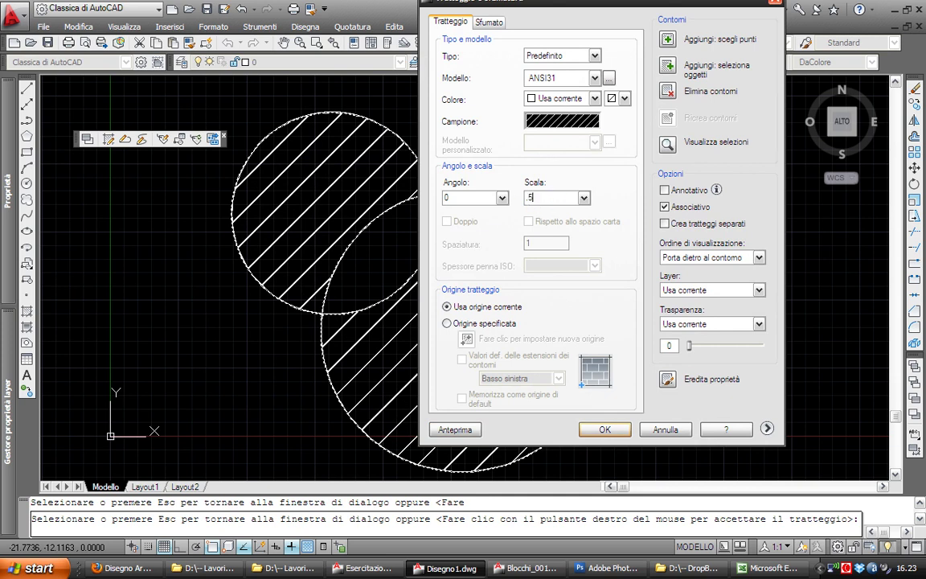
{"action": "left_click", "coordinate": [461, 435]}
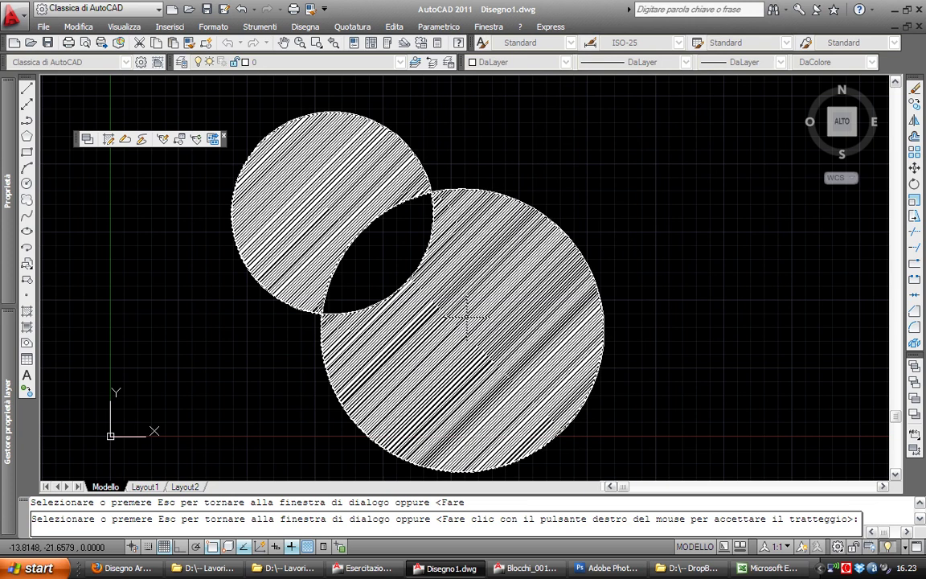
{"action": "right_click", "coordinate": [467, 318]}
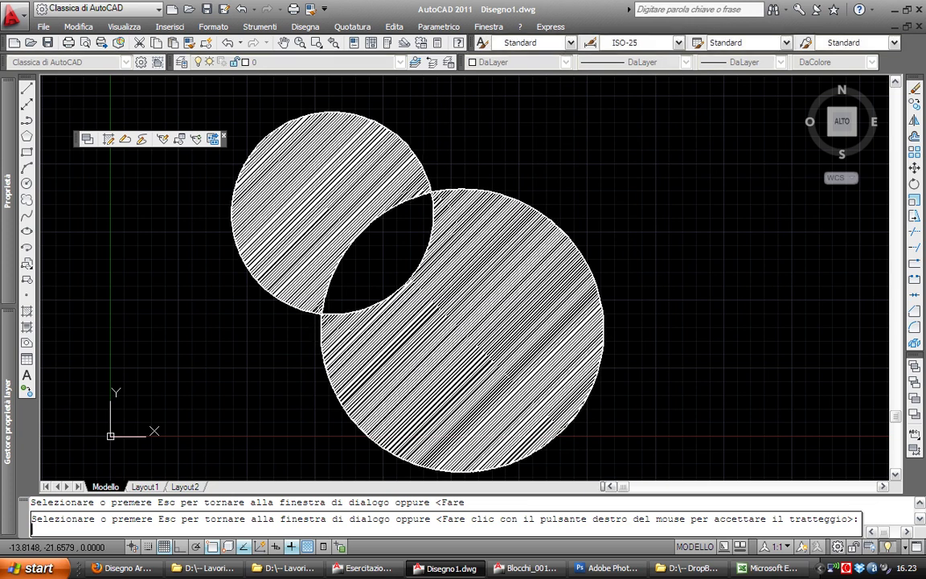
{"action": "middle_click_drag", "start_coordinate": [446, 297], "coordinate": [484, 268]}
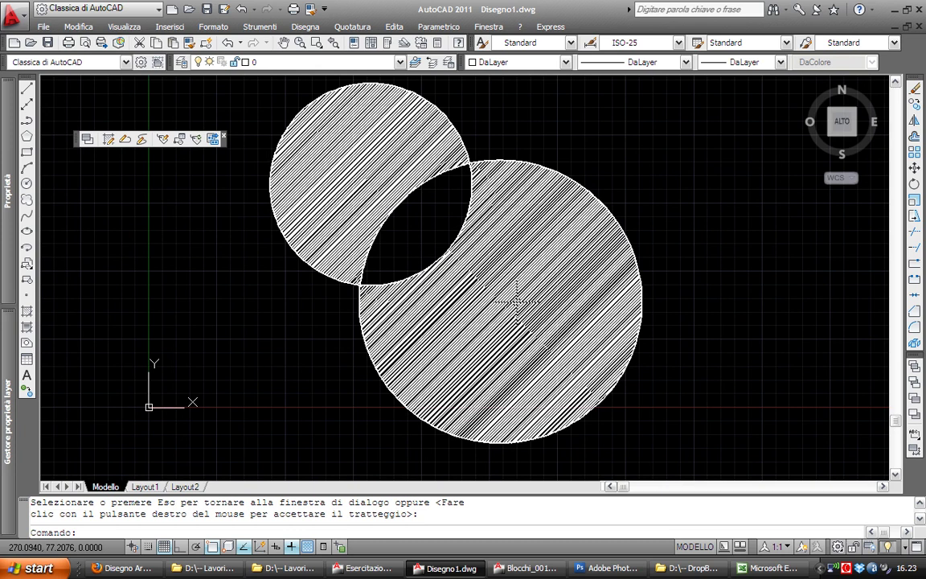
{"action": "middle_click_drag", "start_coordinate": [516, 301], "coordinate": [509, 299]}
{"action": "left_click", "coordinate": [492, 278]}
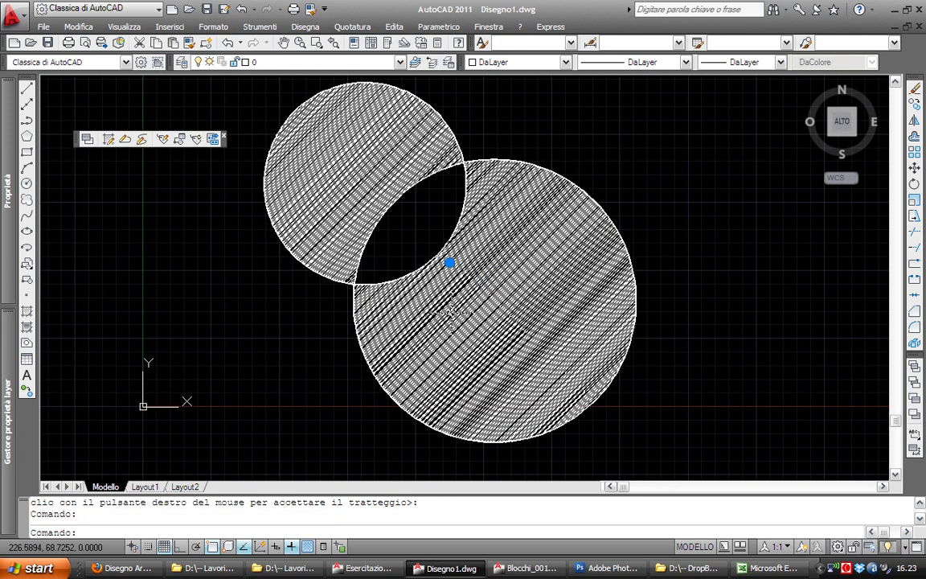
Change the selected hatch's scale from 0.5 to 1 in the Properties palette
{"action": "key", "text": "Escape"}
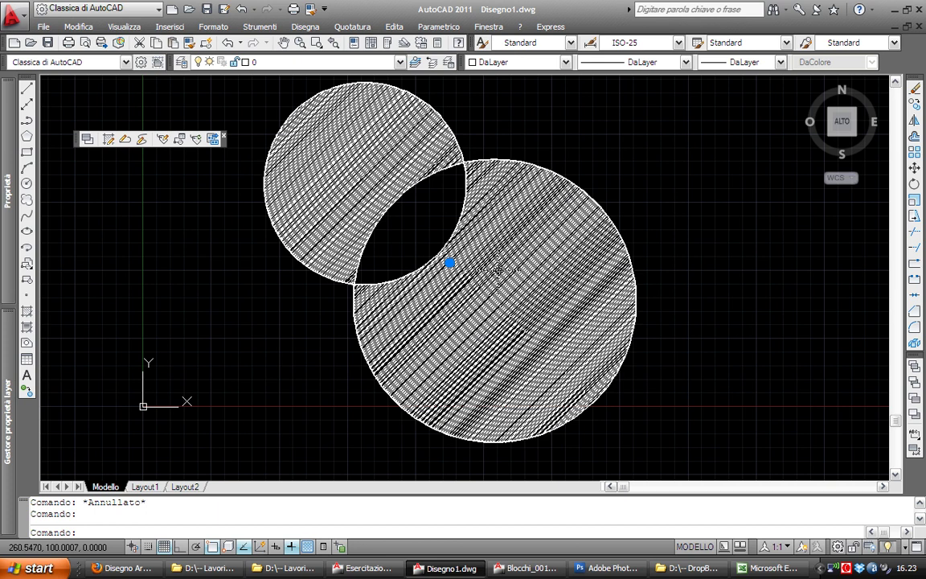
{"action": "key", "text": "ctrl+1"}
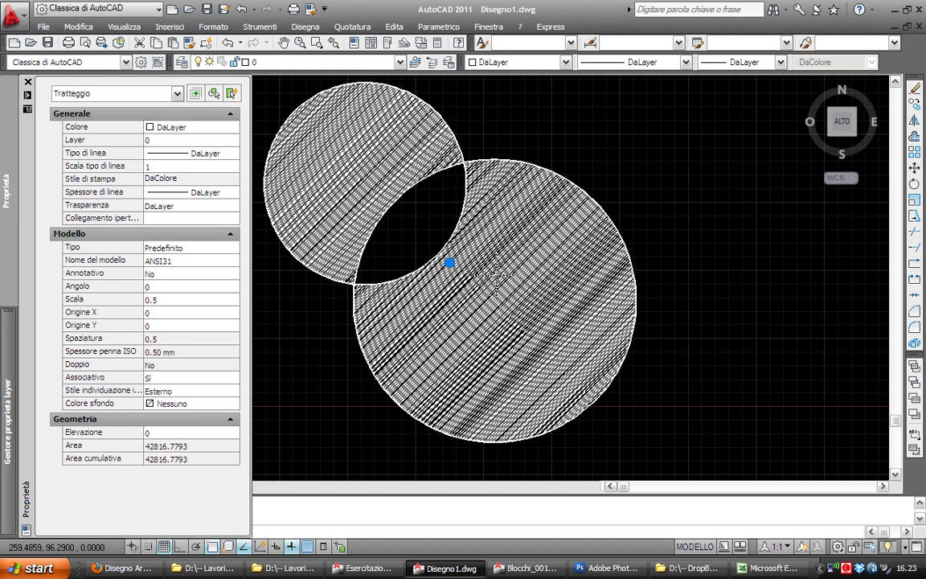
{"action": "key", "text": "ctrl+1"}
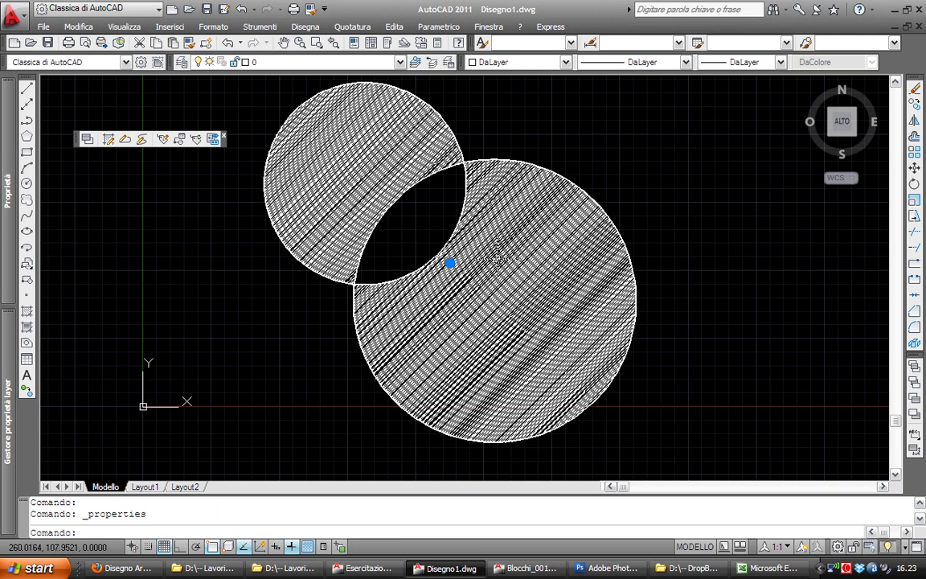
{"action": "key", "text": "ctrl+1"}
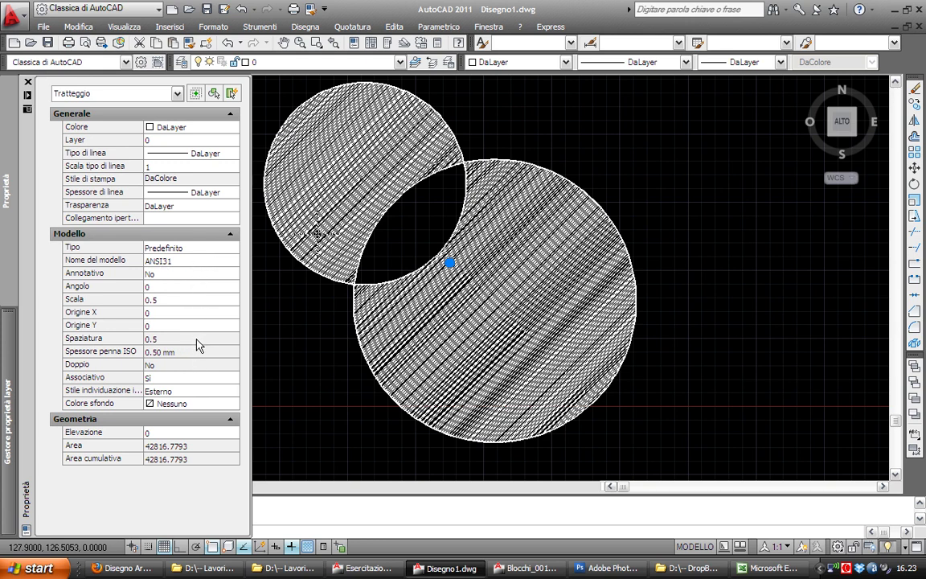
{"action": "left_click", "coordinate": [175, 299]}
{"action": "type", "text": "1"}
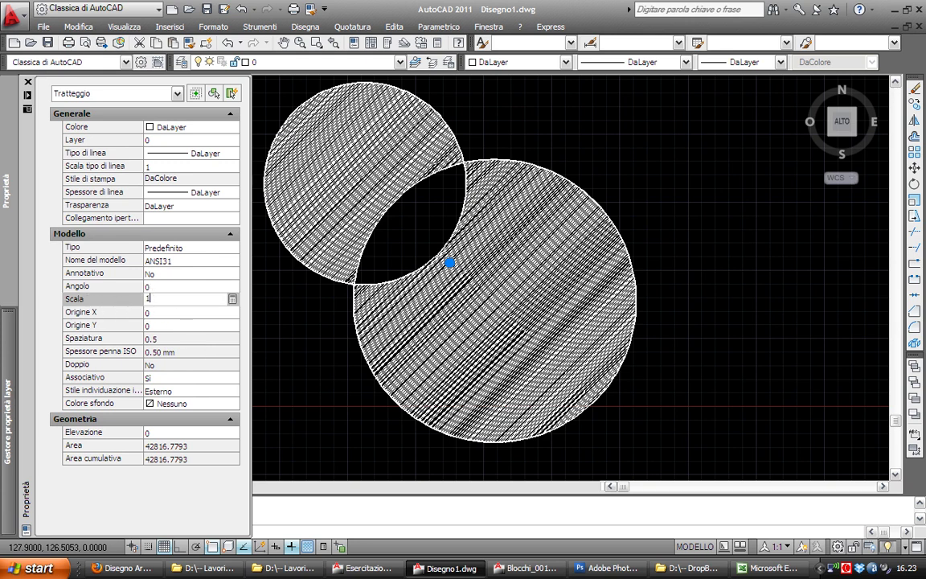
{"action": "key", "text": "Tab"}
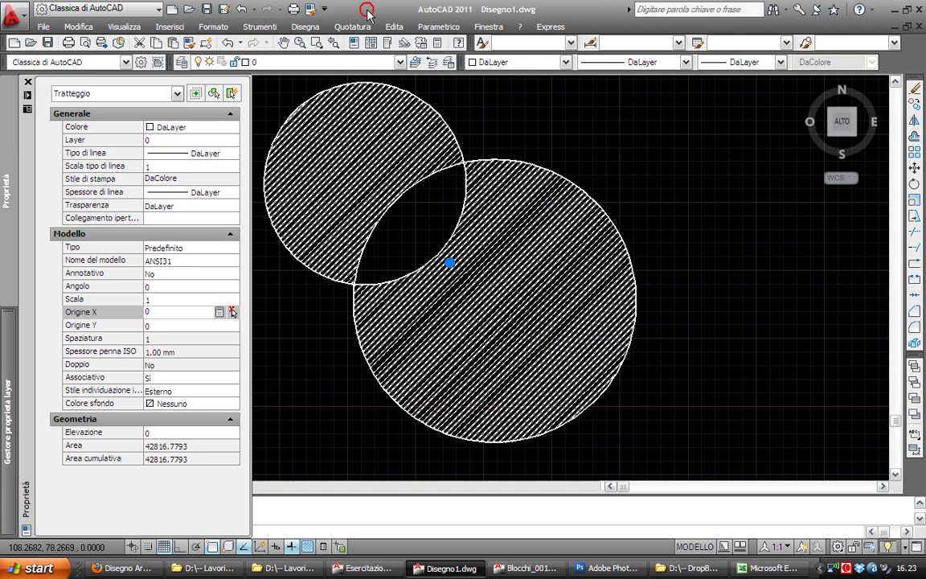
{"action": "left_click", "coordinate": [353, 42]}
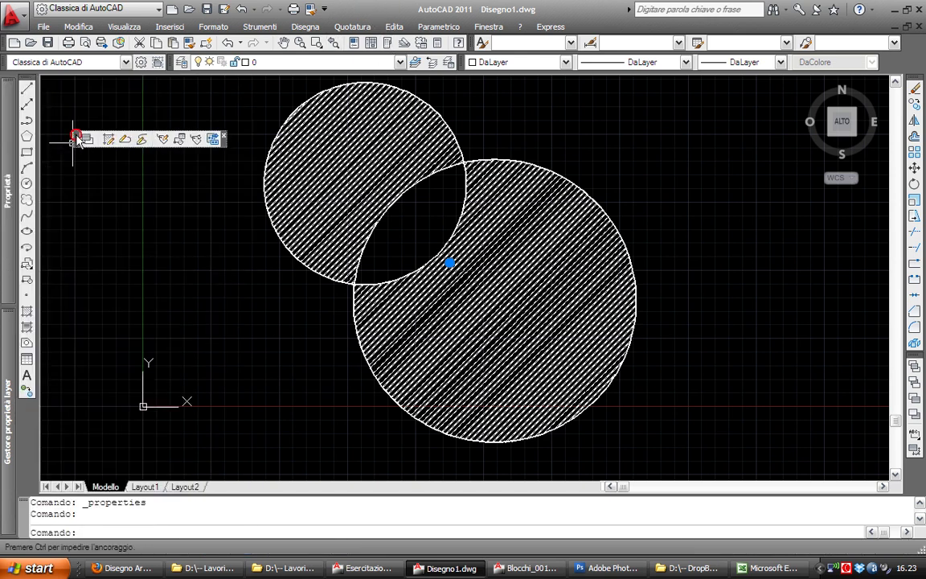
Start Hatch Edit and pick the upper circle's hatch
{"action": "left_click_drag", "start_coordinate": [76, 139], "coordinate": [103, 111]}
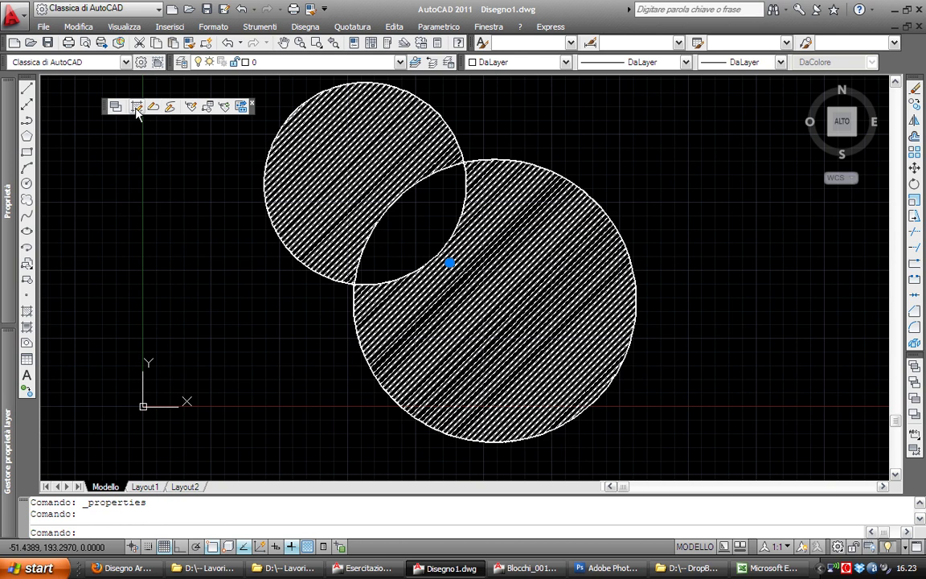
{"action": "left_click", "coordinate": [137, 109]}
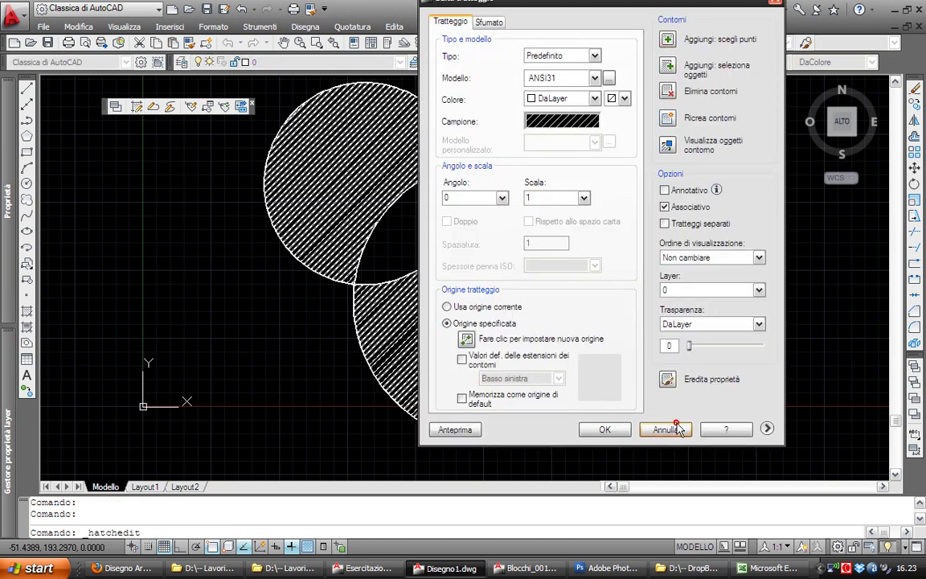
{"action": "left_click", "coordinate": [665, 429]}
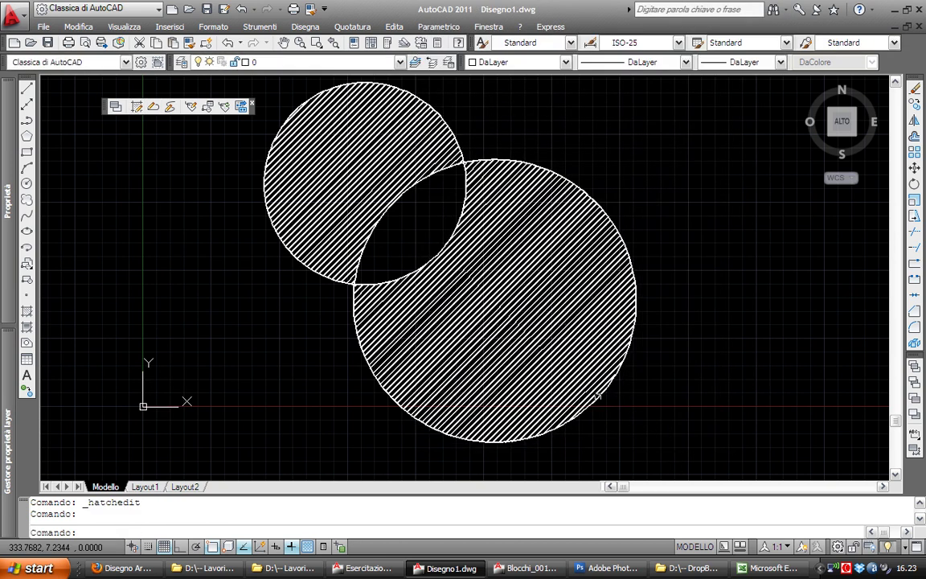
{"action": "left_click", "coordinate": [136, 110]}
{"action": "left_click", "coordinate": [352, 175]}
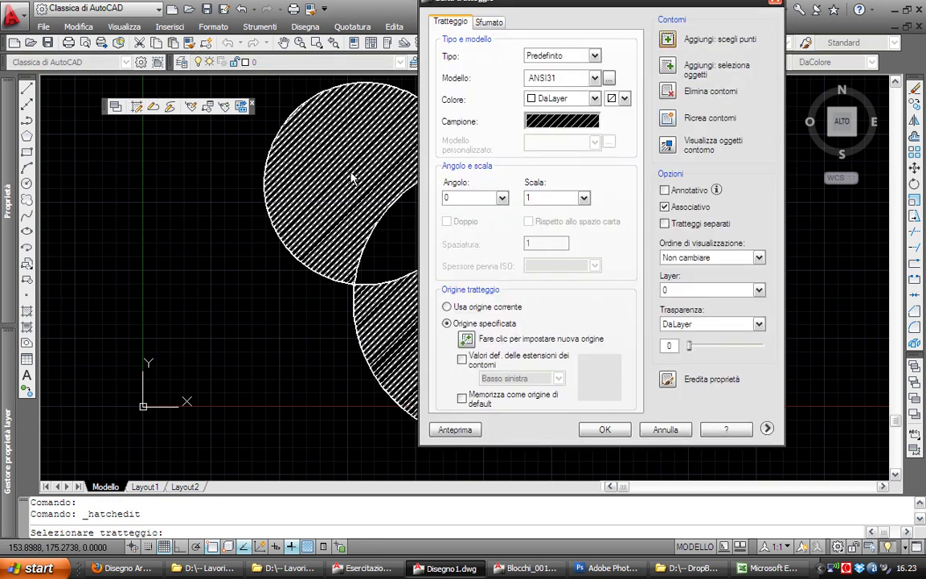
{"action": "left_click_drag", "start_coordinate": [555, 5], "coordinate": [497, 55]}
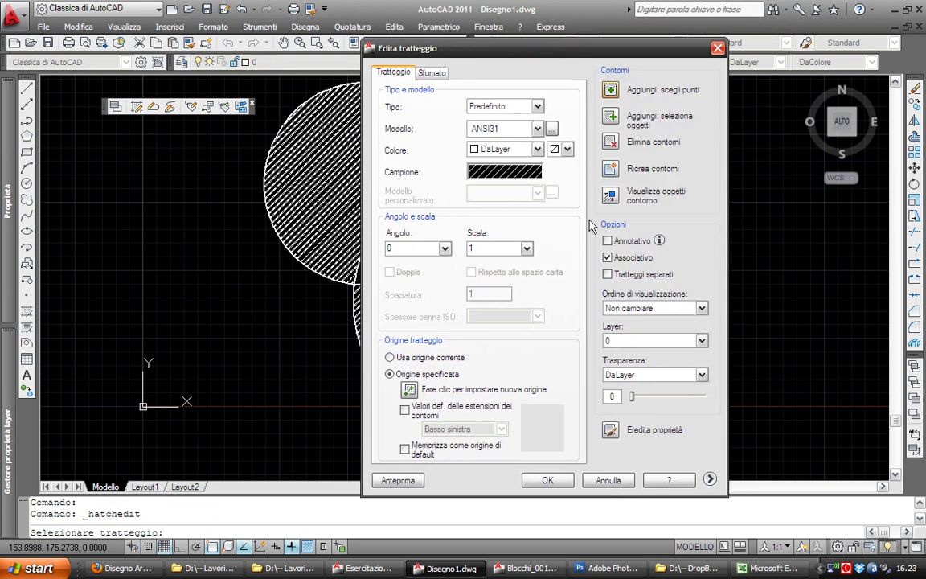
Switch the hatch pattern to AR-B88 from the Other Predefined patterns
{"action": "left_click", "coordinate": [523, 173]}
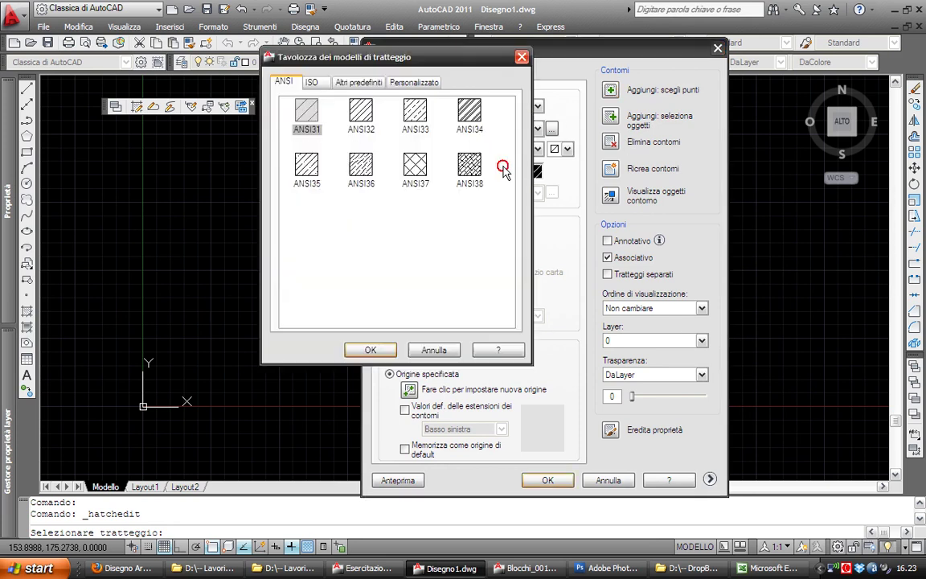
{"action": "left_click", "coordinate": [363, 109]}
{"action": "left_click", "coordinate": [311, 82]}
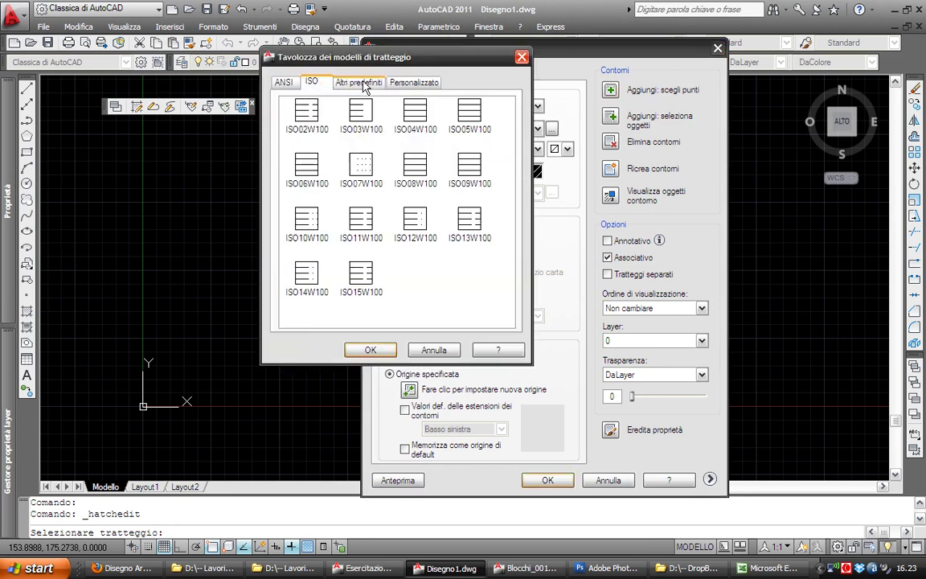
{"action": "left_click", "coordinate": [358, 82]}
{"action": "left_click", "coordinate": [308, 116]}
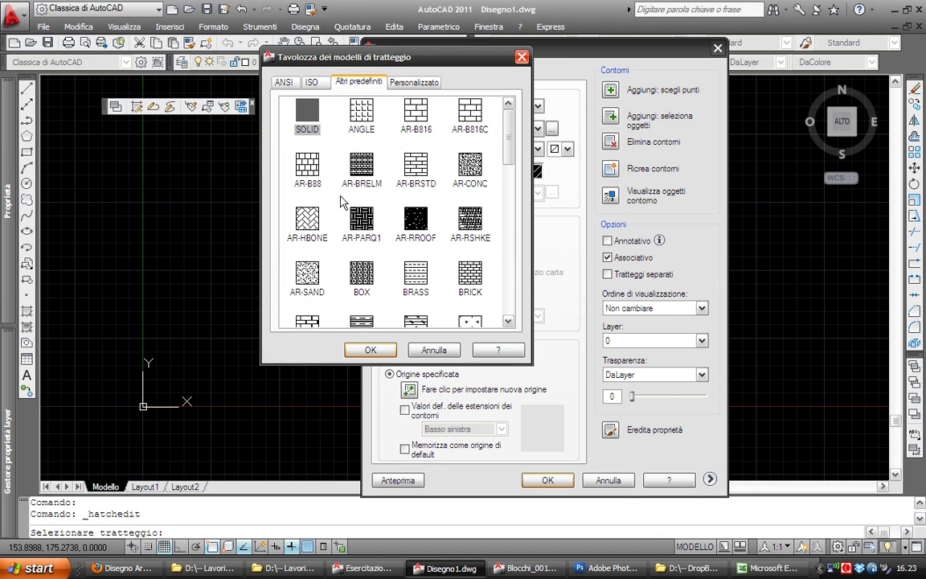
{"action": "left_click", "coordinate": [307, 165]}
{"action": "left_click", "coordinate": [307, 217]}
{"action": "left_click", "coordinate": [308, 113]}
{"action": "left_click", "coordinate": [362, 111]}
{"action": "left_click", "coordinate": [299, 161]}
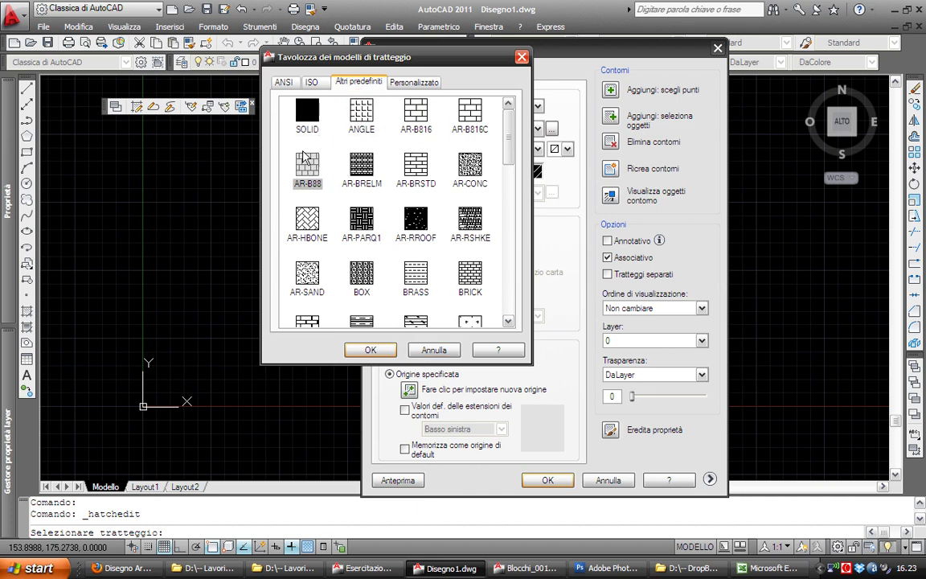
{"action": "left_click", "coordinate": [388, 353]}
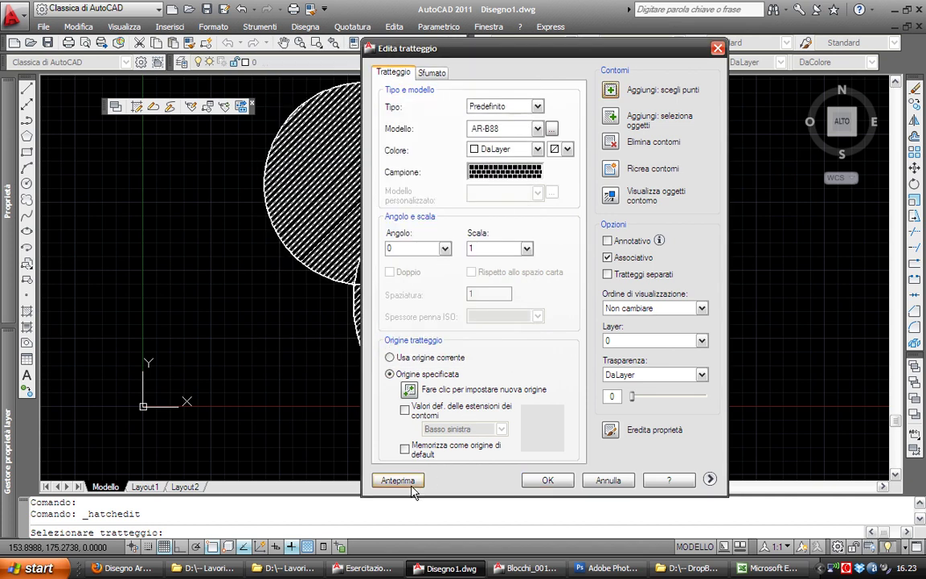
Preview the AR-B88 brick hatch at scale .1, accept it, and select it
{"action": "left_click", "coordinate": [398, 481]}
{"action": "left_click", "coordinate": [446, 273]}
{"action": "left_click", "coordinate": [476, 249]}
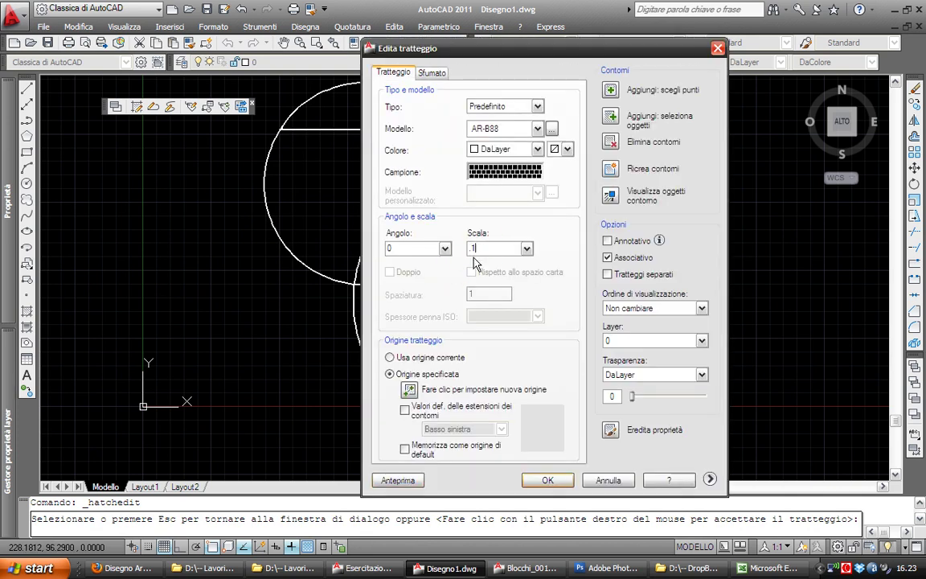
{"action": "left_click", "coordinate": [398, 480]}
{"action": "left_click", "coordinate": [465, 285]}
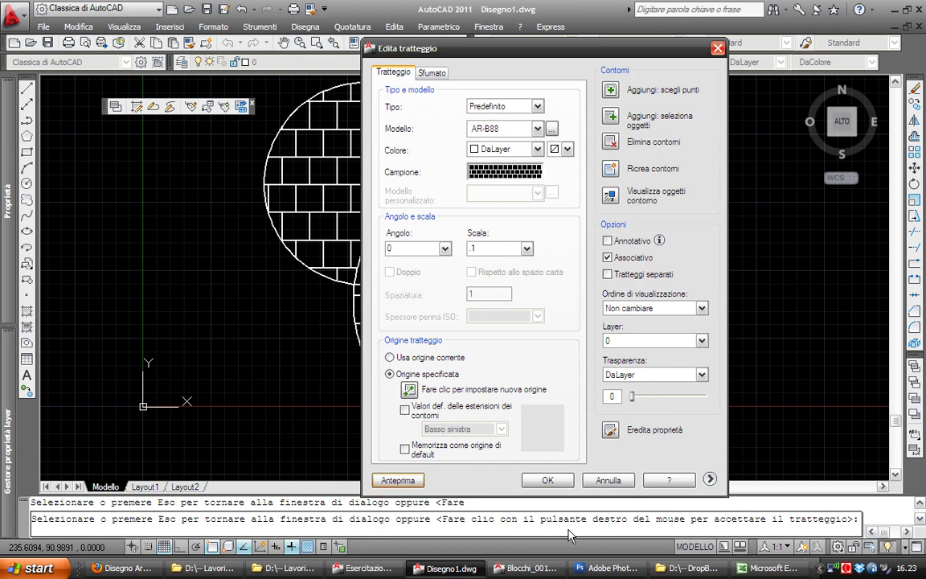
{"action": "left_click", "coordinate": [547, 480]}
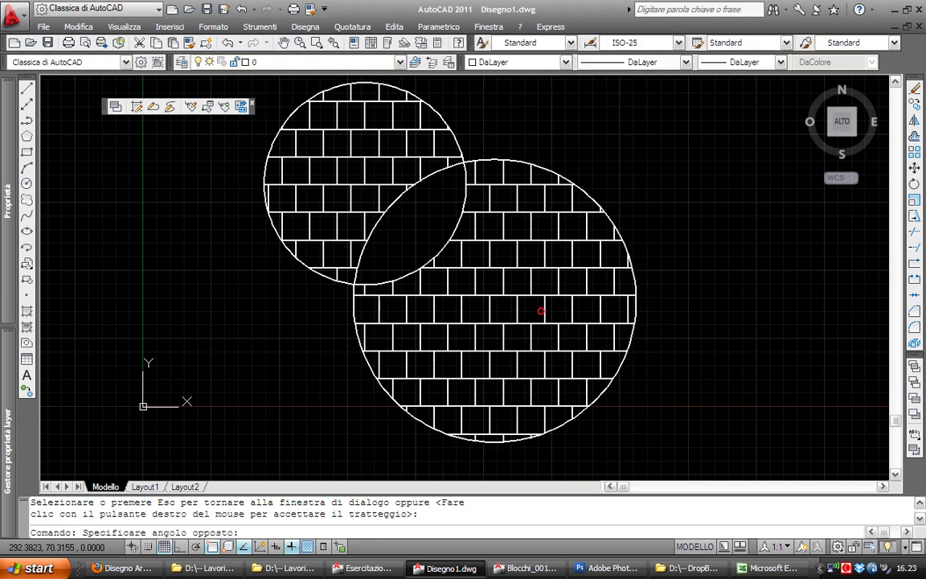
{"action": "right_click", "coordinate": [541, 312]}
{"action": "left_click", "coordinate": [492, 321]}
Erase the brick hatch and hatch the lens where the two circles overlap
{"action": "type", "text": "ca"}
{"action": "key", "text": "Return"}
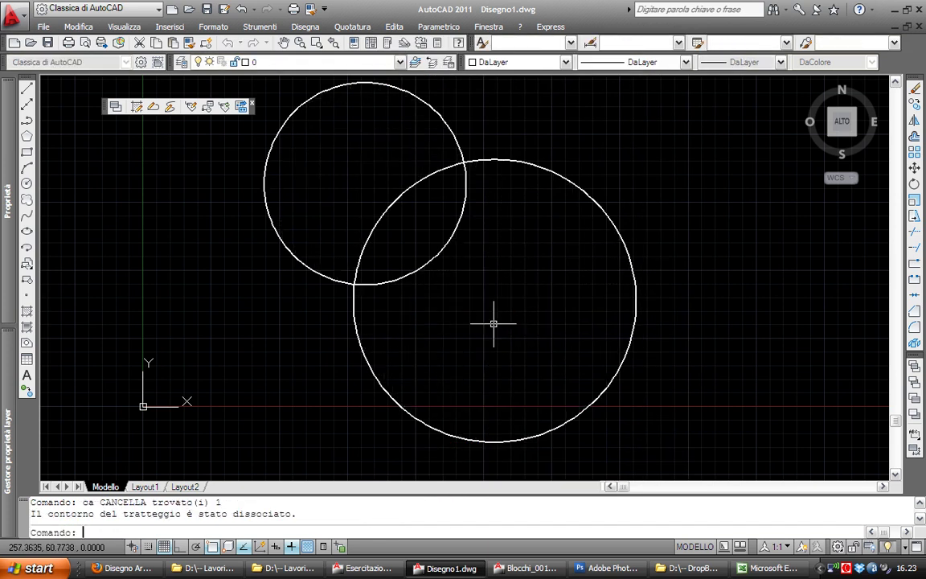
{"action": "left_click", "coordinate": [27, 311]}
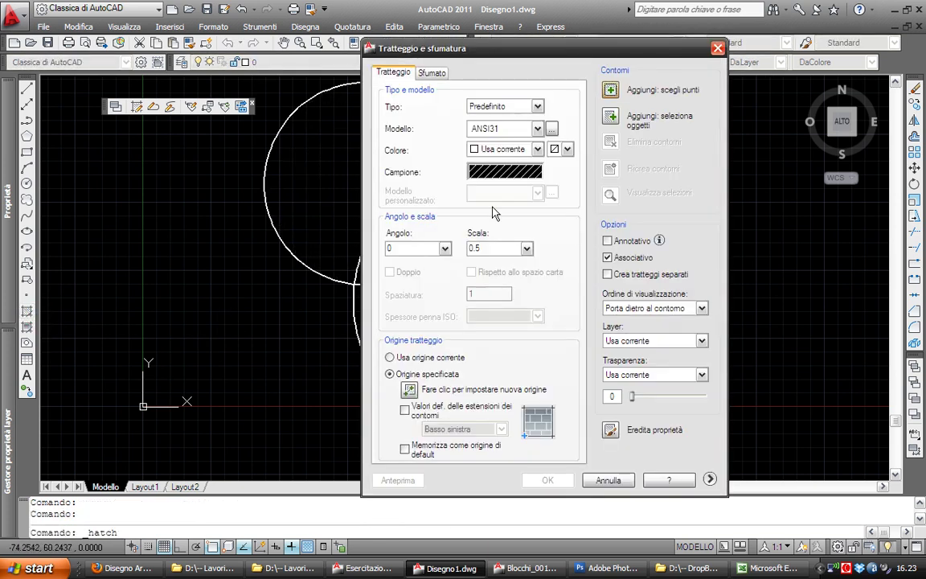
{"action": "left_click", "coordinate": [611, 90]}
{"action": "left_click", "coordinate": [446, 219]}
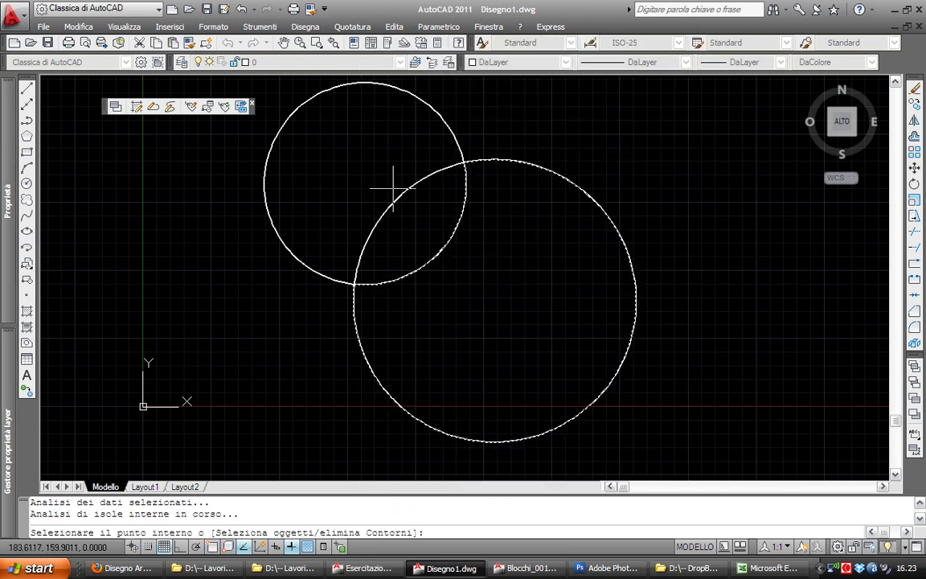
{"action": "key", "text": "Escape"}
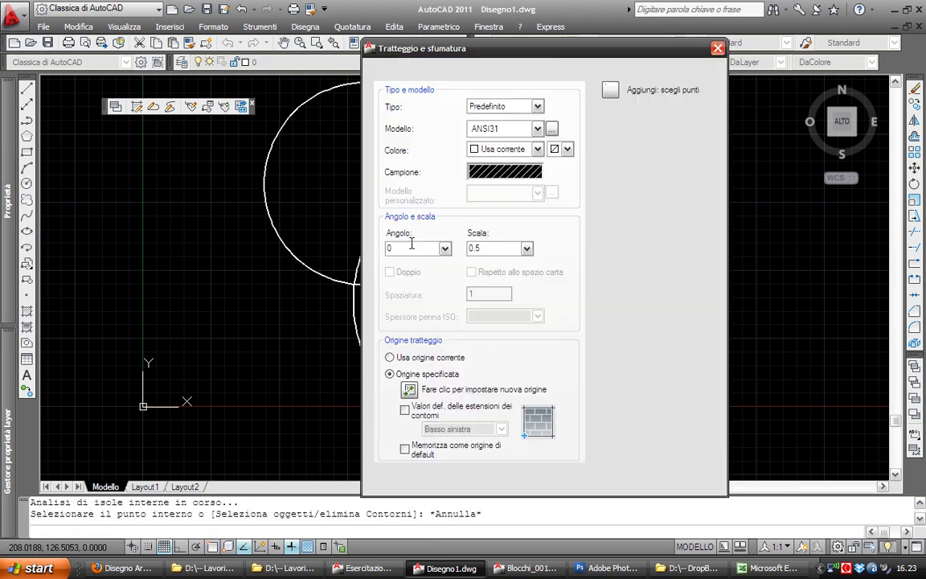
{"action": "left_click", "coordinate": [610, 90]}
{"action": "left_click", "coordinate": [414, 214]}
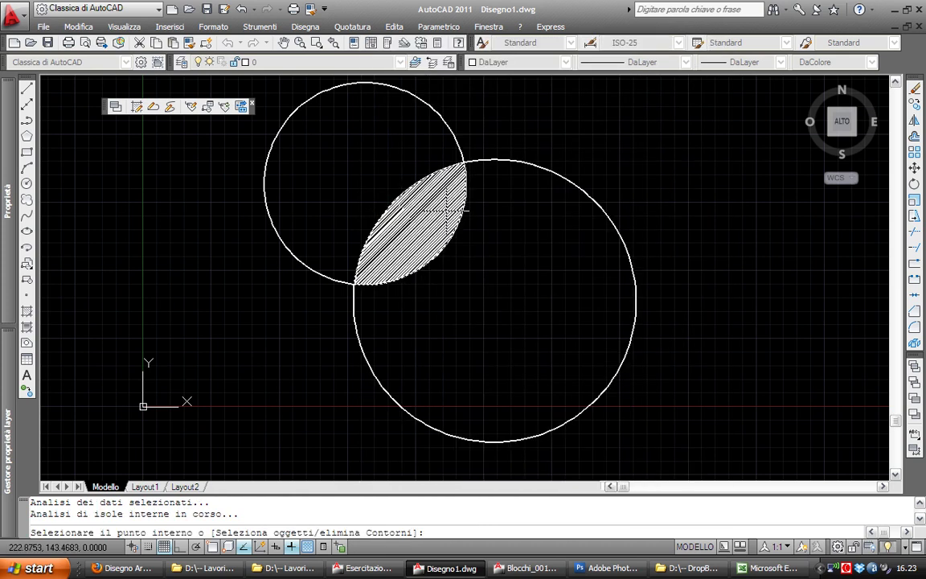
{"action": "key", "text": "Return"}
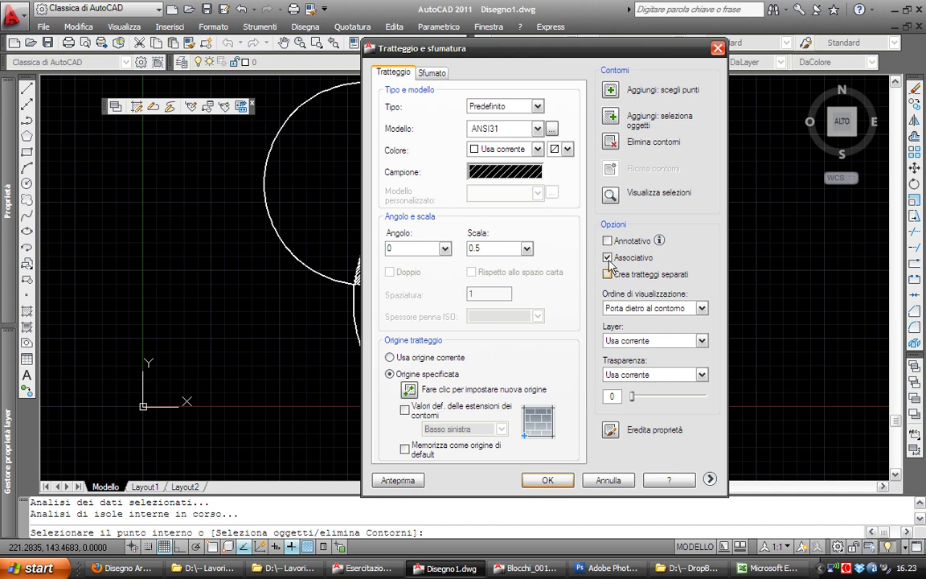
{"action": "left_click", "coordinate": [547, 481]}
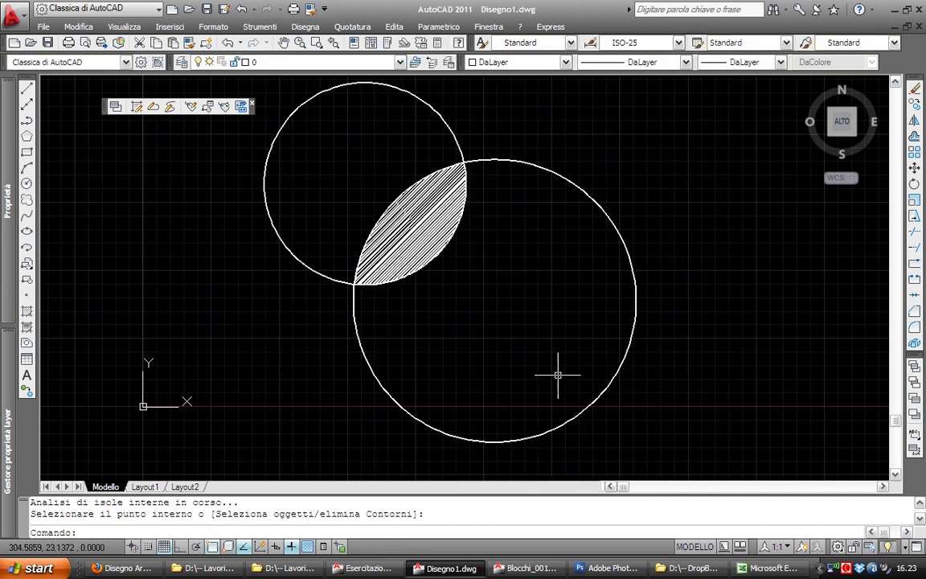
Move the lower circle up-left, then move the hatched circle down-right so the hatch updates
{"action": "left_click", "coordinate": [606, 387]}
{"action": "type", "text": "m"}
{"action": "key", "text": "Return"}
{"action": "left_click", "coordinate": [575, 314]}
{"action": "left_click", "coordinate": [539, 279]}
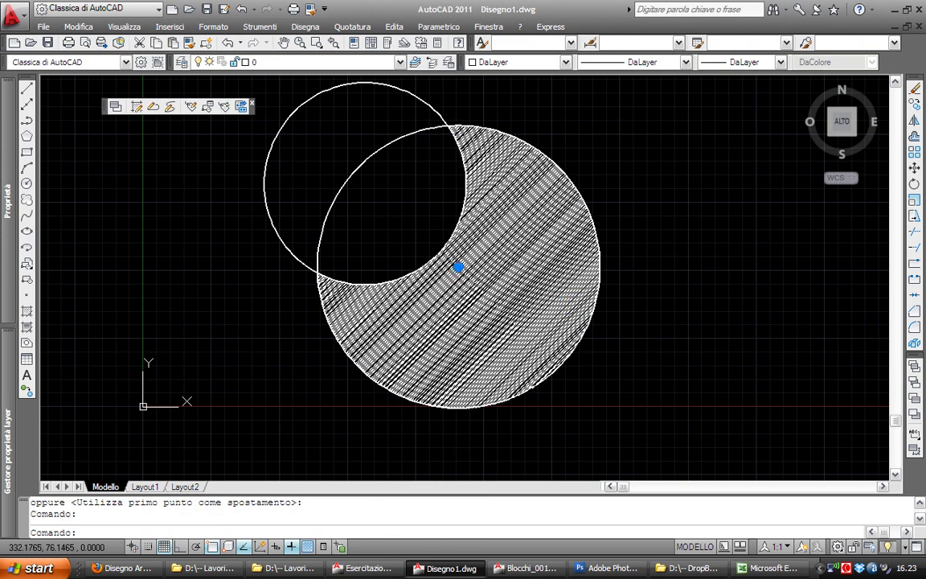
{"action": "key", "text": "Escape"}
{"action": "key", "text": "Escape"}
{"action": "type", "text": "m"}
{"action": "key", "text": "Return"}
{"action": "left_click", "coordinate": [653, 243]}
{"action": "left_click", "coordinate": [692, 307]}
{"action": "left_click", "coordinate": [599, 272]}
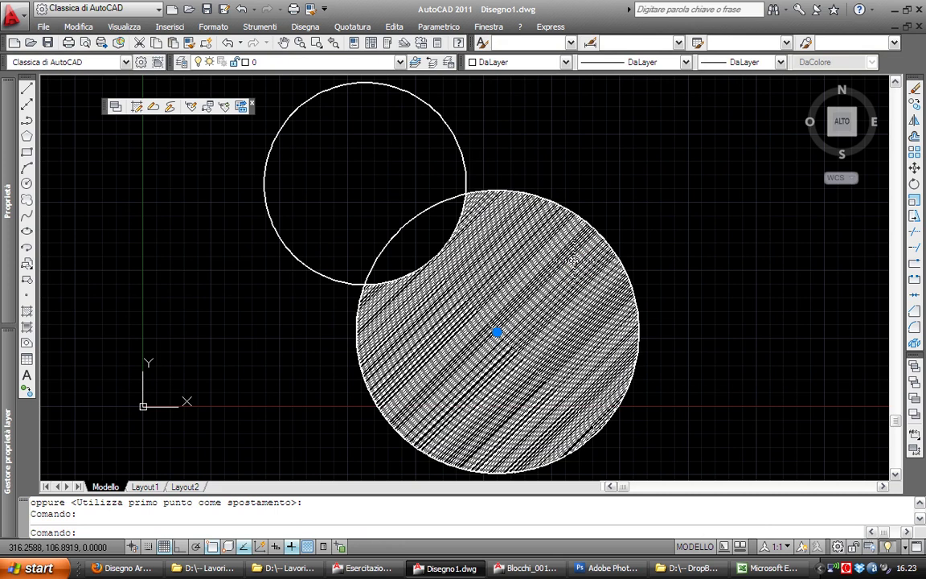
{"action": "middle_click_drag", "start_coordinate": [519, 242], "coordinate": [505, 220]}
{"action": "scroll", "coordinate": [504, 242], "scroll_direction": "down", "scroll_amount": 2}
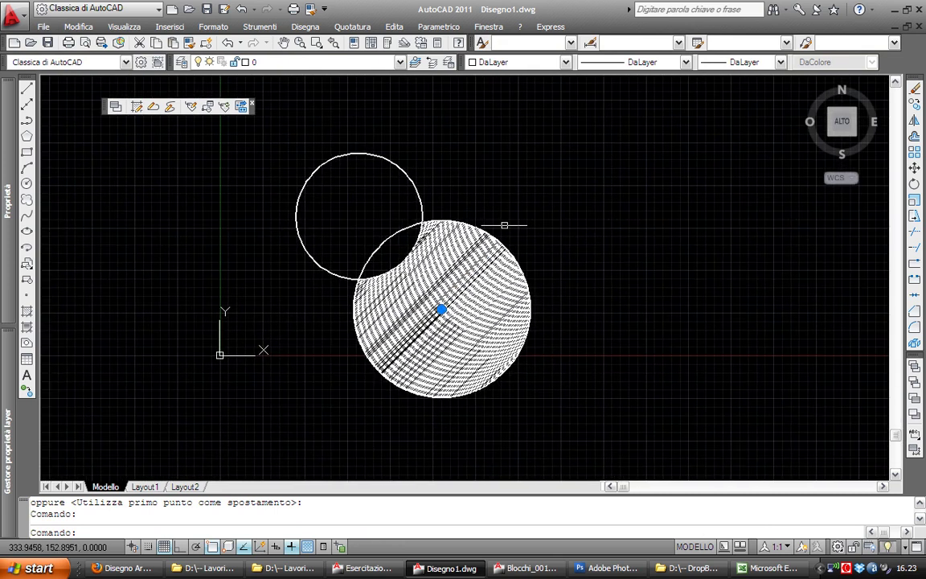
{"action": "middle_click_drag", "start_coordinate": [572, 193], "coordinate": [415, 227]}
{"action": "key", "text": "Escape"}
{"action": "key", "text": "Escape"}
Draw a large square with REC and a smaller rectangle inside it
{"action": "type", "text": "rec"}
{"action": "key", "text": "Return"}
{"action": "left_click", "coordinate": [477, 177]}
{"action": "left_click", "coordinate": [649, 351]}
{"action": "key", "text": "Return"}
{"action": "left_click", "coordinate": [513, 214]}
{"action": "left_click", "coordinate": [599, 283]}
Erase the circle's hatch and use BH to hatch the area between the two rectangles
{"action": "key", "text": "Escape"}
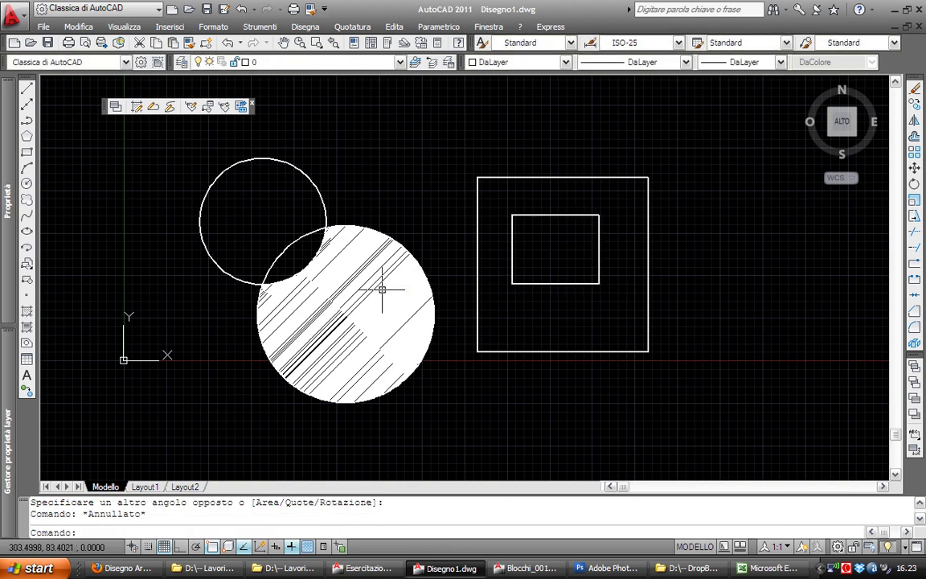
{"action": "left_click", "coordinate": [362, 295]}
{"action": "type", "text": "ca"}
{"action": "key", "text": "Return"}
{"action": "middle_click_drag", "start_coordinate": [424, 258], "coordinate": [378, 259]}
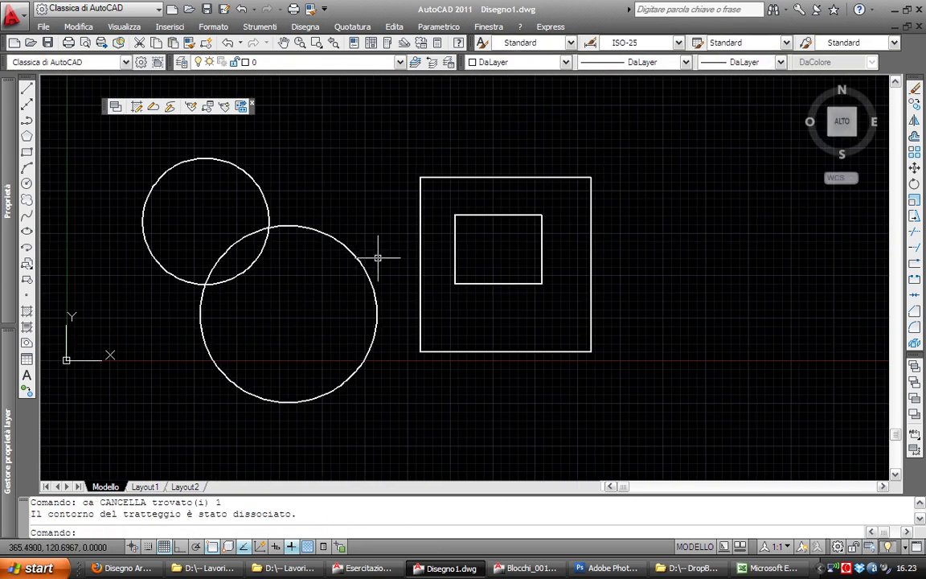
{"action": "scroll", "coordinate": [410, 250], "scroll_direction": "up", "scroll_amount": 2}
{"action": "type", "text": "bh"}
{"action": "key", "text": "Return"}
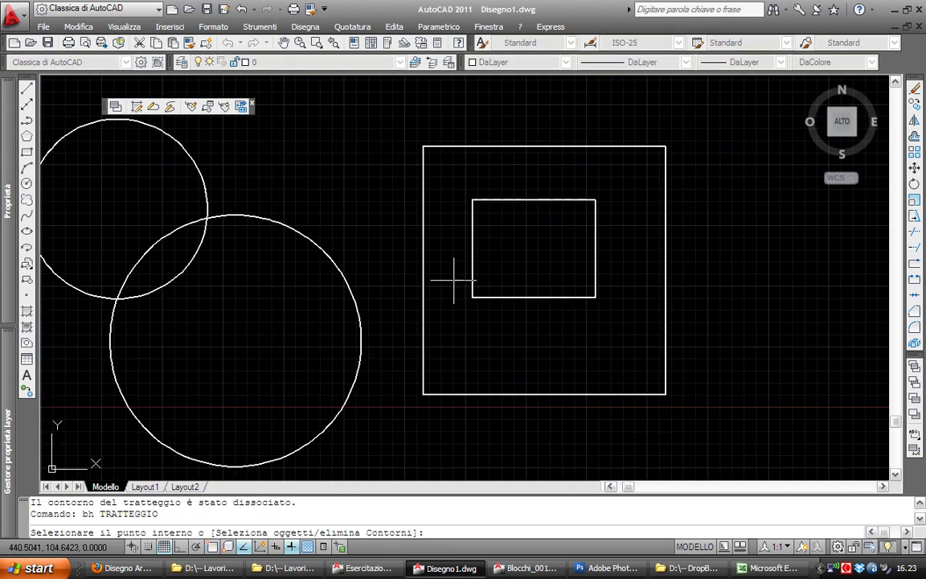
{"action": "left_click", "coordinate": [448, 275]}
{"action": "key", "text": "Return"}
{"action": "key", "text": "Return"}
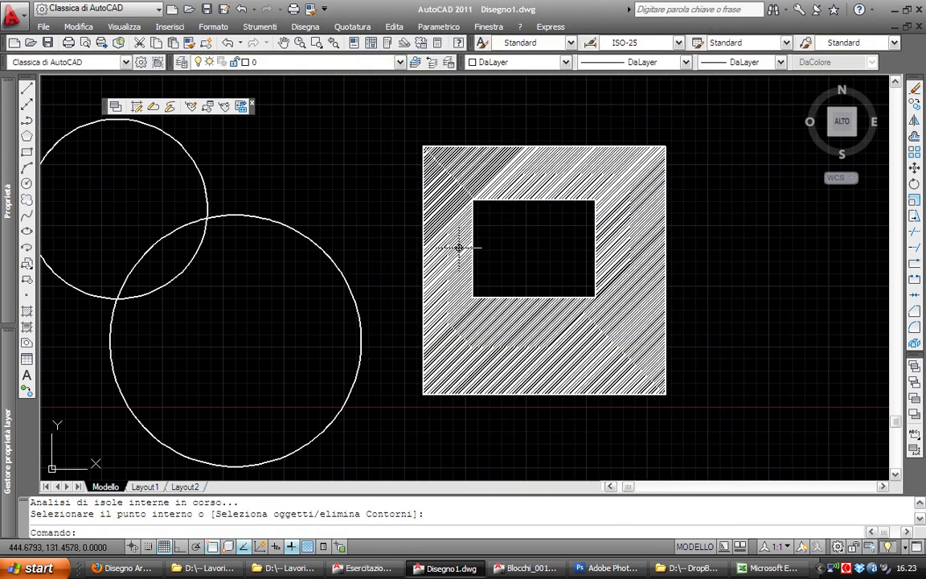
Move the inner rectangle hole into the square's lower-right area
{"action": "left_click", "coordinate": [510, 201]}
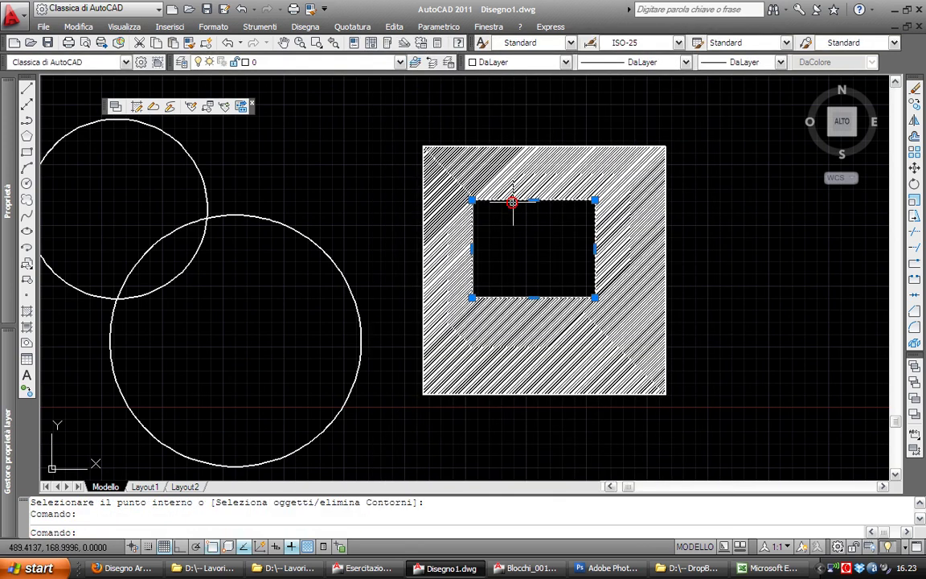
{"action": "type", "text": "s"}
{"action": "left_click_drag", "start_coordinate": [523, 248], "coordinate": [540, 232]}
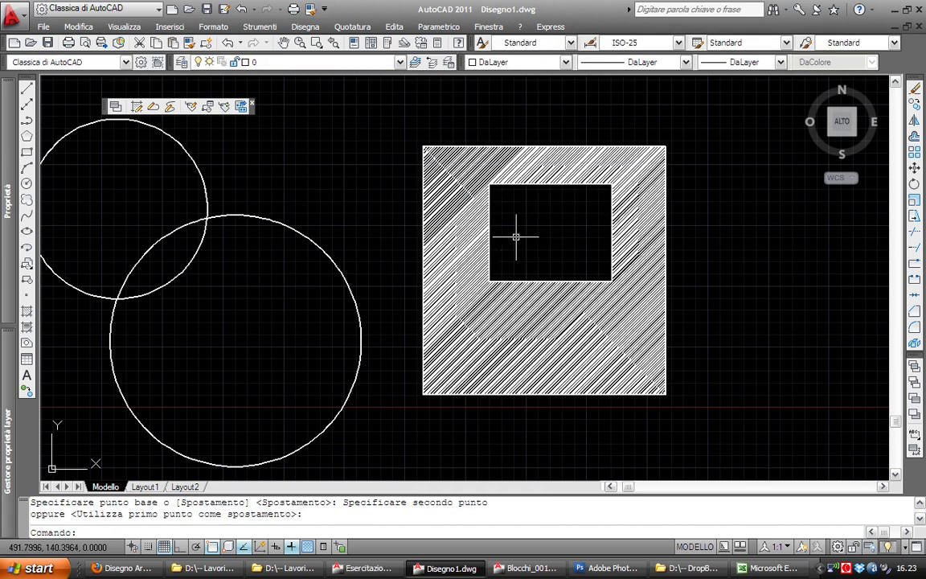
{"action": "left_click", "coordinate": [519, 279]}
{"action": "left_click", "coordinate": [521, 263]}
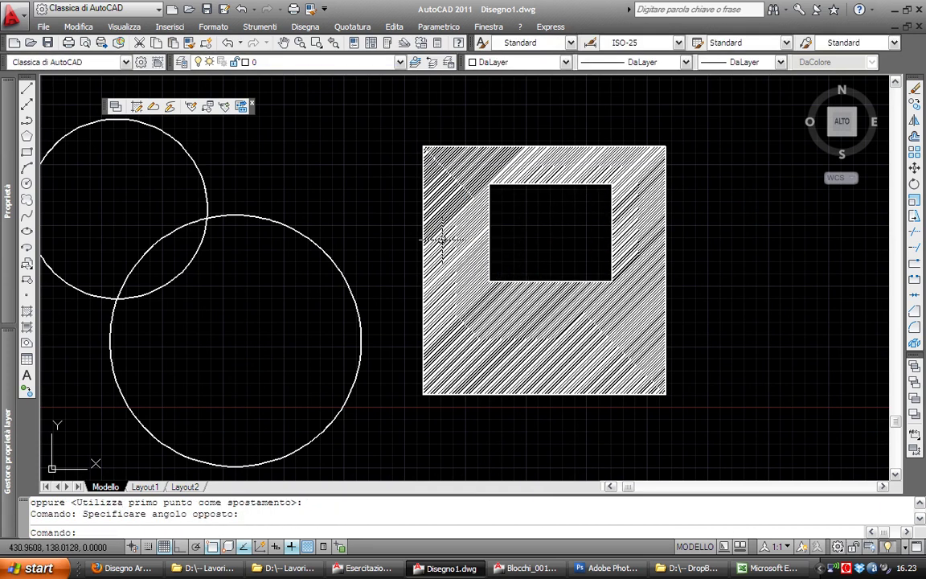
{"action": "left_click", "coordinate": [533, 279]}
{"action": "left_click", "coordinate": [533, 281]}
{"action": "left_click", "coordinate": [533, 281]}
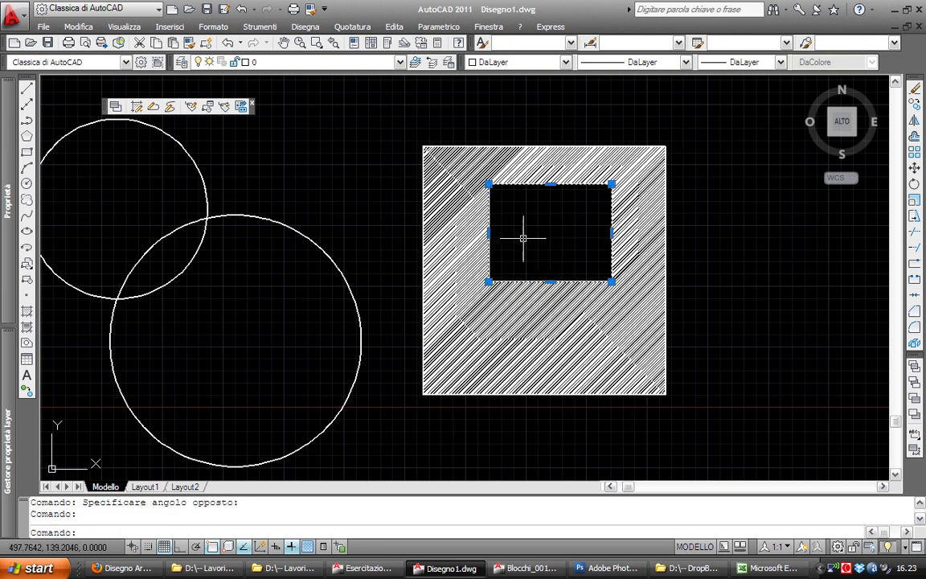
{"action": "type", "text": "s"}
{"action": "key", "text": "Return"}
{"action": "left_click", "coordinate": [536, 239]}
{"action": "left_click", "coordinate": [557, 320]}
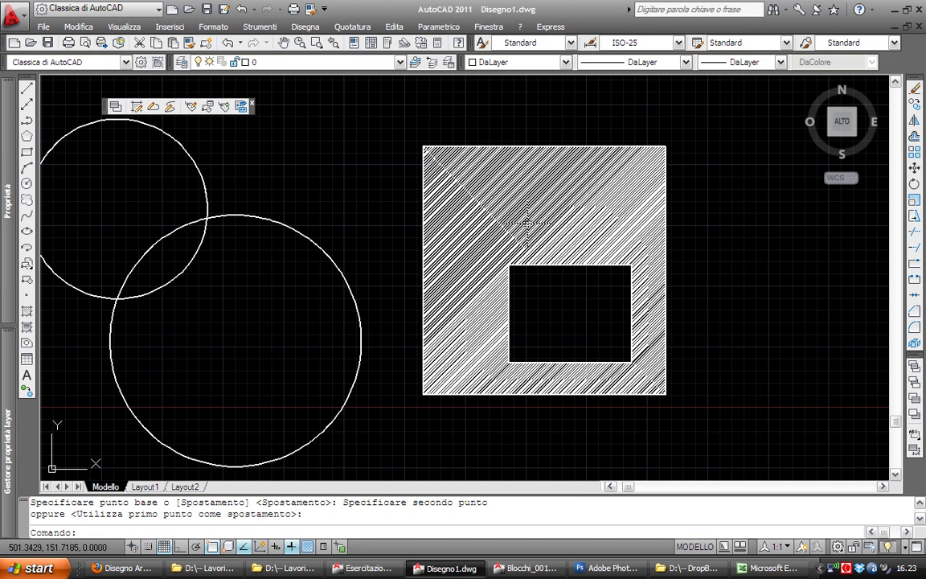
Stretch the hatched square's top-right corner and right edge further right
{"action": "left_click", "coordinate": [654, 145]}
{"action": "left_click", "coordinate": [665, 146]}
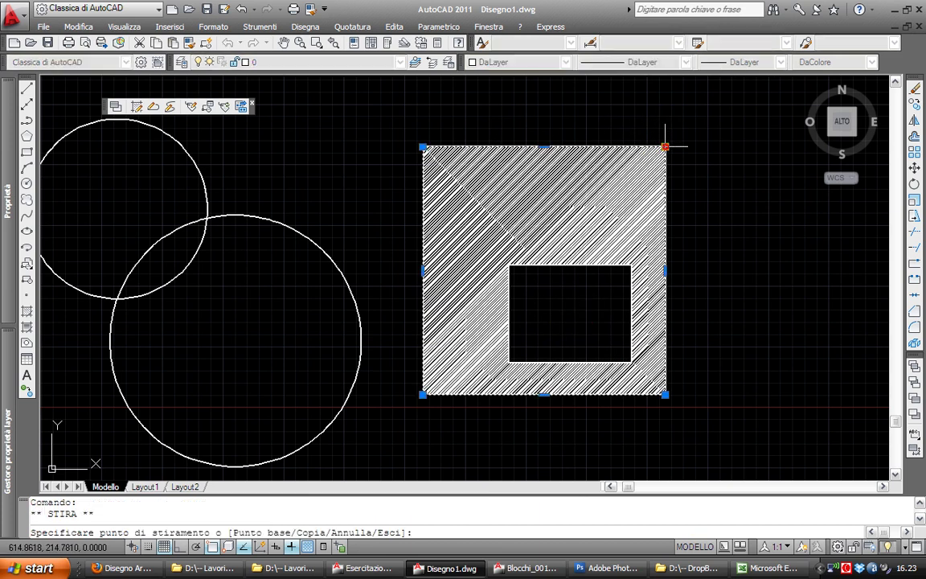
{"action": "left_click", "coordinate": [754, 149]}
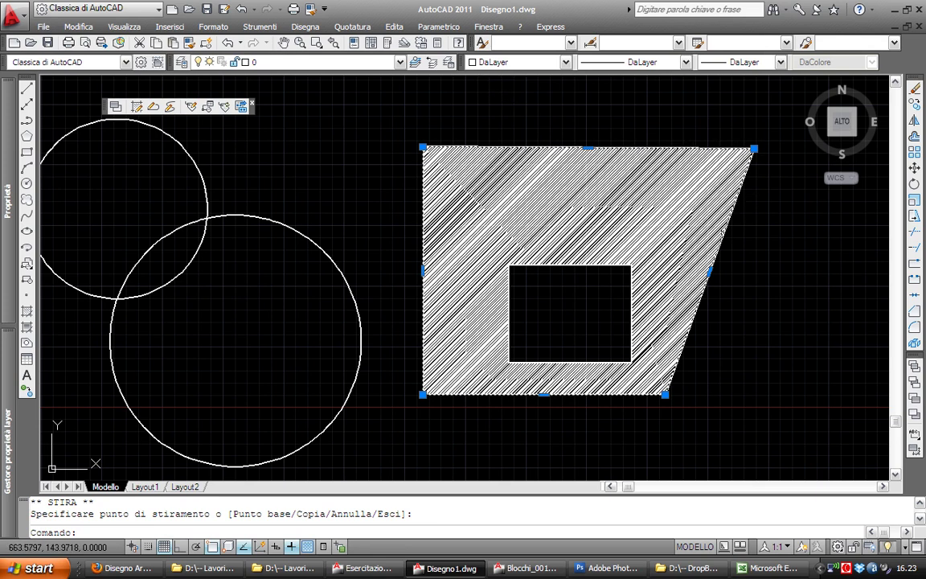
{"action": "left_click", "coordinate": [768, 297]}
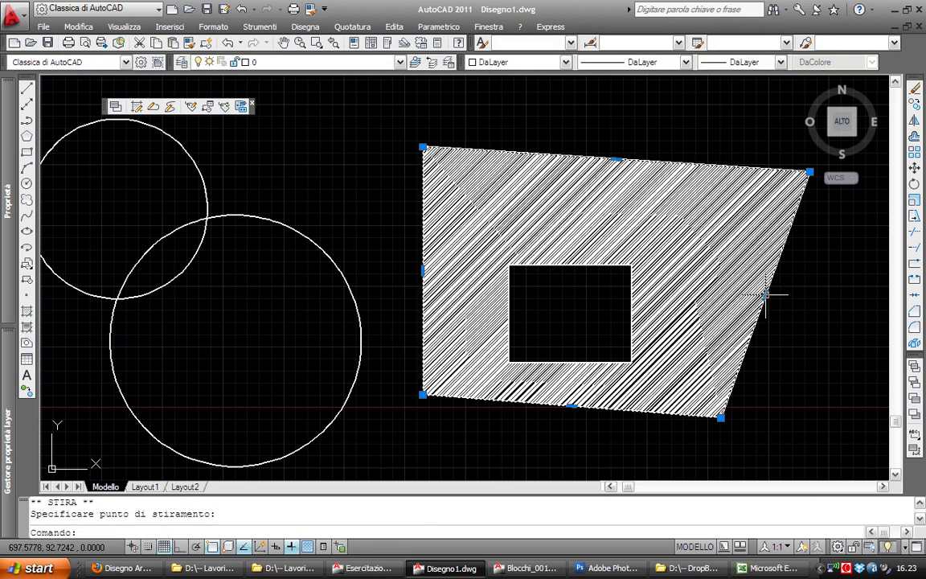
{"action": "middle_click_drag", "start_coordinate": [661, 235], "coordinate": [628, 229]}
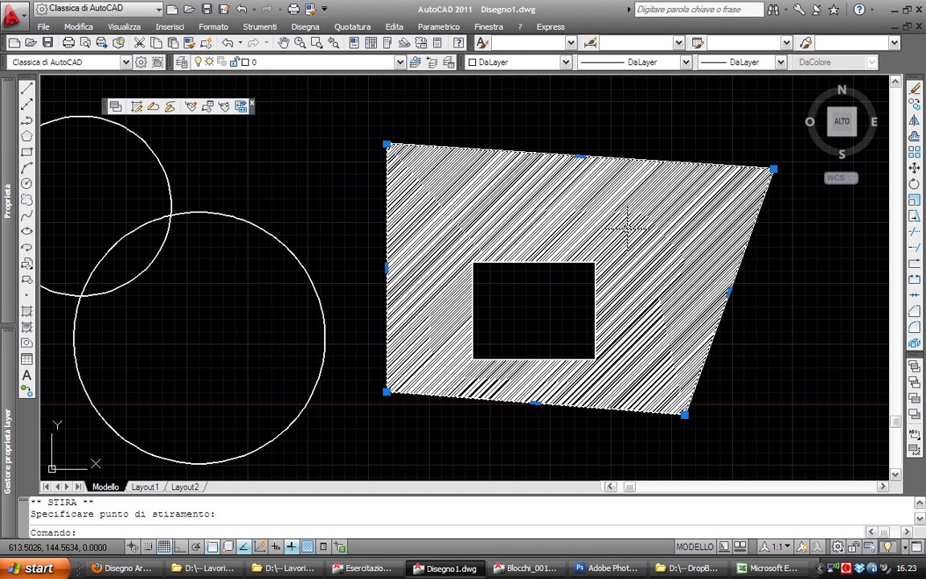
{"action": "key", "text": "Escape"}
{"action": "key", "text": "Escape"}
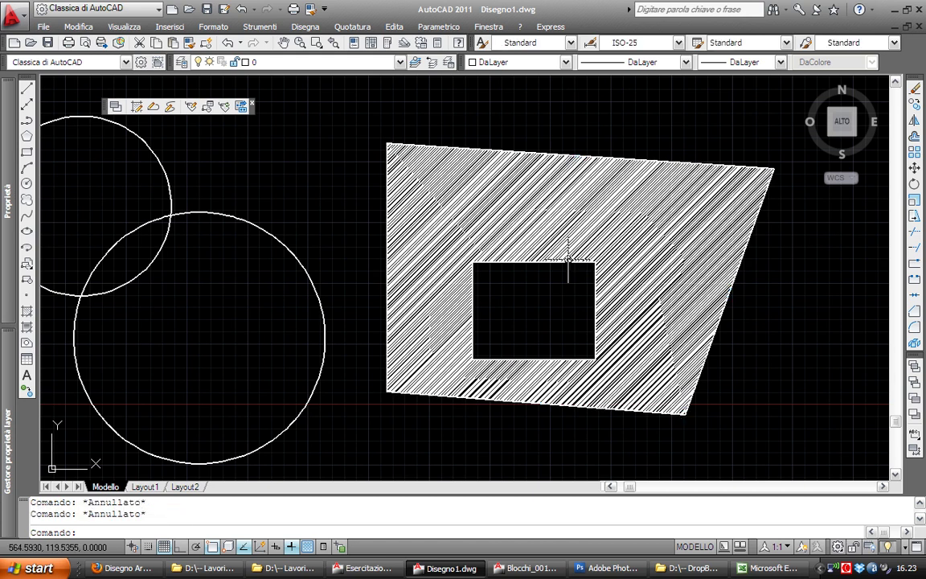
{"action": "left_click", "coordinate": [566, 258]}
{"action": "key", "text": "Escape"}
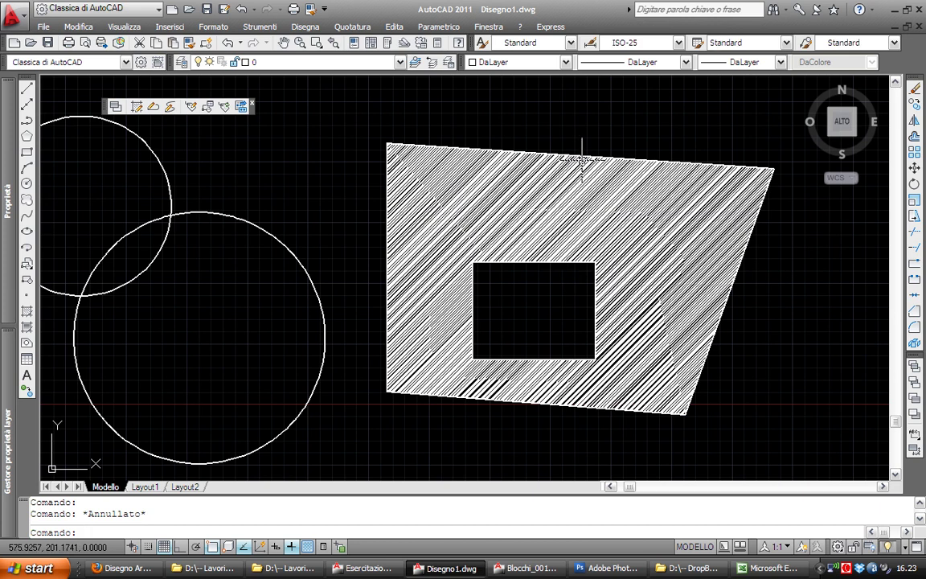
Explode the hatch's boundary outline, then erase that outline and the right edge line
{"action": "left_click", "coordinate": [580, 157]}
{"action": "type", "text": "x"}
{"action": "key", "text": "Return"}
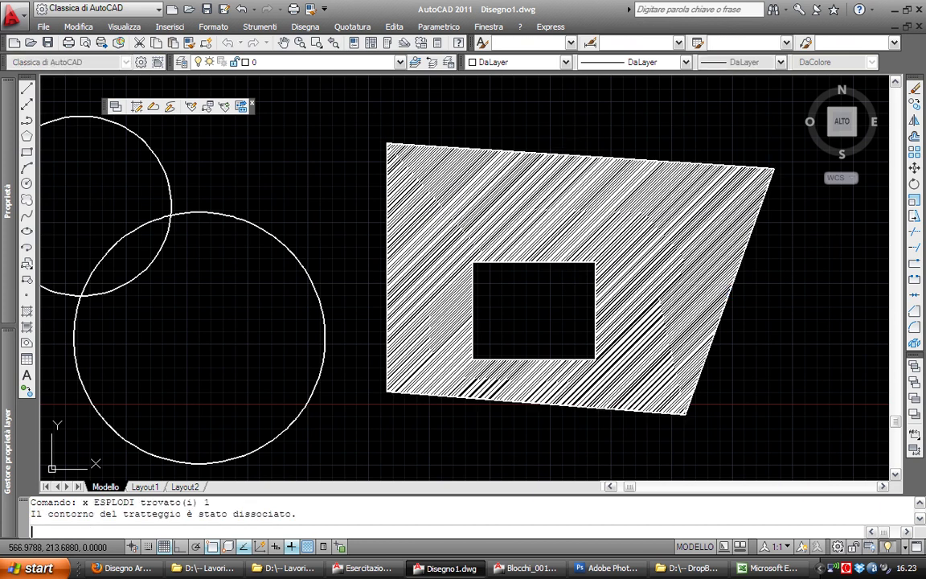
{"action": "left_click", "coordinate": [566, 155]}
{"action": "type", "text": "ca"}
{"action": "key", "text": "Return"}
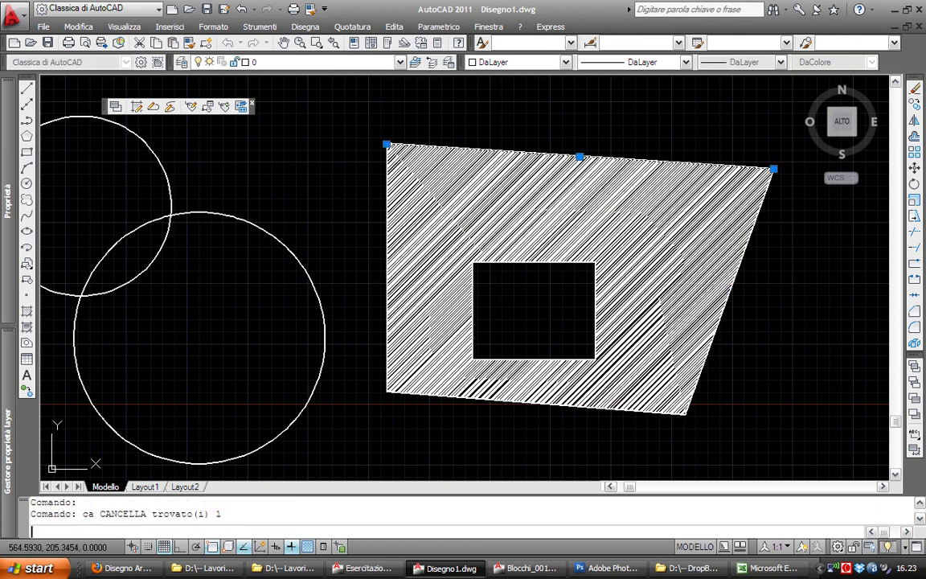
{"action": "left_click", "coordinate": [542, 181]}
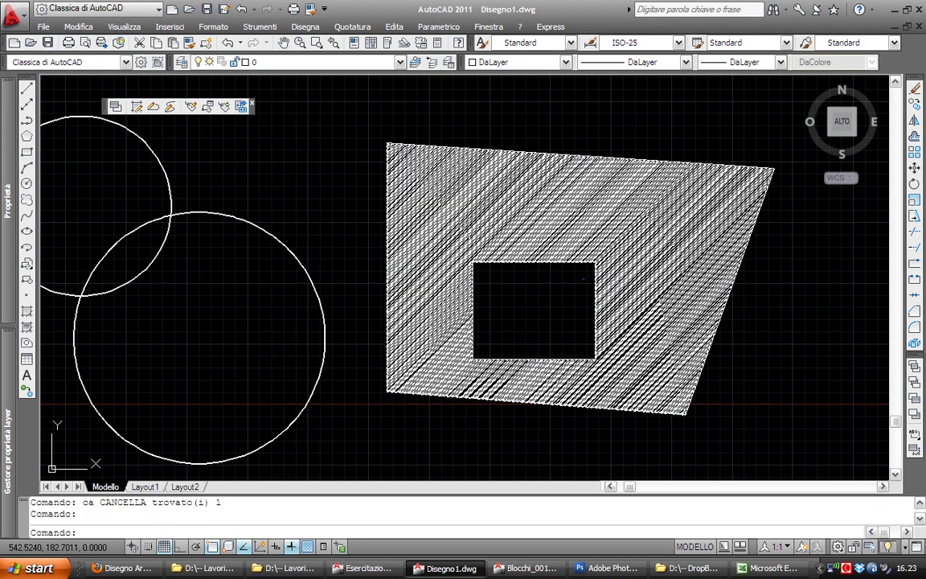
{"action": "key", "text": "Escape"}
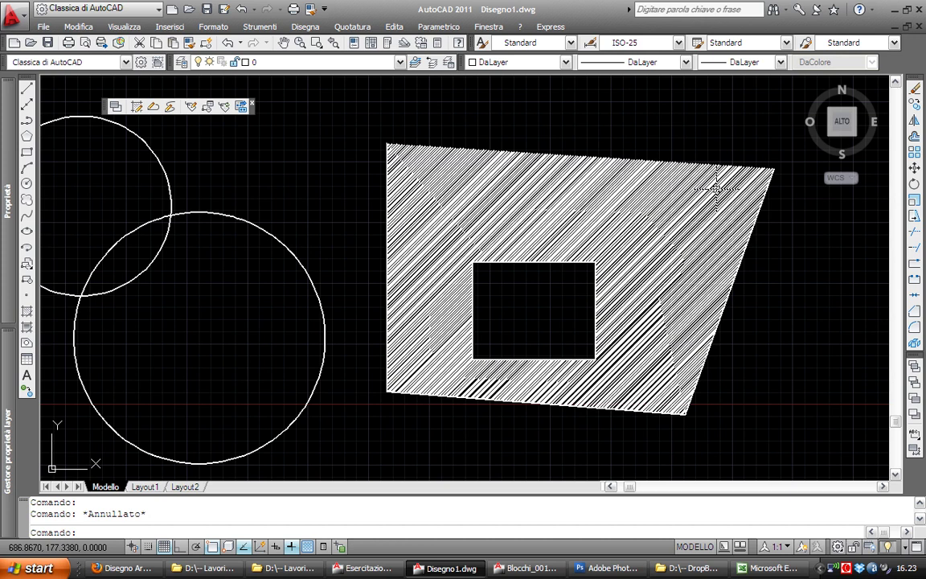
{"action": "left_click", "coordinate": [769, 181]}
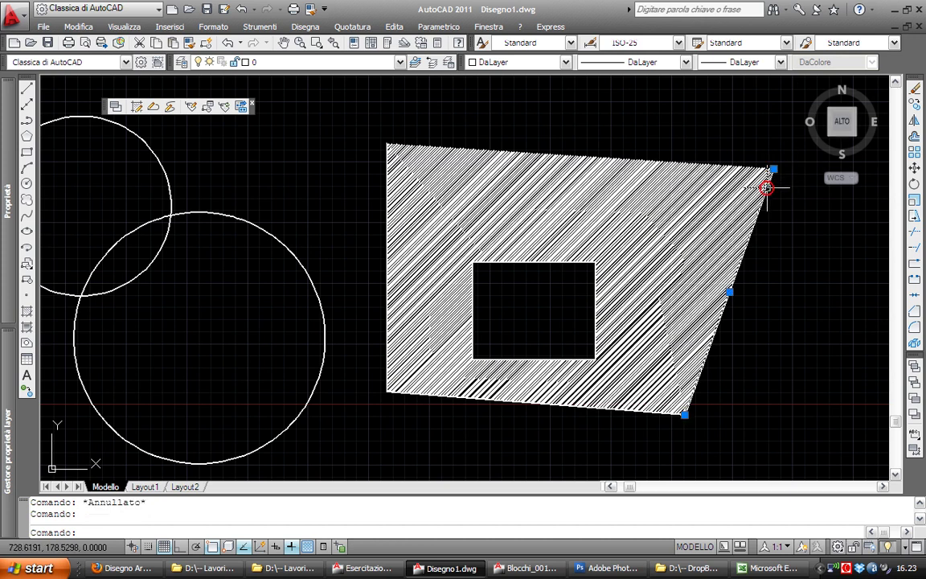
{"action": "type", "text": "ca"}
{"action": "key", "text": "Return"}
Stretch a hatch corner to the right, then bring up the Edit Hatch settings
{"action": "left_click", "coordinate": [635, 410]}
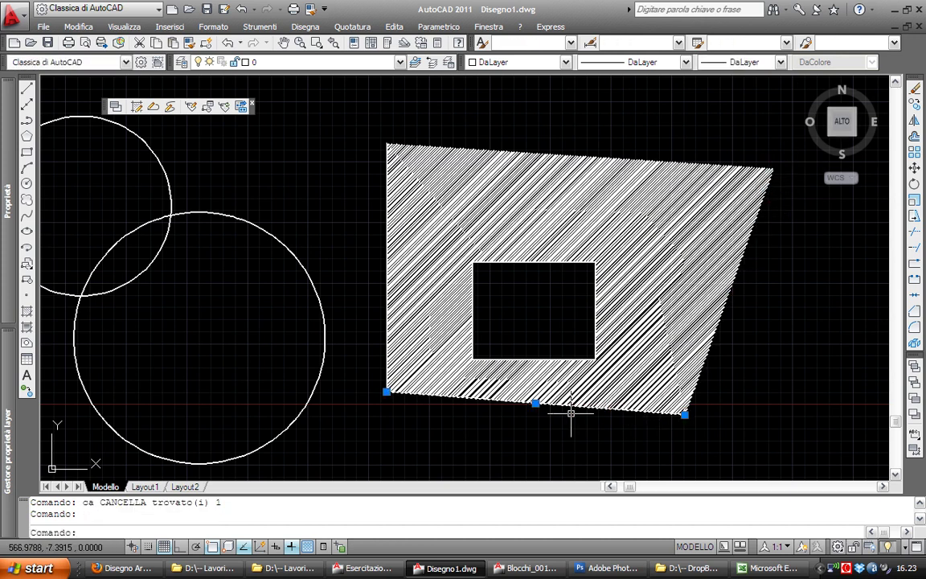
{"action": "left_click", "coordinate": [685, 414]}
{"action": "left_click", "coordinate": [765, 348]}
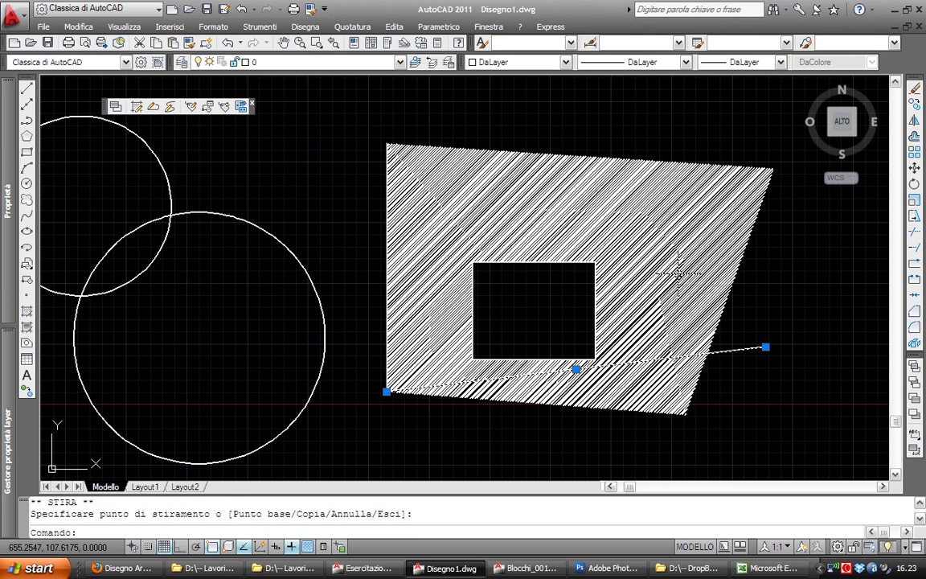
{"action": "key", "text": "Escape"}
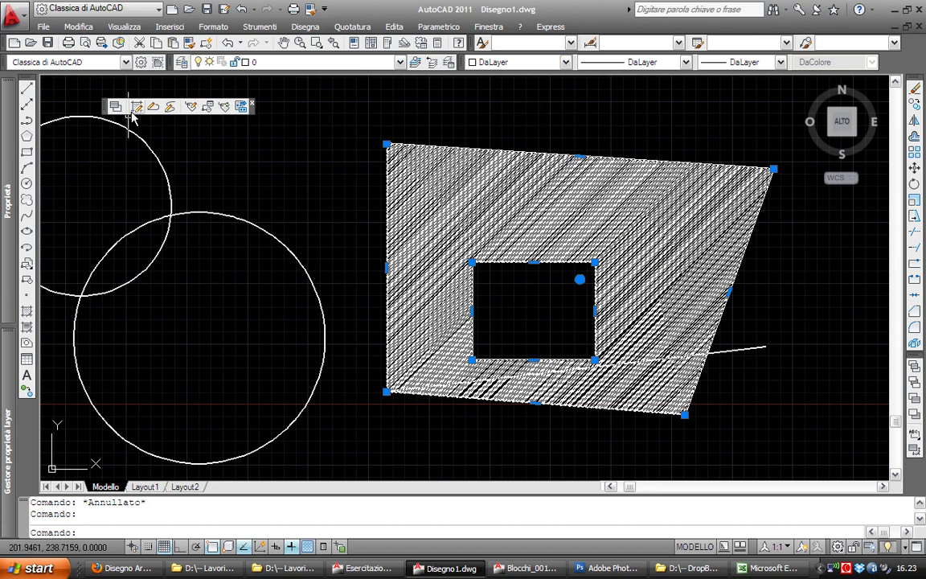
{"action": "left_click", "coordinate": [134, 107]}
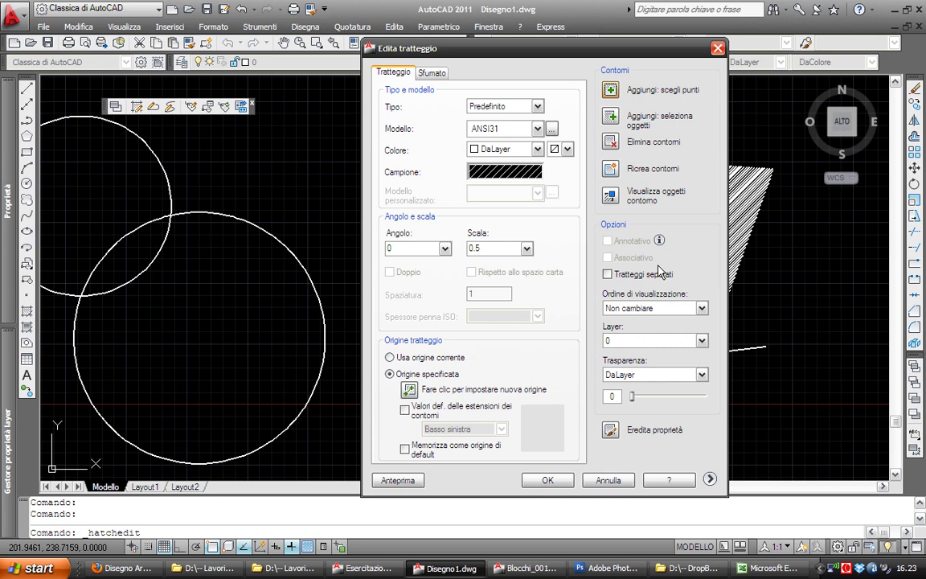
Close the hatch settings unchanged and erase the stray line right of the hatch
{"action": "key", "text": "Escape"}
{"action": "scroll", "coordinate": [656, 269], "scroll_direction": "down", "scroll_amount": 2}
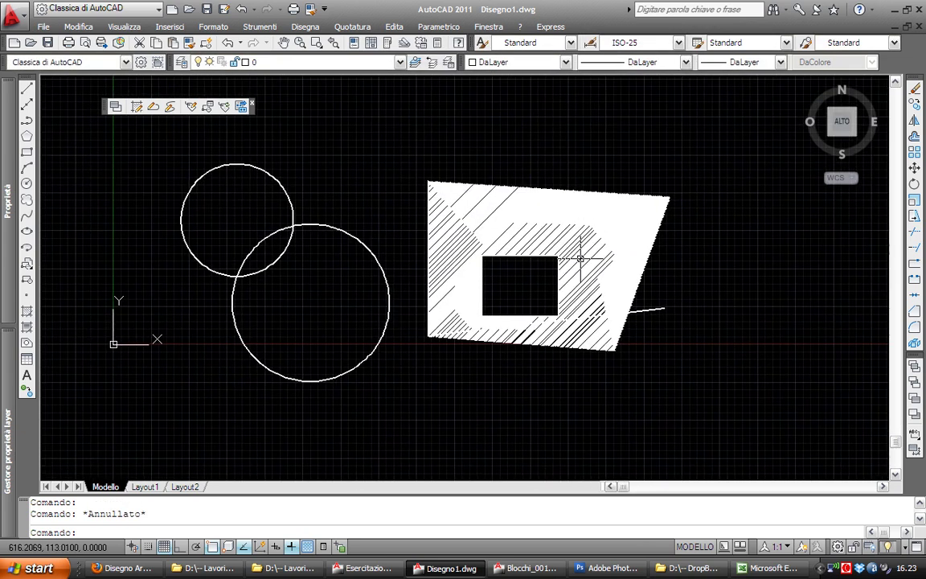
{"action": "scroll", "coordinate": [563, 307], "scroll_direction": "up", "scroll_amount": 2}
{"action": "left_click", "coordinate": [674, 314]}
{"action": "type", "text": "ca"}
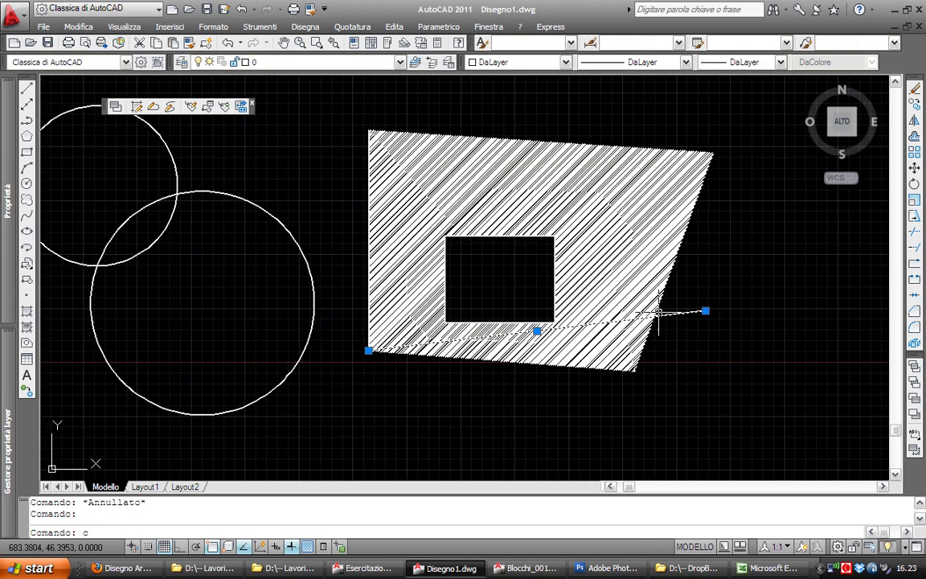
{"action": "key", "text": "Return"}
Attempt to move the hatch to a new position, then cancel the move
{"action": "left_click", "coordinate": [359, 217]}
{"action": "left_click", "coordinate": [426, 181]}
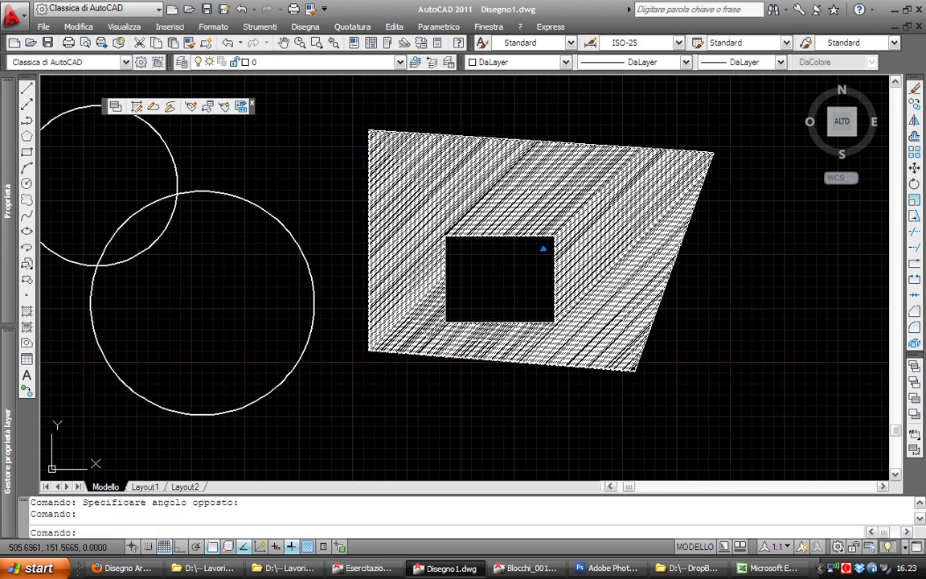
{"action": "type", "text": "s"}
{"action": "key", "text": "Return"}
{"action": "left_click", "coordinate": [612, 189]}
{"action": "middle_click_drag", "start_coordinate": [612, 188], "coordinate": [384, 149]}
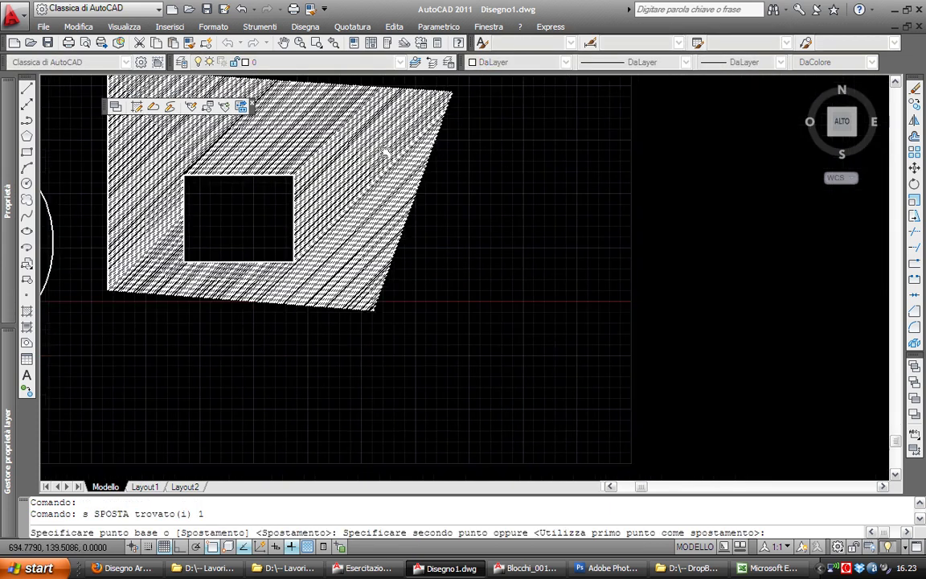
{"action": "left_click", "coordinate": [637, 218]}
{"action": "key", "text": "Escape"}
{"action": "scroll", "coordinate": [579, 211], "scroll_direction": "up", "scroll_amount": 3}
{"action": "scroll", "coordinate": [538, 205], "scroll_direction": "up", "scroll_amount": 3}
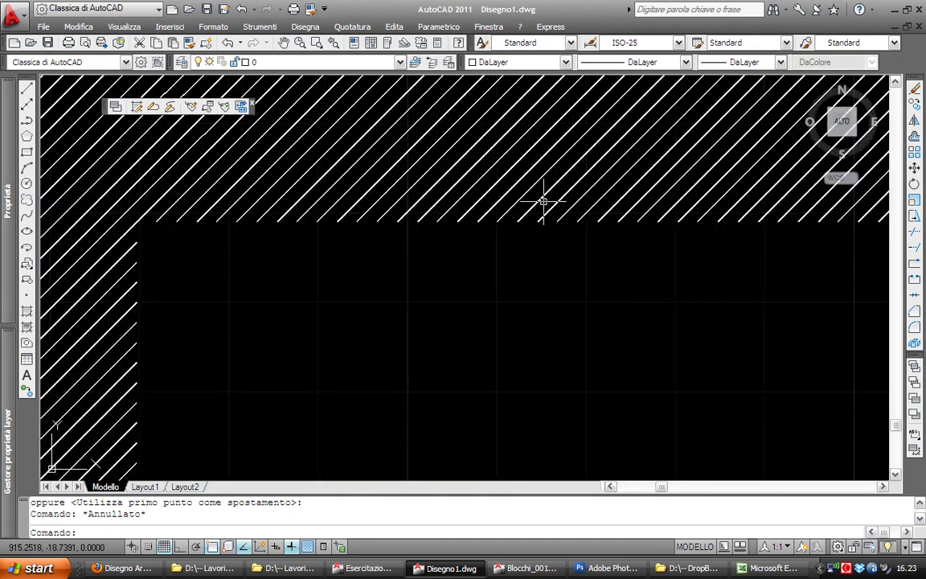
{"action": "scroll", "coordinate": [521, 215], "scroll_direction": "down", "scroll_amount": 5}
{"action": "scroll", "coordinate": [391, 245], "scroll_direction": "down", "scroll_amount": 1}
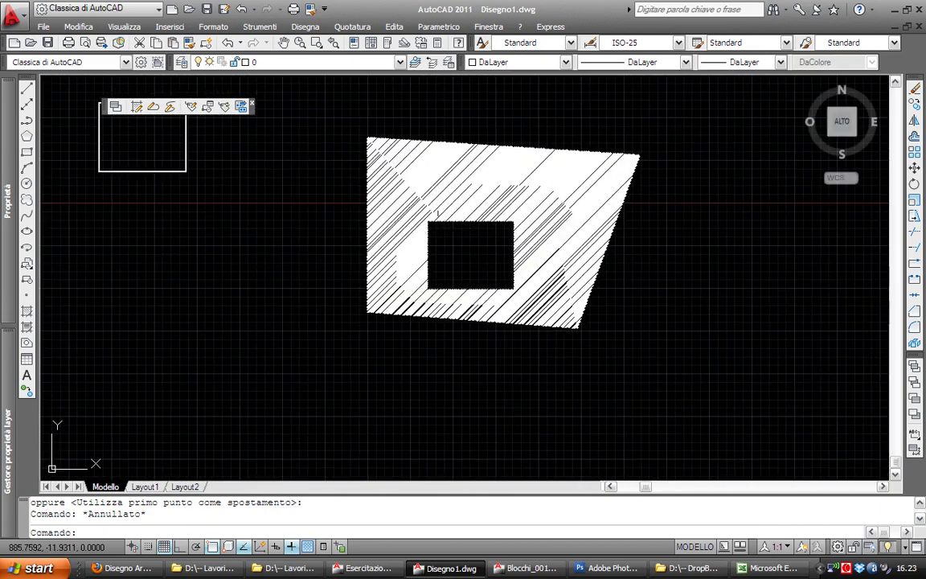
Recreate the hatch boundary as a polyline associated with the hatch via Edit Hatch
{"action": "left_click", "coordinate": [137, 108]}
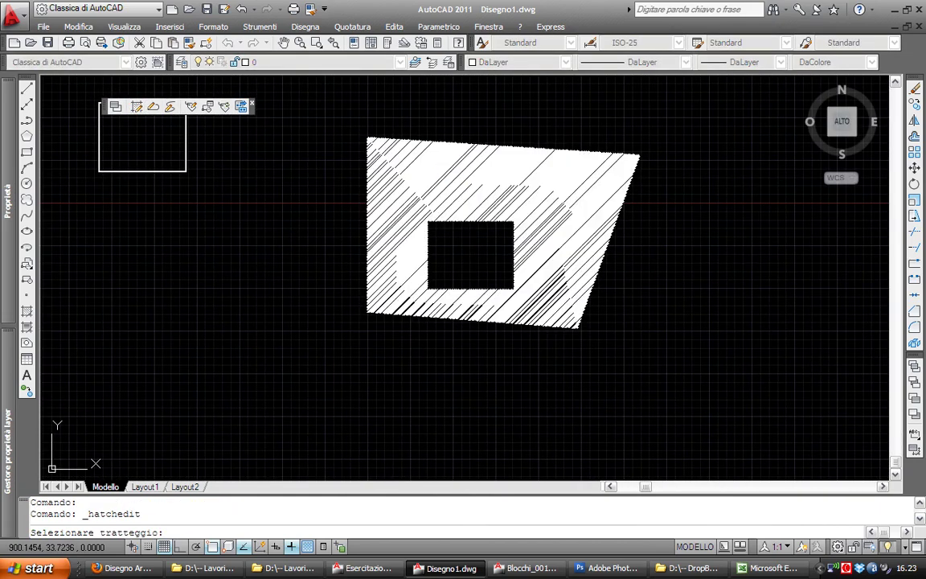
{"action": "left_click", "coordinate": [408, 165]}
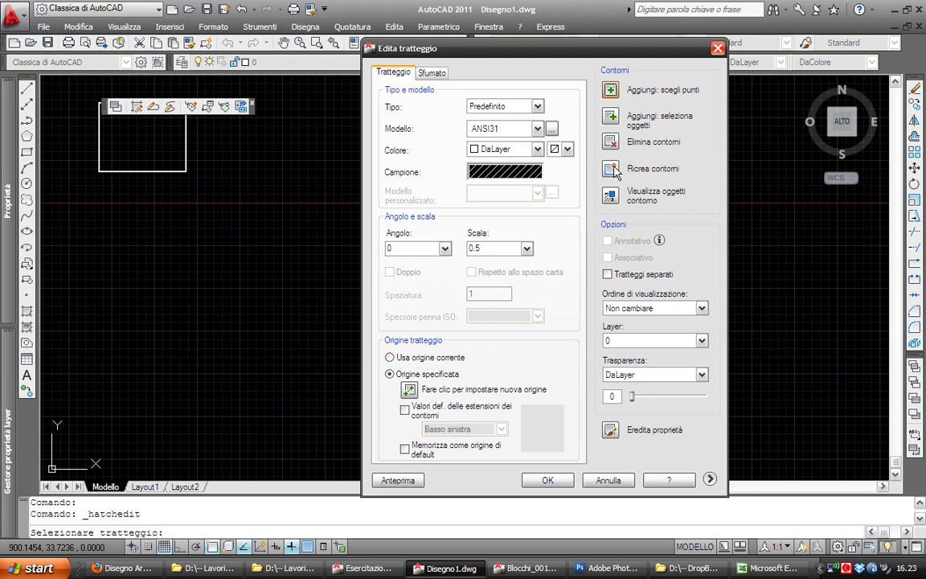
{"action": "left_click", "coordinate": [613, 169]}
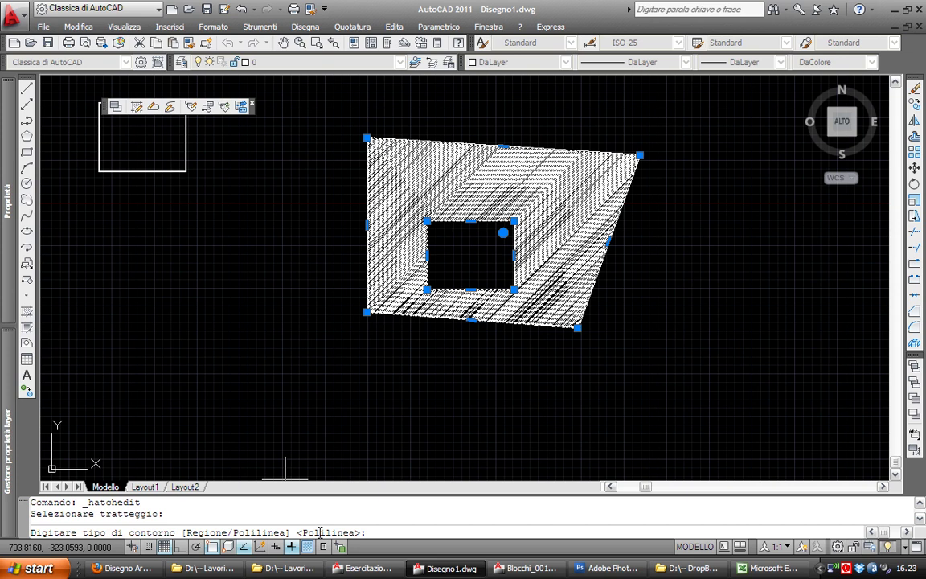
{"action": "left_click", "coordinate": [449, 532]}
{"action": "type", "text": "p"}
{"action": "key", "text": "Return"}
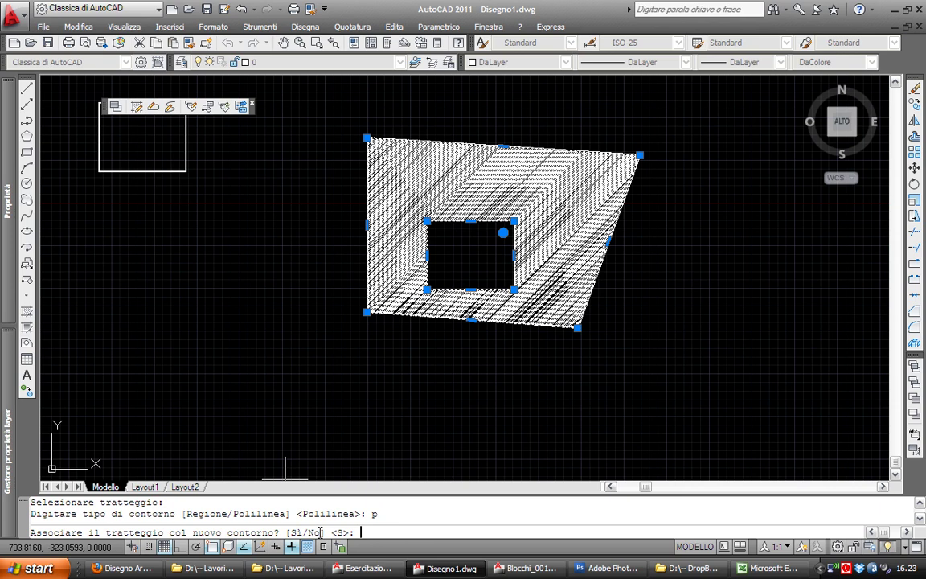
{"action": "key", "text": "Return"}
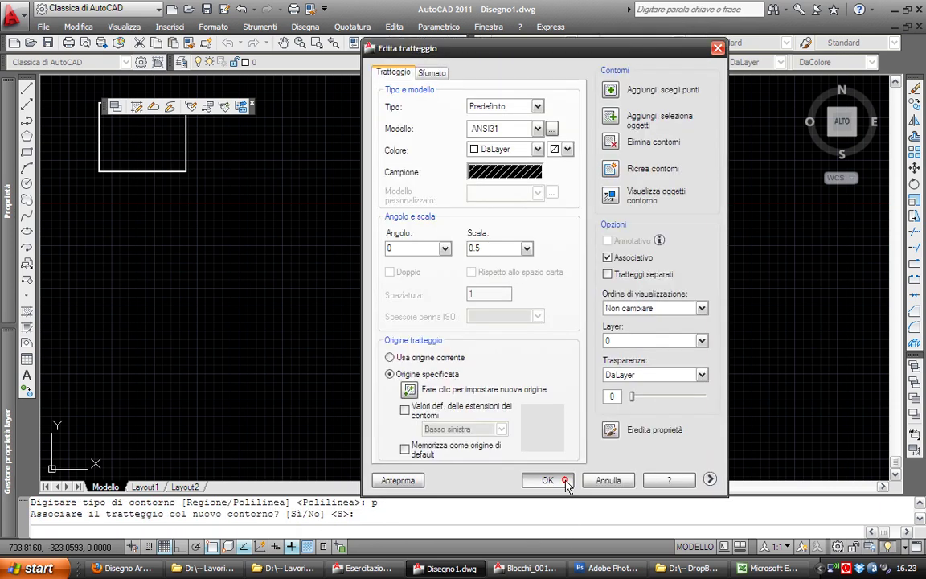
{"action": "left_click", "coordinate": [565, 481]}
{"action": "scroll", "coordinate": [594, 306], "scroll_direction": "up", "scroll_amount": 2}
{"action": "scroll", "coordinate": [482, 208], "scroll_direction": "up", "scroll_amount": 4}
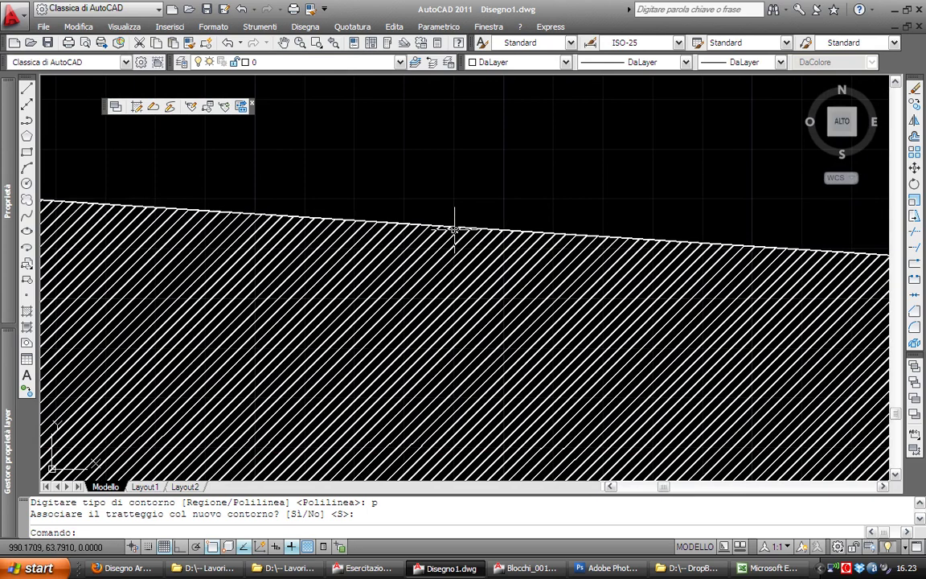
{"action": "scroll", "coordinate": [454, 229], "scroll_direction": "down", "scroll_amount": 3}
{"action": "scroll", "coordinate": [483, 217], "scroll_direction": "down", "scroll_amount": 3}
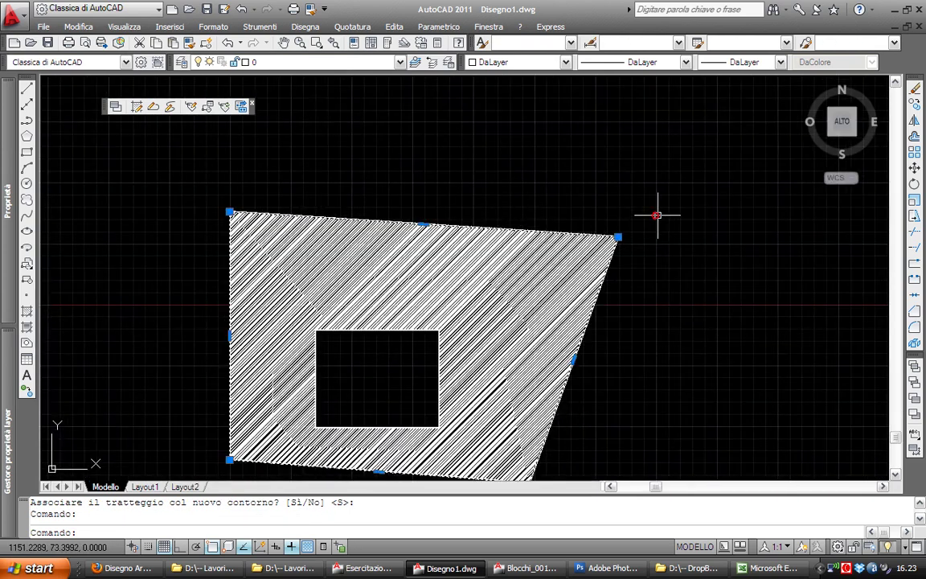
{"action": "left_click", "coordinate": [657, 215]}
{"action": "left_click", "coordinate": [619, 237]}
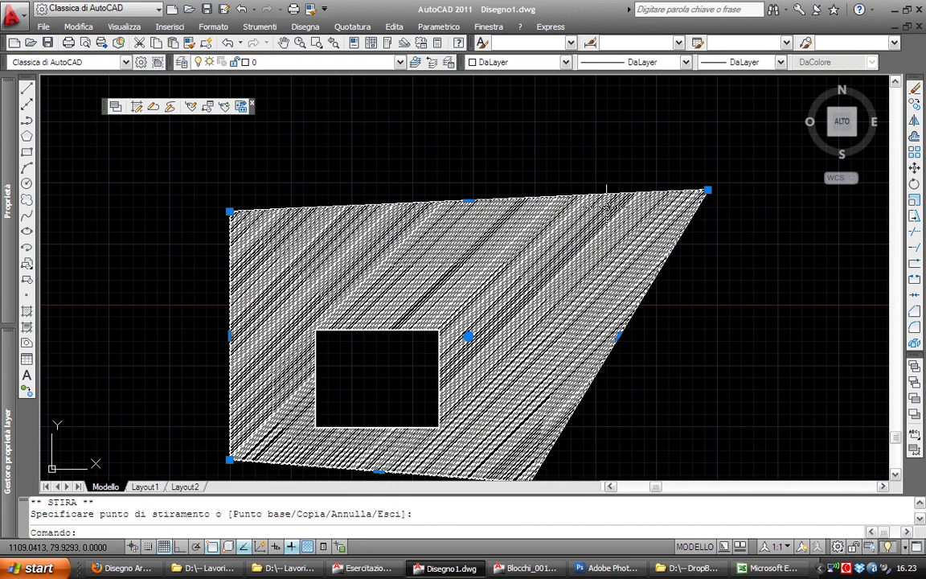
{"action": "key", "text": "Escape"}
{"action": "key", "text": "Escape"}
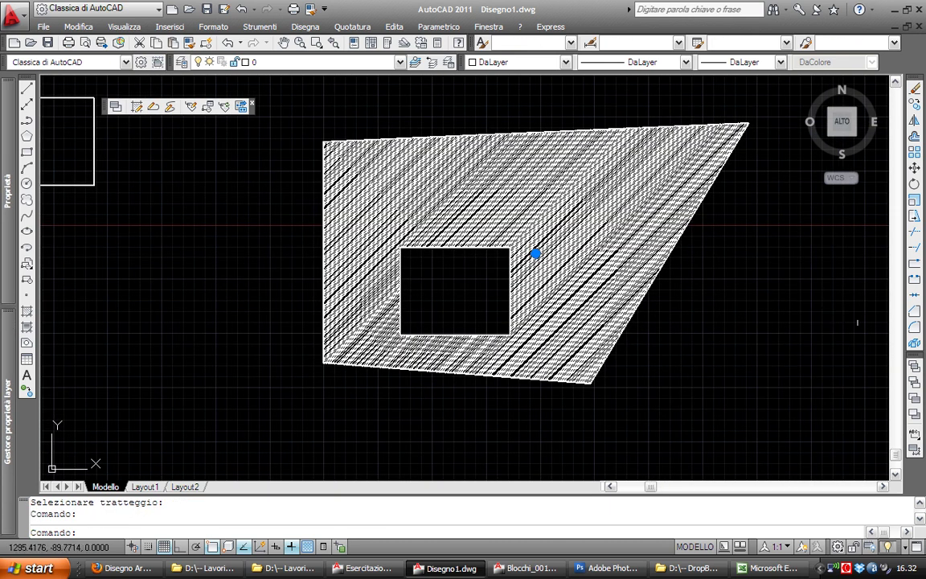
{"action": "left_click", "coordinate": [917, 344]}
{"action": "scroll", "coordinate": [555, 249], "scroll_direction": "up", "scroll_amount": 2}
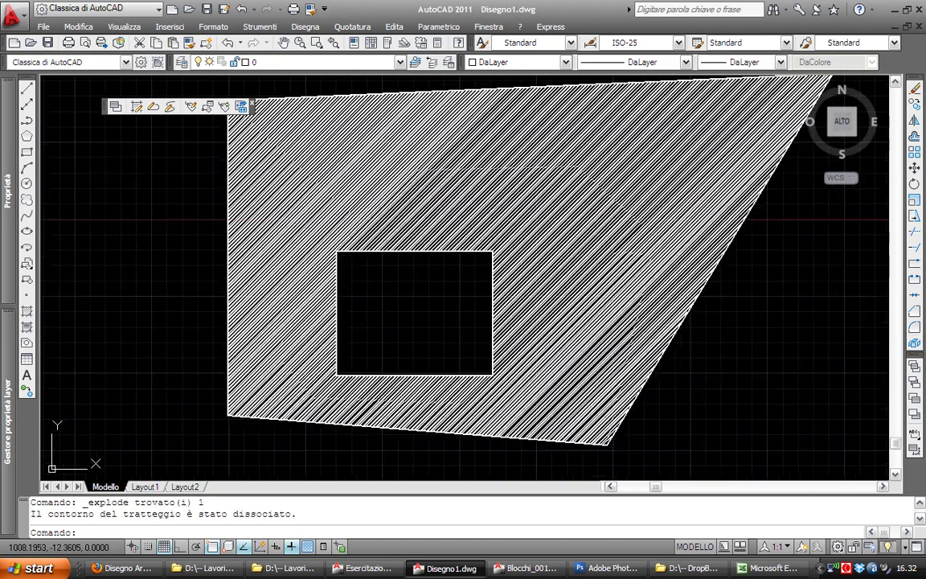
{"action": "scroll", "coordinate": [555, 249], "scroll_direction": "up", "scroll_amount": 4}
{"action": "left_click", "coordinate": [397, 399]}
{"action": "scroll", "coordinate": [515, 265], "scroll_direction": "up", "scroll_amount": 1}
{"action": "scroll", "coordinate": [499, 242], "scroll_direction": "up", "scroll_amount": 1}
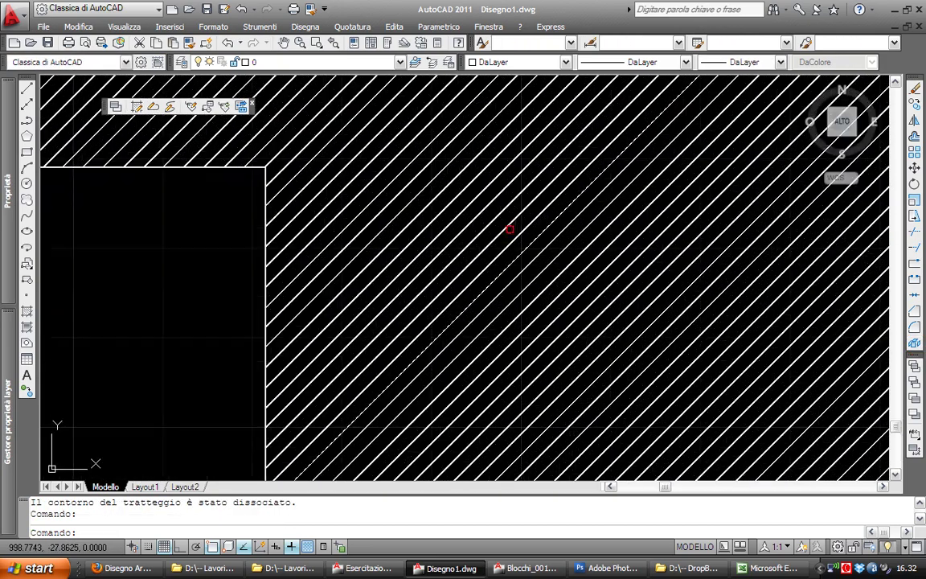
{"action": "left_click", "coordinate": [496, 213]}
{"action": "scroll", "coordinate": [496, 214], "scroll_direction": "down", "scroll_amount": 3}
{"action": "scroll", "coordinate": [563, 210], "scroll_direction": "down", "scroll_amount": 4}
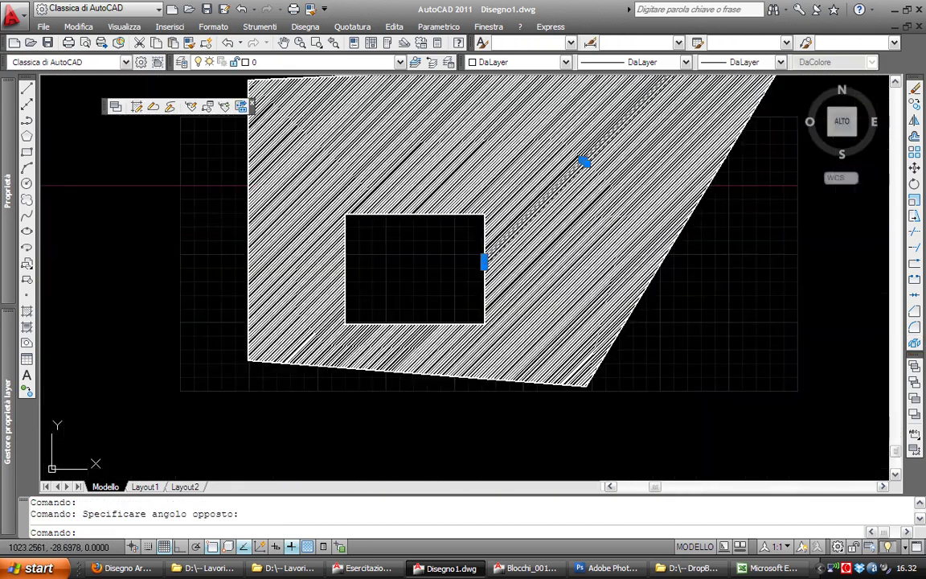
{"action": "type", "text": "s"}
{"action": "key", "text": "Return"}
{"action": "left_click", "coordinate": [602, 219]}
{"action": "left_click", "coordinate": [734, 309]}
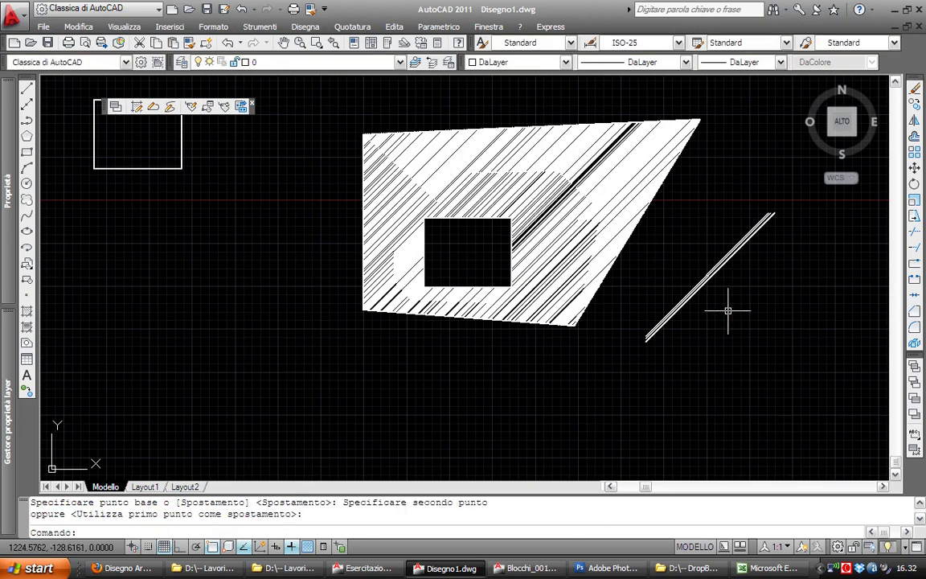
{"action": "scroll", "coordinate": [724, 307], "scroll_direction": "up", "scroll_amount": 2}
{"action": "key", "text": "ctrl+z"}
{"action": "key", "text": "ctrl+z"}
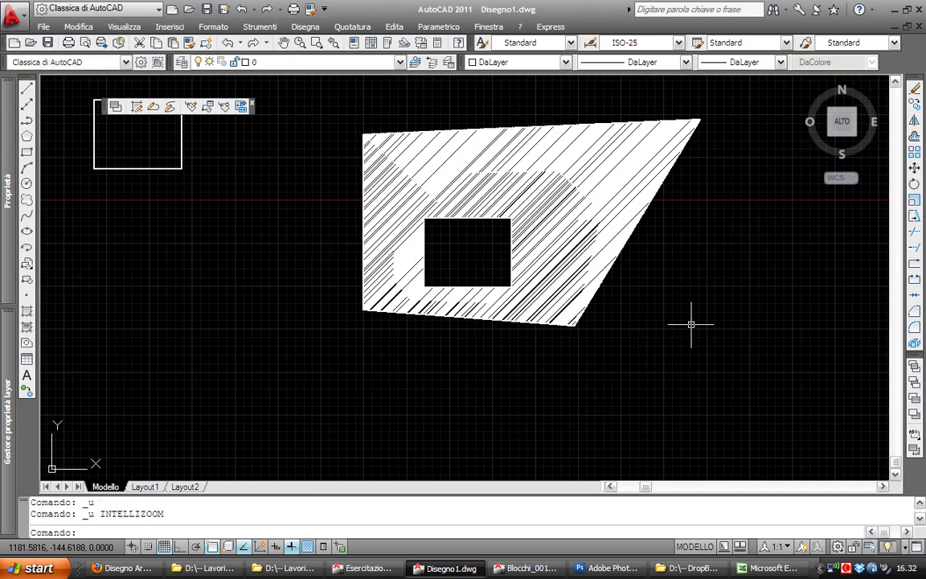
{"action": "key", "text": "ctrl+z"}
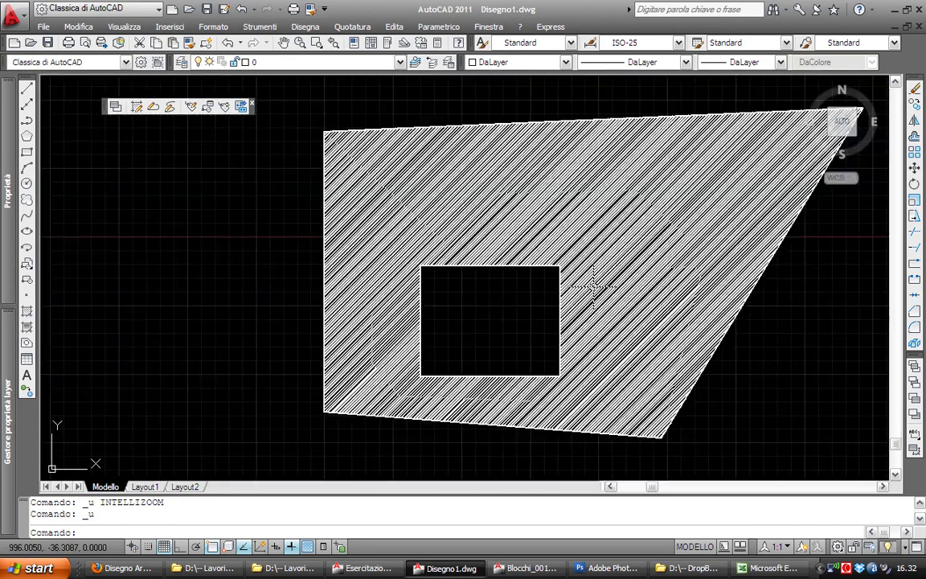
{"action": "middle_click_drag", "start_coordinate": [593, 286], "coordinate": [529, 243]}
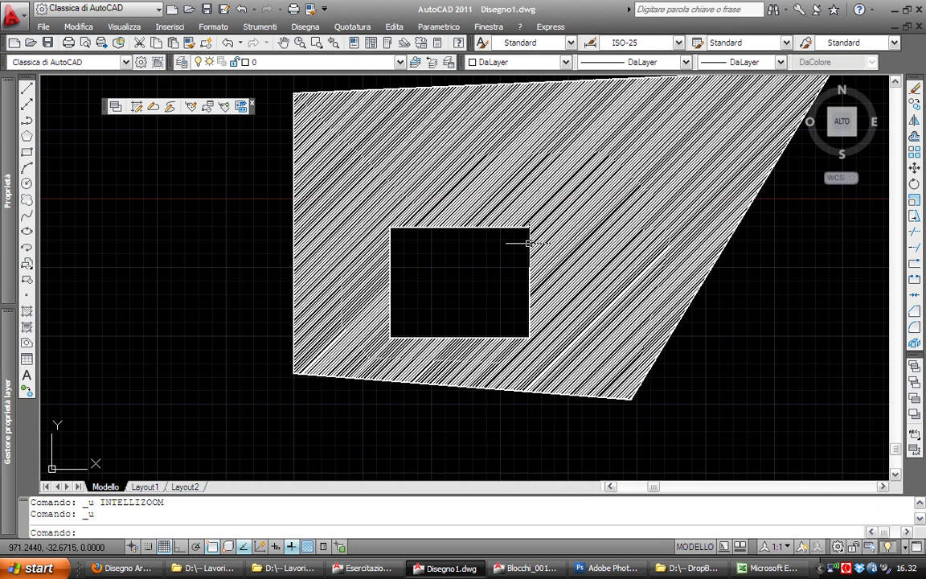
{"action": "scroll", "coordinate": [528, 243], "scroll_direction": "down", "scroll_amount": 2}
{"action": "scroll", "coordinate": [499, 233], "scroll_direction": "down", "scroll_amount": 2}
{"action": "middle_click_drag", "start_coordinate": [399, 261], "coordinate": [370, 291]}
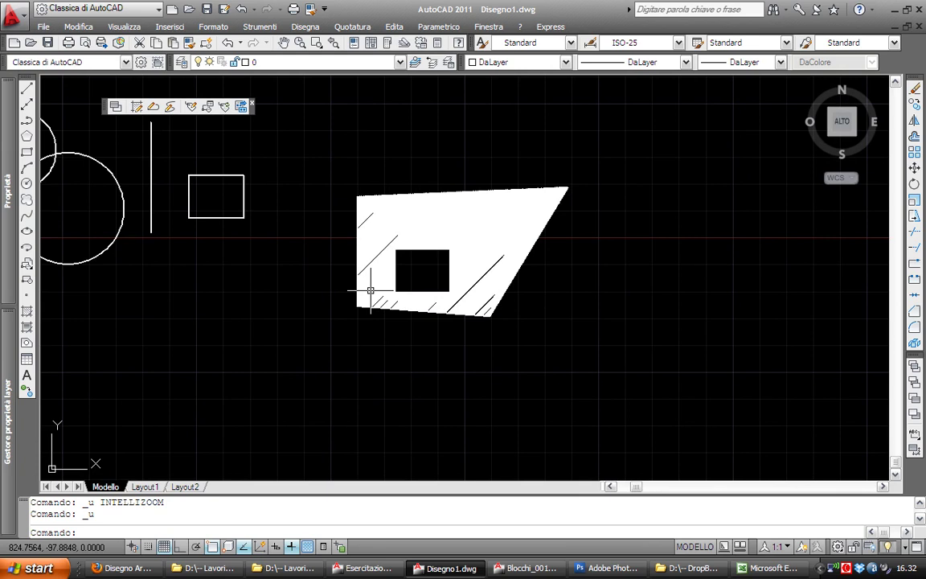
{"action": "middle_click_drag", "start_coordinate": [369, 291], "coordinate": [282, 344]}
{"action": "mouse_move", "coordinate": [362, 221]}
{"action": "middle_mouse_down"}
{"action": "mouse_move", "coordinate": [283, 257]}
{"action": "mouse_move", "coordinate": [332, 242]}
{"action": "middle_mouse_up"}
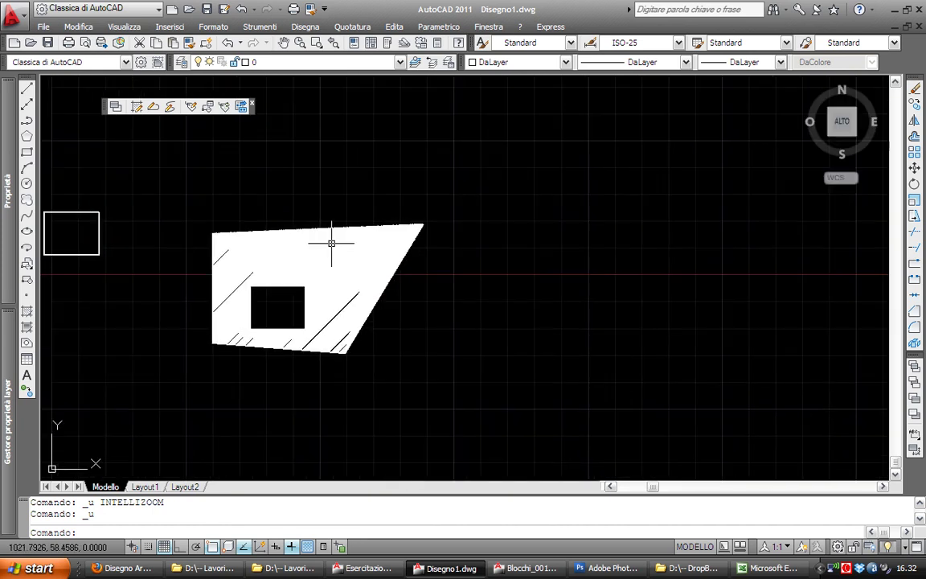
Erase the old island hatch with a crossing window
{"action": "type", "text": "e"}
{"action": "key", "text": "Return"}
{"action": "left_click", "coordinate": [404, 365]}
{"action": "left_click", "coordinate": [143, 176]}
{"action": "key", "text": "Return"}
{"action": "middle_click_drag", "start_coordinate": [192, 213], "coordinate": [330, 216]}
Draw a small square with REC
{"action": "type", "text": "rec"}
{"action": "key", "text": "Return"}
{"action": "left_click", "coordinate": [271, 206]}
{"action": "left_click", "coordinate": [302, 238]}
{"action": "scroll", "coordinate": [302, 242], "scroll_direction": "up", "scroll_amount": 3}
{"action": "scroll", "coordinate": [330, 219], "scroll_direction": "up", "scroll_amount": 1}
Fill the square with ANSI31 hatching at scale 0.5 using BH
{"action": "type", "text": "bh"}
{"action": "key", "text": "Return"}
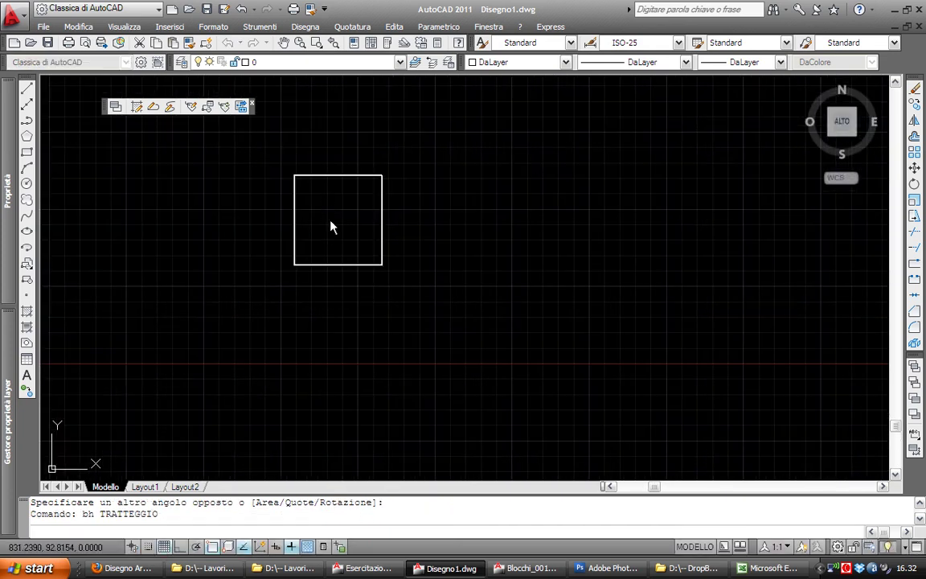
{"action": "left_click", "coordinate": [335, 215]}
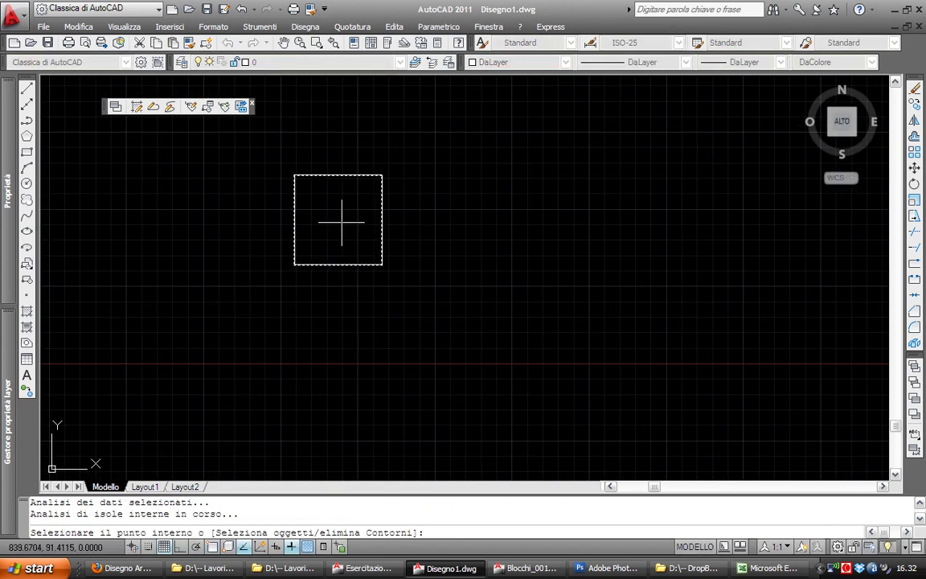
{"action": "key", "text": "Return"}
{"action": "left_click", "coordinate": [555, 478]}
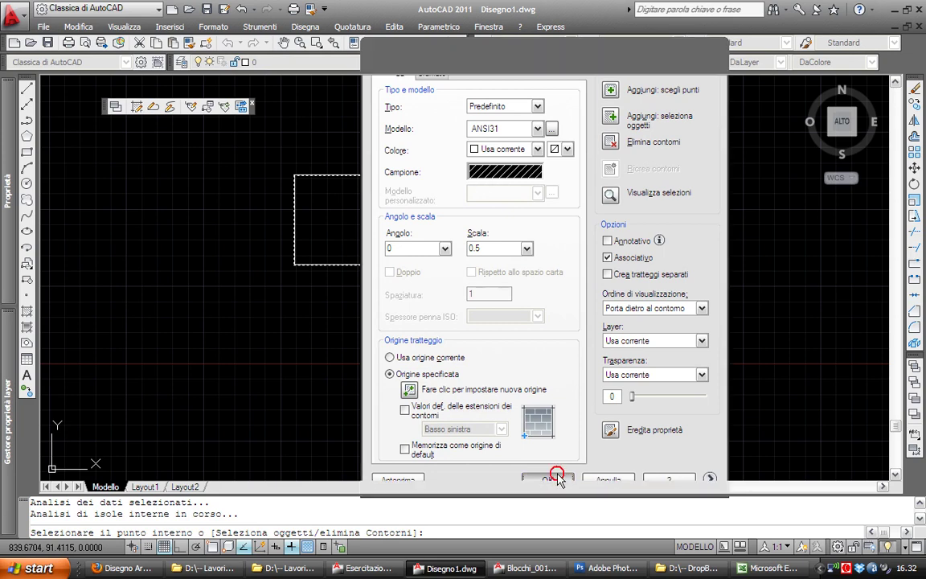
{"action": "scroll", "coordinate": [345, 248], "scroll_direction": "up", "scroll_amount": 2}
{"action": "scroll", "coordinate": [338, 245], "scroll_direction": "up", "scroll_amount": 2}
{"action": "left_click", "coordinate": [337, 245]}
{"action": "middle_click_drag", "start_coordinate": [334, 237], "coordinate": [363, 275]}
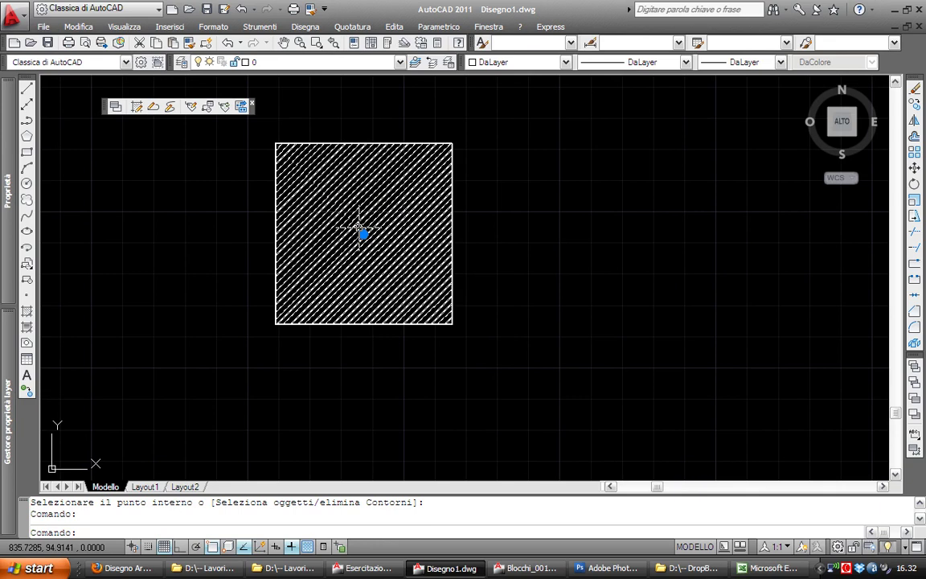
{"action": "key", "text": "Escape"}
{"action": "key", "text": "Escape"}
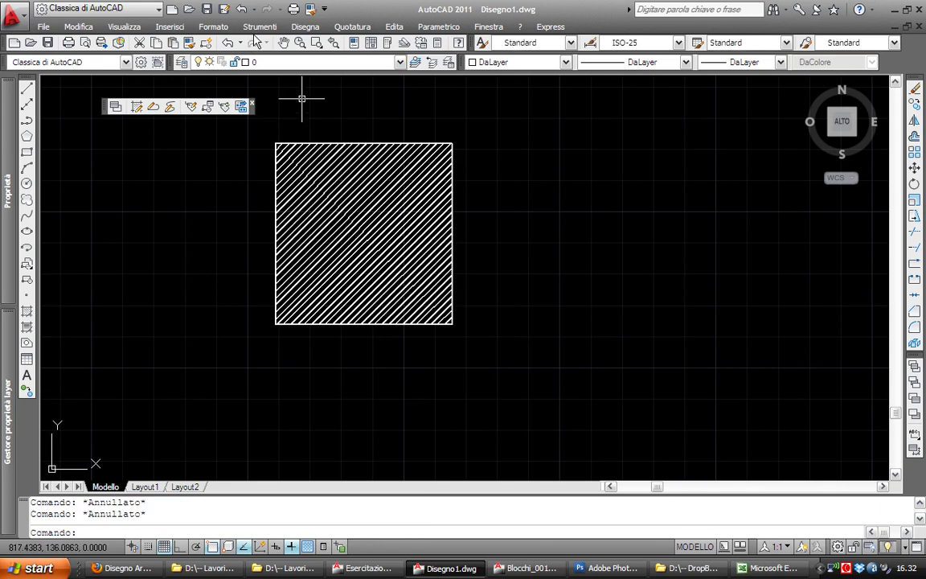
Open the Tool Palettes window from the Strumenti > Tavolozze menu and nudge it right
{"action": "left_click", "coordinate": [260, 27]}
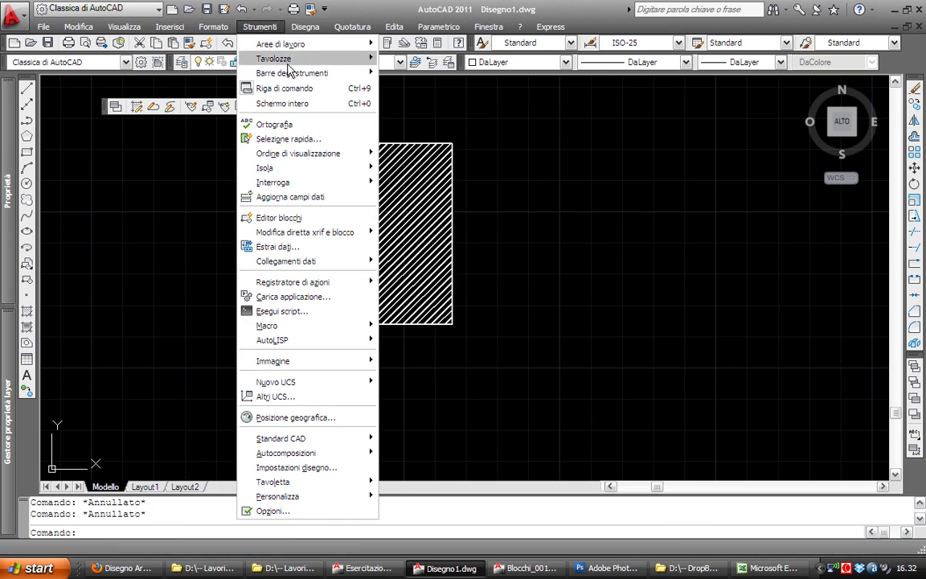
{"action": "mouse_move", "coordinate": [273, 58]}
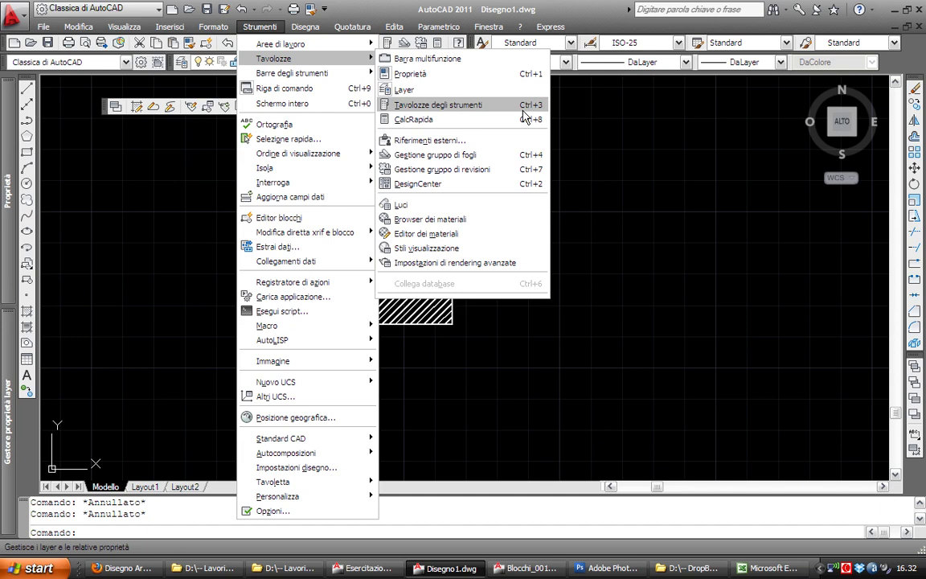
{"action": "left_click", "coordinate": [525, 113]}
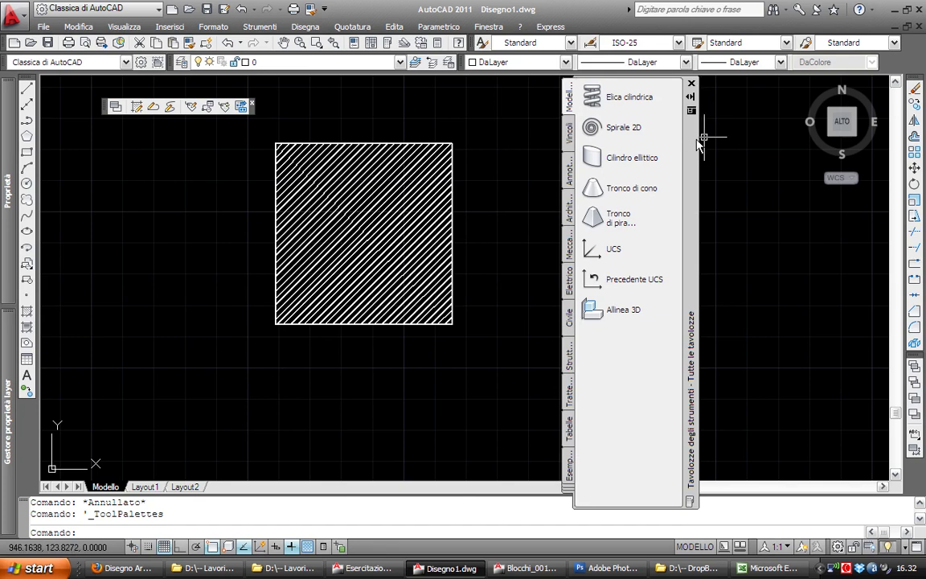
{"action": "left_click_drag", "start_coordinate": [697, 147], "coordinate": [707, 147]}
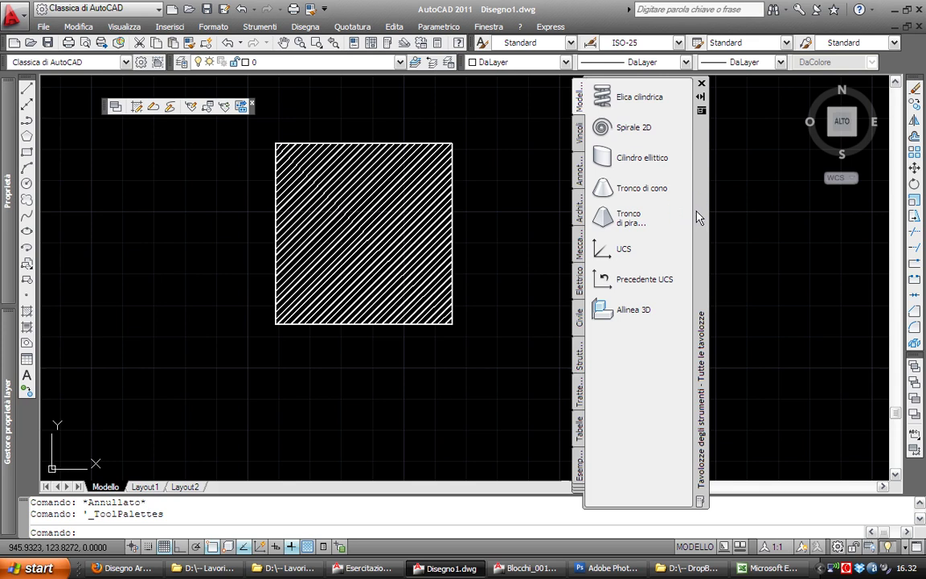
Create a new tool palette named Pippo
{"action": "left_click", "coordinate": [655, 360]}
{"action": "right_click", "coordinate": [657, 356]}
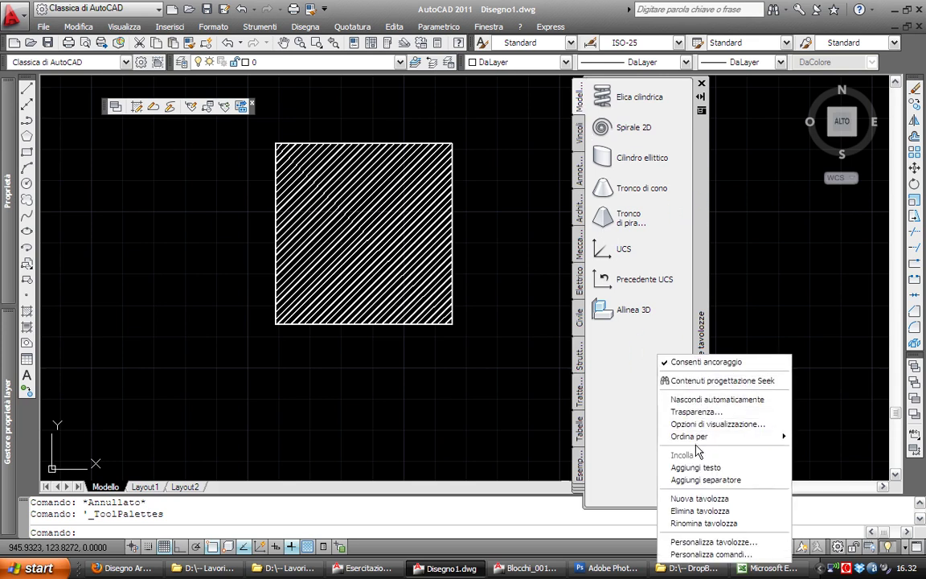
{"action": "left_click", "coordinate": [700, 499]}
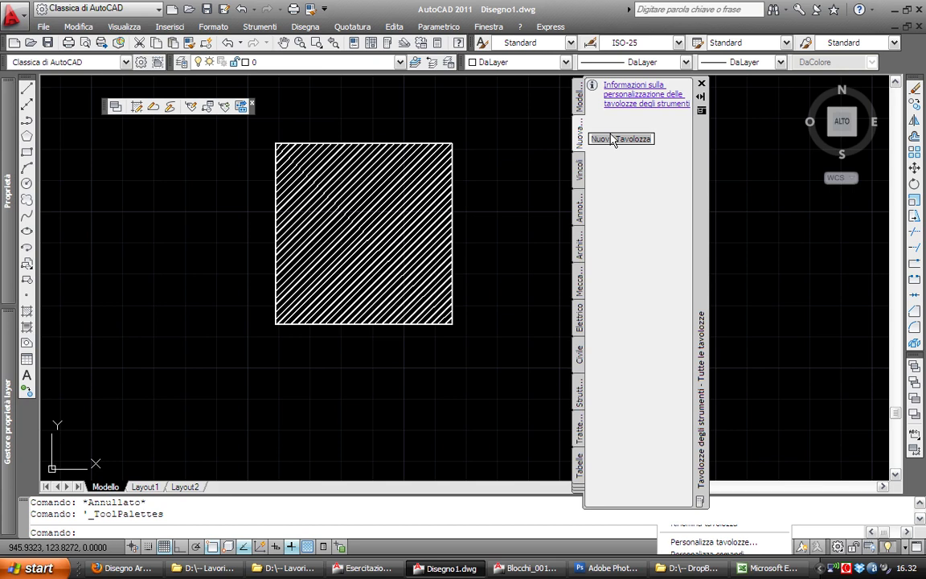
{"action": "type", "text": "Pi"}
{"action": "key", "text": "BackSpace"}
{"action": "key", "text": "BackSpace"}
{"action": "type", "text": "Pippo"}
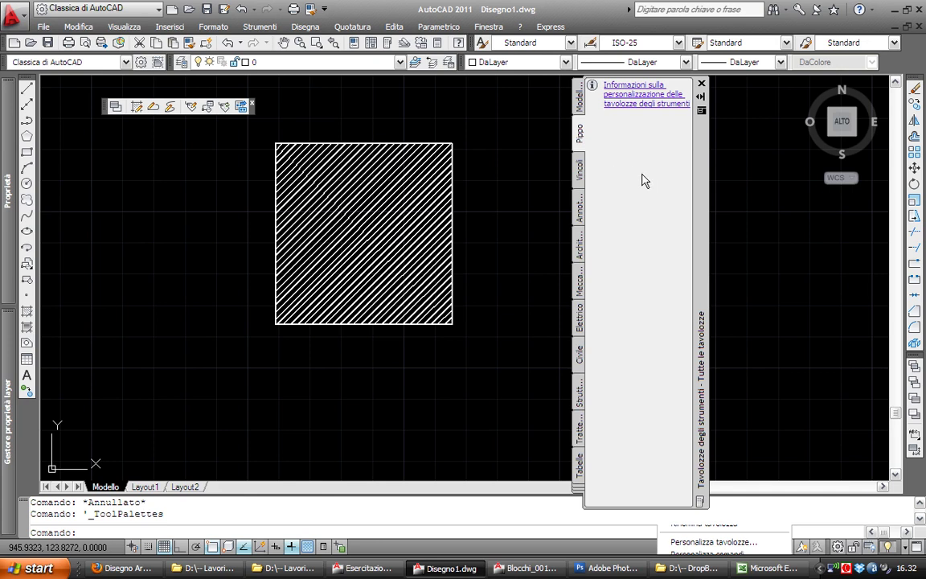
Drag the square's ANSI31 hatch onto the Pippo palette as a new tool
{"action": "left_click", "coordinate": [259, 27]}
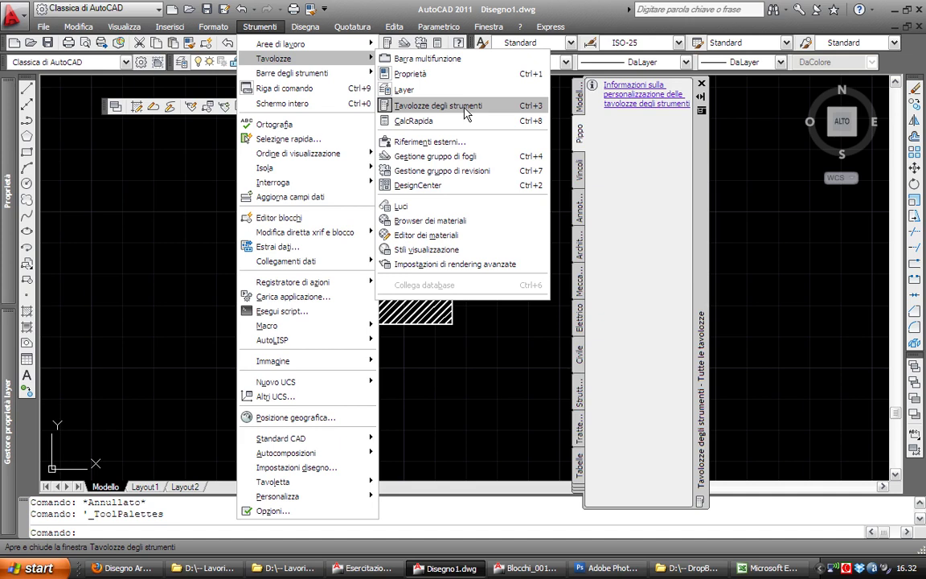
{"action": "left_click", "coordinate": [608, 149]}
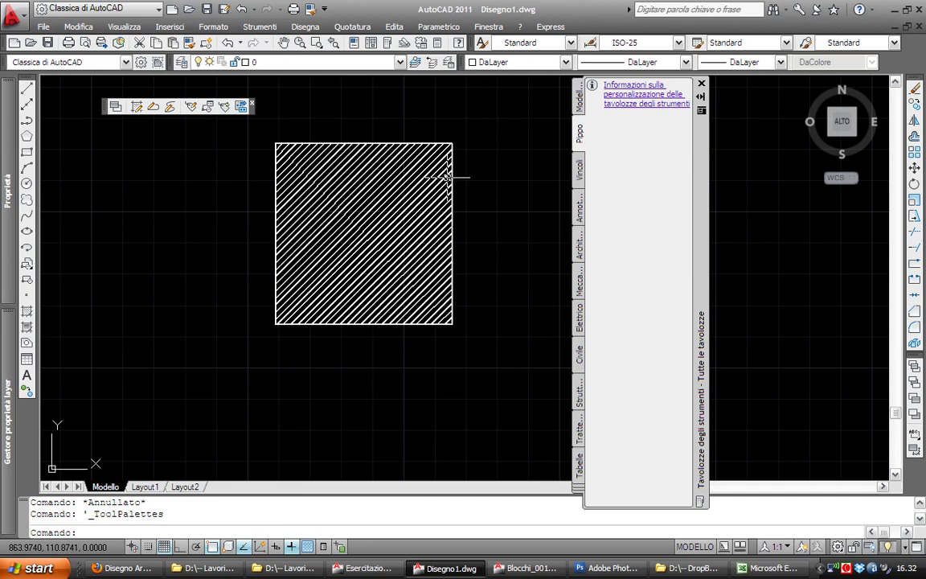
{"action": "left_click", "coordinate": [402, 198]}
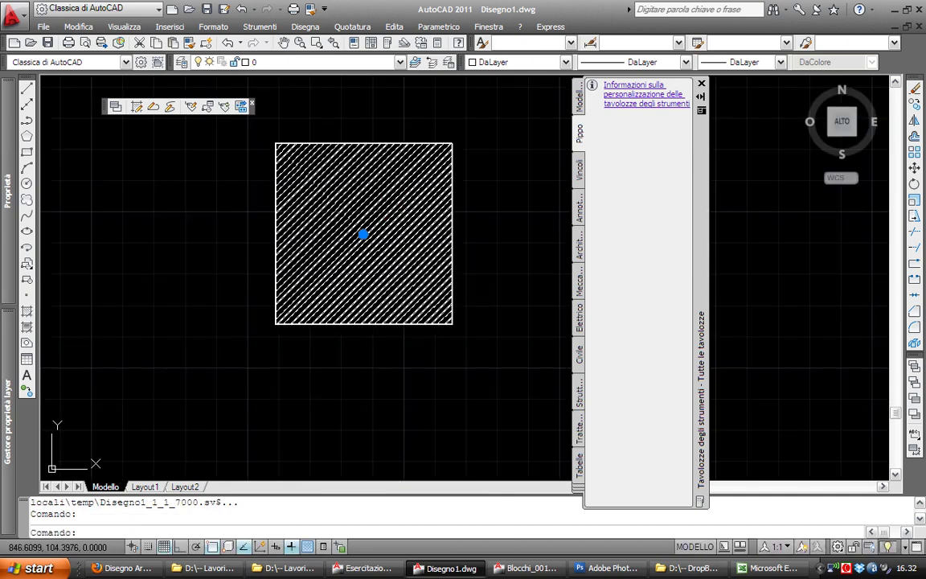
{"action": "key", "text": "Escape"}
{"action": "left_click_drag", "start_coordinate": [402, 257], "coordinate": [635, 154]}
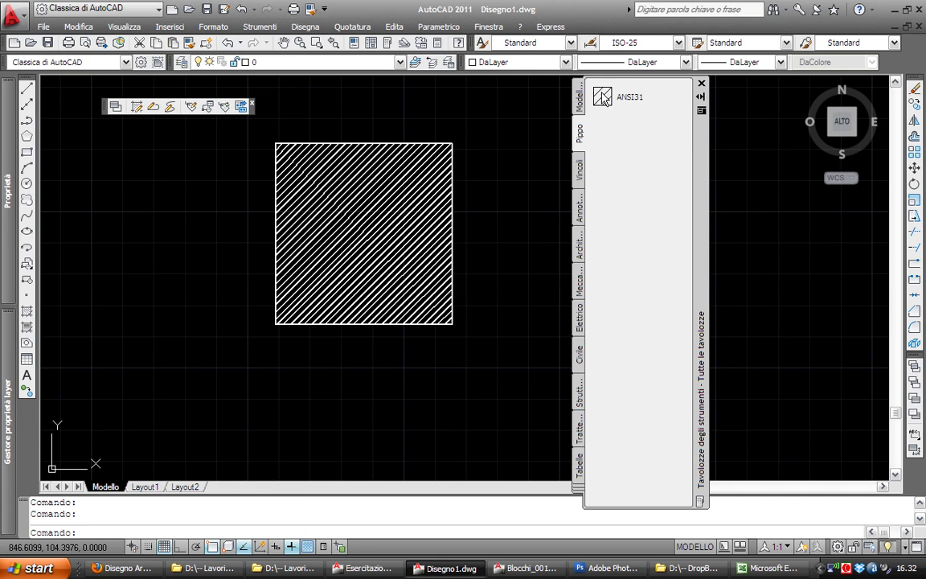
Zoom out and draw the first two overlapping rectangles beside the hatched square
{"action": "mouse_move", "coordinate": [484, 250]}
{"action": "middle_mouse_down"}
{"action": "mouse_move", "coordinate": [430, 246]}
{"action": "mouse_move", "coordinate": [196, 355]}
{"action": "middle_mouse_up"}
{"action": "scroll", "coordinate": [430, 250], "scroll_direction": "down", "scroll_amount": 2}
{"action": "scroll", "coordinate": [196, 355], "scroll_direction": "down", "scroll_amount": 3}
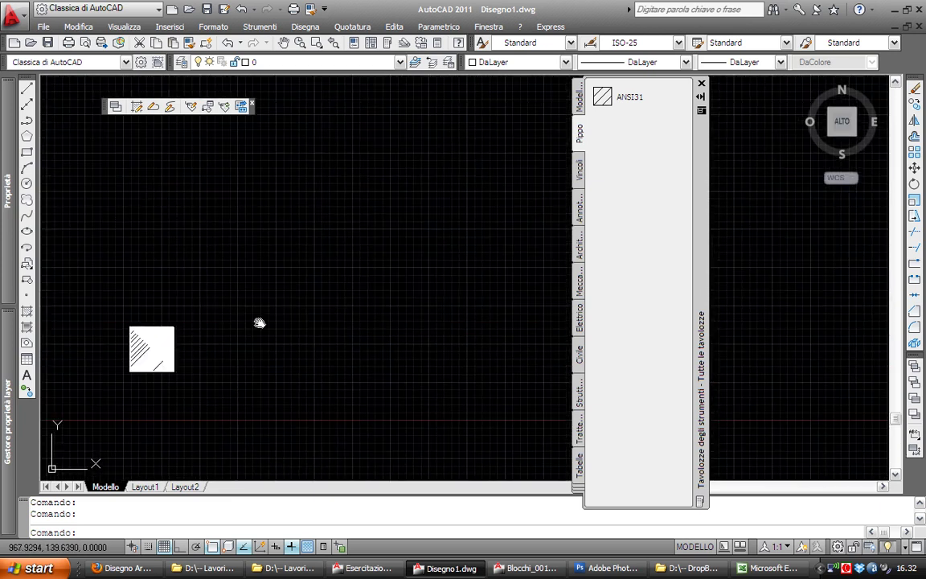
{"action": "middle_click_drag", "start_coordinate": [252, 309], "coordinate": [267, 316]}
{"action": "type", "text": "rec"}
{"action": "key", "text": "Return"}
{"action": "left_click", "coordinate": [215, 172]}
{"action": "left_click", "coordinate": [322, 276]}
{"action": "key", "text": "Return"}
{"action": "left_click", "coordinate": [426, 368]}
{"action": "left_click", "coordinate": [296, 227]}
Draw two more rectangles overlapping the first ones
{"action": "key", "text": "Return"}
{"action": "left_click", "coordinate": [502, 174]}
{"action": "left_click", "coordinate": [341, 121]}
{"action": "left_click", "coordinate": [443, 203]}
{"action": "key", "text": "Return"}
{"action": "left_click", "coordinate": [340, 281]}
{"action": "left_click", "coordinate": [405, 196]}
{"action": "key", "text": "Return"}
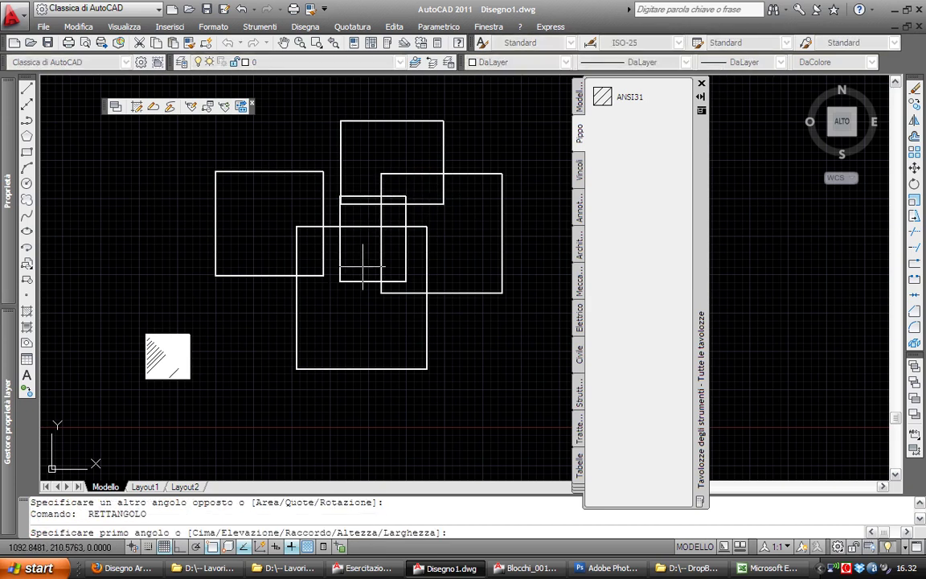
{"action": "scroll", "coordinate": [366, 267], "scroll_direction": "up", "scroll_amount": 2}
{"action": "key", "text": "Escape"}
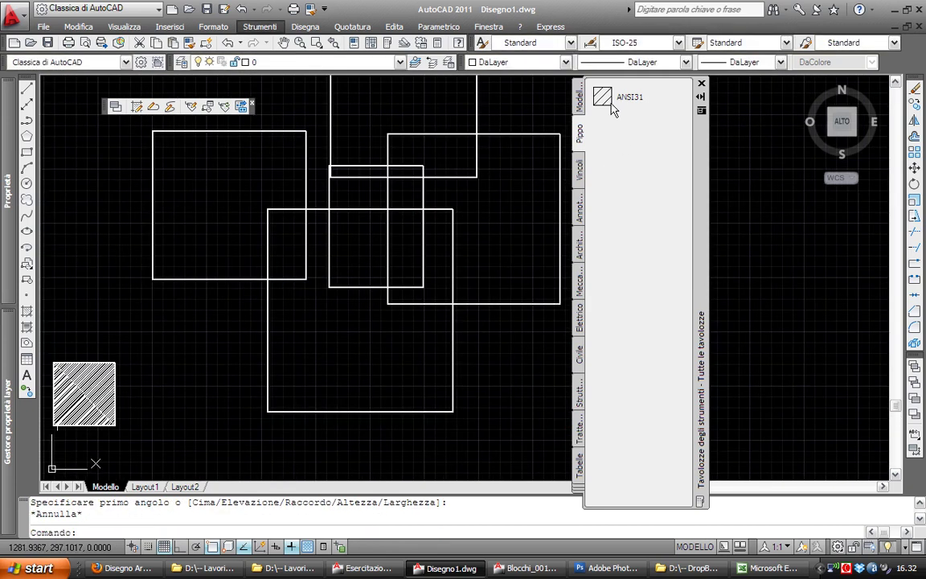
Fill the lower-left and upper-left square regions with ANSI31 hatch from the tool palette
{"action": "left_click", "coordinate": [409, 200]}
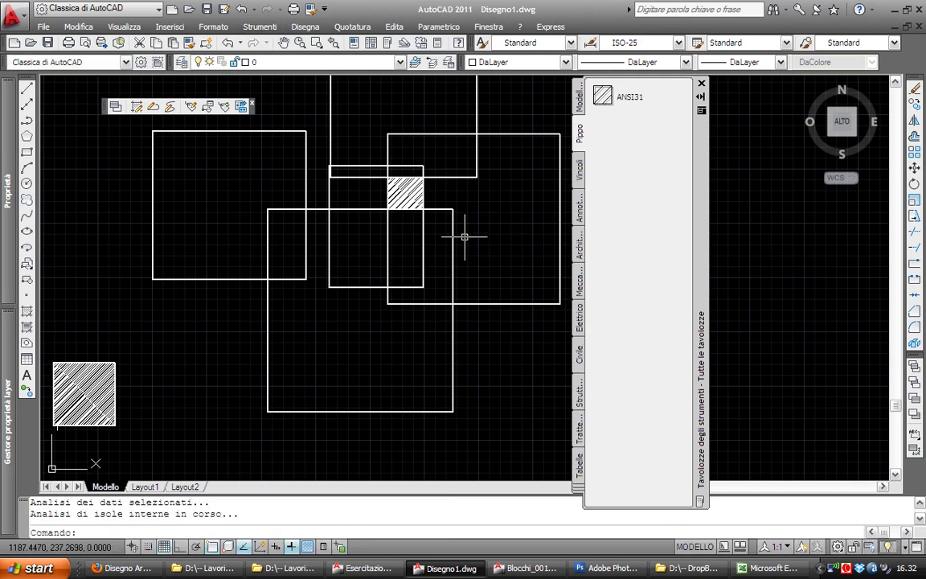
{"action": "left_click", "coordinate": [601, 95]}
{"action": "left_click", "coordinate": [337, 326]}
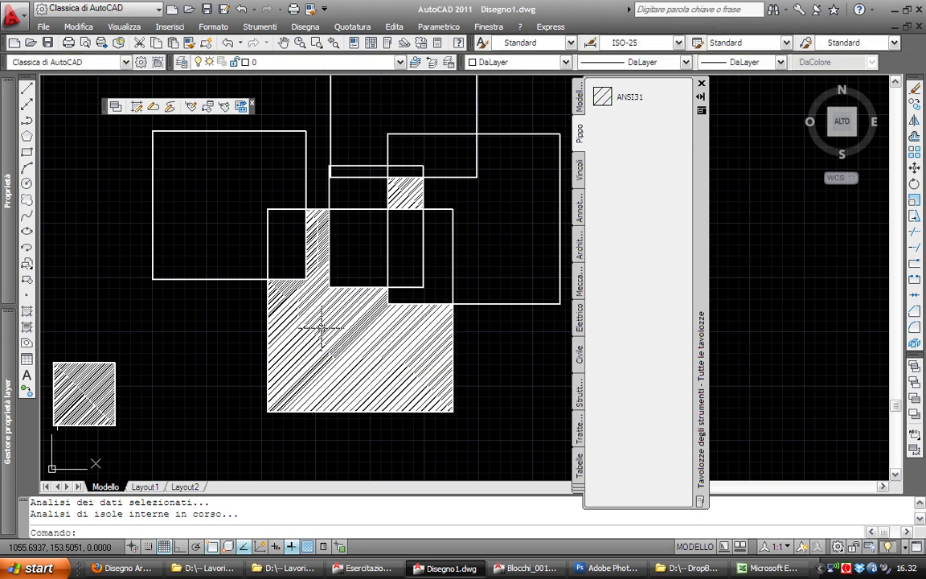
{"action": "middle_click_drag", "start_coordinate": [316, 296], "coordinate": [311, 335]}
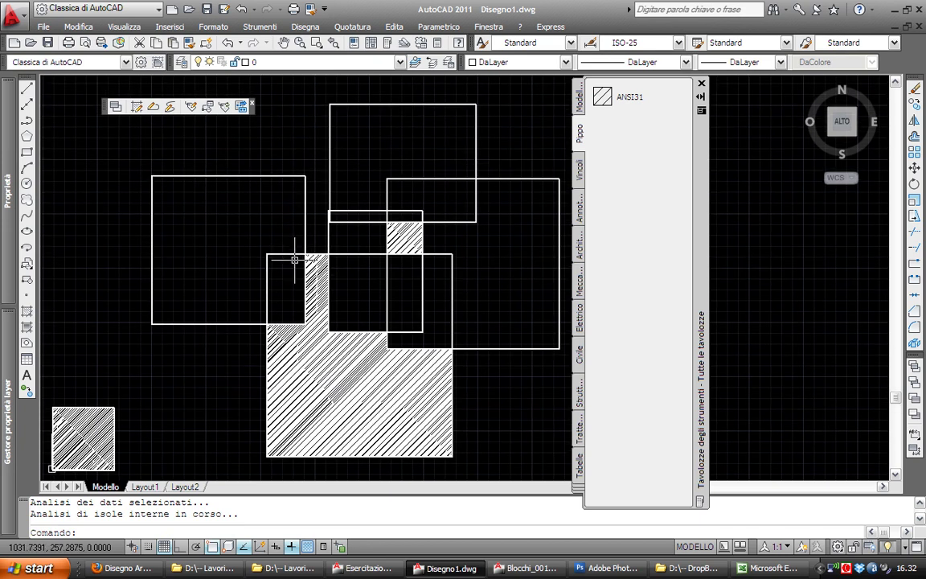
{"action": "key", "text": "Return"}
{"action": "left_click", "coordinate": [252, 240]}
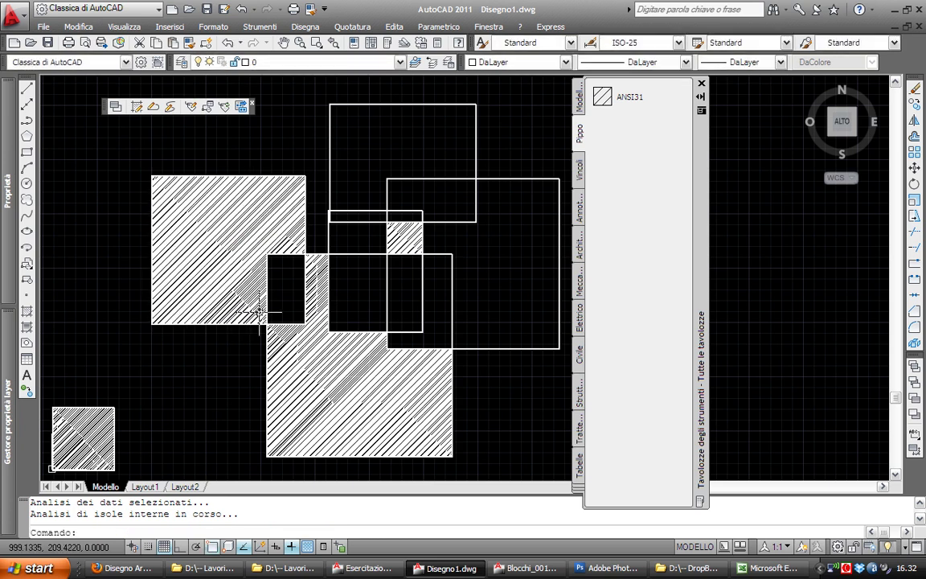
Erase the large lower hatch and drag the small upper hatch off its boundary
{"action": "left_click", "coordinate": [342, 338]}
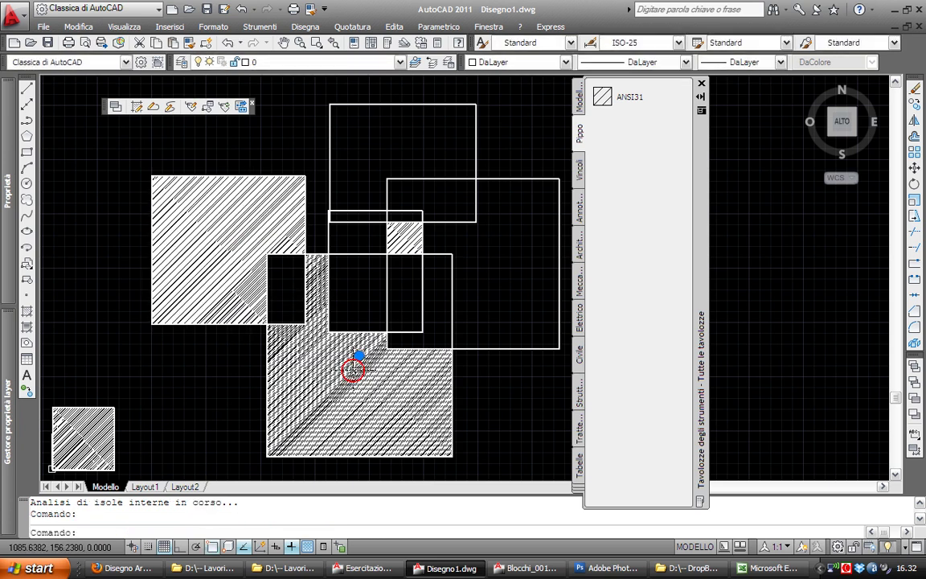
{"action": "key", "text": "Delete"}
{"action": "left_click", "coordinate": [405, 239]}
{"action": "left_click_drag", "start_coordinate": [404, 239], "coordinate": [228, 248]}
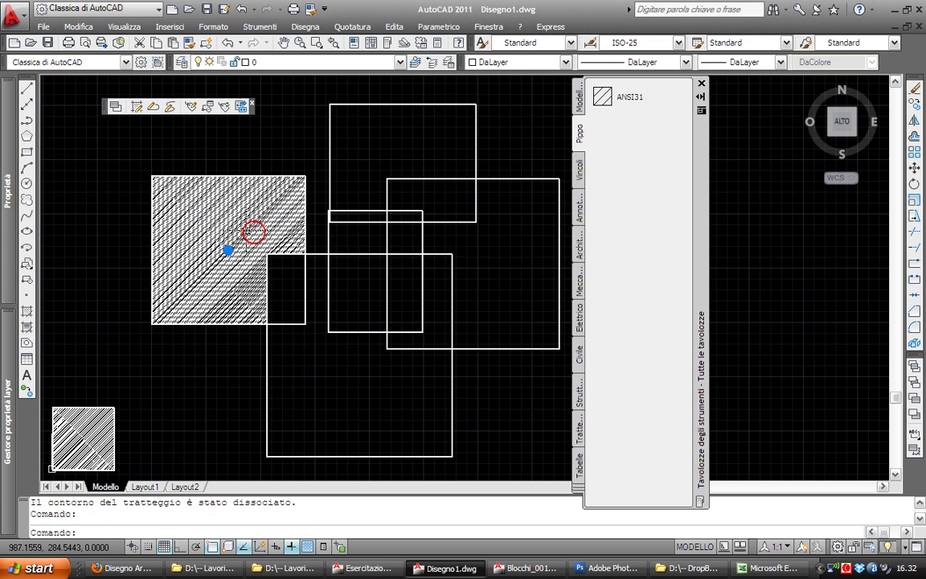
{"action": "middle_click_drag", "start_coordinate": [338, 241], "coordinate": [257, 241]}
{"action": "scroll", "coordinate": [420, 244], "scroll_direction": "down", "scroll_amount": 2}
Draw a circle above the rectangles with the C command
{"action": "type", "text": "c"}
{"action": "key", "text": "Return"}
{"action": "left_click", "coordinate": [405, 165]}
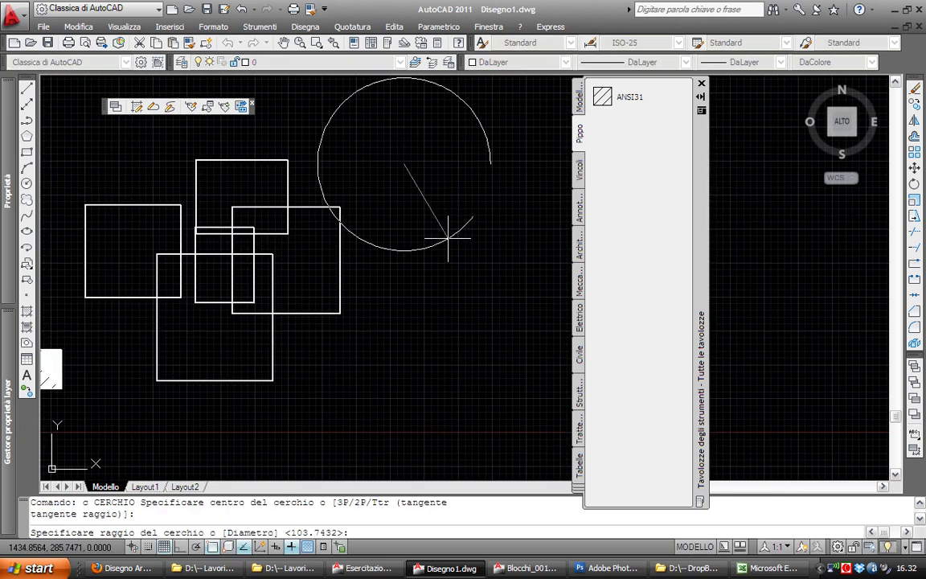
{"action": "left_click", "coordinate": [447, 288]}
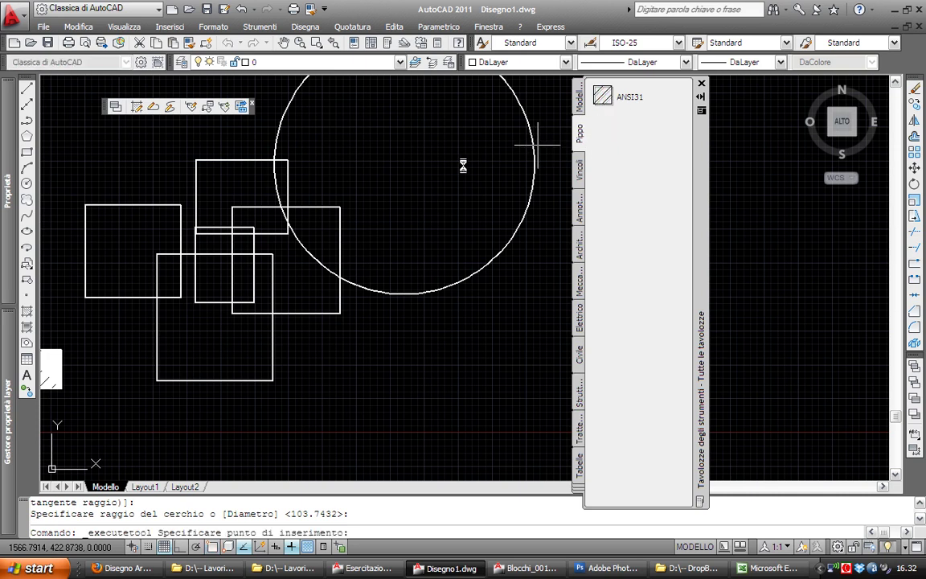
Hatch the circle, the lower square and the regions between the rectangles with ANSI31
{"action": "left_click", "coordinate": [394, 169]}
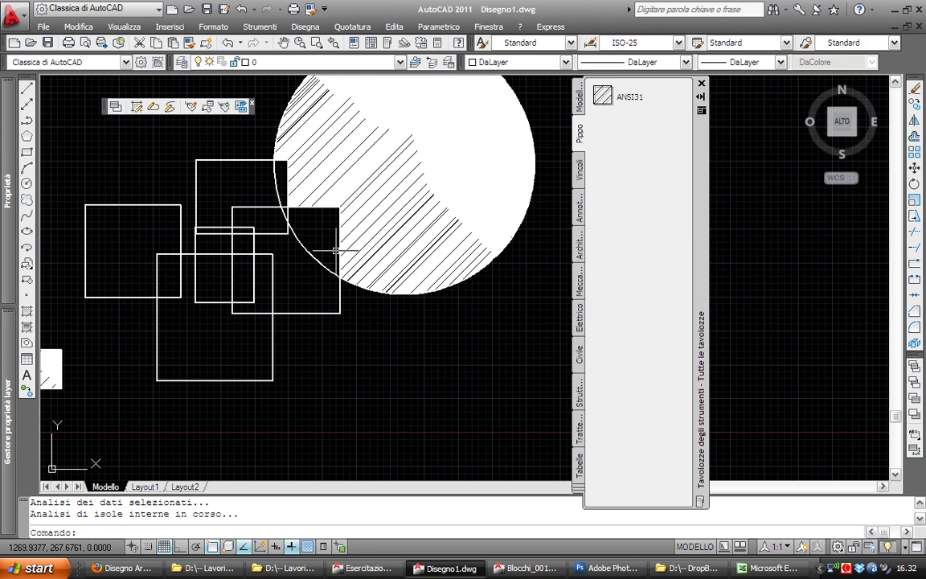
{"action": "key", "text": "Return"}
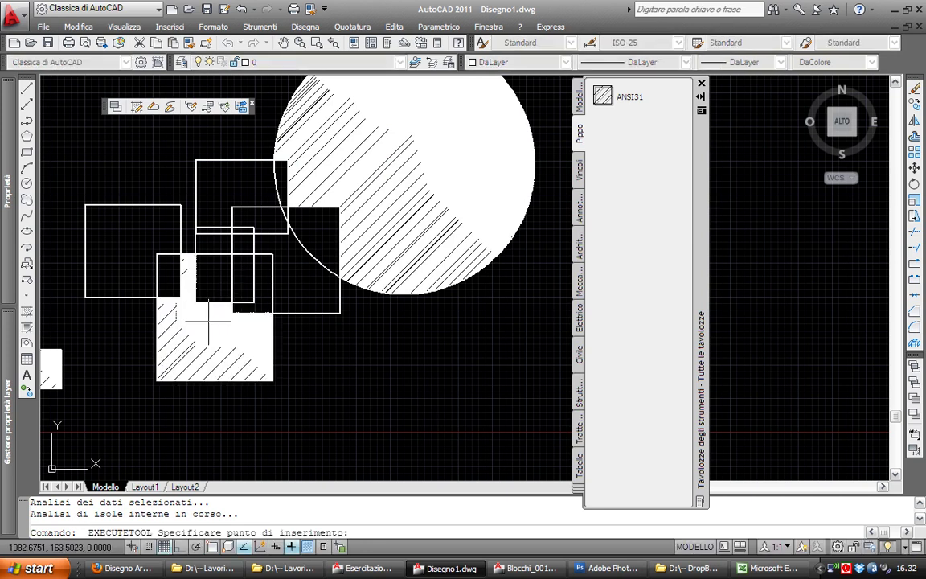
{"action": "left_click", "coordinate": [204, 322]}
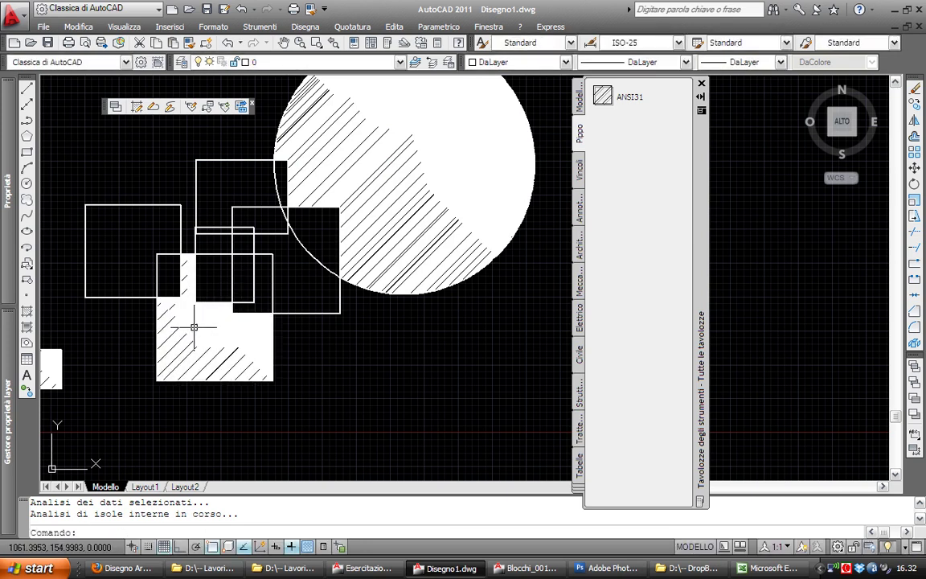
{"action": "scroll", "coordinate": [189, 320], "scroll_direction": "up", "scroll_amount": 2}
{"action": "middle_click_drag", "start_coordinate": [181, 303], "coordinate": [265, 268]}
{"action": "scroll", "coordinate": [265, 269], "scroll_direction": "up", "scroll_amount": 1}
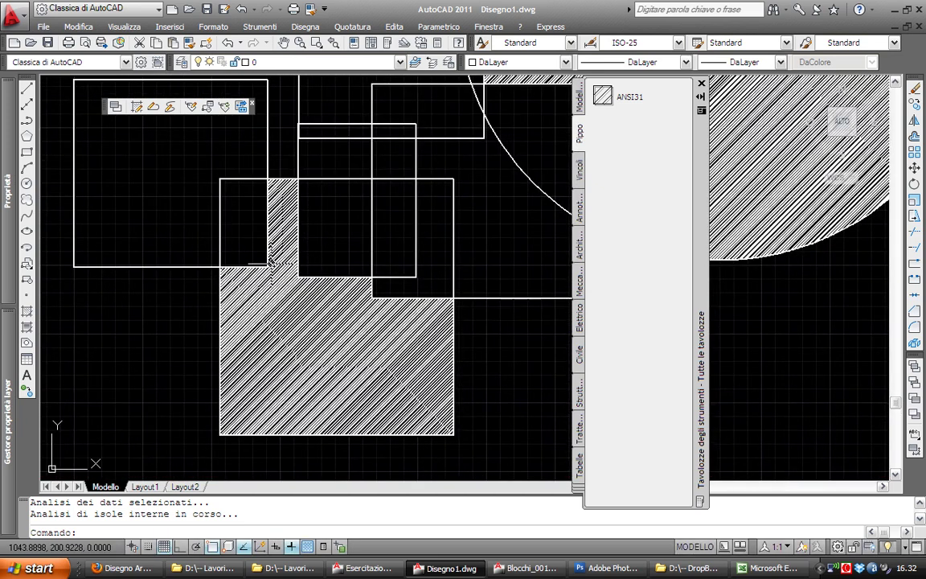
{"action": "key", "text": "Return"}
{"action": "left_click", "coordinate": [296, 215]}
{"action": "left_click", "coordinate": [306, 97]}
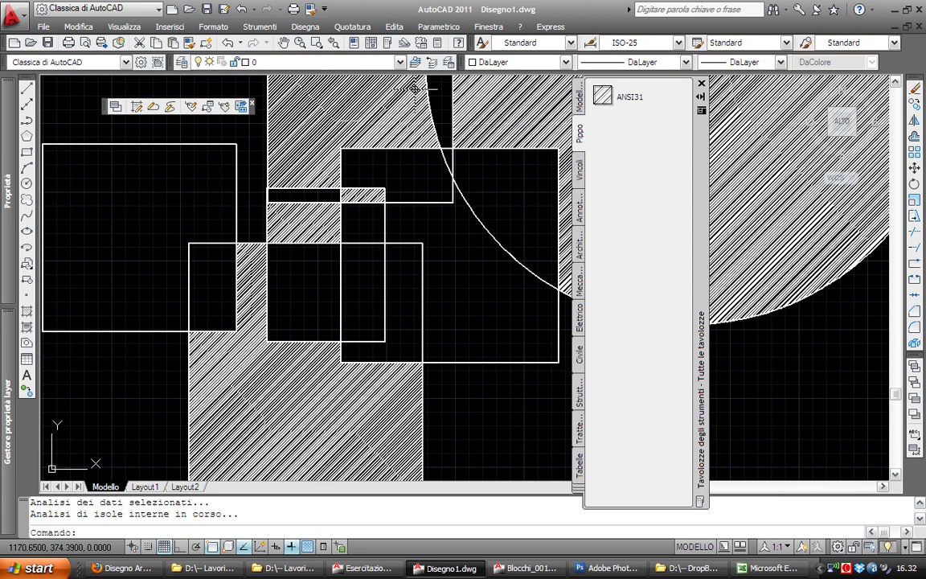
{"action": "left_click", "coordinate": [254, 29]}
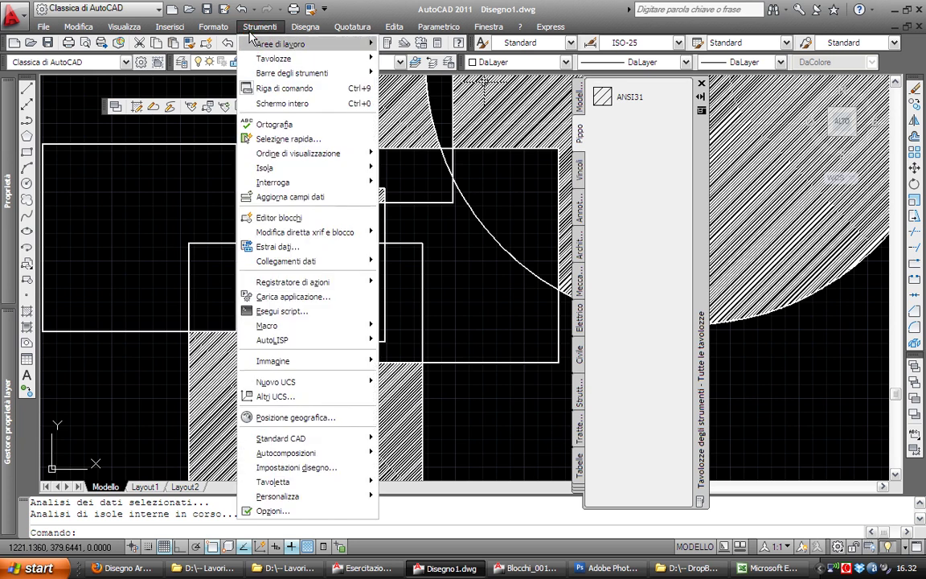
{"action": "mouse_move", "coordinate": [273, 59]}
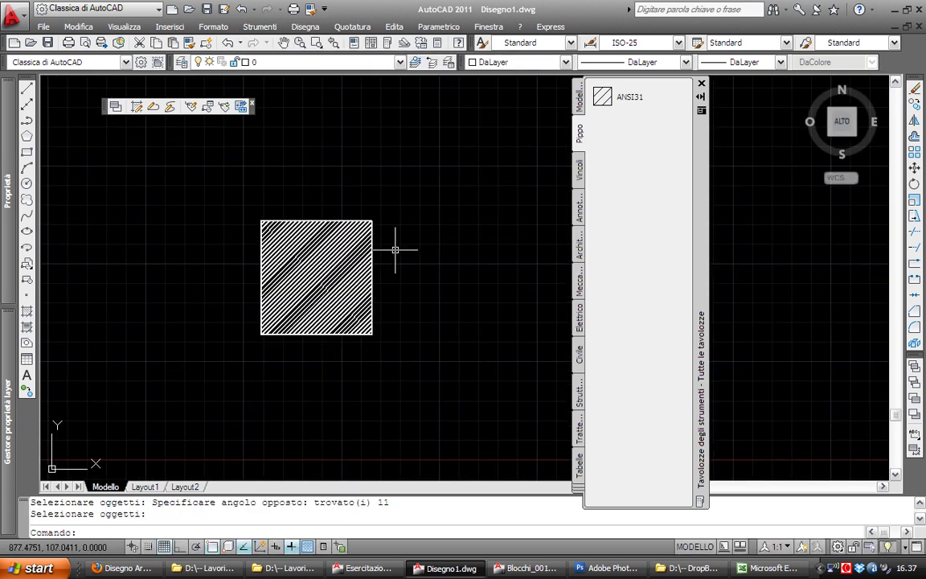
Draw a new square beside the hatched one
{"action": "middle_click_drag", "start_coordinate": [393, 249], "coordinate": [312, 231]}
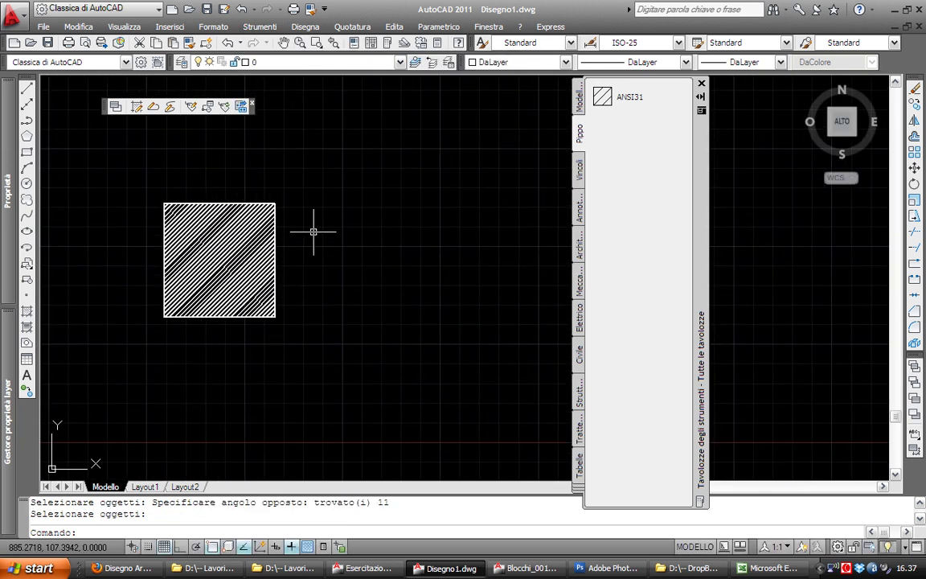
{"action": "left_click", "coordinate": [345, 210]}
{"action": "left_click", "coordinate": [459, 328]}
Fill the new square with the SOLID hatch pattern using BH
{"action": "type", "text": "bh"}
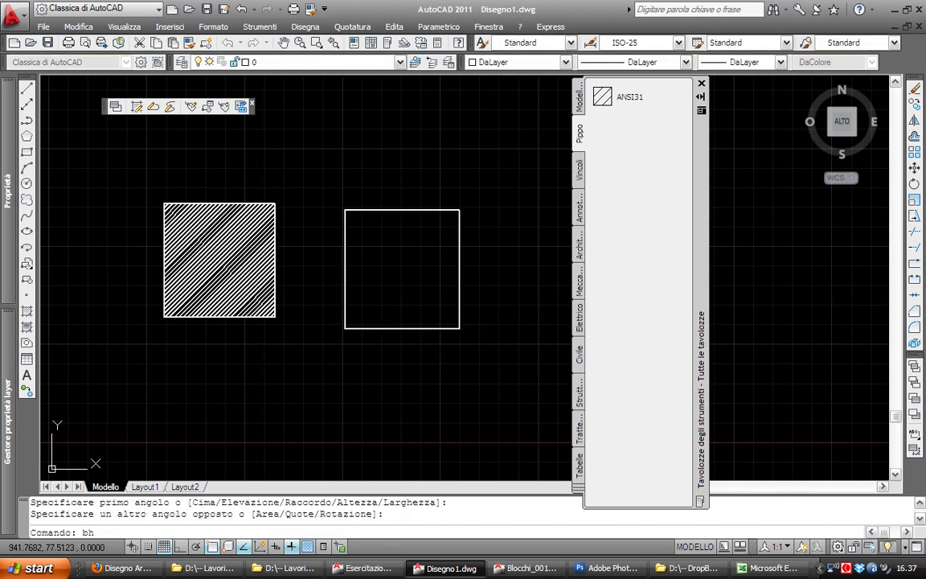
{"action": "key", "text": "Return"}
{"action": "left_click", "coordinate": [404, 269]}
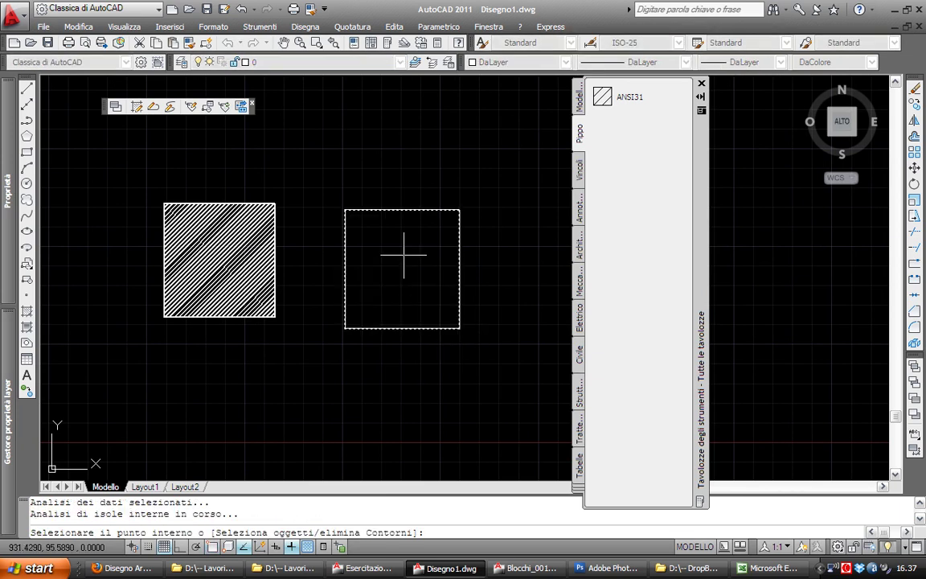
{"action": "right_click", "coordinate": [399, 254]}
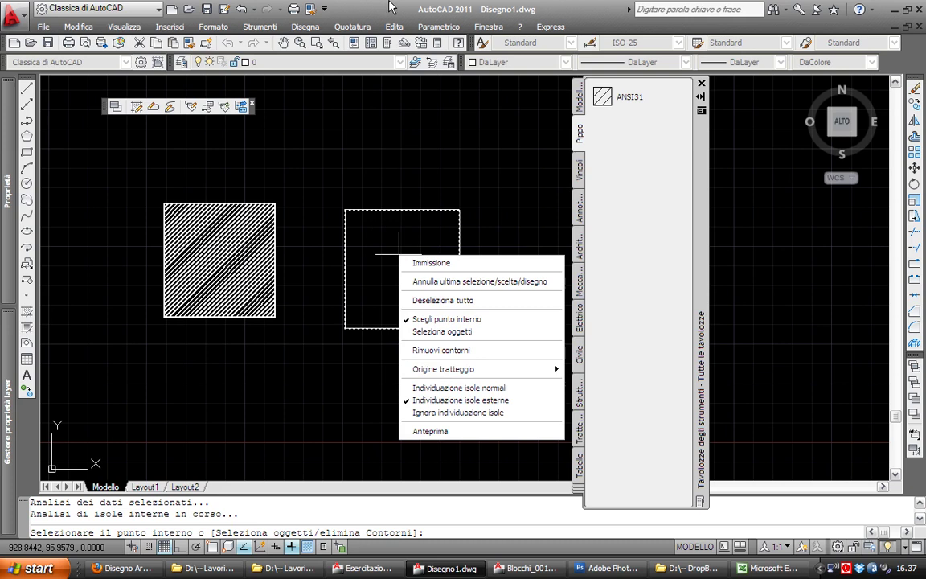
{"action": "left_click", "coordinate": [429, 263]}
{"action": "left_click", "coordinate": [441, 173]}
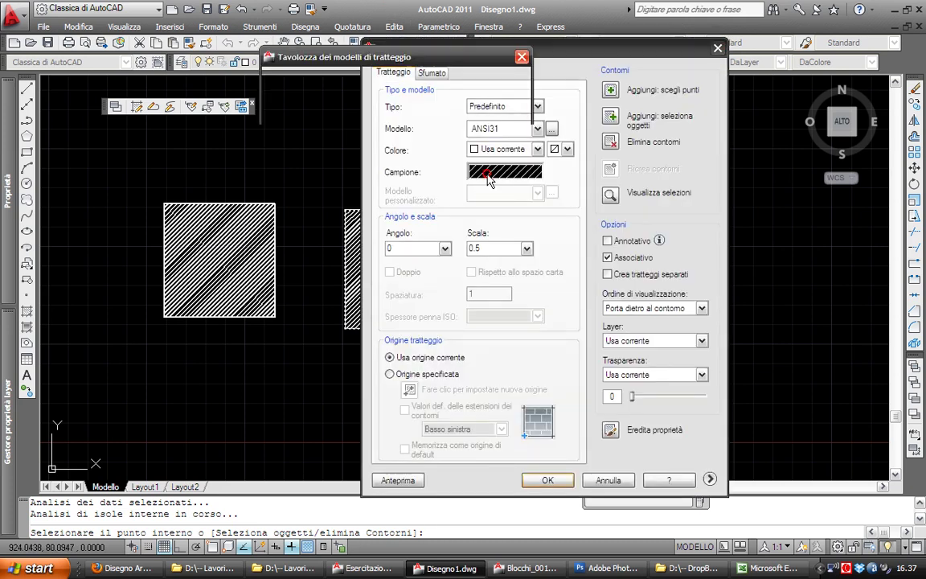
{"action": "left_click", "coordinate": [336, 84]}
{"action": "double_click", "coordinate": [307, 112]}
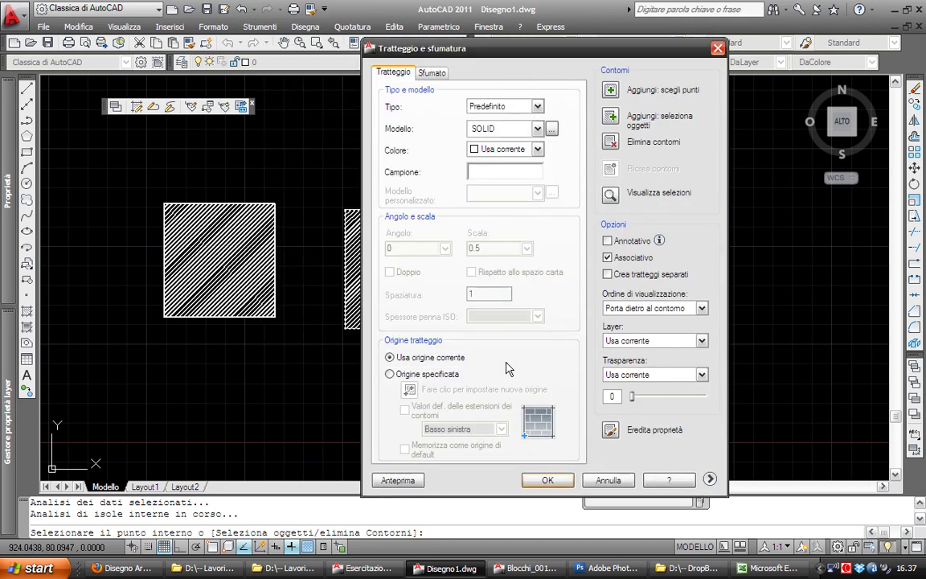
{"action": "left_click", "coordinate": [547, 480]}
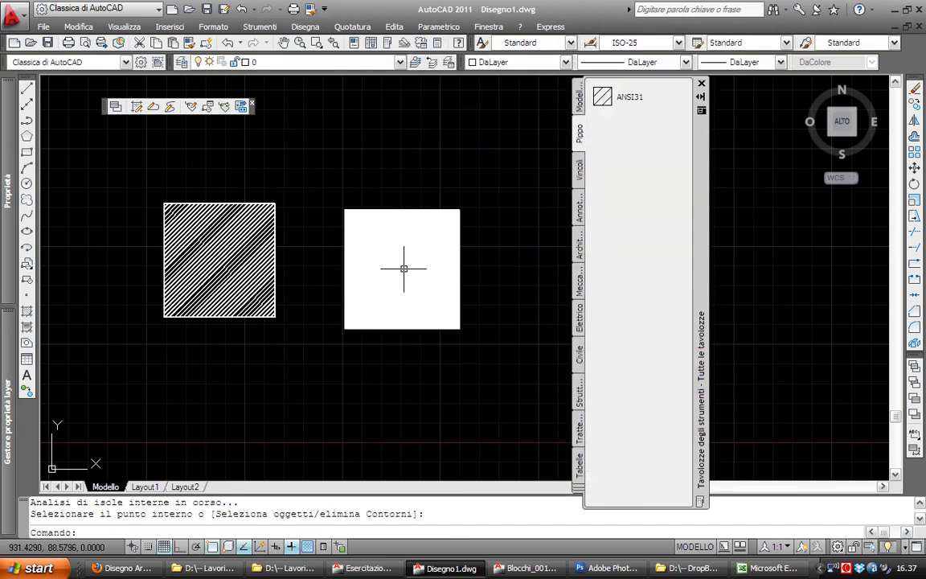
Select the solid fill and erase it, leaving the bare square outline
{"action": "left_click", "coordinate": [404, 274]}
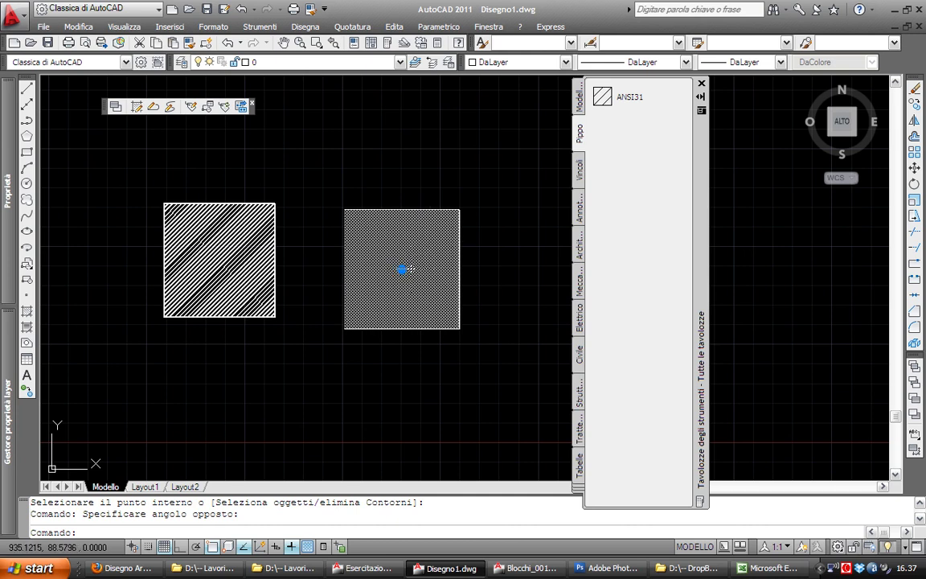
{"action": "left_click", "coordinate": [402, 271]}
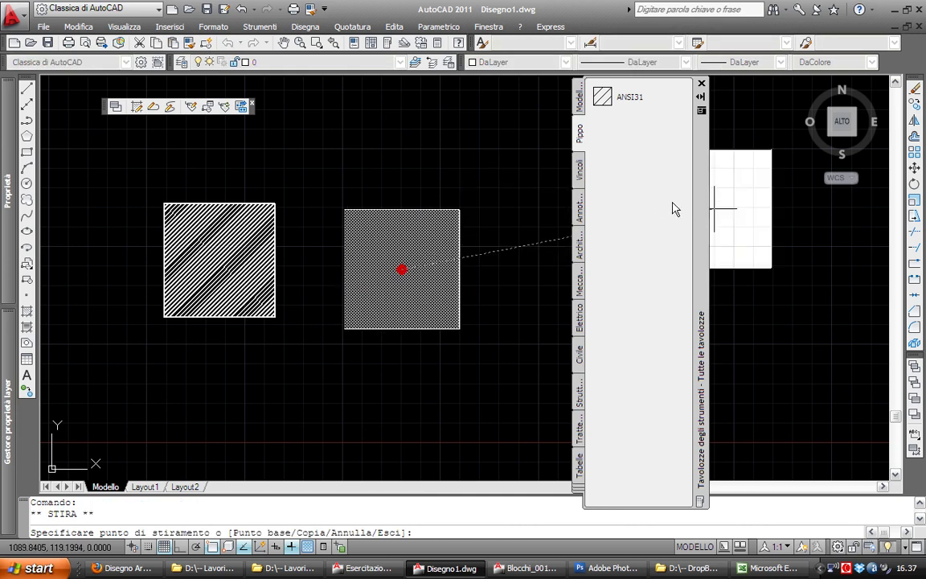
{"action": "key", "text": "Escape"}
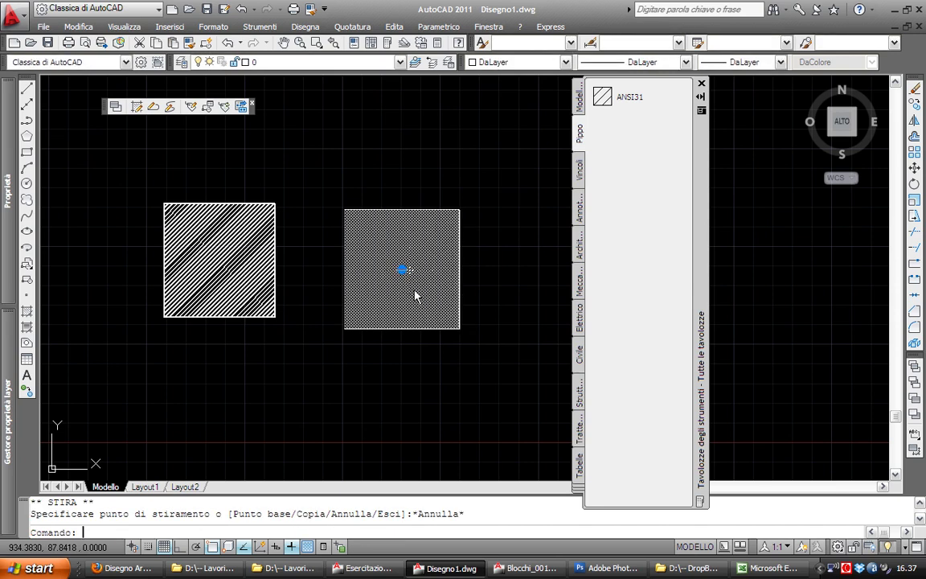
{"action": "left_click", "coordinate": [416, 297]}
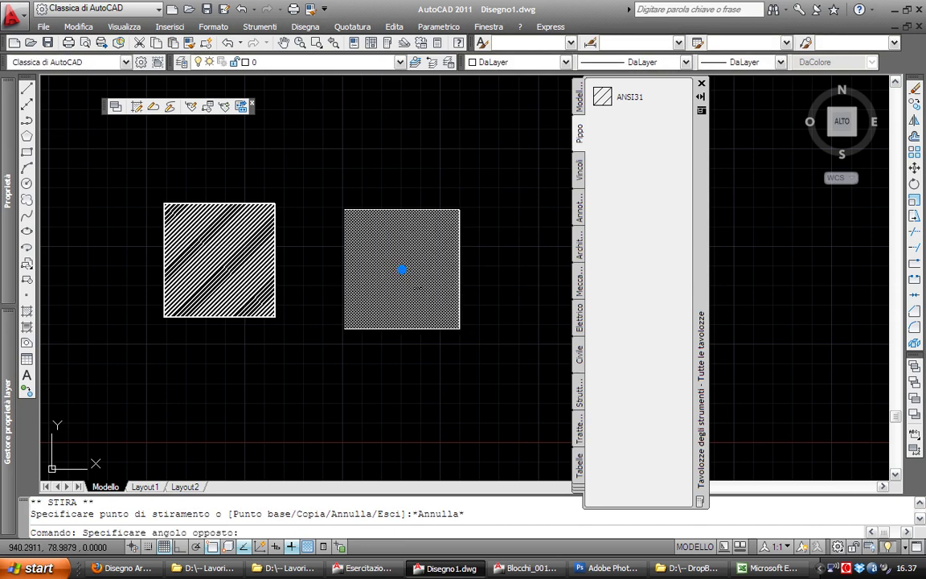
{"action": "left_click", "coordinate": [423, 291]}
{"action": "key", "text": "Delete"}
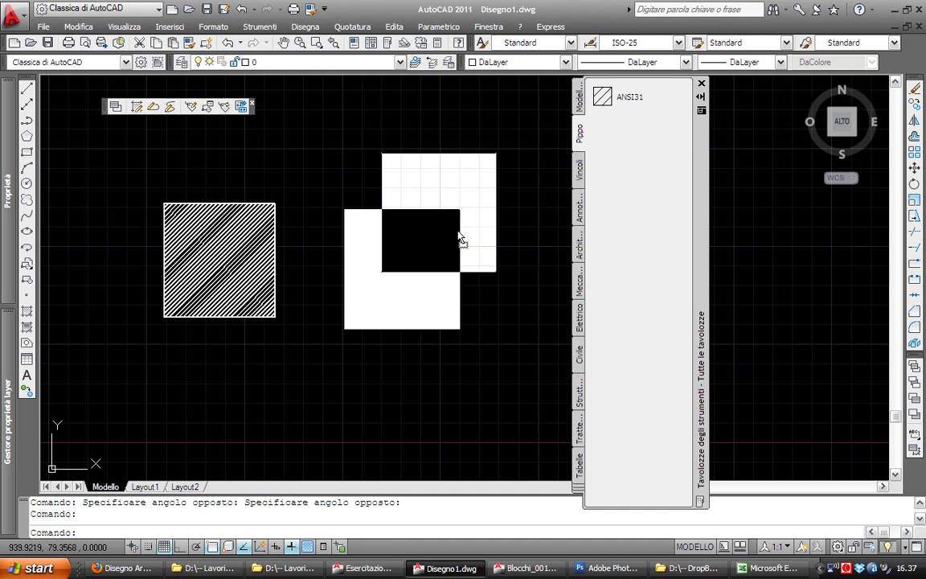
Drop the ANSI31 pattern from the palette onto the drawing, then undo it
{"action": "key", "text": "Escape"}
{"action": "key", "text": "Escape"}
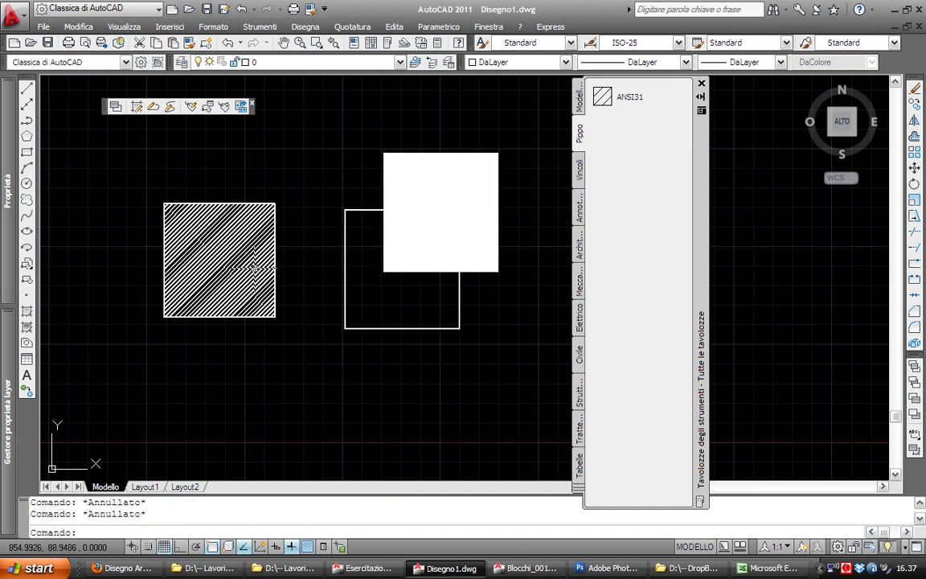
{"action": "left_click", "coordinate": [243, 233]}
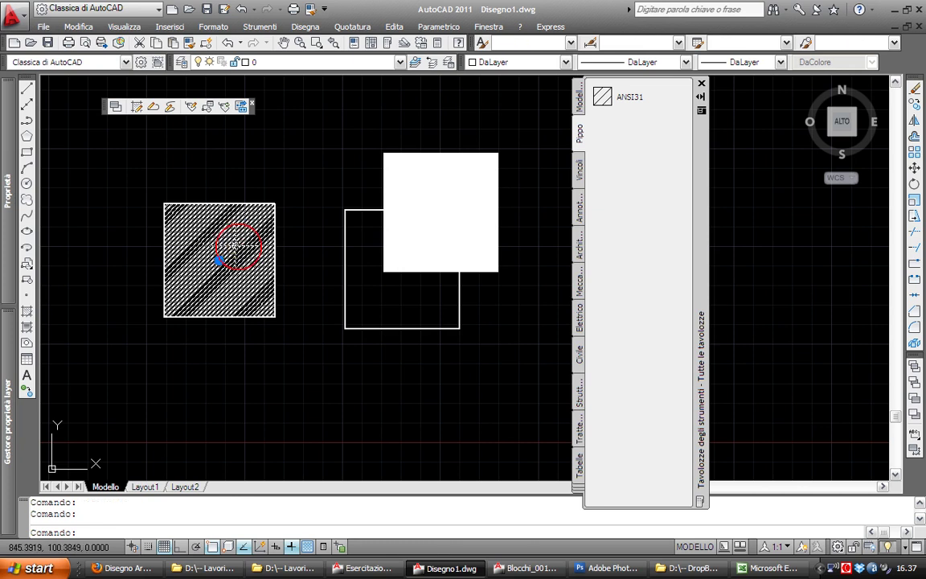
{"action": "key", "text": "Escape"}
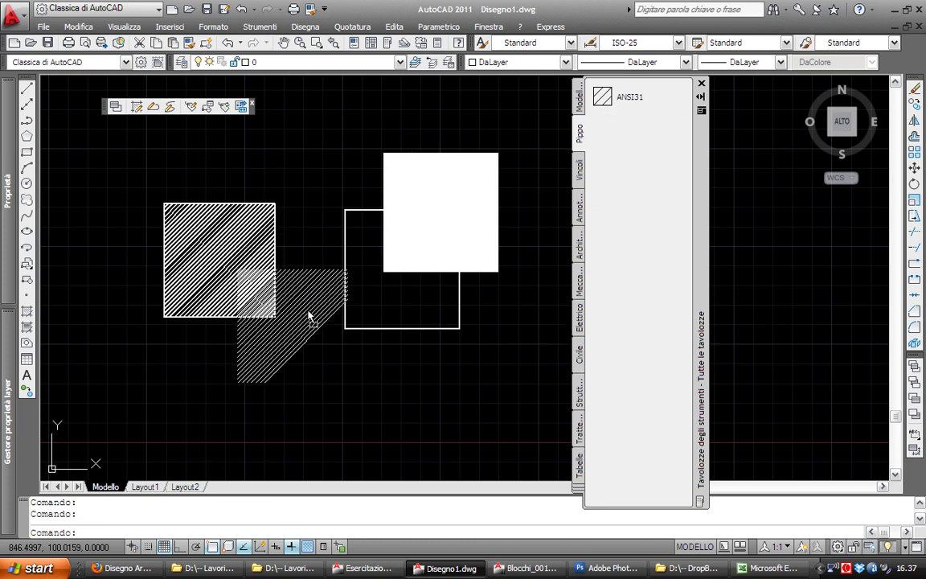
{"action": "left_click_drag", "start_coordinate": [627, 249], "coordinate": [299, 304]}
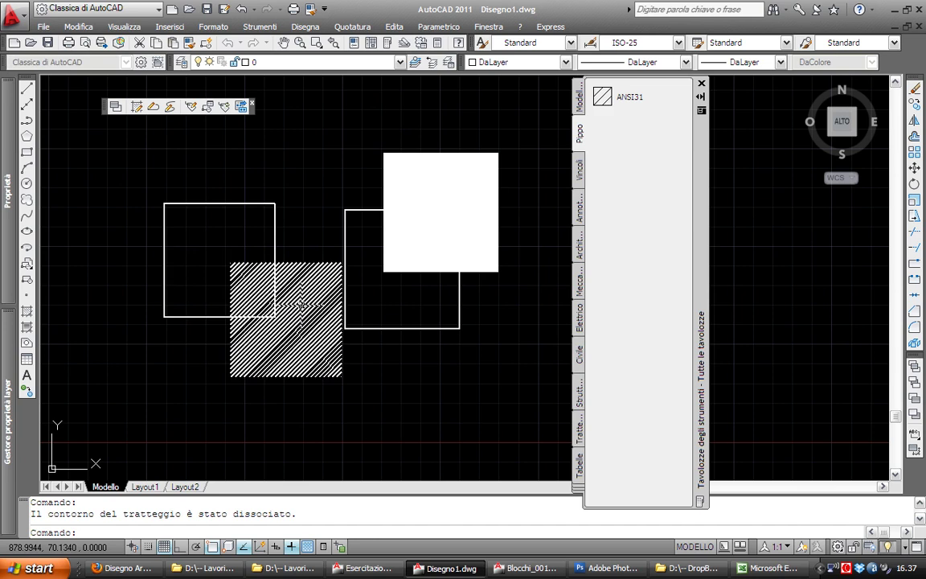
{"action": "key", "text": "ctrl+z"}
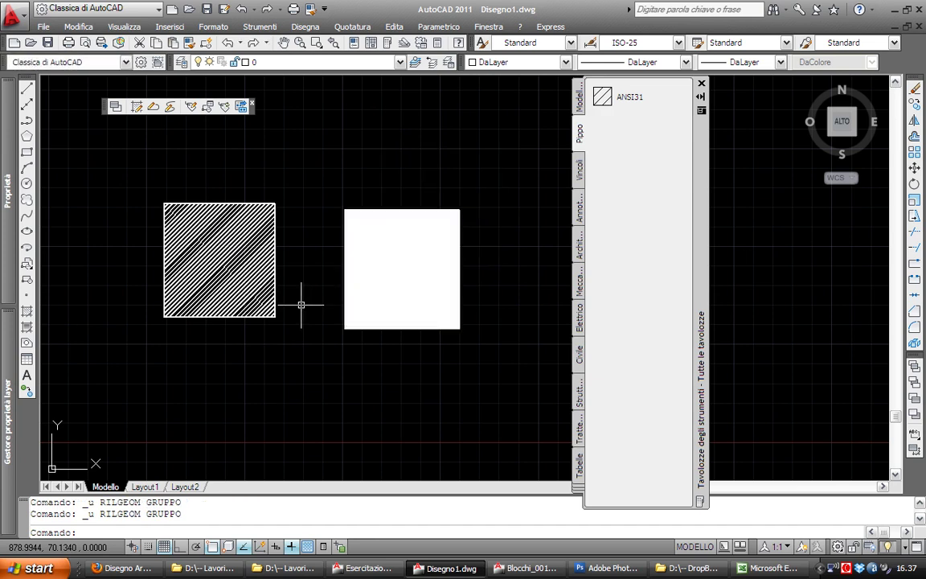
Move the left square's hatch up and right, then undo the move
{"action": "left_click", "coordinate": [239, 254]}
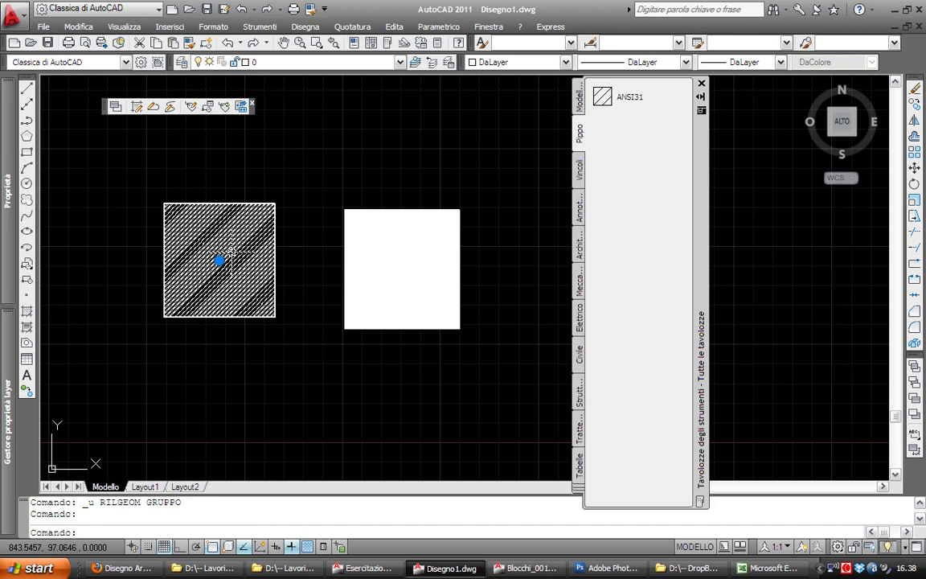
{"action": "double_click", "coordinate": [232, 256]}
{"action": "left_click_drag", "start_coordinate": [233, 258], "coordinate": [544, 170]}
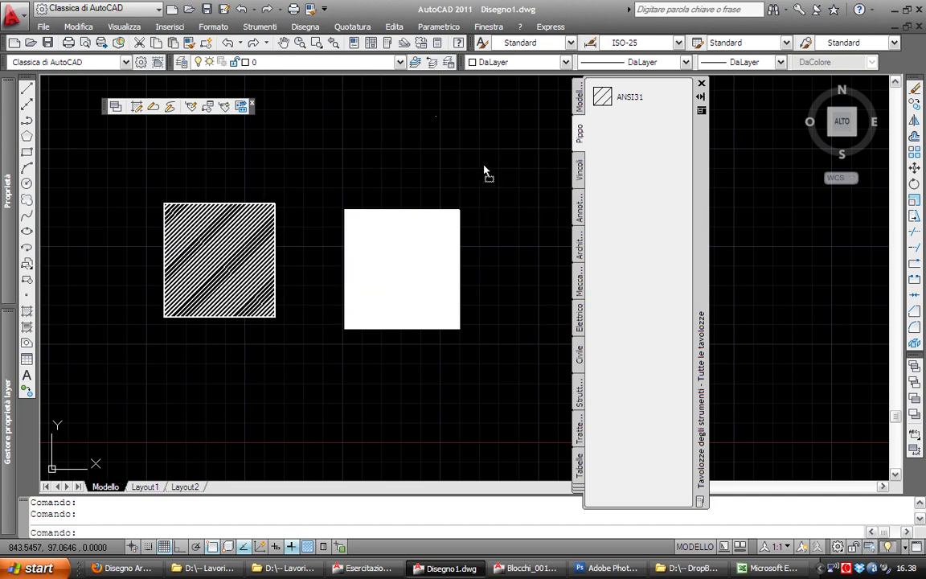
{"action": "left_click_drag", "start_coordinate": [543, 170], "coordinate": [283, 189]}
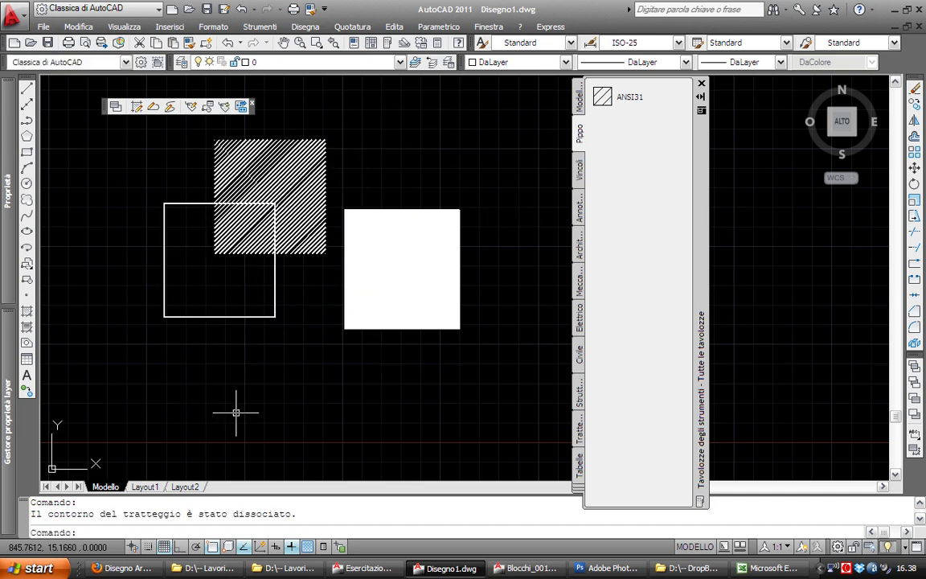
{"action": "key", "text": "ctrl+z"}
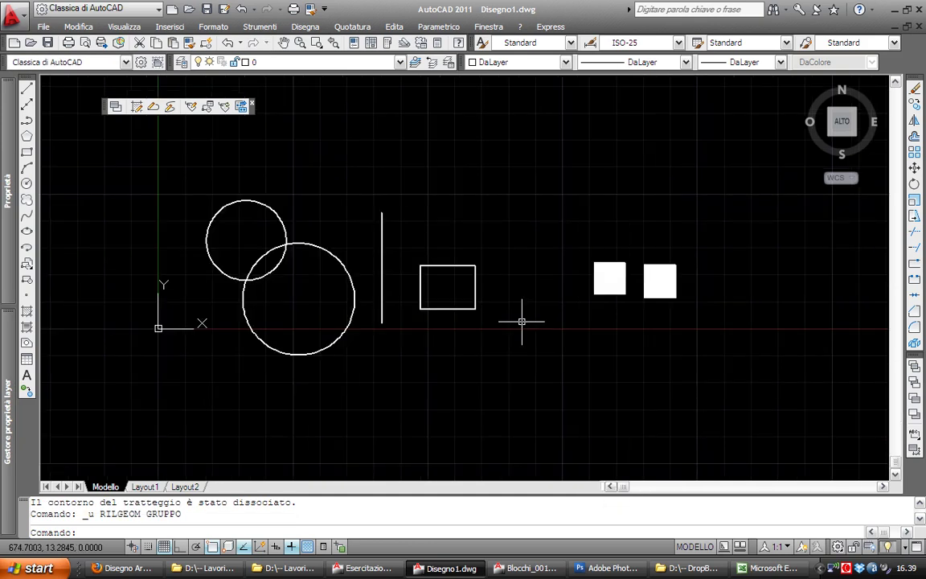
Erase every object in the drawing with a crossing window
{"action": "middle_click_drag", "start_coordinate": [523, 316], "coordinate": [553, 320]}
{"action": "scroll", "coordinate": [553, 321], "scroll_direction": "up", "scroll_amount": 2}
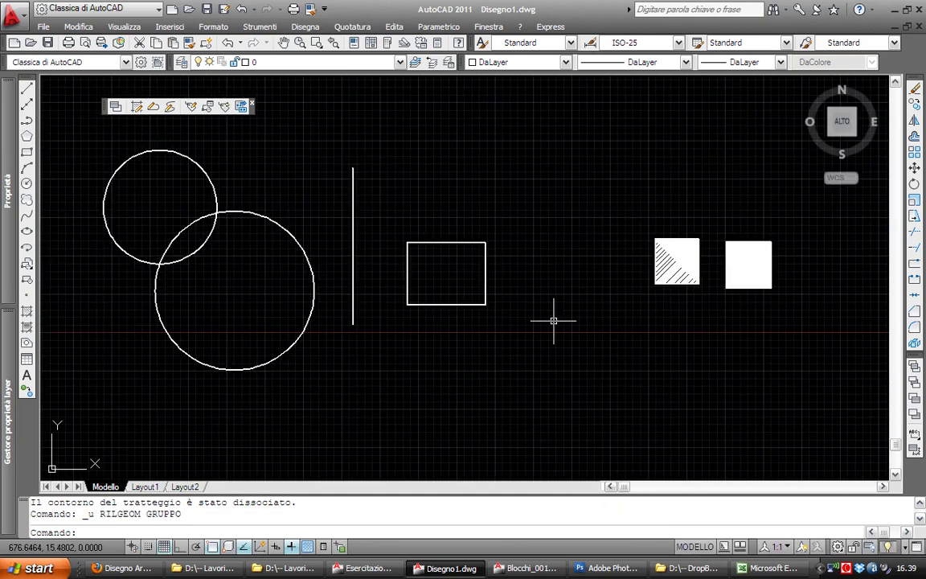
{"action": "type", "text": "e"}
{"action": "key", "text": "Return"}
{"action": "left_click", "coordinate": [785, 393]}
{"action": "left_click", "coordinate": [151, 169]}
{"action": "key", "text": "Return"}
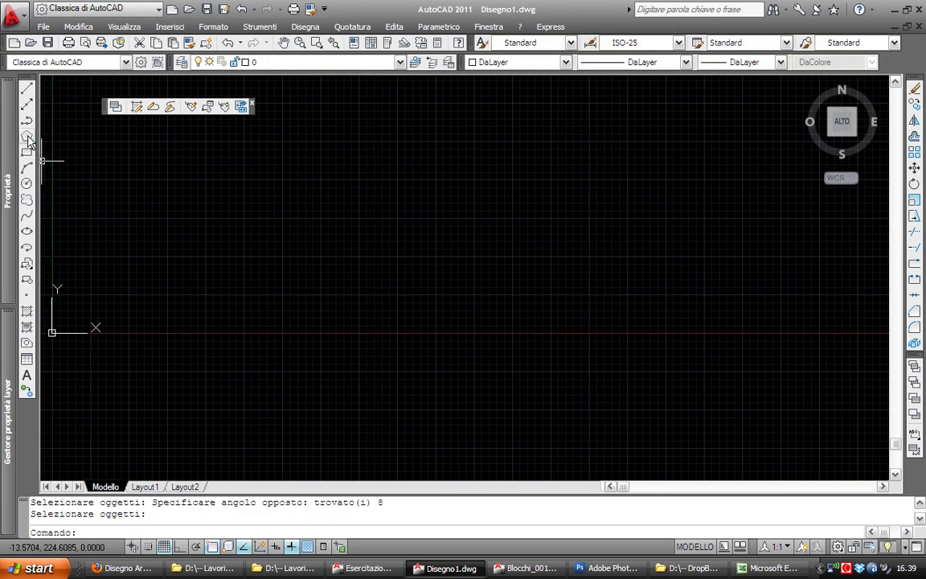
Draw a five-sided polygon defined by an edge
{"action": "left_click", "coordinate": [27, 135]}
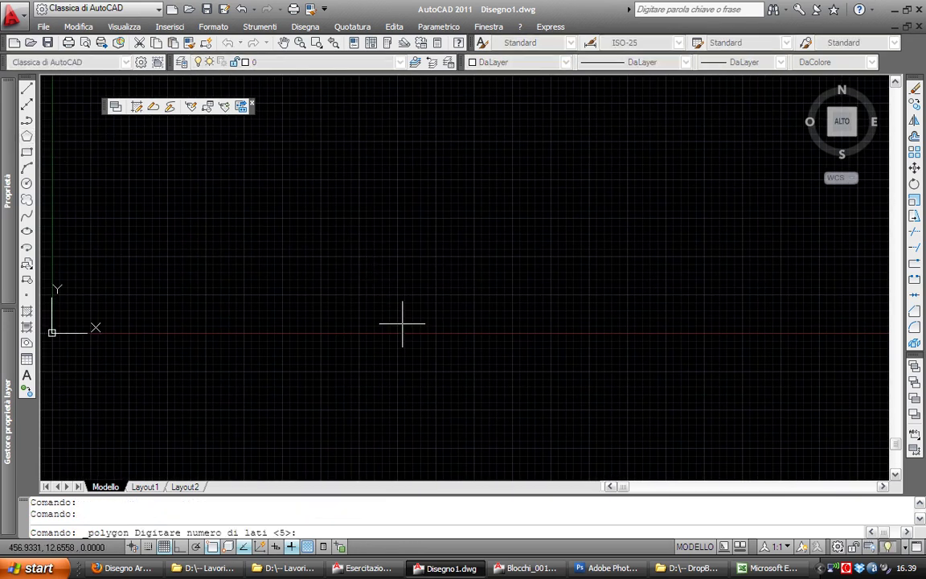
{"action": "key", "text": "Return"}
{"action": "type", "text": "s"}
{"action": "key", "text": "Return"}
{"action": "left_click", "coordinate": [382, 302]}
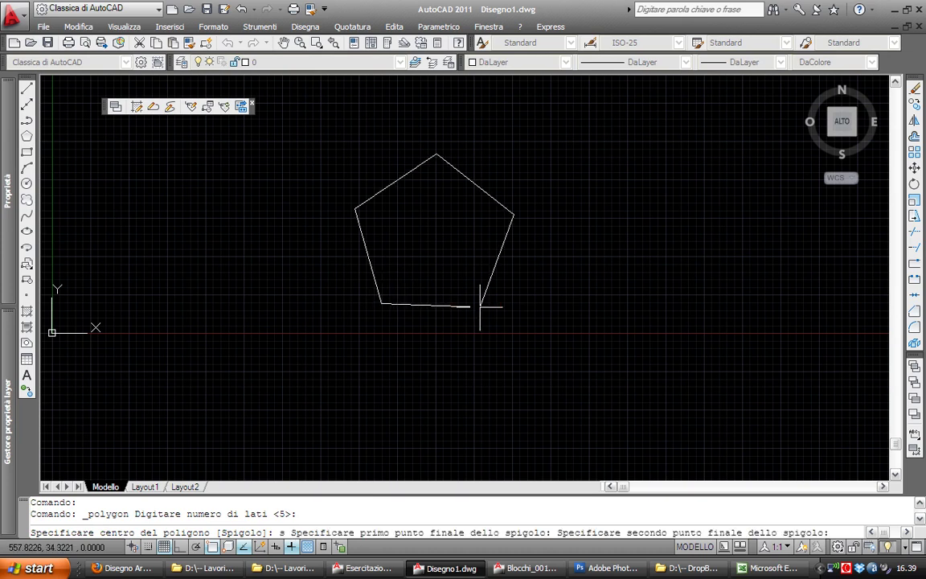
{"action": "left_click", "coordinate": [517, 250]}
{"action": "mouse_move", "coordinate": [517, 250]}
{"action": "middle_mouse_down"}
{"action": "mouse_move", "coordinate": [445, 389]}
{"action": "mouse_move", "coordinate": [428, 367]}
{"action": "middle_mouse_up"}
{"action": "middle_click_drag", "start_coordinate": [389, 264], "coordinate": [346, 261]}
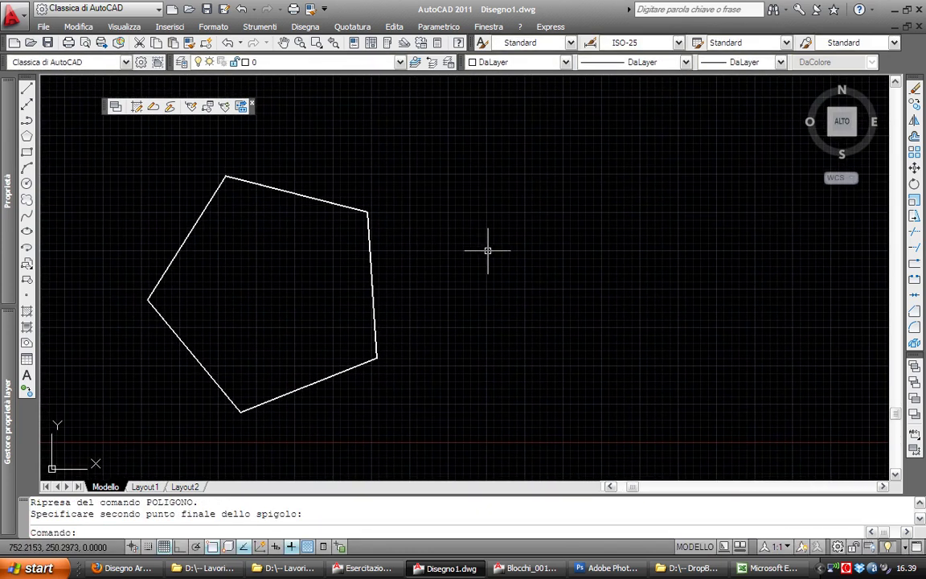
Draw a rectangle to the right of the pentagon
{"action": "type", "text": "rec"}
{"action": "key", "text": "Return"}
{"action": "left_click", "coordinate": [488, 201]}
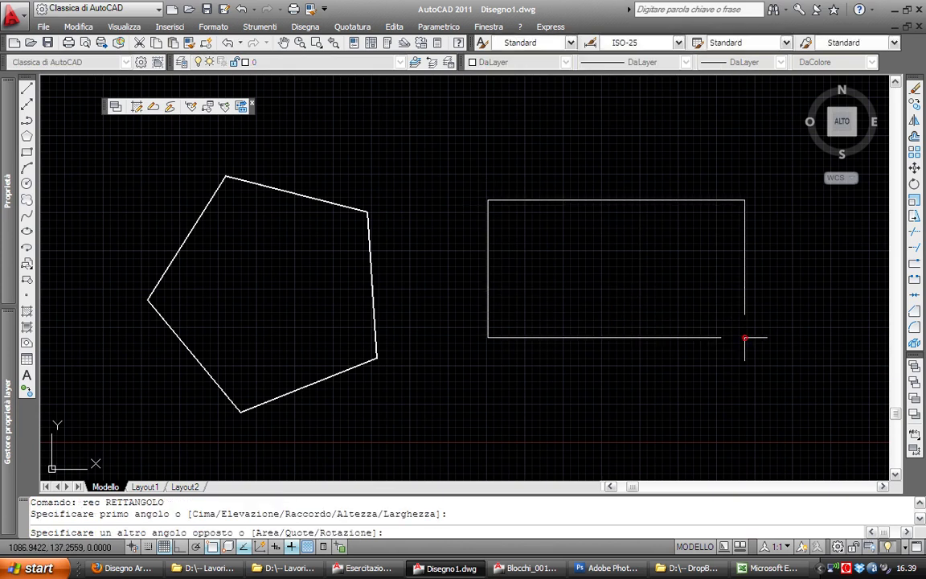
{"action": "left_click", "coordinate": [744, 337]}
{"action": "scroll", "coordinate": [642, 308], "scroll_direction": "down", "scroll_amount": 3}
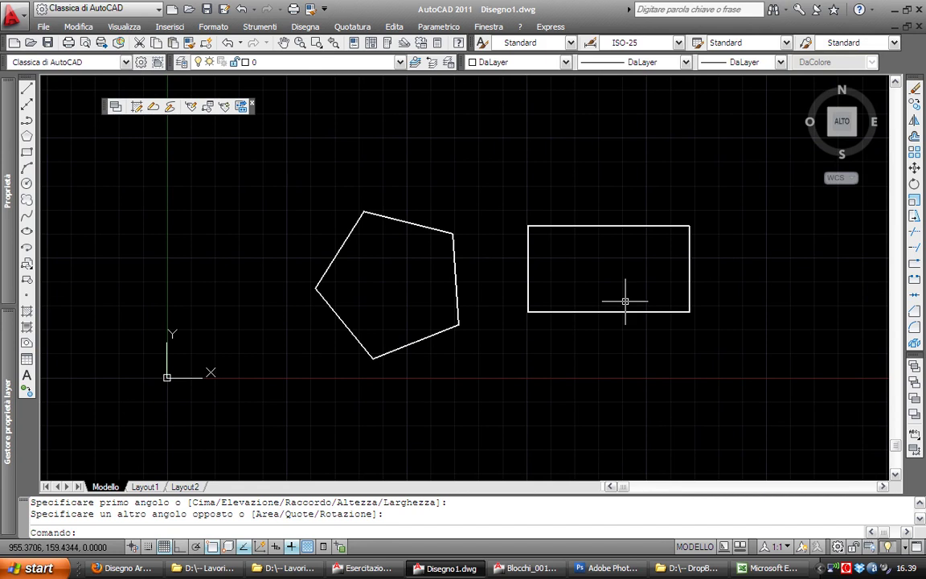
{"action": "scroll", "coordinate": [626, 301], "scroll_direction": "up", "scroll_amount": 2}
{"action": "middle_click_drag", "start_coordinate": [624, 305], "coordinate": [673, 274]}
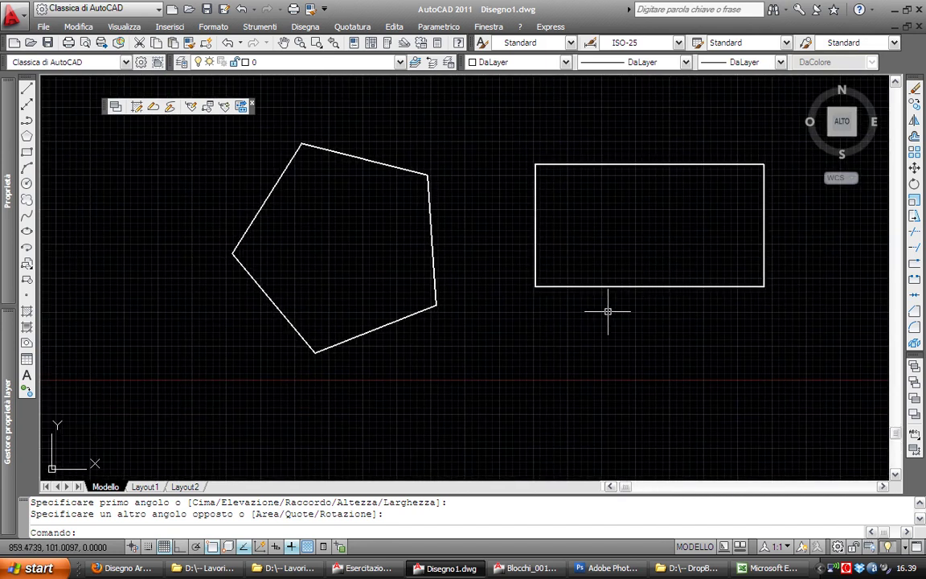
Start a line at the rectangle's lower-left corner, then cancel it
{"action": "type", "text": "l"}
{"action": "key", "text": "Return"}
{"action": "key", "text": "Escape"}
{"action": "left_click", "coordinate": [589, 286]}
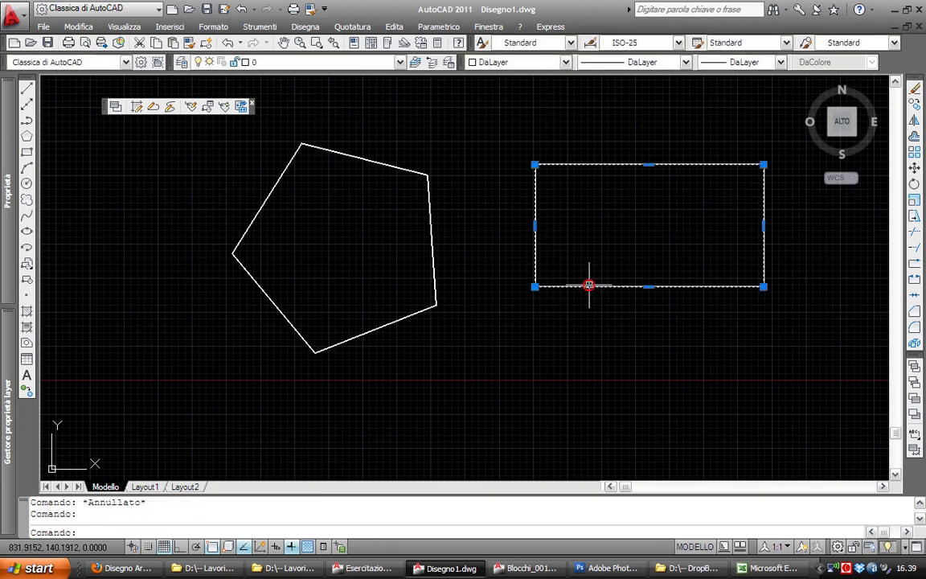
{"action": "type", "text": "l"}
{"action": "key", "text": "Return"}
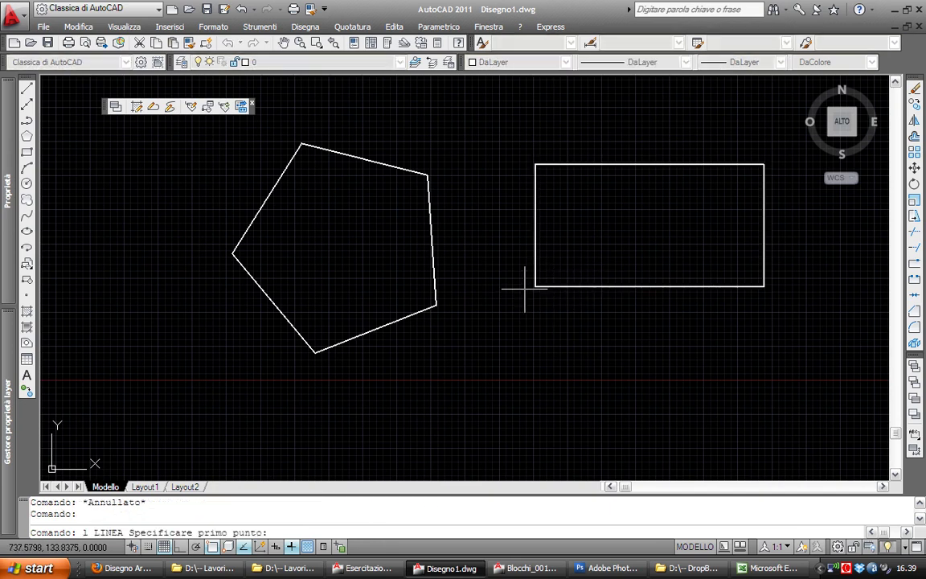
{"action": "left_click", "coordinate": [537, 288]}
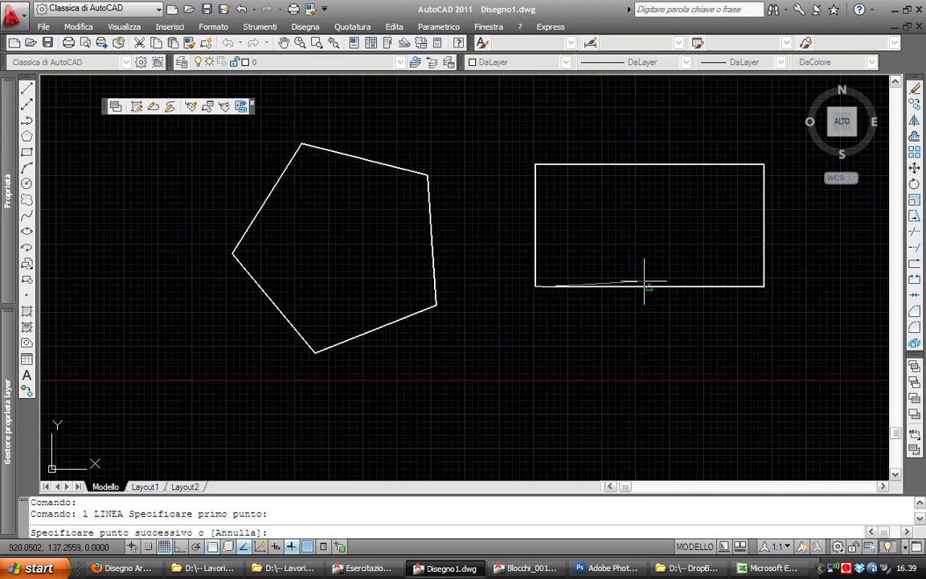
{"action": "key", "text": "Escape"}
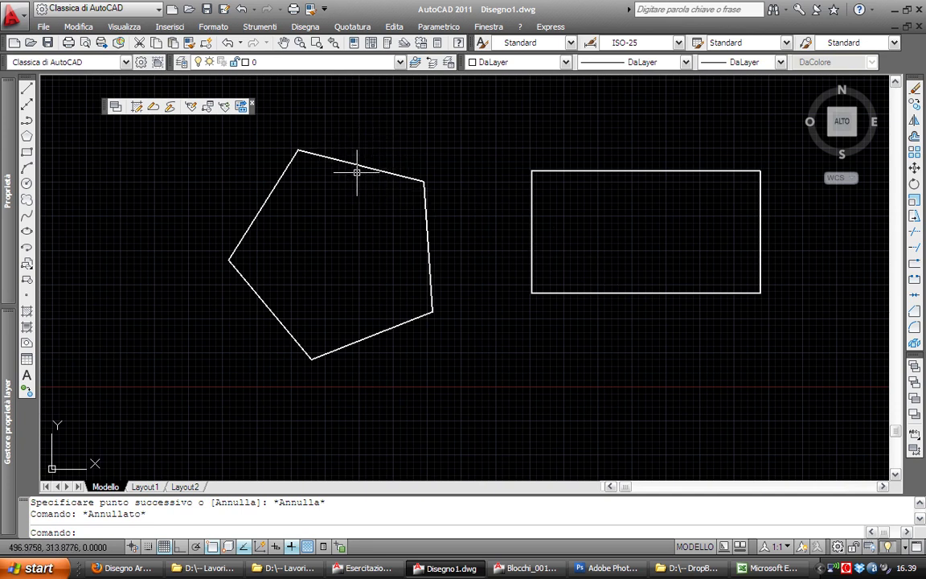
{"action": "middle_click_drag", "start_coordinate": [354, 162], "coordinate": [314, 199]}
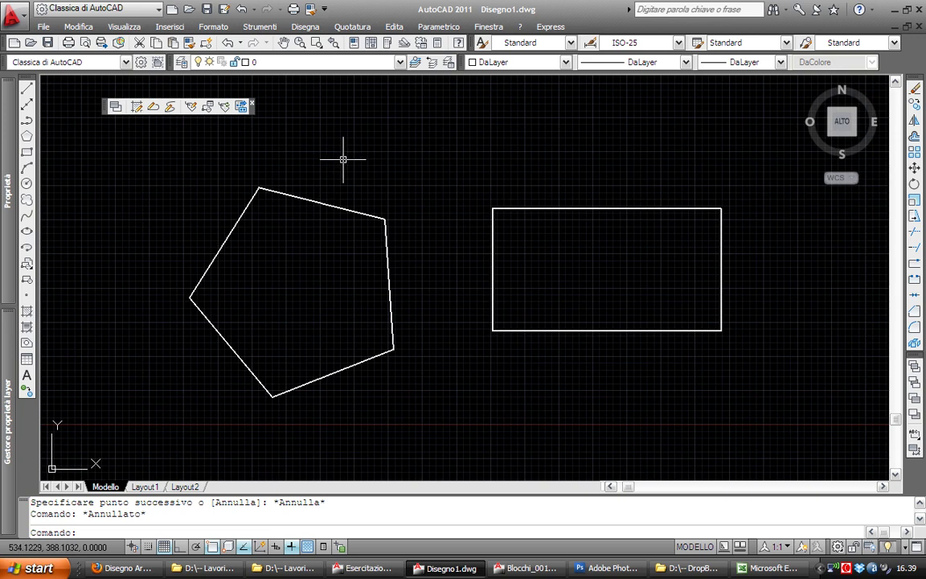
{"action": "left_click", "coordinate": [492, 264]}
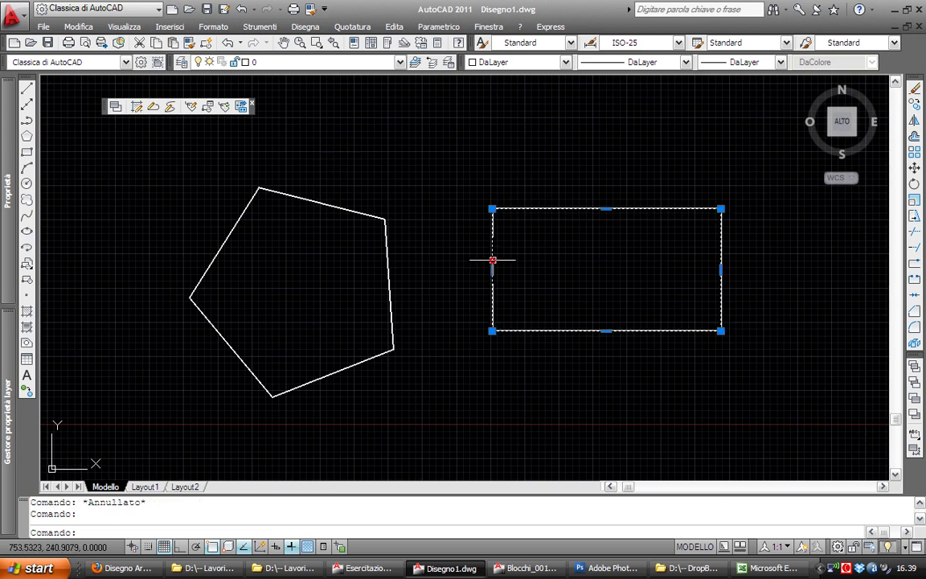
{"action": "left_click", "coordinate": [914, 166]}
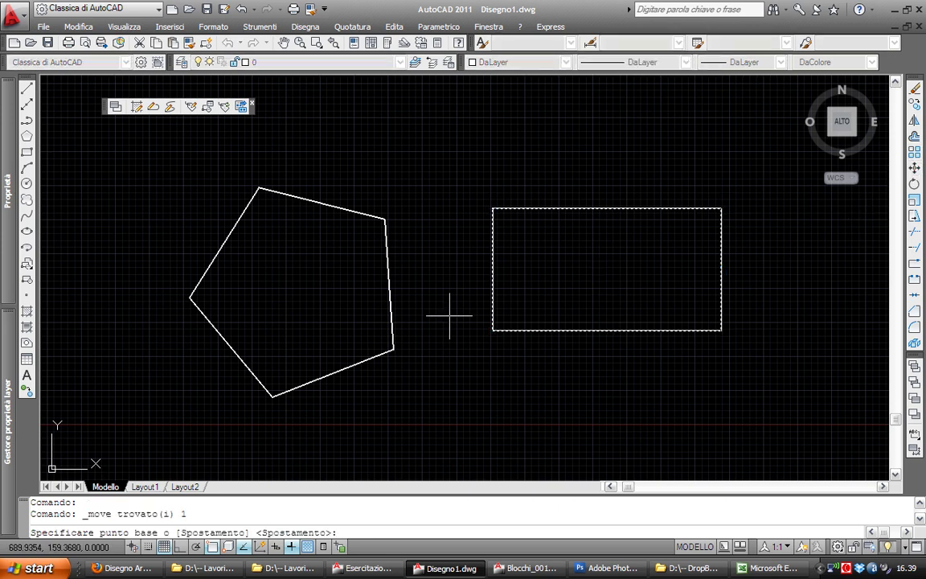
{"action": "left_click", "coordinate": [492, 329]}
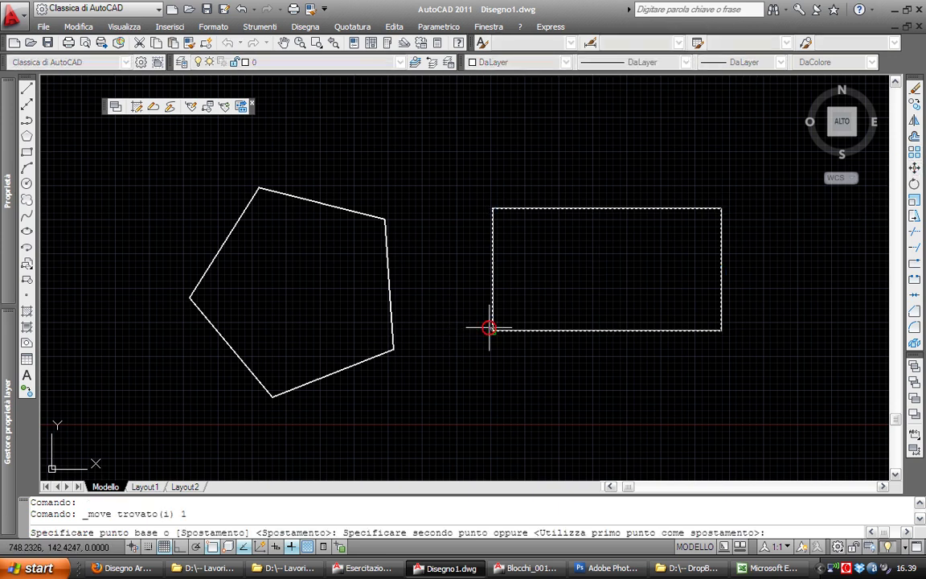
{"action": "left_click", "coordinate": [257, 188]}
{"action": "middle_click_drag", "start_coordinate": [316, 171], "coordinate": [381, 260]}
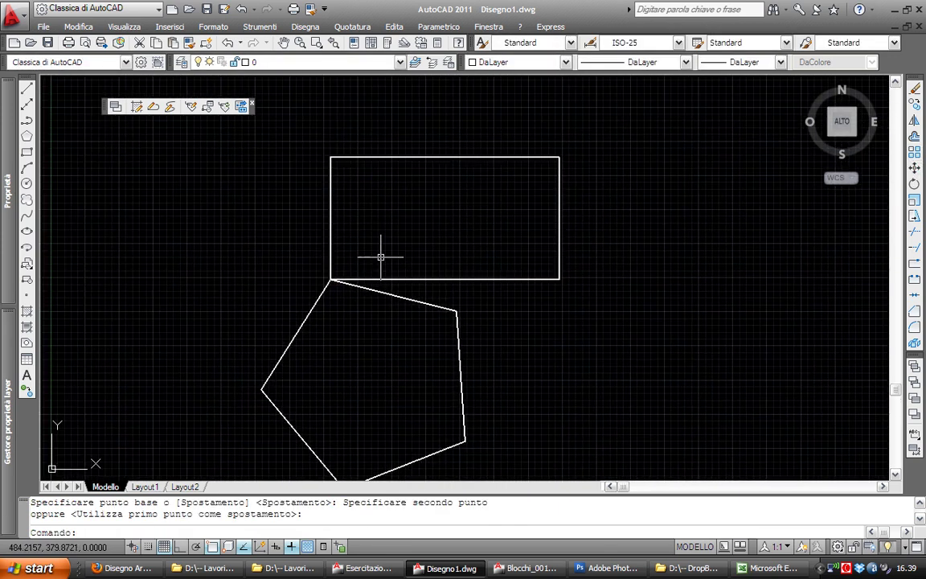
{"action": "left_click", "coordinate": [916, 184]}
{"action": "left_click", "coordinate": [511, 278]}
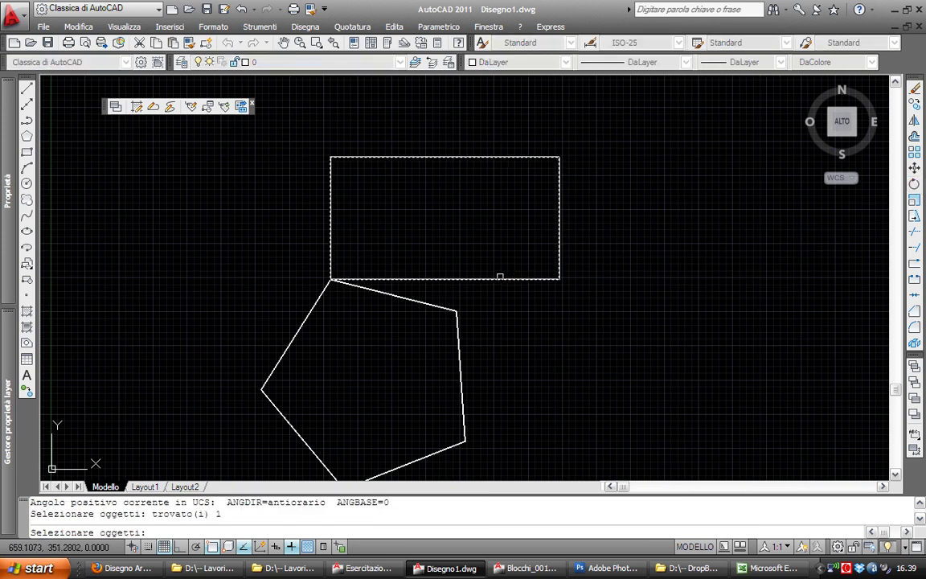
{"action": "key", "text": "Return"}
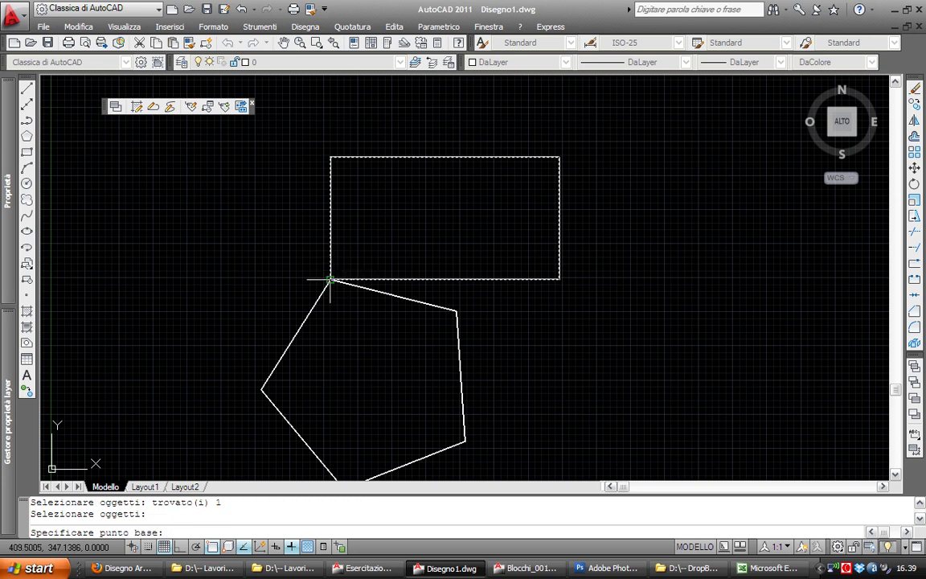
{"action": "left_click", "coordinate": [330, 279]}
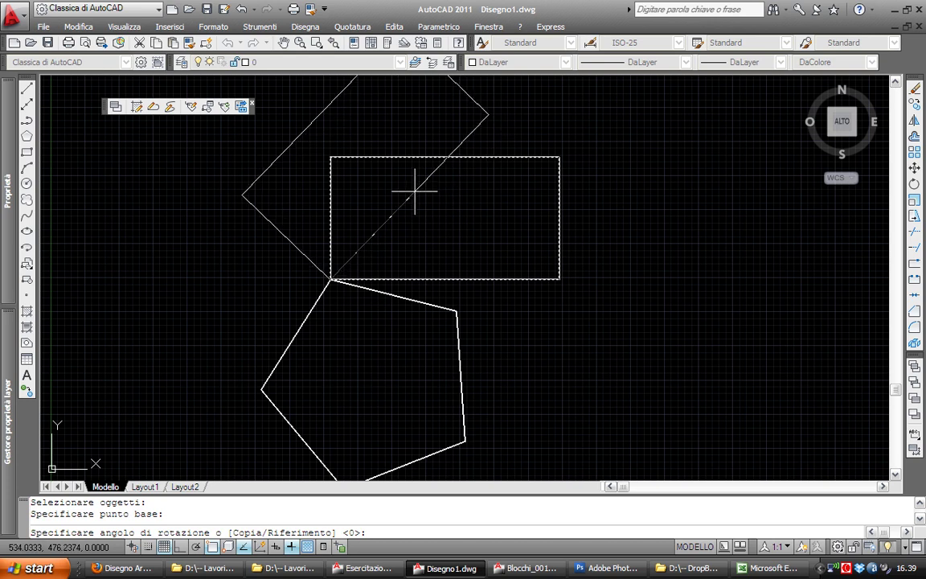
{"action": "type", "text": "r"}
{"action": "key", "text": "Return"}
{"action": "left_click", "coordinate": [330, 279]}
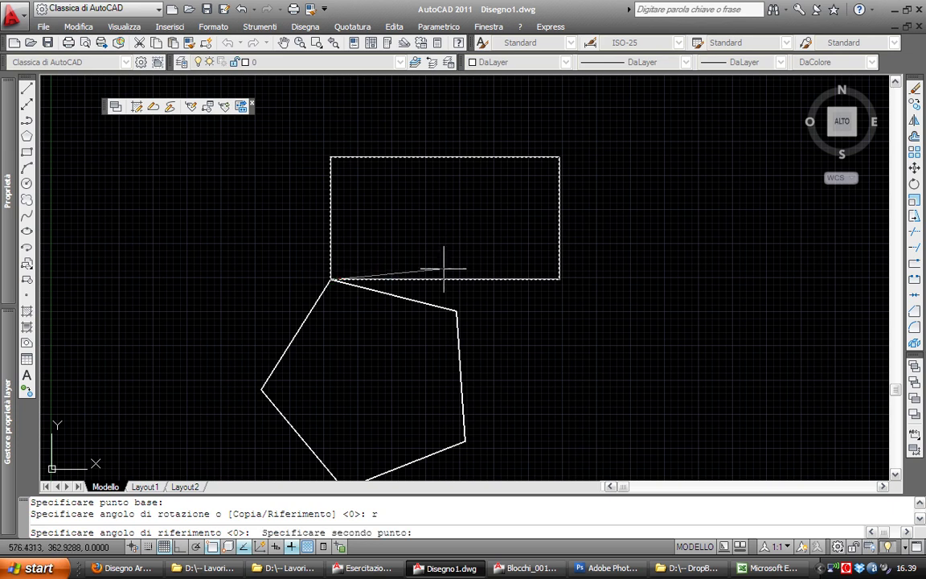
{"action": "left_click", "coordinate": [561, 280]}
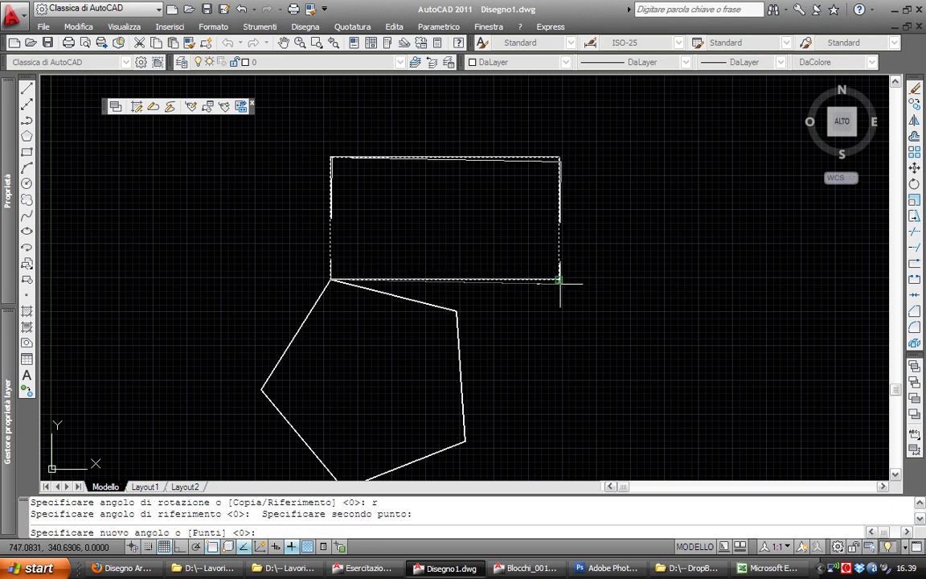
{"action": "left_click", "coordinate": [455, 312]}
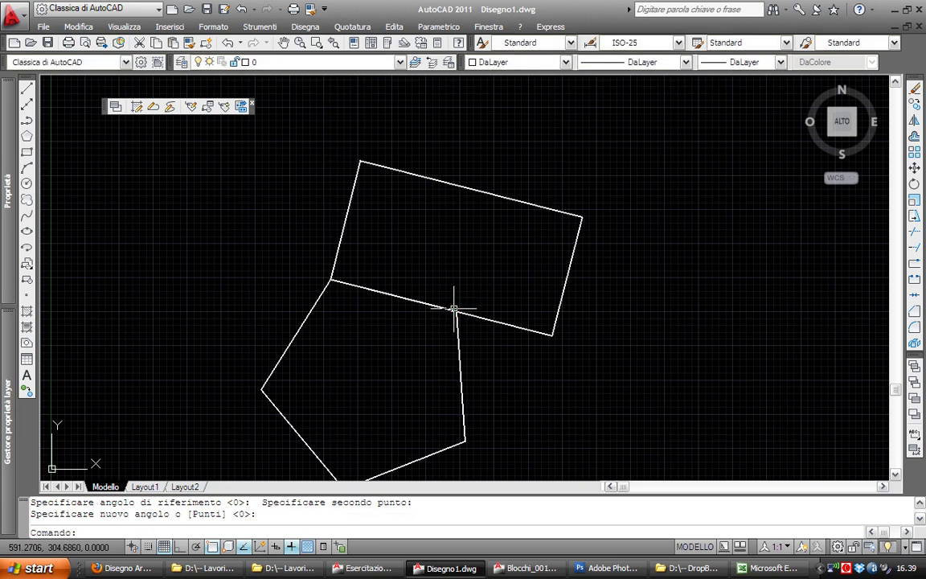
{"action": "middle_click_drag", "start_coordinate": [453, 250], "coordinate": [433, 216]}
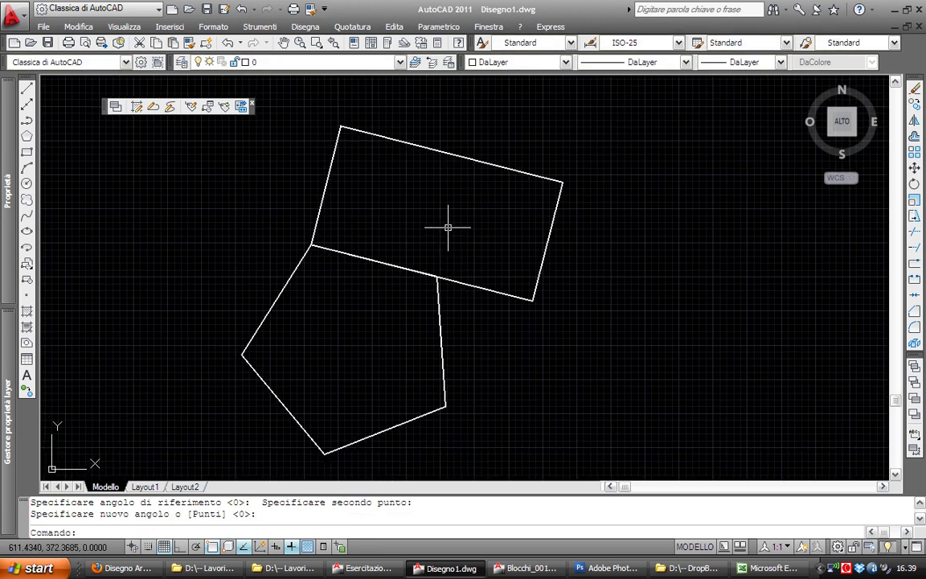
{"action": "middle_click_drag", "start_coordinate": [604, 192], "coordinate": [593, 184]}
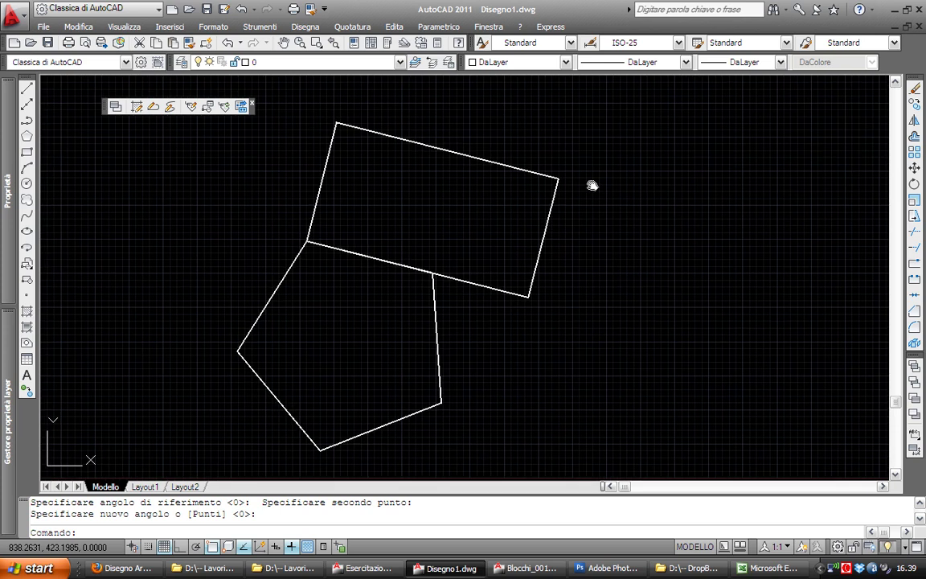
{"action": "left_click", "coordinate": [915, 200]}
{"action": "scroll", "coordinate": [607, 191], "scroll_direction": "down", "scroll_amount": 1}
{"action": "scroll", "coordinate": [607, 191], "scroll_direction": "down", "scroll_amount": 1}
{"action": "middle_click_drag", "start_coordinate": [594, 186], "coordinate": [590, 186]}
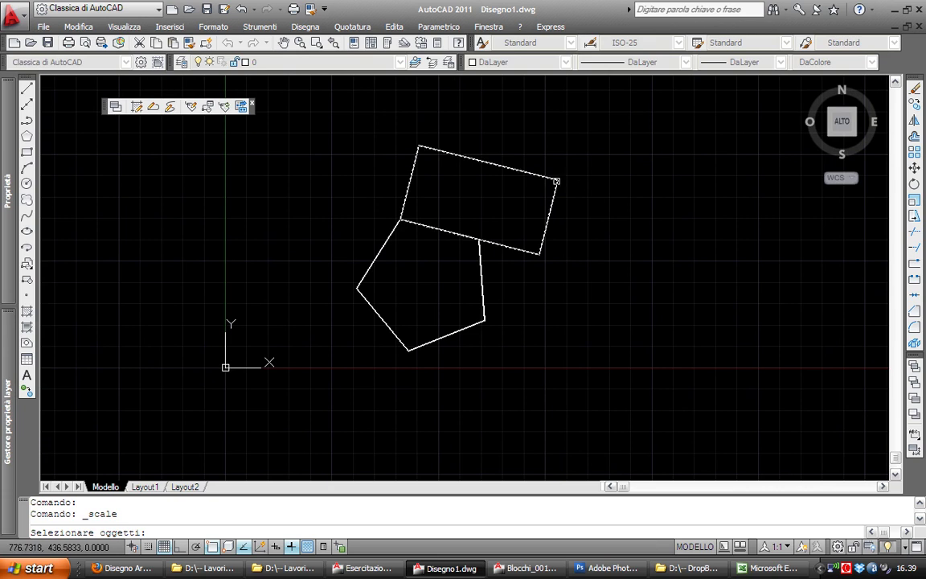
{"action": "left_click", "coordinate": [556, 182]}
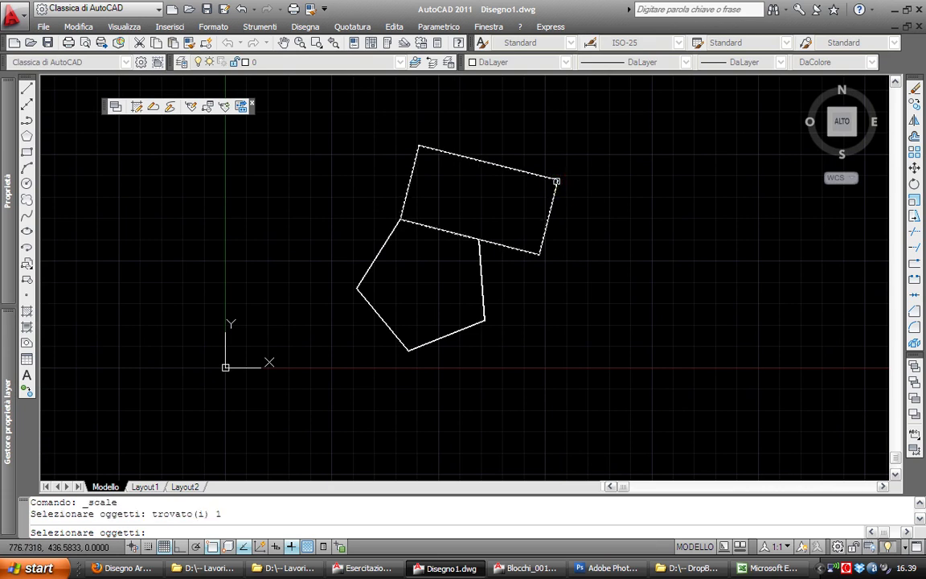
{"action": "key", "text": "Return"}
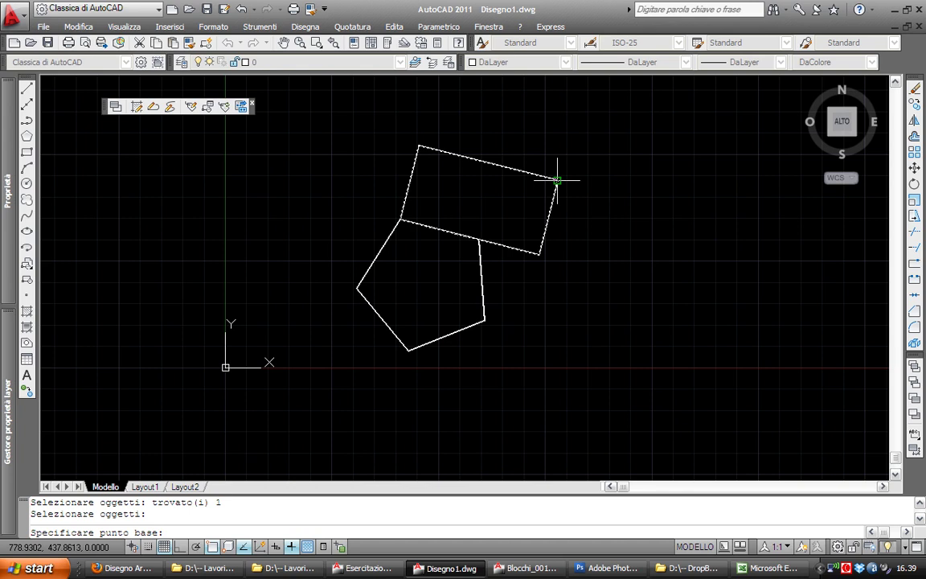
{"action": "left_click", "coordinate": [557, 180]}
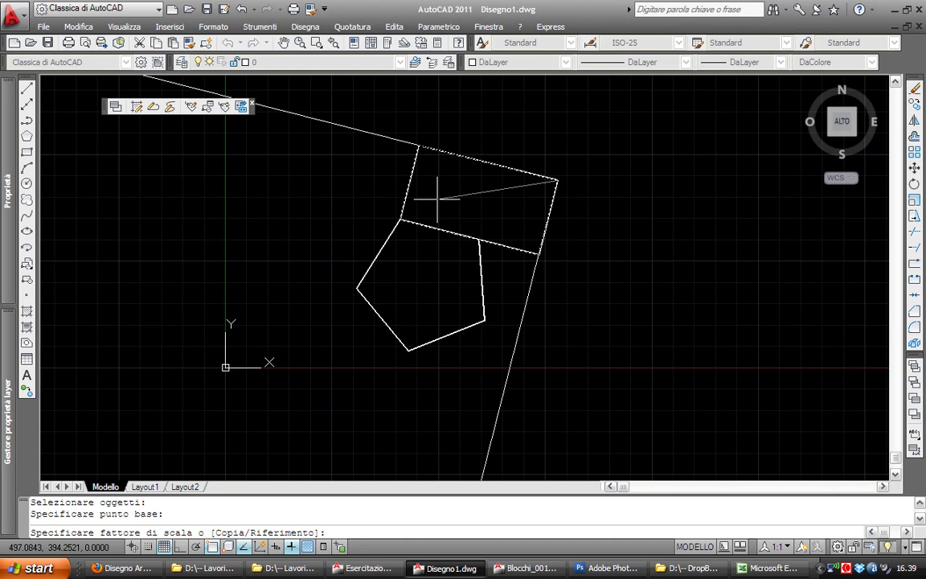
{"action": "scroll", "coordinate": [437, 197], "scroll_direction": "down", "scroll_amount": 4}
{"action": "scroll", "coordinate": [441, 201], "scroll_direction": "down", "scroll_amount": 4}
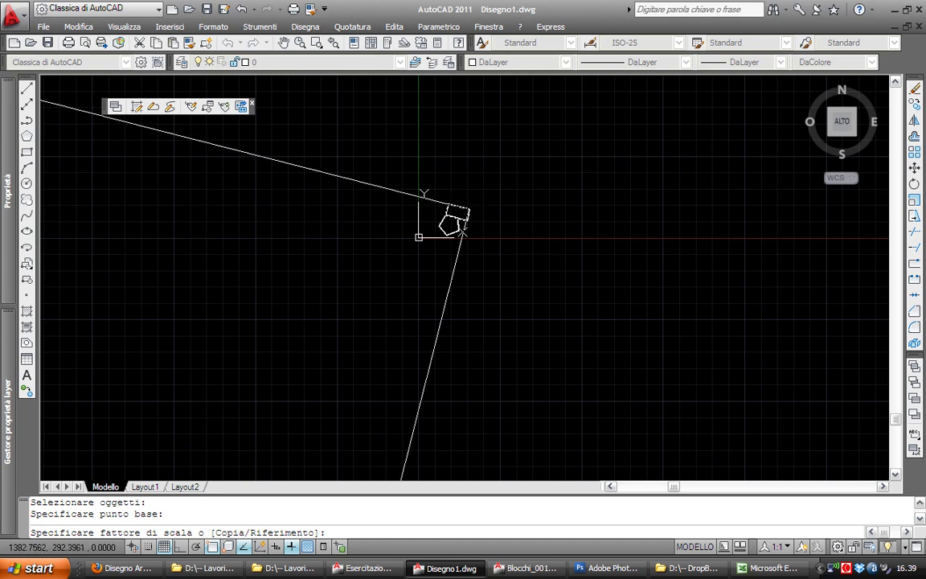
{"action": "scroll", "coordinate": [484, 199], "scroll_direction": "up", "scroll_amount": 2}
{"action": "scroll", "coordinate": [467, 222], "scroll_direction": "up", "scroll_amount": 5}
{"action": "scroll", "coordinate": [434, 221], "scroll_direction": "up", "scroll_amount": 4}
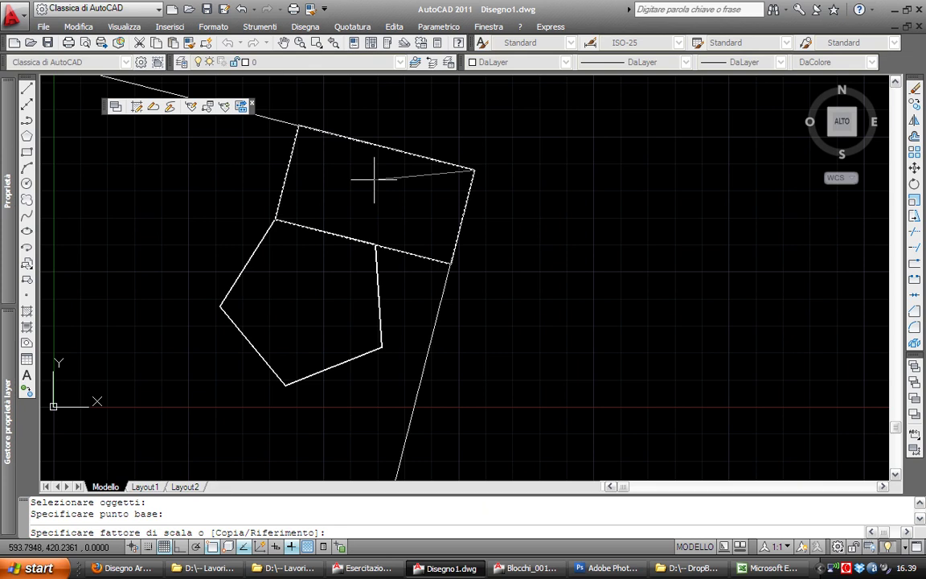
{"action": "type", "text": ".5"}
{"action": "key", "text": "Return"}
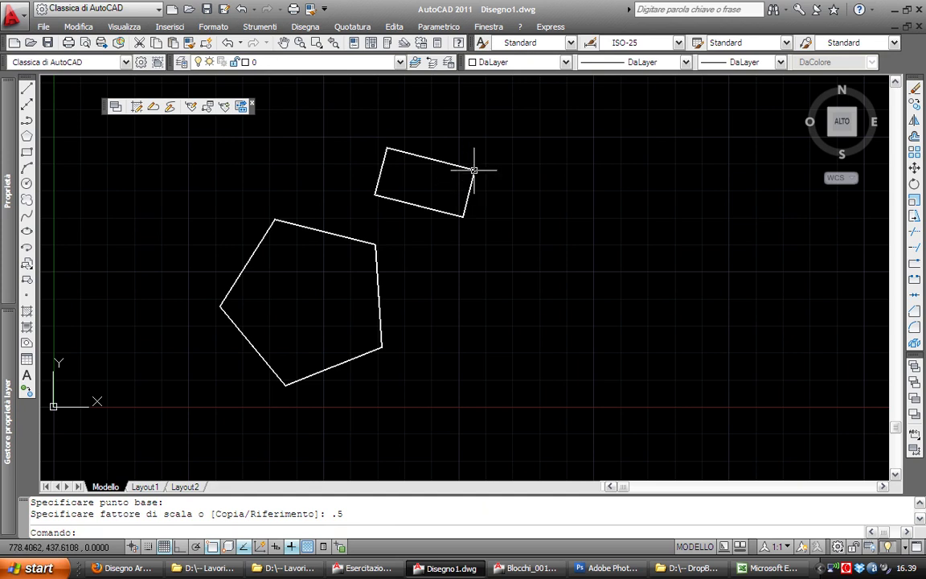
{"action": "scroll", "coordinate": [459, 182], "scroll_direction": "up", "scroll_amount": 1}
{"action": "key", "text": "ctrl+z"}
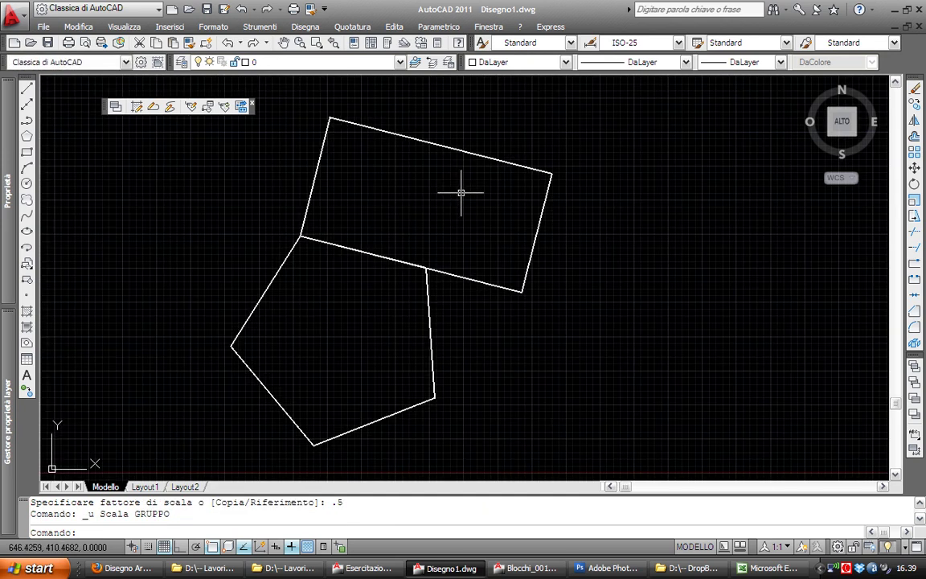
{"action": "scroll", "coordinate": [404, 202], "scroll_direction": "down", "scroll_amount": 2}
{"action": "middle_click_drag", "start_coordinate": [405, 202], "coordinate": [400, 199]}
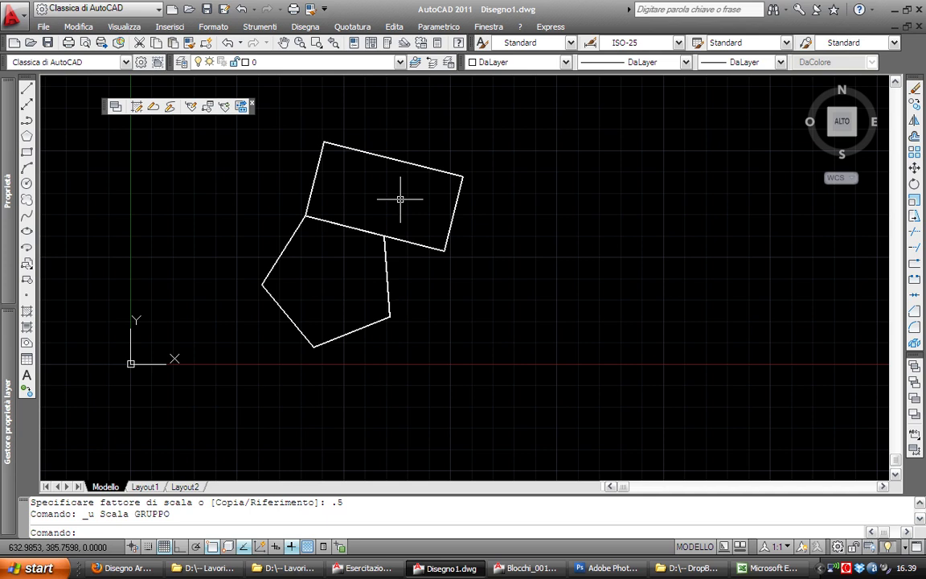
{"action": "scroll", "coordinate": [400, 199], "scroll_direction": "up", "scroll_amount": 2}
{"action": "mouse_move", "coordinate": [392, 196]}
{"action": "middle_mouse_down"}
{"action": "mouse_move", "coordinate": [440, 259]}
{"action": "mouse_move", "coordinate": [309, 215]}
{"action": "middle_mouse_up"}
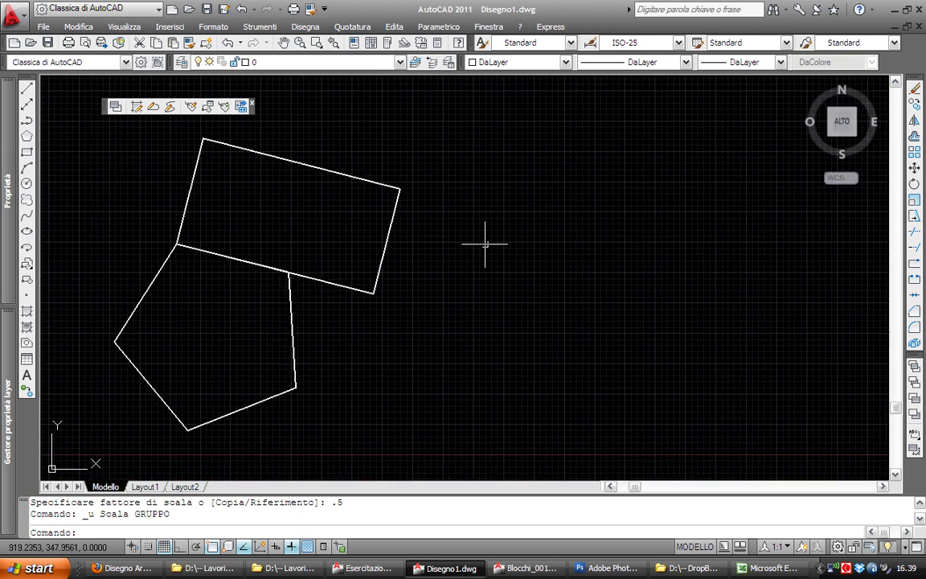
Draw a horizontal rectangle to the right of the pentagon
{"action": "type", "text": "rec"}
{"action": "key", "text": "Return"}
{"action": "left_click", "coordinate": [500, 215]}
{"action": "left_click", "coordinate": [741, 322]}
{"action": "middle_click_drag", "start_coordinate": [505, 298], "coordinate": [484, 223]}
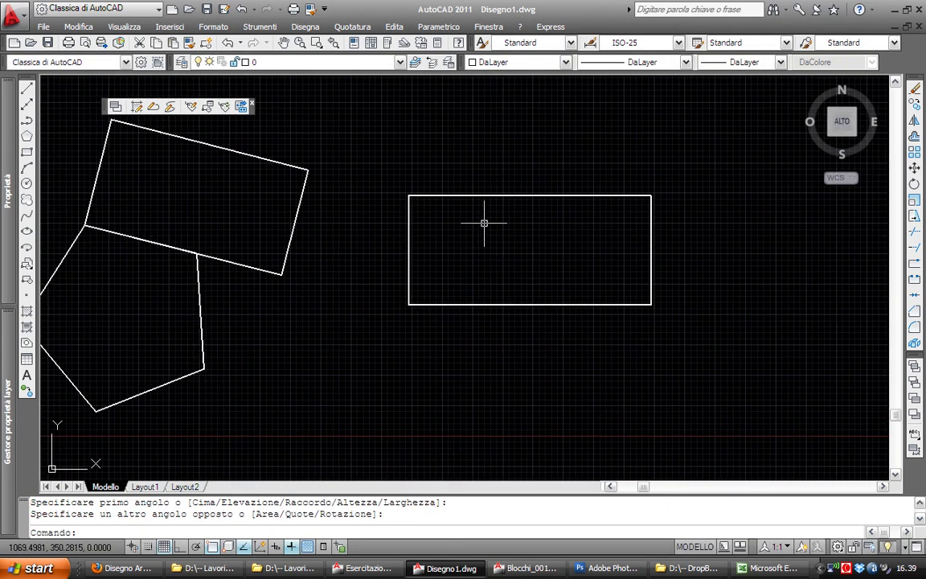
Draw a circle centred on the rectangle's lower-left corner with the default radius
{"action": "type", "text": "c"}
{"action": "key", "text": "Return"}
{"action": "left_click", "coordinate": [413, 305]}
{"action": "key", "text": "Return"}
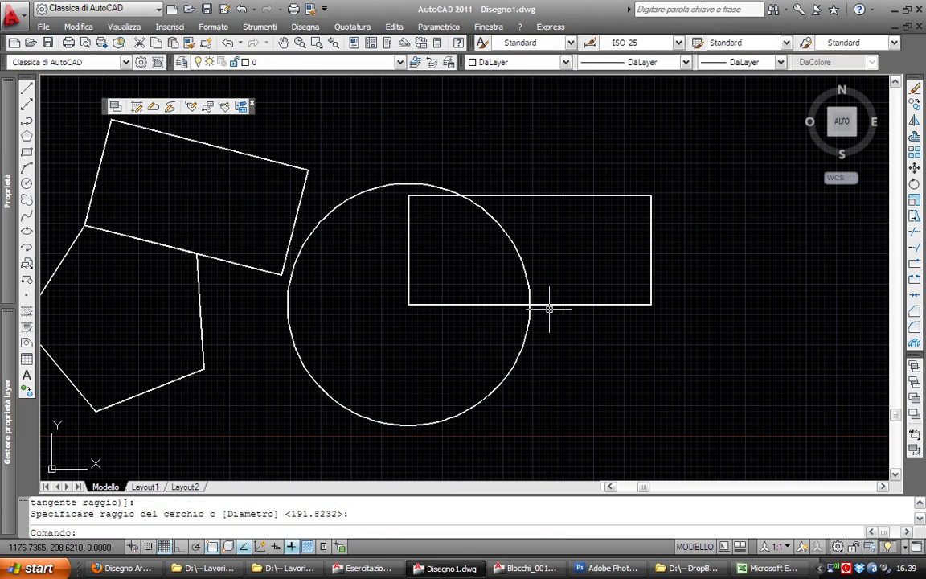
{"action": "left_click", "coordinate": [651, 301]}
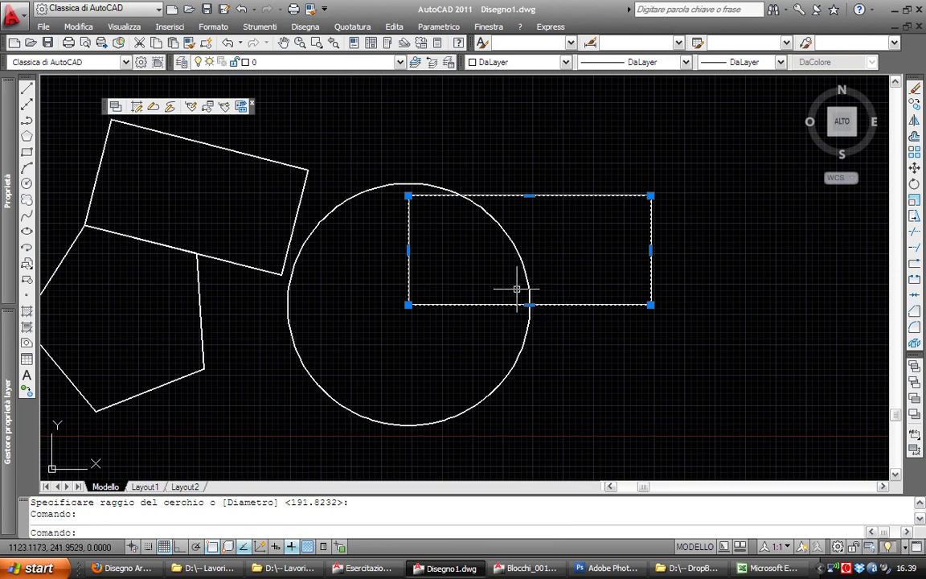
{"action": "key", "text": "Escape"}
{"action": "key", "text": "Escape"}
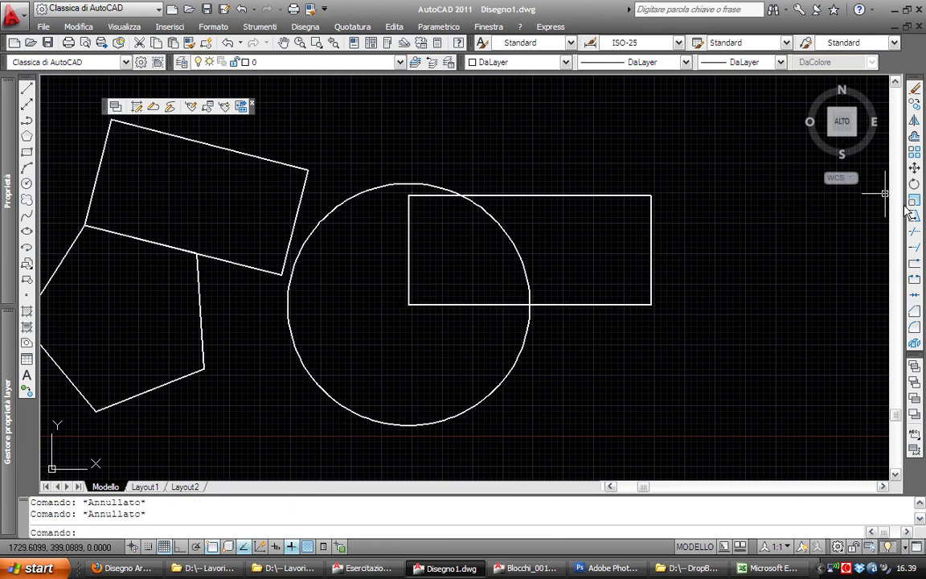
{"action": "left_click", "coordinate": [916, 203]}
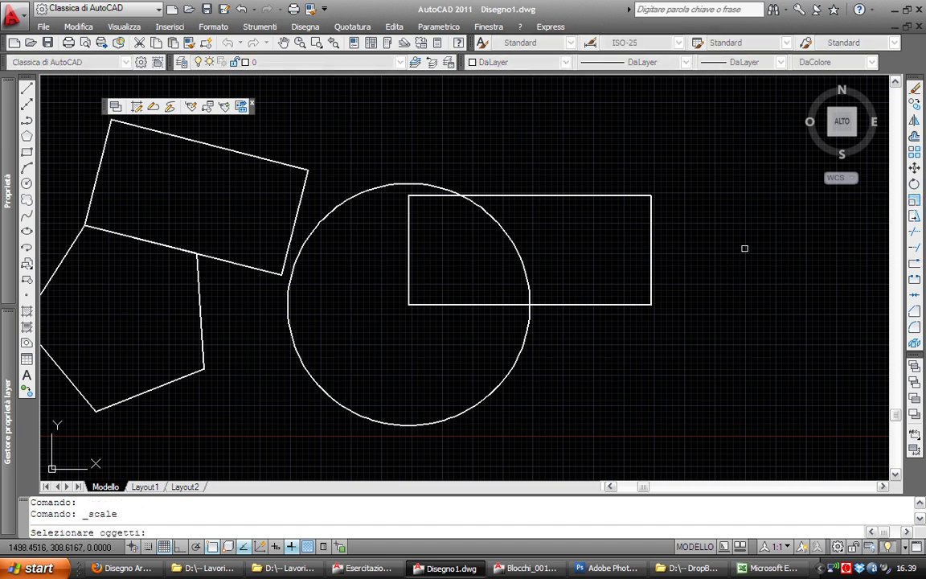
Scale the rectangle from its lower-left corner by reference so its bottom edge becomes 2
{"action": "left_click", "coordinate": [650, 260]}
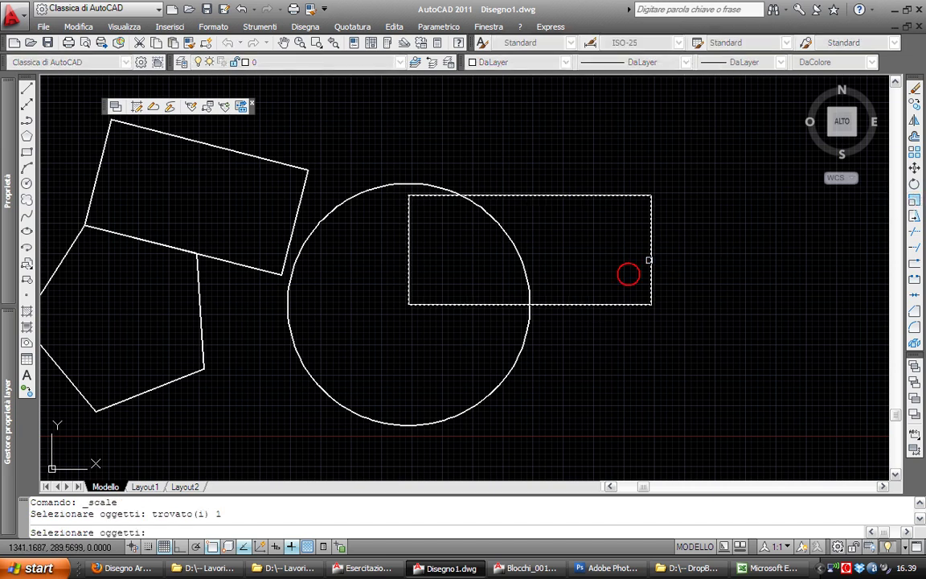
{"action": "right_click", "coordinate": [593, 233]}
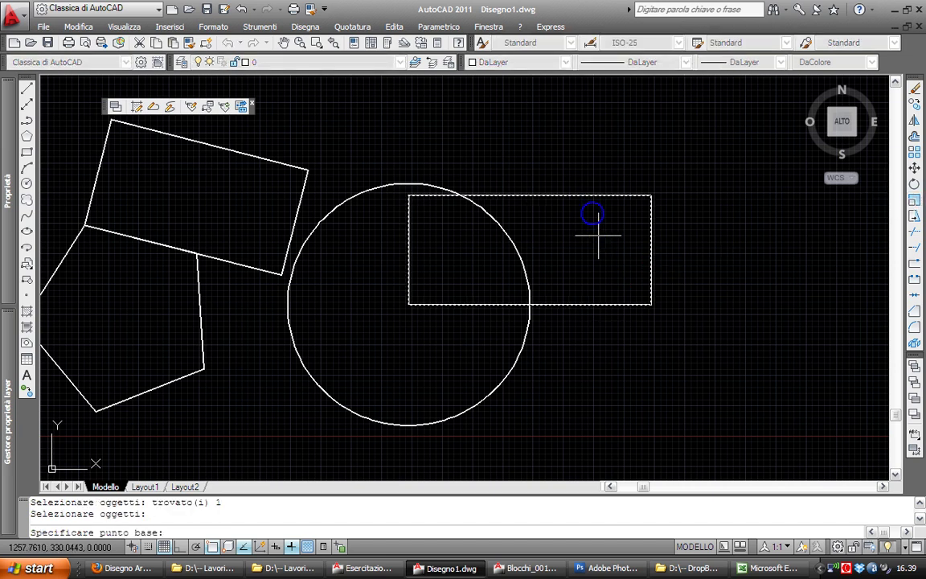
{"action": "left_click", "coordinate": [408, 305]}
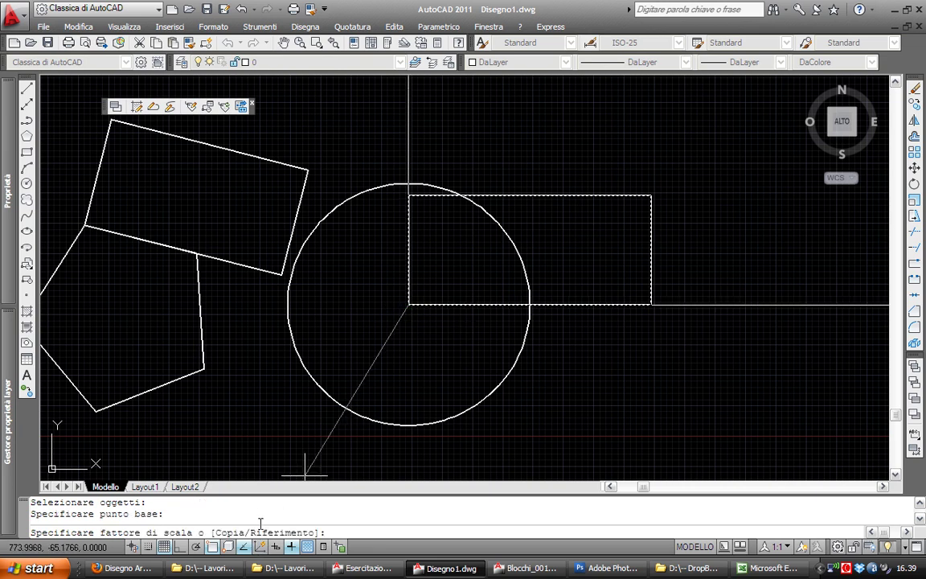
{"action": "type", "text": "r"}
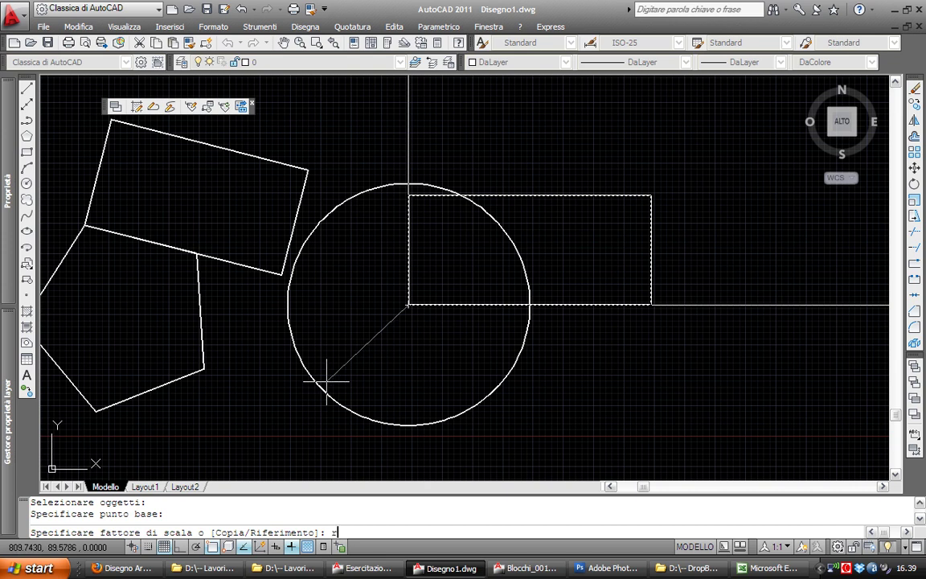
{"action": "key", "text": "Return"}
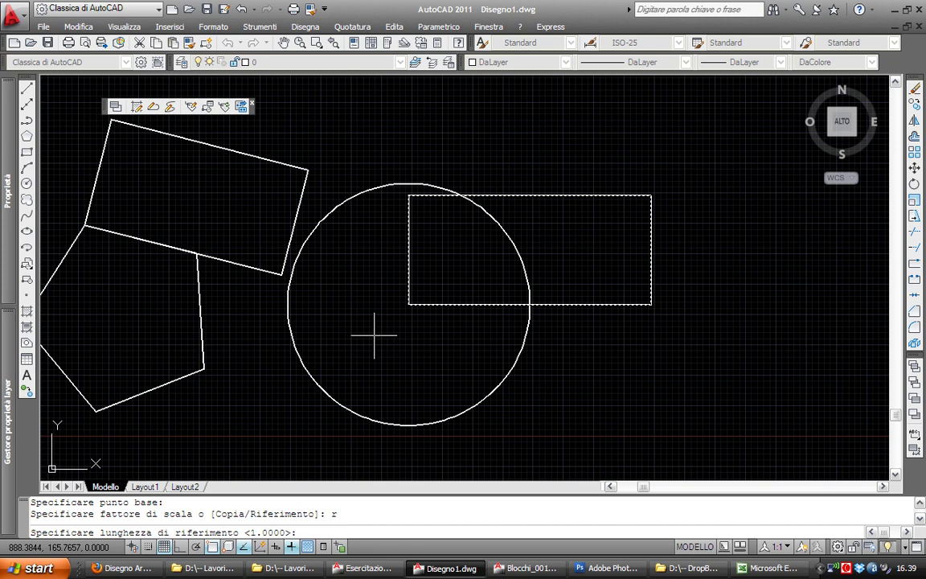
{"action": "left_click", "coordinate": [409, 304]}
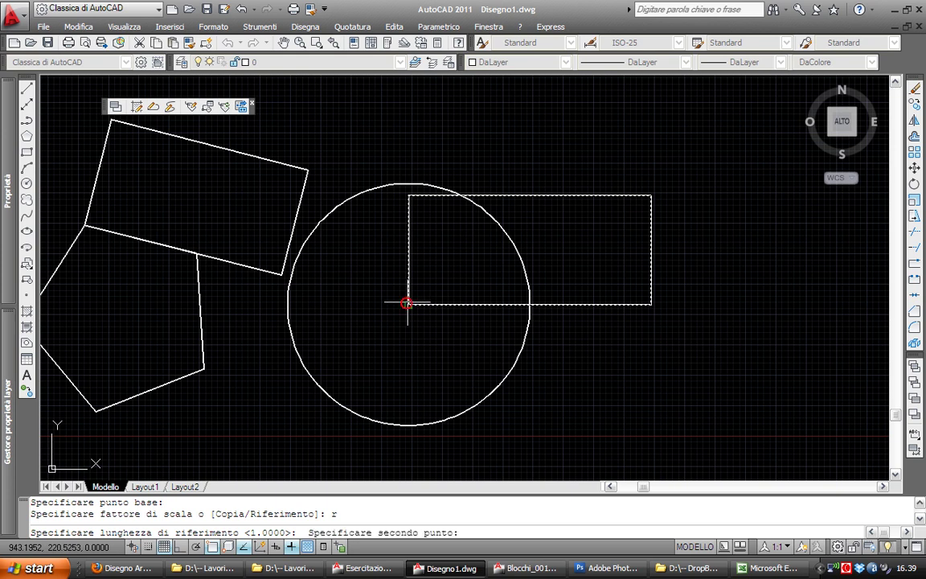
{"action": "left_click", "coordinate": [651, 304]}
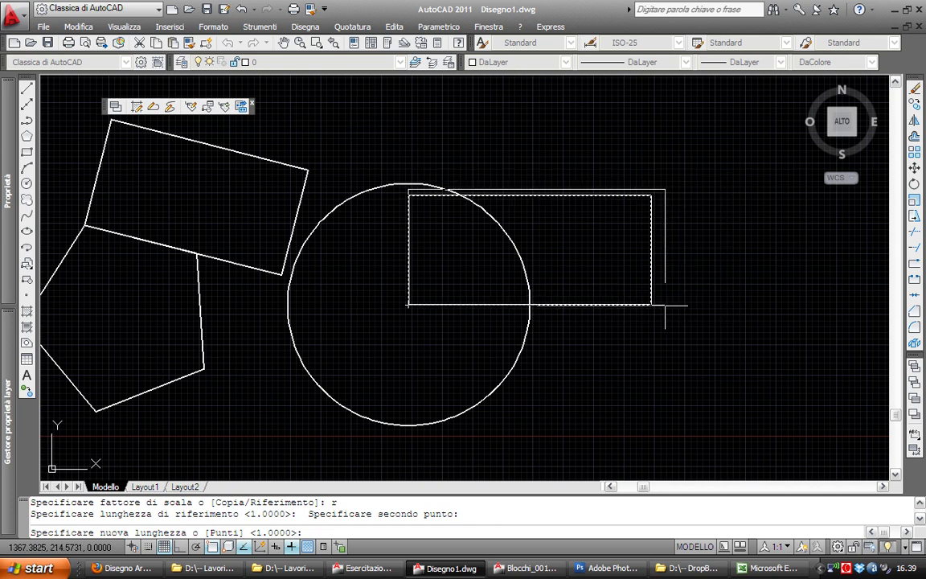
{"action": "scroll", "coordinate": [724, 314], "scroll_direction": "down", "scroll_amount": 2}
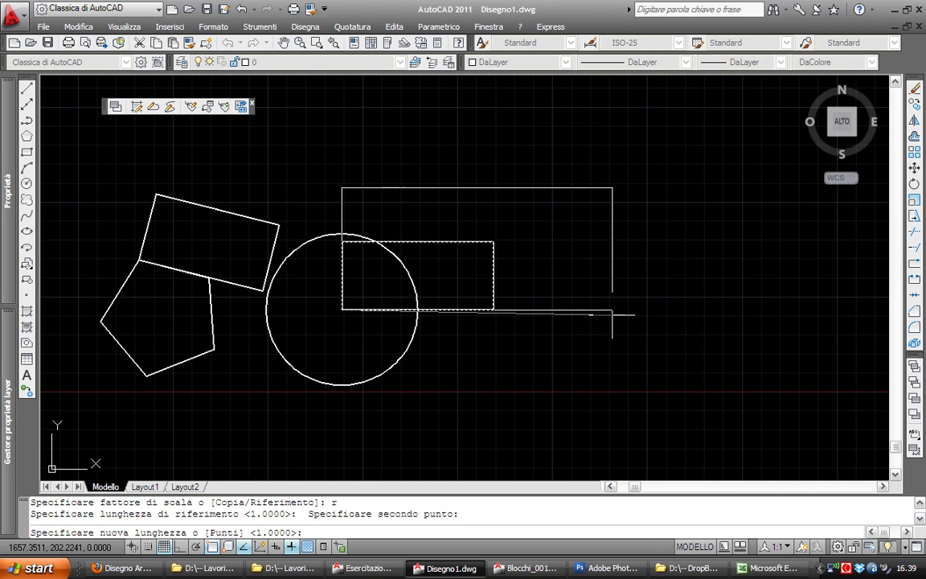
{"action": "type", "text": "2"}
{"action": "key", "text": "Return"}
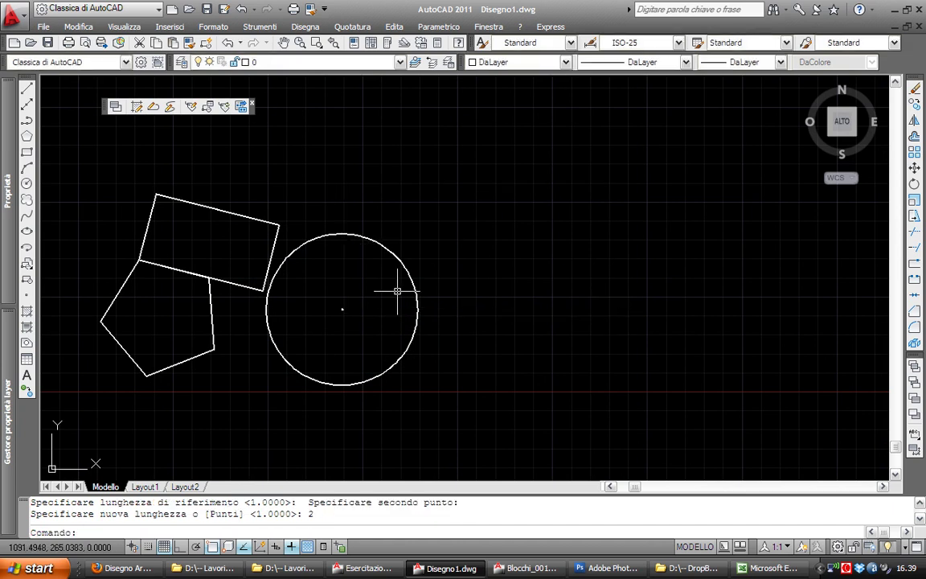
{"action": "scroll", "coordinate": [235, 340], "scroll_direction": "up", "scroll_amount": 8}
{"action": "scroll", "coordinate": [235, 340], "scroll_direction": "down", "scroll_amount": 8}
{"action": "scroll", "coordinate": [351, 275], "scroll_direction": "up", "scroll_amount": 4}
Measure the tiny rectangle's bottom edge with DIST, confirming it is 2 units
{"action": "scroll", "coordinate": [368, 286], "scroll_direction": "up", "scroll_amount": 6}
{"action": "middle_click_drag", "start_coordinate": [368, 285], "coordinate": [415, 121]}
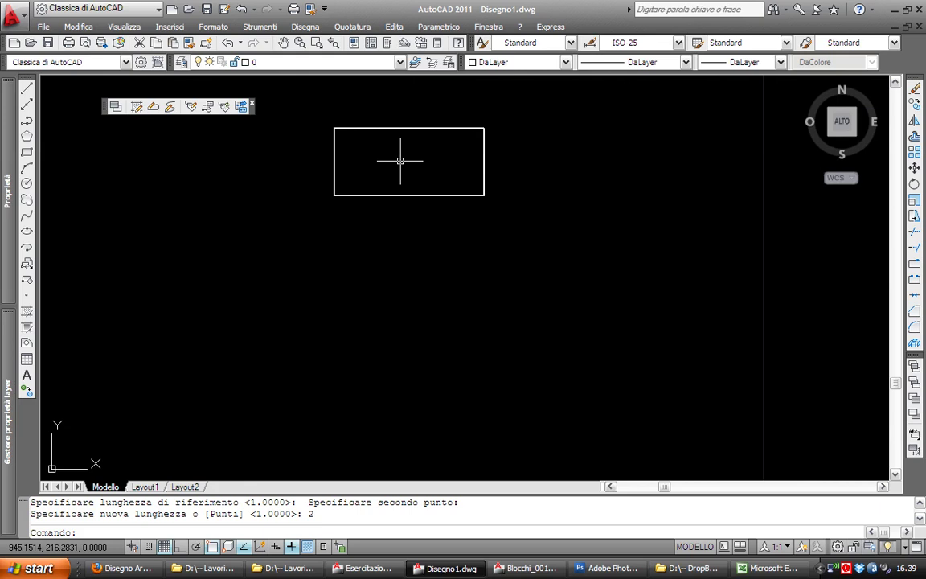
{"action": "type", "text": "dis"}
{"action": "type", "text": "t"}
{"action": "key", "text": "Return"}
{"action": "left_click", "coordinate": [346, 197]}
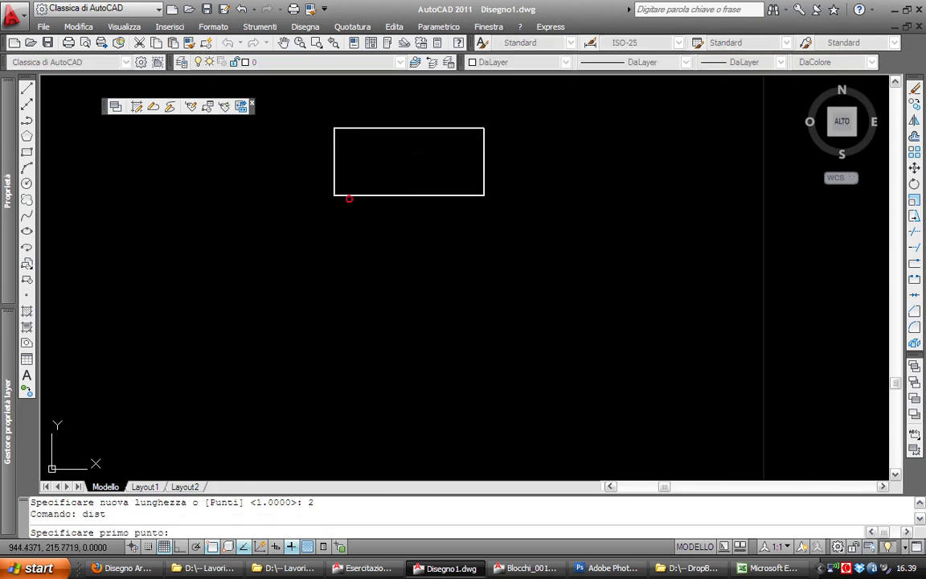
{"action": "left_click", "coordinate": [484, 196]}
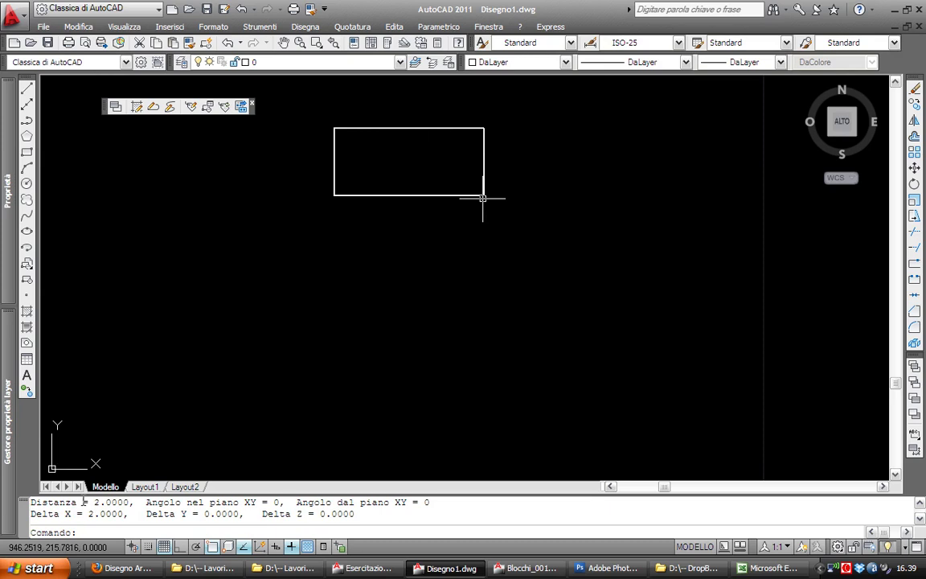
Window-select the circle and tiny rectangle and erase both, leaving the pentagon and tilted rectangle
{"action": "scroll", "coordinate": [394, 224], "scroll_direction": "down", "scroll_amount": 8}
{"action": "scroll", "coordinate": [386, 233], "scroll_direction": "up", "scroll_amount": 10}
{"action": "middle_click_drag", "start_coordinate": [282, 258], "coordinate": [422, 260]}
{"action": "scroll", "coordinate": [422, 259], "scroll_direction": "down", "scroll_amount": 4}
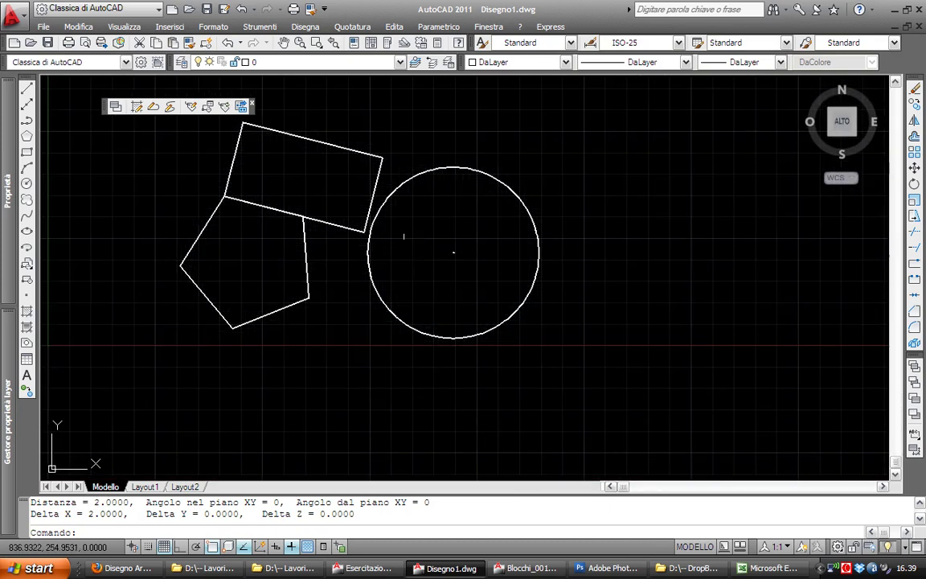
{"action": "middle_click_drag", "start_coordinate": [410, 143], "coordinate": [459, 178]}
{"action": "left_click", "coordinate": [529, 202]}
{"action": "left_click", "coordinate": [478, 339]}
{"action": "type", "text": "ca"}
{"action": "key", "text": "Return"}
{"action": "scroll", "coordinate": [408, 260], "scroll_direction": "up", "scroll_amount": 2}
{"action": "middle_click_drag", "start_coordinate": [312, 253], "coordinate": [383, 268]}
Scale the tilted rectangle from its corner using a Reference length, shrinking it to the new length
{"action": "left_click", "coordinate": [384, 265]}
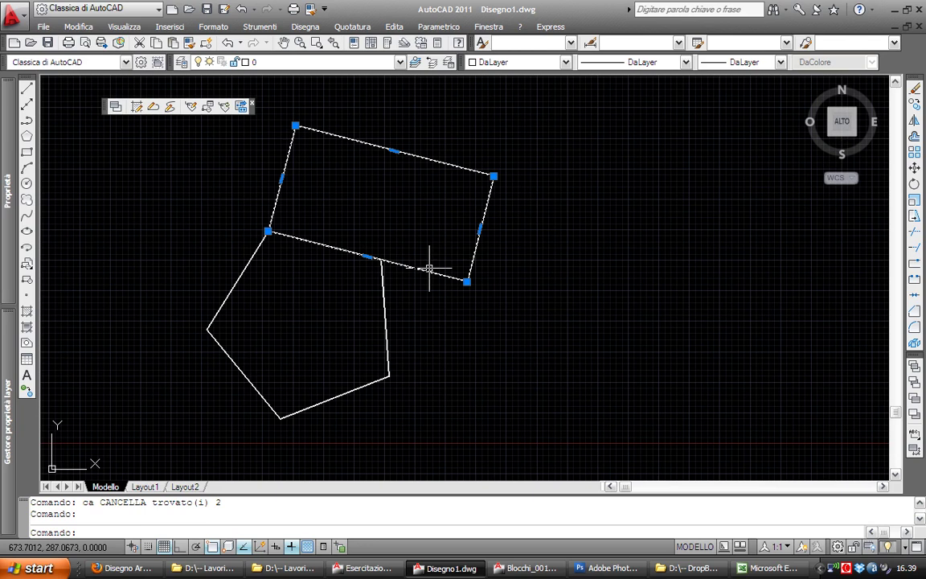
{"action": "middle_click_drag", "start_coordinate": [422, 263], "coordinate": [492, 258]}
{"action": "scroll", "coordinate": [492, 258], "scroll_direction": "up", "scroll_amount": 2}
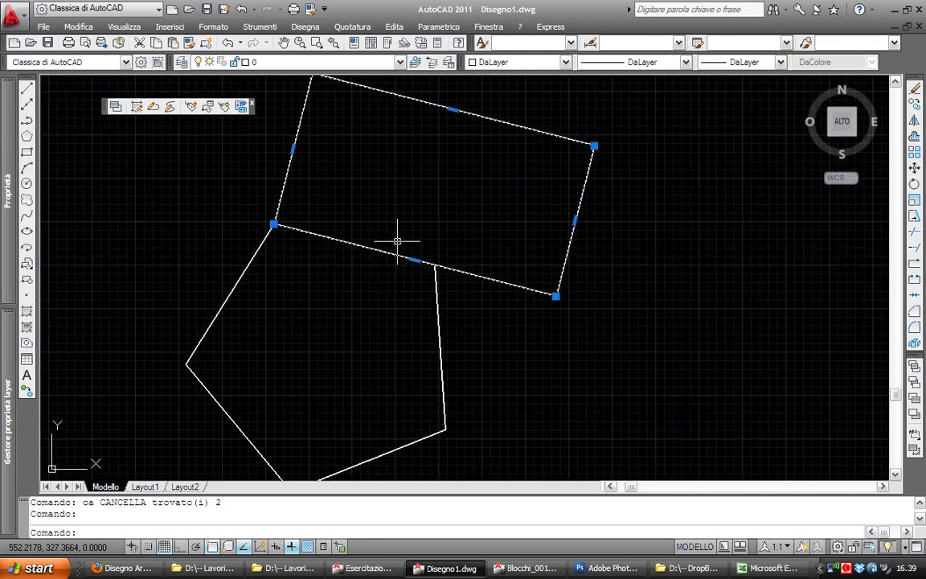
{"action": "left_click", "coordinate": [917, 201]}
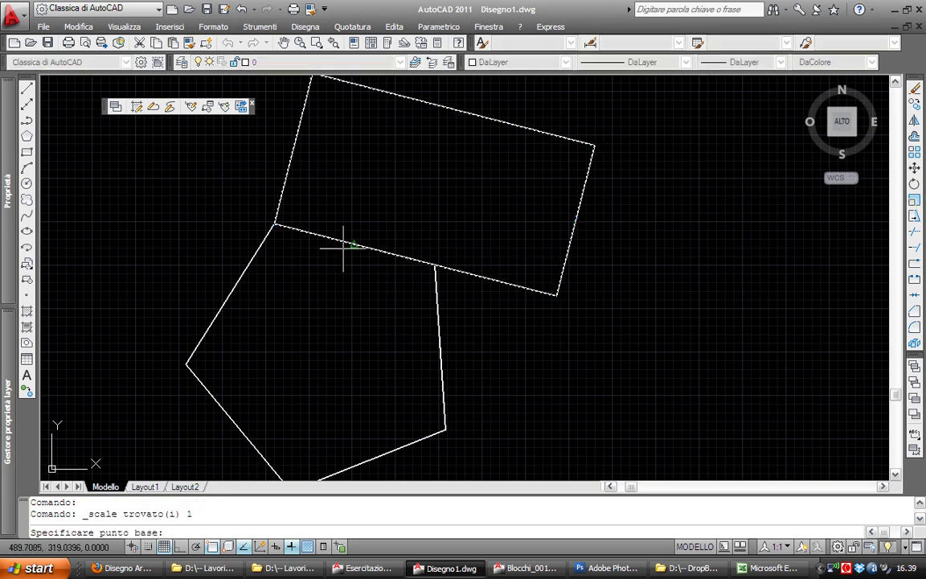
{"action": "left_click", "coordinate": [273, 223]}
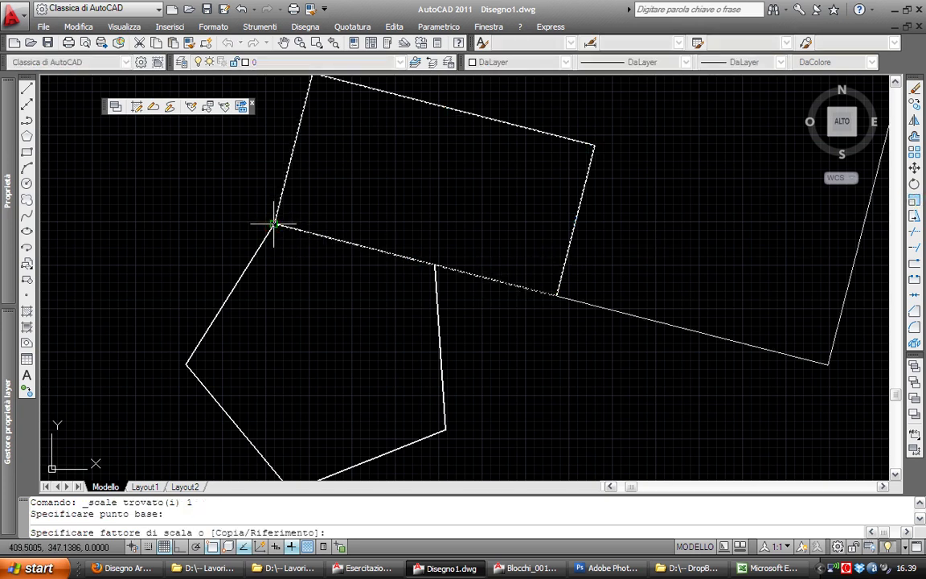
{"action": "type", "text": "r"}
{"action": "key", "text": "Return"}
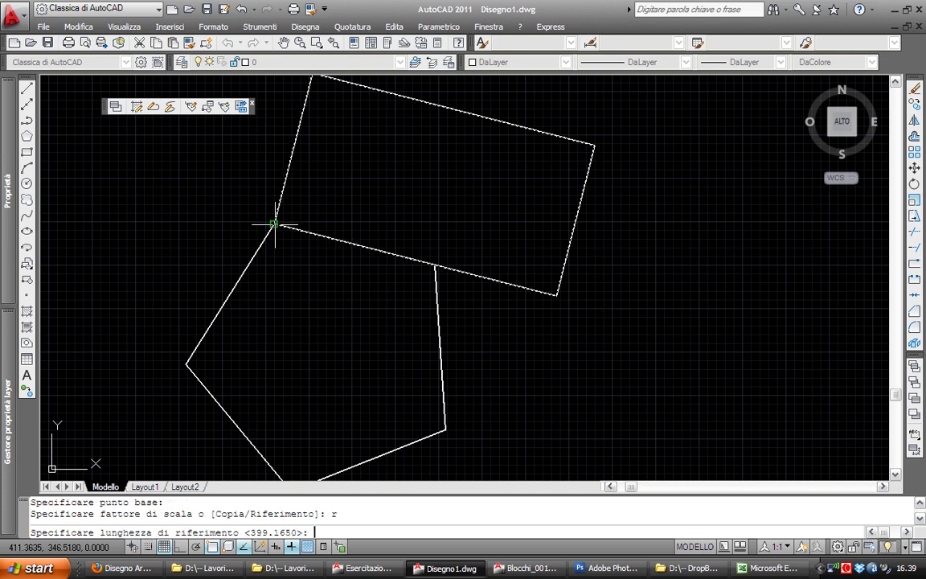
{"action": "left_click", "coordinate": [275, 221]}
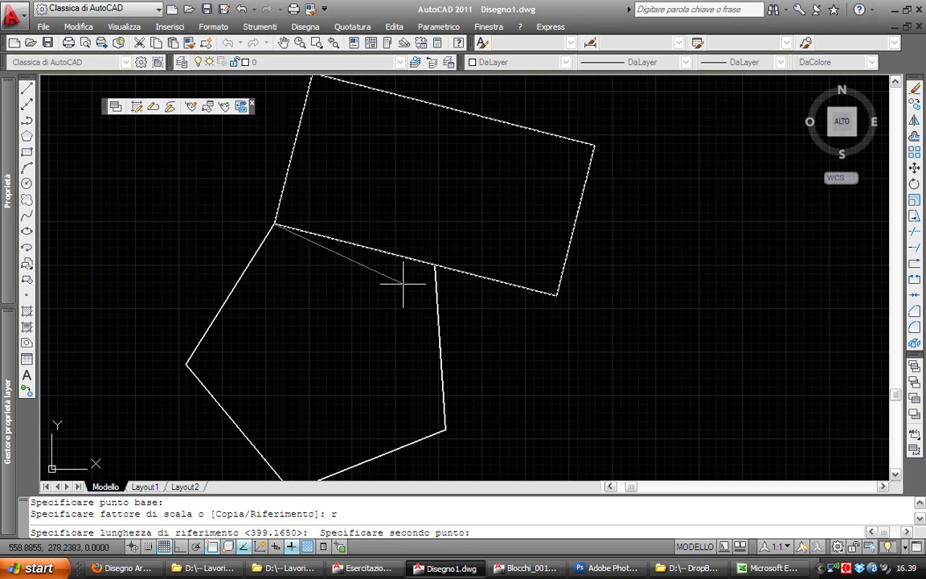
{"action": "left_click", "coordinate": [556, 295]}
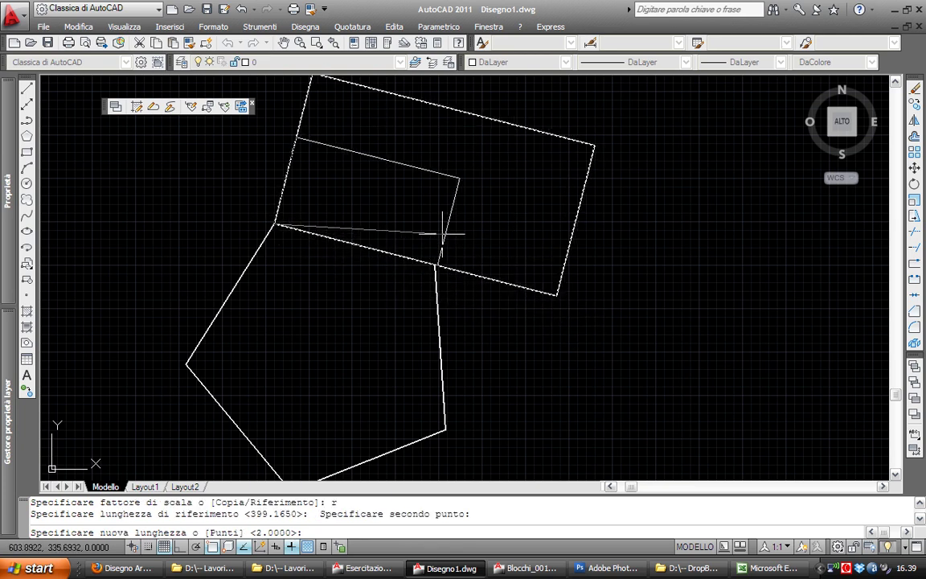
{"action": "left_click", "coordinate": [436, 262]}
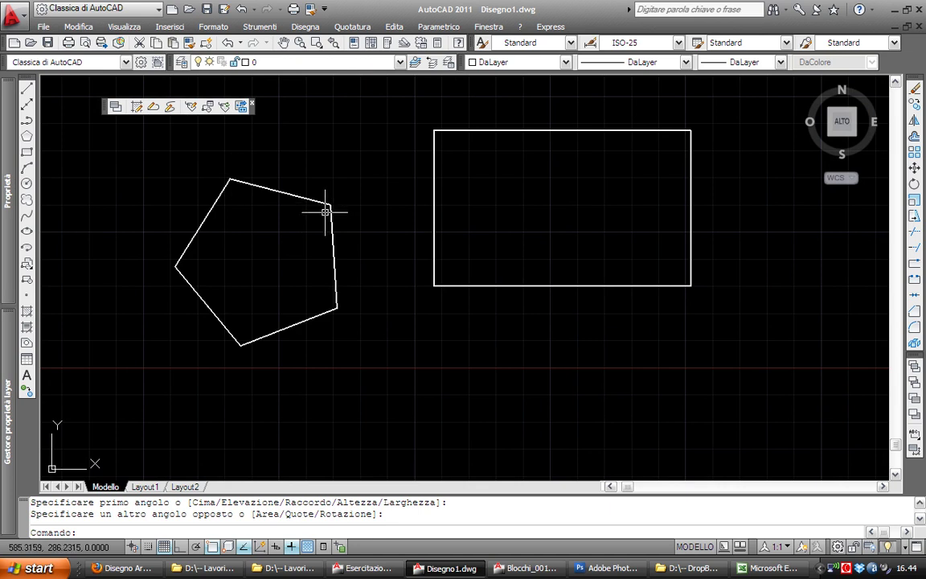
{"action": "middle_click_drag", "start_coordinate": [325, 211], "coordinate": [406, 233]}
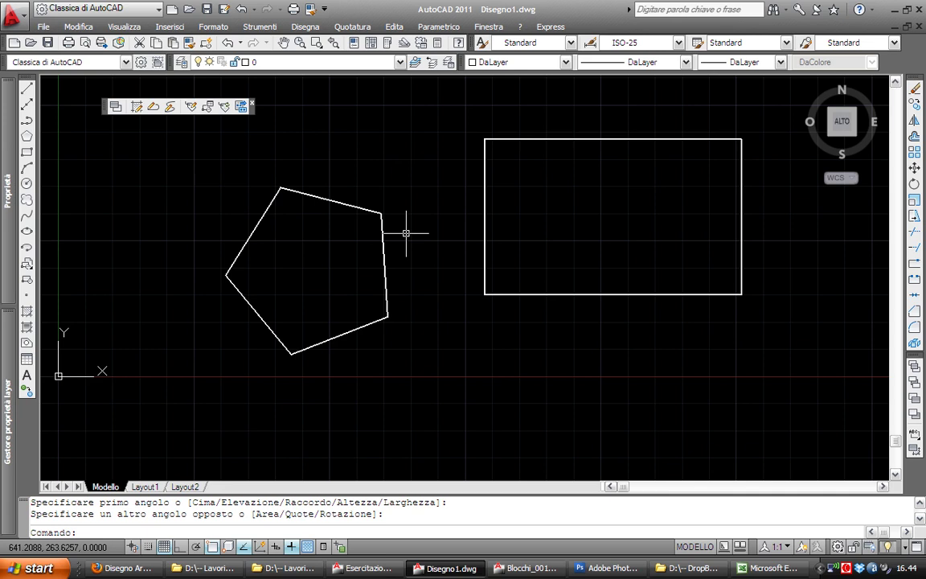
{"action": "type", "text": "allinea"}
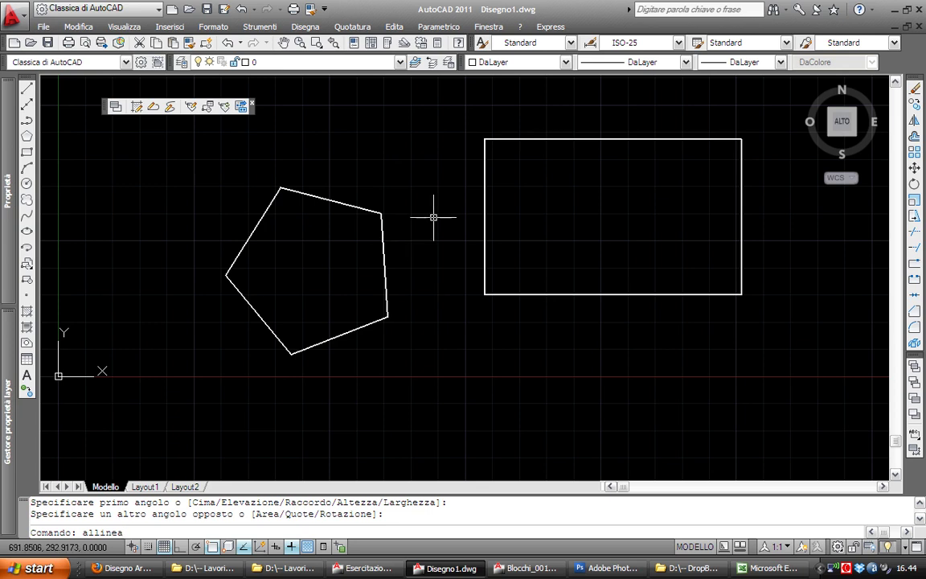
{"action": "key", "text": "Escape"}
{"action": "right_click", "coordinate": [794, 51]}
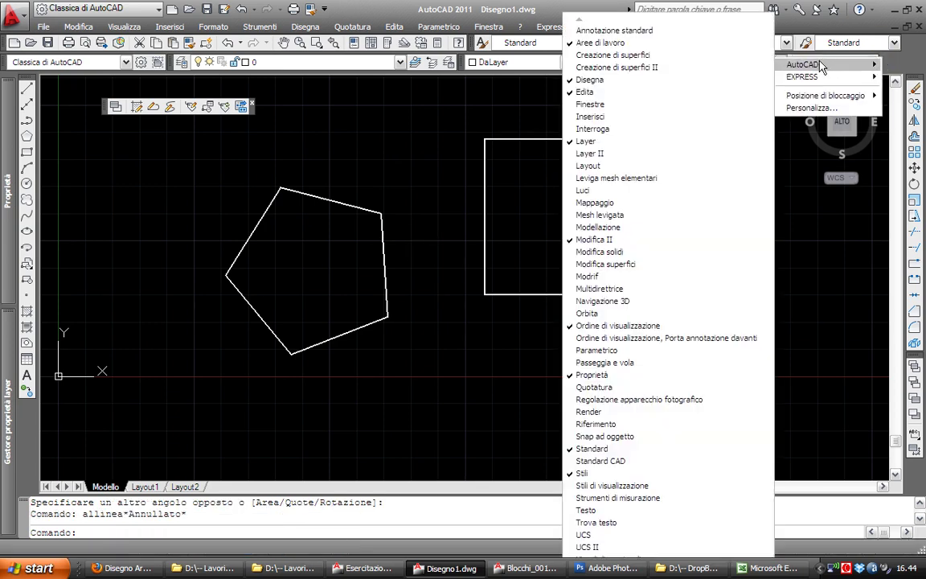
{"action": "mouse_move", "coordinate": [803, 64]}
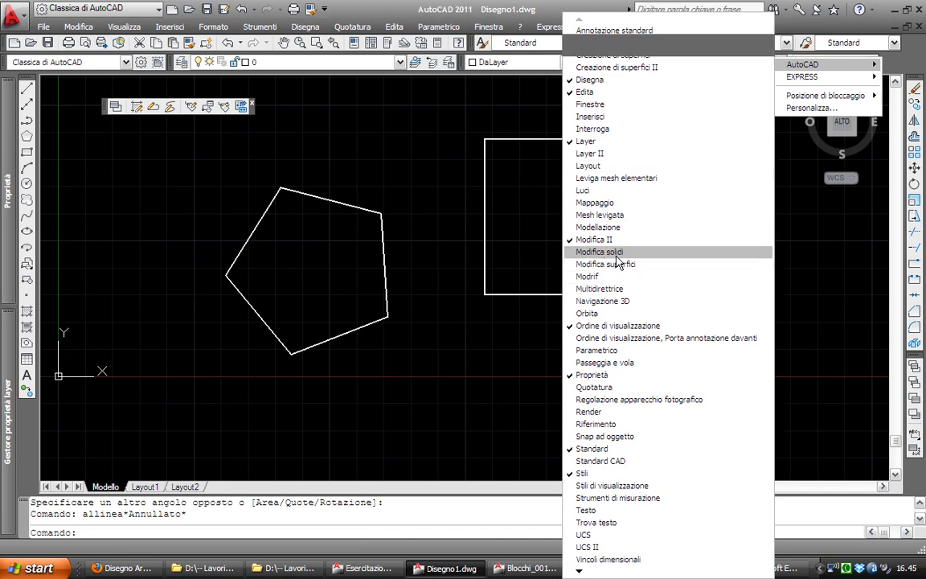
{"action": "left_click", "coordinate": [618, 254]}
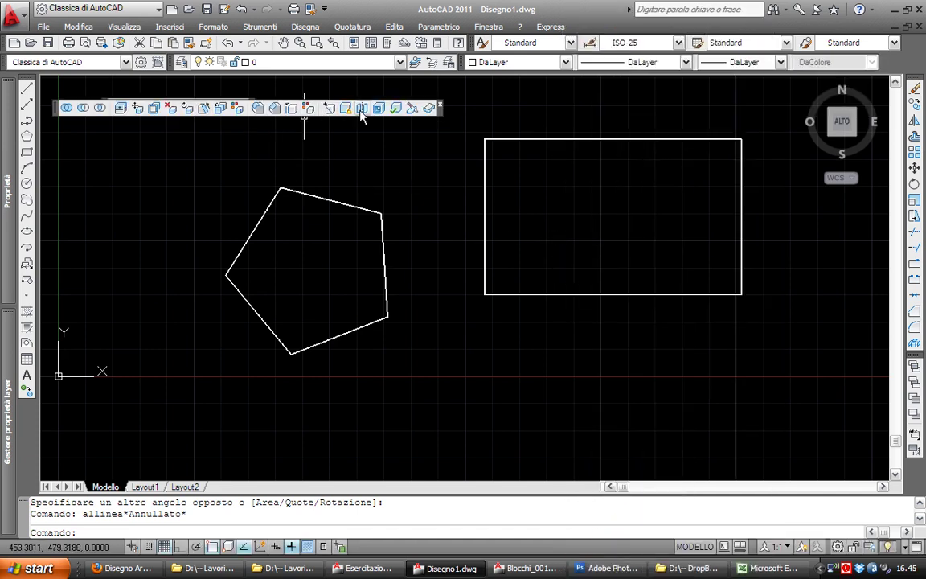
{"action": "left_click", "coordinate": [439, 105]}
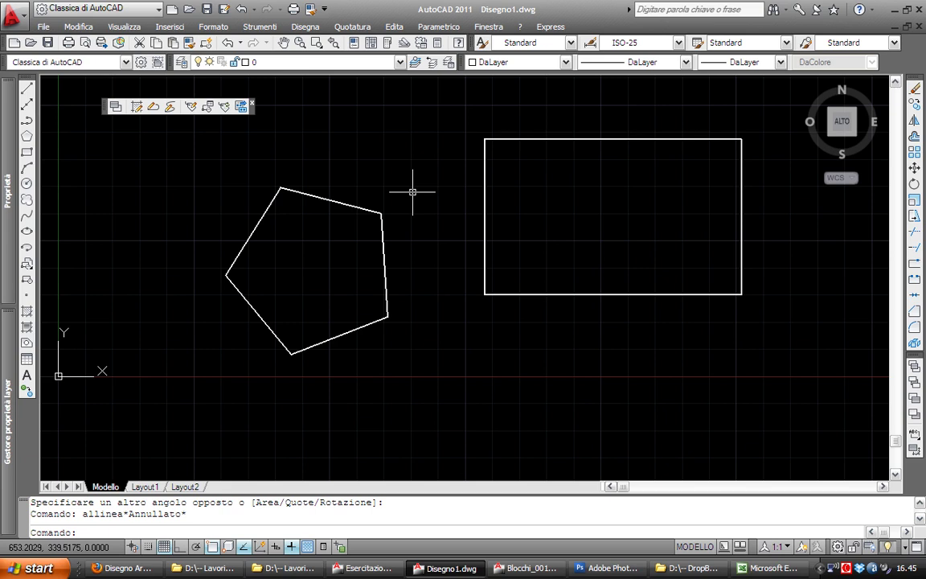
{"action": "scroll", "coordinate": [391, 283], "scroll_direction": "down", "scroll_amount": 2}
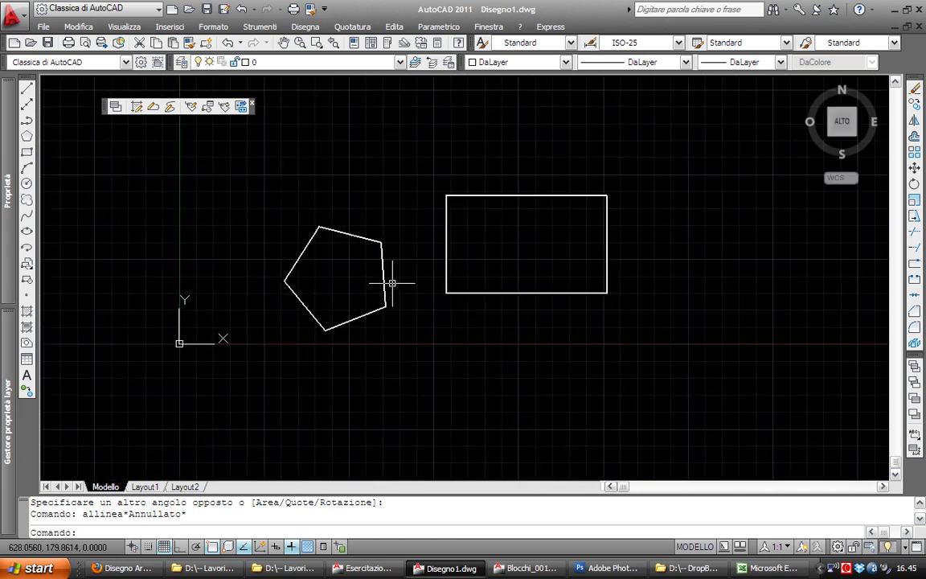
Start ALLINEA and select the rectangle as the object to align
{"action": "type", "text": " allinea"}
{"action": "key", "text": "Return"}
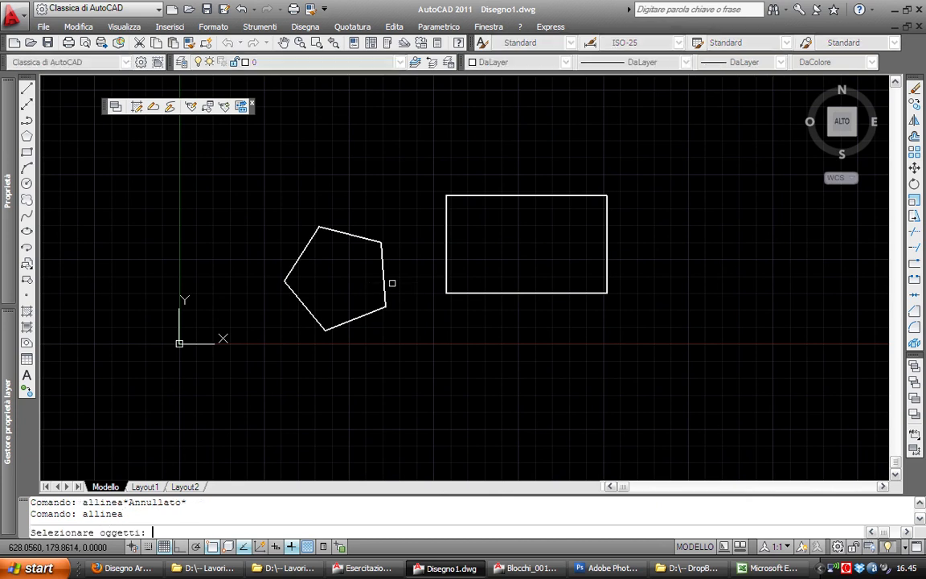
{"action": "left_click", "coordinate": [445, 269]}
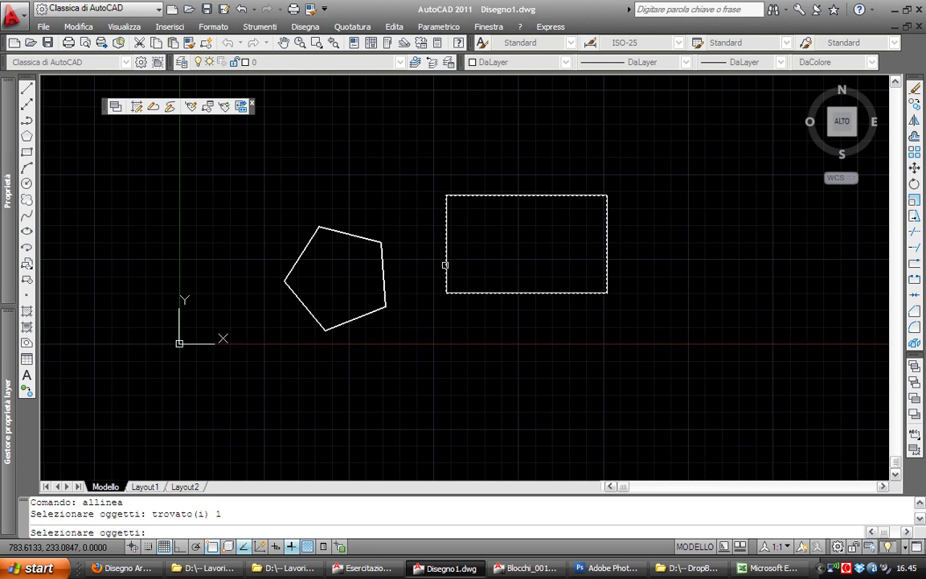
{"action": "key", "text": "Return"}
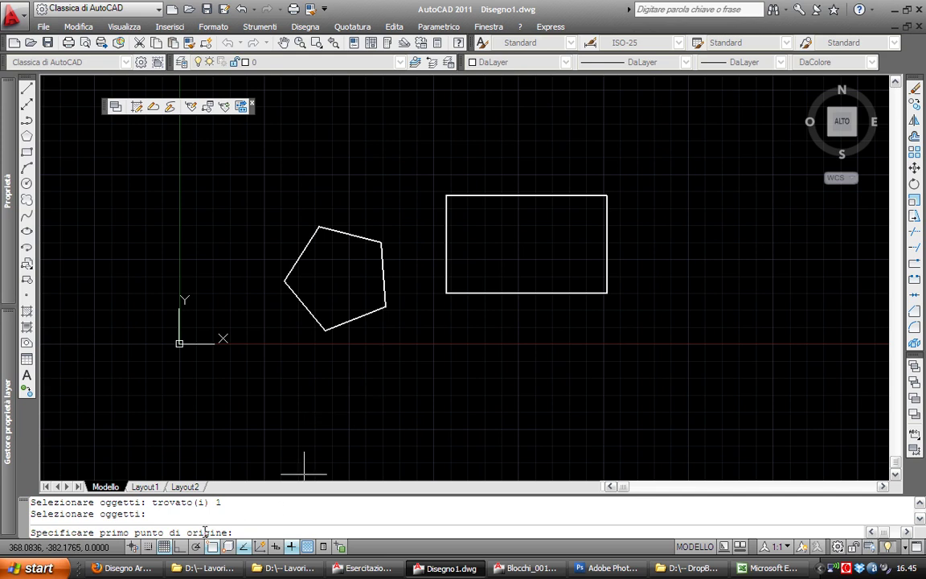
{"action": "scroll", "coordinate": [426, 362], "scroll_direction": "up", "scroll_amount": 3}
{"action": "middle_click_drag", "start_coordinate": [476, 336], "coordinate": [486, 399]}
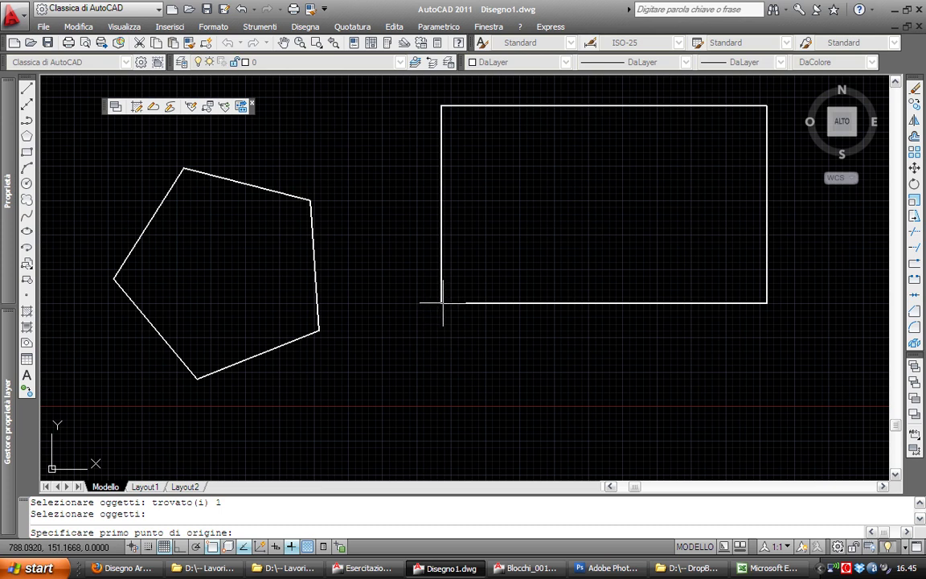
{"action": "scroll", "coordinate": [438, 304], "scroll_direction": "up", "scroll_amount": 1}
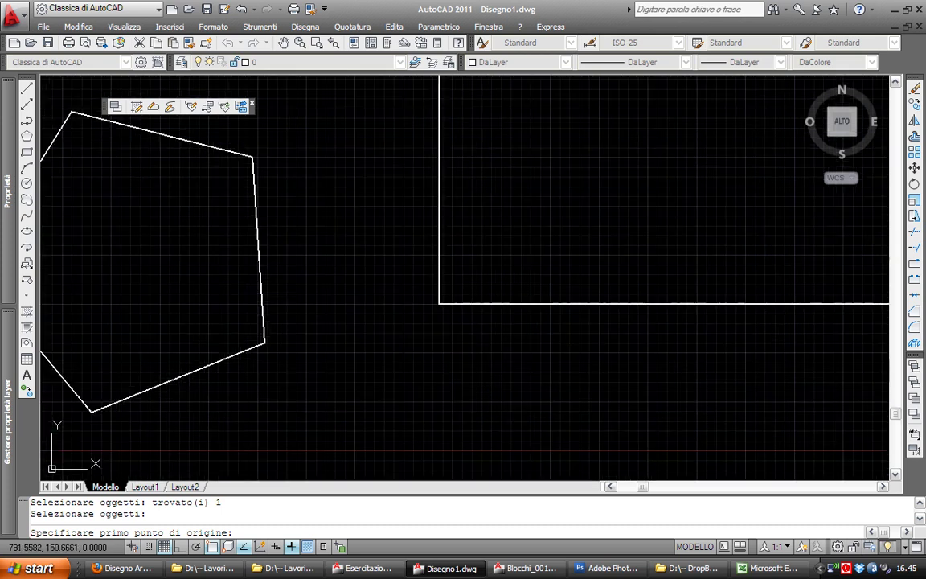
Map the rectangle's bottom corners onto the pentagon's top vertices, scaling it to fit
{"action": "left_click", "coordinate": [439, 304]}
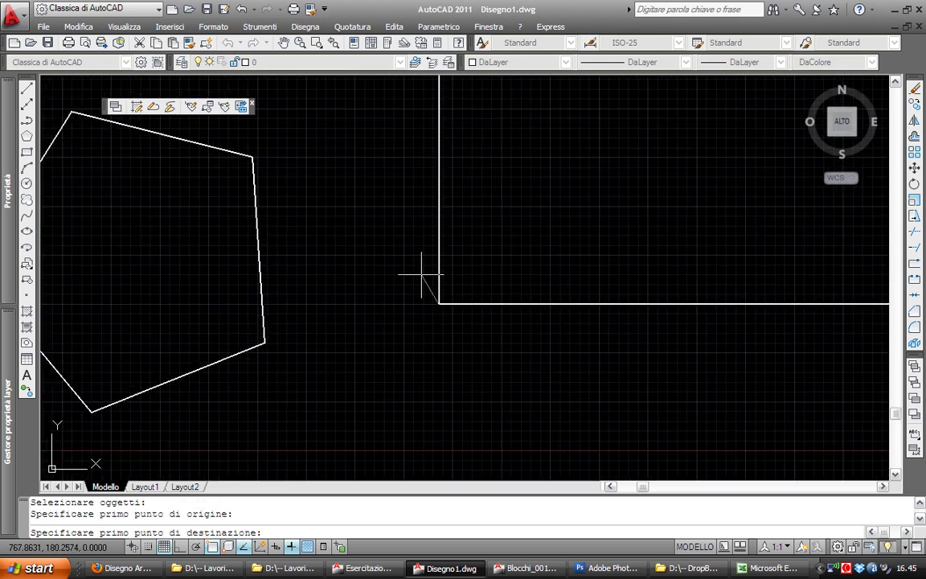
{"action": "scroll", "coordinate": [390, 271], "scroll_direction": "down", "scroll_amount": 1}
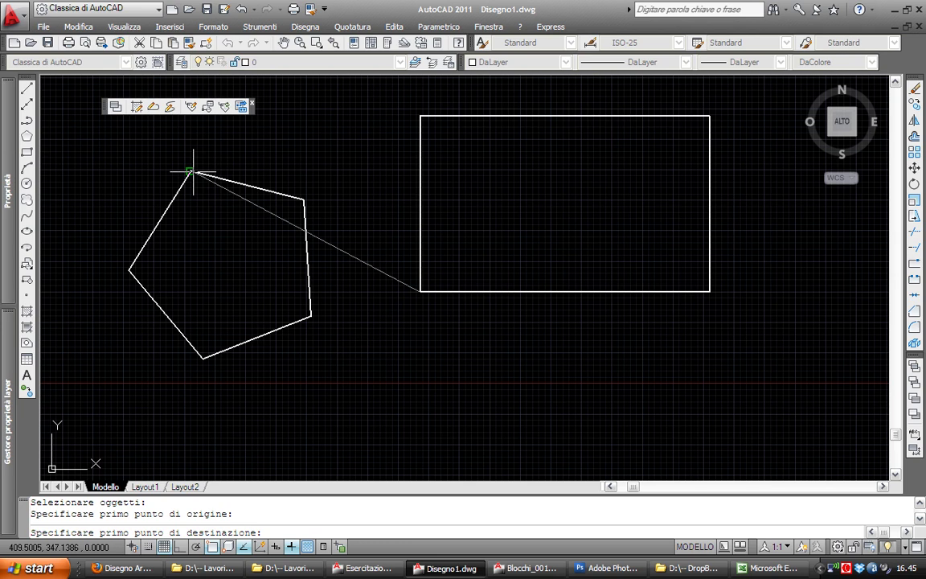
{"action": "left_click", "coordinate": [190, 172]}
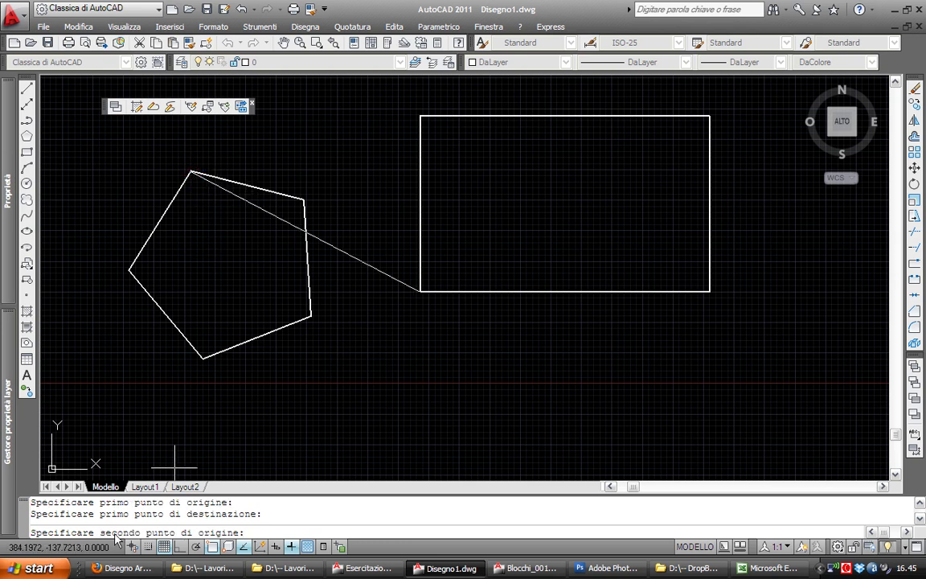
{"action": "left_click", "coordinate": [709, 292]}
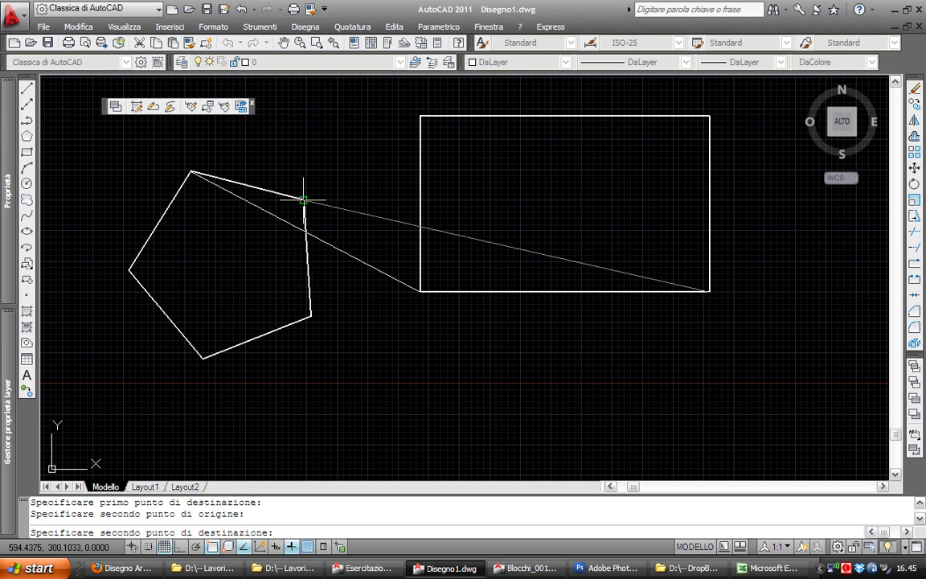
{"action": "left_click", "coordinate": [303, 200]}
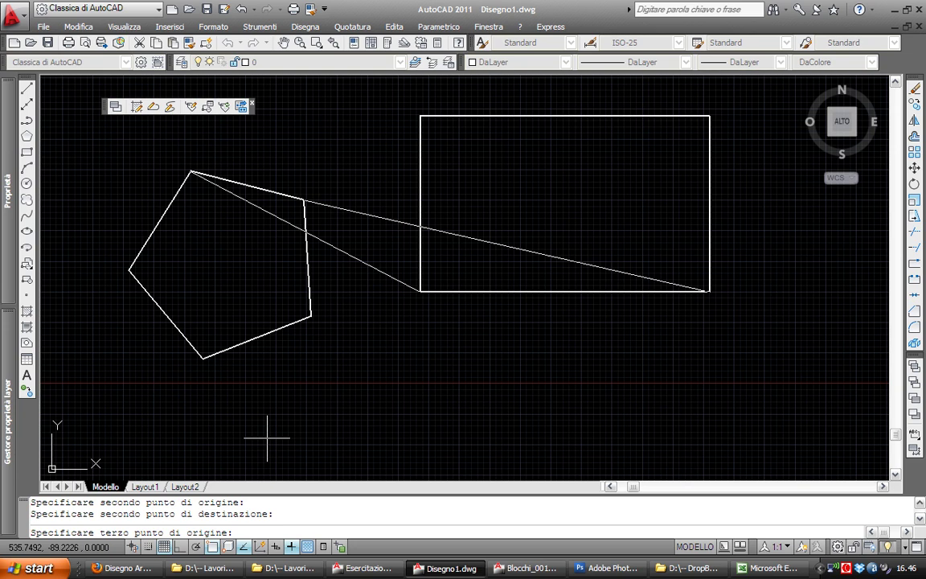
{"action": "key", "text": "Return"}
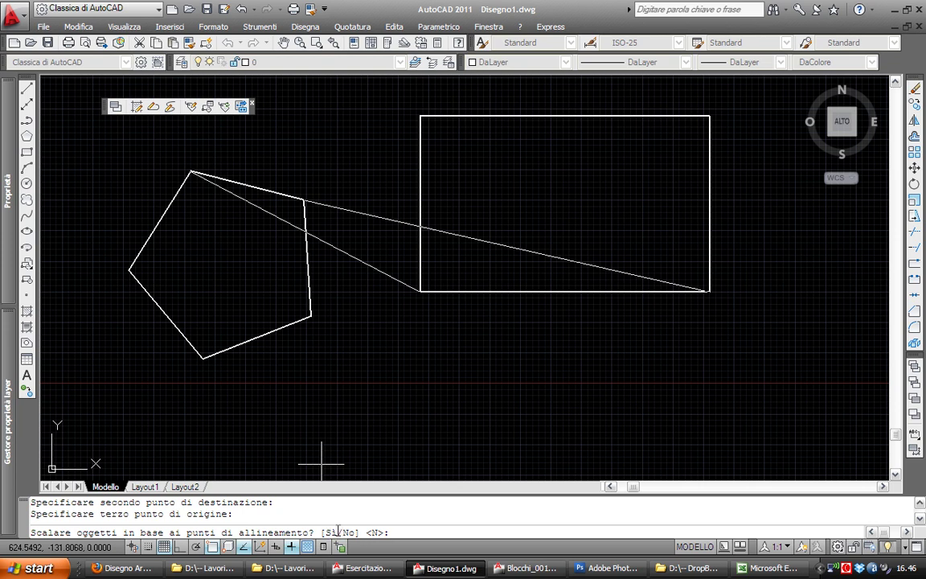
{"action": "type", "text": "s"}
{"action": "key", "text": "Return"}
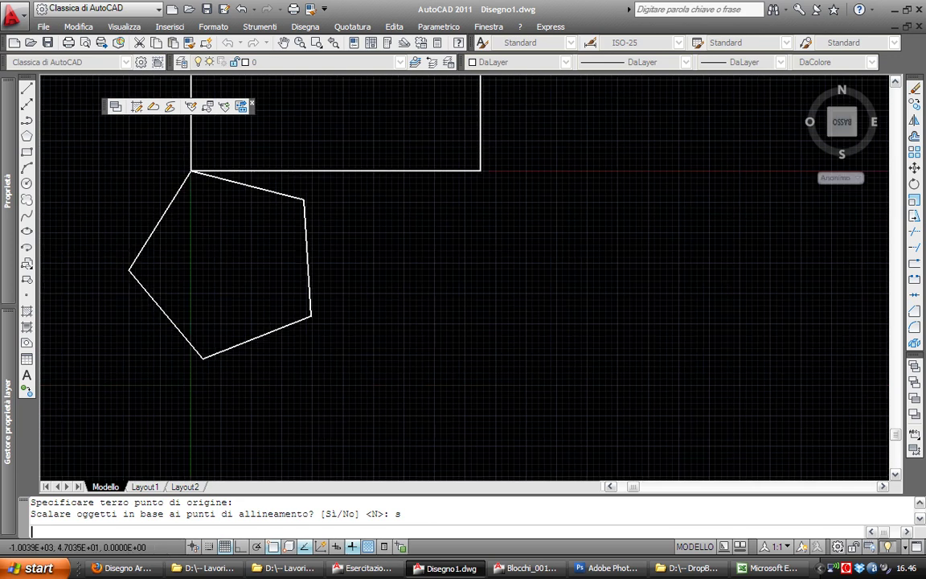
{"action": "middle_click_drag", "start_coordinate": [349, 238], "coordinate": [458, 300]}
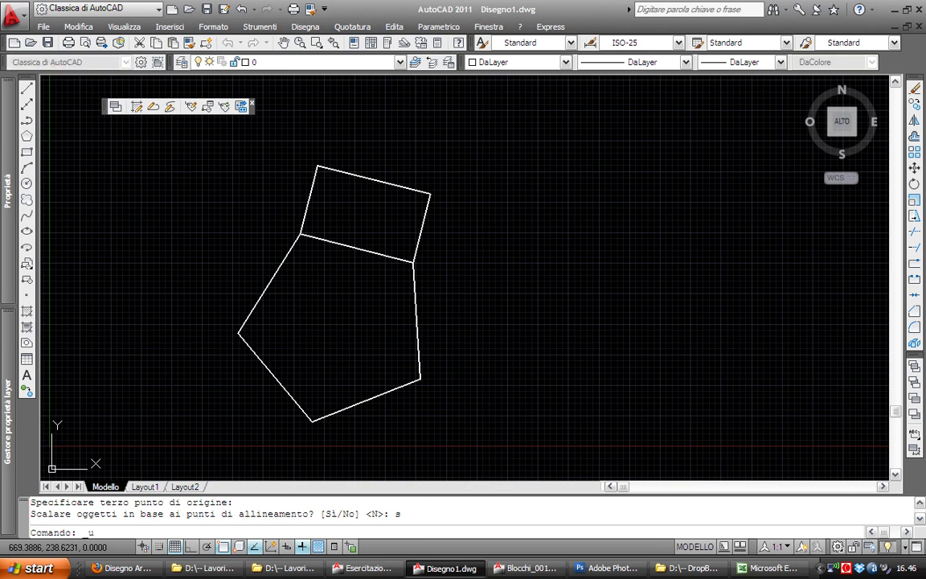
Undo the scaled alignment and rerun ALLINEA with the rectangle window-selected
{"action": "key", "text": "ctrl+z"}
{"action": "key", "text": "ctrl+z"}
{"action": "scroll", "coordinate": [516, 313], "scroll_direction": "up", "scroll_amount": 2}
{"action": "type", "text": "allinea"}
{"action": "key", "text": "Return"}
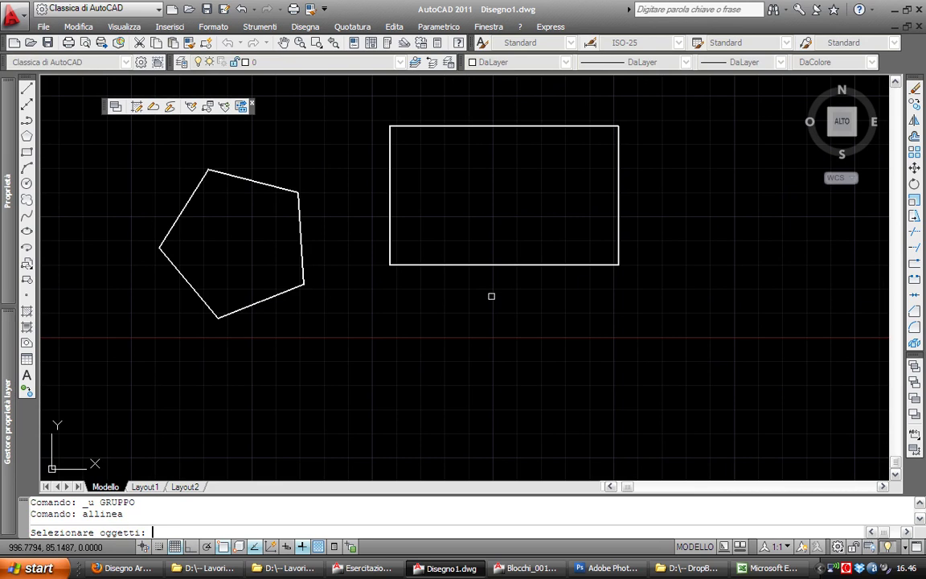
{"action": "left_click", "coordinate": [453, 263]}
{"action": "left_click", "coordinate": [406, 272]}
{"action": "key", "text": "Return"}
Align the rectangle's bottom corners to the pentagon's top vertices without scaling
{"action": "left_click", "coordinate": [390, 264]}
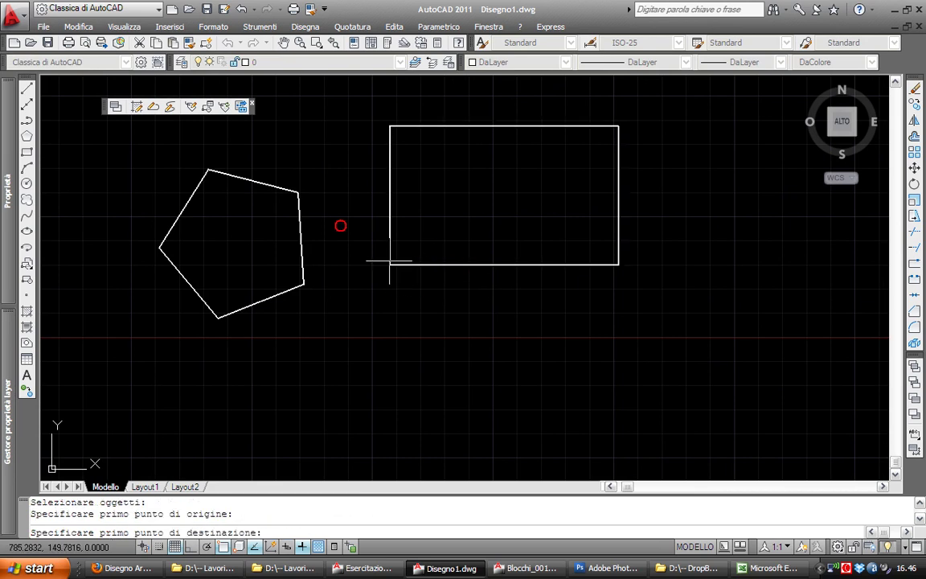
{"action": "left_click", "coordinate": [208, 170]}
{"action": "left_click", "coordinate": [618, 264]}
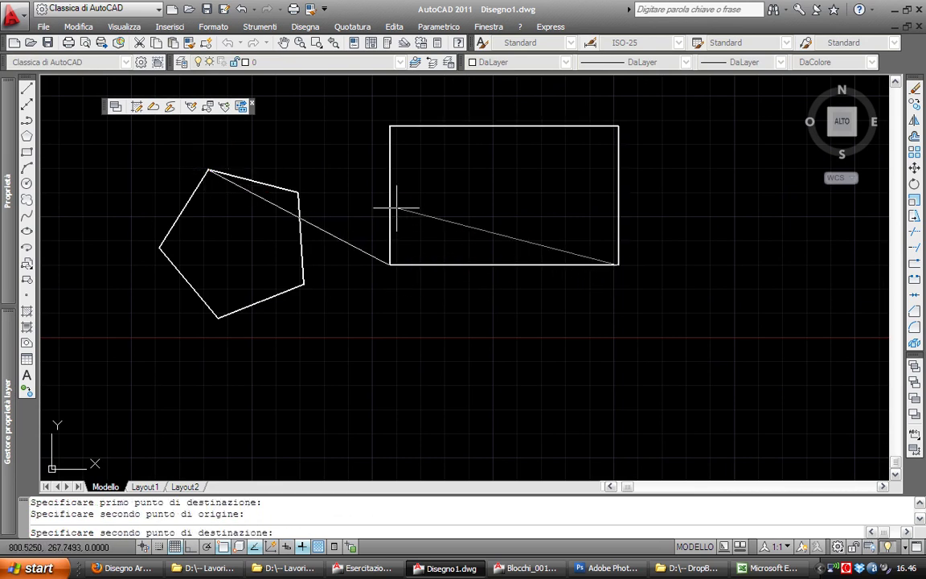
{"action": "left_click", "coordinate": [306, 192]}
{"action": "key", "text": "Return"}
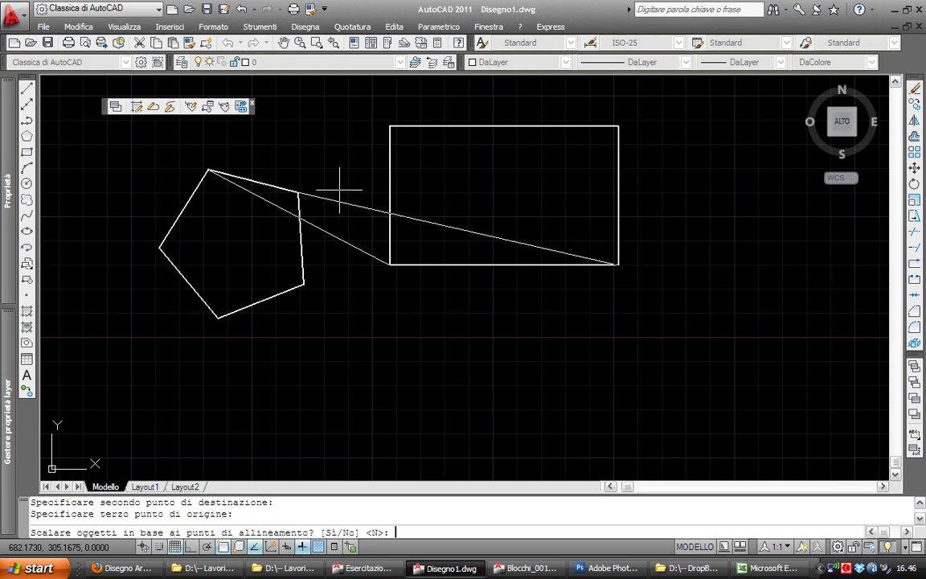
{"action": "key", "text": "Return"}
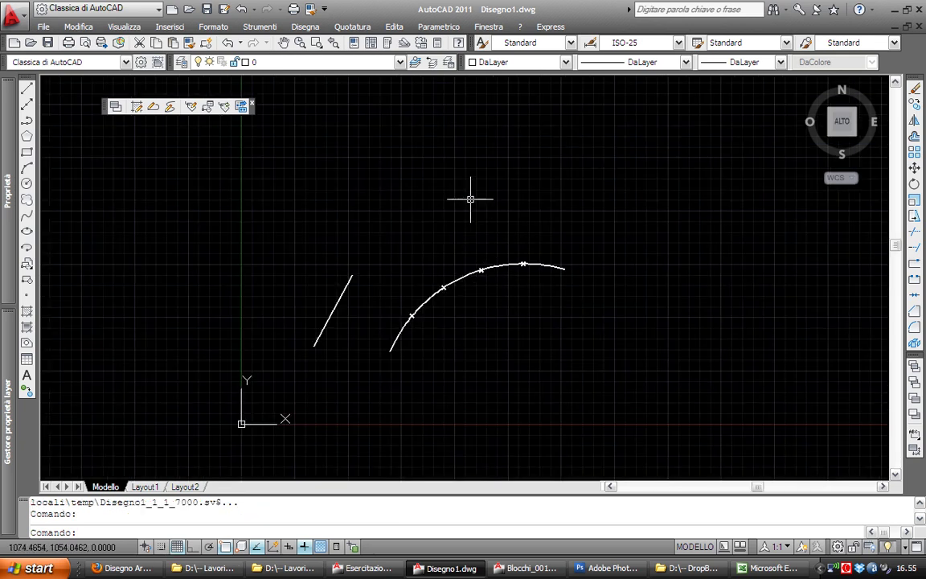
Browse the toolbar list, dismiss it, and open the Draw commands menu
{"action": "right_click", "coordinate": [887, 64]}
{"action": "mouse_move", "coordinate": [812, 69]}
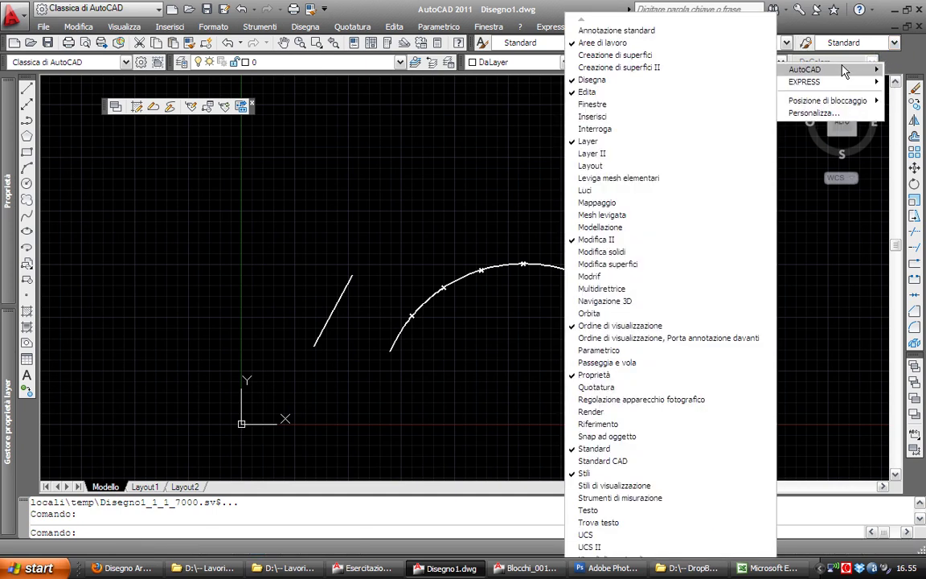
{"action": "key", "text": "Escape"}
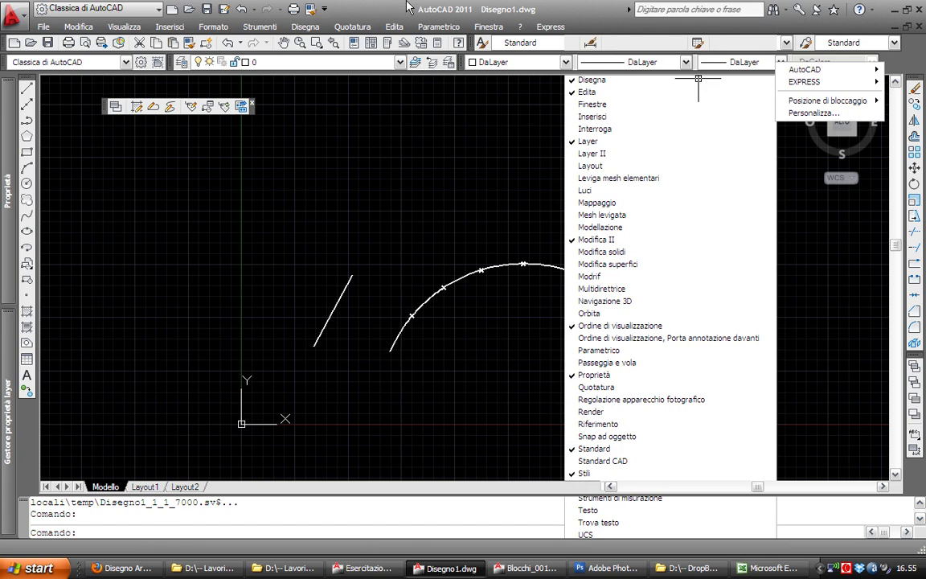
{"action": "left_click", "coordinate": [305, 26]}
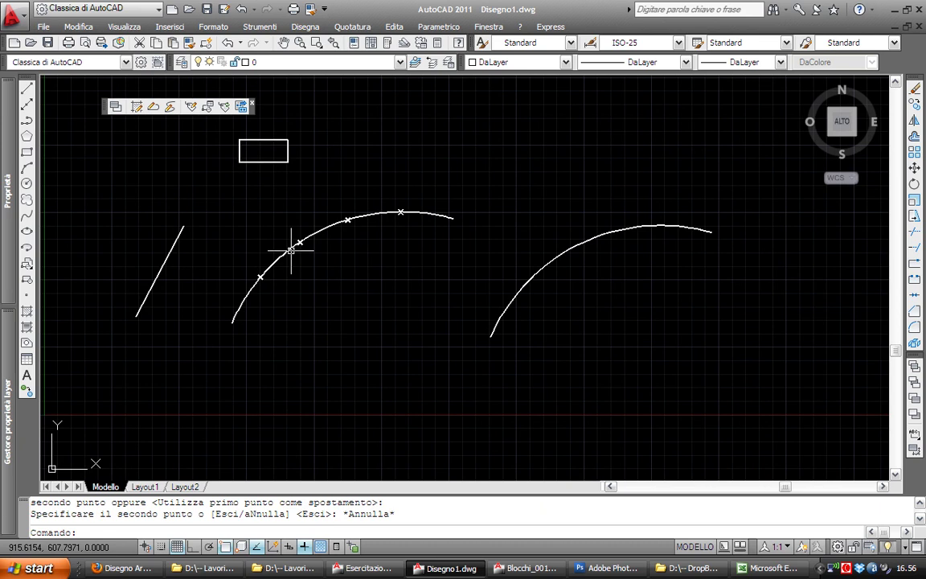
Divide the right-hand arc into 10 equal segments with DIVIDI, then cancel the left arc's selection
{"action": "type", "text": "dividi"}
{"action": "key", "text": "Return"}
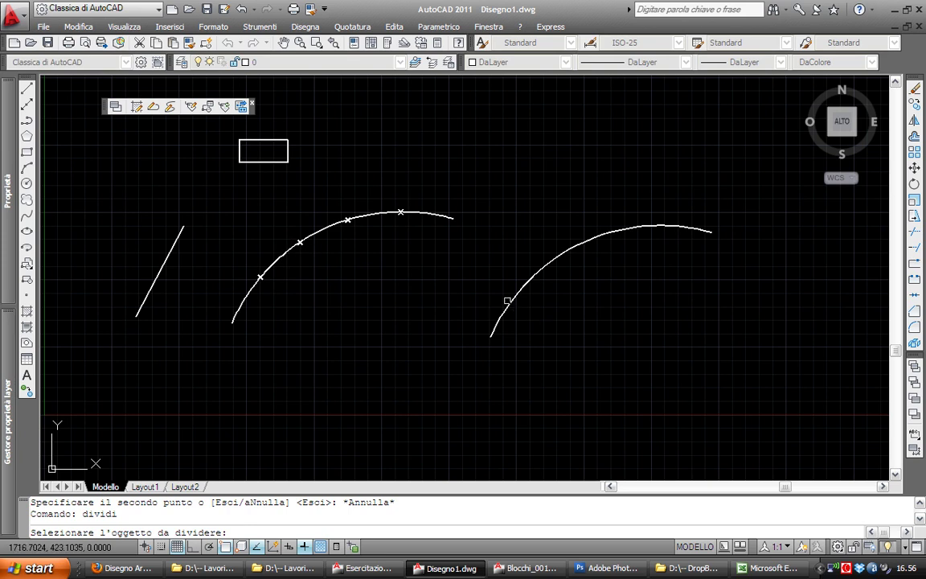
{"action": "left_click", "coordinate": [507, 301]}
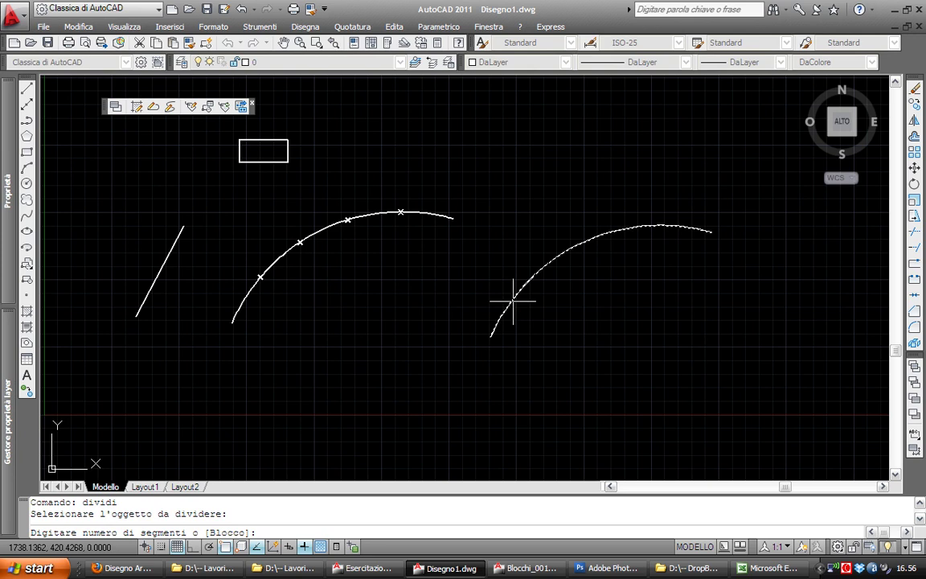
{"action": "type", "text": "10"}
{"action": "key", "text": "Return"}
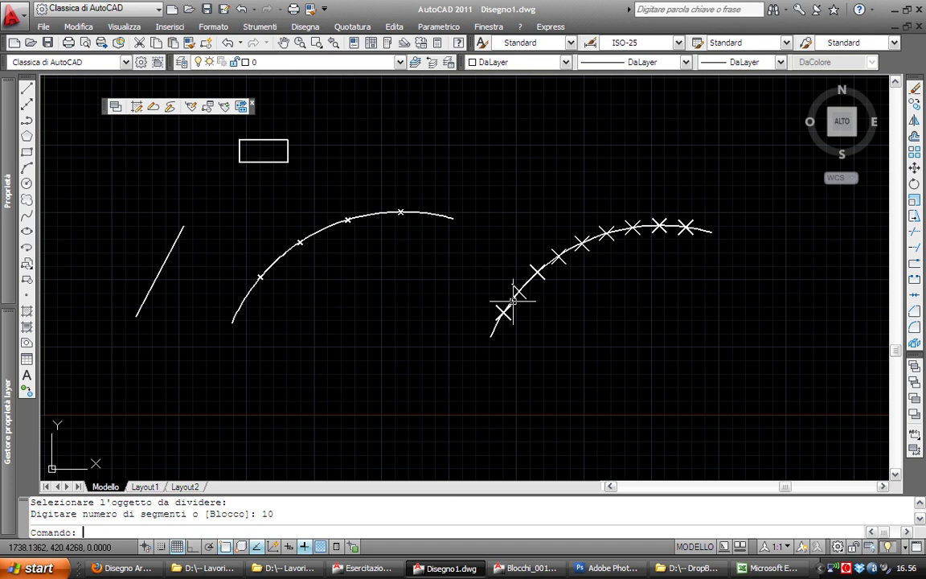
{"action": "scroll", "coordinate": [585, 328], "scroll_direction": "up", "scroll_amount": 2}
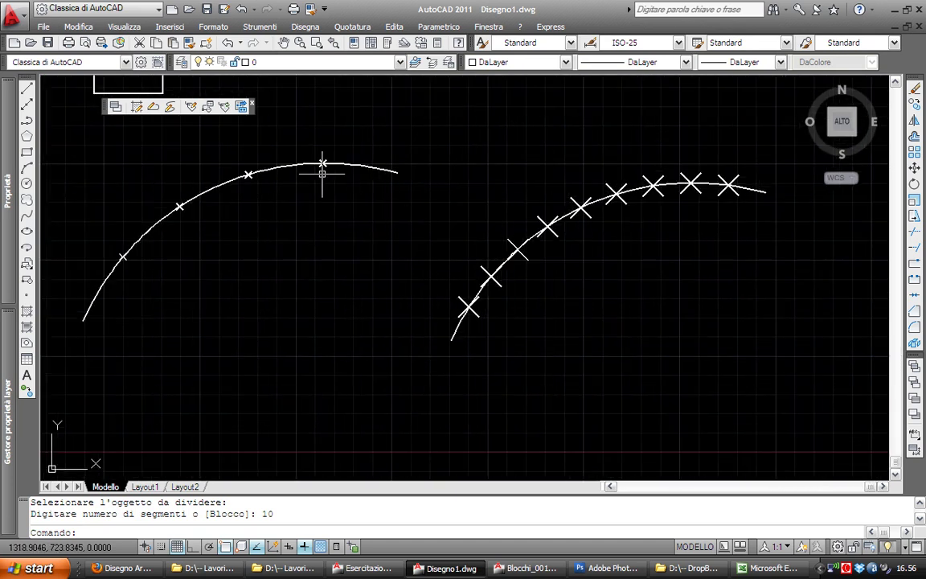
{"action": "left_click", "coordinate": [297, 164]}
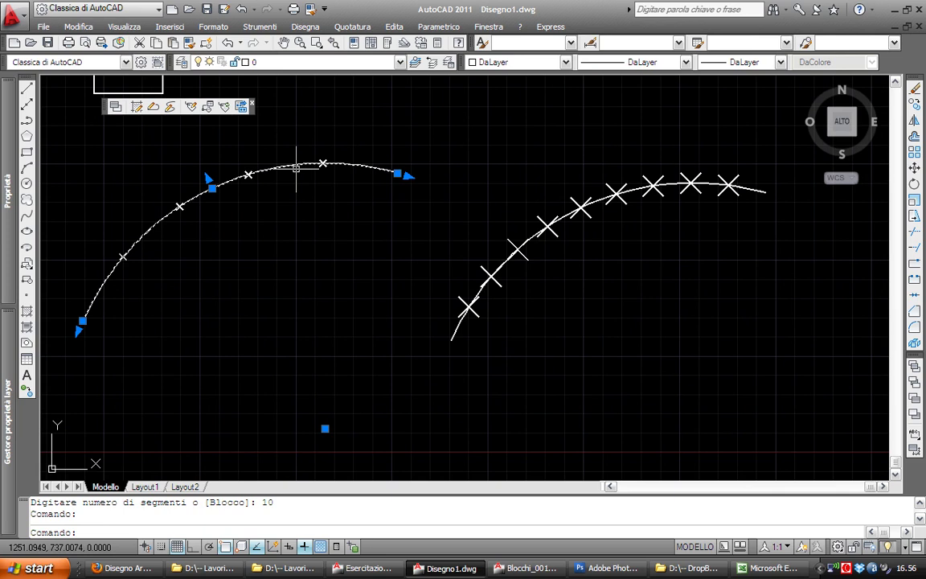
{"action": "key", "text": "Escape"}
{"action": "key", "text": "Escape"}
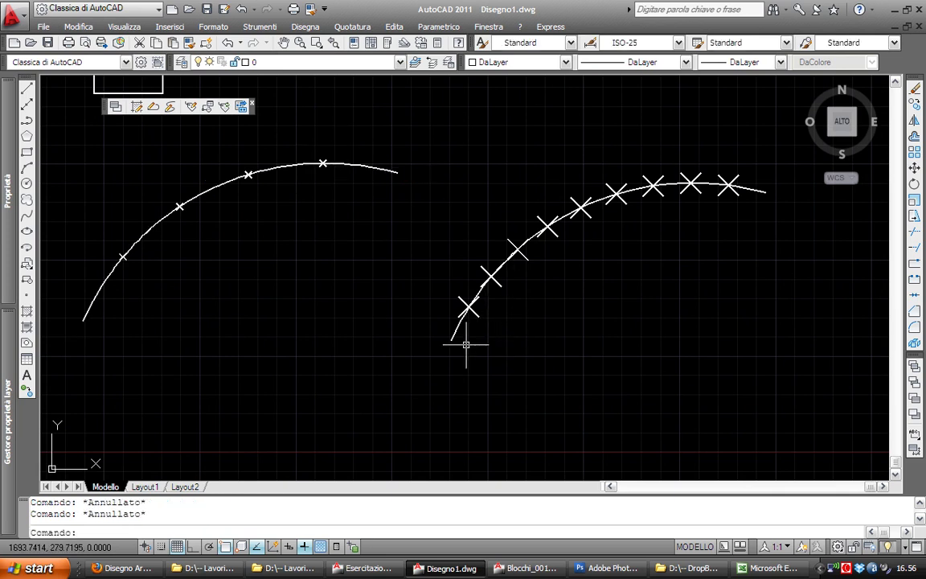
Enable the Node object snap in the object snap settings
{"action": "right_click", "coordinate": [225, 546]}
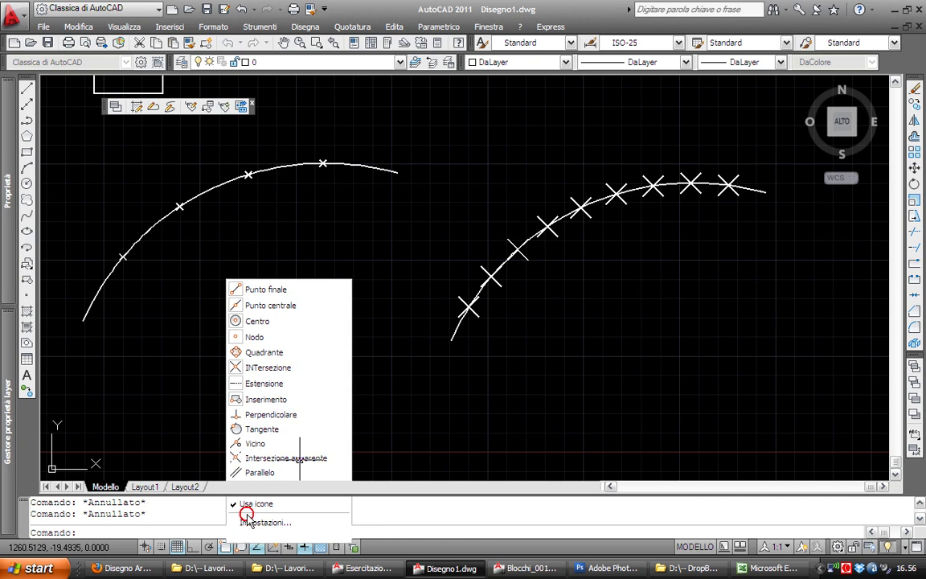
{"action": "left_click", "coordinate": [247, 521]}
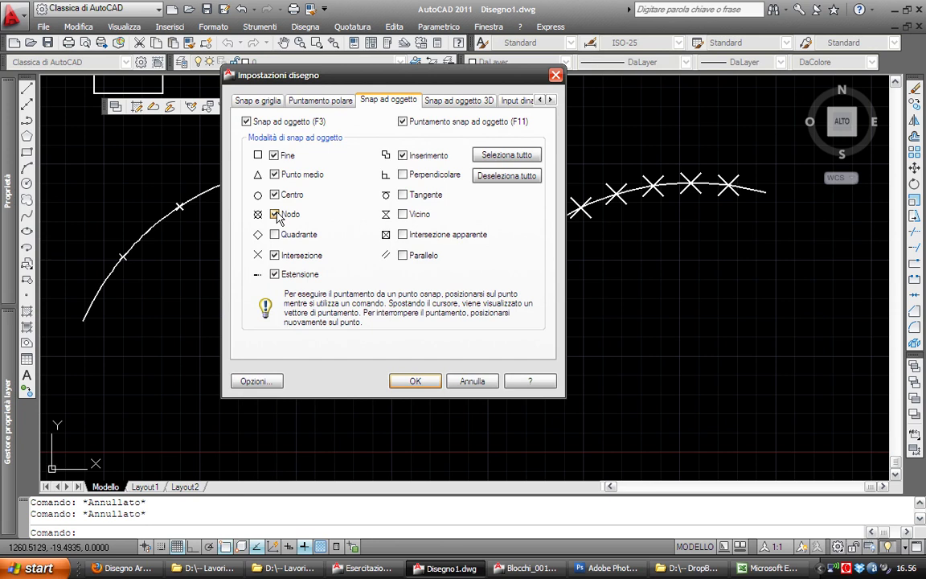
{"action": "key", "text": "Return"}
Window-select the nine division points on the right arc and erase them
{"action": "middle_click_drag", "start_coordinate": [420, 306], "coordinate": [391, 310]}
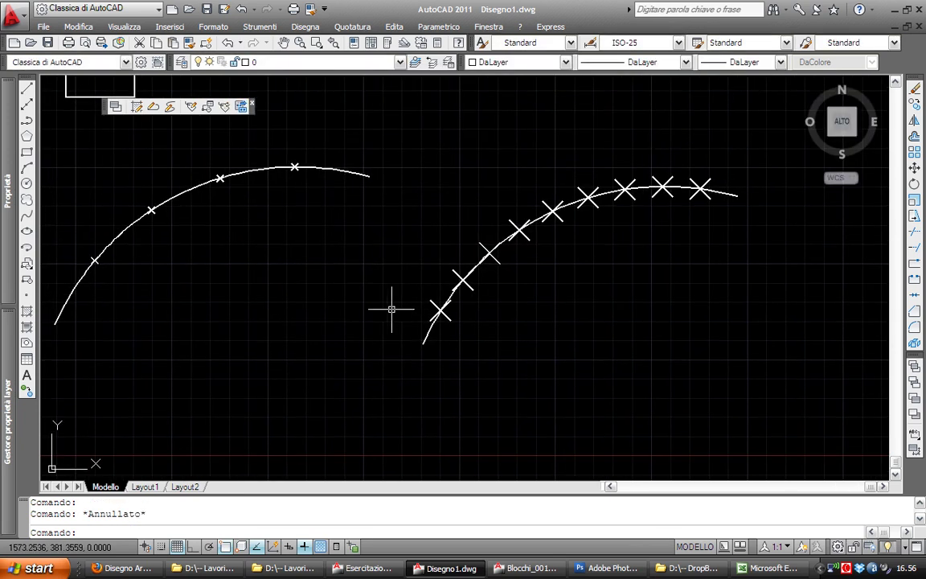
{"action": "left_click", "coordinate": [399, 378]}
{"action": "left_click", "coordinate": [717, 140]}
{"action": "type", "text": "ca"}
{"action": "key", "text": "Return"}
Measure the 112.1055 distance between two points with DIST
{"action": "type", "text": "di"}
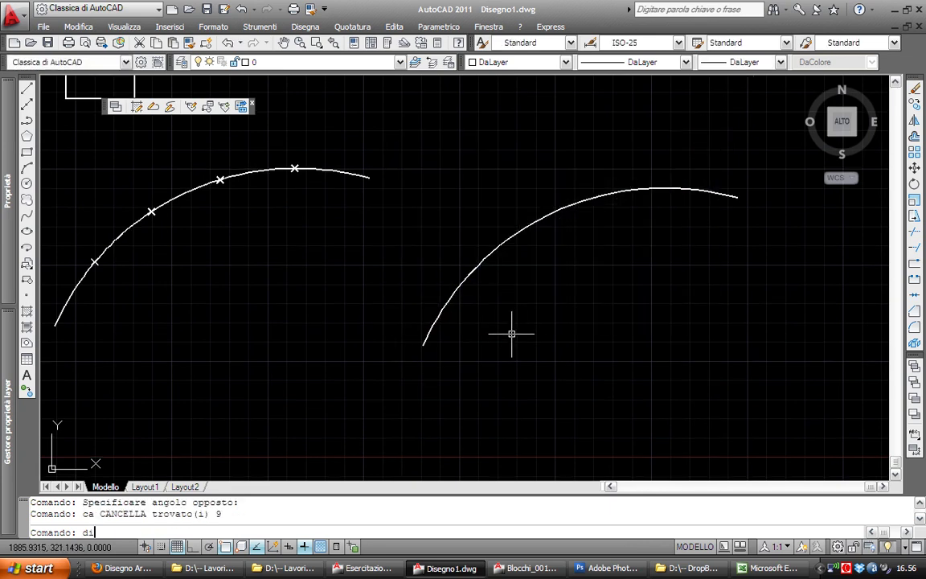
{"action": "type", "text": "st"}
{"action": "key", "text": "Return"}
{"action": "left_click", "coordinate": [490, 312]}
{"action": "left_click", "coordinate": [490, 305]}
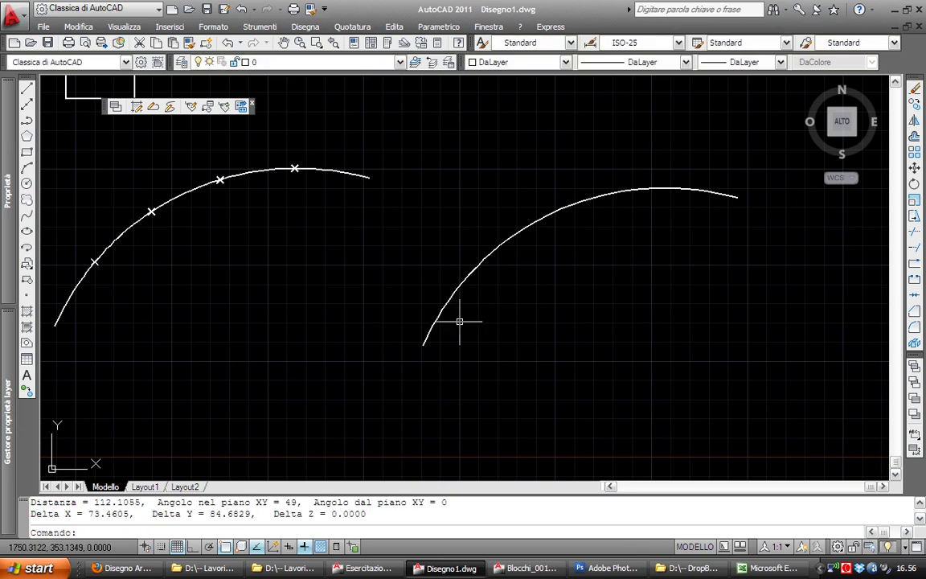
{"action": "scroll", "coordinate": [460, 321], "scroll_direction": "down", "scroll_amount": 1}
{"action": "type", "text": "sc"}
{"action": "key", "text": "Return"}
Scale the right arc by reference from its left end to a new length of 10
{"action": "left_click", "coordinate": [662, 291]}
{"action": "left_click", "coordinate": [121, 192]}
{"action": "key", "text": "Return"}
{"action": "left_click", "coordinate": [449, 319]}
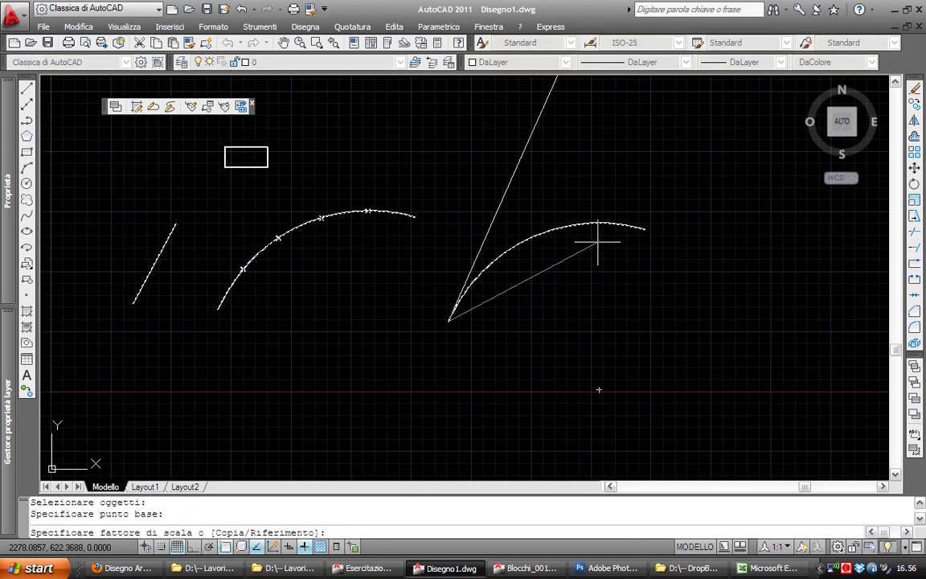
{"action": "type", "text": "r"}
{"action": "key", "text": "Return"}
{"action": "left_click", "coordinate": [450, 319]}
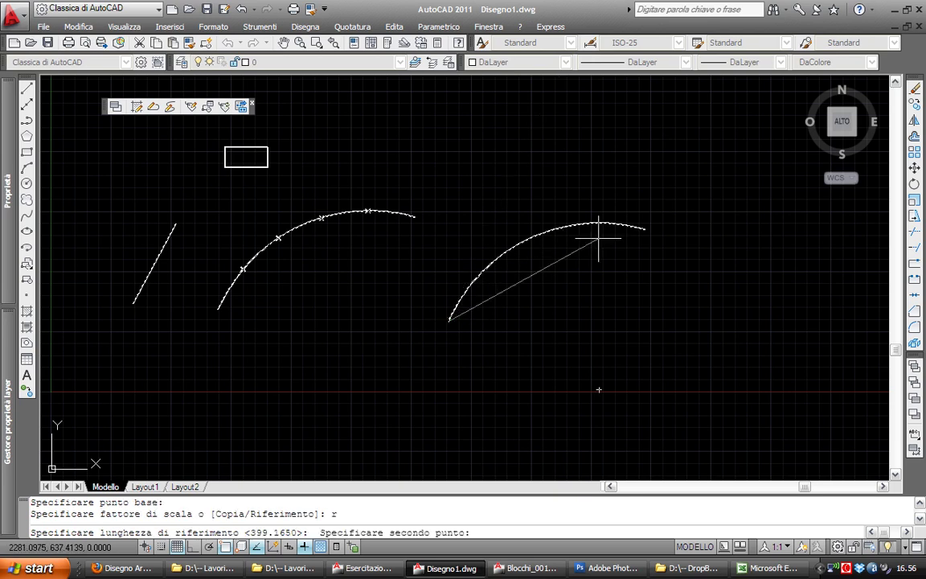
{"action": "left_click", "coordinate": [644, 230]}
{"action": "type", "text": "10"}
{"action": "key", "text": "Return"}
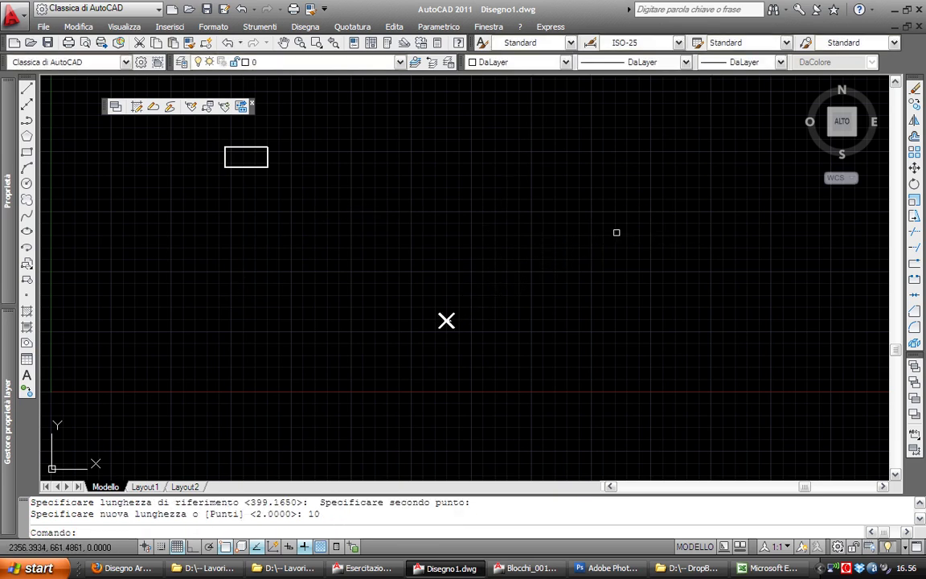
Zoom to extents, erase a window-selected object, and zoom to extents again
{"action": "type", "text": "z"}
{"action": "key", "text": "Return"}
{"action": "type", "text": "e"}
{"action": "key", "text": "Return"}
{"action": "key", "text": "Return"}
{"action": "type", "text": "ca"}
{"action": "key", "text": "Return"}
{"action": "left_click_drag", "start_coordinate": [313, 117], "coordinate": [399, 157]}
{"action": "key", "text": "Return"}
{"action": "type", "text": "z"}
{"action": "key", "text": "Return"}
{"action": "type", "text": "e"}
{"action": "key", "text": "Return"}
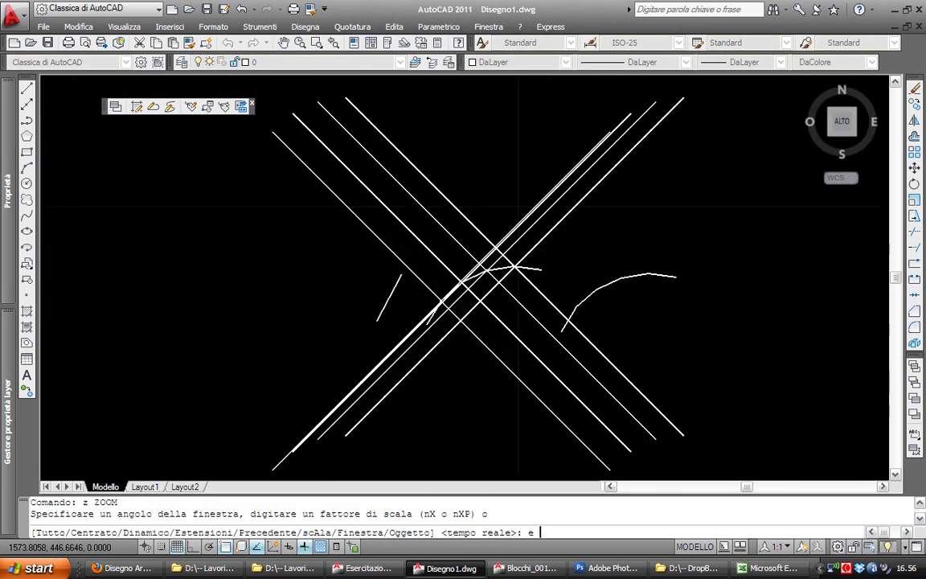
Regenerate the drawing, zoom in near the right-hand arc and select it
{"action": "type", "text": "re"}
{"action": "key", "text": "Return"}
{"action": "scroll", "coordinate": [564, 272], "scroll_direction": "up", "scroll_amount": 2}
{"action": "scroll", "coordinate": [533, 223], "scroll_direction": "up", "scroll_amount": 2}
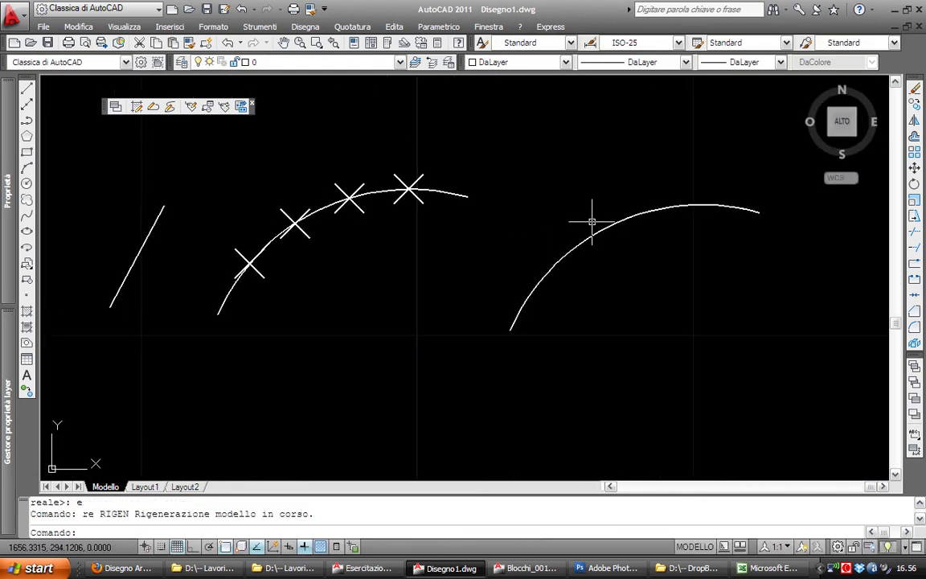
{"action": "middle_click_drag", "start_coordinate": [584, 229], "coordinate": [480, 286]}
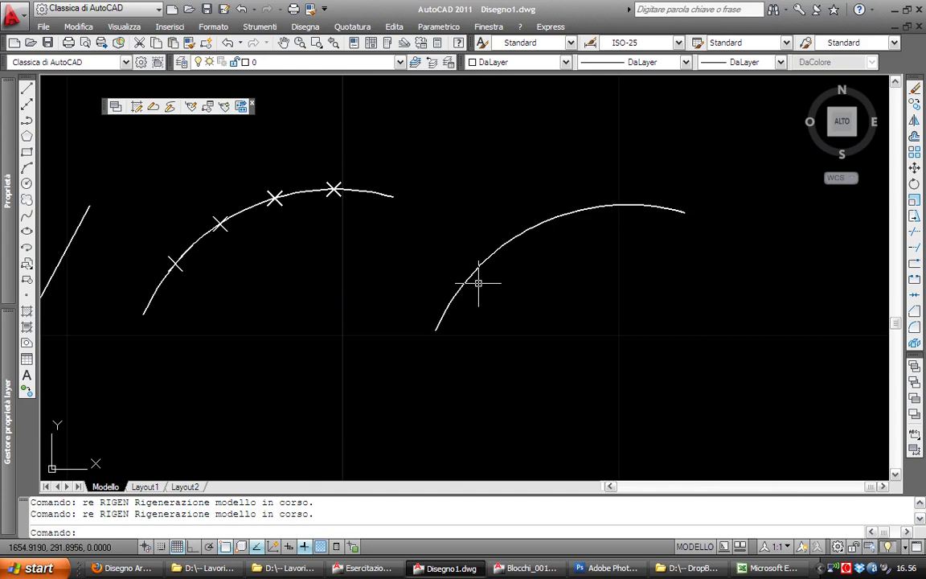
{"action": "scroll", "coordinate": [479, 283], "scroll_direction": "up", "scroll_amount": 1}
{"action": "middle_click_drag", "start_coordinate": [450, 289], "coordinate": [417, 312]}
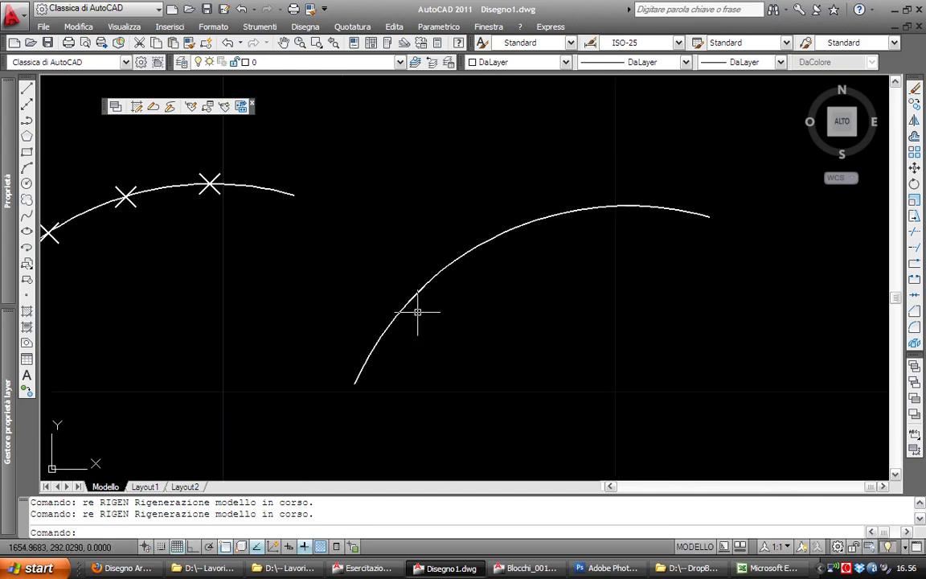
{"action": "left_click", "coordinate": [407, 304]}
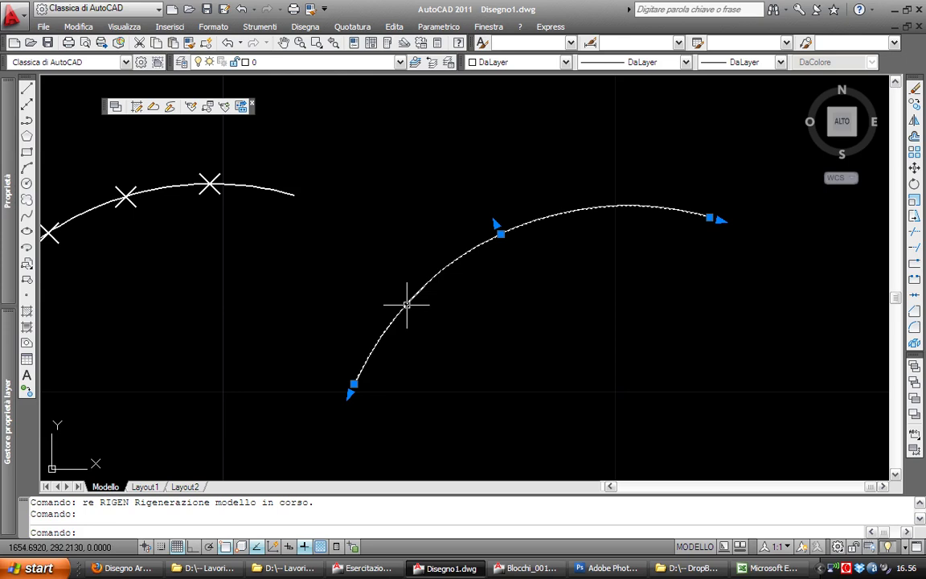
Draw a nearly horizontal line in the empty space beside the two arcs
{"action": "scroll", "coordinate": [380, 303], "scroll_direction": "down", "scroll_amount": 2}
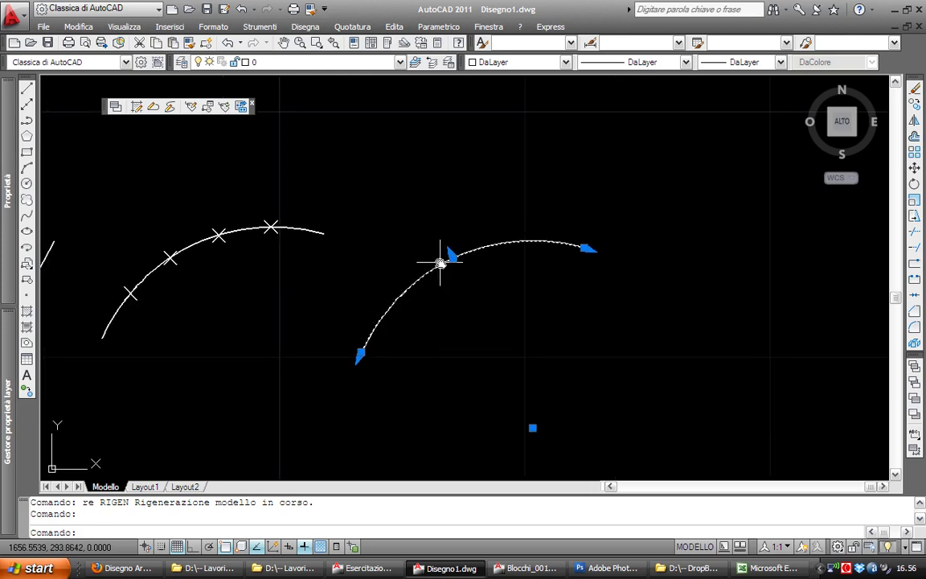
{"action": "middle_click_drag", "start_coordinate": [441, 264], "coordinate": [419, 316]}
{"action": "left_click", "coordinate": [27, 87]}
{"action": "left_click", "coordinate": [476, 229]}
{"action": "left_click", "coordinate": [644, 228]}
{"action": "key", "text": "Escape"}
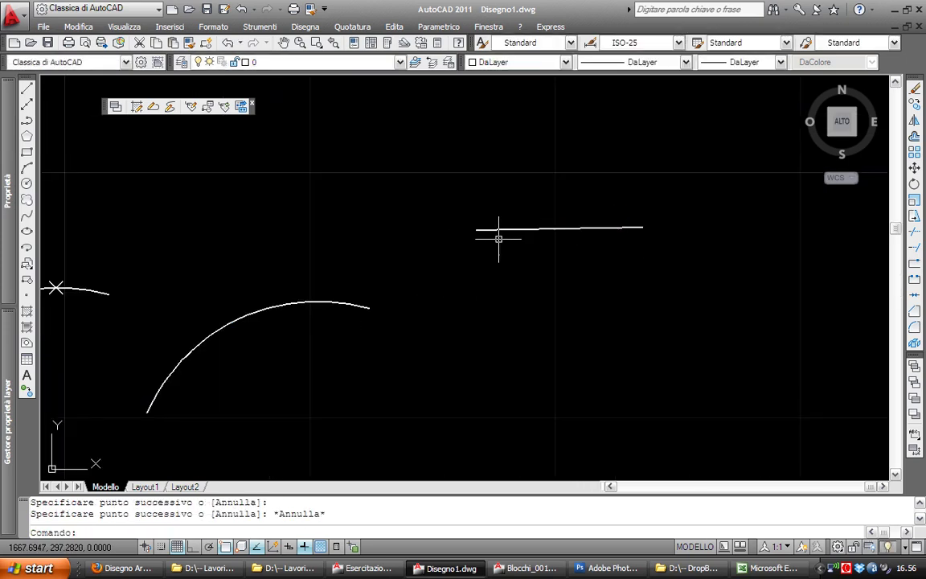
{"action": "scroll", "coordinate": [498, 239], "scroll_direction": "up", "scroll_amount": 3}
{"action": "type", "text": "c"}
{"action": "key", "text": "Return"}
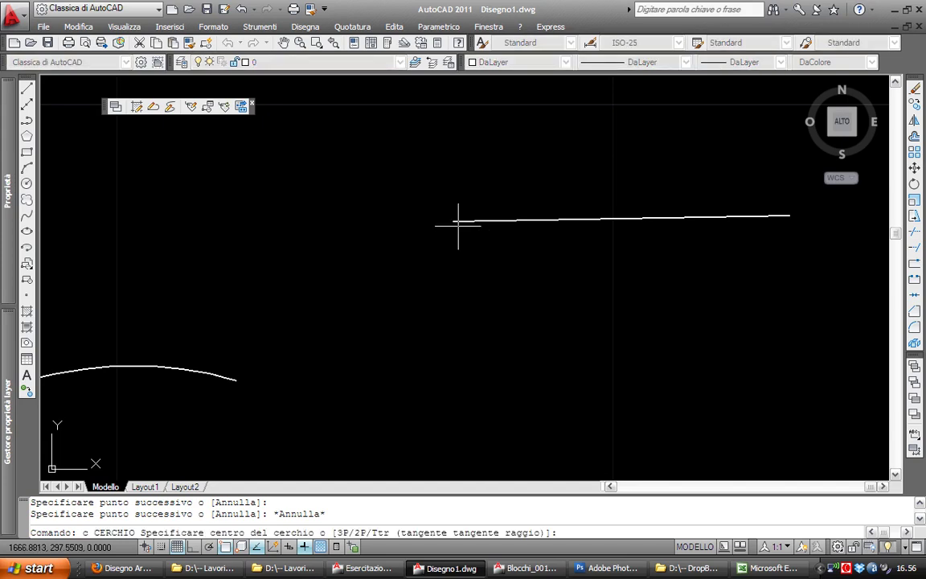
Chain four radius-1.2 circles from the line's left end, each centred on the previous circle's crossing
{"action": "left_click", "coordinate": [455, 223]}
{"action": "type", "text": "1.2"}
{"action": "key", "text": "Return"}
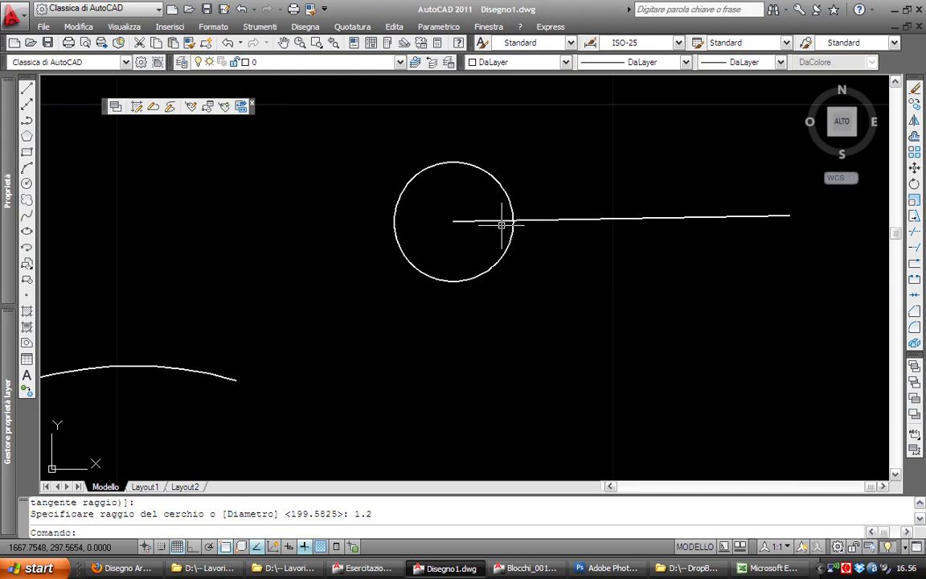
{"action": "scroll", "coordinate": [322, 287], "scroll_direction": "down", "scroll_amount": 2}
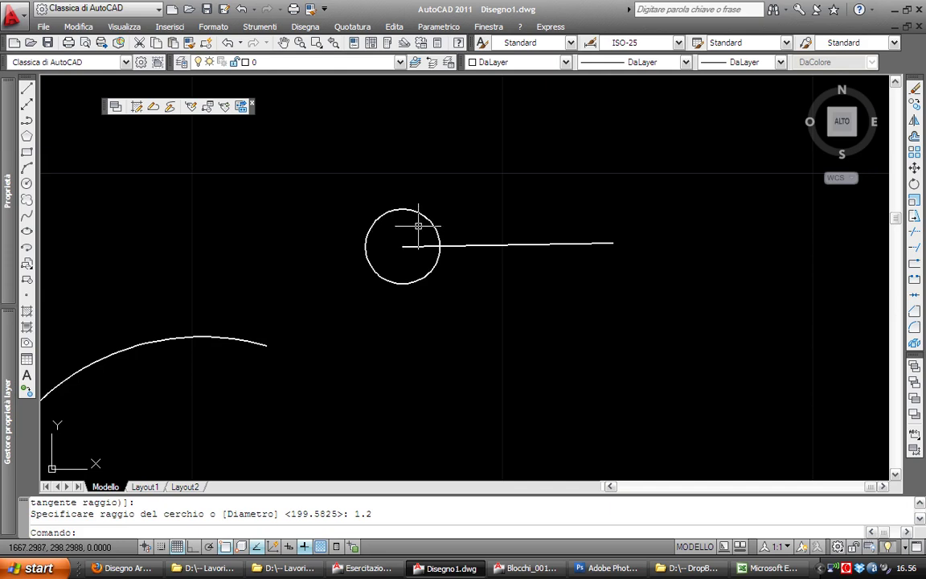
{"action": "key", "text": "Return"}
{"action": "left_click", "coordinate": [402, 247]}
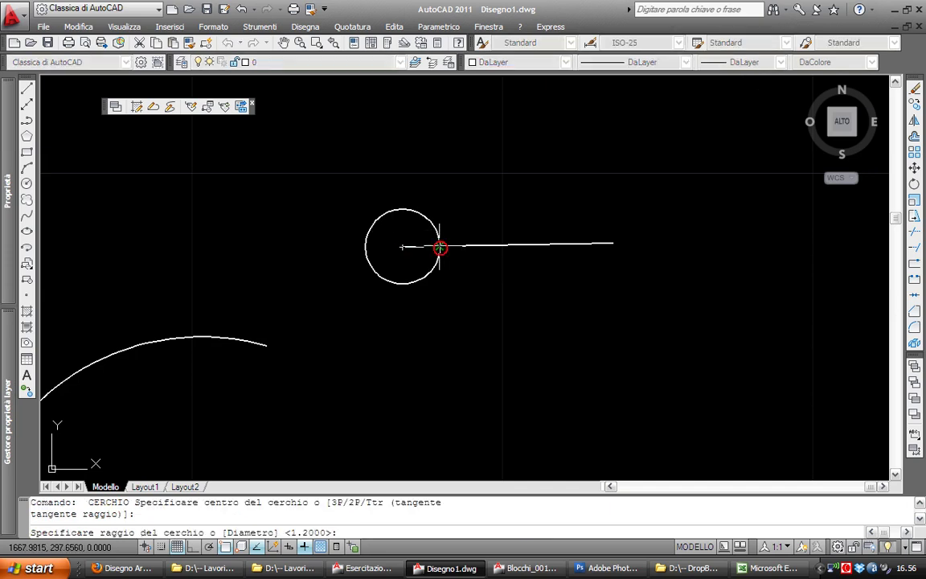
{"action": "left_click", "coordinate": [440, 247]}
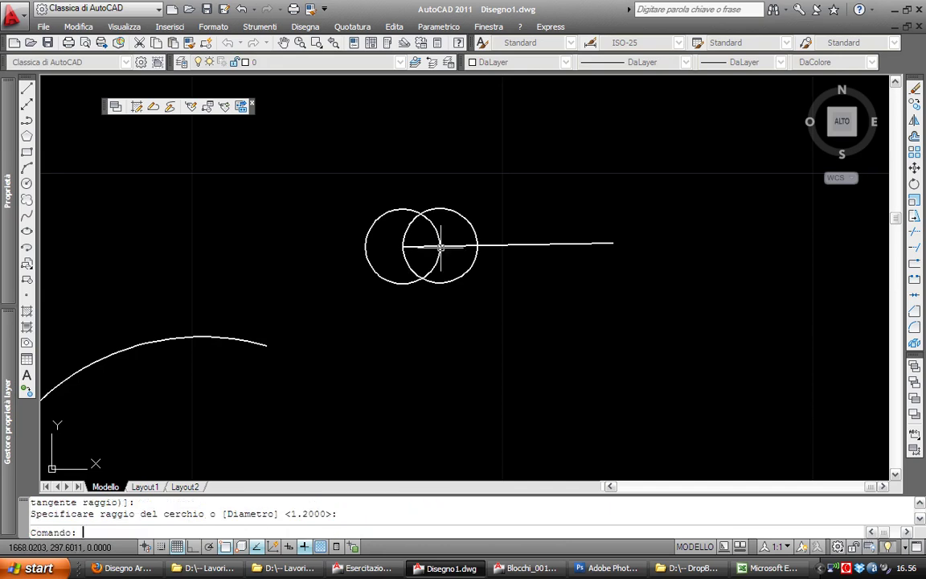
{"action": "key", "text": "Return"}
{"action": "left_click", "coordinate": [477, 246]}
{"action": "left_click", "coordinate": [514, 243]}
{"action": "key", "text": "Return"}
{"action": "left_click", "coordinate": [513, 242]}
{"action": "key", "text": "Return"}
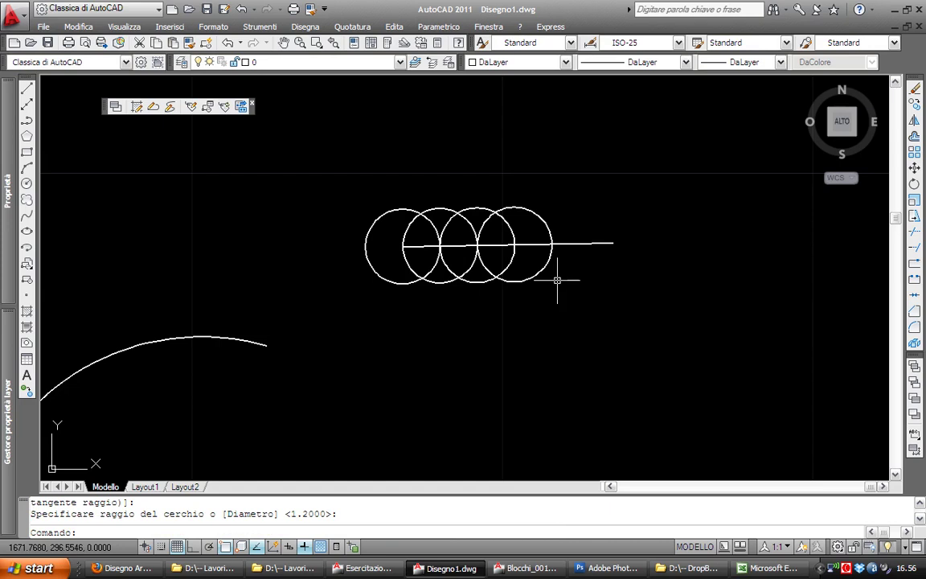
Draw two parallel slanted lines to the right of the circles
{"action": "left_click", "coordinate": [555, 285]}
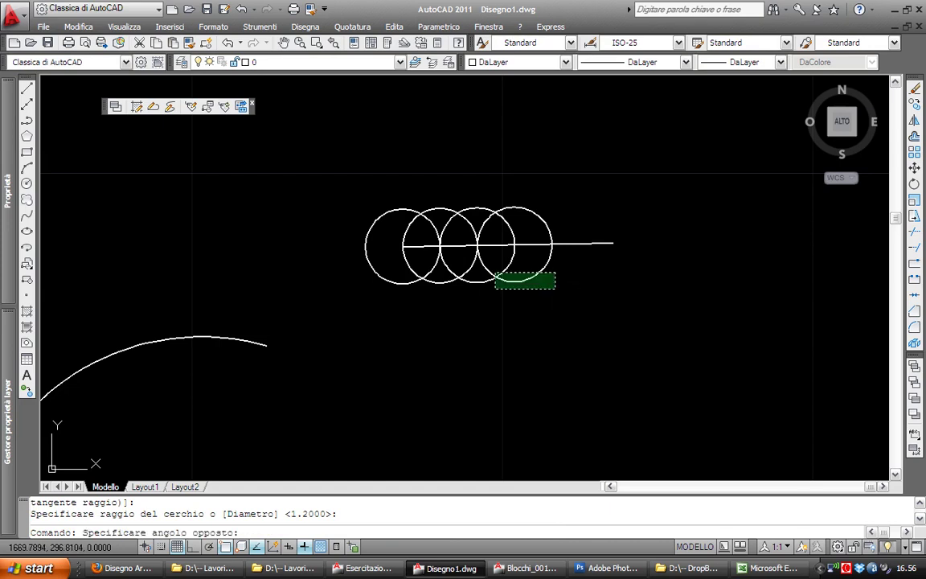
{"action": "scroll", "coordinate": [498, 273], "scroll_direction": "down", "scroll_amount": 2}
{"action": "key", "text": "Escape"}
{"action": "middle_click_drag", "start_coordinate": [542, 278], "coordinate": [354, 278]}
{"action": "type", "text": "l"}
{"action": "key", "text": "Return"}
{"action": "left_click", "coordinate": [572, 155]}
{"action": "left_click", "coordinate": [749, 205]}
{"action": "left_click", "coordinate": [513, 198]}
{"action": "left_click", "coordinate": [748, 274]}
{"action": "key", "text": "Return"}
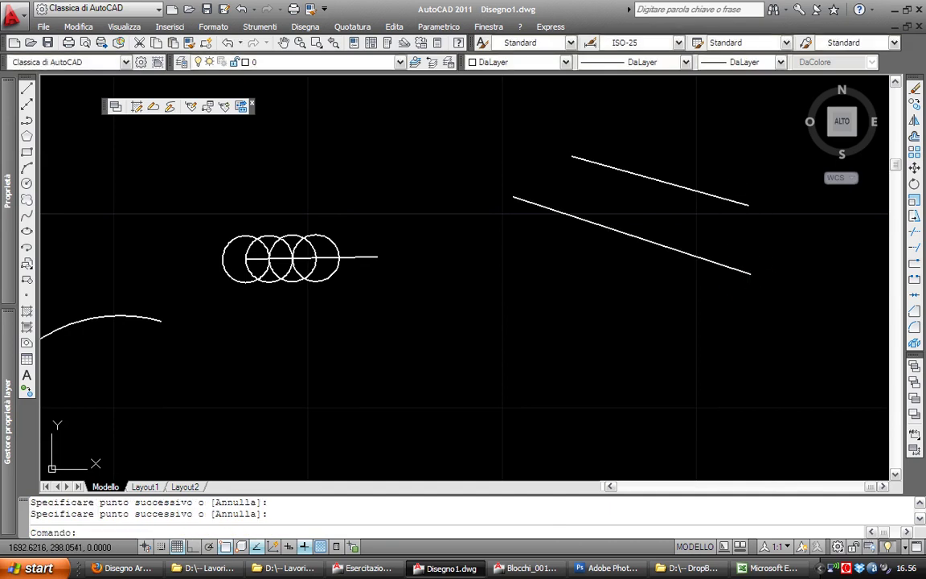
Draw a third line rising from the lower left toward the right
{"action": "middle_click_drag", "start_coordinate": [744, 253], "coordinate": [728, 230]}
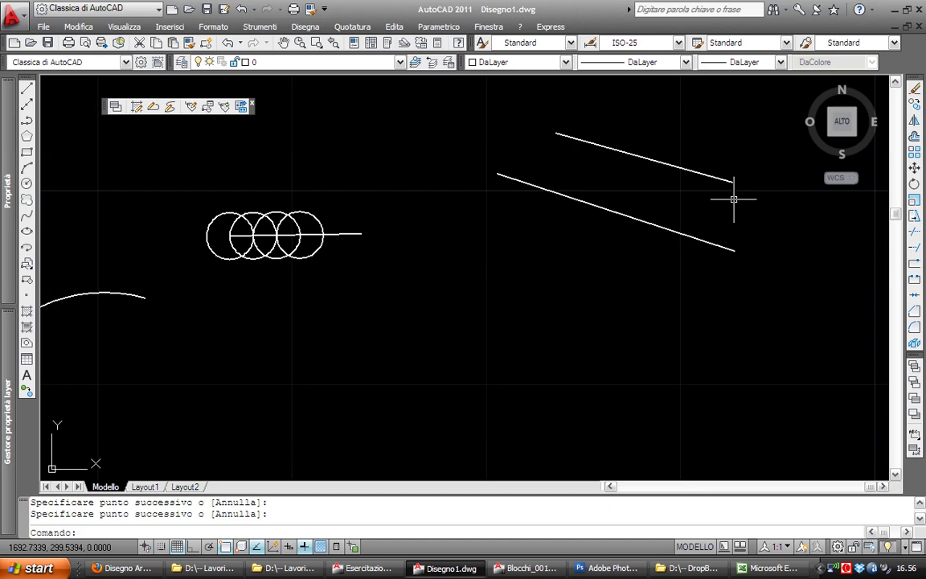
{"action": "type", "text": "l"}
{"action": "key", "text": "Return"}
{"action": "left_click", "coordinate": [314, 371]}
{"action": "left_click", "coordinate": [547, 330]}
{"action": "key", "text": "Escape"}
Draw radius-3.5344 circles on the upper line's right end and the lower line's left end
{"action": "middle_click_drag", "start_coordinate": [372, 366], "coordinate": [312, 354]}
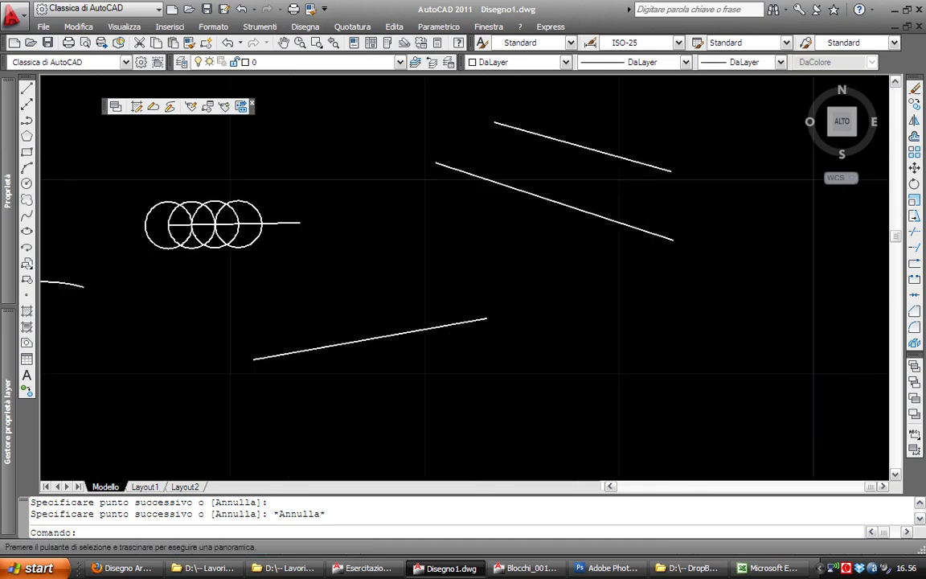
{"action": "type", "text": "c"}
{"action": "key", "text": "Return"}
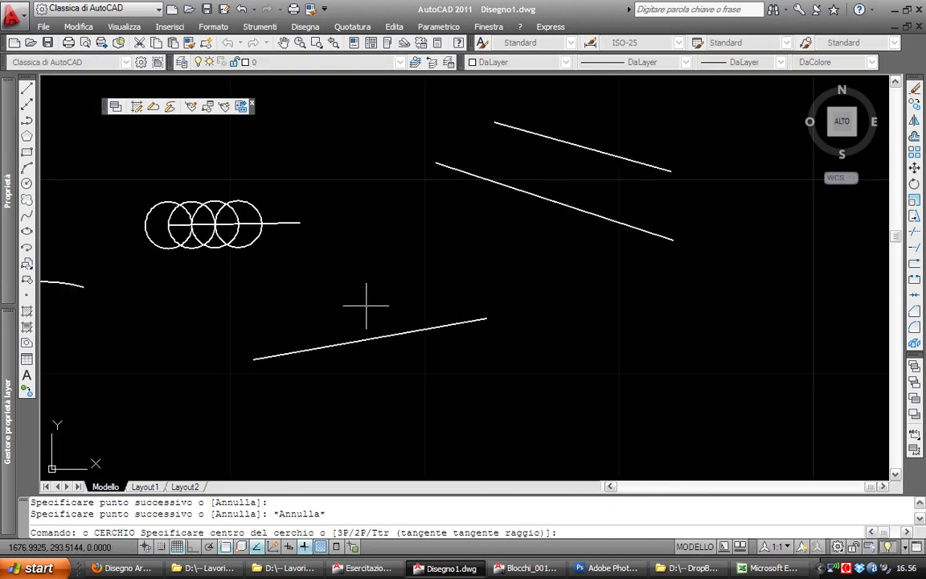
{"action": "left_click", "coordinate": [671, 172]}
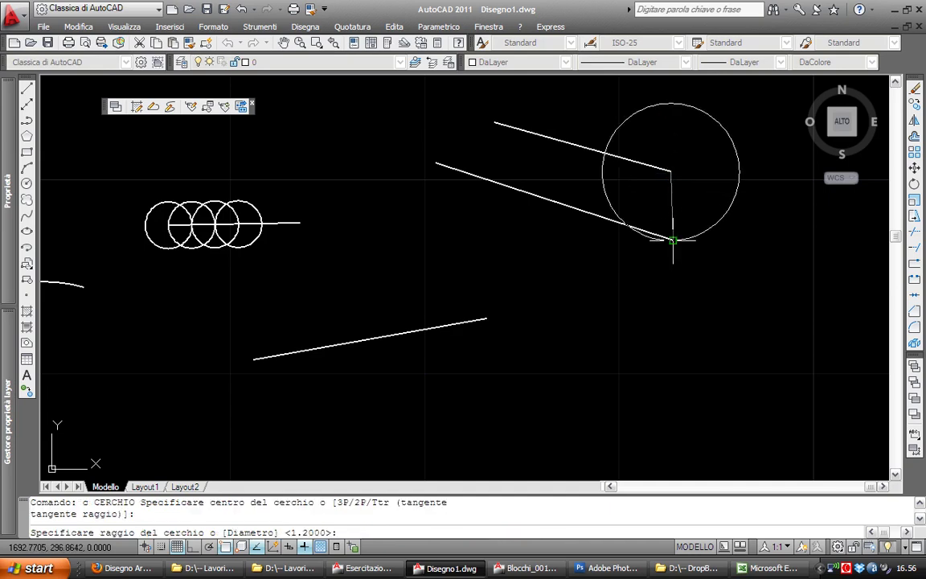
{"action": "left_click", "coordinate": [676, 239]}
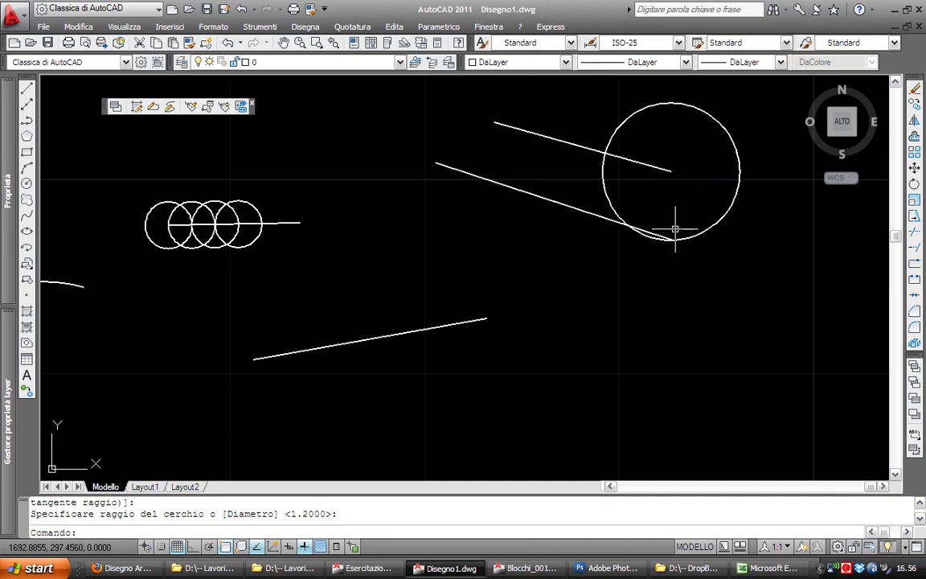
{"action": "key", "text": "Return"}
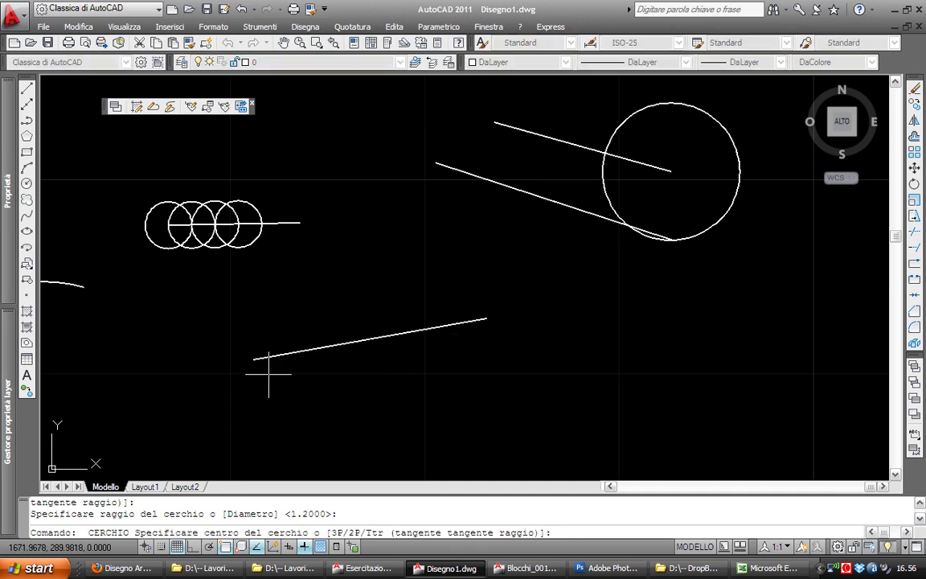
{"action": "left_click", "coordinate": [255, 359]}
{"action": "key", "text": "Return"}
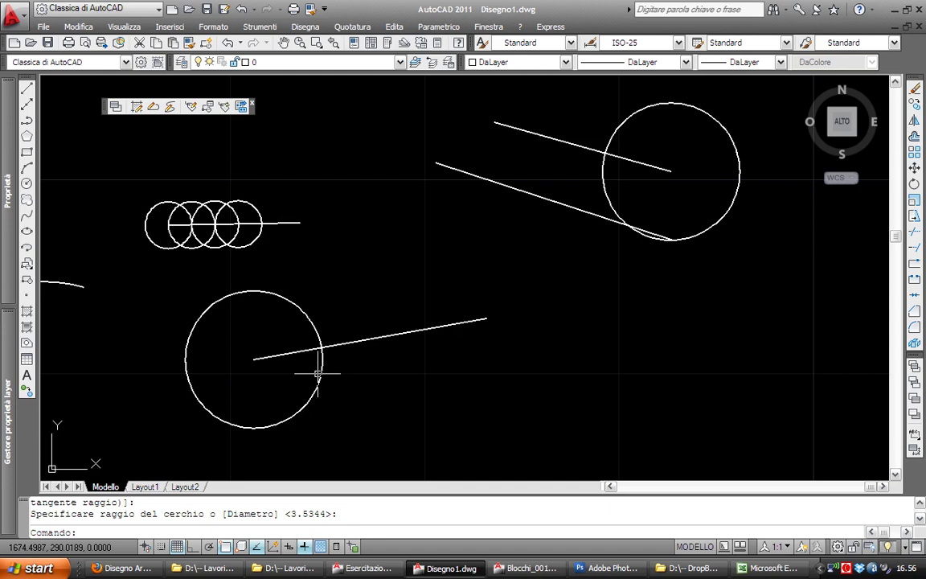
Add a circle centred on the upper line's left end
{"action": "type", "text": "c"}
{"action": "key", "text": "Return"}
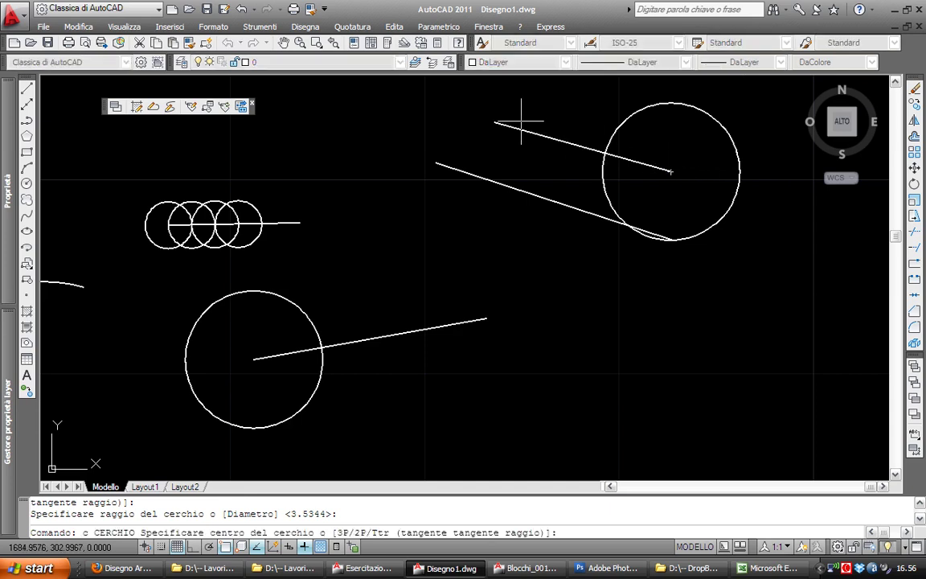
{"action": "left_click", "coordinate": [495, 122]}
{"action": "left_click", "coordinate": [427, 160]}
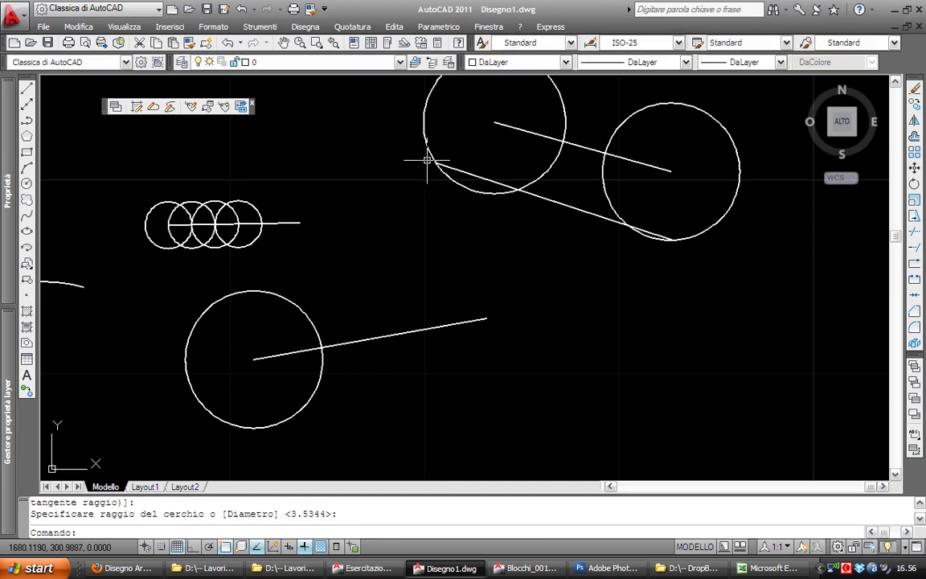
{"action": "middle_click_drag", "start_coordinate": [869, 388], "coordinate": [496, 258]}
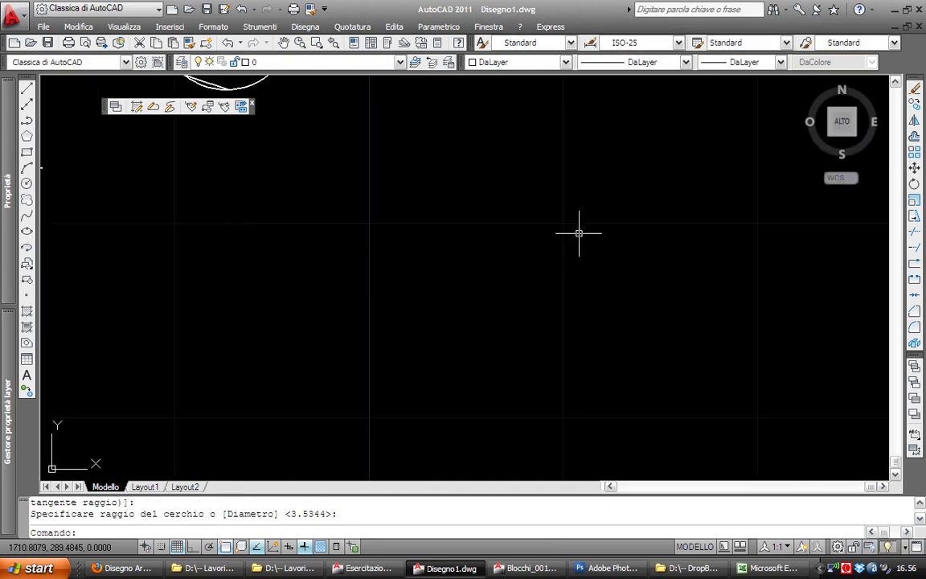
Draw one more circle in empty space
{"action": "key", "text": "Return"}
{"action": "left_click", "coordinate": [554, 217]}
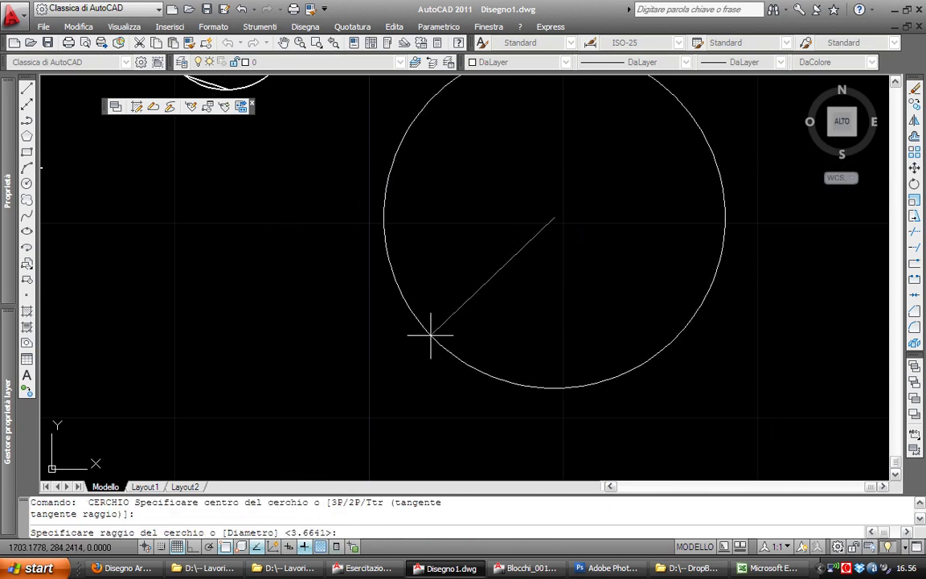
{"action": "left_click", "coordinate": [430, 336]}
{"action": "scroll", "coordinate": [431, 335], "scroll_direction": "down", "scroll_amount": 3}
{"action": "scroll", "coordinate": [381, 321], "scroll_direction": "down", "scroll_amount": 2}
Erase the four overlapping circles on the horizontal line using CA with window selections
{"action": "type", "text": "ca"}
{"action": "key", "text": "Return"}
{"action": "left_click", "coordinate": [684, 327]}
{"action": "left_click", "coordinate": [368, 133]}
{"action": "scroll", "coordinate": [367, 283], "scroll_direction": "up", "scroll_amount": 3}
{"action": "left_click", "coordinate": [289, 227]}
{"action": "key", "text": "Return"}
{"action": "middle_click_drag", "start_coordinate": [282, 209], "coordinate": [425, 199]}
{"action": "key", "text": "Return"}
{"action": "left_click", "coordinate": [465, 202]}
{"action": "left_click", "coordinate": [398, 174]}
{"action": "key", "text": "Return"}
{"action": "middle_click_drag", "start_coordinate": [377, 154], "coordinate": [444, 157]}
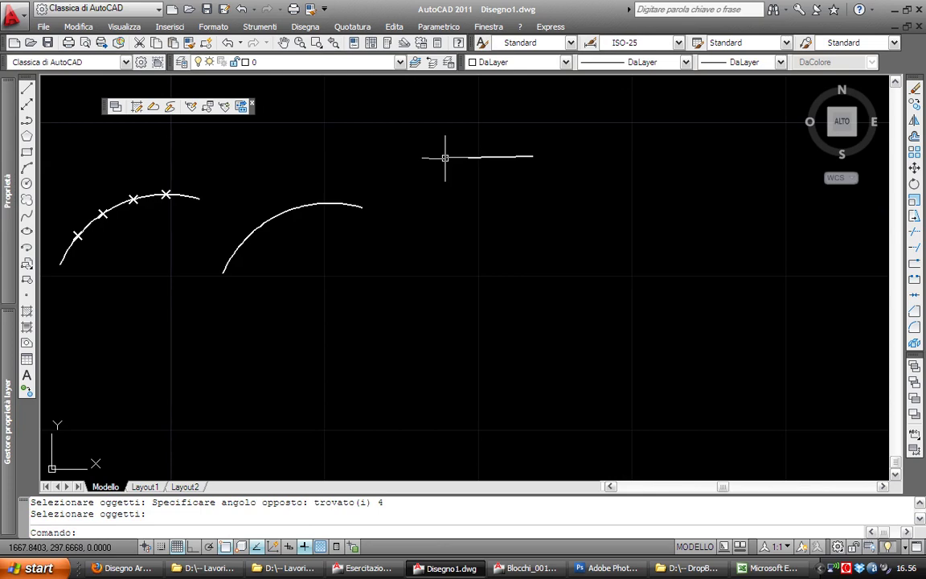
{"action": "scroll", "coordinate": [445, 158], "scroll_direction": "up", "scroll_amount": 2}
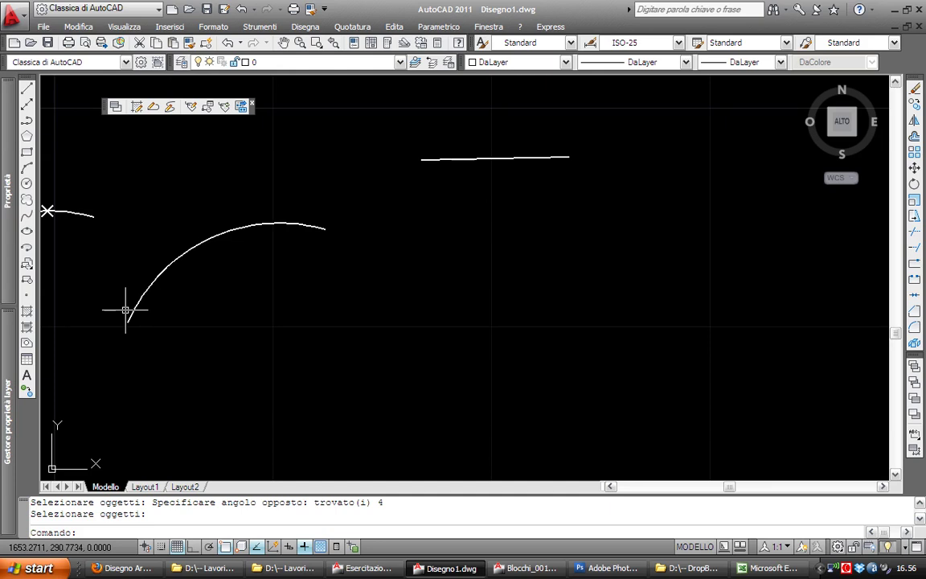
{"action": "scroll", "coordinate": [151, 316], "scroll_direction": "up", "scroll_amount": 2}
{"action": "middle_click_drag", "start_coordinate": [151, 316], "coordinate": [314, 265]}
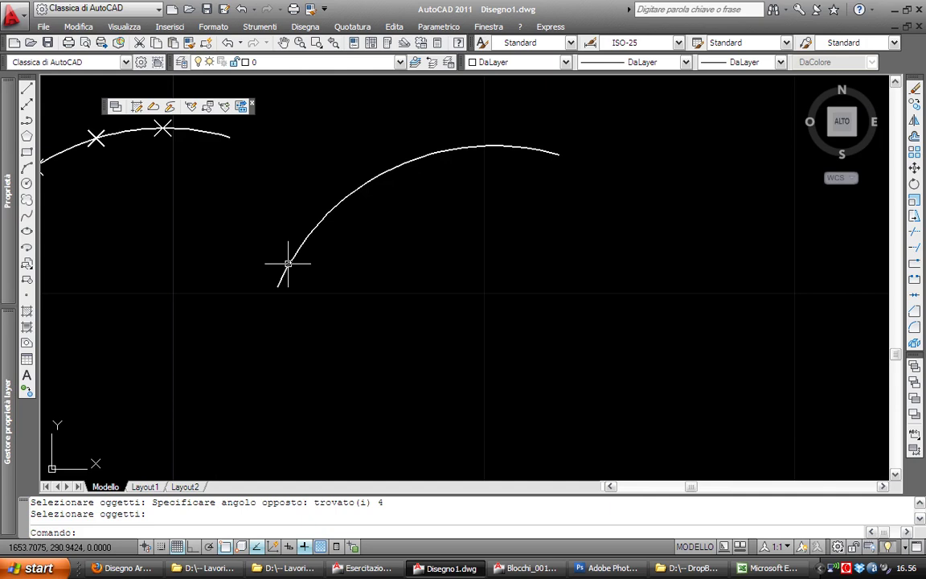
{"action": "type", "text": "c"}
{"action": "key", "text": "Return"}
{"action": "left_click", "coordinate": [278, 286]}
{"action": "type", "text": "1.2"}
{"action": "key", "text": "Return"}
{"action": "scroll", "coordinate": [287, 281], "scroll_direction": "up", "scroll_amount": 2}
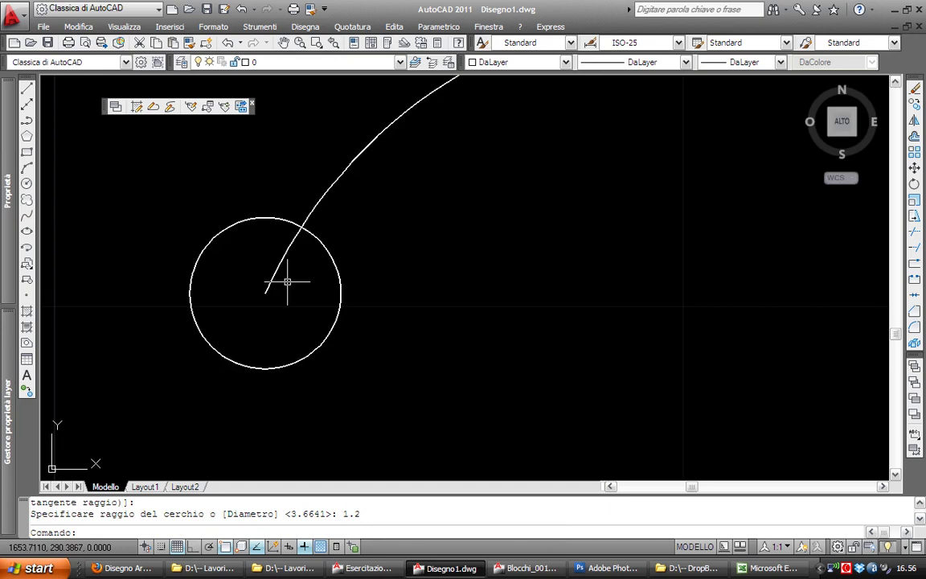
{"action": "type", "text": "l"}
{"action": "key", "text": "Return"}
{"action": "left_click", "coordinate": [265, 292]}
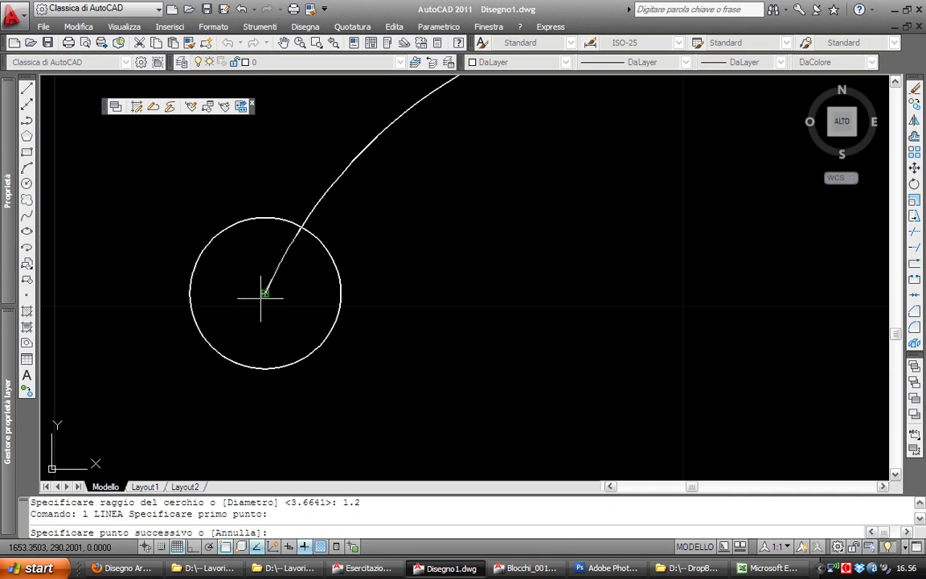
{"action": "key", "text": "Escape"}
{"action": "scroll", "coordinate": [260, 298], "scroll_direction": "down", "scroll_amount": 3}
{"action": "type", "text": "ca"}
{"action": "key", "text": "Return"}
{"action": "left_click", "coordinate": [306, 309]}
{"action": "key", "text": "Return"}
{"action": "middle_click_drag", "start_coordinate": [307, 308], "coordinate": [300, 310]}
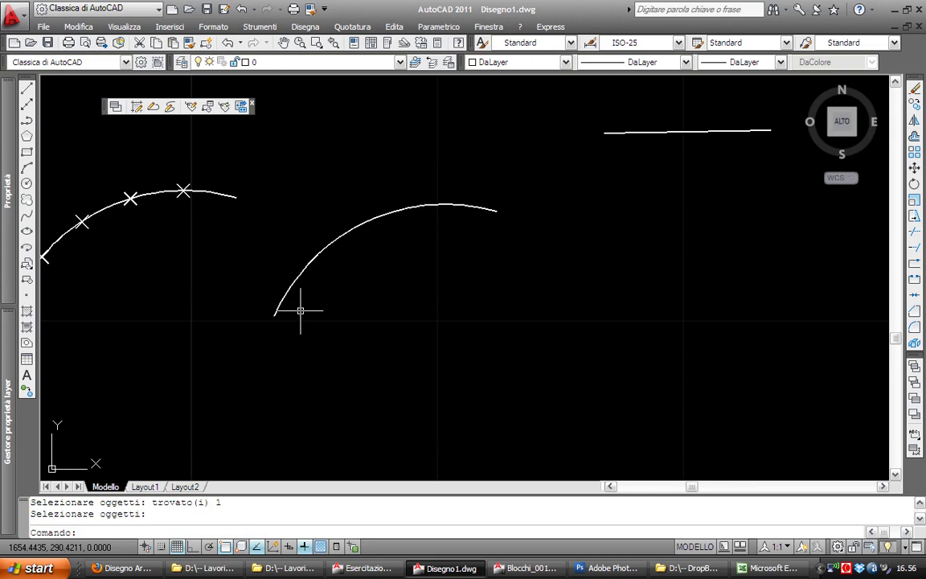
{"action": "type", "text": "misura"}
{"action": "key", "text": "Return"}
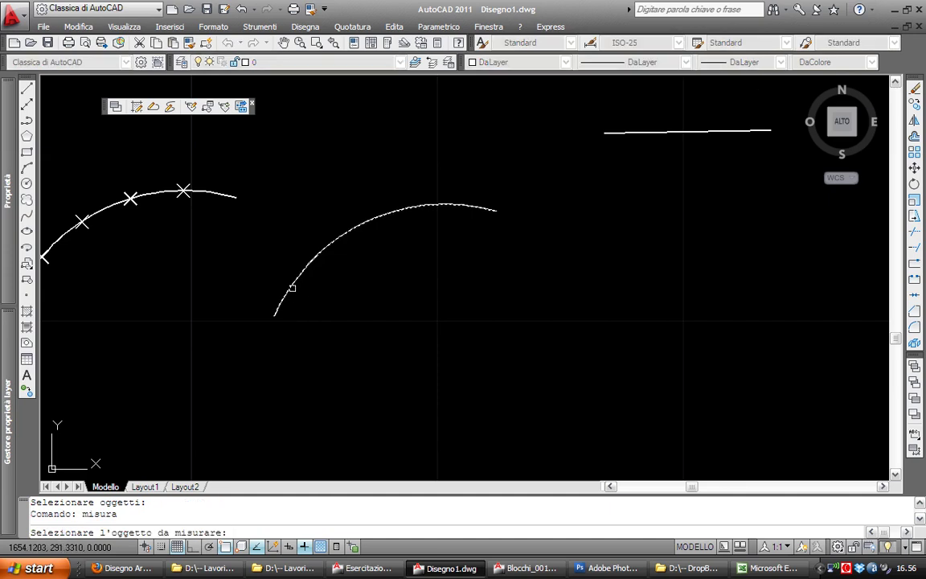
{"action": "left_click", "coordinate": [292, 288]}
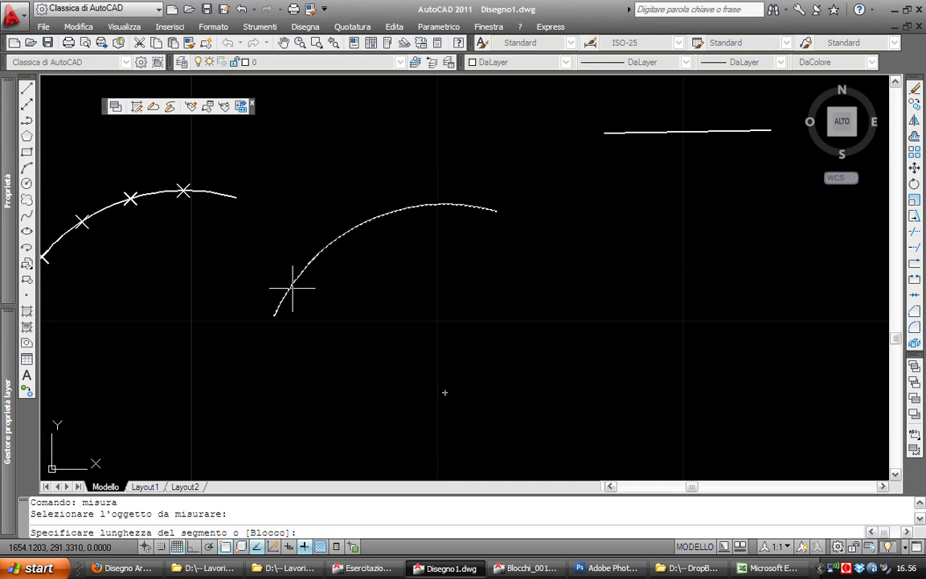
{"action": "type", "text": "1.2"}
{"action": "key", "text": "Return"}
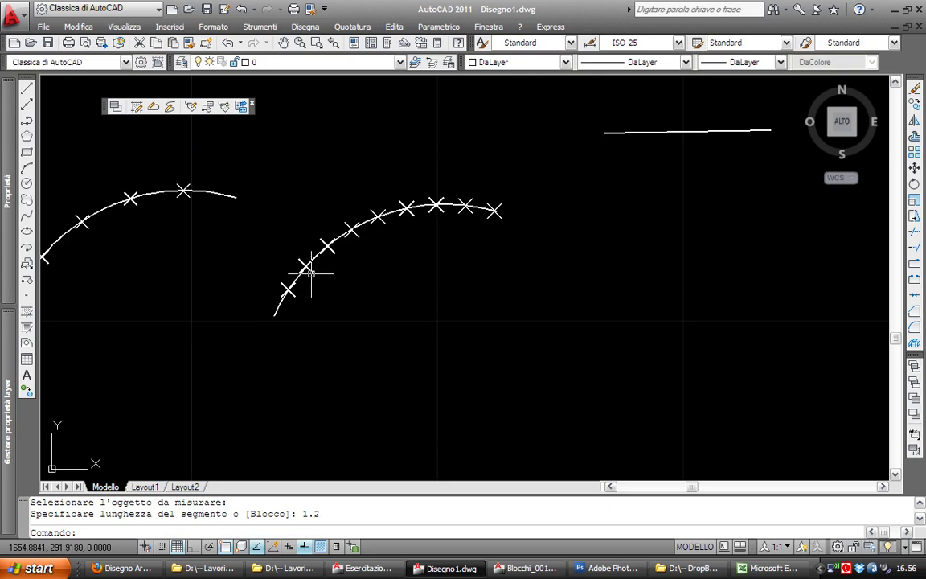
{"action": "scroll", "coordinate": [304, 275], "scroll_direction": "up", "scroll_amount": 3}
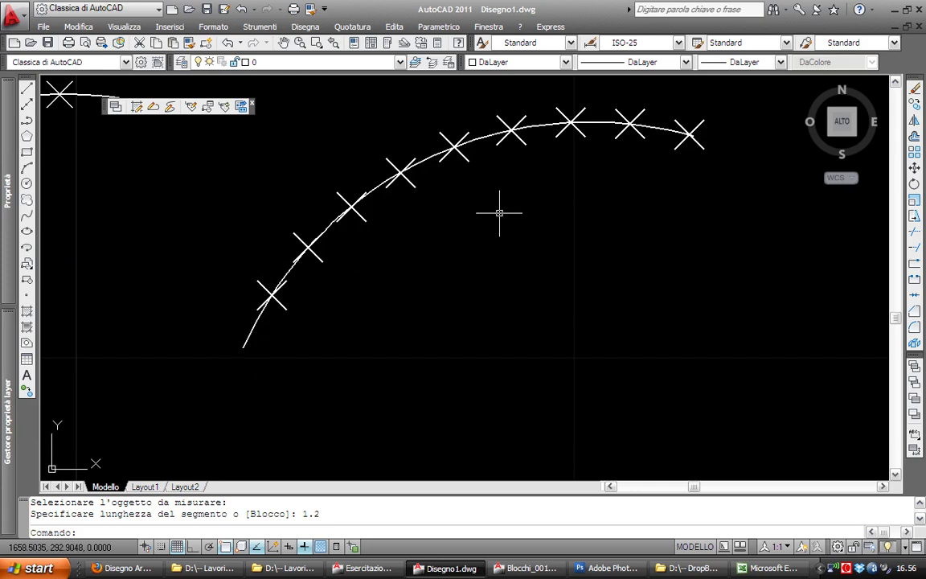
{"action": "scroll", "coordinate": [627, 122], "scroll_direction": "up", "scroll_amount": 5}
{"action": "scroll", "coordinate": [637, 146], "scroll_direction": "up", "scroll_amount": 1}
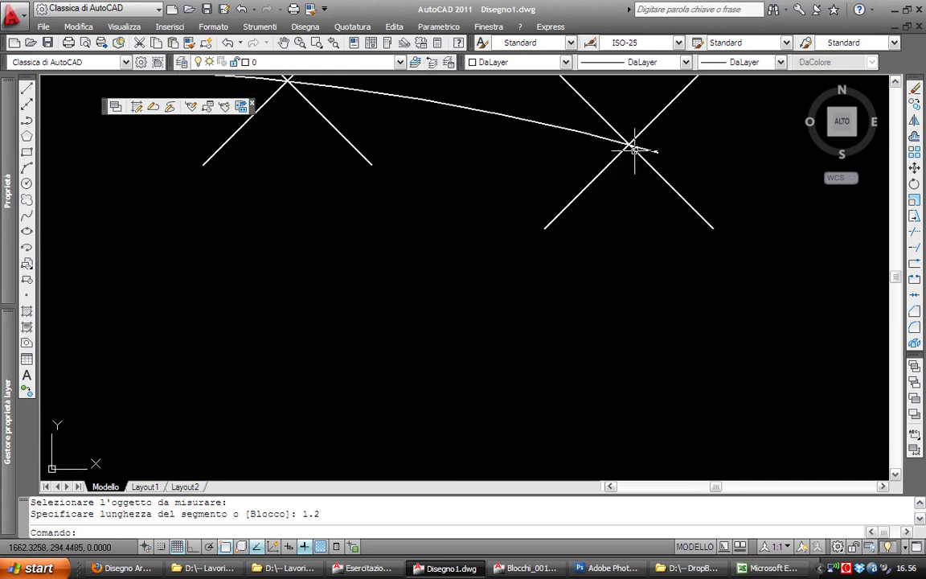
{"action": "scroll", "coordinate": [634, 149], "scroll_direction": "down", "scroll_amount": 2}
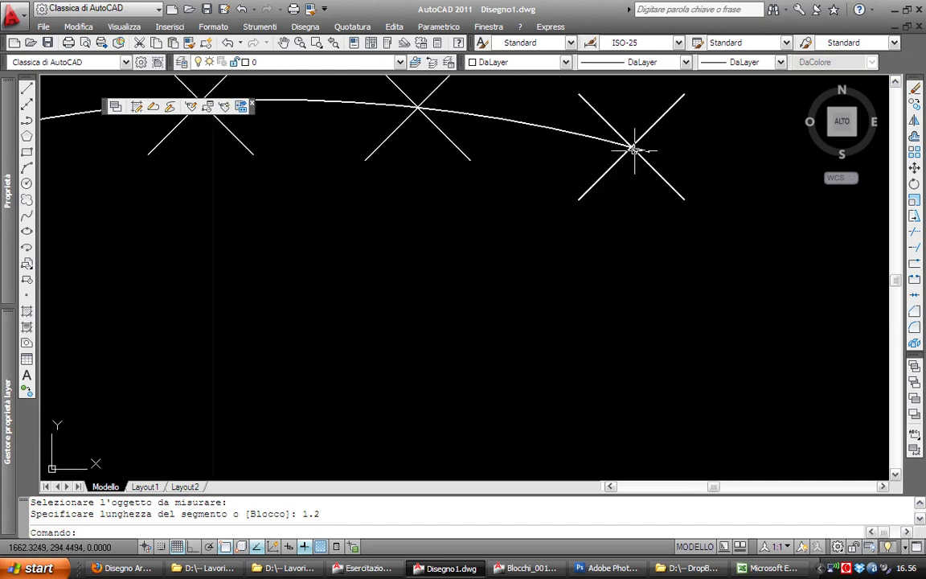
{"action": "scroll", "coordinate": [629, 147], "scroll_direction": "down", "scroll_amount": 5}
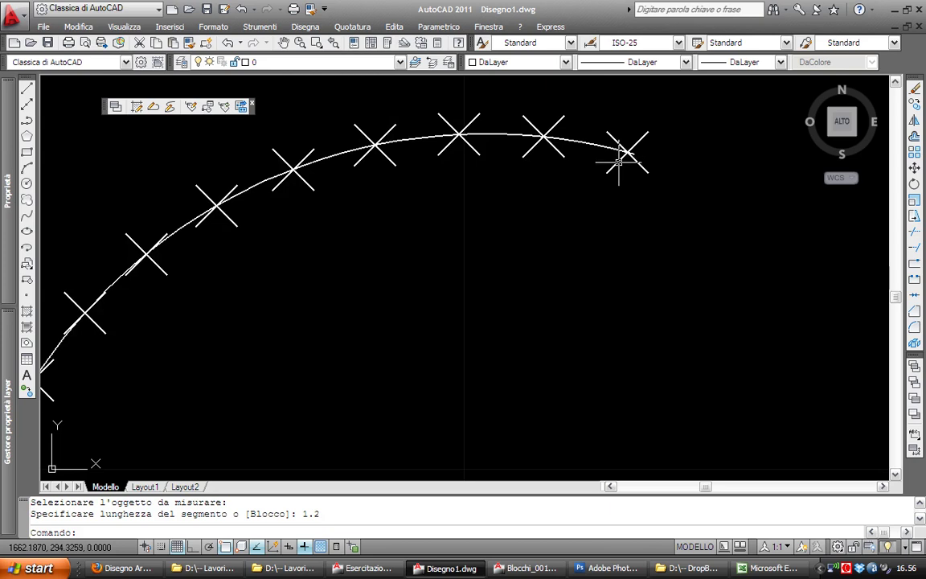
{"action": "scroll", "coordinate": [623, 151], "scroll_direction": "down", "scroll_amount": 1}
{"action": "key", "text": "ctrl+z"}
{"action": "key", "text": "ctrl+z"}
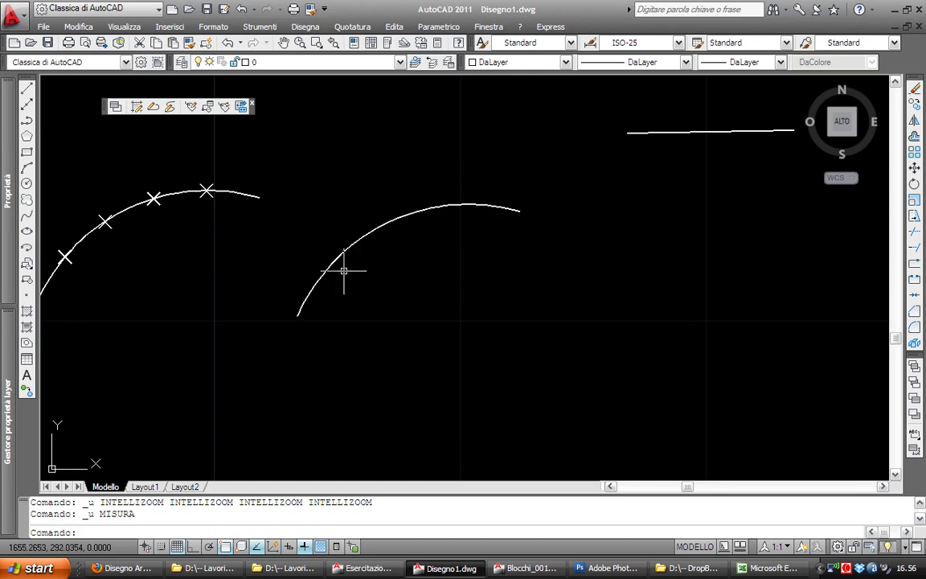
{"action": "scroll", "coordinate": [346, 304], "scroll_direction": "down", "scroll_amount": 2}
Define block 'a' from the tall rectangle, with its base point at the rectangle's bottom
{"action": "scroll", "coordinate": [361, 300], "scroll_direction": "up", "scroll_amount": 3}
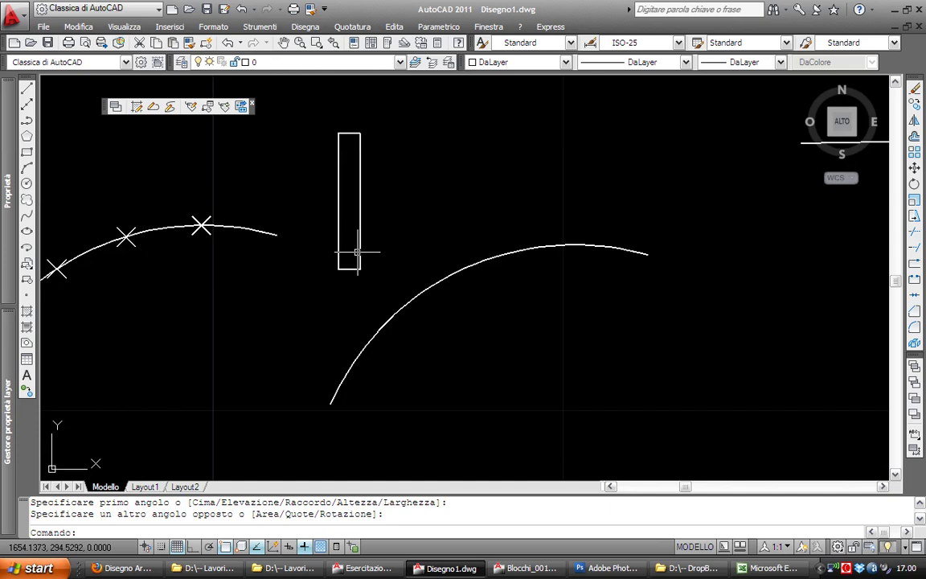
{"action": "type", "text": "blocco"}
{"action": "key", "text": "Return"}
{"action": "left_click", "coordinate": [303, 158]}
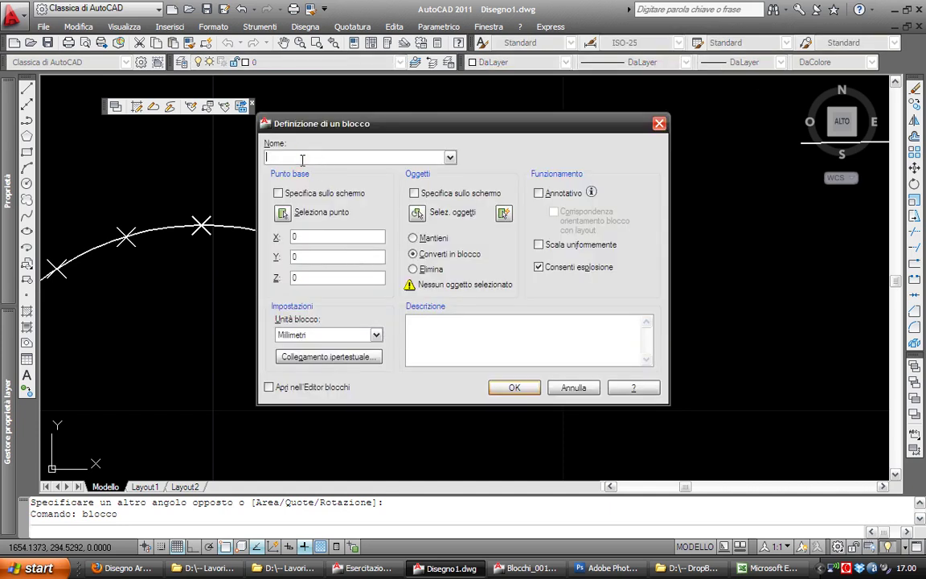
{"action": "type", "text": "a"}
{"action": "left_click", "coordinate": [283, 213]}
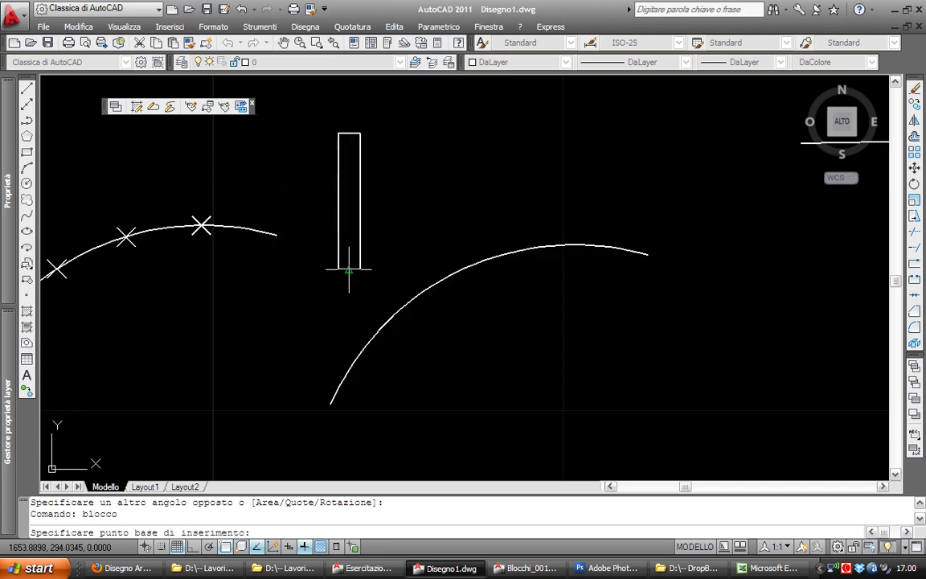
{"action": "scroll", "coordinate": [349, 271], "scroll_direction": "up", "scroll_amount": 1}
{"action": "left_click", "coordinate": [349, 271]}
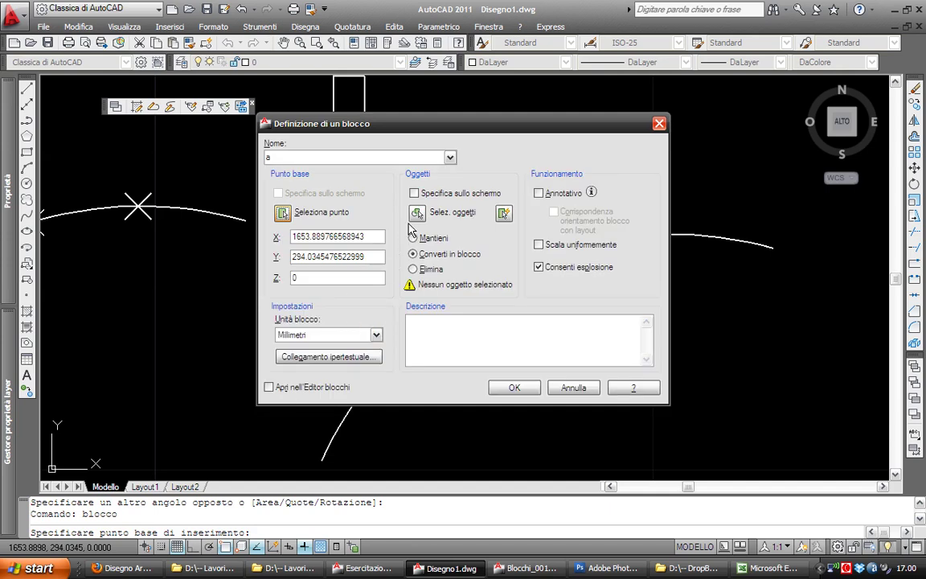
{"action": "left_click", "coordinate": [418, 214]}
{"action": "scroll", "coordinate": [362, 199], "scroll_direction": "down", "scroll_amount": 2}
{"action": "left_click", "coordinate": [363, 199]}
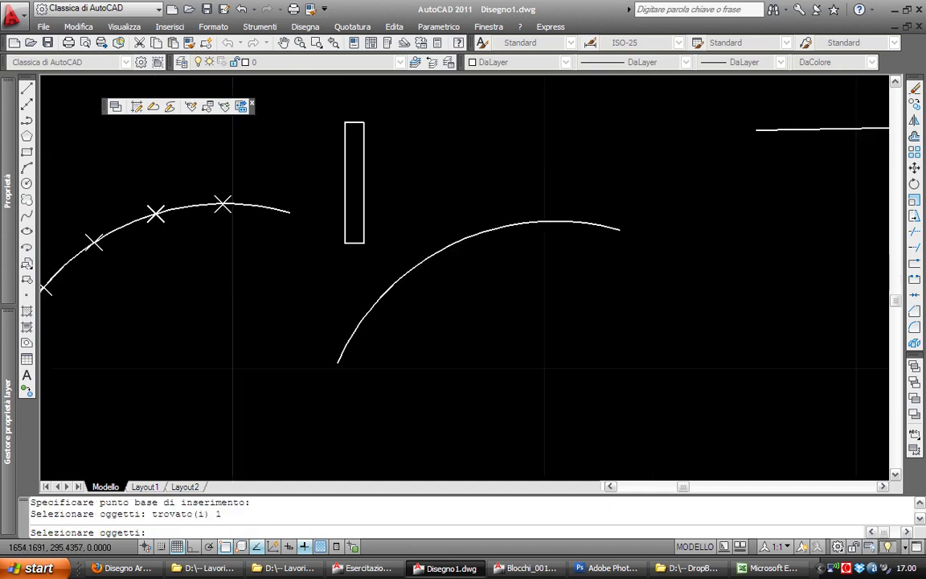
{"action": "key", "text": "Return"}
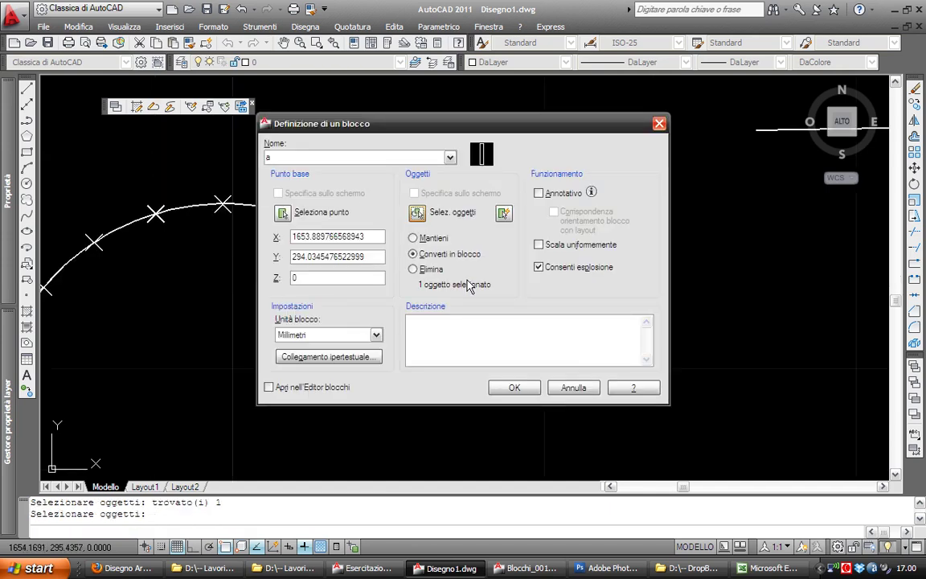
{"action": "left_click", "coordinate": [519, 389]}
Grab the rectangle block by its base grip, then cancel the stretch and clear the selection
{"action": "left_click", "coordinate": [352, 244]}
{"action": "left_click", "coordinate": [354, 244]}
{"action": "left_click", "coordinate": [456, 164]}
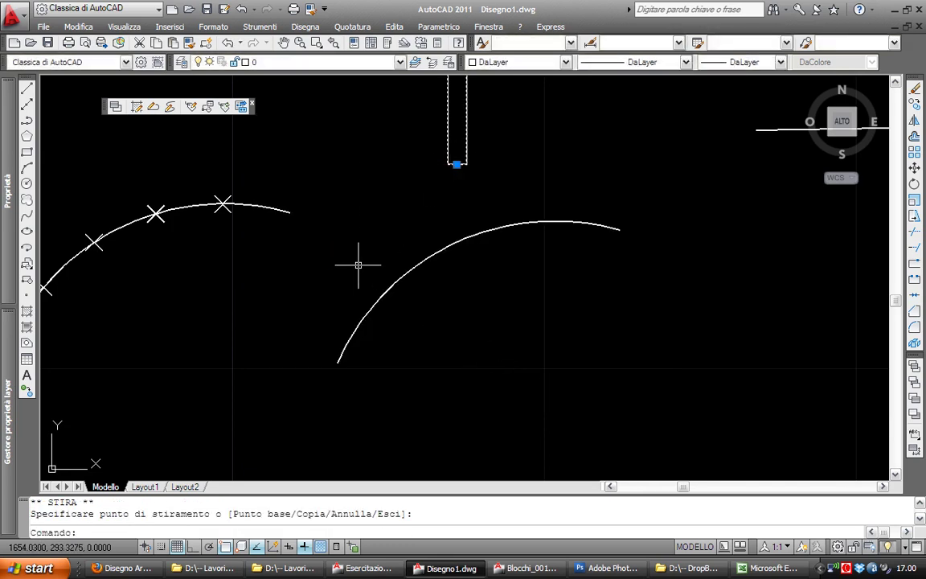
{"action": "key", "text": "Escape"}
{"action": "key", "text": "Escape"}
{"action": "middle_click_drag", "start_coordinate": [359, 263], "coordinate": [357, 252]}
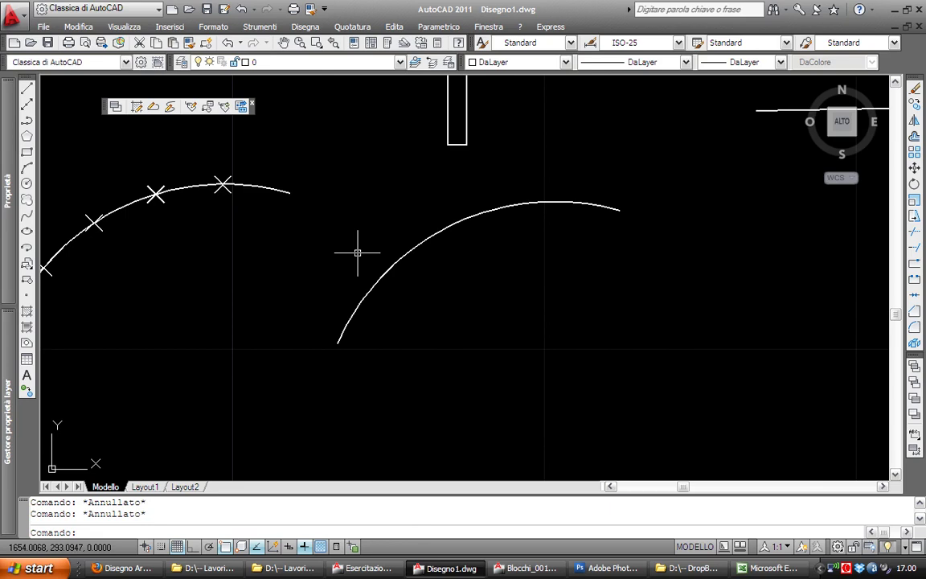
Start DIVIDI on the right arc, then switch to the Windows desktop
{"action": "type", "text": "dividi"}
{"action": "key", "text": "Return"}
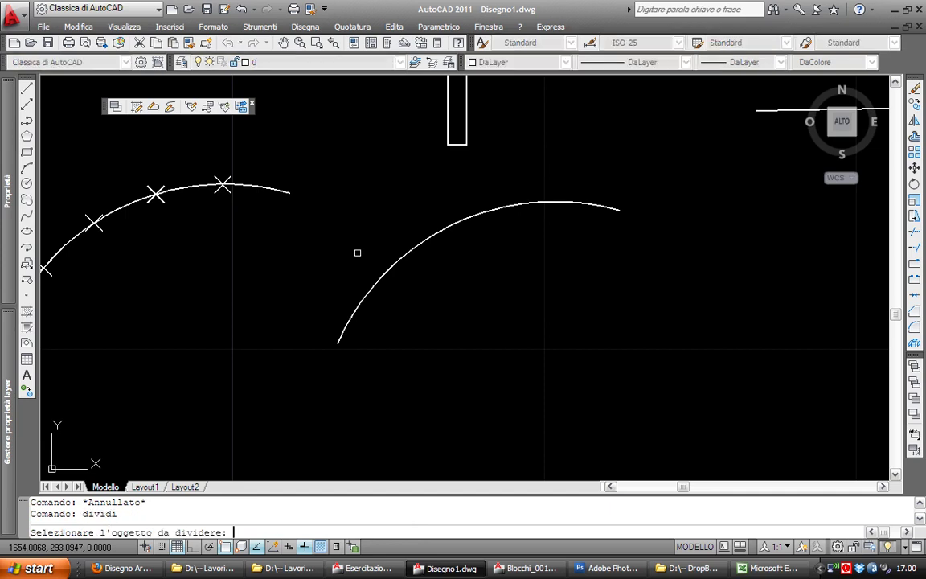
{"action": "left_click", "coordinate": [355, 310]}
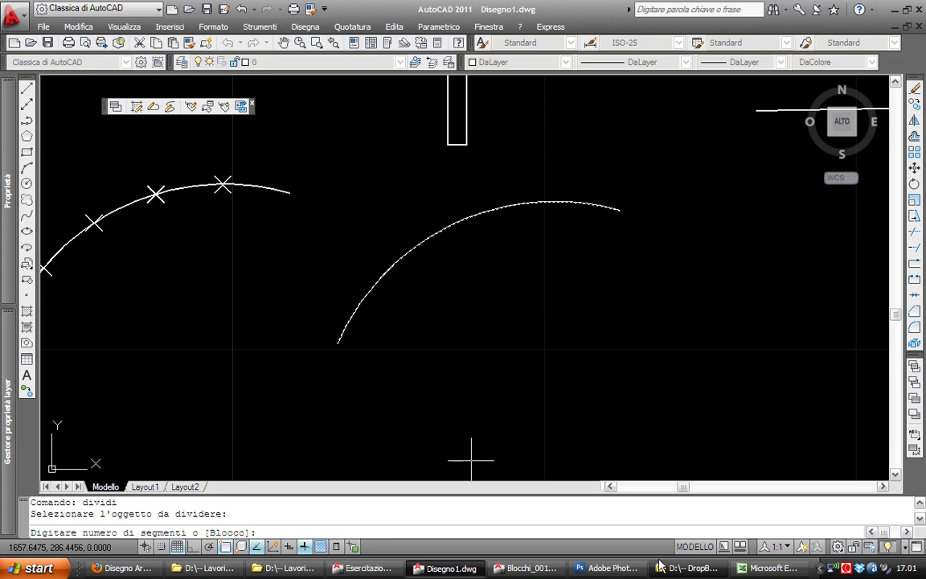
{"action": "key", "text": "alt+Tab"}
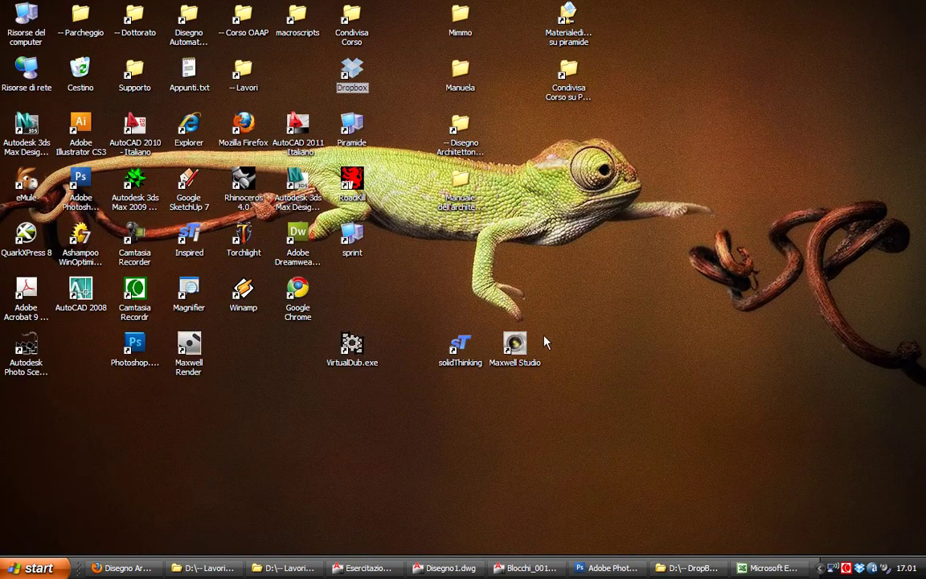
Launch Windows Magnifier, minimise its settings window, and restore AutoCAD maximised
{"action": "left_click", "coordinate": [189, 291]}
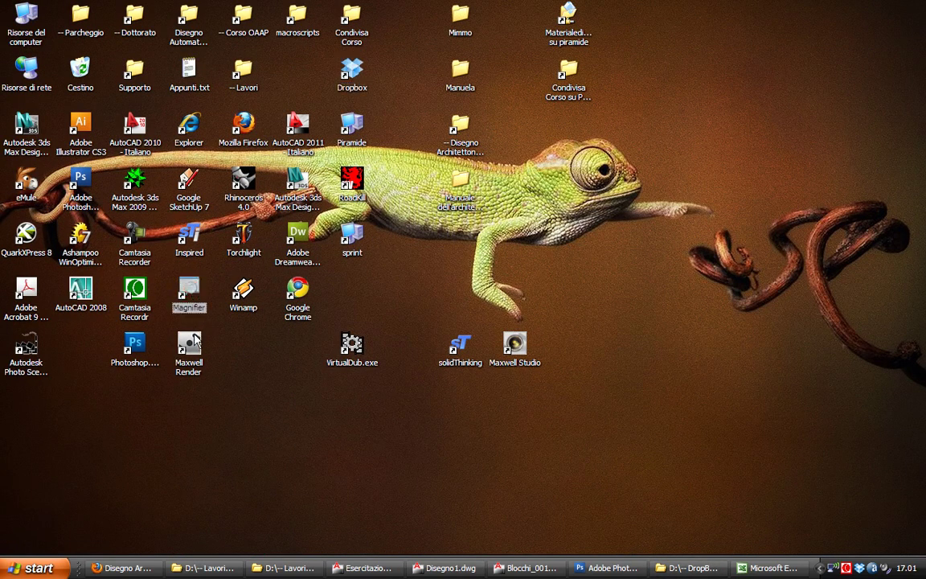
{"action": "key", "text": "Return"}
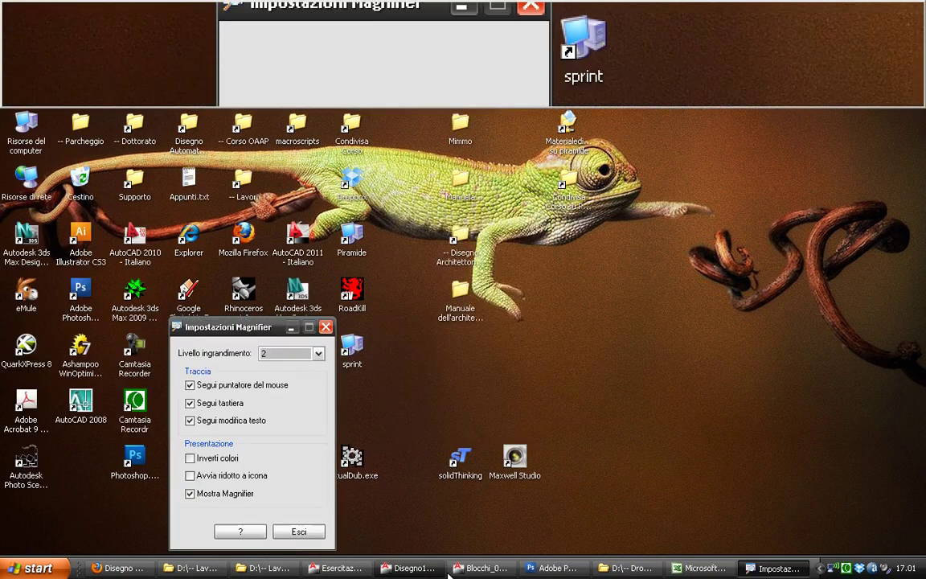
{"action": "left_click", "coordinate": [435, 571]}
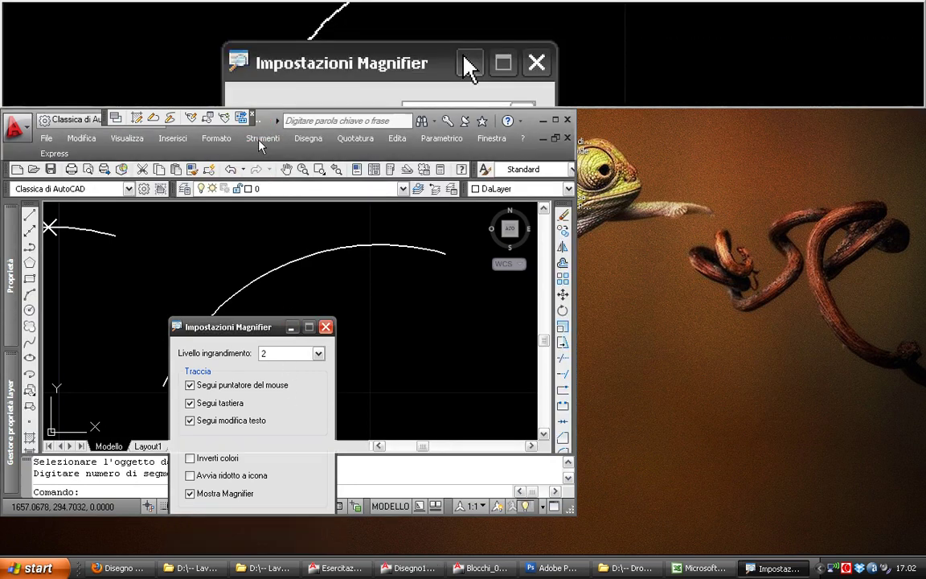
{"action": "left_click", "coordinate": [291, 326]}
{"action": "left_click", "coordinate": [184, 152]}
{"action": "left_click", "coordinate": [345, 368]}
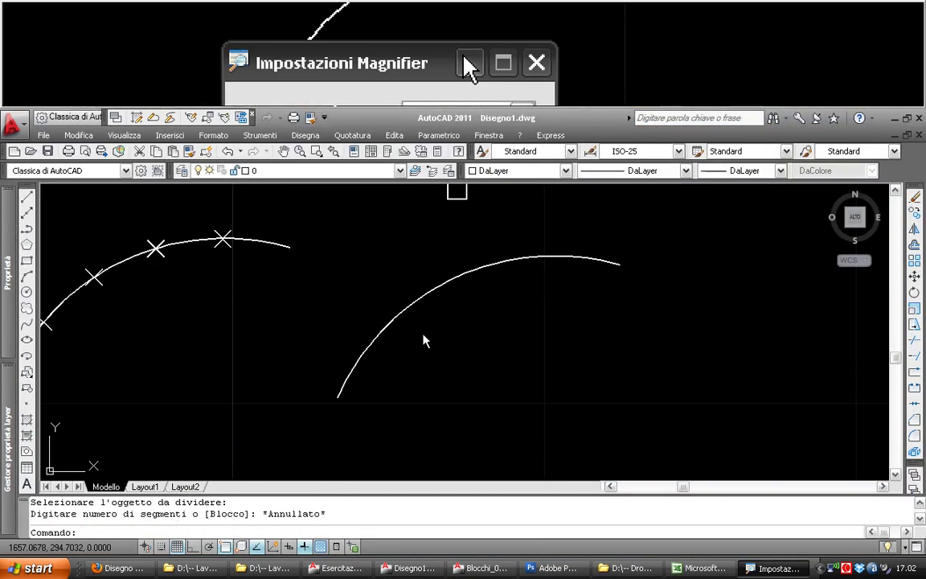
{"action": "left_click", "coordinate": [431, 332]}
Divide the right arc into 10 segments using block a, aligned to the arc
{"action": "key", "text": "Escape"}
{"action": "type", "text": "dividi"}
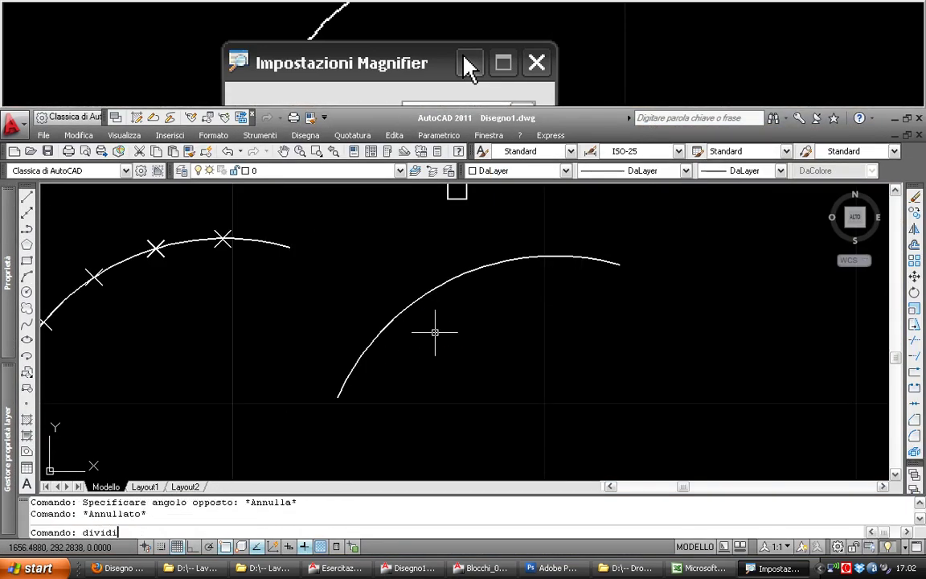
{"action": "key", "text": "Return"}
{"action": "left_click", "coordinate": [372, 343]}
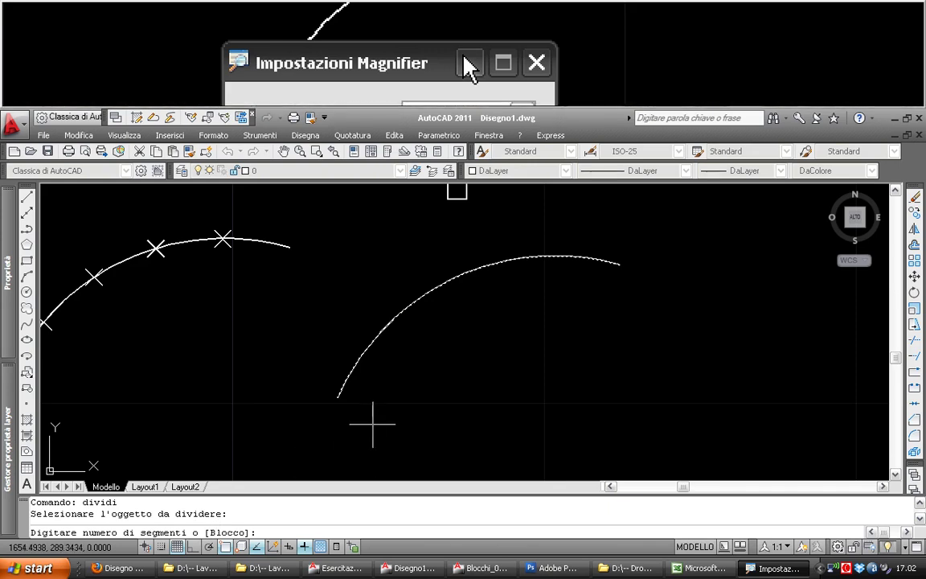
{"action": "type", "text": "b"}
{"action": "key", "text": "Return"}
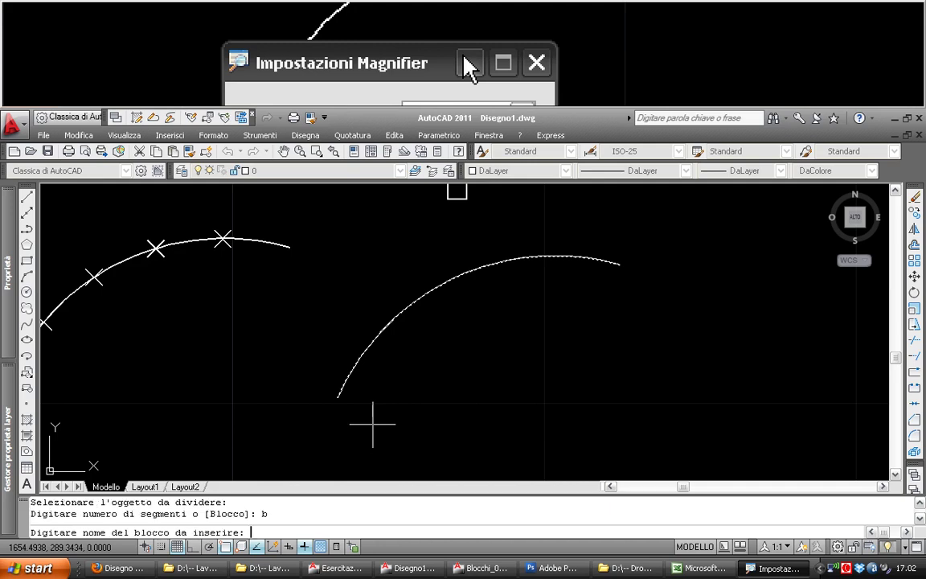
{"action": "type", "text": "a"}
{"action": "key", "text": "Return"}
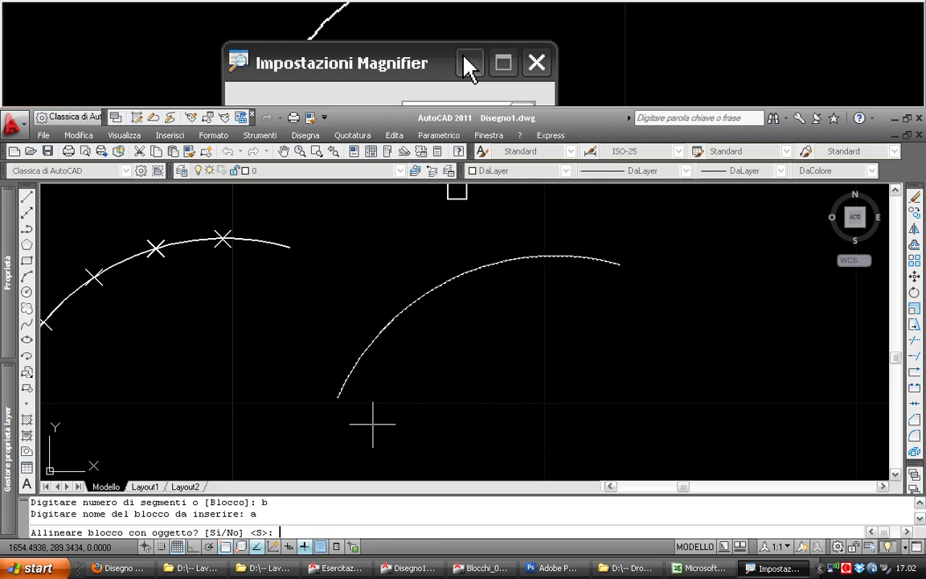
{"action": "key", "text": "Return"}
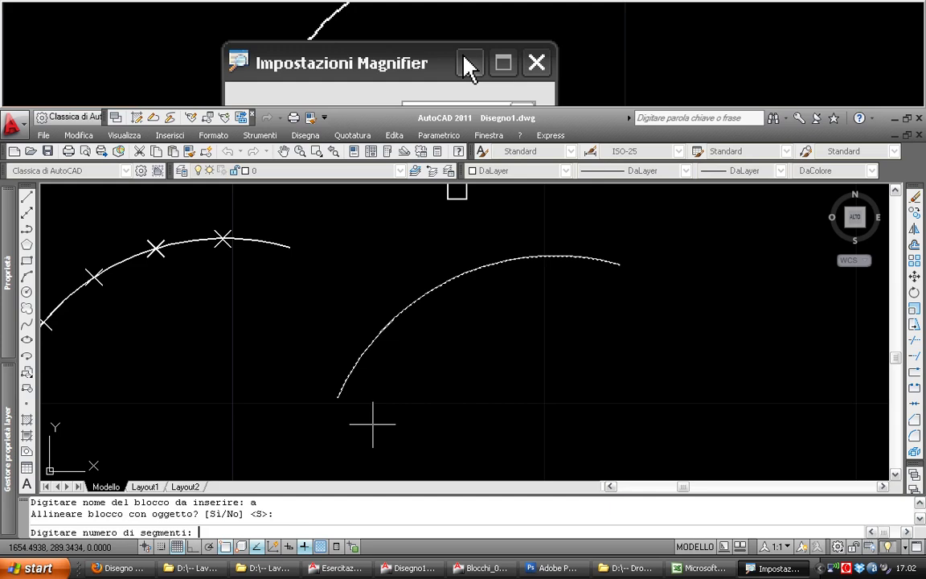
{"action": "type", "text": "10"}
{"action": "key", "text": "Return"}
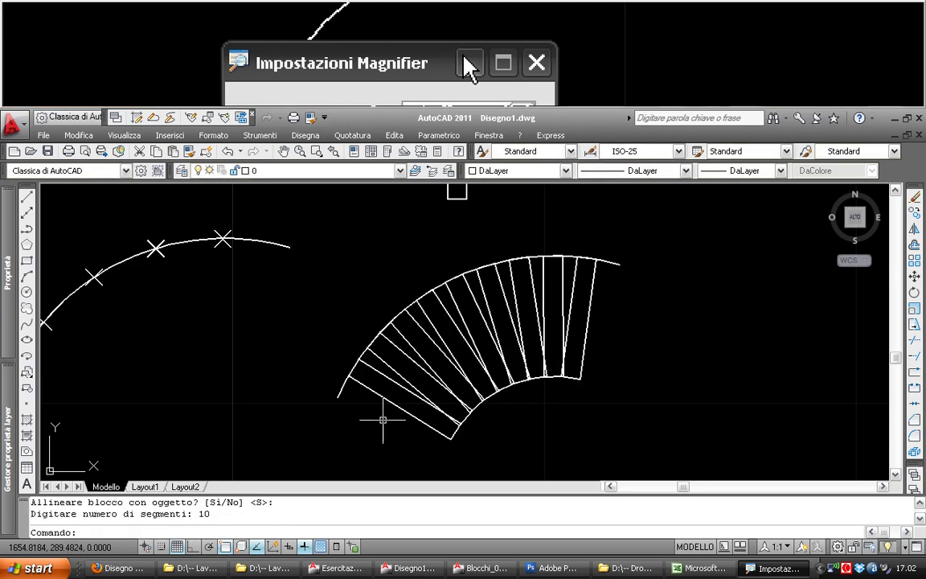
{"action": "scroll", "coordinate": [382, 419], "scroll_direction": "down", "scroll_amount": 1}
{"action": "scroll", "coordinate": [412, 389], "scroll_direction": "up", "scroll_amount": 2}
{"action": "left_click", "coordinate": [394, 389]}
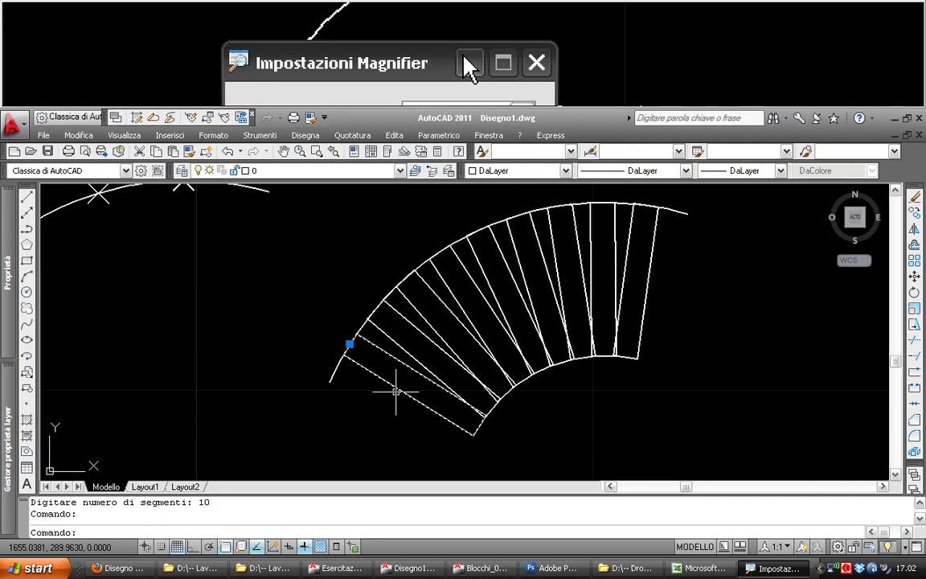
{"action": "scroll", "coordinate": [395, 392], "scroll_direction": "up", "scroll_amount": 2}
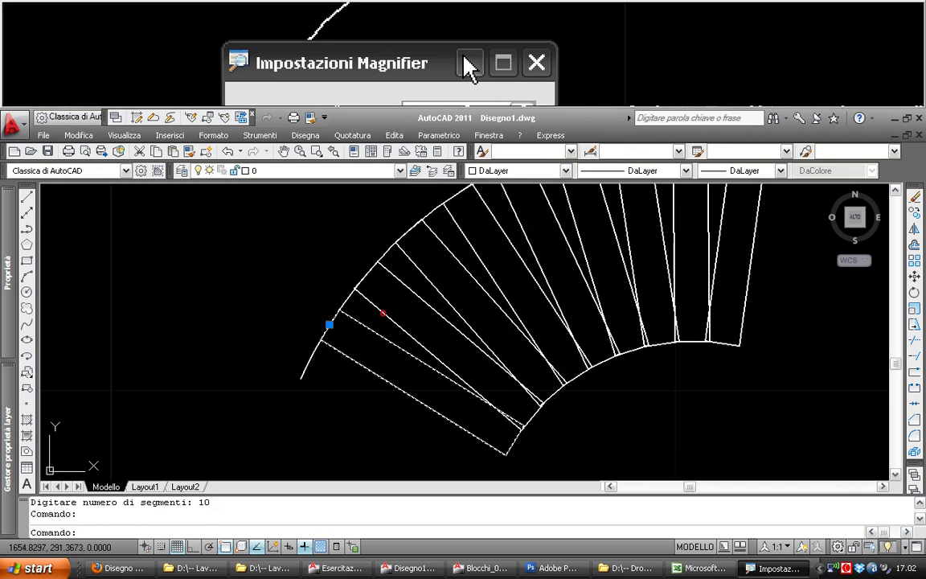
{"action": "left_click", "coordinate": [378, 314]}
{"action": "left_click", "coordinate": [422, 270]}
{"action": "scroll", "coordinate": [273, 427], "scroll_direction": "down", "scroll_amount": 2}
{"action": "left_click", "coordinate": [511, 375]}
{"action": "left_click", "coordinate": [356, 272]}
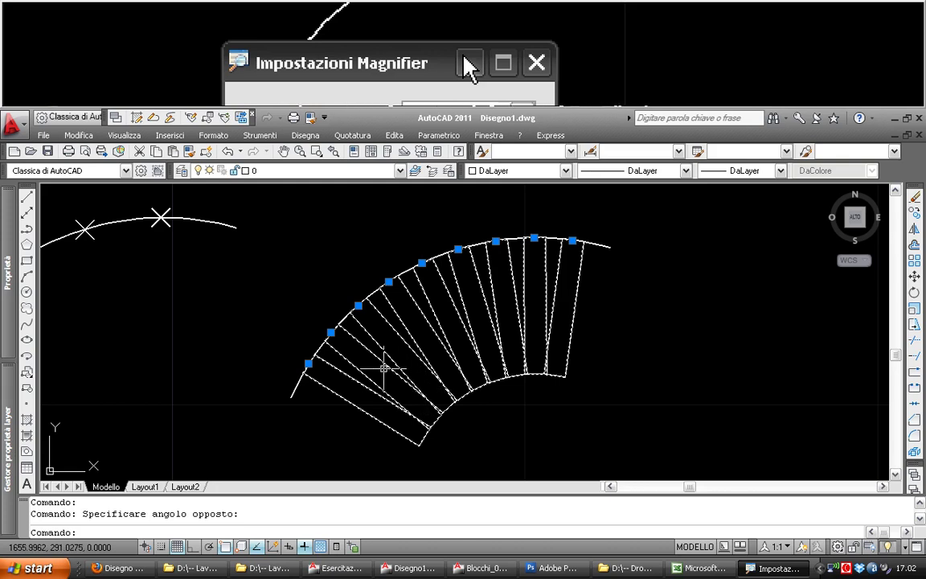
{"action": "scroll", "coordinate": [370, 369], "scroll_direction": "down", "scroll_amount": 2}
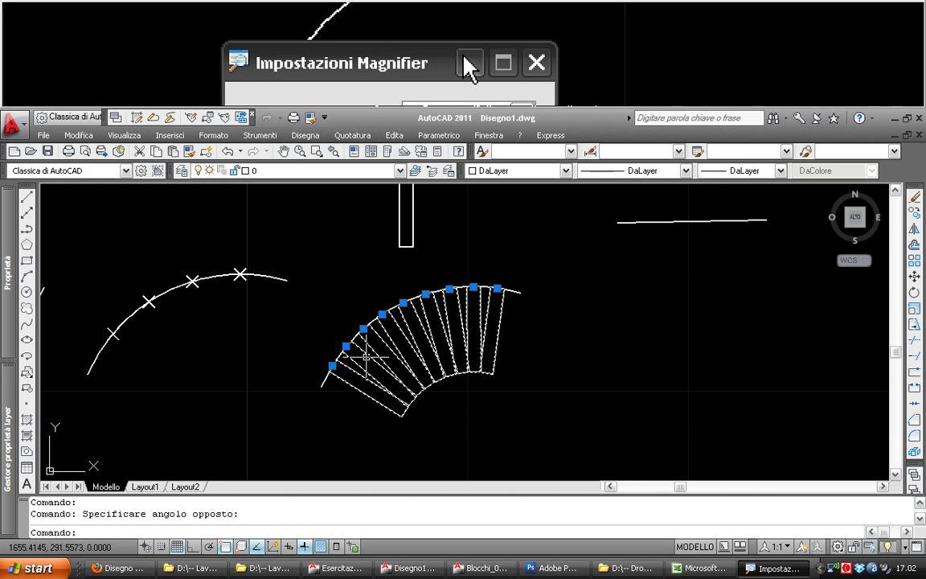
{"action": "scroll", "coordinate": [366, 356], "scroll_direction": "up", "scroll_amount": 1}
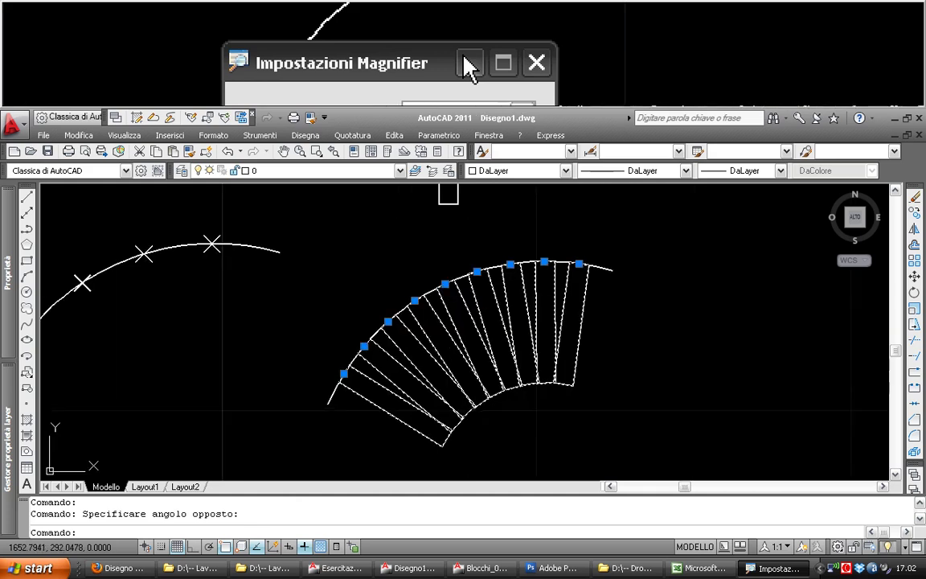
{"action": "scroll", "coordinate": [366, 357], "scroll_direction": "up", "scroll_amount": 2}
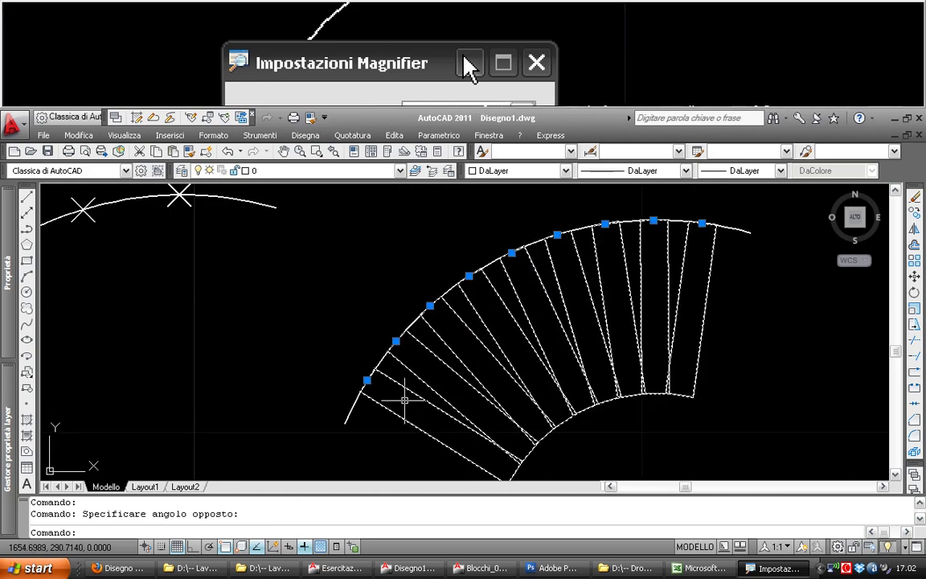
{"action": "middle_click_drag", "start_coordinate": [404, 400], "coordinate": [361, 368]}
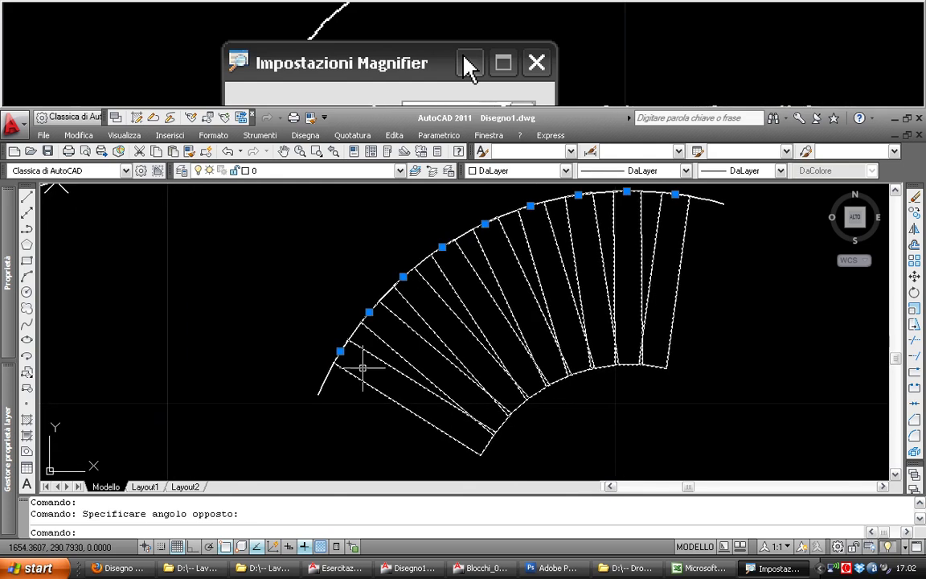
{"action": "key", "text": "Escape"}
{"action": "key", "text": "Escape"}
{"action": "left_click", "coordinate": [373, 354]}
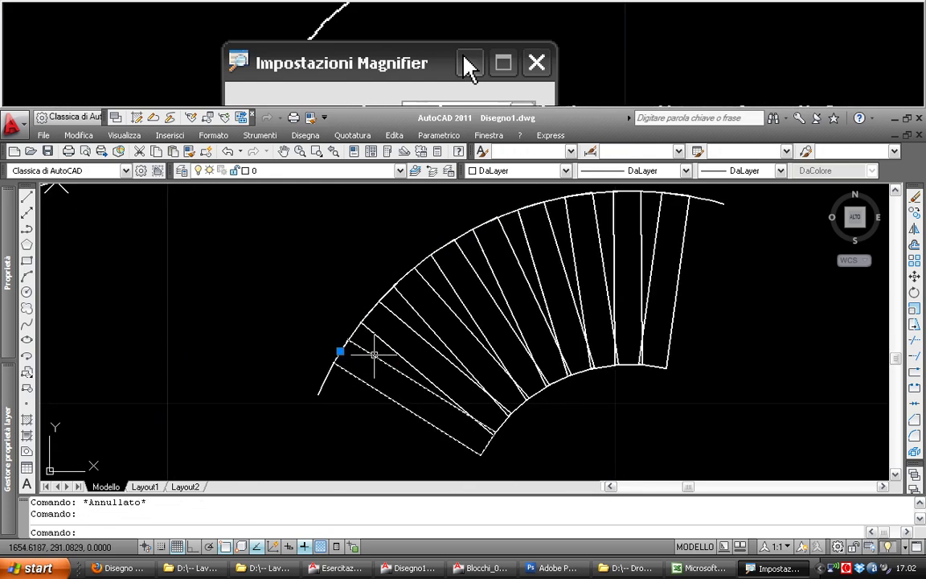
Edit block a, rotating its rectangle about the base point, and save the changes to a
{"action": "double_click", "coordinate": [373, 355]}
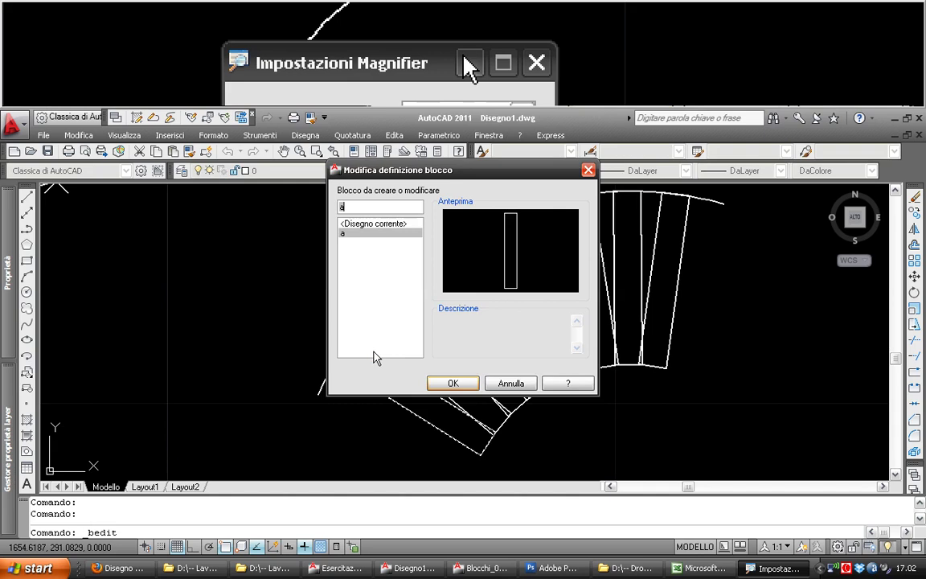
{"action": "left_click", "coordinate": [456, 382]}
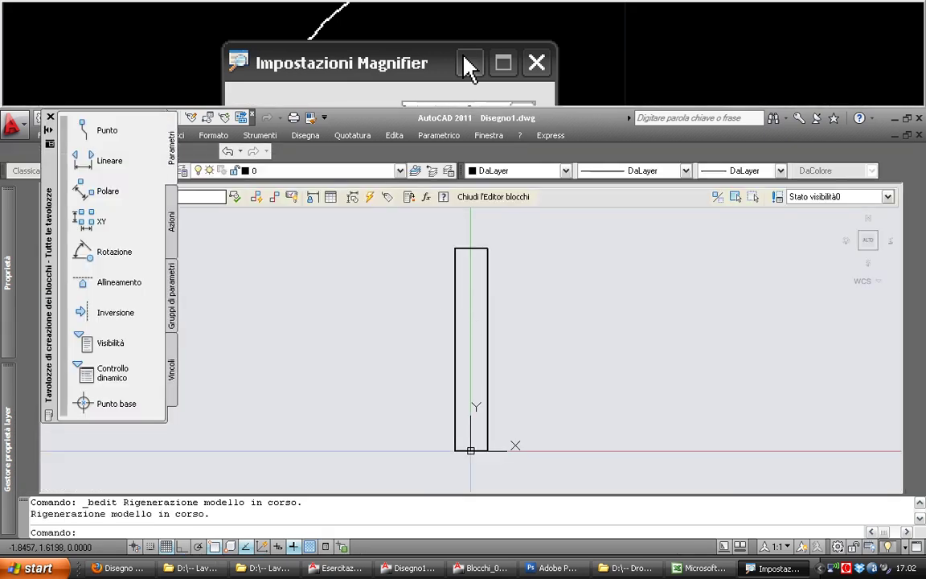
{"action": "left_click", "coordinate": [449, 420]}
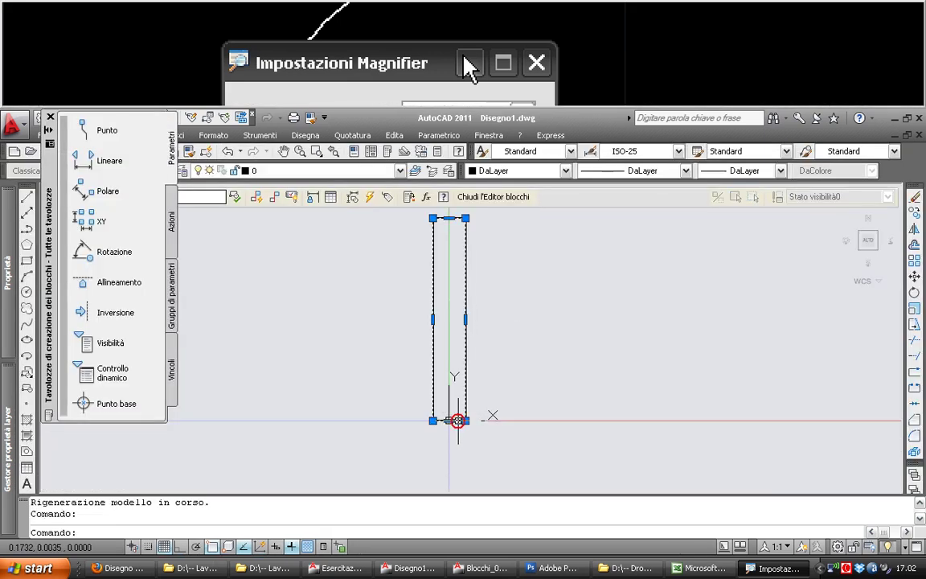
{"action": "left_click", "coordinate": [449, 420]}
{"action": "key", "text": "space"}
{"action": "key", "text": "space"}
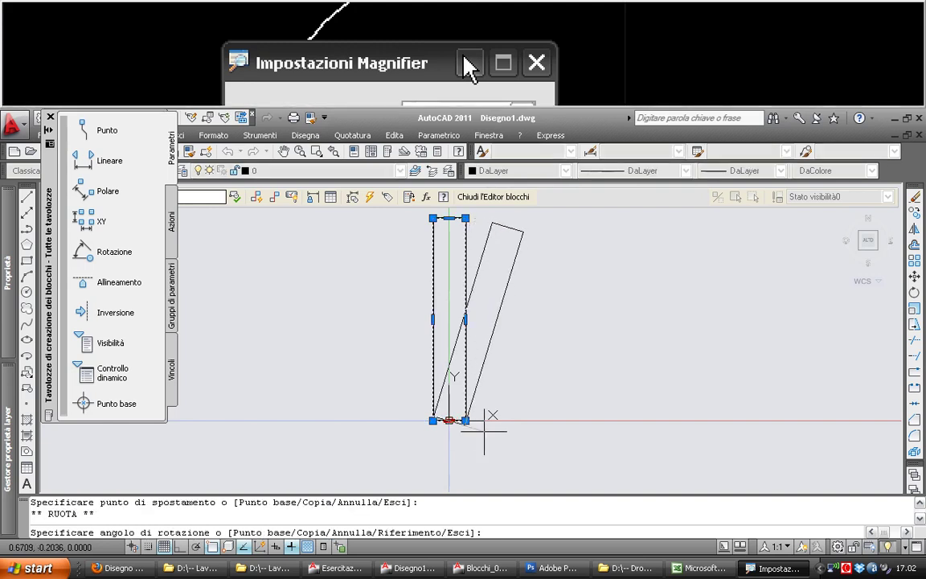
{"action": "left_click", "coordinate": [419, 442]}
{"action": "middle_click_drag", "start_coordinate": [455, 464], "coordinate": [413, 339]}
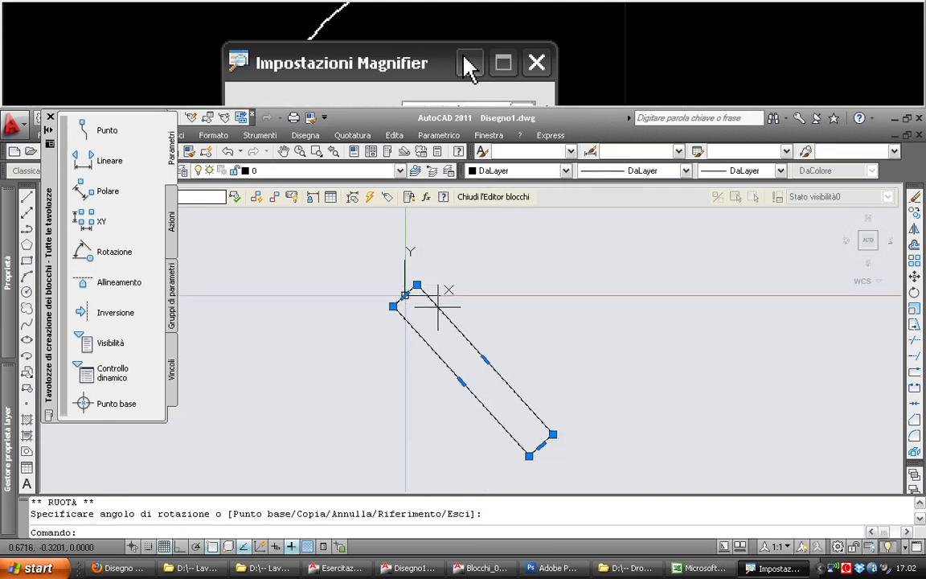
{"action": "left_click", "coordinate": [487, 204]}
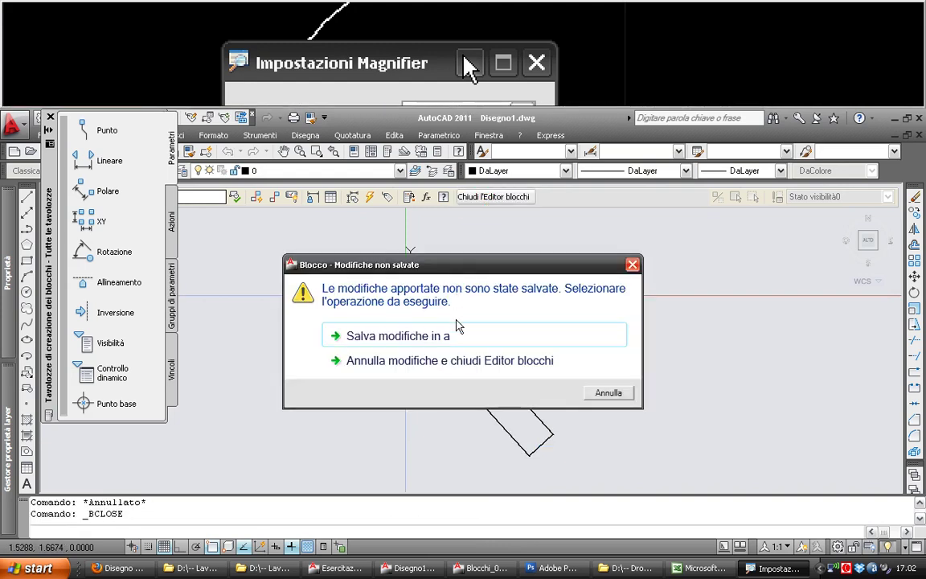
{"action": "left_click", "coordinate": [441, 344]}
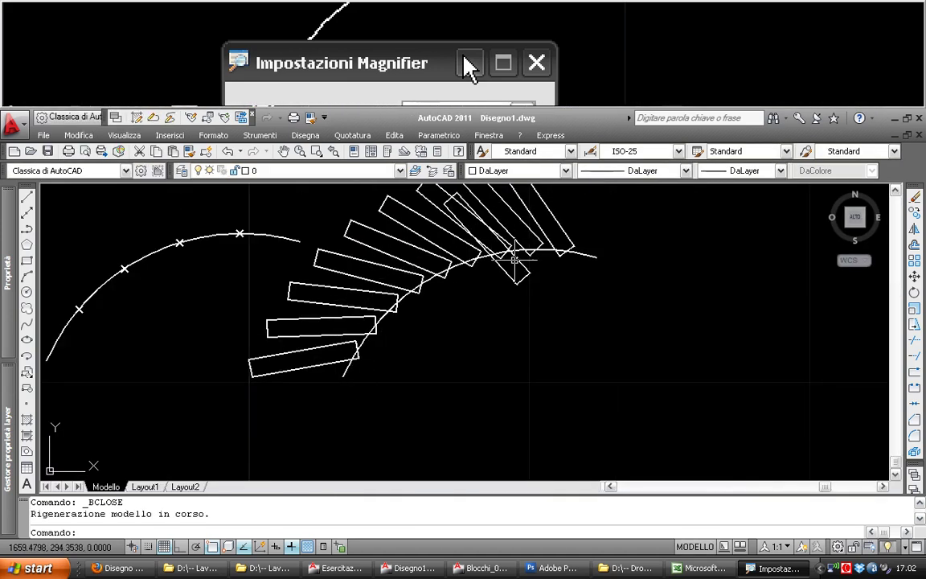
Move one rotated rectangle block off to the right of the arc
{"action": "left_click", "coordinate": [514, 259]}
{"action": "middle_click_drag", "start_coordinate": [517, 262], "coordinate": [513, 337]}
{"action": "type", "text": "s"}
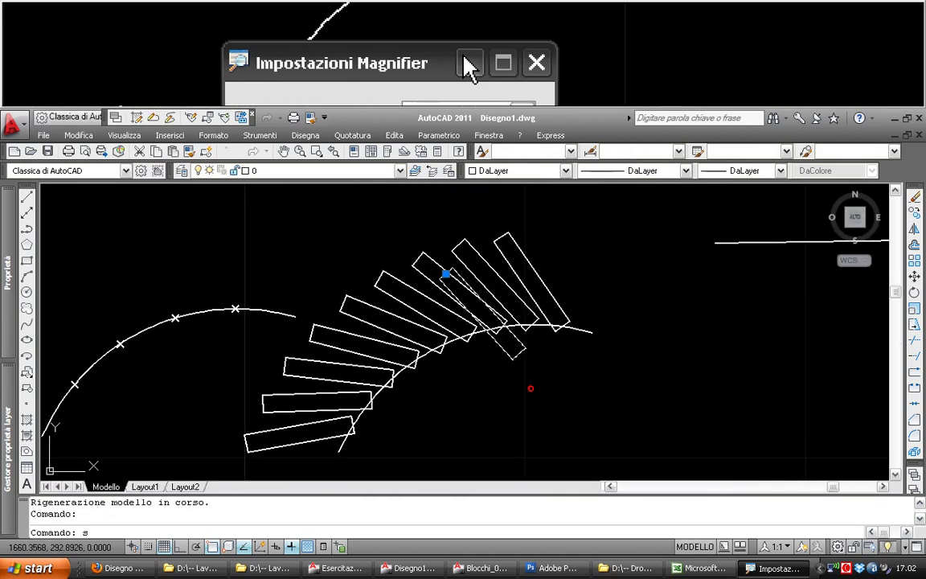
{"action": "key", "text": "Return"}
{"action": "left_click", "coordinate": [531, 389]}
{"action": "left_click", "coordinate": [771, 356]}
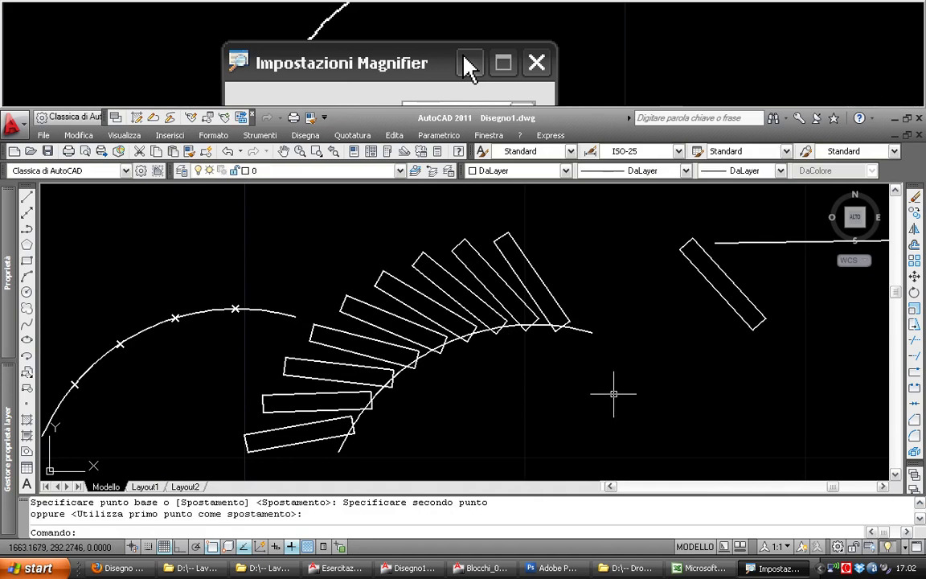
Open block a's definition for editing from another block copy
{"action": "left_click", "coordinate": [558, 343]}
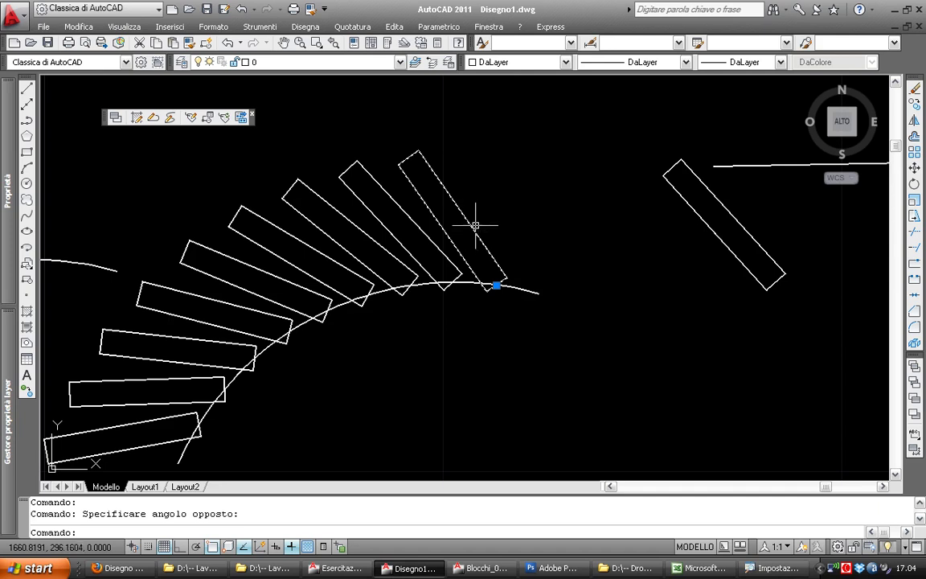
{"action": "double_click", "coordinate": [472, 227]}
{"action": "left_click", "coordinate": [452, 383]}
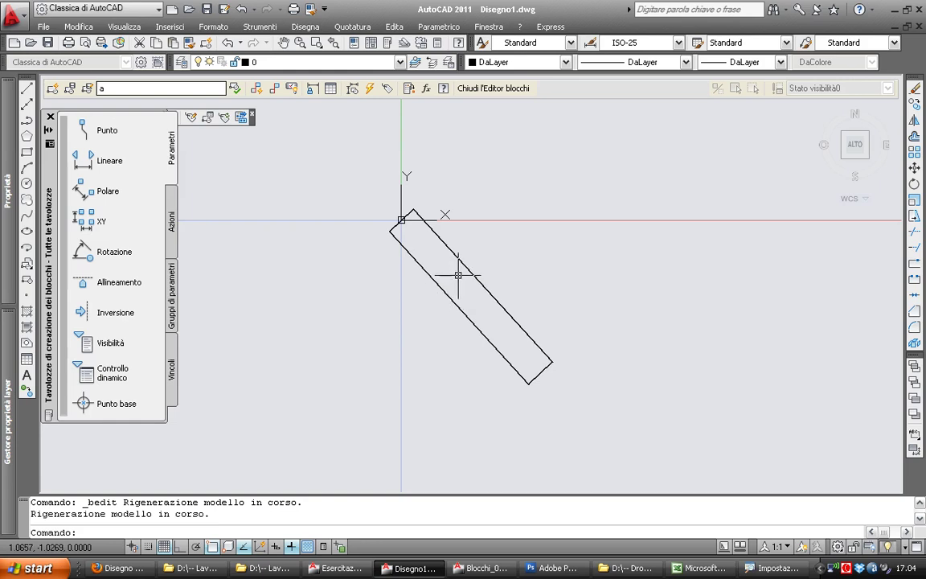
Leave the block editor for the arc of rectangles, answering the unsaved-changes prompt, and undo the view change
{"action": "left_click", "coordinate": [468, 87]}
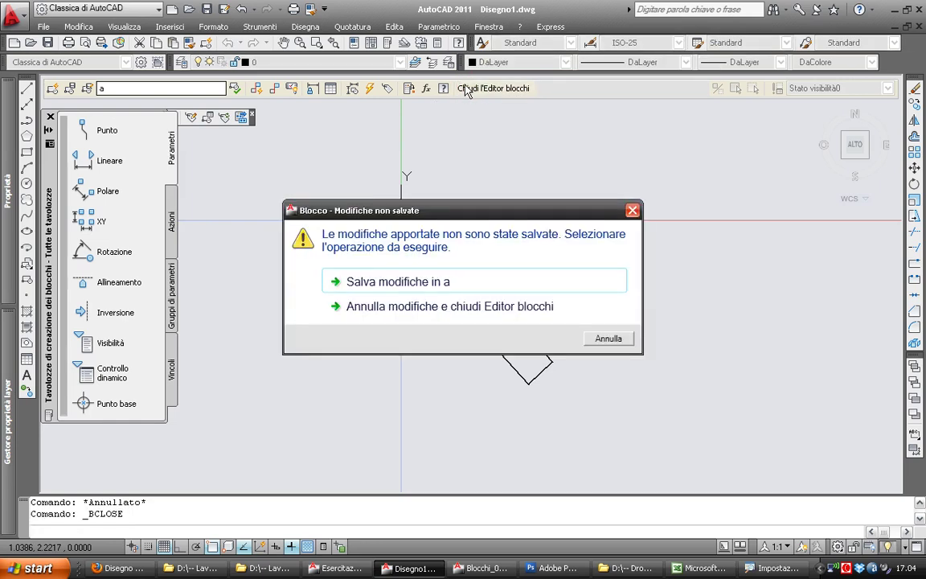
{"action": "left_click", "coordinate": [455, 291]}
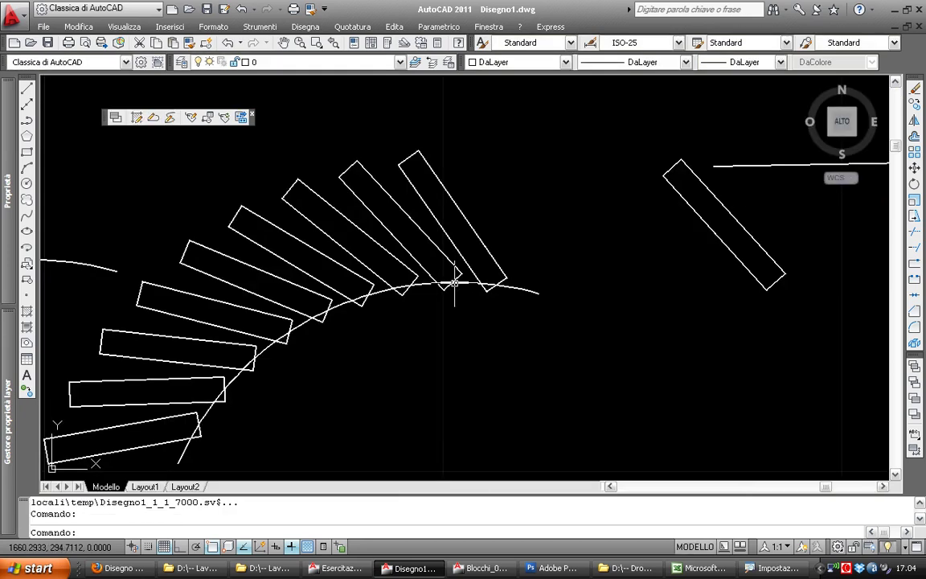
{"action": "left_click", "coordinate": [461, 265]}
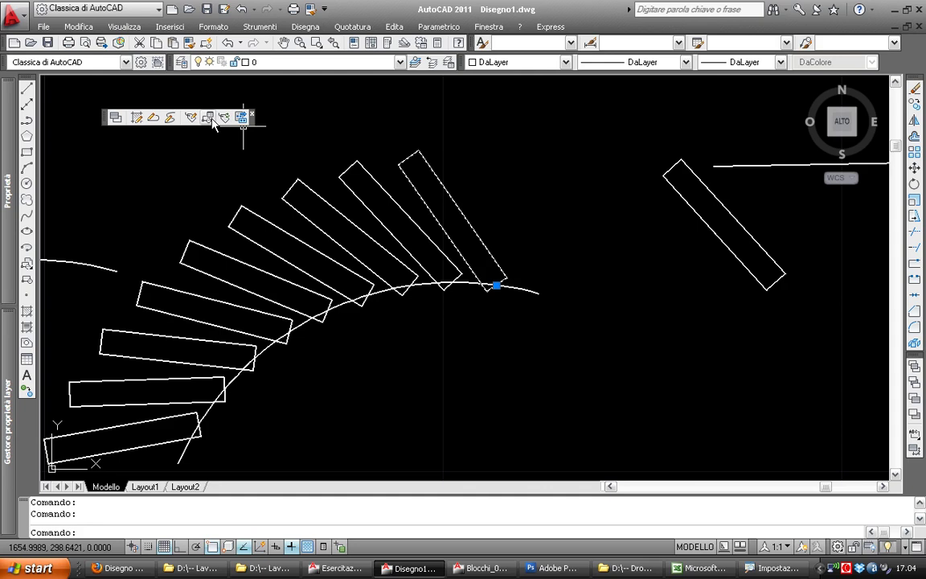
{"action": "key", "text": "ctrl+z"}
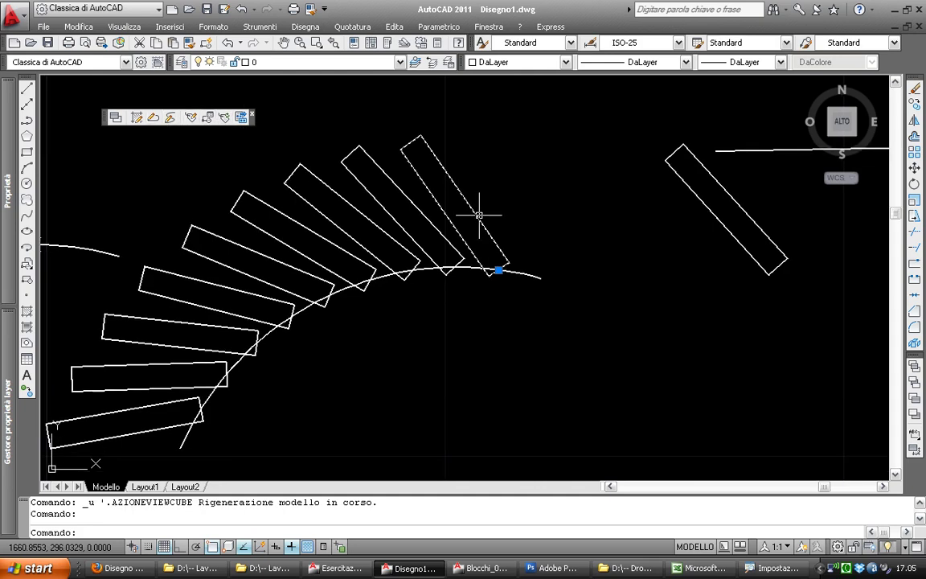
Cancel the stray reference-edit and text command attempts
{"action": "type", "text": "refedit"}
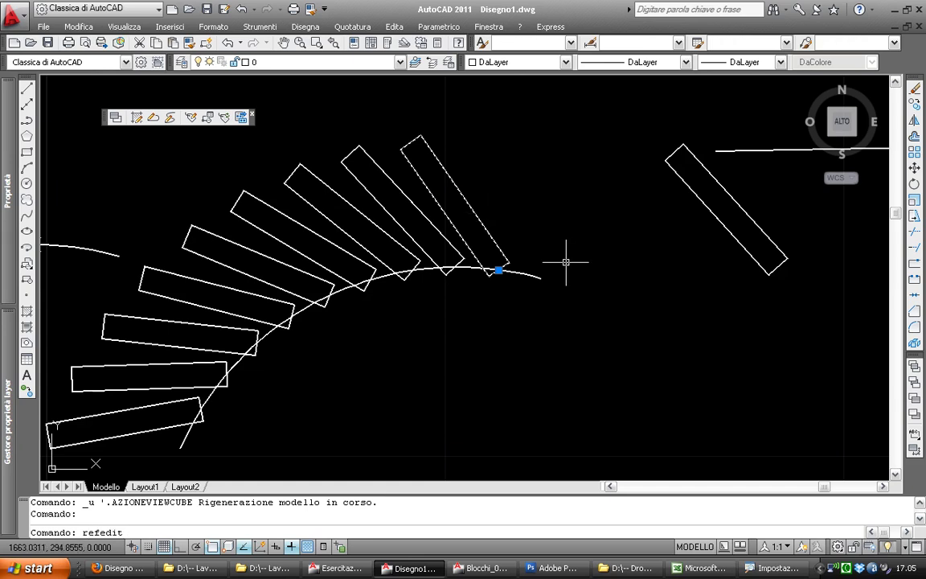
{"action": "key", "text": "Escape"}
{"action": "middle_click_drag", "start_coordinate": [569, 258], "coordinate": [481, 275]}
{"action": "type", "text": "d"}
{"action": "key", "text": "Escape"}
{"action": "key", "text": "Escape"}
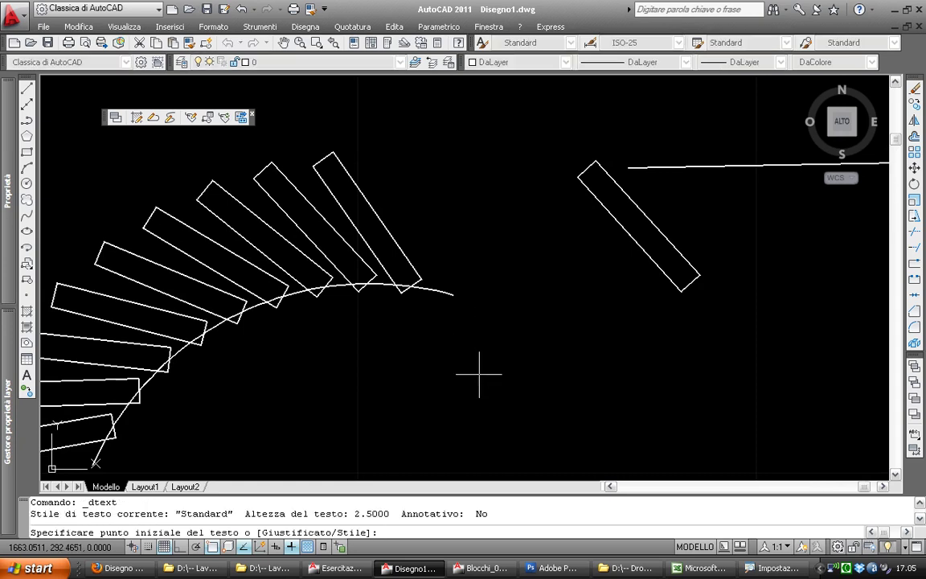
{"action": "key", "text": "Escape"}
{"action": "type", "text": "r"}
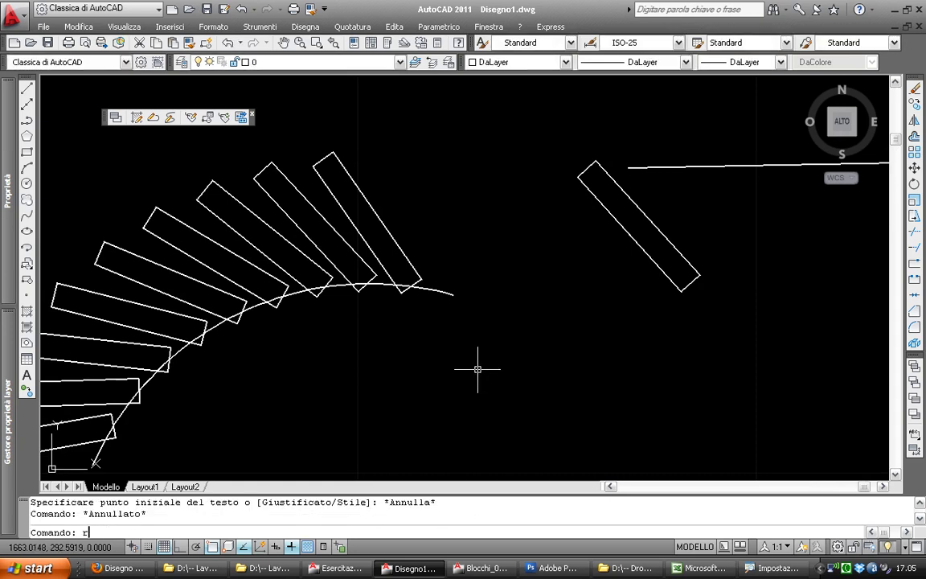
{"action": "type", "text": "edfit"}
{"action": "key", "text": "Return"}
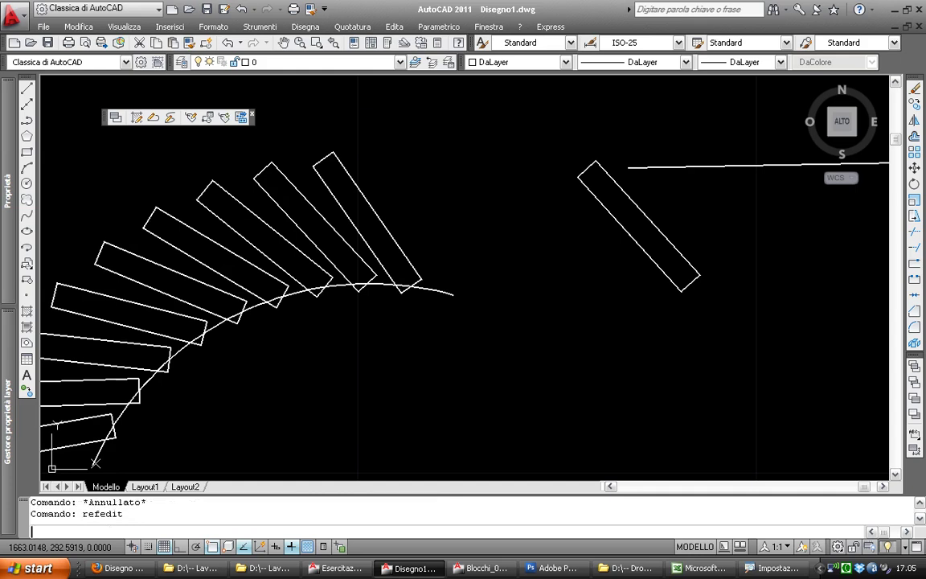
{"action": "key", "text": "Escape"}
{"action": "type", "text": "dt"}
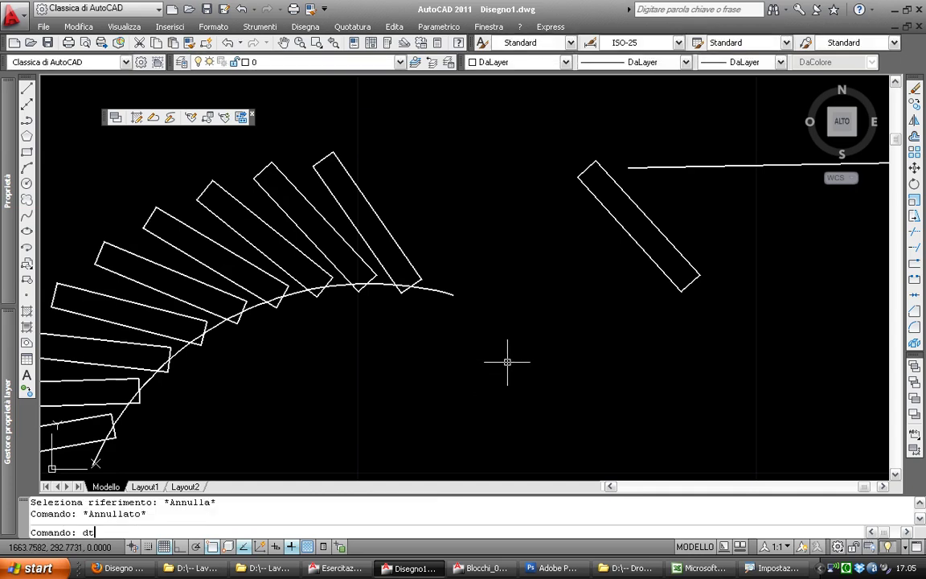
{"action": "key", "text": "BackSpace"}
{"action": "key", "text": "BackSpace"}
{"action": "key", "text": "Return"}
{"action": "key", "text": "Escape"}
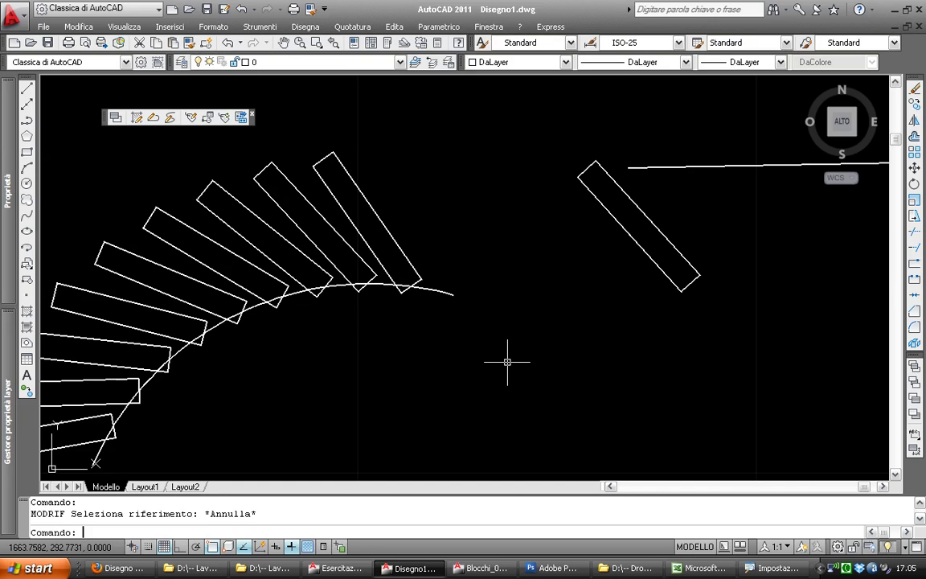
Write a large single-line 'refedit' label to the right of the arc
{"action": "type", "text": "_dtext"}
{"action": "key", "text": "Return"}
{"action": "left_click", "coordinate": [508, 362]}
{"action": "left_click", "coordinate": [516, 284]}
{"action": "key", "text": "Return"}
{"action": "type", "text": "refedit"}
{"action": "key", "text": "Return"}
{"action": "key", "text": "Return"}
Start the REFEDIT command to edit a block reference in place
{"action": "middle_click_drag", "start_coordinate": [531, 300], "coordinate": [381, 295]}
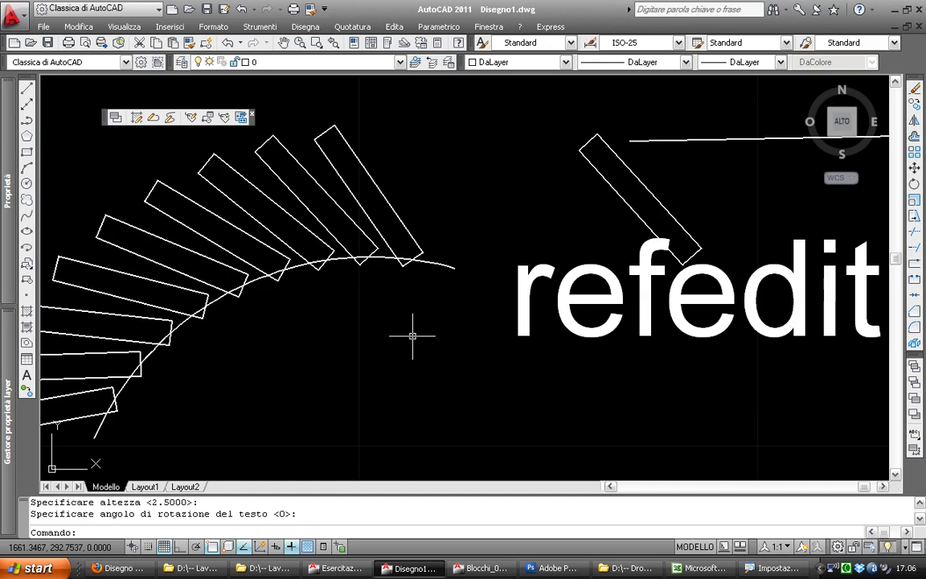
{"action": "middle_click_drag", "start_coordinate": [416, 304], "coordinate": [442, 315]}
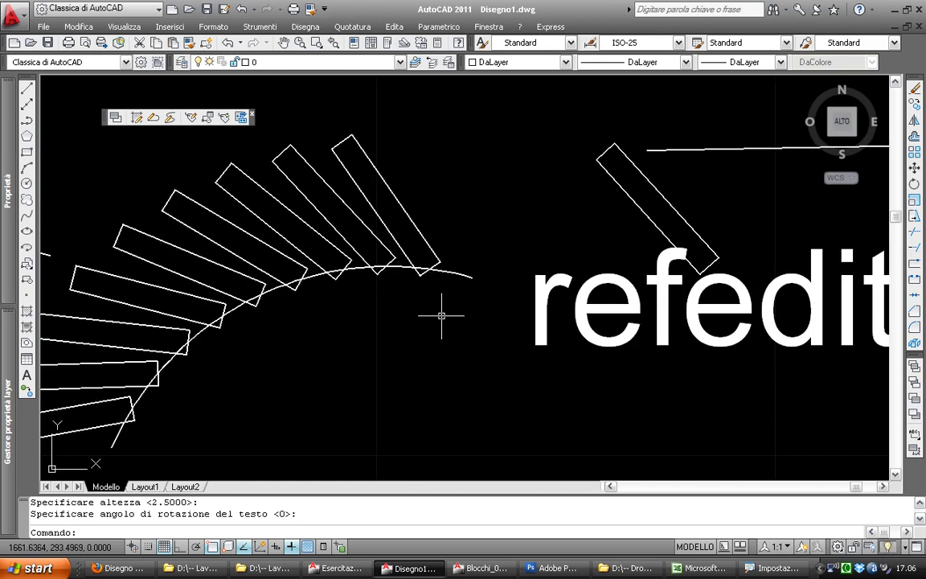
{"action": "type", "text": "refedit"}
{"action": "key", "text": "Return"}
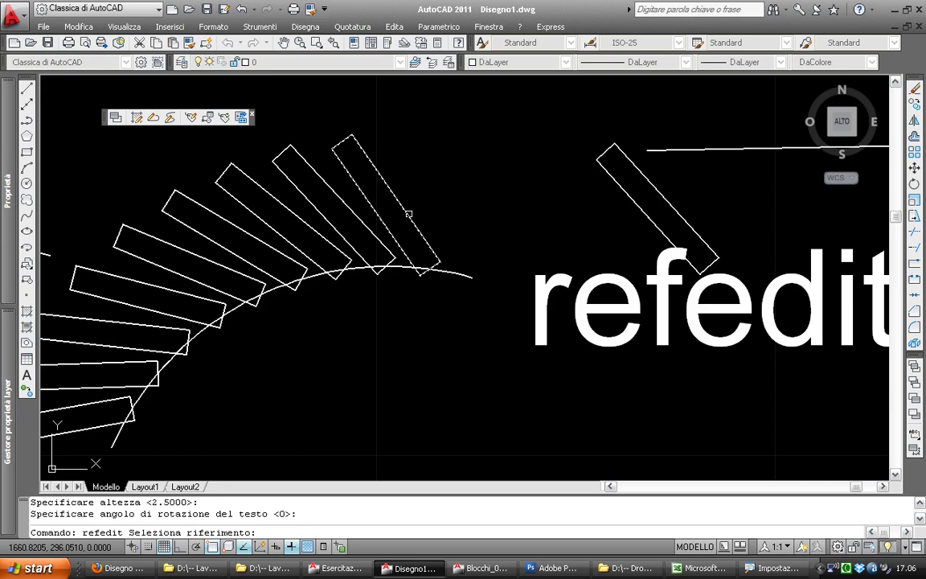
Pick a rectangle block, confirm in-place editing of block a, and zoom in around its rectangle
{"action": "left_click", "coordinate": [408, 215]}
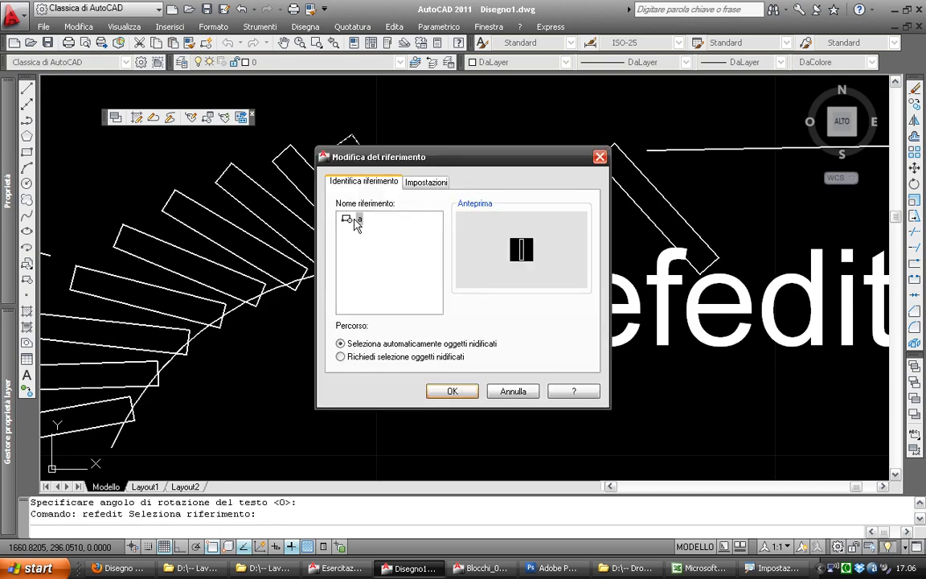
{"action": "left_click", "coordinate": [453, 391]}
{"action": "middle_click_drag", "start_coordinate": [376, 341], "coordinate": [502, 277]}
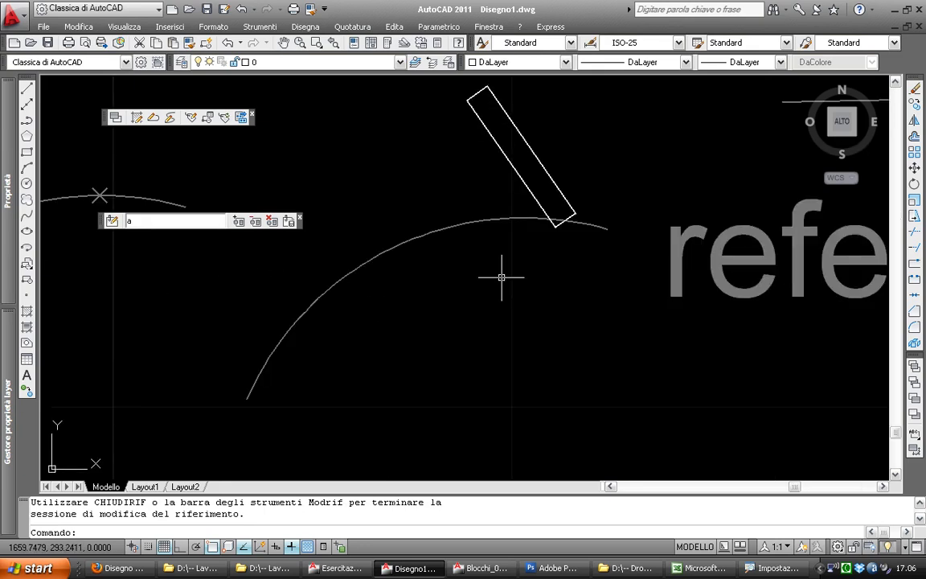
{"action": "scroll", "coordinate": [547, 225], "scroll_direction": "up", "scroll_amount": 1}
{"action": "scroll", "coordinate": [502, 249], "scroll_direction": "up", "scroll_amount": 1}
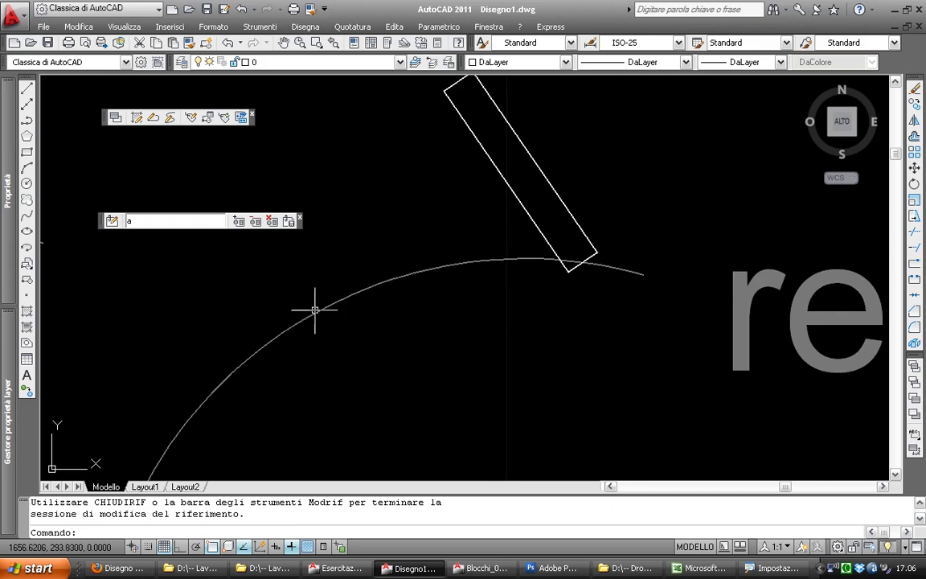
{"action": "middle_click_drag", "start_coordinate": [424, 269], "coordinate": [418, 231]}
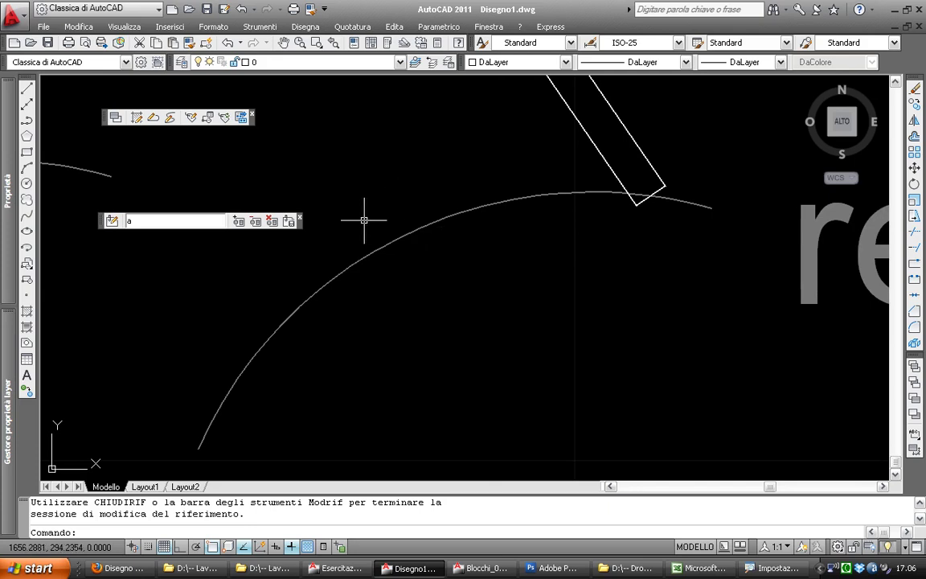
{"action": "left_click_drag", "start_coordinate": [103, 220], "coordinate": [299, 170]}
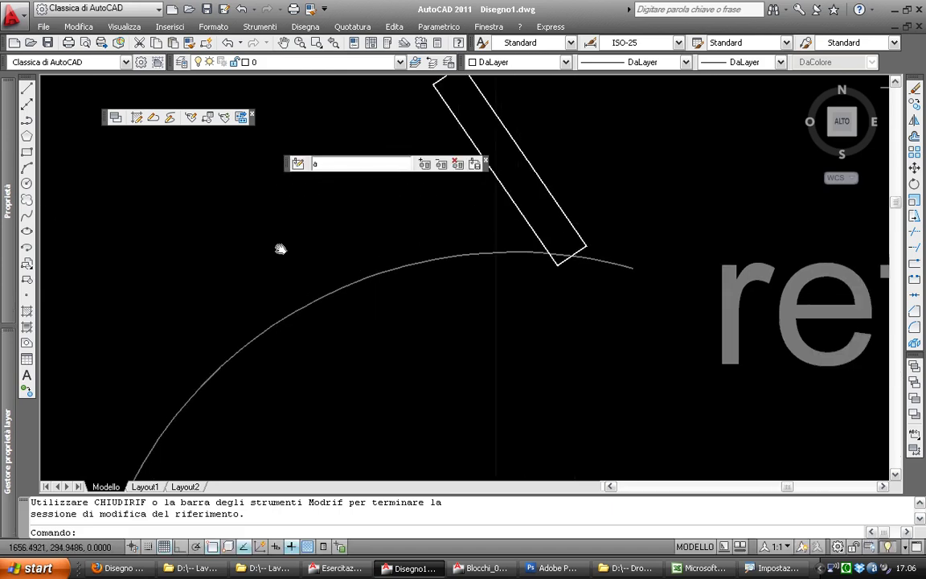
{"action": "middle_click_drag", "start_coordinate": [523, 261], "coordinate": [609, 272]}
{"action": "scroll", "coordinate": [609, 271], "scroll_direction": "down", "scroll_amount": 2}
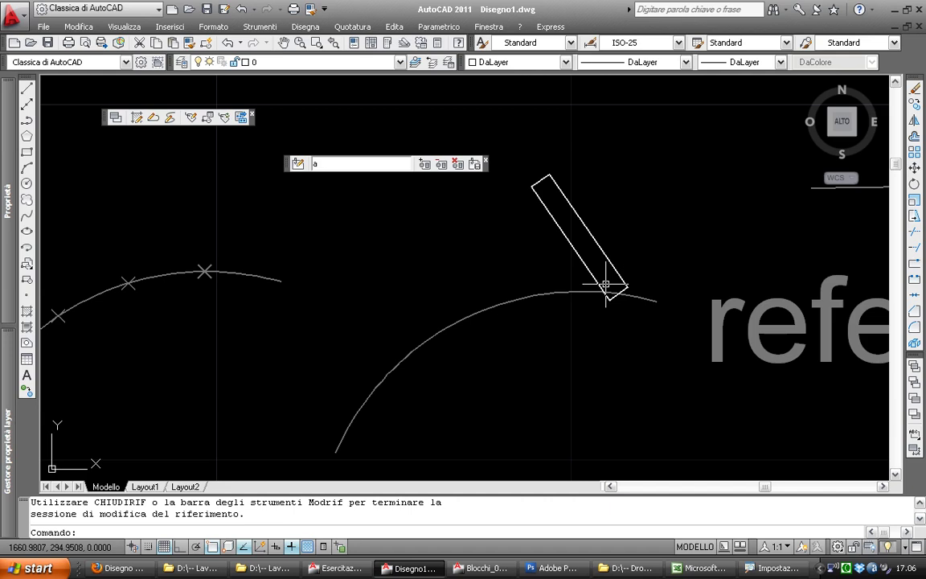
{"action": "mouse_move", "coordinate": [582, 255]}
{"action": "middle_mouse_down"}
{"action": "mouse_move", "coordinate": [548, 233]}
{"action": "mouse_move", "coordinate": [579, 246]}
{"action": "middle_mouse_up"}
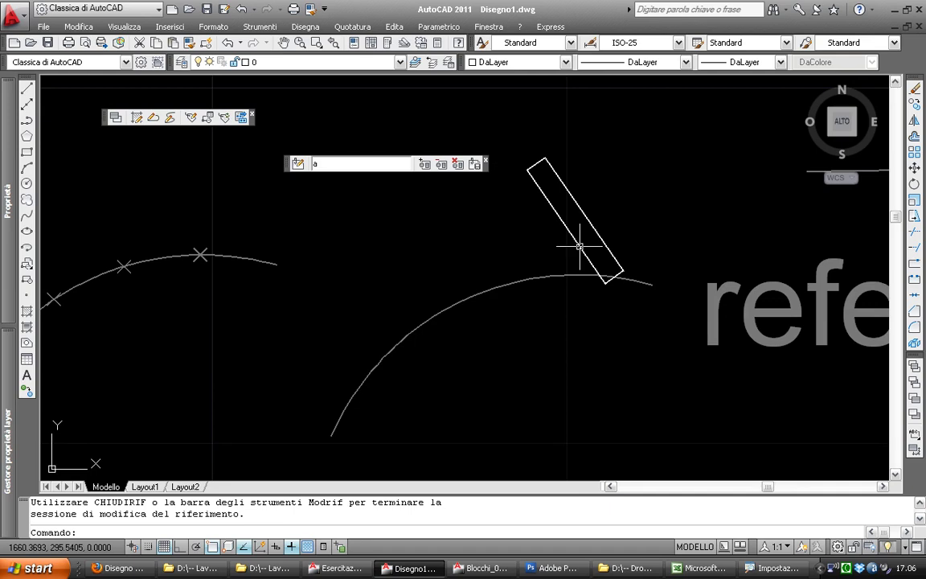
Try selecting and moving the lower arc, then cancel the stray move and line commands
{"action": "left_click", "coordinate": [547, 312]}
{"action": "left_click", "coordinate": [492, 283]}
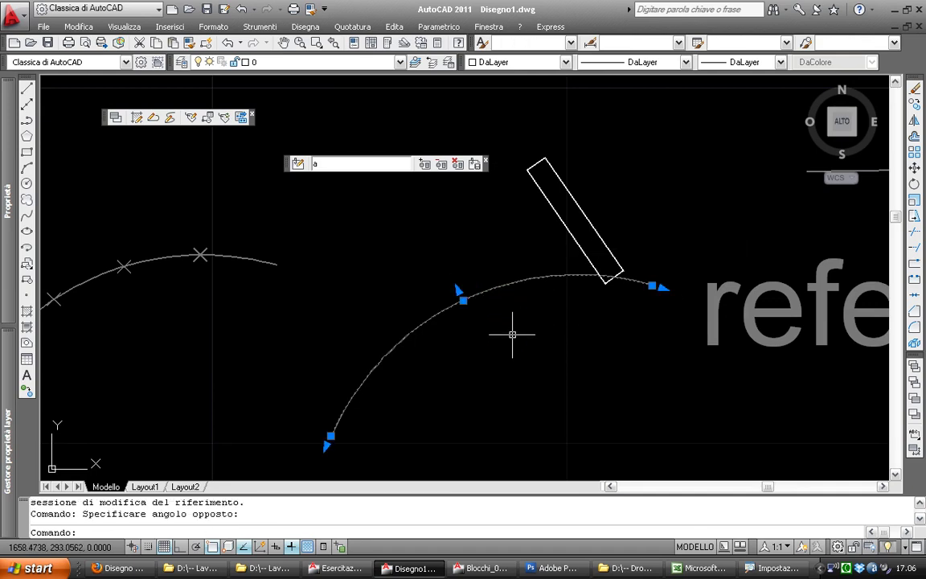
{"action": "type", "text": "m"}
{"action": "key", "text": "Return"}
{"action": "left_click", "coordinate": [472, 295]}
{"action": "left_click", "coordinate": [424, 240]}
{"action": "left_click", "coordinate": [475, 327]}
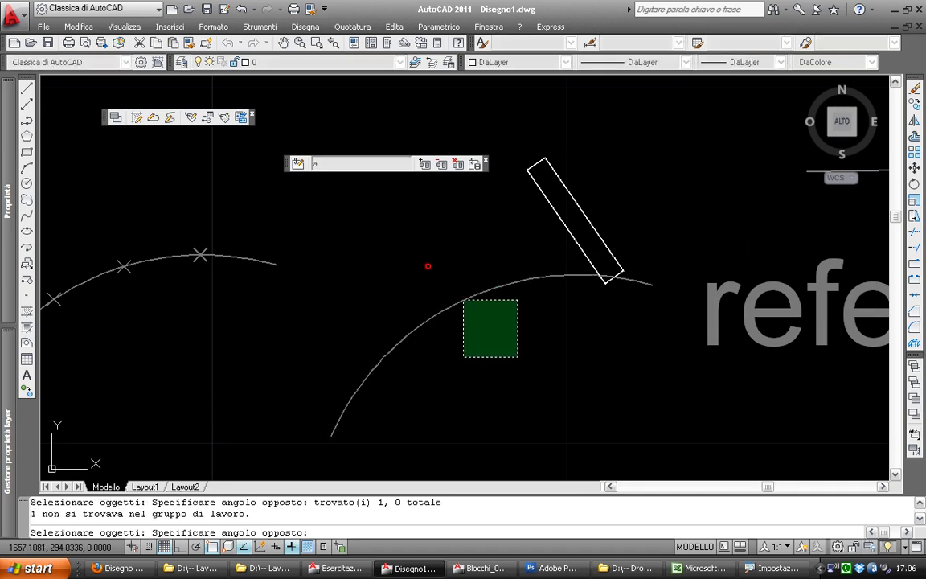
{"action": "left_click", "coordinate": [427, 265]}
{"action": "key", "text": "Escape"}
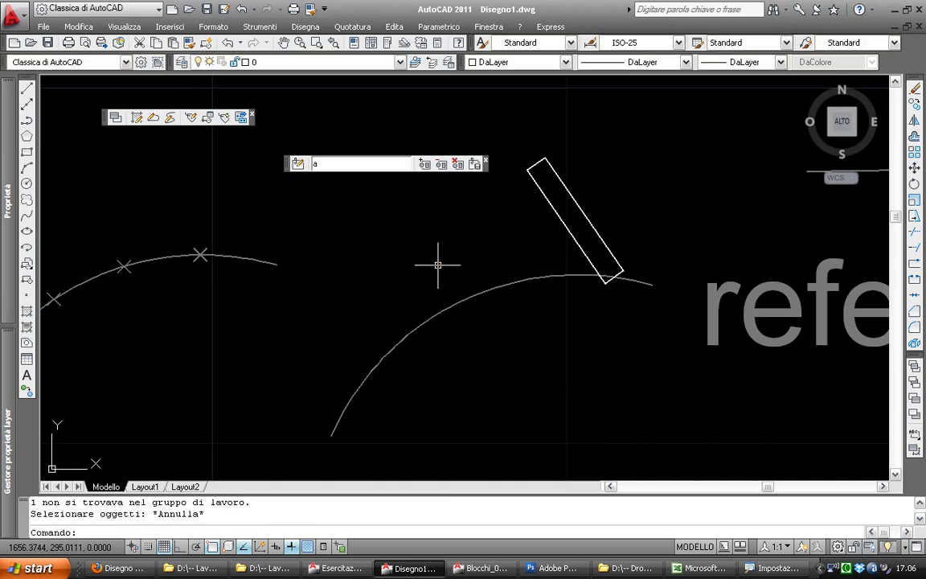
{"action": "middle_click_drag", "start_coordinate": [439, 263], "coordinate": [366, 251]}
{"action": "middle_click_drag", "start_coordinate": [477, 290], "coordinate": [518, 297]}
{"action": "type", "text": "l"}
{"action": "key", "text": "Return"}
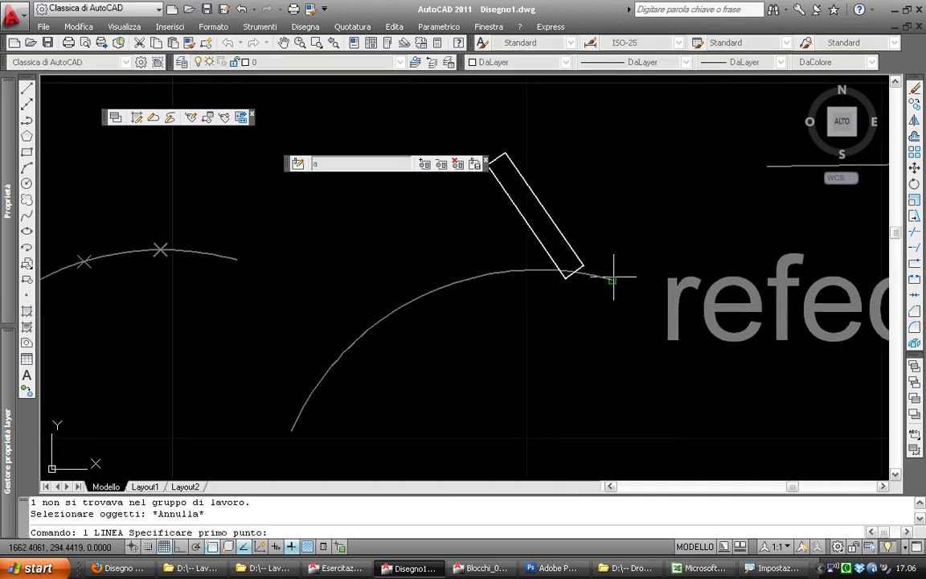
{"action": "key", "text": "Escape"}
Move the block's rectangle down onto the arc
{"action": "left_click", "coordinate": [530, 183]}
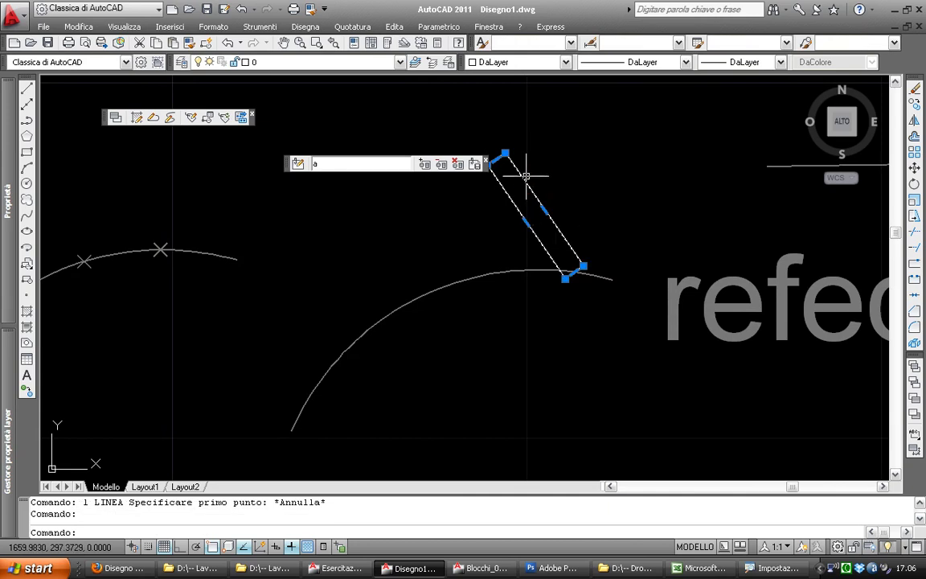
{"action": "type", "text": "s"}
{"action": "key", "text": "Return"}
{"action": "left_click", "coordinate": [610, 245]}
{"action": "key", "text": "Escape"}
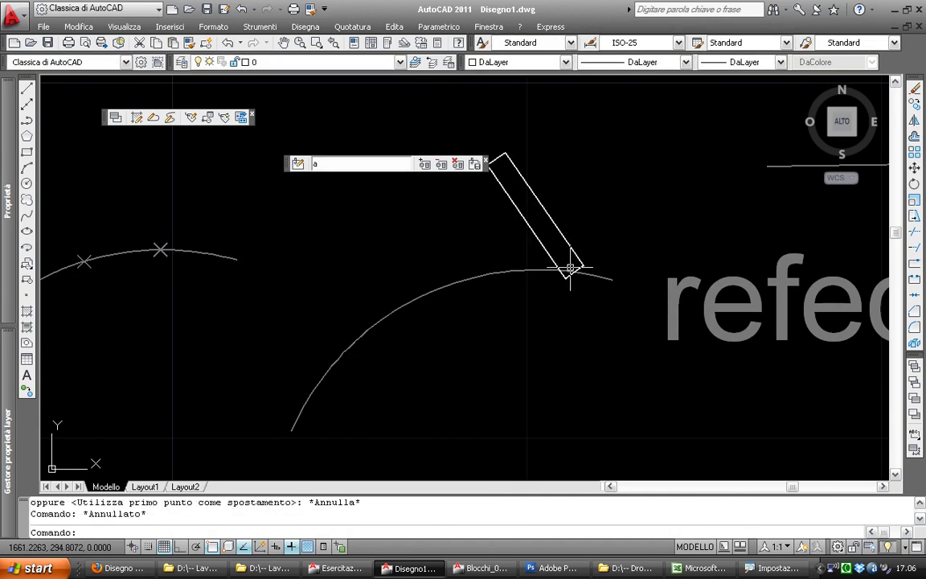
{"action": "middle_click_drag", "start_coordinate": [460, 270], "coordinate": [454, 273]}
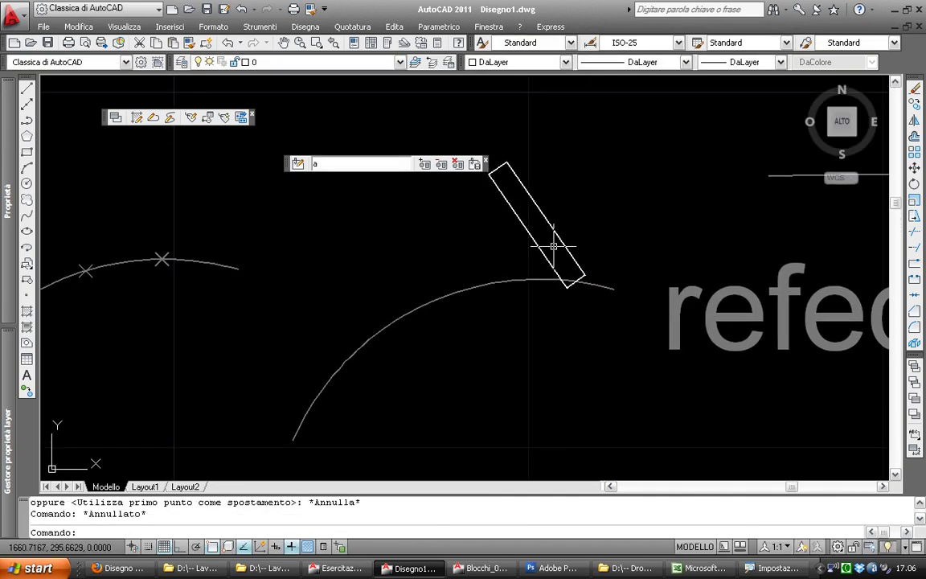
{"action": "middle_click_drag", "start_coordinate": [554, 244], "coordinate": [609, 233]}
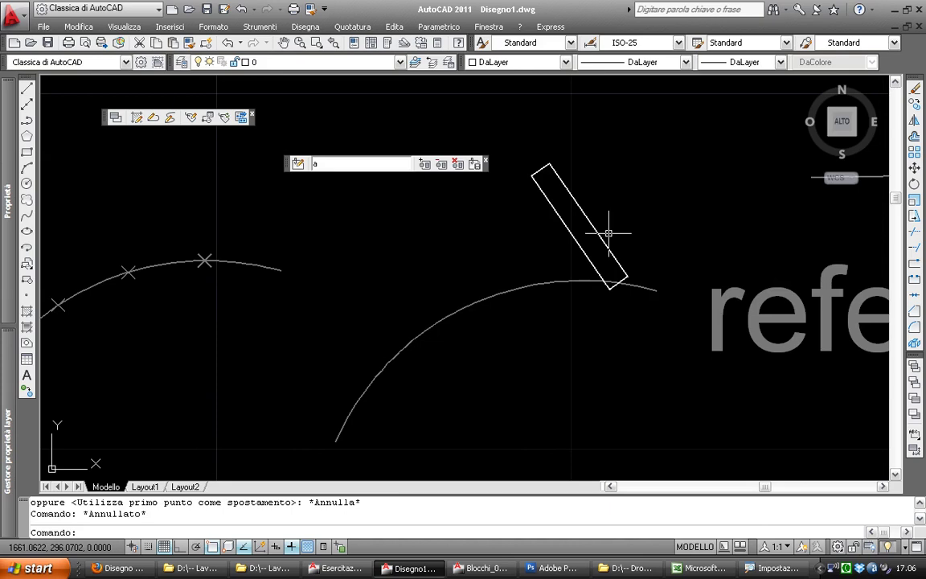
{"action": "left_click", "coordinate": [625, 275]}
{"action": "type", "text": "s"}
{"action": "key", "text": "Return"}
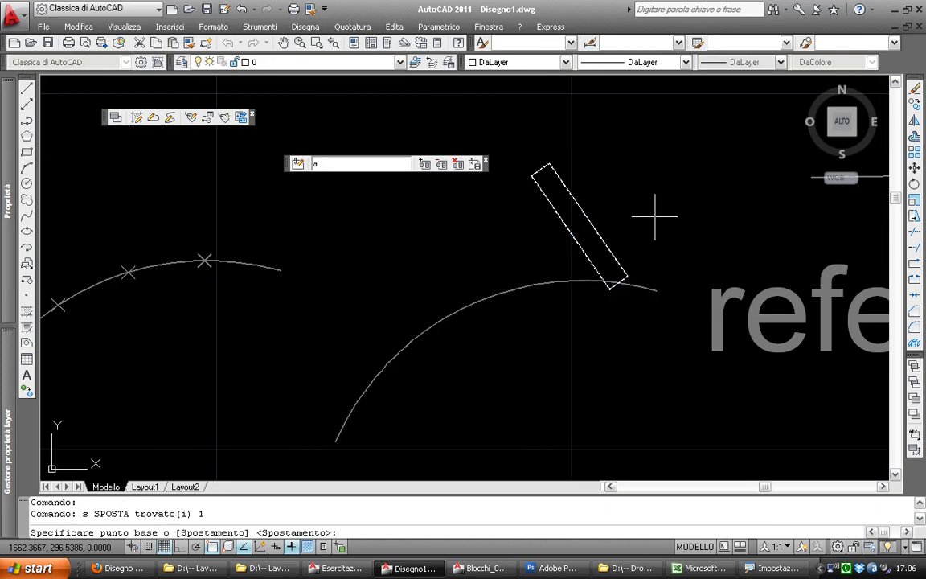
{"action": "left_click", "coordinate": [656, 210]}
{"action": "left_click", "coordinate": [673, 269]}
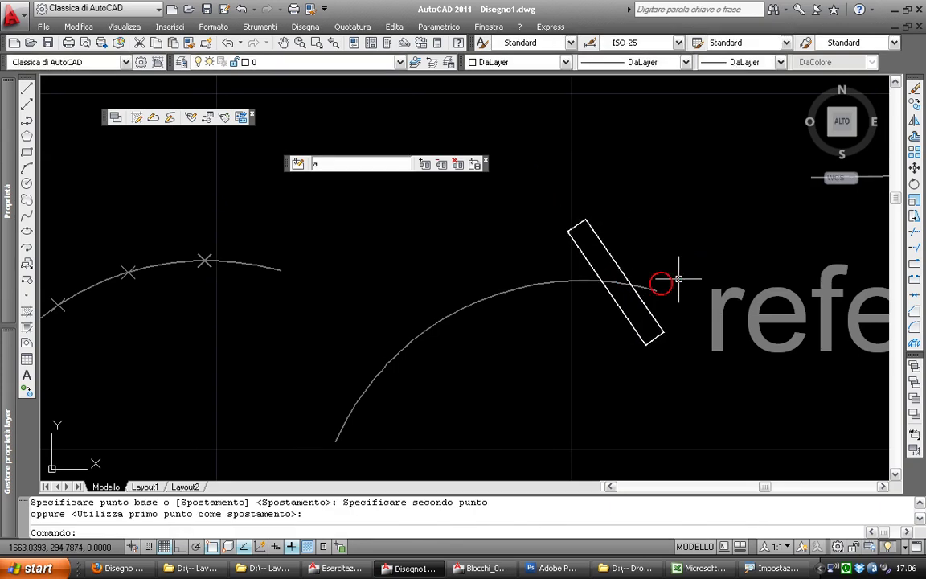
Rotate the rectangle nearly upright and move it to straddle the arc
{"action": "left_click", "coordinate": [615, 302]}
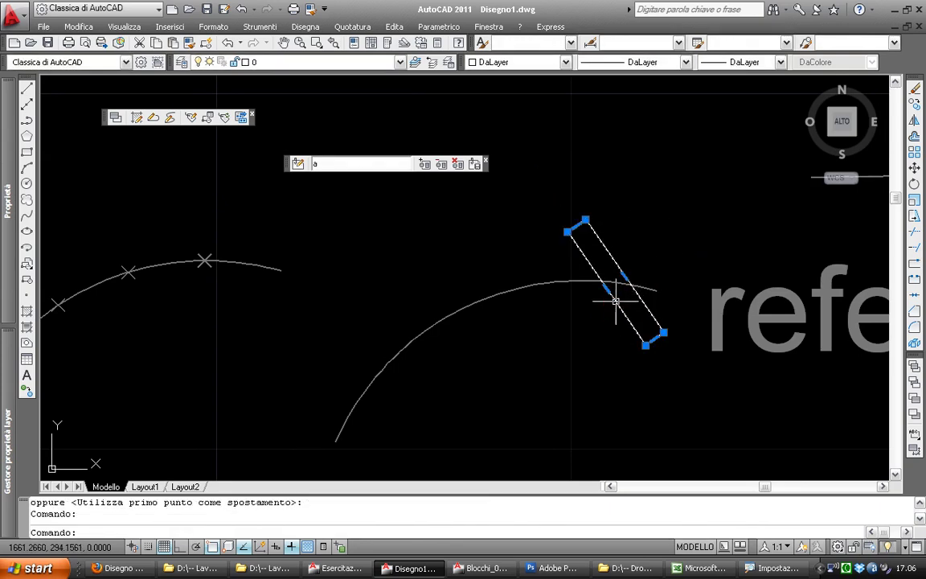
{"action": "type", "text": "ru"}
{"action": "key", "text": "Return"}
{"action": "left_click", "coordinate": [624, 355]}
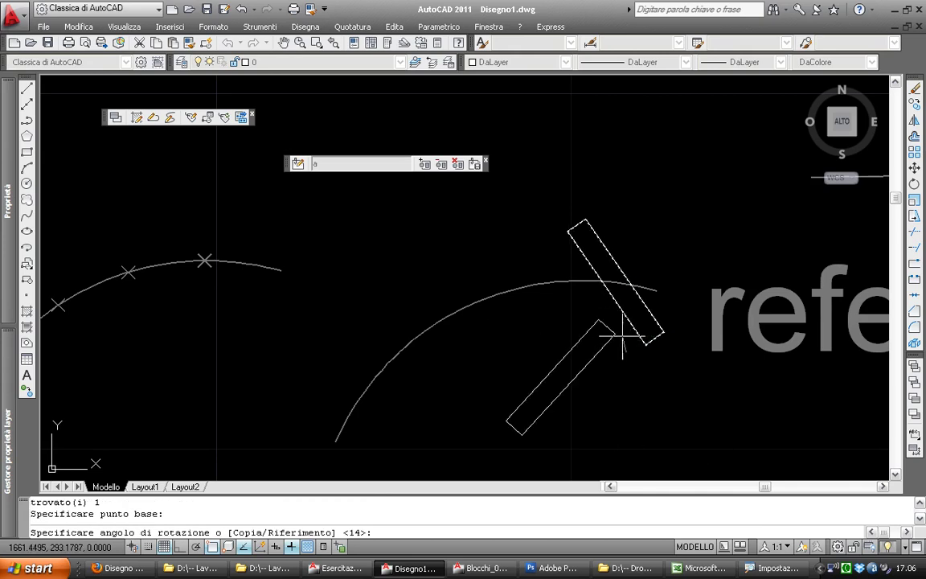
{"action": "left_click", "coordinate": [682, 399]}
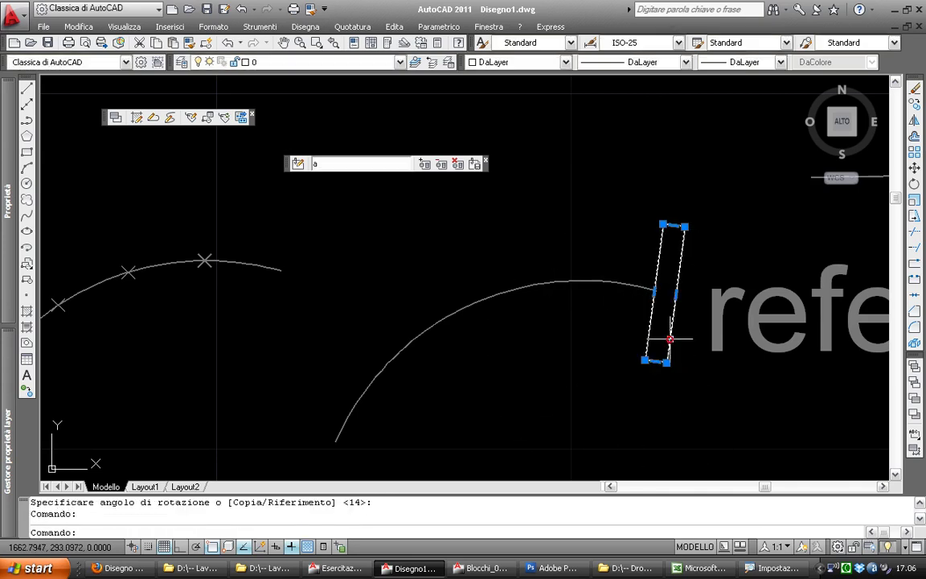
{"action": "type", "text": "s"}
{"action": "key", "text": "Return"}
{"action": "left_click", "coordinate": [704, 350]}
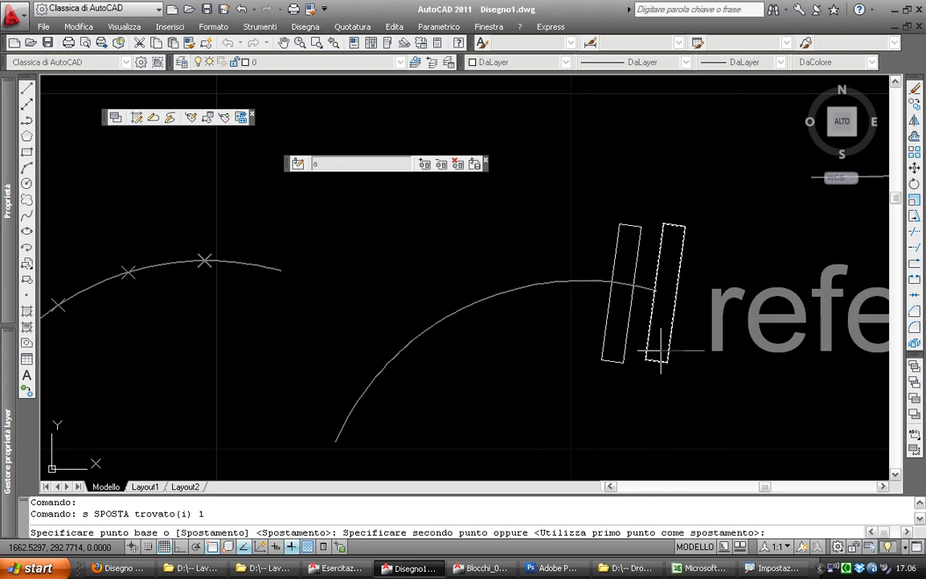
{"action": "left_click", "coordinate": [660, 350]}
Save the reference edits to block a and confirm
{"action": "left_click_drag", "start_coordinate": [290, 165], "coordinate": [327, 140]}
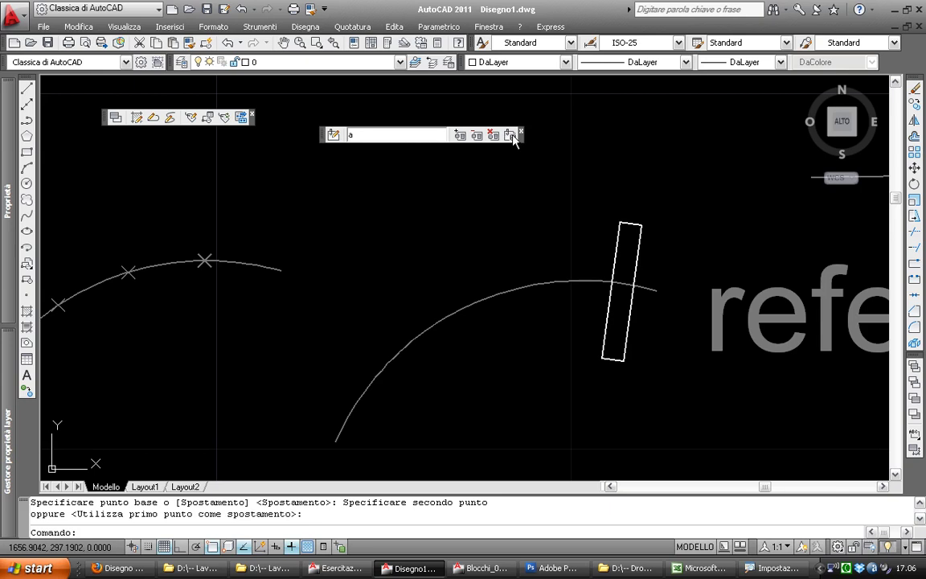
{"action": "left_click", "coordinate": [513, 137]}
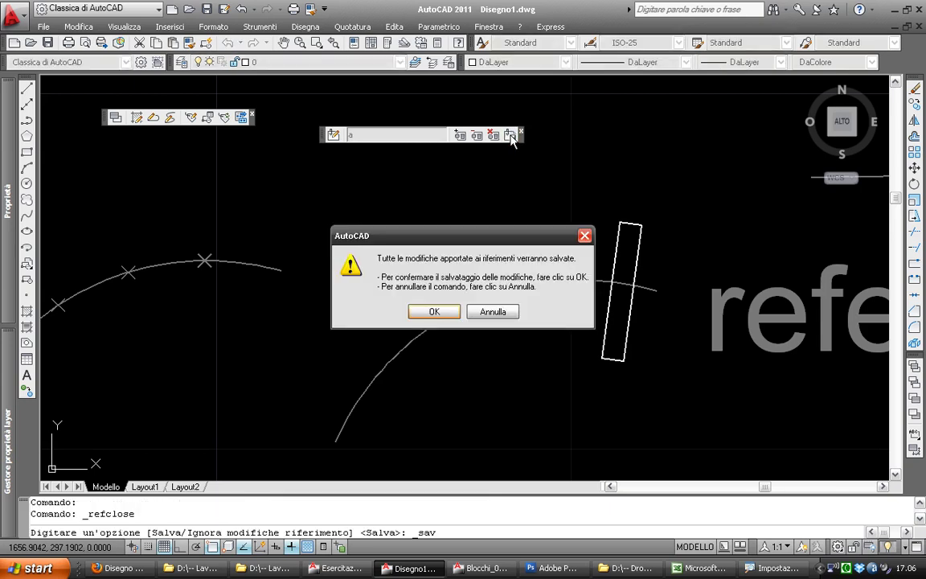
{"action": "left_click", "coordinate": [434, 312]}
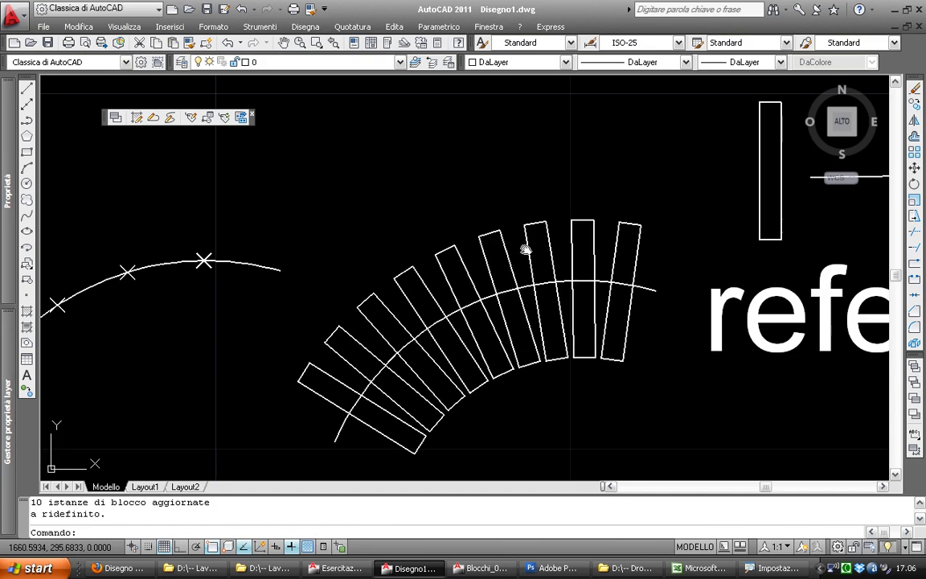
Draw a circle of radius 1.2000 beside the rightmost rectangle
{"action": "middle_click_drag", "start_coordinate": [523, 249], "coordinate": [452, 250]}
{"action": "type", "text": "c"}
{"action": "key", "text": "Return"}
{"action": "left_click", "coordinate": [598, 258]}
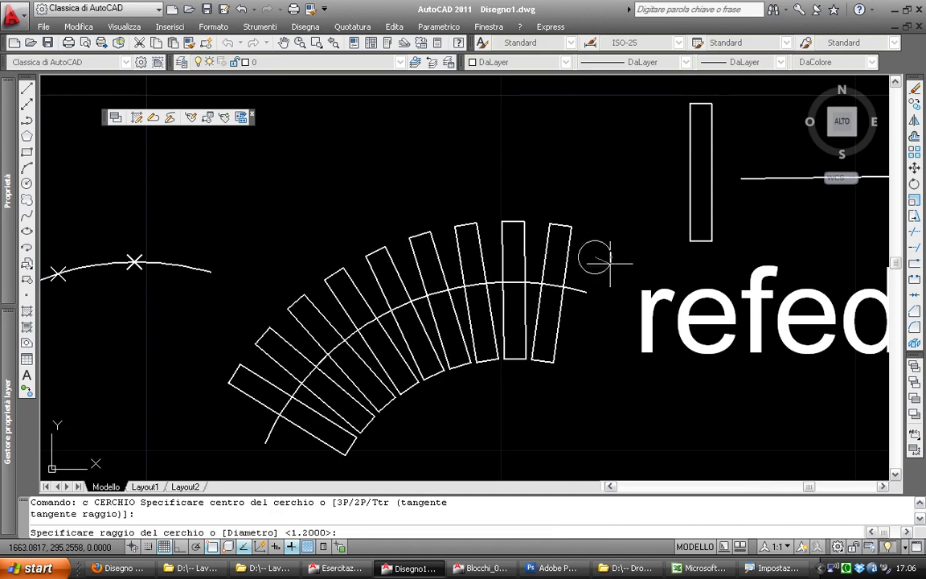
{"action": "key", "text": "Return"}
{"action": "scroll", "coordinate": [599, 257], "scroll_direction": "up", "scroll_amount": 1}
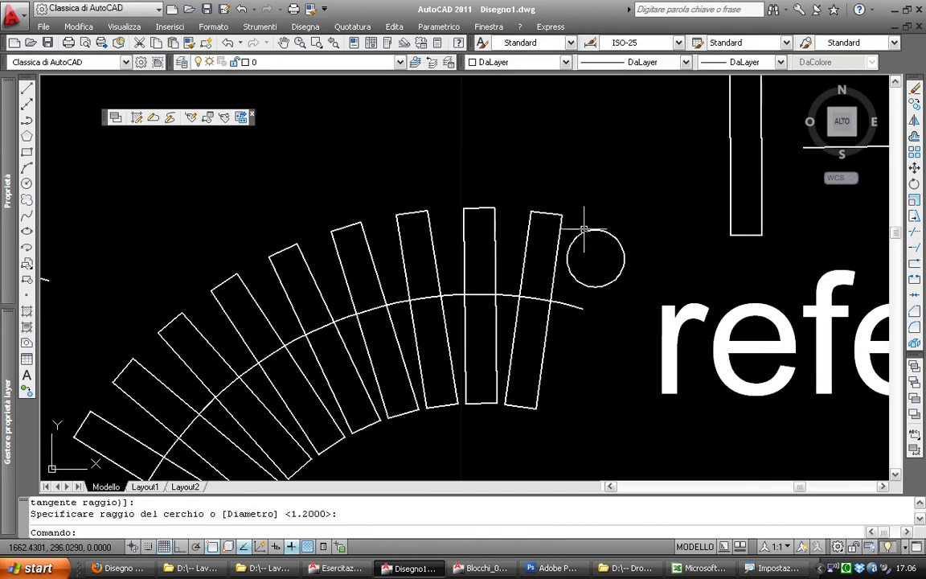
{"action": "left_click", "coordinate": [569, 259]}
{"action": "left_click", "coordinate": [561, 257]}
{"action": "key", "text": "Escape"}
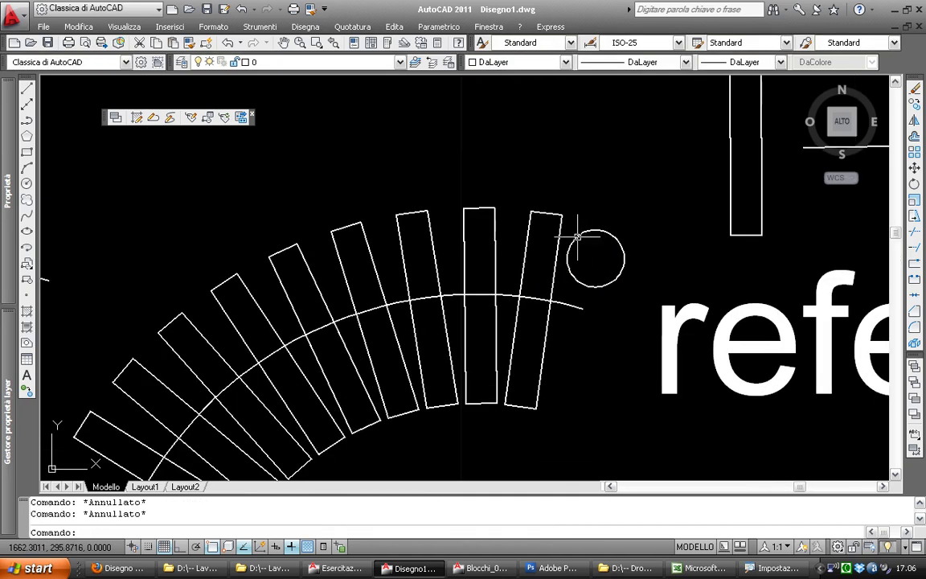
Run REFEDIT on the rightmost rectangle and confirm in-place editing of block a
{"action": "left_click", "coordinate": [558, 230]}
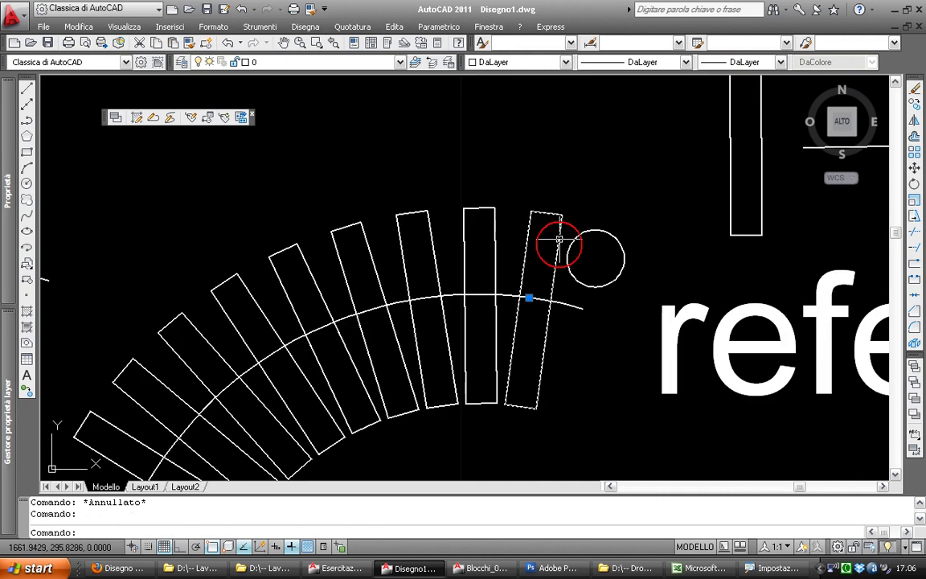
{"action": "type", "text": "refedit"}
{"action": "key", "text": "Return"}
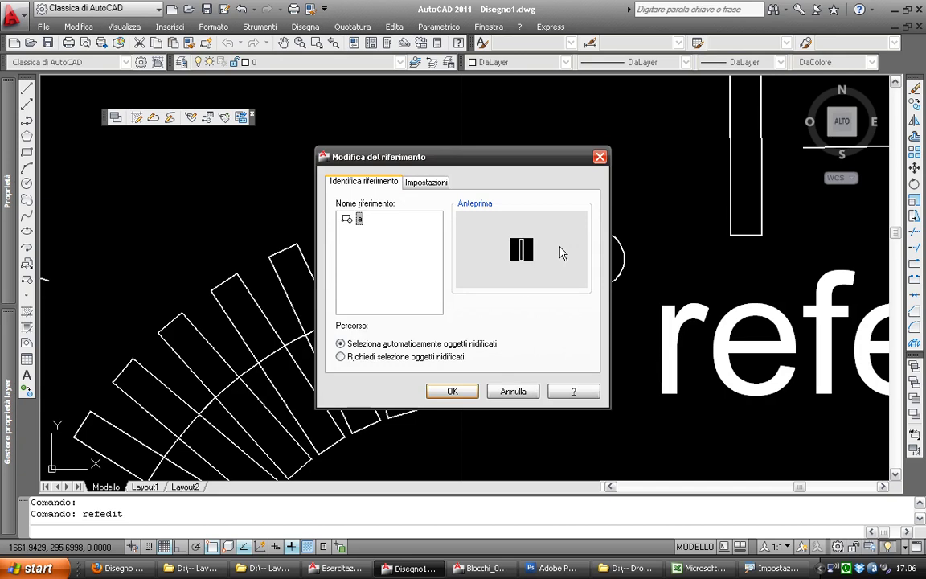
{"action": "left_click", "coordinate": [455, 392]}
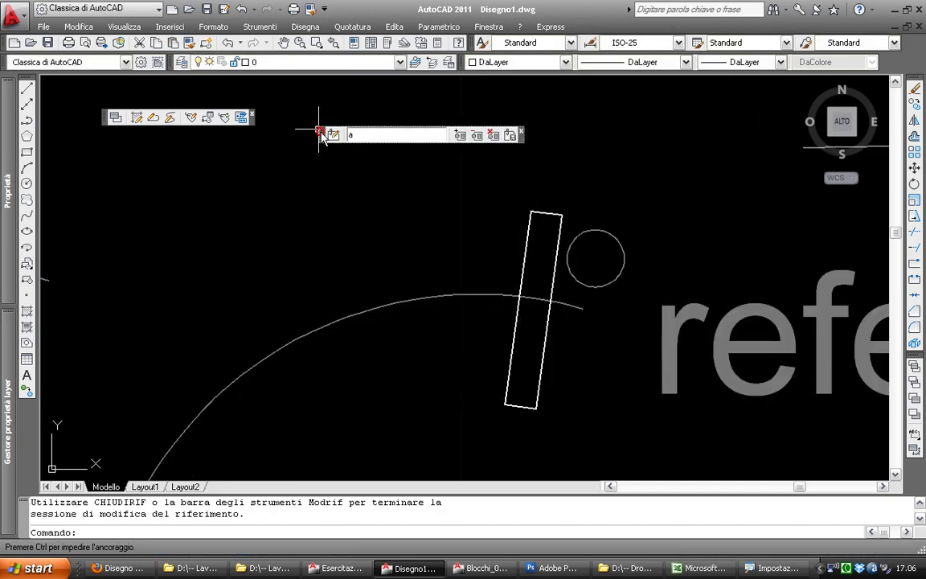
{"action": "left_click_drag", "start_coordinate": [322, 134], "coordinate": [322, 159]}
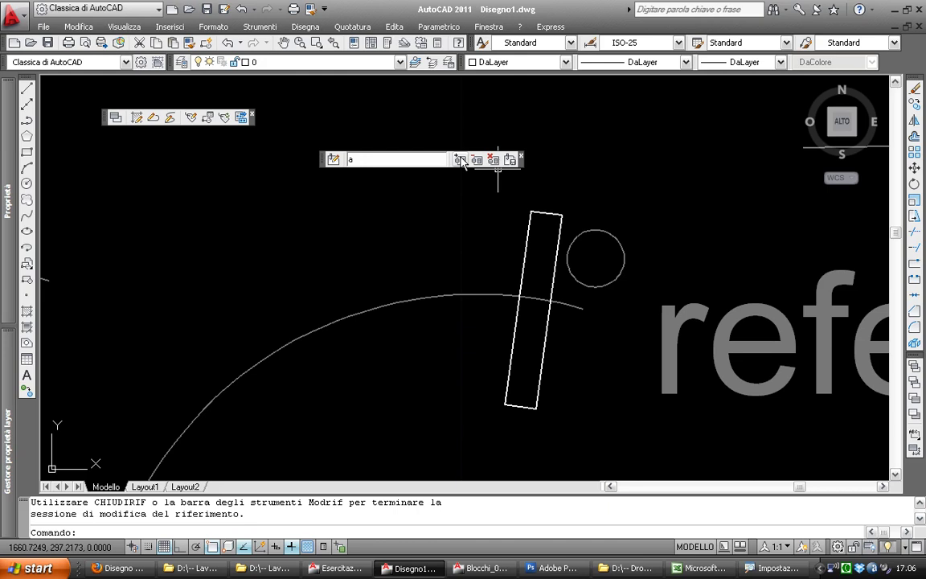
Add the circle to the block's working set and save the reference edits
{"action": "left_click", "coordinate": [460, 160]}
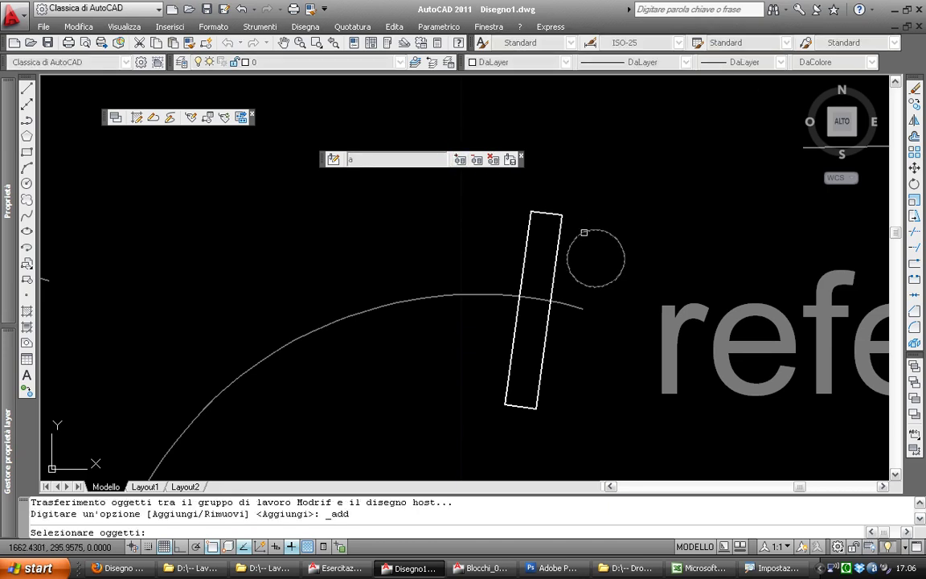
{"action": "left_click", "coordinate": [584, 233]}
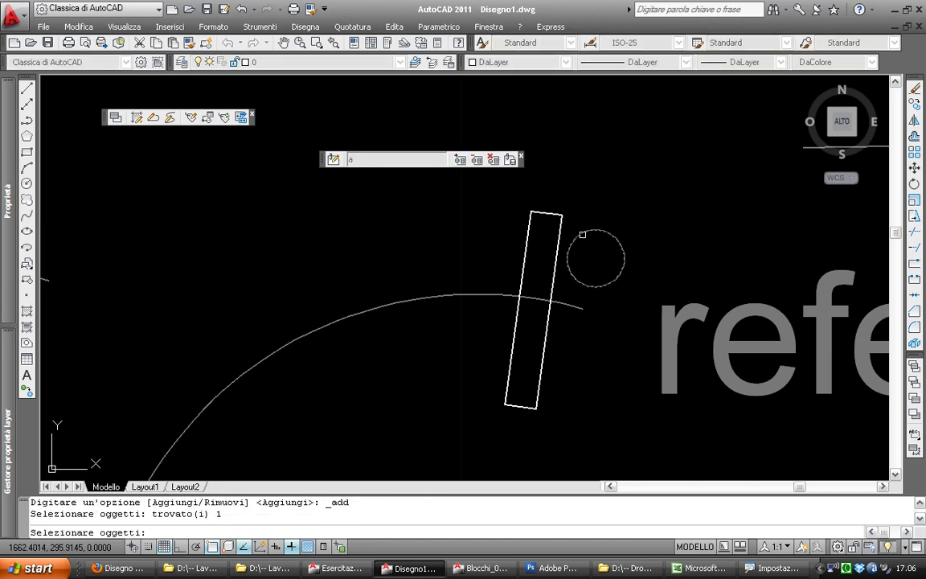
{"action": "key", "text": "Return"}
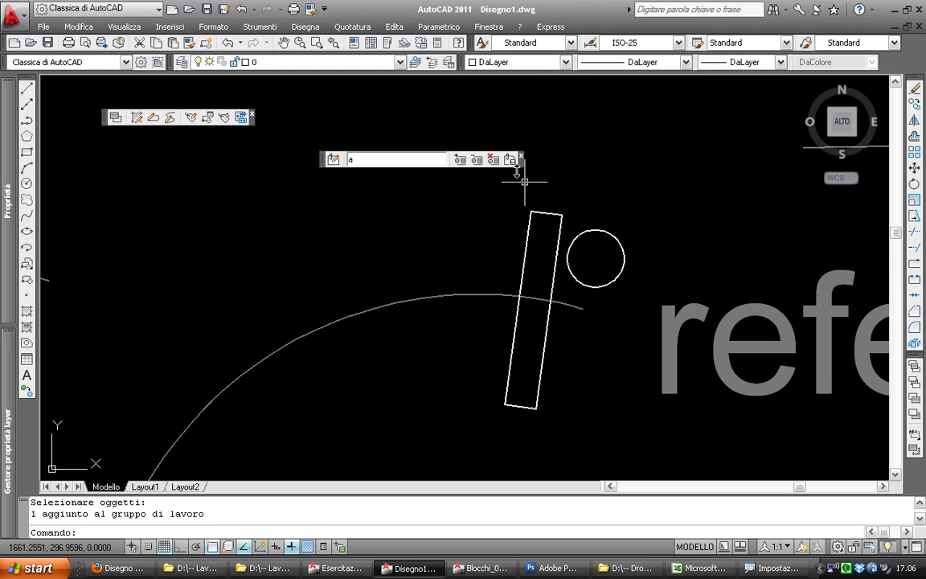
{"action": "left_click", "coordinate": [510, 160]}
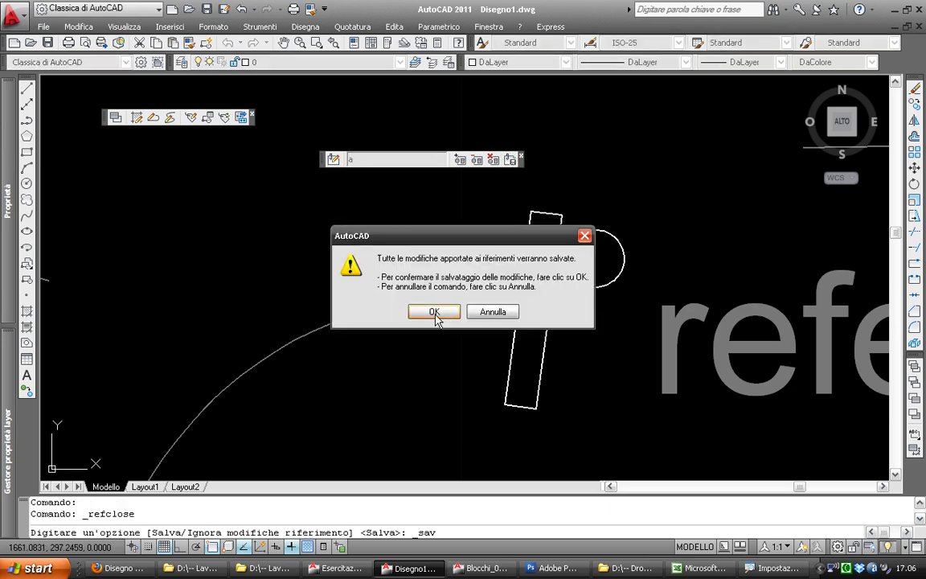
{"action": "left_click", "coordinate": [434, 312]}
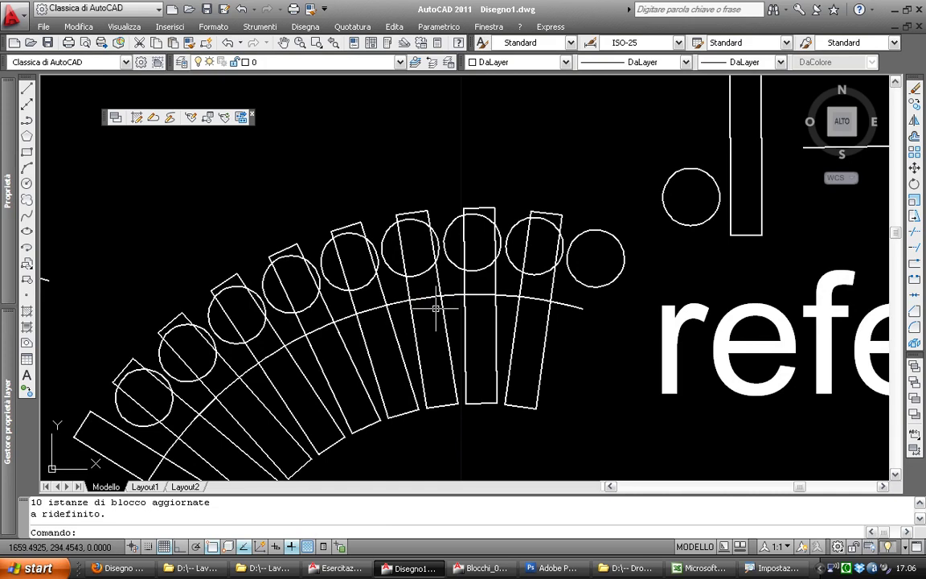
Run REFEDIT on the rightmost block and confirm in-place editing of block a
{"action": "type", "text": "refe"}
{"action": "type", "text": "dit"}
{"action": "key", "text": "Return"}
{"action": "left_click", "coordinate": [554, 219]}
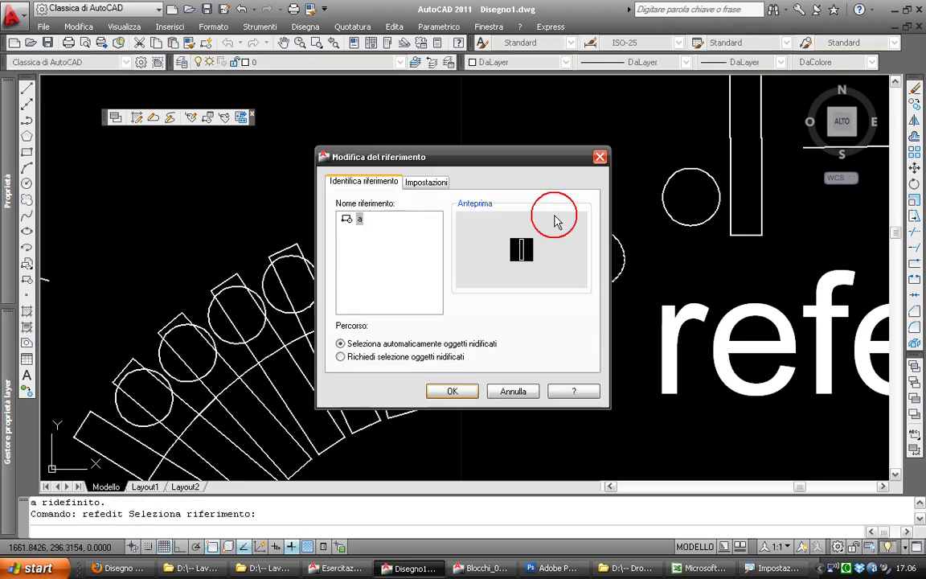
{"action": "left_click", "coordinate": [449, 390]}
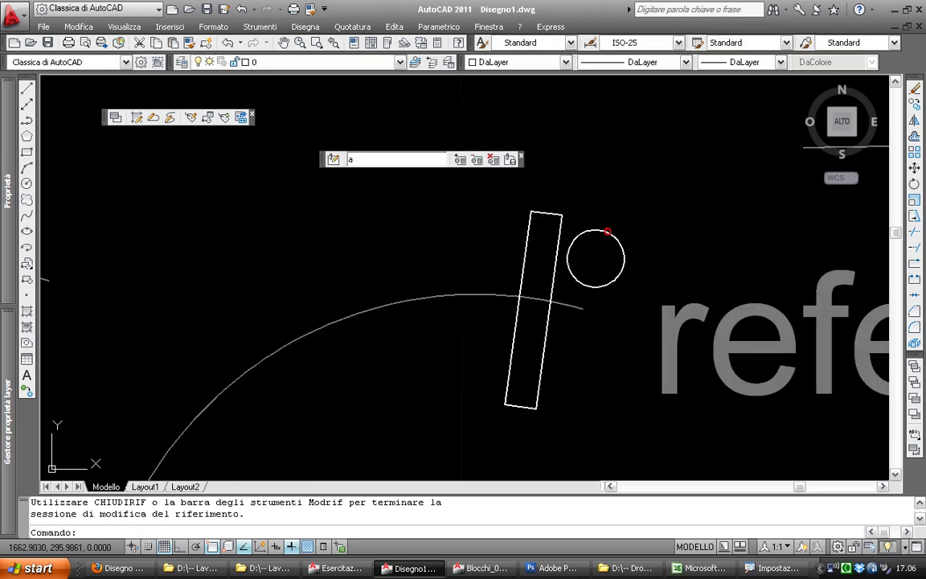
Remove the circle from the working set and save the block without it
{"action": "left_click", "coordinate": [612, 234]}
{"action": "left_click", "coordinate": [477, 159]}
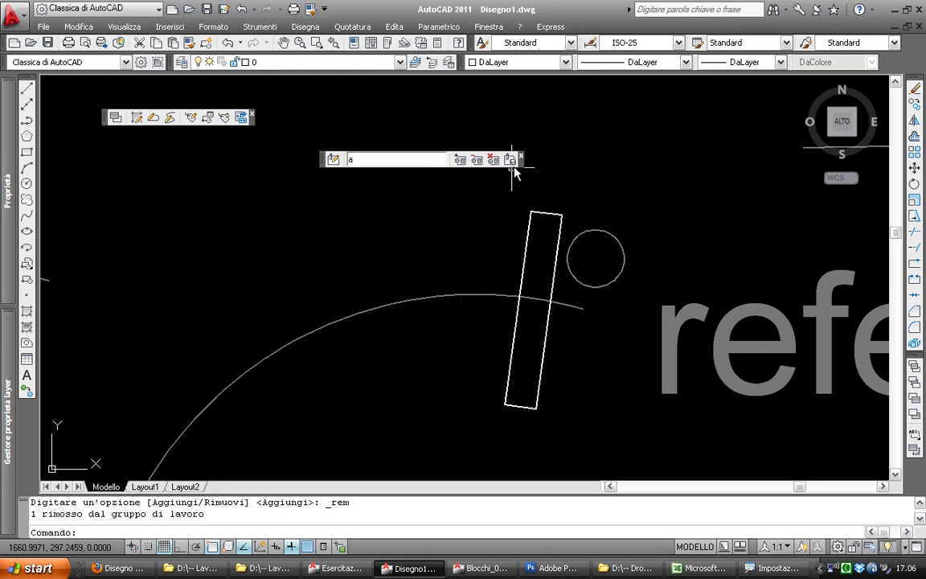
{"action": "left_click", "coordinate": [511, 160]}
{"action": "left_click", "coordinate": [442, 314]}
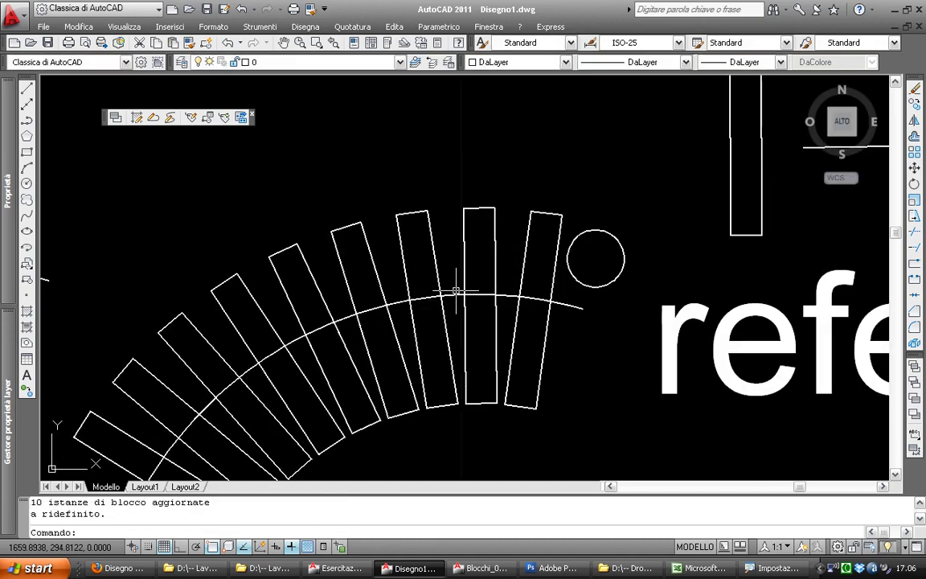
Select the leftover loose circle and zoom out to show more of the arc
{"action": "left_click", "coordinate": [593, 230]}
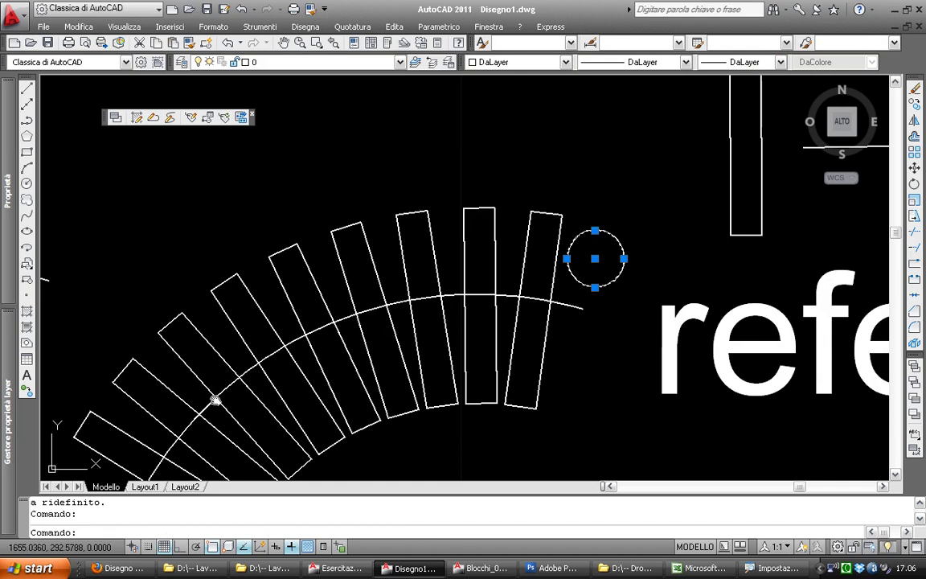
{"action": "middle_click_drag", "start_coordinate": [214, 397], "coordinate": [241, 374]}
{"action": "scroll", "coordinate": [241, 374], "scroll_direction": "down", "scroll_amount": 1}
{"action": "scroll", "coordinate": [308, 334], "scroll_direction": "down", "scroll_amount": 2}
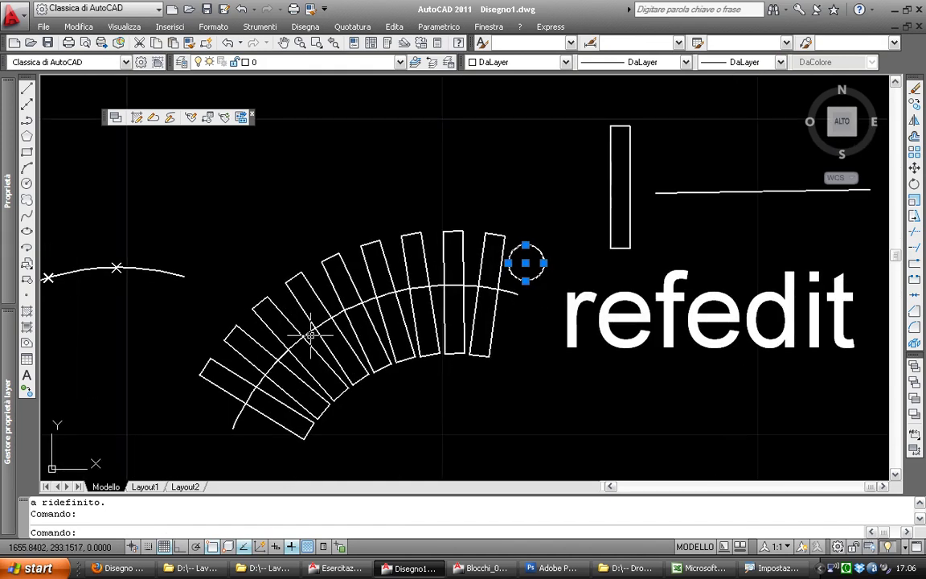
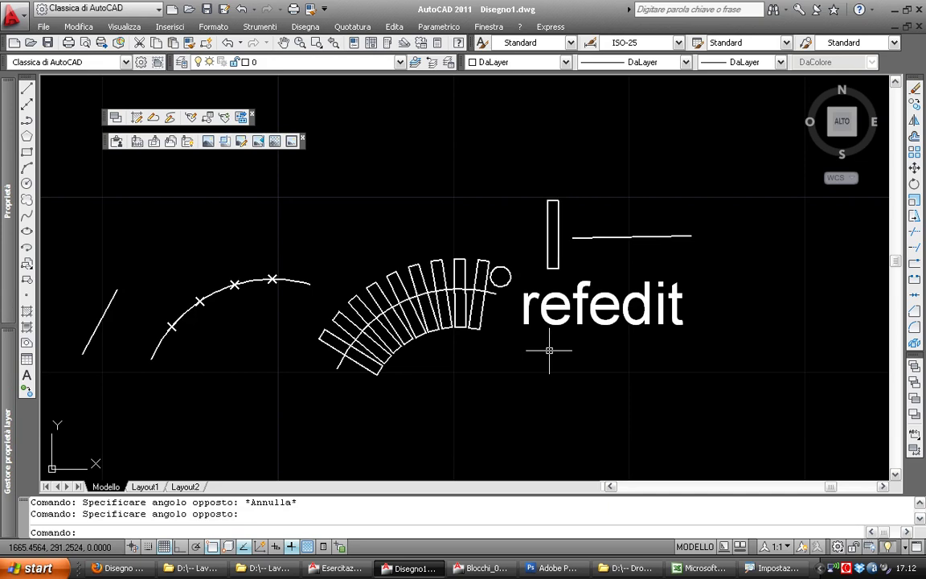
Set the TASKBAR system variable to 0
{"action": "type", "text": "taskbar"}
{"action": "key", "text": "Return"}
{"action": "type", "text": "0"}
{"action": "key", "text": "Return"}
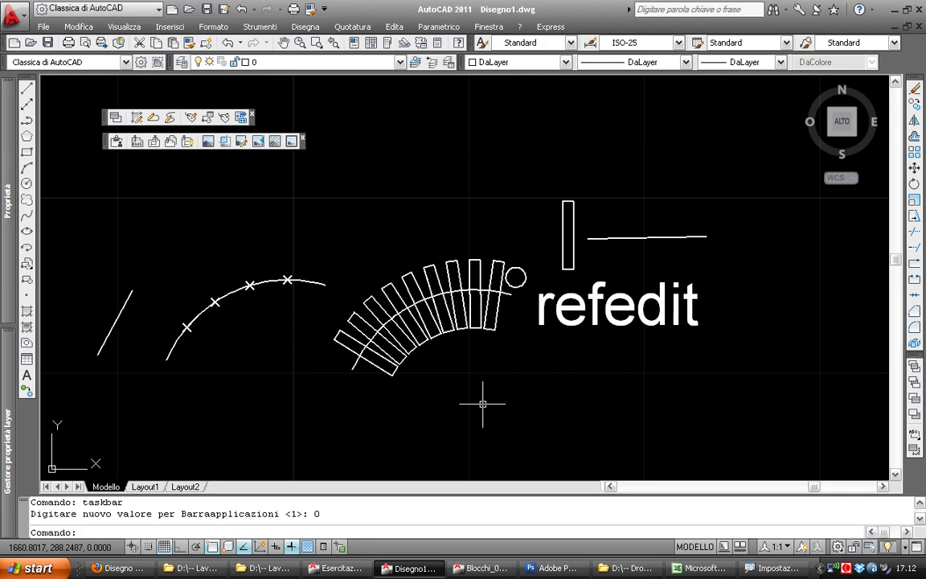
Restore the drawings to floating windows, rearrange them, and bring Blocchi_001 to the front
{"action": "left_click", "coordinate": [912, 30]}
{"action": "left_click_drag", "start_coordinate": [636, 120], "coordinate": [456, 245]}
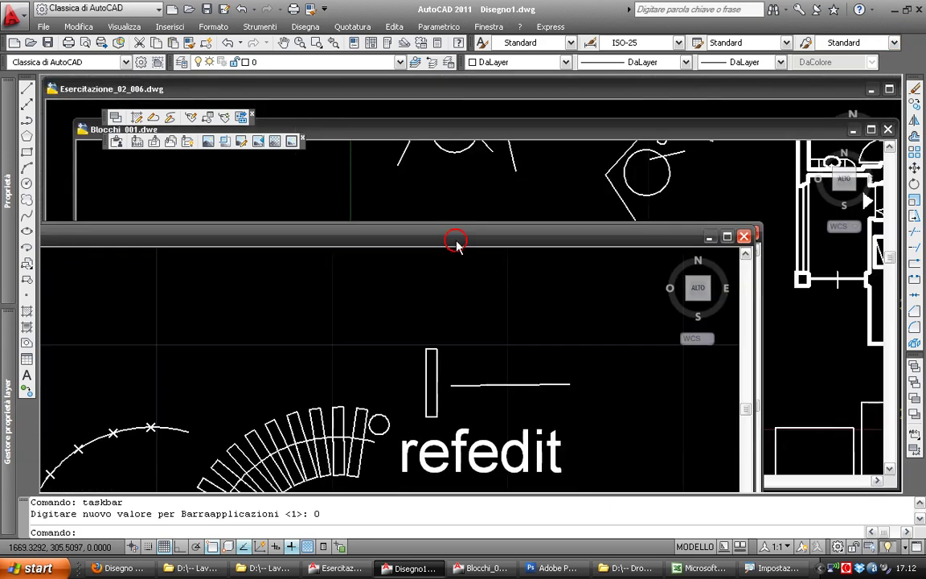
{"action": "left_click", "coordinate": [415, 130]}
{"action": "mouse_move", "coordinate": [569, 91]}
{"action": "left_mouse_down"}
{"action": "mouse_move", "coordinate": [584, 118]}
{"action": "mouse_move", "coordinate": [624, 102]}
{"action": "left_mouse_up"}
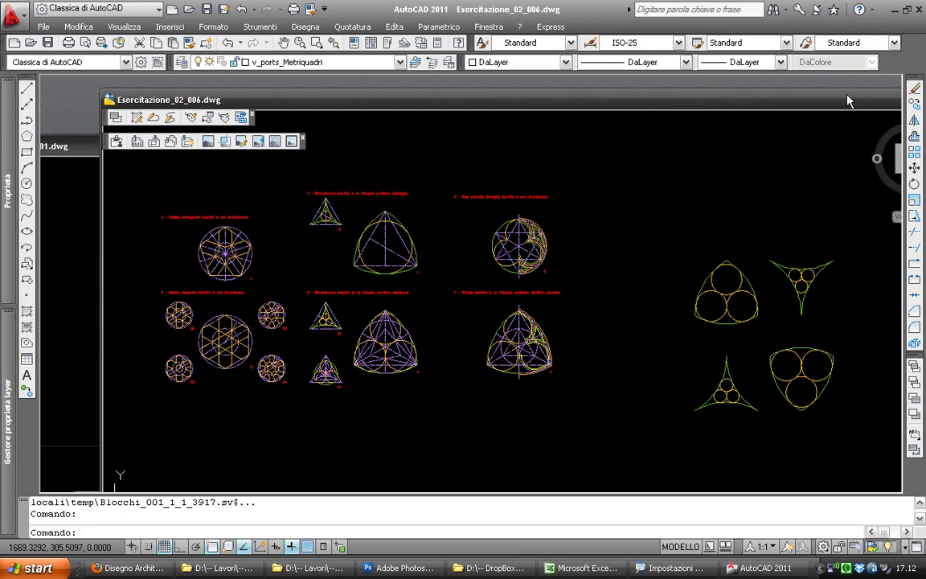
{"action": "double_click", "coordinate": [806, 95]}
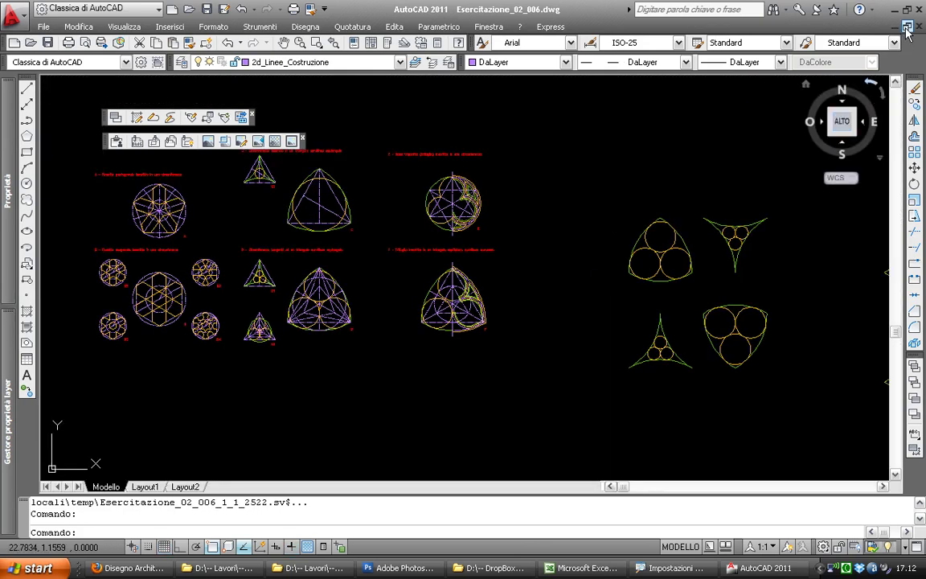
{"action": "left_click", "coordinate": [907, 28]}
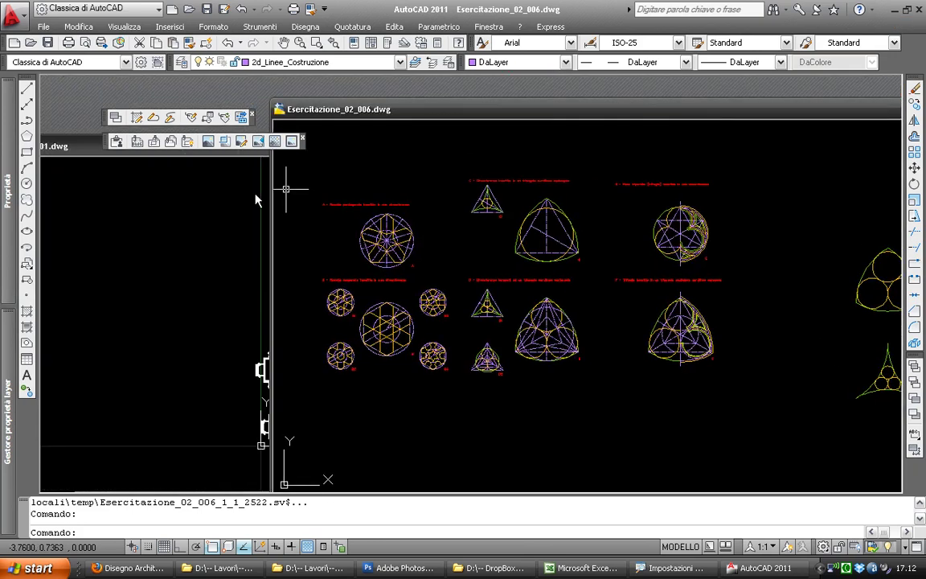
{"action": "mouse_move", "coordinate": [71, 146]}
{"action": "left_mouse_down"}
{"action": "mouse_move", "coordinate": [157, 98]}
{"action": "mouse_move", "coordinate": [139, 96]}
{"action": "left_mouse_up"}
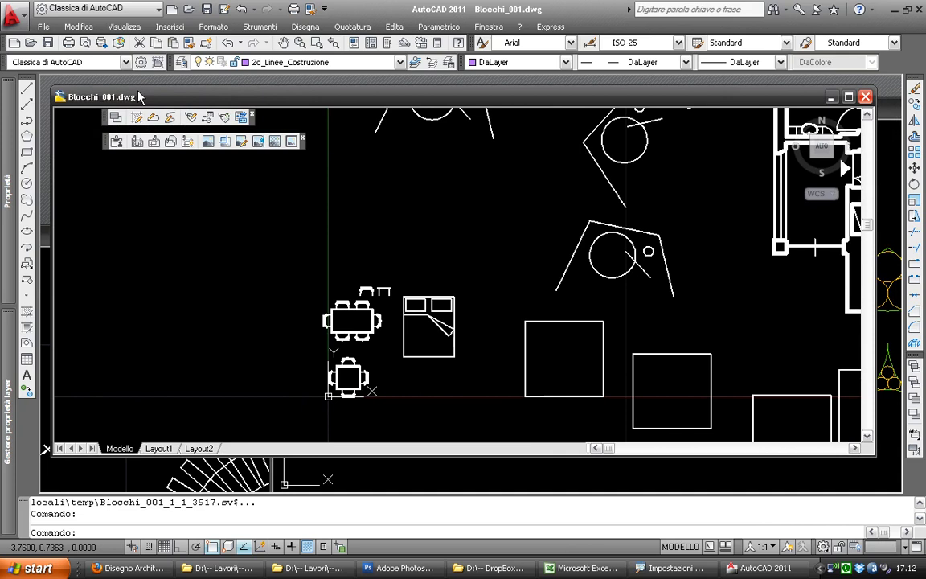
Maximize Blocchi_001, then pick Esercitazione_02_006.dwg from the Finestra window list
{"action": "double_click", "coordinate": [281, 95]}
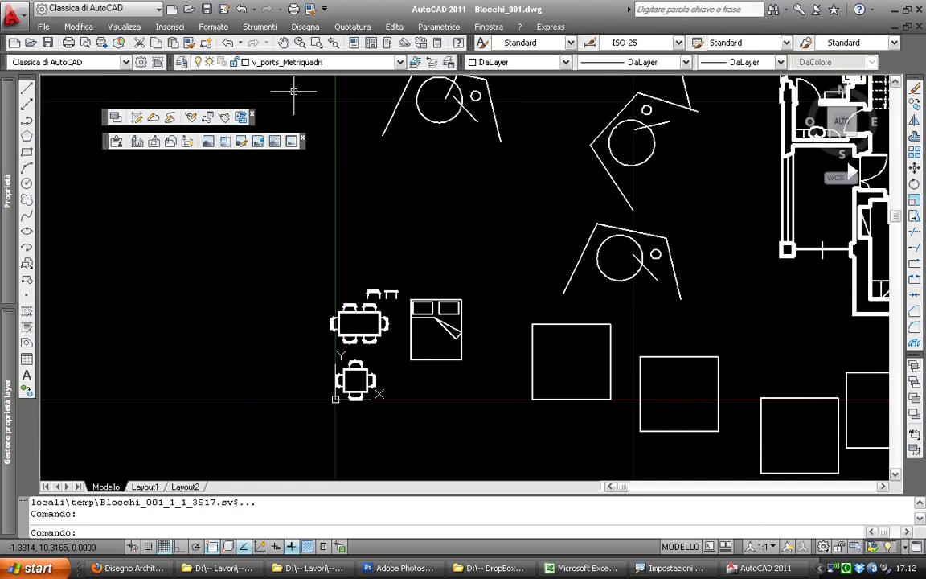
{"action": "left_click", "coordinate": [486, 26]}
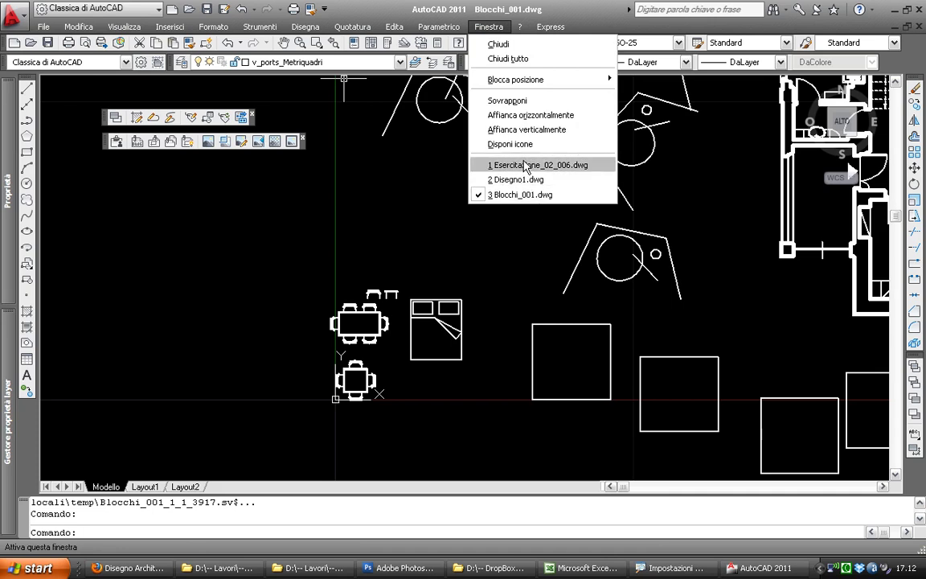
{"action": "left_click", "coordinate": [538, 171]}
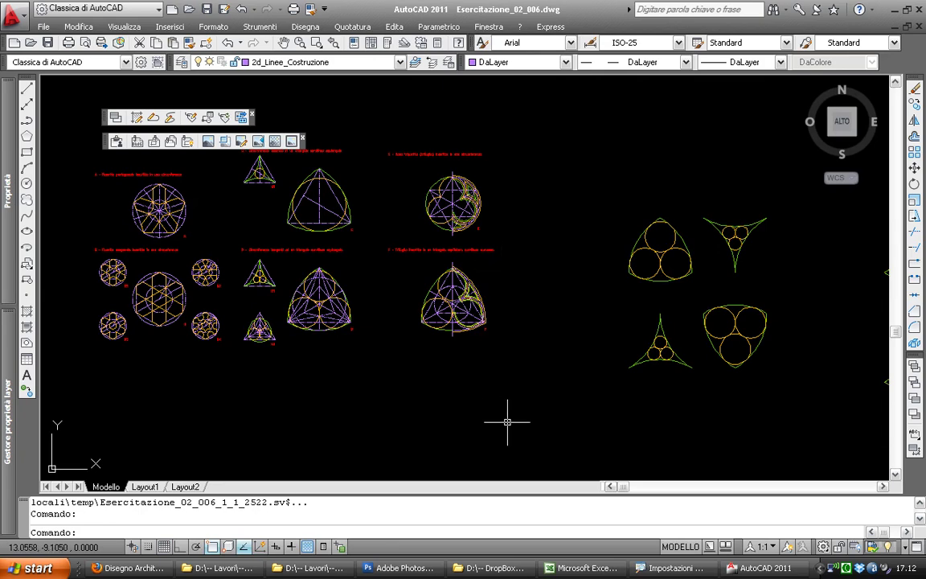
Open KeyboardLayout.png from the Lez 01 course folder, then close Explorer
{"action": "left_click", "coordinate": [217, 567]}
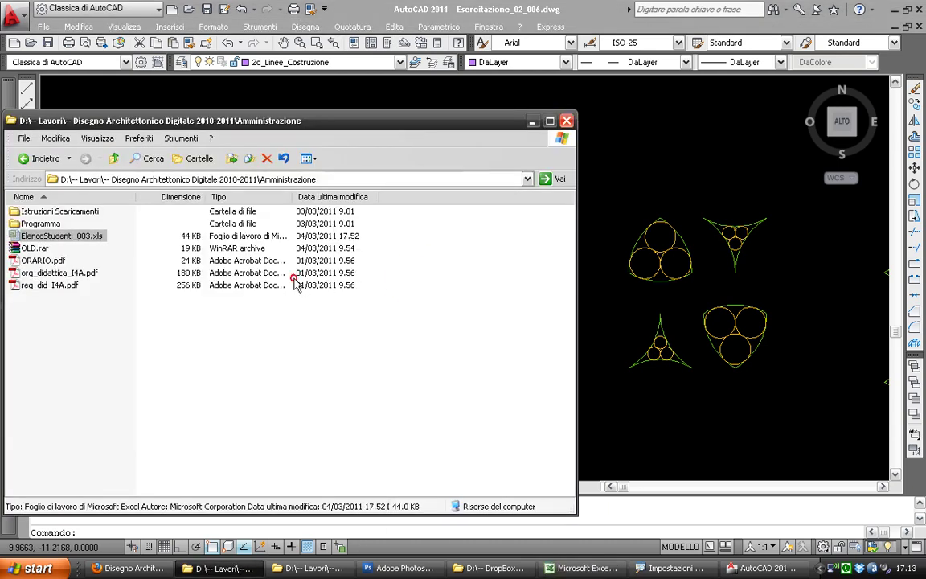
{"action": "left_click", "coordinate": [114, 158]}
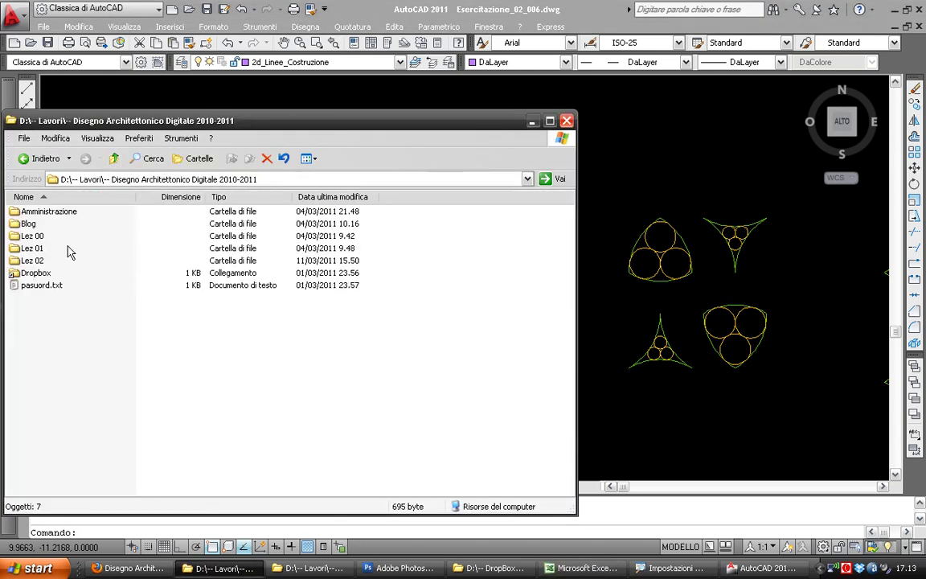
{"action": "double_click", "coordinate": [32, 248]}
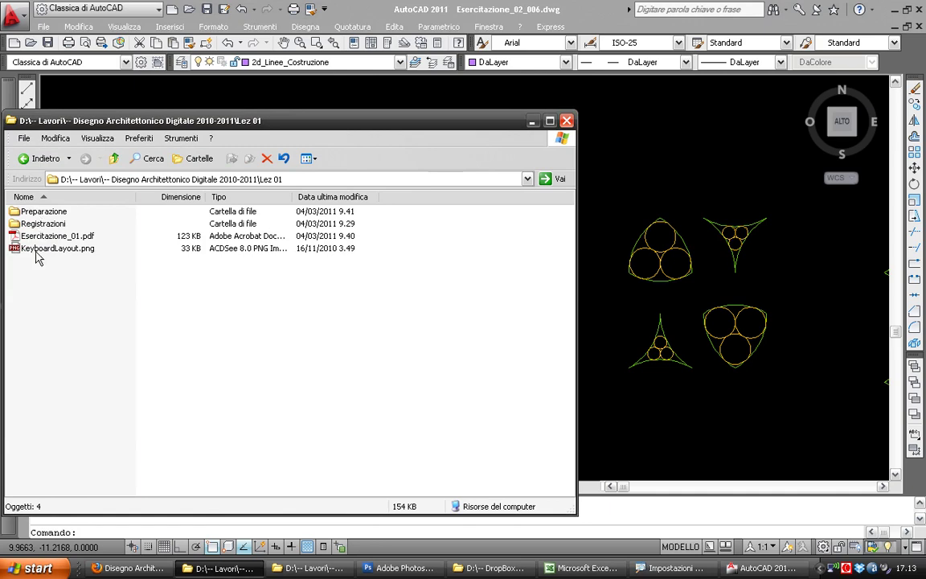
{"action": "double_click", "coordinate": [36, 249]}
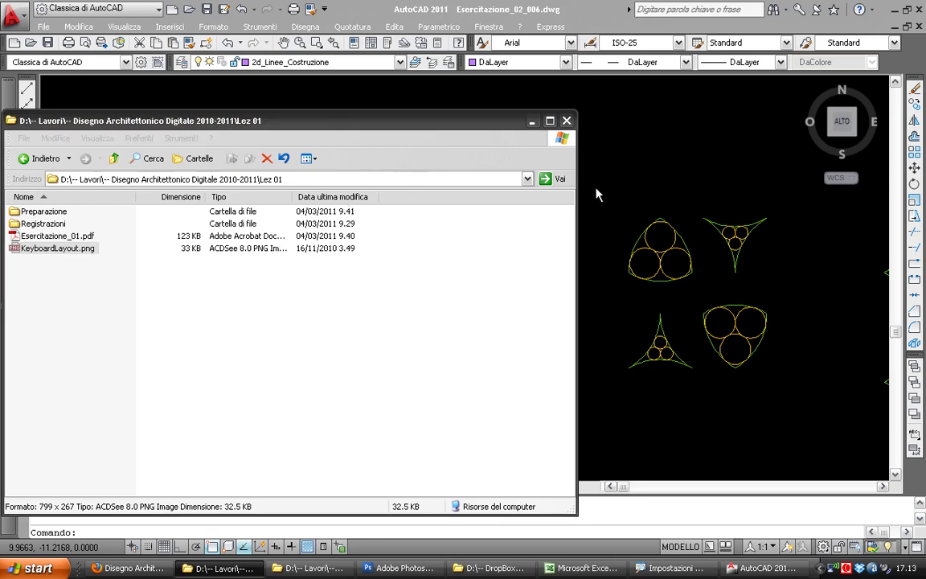
{"action": "left_click", "coordinate": [557, 12]}
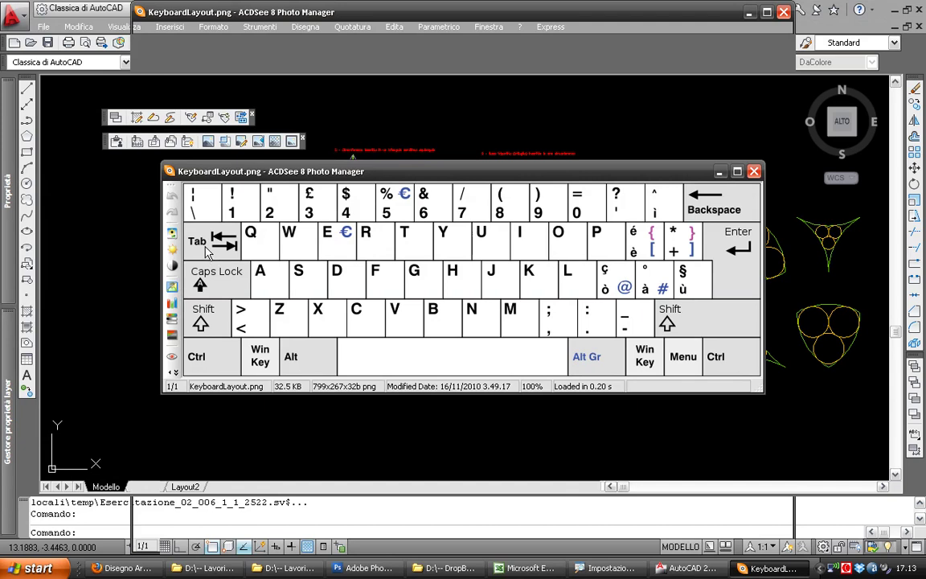
View the keyboard layout image, then cycle AutoCAD to the Disegno1.dwg drawing
{"action": "middle_click_drag", "start_coordinate": [484, 266], "coordinate": [502, 263]}
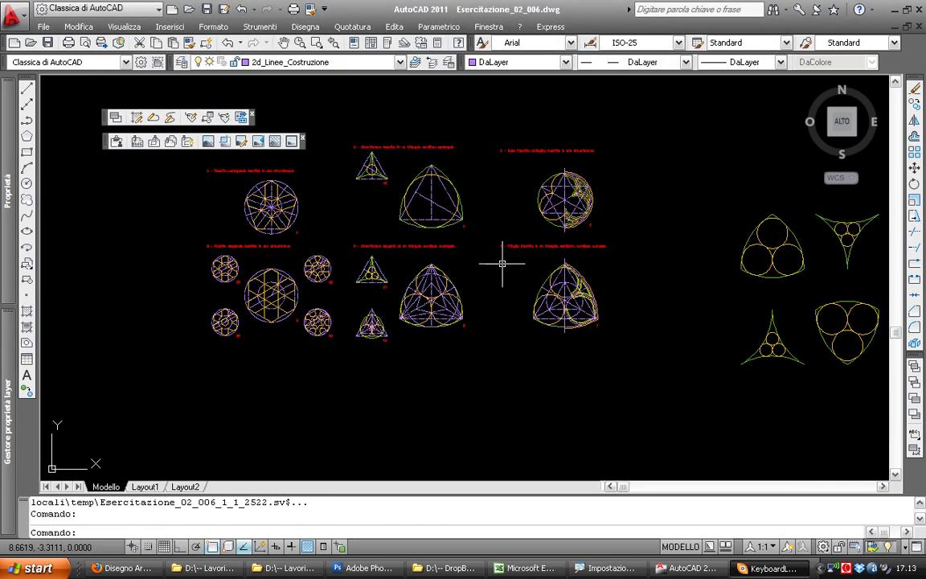
{"action": "key", "text": "ctrl+Tab"}
{"action": "key", "text": "ctrl+Tab"}
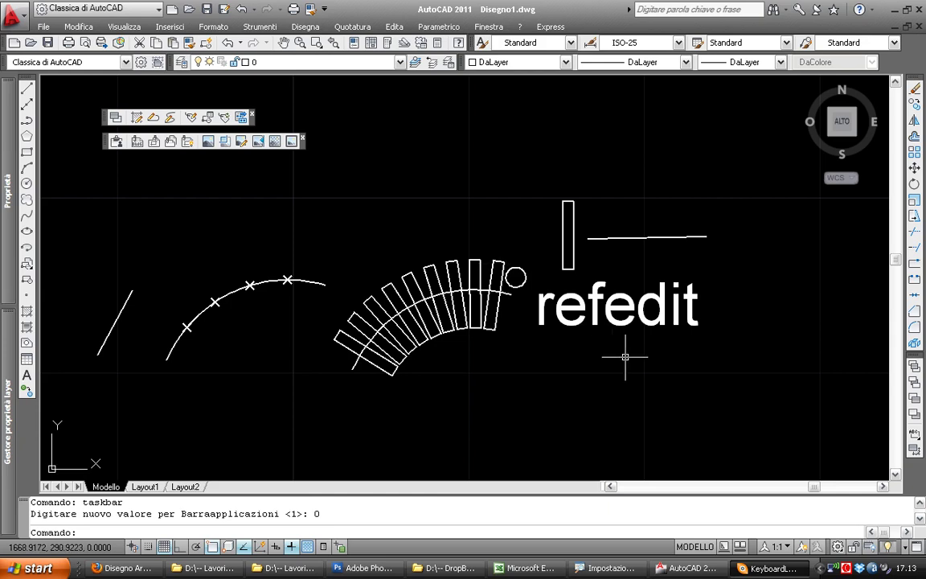
Retype the refedit label as 'taskbar', then start the TASKBAR command
{"action": "middle_click_drag", "start_coordinate": [620, 362], "coordinate": [555, 351]}
{"action": "double_click", "coordinate": [579, 305]}
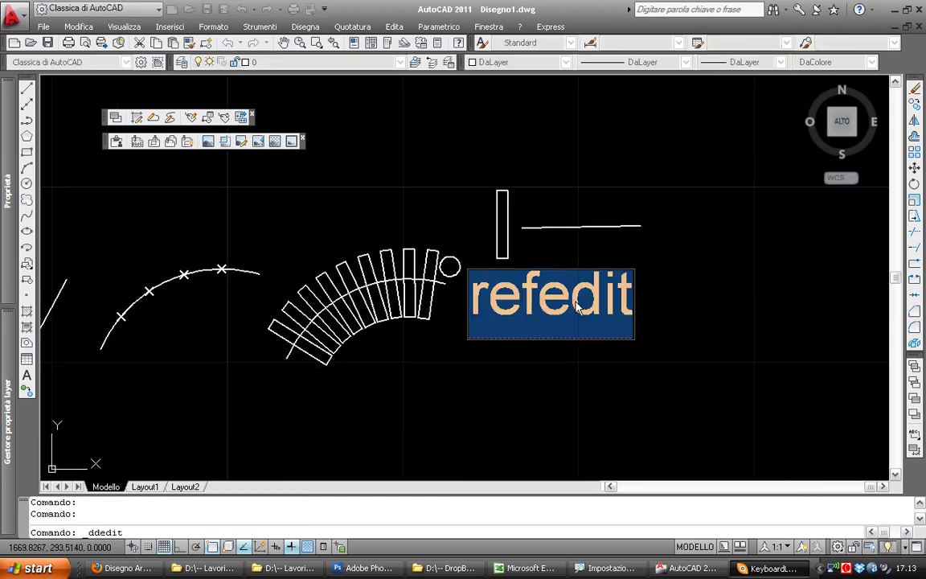
{"action": "type", "text": "taskbar"}
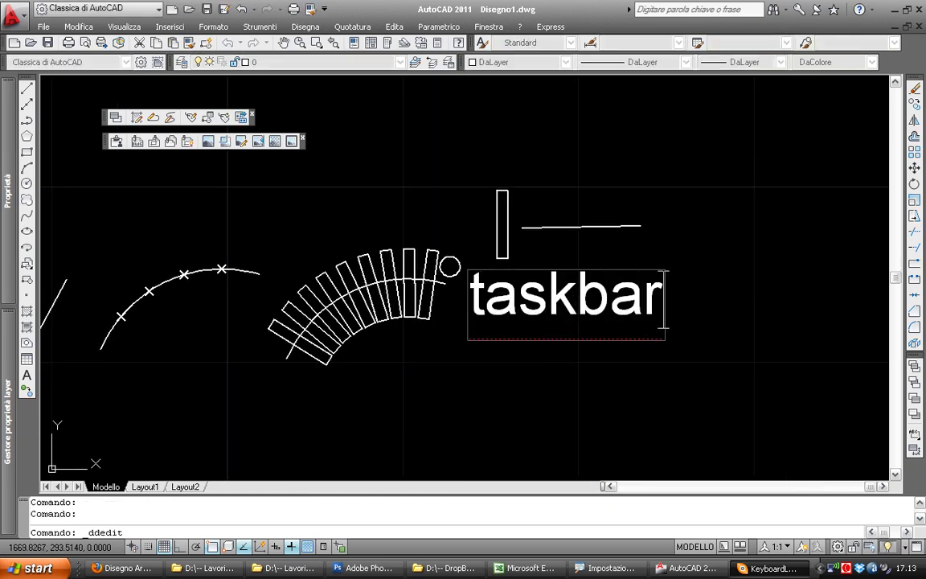
{"action": "key", "text": "Return"}
{"action": "scroll", "coordinate": [659, 321], "scroll_direction": "up", "scroll_amount": 1}
{"action": "scroll", "coordinate": [504, 273], "scroll_direction": "up", "scroll_amount": 1}
{"action": "key", "text": "Escape"}
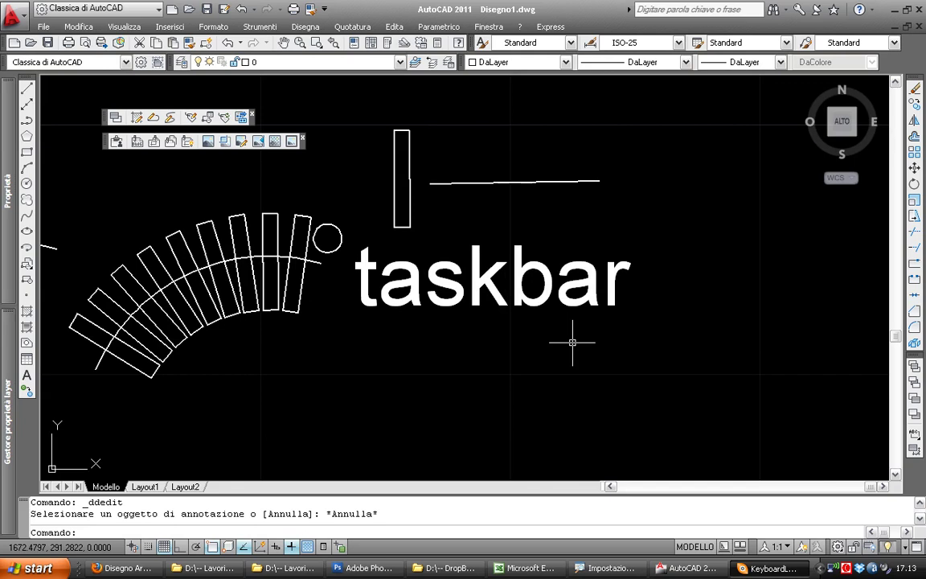
{"action": "type", "text": "taskbar"}
{"action": "key", "text": "Return"}
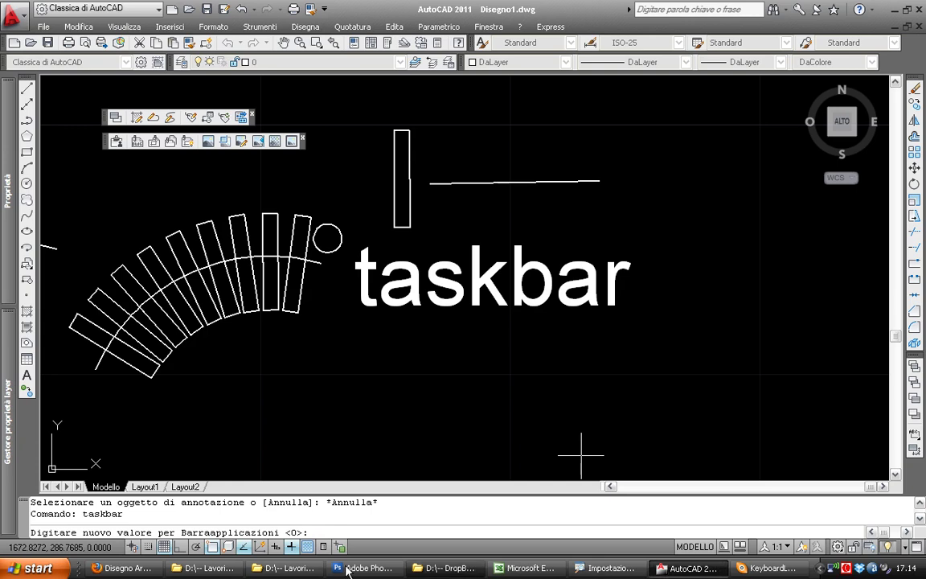
Set TASKBAR back to 1 and switch drawings using their separate Windows taskbar buttons
{"action": "type", "text": "1"}
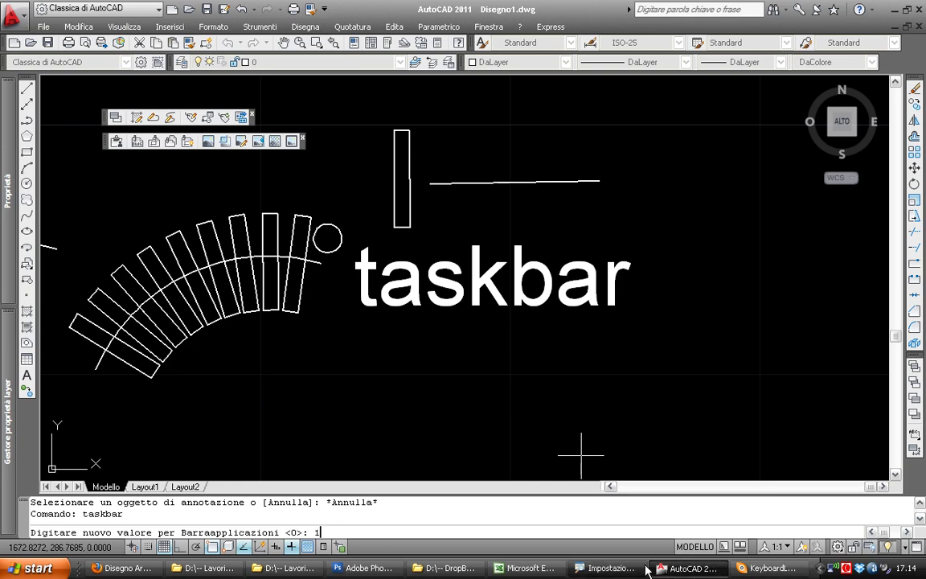
{"action": "key", "text": "Return"}
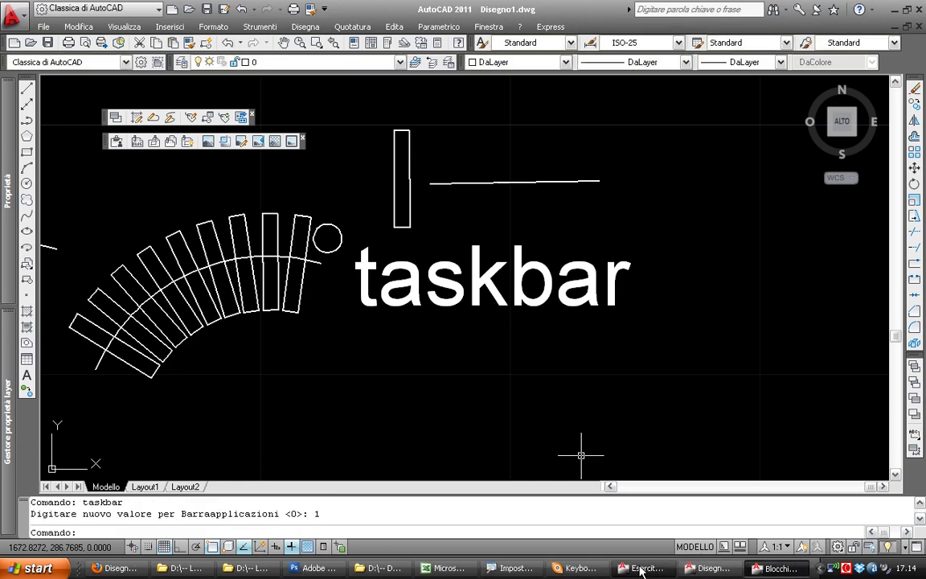
{"action": "left_click", "coordinate": [643, 568]}
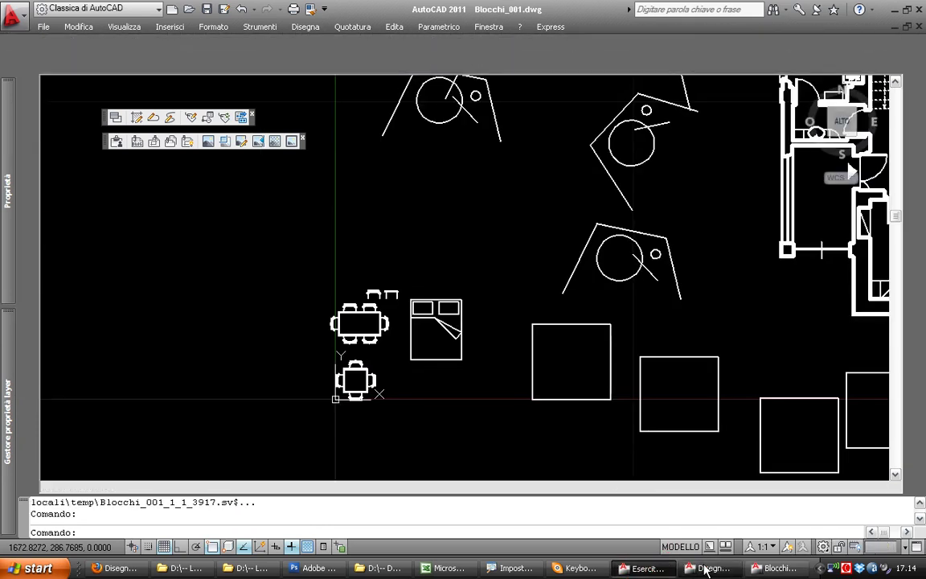
{"action": "left_click", "coordinate": [706, 568]}
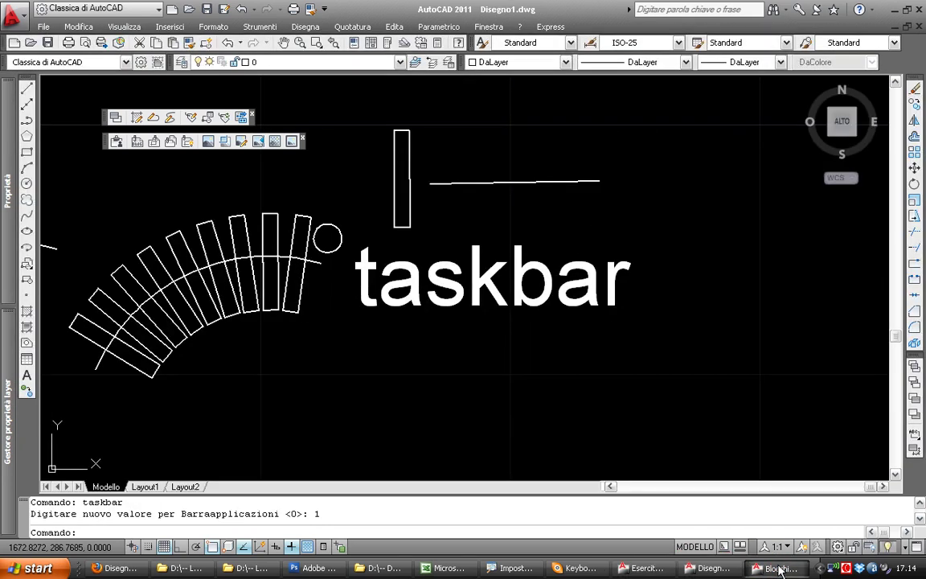
{"action": "left_click", "coordinate": [647, 569]}
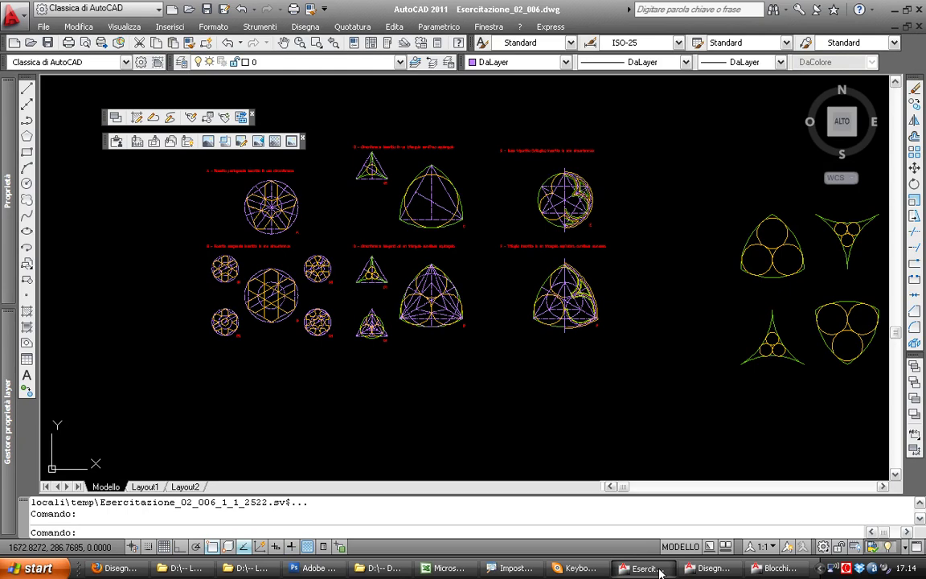
{"action": "left_click", "coordinate": [703, 569]}
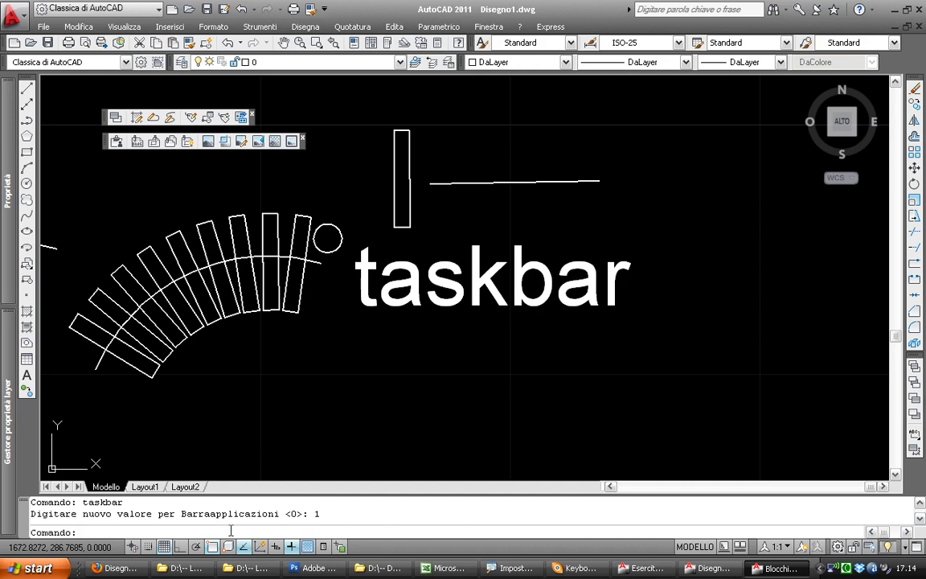
Switch through Esercitazione_02_006 and Disegno1 to Blocchi_001 and pan its view left
{"action": "left_click", "coordinate": [639, 568]}
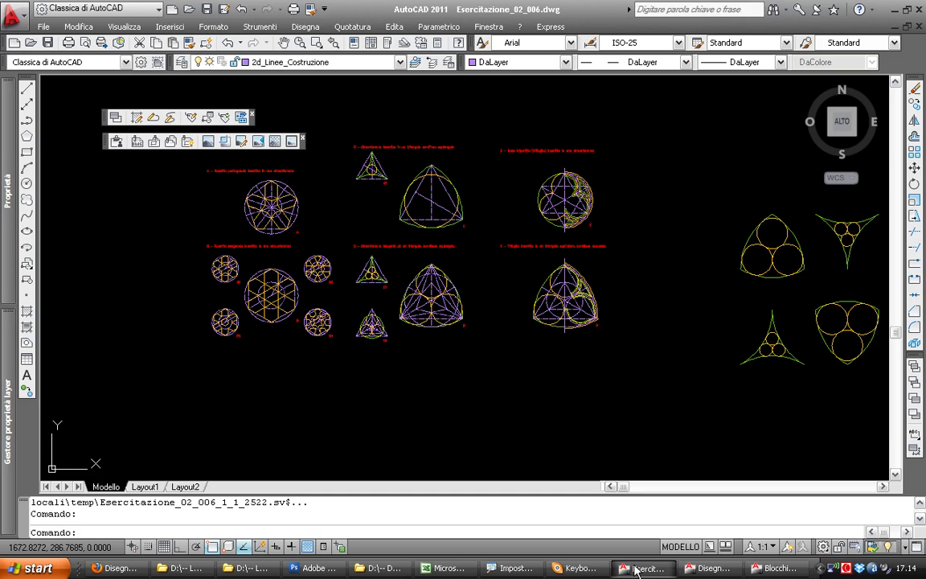
{"action": "left_click", "coordinate": [708, 569]}
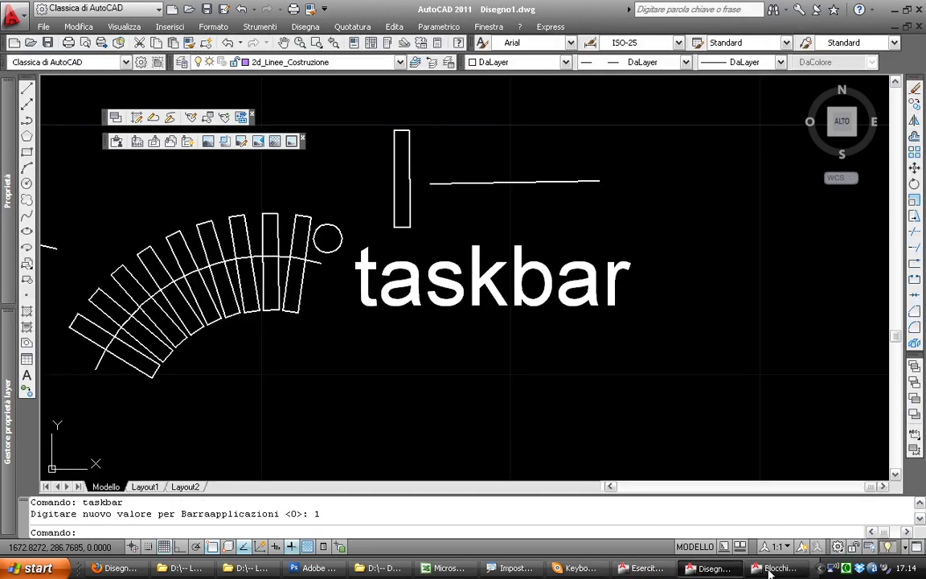
{"action": "left_click", "coordinate": [712, 571]}
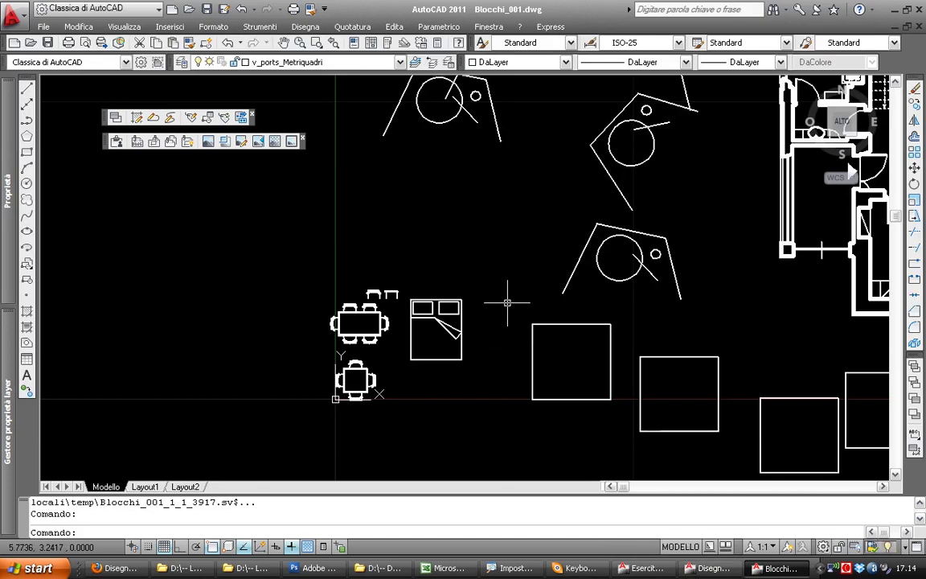
{"action": "middle_click_drag", "start_coordinate": [507, 303], "coordinate": [485, 300]}
{"action": "middle_click_drag", "start_coordinate": [458, 267], "coordinate": [438, 270]}
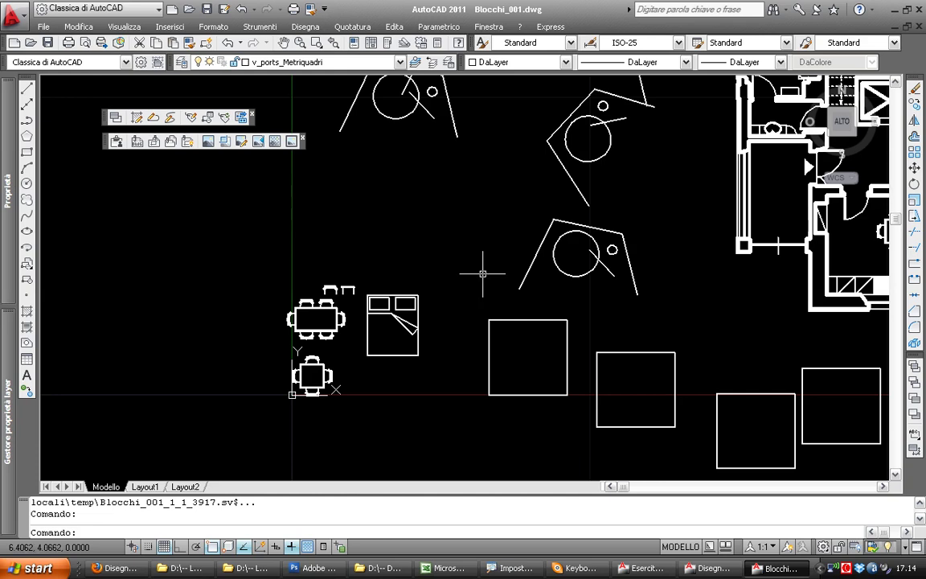
{"action": "left_click", "coordinate": [487, 29]}
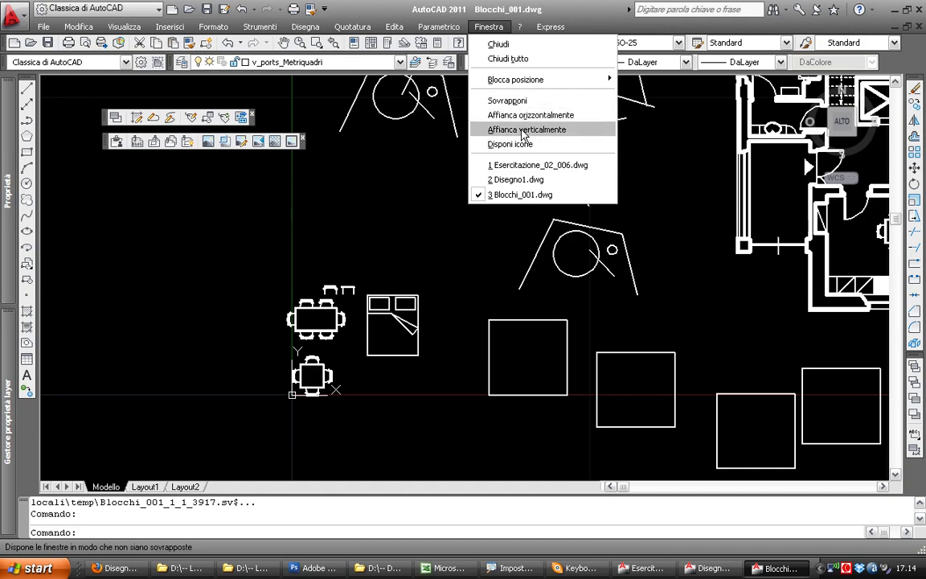
Tile the three open drawings vertically as side-by-side columns
{"action": "left_click", "coordinate": [527, 121]}
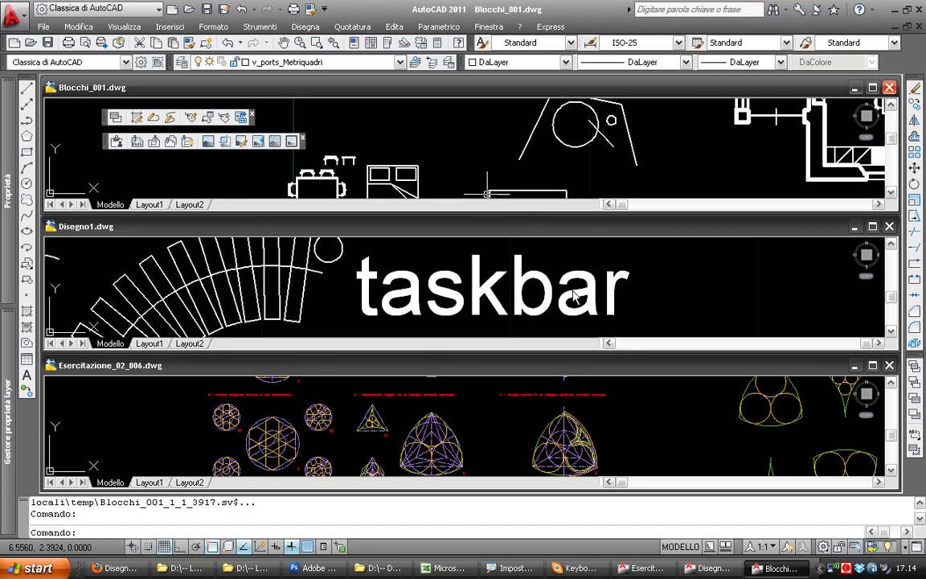
{"action": "left_click", "coordinate": [488, 26]}
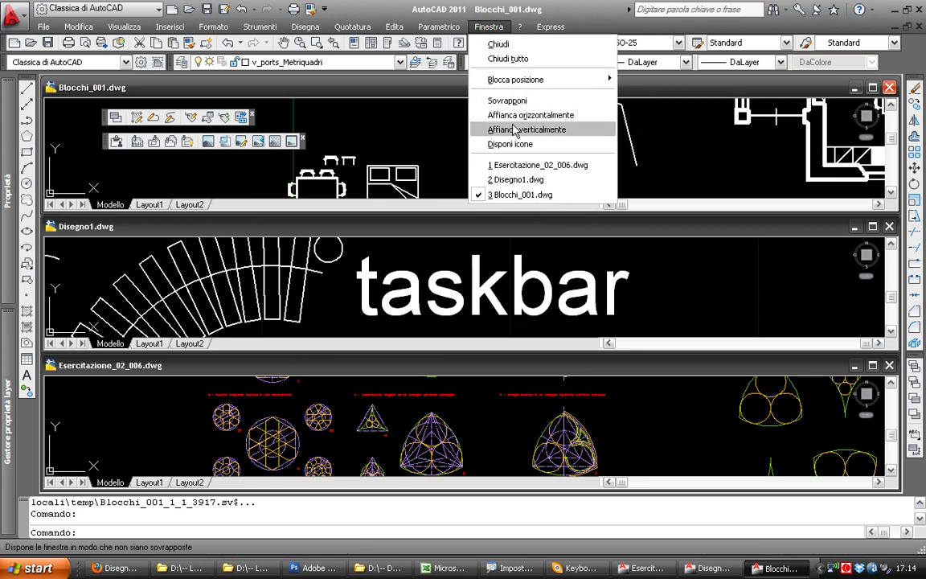
{"action": "left_click", "coordinate": [494, 130]}
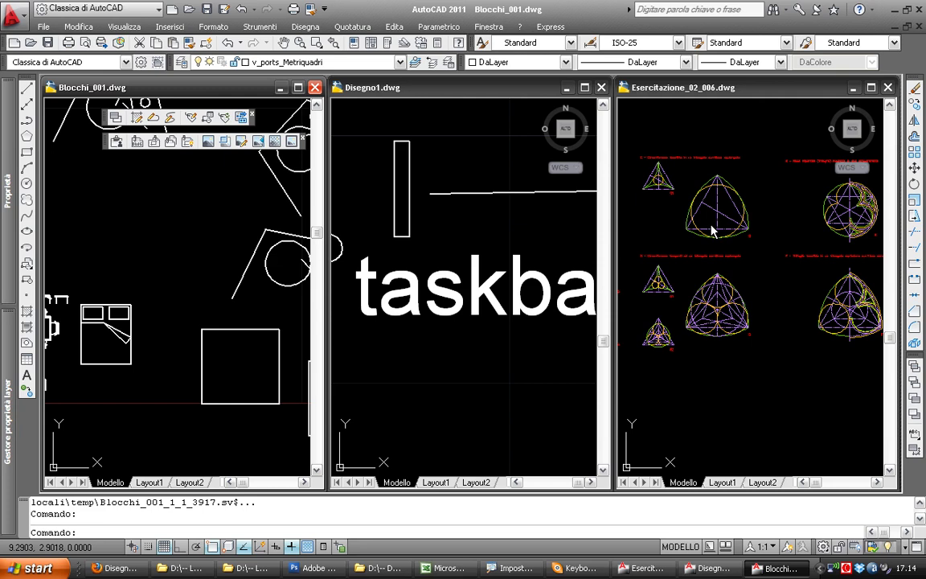
Make Disegno1 current and zoom out to show the fan stair and taskbar text
{"action": "left_click", "coordinate": [533, 221]}
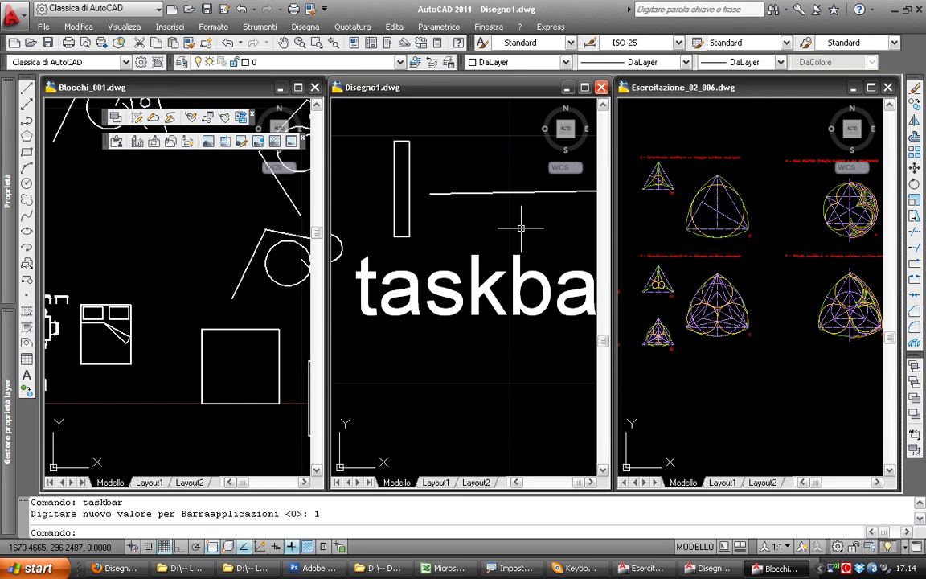
{"action": "scroll", "coordinate": [521, 233], "scroll_direction": "down", "scroll_amount": 2}
{"action": "scroll", "coordinate": [517, 265], "scroll_direction": "down", "scroll_amount": 1}
{"action": "scroll", "coordinate": [513, 291], "scroll_direction": "down", "scroll_amount": 1}
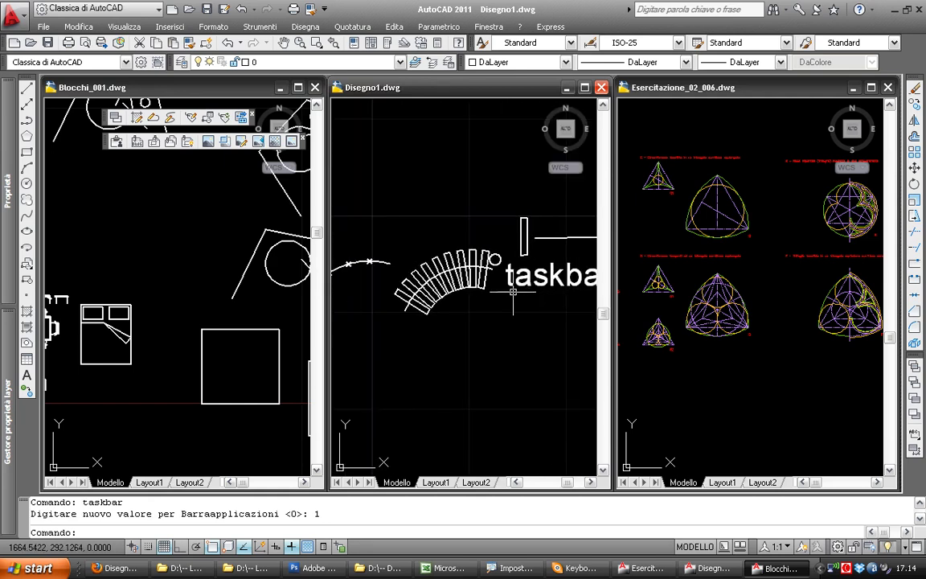
{"action": "scroll", "coordinate": [513, 291], "scroll_direction": "down", "scroll_amount": 2}
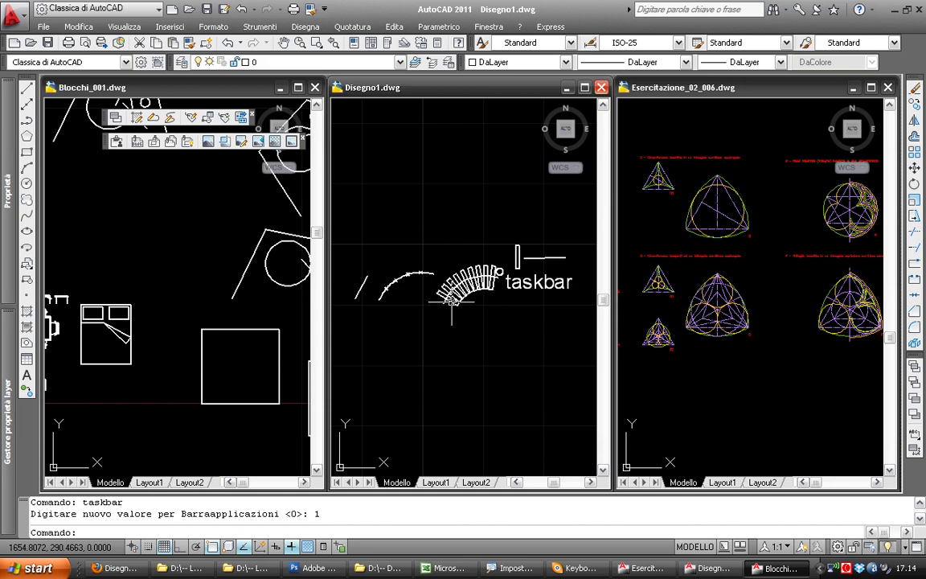
Select Disegno1's fan stair, arcs and taskbar text and copy them to the clipboard
{"action": "scroll", "coordinate": [483, 313], "scroll_direction": "down", "scroll_amount": 3}
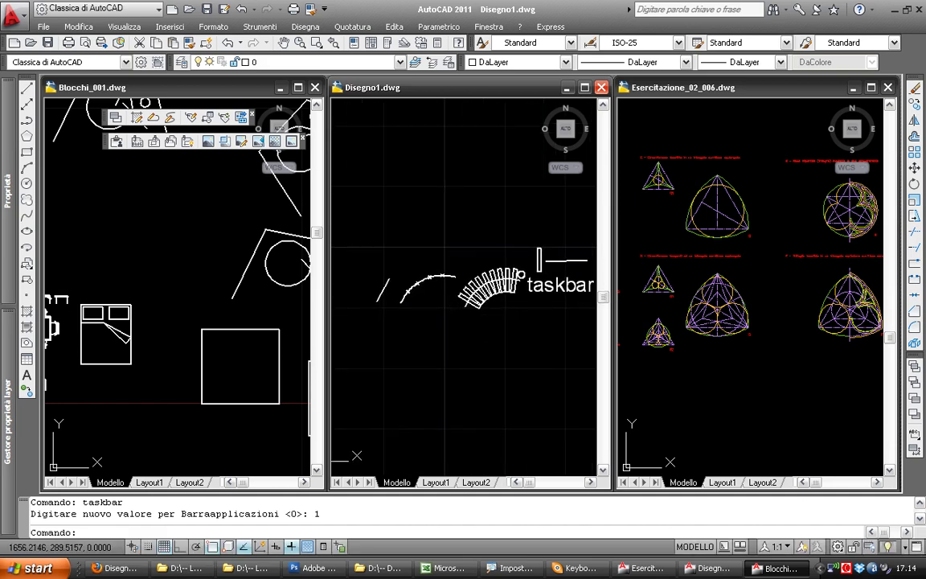
{"action": "left_click", "coordinate": [524, 301]}
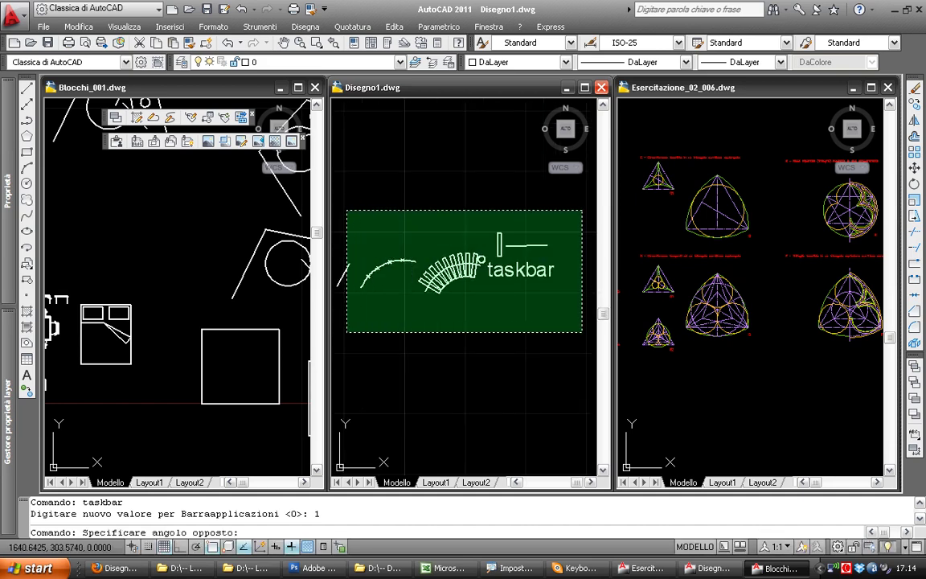
{"action": "left_click", "coordinate": [344, 218]}
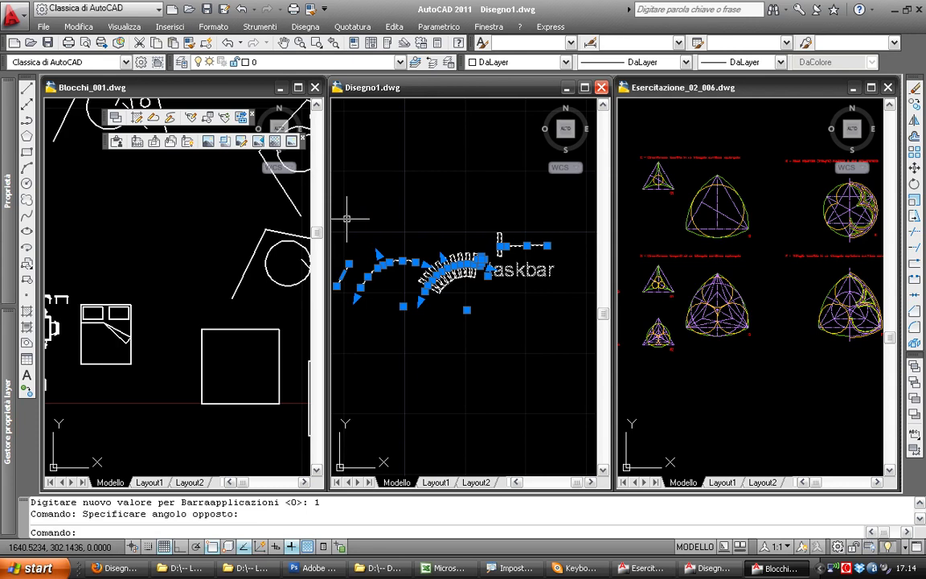
{"action": "key", "text": "ctrl+c"}
Paste the copied geometry into Blocchi_001 below its furniture blocks
{"action": "left_click", "coordinate": [192, 256]}
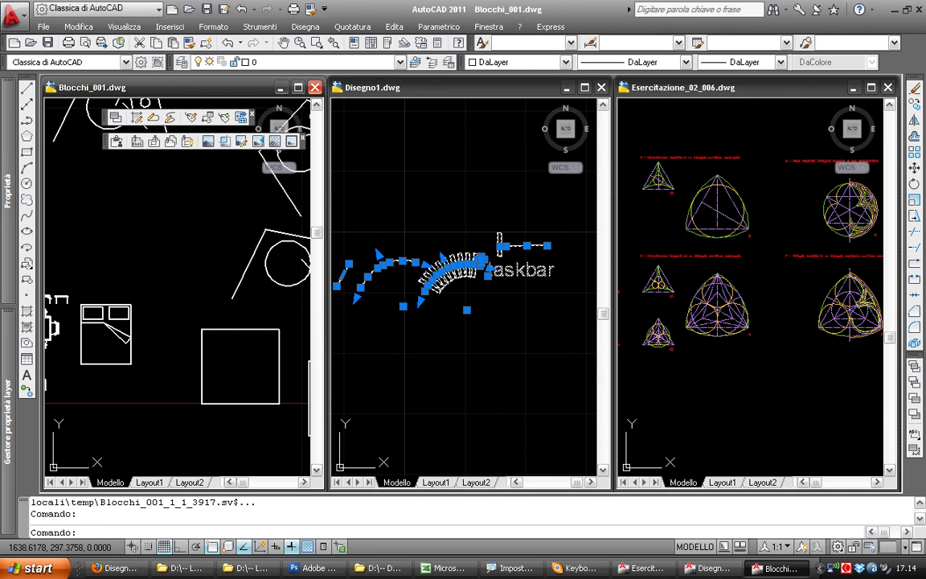
{"action": "middle_click_drag", "start_coordinate": [112, 261], "coordinate": [215, 236]}
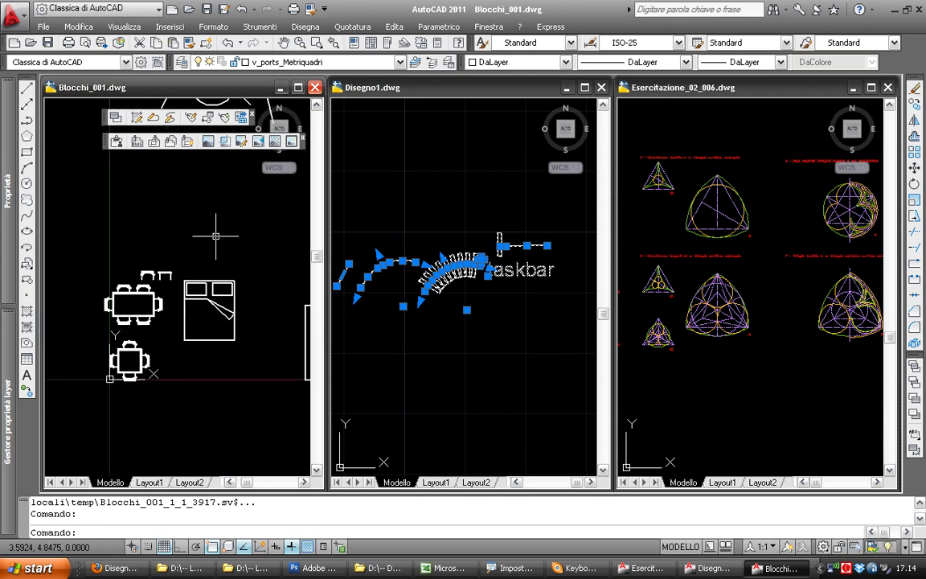
{"action": "key", "text": "ctrl+v"}
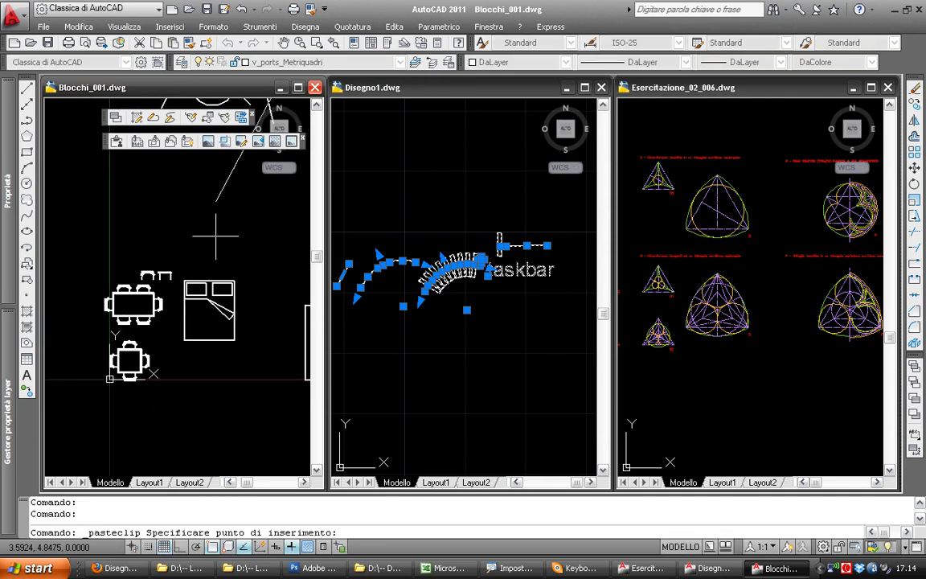
{"action": "scroll", "coordinate": [141, 256], "scroll_direction": "down", "scroll_amount": 3}
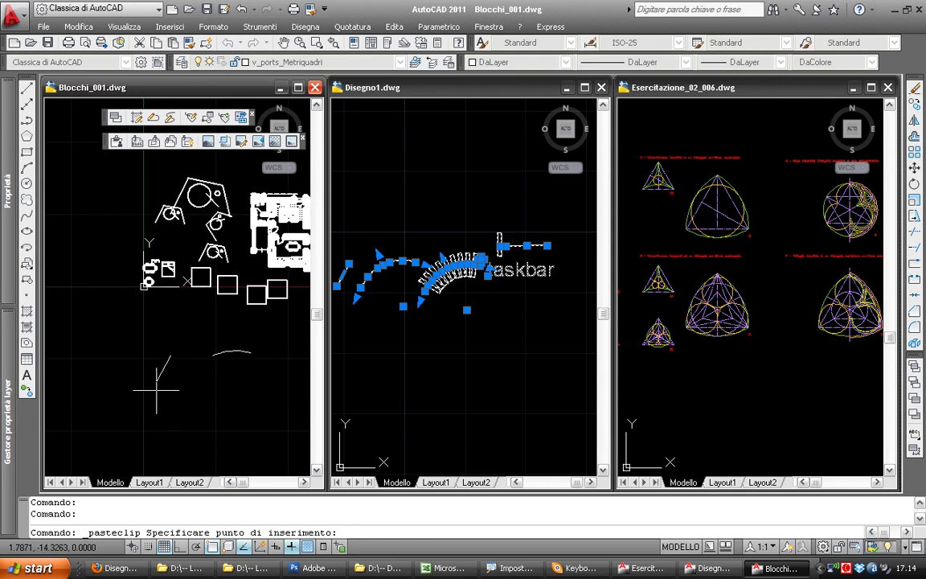
{"action": "scroll", "coordinate": [165, 374], "scroll_direction": "down", "scroll_amount": 2}
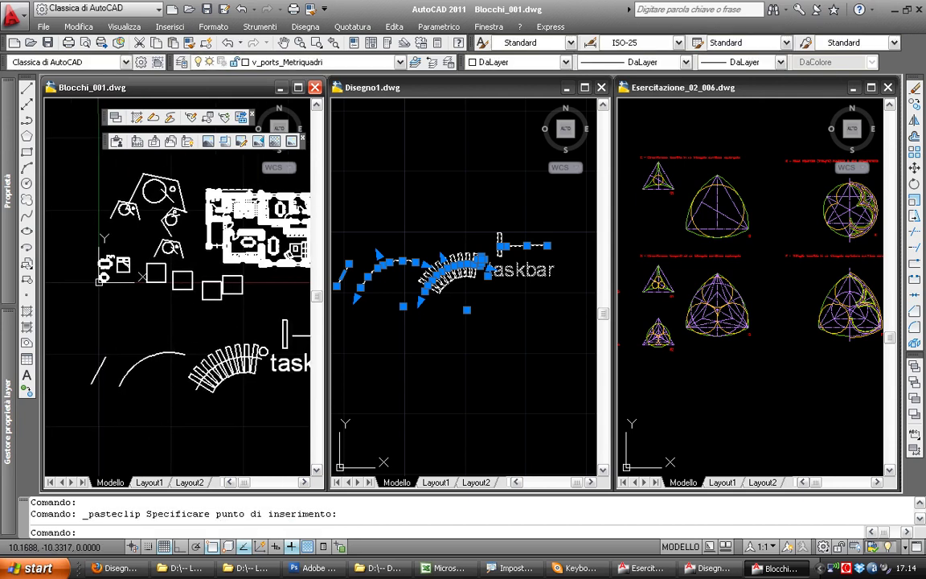
{"action": "left_click", "coordinate": [161, 350]}
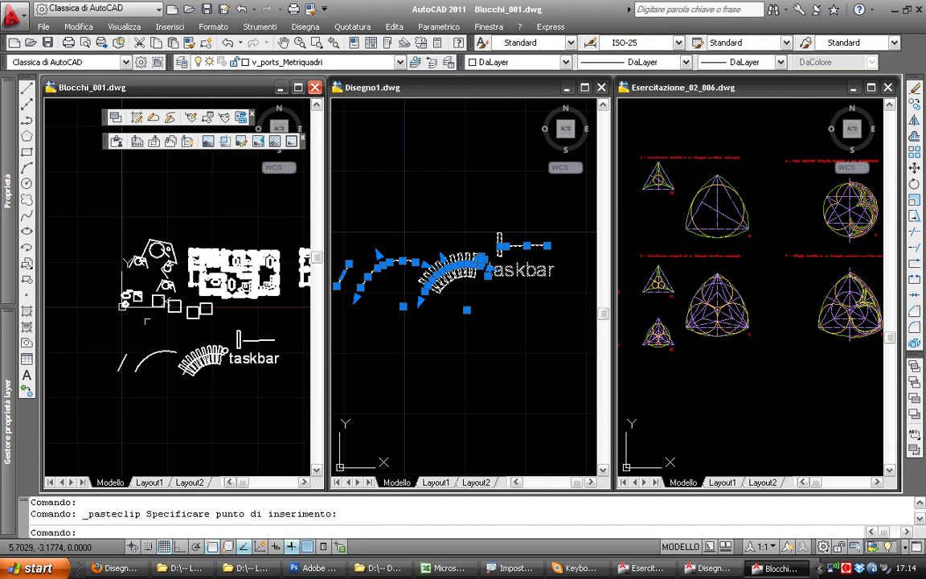
Start a second paste into Blocchi_001, pan for room, then cancel it
{"action": "key", "text": "ctrl+v"}
{"action": "middle_click_drag", "start_coordinate": [145, 424], "coordinate": [107, 410]}
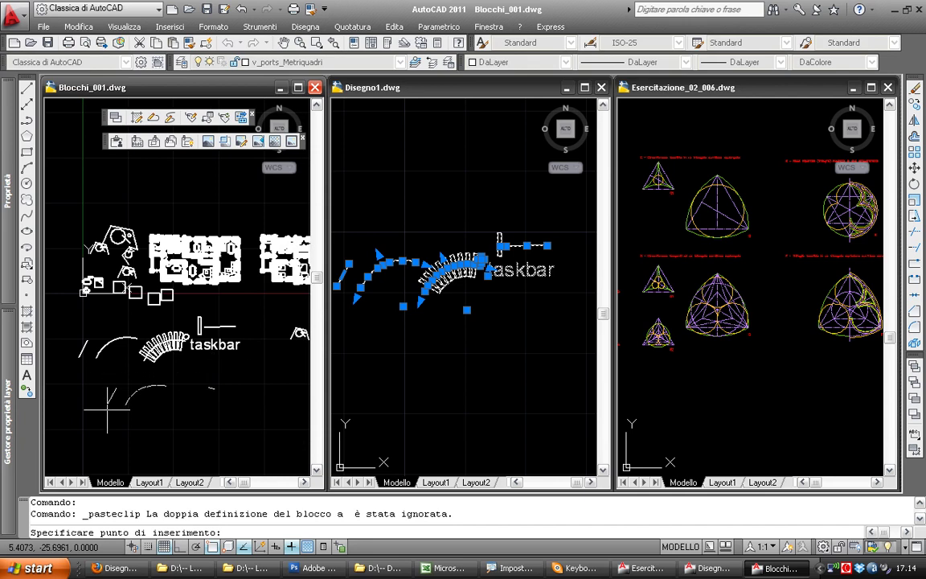
{"action": "key", "text": "Escape"}
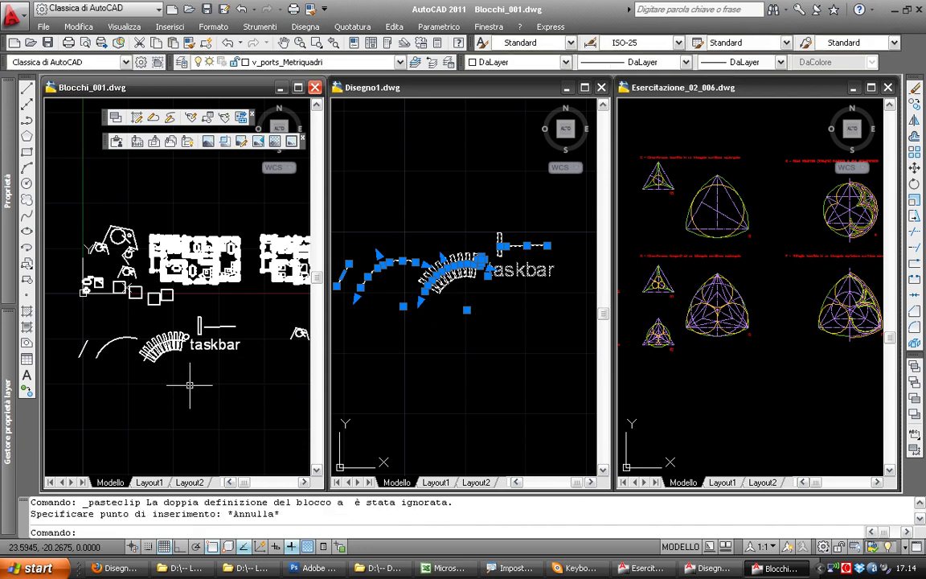
Back in Disegno1, pick the arc beside the fan stair, then clear the selection
{"action": "left_click", "coordinate": [403, 249]}
{"action": "scroll", "coordinate": [432, 270], "scroll_direction": "up", "scroll_amount": 2}
{"action": "key", "text": "Escape"}
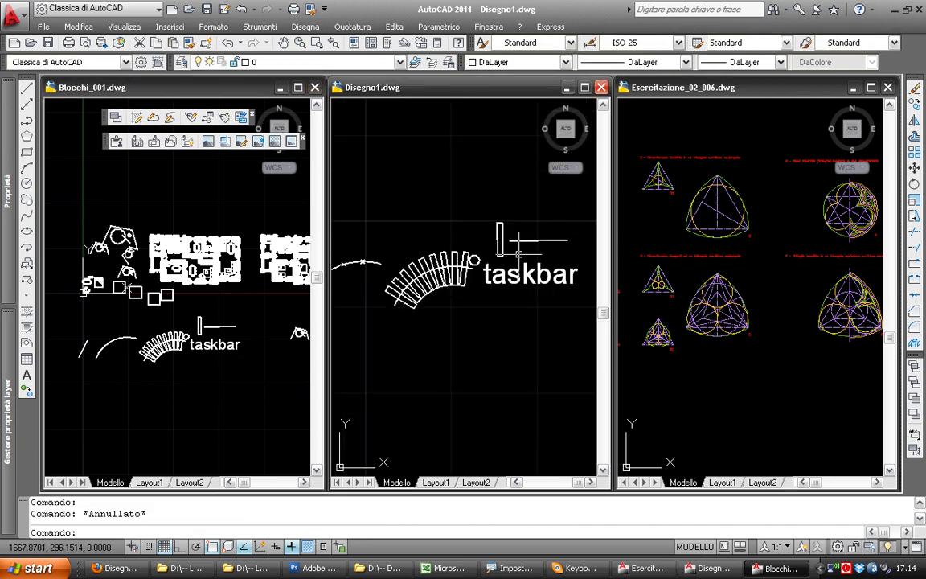
{"action": "scroll", "coordinate": [433, 269], "scroll_direction": "up", "scroll_amount": 3}
{"action": "scroll", "coordinate": [450, 267], "scroll_direction": "up", "scroll_amount": 4}
{"action": "left_click", "coordinate": [472, 304]}
{"action": "scroll", "coordinate": [472, 302], "scroll_direction": "down", "scroll_amount": 4}
{"action": "scroll", "coordinate": [458, 276], "scroll_direction": "down", "scroll_amount": 1}
{"action": "scroll", "coordinate": [458, 276], "scroll_direction": "down", "scroll_amount": 3}
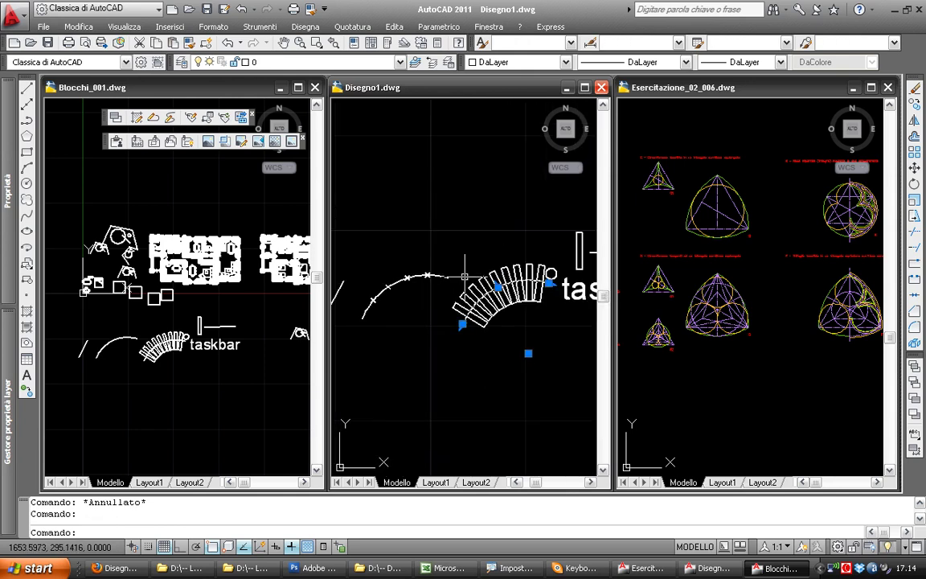
{"action": "key", "text": "Escape"}
{"action": "left_click", "coordinate": [78, 27]}
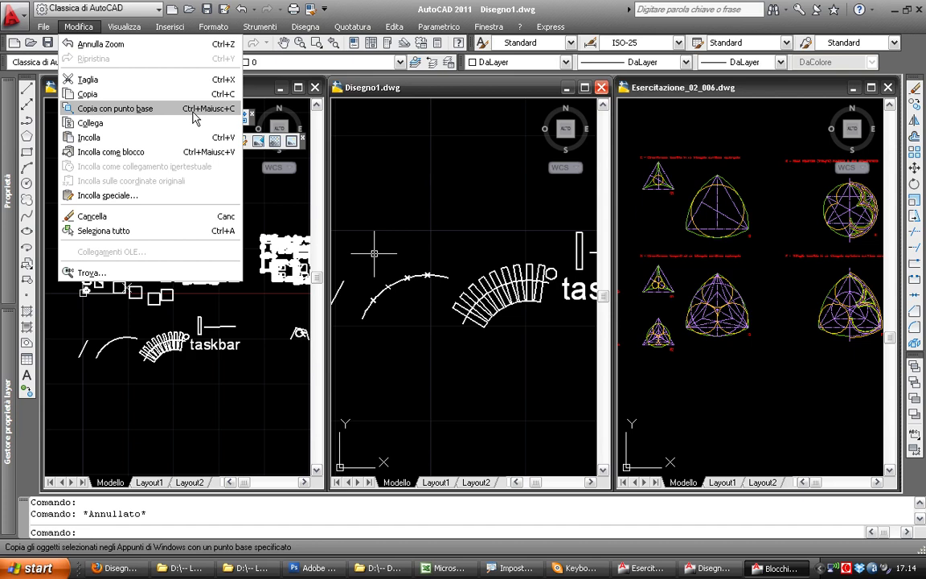
Select the fan stair in Disegno1 and copy it with a picked base point
{"action": "left_click", "coordinate": [548, 336]}
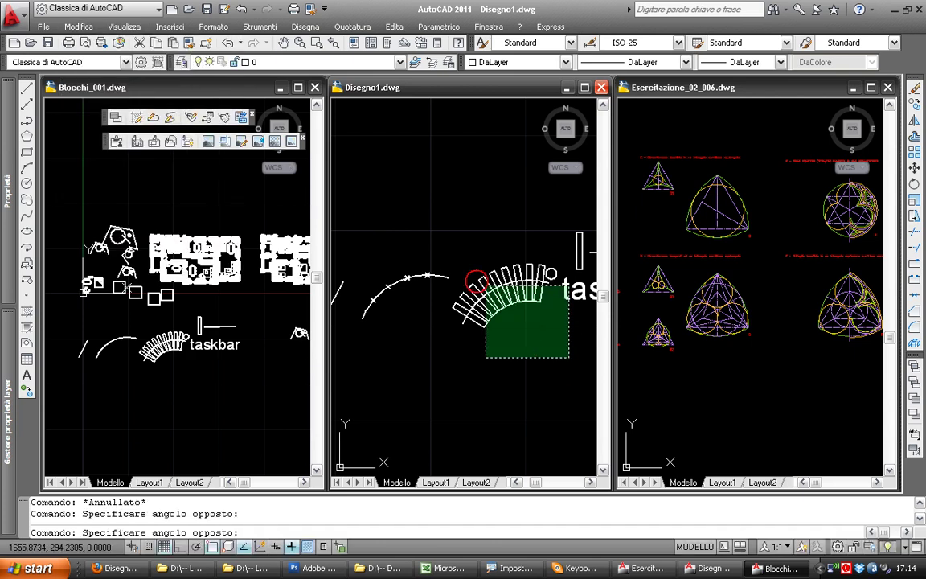
{"action": "left_click", "coordinate": [457, 270]}
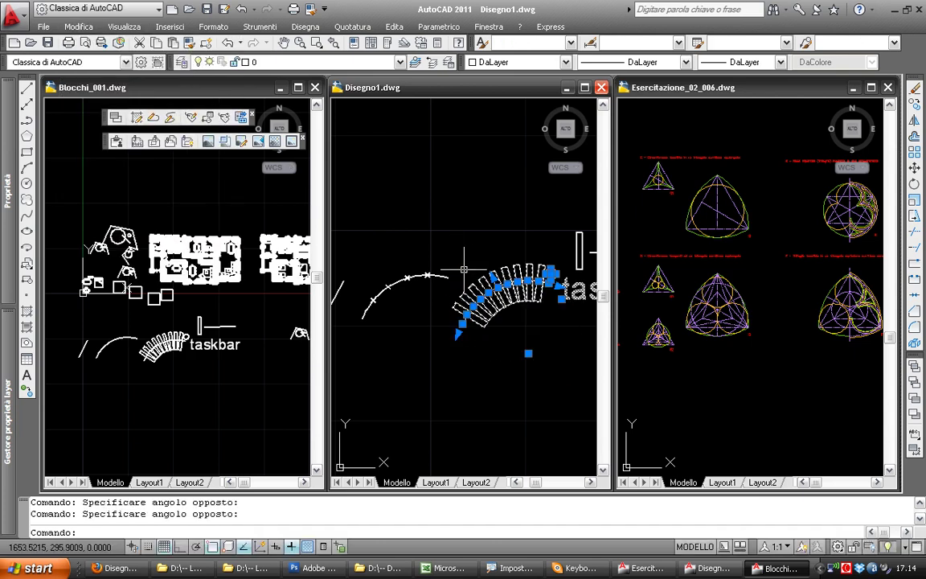
{"action": "key", "text": "ctrl+shift+c"}
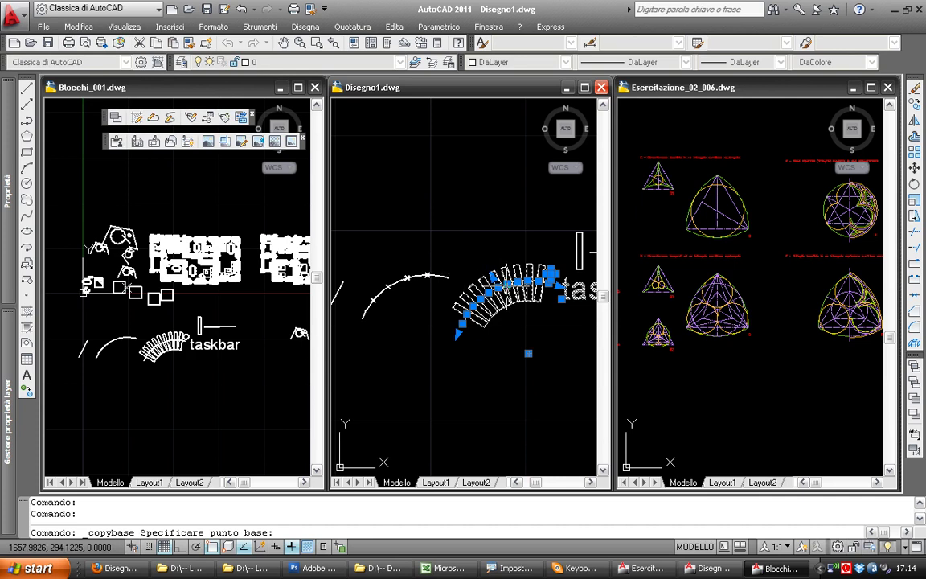
{"action": "left_click", "coordinate": [459, 274]}
Paste the fan copy into Blocchi_001, placing it below the first copy
{"action": "key", "text": "ctrl+Tab"}
{"action": "key", "text": "ctrl+v"}
{"action": "key", "text": "Escape"}
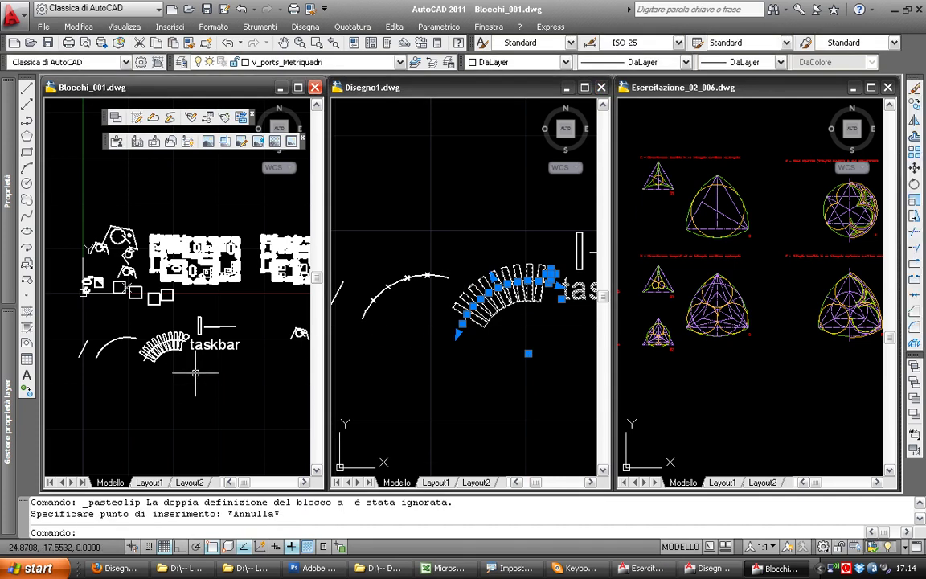
{"action": "key", "text": "ctrl+v"}
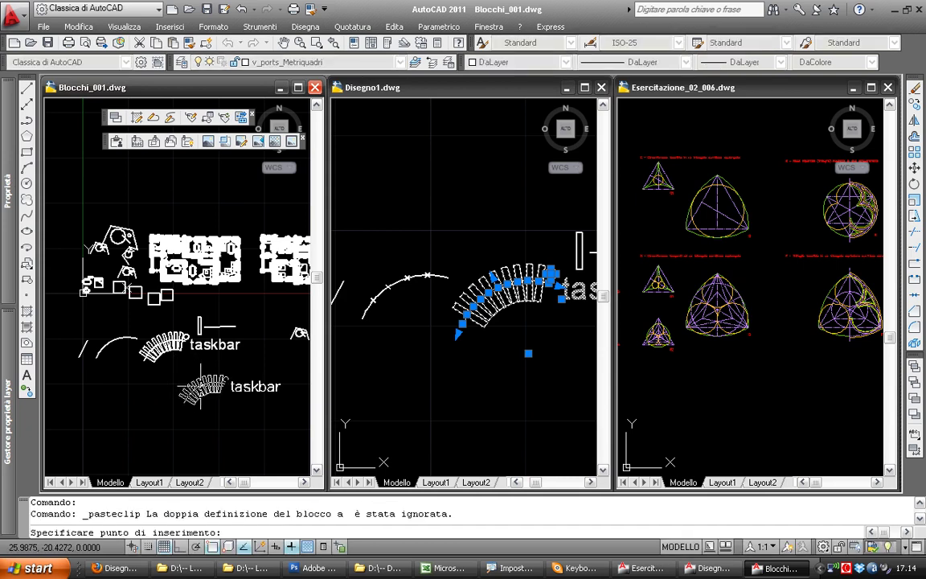
{"action": "scroll", "coordinate": [197, 383], "scroll_direction": "up", "scroll_amount": 3}
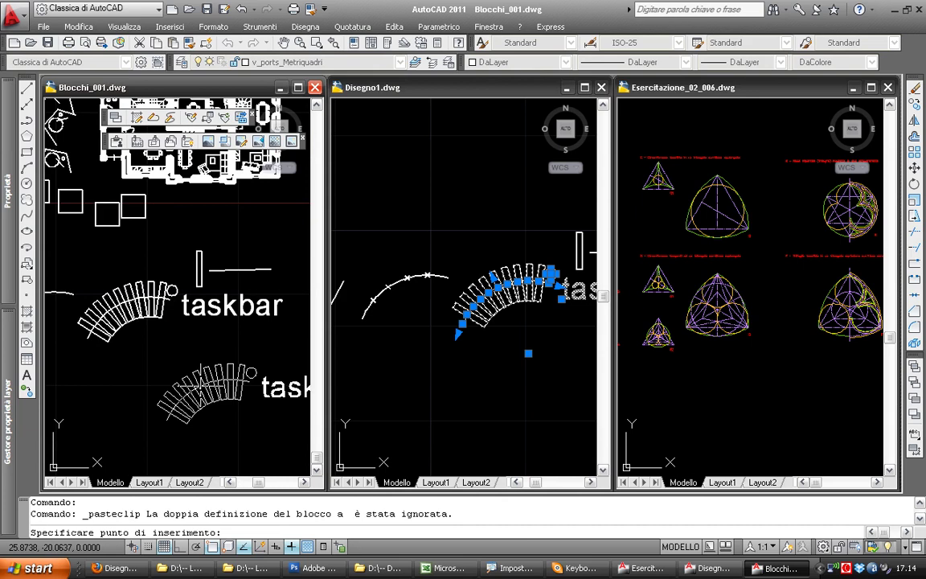
{"action": "left_click", "coordinate": [197, 383]}
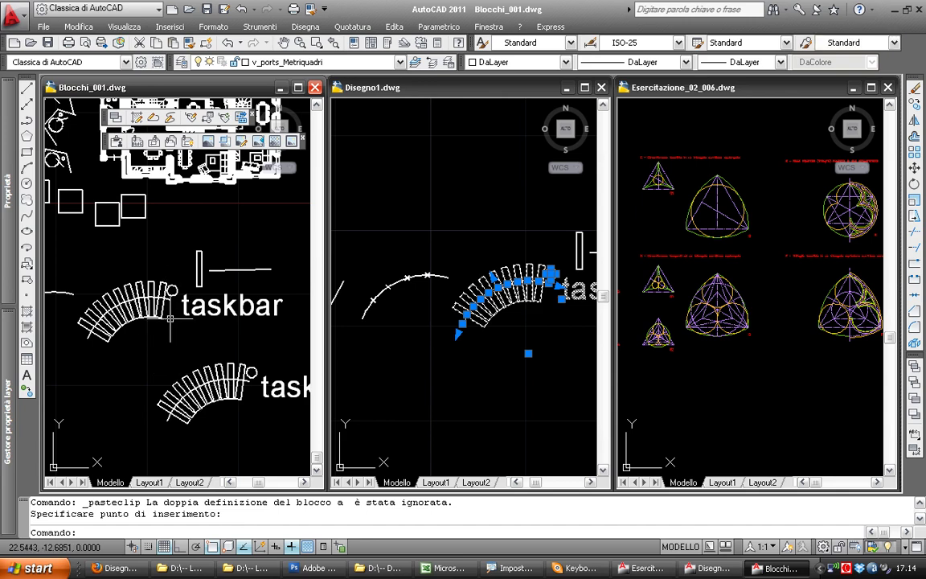
{"action": "middle_click_drag", "start_coordinate": [172, 318], "coordinate": [217, 318]}
{"action": "scroll", "coordinate": [216, 317], "scroll_direction": "down", "scroll_amount": 2}
{"action": "scroll", "coordinate": [216, 318], "scroll_direction": "down", "scroll_amount": 2}
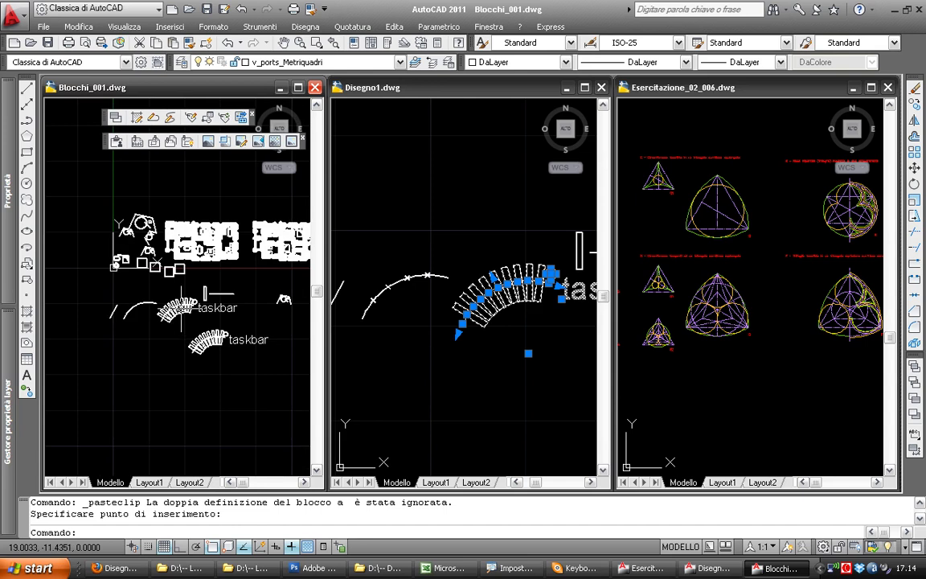
Maximize Blocchi_001, cancel the pending paste, and regenerate the display with RE
{"action": "double_click", "coordinate": [173, 86]}
{"action": "scroll", "coordinate": [477, 284], "scroll_direction": "up", "scroll_amount": 1}
{"action": "scroll", "coordinate": [477, 284], "scroll_direction": "up", "scroll_amount": 2}
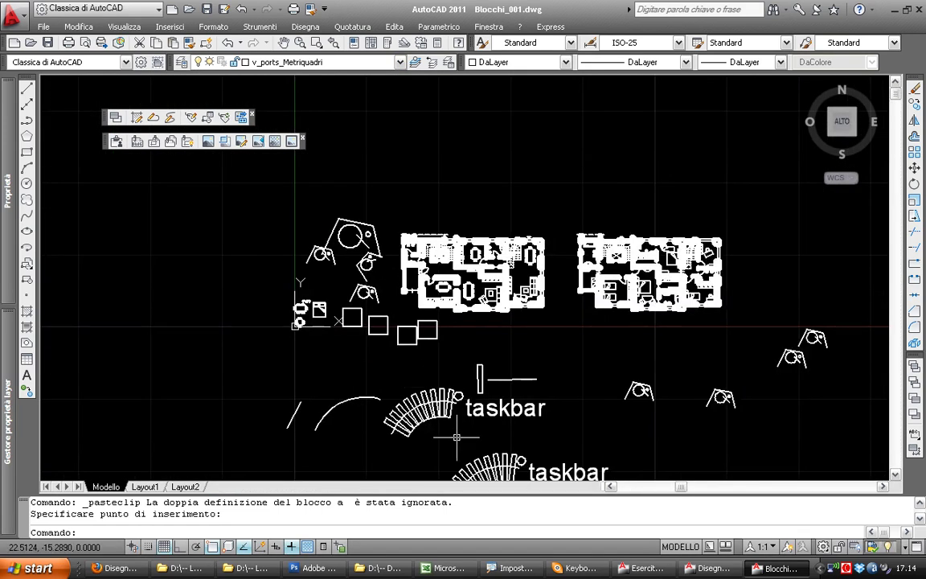
{"action": "key", "text": "Escape"}
{"action": "scroll", "coordinate": [477, 285], "scroll_direction": "up", "scroll_amount": 2}
{"action": "scroll", "coordinate": [311, 314], "scroll_direction": "up", "scroll_amount": 8}
{"action": "type", "text": "re"}
{"action": "key", "text": "Return"}
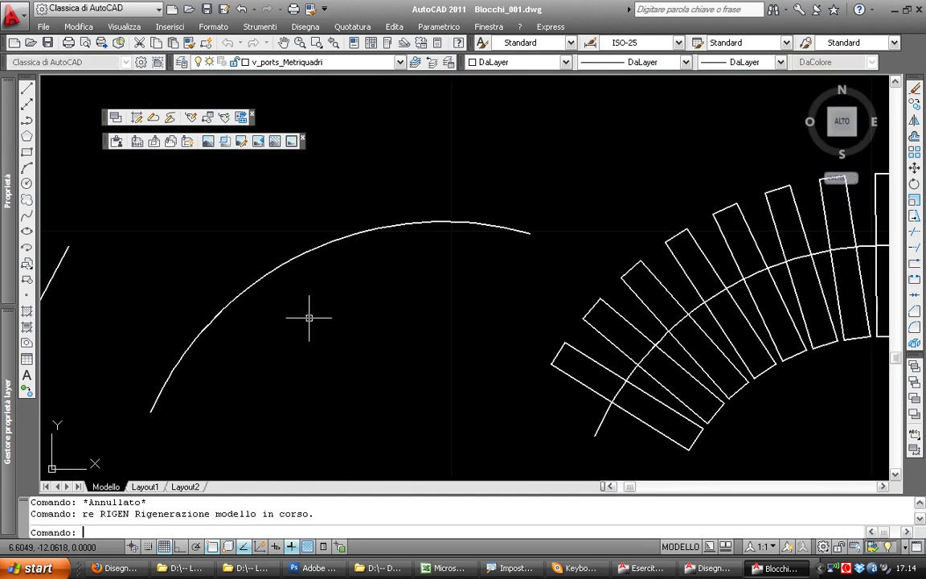
{"action": "scroll", "coordinate": [310, 315], "scroll_direction": "down", "scroll_amount": 6}
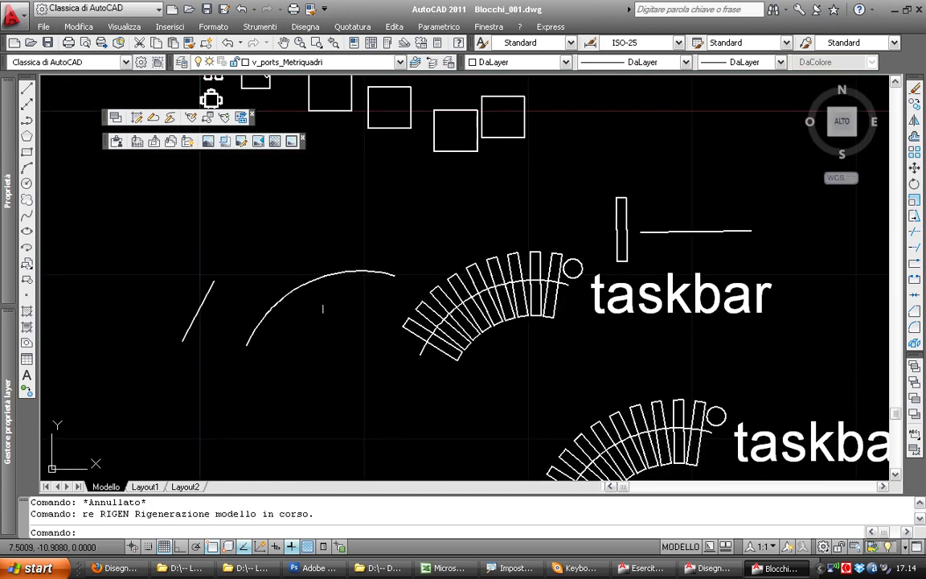
{"action": "scroll", "coordinate": [302, 265], "scroll_direction": "down", "scroll_amount": 3}
{"action": "scroll", "coordinate": [338, 314], "scroll_direction": "down", "scroll_amount": 2}
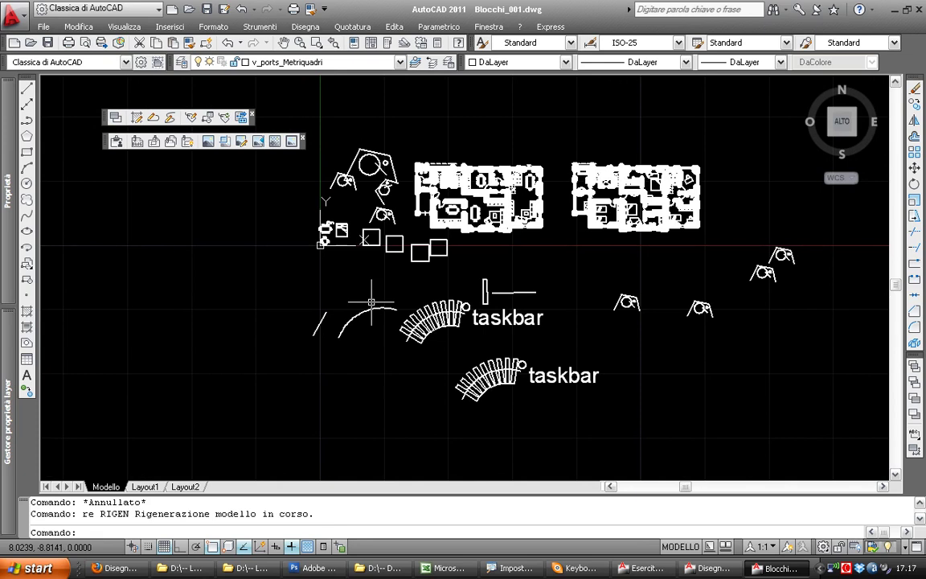
Try dividing the arc with DIVIDI, then cancel and regenerate the display
{"action": "type", "text": "divid"}
{"action": "key", "text": "Return"}
{"action": "type", "text": "dividi"}
{"action": "key", "text": "Return"}
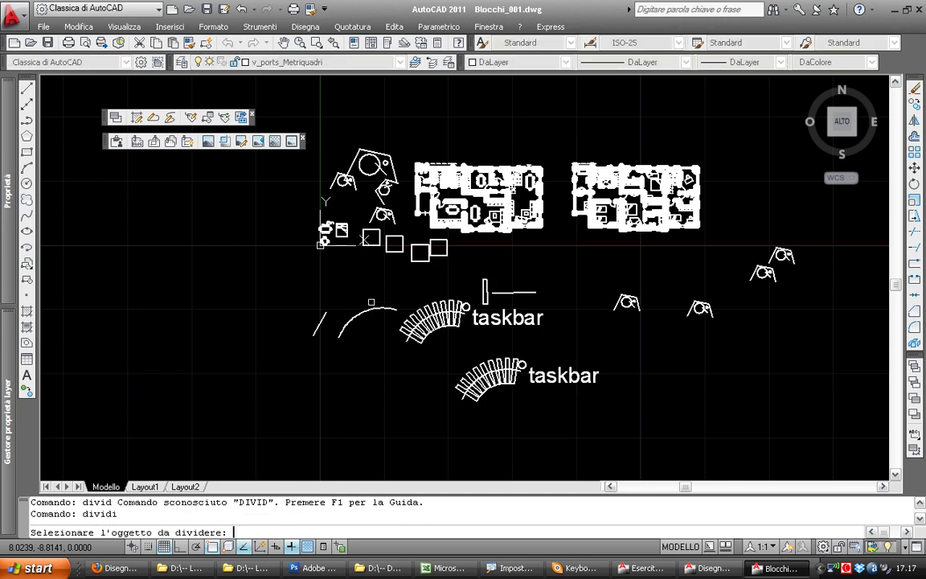
{"action": "left_click", "coordinate": [367, 311]}
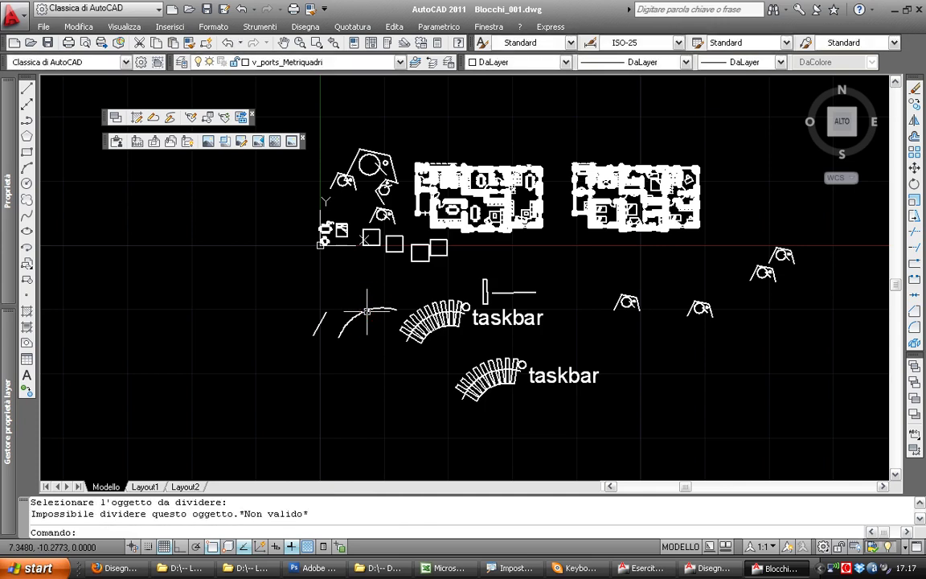
{"action": "type", "text": "d"}
{"action": "key", "text": "Escape"}
{"action": "scroll", "coordinate": [364, 308], "scroll_direction": "up", "scroll_amount": 3}
{"action": "scroll", "coordinate": [361, 304], "scroll_direction": "up", "scroll_amount": 4}
{"action": "type", "text": "re"}
{"action": "key", "text": "Return"}
{"action": "left_click", "coordinate": [362, 306]}
{"action": "key", "text": "Escape"}
Divide the arc into 5 equal segments and regenerate the drawing
{"action": "type", "text": "dividi"}
{"action": "key", "text": "Return"}
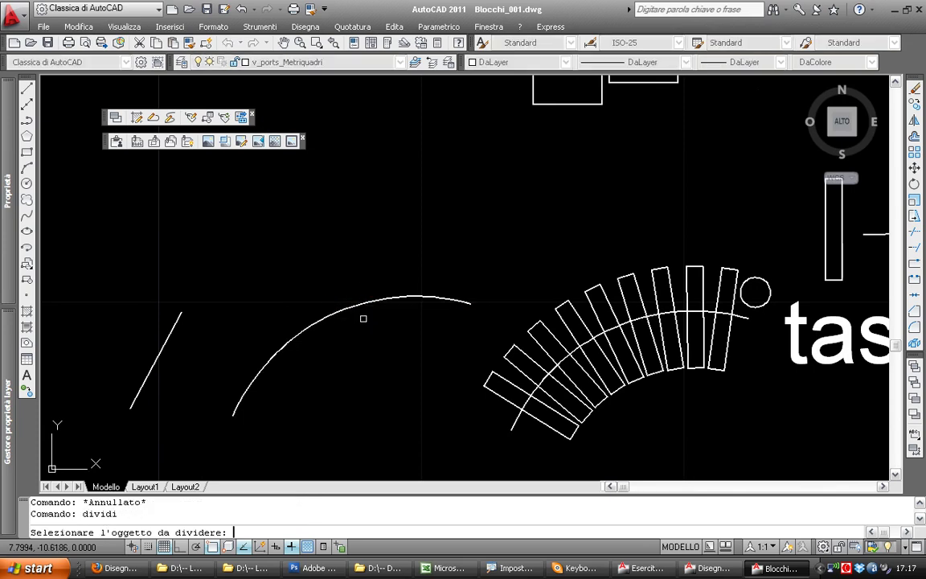
{"action": "left_click", "coordinate": [362, 312]}
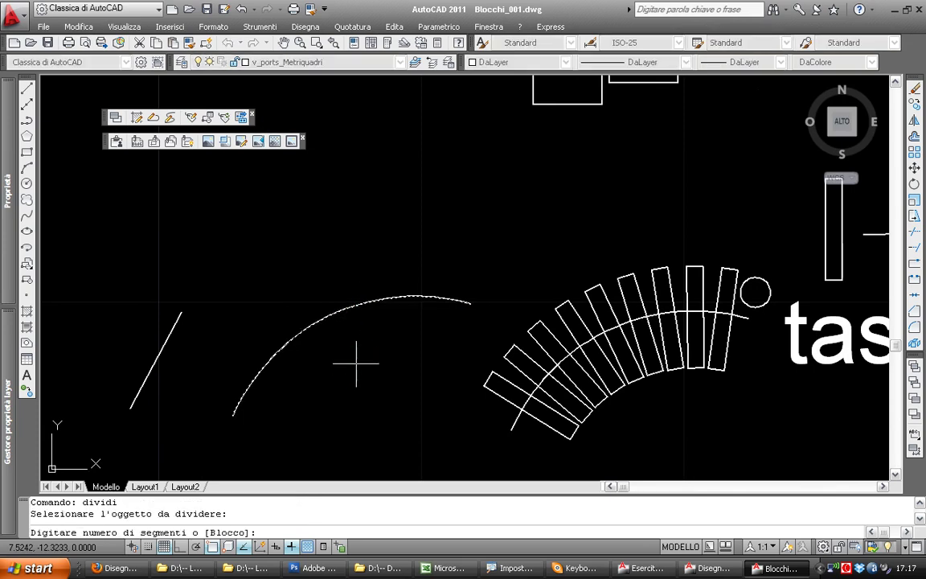
{"action": "type", "text": "5"}
{"action": "key", "text": "Return"}
{"action": "type", "text": "re"}
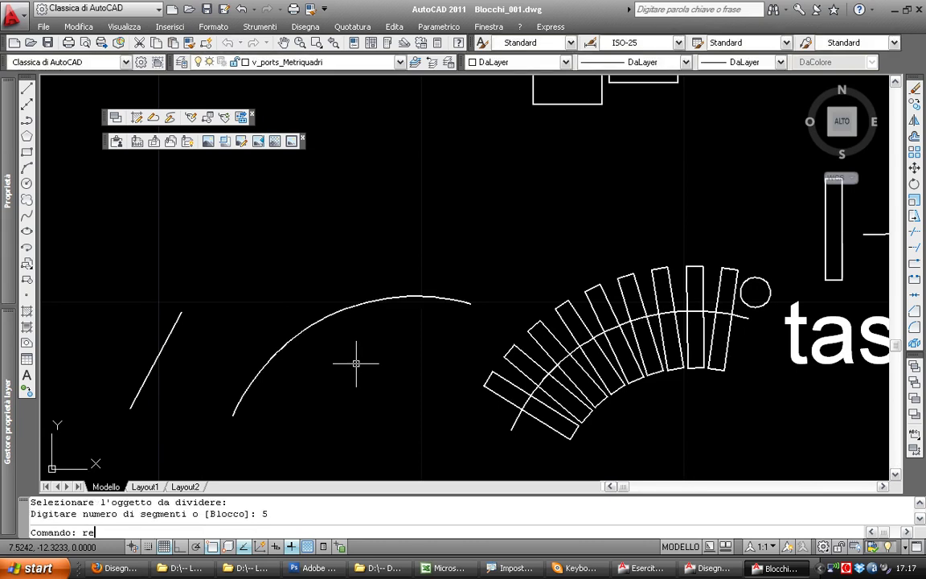
{"action": "key", "text": "Return"}
Set the point style to X so the division points show as crosses
{"action": "left_click", "coordinate": [254, 29]}
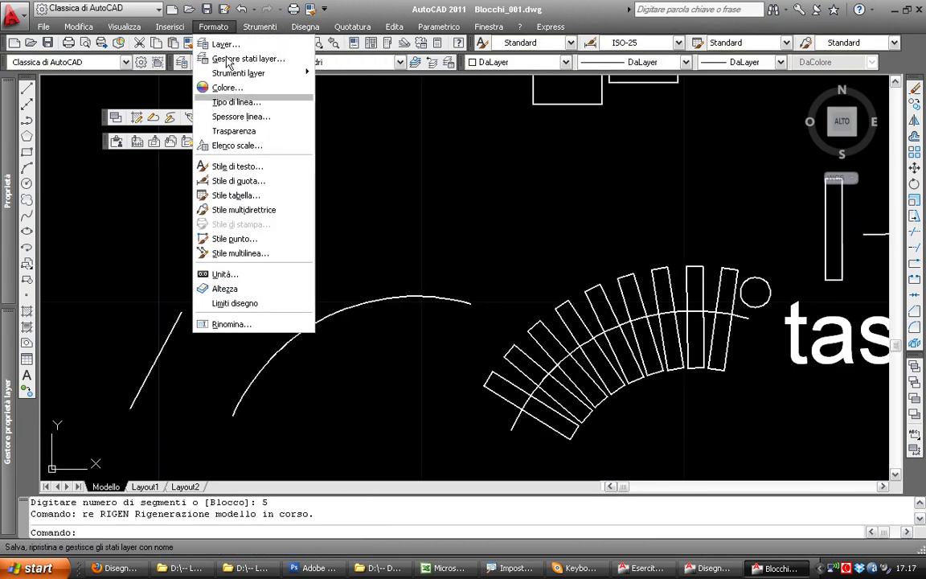
{"action": "left_click", "coordinate": [234, 239]}
{"action": "left_click", "coordinate": [498, 188]}
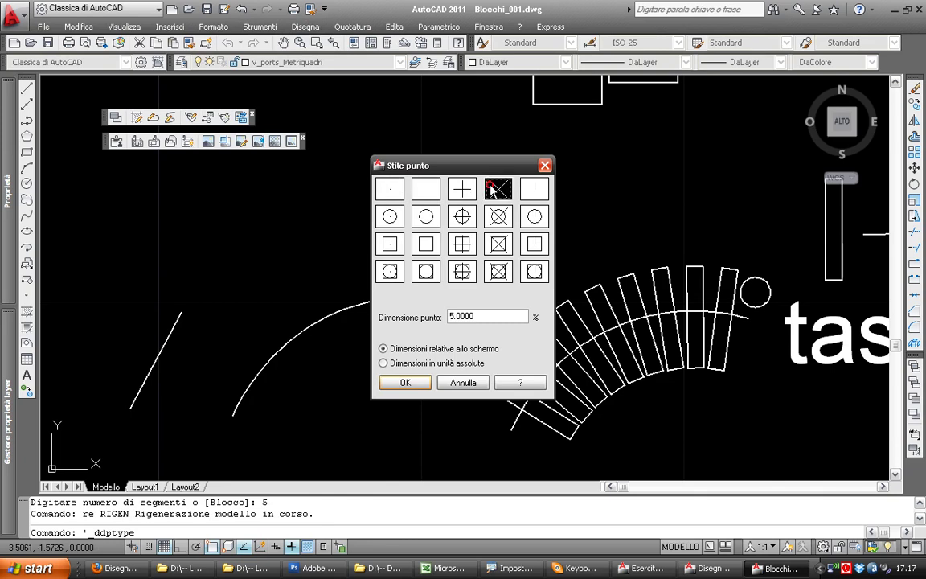
{"action": "left_click", "coordinate": [413, 379]}
{"action": "scroll", "coordinate": [414, 321], "scroll_direction": "down", "scroll_amount": 4}
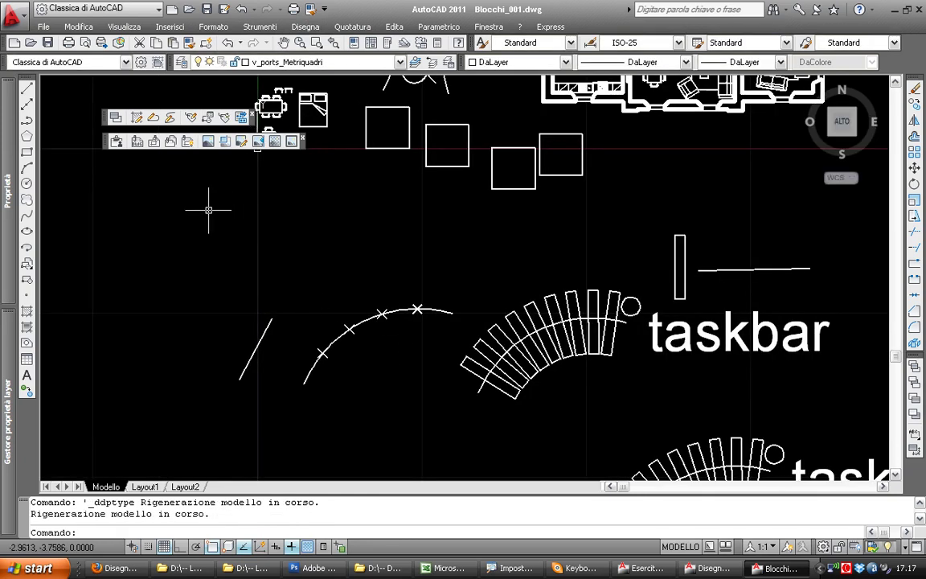
{"action": "scroll", "coordinate": [410, 290], "scroll_direction": "down", "scroll_amount": 3}
{"action": "scroll", "coordinate": [290, 248], "scroll_direction": "up", "scroll_amount": 1}
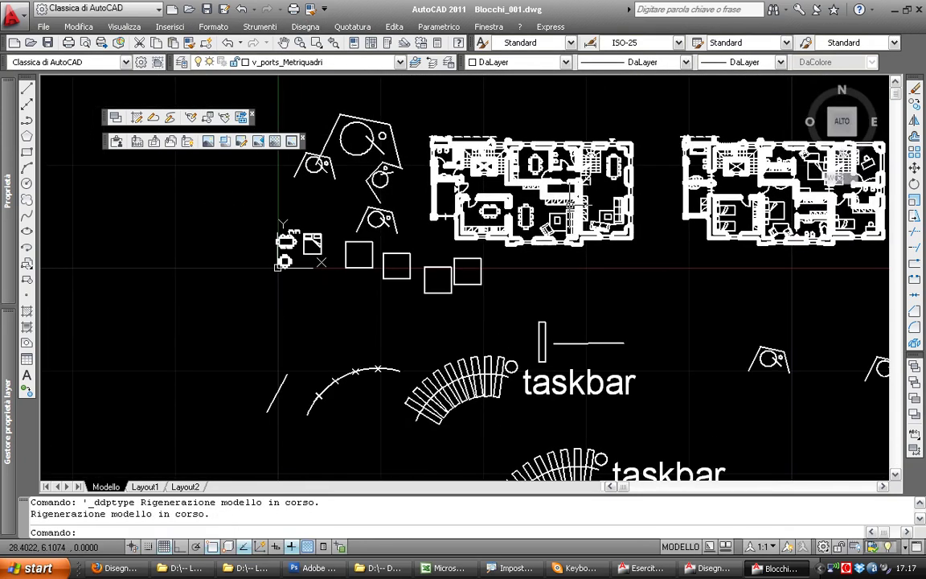
{"action": "scroll", "coordinate": [496, 242], "scroll_direction": "down", "scroll_amount": 1}
{"action": "scroll", "coordinate": [563, 305], "scroll_direction": "down", "scroll_amount": 1}
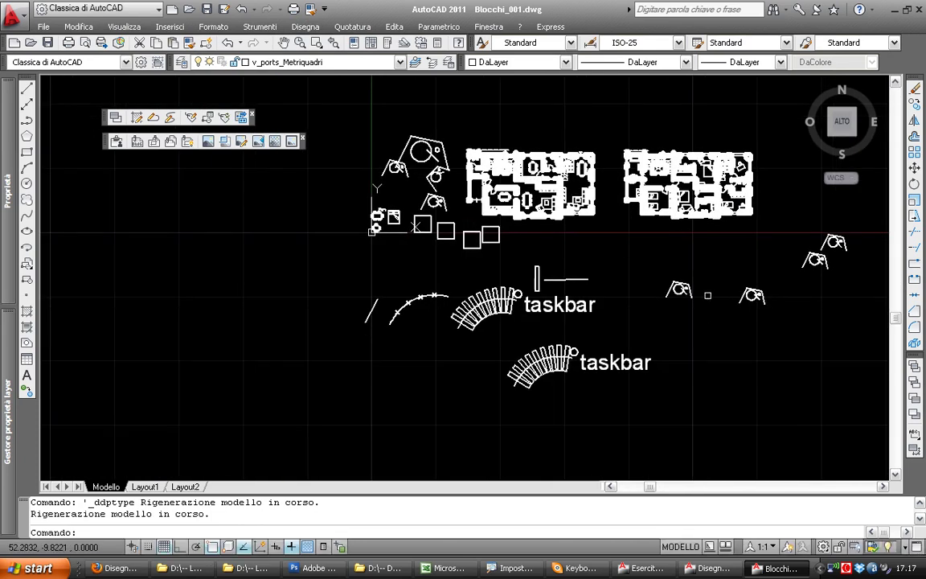
{"action": "scroll", "coordinate": [636, 345], "scroll_direction": "down", "scroll_amount": 1}
{"action": "left_click", "coordinate": [833, 401]}
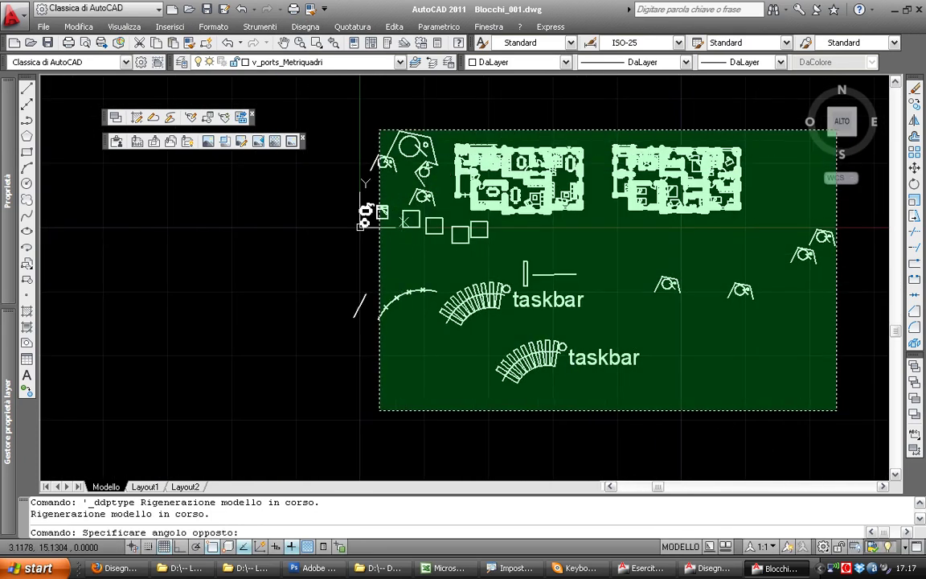
Window-select the drawing, narrow it to the 15 circles (Cerchio), and put them on layer 0
{"action": "left_click", "coordinate": [336, 103]}
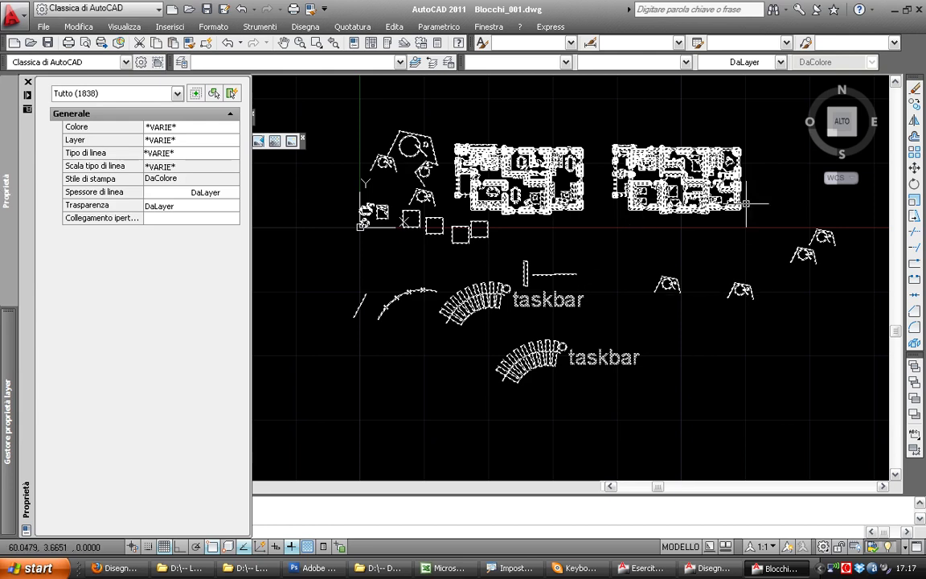
{"action": "left_click", "coordinate": [678, 354]}
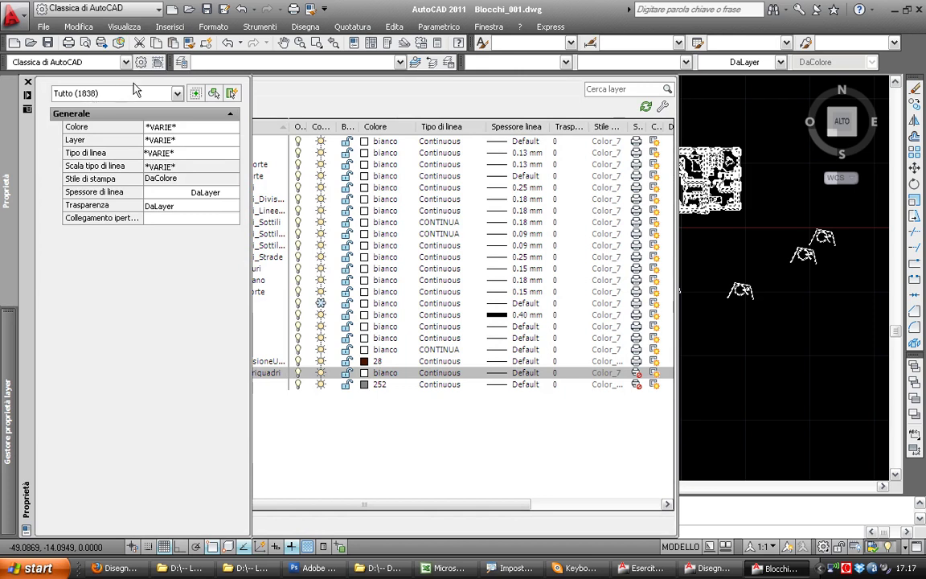
{"action": "left_click", "coordinate": [177, 94]}
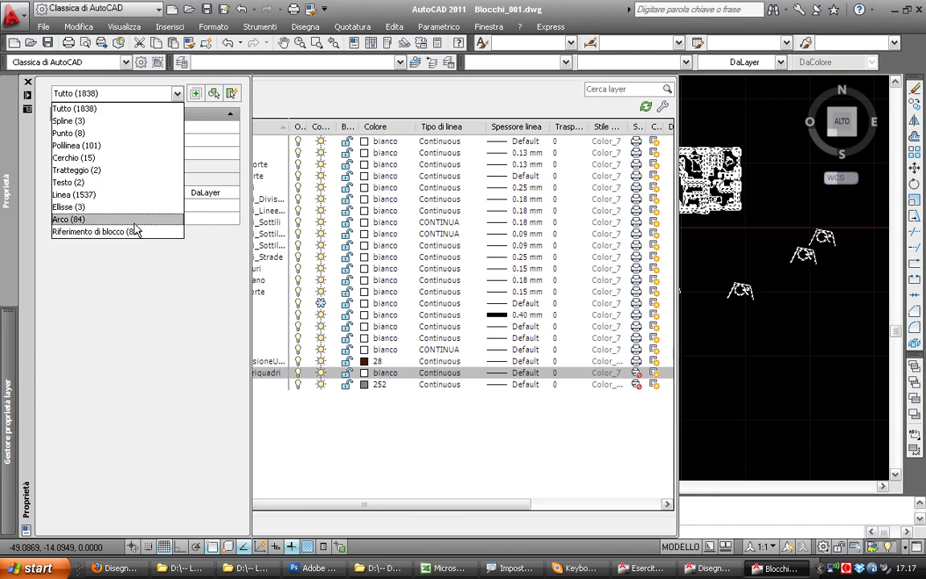
{"action": "left_click", "coordinate": [87, 159]}
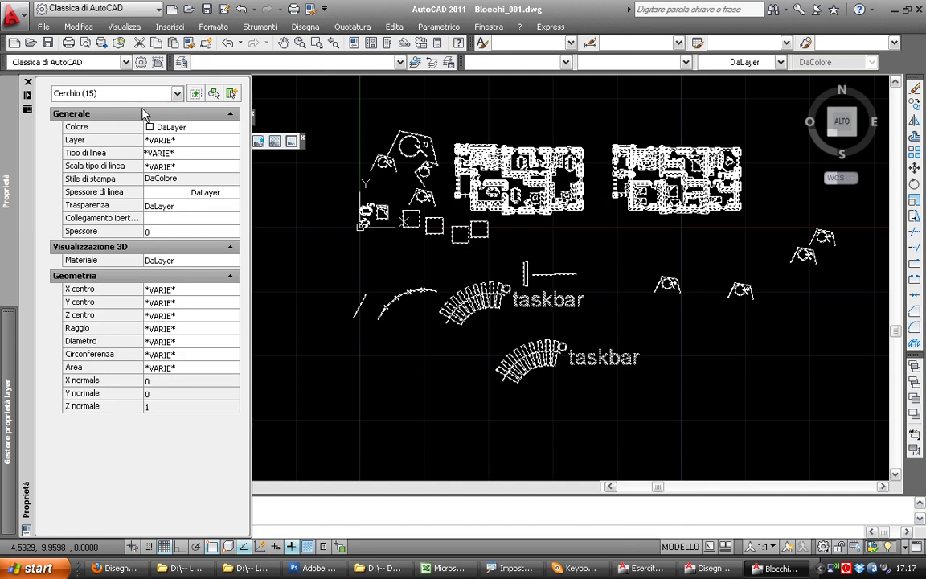
{"action": "left_click", "coordinate": [203, 142]}
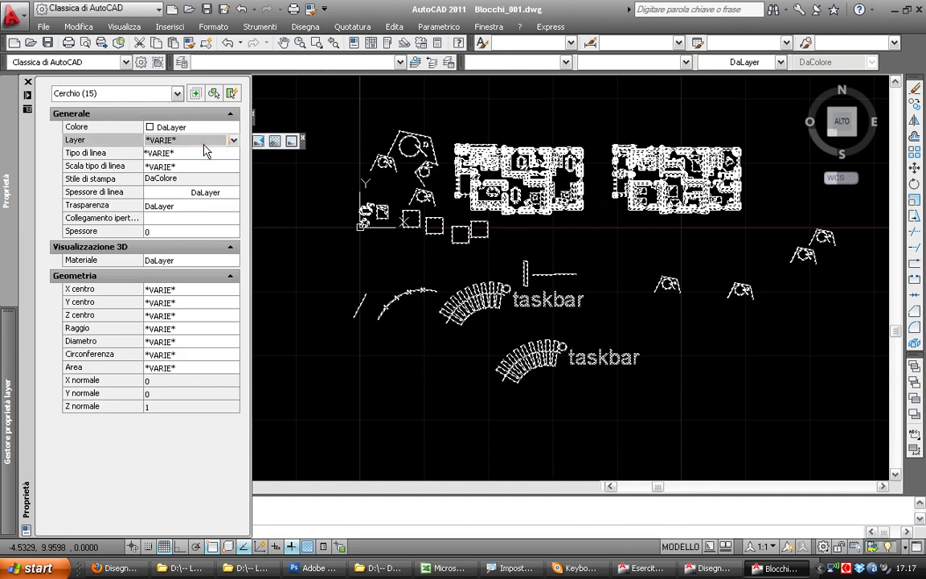
{"action": "left_click", "coordinate": [207, 141]}
{"action": "scroll", "coordinate": [197, 165], "scroll_direction": "up", "scroll_amount": 10}
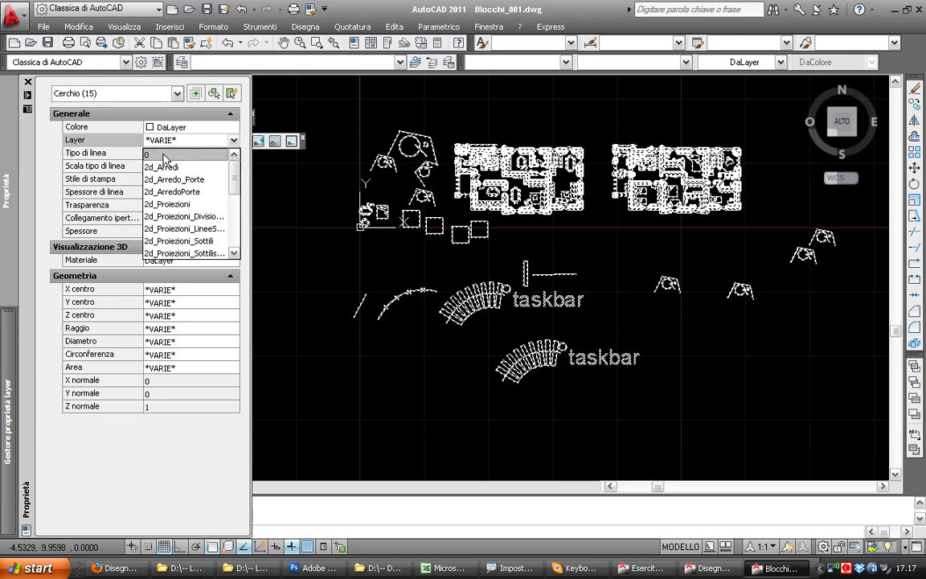
{"action": "left_click", "coordinate": [153, 154]}
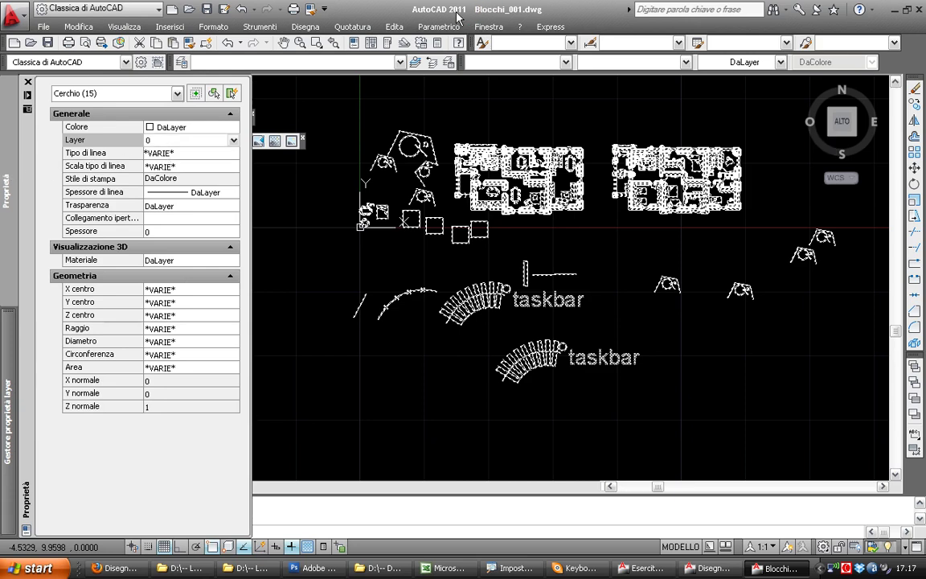
{"action": "key", "text": "ctrl+1"}
{"action": "left_click", "coordinate": [394, 26]}
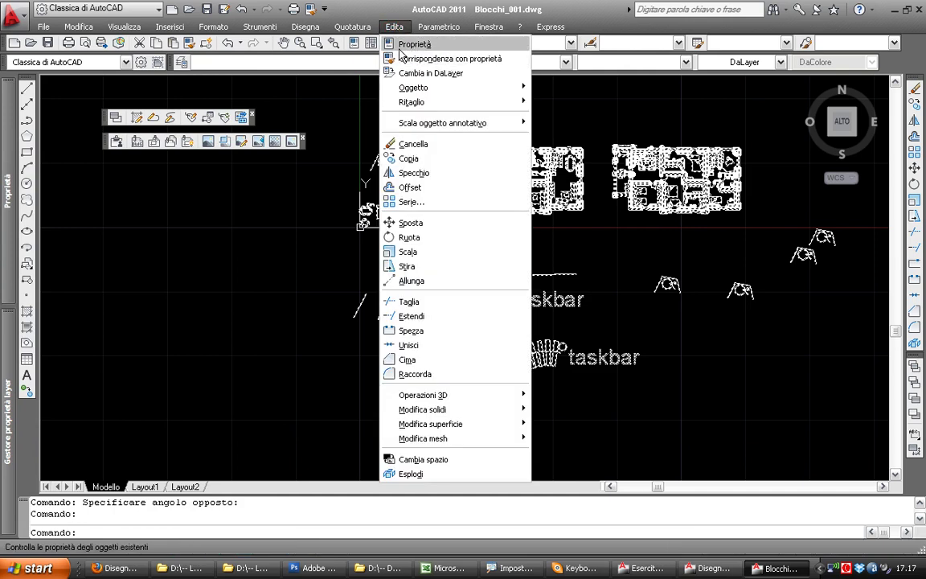
Dock the Properties palette to the left so it auto-hides
{"action": "left_click", "coordinate": [405, 46]}
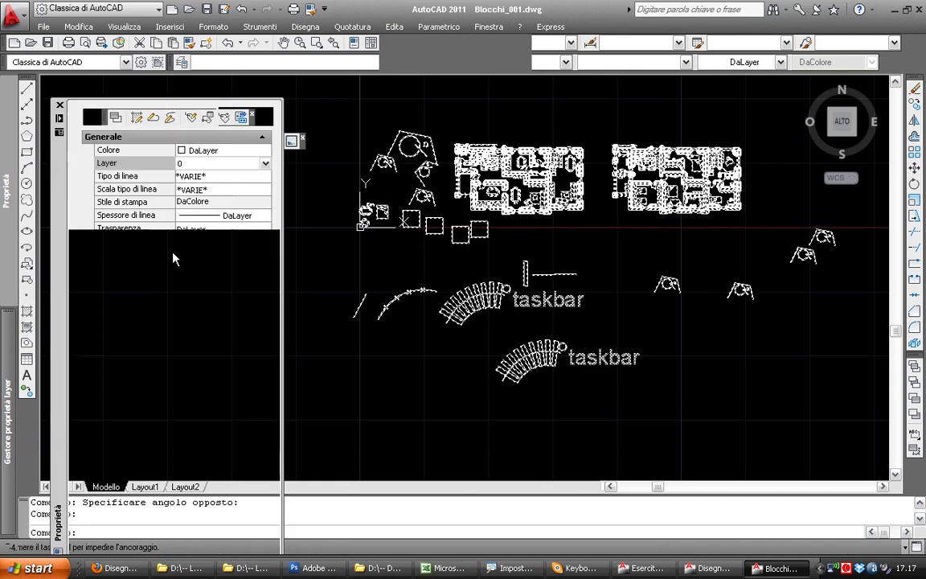
{"action": "right_click", "coordinate": [368, 224]}
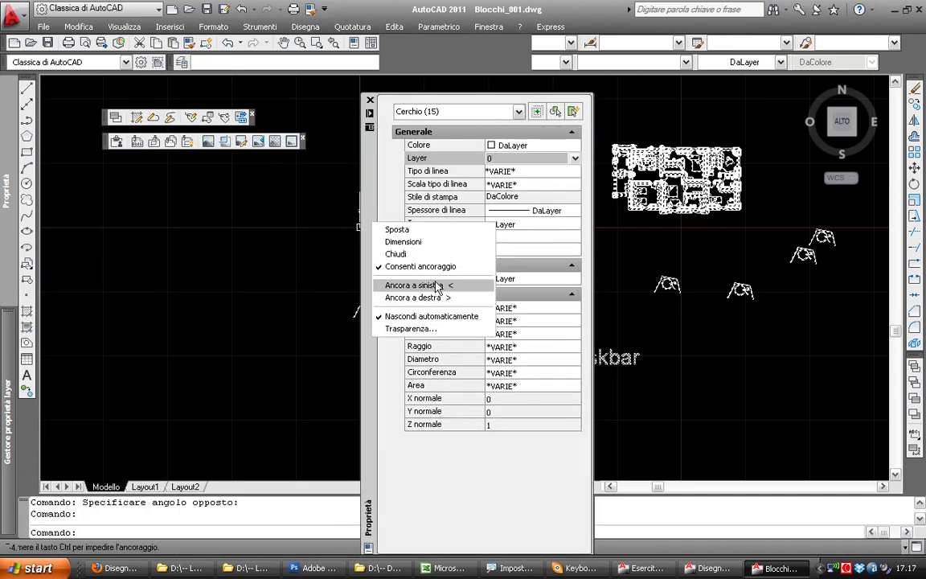
{"action": "left_click", "coordinate": [439, 286]}
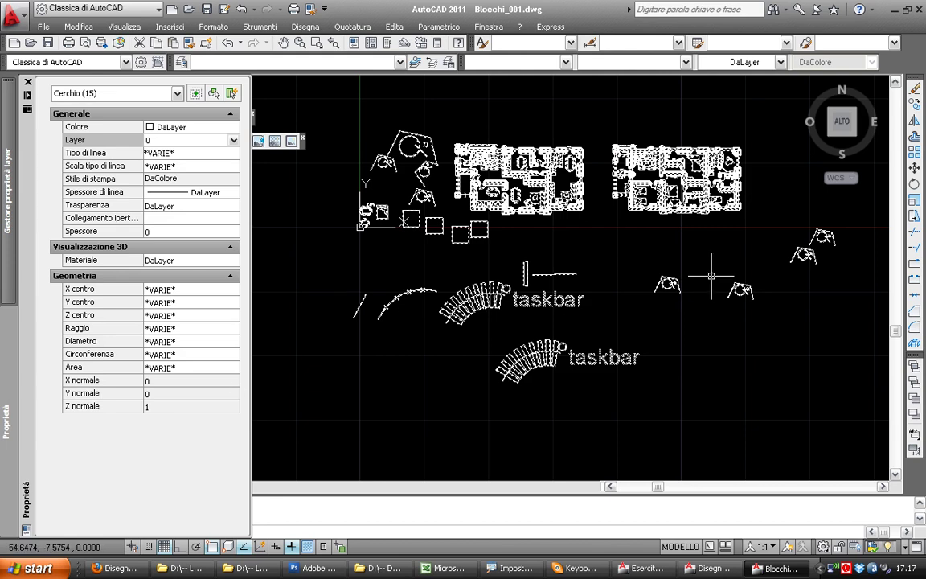
Adjust the view slightly and close both floating toolbars
{"action": "middle_click_drag", "start_coordinate": [663, 344], "coordinate": [591, 356]}
{"action": "key", "text": "Escape"}
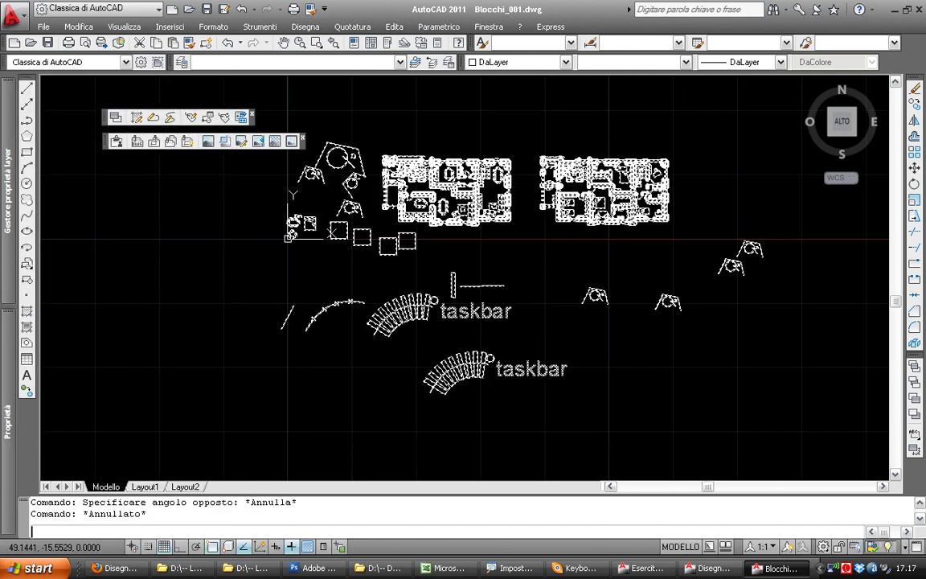
{"action": "key", "text": "Escape"}
{"action": "scroll", "coordinate": [591, 346], "scroll_direction": "up", "scroll_amount": 2}
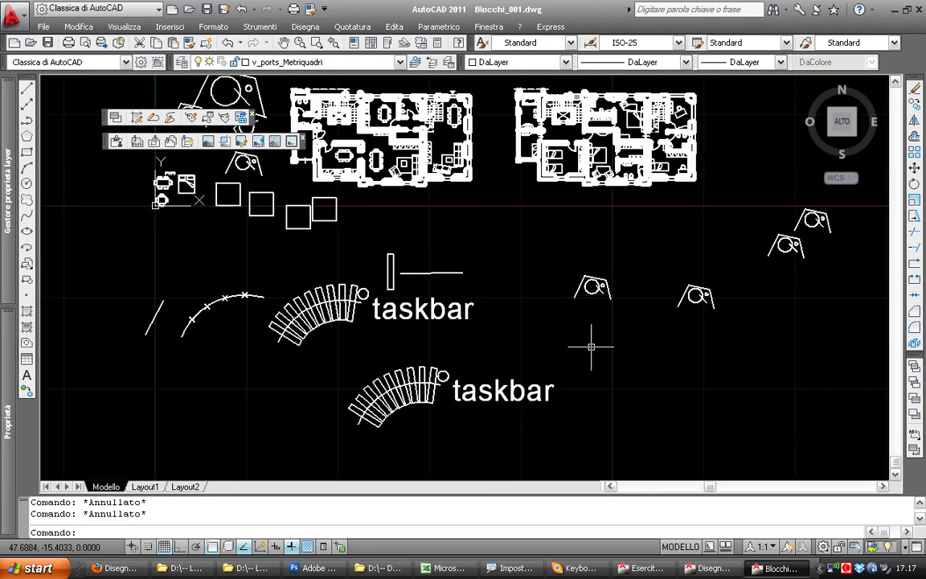
{"action": "middle_click_drag", "start_coordinate": [583, 345], "coordinate": [623, 356]}
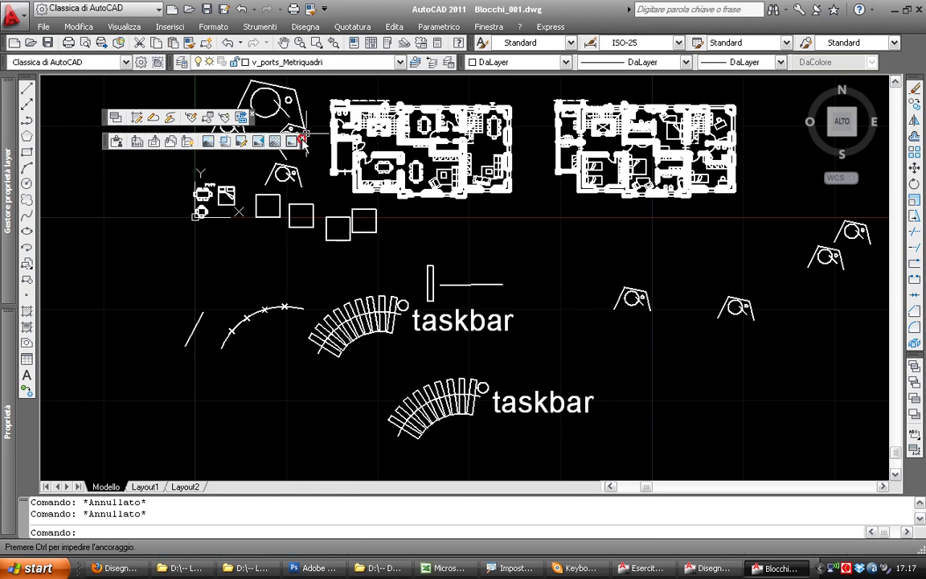
{"action": "left_click_drag", "start_coordinate": [304, 143], "coordinate": [254, 121]}
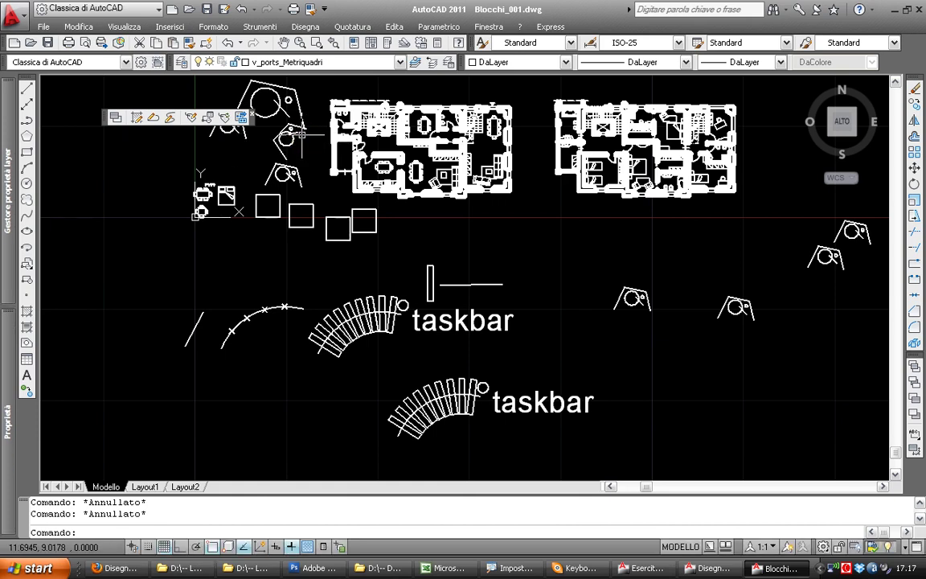
{"action": "left_click", "coordinate": [251, 112]}
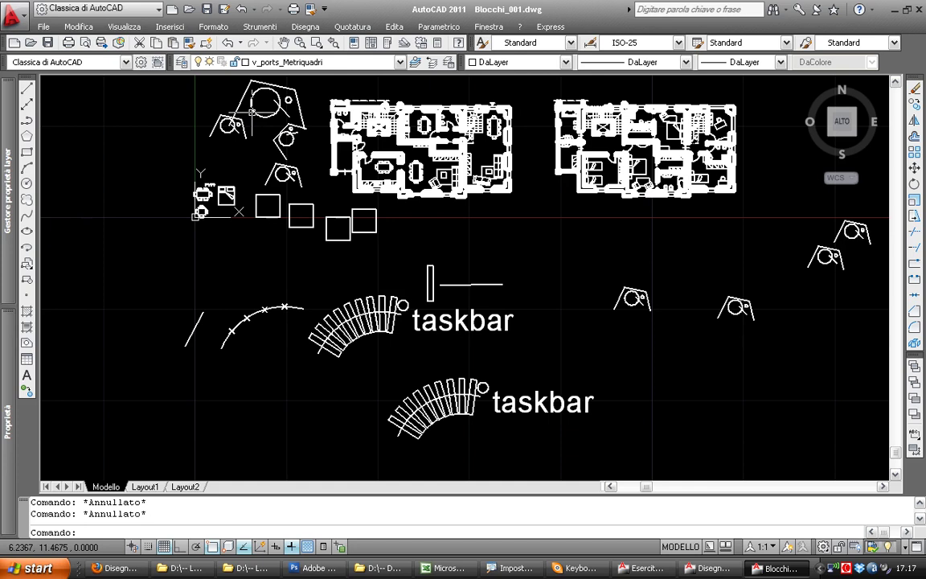
In Quick Select, set the object type to block references
{"action": "left_click", "coordinate": [257, 27]}
{"action": "mouse_move", "coordinate": [297, 153]}
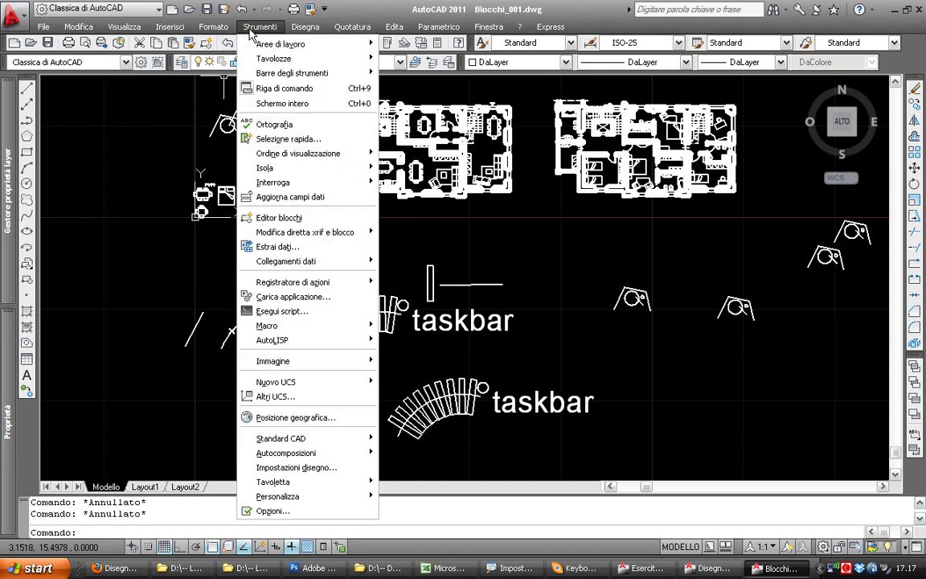
{"action": "left_click", "coordinate": [281, 139]}
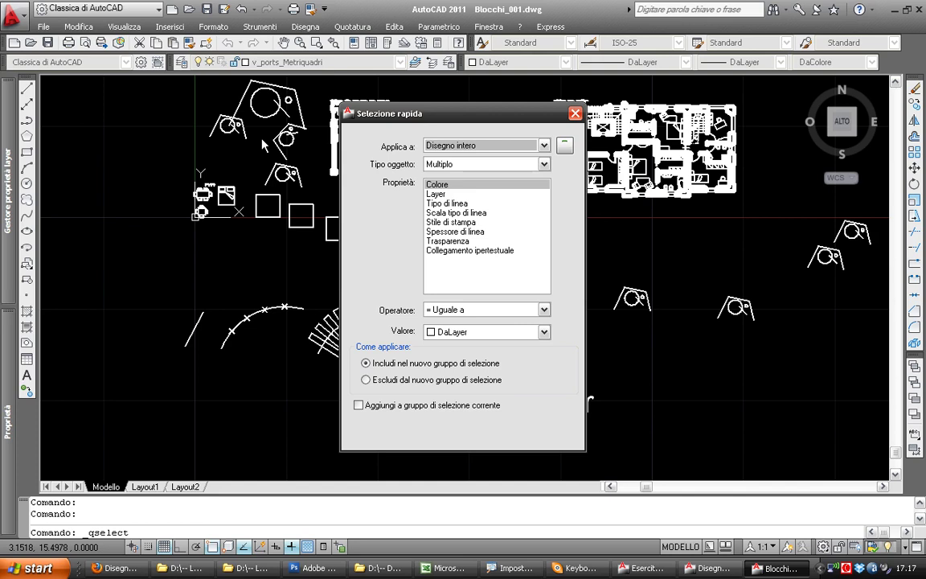
{"action": "left_click", "coordinate": [487, 166]}
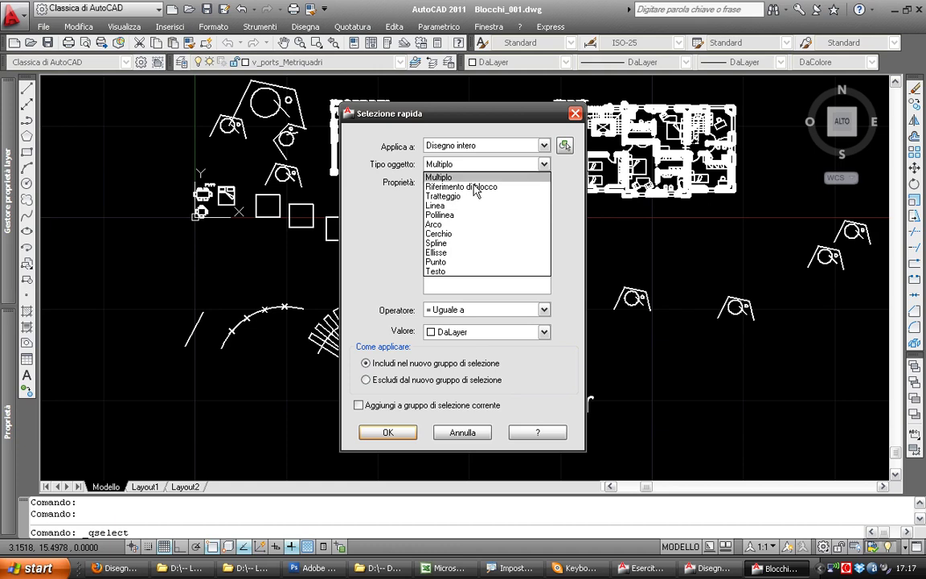
{"action": "left_click", "coordinate": [439, 176]}
{"action": "left_click_drag", "start_coordinate": [390, 109], "coordinate": [364, 105]}
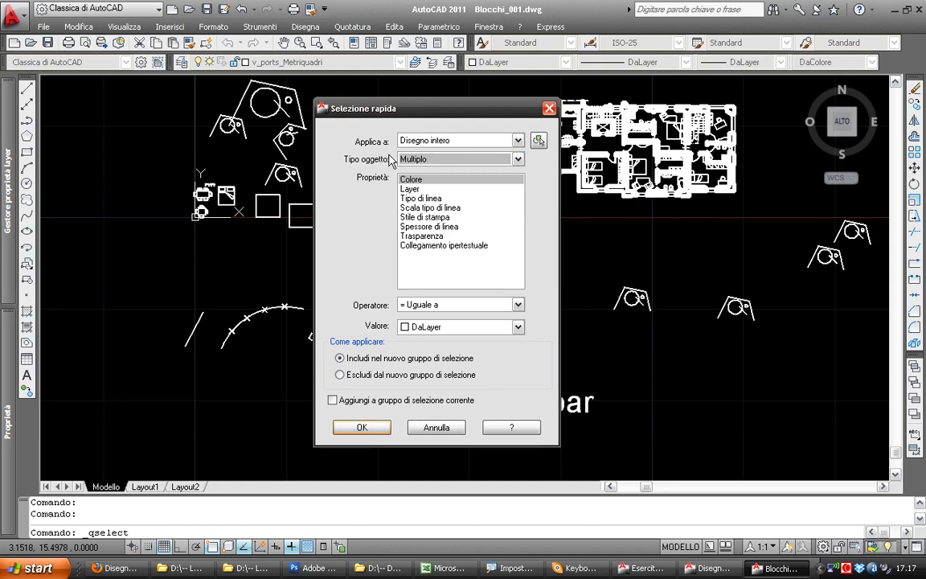
{"action": "left_click", "coordinate": [432, 160]}
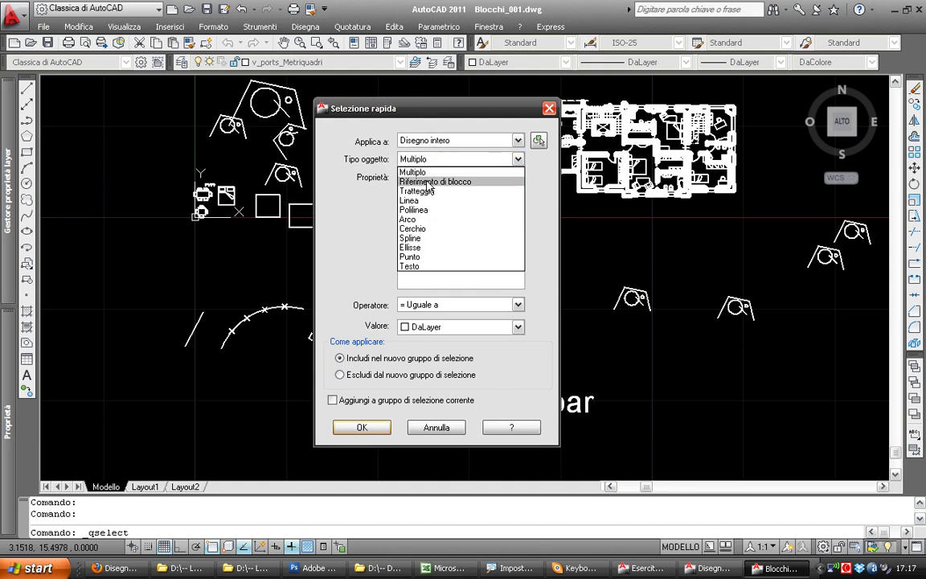
{"action": "left_click", "coordinate": [431, 184]}
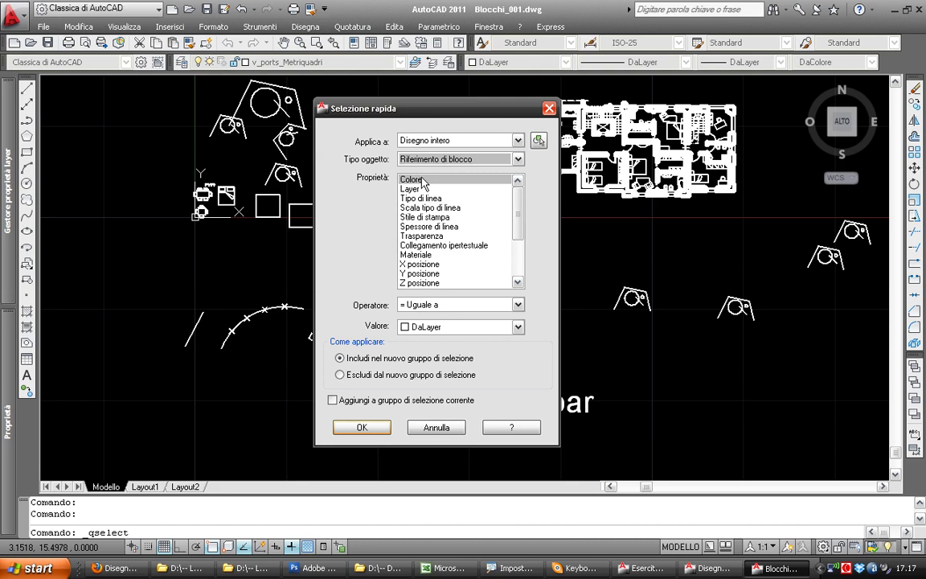
Filter blocks by Name equal to sedia01 to select the two chair blocks
{"action": "left_click", "coordinate": [441, 328]}
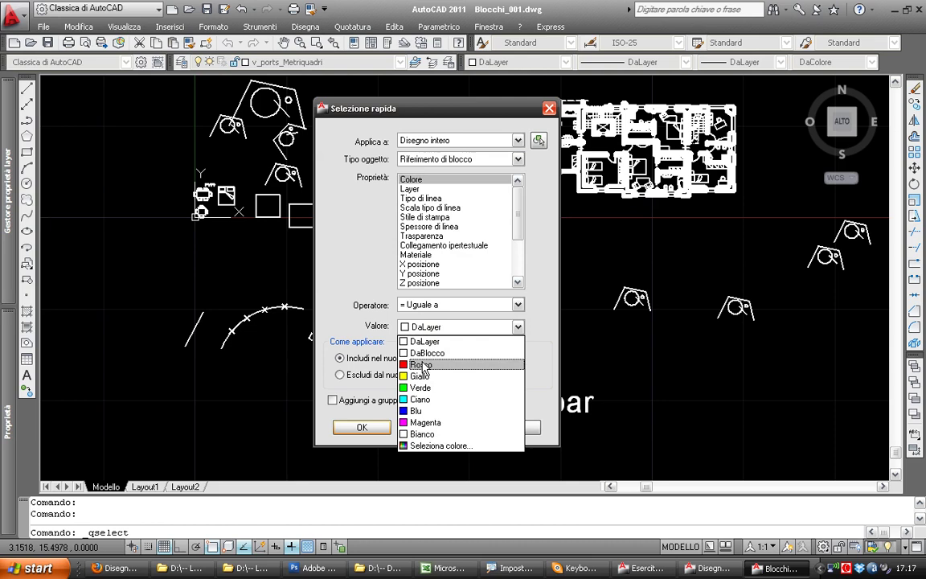
{"action": "left_click", "coordinate": [394, 165]}
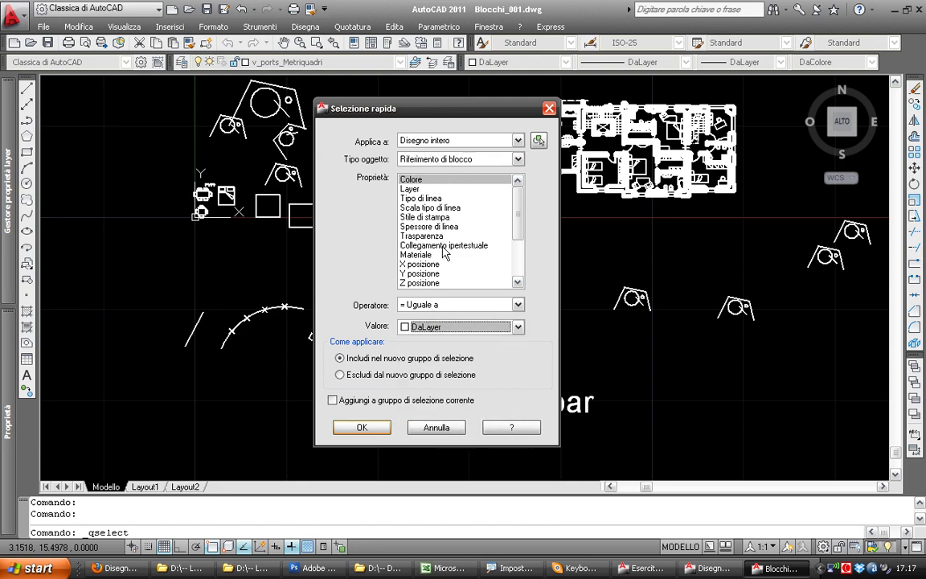
{"action": "left_click_drag", "start_coordinate": [517, 203], "coordinate": [517, 255]}
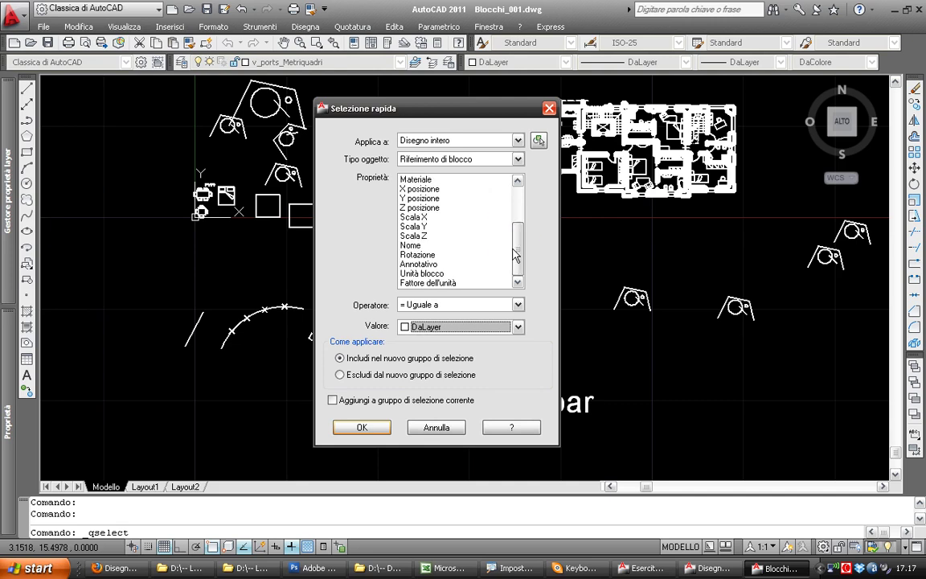
{"action": "left_click", "coordinate": [410, 246]}
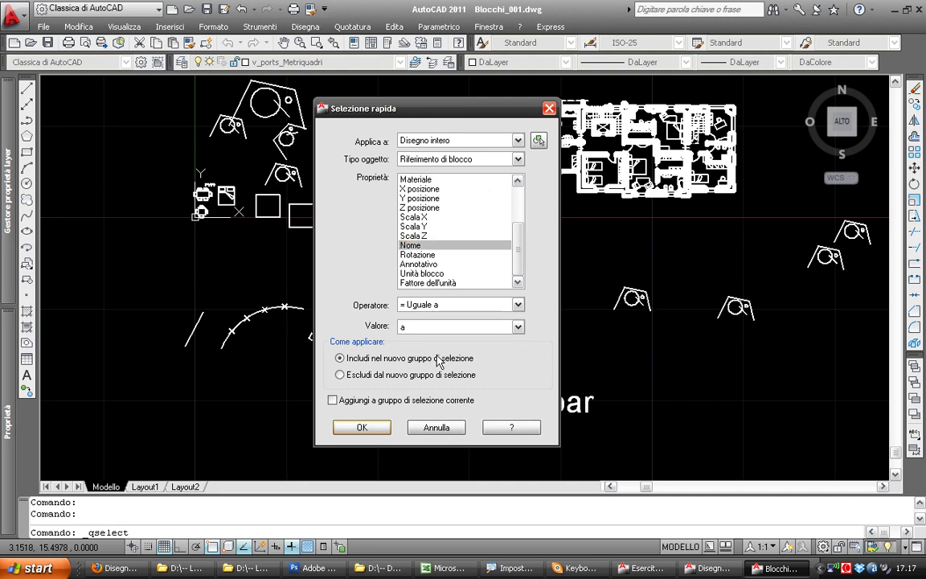
{"action": "left_click", "coordinate": [439, 327]}
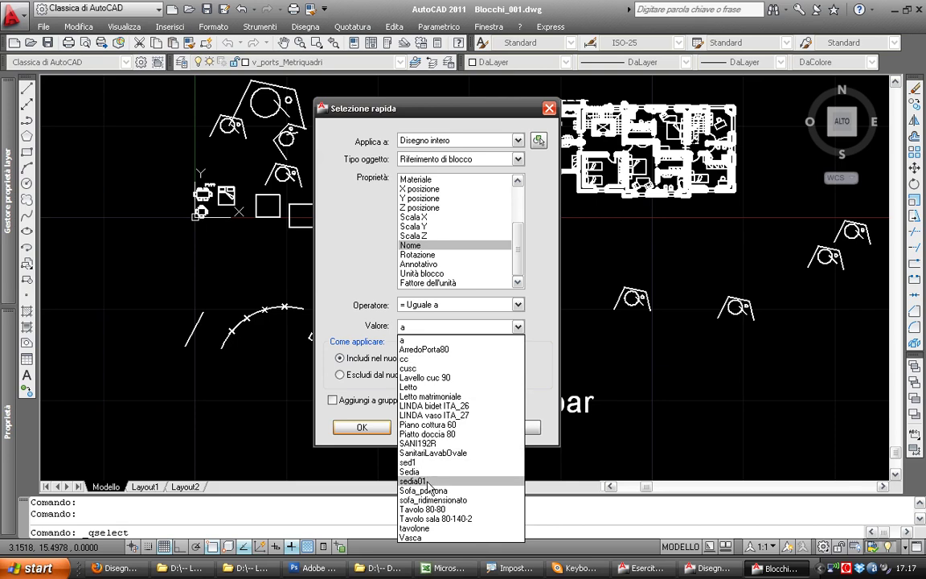
{"action": "left_click", "coordinate": [426, 481]}
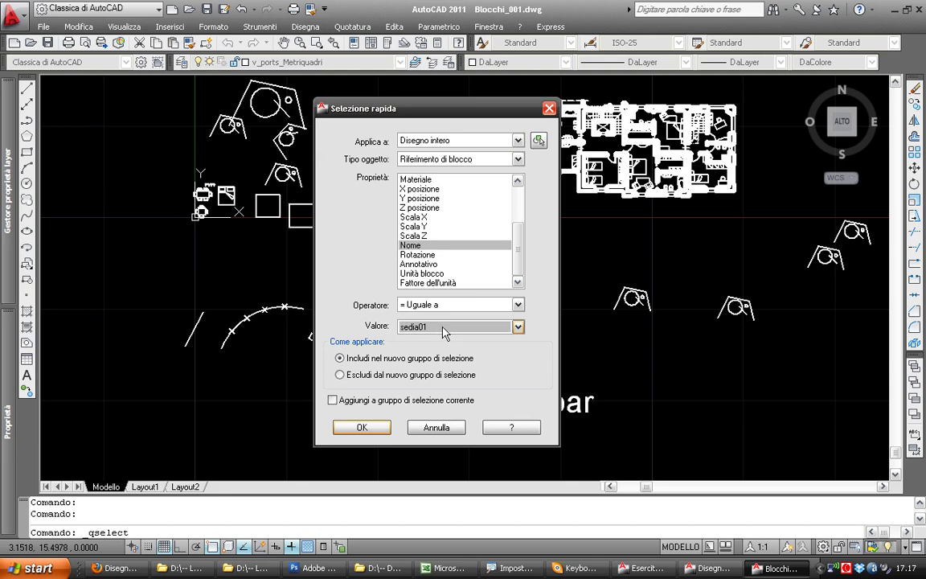
{"action": "left_click", "coordinate": [371, 429]}
Zoom in on the selected chairs, then clear the selection and show the whole drawing
{"action": "scroll", "coordinate": [591, 319], "scroll_direction": "up", "scroll_amount": 2}
{"action": "scroll", "coordinate": [591, 319], "scroll_direction": "up", "scroll_amount": 2}
{"action": "scroll", "coordinate": [591, 319], "scroll_direction": "up", "scroll_amount": 2}
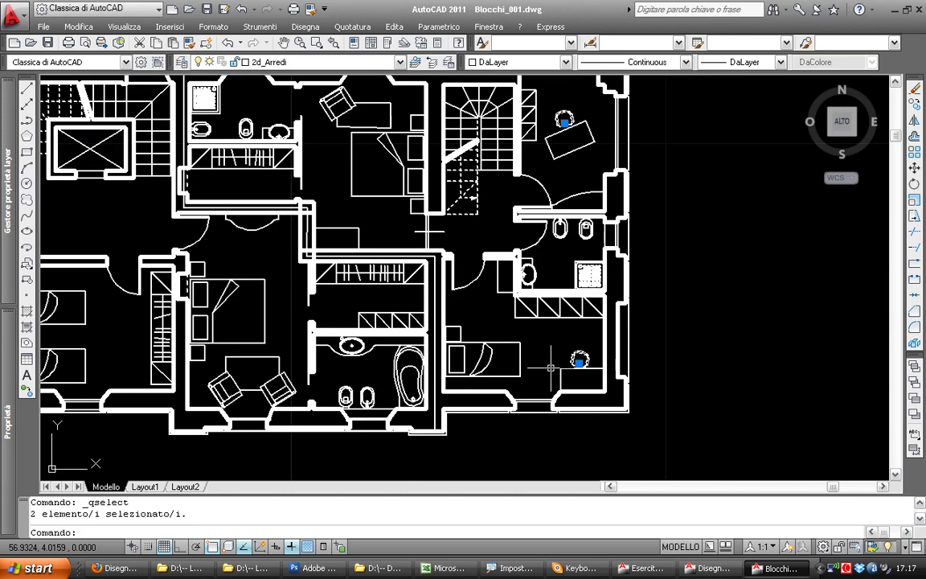
{"action": "scroll", "coordinate": [551, 368], "scroll_direction": "down", "scroll_amount": 2}
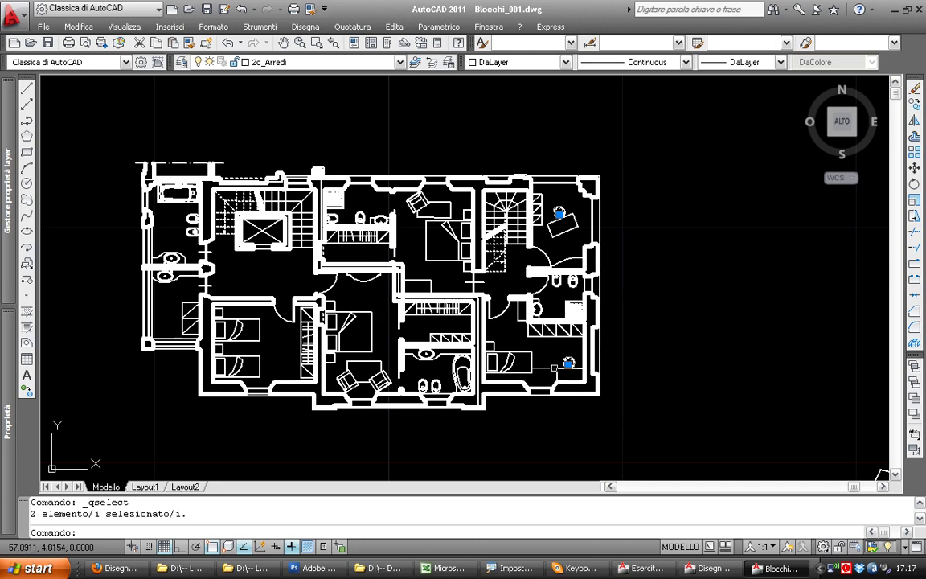
{"action": "scroll", "coordinate": [531, 378], "scroll_direction": "down", "scroll_amount": 2}
{"action": "key", "text": "Escape"}
{"action": "key", "text": "Escape"}
{"action": "middle_click_drag", "start_coordinate": [482, 345], "coordinate": [430, 322]}
{"action": "middle_click_drag", "start_coordinate": [280, 394], "coordinate": [384, 330]}
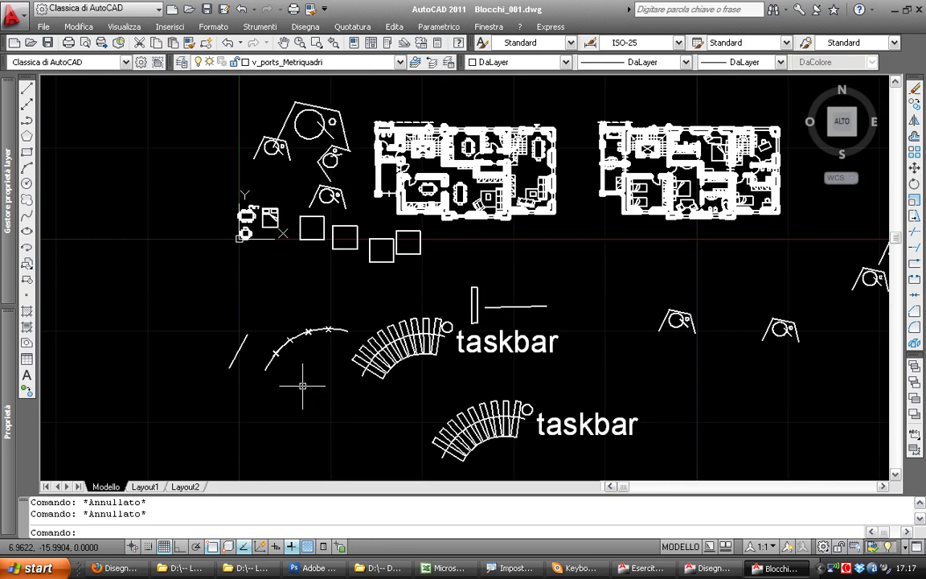
{"action": "scroll", "coordinate": [321, 339], "scroll_direction": "up", "scroll_amount": 4}
{"action": "left_click", "coordinate": [233, 312]}
{"action": "left_click", "coordinate": [368, 235]}
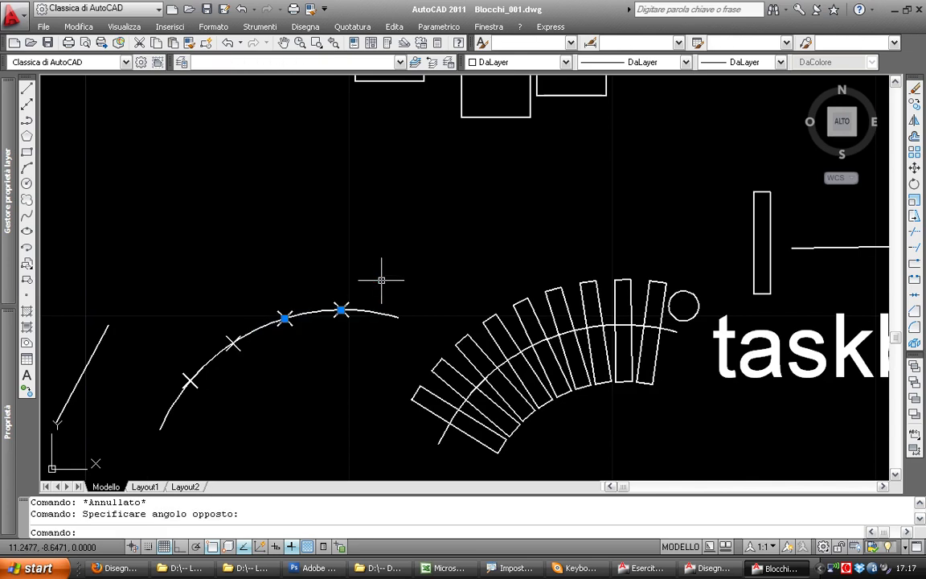
{"action": "key", "text": "Escape"}
{"action": "scroll", "coordinate": [386, 278], "scroll_direction": "down", "scroll_amount": 5}
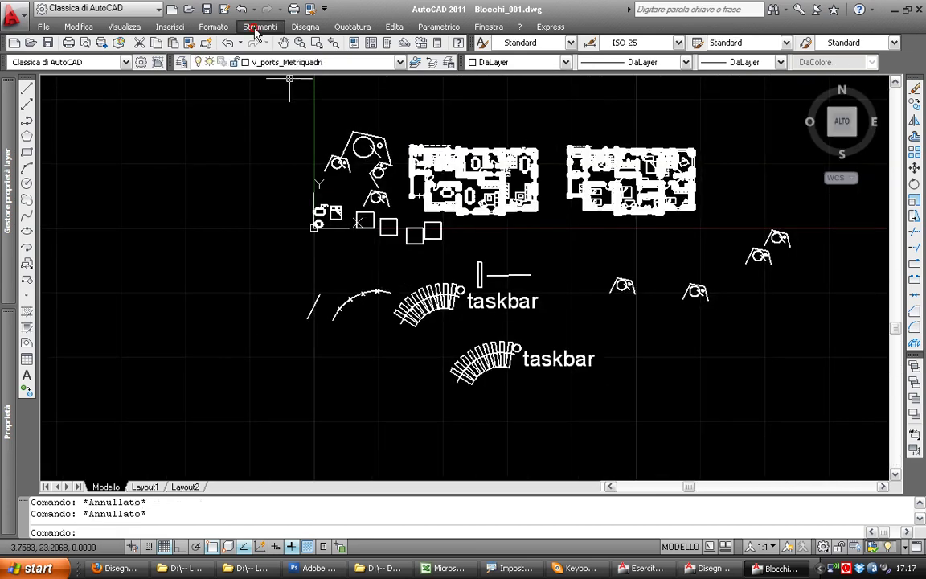
{"action": "left_click", "coordinate": [260, 27]}
{"action": "left_click", "coordinate": [270, 140]}
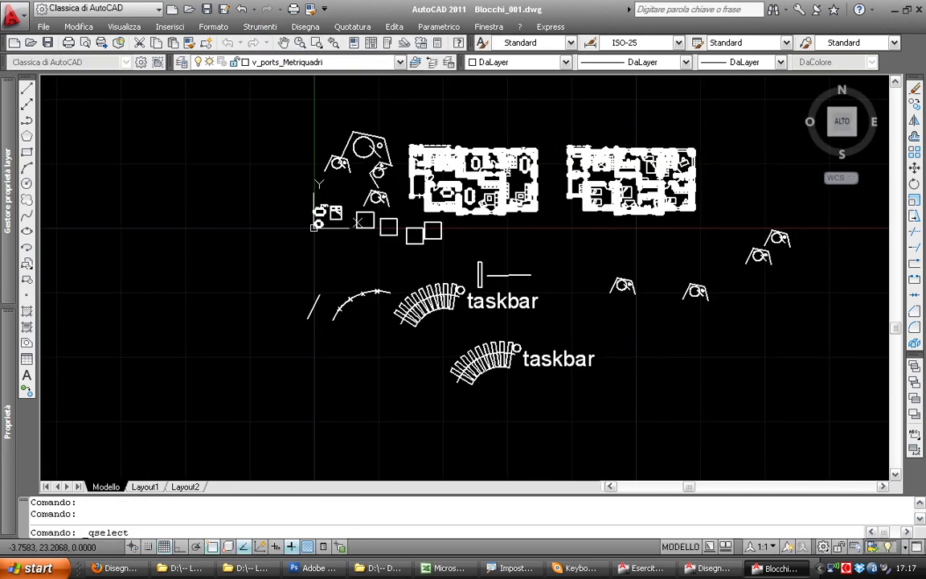
{"action": "left_click", "coordinate": [435, 155]}
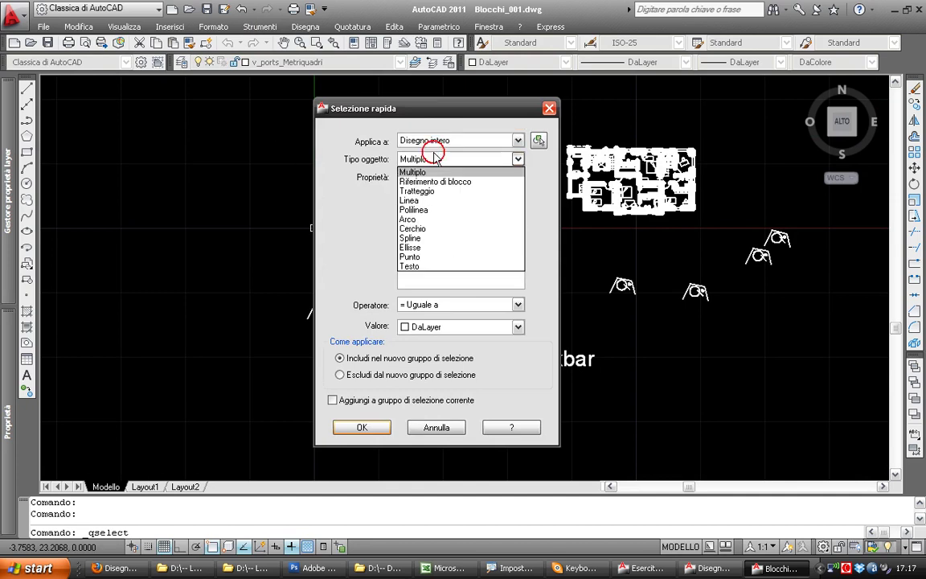
{"action": "left_click", "coordinate": [427, 259]}
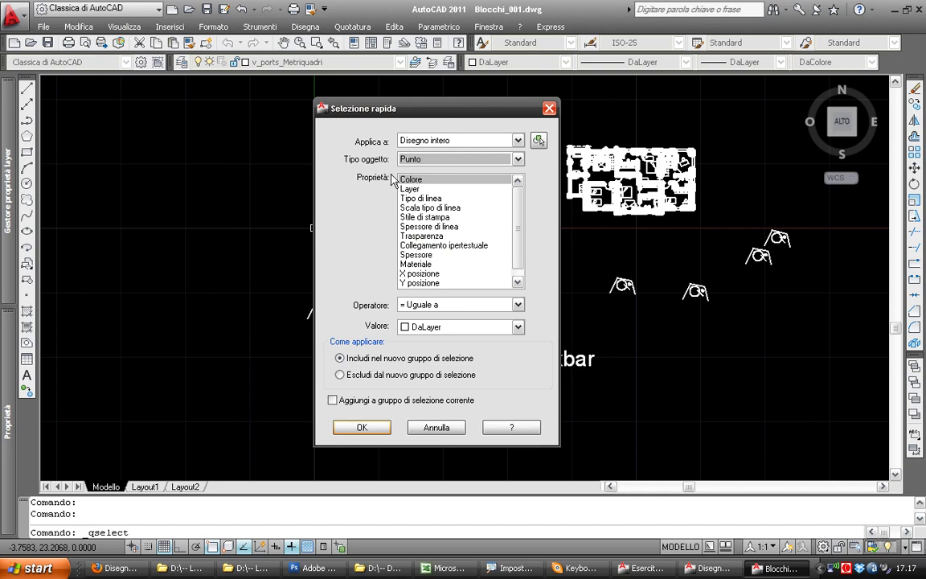
{"action": "left_click", "coordinate": [461, 304]}
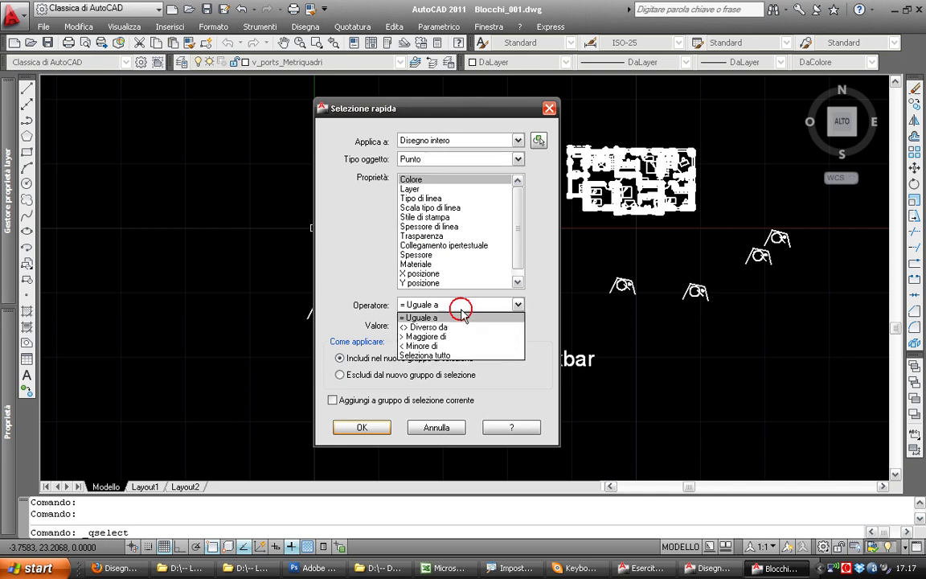
{"action": "left_click", "coordinate": [424, 354]}
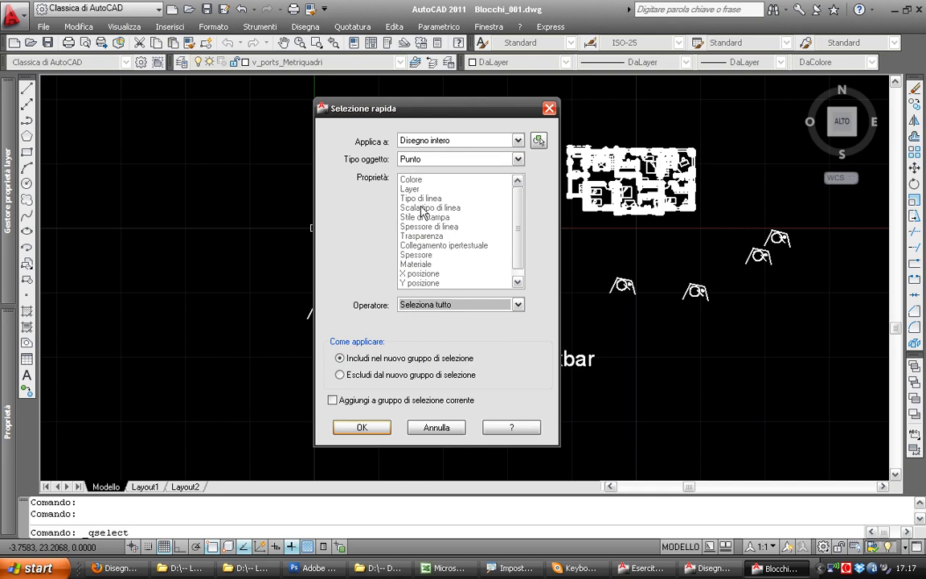
{"action": "left_click", "coordinate": [371, 428]}
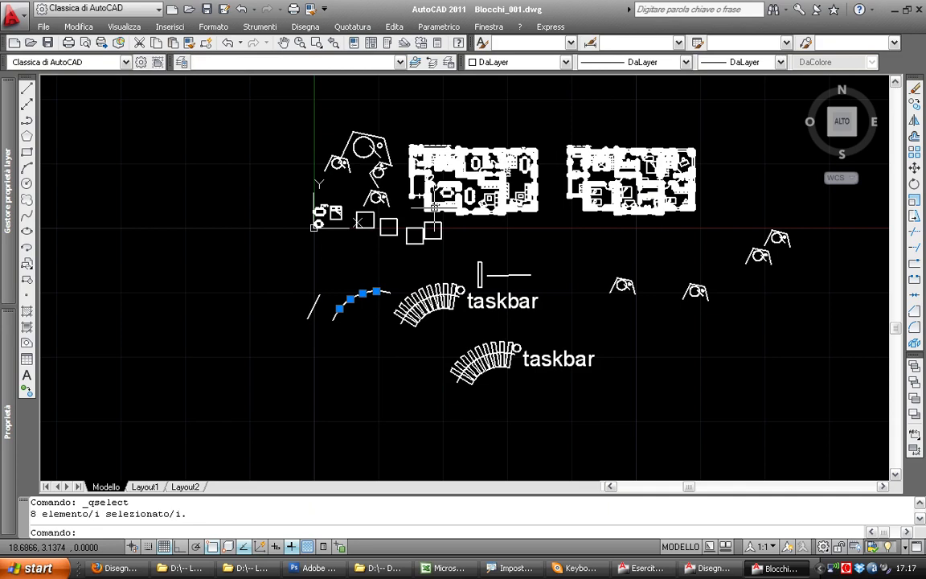
{"action": "key", "text": "Escape"}
{"action": "key", "text": "Escape"}
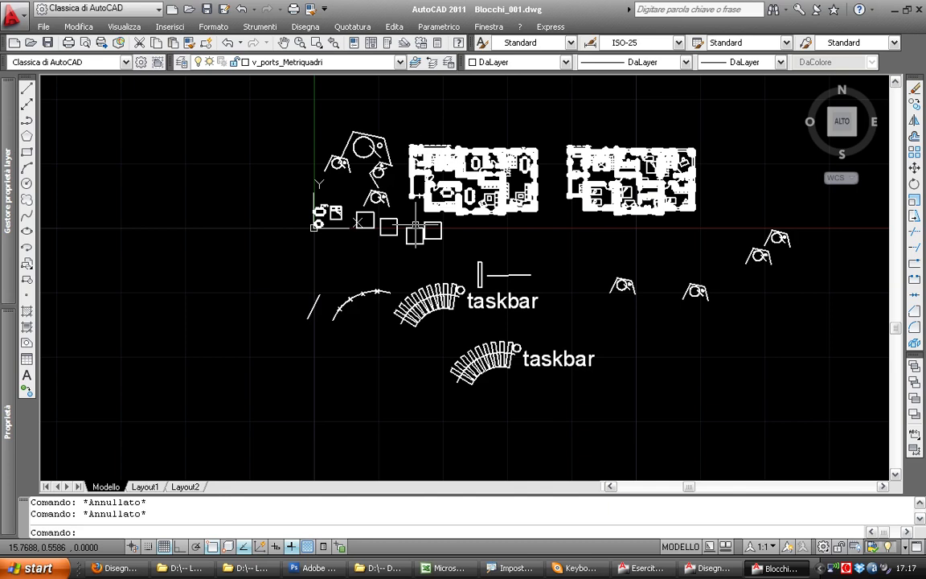
{"action": "middle_click_drag", "start_coordinate": [415, 229], "coordinate": [386, 231]}
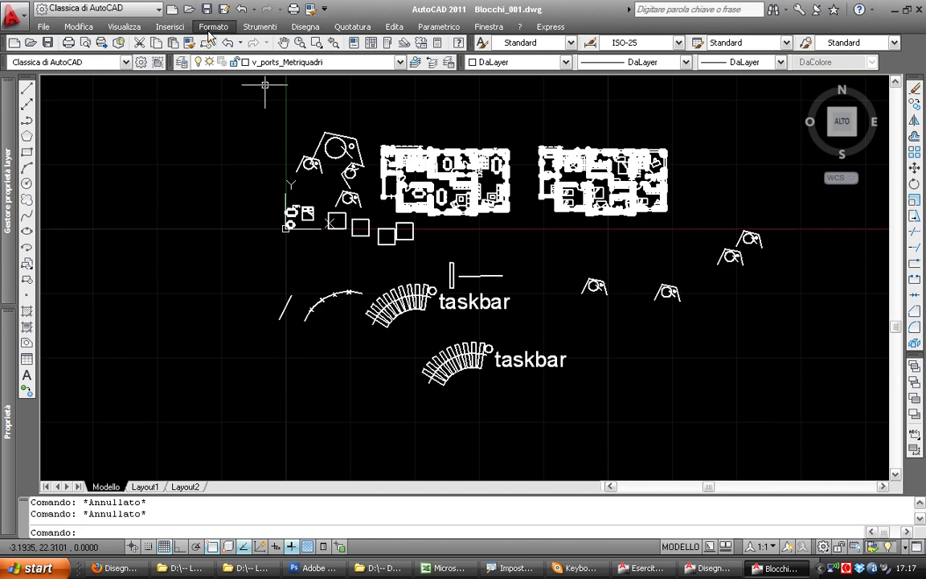
Reopen Quick Select and limit its search to a window around the left floor plan
{"action": "left_click", "coordinate": [197, 28]}
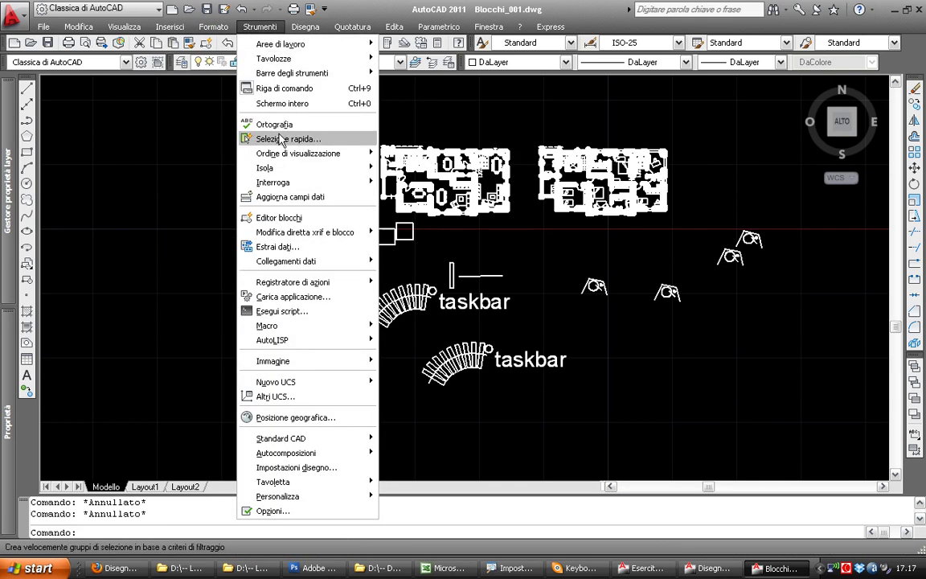
{"action": "left_click", "coordinate": [265, 139]}
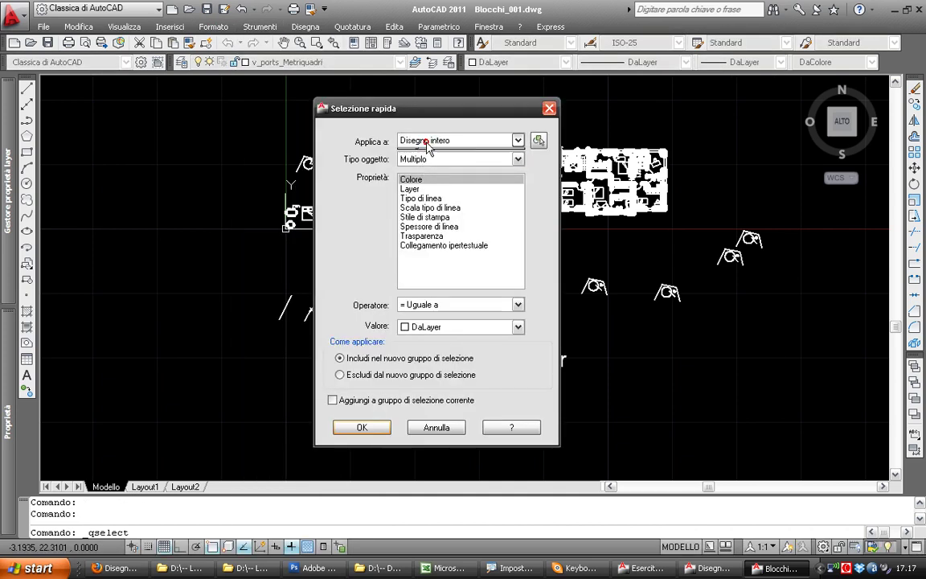
{"action": "left_click", "coordinate": [428, 140]}
{"action": "left_click", "coordinate": [427, 141]}
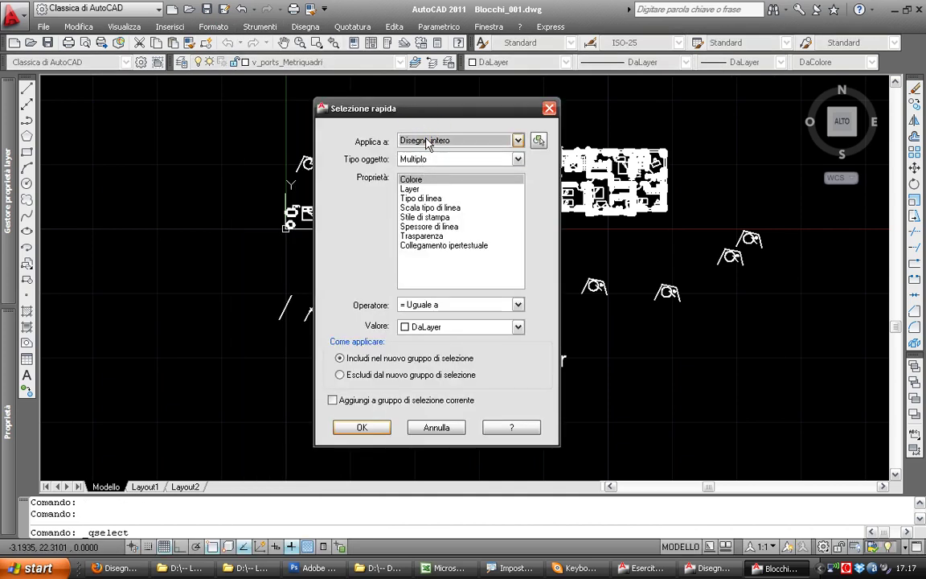
{"action": "left_click", "coordinate": [538, 141]}
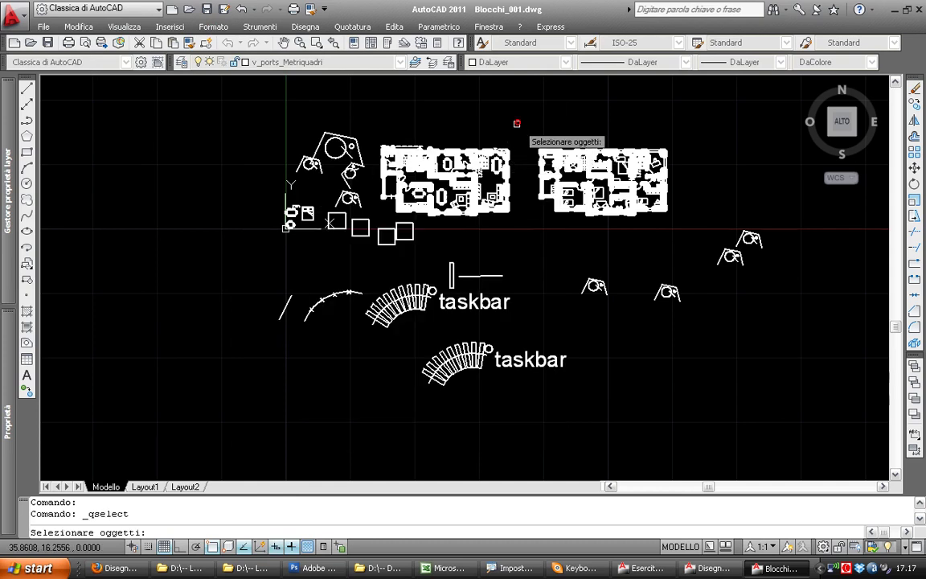
{"action": "left_click", "coordinate": [518, 122]}
{"action": "left_click", "coordinate": [375, 207]}
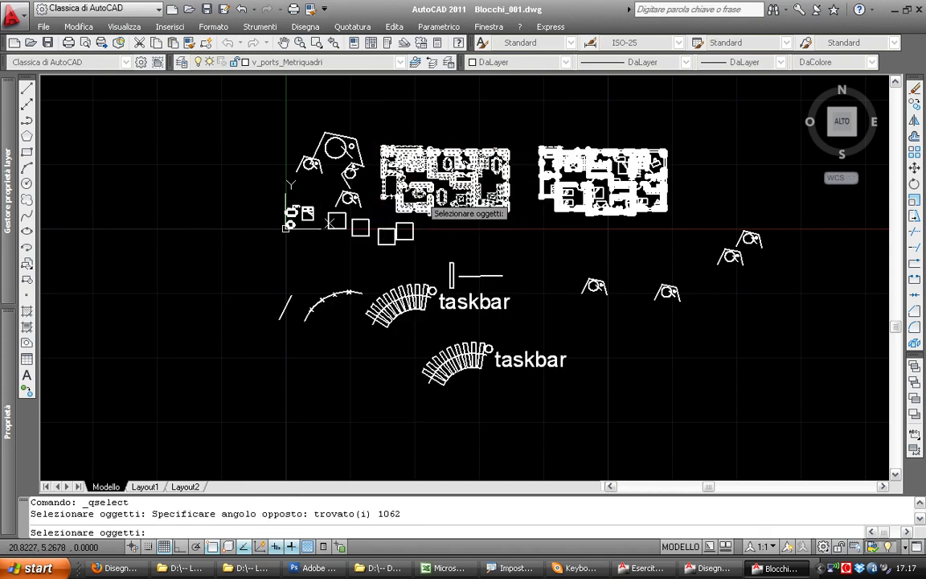
{"action": "key", "text": "Return"}
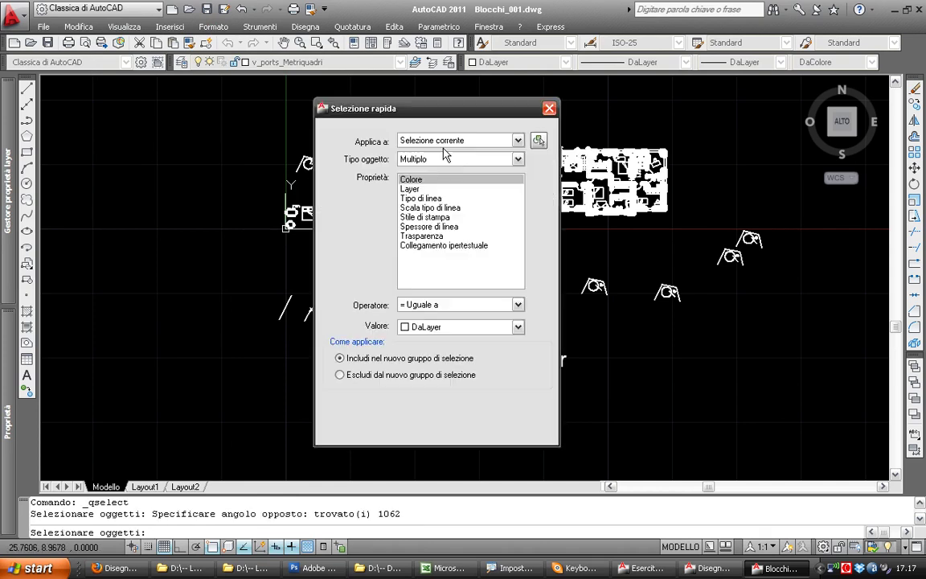
{"action": "left_click", "coordinate": [538, 142]}
{"action": "left_click", "coordinate": [520, 135]}
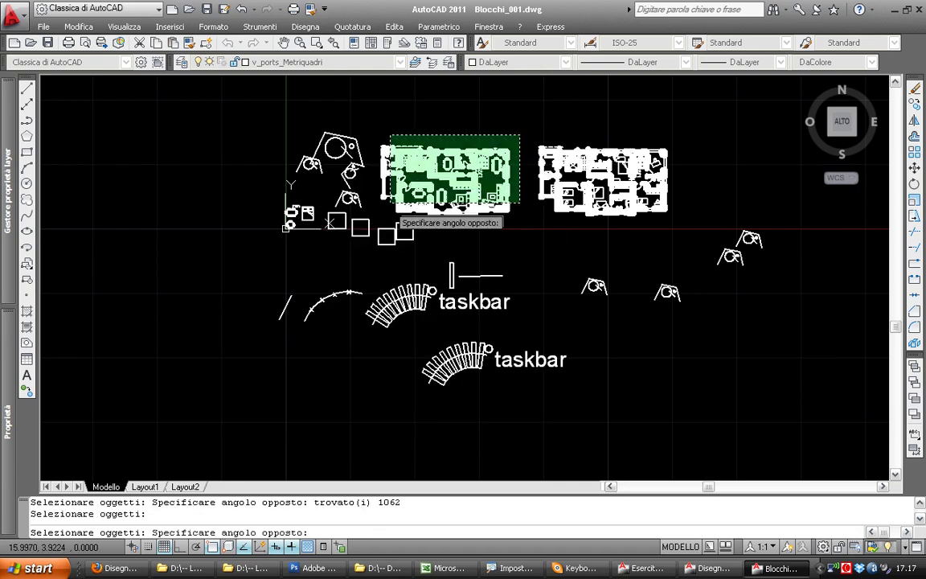
{"action": "left_click", "coordinate": [371, 219]}
{"action": "key", "text": "Return"}
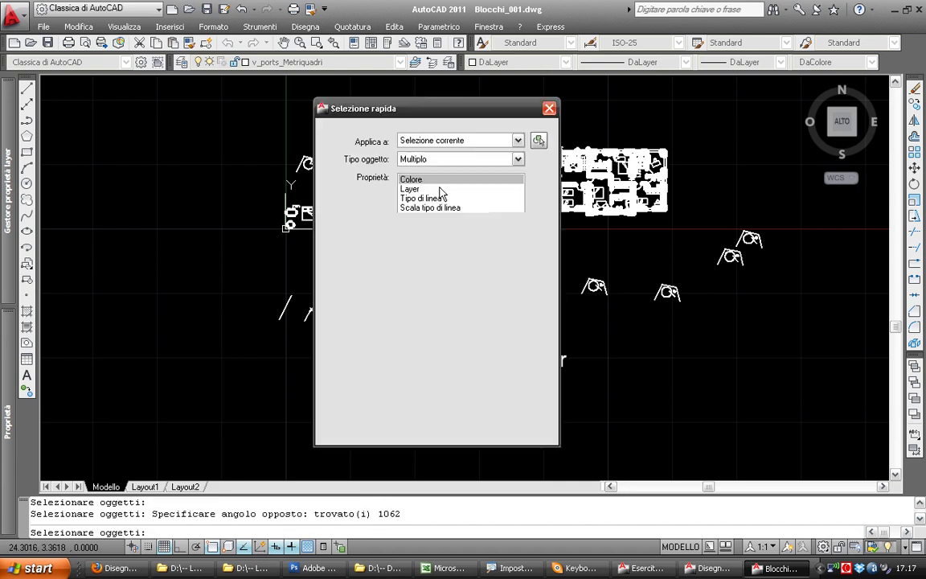
Filter lines with colour 'Diverso da' Rosso and exclude them from the new selection set
{"action": "left_click", "coordinate": [427, 158]}
{"action": "left_click", "coordinate": [415, 172]}
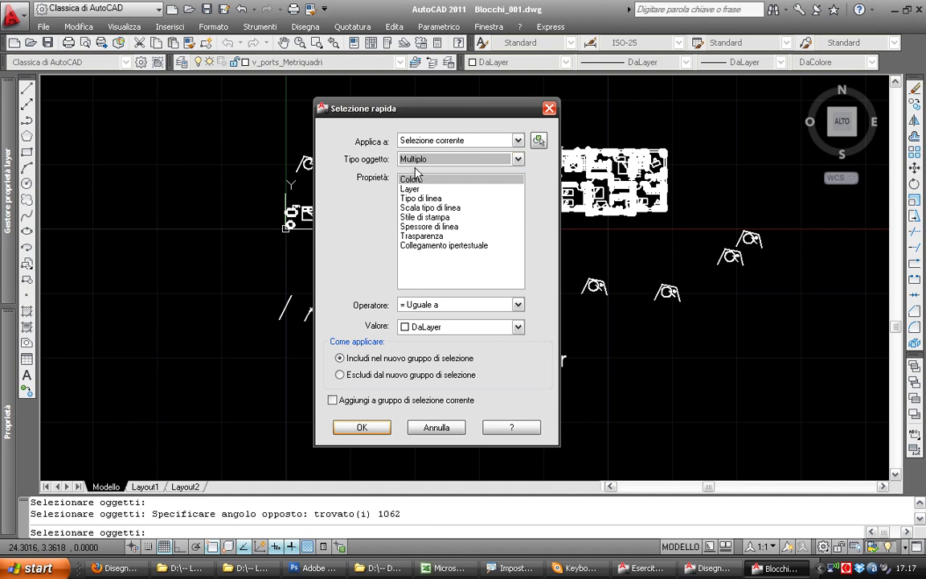
{"action": "left_click", "coordinate": [422, 158]}
{"action": "left_click", "coordinate": [410, 190]}
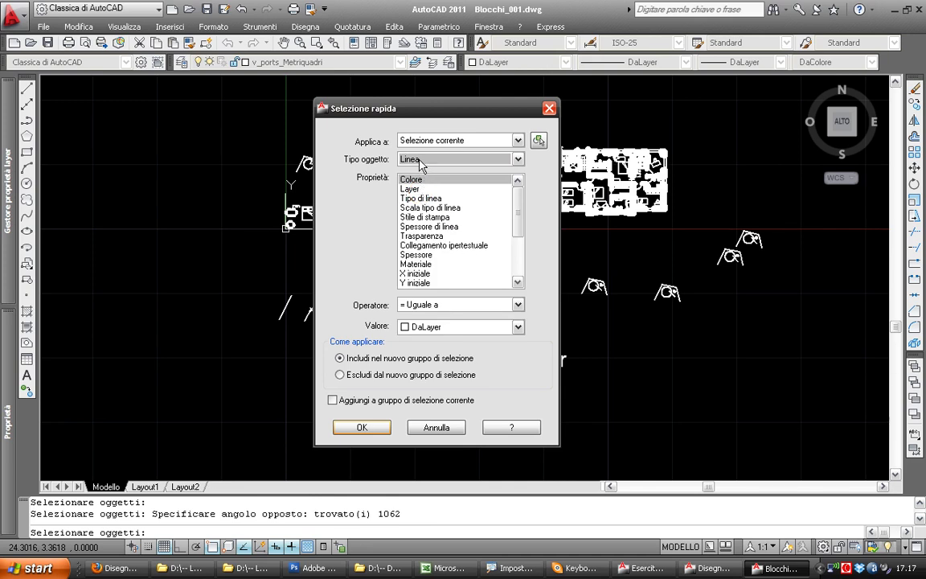
{"action": "left_click", "coordinate": [429, 308]}
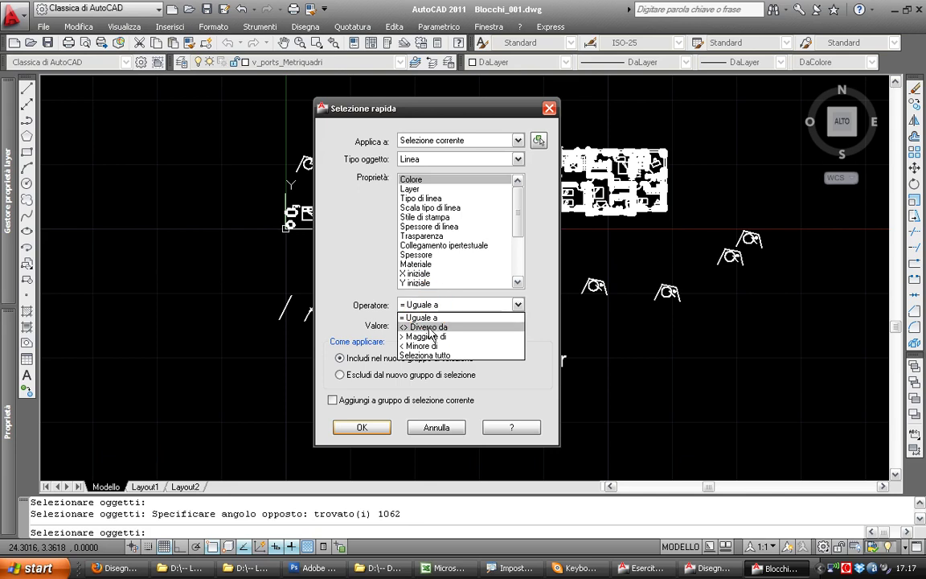
{"action": "left_click", "coordinate": [430, 327]}
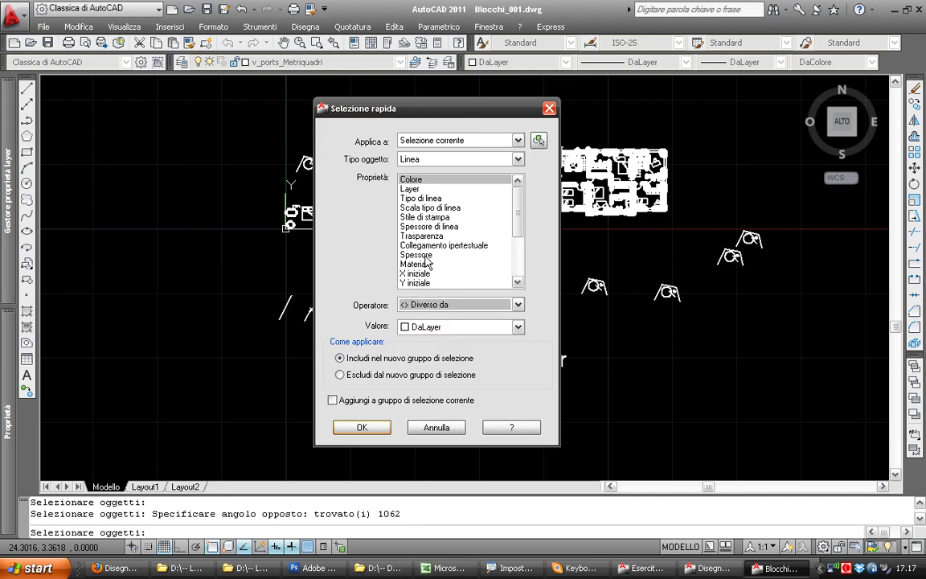
{"action": "left_click", "coordinate": [452, 327]}
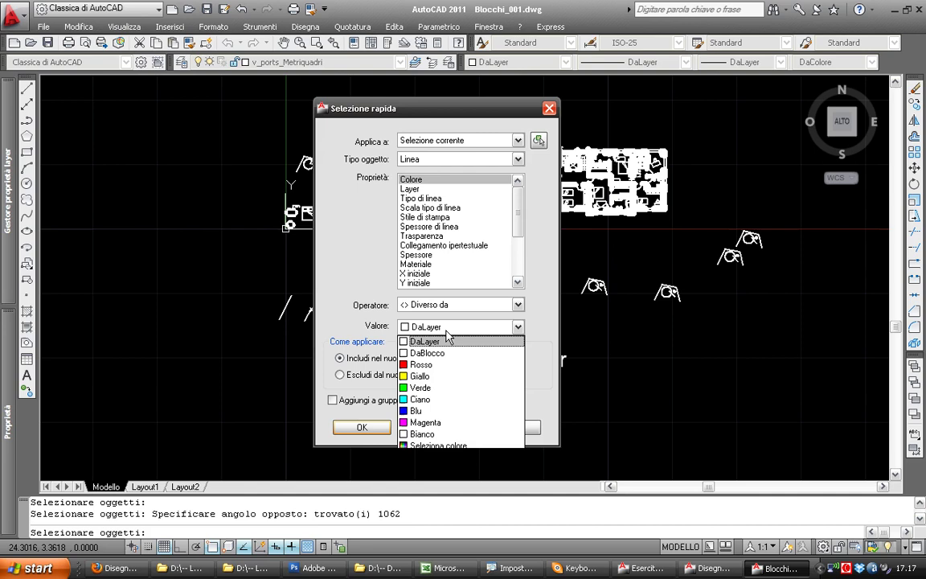
{"action": "left_click", "coordinate": [426, 363]}
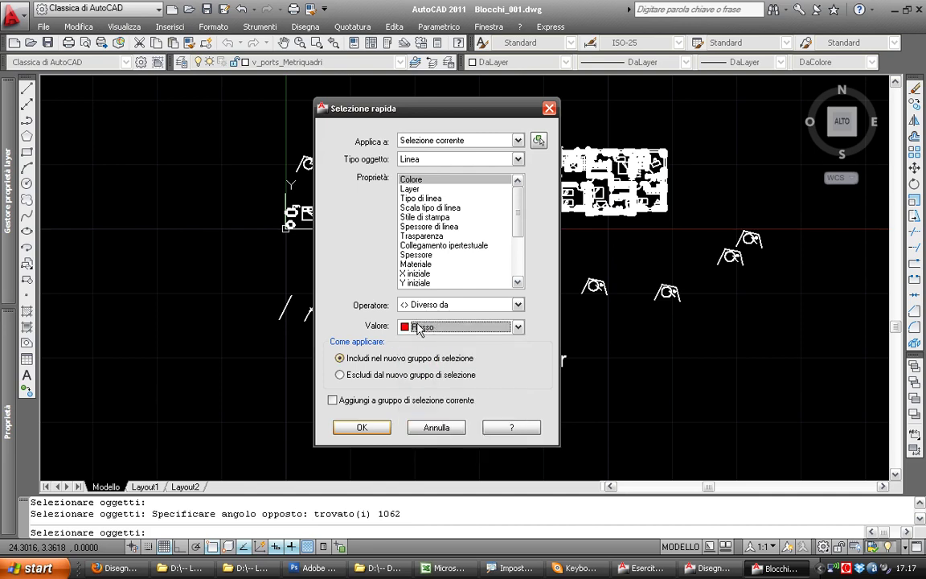
{"action": "left_click", "coordinate": [397, 378]}
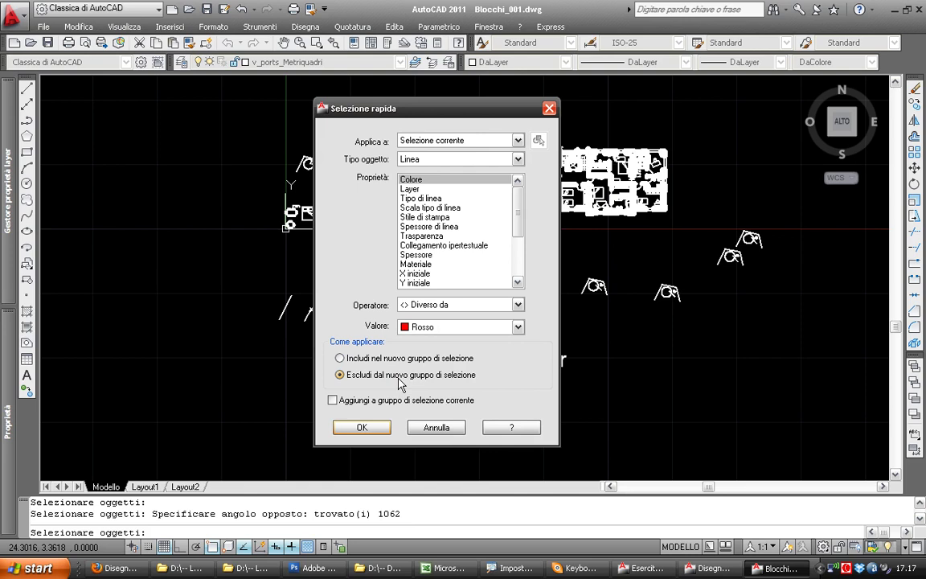
{"action": "left_click", "coordinate": [402, 366]}
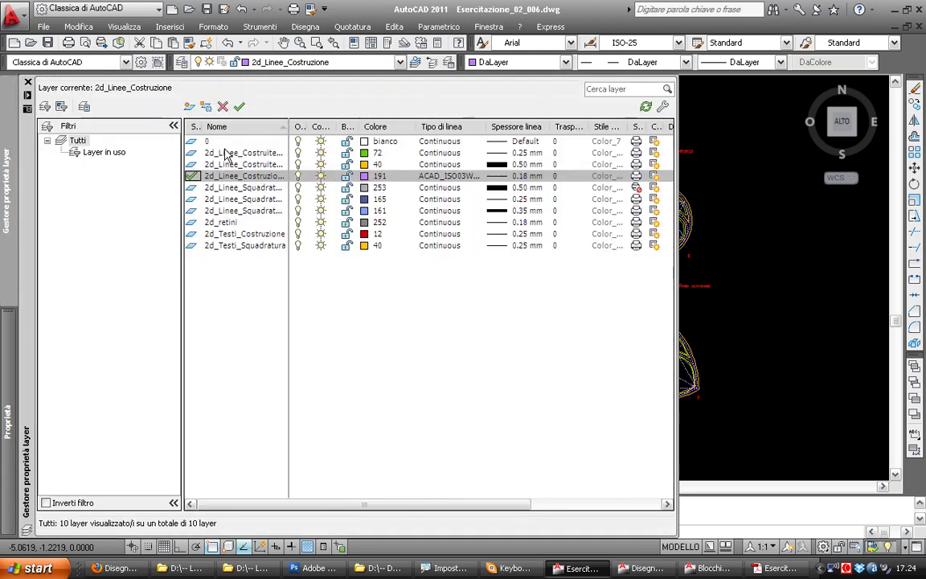
Select all layers through 2d_Testi_Squadratura in Layer Properties and set their colour to white (bianco)
{"action": "left_click", "coordinate": [227, 152]}
{"action": "left_click", "coordinate": [224, 244], "text": "shift"}
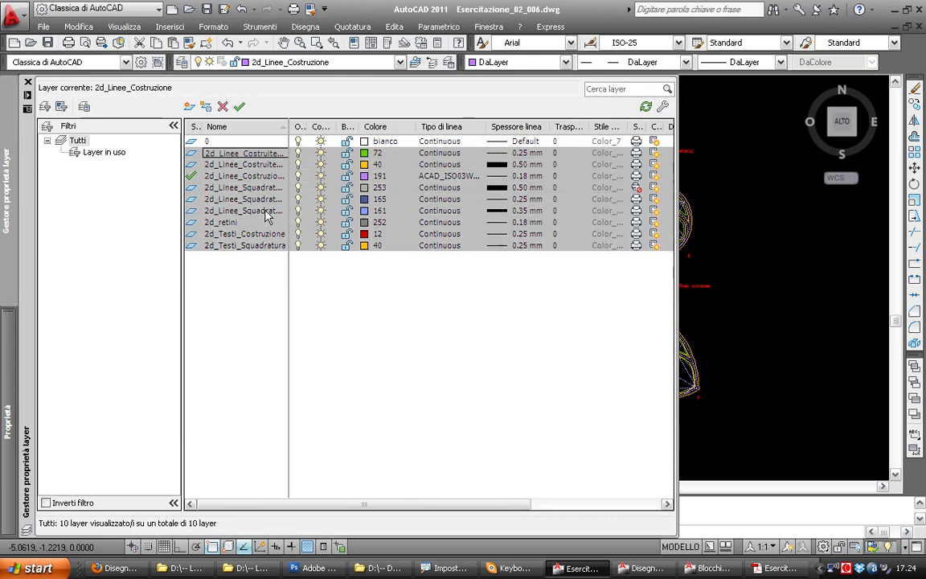
{"action": "left_click", "coordinate": [366, 153]}
{"action": "left_click", "coordinate": [427, 316]}
{"action": "left_click", "coordinate": [433, 399]}
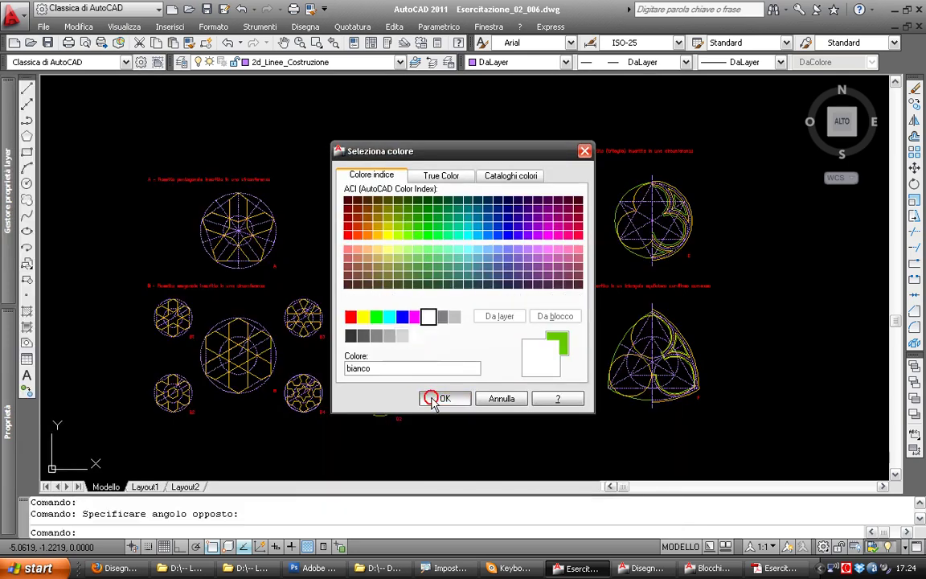
{"action": "middle_click_drag", "start_coordinate": [515, 341], "coordinate": [502, 324]}
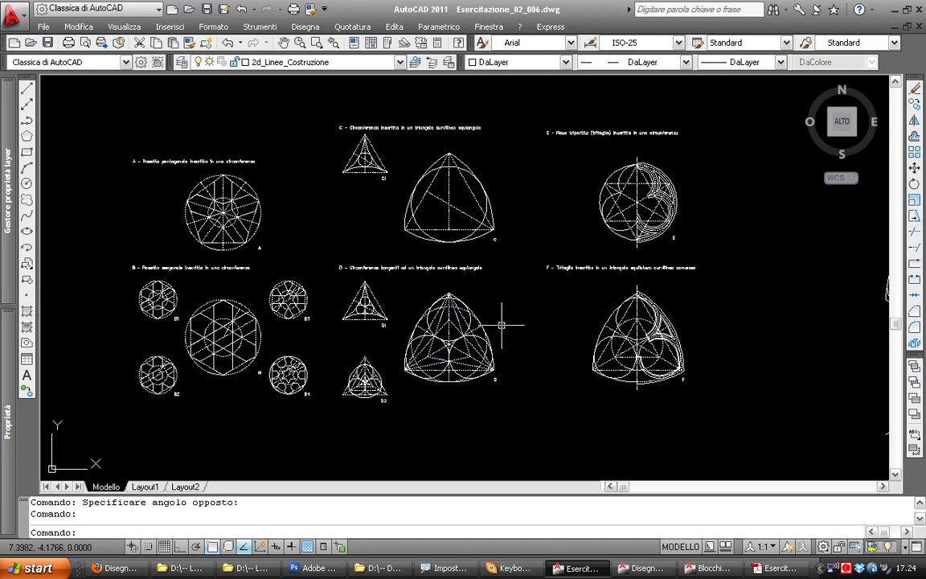
{"action": "scroll", "coordinate": [502, 324], "scroll_direction": "up", "scroll_amount": 2}
{"action": "scroll", "coordinate": [505, 334], "scroll_direction": "up", "scroll_amount": 2}
{"action": "scroll", "coordinate": [508, 341], "scroll_direction": "down", "scroll_amount": 3}
{"action": "scroll", "coordinate": [490, 345], "scroll_direction": "down", "scroll_amount": 2}
{"action": "scroll", "coordinate": [485, 348], "scroll_direction": "up", "scroll_amount": 2}
{"action": "scroll", "coordinate": [486, 347], "scroll_direction": "up", "scroll_amount": 1}
Review the Moduli di partenza and circle-packing pattern in Esercitazione_02.pdf, then return to Blocchi_001
{"action": "left_click", "coordinate": [778, 569]}
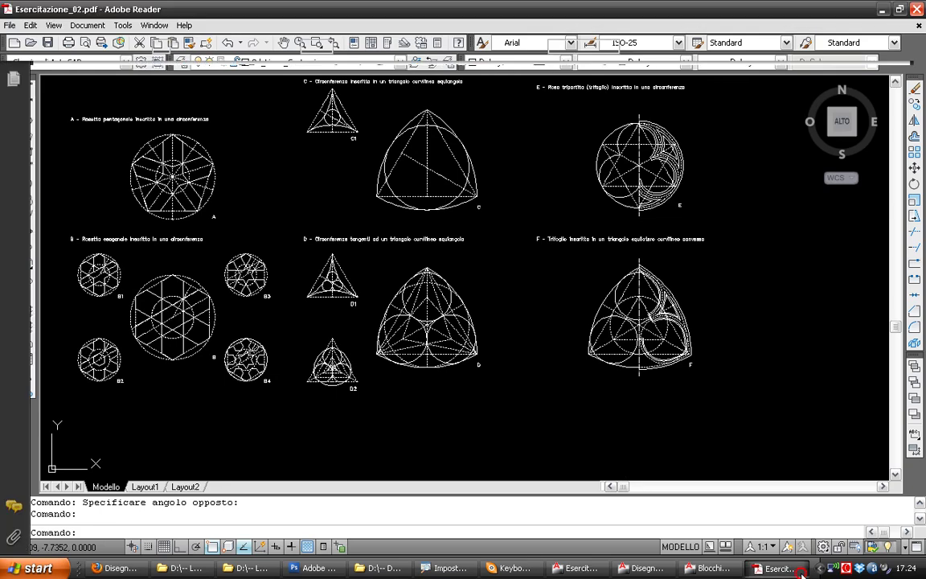
{"action": "scroll", "coordinate": [471, 312], "scroll_direction": "down", "scroll_amount": 2}
{"action": "scroll", "coordinate": [498, 273], "scroll_direction": "down", "scroll_amount": 3}
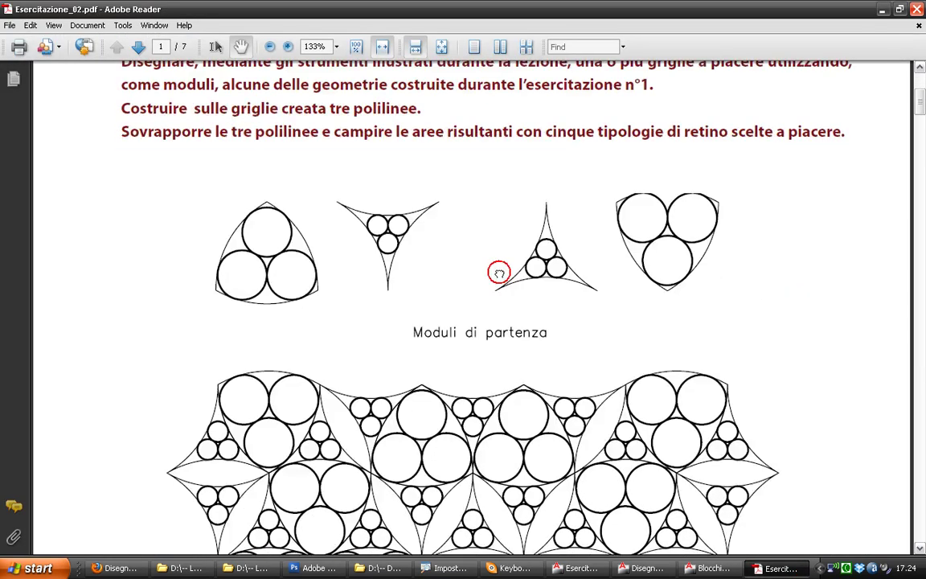
{"action": "scroll", "coordinate": [489, 344], "scroll_direction": "down", "scroll_amount": 1}
{"action": "scroll", "coordinate": [359, 294], "scroll_direction": "down", "scroll_amount": 5}
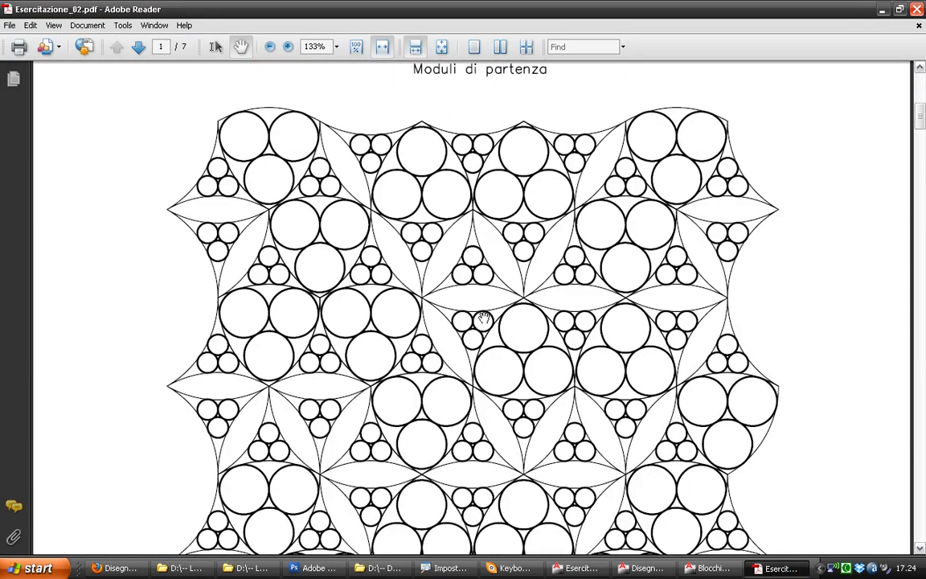
{"action": "left_click_drag", "start_coordinate": [484, 319], "coordinate": [463, 182]}
{"action": "scroll", "coordinate": [488, 193], "scroll_direction": "up", "scroll_amount": 6}
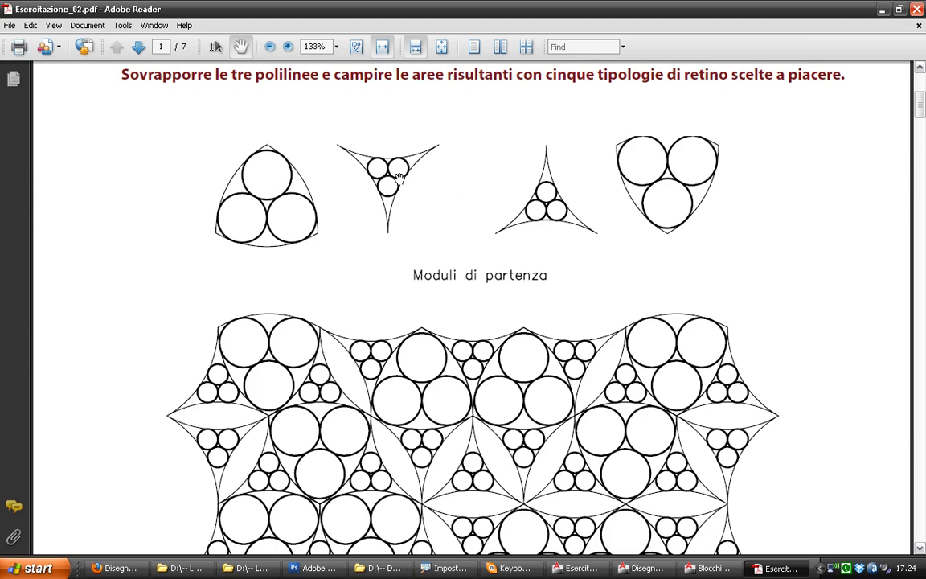
{"action": "left_click", "coordinate": [708, 568]}
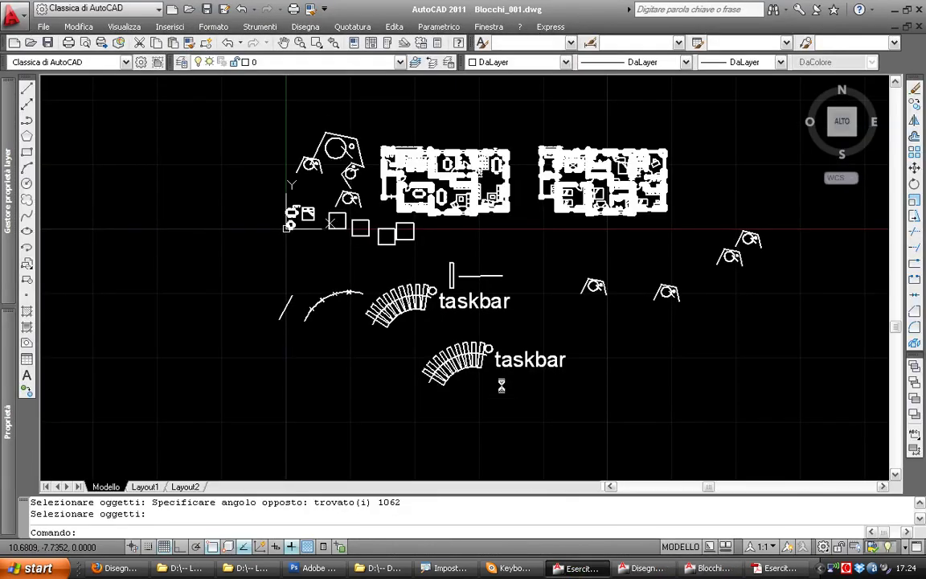
Bring Esercitazione_02_006.dwg to the front and centre the view on figure D
{"action": "left_click", "coordinate": [575, 568]}
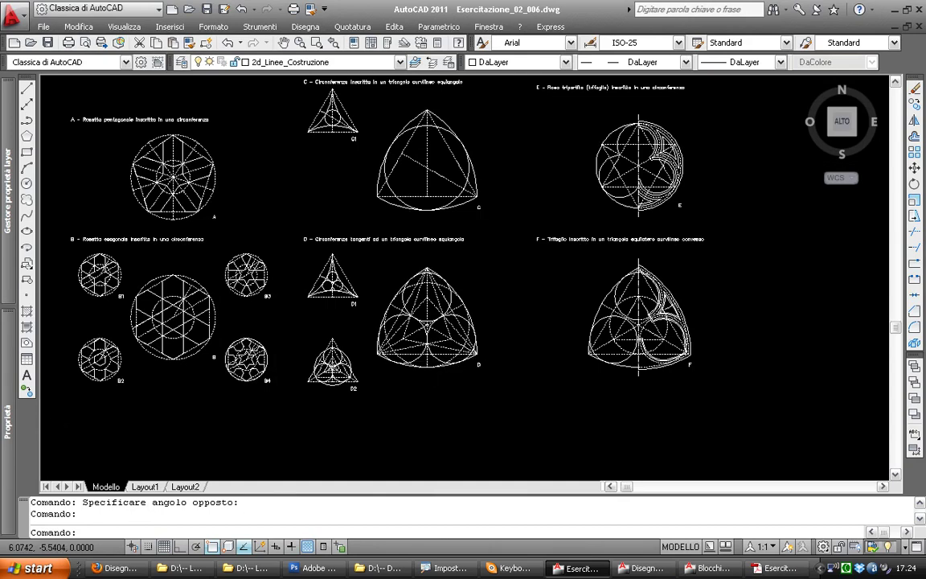
{"action": "scroll", "coordinate": [475, 378], "scroll_direction": "up", "scroll_amount": 2}
{"action": "scroll", "coordinate": [425, 249], "scroll_direction": "up", "scroll_amount": 3}
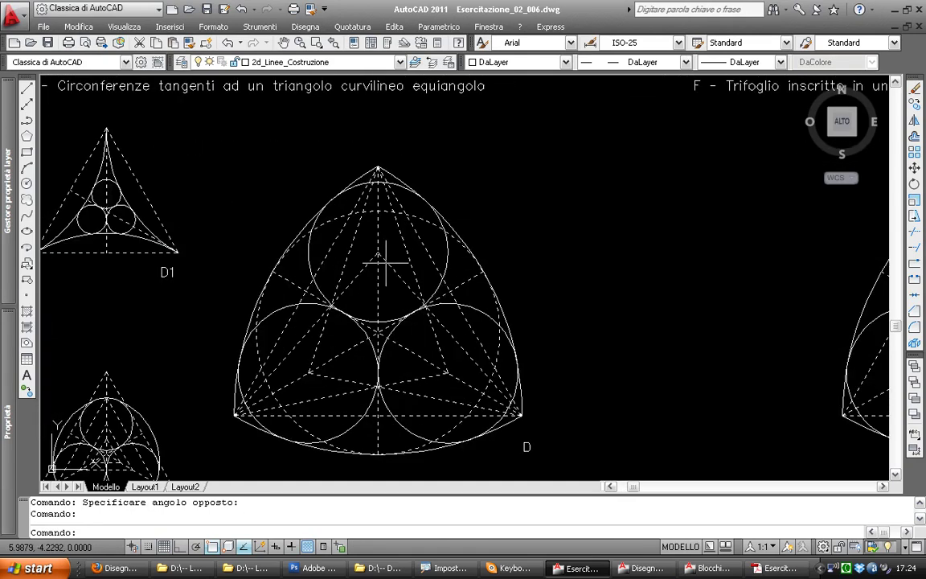
{"action": "middle_click_drag", "start_coordinate": [380, 290], "coordinate": [529, 289]}
{"action": "scroll", "coordinate": [256, 210], "scroll_direction": "down", "scroll_amount": 4}
Erase the figure below D1 and rosette A with its hexagons using CANCELLA
{"action": "type", "text": "c"}
{"action": "key", "text": "Return"}
{"action": "left_click", "coordinate": [289, 344]}
{"action": "left_click", "coordinate": [216, 264]}
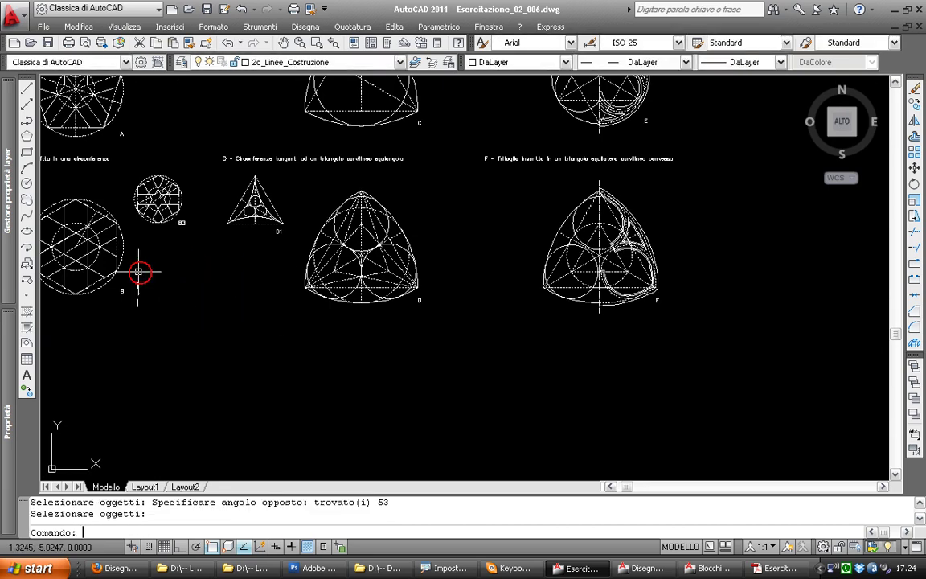
{"action": "left_click", "coordinate": [284, 330]}
{"action": "left_click", "coordinate": [128, 150]}
{"action": "key", "text": "Return"}
Erase the next group of figures further to the right
{"action": "middle_click_drag", "start_coordinate": [129, 149], "coordinate": [265, 204]}
{"action": "scroll", "coordinate": [252, 355], "scroll_direction": "down", "scroll_amount": 2}
{"action": "key", "text": "Return"}
{"action": "left_click", "coordinate": [234, 325]}
{"action": "left_click", "coordinate": [84, 113]}
{"action": "key", "text": "Return"}
{"action": "key", "text": "Return"}
Erase figures C and E, then figure F, with crossing windows
{"action": "left_click", "coordinate": [607, 107]}
{"action": "left_click", "coordinate": [306, 209]}
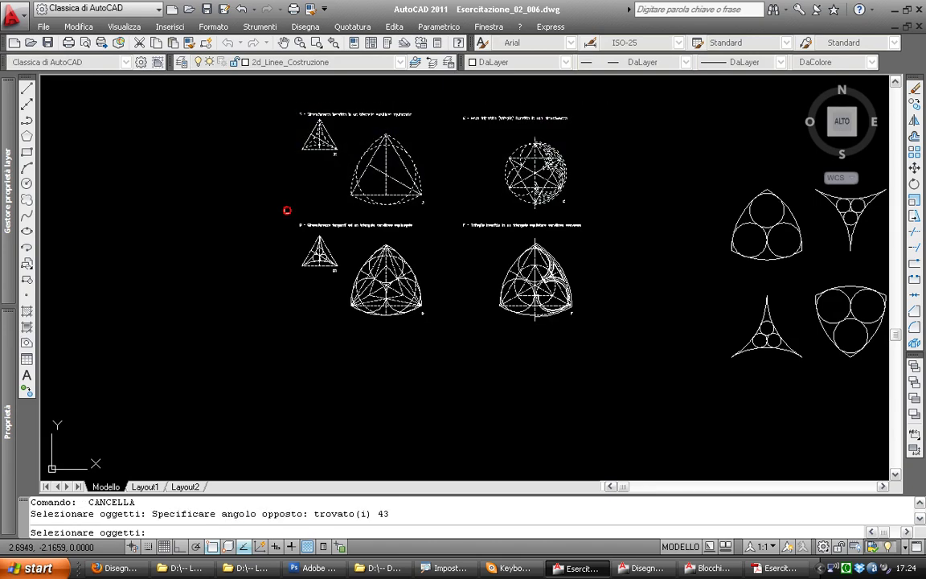
{"action": "key", "text": "Return"}
{"action": "key", "text": "Return"}
{"action": "left_click", "coordinate": [599, 195]}
{"action": "left_click", "coordinate": [496, 334]}
{"action": "key", "text": "Return"}
Erase the title above figure D and the D1 label
{"action": "scroll", "coordinate": [367, 258], "scroll_direction": "up", "scroll_amount": 5}
{"action": "scroll", "coordinate": [458, 322], "scroll_direction": "down", "scroll_amount": 1}
{"action": "scroll", "coordinate": [241, 257], "scroll_direction": "down", "scroll_amount": 4}
{"action": "middle_click_drag", "start_coordinate": [645, 252], "coordinate": [835, 248]}
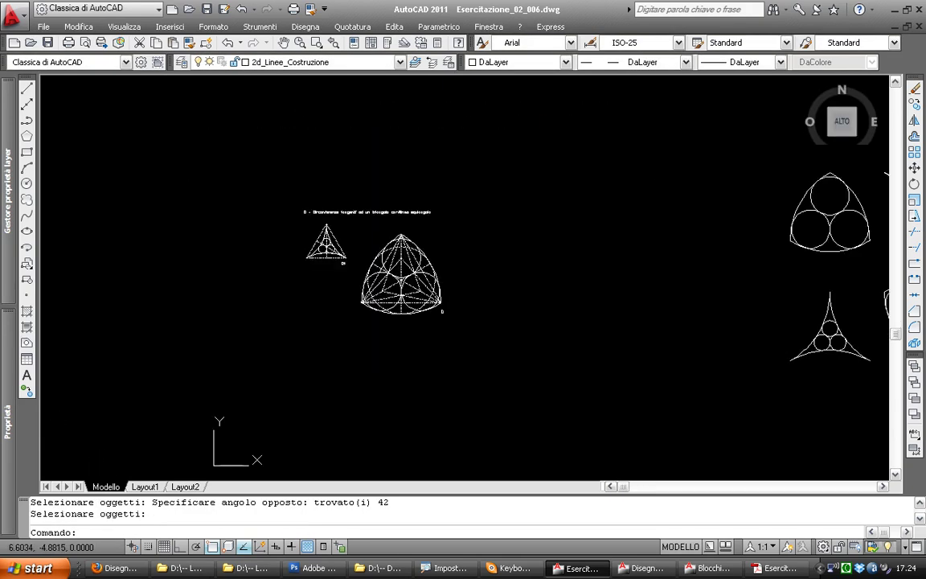
{"action": "scroll", "coordinate": [415, 255], "scroll_direction": "up", "scroll_amount": 5}
{"action": "type", "text": "ca"}
{"action": "key", "text": "Return"}
{"action": "left_click", "coordinate": [362, 127]}
{"action": "left_click", "coordinate": [173, 141]}
{"action": "key", "text": "Return"}
{"action": "key", "text": "Return"}
{"action": "left_click", "coordinate": [290, 272]}
{"action": "key", "text": "Return"}
Inspect figure D's outer arc by selecting it, then clear the selection
{"action": "middle_click_drag", "start_coordinate": [396, 294], "coordinate": [340, 264]}
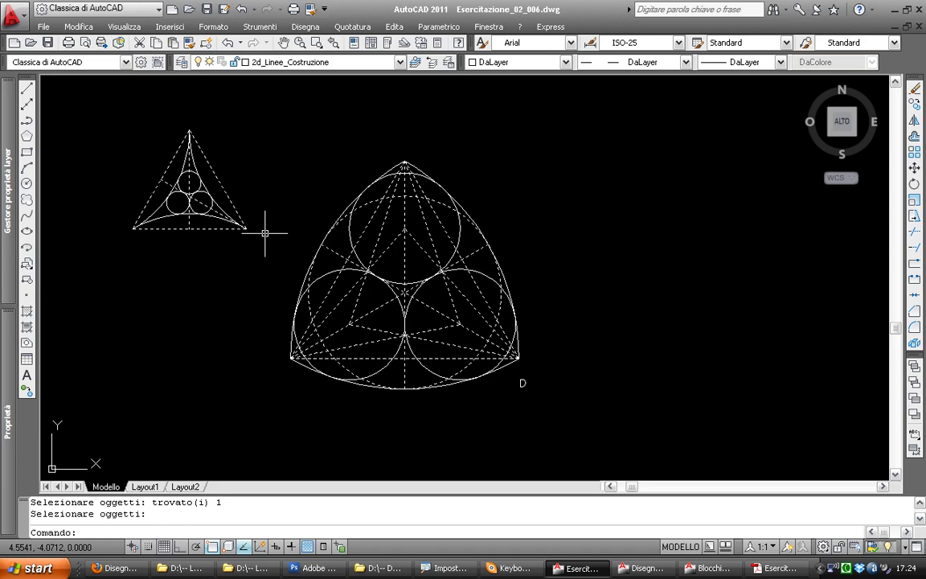
{"action": "scroll", "coordinate": [351, 260], "scroll_direction": "down", "scroll_amount": 1}
{"action": "scroll", "coordinate": [378, 289], "scroll_direction": "down", "scroll_amount": 2}
{"action": "scroll", "coordinate": [384, 297], "scroll_direction": "up", "scroll_amount": 2}
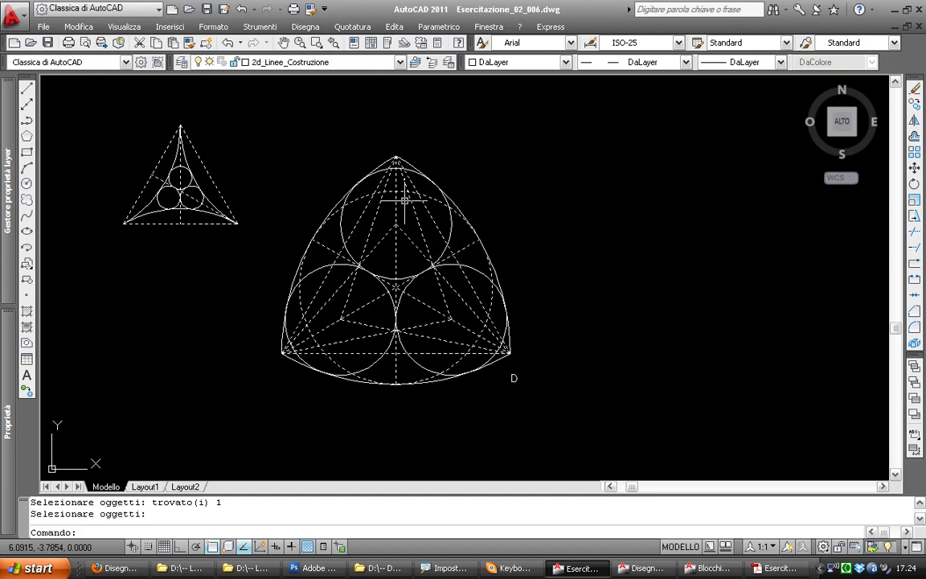
{"action": "key", "text": "Return"}
{"action": "left_click", "coordinate": [414, 167]}
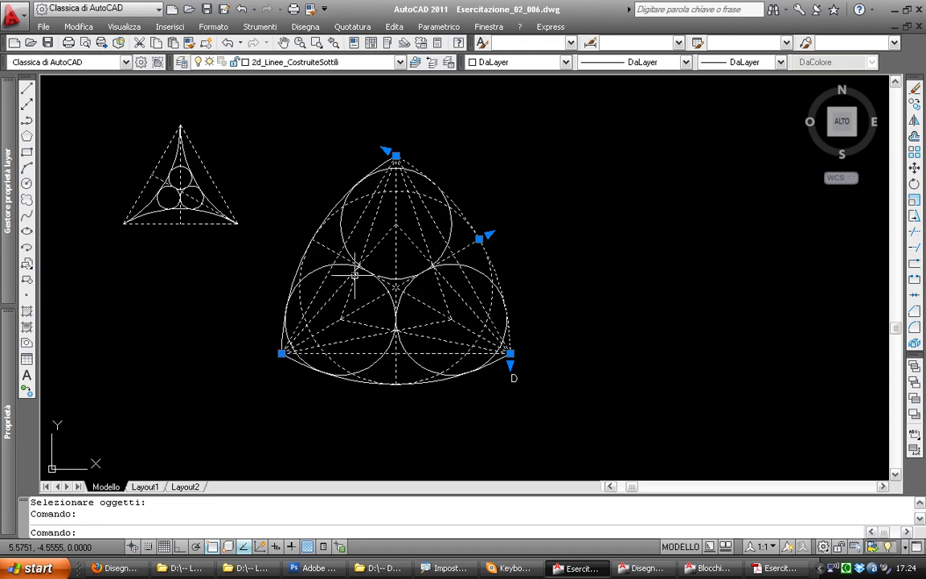
{"action": "key", "text": "Escape"}
{"action": "key", "text": "Escape"}
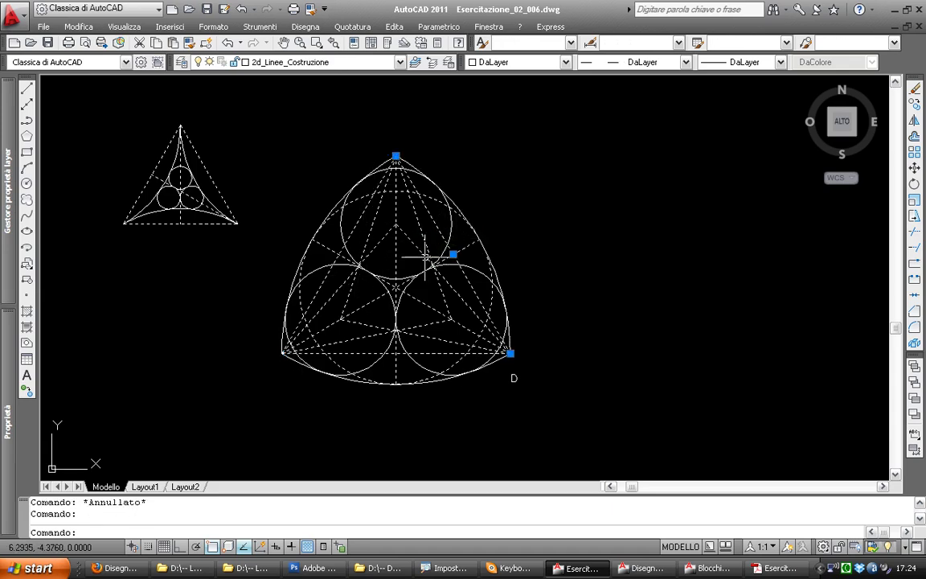
{"action": "scroll", "coordinate": [414, 249], "scroll_direction": "down", "scroll_amount": 2}
{"action": "scroll", "coordinate": [402, 276], "scroll_direction": "up", "scroll_amount": 2}
{"action": "left_click", "coordinate": [420, 116]}
{"action": "scroll", "coordinate": [432, 207], "scroll_direction": "down", "scroll_amount": 2}
{"action": "key", "text": "Escape"}
{"action": "scroll", "coordinate": [432, 207], "scroll_direction": "down", "scroll_amount": 3}
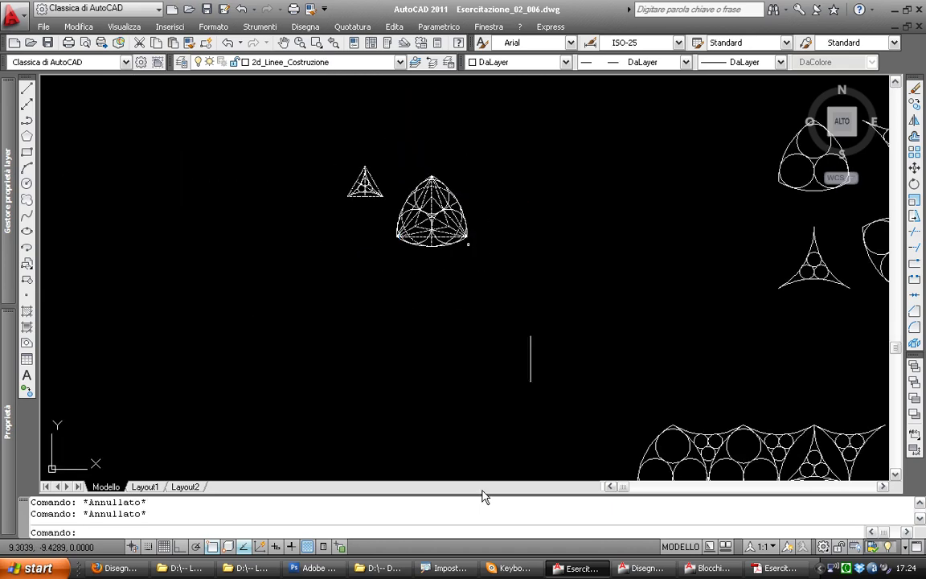
Review the circle-packing pattern in the reference PDF, then return to AutoCAD
{"action": "left_click", "coordinate": [774, 569]}
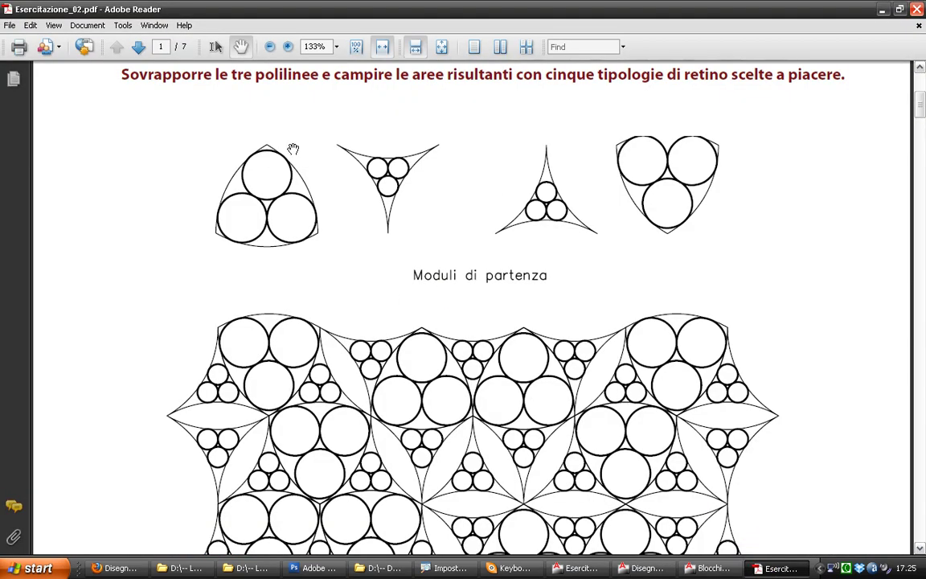
{"action": "left_click_drag", "start_coordinate": [442, 432], "coordinate": [435, 223]}
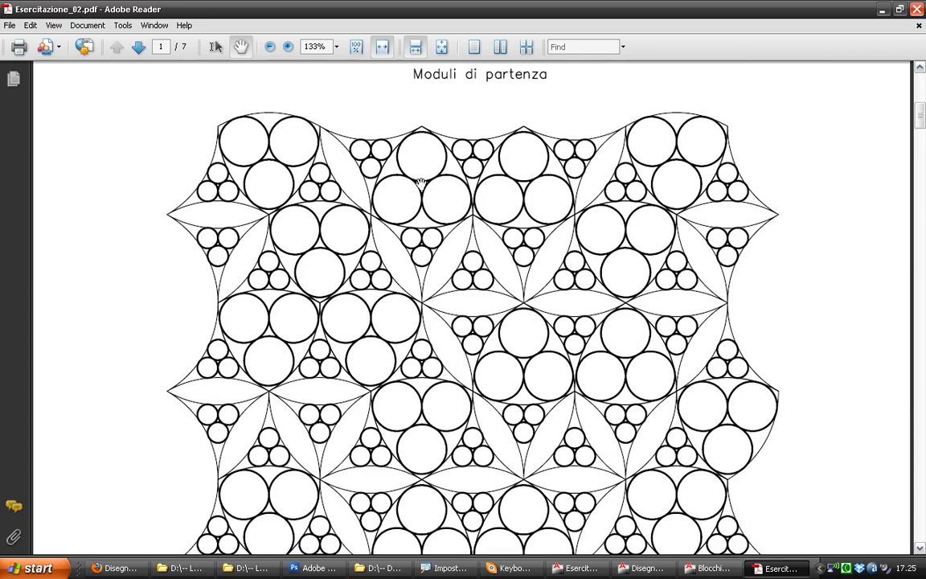
{"action": "left_click", "coordinate": [579, 568]}
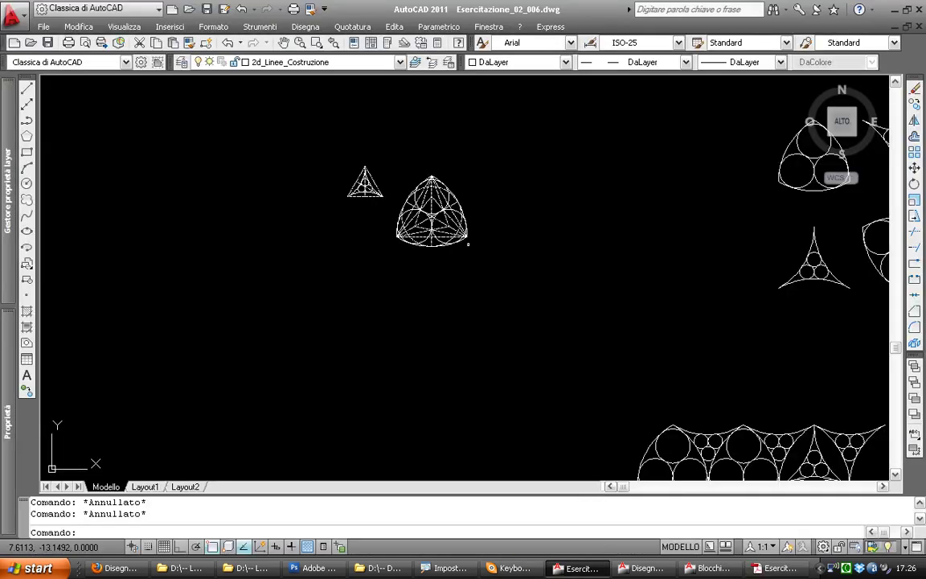
Zoom in and centre the view on curved triangle D
{"action": "scroll", "coordinate": [429, 232], "scroll_direction": "up", "scroll_amount": 4}
{"action": "middle_click_drag", "start_coordinate": [428, 231], "coordinate": [399, 459]}
{"action": "middle_click_drag", "start_coordinate": [421, 384], "coordinate": [501, 331]}
{"action": "scroll", "coordinate": [424, 262], "scroll_direction": "down", "scroll_amount": 2}
{"action": "scroll", "coordinate": [471, 223], "scroll_direction": "up", "scroll_amount": 1}
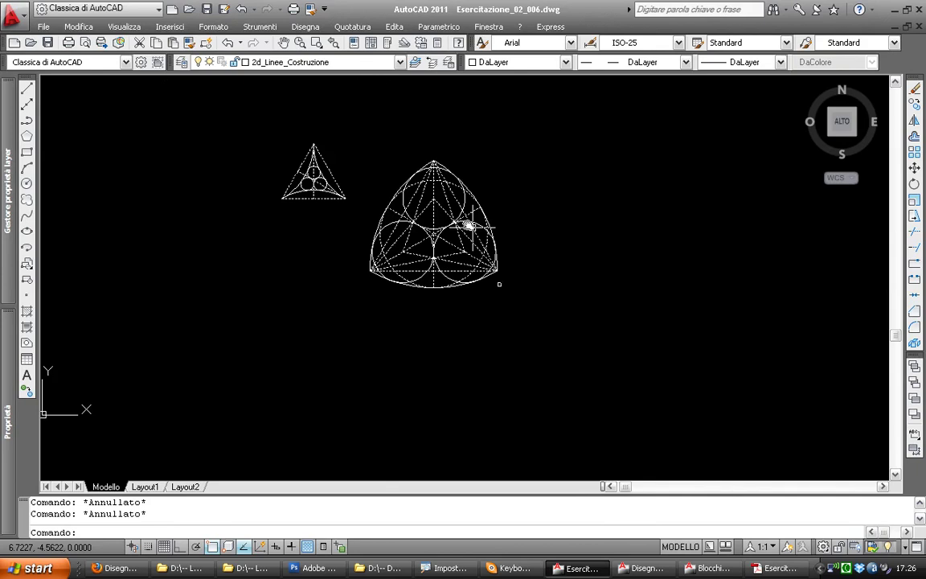
{"action": "scroll", "coordinate": [459, 209], "scroll_direction": "down", "scroll_amount": 5}
{"action": "scroll", "coordinate": [452, 248], "scroll_direction": "up", "scroll_amount": 4}
{"action": "scroll", "coordinate": [452, 247], "scroll_direction": "up", "scroll_amount": 2}
{"action": "middle_click_drag", "start_coordinate": [491, 203], "coordinate": [490, 256]}
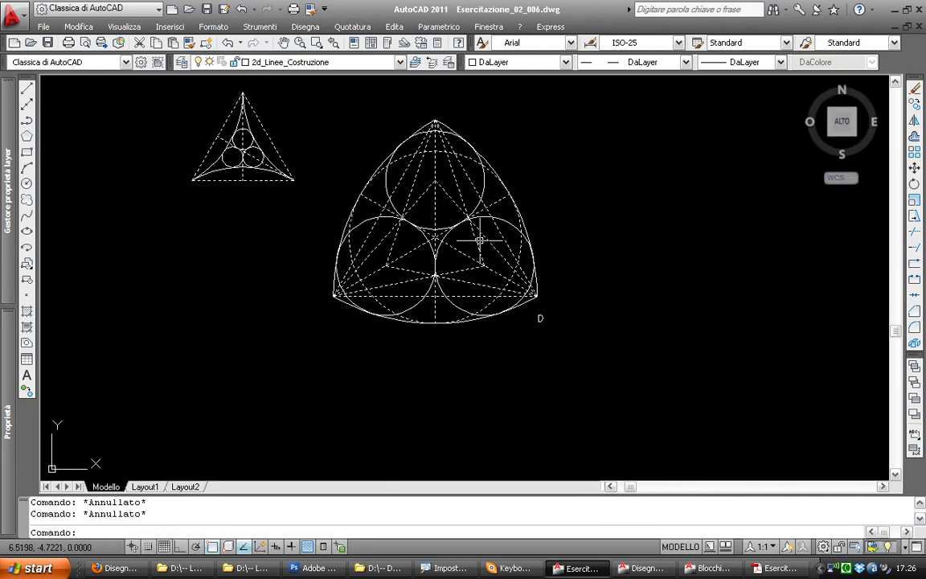
Turn off the dashed 2d_Linee_Costruzione layer by picking a construction line and confirming Sì
{"action": "type", "text": "loo"}
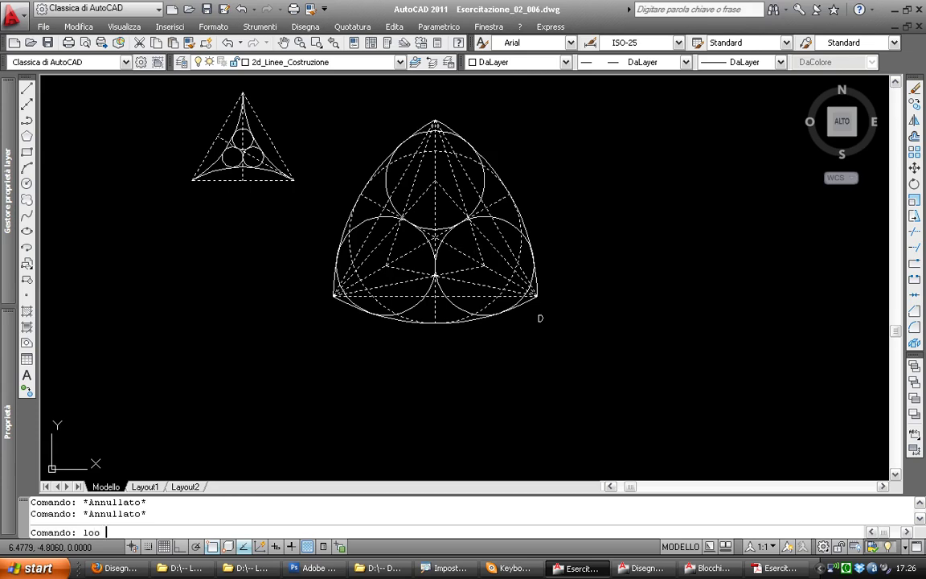
{"action": "key", "text": "Return"}
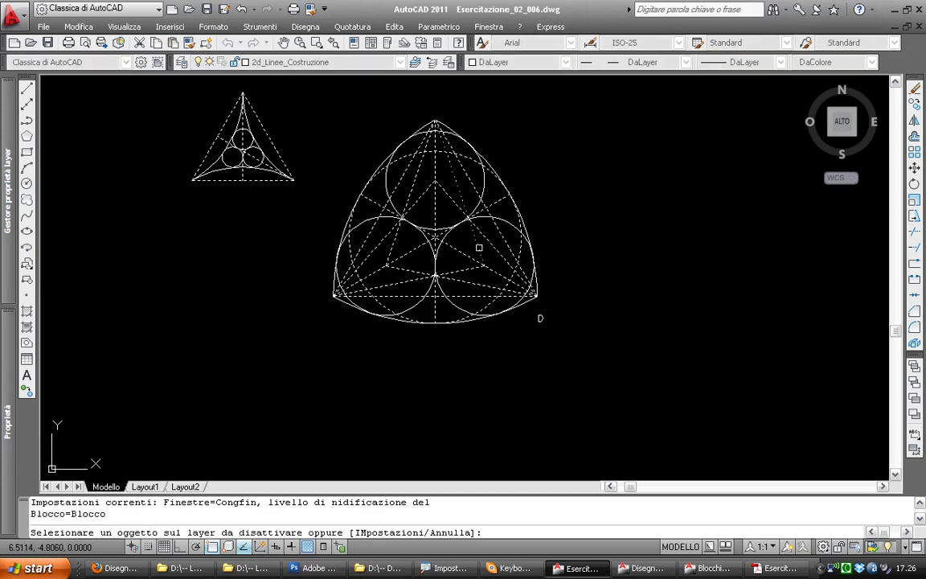
{"action": "left_click", "coordinate": [479, 248]}
{"action": "type", "text": "s"}
{"action": "key", "text": "Return"}
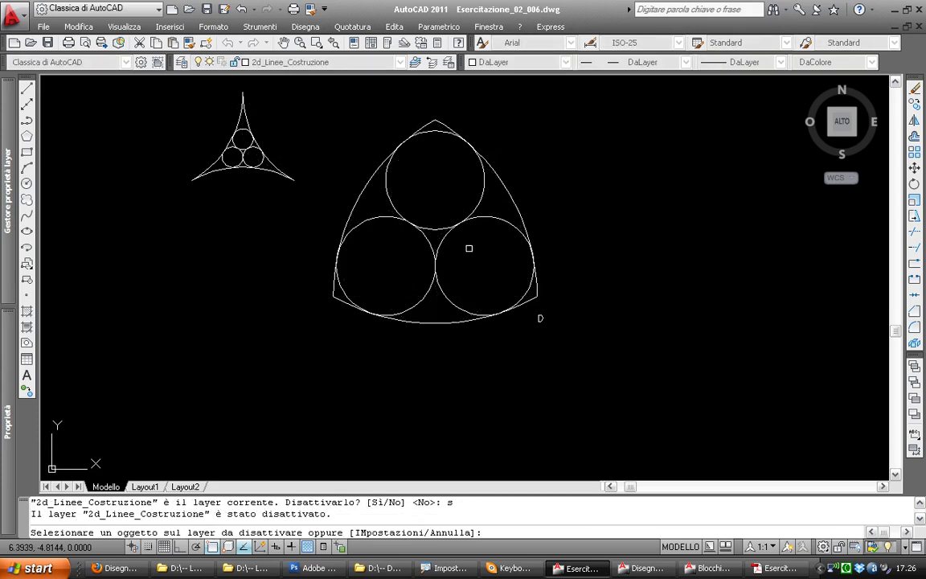
{"action": "key", "text": "Escape"}
{"action": "key", "text": "Escape"}
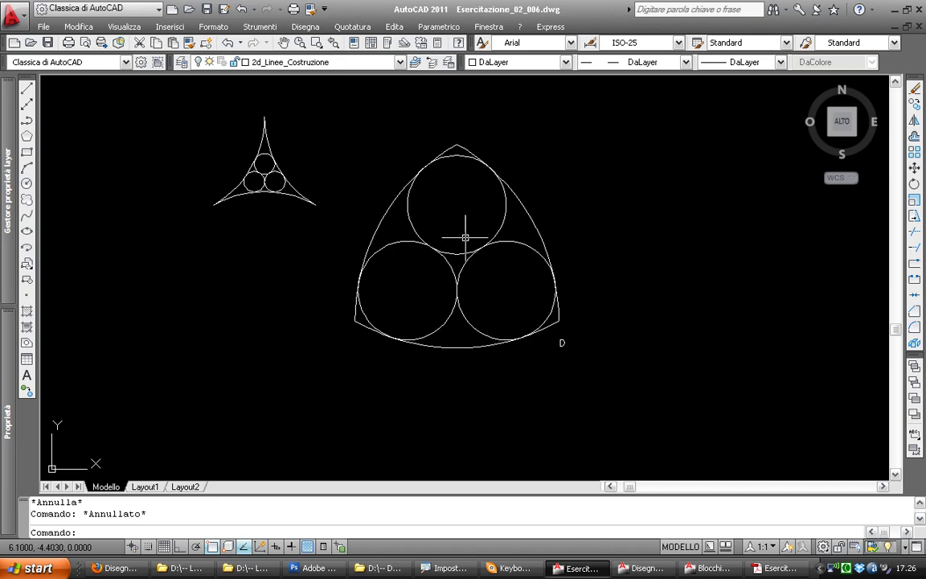
Grip-move the small triangle block further down-left
{"action": "middle_click_drag", "start_coordinate": [473, 234], "coordinate": [515, 232]}
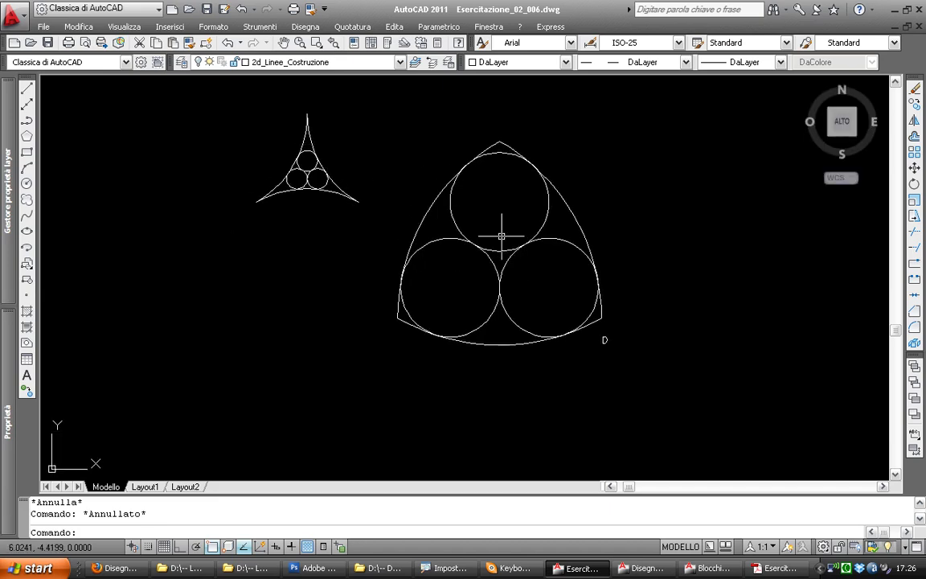
{"action": "left_click", "coordinate": [332, 199]}
{"action": "left_click", "coordinate": [245, 149]}
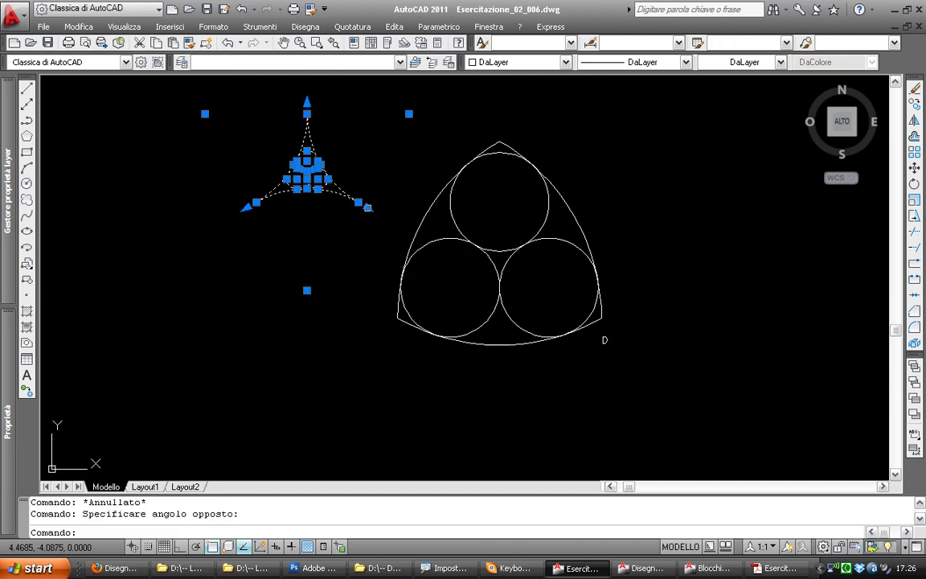
{"action": "left_click", "coordinate": [358, 202]}
{"action": "key", "text": "space"}
{"action": "left_click", "coordinate": [152, 251]}
{"action": "key", "text": "Escape"}
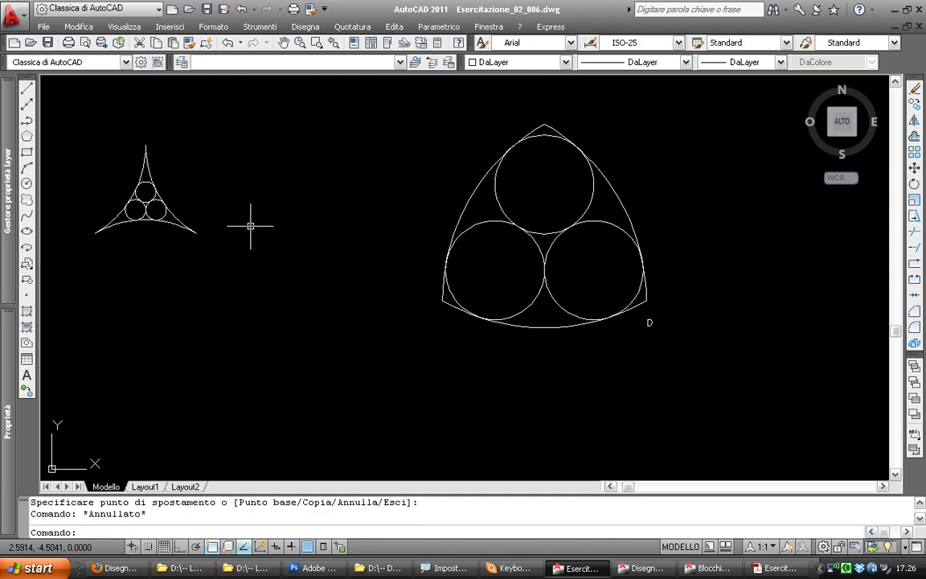
{"action": "key", "text": "Escape"}
{"action": "middle_click_drag", "start_coordinate": [251, 223], "coordinate": [282, 165]}
{"action": "scroll", "coordinate": [450, 219], "scroll_direction": "down", "scroll_amount": 2}
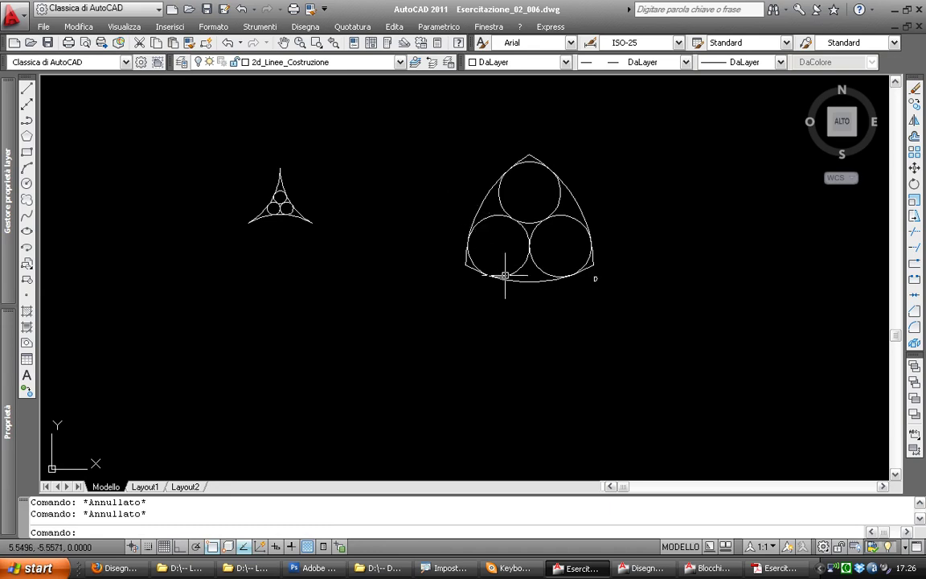
Draw a trial line between the arc ends of curved triangle D
{"action": "type", "text": "l"}
{"action": "key", "text": "Return"}
{"action": "left_click", "coordinate": [466, 265]}
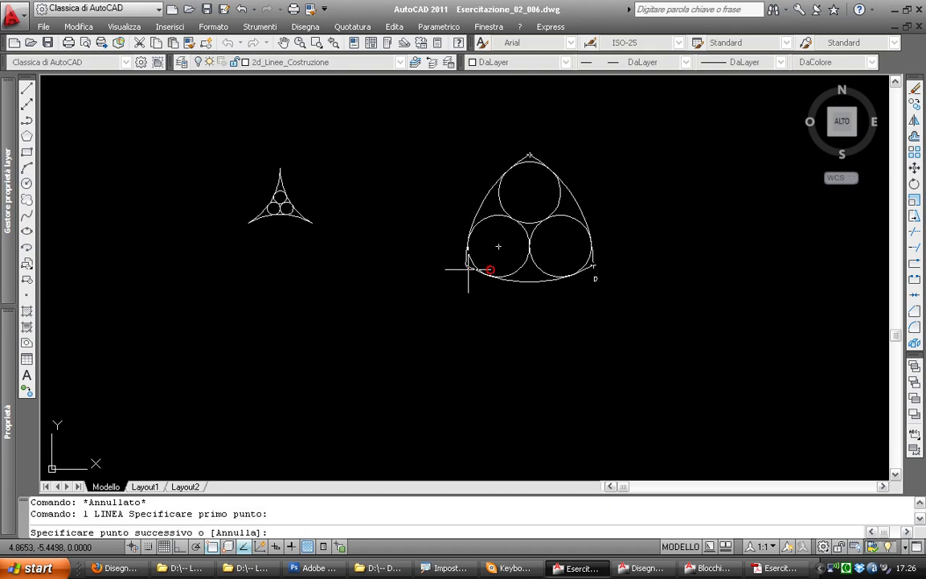
{"action": "left_click", "coordinate": [591, 265]}
{"action": "key", "text": "Return"}
{"action": "scroll", "coordinate": [590, 267], "scroll_direction": "up", "scroll_amount": 3}
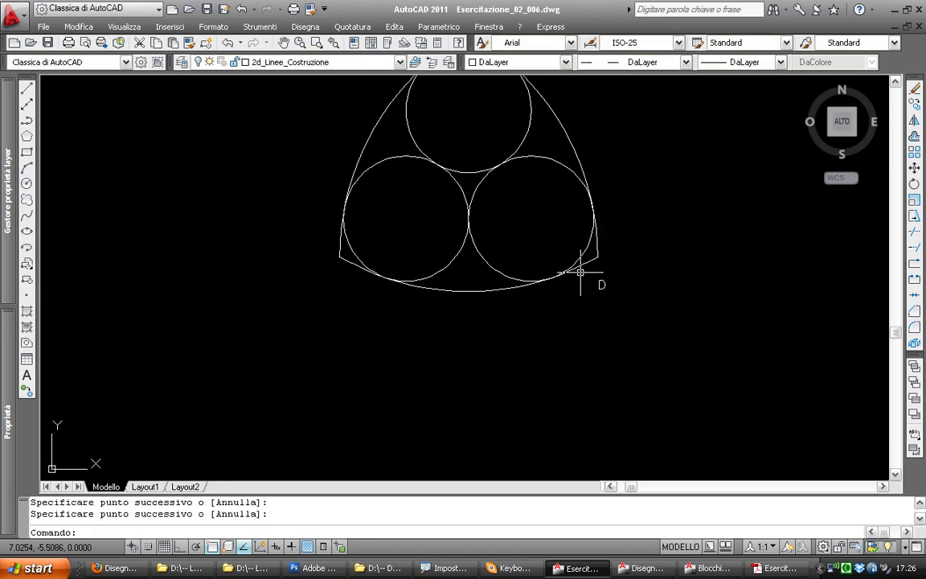
Make layer 0 current and draw a line between the lower arc endpoints
{"action": "left_click", "coordinate": [273, 64]}
{"action": "left_click", "coordinate": [261, 74]}
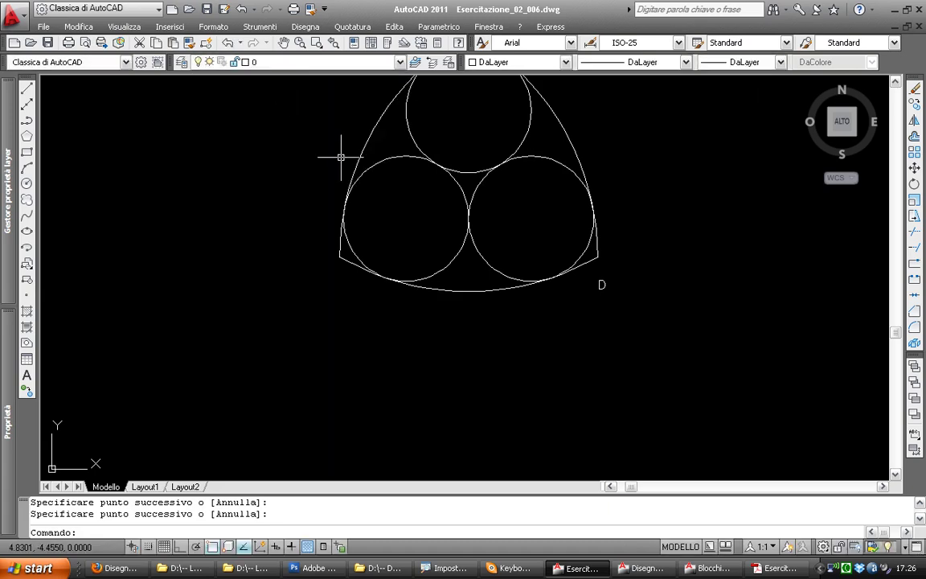
{"action": "type", "text": "l"}
{"action": "key", "text": "Return"}
{"action": "left_click", "coordinate": [339, 258]}
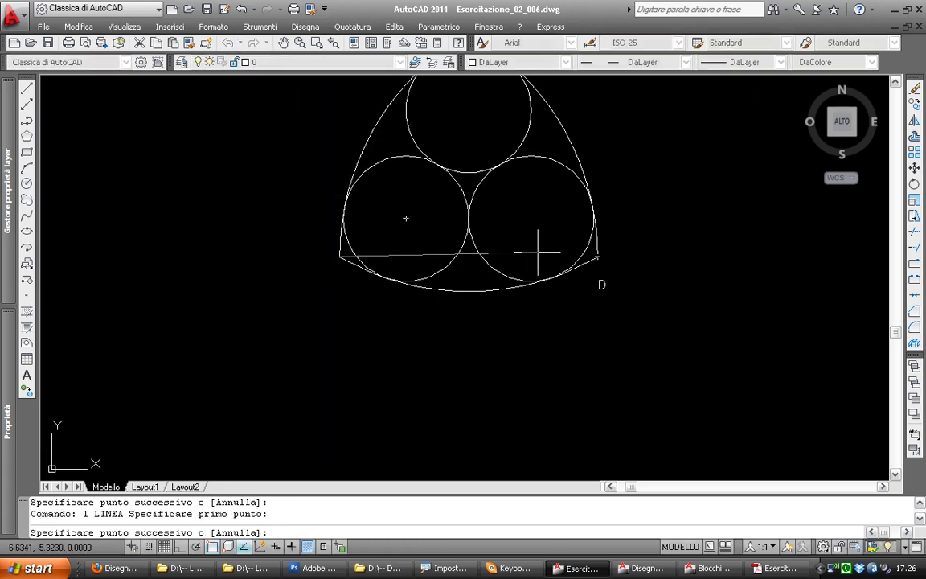
{"action": "left_click", "coordinate": [598, 258]}
{"action": "key", "text": "Return"}
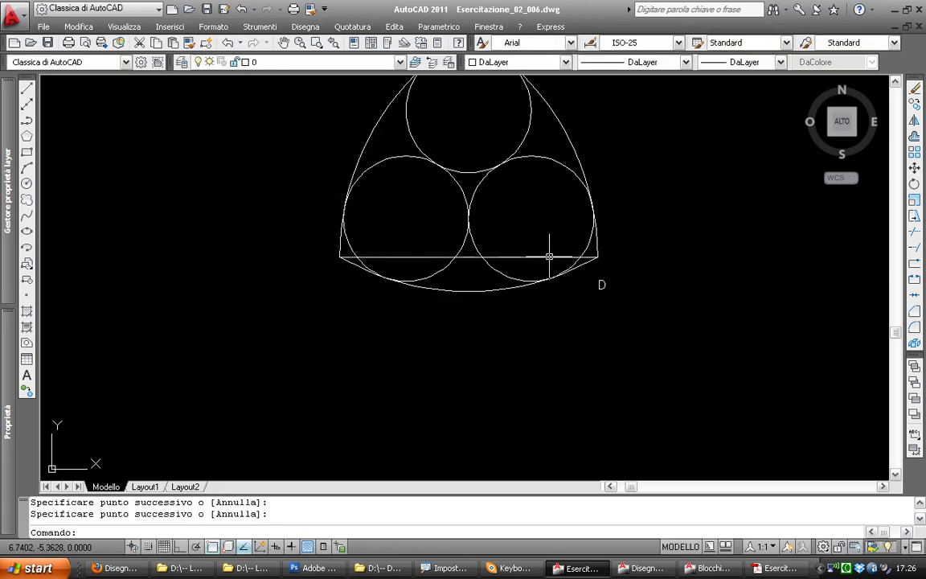
Move the base line by its midpoint grip to below the small triangle
{"action": "left_click", "coordinate": [549, 257]}
{"action": "scroll", "coordinate": [486, 261], "scroll_direction": "down", "scroll_amount": 1}
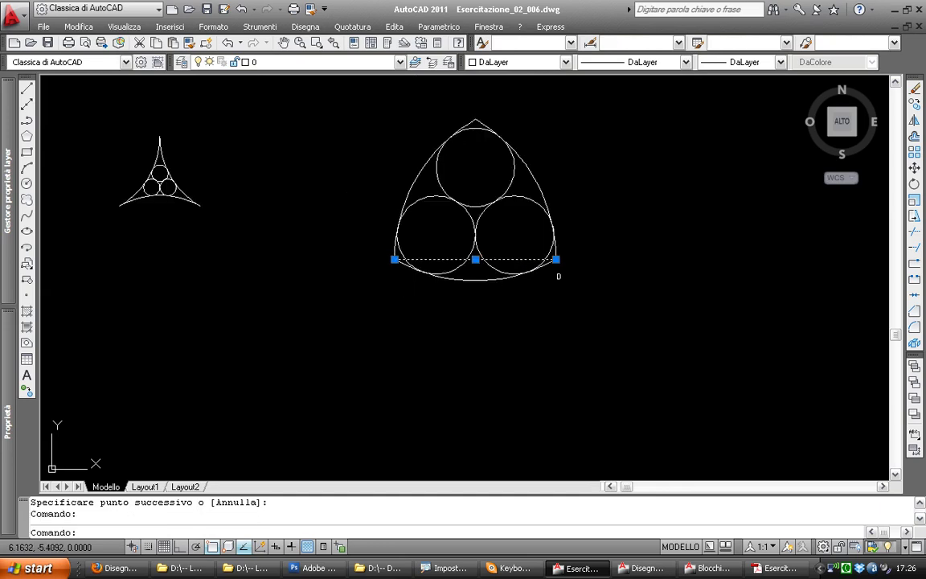
{"action": "left_click", "coordinate": [476, 259]}
{"action": "left_click", "coordinate": [196, 308]}
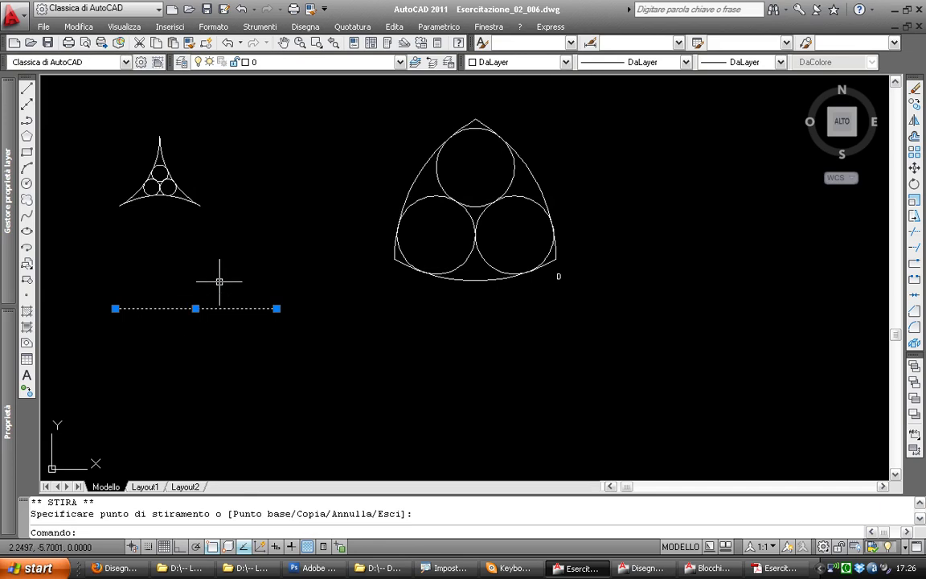
{"action": "middle_click_drag", "start_coordinate": [211, 300], "coordinate": [252, 300]}
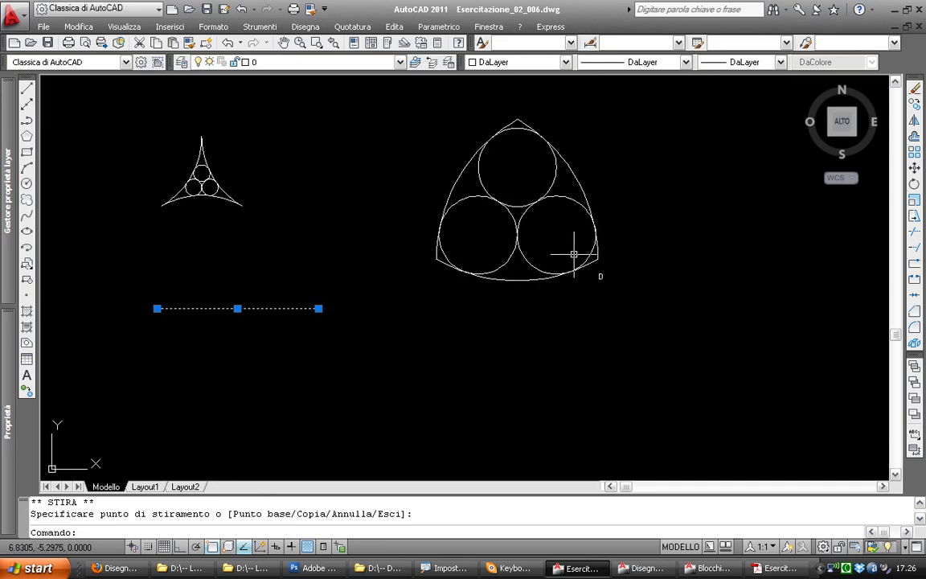
{"action": "middle_click_drag", "start_coordinate": [304, 265], "coordinate": [346, 265]}
{"action": "left_click", "coordinate": [289, 213]}
{"action": "left_click", "coordinate": [209, 150]}
{"action": "key", "text": "Escape"}
{"action": "key", "text": "Escape"}
{"action": "type", "text": "alline"}
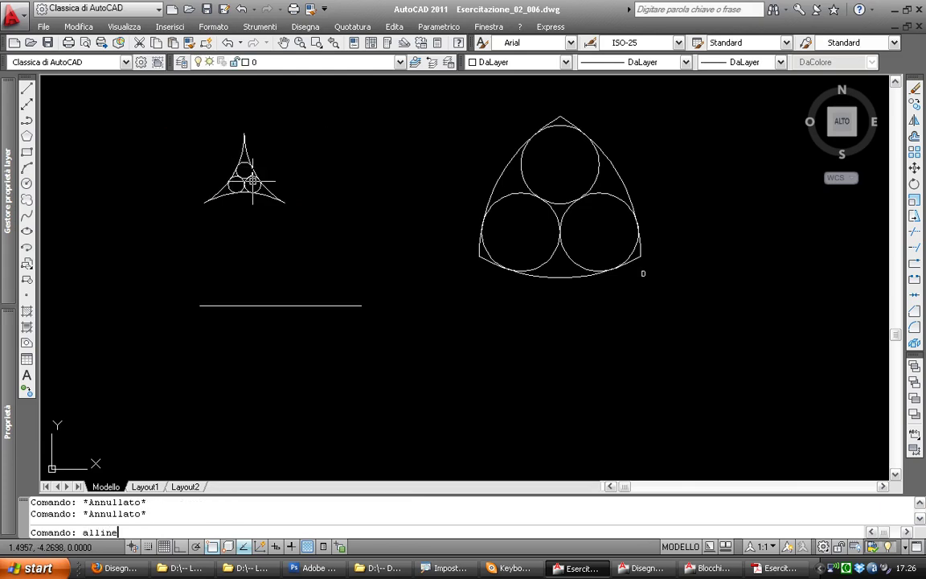
ALLINEA the triangle's left and right vertices to the line ends, scaling it to fit
{"action": "type", "text": "a"}
{"action": "key", "text": "Return"}
{"action": "left_click", "coordinate": [277, 197]}
{"action": "left_click", "coordinate": [182, 192]}
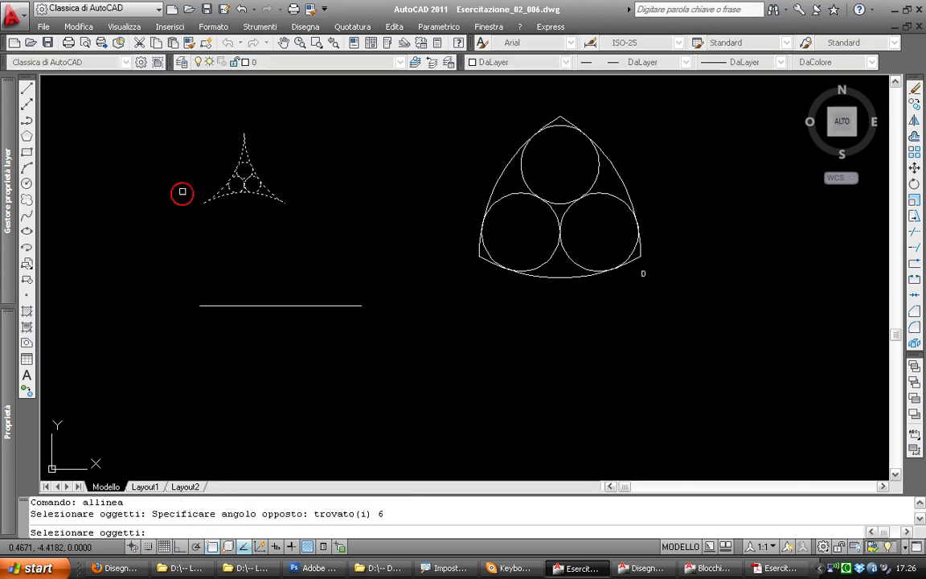
{"action": "key", "text": "Return"}
{"action": "left_click", "coordinate": [205, 202]}
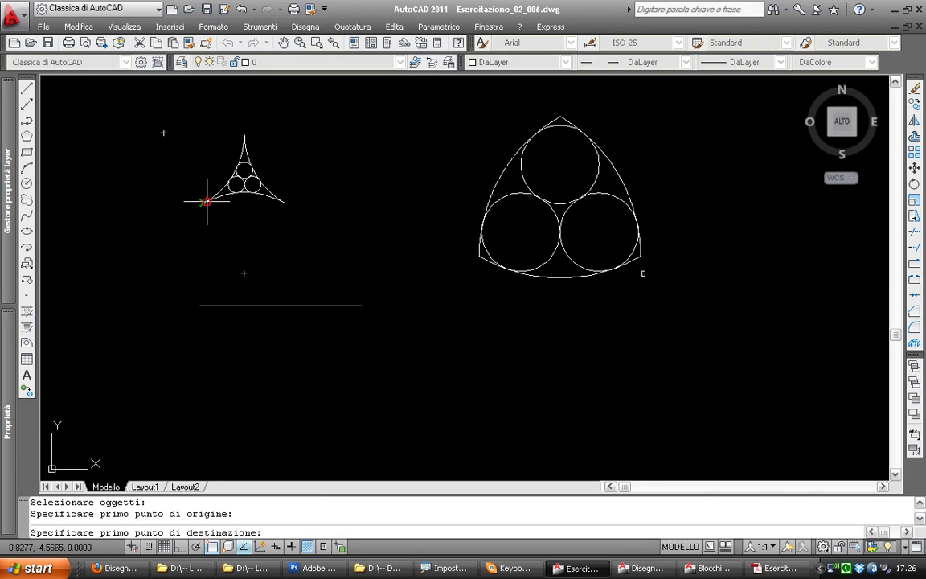
{"action": "left_click", "coordinate": [200, 305]}
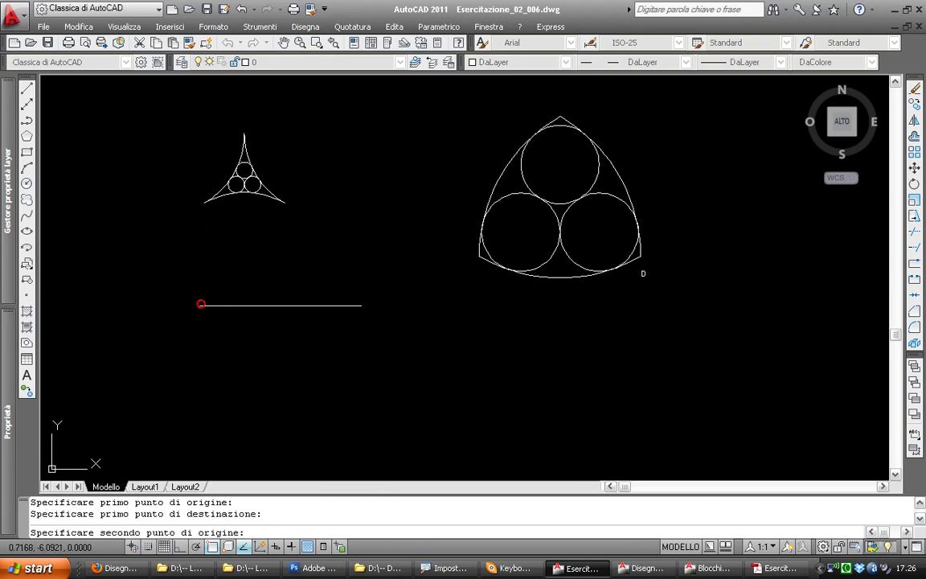
{"action": "left_click", "coordinate": [285, 202]}
{"action": "left_click", "coordinate": [361, 305]}
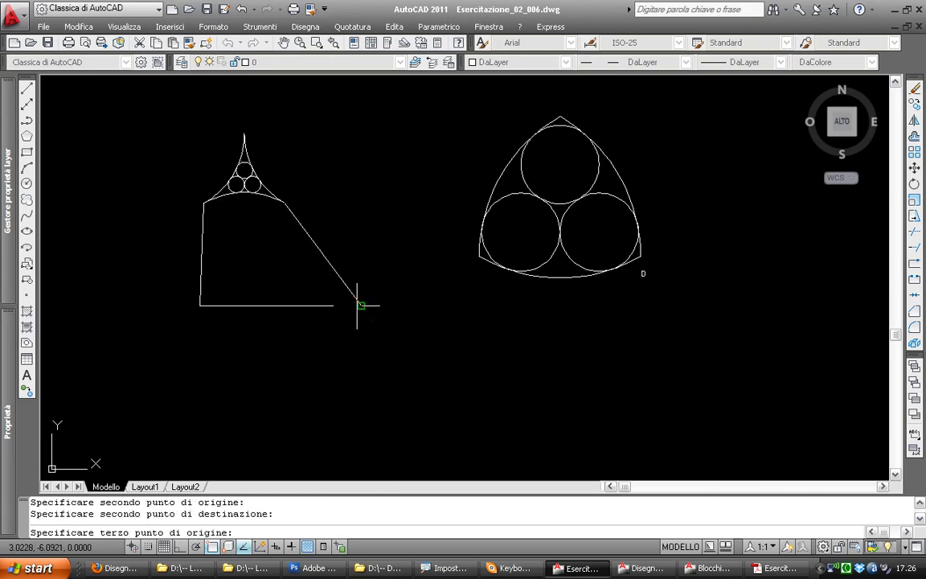
{"action": "key", "text": "Return"}
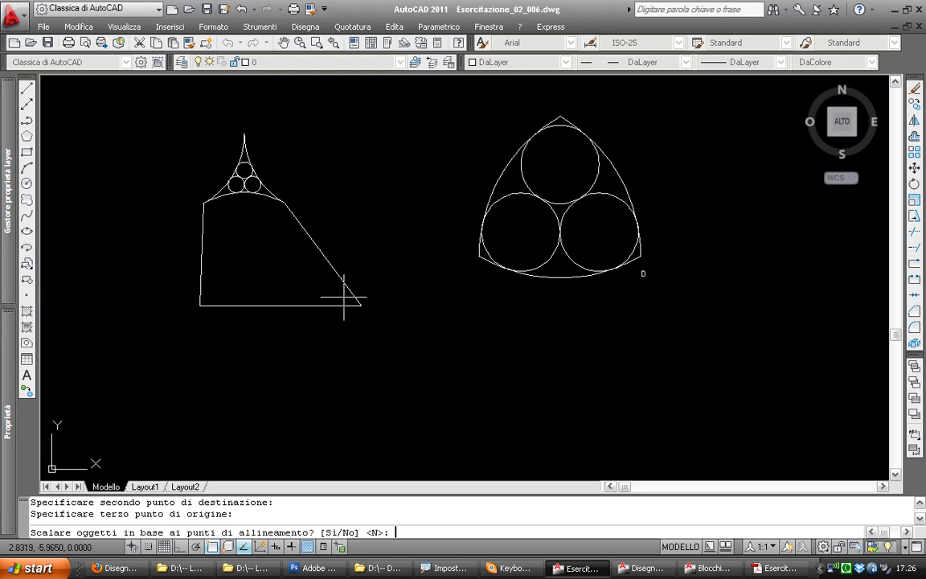
{"action": "type", "text": "s"}
{"action": "key", "text": "Return"}
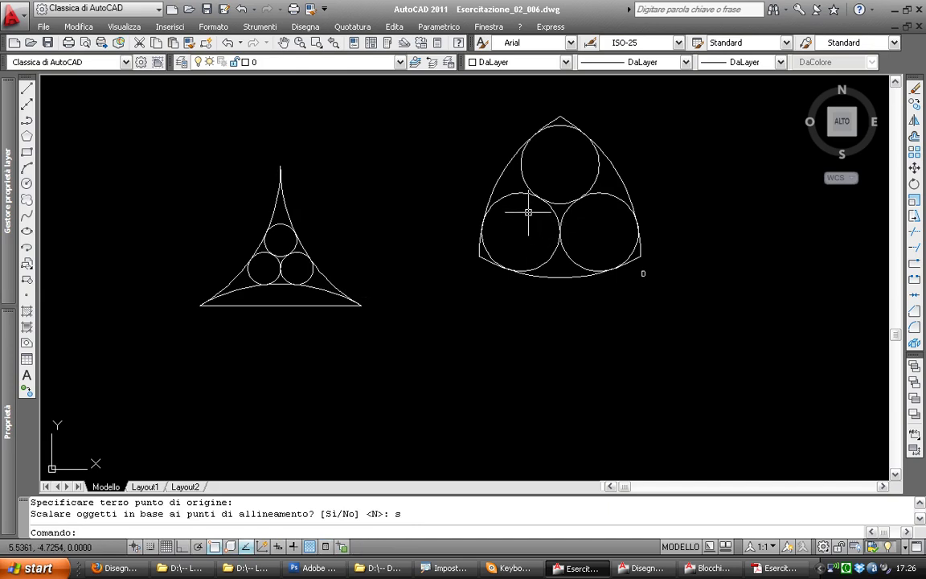
Reselect the enlarged triangle, cancel a trial grip move, and undo the pan
{"action": "left_click", "coordinate": [282, 213]}
{"action": "left_click", "coordinate": [205, 307]}
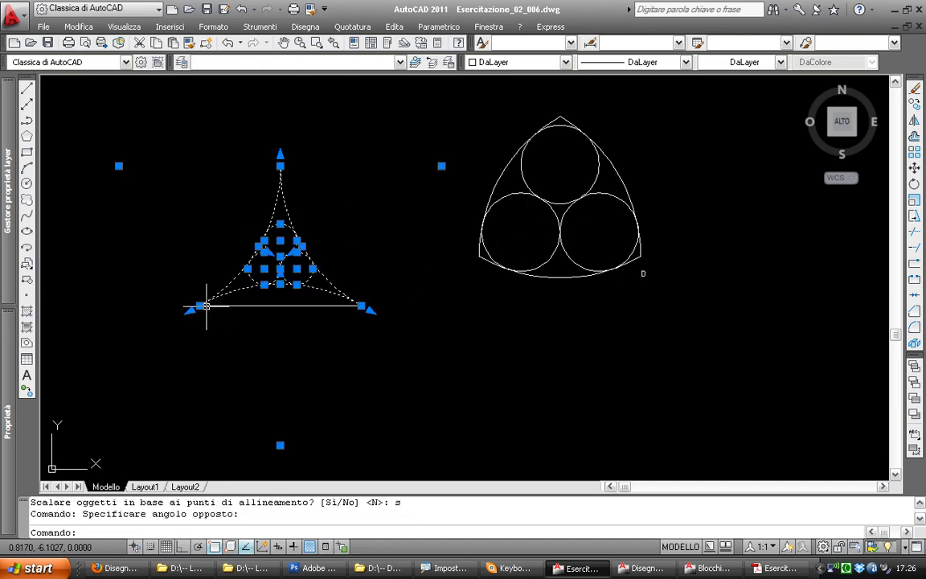
{"action": "key", "text": "Escape"}
{"action": "key", "text": "Escape"}
{"action": "left_click", "coordinate": [343, 243]}
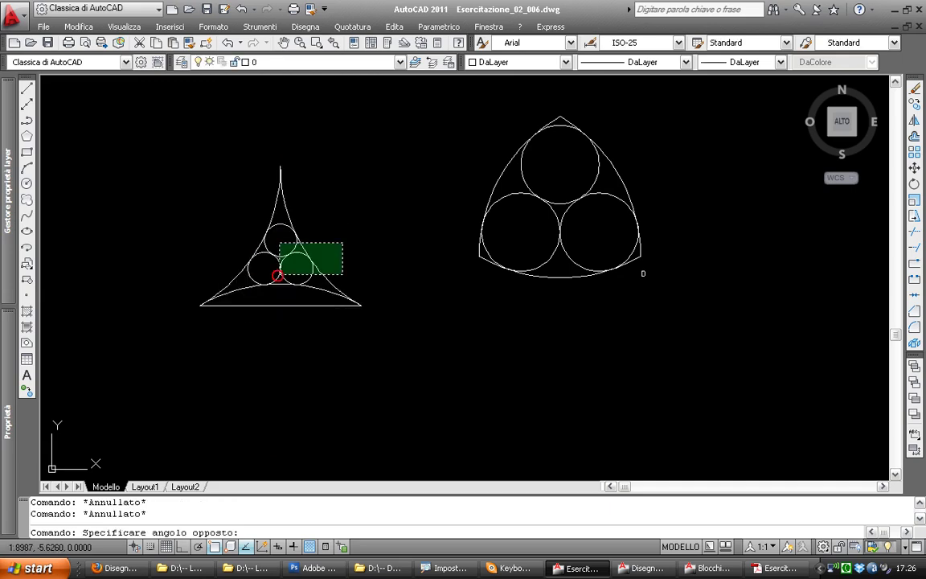
{"action": "left_click", "coordinate": [278, 276]}
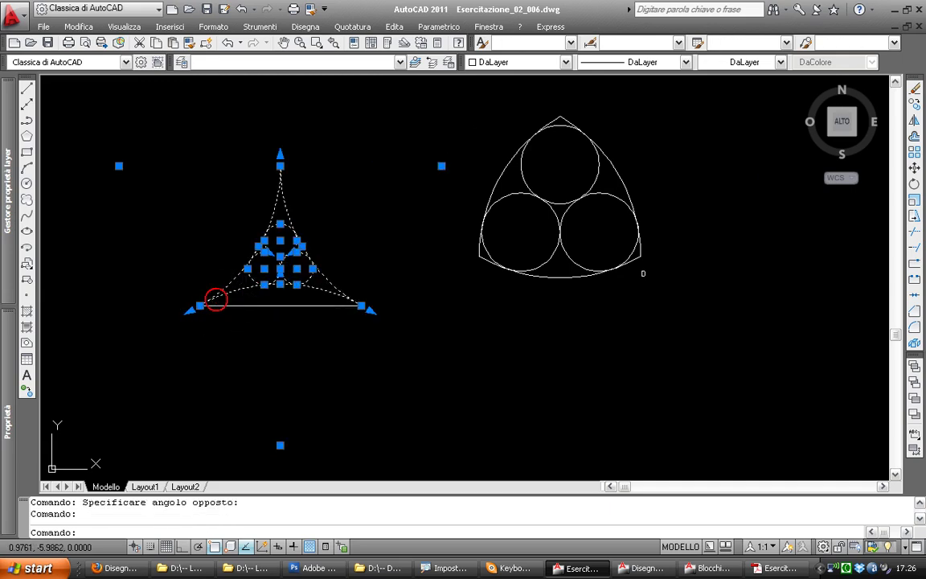
{"action": "left_click", "coordinate": [199, 306]}
{"action": "key", "text": "space"}
{"action": "key", "text": "Escape"}
{"action": "key", "text": "Escape"}
{"action": "middle_click_drag", "start_coordinate": [517, 277], "coordinate": [469, 291]}
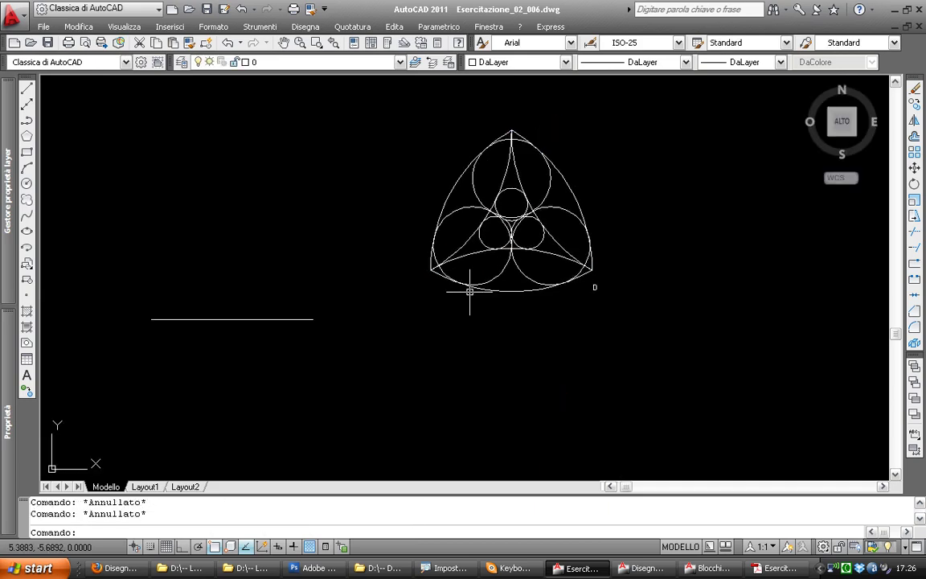
{"action": "key", "text": "ctrl+z"}
{"action": "key", "text": "ctrl+z"}
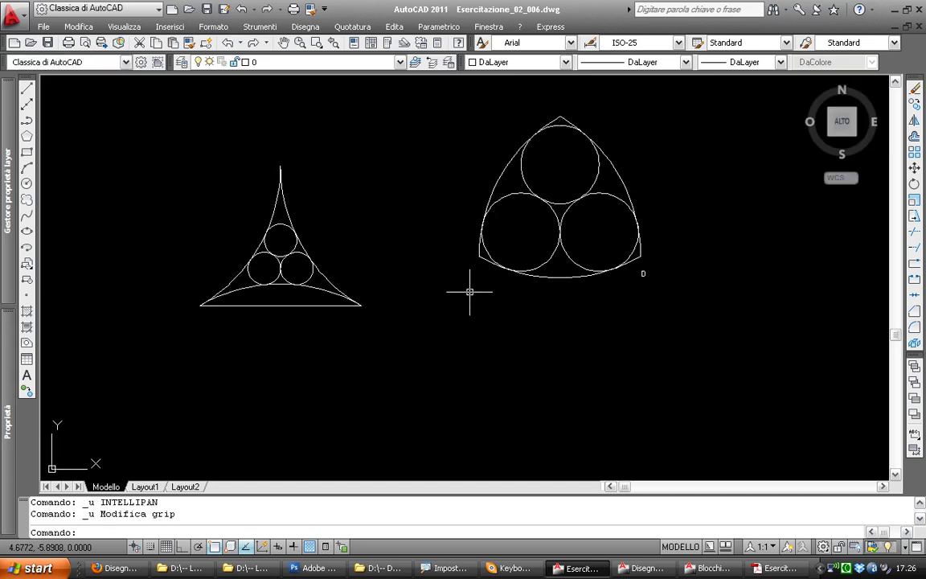
Copy the three-circle figure straight down below the original
{"action": "middle_click_drag", "start_coordinate": [563, 167], "coordinate": [524, 176]}
{"action": "left_click", "coordinate": [593, 136]}
{"action": "left_click", "coordinate": [464, 274]}
{"action": "type", "text": "co"}
{"action": "key", "text": "Return"}
{"action": "left_click", "coordinate": [696, 193]}
{"action": "left_click", "coordinate": [692, 431]}
{"action": "key", "text": "Escape"}
Erase the three inner circles from the copied figure with CANCELLA
{"action": "middle_click_drag", "start_coordinate": [692, 415], "coordinate": [707, 225]}
{"action": "type", "text": "ca"}
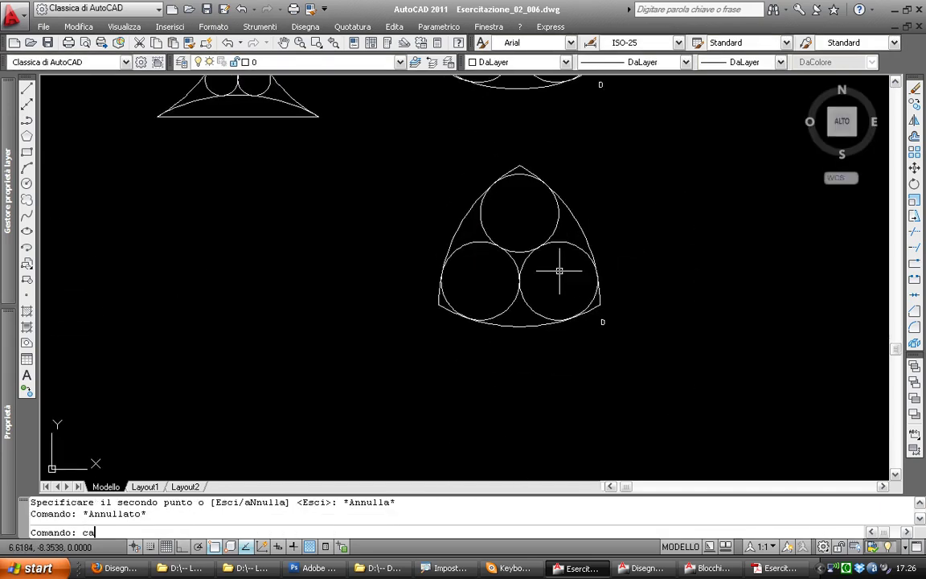
{"action": "key", "text": "Return"}
{"action": "left_click", "coordinate": [614, 268]}
{"action": "left_click", "coordinate": [498, 244]}
{"action": "key", "text": "Return"}
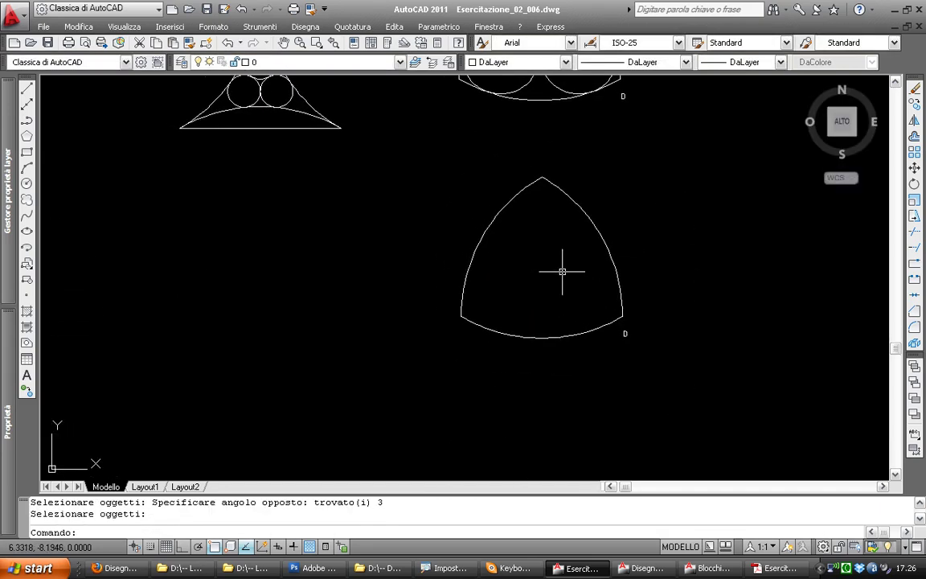
Mirror the copy's right arc inward about its bottom-right-to-top chord, keeping the source arc
{"action": "type", "text": "mi"}
{"action": "key", "text": "Return"}
{"action": "left_click", "coordinate": [614, 273]}
{"action": "key", "text": "Return"}
{"action": "left_click", "coordinate": [616, 311]}
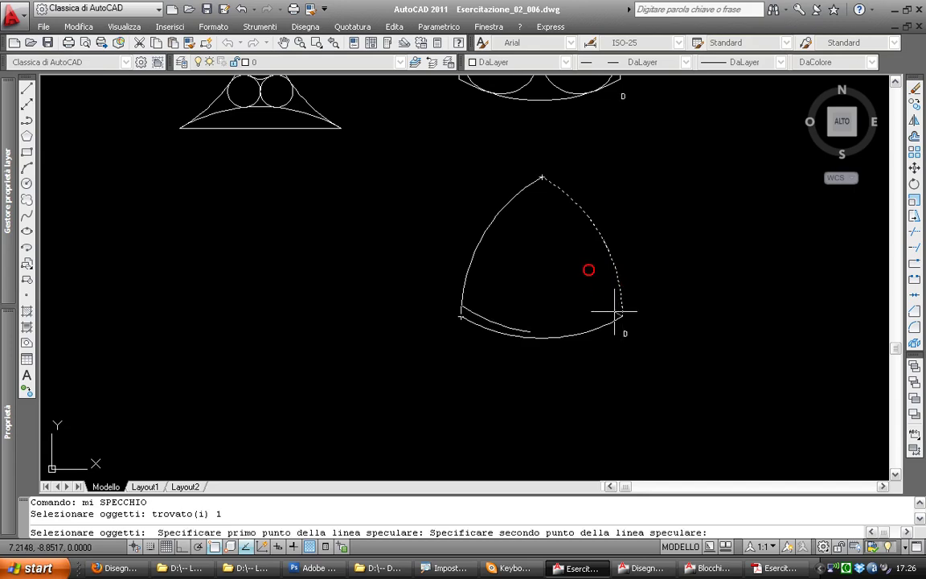
{"action": "left_click", "coordinate": [541, 177]}
{"action": "key", "text": "Return"}
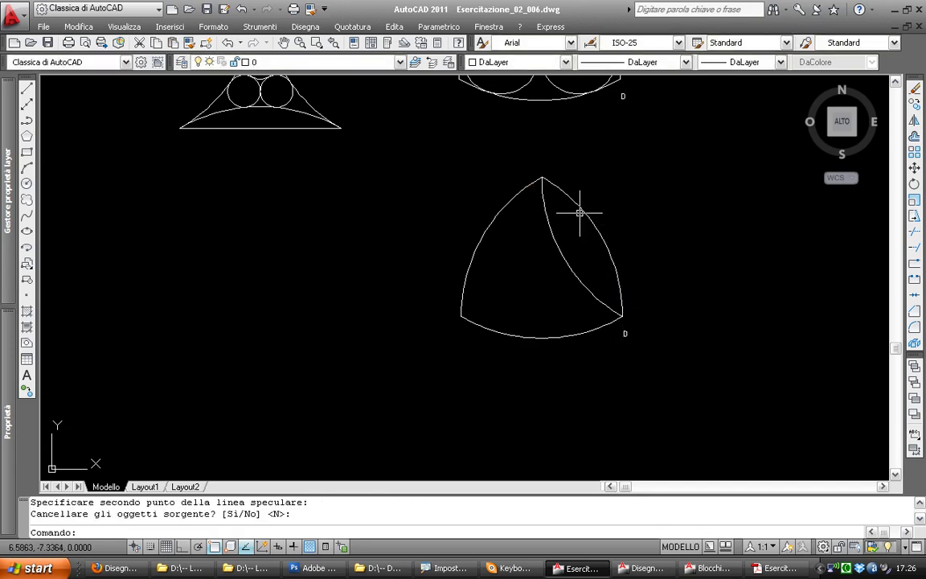
{"action": "scroll", "coordinate": [580, 211], "scroll_direction": "down", "scroll_amount": 2}
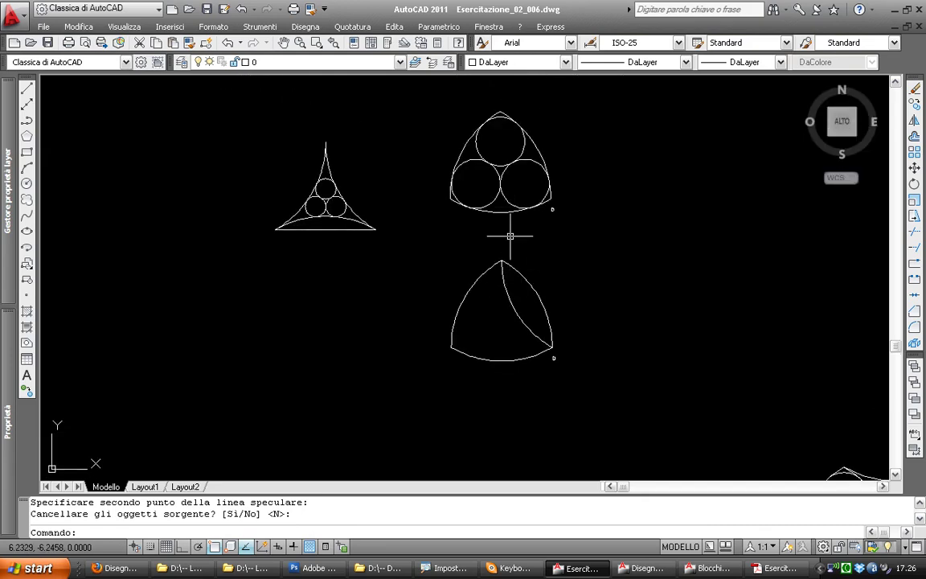
{"action": "scroll", "coordinate": [478, 265], "scroll_direction": "up", "scroll_amount": 2}
{"action": "scroll", "coordinate": [456, 247], "scroll_direction": "down", "scroll_amount": 2}
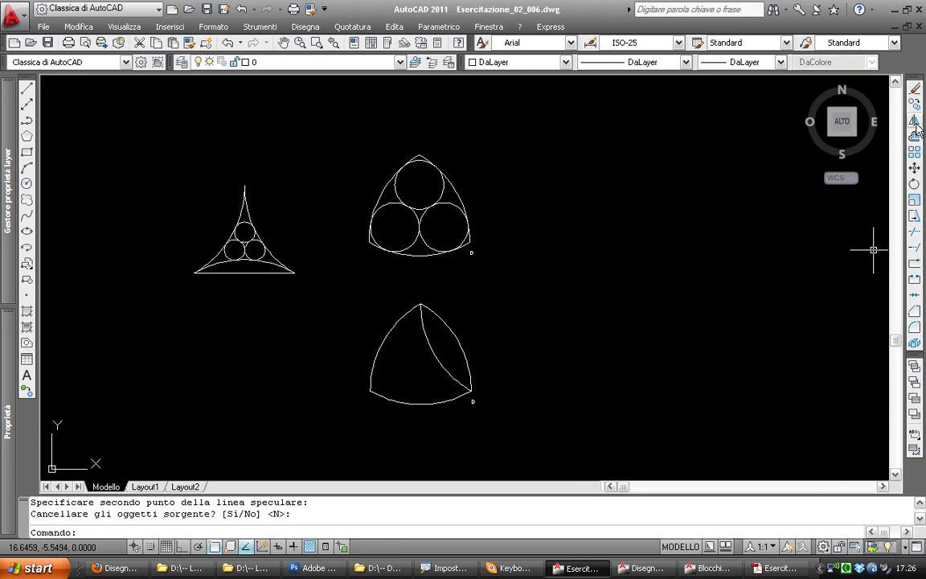
Mirror the top three-circle figure about a tilted line to its right, keeping the original
{"action": "left_click_drag", "start_coordinate": [482, 160], "coordinate": [354, 271]}
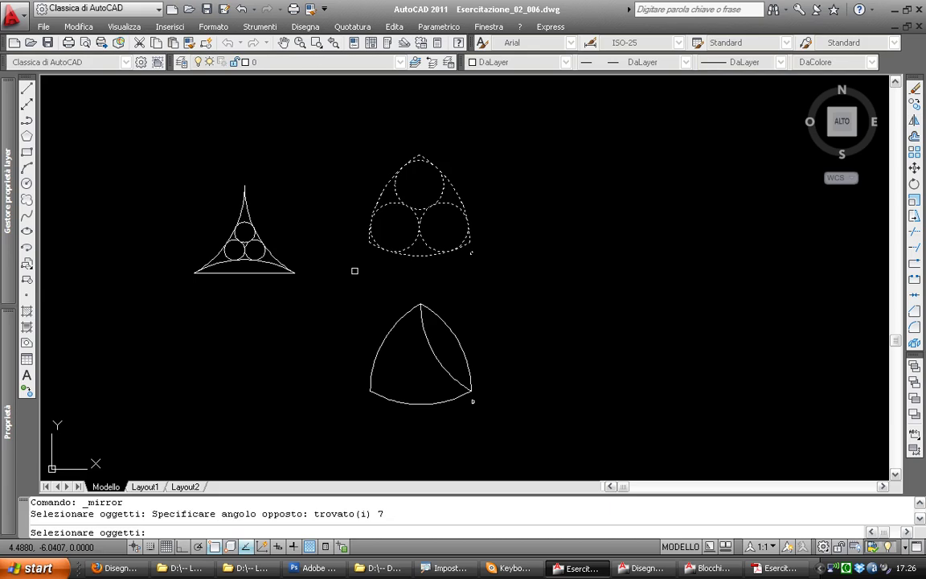
{"action": "key", "text": "Return"}
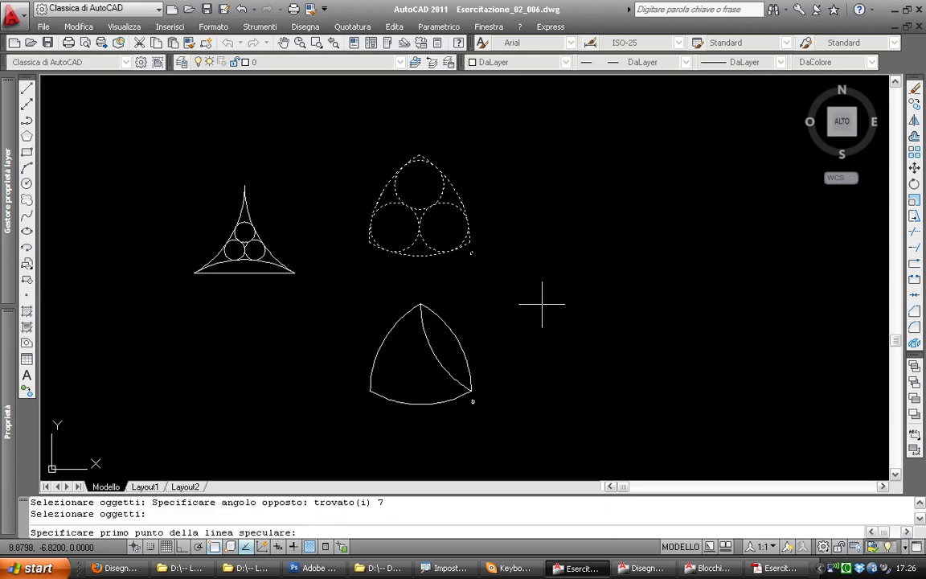
{"action": "left_click", "coordinate": [513, 320]}
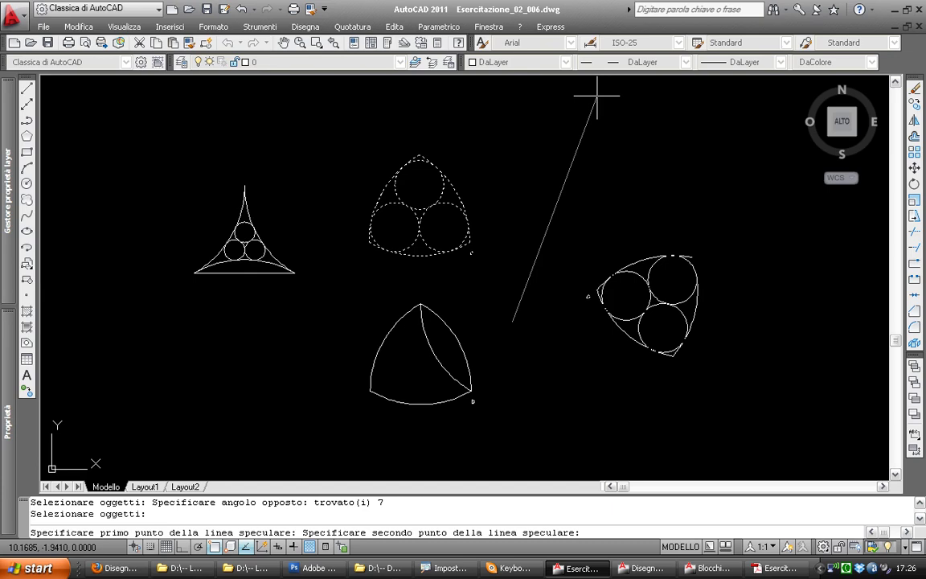
{"action": "left_click", "coordinate": [596, 95]}
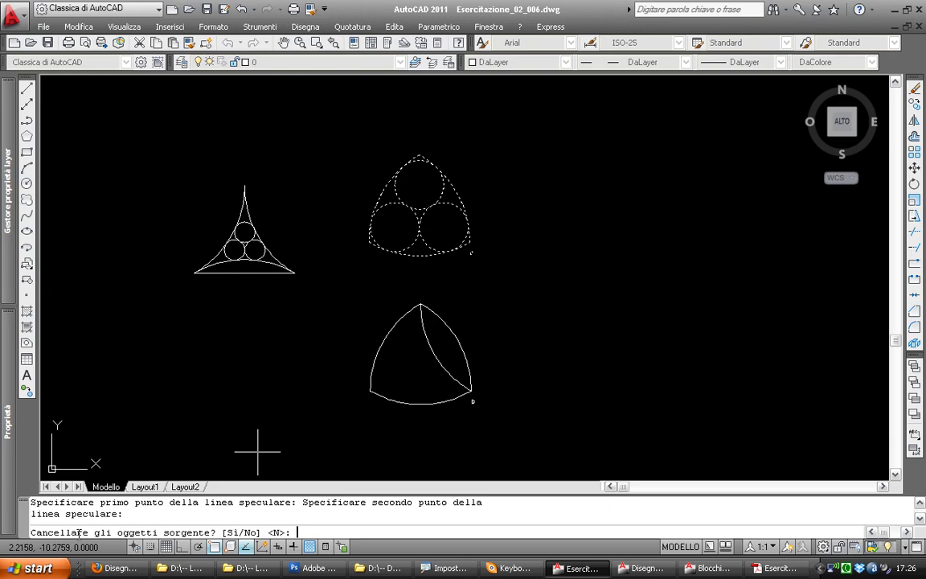
{"action": "key", "text": "Return"}
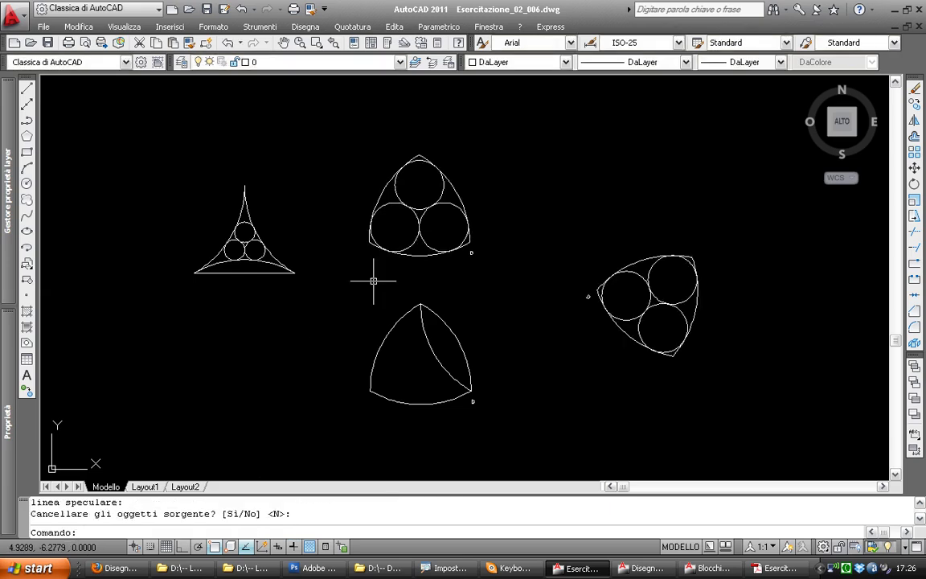
{"action": "left_click", "coordinate": [425, 331]}
Erase the single inner arc of the lower shape
{"action": "left_click", "coordinate": [451, 185]}
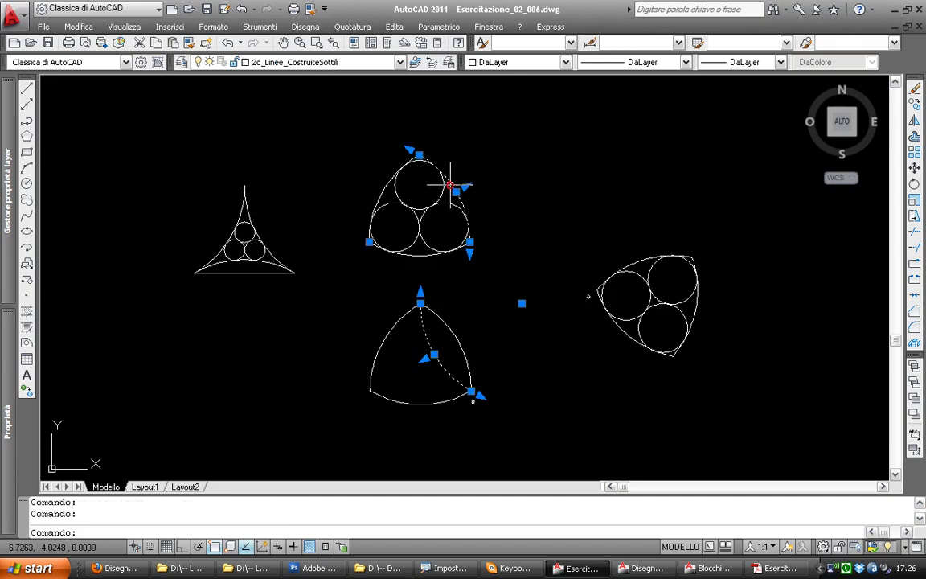
{"action": "key", "text": "Escape"}
{"action": "key", "text": "Escape"}
{"action": "left_click", "coordinate": [426, 331]}
{"action": "type", "text": "ca"}
{"action": "key", "text": "Return"}
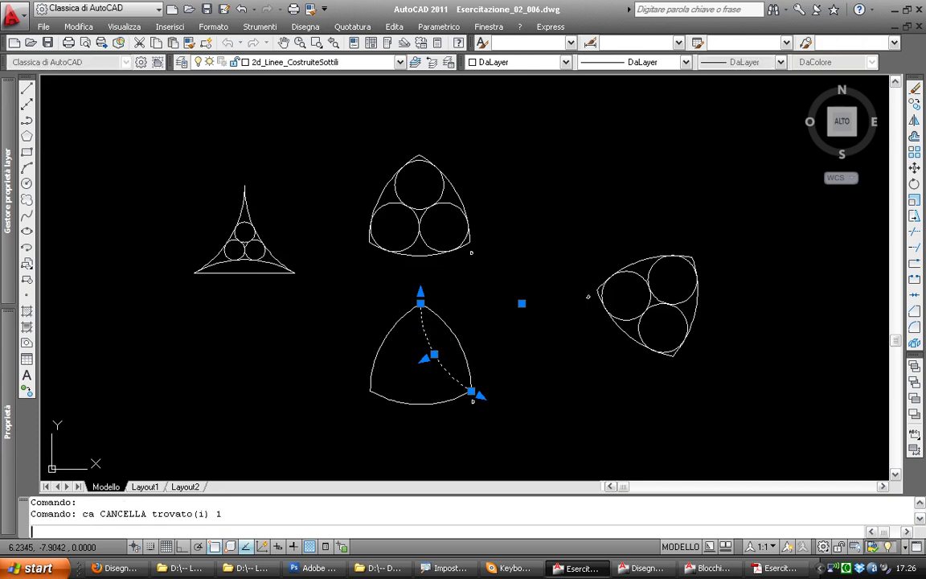
{"action": "scroll", "coordinate": [450, 313], "scroll_direction": "up", "scroll_amount": 2}
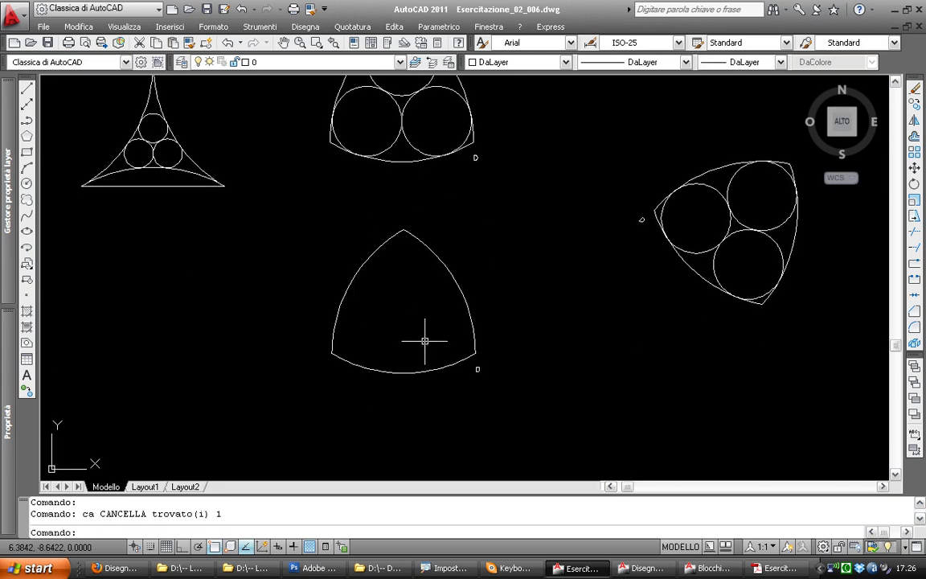
Mirror the right and left side arcs inward about their chords, keeping the originals
{"action": "left_click", "coordinate": [915, 119]}
{"action": "left_click", "coordinate": [462, 309]}
{"action": "key", "text": "Return"}
{"action": "left_click", "coordinate": [475, 353]}
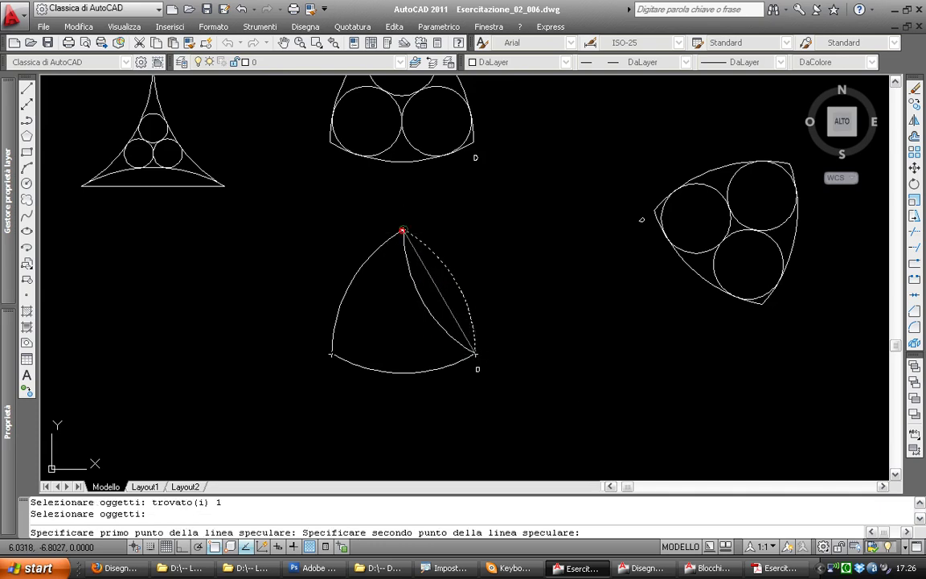
{"action": "left_click", "coordinate": [404, 231]}
{"action": "key", "text": "Return"}
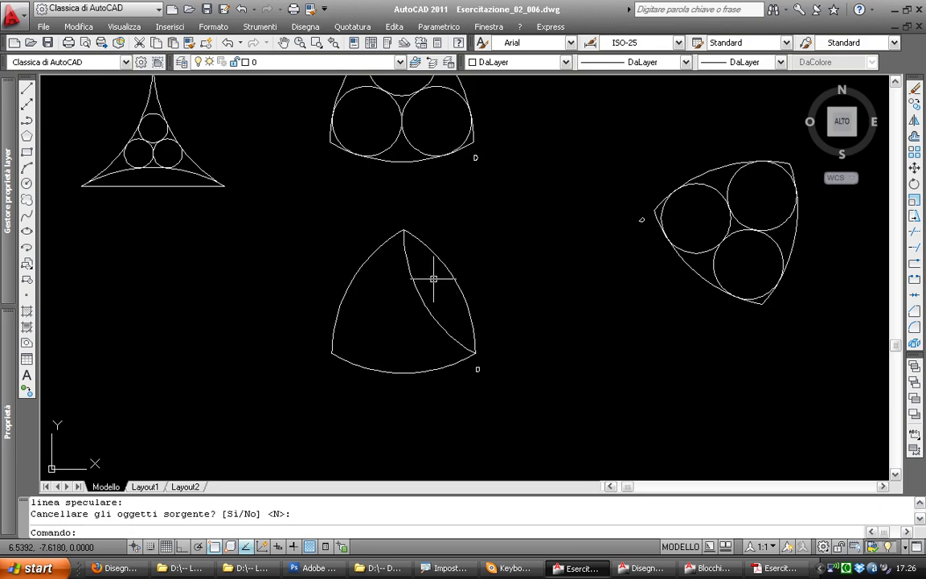
{"action": "key", "text": "Return"}
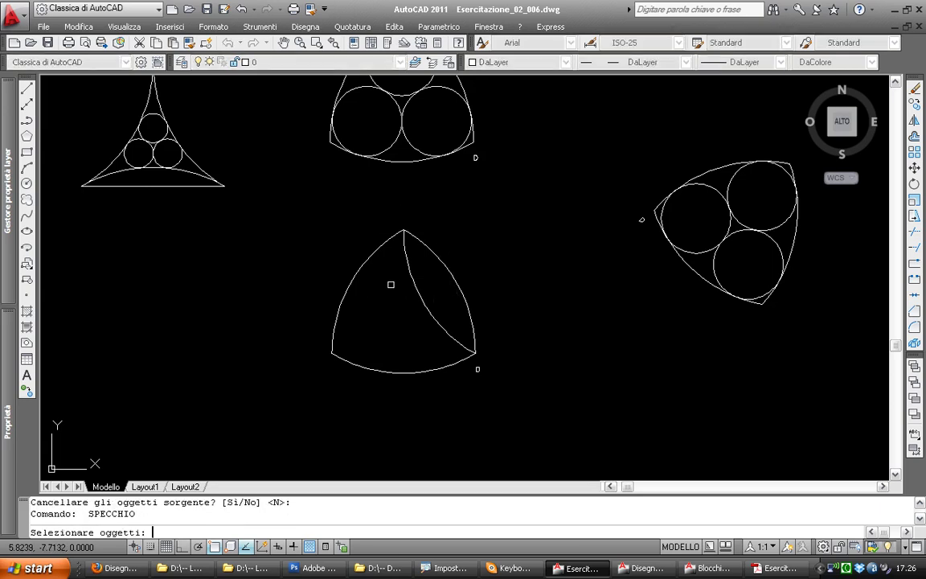
{"action": "left_click", "coordinate": [362, 258]}
{"action": "key", "text": "Return"}
{"action": "left_click", "coordinate": [333, 352]}
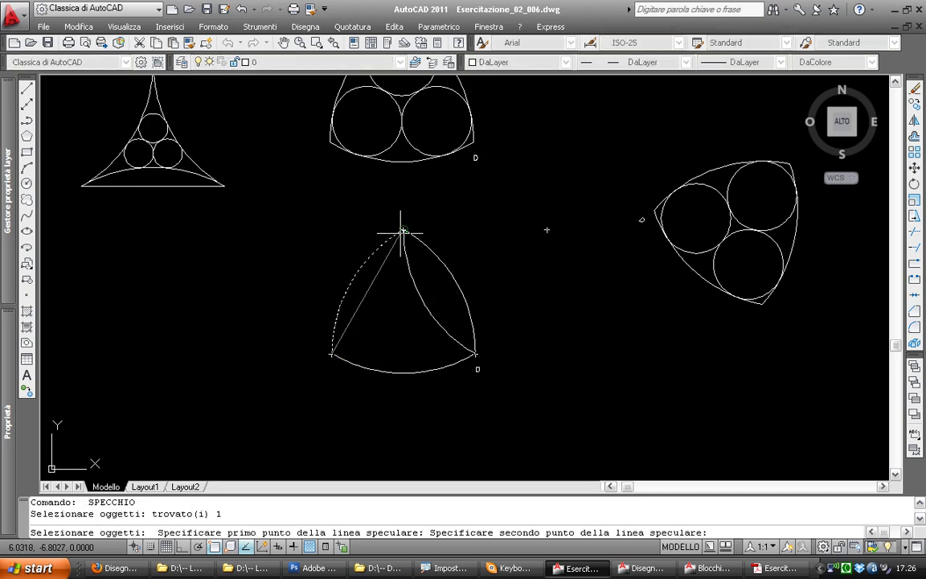
{"action": "left_click", "coordinate": [404, 232]}
{"action": "key", "text": "Return"}
Mirror the bottom arc inward about the chord between the bottom vertices, keeping it
{"action": "key", "text": "Return"}
{"action": "left_click", "coordinate": [339, 358]}
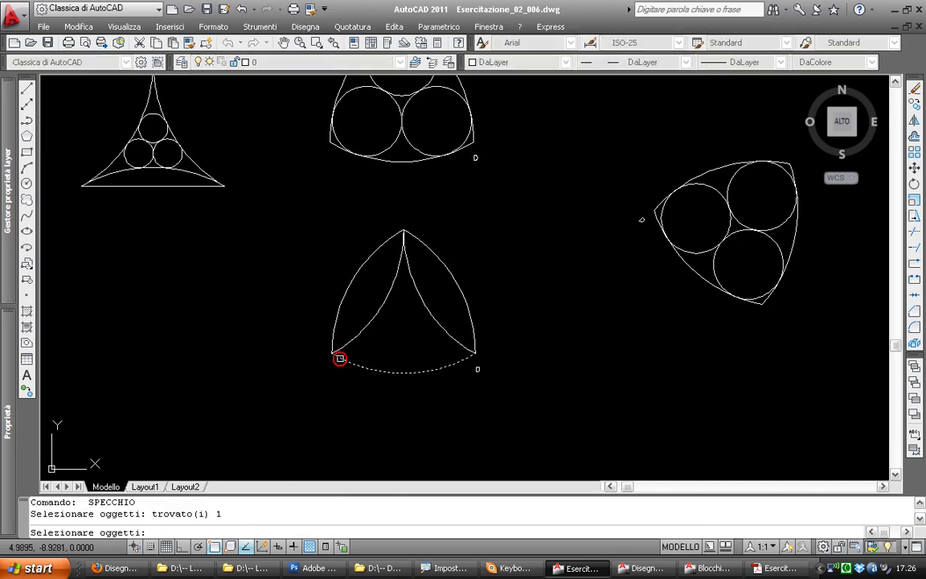
{"action": "key", "text": "Return"}
{"action": "left_click", "coordinate": [333, 352]}
{"action": "left_click", "coordinate": [475, 352]}
{"action": "key", "text": "Return"}
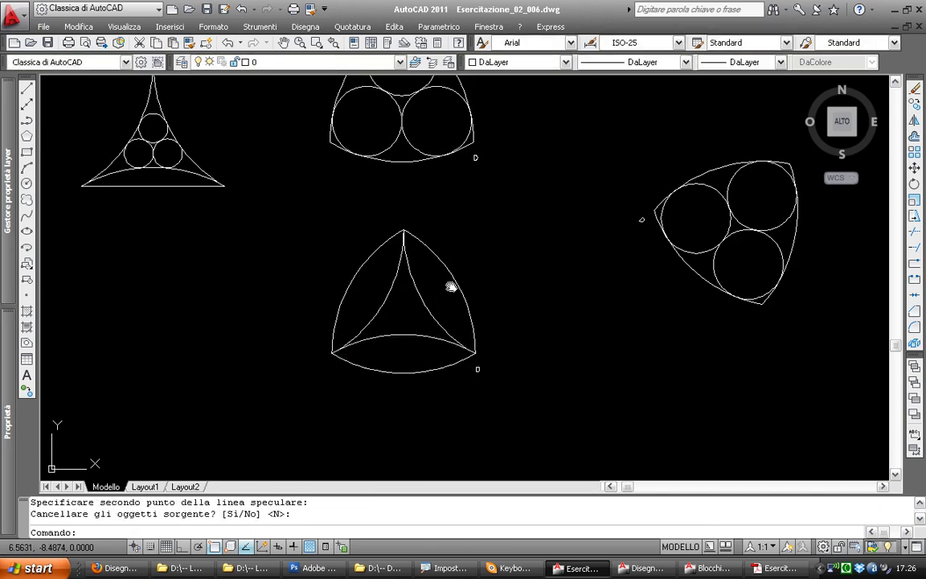
{"action": "scroll", "coordinate": [432, 271], "scroll_direction": "down", "scroll_amount": 2}
{"action": "scroll", "coordinate": [433, 272], "scroll_direction": "up", "scroll_amount": 2}
{"action": "scroll", "coordinate": [431, 248], "scroll_direction": "up", "scroll_amount": 1}
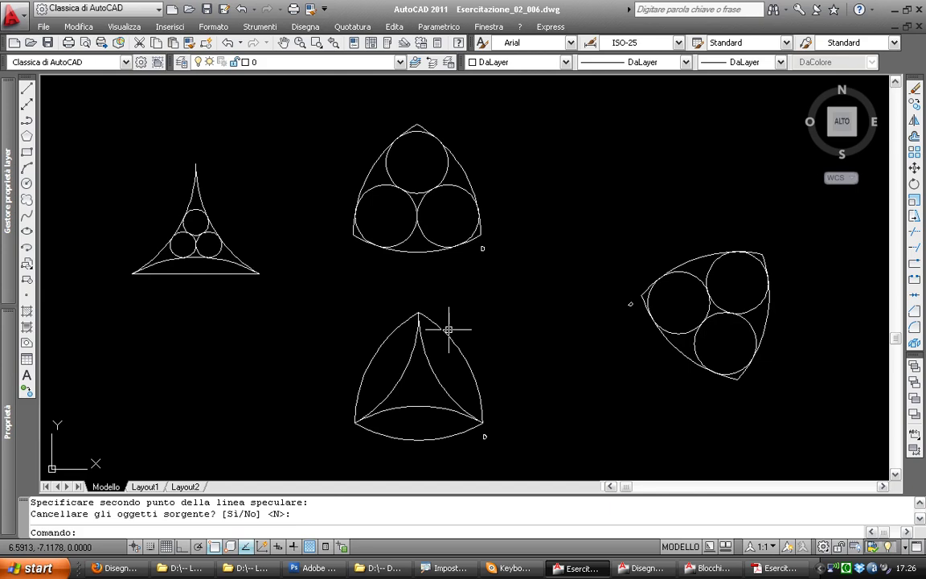
Erase the stray arc under the left triangle
{"action": "scroll", "coordinate": [490, 279], "scroll_direction": "down", "scroll_amount": 3}
{"action": "scroll", "coordinate": [491, 279], "scroll_direction": "up", "scroll_amount": 2}
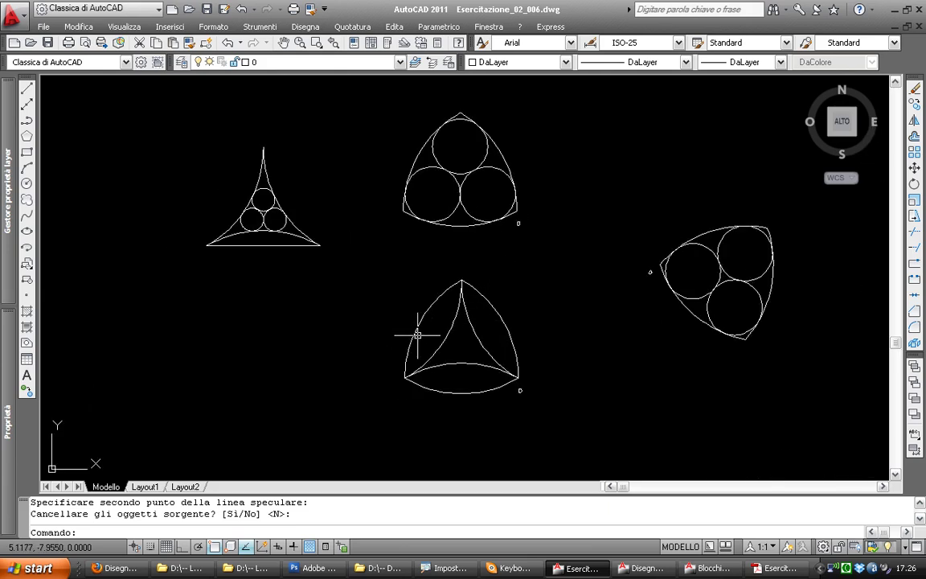
{"action": "middle_click_drag", "start_coordinate": [413, 245], "coordinate": [464, 281]}
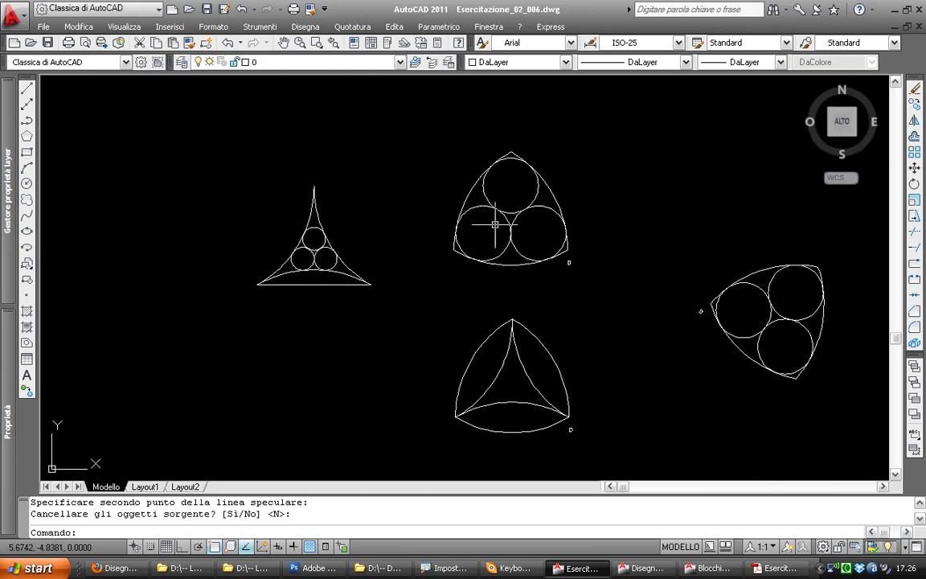
{"action": "left_click", "coordinate": [301, 283]}
{"action": "type", "text": "ca"}
{"action": "key", "text": "Return"}
Erase the lower curved-triangle figure with a window selection
{"action": "middle_click_drag", "start_coordinate": [523, 174], "coordinate": [467, 160]}
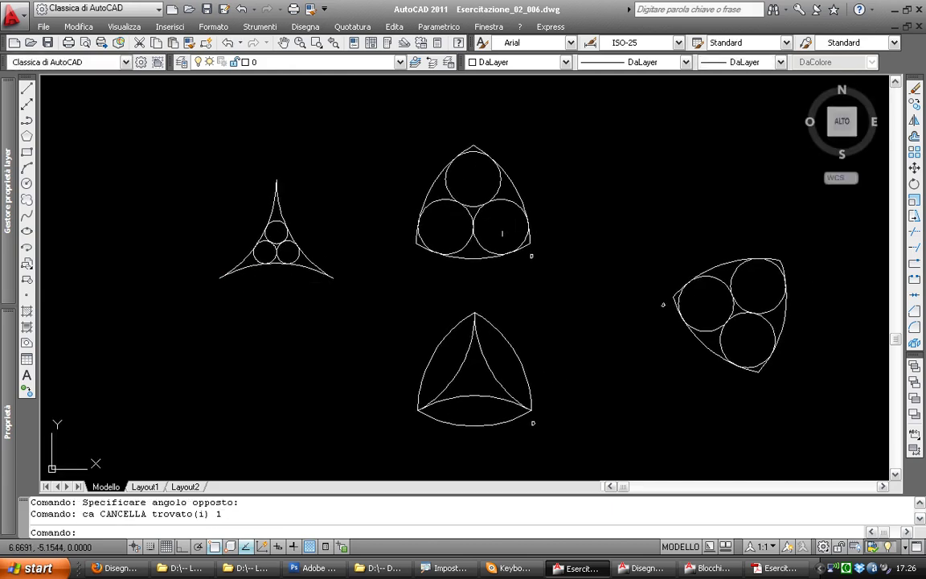
{"action": "left_click", "coordinate": [525, 315]}
{"action": "left_click", "coordinate": [380, 428]}
{"action": "type", "text": "ca"}
{"action": "key", "text": "Return"}
Delete the mirrored copy on the right and a leftover piece, then recenter the view
{"action": "left_click", "coordinate": [749, 225]}
{"action": "left_click", "coordinate": [627, 342]}
{"action": "key", "text": "Delete"}
{"action": "left_click", "coordinate": [528, 251]}
{"action": "left_click", "coordinate": [512, 247]}
{"action": "key", "text": "Delete"}
{"action": "mouse_move", "coordinate": [511, 248]}
{"action": "middle_mouse_down"}
{"action": "mouse_move", "coordinate": [573, 260]}
{"action": "mouse_move", "coordinate": [543, 258]}
{"action": "middle_mouse_up"}
{"action": "scroll", "coordinate": [573, 259], "scroll_direction": "up", "scroll_amount": 2}
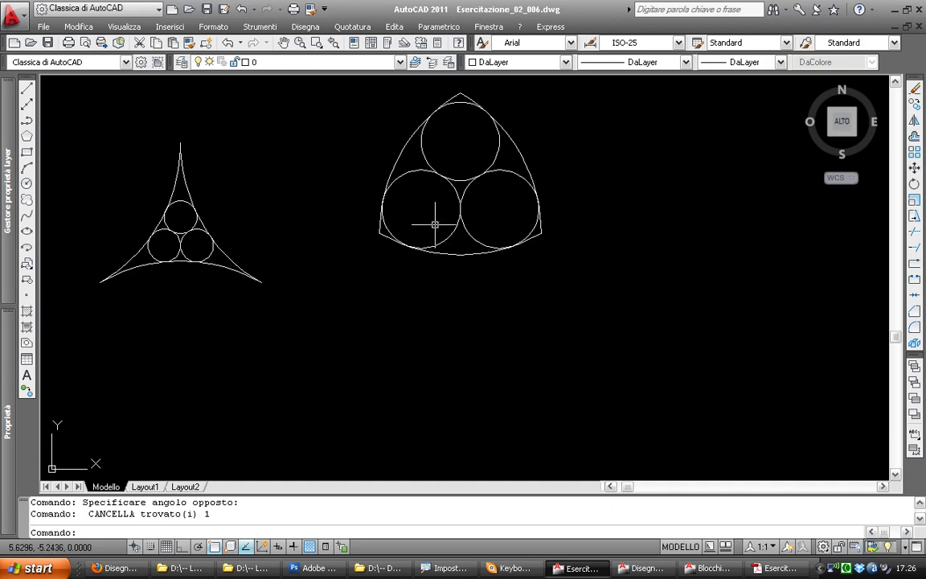
{"action": "scroll", "coordinate": [435, 241], "scroll_direction": "down", "scroll_amount": 1}
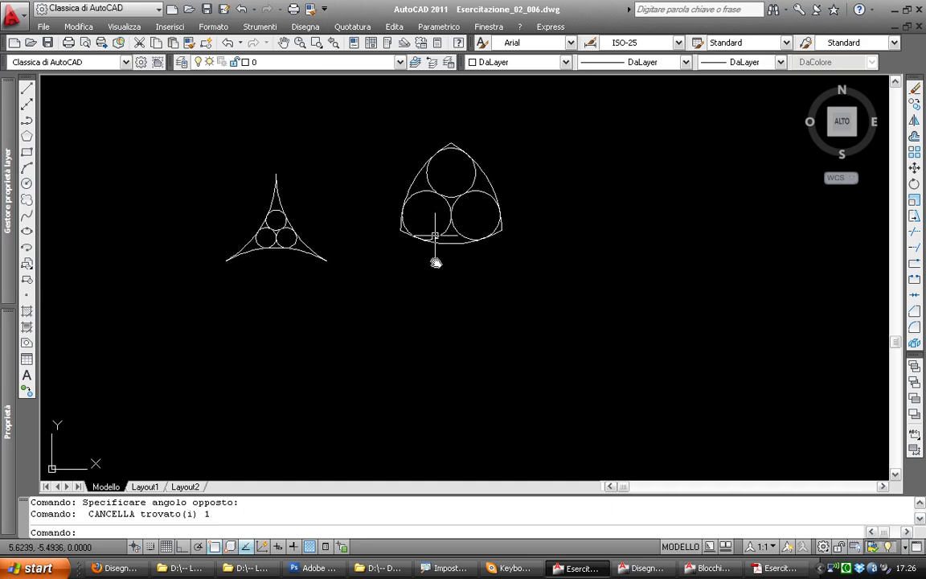
{"action": "scroll", "coordinate": [437, 271], "scroll_direction": "down", "scroll_amount": 1}
Start a BLOCCO definition based at the figure's lower-left corner, selecting its six objects
{"action": "type", "text": "blocco"}
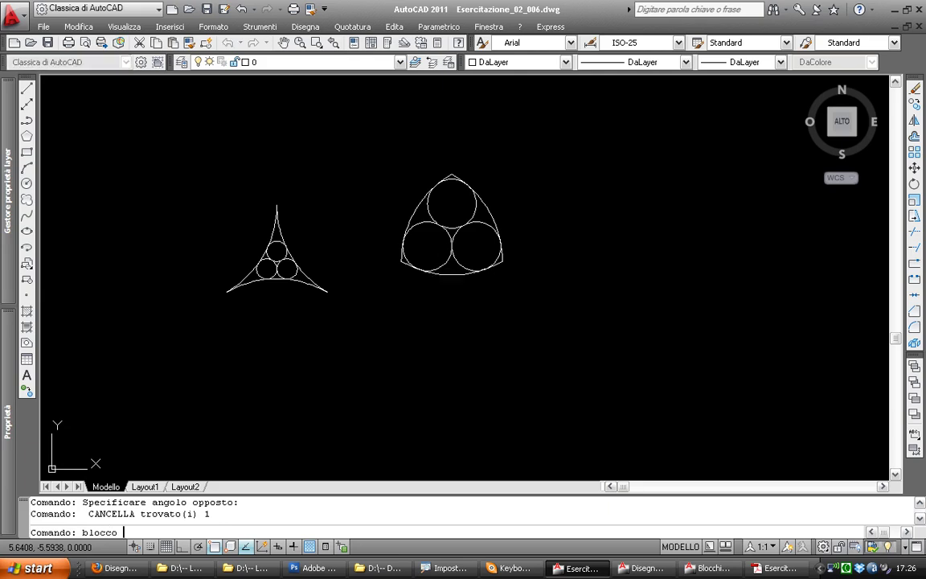
{"action": "key", "text": "Return"}
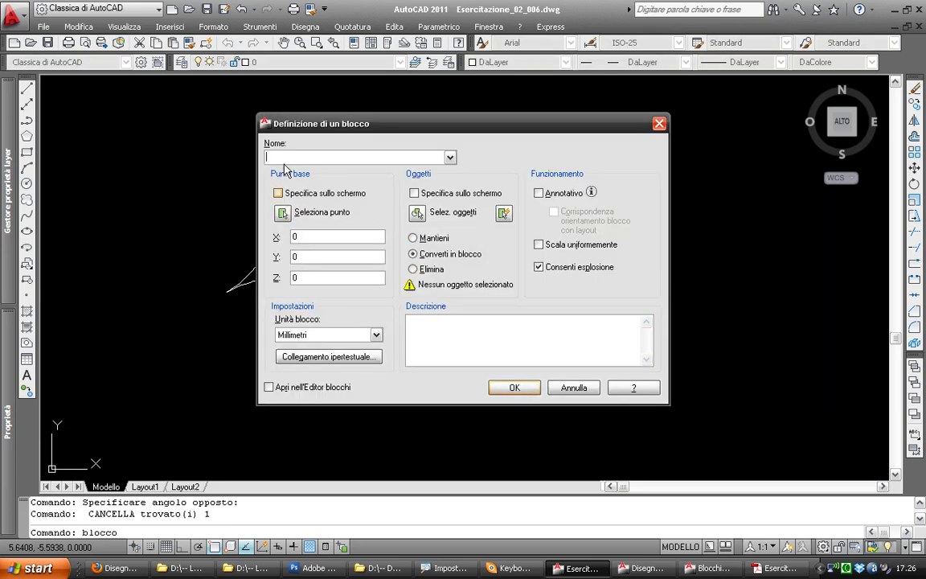
{"action": "left_click", "coordinate": [282, 213]}
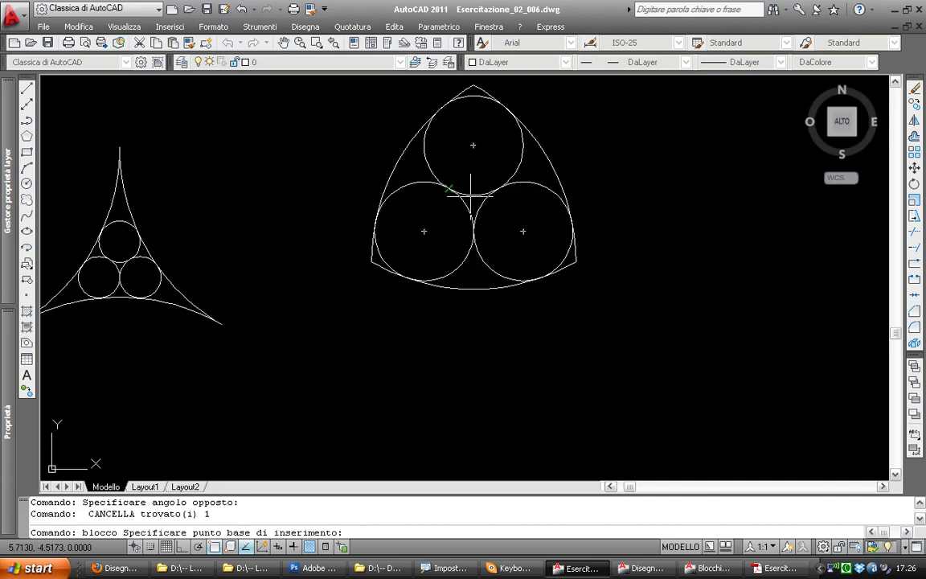
{"action": "left_click", "coordinate": [370, 261]}
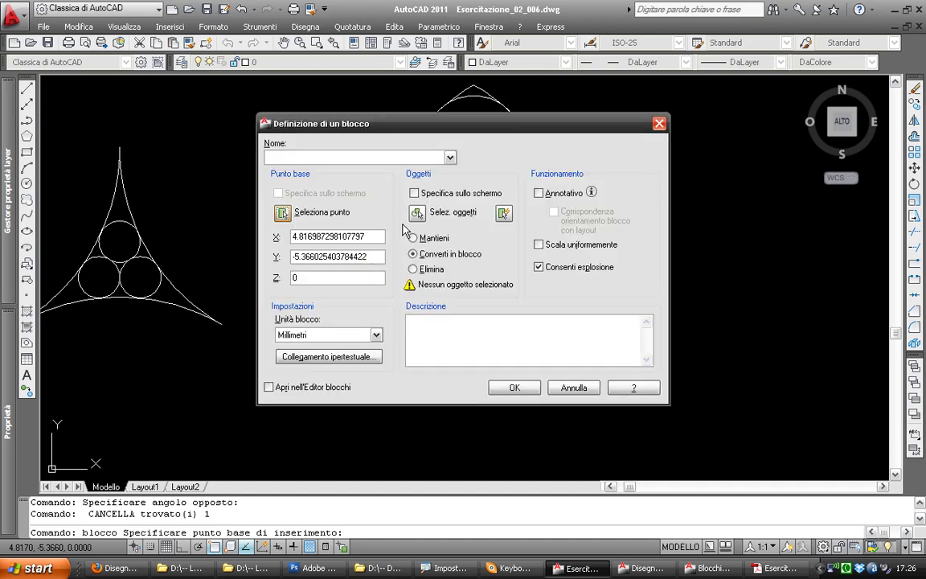
{"action": "left_click", "coordinate": [417, 215]}
{"action": "left_click", "coordinate": [557, 259]}
{"action": "left_click", "coordinate": [328, 83]}
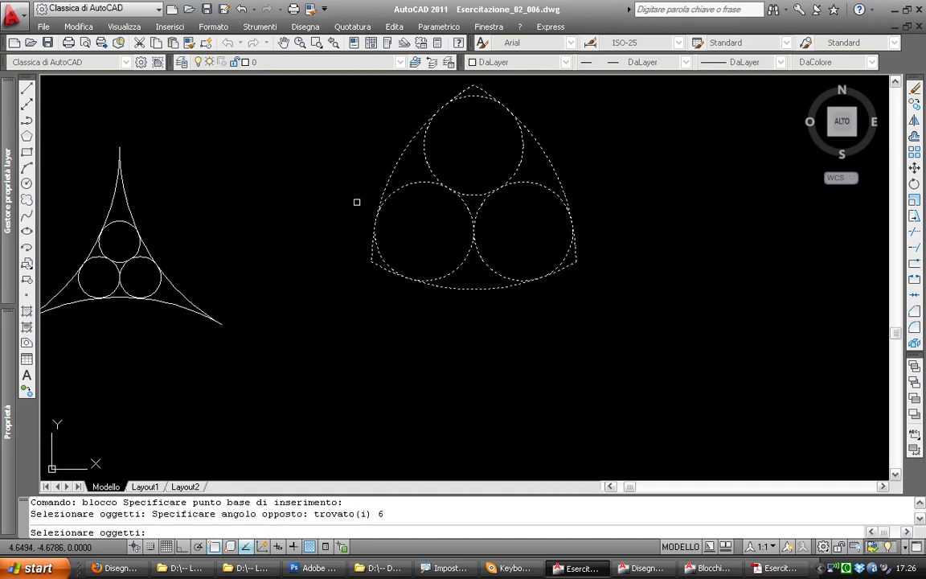
{"action": "key", "text": "Return"}
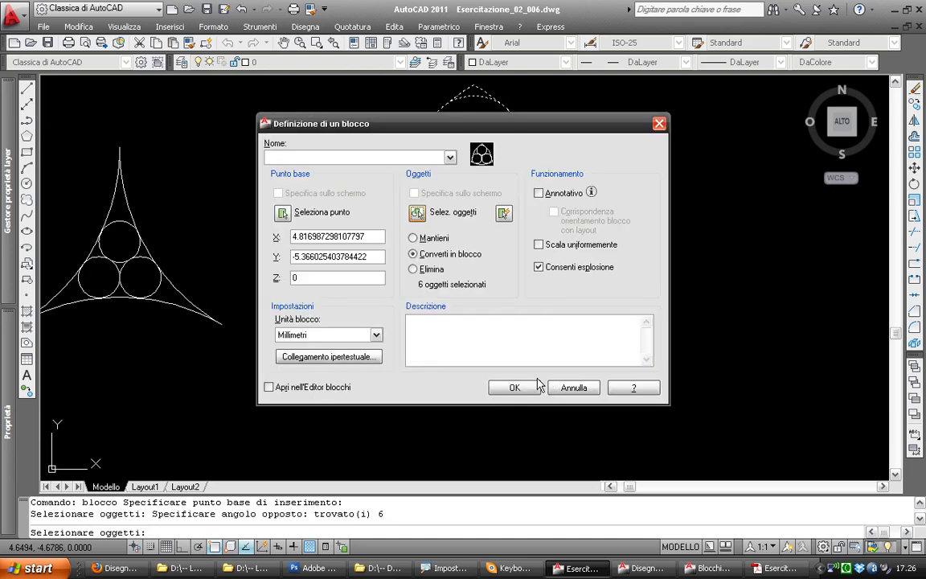
Name the block qq, create it, and select the new block to check it
{"action": "left_click", "coordinate": [516, 389]}
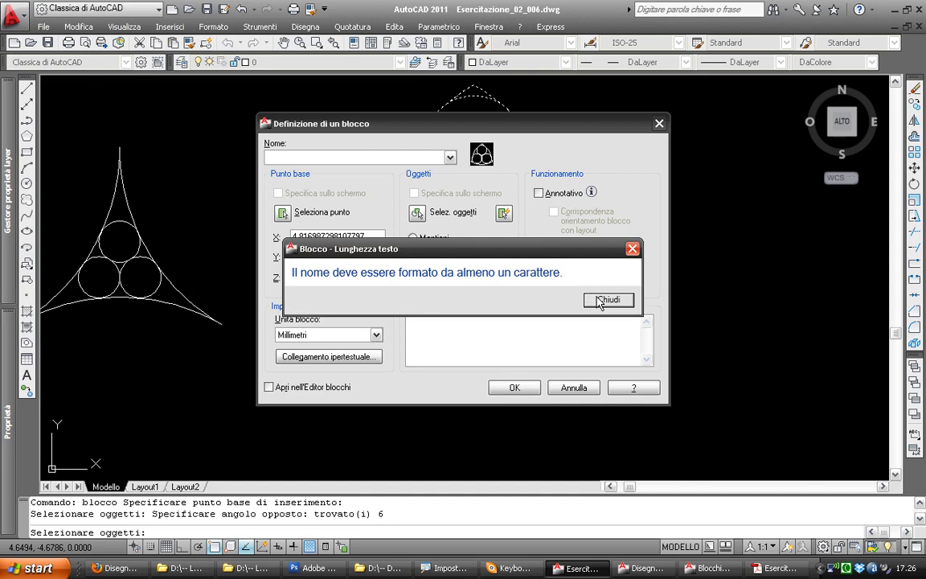
{"action": "left_click", "coordinate": [609, 300]}
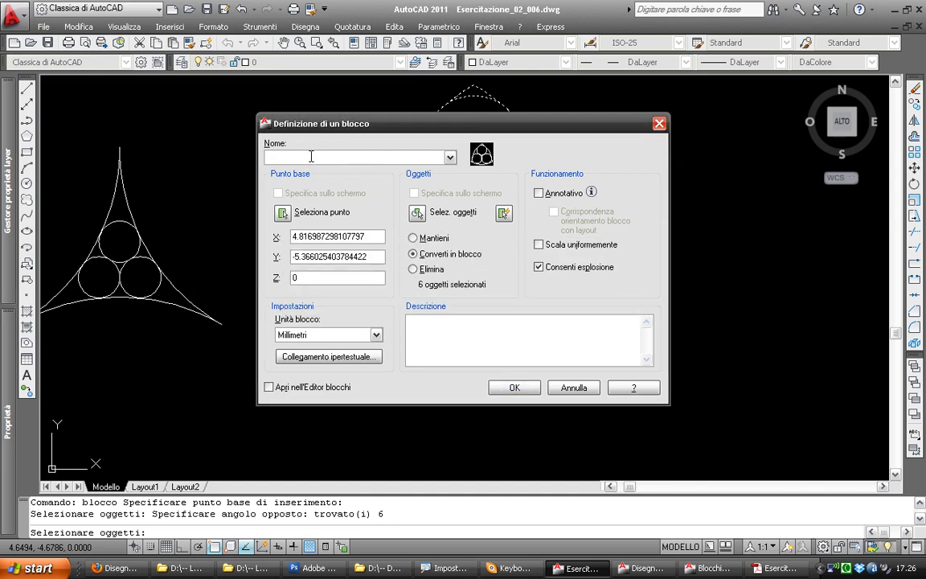
{"action": "type", "text": "qq"}
{"action": "left_click", "coordinate": [513, 389]}
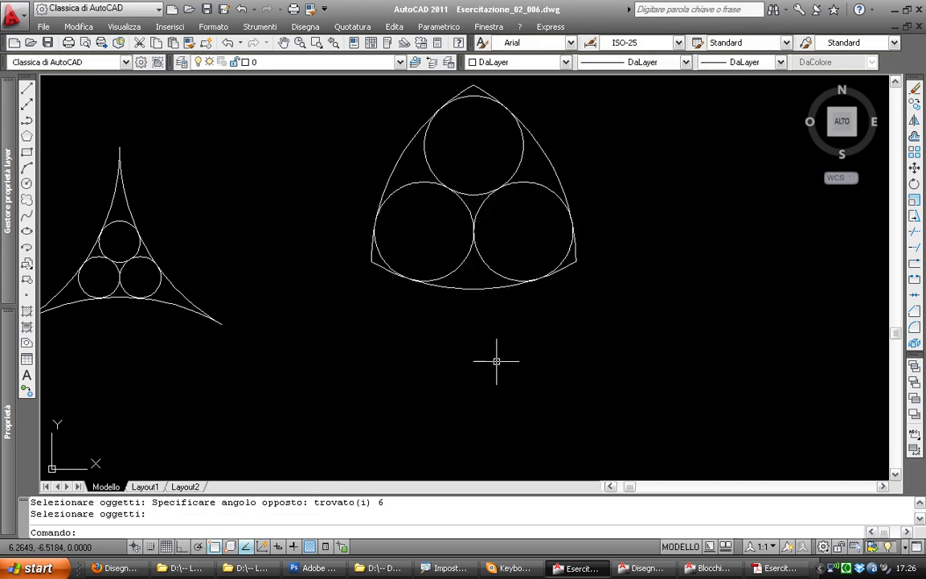
{"action": "left_click", "coordinate": [478, 219]}
{"action": "scroll", "coordinate": [555, 454], "scroll_direction": "down", "scroll_amount": 2}
{"action": "scroll", "coordinate": [494, 378], "scroll_direction": "up", "scroll_amount": 2}
{"action": "left_click", "coordinate": [473, 304]}
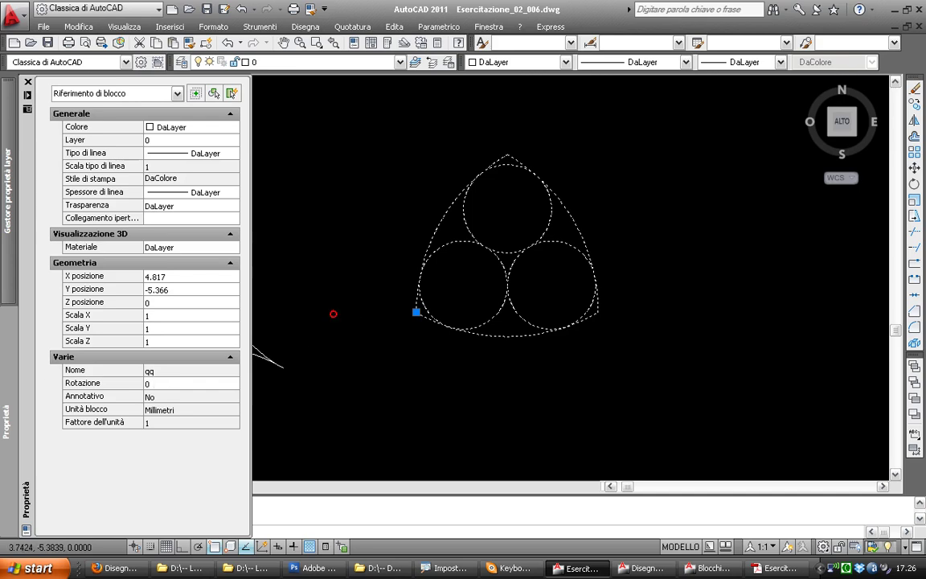
{"action": "middle_click_drag", "start_coordinate": [283, 327], "coordinate": [514, 271]}
{"action": "key", "text": "Escape"}
{"action": "key", "text": "Escape"}
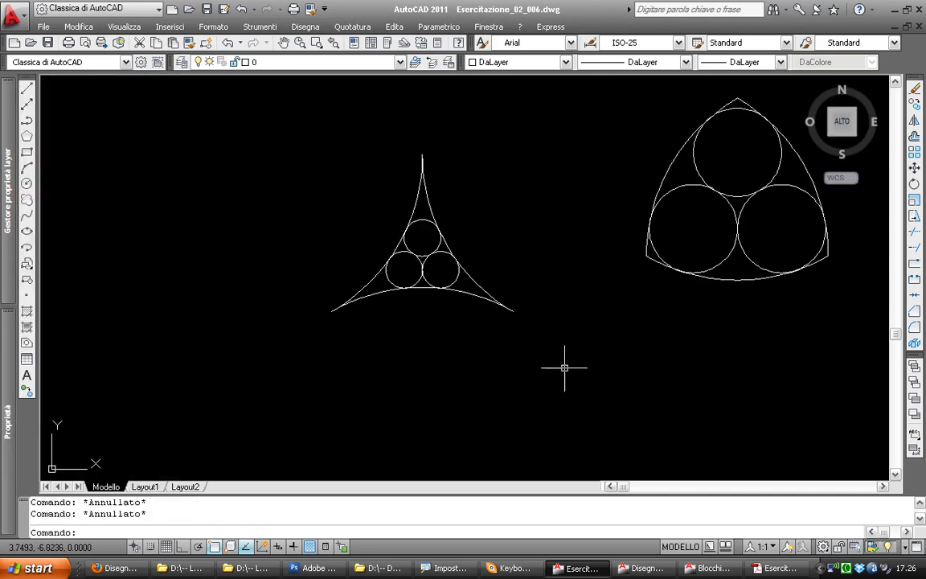
{"action": "type", "text": "blocco"}
{"action": "key", "text": "Return"}
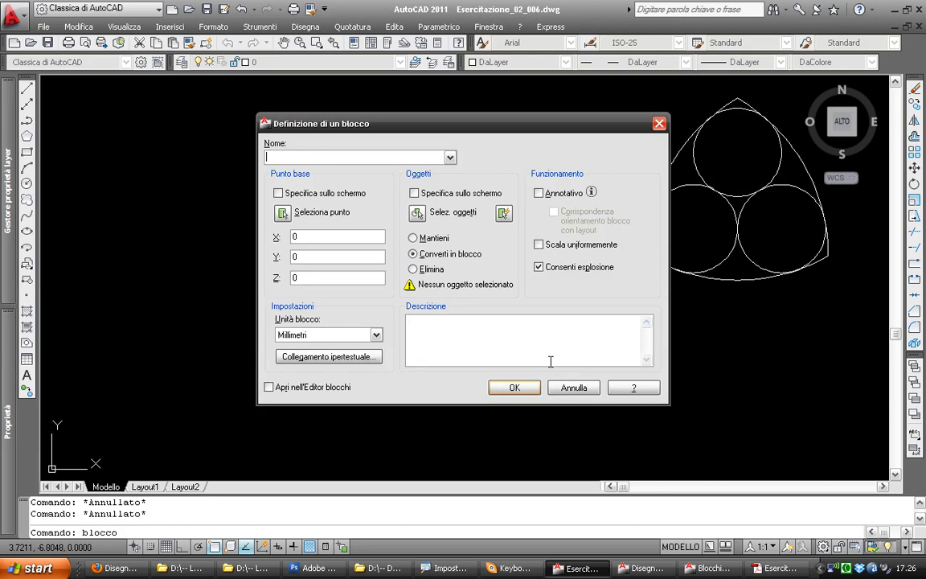
{"action": "type", "text": "aaa"}
{"action": "left_click", "coordinate": [441, 212]}
{"action": "left_click", "coordinate": [541, 360]}
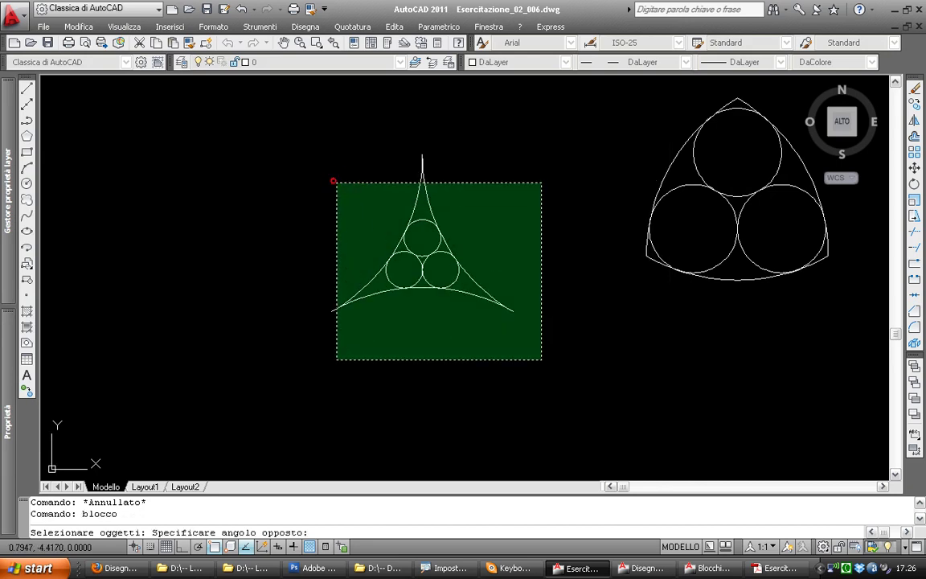
{"action": "left_click", "coordinate": [334, 181]}
{"action": "key", "text": "Return"}
{"action": "left_click", "coordinate": [281, 211]}
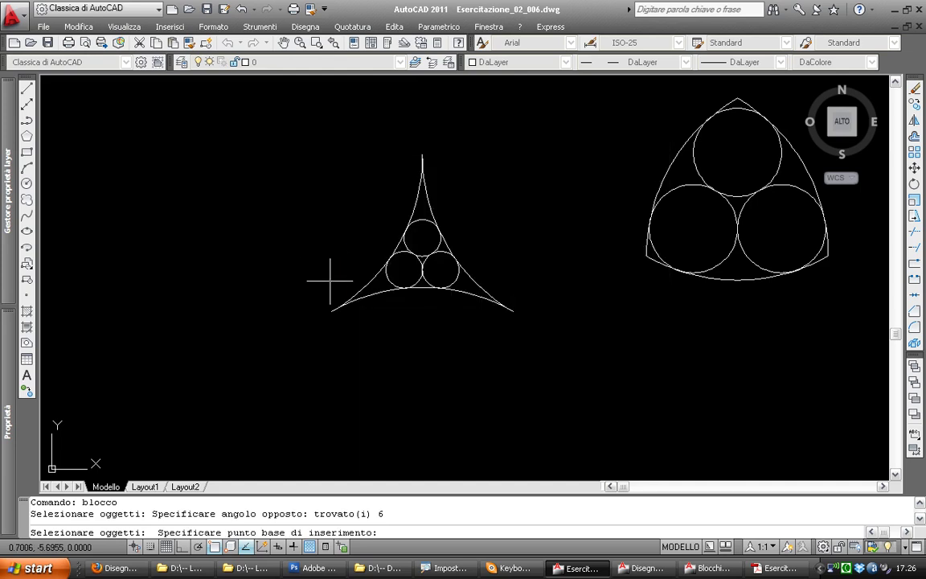
{"action": "left_click", "coordinate": [331, 309]}
{"action": "left_click", "coordinate": [508, 385]}
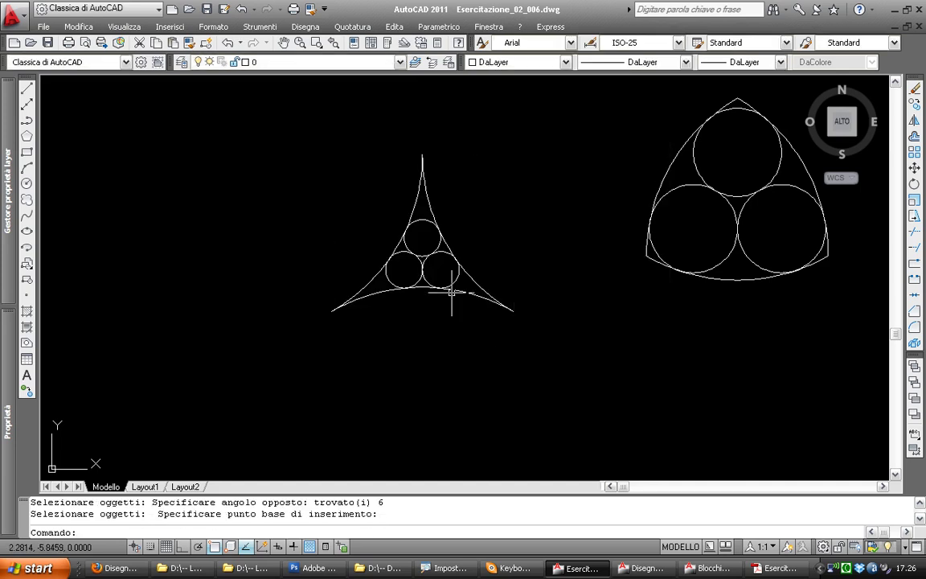
{"action": "left_click", "coordinate": [378, 256]}
{"action": "scroll", "coordinate": [281, 290], "scroll_direction": "down", "scroll_amount": 2}
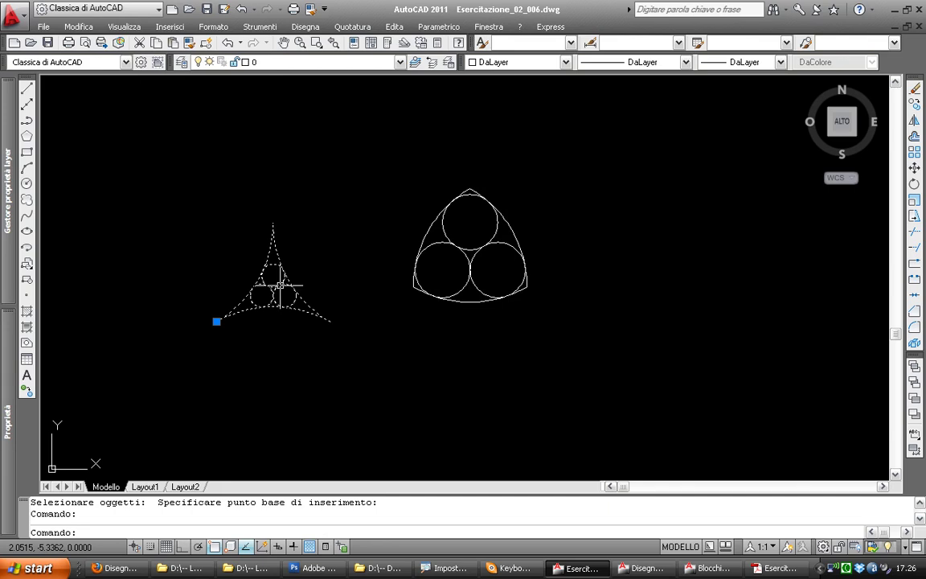
{"action": "scroll", "coordinate": [277, 285], "scroll_direction": "down", "scroll_amount": 2}
{"action": "middle_click_drag", "start_coordinate": [472, 268], "coordinate": [361, 225]}
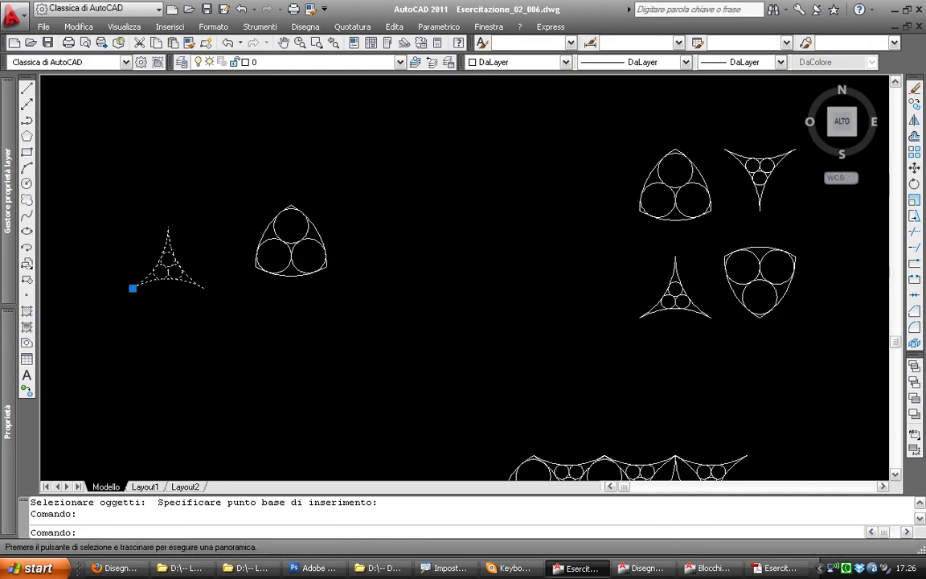
{"action": "scroll", "coordinate": [369, 267], "scroll_direction": "up", "scroll_amount": 1}
{"action": "scroll", "coordinate": [398, 275], "scroll_direction": "down", "scroll_amount": 1}
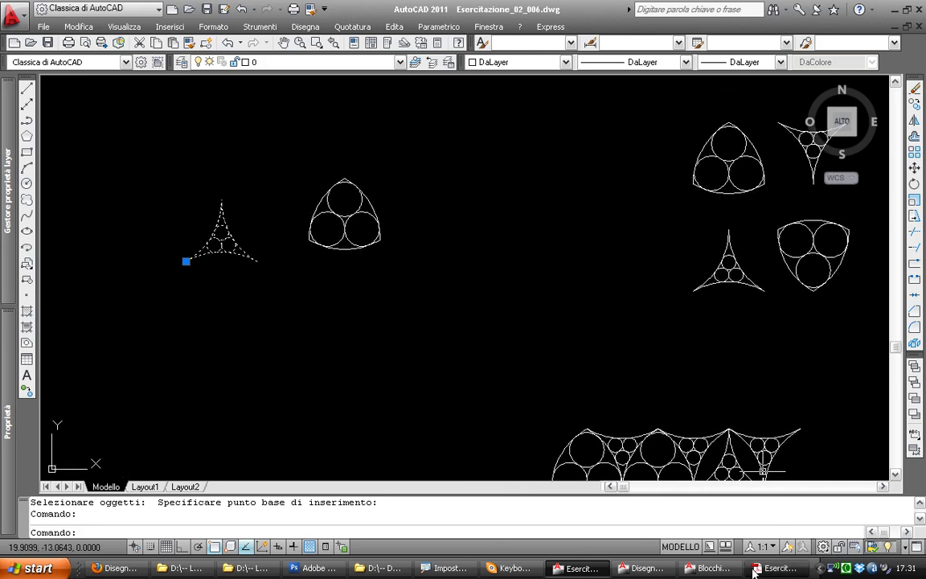
{"action": "key", "text": "alt+Tab"}
{"action": "mouse_move", "coordinate": [506, 341]}
{"action": "left_mouse_down"}
{"action": "mouse_move", "coordinate": [500, 227]}
{"action": "mouse_move", "coordinate": [490, 286]}
{"action": "left_mouse_up"}
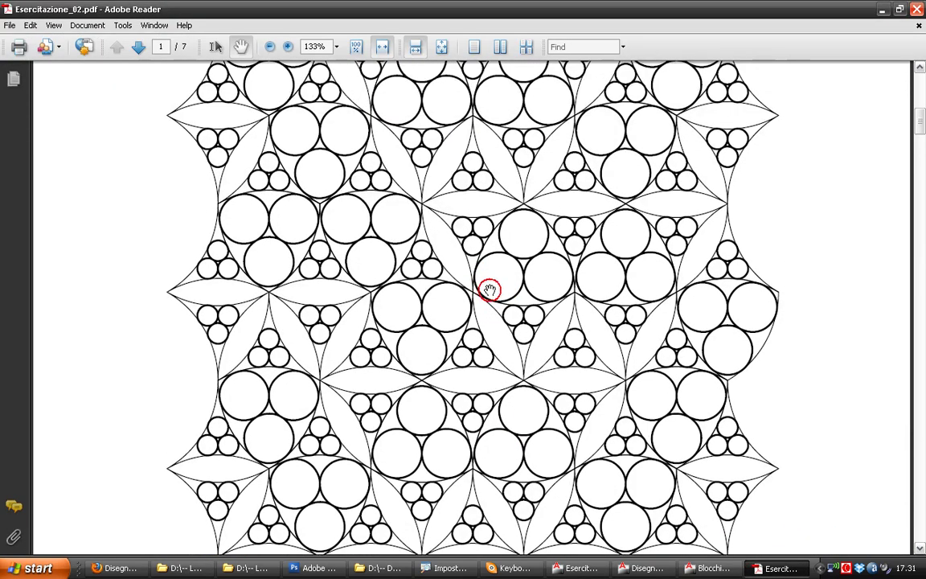
{"action": "left_click_drag", "start_coordinate": [424, 242], "coordinate": [424, 312]}
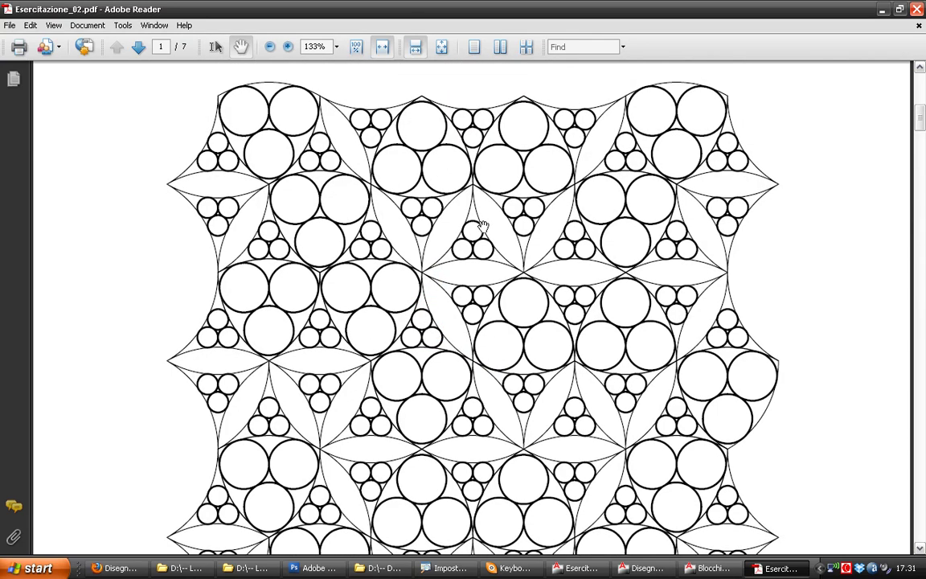
Back in the AutoCAD drawing, select the loose triangle and trefoil modules
{"action": "left_click", "coordinate": [607, 568]}
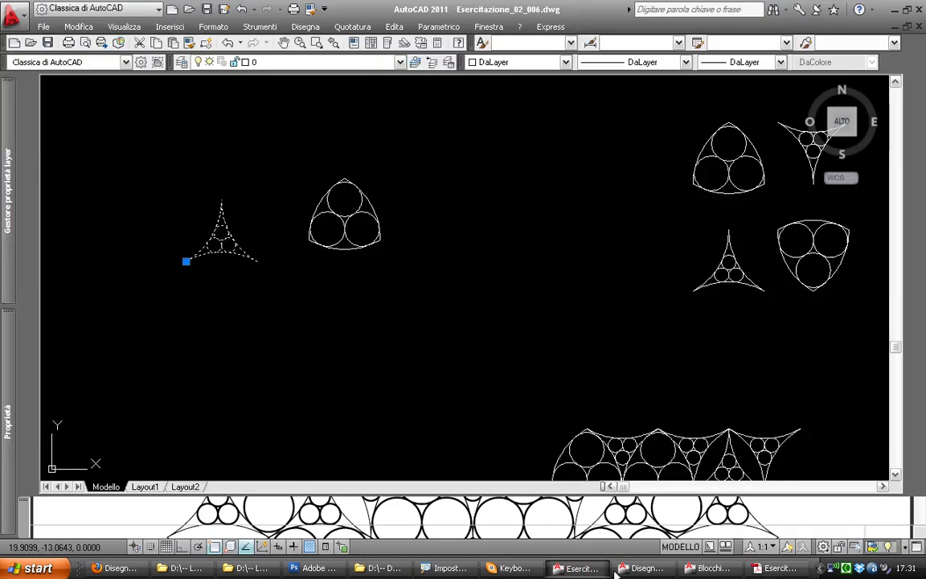
{"action": "key", "text": "Escape"}
{"action": "key", "text": "Escape"}
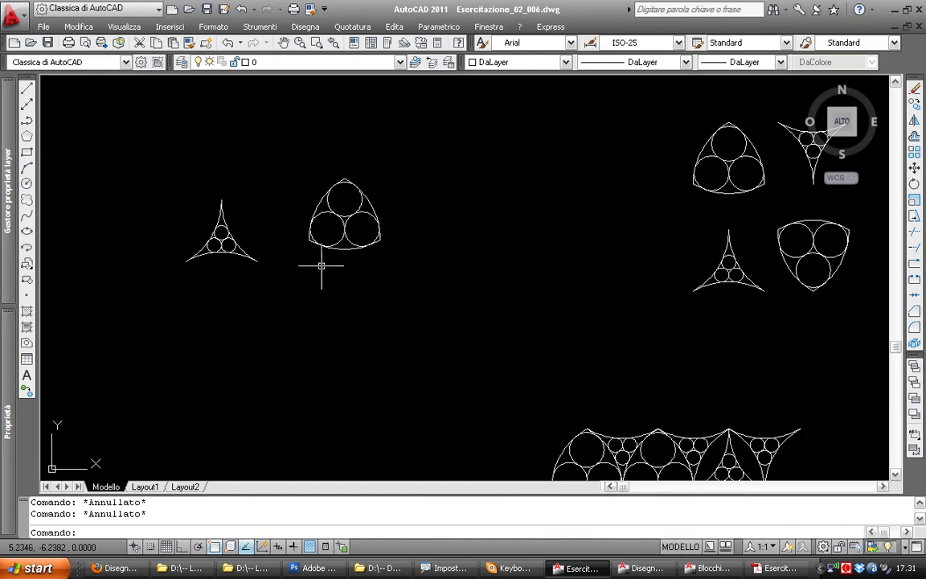
{"action": "middle_click_drag", "start_coordinate": [313, 247], "coordinate": [348, 230]}
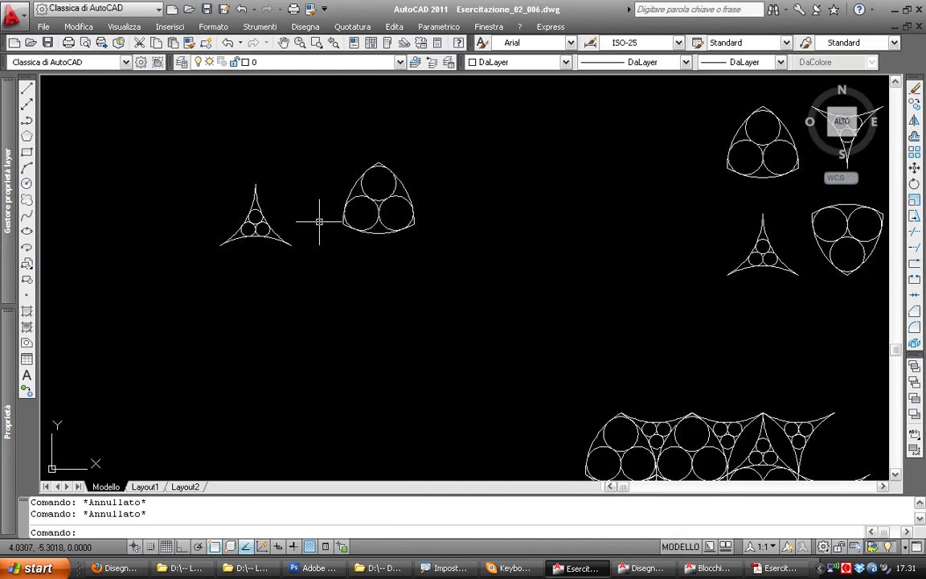
{"action": "middle_click_drag", "start_coordinate": [617, 248], "coordinate": [497, 225]}
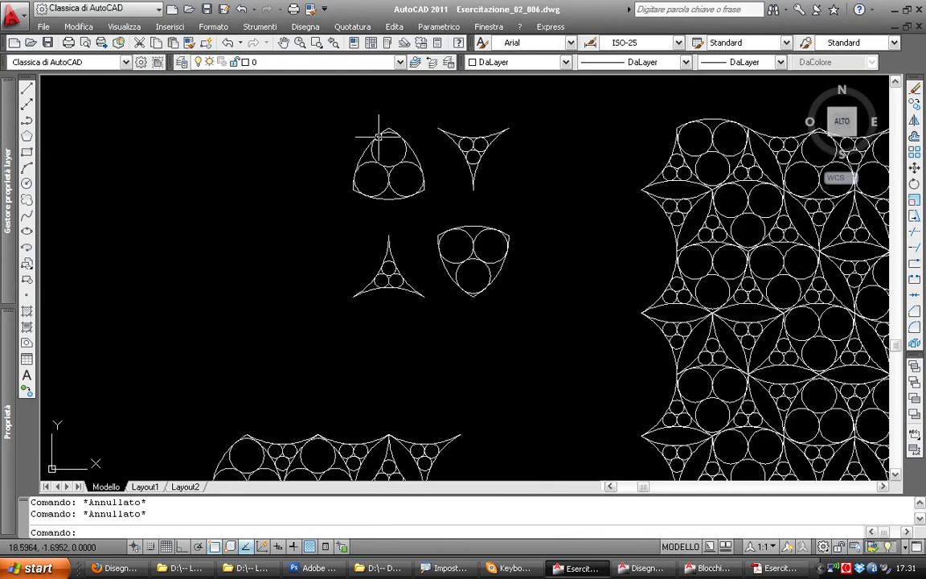
{"action": "middle_click_drag", "start_coordinate": [203, 198], "coordinate": [432, 238]}
{"action": "middle_click_drag", "start_coordinate": [99, 229], "coordinate": [227, 221]}
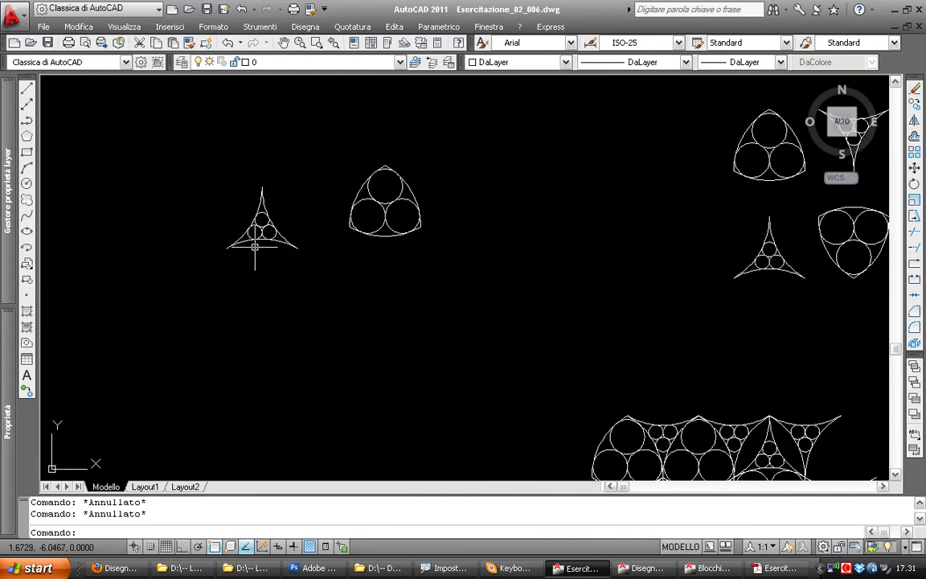
{"action": "left_click", "coordinate": [398, 270]}
{"action": "left_click", "coordinate": [251, 211]}
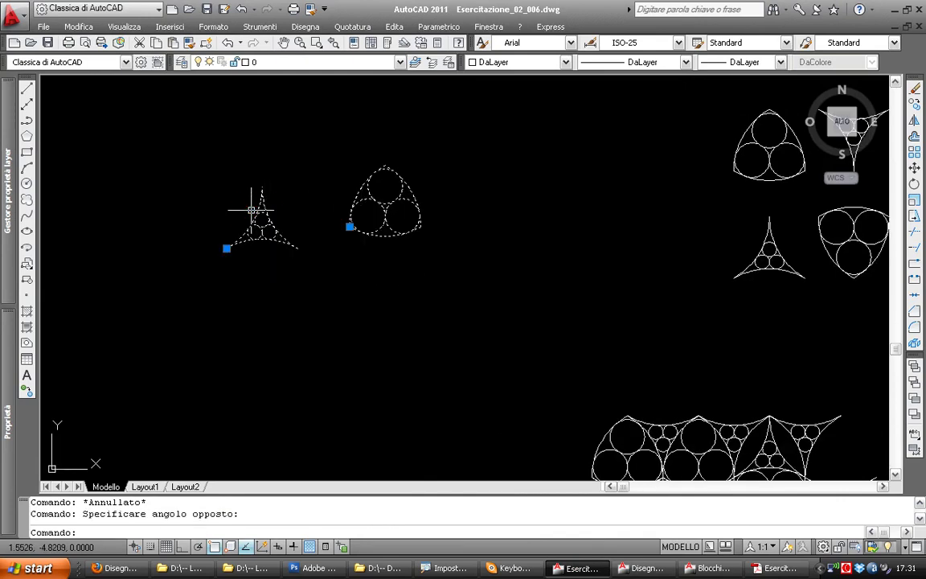
Make 180°-rotated copies of both modules using Rotate's Copy option with Ortho on
{"action": "type", "text": "c"}
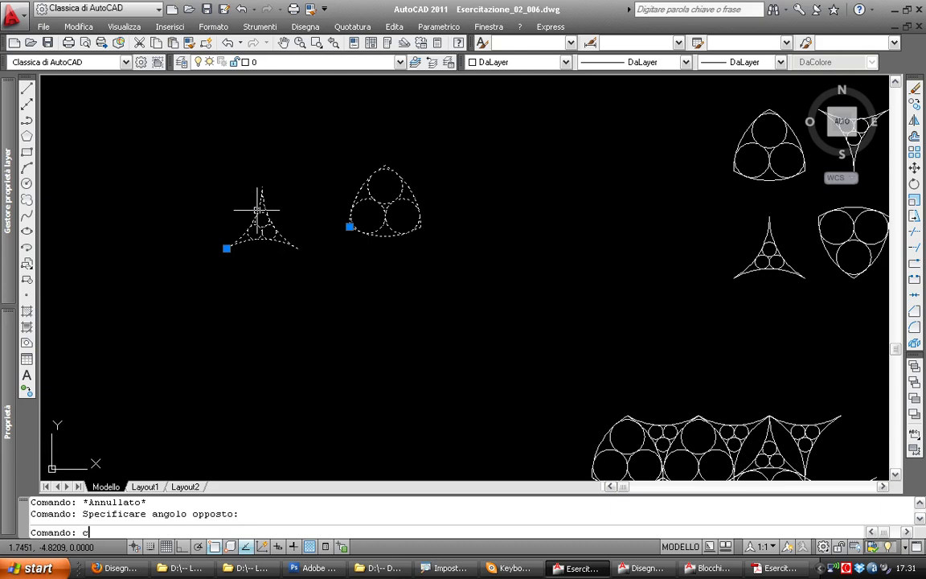
{"action": "type", "text": "c"}
{"action": "key", "text": "Return"}
{"action": "left_click", "coordinate": [326, 230]}
{"action": "key", "text": "Escape"}
{"action": "left_click", "coordinate": [300, 222]}
{"action": "left_click", "coordinate": [306, 221]}
{"action": "type", "text": "ru"}
{"action": "key", "text": "Return"}
{"action": "left_click", "coordinate": [351, 225]}
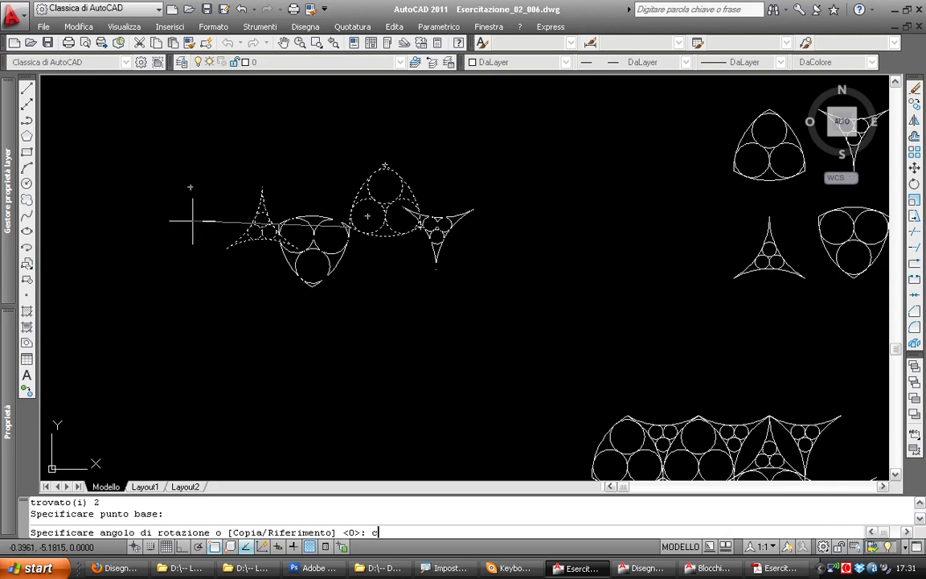
{"action": "key", "text": "Return"}
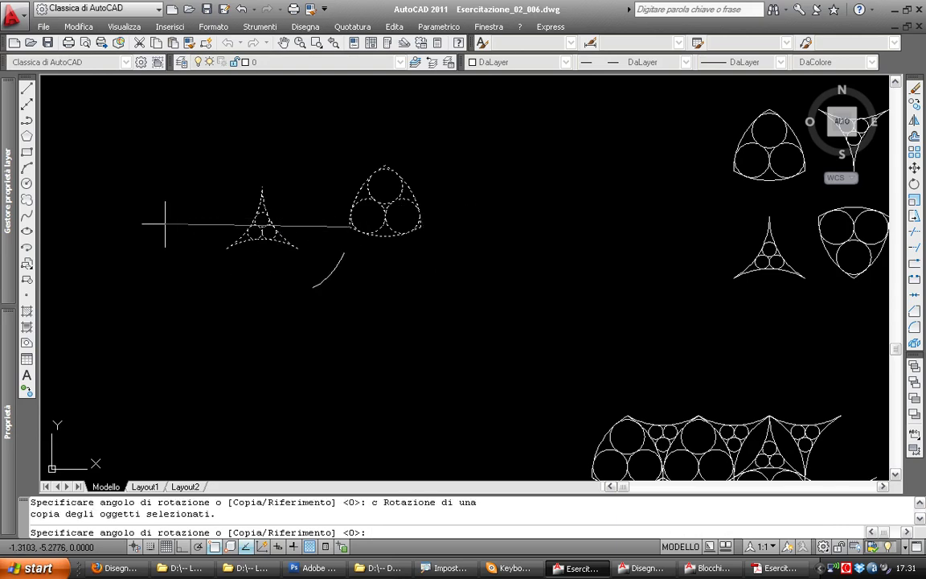
{"action": "key", "text": "F8"}
{"action": "left_click", "coordinate": [165, 229]}
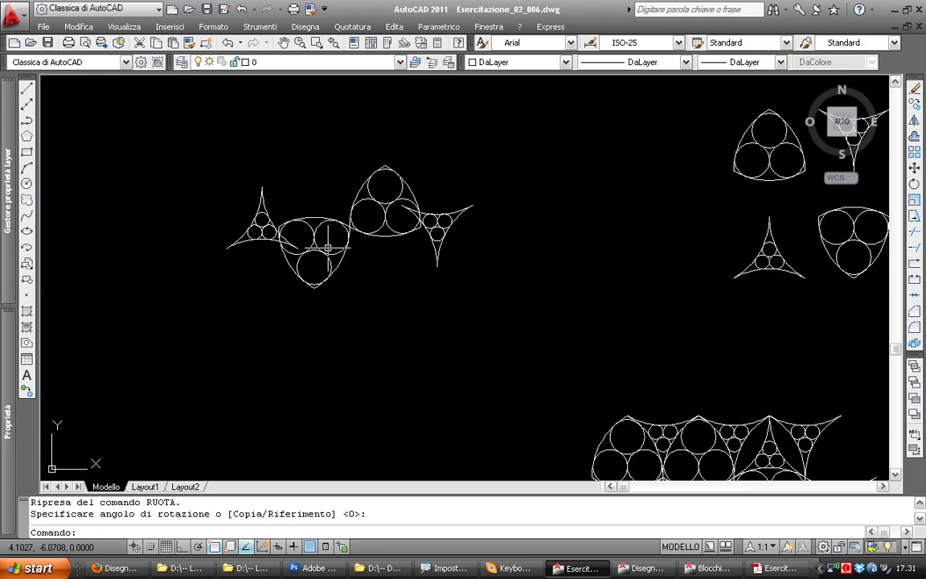
{"action": "key", "text": "Escape"}
Move the rotated trefoil copy lower down, then switch to the reference PDF in Adobe Reader
{"action": "left_click", "coordinate": [335, 273]}
{"action": "type", "text": "s"}
{"action": "key", "text": "Return"}
{"action": "left_click", "coordinate": [335, 273]}
{"action": "left_click", "coordinate": [336, 341]}
{"action": "left_click_drag", "start_coordinate": [407, 201], "coordinate": [450, 242]}
{"action": "key", "text": "s"}
{"action": "key", "text": "Return"}
{"action": "left_click", "coordinate": [460, 269]}
{"action": "key", "text": "Escape"}
{"action": "left_click", "coordinate": [777, 568]}
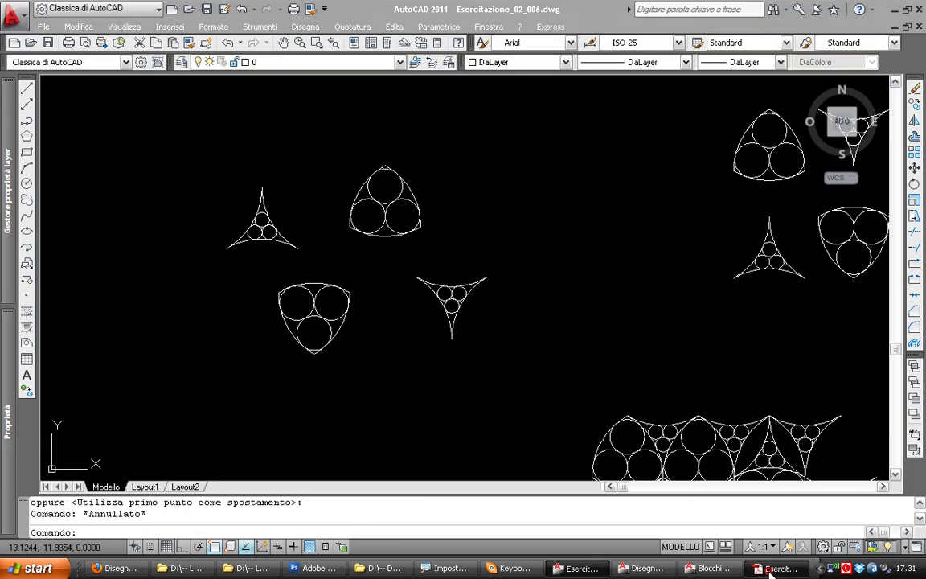
{"action": "scroll", "coordinate": [426, 197], "scroll_direction": "up", "scroll_amount": 3}
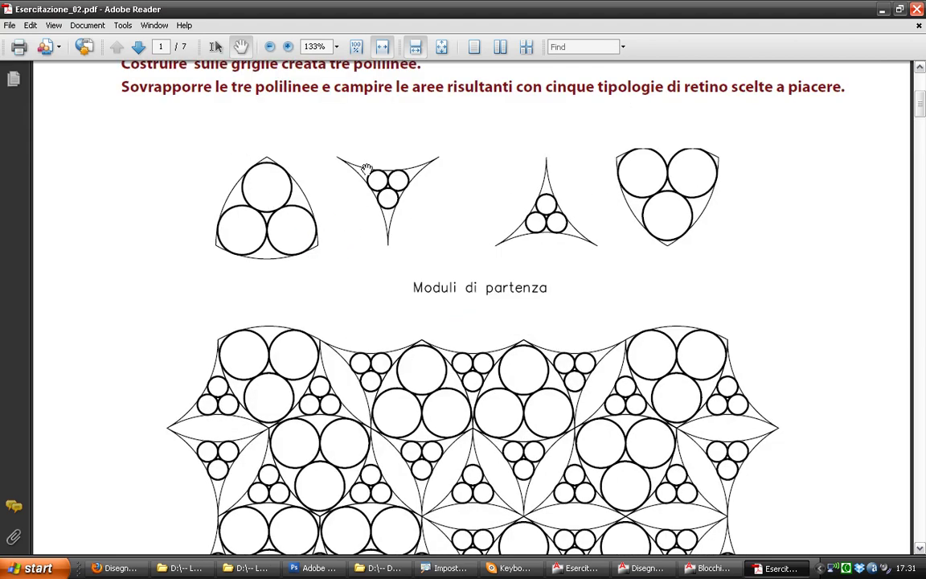
Return to the exercise drawing and select the downward triangle module
{"action": "left_click", "coordinate": [643, 569]}
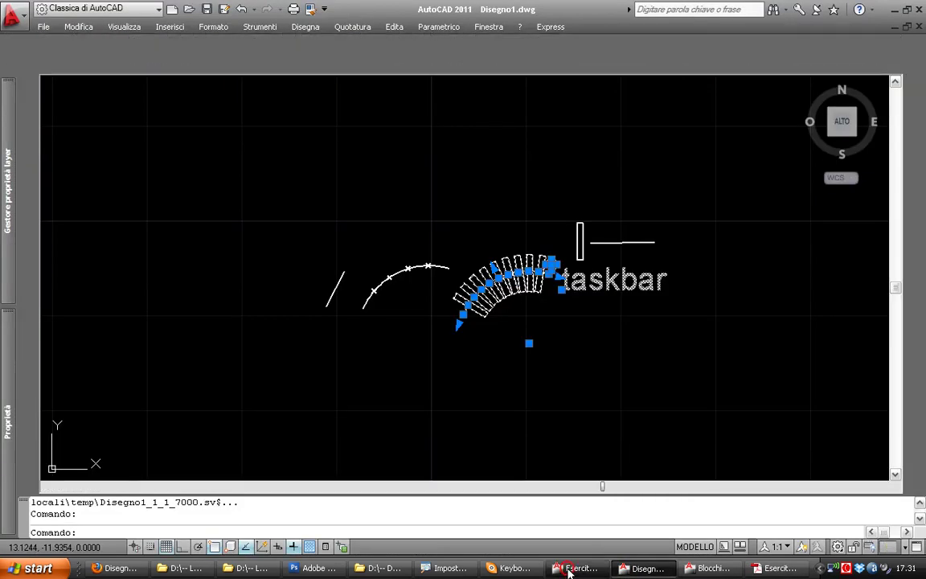
{"action": "key", "text": "ctrl+Tab"}
{"action": "left_click", "coordinate": [600, 569]}
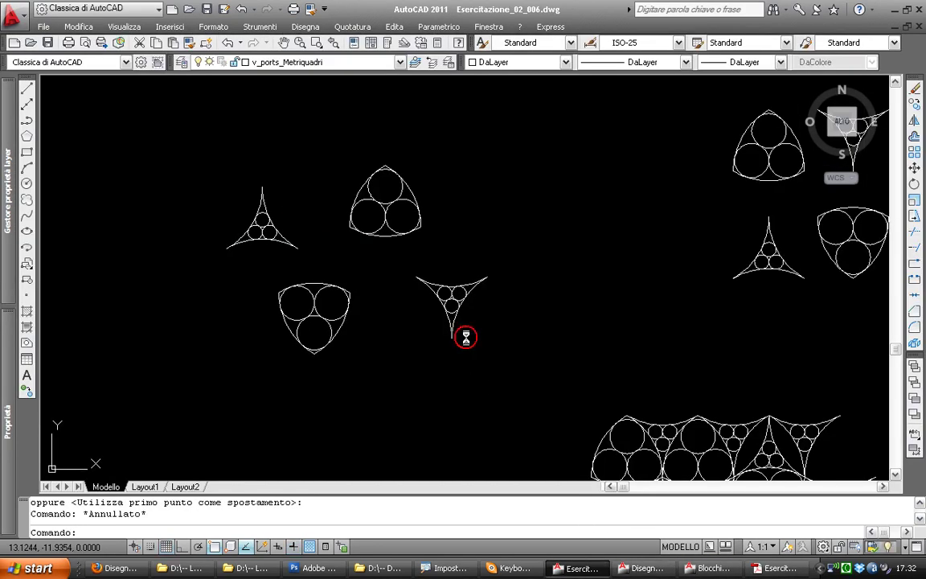
{"action": "left_click_drag", "start_coordinate": [466, 317], "coordinate": [447, 263]}
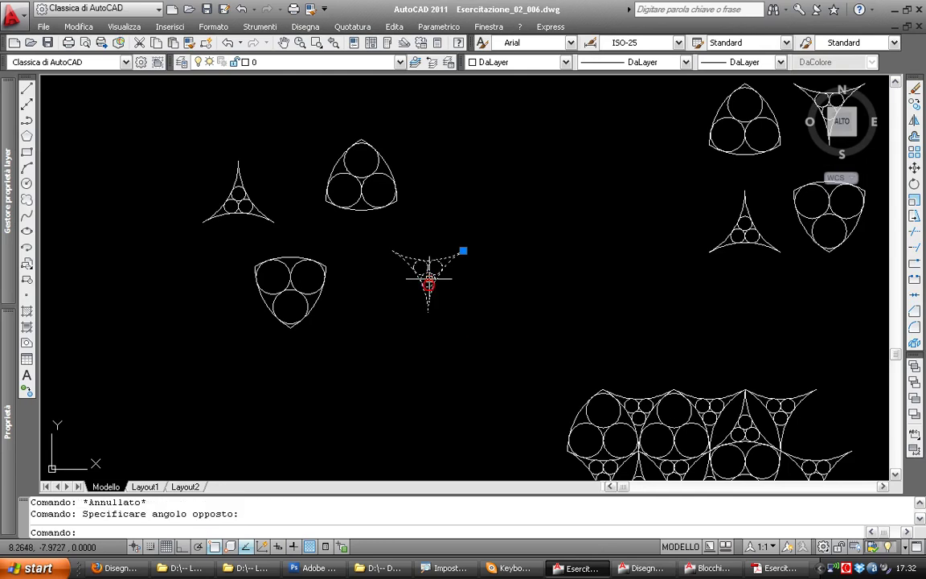
{"action": "left_click", "coordinate": [463, 252]}
{"action": "key", "text": "space"}
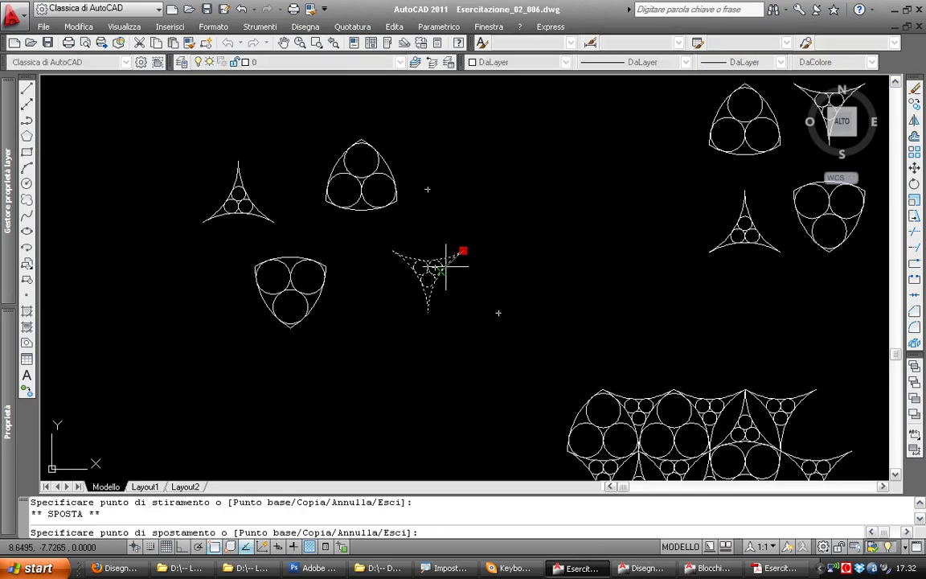
{"action": "scroll", "coordinate": [447, 265], "scroll_direction": "up", "scroll_amount": 1}
{"action": "key", "text": "Escape"}
Copy the triangle module three times end to end, forming a row of four
{"action": "type", "text": "cc"}
{"action": "key", "text": "Return"}
{"action": "key", "text": "Escape"}
{"action": "key", "text": "Escape"}
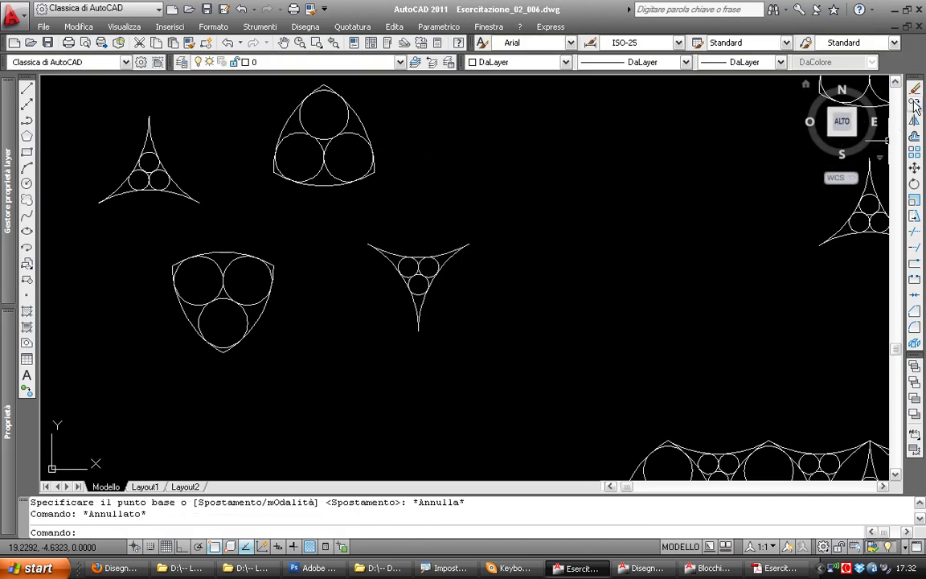
{"action": "left_click", "coordinate": [915, 105]}
{"action": "left_click_drag", "start_coordinate": [317, 331], "coordinate": [388, 267]}
{"action": "key", "text": "Return"}
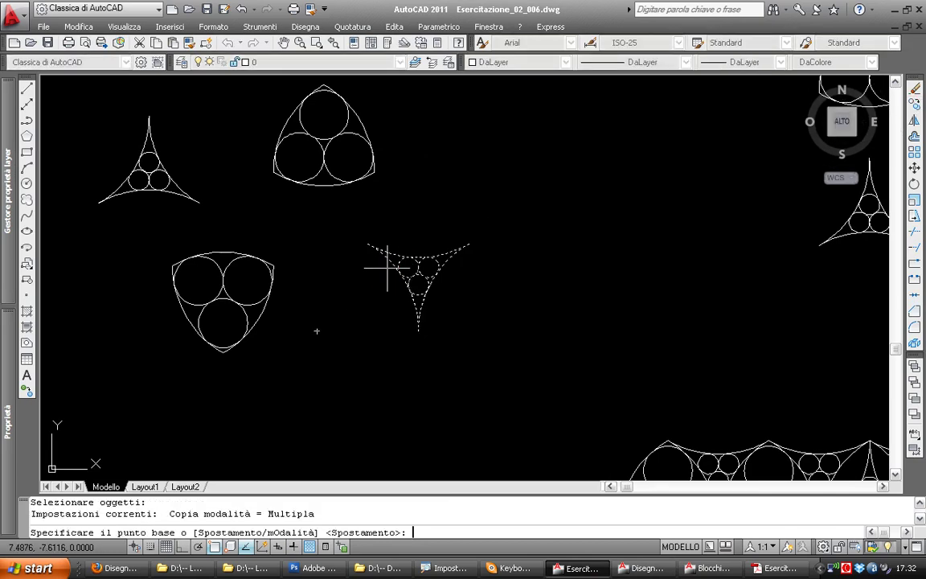
{"action": "left_click", "coordinate": [368, 243]}
{"action": "left_click", "coordinate": [469, 243]}
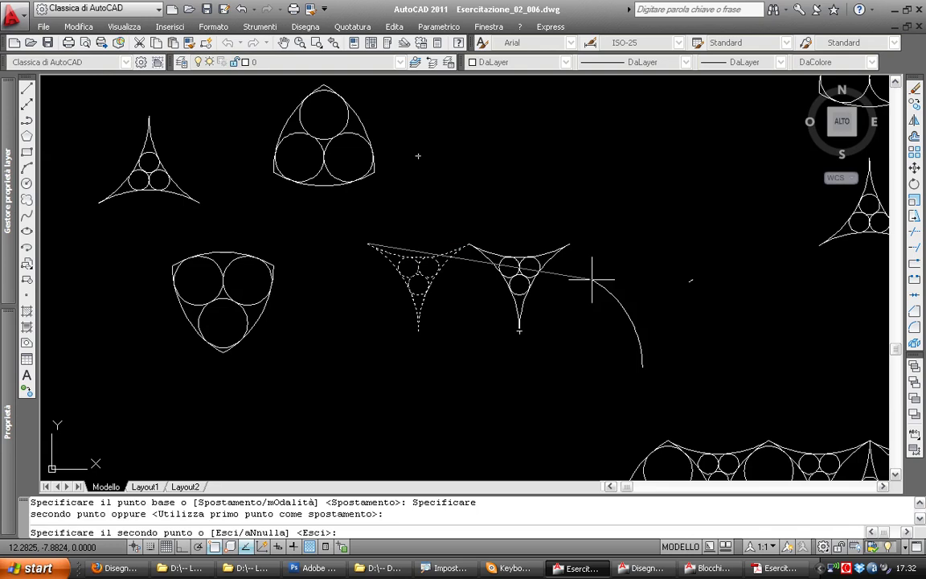
{"action": "left_click", "coordinate": [571, 244]}
{"action": "left_click", "coordinate": [672, 243]}
{"action": "key", "text": "Return"}
{"action": "scroll", "coordinate": [542, 265], "scroll_direction": "down", "scroll_amount": 2}
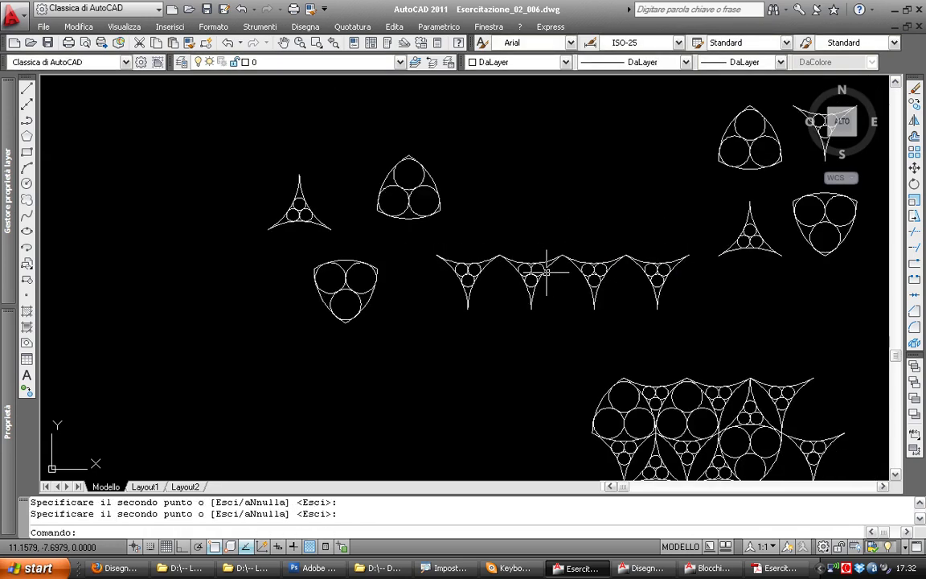
{"action": "scroll", "coordinate": [452, 296], "scroll_direction": "up", "scroll_amount": 2}
Grip-copy the trefoil module into each of the four cusps above the triangles
{"action": "key", "text": "Escape"}
{"action": "left_click", "coordinate": [291, 182]}
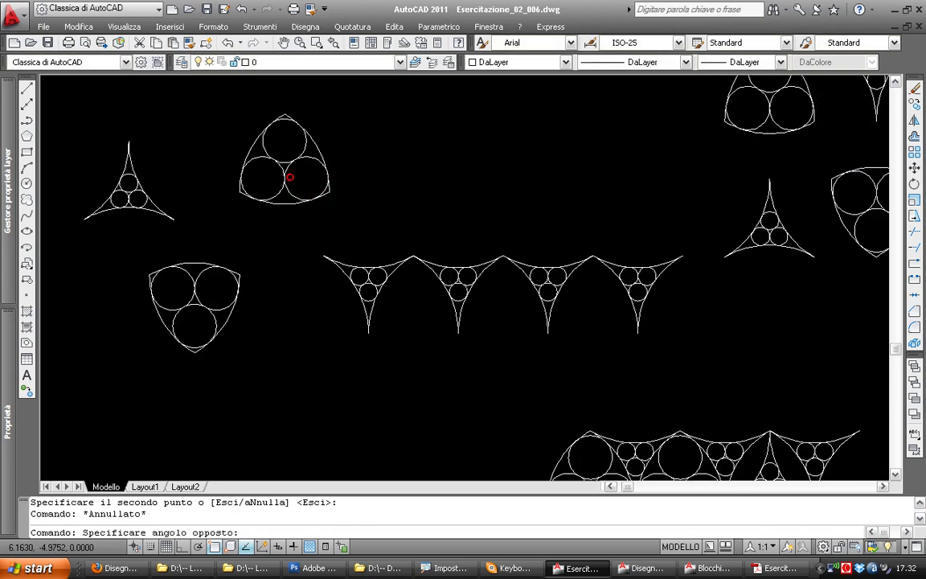
{"action": "left_click", "coordinate": [242, 201]}
{"action": "left_click", "coordinate": [239, 192]}
{"action": "key", "text": "Return"}
{"action": "type", "text": "c"}
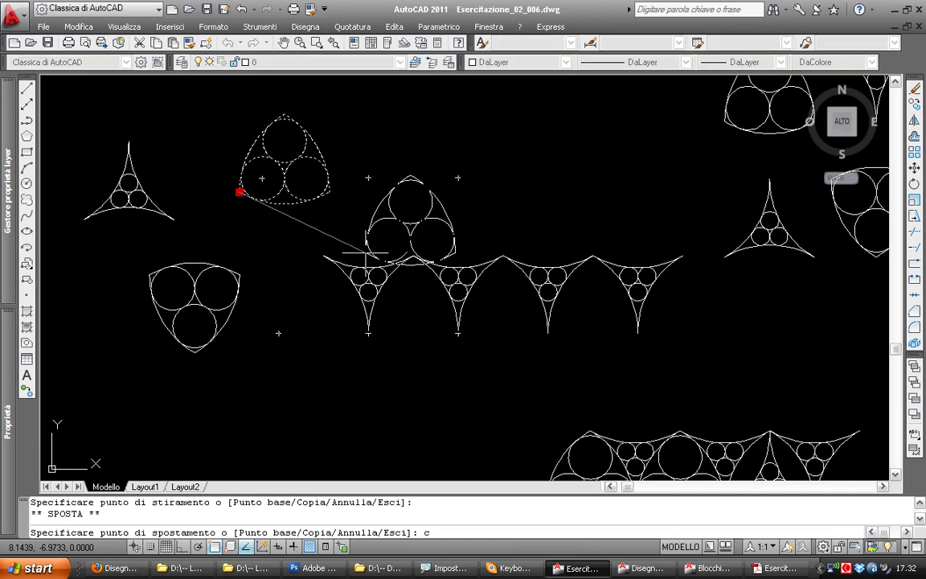
{"action": "key", "text": "Return"}
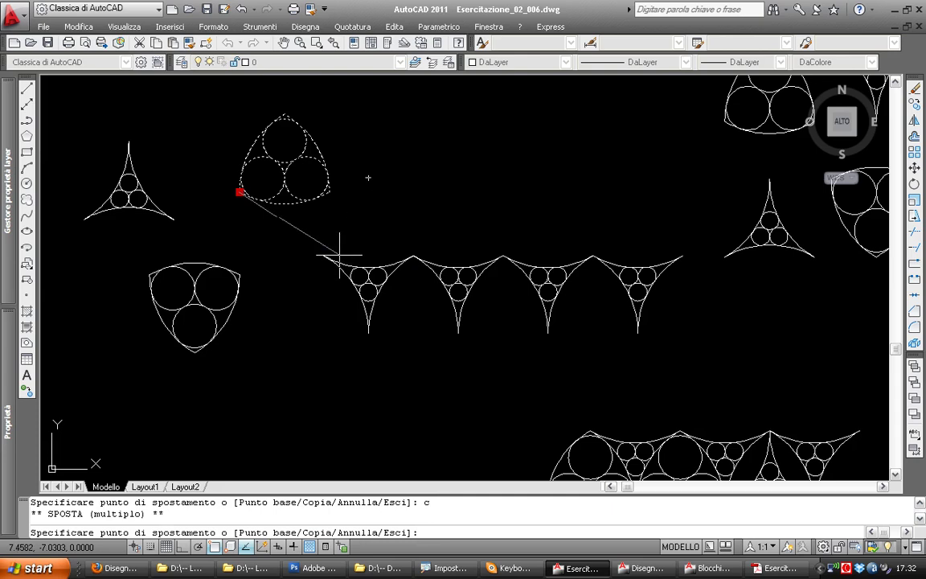
{"action": "left_click", "coordinate": [324, 256]}
{"action": "left_click", "coordinate": [415, 256]}
{"action": "left_click", "coordinate": [505, 256]}
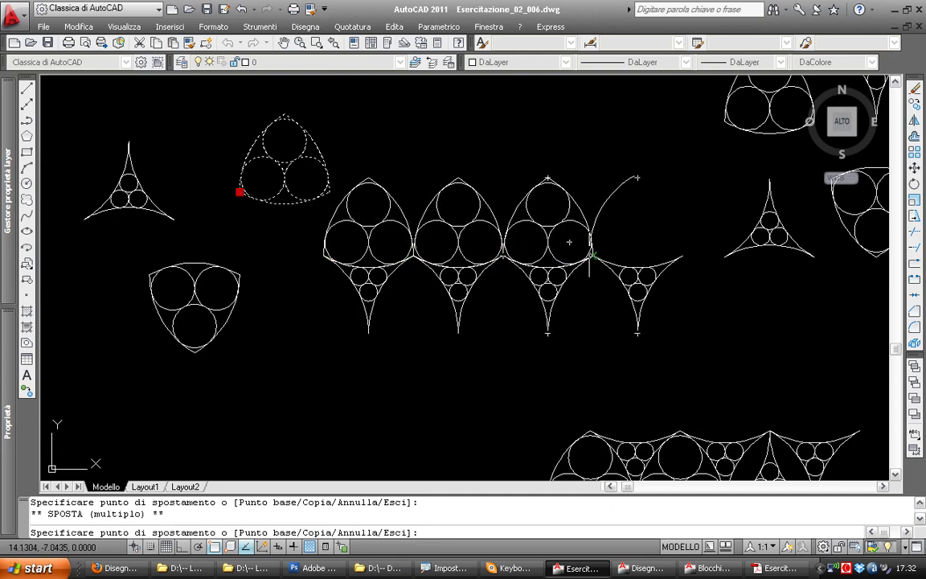
{"action": "left_click", "coordinate": [594, 255]}
{"action": "key", "text": "Return"}
{"action": "key", "text": "Return"}
{"action": "scroll", "coordinate": [579, 255], "scroll_direction": "down", "scroll_amount": 4}
Bring the large tiling into view and cancel the leftover copy command
{"action": "middle_click_drag", "start_coordinate": [789, 213], "coordinate": [459, 265]}
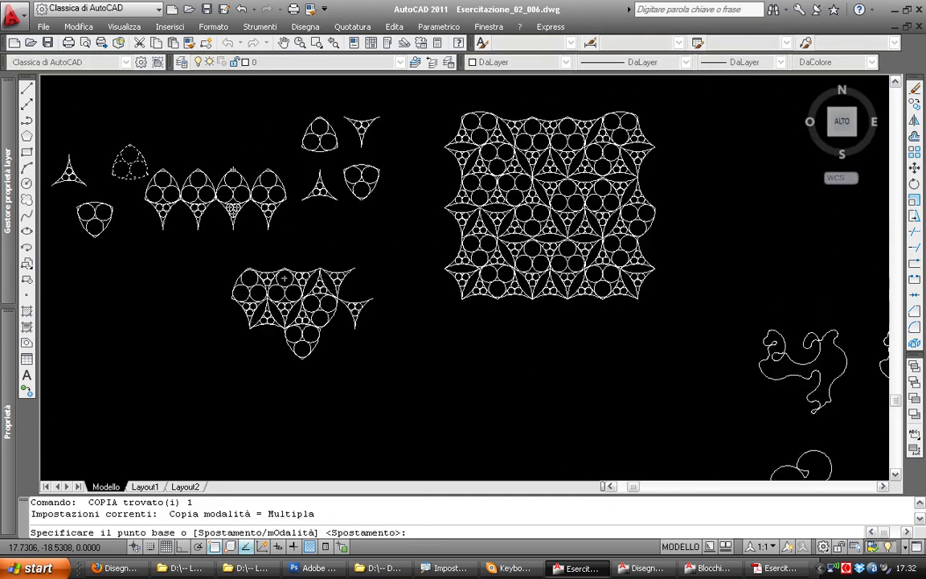
{"action": "scroll", "coordinate": [461, 262], "scroll_direction": "up", "scroll_amount": 5}
{"action": "scroll", "coordinate": [458, 254], "scroll_direction": "down", "scroll_amount": 4}
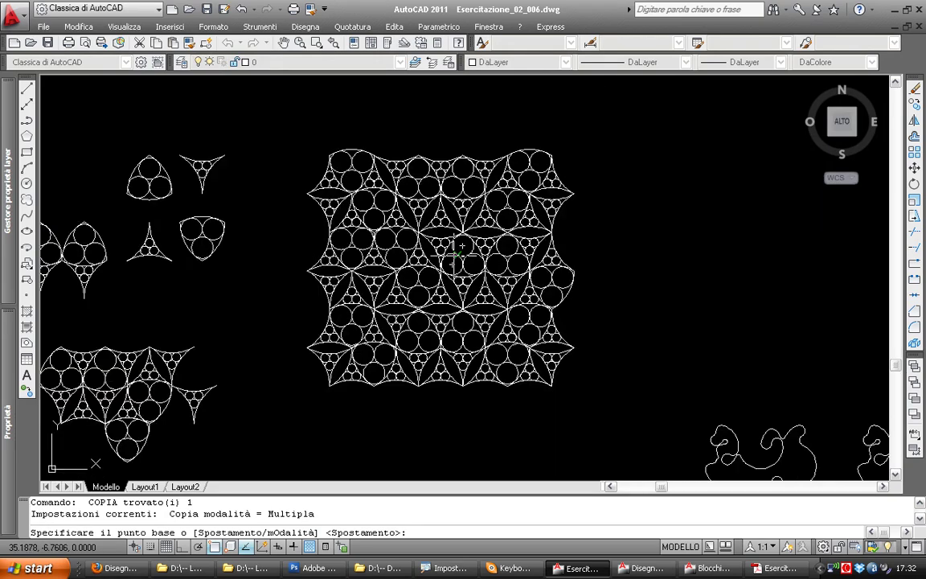
{"action": "scroll", "coordinate": [440, 254], "scroll_direction": "up", "scroll_amount": 3}
{"action": "scroll", "coordinate": [488, 253], "scroll_direction": "down", "scroll_amount": 1}
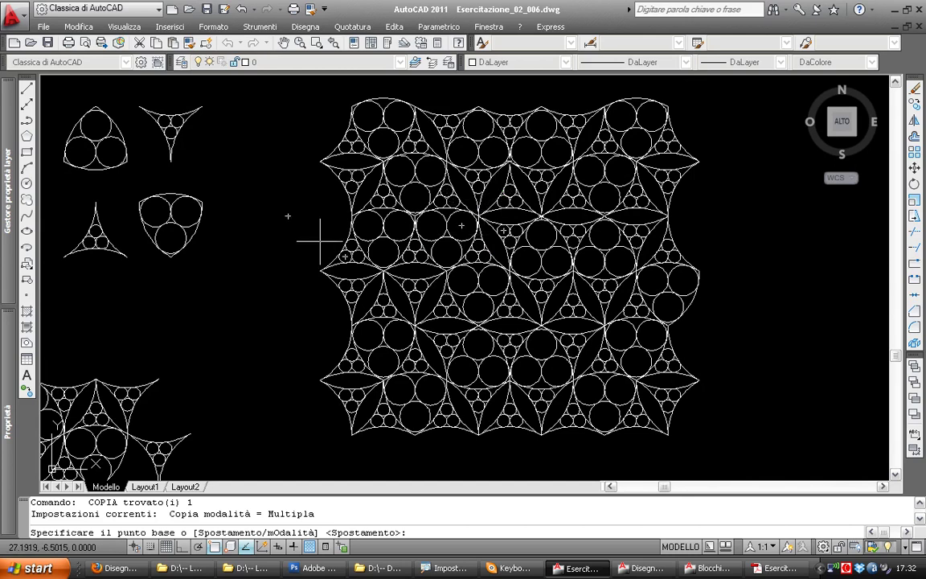
{"action": "middle_click_drag", "start_coordinate": [288, 218], "coordinate": [394, 268]}
{"action": "type", "text": "pl"}
{"action": "key", "text": "Return"}
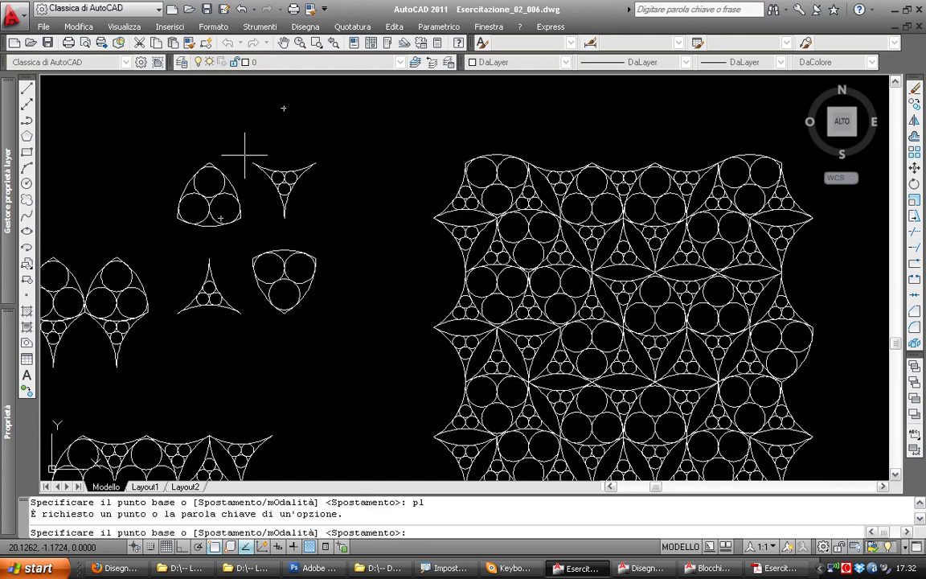
{"action": "left_click", "coordinate": [249, 161]}
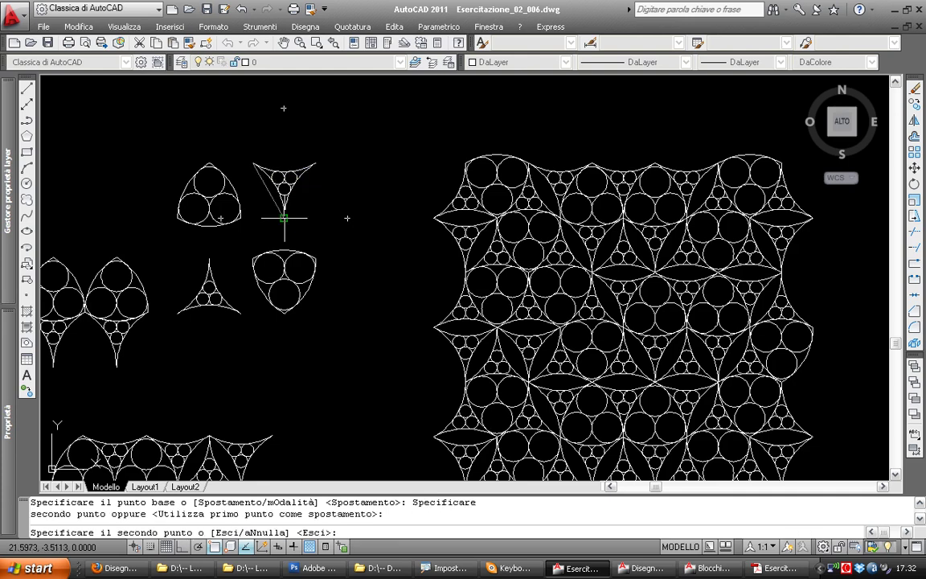
{"action": "key", "text": "Escape"}
{"action": "key", "text": "Escape"}
{"action": "key", "text": "Escape"}
Draw a closed polyline through the small triangle module's right, bottom and left corners
{"action": "type", "text": "pl"}
{"action": "key", "text": "Return"}
{"action": "left_click", "coordinate": [315, 164]}
{"action": "left_click", "coordinate": [283, 217]}
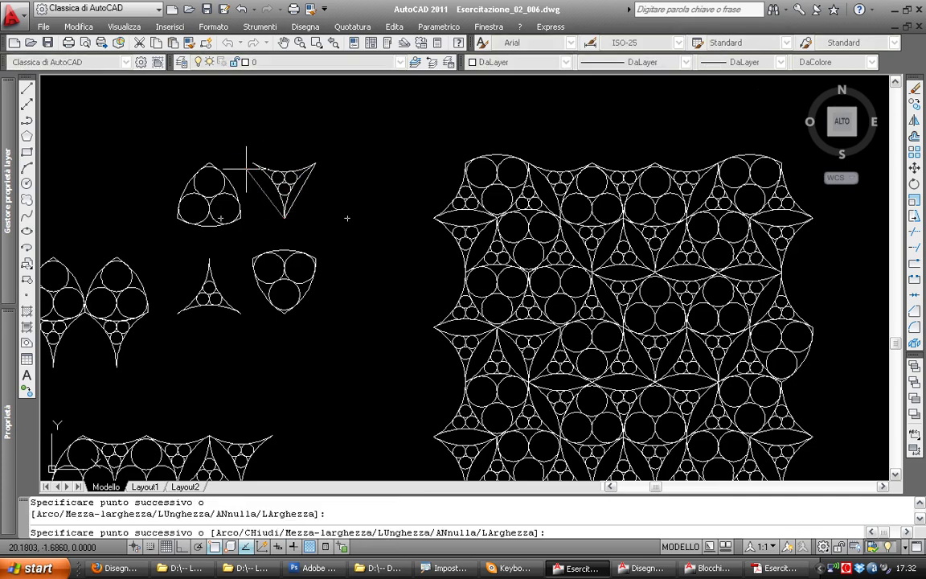
{"action": "left_click", "coordinate": [254, 163]}
{"action": "type", "text": "c"}
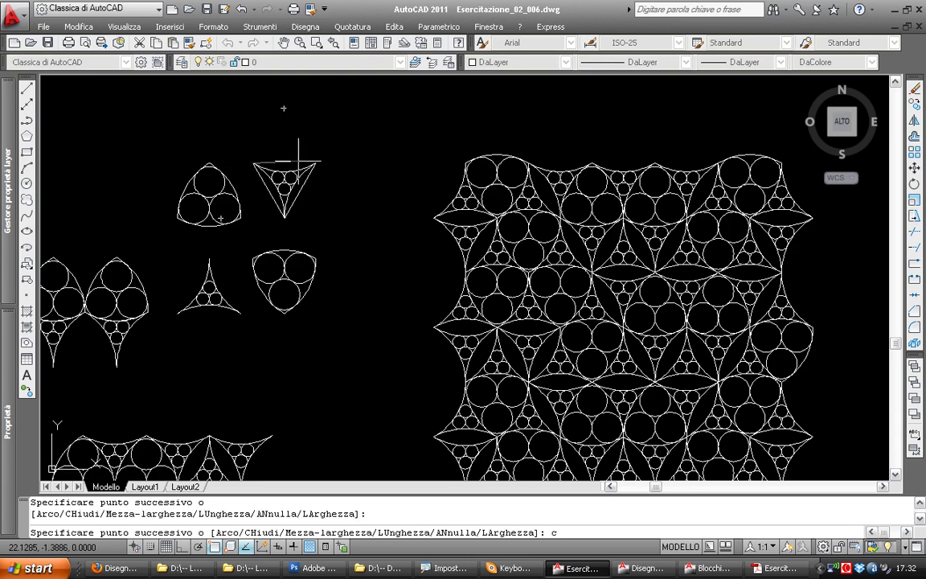
{"action": "type", "text": "h"}
{"action": "key", "text": "Return"}
{"action": "scroll", "coordinate": [358, 176], "scroll_direction": "up", "scroll_amount": 1}
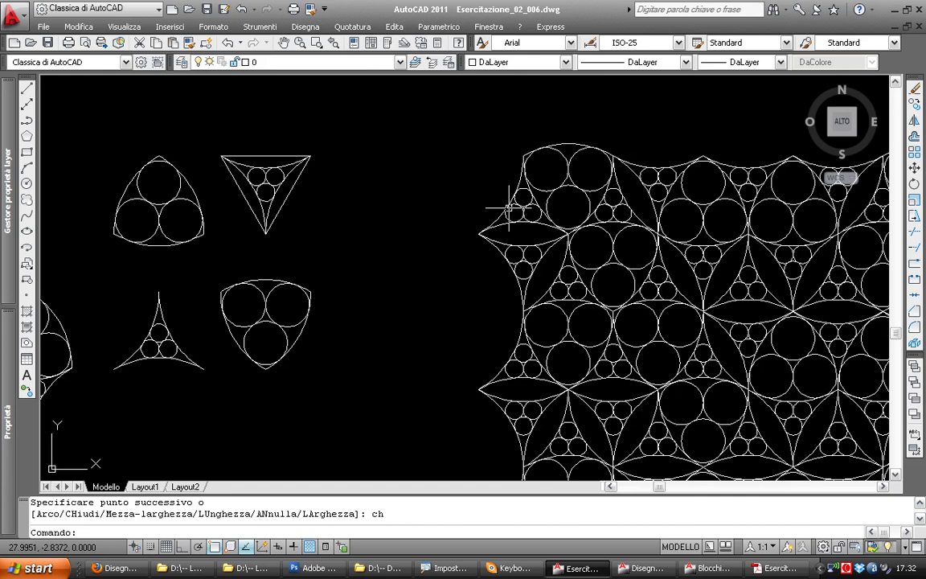
{"action": "scroll", "coordinate": [509, 207], "scroll_direction": "up", "scroll_amount": 2}
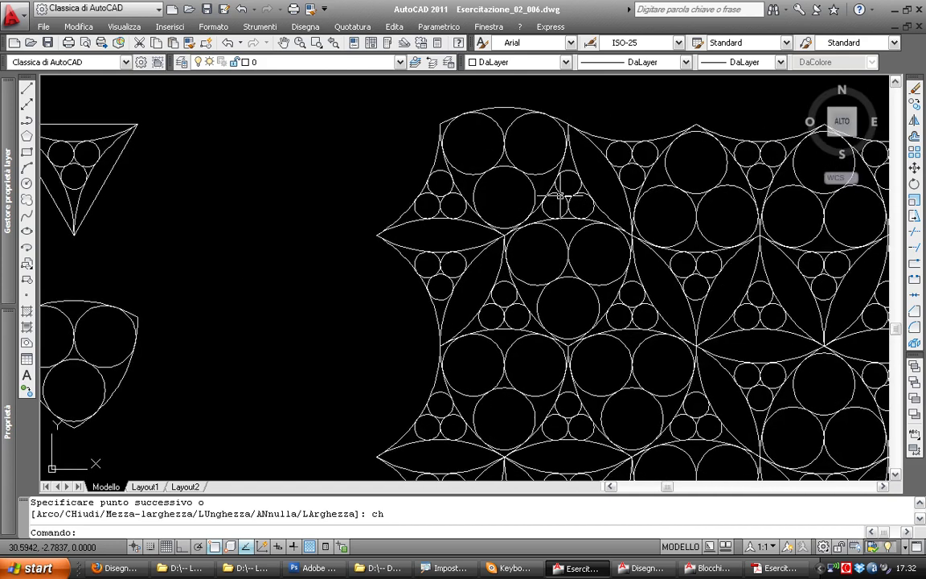
{"action": "middle_click_drag", "start_coordinate": [578, 186], "coordinate": [465, 176]}
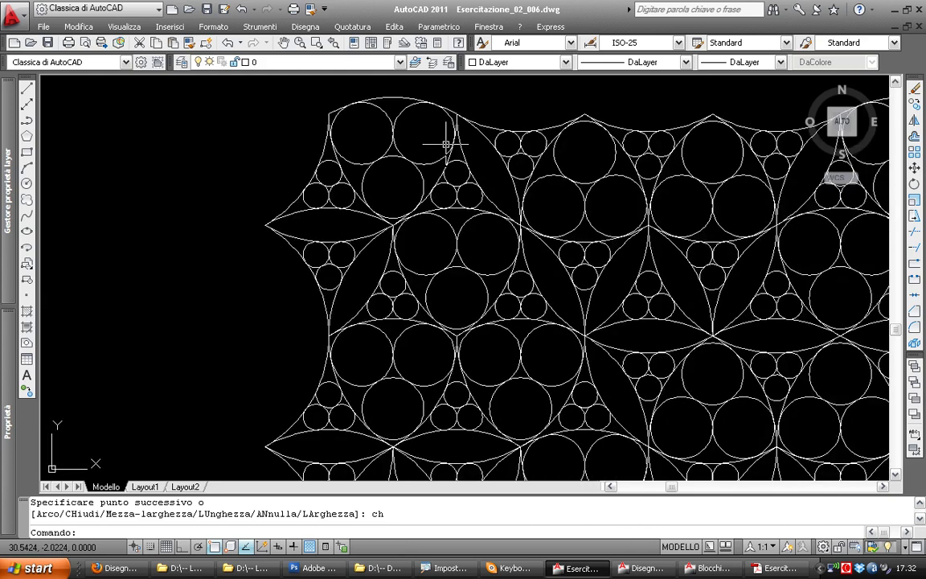
{"action": "type", "text": "t"}
{"action": "key", "text": "Return"}
{"action": "left_click", "coordinate": [465, 187]}
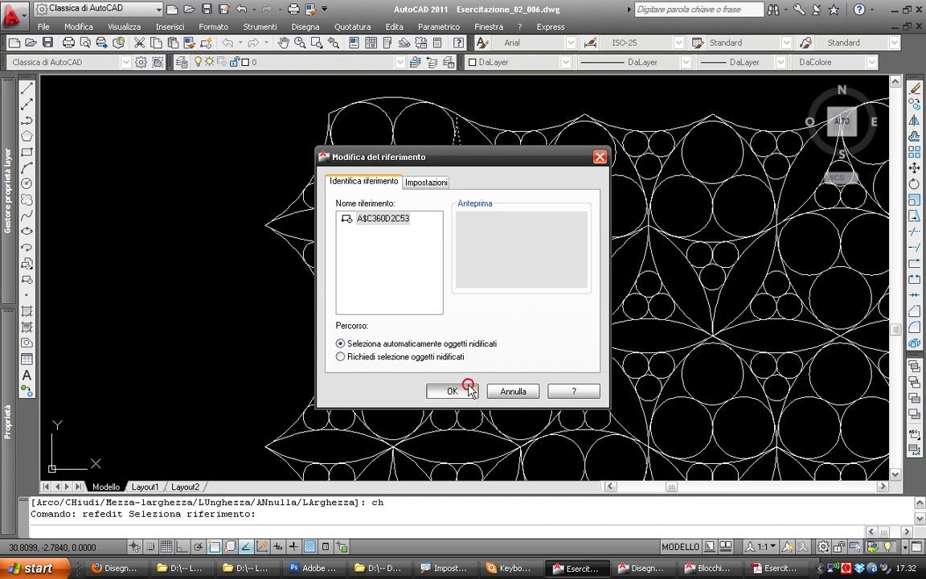
{"action": "left_click", "coordinate": [469, 389]}
{"action": "scroll", "coordinate": [450, 193], "scroll_direction": "up", "scroll_amount": 3}
{"action": "scroll", "coordinate": [450, 193], "scroll_direction": "up", "scroll_amount": 1}
{"action": "left_click", "coordinate": [439, 176]}
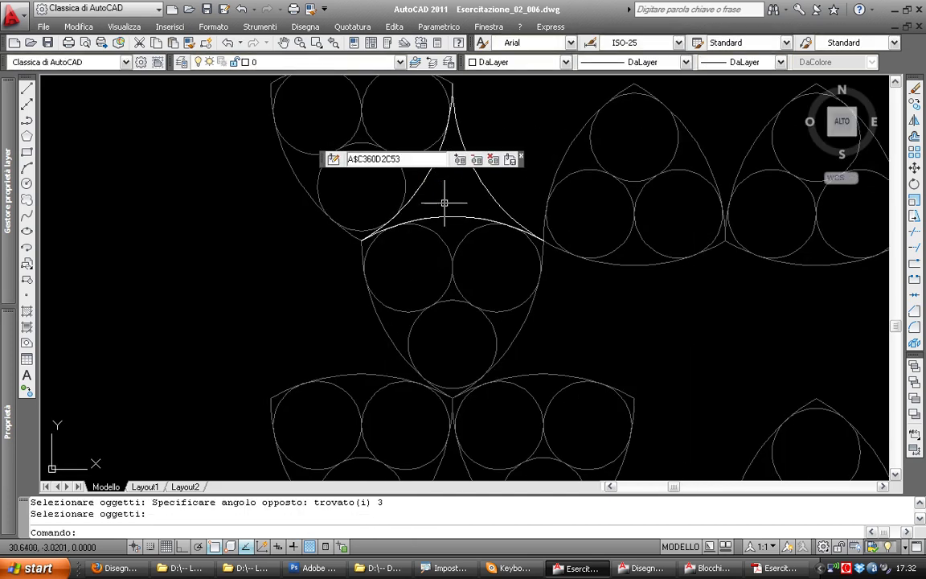
{"action": "type", "text": "c"}
{"action": "key", "text": "Return"}
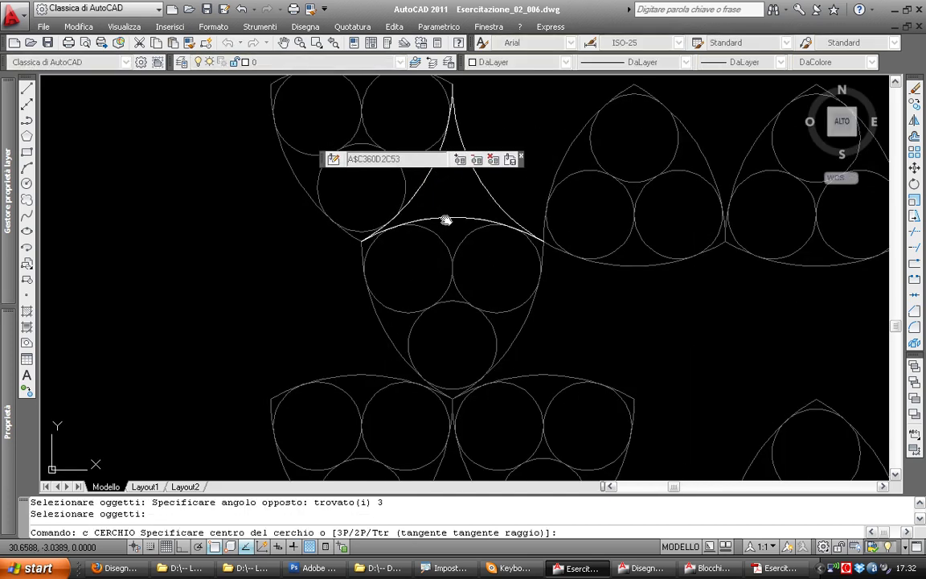
{"action": "middle_click_drag", "start_coordinate": [447, 193], "coordinate": [447, 224]}
{"action": "left_click", "coordinate": [446, 223]}
{"action": "left_click", "coordinate": [452, 231]}
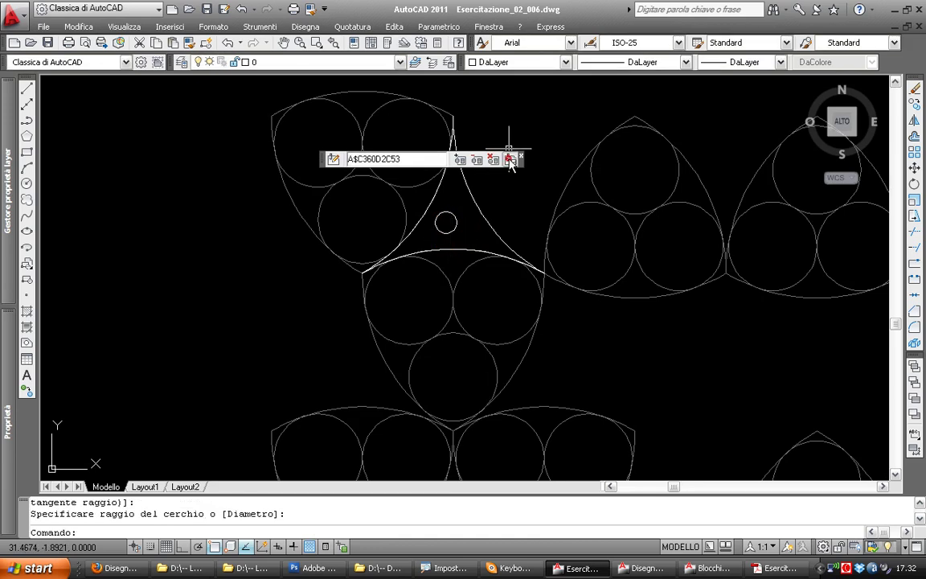
{"action": "left_click", "coordinate": [509, 159]}
{"action": "left_click", "coordinate": [435, 312]}
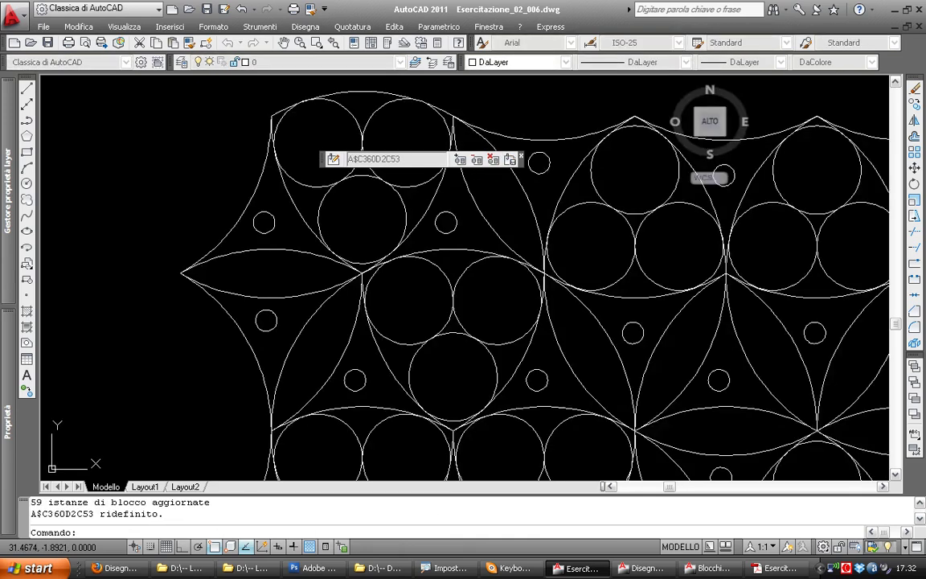
{"action": "scroll", "coordinate": [552, 296], "scroll_direction": "down", "scroll_amount": 3}
{"action": "scroll", "coordinate": [408, 241], "scroll_direction": "up", "scroll_amount": 2}
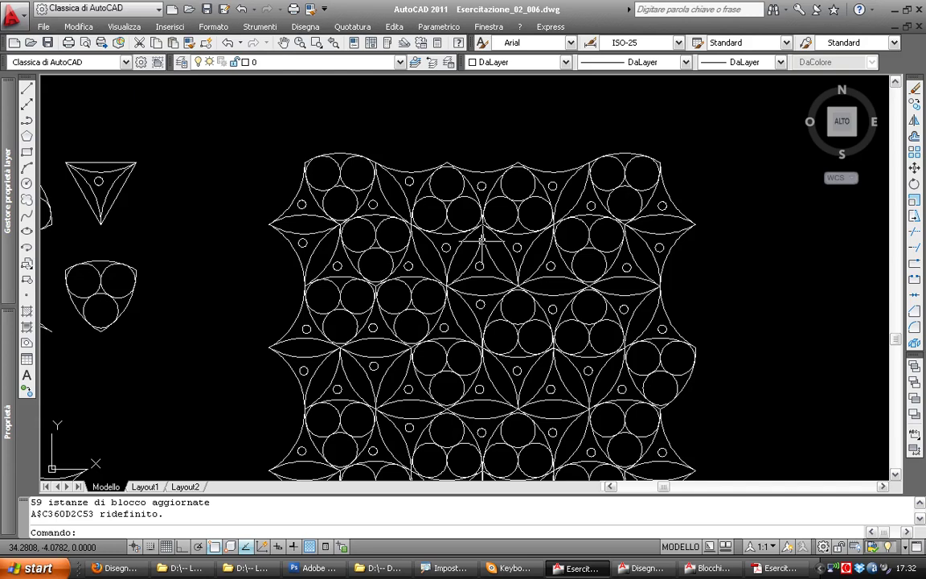
{"action": "key", "text": "ctrl+z"}
{"action": "key", "text": "ctrl+z"}
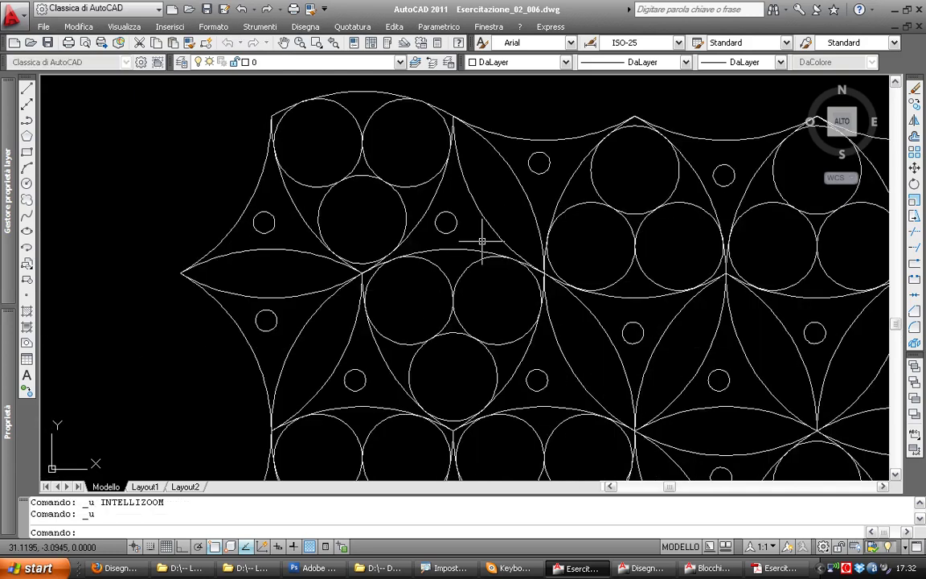
{"action": "key", "text": "ctrl+z"}
{"action": "key", "text": "ctrl+z"}
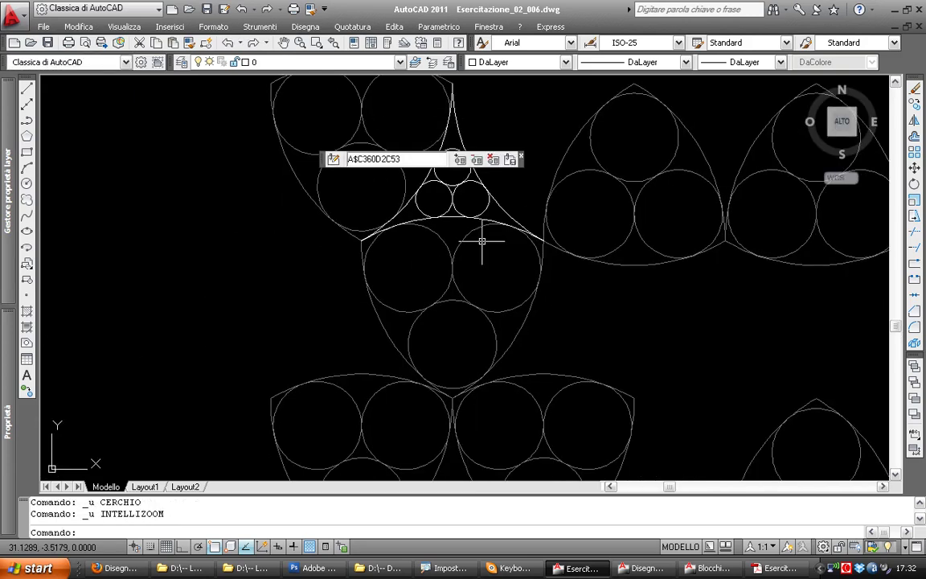
{"action": "key", "text": "ctrl+z"}
{"action": "key", "text": "ctrl+z"}
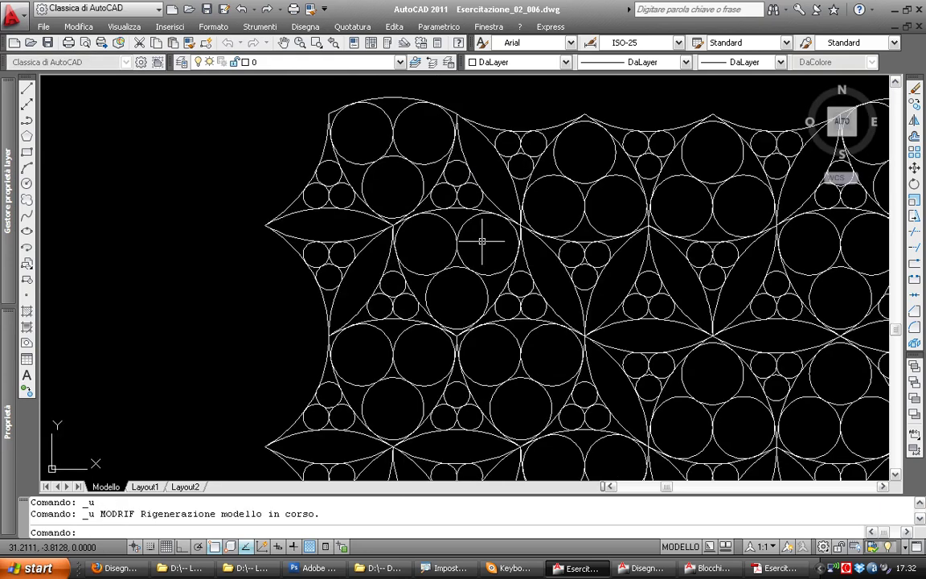
{"action": "scroll", "coordinate": [483, 240], "scroll_direction": "down", "scroll_amount": 2}
{"action": "scroll", "coordinate": [480, 228], "scroll_direction": "up", "scroll_amount": 1}
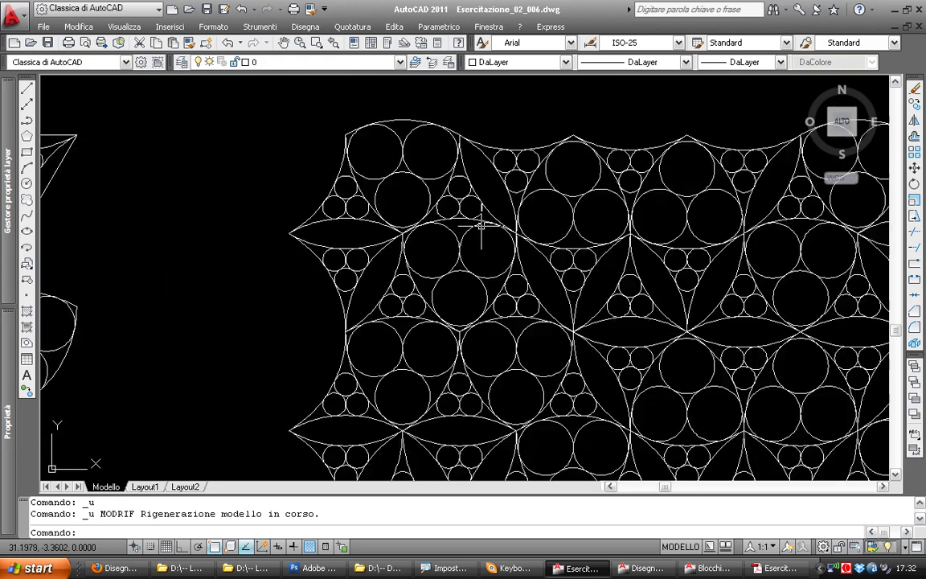
{"action": "left_click", "coordinate": [459, 197]}
{"action": "key", "text": "Escape"}
{"action": "key", "text": "Escape"}
{"action": "scroll", "coordinate": [475, 271], "scroll_direction": "down", "scroll_amount": 3}
Copy the whole grid horizontally with Ortho on, placing it to the right of the original
{"action": "scroll", "coordinate": [474, 272], "scroll_direction": "down", "scroll_amount": 2}
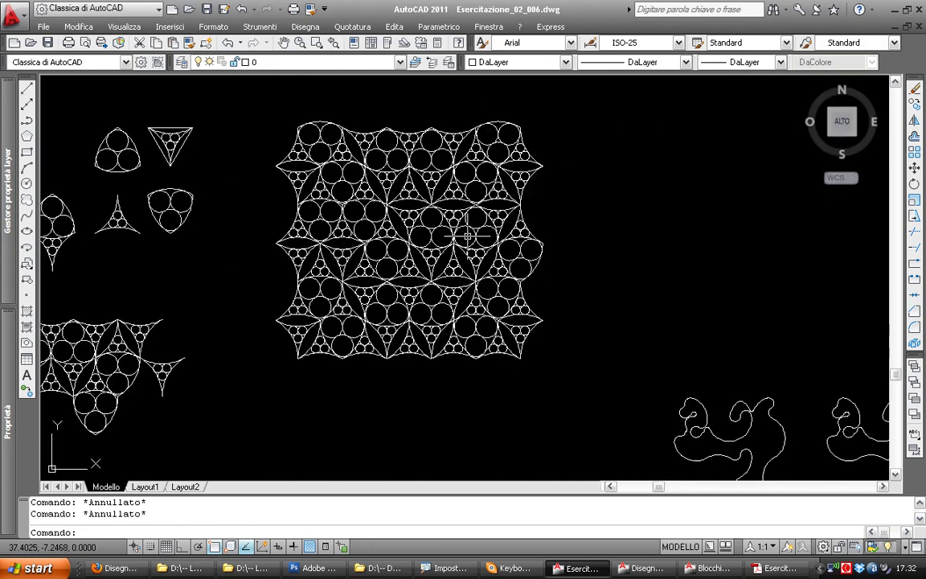
{"action": "middle_click_drag", "start_coordinate": [475, 272], "coordinate": [429, 250]}
{"action": "type", "text": "cc"}
{"action": "key", "text": "Return"}
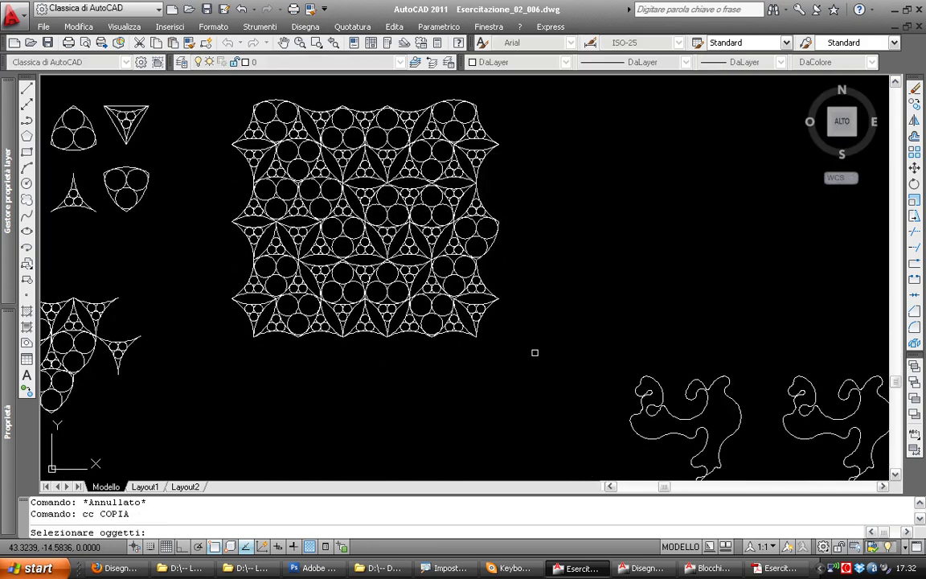
{"action": "left_click", "coordinate": [540, 378]}
{"action": "left_click", "coordinate": [221, 130]}
{"action": "key", "text": "Return"}
{"action": "left_click", "coordinate": [222, 153]}
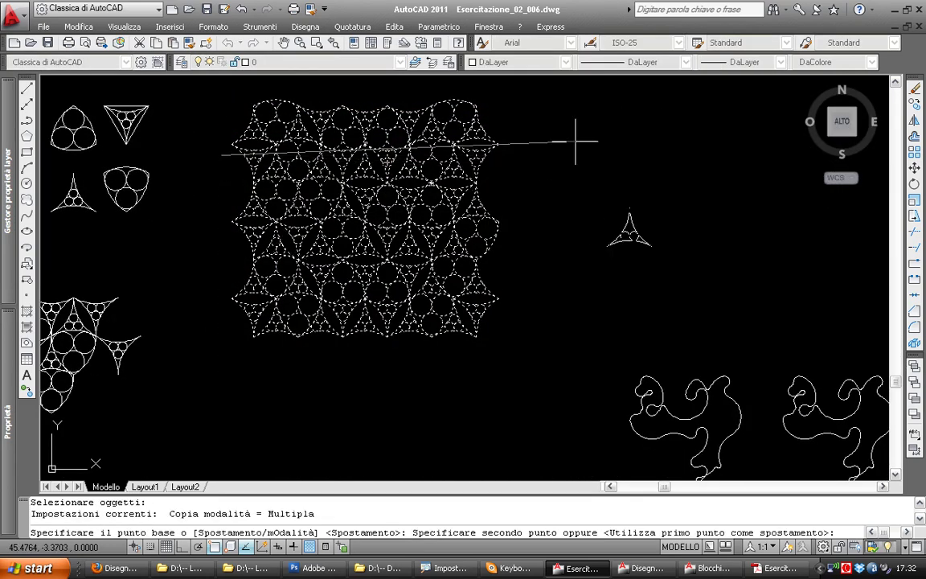
{"action": "key", "text": "F8"}
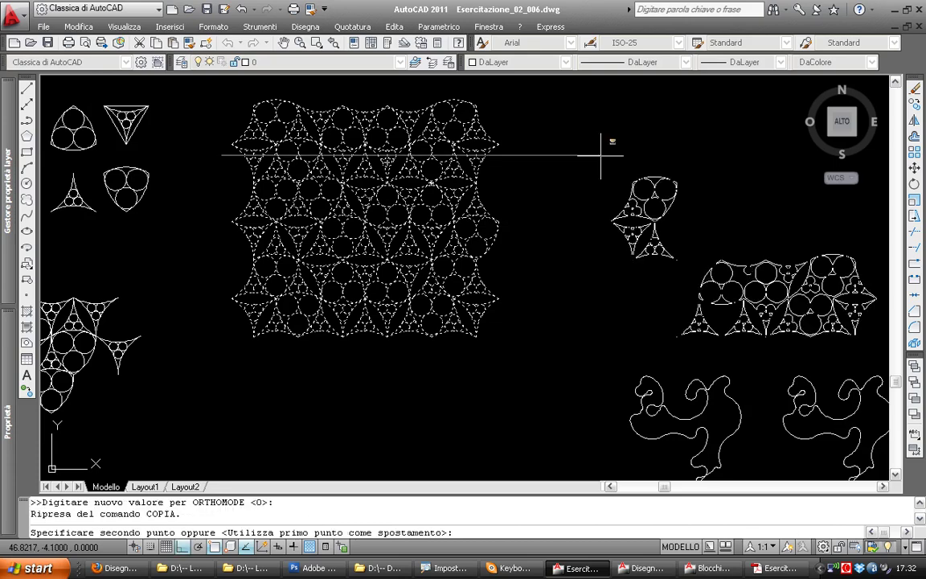
{"action": "left_click", "coordinate": [601, 156]}
{"action": "key", "text": "Escape"}
Select the copied grid and explode it into separate objects
{"action": "middle_click_drag", "start_coordinate": [482, 181], "coordinate": [285, 183]}
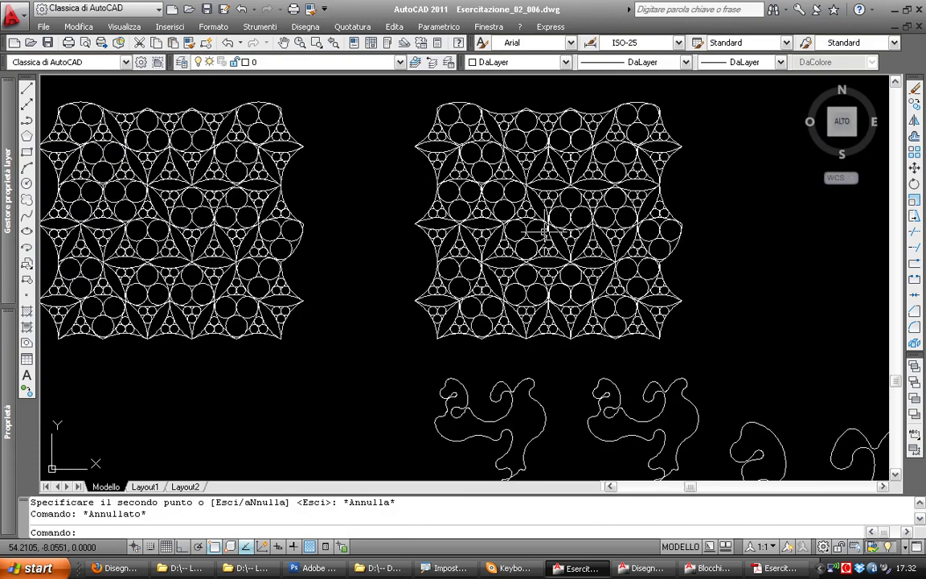
{"action": "left_click", "coordinate": [701, 276]}
{"action": "left_click", "coordinate": [406, 114]}
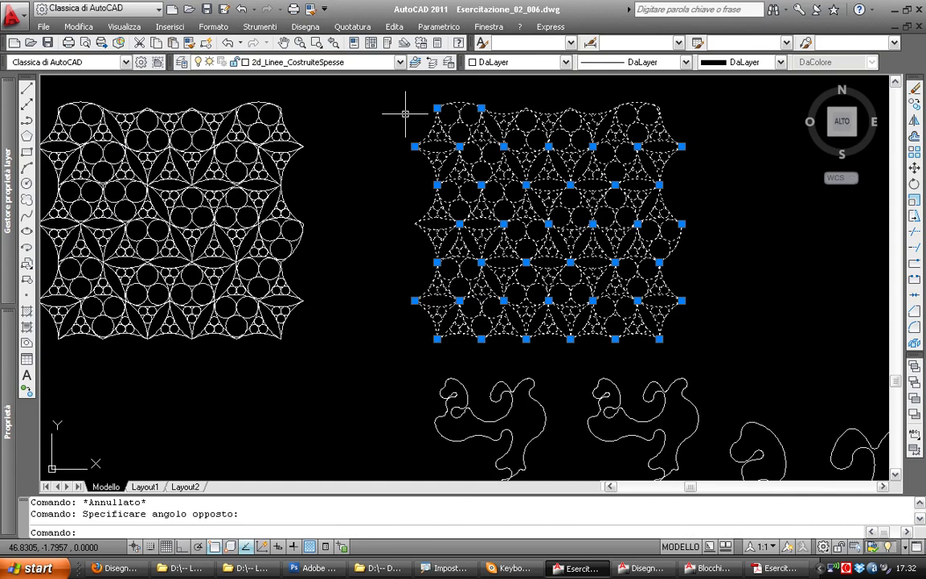
{"action": "left_click", "coordinate": [915, 344]}
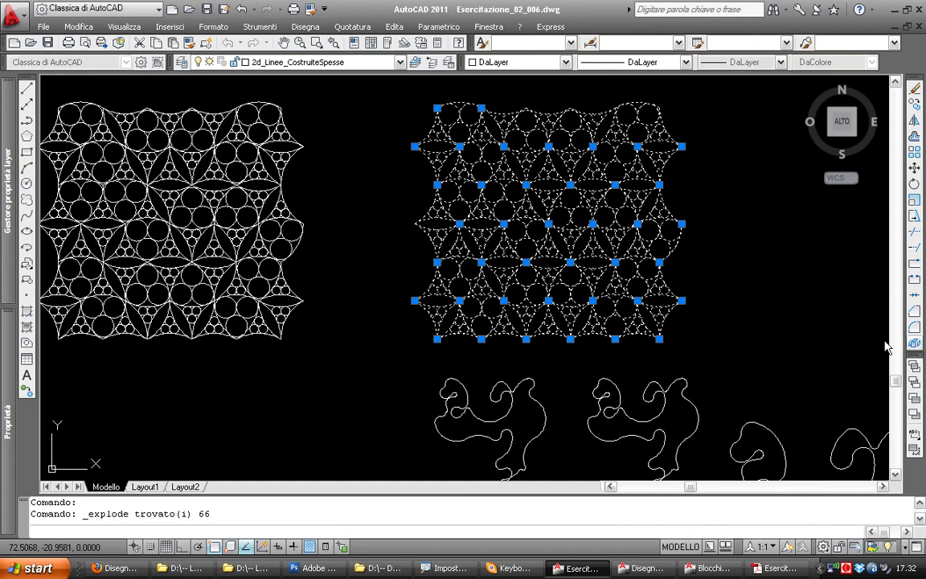
{"action": "middle_click_drag", "start_coordinate": [623, 235], "coordinate": [567, 239]}
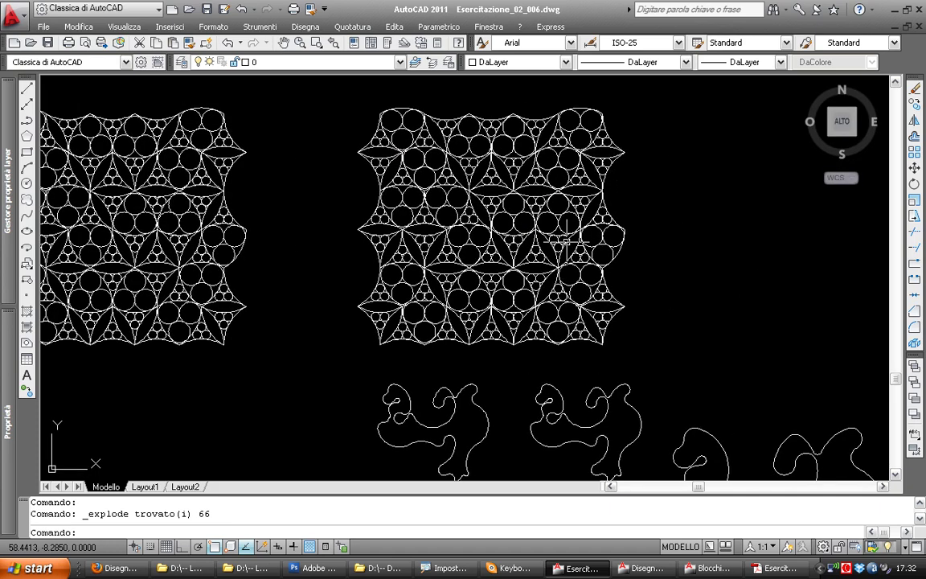
Scroll Esercitazione_02.pdf to page 2's freeform curve over the grid, then switch back to AutoCAD
{"action": "left_click", "coordinate": [776, 569]}
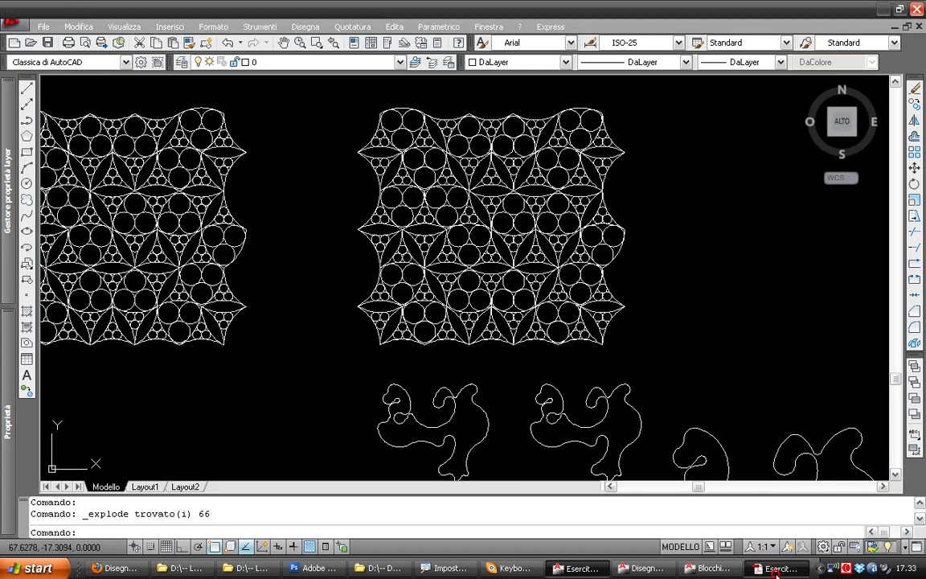
{"action": "left_click_drag", "start_coordinate": [509, 357], "coordinate": [510, 156]}
{"action": "scroll", "coordinate": [510, 156], "scroll_direction": "down", "scroll_amount": 5}
{"action": "scroll", "coordinate": [492, 292], "scroll_direction": "down", "scroll_amount": 5}
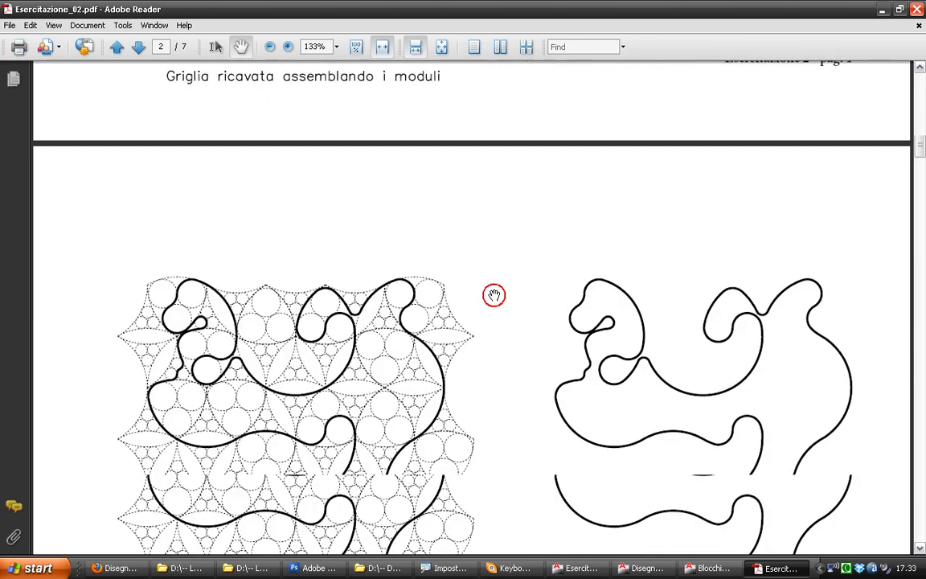
{"action": "scroll", "coordinate": [342, 256], "scroll_direction": "down", "scroll_amount": 2}
{"action": "left_click_drag", "start_coordinate": [250, 256], "coordinate": [263, 173]}
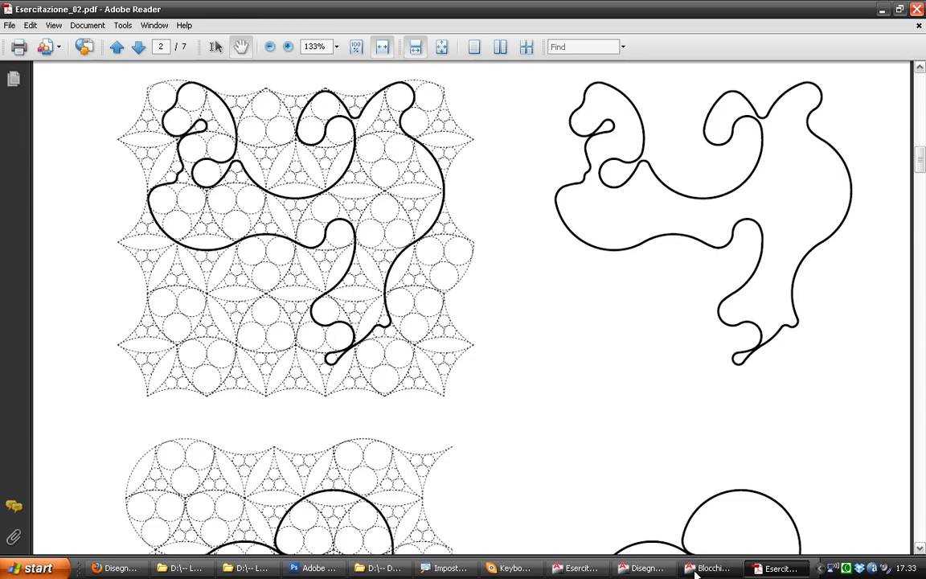
{"action": "left_click", "coordinate": [644, 570]}
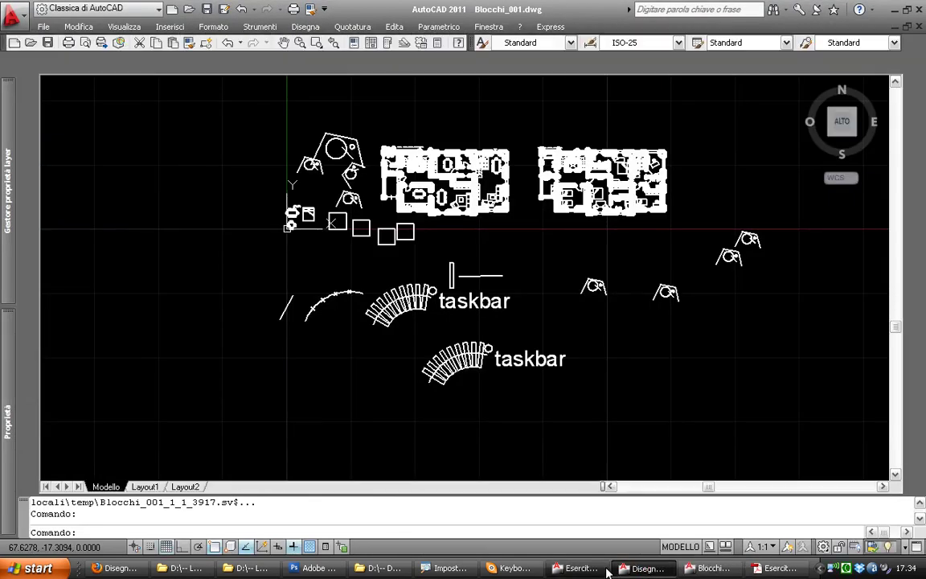
Bring Esercitazione_02_006.dwg to the front, maximize it and zoom in on the exploded tiling
{"action": "left_click", "coordinate": [634, 570]}
{"action": "left_click", "coordinate": [573, 569]}
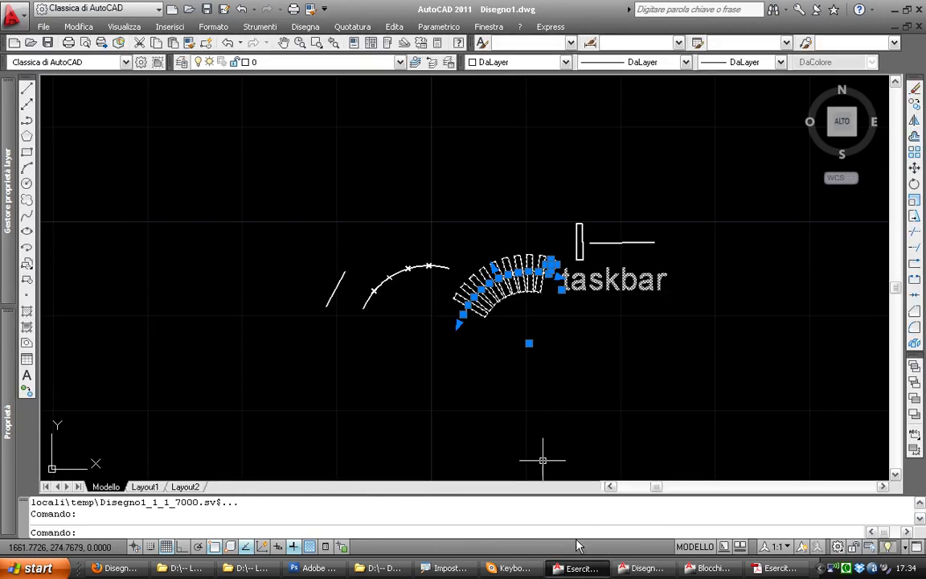
{"action": "left_click", "coordinate": [581, 568]}
{"action": "left_click", "coordinate": [582, 569]}
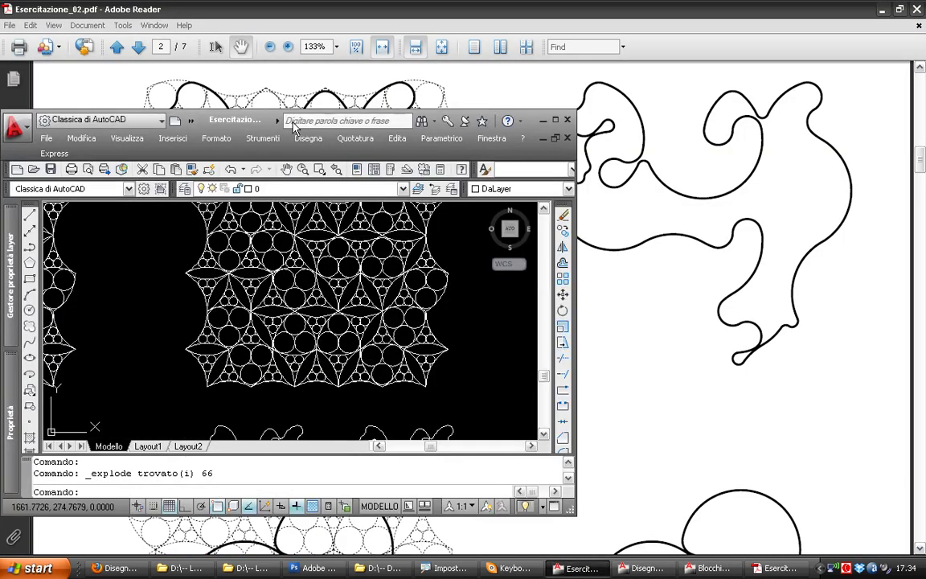
{"action": "double_click", "coordinate": [295, 121]}
{"action": "scroll", "coordinate": [418, 169], "scroll_direction": "up", "scroll_amount": 2}
{"action": "scroll", "coordinate": [409, 191], "scroll_direction": "up", "scroll_amount": 1}
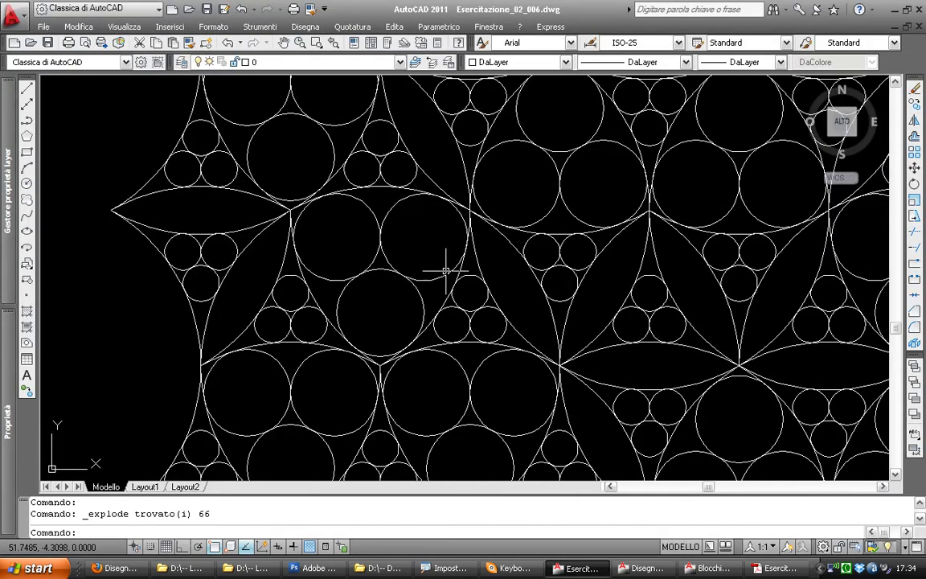
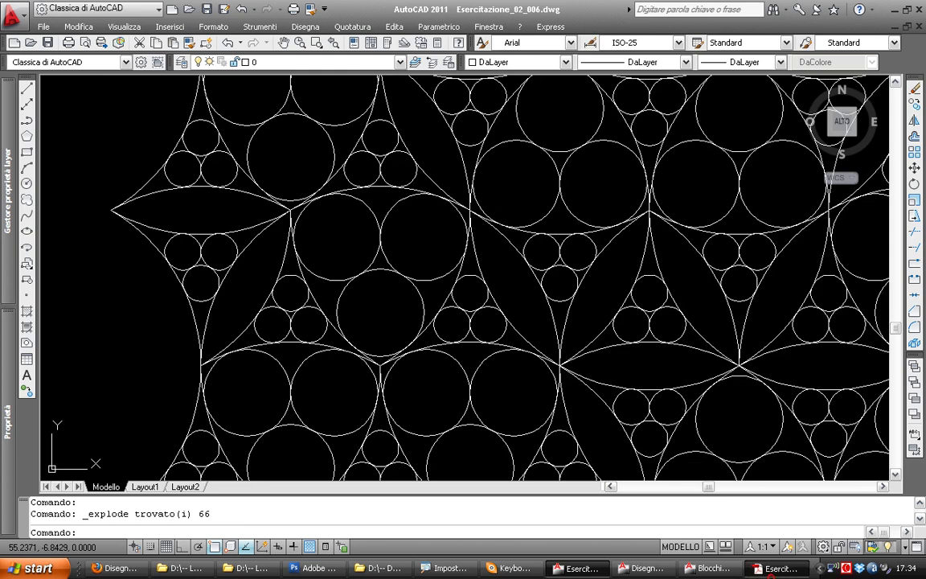
Check the exercise PDF, then return to the Esercitazione_02_006 drawing and zoom around the pattern
{"action": "key", "text": "alt+Tab"}
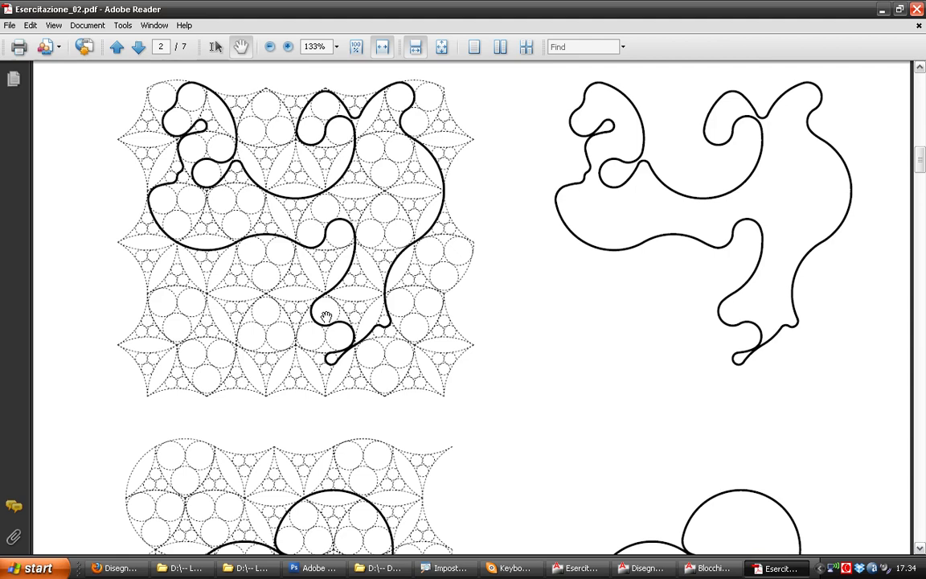
{"action": "left_click", "coordinate": [643, 568]}
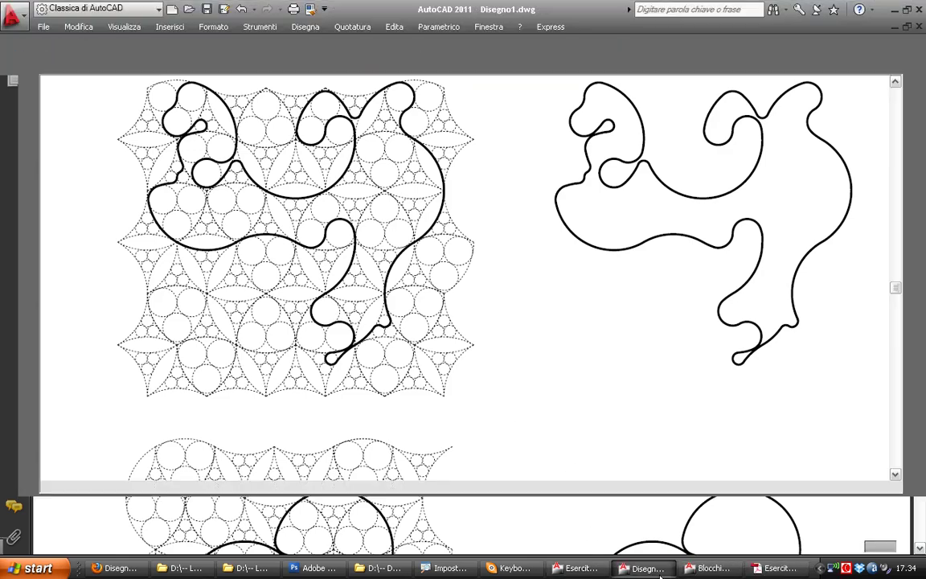
{"action": "left_click", "coordinate": [577, 568]}
{"action": "left_click", "coordinate": [537, 311]}
{"action": "scroll", "coordinate": [455, 257], "scroll_direction": "down", "scroll_amount": 2}
{"action": "scroll", "coordinate": [403, 241], "scroll_direction": "down", "scroll_amount": 2}
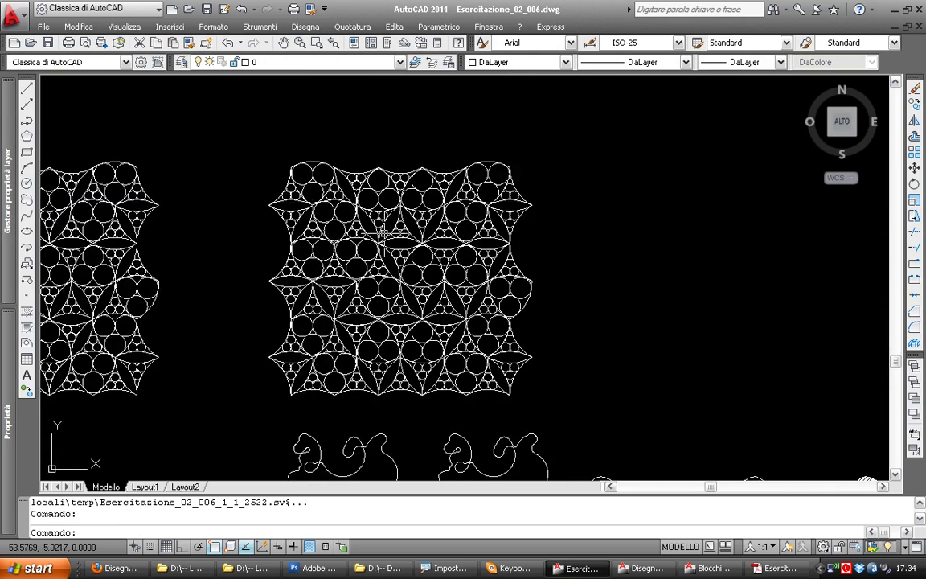
{"action": "scroll", "coordinate": [384, 233], "scroll_direction": "up", "scroll_amount": 3}
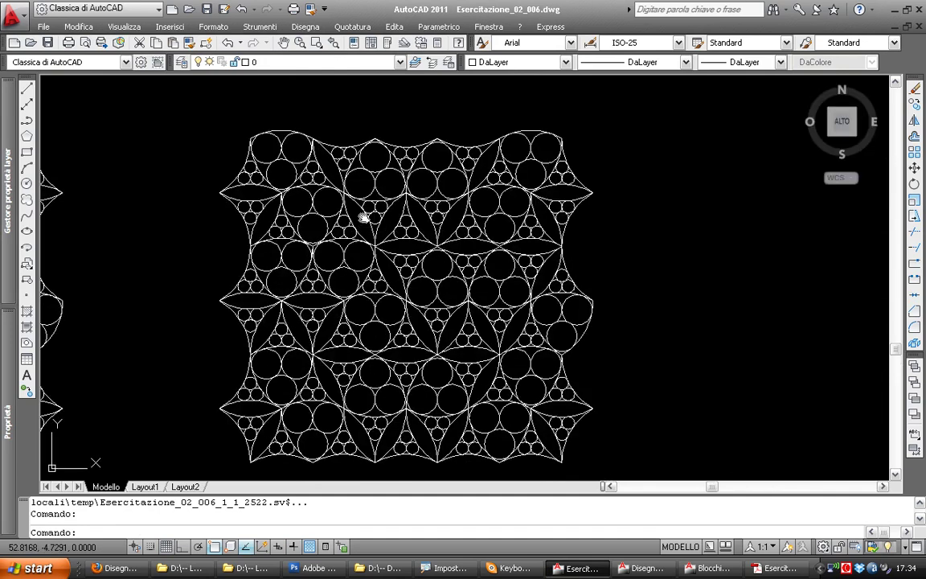
{"action": "scroll", "coordinate": [362, 216], "scroll_direction": "down", "scroll_amount": 1}
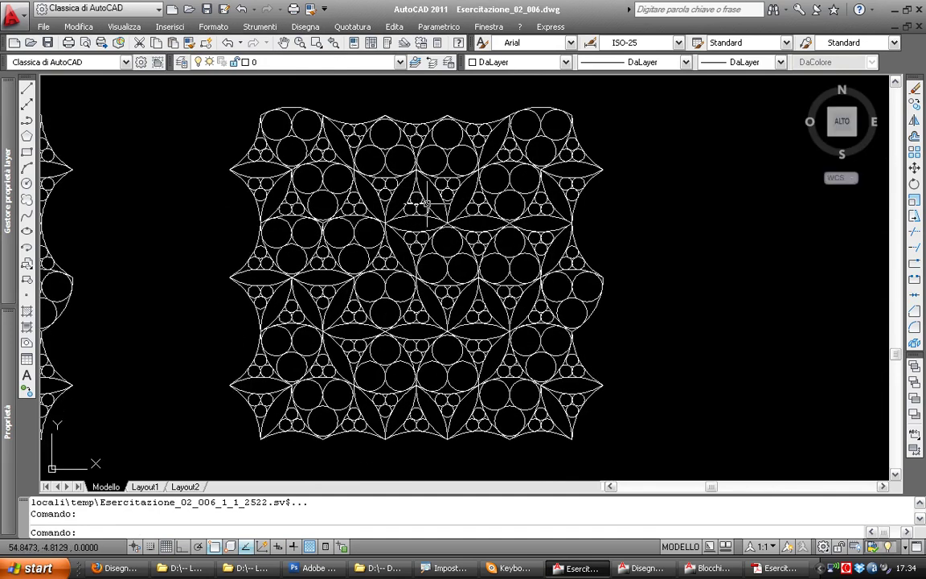
{"action": "scroll", "coordinate": [424, 203], "scroll_direction": "up", "scroll_amount": 2}
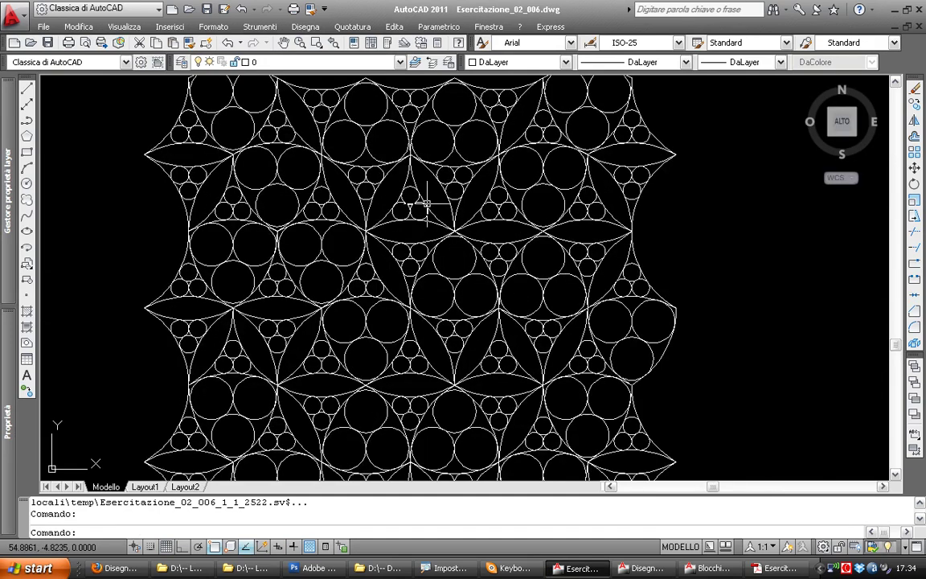
{"action": "scroll", "coordinate": [423, 209], "scroll_direction": "down", "scroll_amount": 1}
Select one triangular module's arcs, start a MOVE, then undo it and zoom back out
{"action": "left_click", "coordinate": [420, 214]}
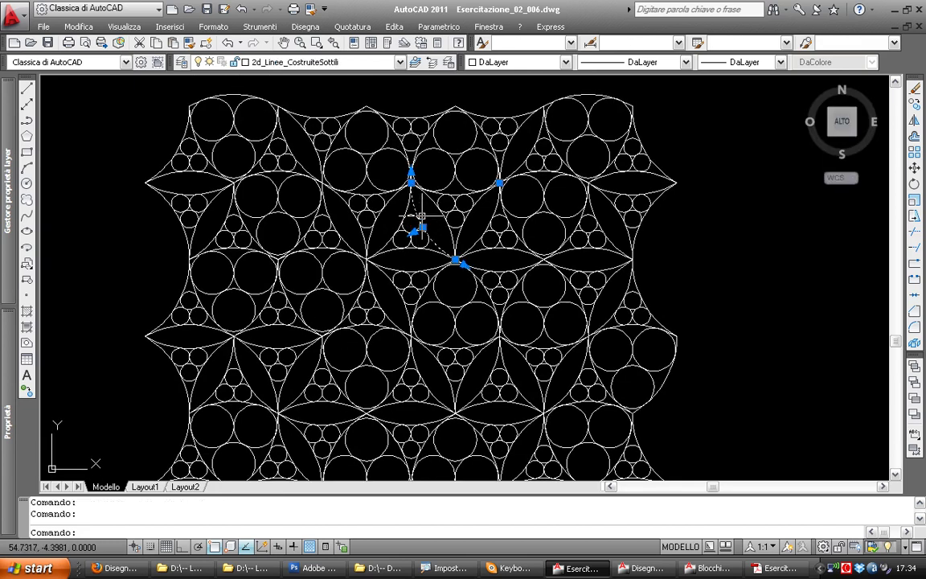
{"action": "scroll", "coordinate": [419, 216], "scroll_direction": "up", "scroll_amount": 2}
{"action": "key", "text": "m"}
{"action": "key", "text": "Return"}
{"action": "left_click", "coordinate": [420, 207]}
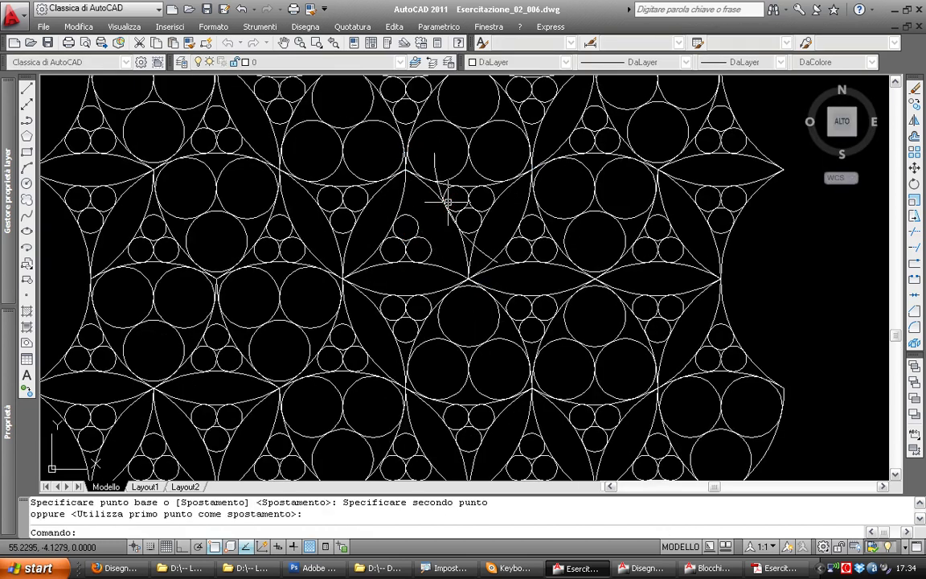
{"action": "key", "text": "ctrl+z"}
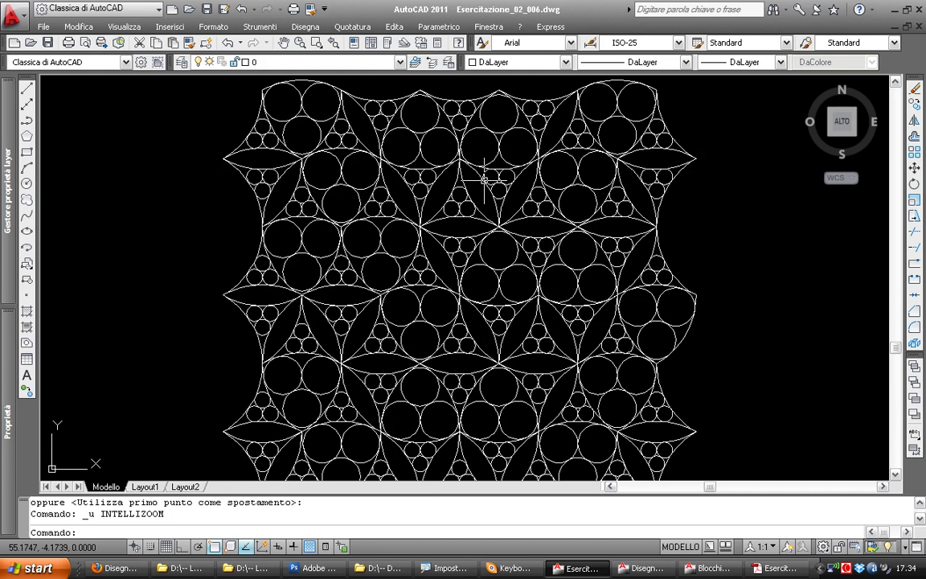
{"action": "scroll", "coordinate": [486, 173], "scroll_direction": "down", "scroll_amount": 2}
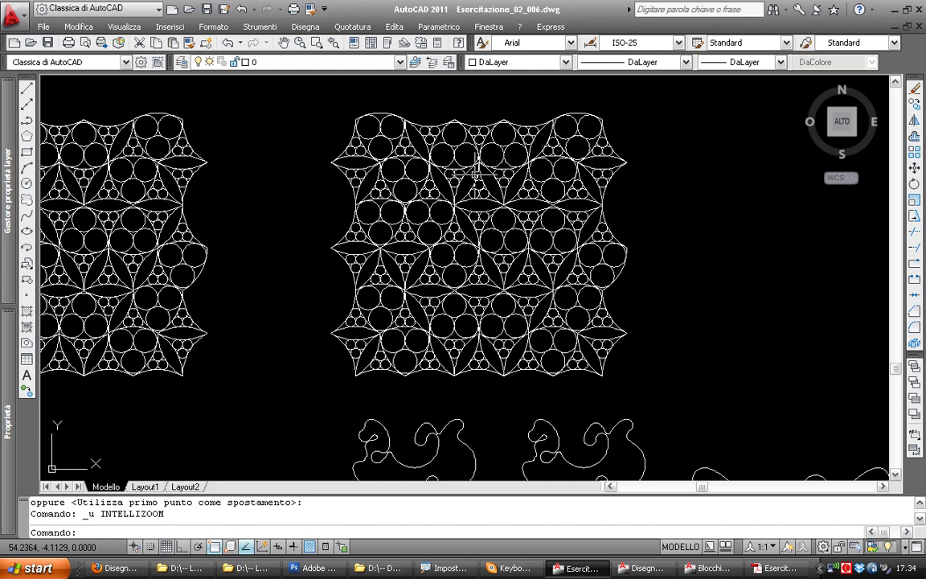
Create a new layer named Z_Griglia_Base and lock it
{"action": "left_click", "coordinate": [6, 163]}
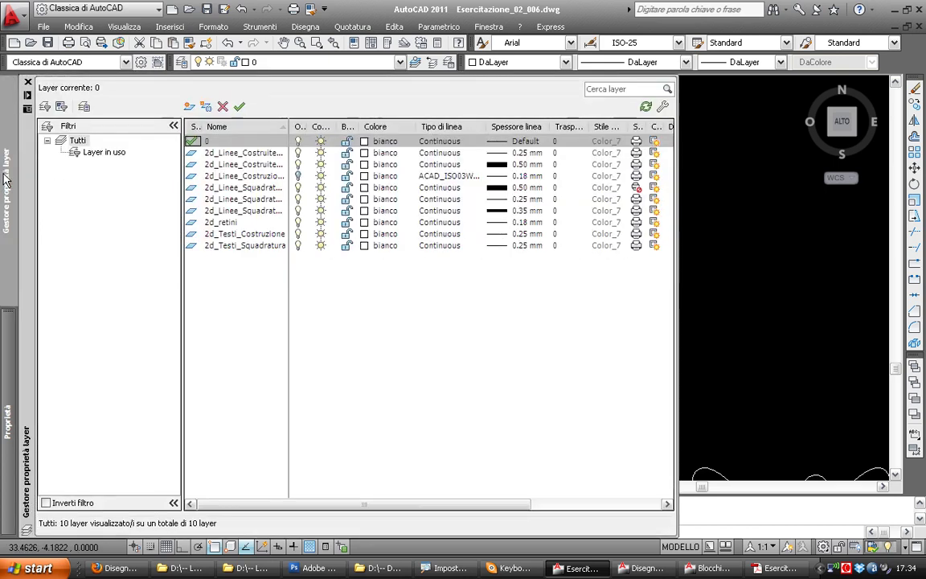
{"action": "left_click", "coordinate": [189, 107]}
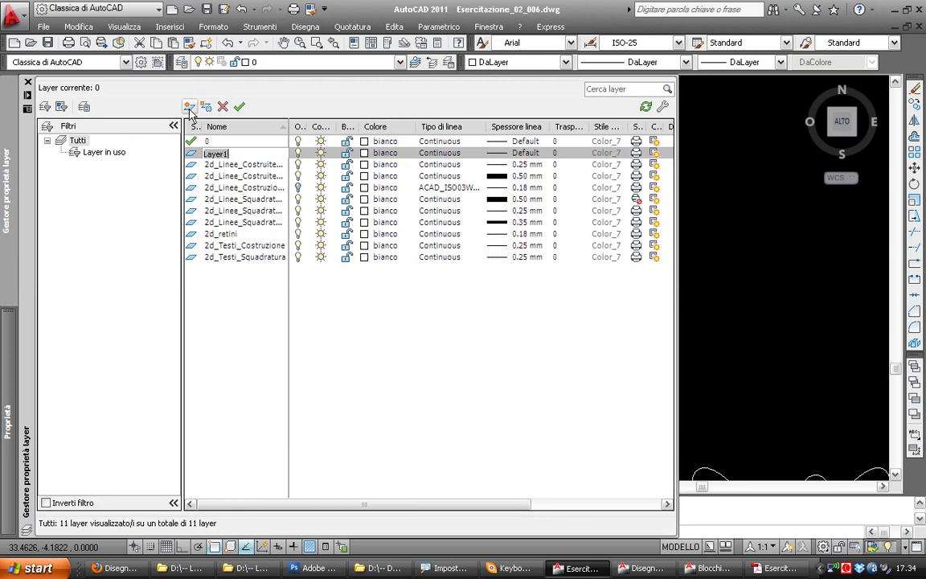
{"action": "type", "text": "Z_Grig"}
{"action": "type", "text": "lia_Base"}
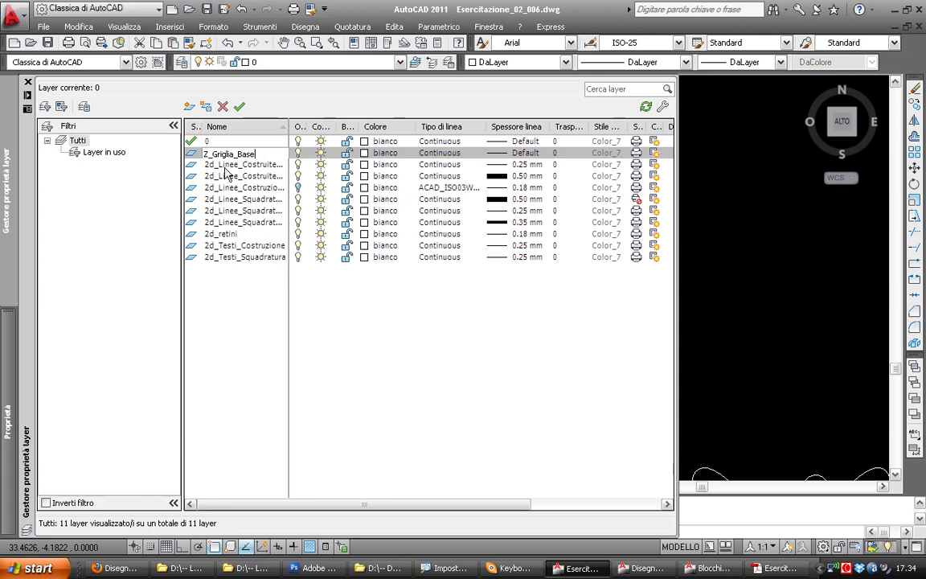
{"action": "key", "text": "Return"}
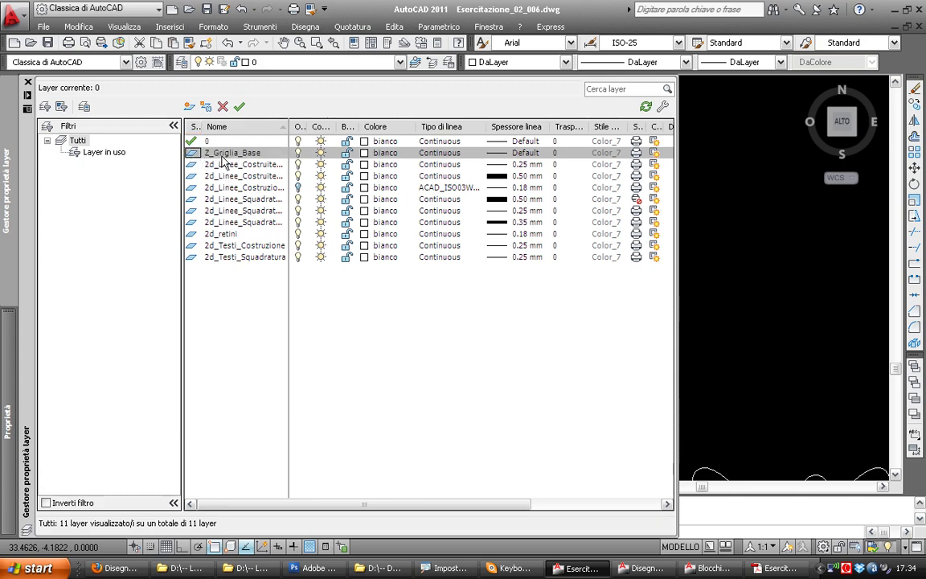
{"action": "left_click", "coordinate": [346, 153]}
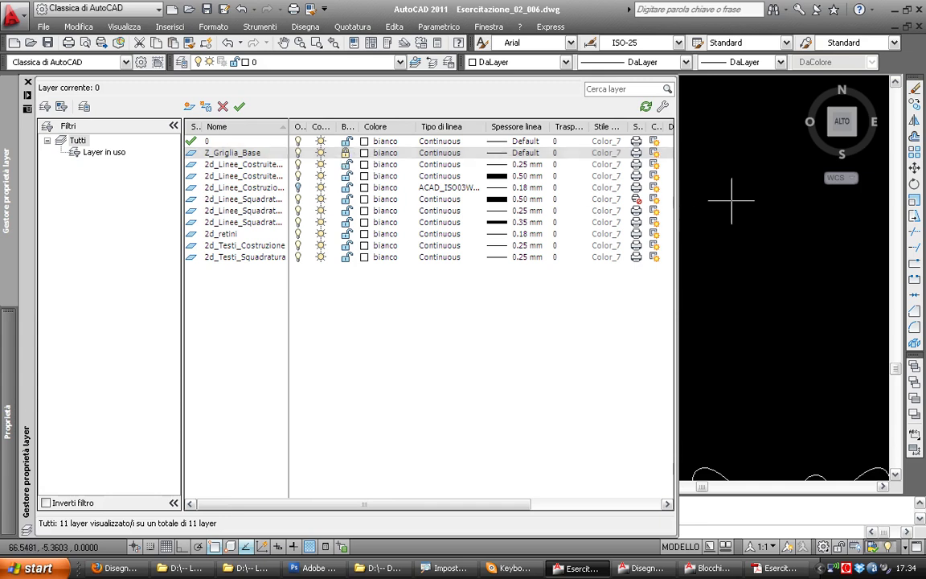
Window-select the right-hand circle-packing pattern in the drawing
{"action": "left_click", "coordinate": [659, 184]}
{"action": "left_click", "coordinate": [648, 233]}
{"action": "left_click", "coordinate": [658, 129]}
{"action": "left_click", "coordinate": [307, 103]}
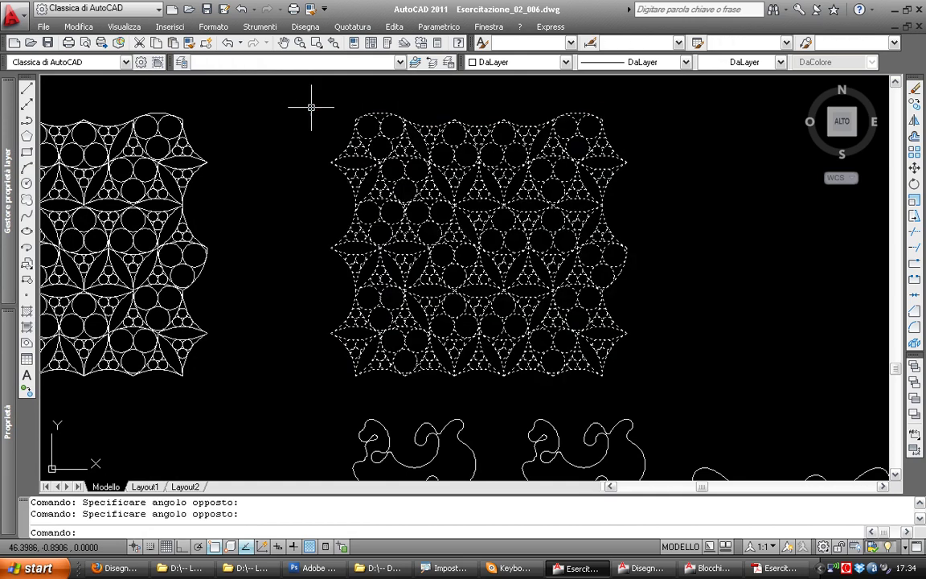
Try exploding the right-hand pattern, then reselect it with a crossing window
{"action": "left_click", "coordinate": [915, 345]}
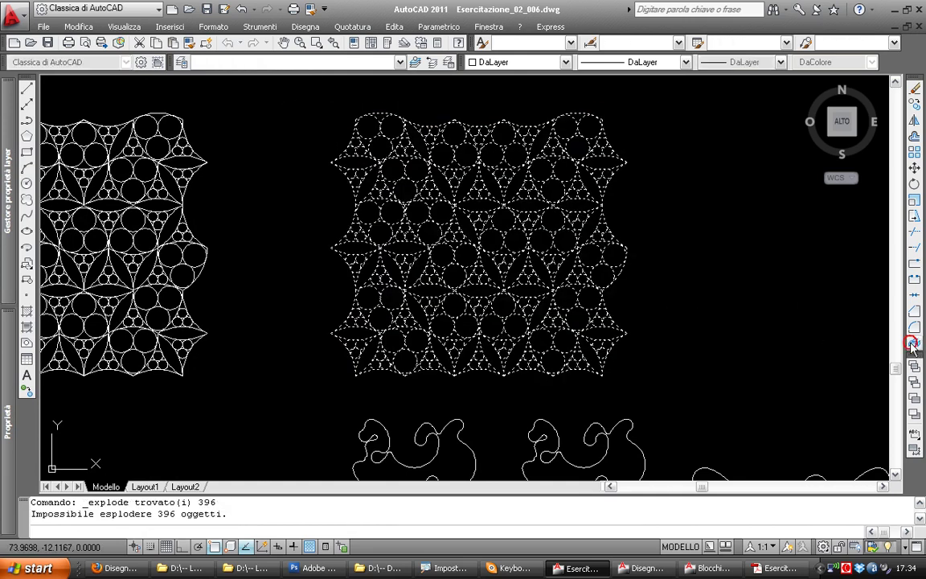
{"action": "key", "text": "Escape"}
{"action": "left_click", "coordinate": [661, 398]}
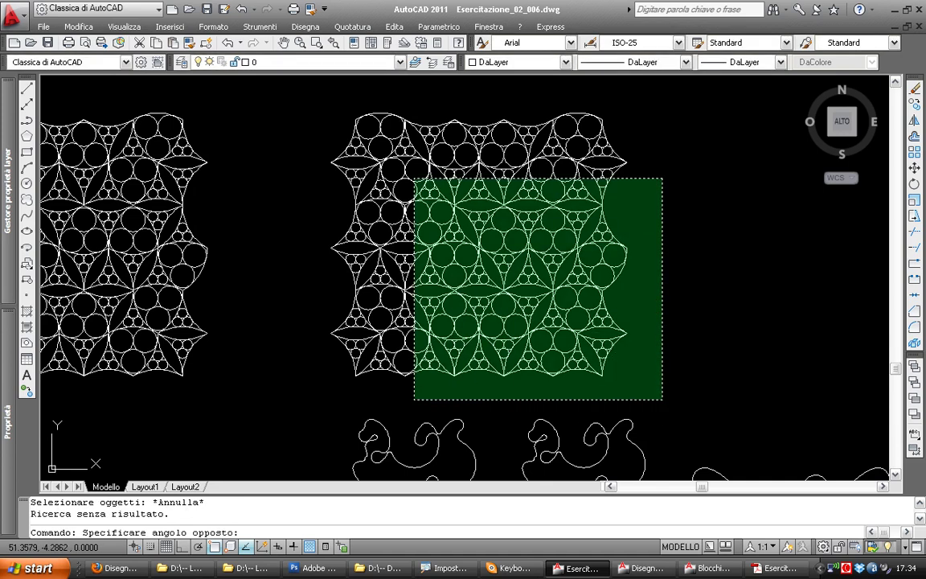
{"action": "left_click", "coordinate": [306, 103]}
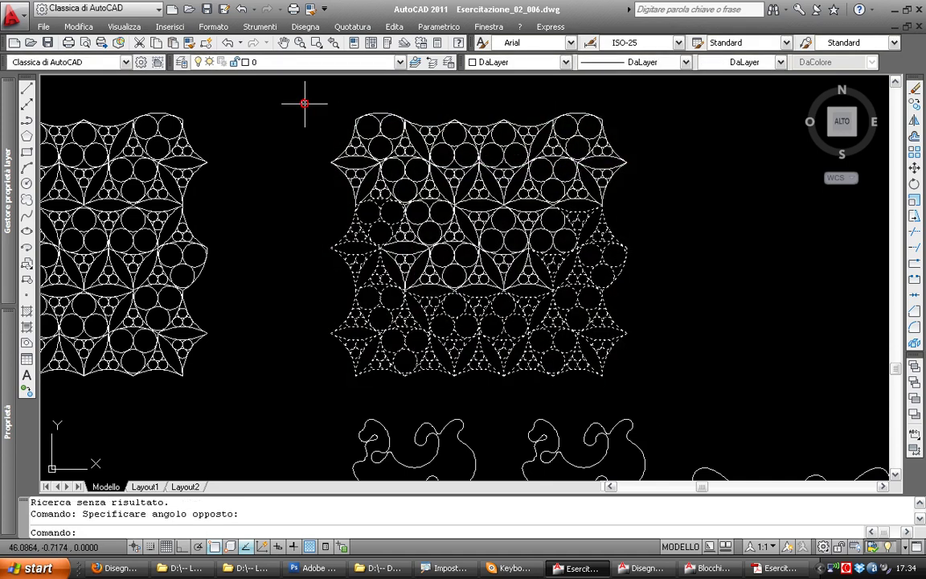
Assign the selected pattern to layer Z_Griglia_Base, check the faded result, and deselect
{"action": "left_click", "coordinate": [297, 63]}
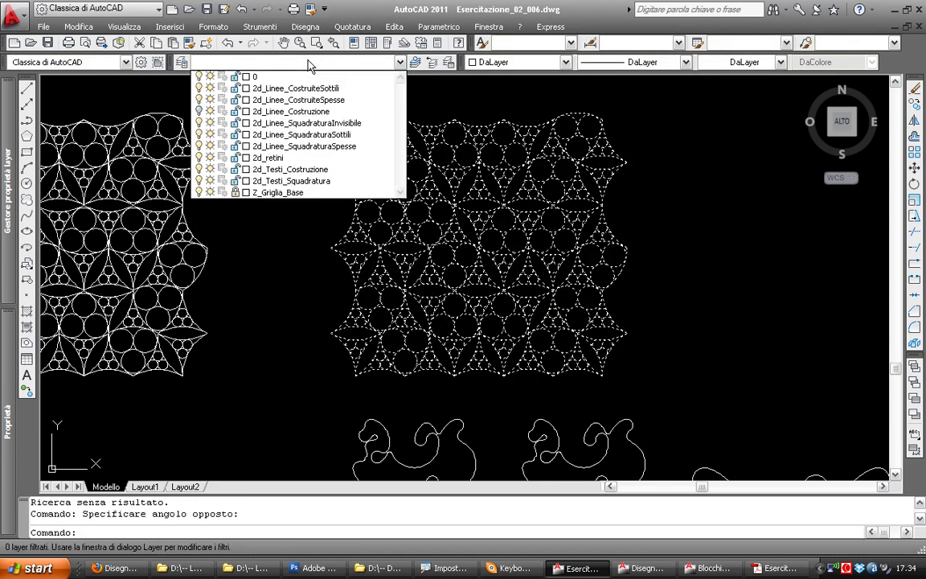
{"action": "left_click", "coordinate": [283, 194]}
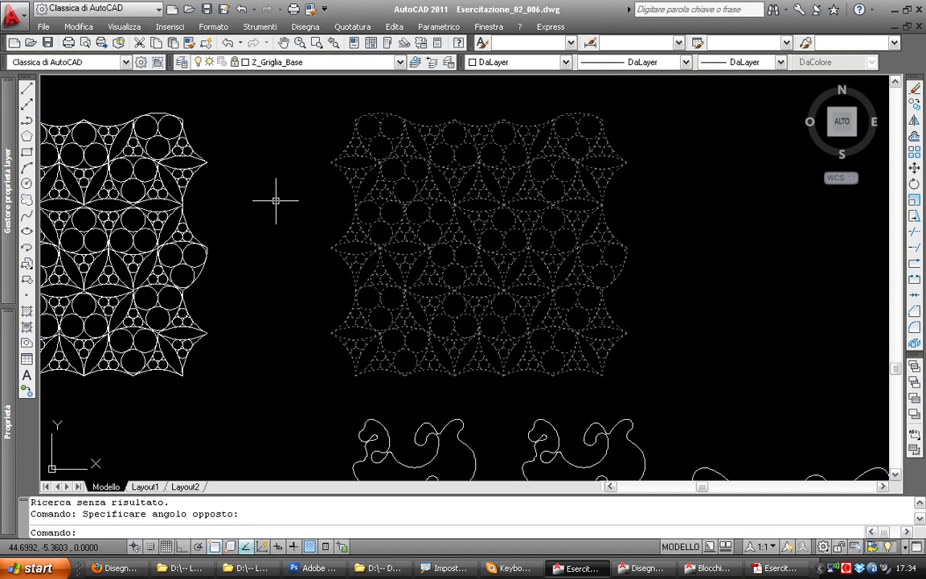
{"action": "middle_click_drag", "start_coordinate": [273, 203], "coordinate": [251, 201]}
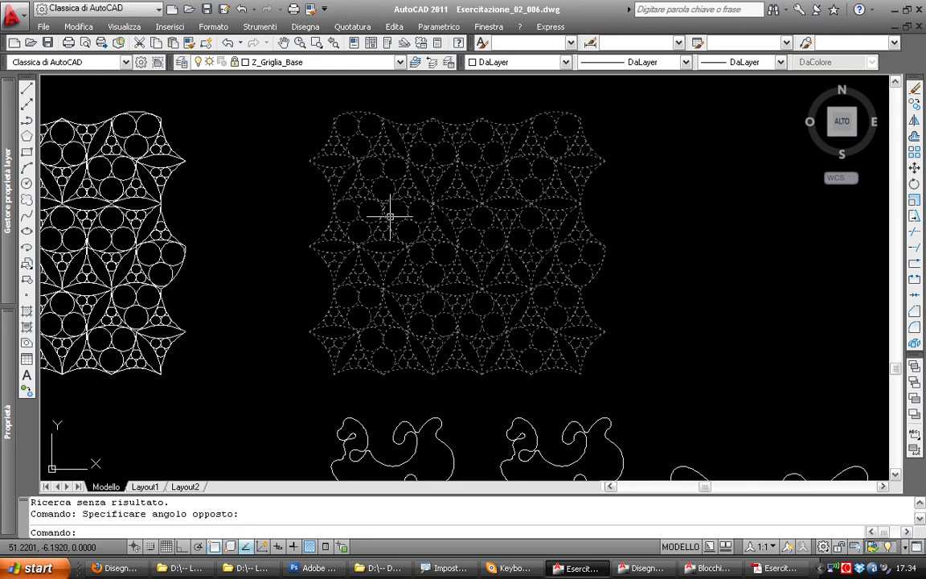
{"action": "scroll", "coordinate": [392, 213], "scroll_direction": "up", "scroll_amount": 3}
{"action": "scroll", "coordinate": [471, 264], "scroll_direction": "down", "scroll_amount": 1}
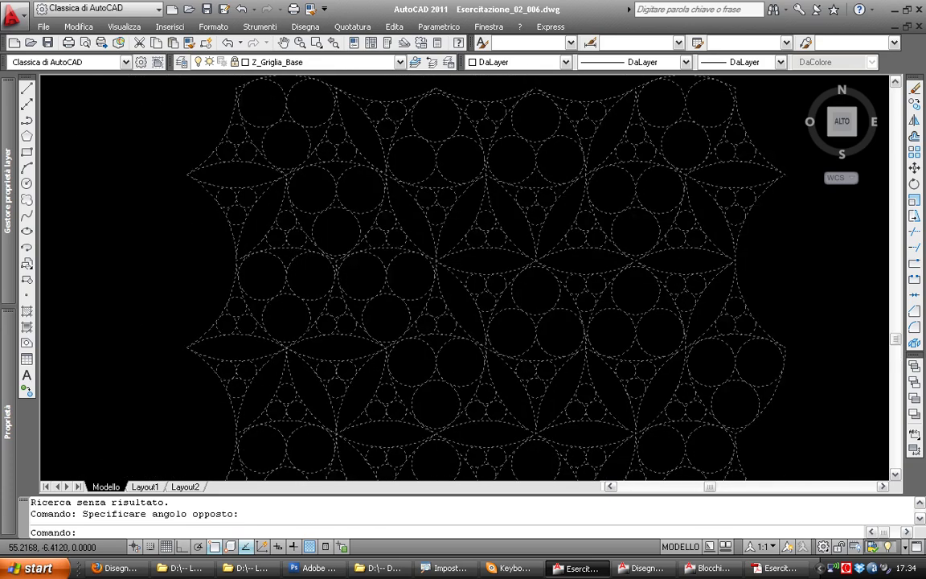
{"action": "scroll", "coordinate": [520, 295], "scroll_direction": "up", "scroll_amount": 2}
{"action": "scroll", "coordinate": [474, 258], "scroll_direction": "down", "scroll_amount": 3}
{"action": "scroll", "coordinate": [476, 235], "scroll_direction": "down", "scroll_amount": 3}
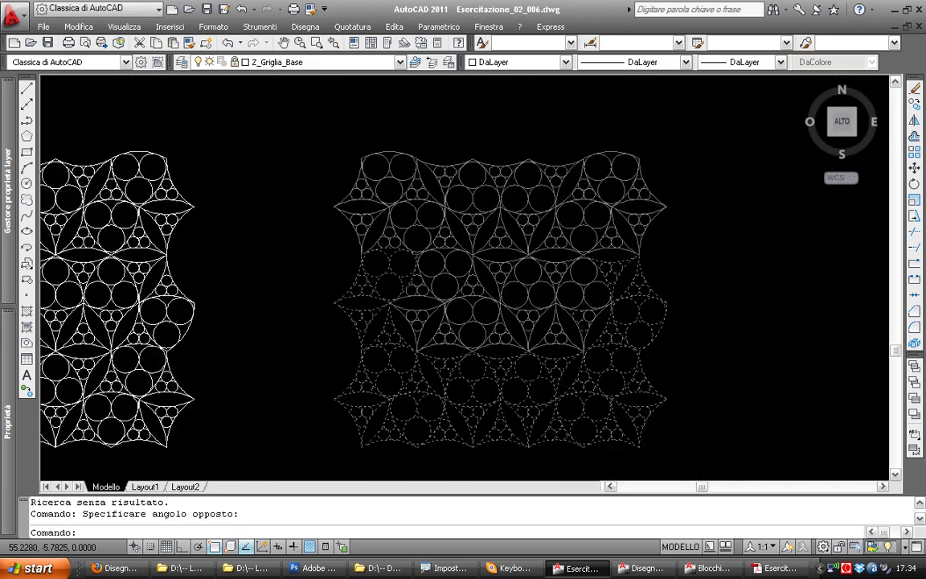
{"action": "scroll", "coordinate": [305, 167], "scroll_direction": "down", "scroll_amount": 1}
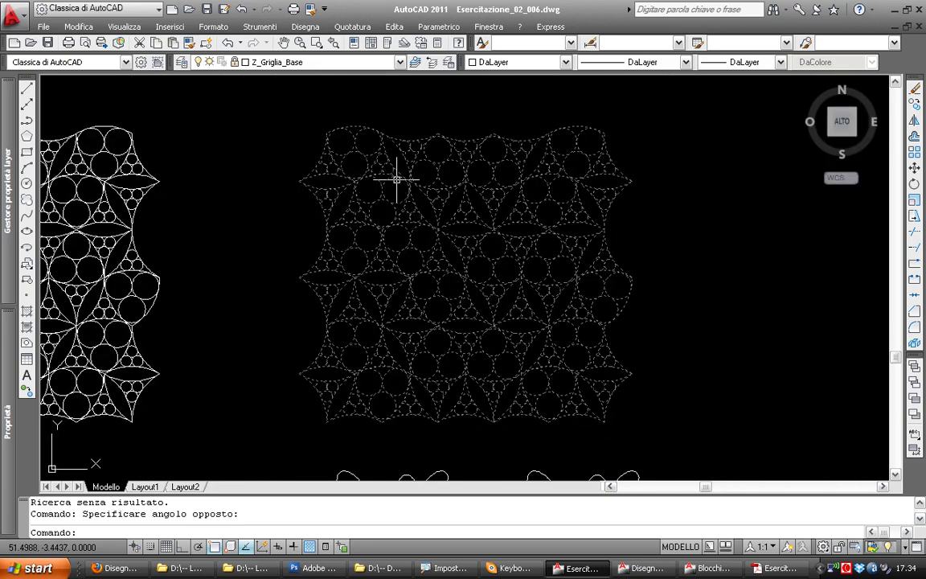
{"action": "key", "text": "Escape"}
{"action": "scroll", "coordinate": [397, 187], "scroll_direction": "up", "scroll_amount": 2}
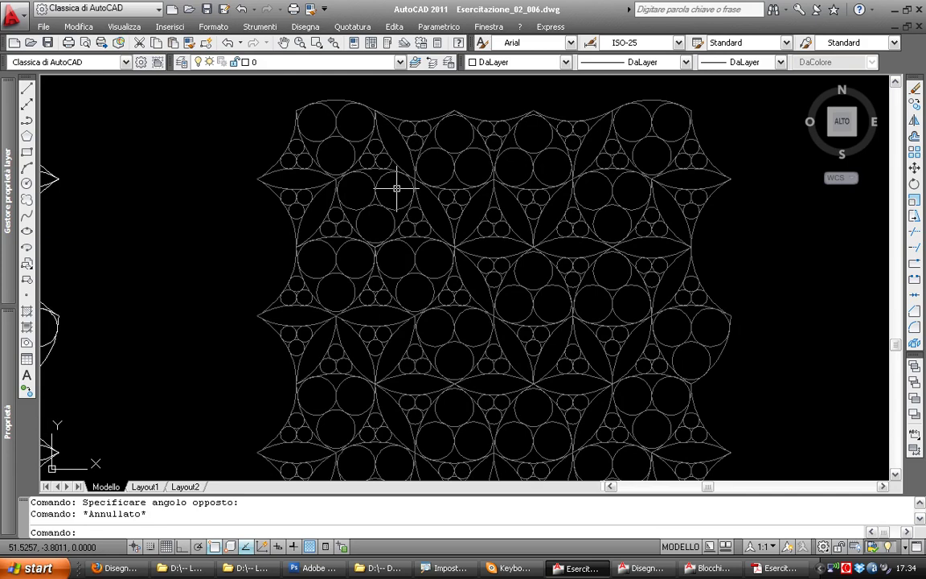
{"action": "scroll", "coordinate": [434, 196], "scroll_direction": "up", "scroll_amount": 2}
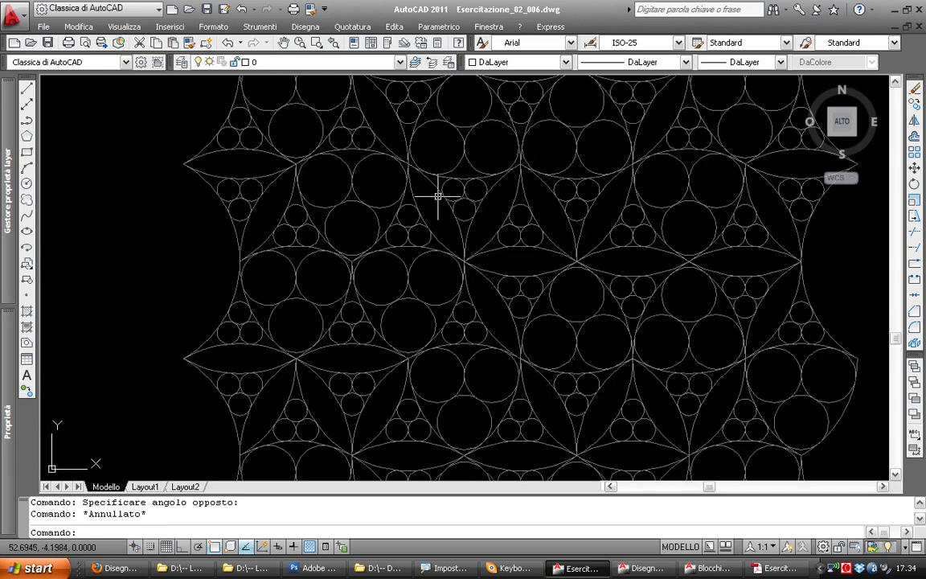
{"action": "left_click", "coordinate": [433, 190]}
{"action": "left_click", "coordinate": [421, 171]}
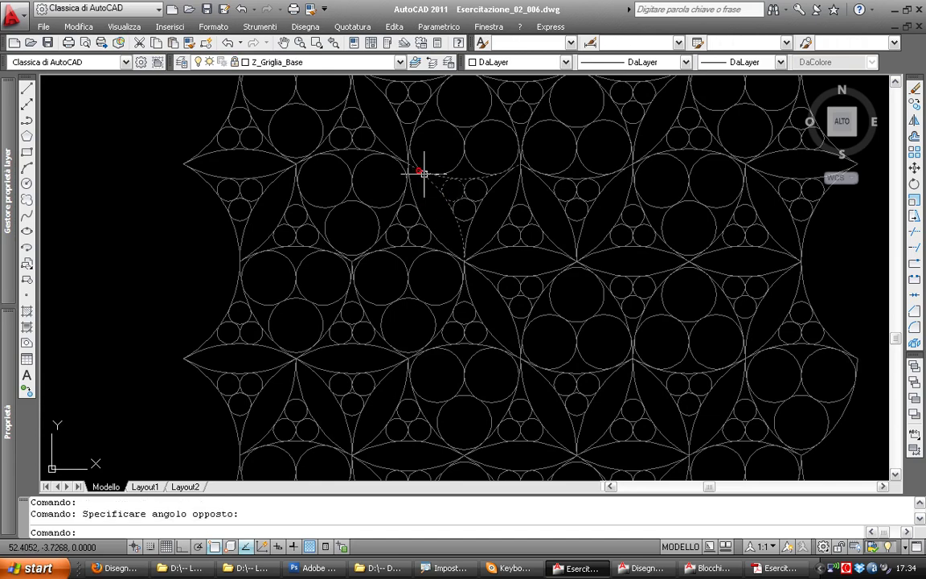
{"action": "key", "text": "Delete"}
{"action": "left_click_drag", "start_coordinate": [435, 165], "coordinate": [425, 118]}
{"action": "left_click_drag", "start_coordinate": [391, 199], "coordinate": [426, 180]}
{"action": "key", "text": "Escape"}
{"action": "scroll", "coordinate": [427, 180], "scroll_direction": "down", "scroll_amount": 5}
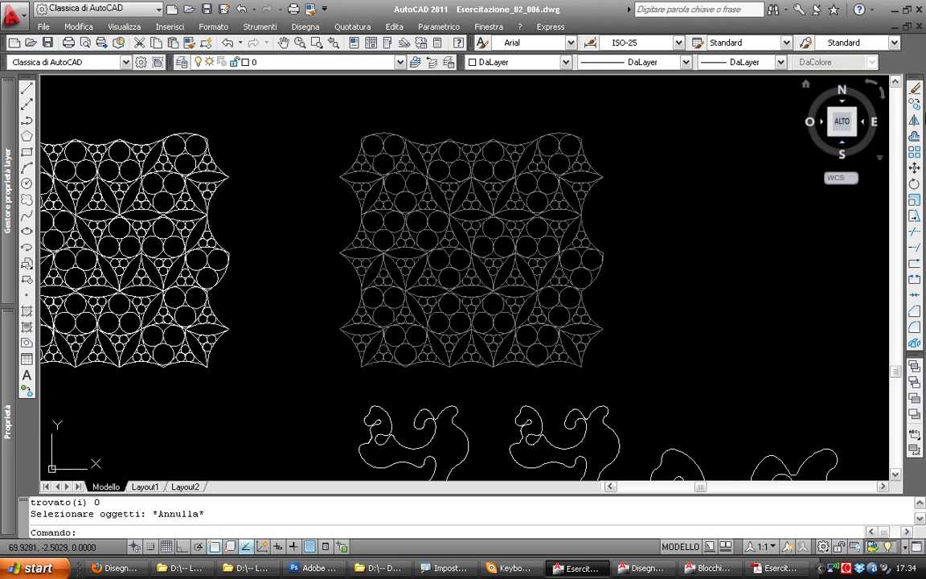
{"action": "left_click", "coordinate": [916, 91]}
{"action": "mouse_move", "coordinate": [681, 201]}
{"action": "left_mouse_down"}
{"action": "mouse_move", "coordinate": [525, 261]}
{"action": "mouse_move", "coordinate": [504, 257]}
{"action": "left_mouse_up"}
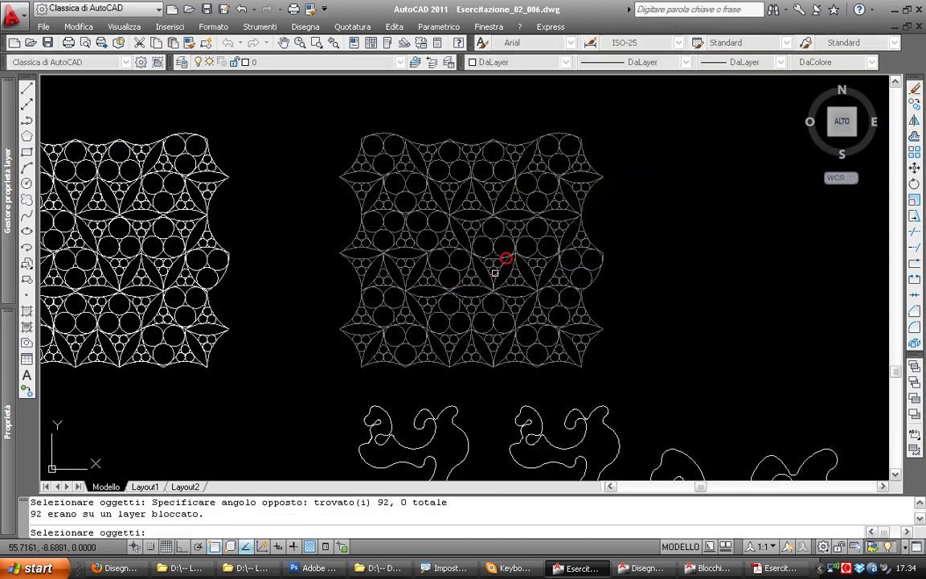
{"action": "key", "text": "Escape"}
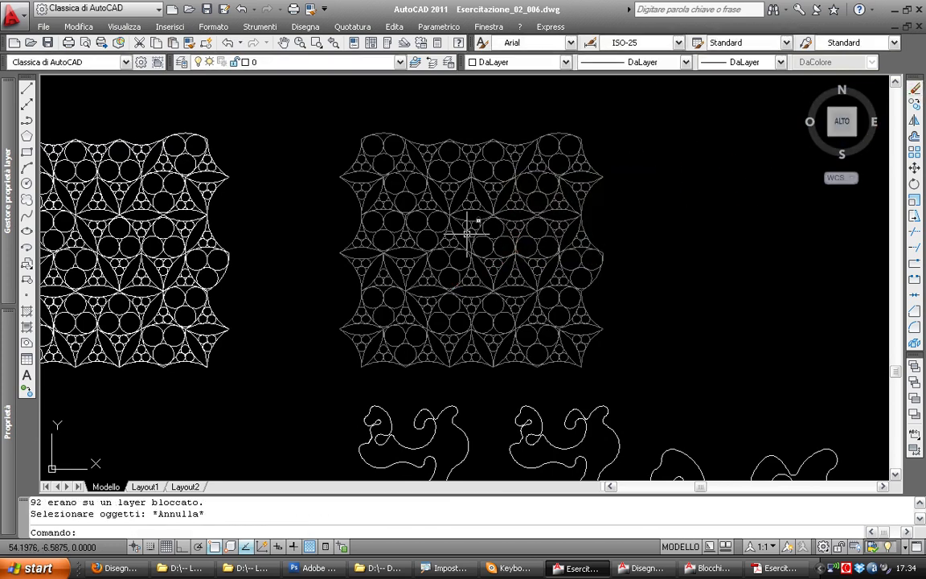
{"action": "key", "text": "Escape"}
{"action": "scroll", "coordinate": [393, 196], "scroll_direction": "up", "scroll_amount": 3}
{"action": "scroll", "coordinate": [396, 173], "scroll_direction": "up", "scroll_amount": 2}
{"action": "scroll", "coordinate": [418, 242], "scroll_direction": "down", "scroll_amount": 1}
{"action": "scroll", "coordinate": [393, 227], "scroll_direction": "down", "scroll_amount": 1}
{"action": "scroll", "coordinate": [396, 205], "scroll_direction": "up", "scroll_amount": 2}
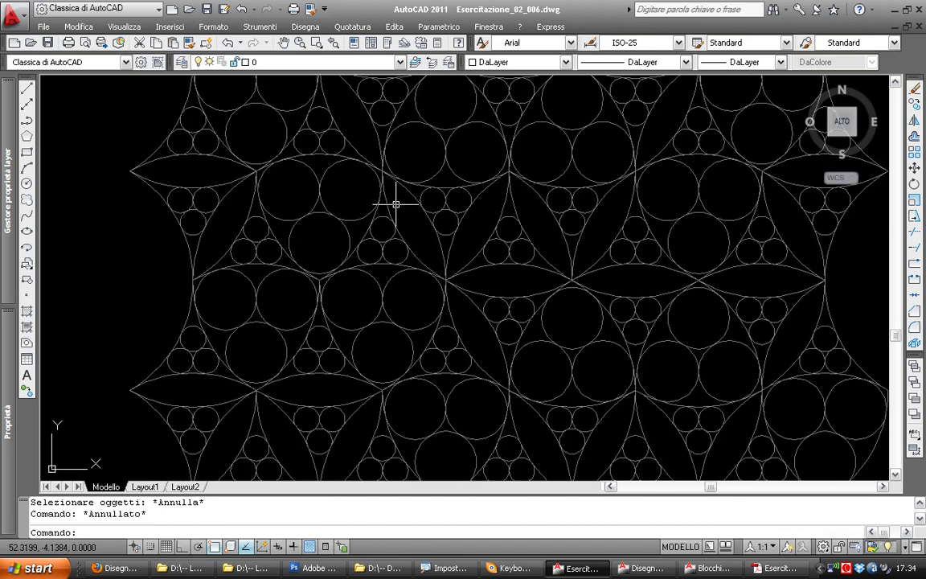
{"action": "middle_click_drag", "start_coordinate": [396, 205], "coordinate": [362, 249]}
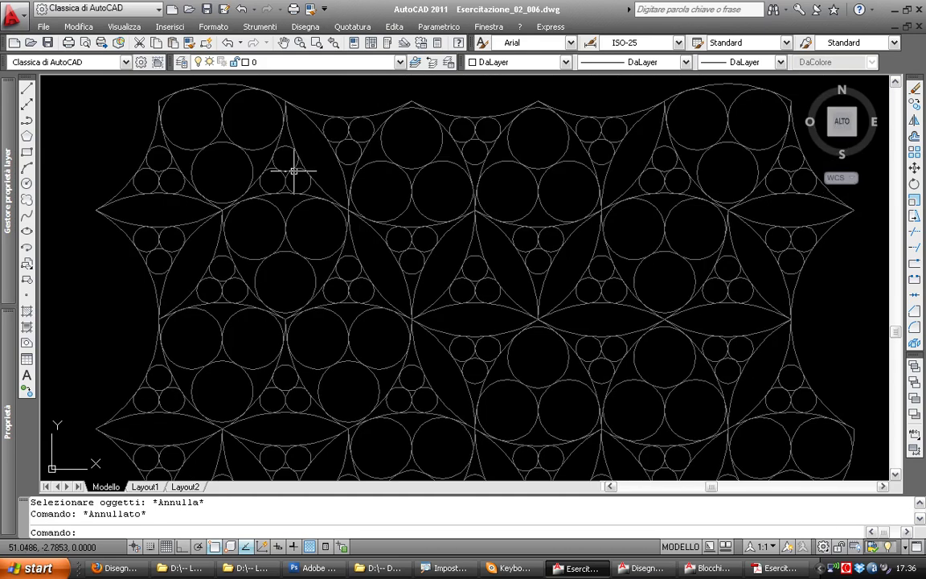
Start an arc polyline at the node between lenses, with its first arc ending at the lower node
{"action": "left_click", "coordinate": [26, 121]}
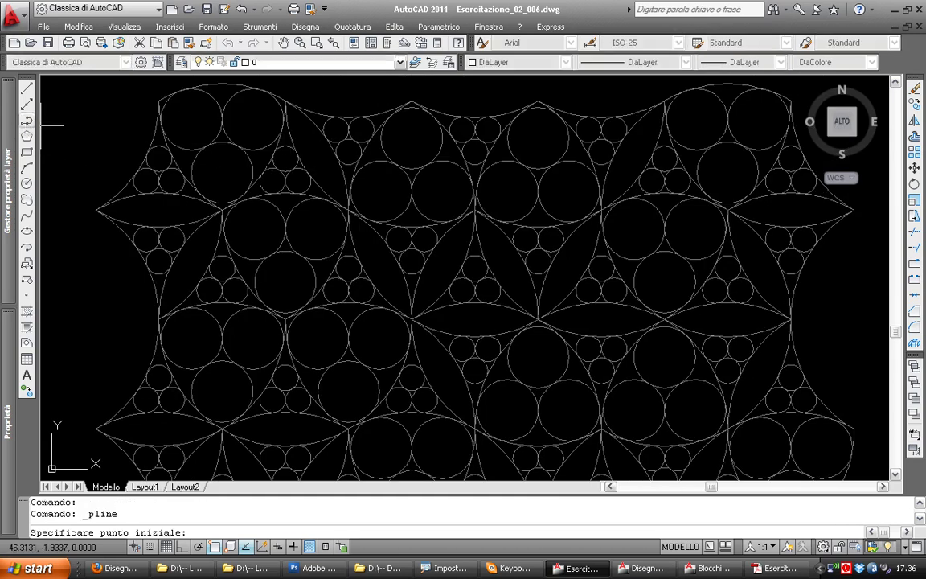
{"action": "left_click", "coordinate": [348, 210]}
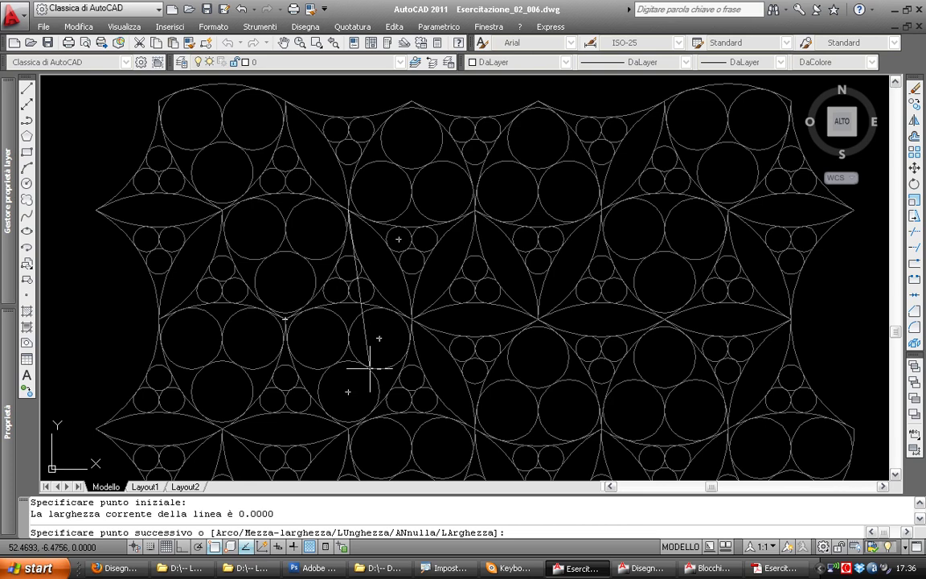
{"action": "type", "text": "a"}
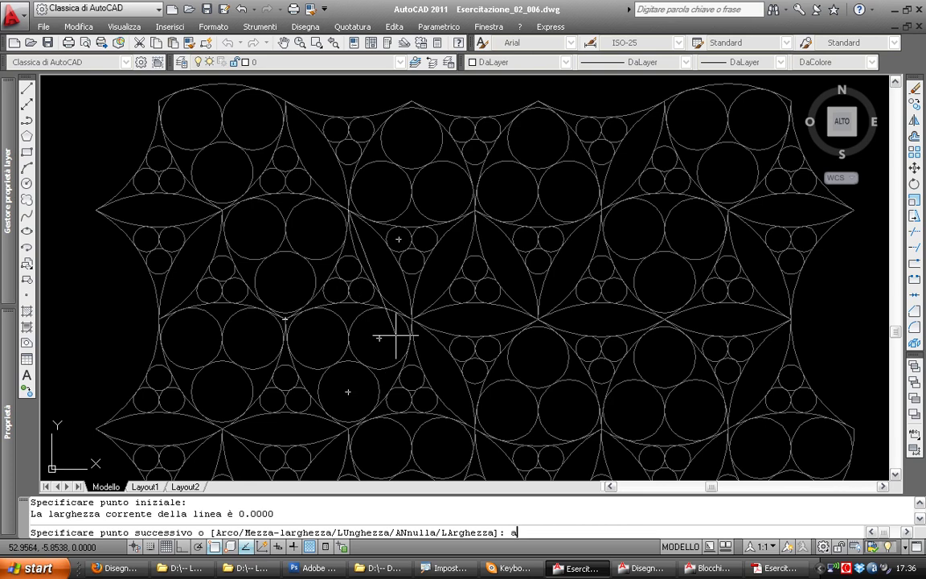
{"action": "key", "text": "Return"}
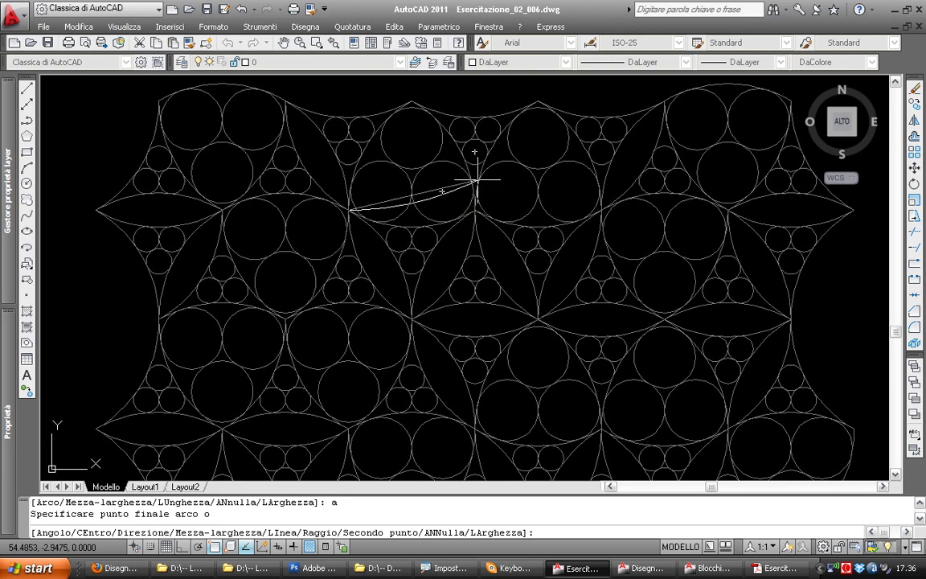
{"action": "scroll", "coordinate": [475, 211], "scroll_direction": "up", "scroll_amount": 3}
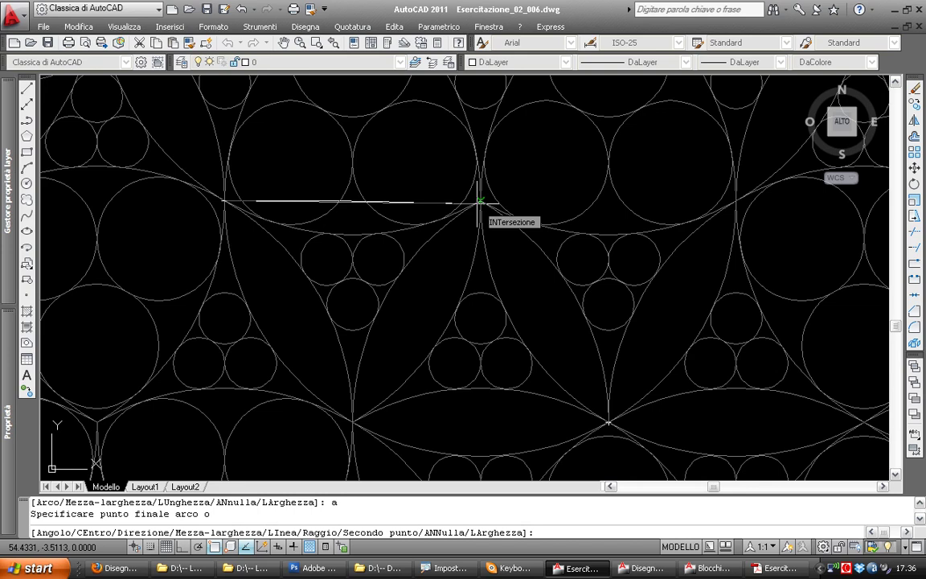
{"action": "middle_click_drag", "start_coordinate": [480, 201], "coordinate": [404, 210]}
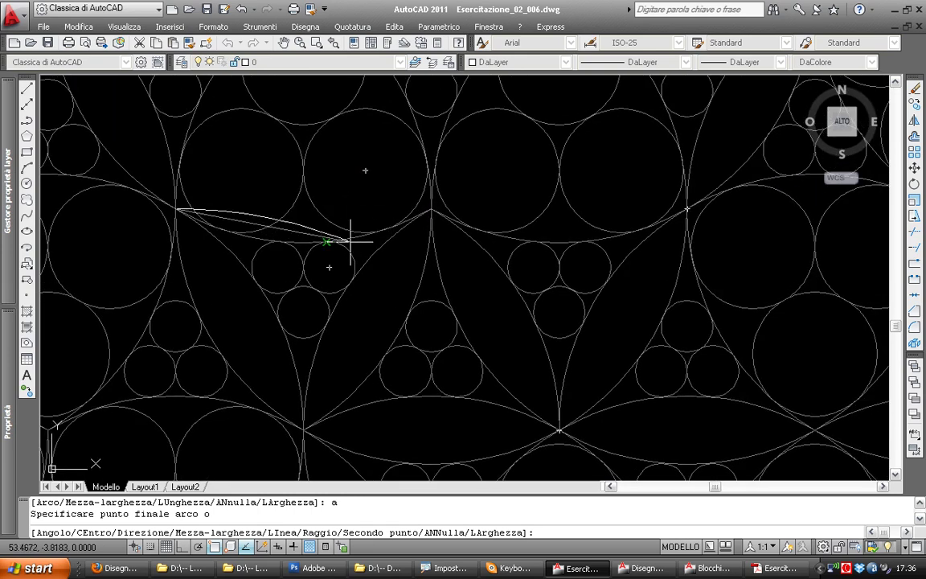
{"action": "left_click", "coordinate": [430, 210]}
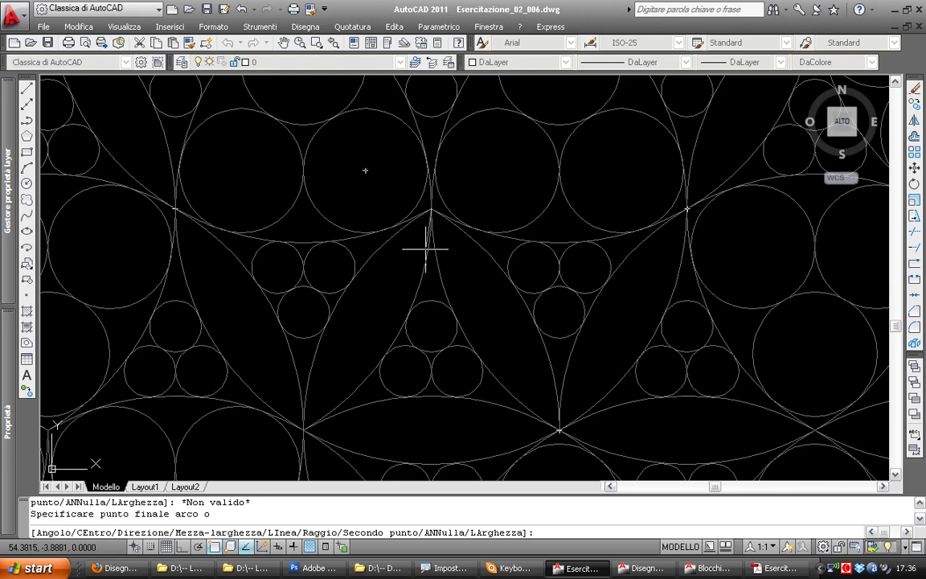
{"action": "left_click", "coordinate": [303, 432]}
{"action": "middle_click_drag", "start_coordinate": [306, 413], "coordinate": [296, 244]}
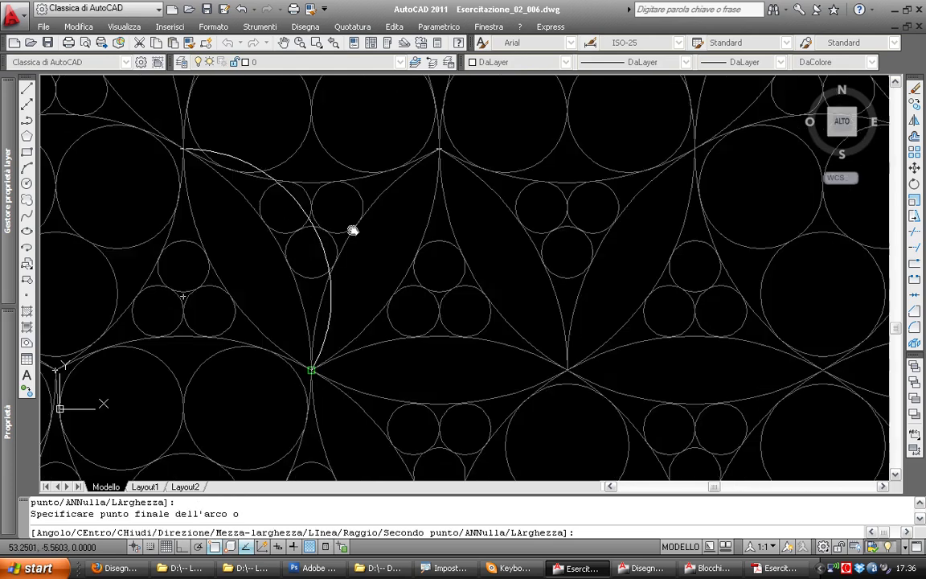
{"action": "scroll", "coordinate": [296, 243], "scroll_direction": "down", "scroll_amount": 5}
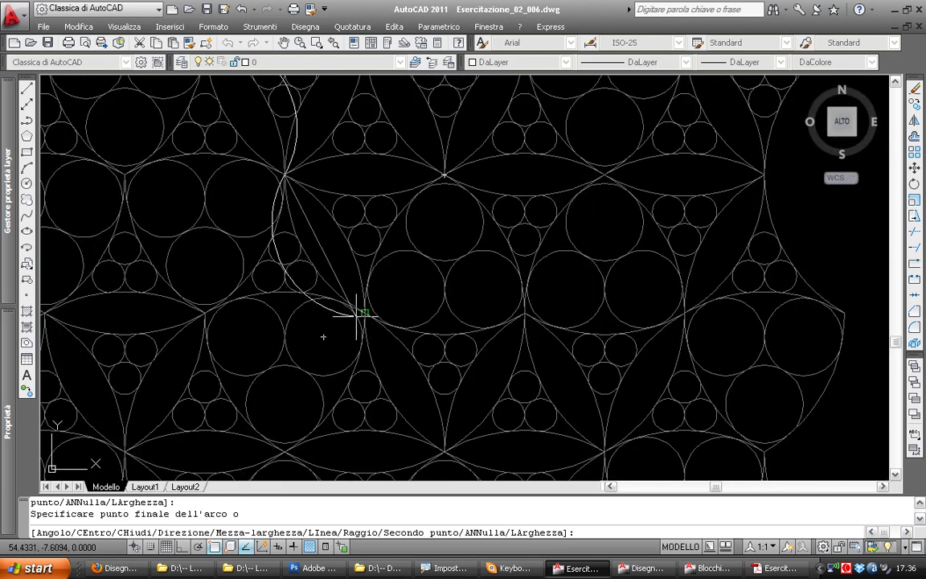
Continue the polyline arcs up the left side, over the top and down to the snapped node
{"action": "left_click", "coordinate": [398, 321]}
{"action": "left_click", "coordinate": [444, 288]}
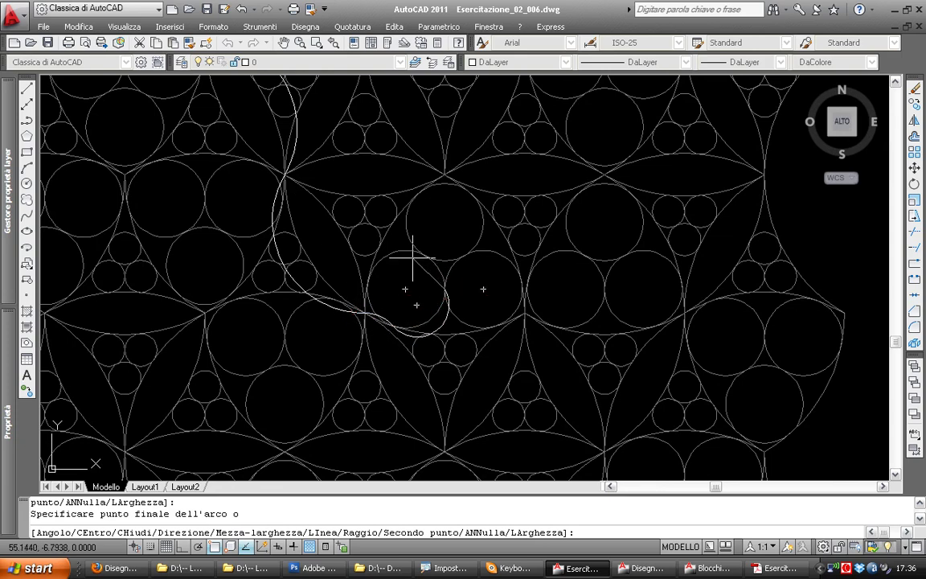
{"action": "left_click", "coordinate": [419, 195]}
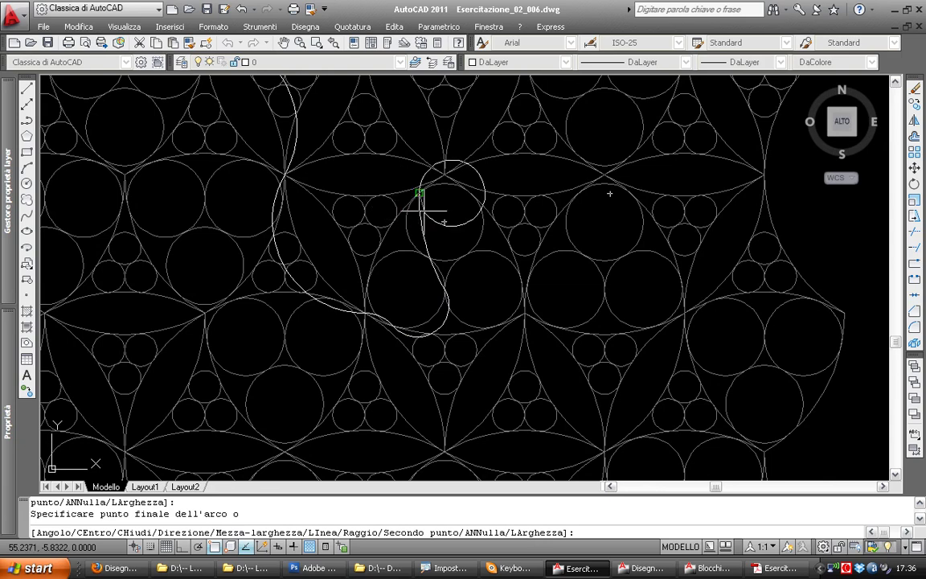
{"action": "left_click", "coordinate": [469, 193]}
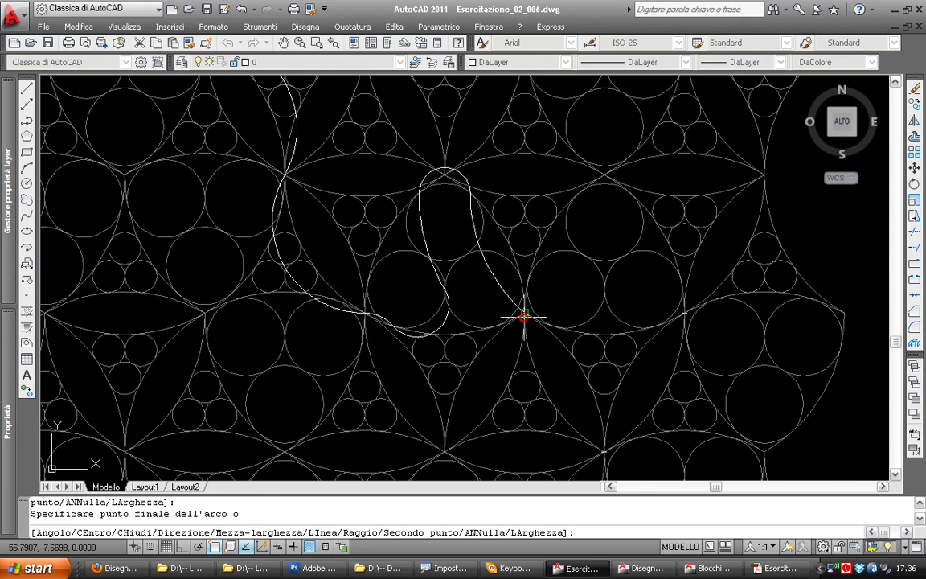
{"action": "left_click", "coordinate": [521, 280]}
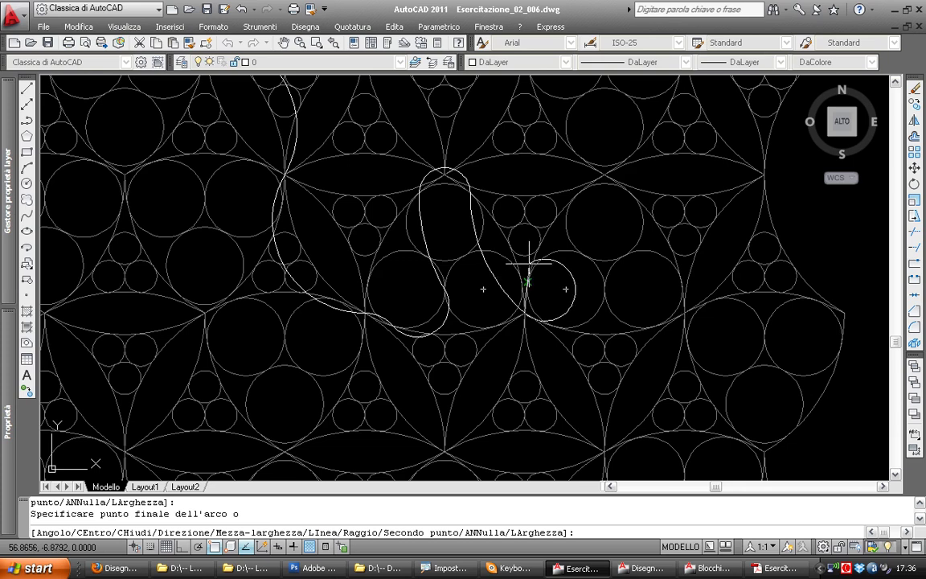
{"action": "key", "text": "Return"}
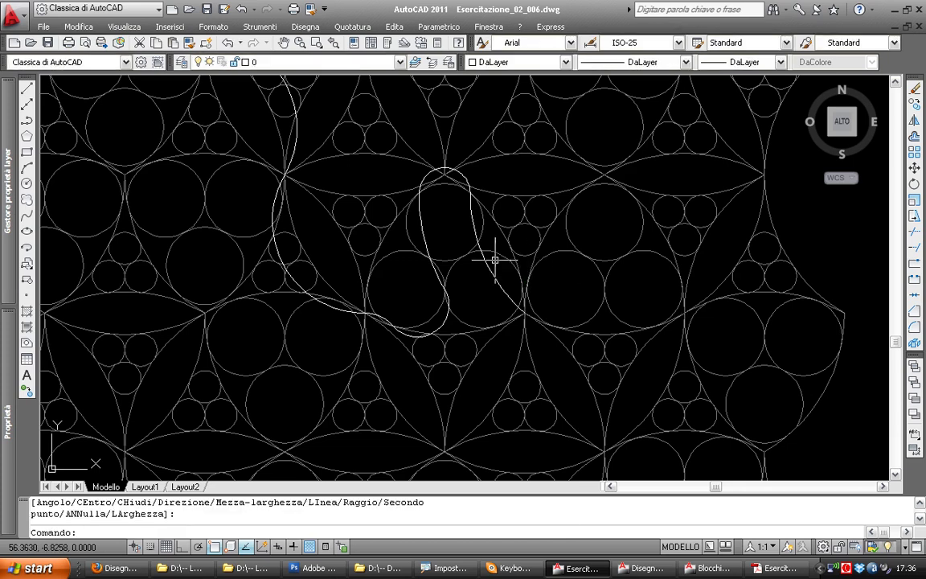
Grip-stretch the midpoints of the loop's lower arcs into new curved shapes
{"action": "middle_click_drag", "start_coordinate": [368, 211], "coordinate": [401, 312]}
{"action": "scroll", "coordinate": [278, 195], "scroll_direction": "up", "scroll_amount": 1}
{"action": "scroll", "coordinate": [265, 185], "scroll_direction": "up", "scroll_amount": 1}
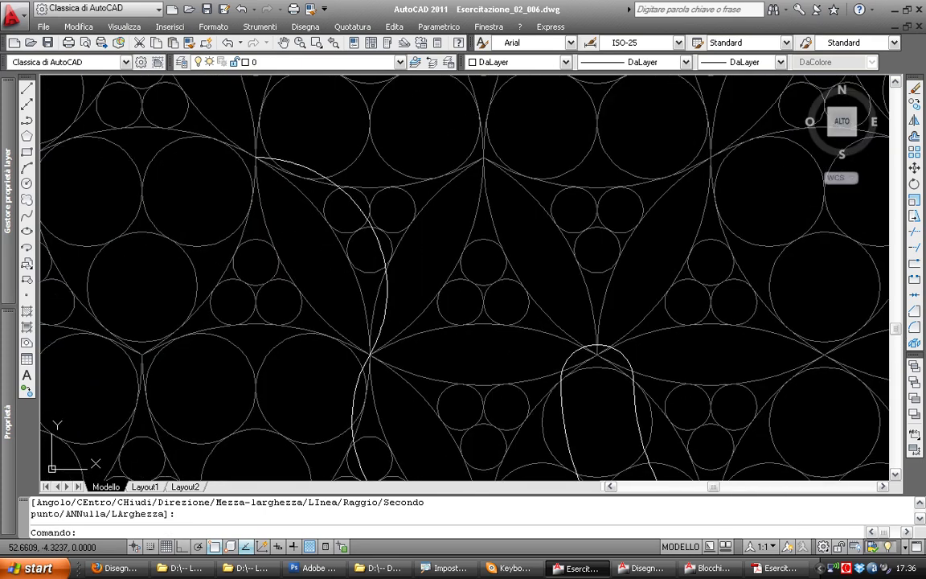
{"action": "left_click", "coordinate": [376, 242]}
{"action": "left_click", "coordinate": [368, 222]}
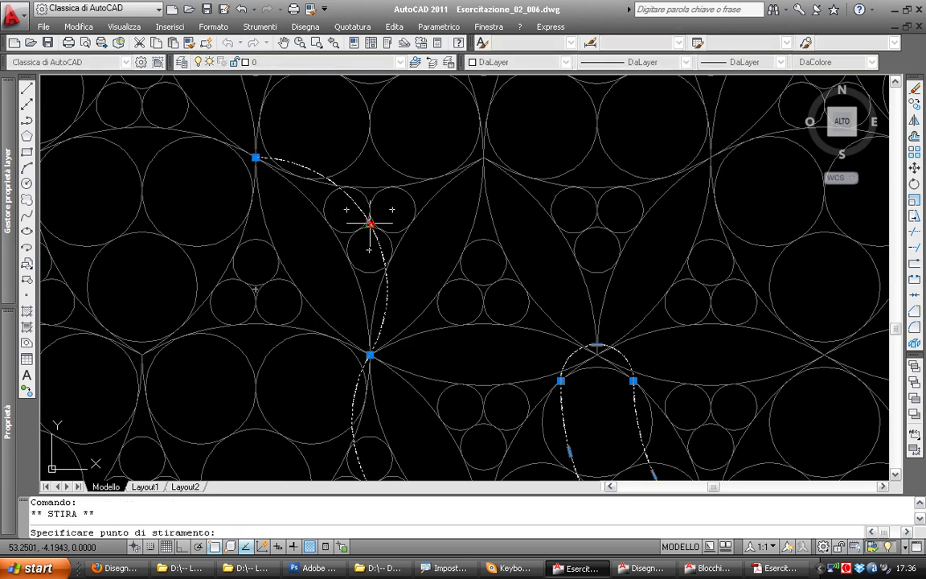
{"action": "middle_click_drag", "start_coordinate": [339, 271], "coordinate": [340, 138]}
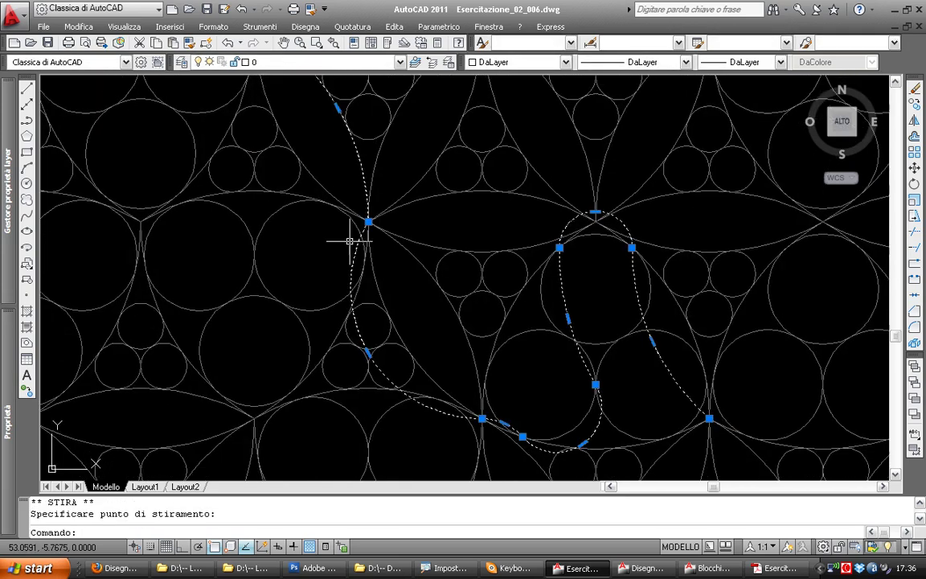
{"action": "left_click", "coordinate": [368, 349]}
{"action": "left_click", "coordinate": [398, 336]}
{"action": "middle_click_drag", "start_coordinate": [398, 336], "coordinate": [337, 209]}
{"action": "scroll", "coordinate": [431, 301], "scroll_direction": "up", "scroll_amount": 3}
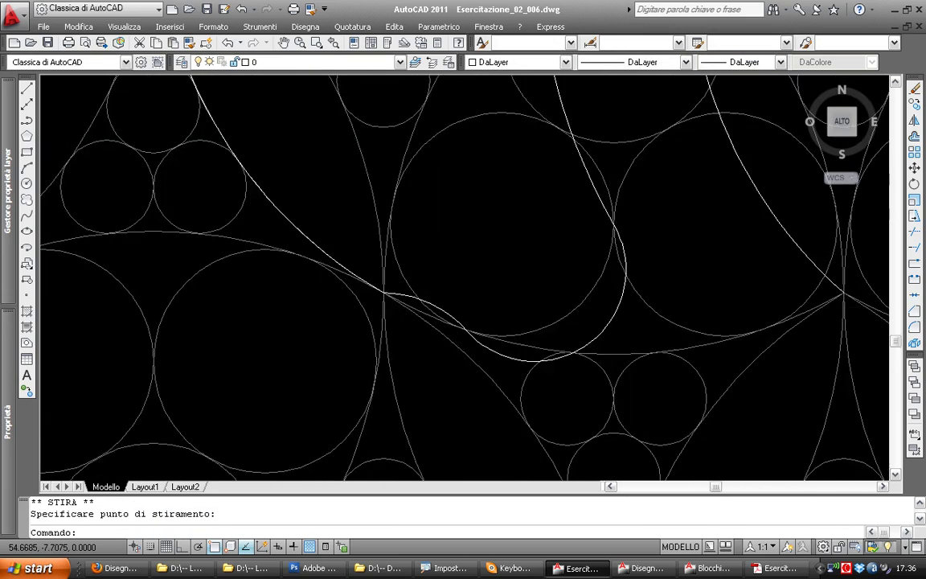
{"action": "left_click", "coordinate": [429, 302]}
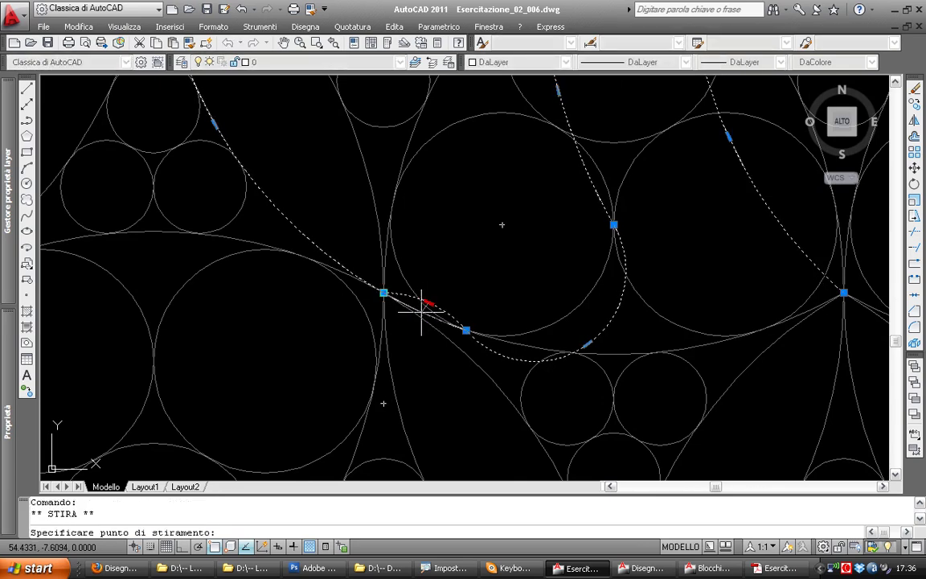
{"action": "left_click", "coordinate": [423, 306]}
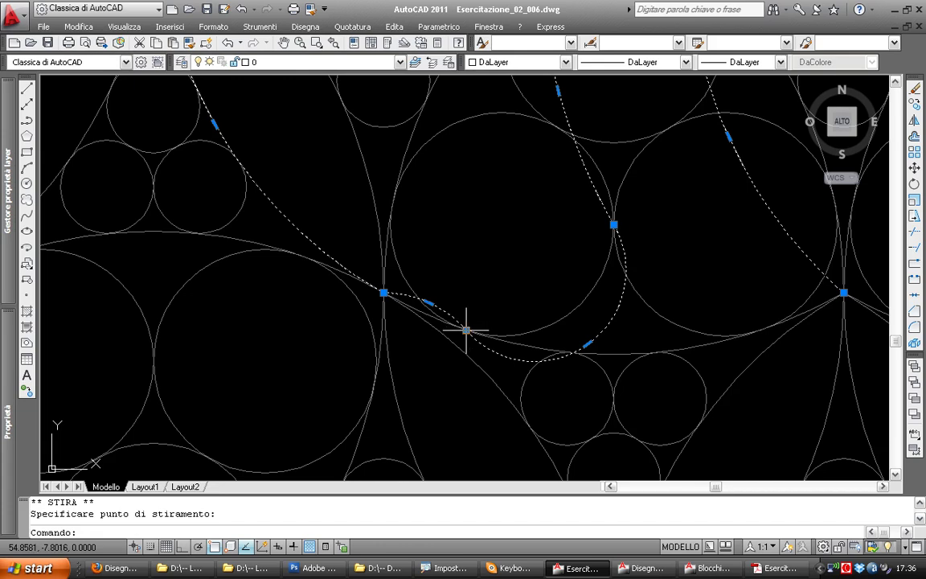
Stretch an arc's end grip and snap another loop grip onto its neighbouring grip
{"action": "scroll", "coordinate": [443, 310], "scroll_direction": "up", "scroll_amount": 1}
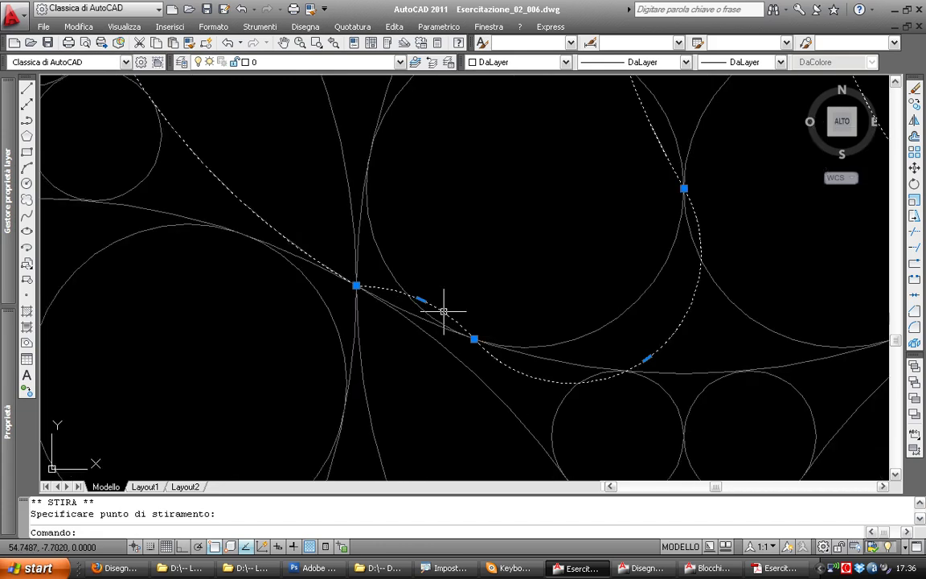
{"action": "left_click", "coordinate": [647, 358]}
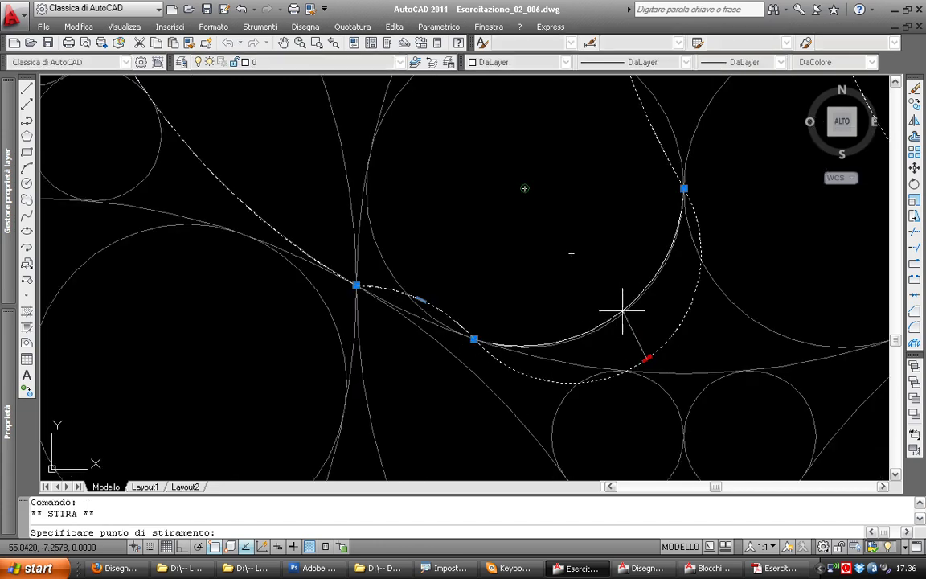
{"action": "left_click", "coordinate": [620, 310]}
{"action": "left_click", "coordinate": [357, 286]}
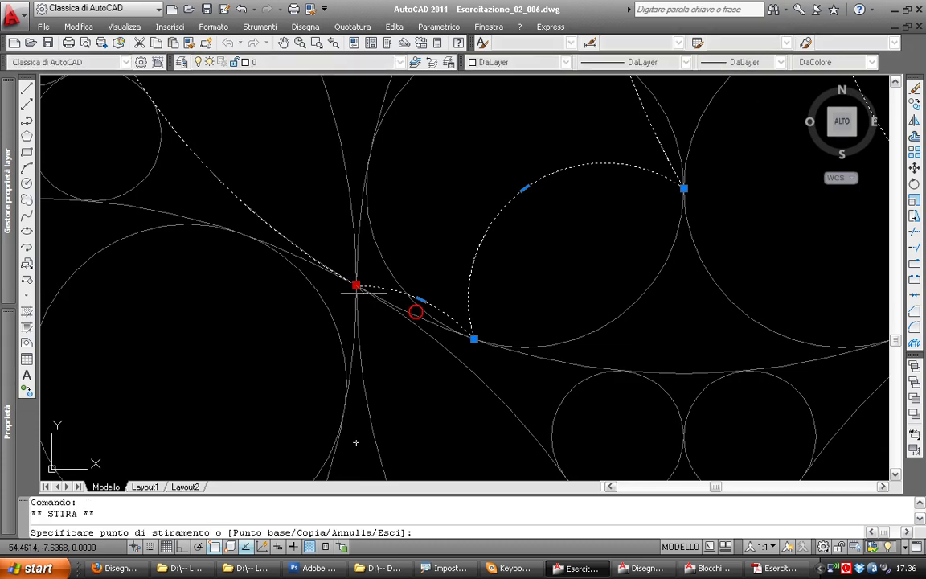
{"action": "left_click", "coordinate": [474, 338]}
{"action": "scroll", "coordinate": [465, 286], "scroll_direction": "down", "scroll_amount": 2}
{"action": "middle_click_drag", "start_coordinate": [464, 286], "coordinate": [358, 374]}
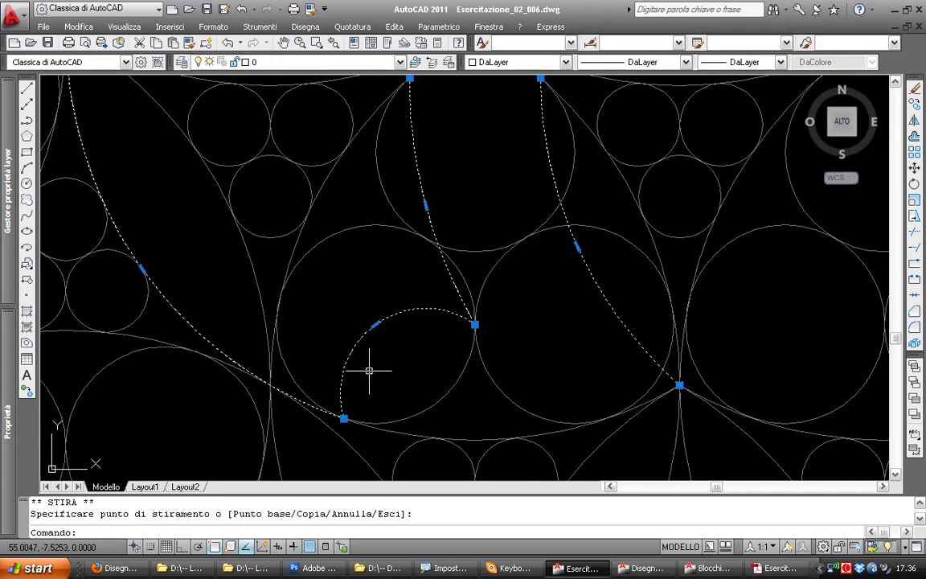
Stretch an arc midpoint onto the nearest circle point and reposition another spline point
{"action": "left_click", "coordinate": [376, 325]}
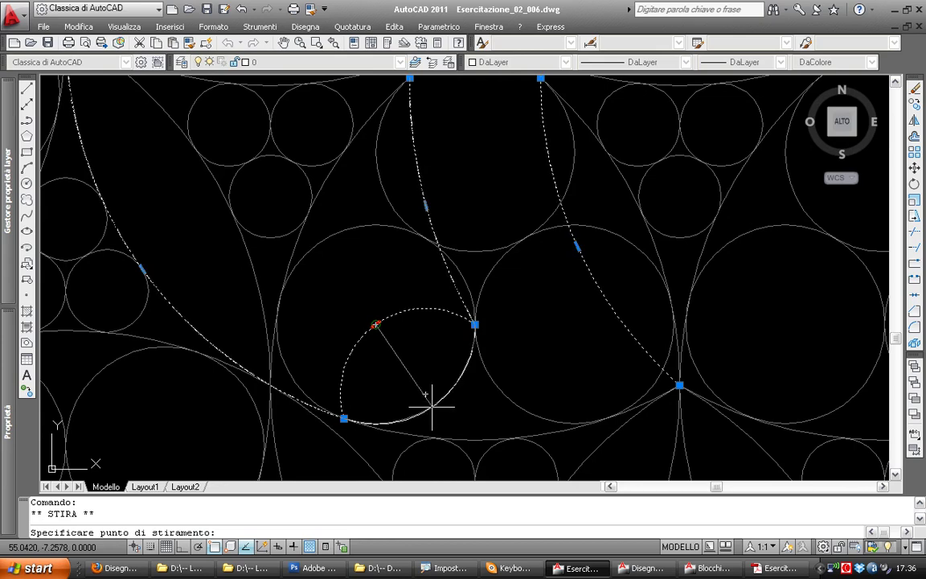
{"action": "type", "text": "vic"}
{"action": "key", "text": "Return"}
{"action": "left_click", "coordinate": [429, 411]}
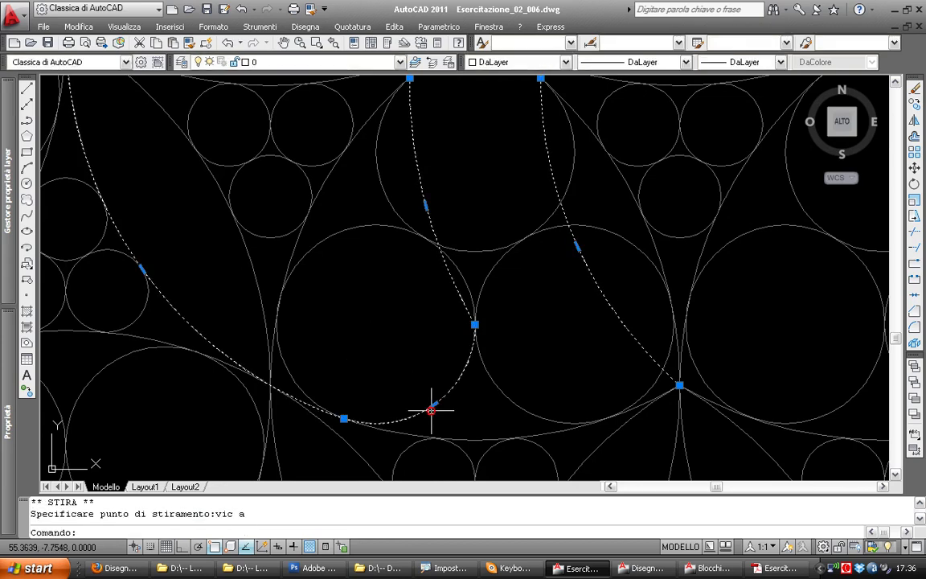
{"action": "scroll", "coordinate": [432, 350], "scroll_direction": "down", "scroll_amount": 4}
{"action": "middle_click_drag", "start_coordinate": [433, 350], "coordinate": [412, 384]}
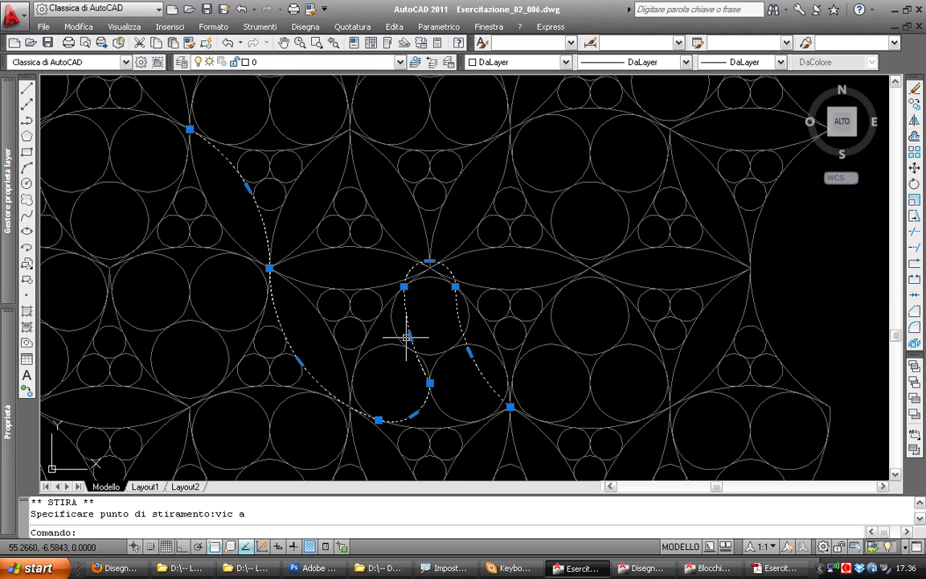
{"action": "left_click", "coordinate": [410, 338]}
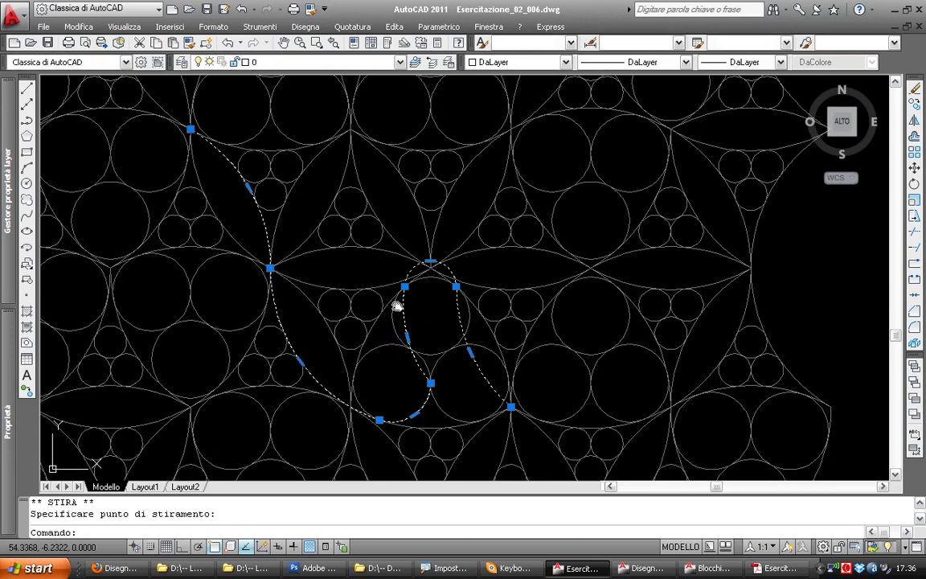
{"action": "scroll", "coordinate": [430, 295], "scroll_direction": "down", "scroll_amount": 2}
{"action": "middle_click_drag", "start_coordinate": [429, 294], "coordinate": [429, 290]}
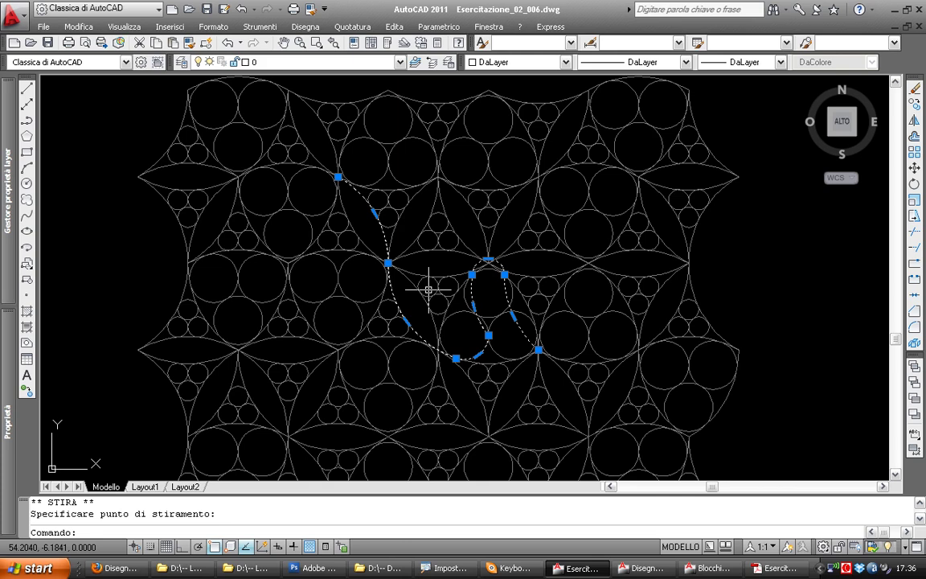
Erase the freeform spline
{"action": "type", "text": "ca"}
{"action": "key", "text": "Return"}
{"action": "scroll", "coordinate": [392, 258], "scroll_direction": "up", "scroll_amount": 2}
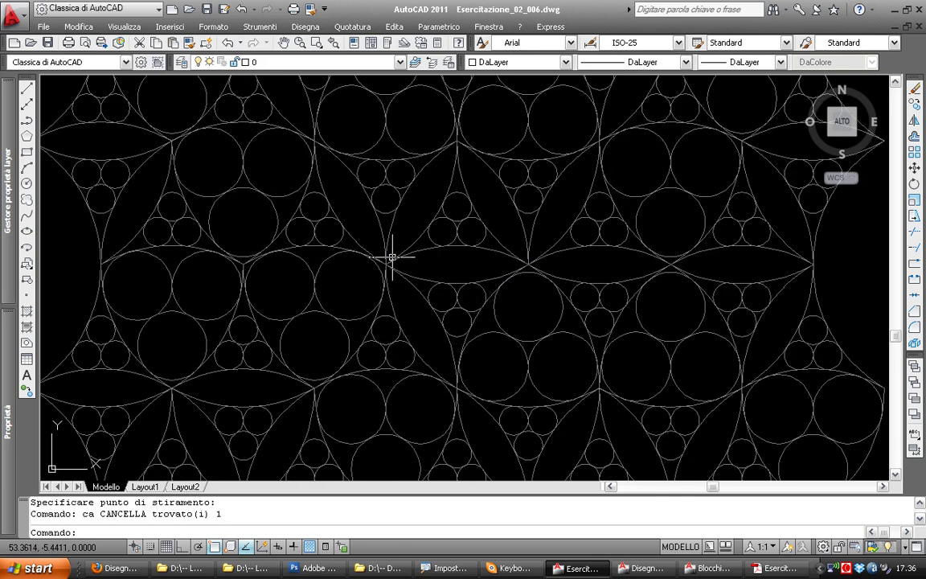
{"action": "middle_click_drag", "start_coordinate": [323, 278], "coordinate": [316, 296]}
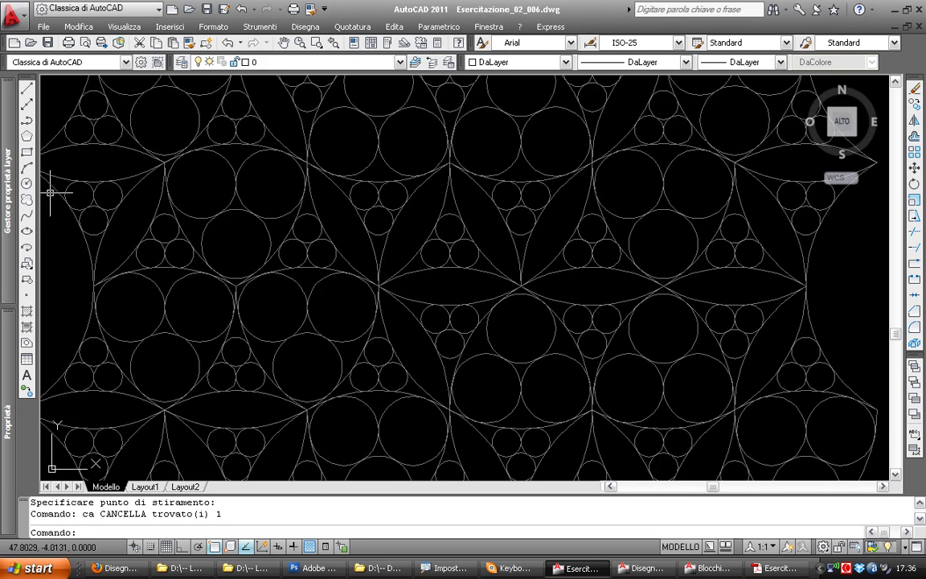
Draw a three-point arc from a circle intersection along the circle to the upper junction
{"action": "left_click", "coordinate": [26, 168]}
{"action": "left_click", "coordinate": [378, 284]}
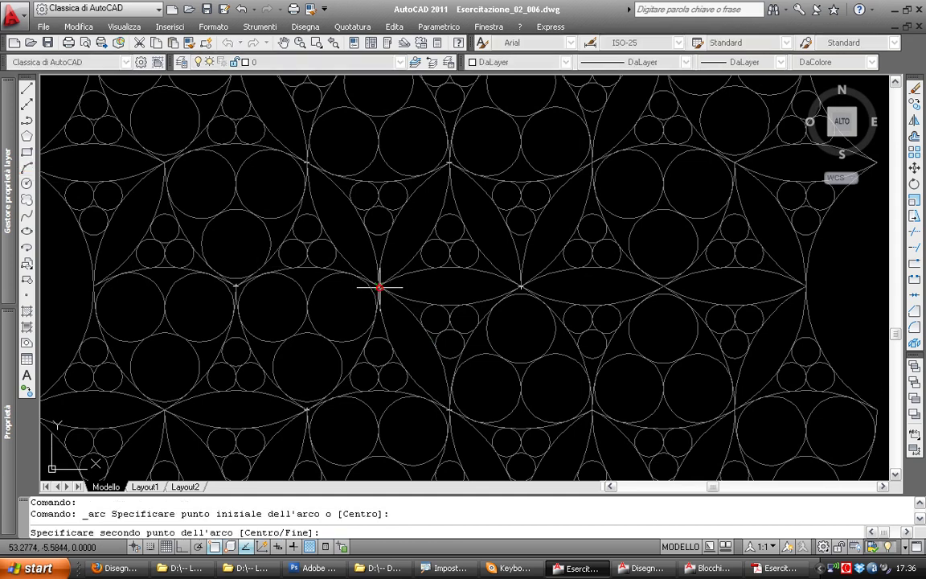
{"action": "left_click", "coordinate": [407, 205]}
{"action": "left_click", "coordinate": [446, 166]}
{"action": "mouse_move", "coordinate": [441, 186]}
{"action": "middle_mouse_down"}
{"action": "mouse_move", "coordinate": [413, 234]}
{"action": "mouse_move", "coordinate": [387, 252]}
{"action": "middle_mouse_up"}
{"action": "scroll", "coordinate": [387, 253], "scroll_direction": "up", "scroll_amount": 1}
{"action": "scroll", "coordinate": [388, 259], "scroll_direction": "up", "scroll_amount": 1}
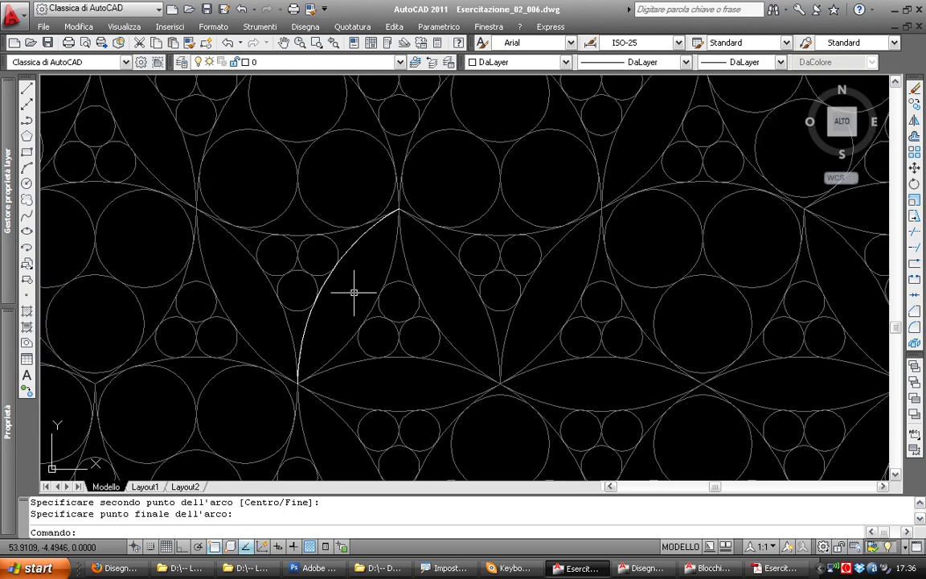
Add two more three-point arcs continuing the chain to the circle's right side
{"action": "key", "text": "Return"}
{"action": "left_click", "coordinate": [398, 209]}
{"action": "left_click", "coordinate": [482, 236]}
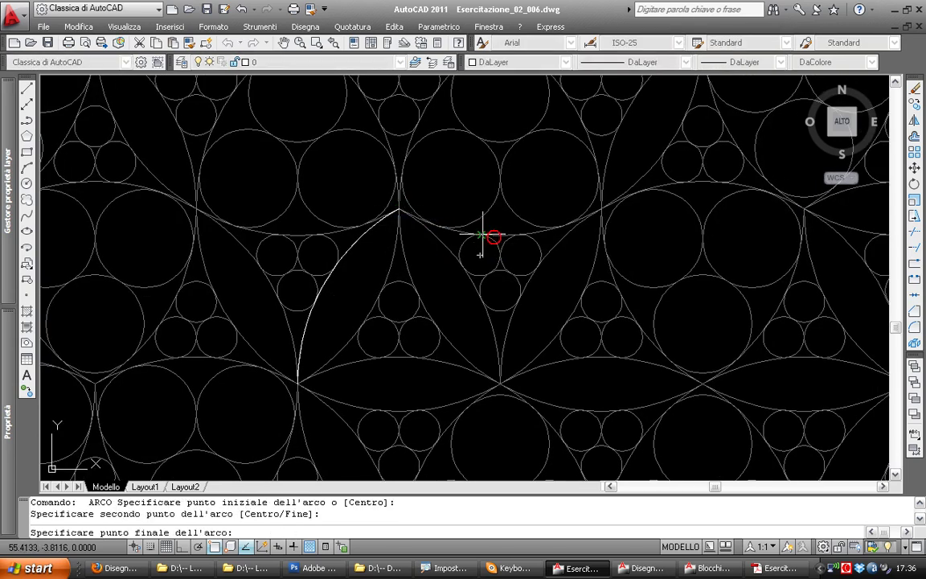
{"action": "left_click", "coordinate": [600, 207]}
{"action": "middle_click_drag", "start_coordinate": [599, 206], "coordinate": [563, 210]}
{"action": "key", "text": "Return"}
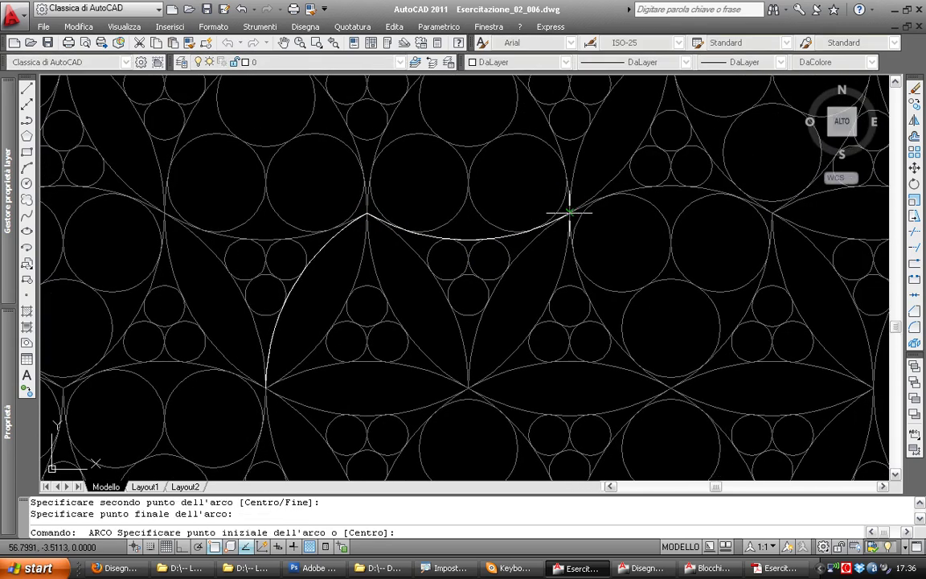
{"action": "left_click", "coordinate": [571, 210]}
{"action": "left_click", "coordinate": [605, 193]}
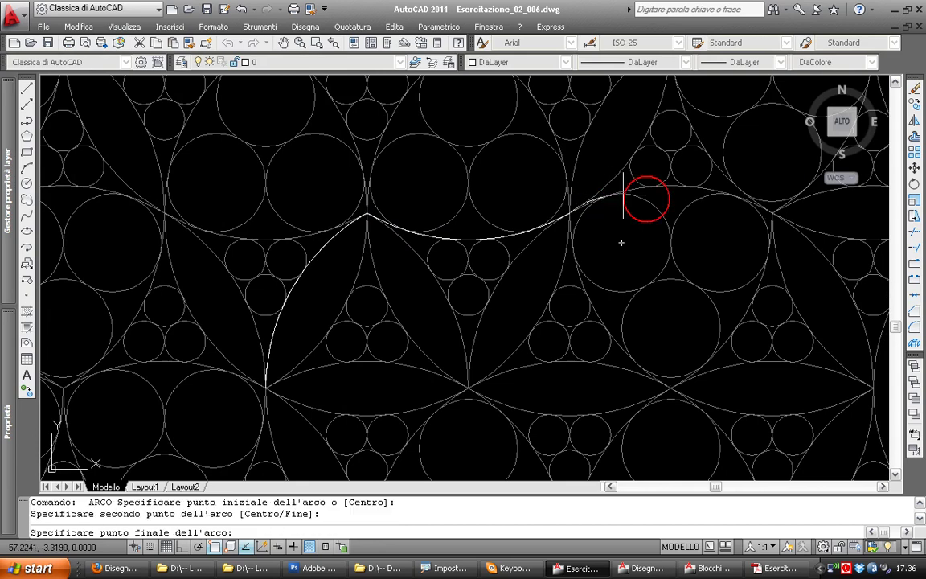
{"action": "left_click", "coordinate": [671, 240]}
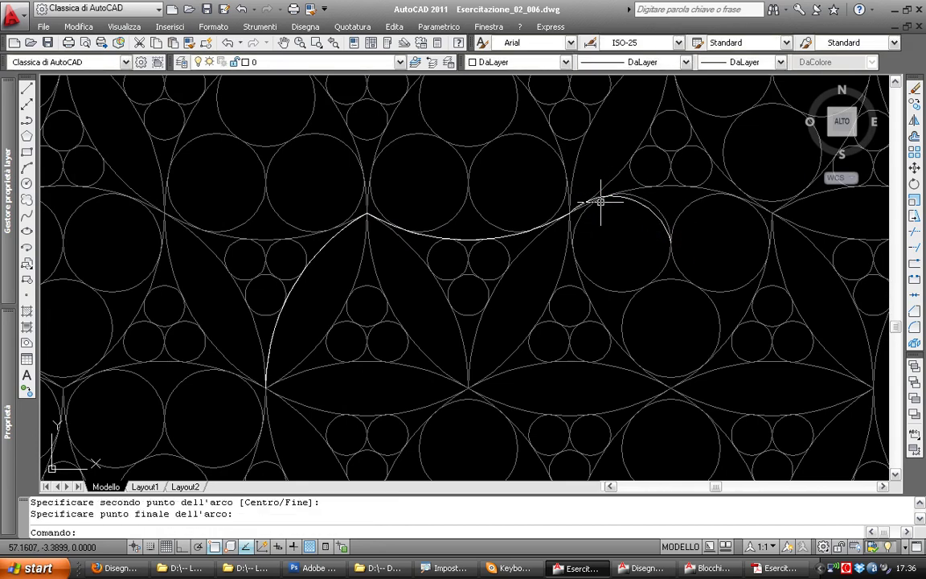
{"action": "left_click", "coordinate": [508, 233]}
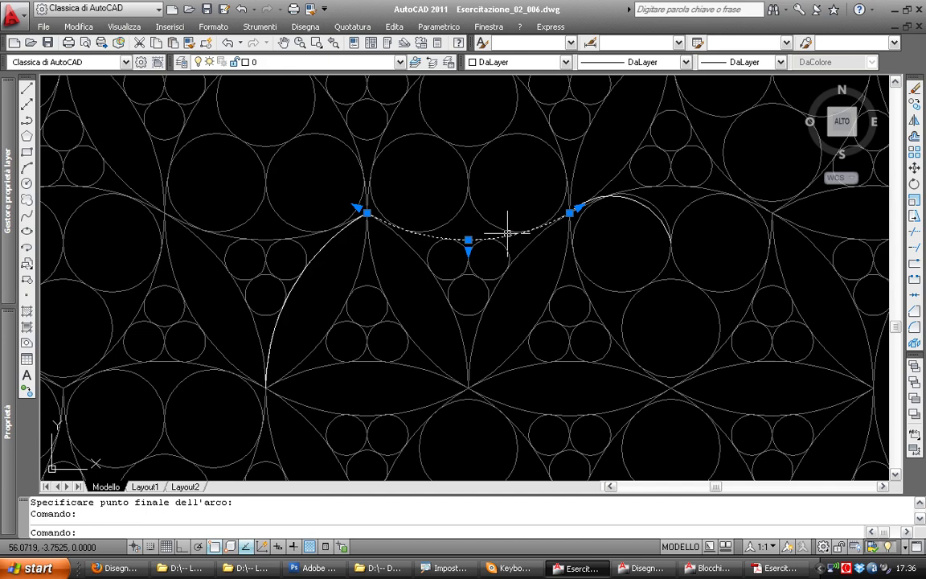
{"action": "scroll", "coordinate": [508, 233], "scroll_direction": "down", "scroll_amount": 2}
{"action": "key", "text": "Escape"}
{"action": "key", "text": "Escape"}
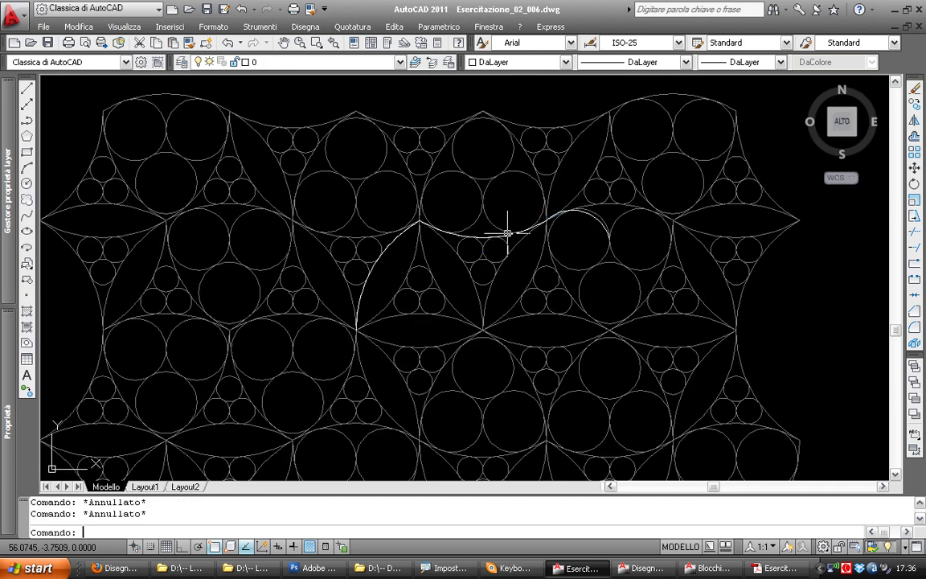
{"action": "type", "text": "pedit"}
Run multiple PEDIT on the three arcs, converting them to polylines and joining them with zero fuzz distance
{"action": "key", "text": "Return"}
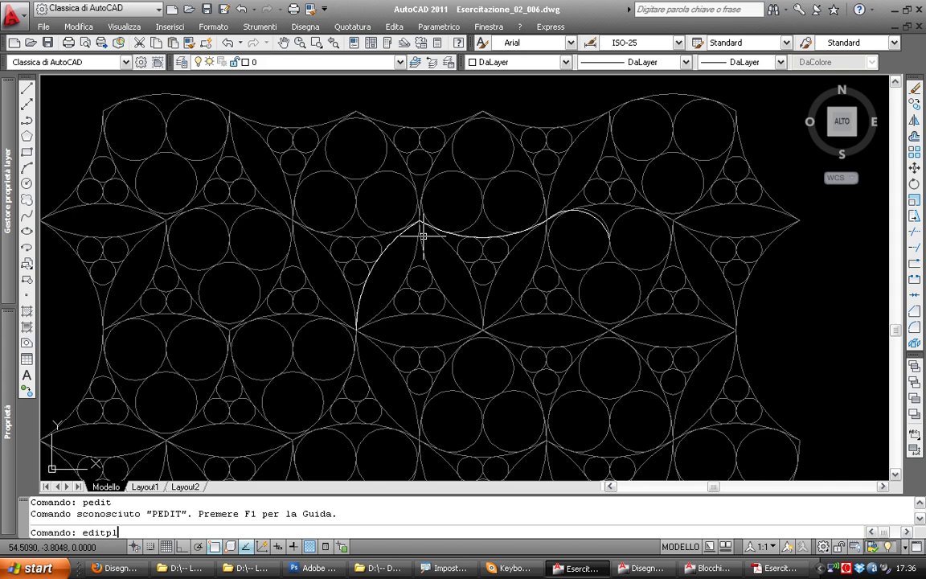
{"action": "key", "text": "Return"}
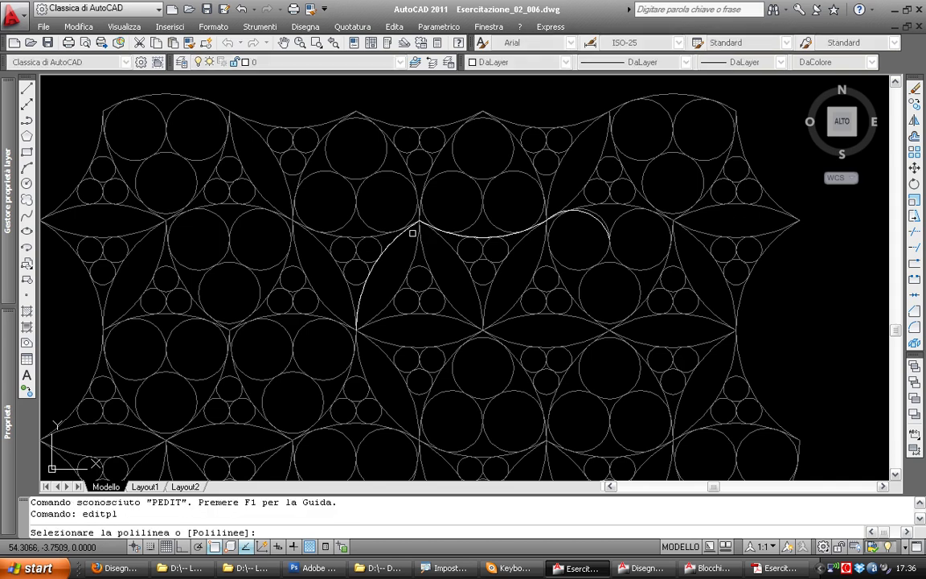
{"action": "type", "text": "p"}
{"action": "key", "text": "Return"}
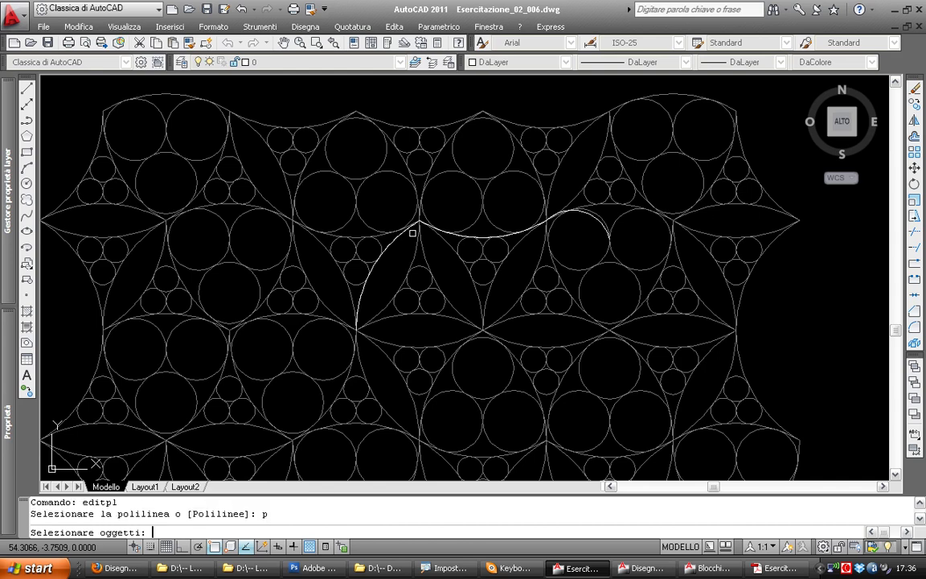
{"action": "left_click", "coordinate": [777, 111]}
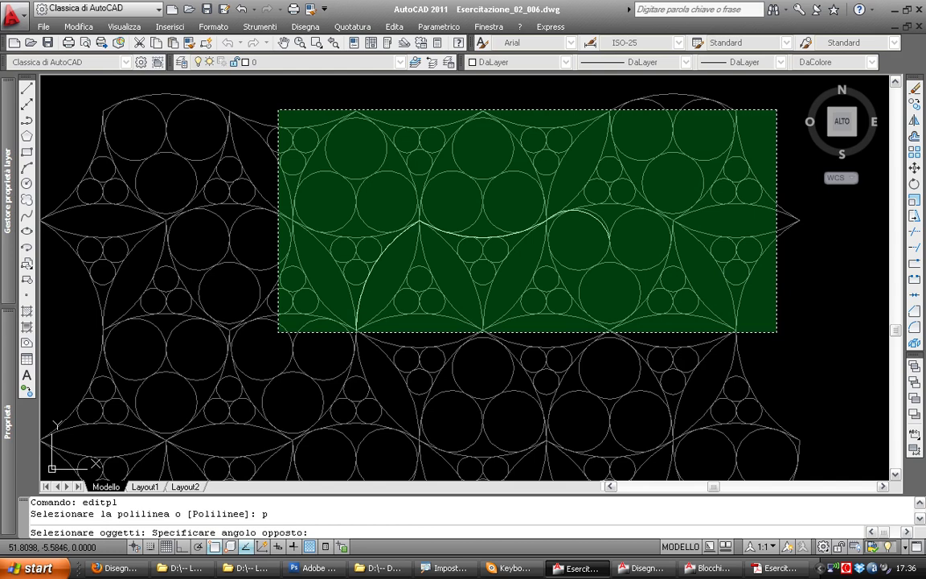
{"action": "left_click", "coordinate": [278, 331]}
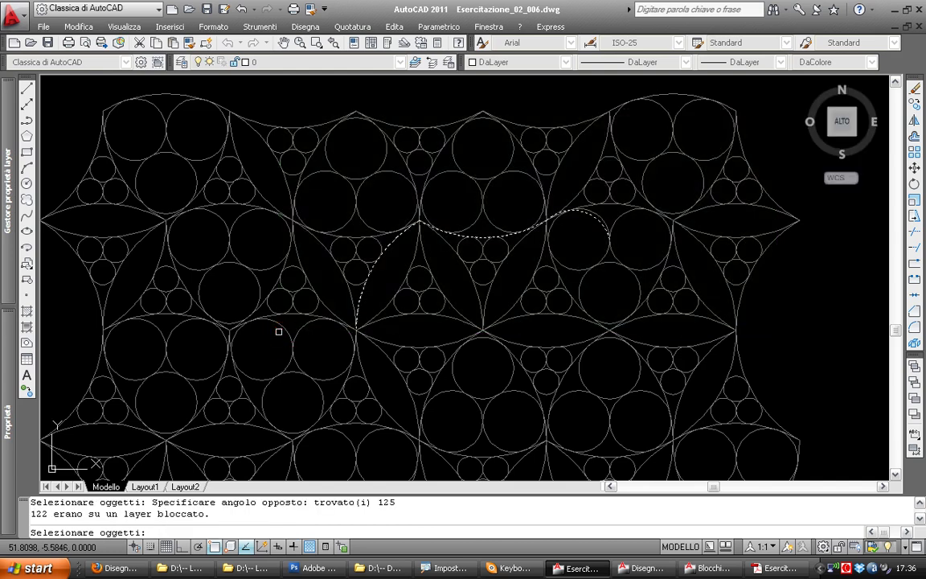
{"action": "key", "text": "Return"}
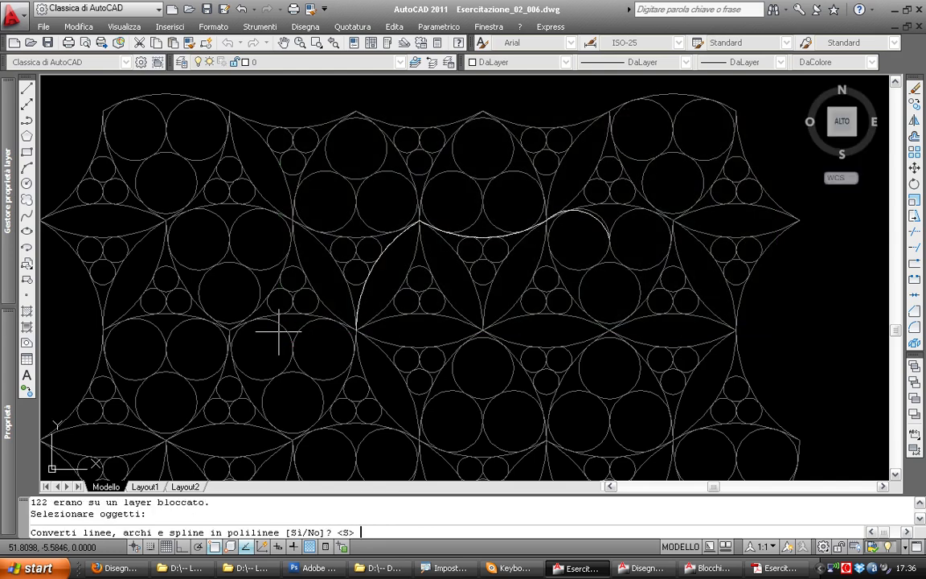
{"action": "key", "text": "Return"}
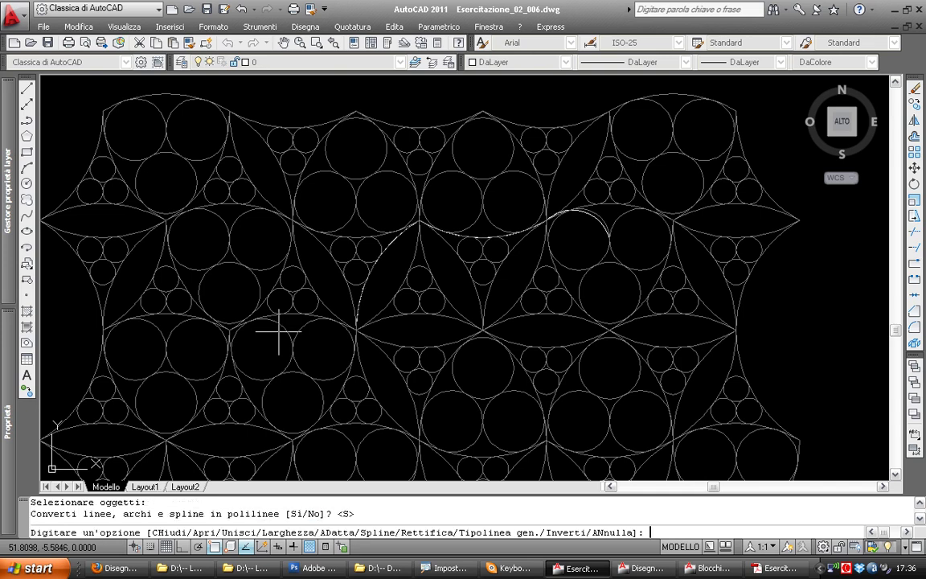
{"action": "type", "text": "u"}
{"action": "key", "text": "Return"}
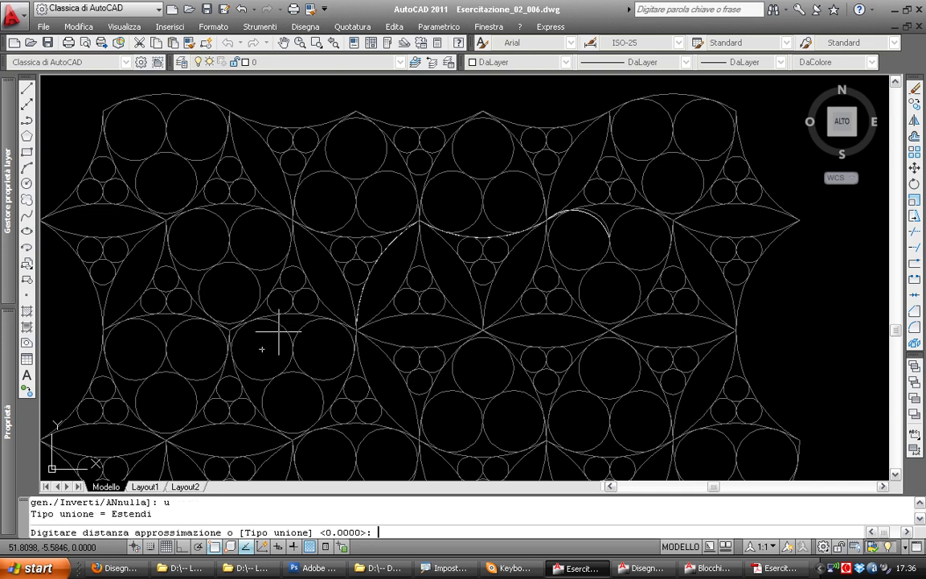
{"action": "key", "text": "Return"}
{"action": "key", "text": "Return"}
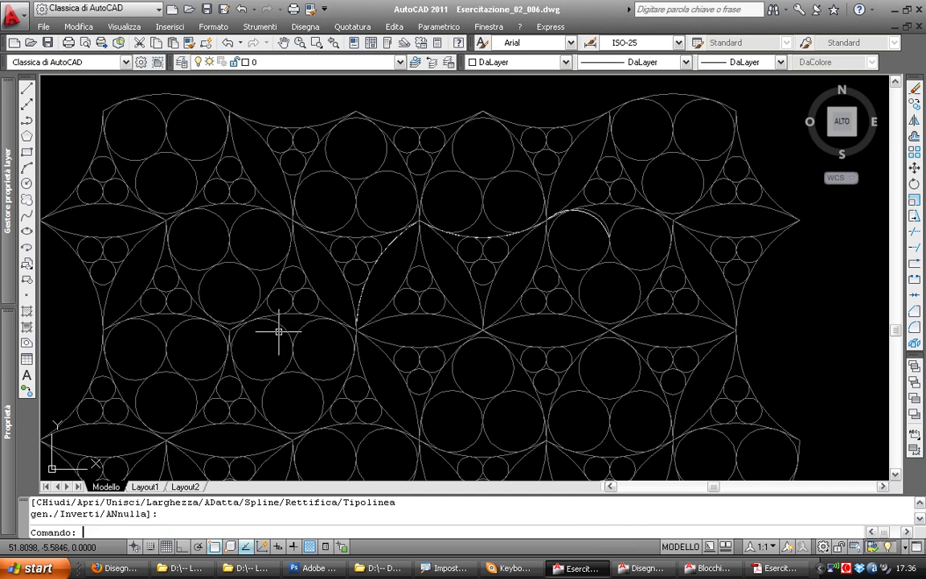
Move the joined arc polyline to the right of the circle-packing pattern
{"action": "left_click", "coordinate": [392, 244]}
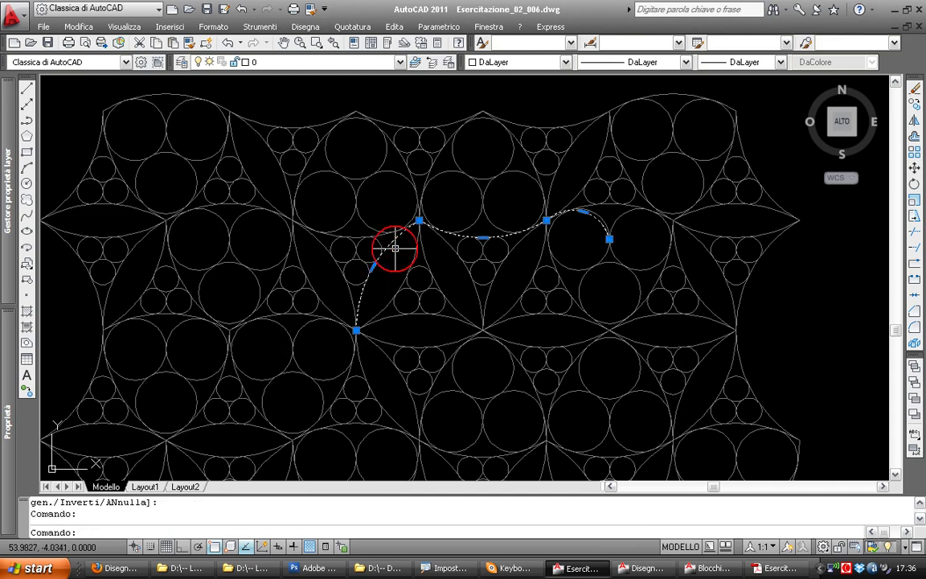
{"action": "scroll", "coordinate": [391, 249], "scroll_direction": "down", "scroll_amount": 2}
{"action": "middle_click_drag", "start_coordinate": [326, 235], "coordinate": [263, 208]}
{"action": "type", "text": "m"}
{"action": "key", "text": "Return"}
{"action": "left_click", "coordinate": [315, 93]}
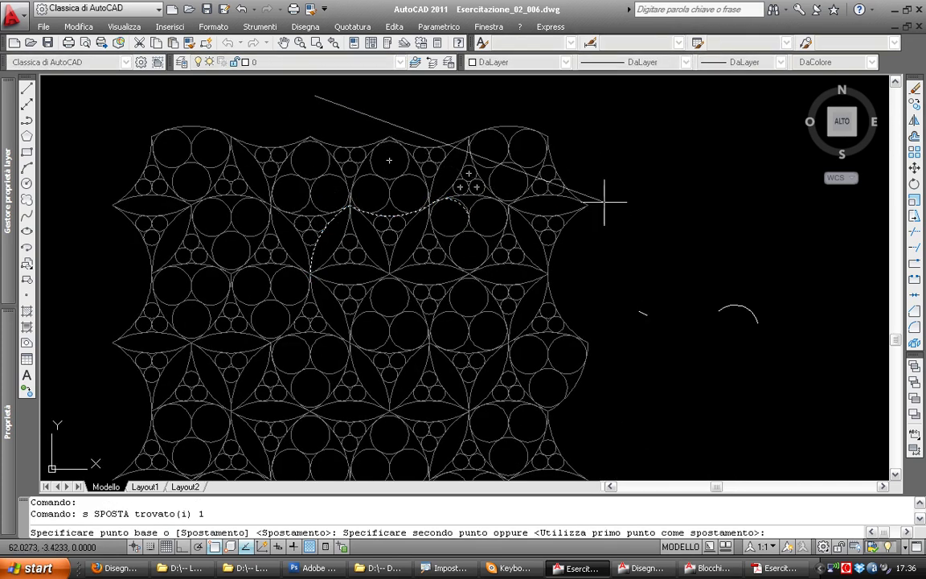
{"action": "left_click", "coordinate": [626, 171]}
{"action": "middle_click_drag", "start_coordinate": [545, 159], "coordinate": [467, 126]}
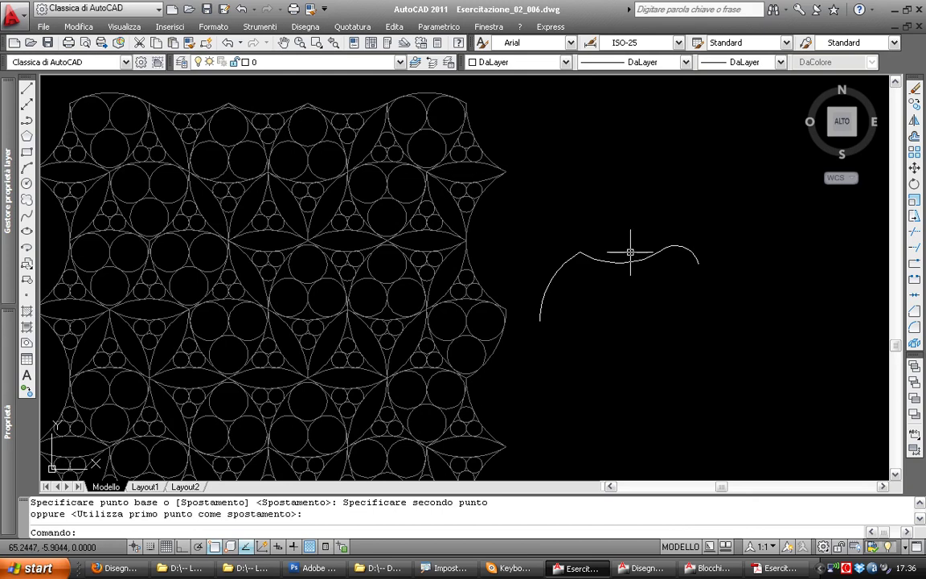
Turn on the Modifica II toolbar and place it floating over the drawing
{"action": "right_click", "coordinate": [783, 57]}
{"action": "mouse_move", "coordinate": [811, 64]}
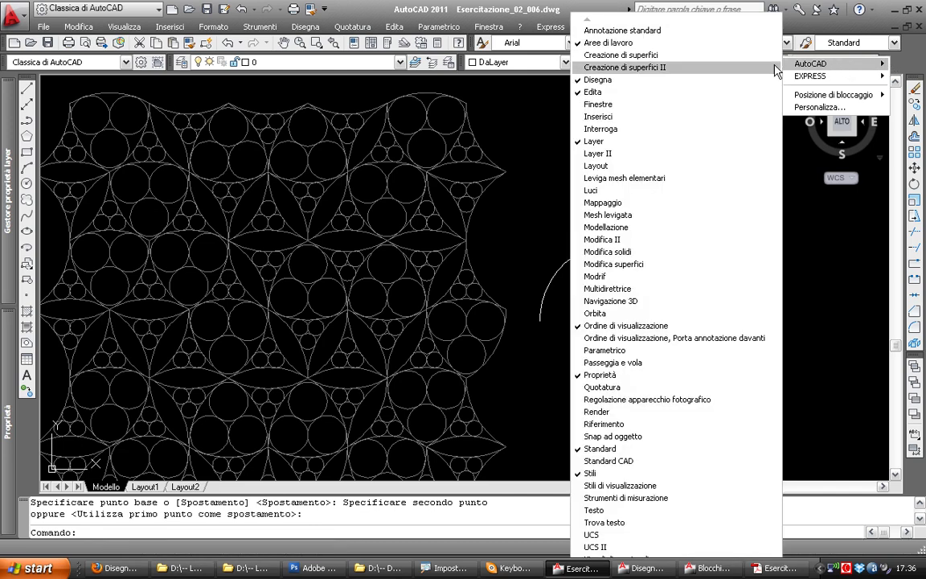
{"action": "left_click", "coordinate": [605, 240]}
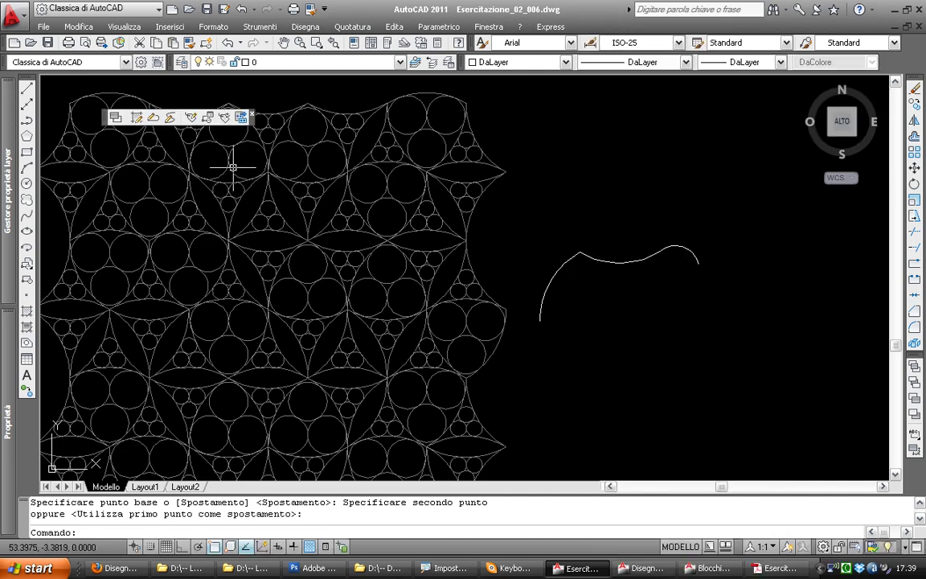
{"action": "mouse_move", "coordinate": [515, 249]}
{"action": "middle_mouse_down"}
{"action": "mouse_move", "coordinate": [629, 215]}
{"action": "mouse_move", "coordinate": [652, 240]}
{"action": "middle_mouse_up"}
{"action": "scroll", "coordinate": [628, 216], "scroll_direction": "down", "scroll_amount": 1}
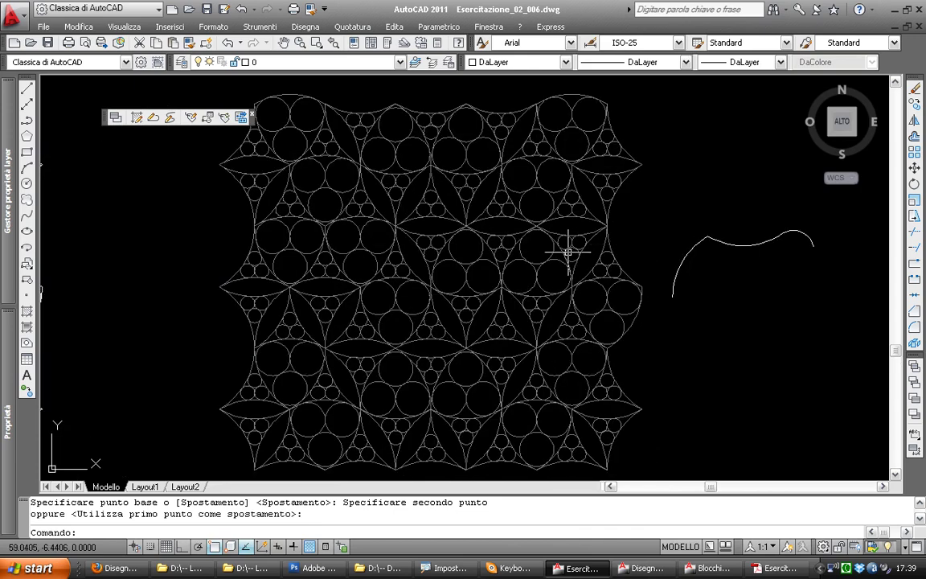
{"action": "scroll", "coordinate": [563, 250], "scroll_direction": "up", "scroll_amount": 3}
Draw a first arc polyline from a pattern junction through the circle-packing nodes
{"action": "left_click", "coordinate": [27, 119]}
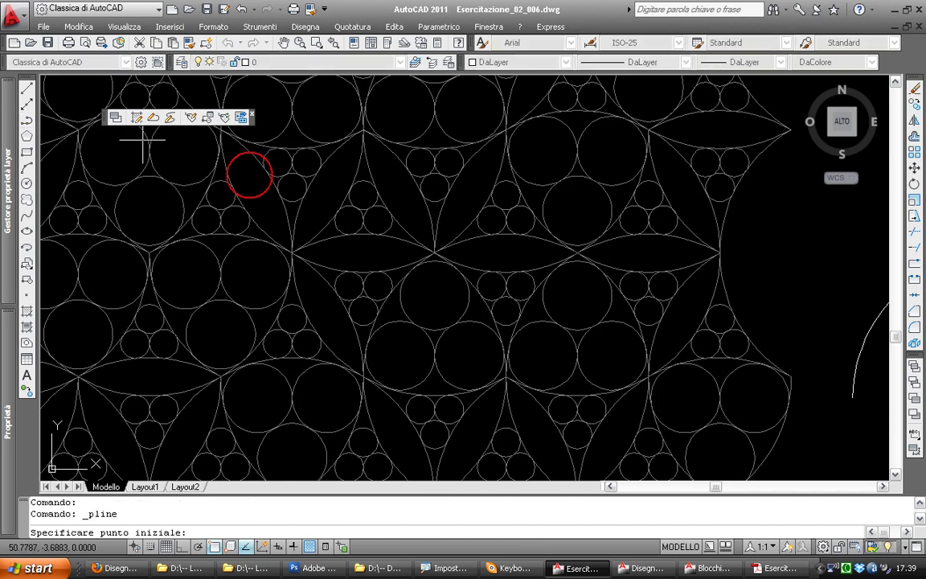
{"action": "left_click", "coordinate": [363, 130]}
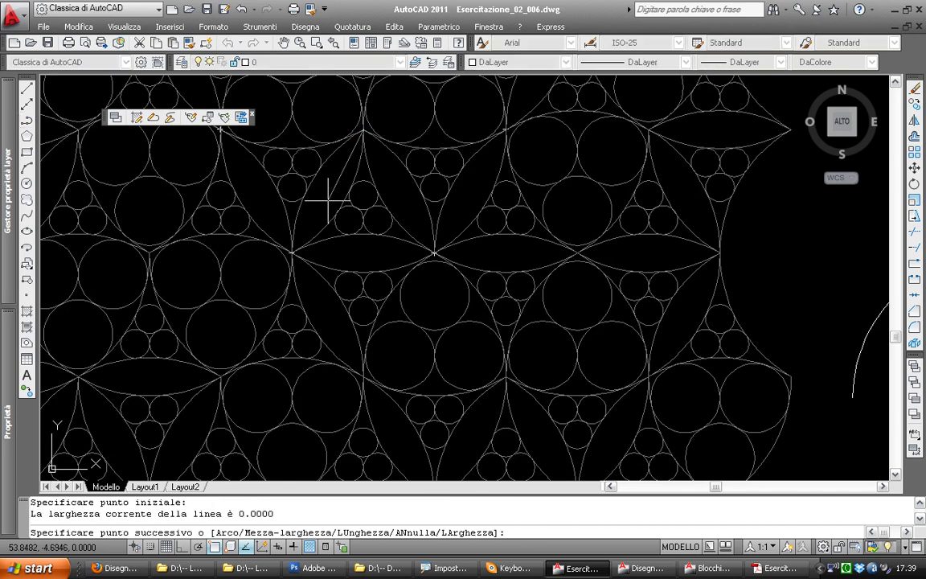
{"action": "type", "text": "a"}
{"action": "key", "text": "Return"}
{"action": "left_click", "coordinate": [293, 251]}
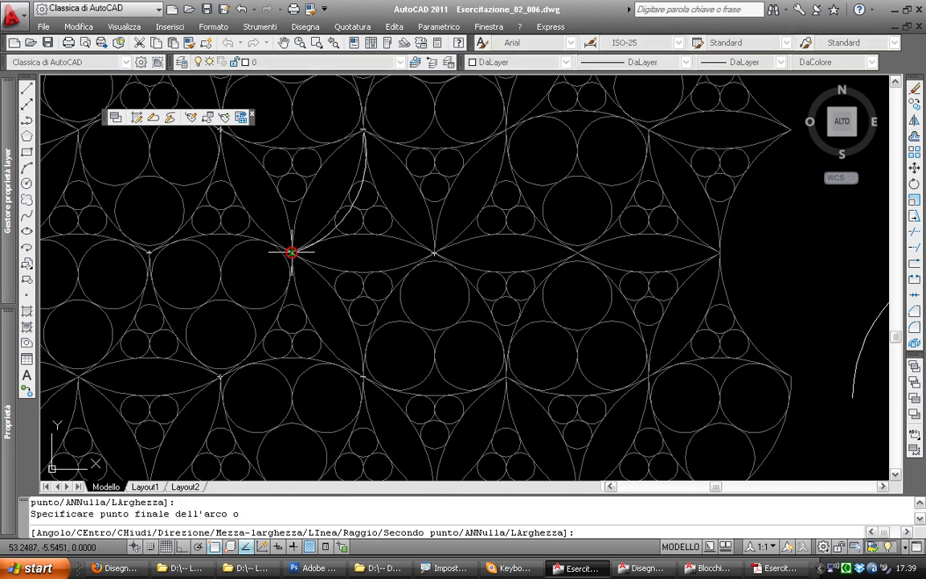
{"action": "left_click", "coordinate": [365, 376]}
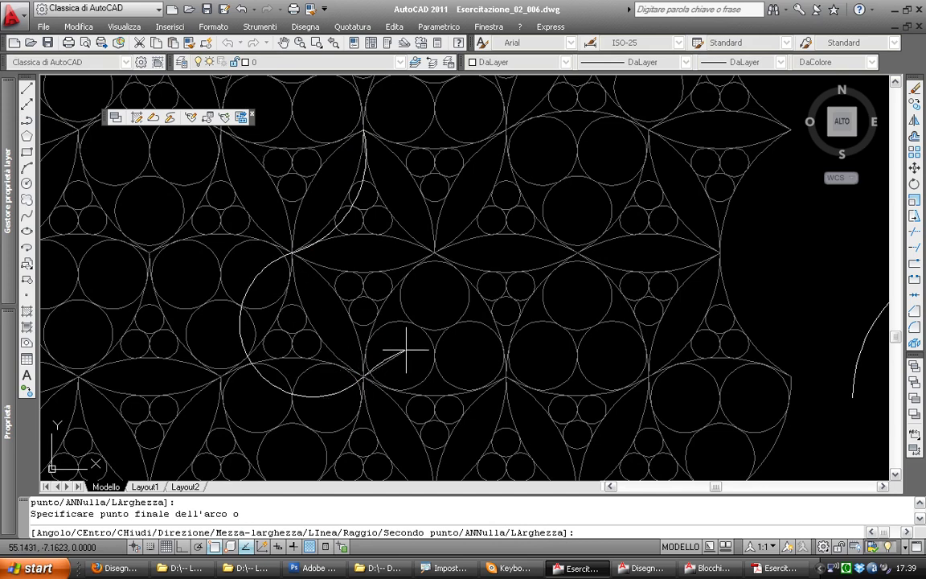
{"action": "left_click", "coordinate": [506, 374]}
{"action": "middle_click_drag", "start_coordinate": [506, 374], "coordinate": [461, 288]}
{"action": "key", "text": "Return"}
Draw a second arc polyline from a circle tangency point across the pattern
{"action": "key", "text": "Return"}
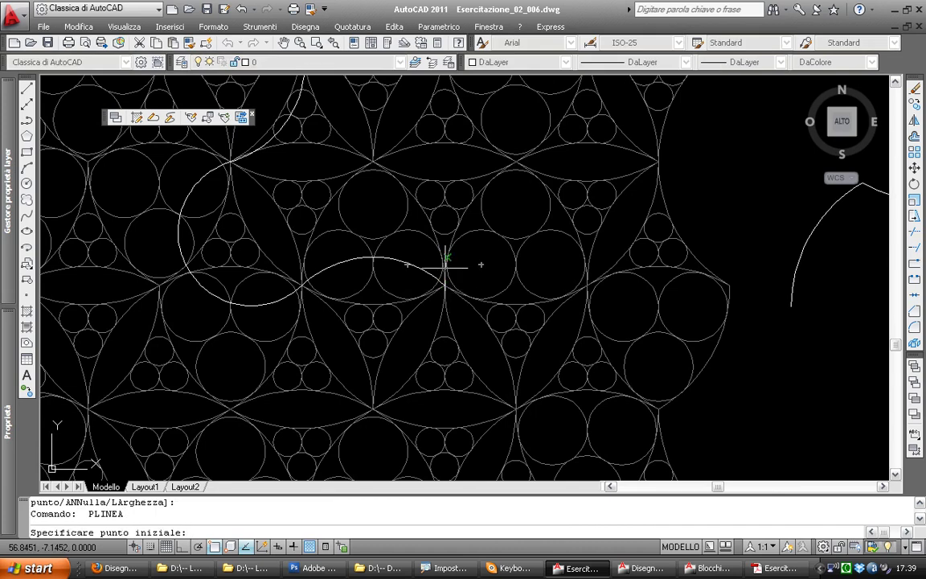
{"action": "left_click", "coordinate": [444, 287]}
{"action": "type", "text": "a"}
{"action": "key", "text": "Return"}
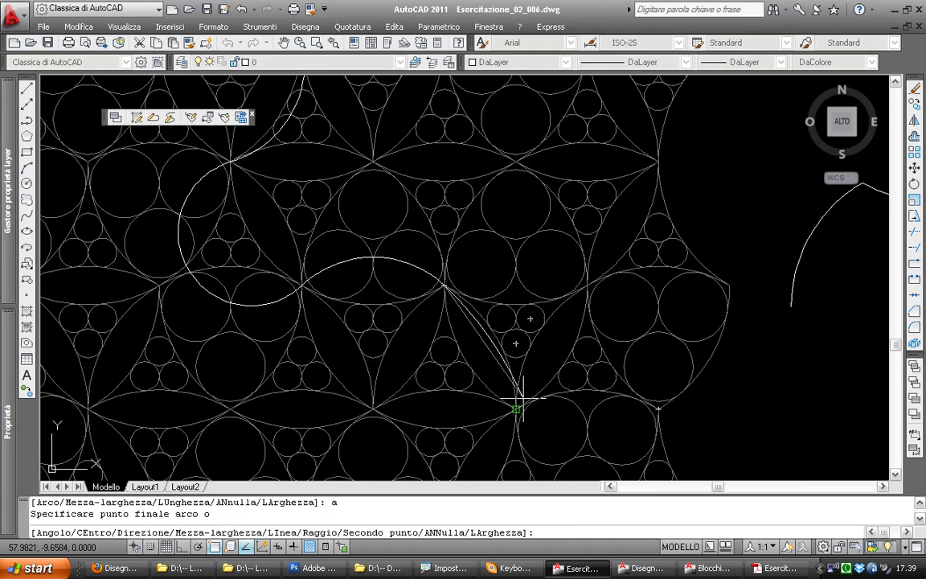
{"action": "left_click", "coordinate": [516, 406]}
{"action": "left_click", "coordinate": [588, 286]}
{"action": "key", "text": "Return"}
Select both arc polylines to check them, clear the selection, and view the right-hand curves
{"action": "left_click", "coordinate": [627, 282]}
{"action": "left_click", "coordinate": [383, 257]}
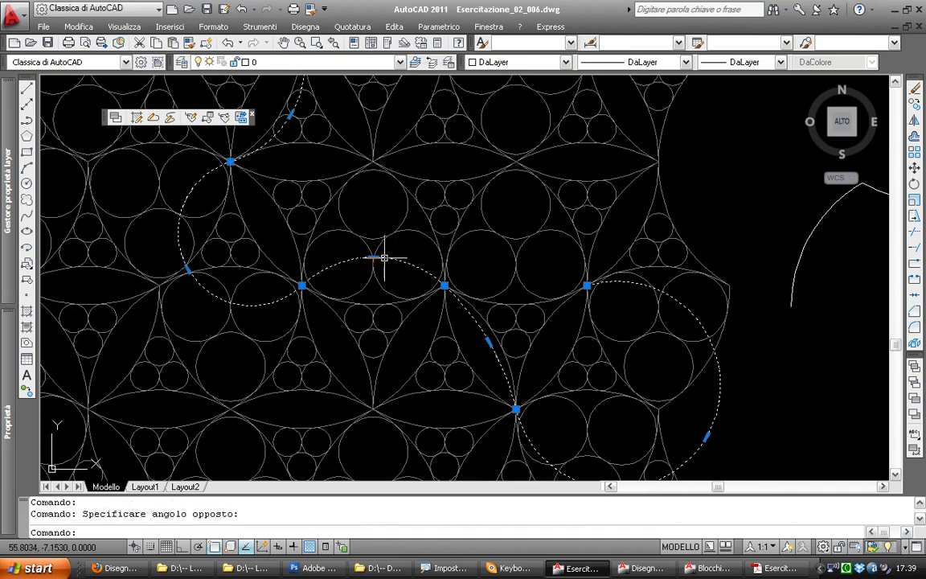
{"action": "key", "text": "Escape"}
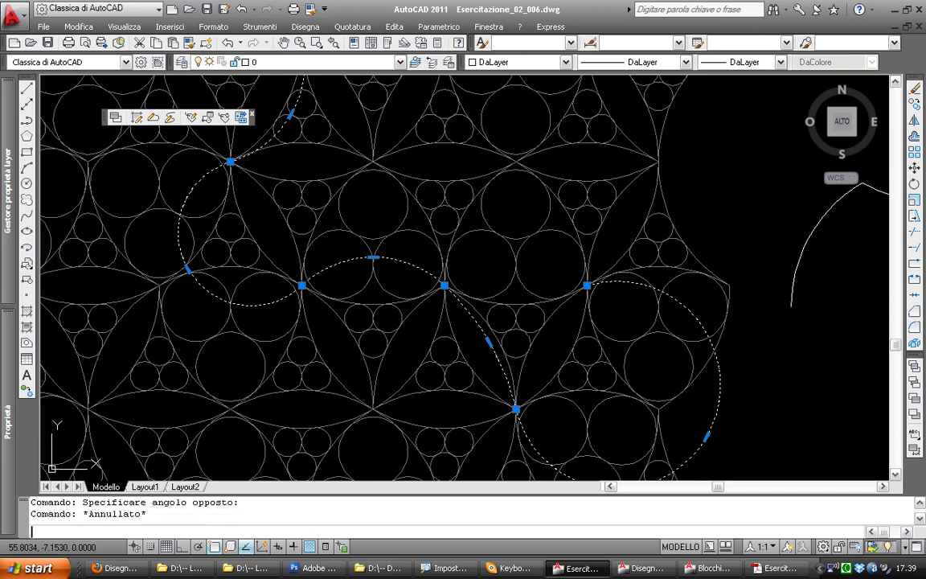
{"action": "key", "text": "Escape"}
{"action": "scroll", "coordinate": [182, 331], "scroll_direction": "down", "scroll_amount": 3}
{"action": "middle_click_drag", "start_coordinate": [616, 273], "coordinate": [533, 277]}
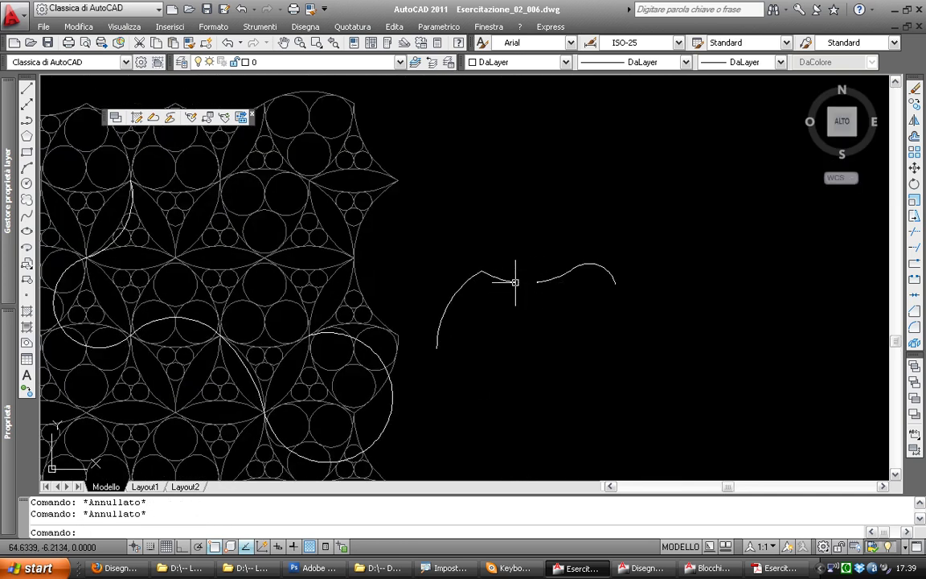
Draw a peaked straight line above the wavy curve with the LINE command
{"action": "scroll", "coordinate": [515, 283], "scroll_direction": "up", "scroll_amount": 2}
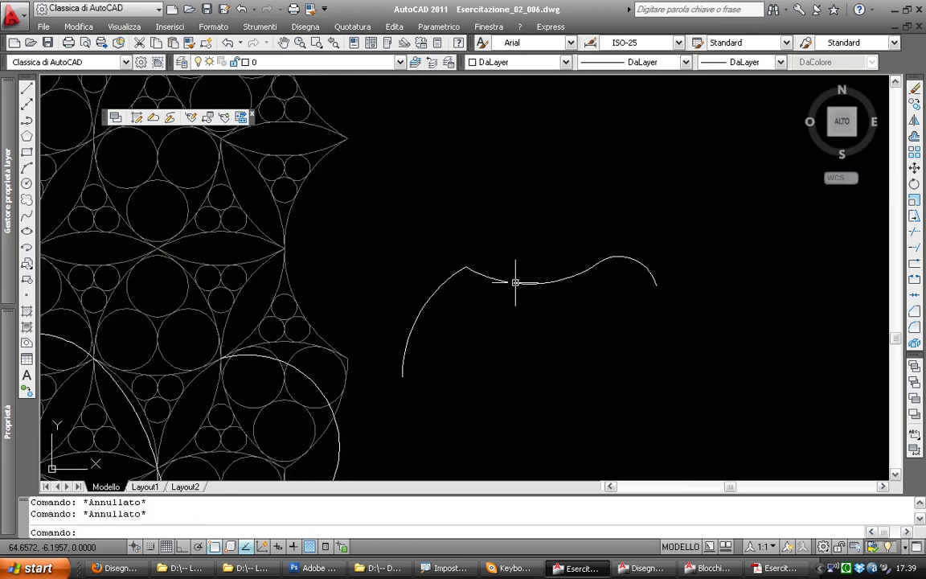
{"action": "middle_click_drag", "start_coordinate": [516, 262], "coordinate": [490, 276]}
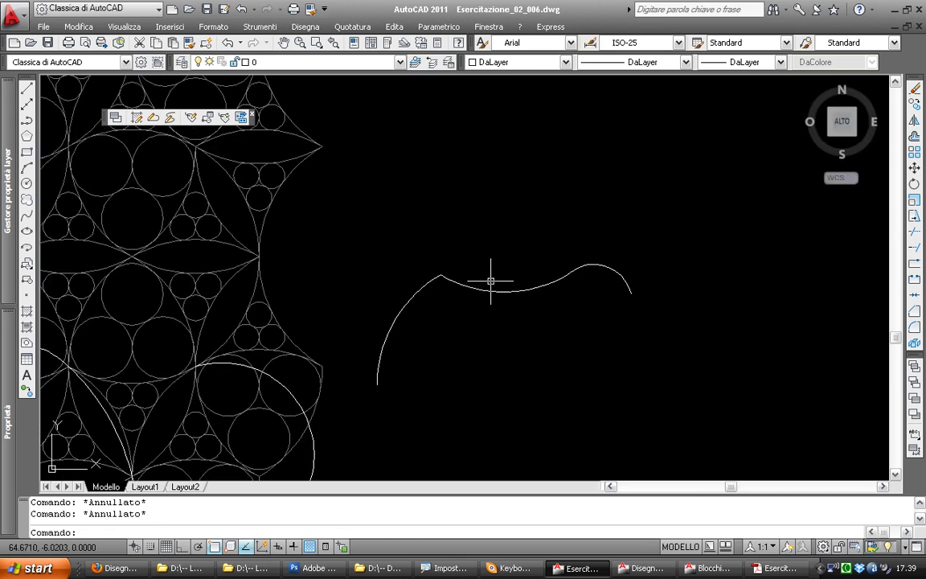
{"action": "type", "text": "l"}
{"action": "key", "text": "Return"}
{"action": "left_click", "coordinate": [457, 201]}
{"action": "left_click", "coordinate": [702, 243]}
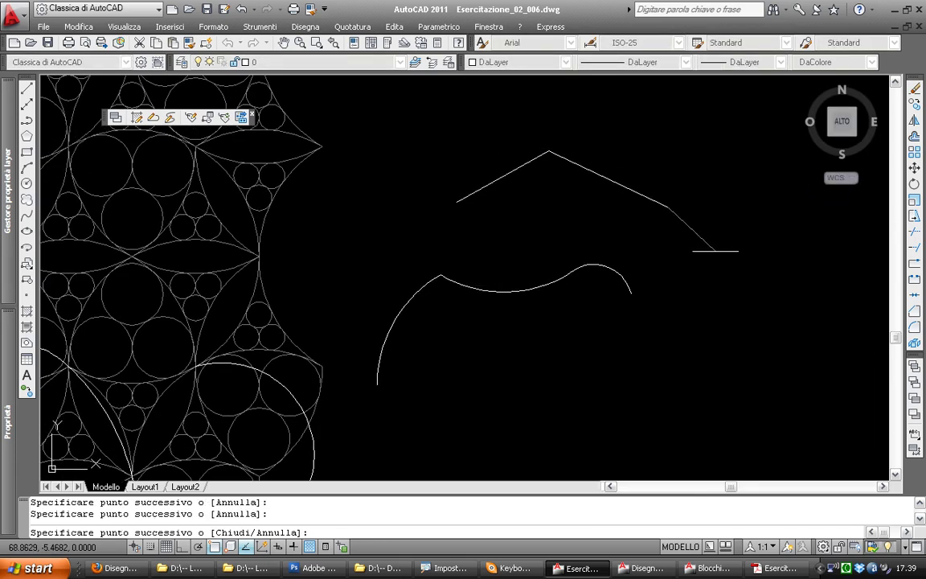
{"action": "key", "text": "Return"}
Try grip-stretching the line's peak vertex, cancel it, and zoom out
{"action": "scroll", "coordinate": [567, 173], "scroll_direction": "up", "scroll_amount": 5}
{"action": "scroll", "coordinate": [531, 86], "scroll_direction": "down", "scroll_amount": 3}
{"action": "middle_click_drag", "start_coordinate": [493, 295], "coordinate": [457, 327]}
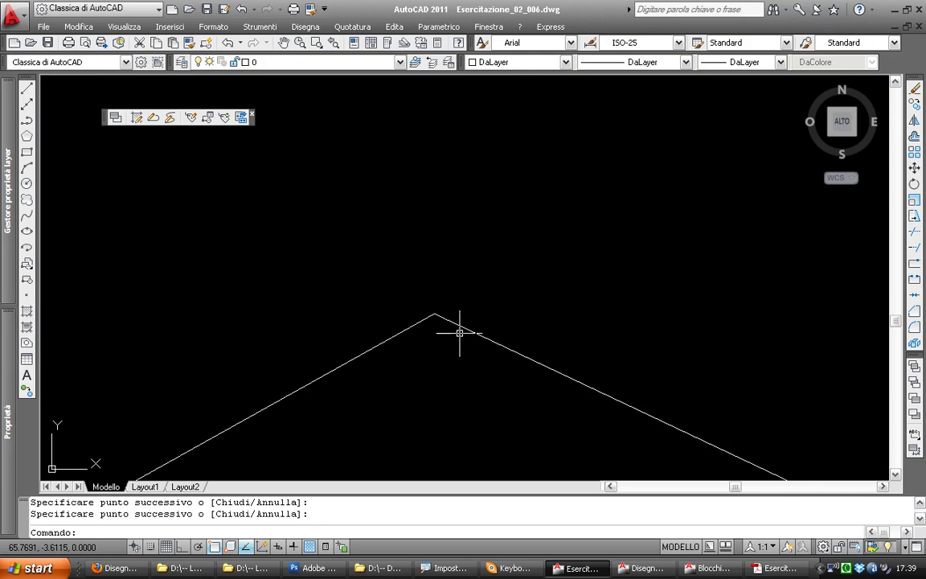
{"action": "left_click", "coordinate": [455, 323]}
{"action": "left_click", "coordinate": [417, 303]}
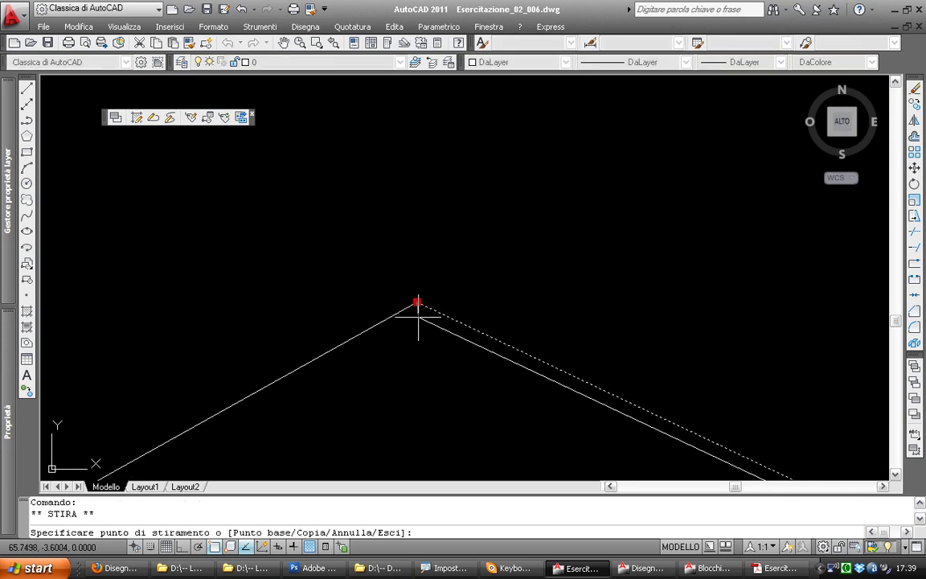
{"action": "key", "text": "Escape"}
{"action": "key", "text": "Escape"}
{"action": "scroll", "coordinate": [434, 309], "scroll_direction": "down", "scroll_amount": 3}
{"action": "scroll", "coordinate": [452, 330], "scroll_direction": "down", "scroll_amount": 3}
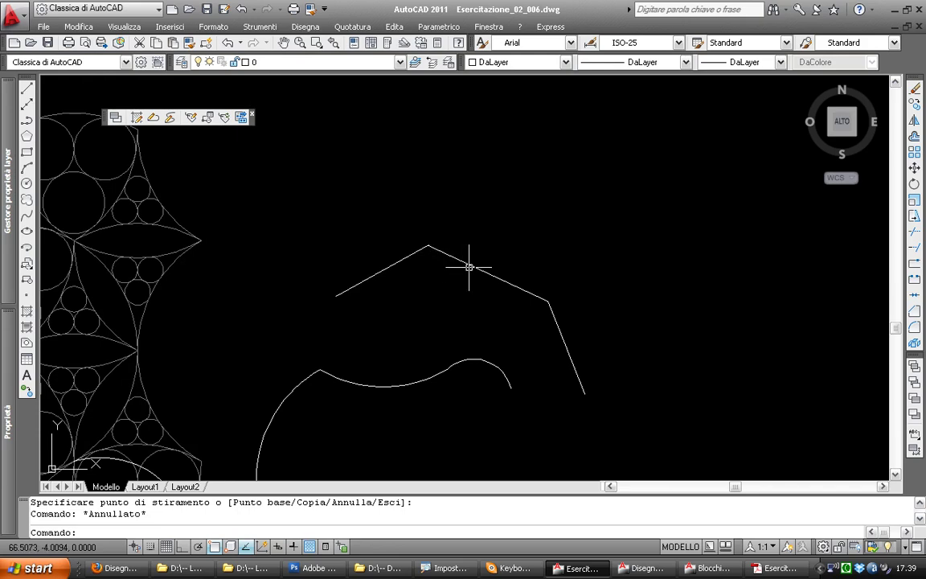
{"action": "left_click", "coordinate": [153, 117]}
Convert the peaked line to a polyline and join its connected segments with PEDIT Join
{"action": "left_click", "coordinate": [468, 264]}
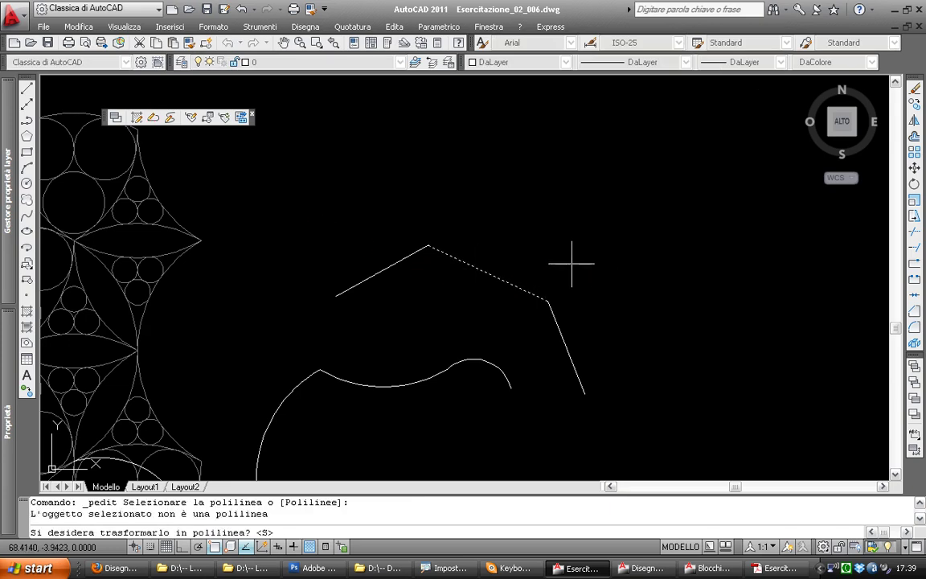
{"action": "key", "text": "Return"}
{"action": "type", "text": "u"}
{"action": "key", "text": "Return"}
{"action": "left_click", "coordinate": [561, 180]}
{"action": "left_click", "coordinate": [414, 325]}
{"action": "key", "text": "Return"}
{"action": "key", "text": "Return"}
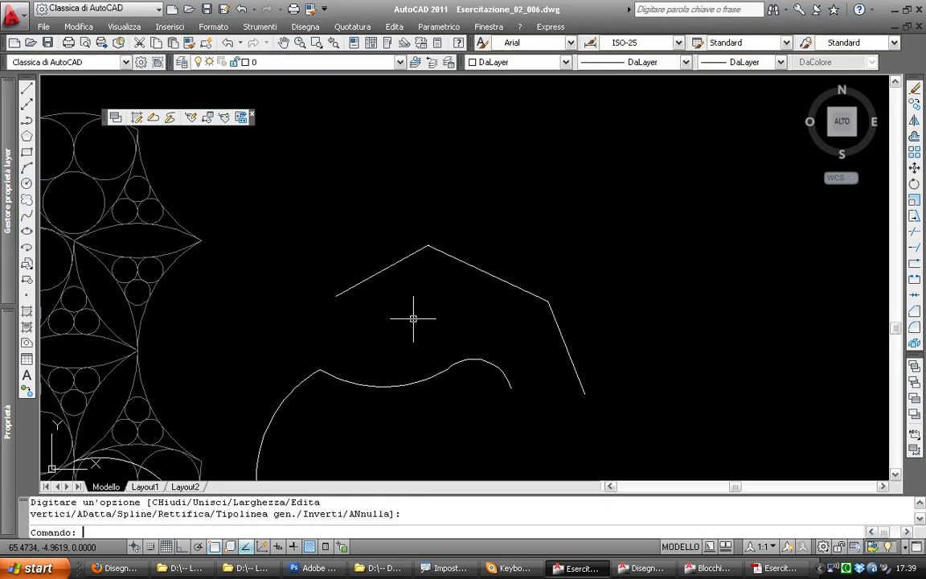
Check the joined polyline and test stretching its peak vertex, returning it to place
{"action": "left_click", "coordinate": [489, 274]}
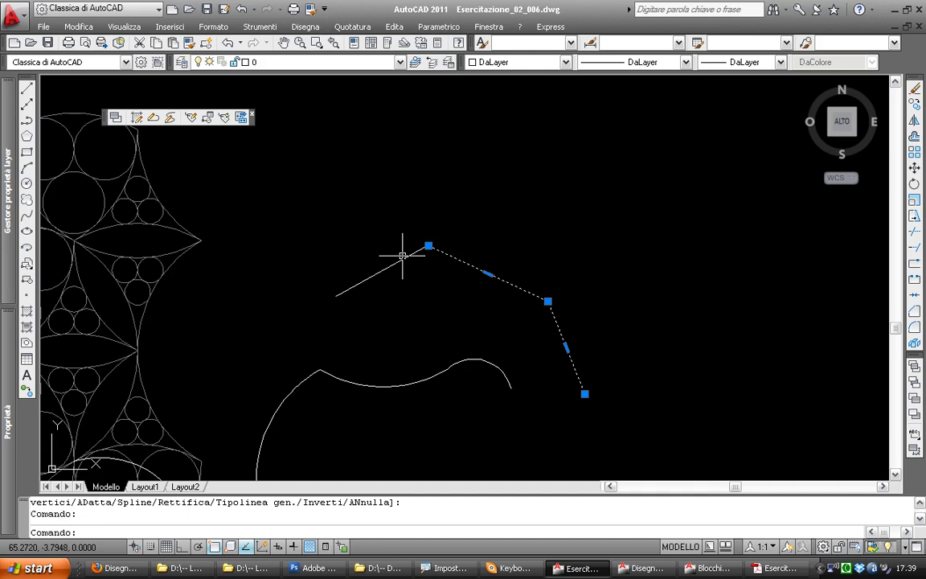
{"action": "key", "text": "Escape"}
{"action": "key", "text": "Escape"}
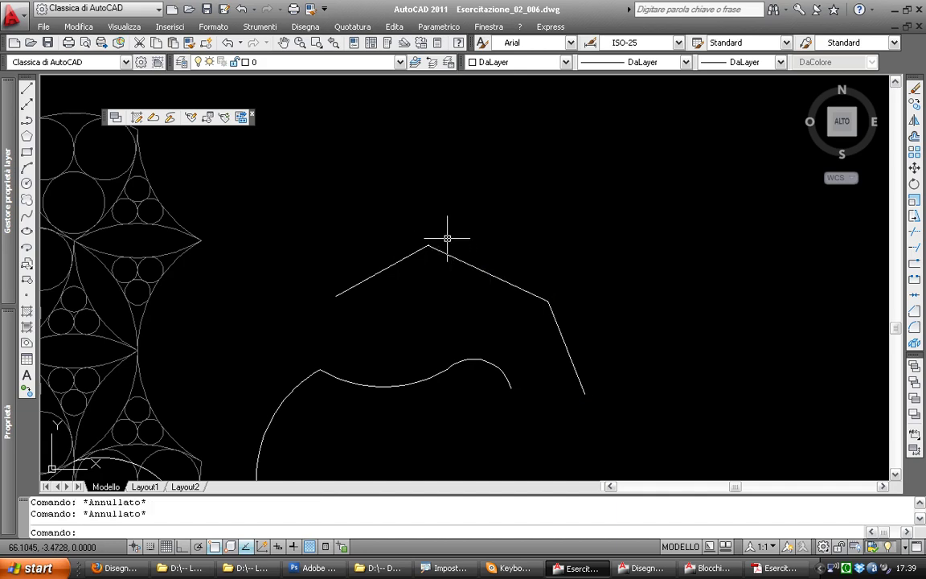
{"action": "left_click", "coordinate": [519, 354]}
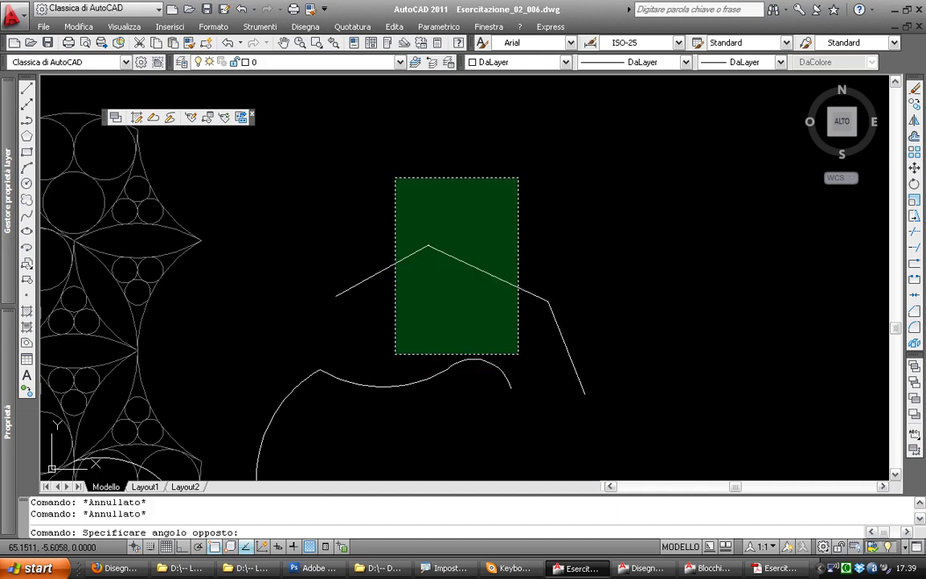
{"action": "left_click", "coordinate": [395, 177]}
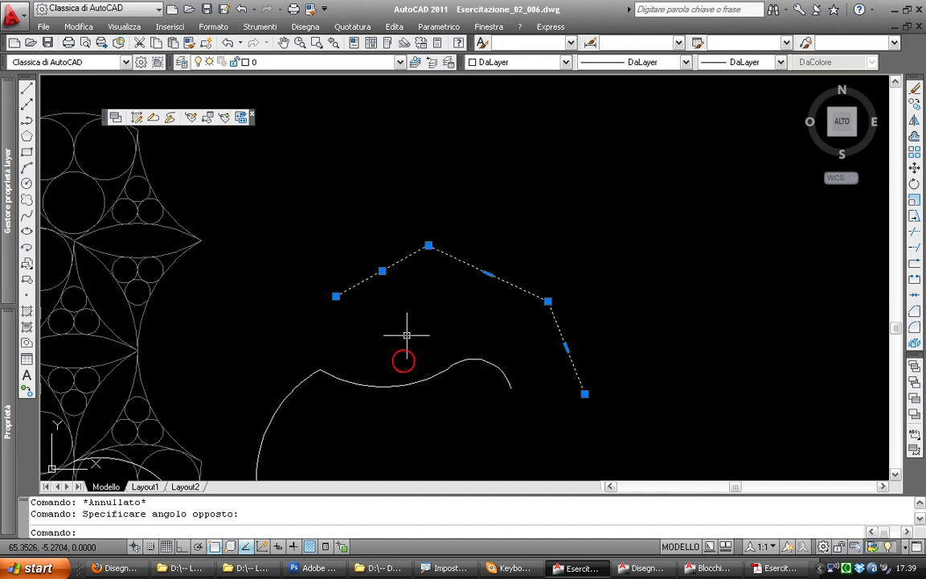
{"action": "left_click", "coordinate": [428, 245]}
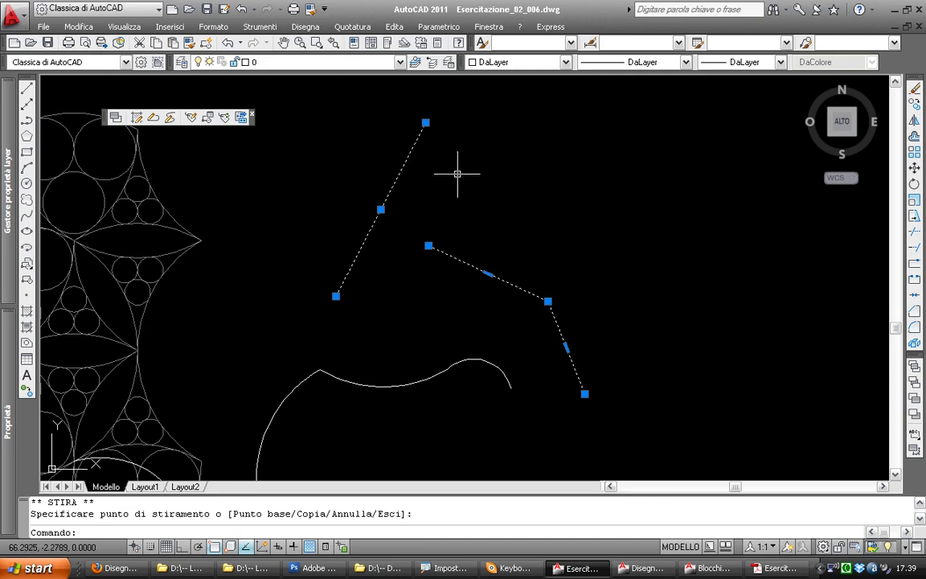
{"action": "left_click", "coordinate": [426, 122]}
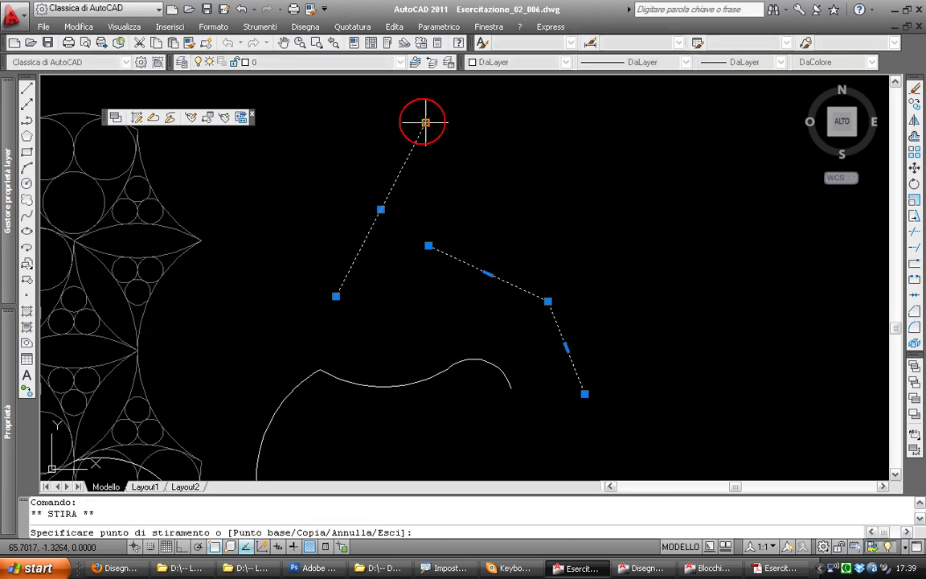
{"action": "left_click", "coordinate": [428, 246]}
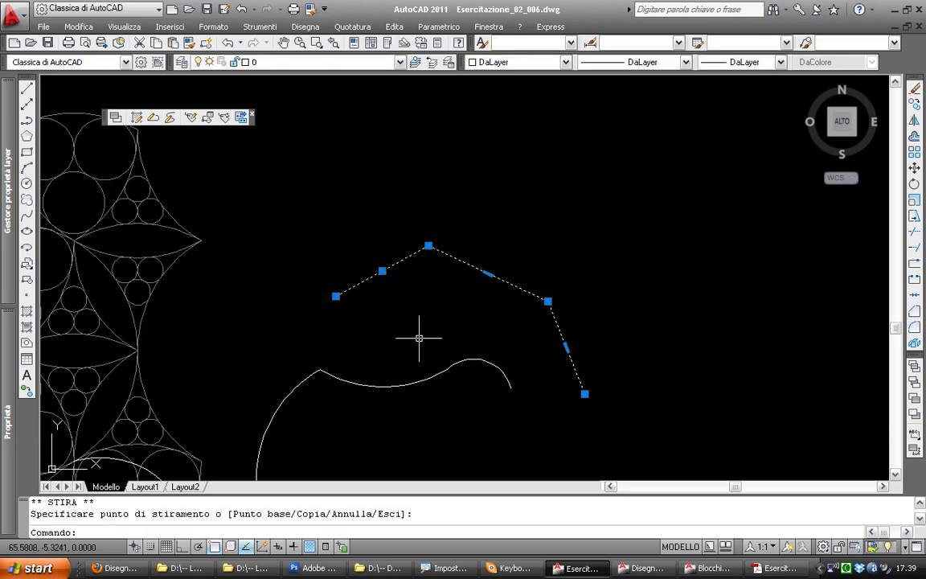
{"action": "key", "text": "Escape"}
{"action": "key", "text": "Escape"}
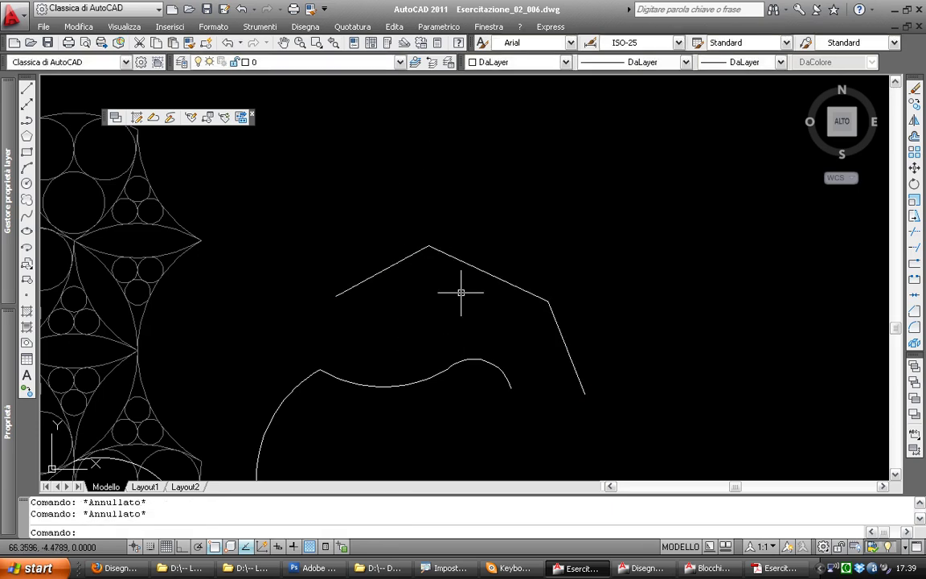
Window-select the lines for another peak stretch, cancel it, and select the right-hand polyline
{"action": "left_click", "coordinate": [573, 173]}
{"action": "left_click", "coordinate": [362, 318]}
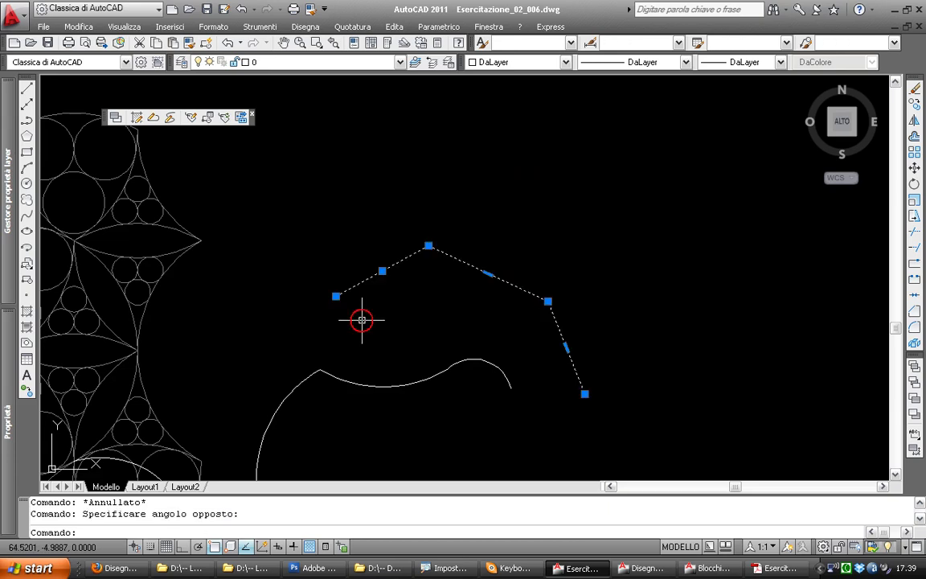
{"action": "left_click", "coordinate": [429, 246]}
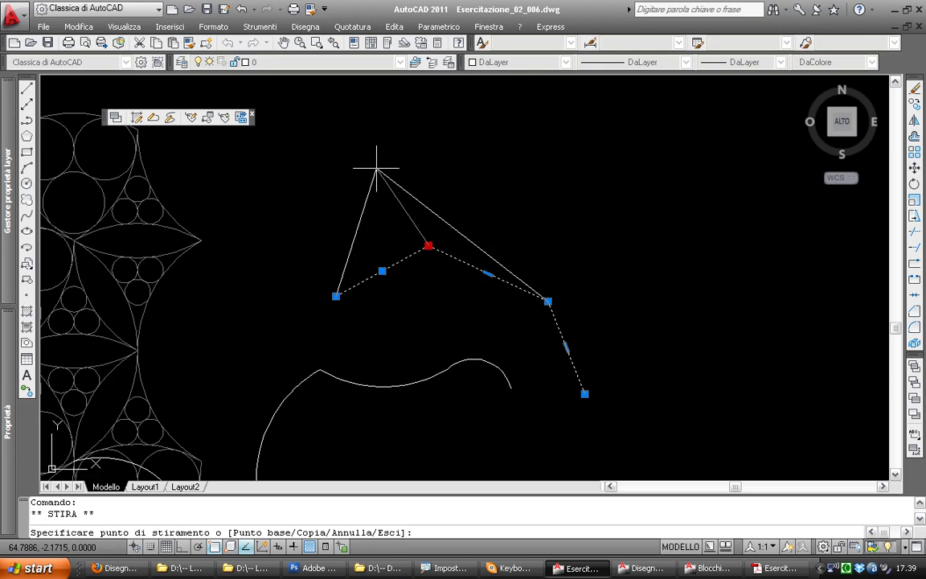
{"action": "key", "text": "Escape"}
{"action": "key", "text": "Escape"}
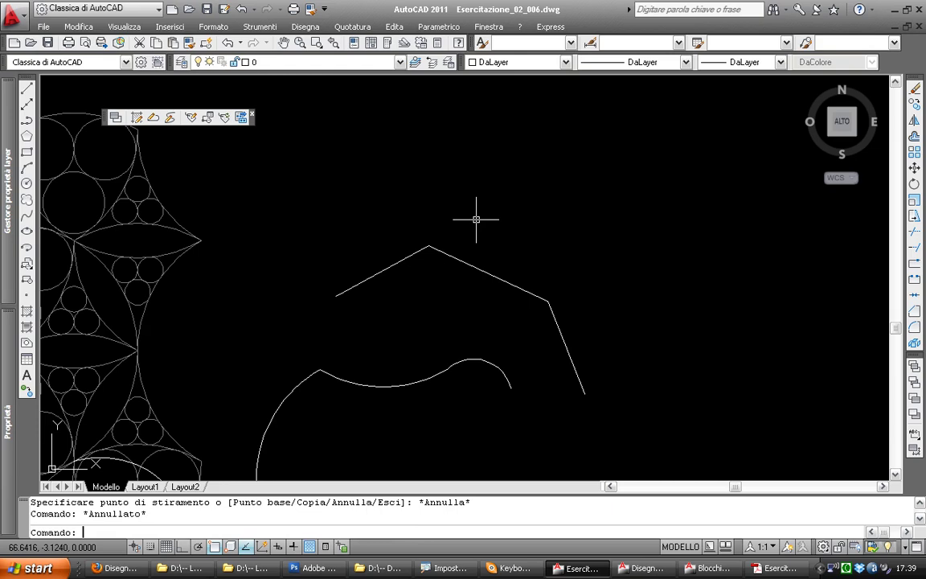
{"action": "left_click", "coordinate": [460, 260]}
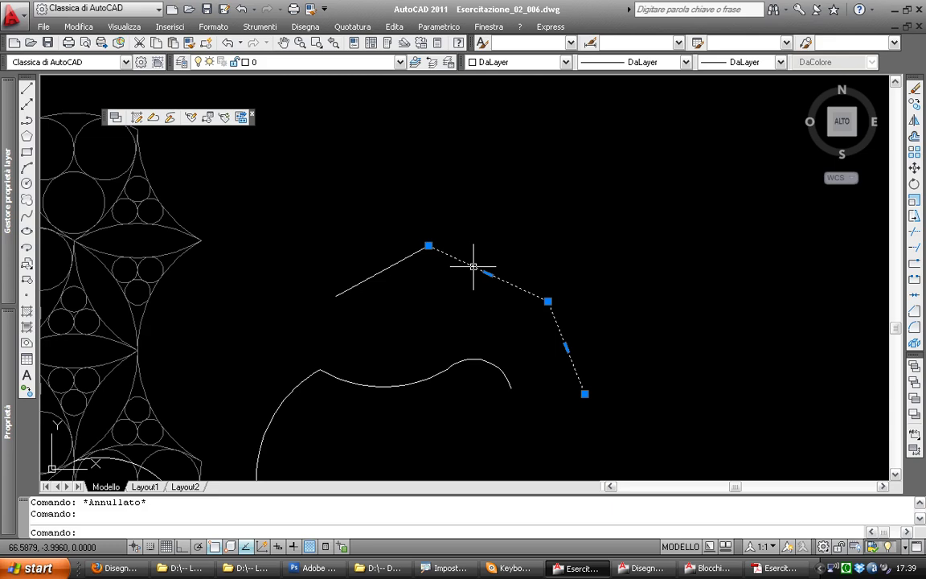
{"action": "double_click", "coordinate": [474, 266]}
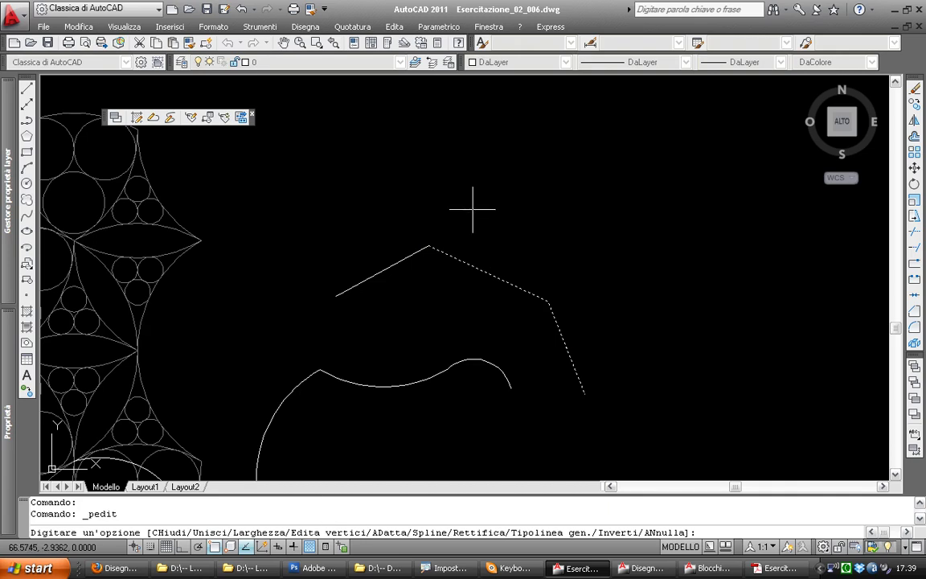
{"action": "key", "text": "Escape"}
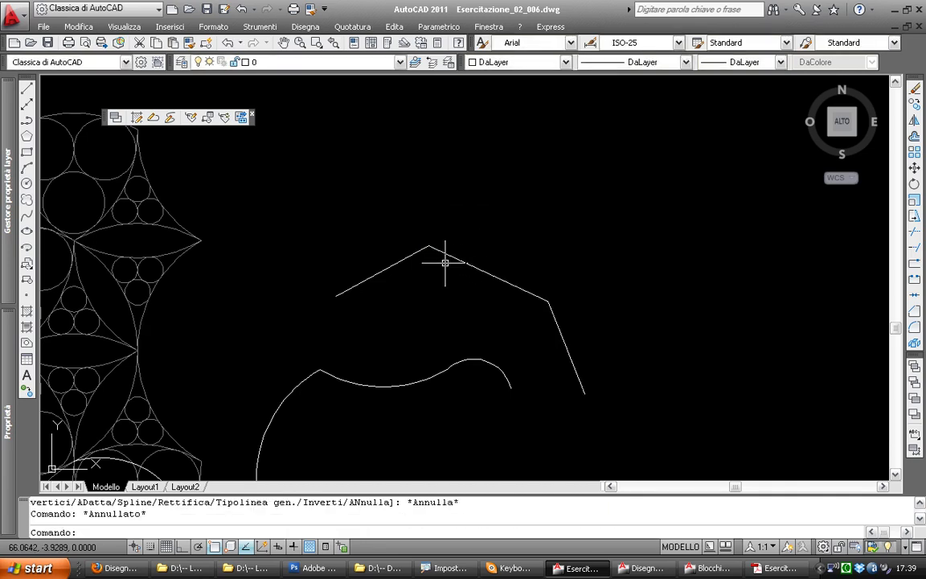
{"action": "left_click", "coordinate": [445, 256]}
{"action": "key", "text": "Escape"}
{"action": "double_click", "coordinate": [407, 258]}
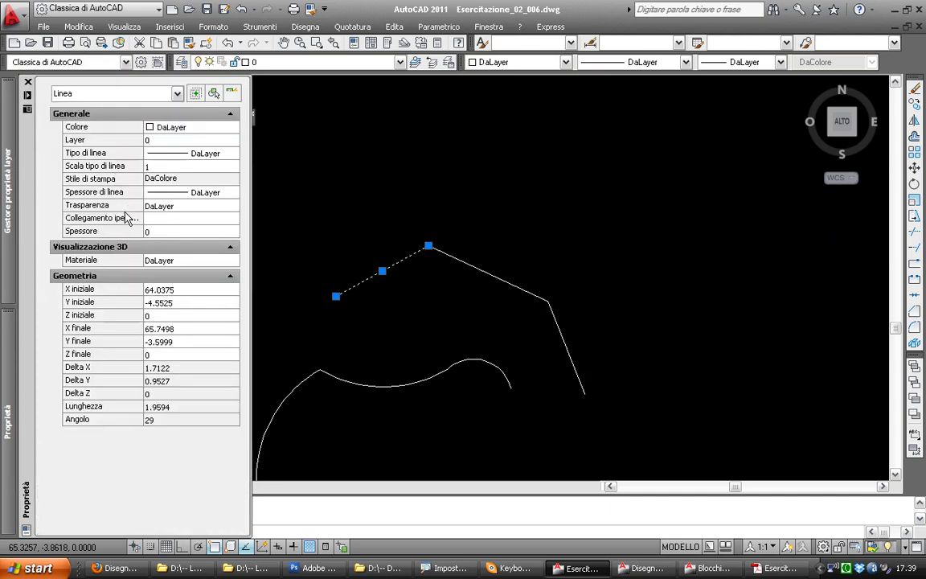
{"action": "key", "text": "Escape"}
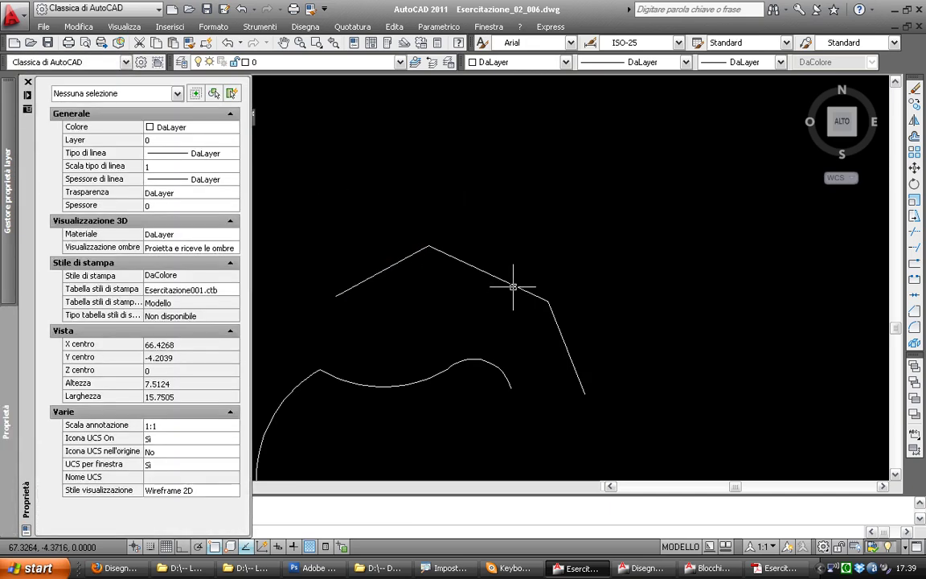
{"action": "key", "text": "ctrl+1"}
{"action": "double_click", "coordinate": [513, 285]}
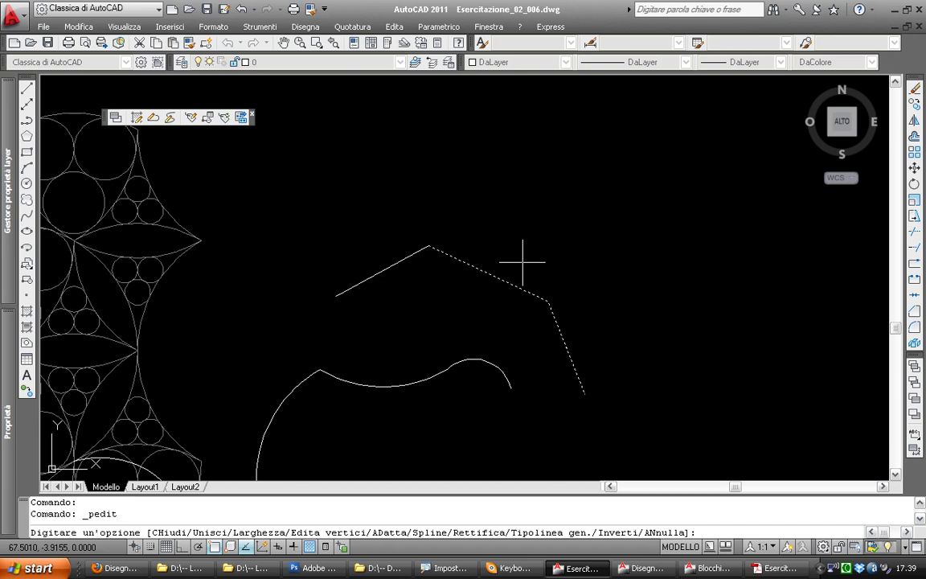
{"action": "key", "text": "Escape"}
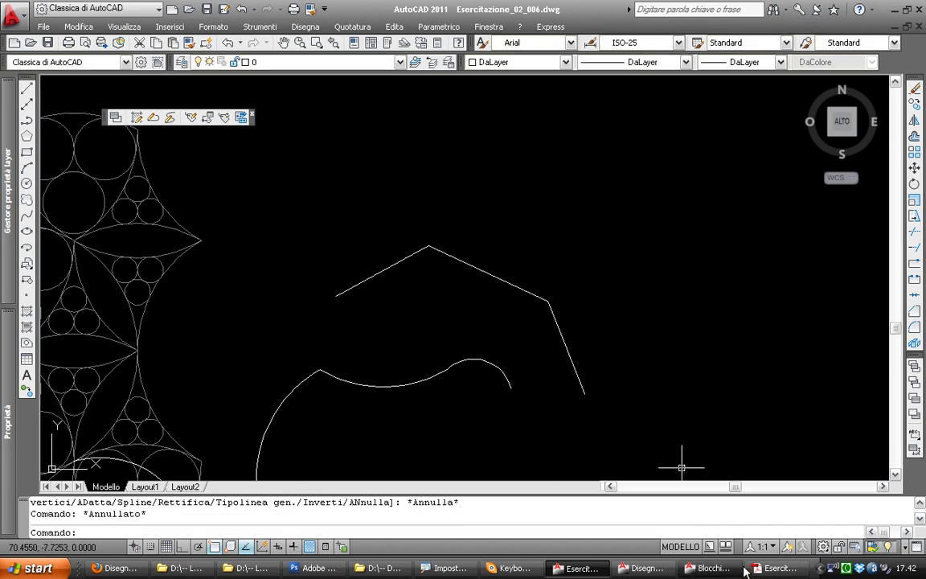
Bring up Esercitazione_02.pdf and scroll through the wiggly figures on page 2
{"action": "left_click", "coordinate": [774, 567]}
{"action": "scroll", "coordinate": [472, 262], "scroll_direction": "up", "scroll_amount": 1, "text": "ctrl"}
{"action": "scroll", "coordinate": [472, 262], "scroll_direction": "down", "scroll_amount": 5}
{"action": "scroll", "coordinate": [325, 209], "scroll_direction": "down", "scroll_amount": 5}
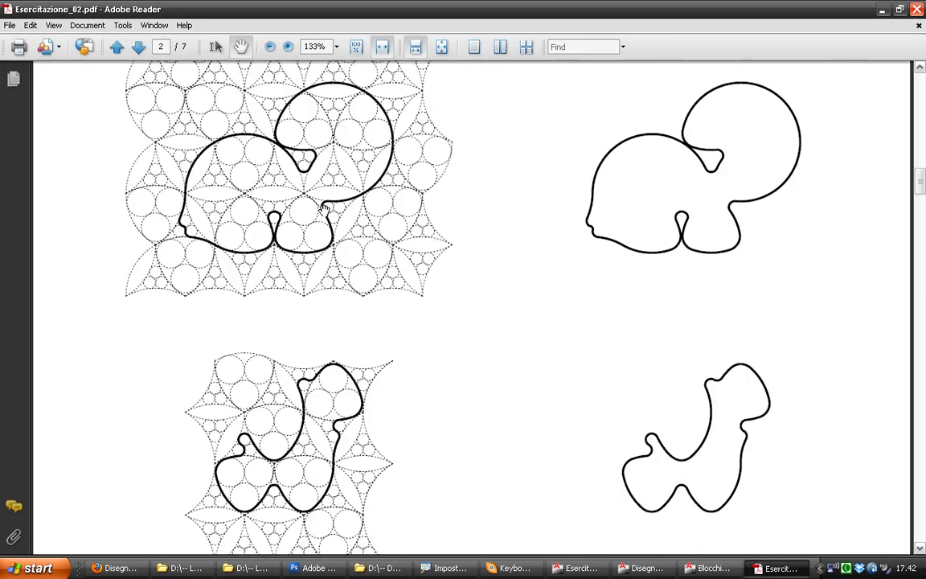
{"action": "left_click_drag", "start_coordinate": [322, 120], "coordinate": [265, 372]}
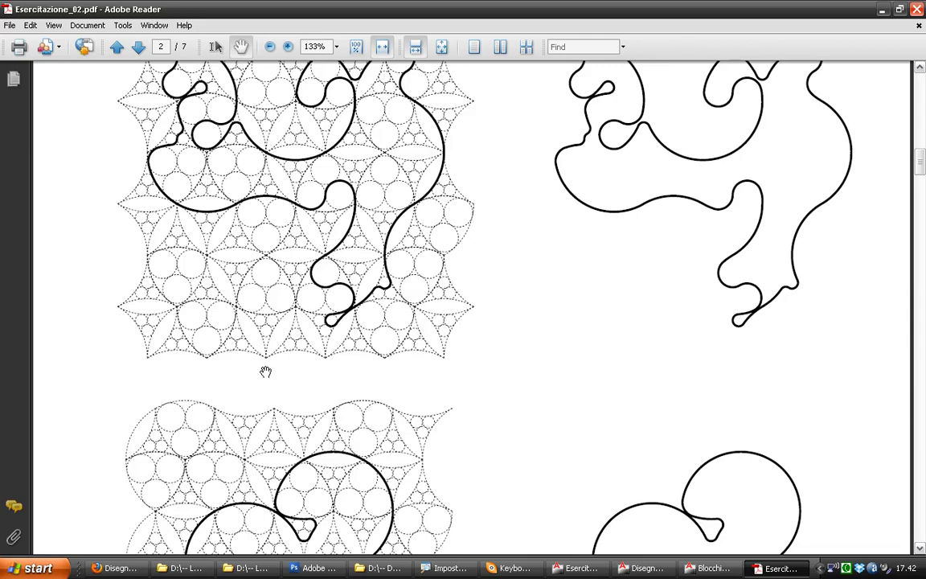
{"action": "scroll", "coordinate": [482, 352], "scroll_direction": "down", "scroll_amount": 3}
{"action": "scroll", "coordinate": [683, 213], "scroll_direction": "down", "scroll_amount": 5}
{"action": "left_click_drag", "start_coordinate": [703, 330], "coordinate": [722, 547]}
{"action": "scroll", "coordinate": [722, 514], "scroll_direction": "down", "scroll_amount": 5}
{"action": "scroll", "coordinate": [723, 450], "scroll_direction": "down", "scroll_amount": 5}
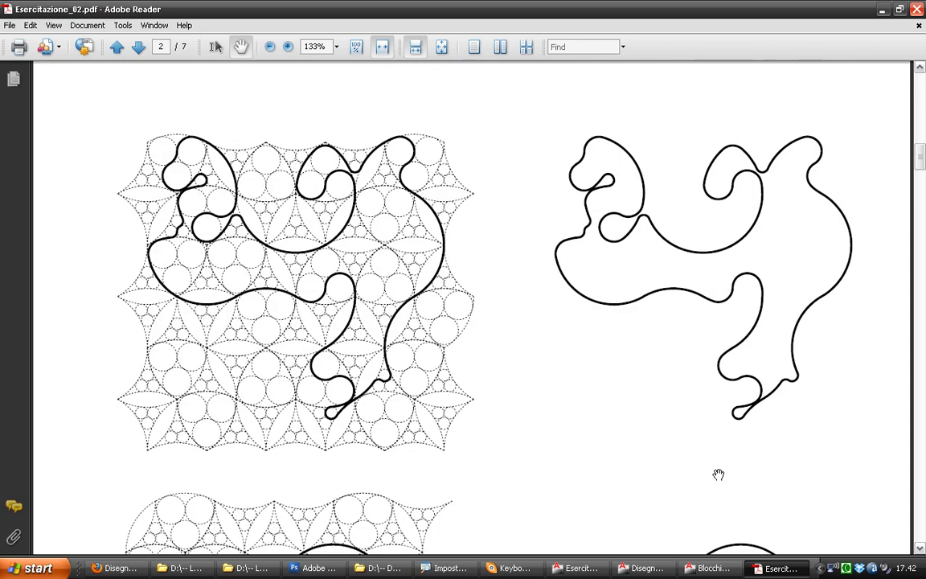
Continue through page 3's overlapping curves to the hatched figure on page 4
{"action": "scroll", "coordinate": [694, 466], "scroll_direction": "down", "scroll_amount": 5}
{"action": "scroll", "coordinate": [660, 322], "scroll_direction": "down", "scroll_amount": 5}
{"action": "scroll", "coordinate": [642, 241], "scroll_direction": "down", "scroll_amount": 5}
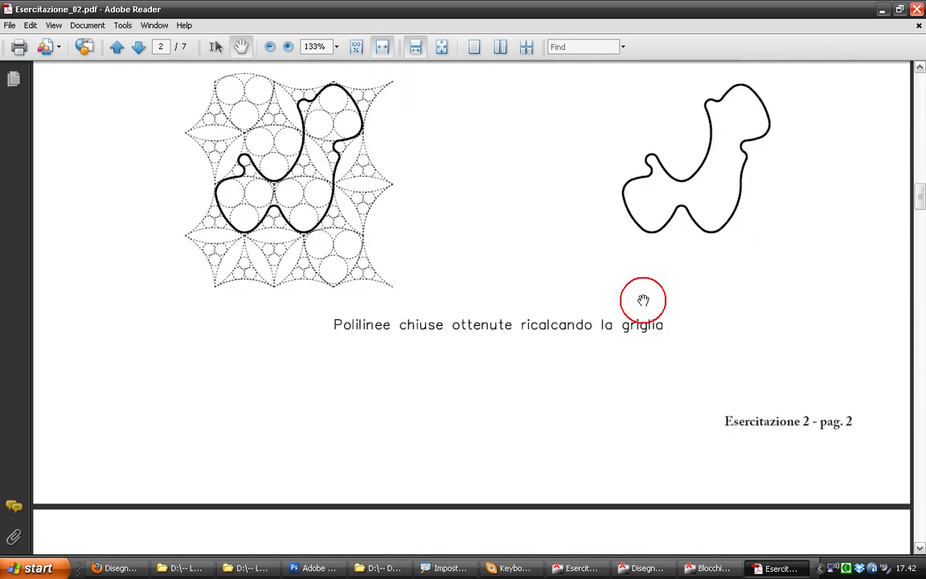
{"action": "left_click_drag", "start_coordinate": [688, 104], "coordinate": [693, 64]}
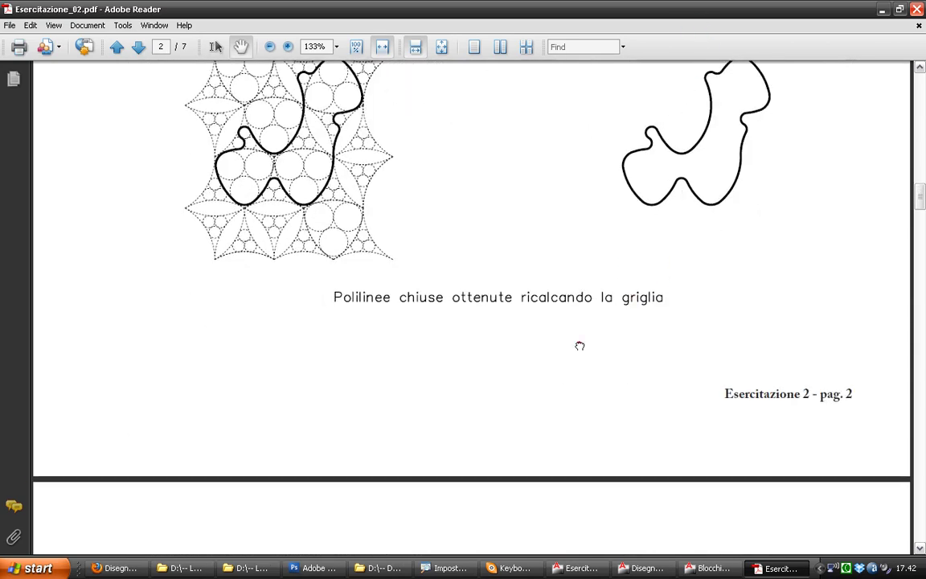
{"action": "left_click_drag", "start_coordinate": [580, 346], "coordinate": [564, 200]}
{"action": "mouse_move", "coordinate": [548, 271]}
{"action": "left_mouse_down"}
{"action": "mouse_move", "coordinate": [484, 128]}
{"action": "mouse_move", "coordinate": [473, 42]}
{"action": "left_mouse_up"}
{"action": "scroll", "coordinate": [524, 199], "scroll_direction": "down", "scroll_amount": 3}
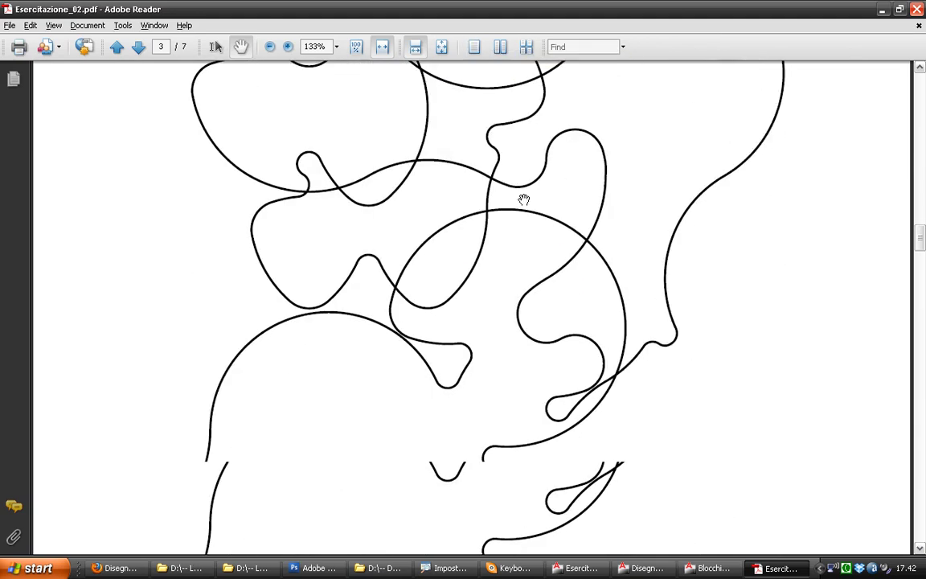
{"action": "scroll", "coordinate": [494, 263], "scroll_direction": "down", "scroll_amount": 2}
{"action": "scroll", "coordinate": [456, 312], "scroll_direction": "down", "scroll_amount": 3}
{"action": "scroll", "coordinate": [455, 386], "scroll_direction": "down", "scroll_amount": 1}
{"action": "scroll", "coordinate": [461, 387], "scroll_direction": "down", "scroll_amount": 9}
{"action": "left_click_drag", "start_coordinate": [461, 387], "coordinate": [477, 80]}
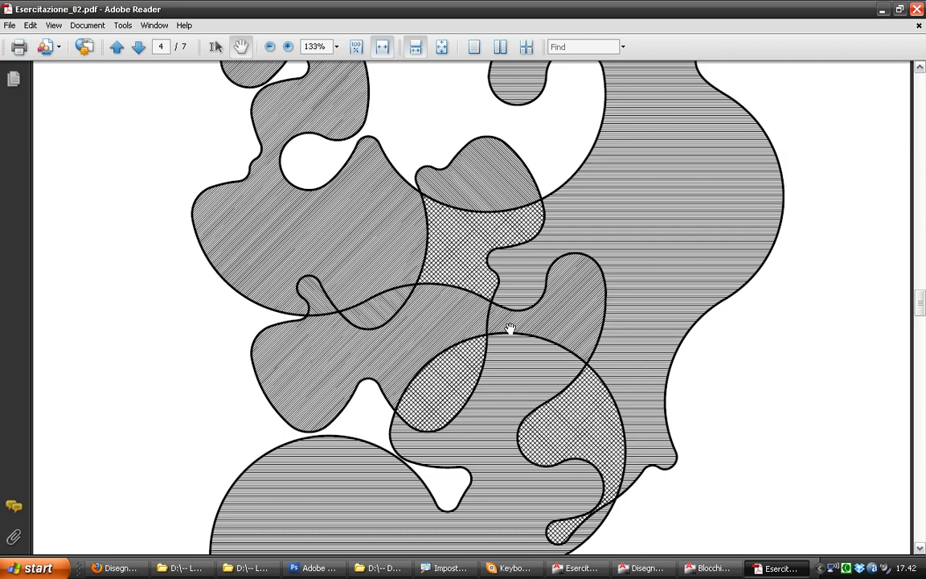
Scroll to page 5's starting module and curve, then return to AutoCAD
{"action": "scroll", "coordinate": [510, 338], "scroll_direction": "down", "scroll_amount": 4}
{"action": "scroll", "coordinate": [505, 242], "scroll_direction": "down", "scroll_amount": 6}
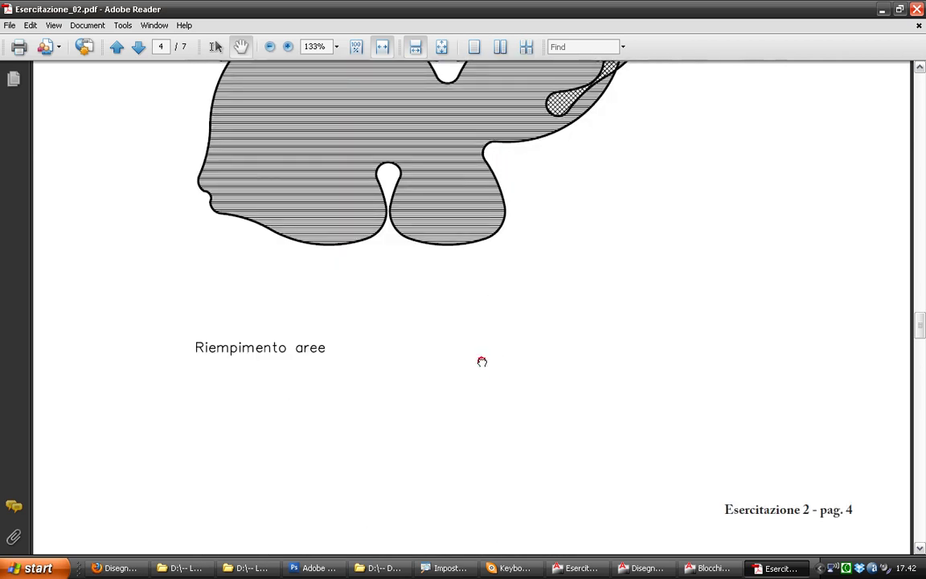
{"action": "scroll", "coordinate": [481, 378], "scroll_direction": "down", "scroll_amount": 4}
{"action": "scroll", "coordinate": [481, 345], "scroll_direction": "down", "scroll_amount": 7}
{"action": "scroll", "coordinate": [470, 225], "scroll_direction": "down", "scroll_amount": 7}
{"action": "scroll", "coordinate": [523, 184], "scroll_direction": "down", "scroll_amount": 4}
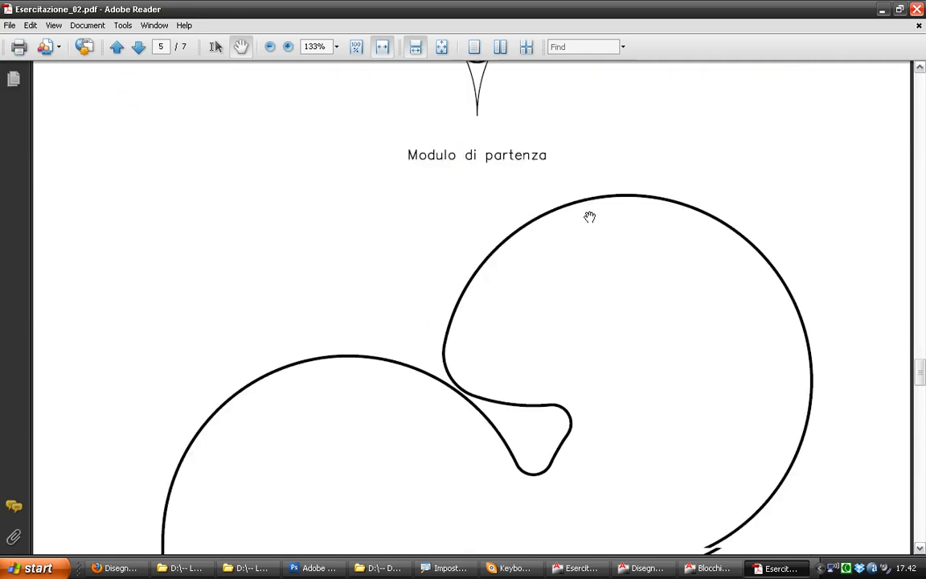
{"action": "scroll", "coordinate": [531, 282], "scroll_direction": "down", "scroll_amount": 5}
{"action": "scroll", "coordinate": [531, 289], "scroll_direction": "down", "scroll_amount": 2}
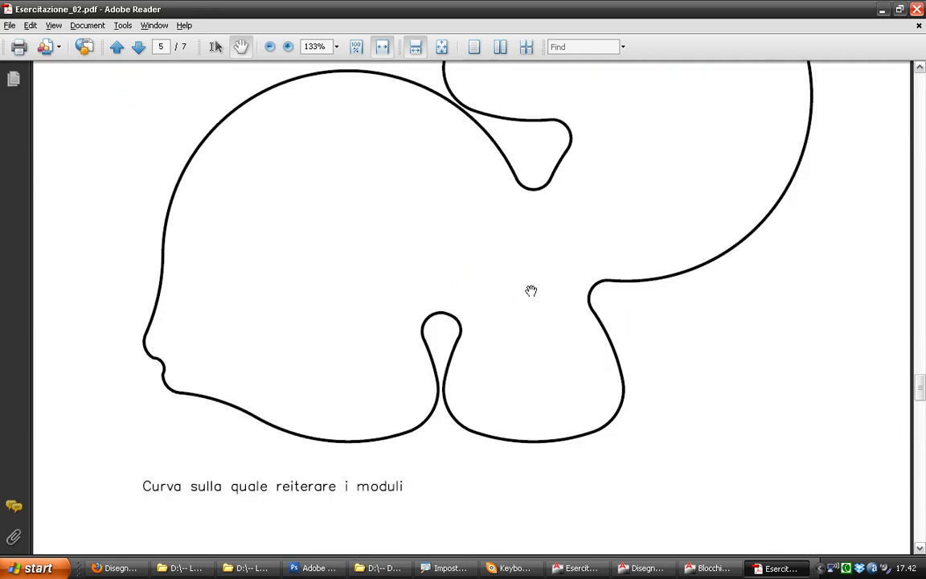
{"action": "scroll", "coordinate": [532, 294], "scroll_direction": "down", "scroll_amount": 3}
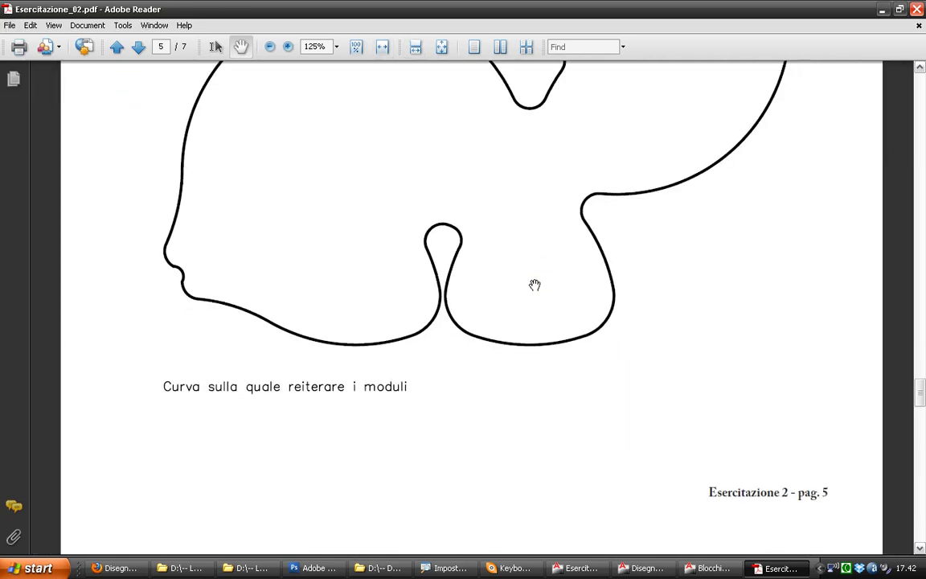
{"action": "scroll", "coordinate": [530, 281], "scroll_direction": "down", "scroll_amount": 3, "text": "ctrl"}
{"action": "scroll", "coordinate": [515, 265], "scroll_direction": "up", "scroll_amount": 4}
{"action": "scroll", "coordinate": [490, 209], "scroll_direction": "up", "scroll_amount": 2}
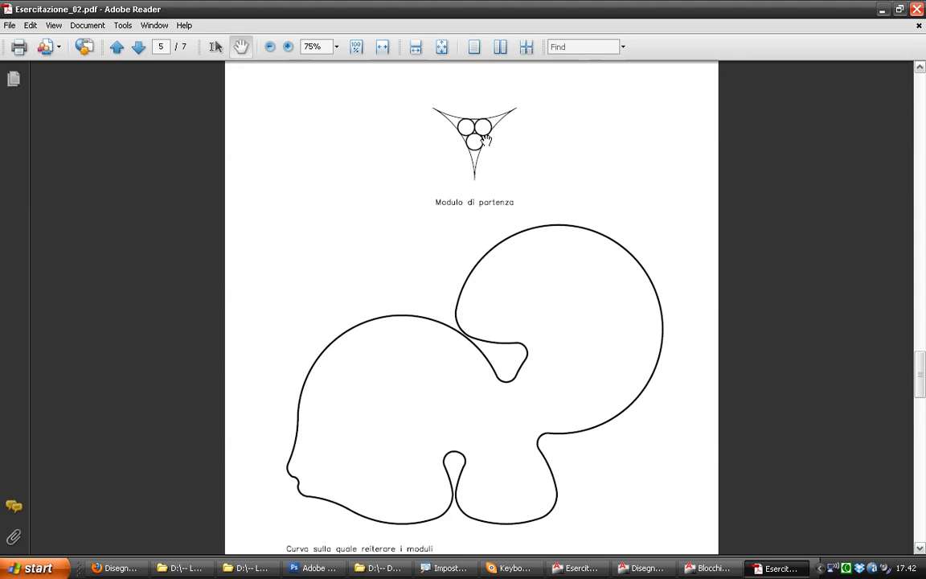
{"action": "left_click", "coordinate": [587, 573]}
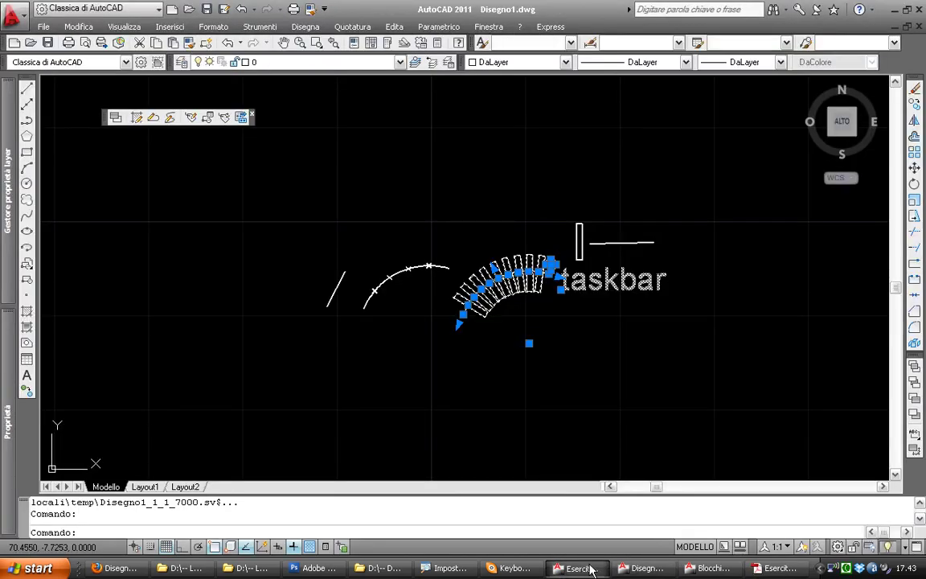
Switch to Esercitazione_02_086.dwg and maximize its window
{"action": "left_click", "coordinate": [581, 569]}
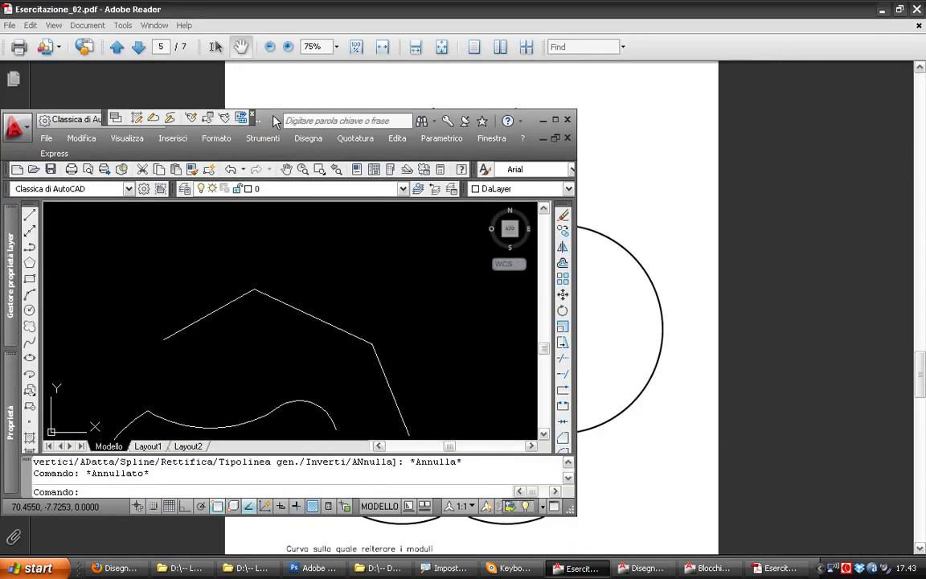
{"action": "left_click", "coordinate": [554, 121]}
{"action": "scroll", "coordinate": [596, 312], "scroll_direction": "down", "scroll_amount": 5}
{"action": "middle_click_drag", "start_coordinate": [596, 312], "coordinate": [377, 198]}
{"action": "scroll", "coordinate": [507, 320], "scroll_direction": "up", "scroll_amount": 2}
{"action": "scroll", "coordinate": [393, 274], "scroll_direction": "up", "scroll_amount": 5}
{"action": "scroll", "coordinate": [394, 273], "scroll_direction": "up", "scroll_amount": 2}
{"action": "scroll", "coordinate": [394, 283], "scroll_direction": "up", "scroll_amount": 3}
Inspect the cloud, star and turtle blocks, selecting and deselecting each
{"action": "left_click", "coordinate": [389, 243]}
{"action": "scroll", "coordinate": [389, 244], "scroll_direction": "down", "scroll_amount": 4}
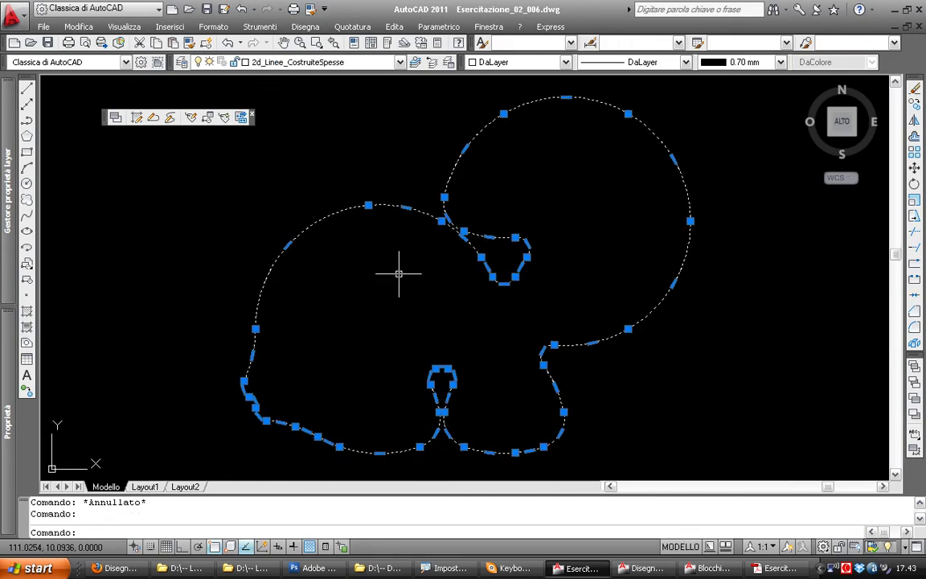
{"action": "scroll", "coordinate": [368, 293], "scroll_direction": "down", "scroll_amount": 3}
{"action": "key", "text": "Escape"}
{"action": "middle_click_drag", "start_coordinate": [368, 182], "coordinate": [400, 68]}
{"action": "left_click", "coordinate": [412, 307]}
{"action": "key", "text": "Escape"}
{"action": "scroll", "coordinate": [413, 308], "scroll_direction": "down", "scroll_amount": 4}
{"action": "scroll", "coordinate": [362, 213], "scroll_direction": "up", "scroll_amount": 4}
{"action": "middle_click_drag", "start_coordinate": [362, 213], "coordinate": [474, 233]}
{"action": "scroll", "coordinate": [374, 347], "scroll_direction": "down", "scroll_amount": 7}
{"action": "scroll", "coordinate": [374, 348], "scroll_direction": "up", "scroll_amount": 2}
{"action": "scroll", "coordinate": [374, 348], "scroll_direction": "up", "scroll_amount": 2}
{"action": "scroll", "coordinate": [374, 347], "scroll_direction": "up", "scroll_amount": 3}
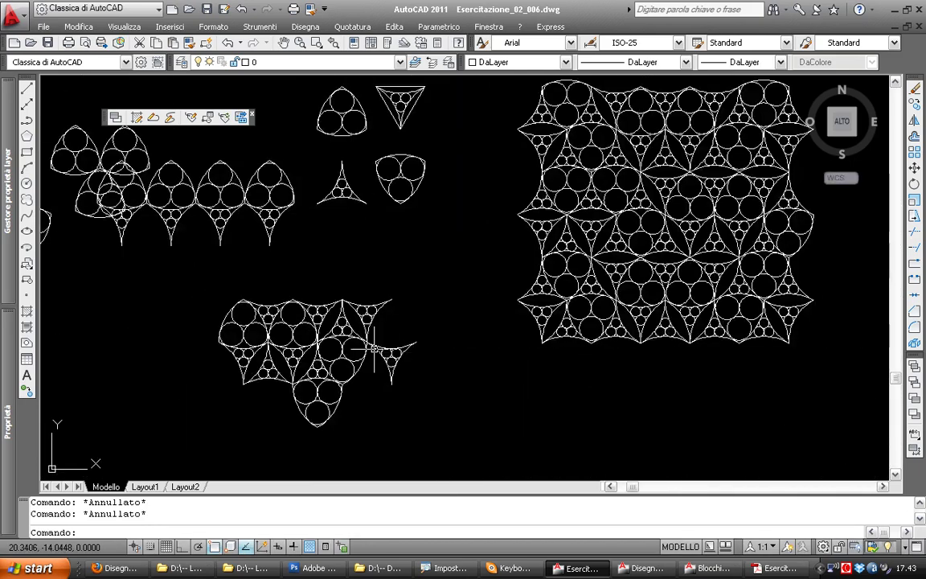
Select the three-circle triangle module and grip-move it from its corner in Copy mode
{"action": "left_click", "coordinate": [354, 195]}
{"action": "left_click", "coordinate": [317, 204]}
{"action": "key", "text": "Escape"}
{"action": "key", "text": "Escape"}
{"action": "left_click", "coordinate": [294, 204]}
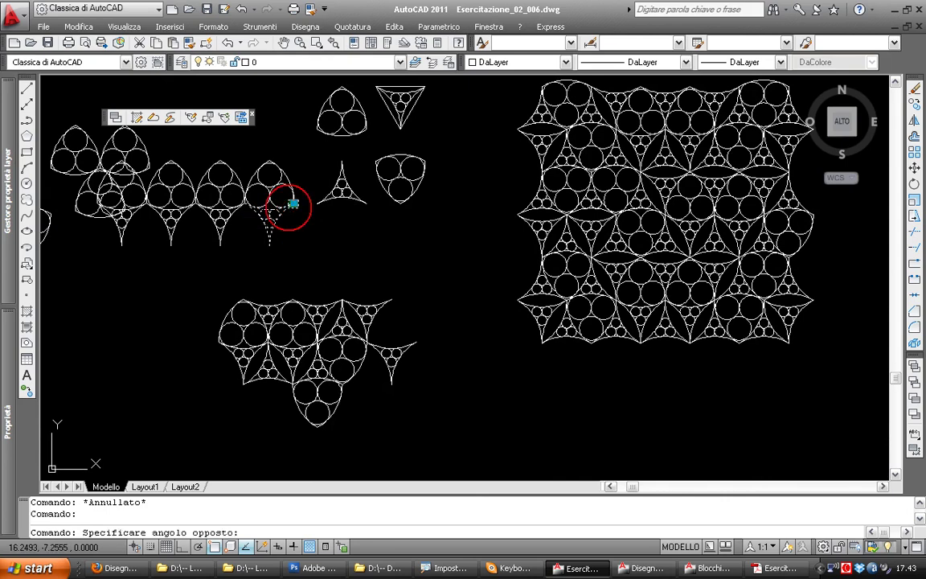
{"action": "key", "text": "Escape"}
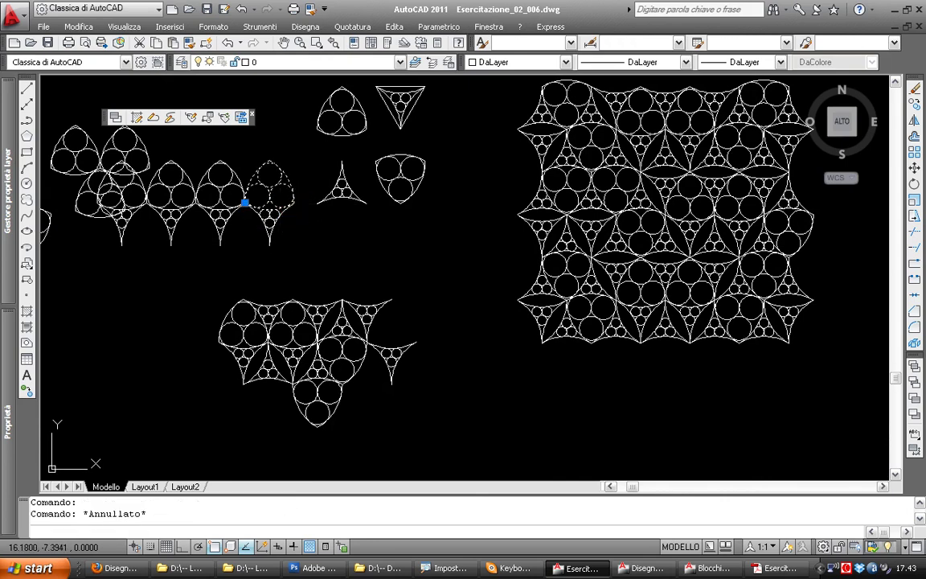
{"action": "left_click", "coordinate": [268, 207]}
{"action": "left_click", "coordinate": [294, 204]}
{"action": "key", "text": "space"}
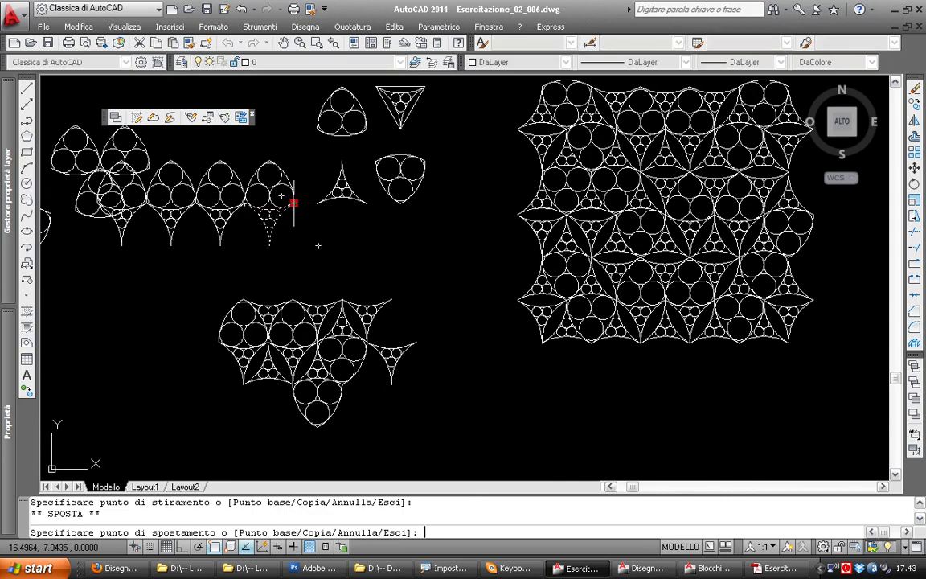
{"action": "type", "text": "c"}
{"action": "key", "text": "Return"}
Place the module copy beside the closed freeform curve and select it
{"action": "scroll", "coordinate": [321, 241], "scroll_direction": "down", "scroll_amount": 2}
{"action": "scroll", "coordinate": [434, 265], "scroll_direction": "down", "scroll_amount": 4}
{"action": "middle_click_drag", "start_coordinate": [451, 266], "coordinate": [321, 265]}
{"action": "scroll", "coordinate": [641, 215], "scroll_direction": "up", "scroll_amount": 10}
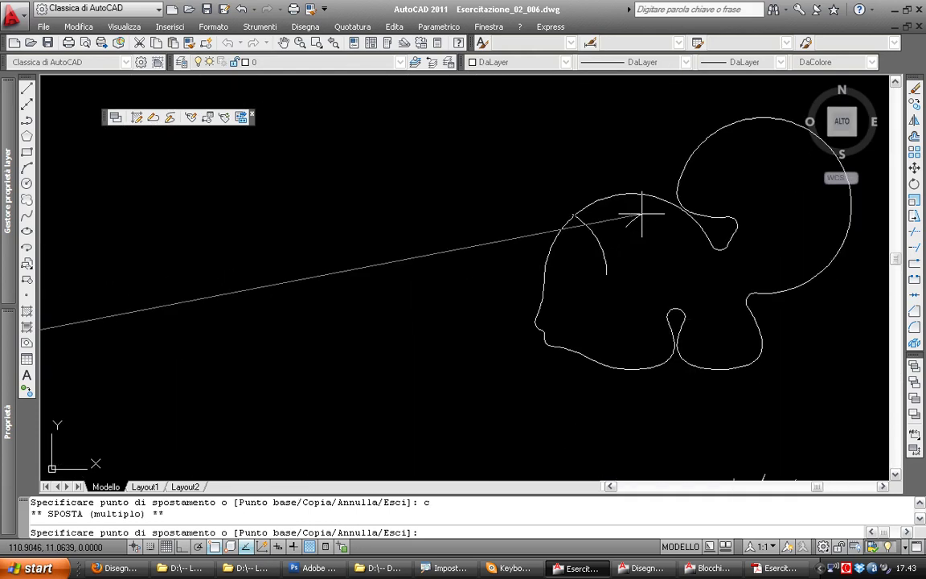
{"action": "key", "text": "Escape"}
{"action": "middle_click_drag", "start_coordinate": [611, 213], "coordinate": [376, 244]}
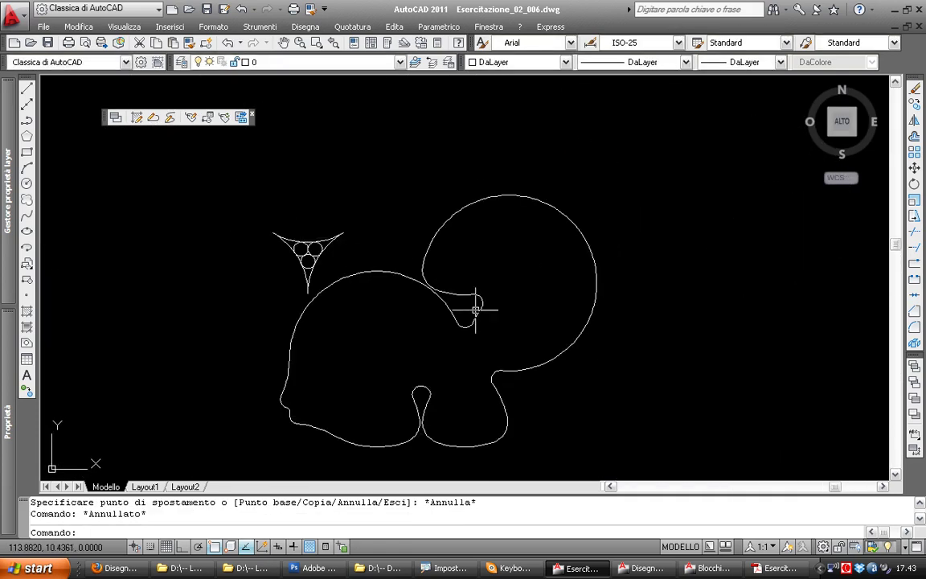
{"action": "left_click", "coordinate": [319, 252]}
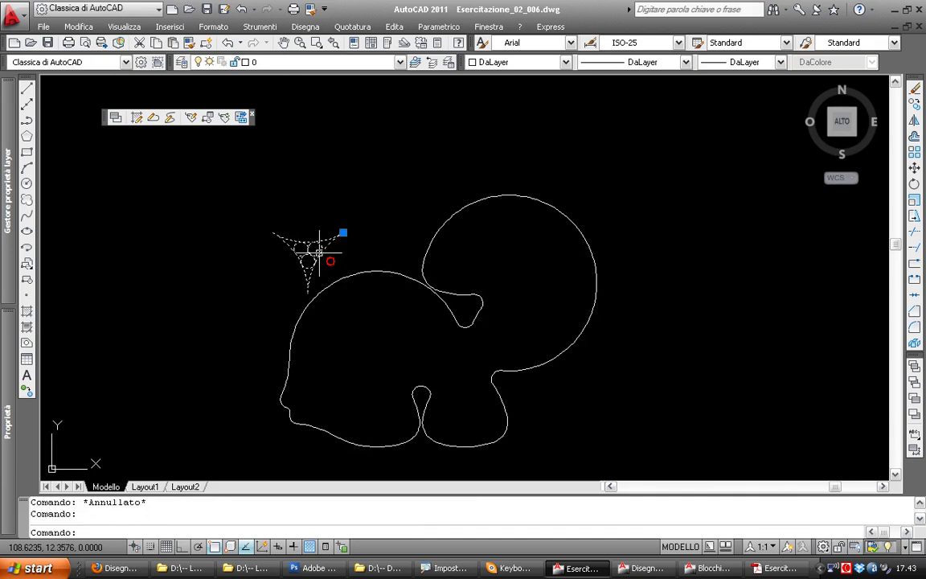
{"action": "middle_click_drag", "start_coordinate": [320, 238], "coordinate": [326, 188]}
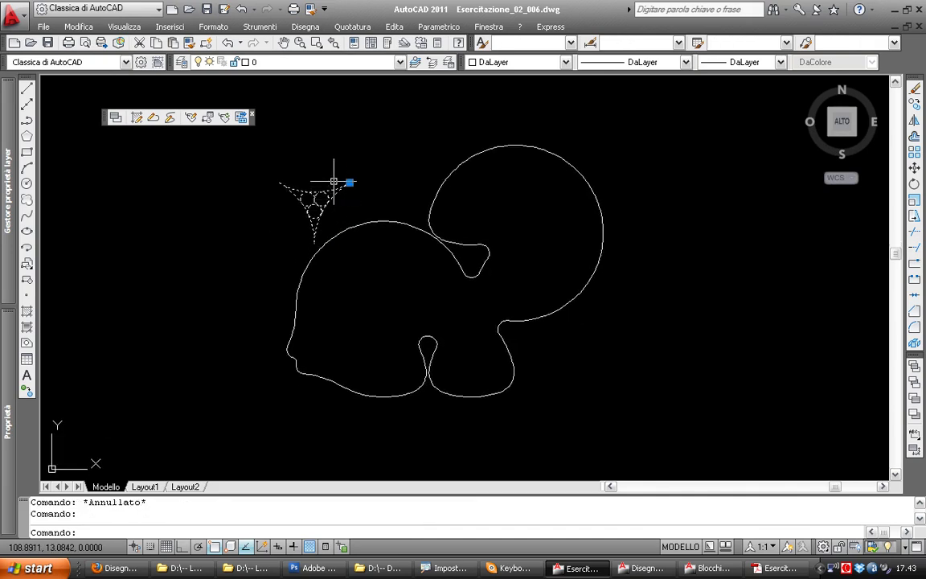
Resize the triangular module with SCALE using a reference length
{"action": "type", "text": "sc"}
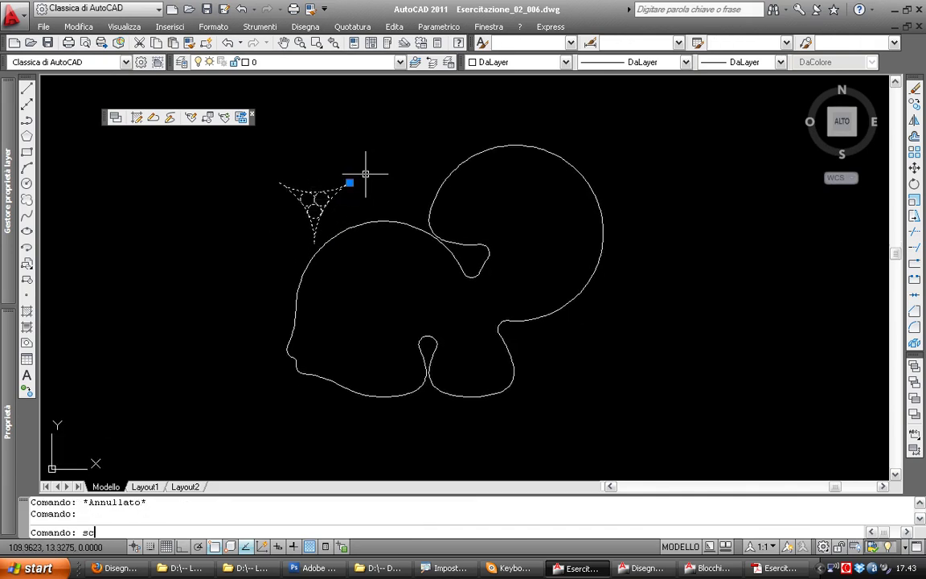
{"action": "key", "text": "Return"}
{"action": "left_click", "coordinate": [349, 184]}
{"action": "type", "text": "r"}
{"action": "key", "text": "Return"}
{"action": "left_click", "coordinate": [349, 183]}
{"action": "left_click", "coordinate": [379, 188]}
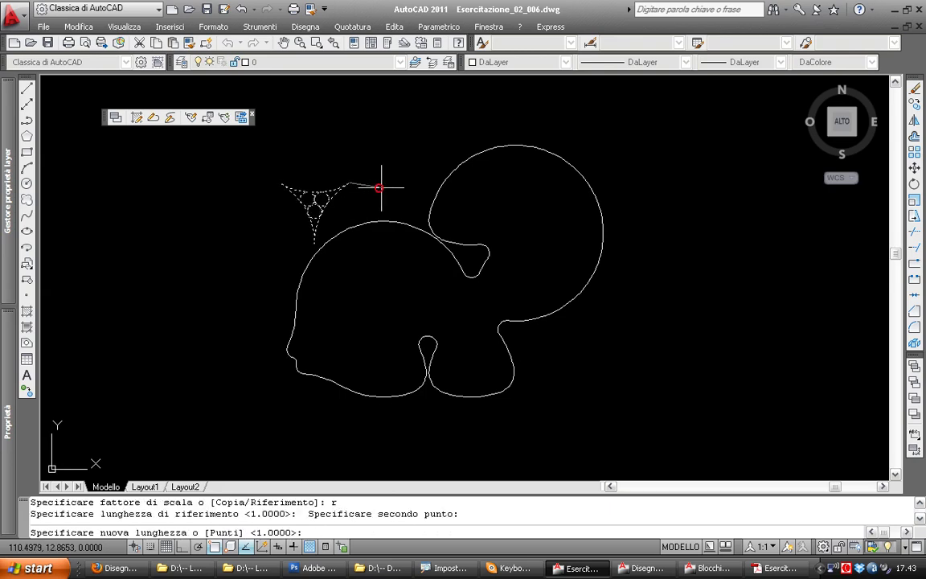
{"action": "left_click", "coordinate": [327, 250]}
Divide the closed curve into 40 segments, inserting block ww aligned to the curve
{"action": "type", "text": "dividi"}
{"action": "key", "text": "Return"}
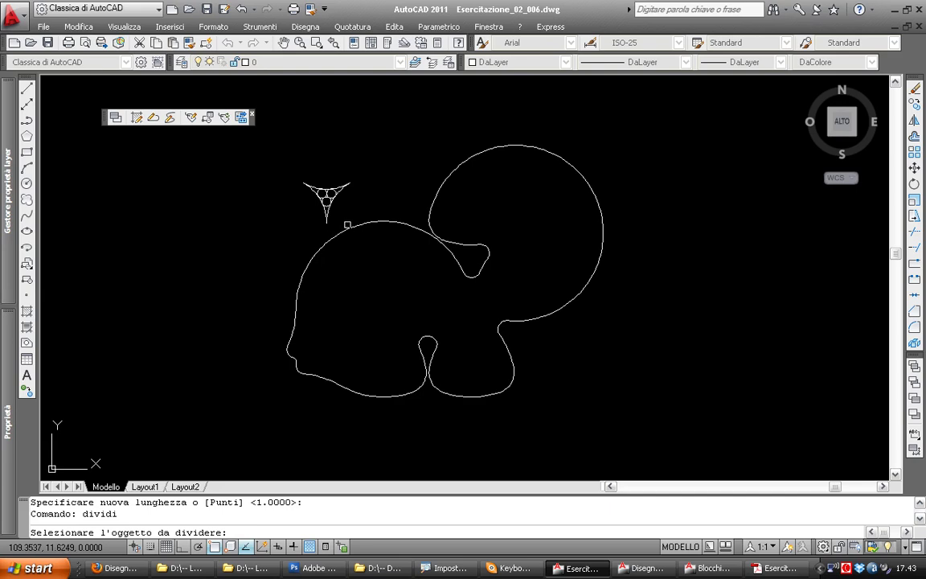
{"action": "left_click", "coordinate": [347, 229]}
{"action": "type", "text": "b"}
{"action": "key", "text": "Return"}
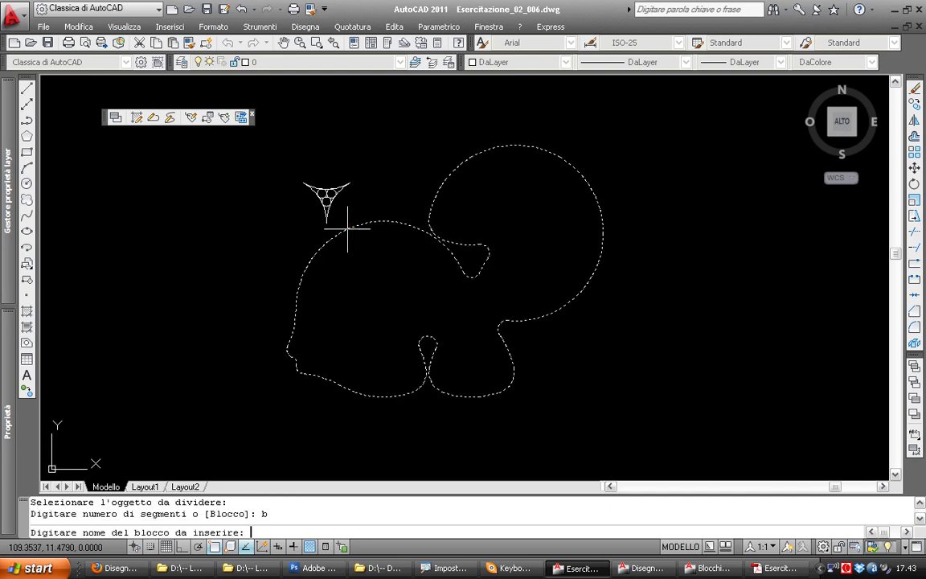
{"action": "type", "text": "ww"}
{"action": "key", "text": "Return"}
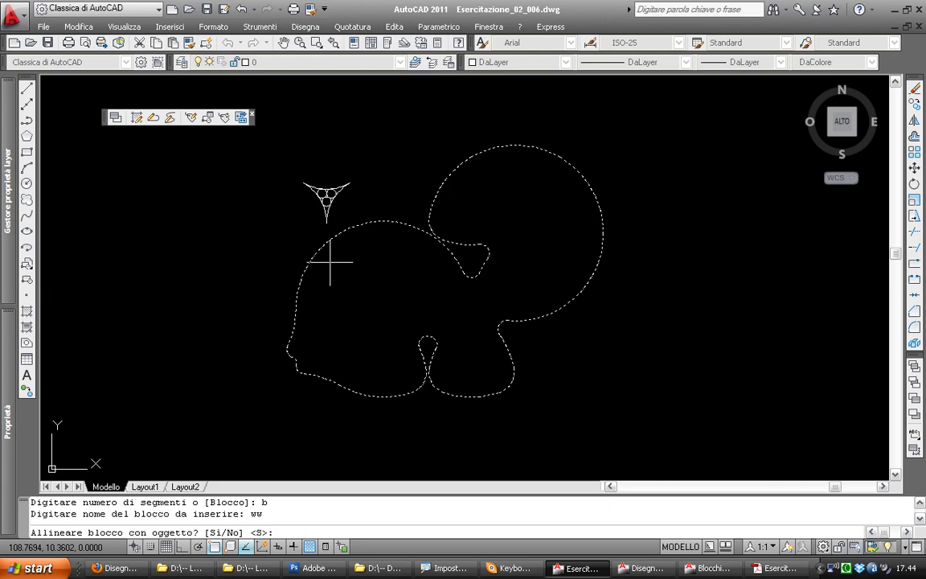
{"action": "key", "text": "Return"}
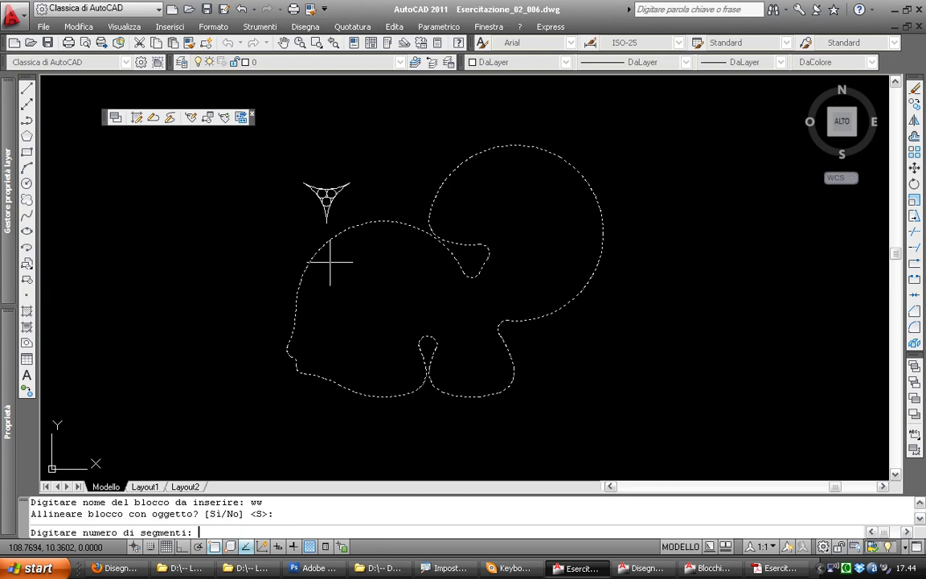
{"action": "type", "text": "40"}
{"action": "key", "text": "Return"}
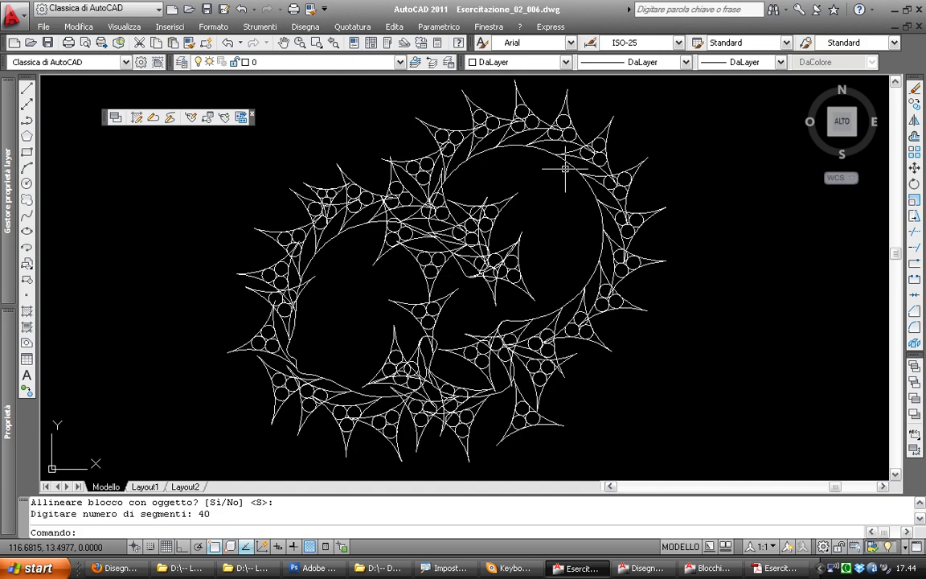
{"action": "left_click", "coordinate": [509, 148]}
{"action": "type", "text": "m"}
{"action": "key", "text": "Return"}
{"action": "left_click", "coordinate": [534, 196]}
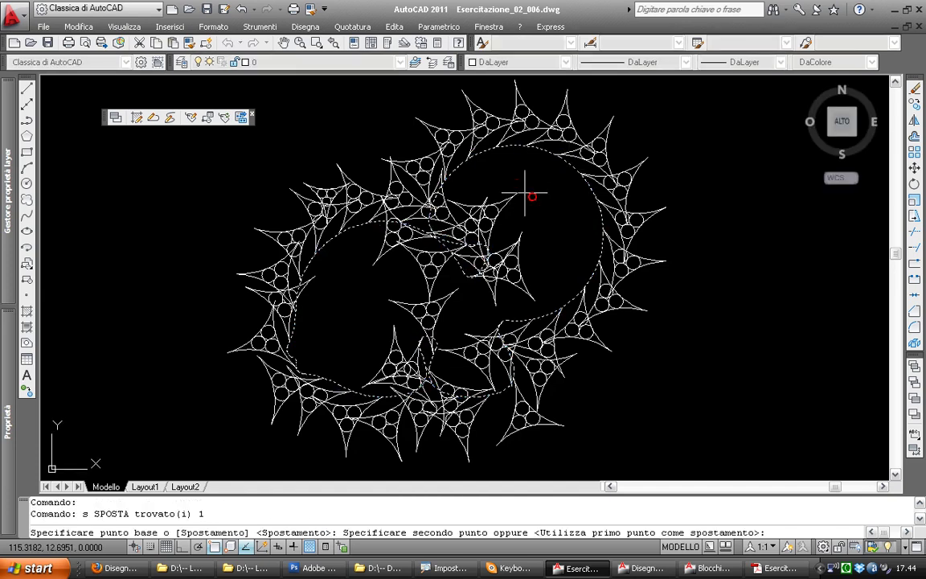
{"action": "middle_click_drag", "start_coordinate": [734, 244], "coordinate": [513, 210]}
{"action": "left_click", "coordinate": [394, 294]}
{"action": "key", "text": "Escape"}
{"action": "middle_click_drag", "start_coordinate": [394, 295], "coordinate": [603, 330]}
{"action": "key", "text": "Escape"}
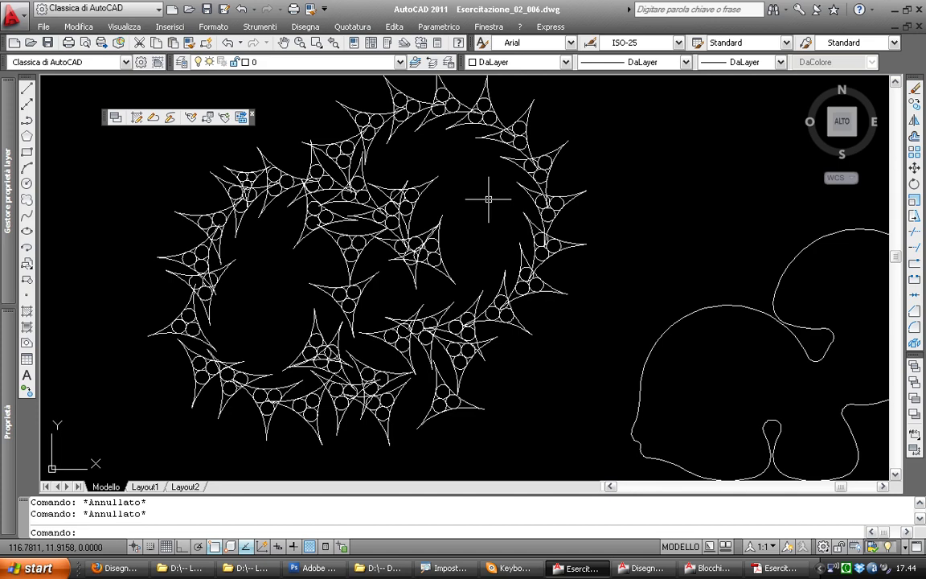
{"action": "middle_click_drag", "start_coordinate": [488, 198], "coordinate": [527, 207]}
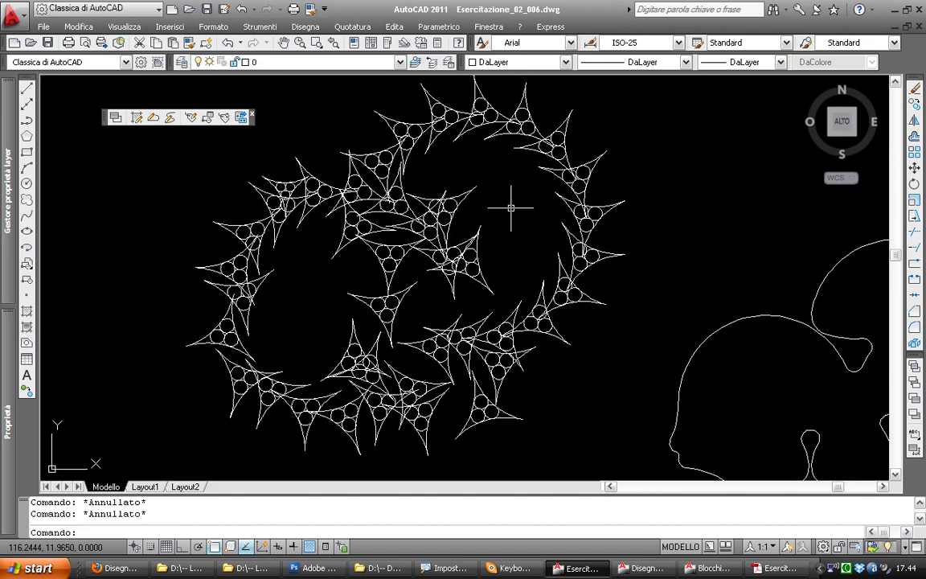
{"action": "key", "text": "ctrl+z"}
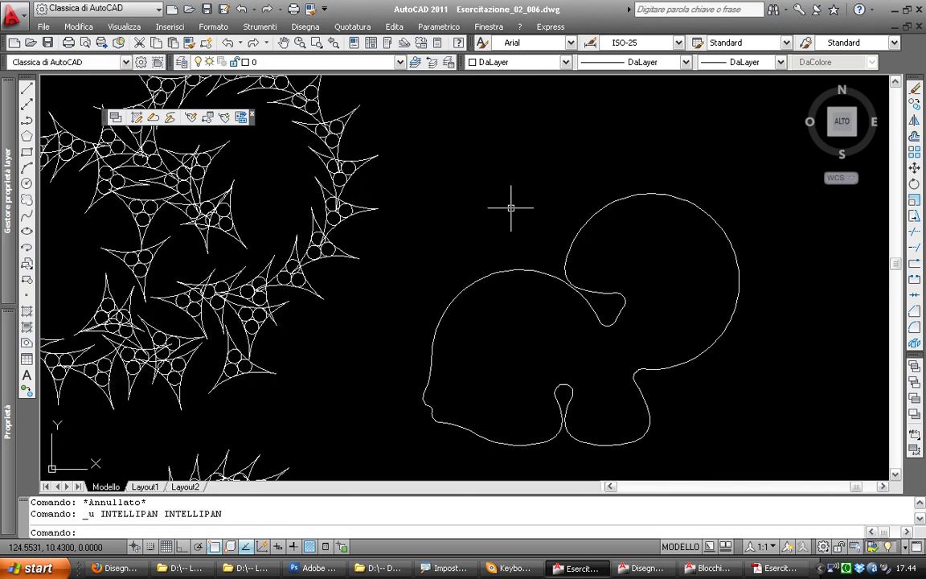
{"action": "key", "text": "ctrl+z"}
{"action": "middle_click_drag", "start_coordinate": [521, 207], "coordinate": [693, 207]}
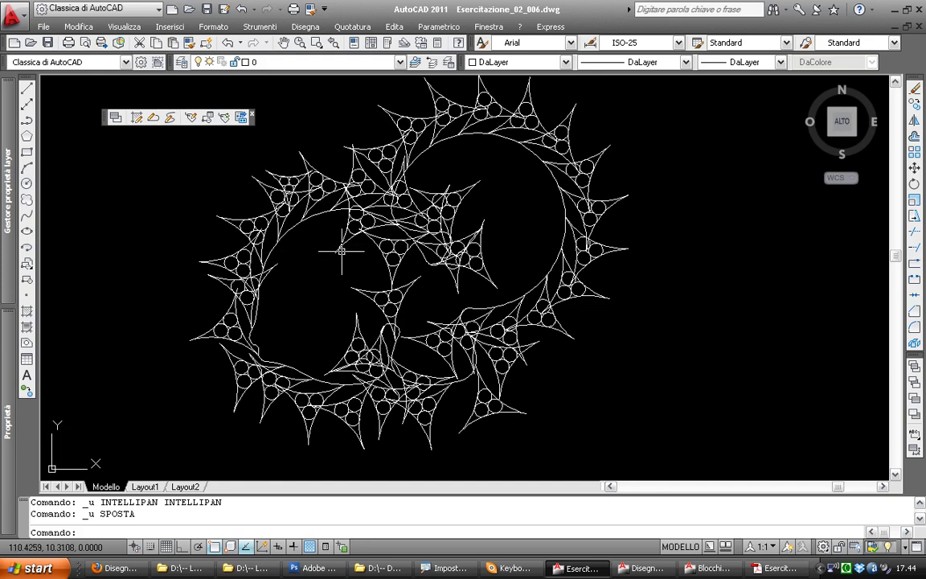
{"action": "left_click", "coordinate": [540, 147]}
{"action": "scroll", "coordinate": [536, 153], "scroll_direction": "up", "scroll_amount": 3}
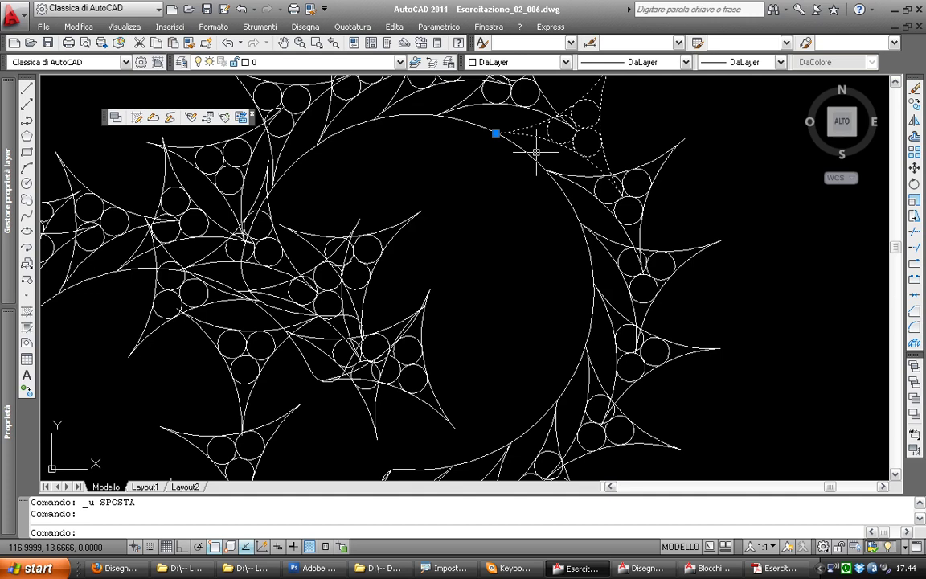
Open block ww with REFEDIT and rotate its triangle about the tip vertex
{"action": "middle_click_drag", "start_coordinate": [537, 152], "coordinate": [478, 250]}
{"action": "type", "text": "refed"}
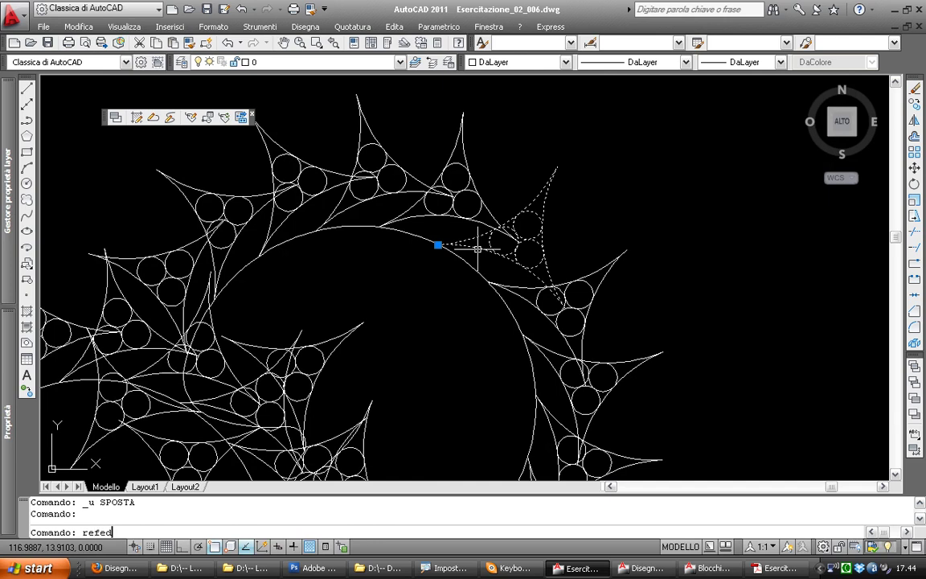
{"action": "type", "text": "it"}
{"action": "key", "text": "Return"}
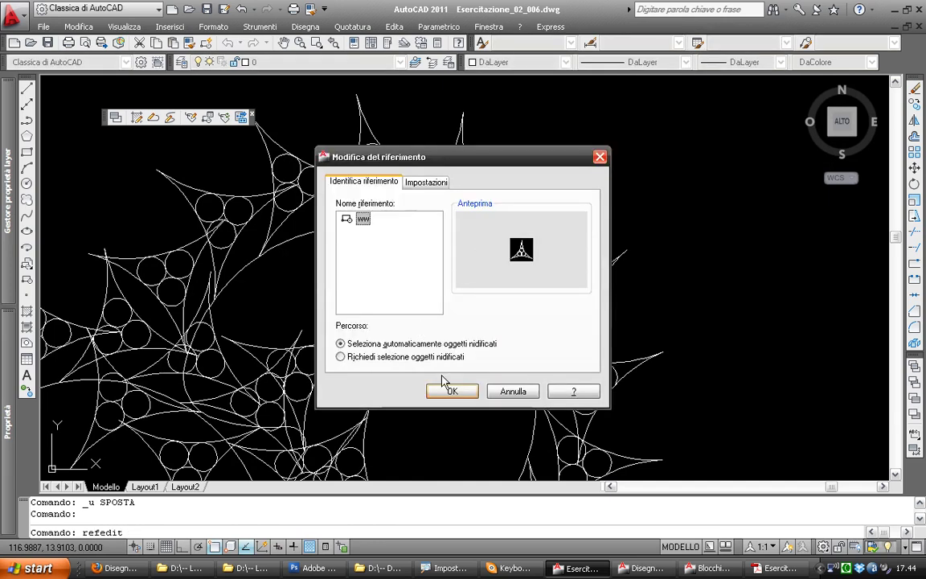
{"action": "left_click", "coordinate": [444, 389]}
{"action": "left_click", "coordinate": [595, 186]}
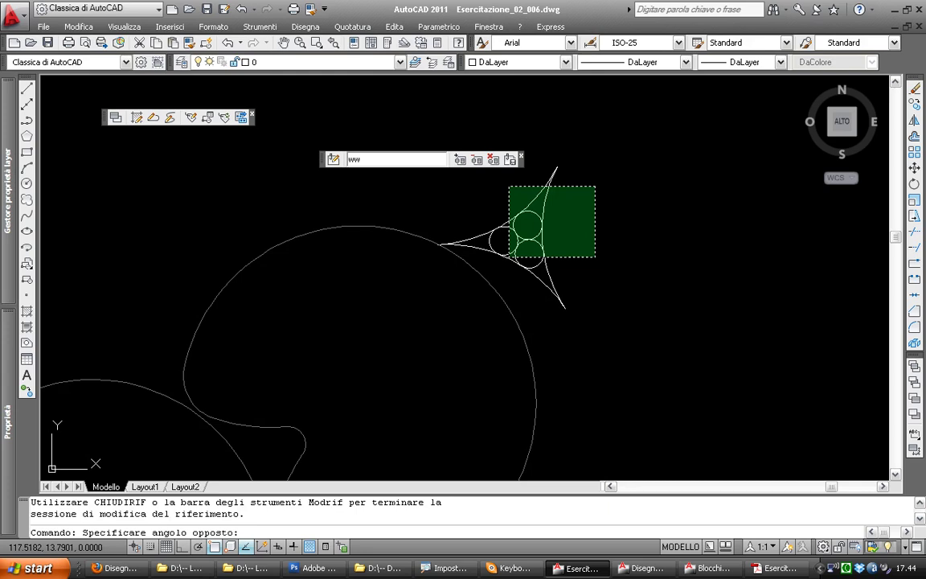
{"action": "left_click", "coordinate": [471, 258]}
{"action": "left_click", "coordinate": [437, 244]}
{"action": "key", "text": "space"}
{"action": "key", "text": "space"}
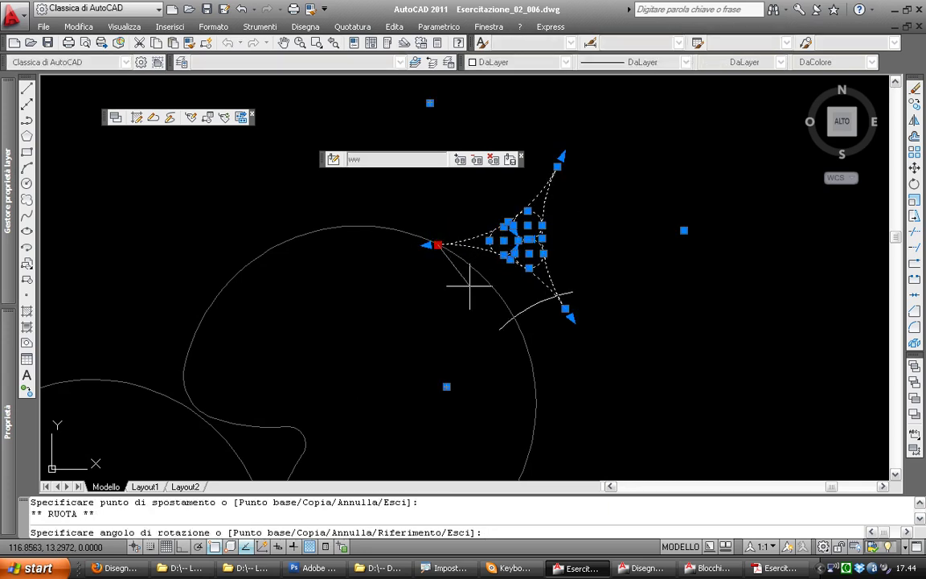
{"action": "left_click", "coordinate": [465, 316]}
Shrink the triangle parts by reference length about the top vertex
{"action": "type", "text": "sca"}
{"action": "key", "text": "Return"}
{"action": "type", "text": "sc"}
{"action": "key", "text": "Return"}
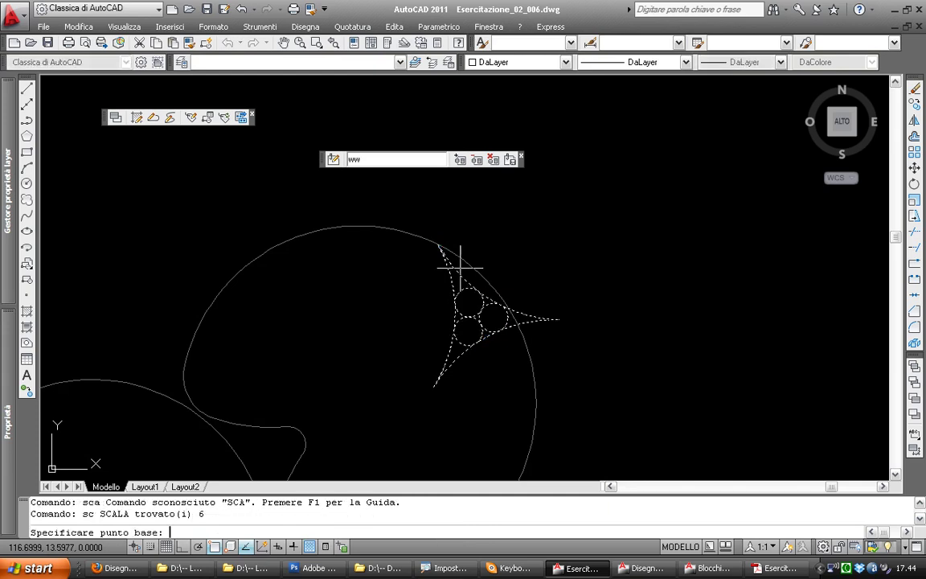
{"action": "left_click", "coordinate": [439, 245]}
{"action": "type", "text": "r"}
{"action": "key", "text": "Return"}
{"action": "left_click", "coordinate": [439, 245]}
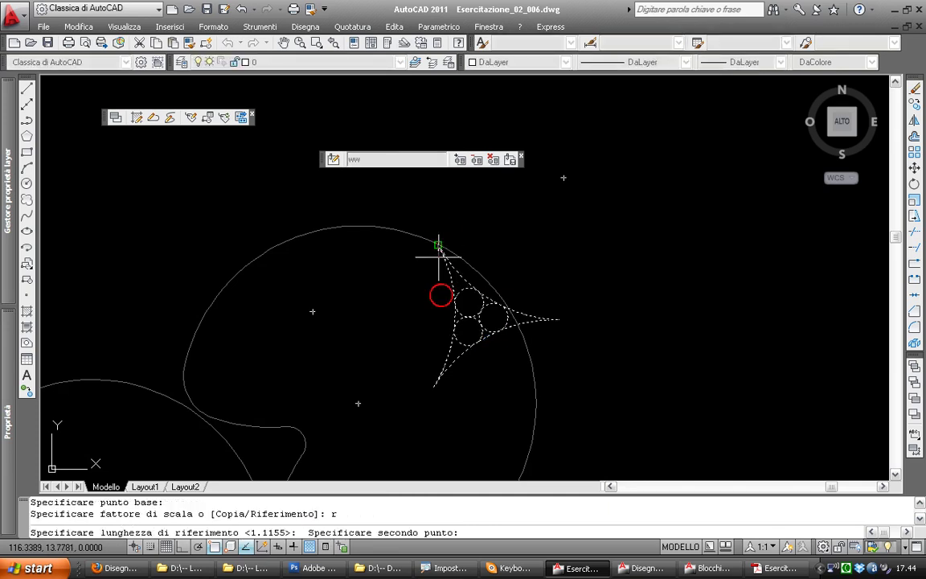
{"action": "left_click", "coordinate": [439, 384]}
{"action": "left_click", "coordinate": [438, 311]}
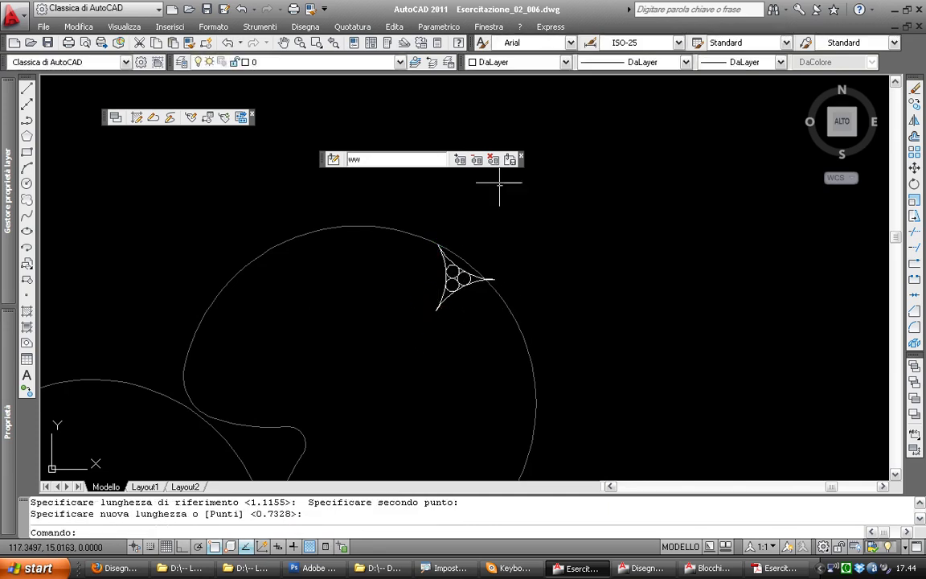
Save the block edits so all 46 ww copies update
{"action": "left_click", "coordinate": [512, 160]}
{"action": "left_click", "coordinate": [436, 313]}
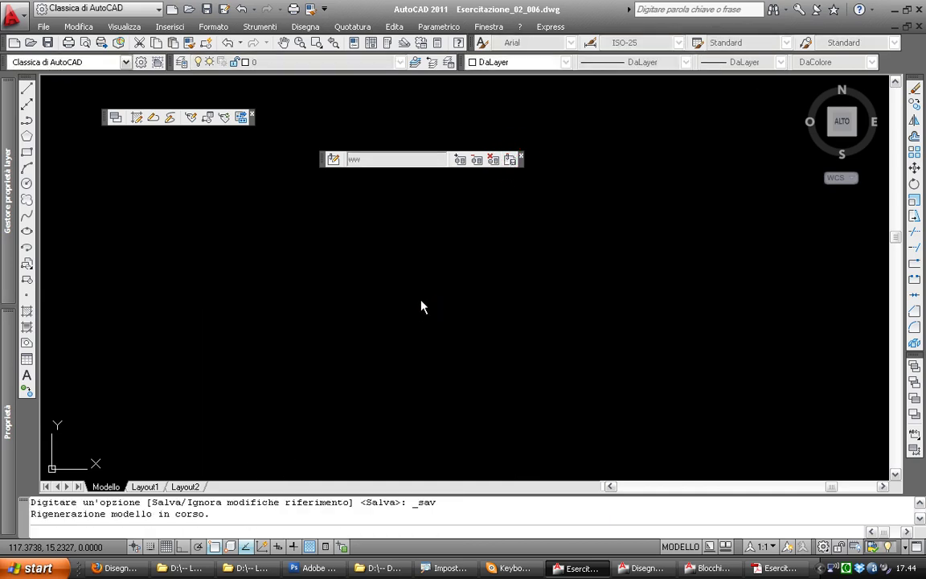
{"action": "middle_click_drag", "start_coordinate": [548, 249], "coordinate": [465, 263]}
{"action": "scroll", "coordinate": [466, 263], "scroll_direction": "down", "scroll_amount": 2}
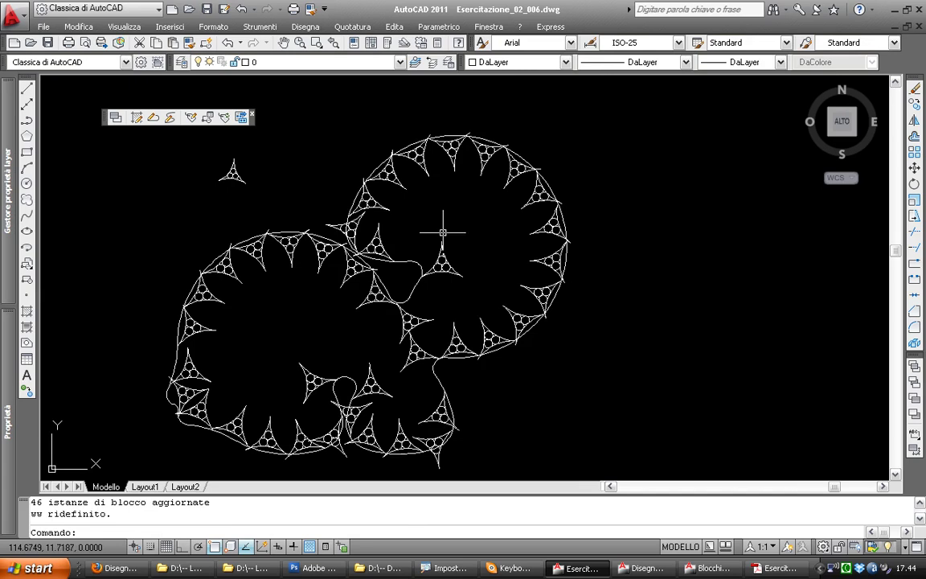
{"action": "left_click", "coordinate": [307, 29]}
{"action": "mouse_move", "coordinate": [313, 208]}
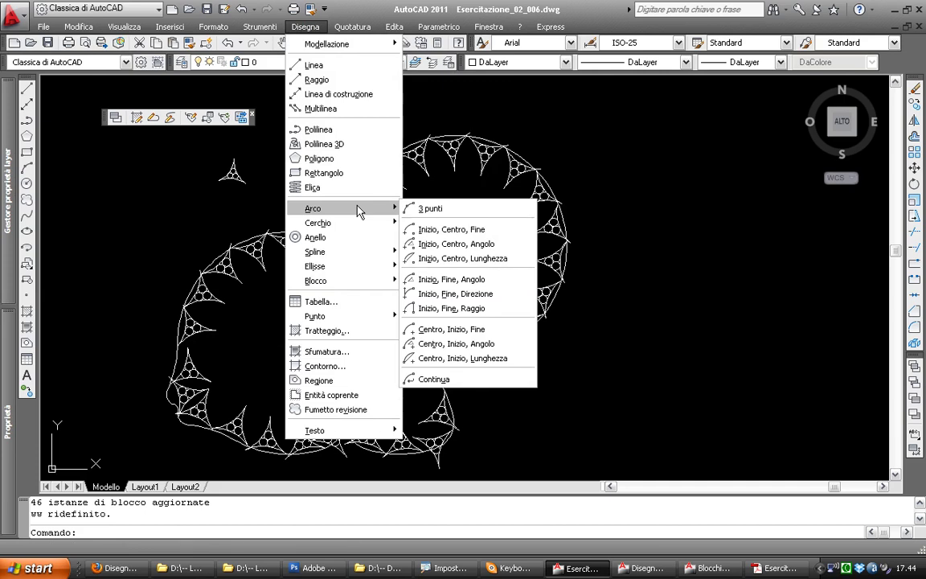
{"action": "left_click", "coordinate": [325, 366]}
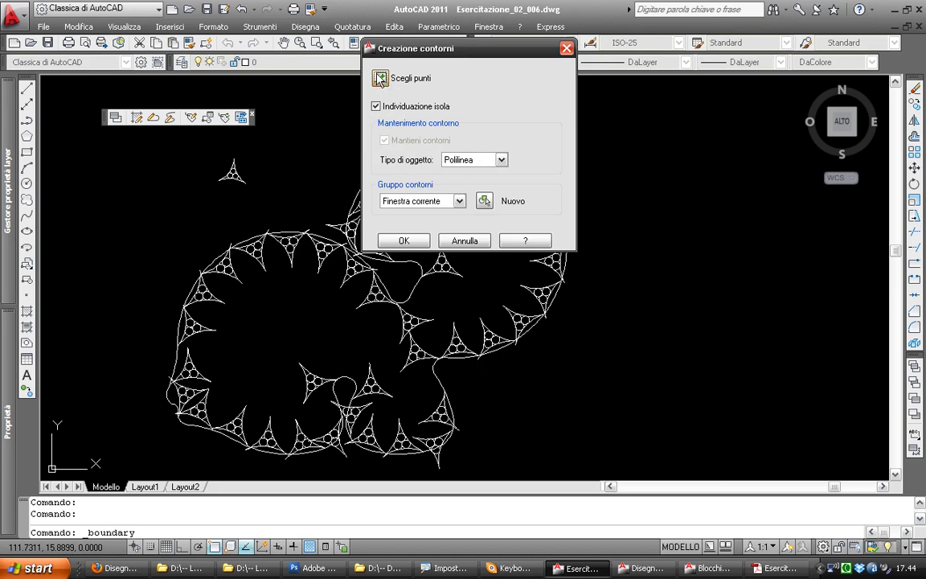
{"action": "left_click", "coordinate": [380, 78]}
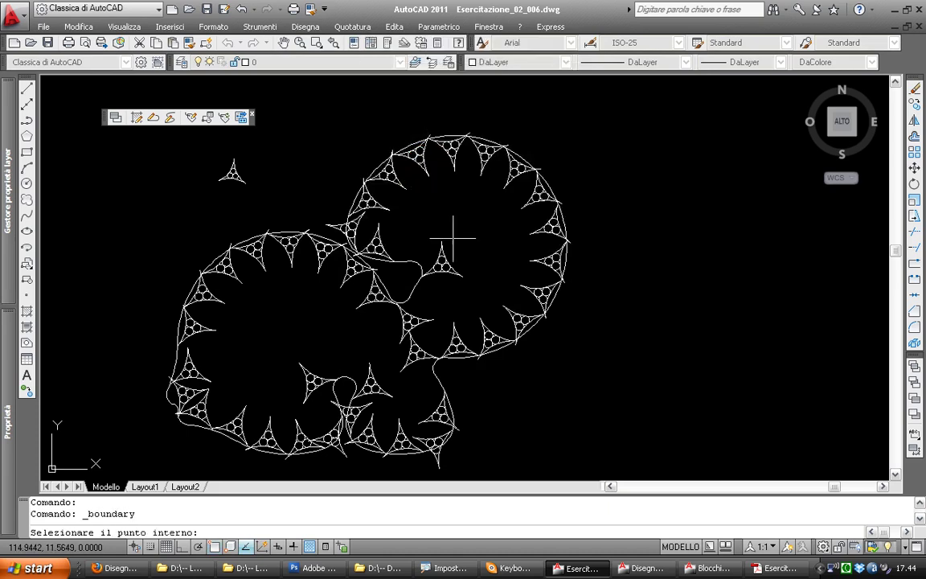
{"action": "left_click", "coordinate": [467, 235]}
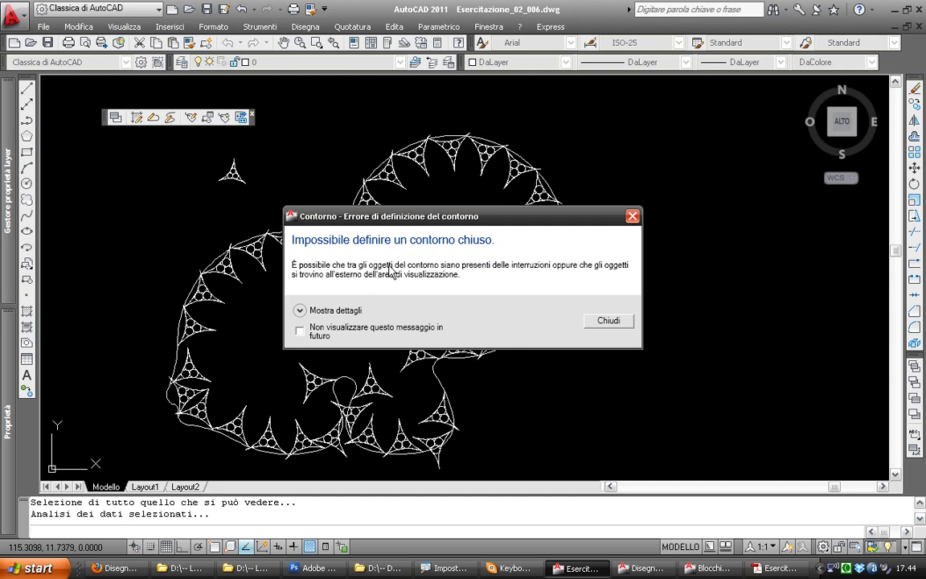
{"action": "left_click", "coordinate": [613, 321]}
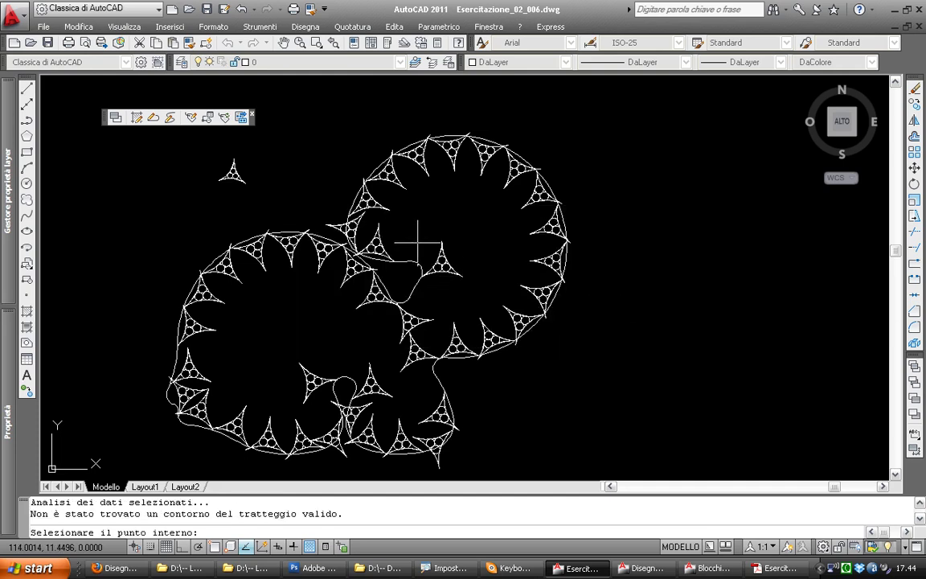
{"action": "scroll", "coordinate": [422, 258], "scroll_direction": "up", "scroll_amount": 5}
{"action": "key", "text": "Escape"}
{"action": "left_click", "coordinate": [345, 229]}
{"action": "key", "text": "Escape"}
{"action": "left_click", "coordinate": [349, 233]}
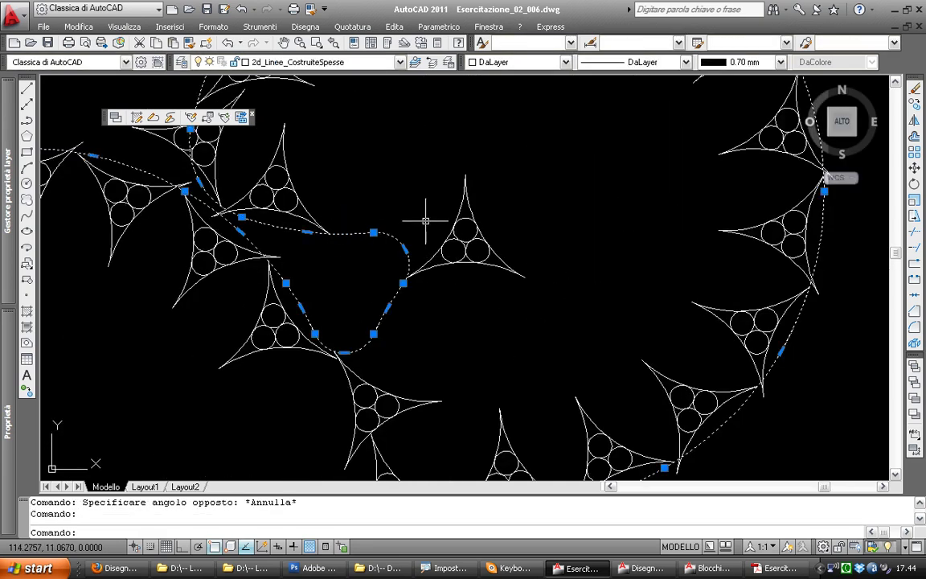
{"action": "scroll", "coordinate": [378, 246], "scroll_direction": "up", "scroll_amount": 1}
{"action": "scroll", "coordinate": [300, 244], "scroll_direction": "up", "scroll_amount": 2}
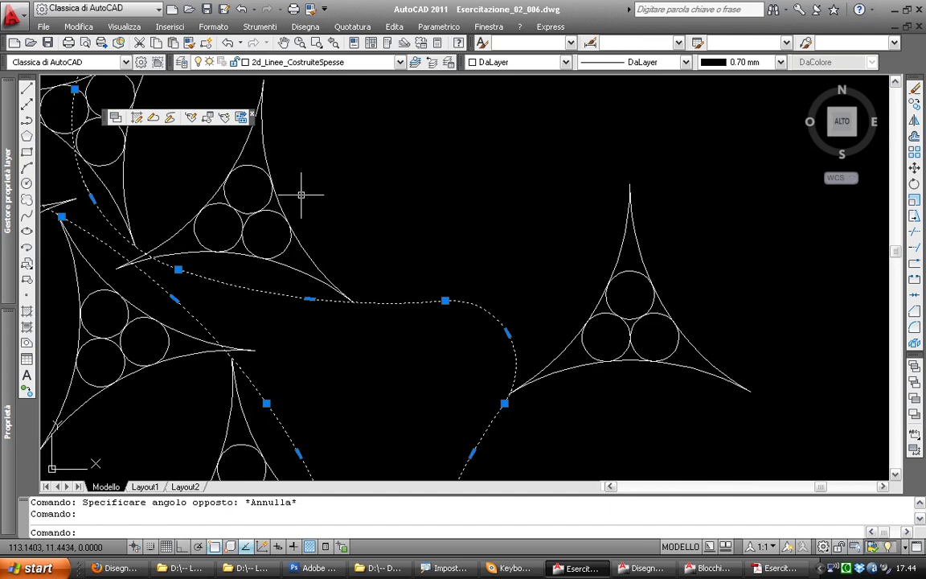
{"action": "scroll", "coordinate": [304, 192], "scroll_direction": "down", "scroll_amount": 3}
{"action": "scroll", "coordinate": [355, 200], "scroll_direction": "down", "scroll_amount": 2}
{"action": "key", "text": "Escape"}
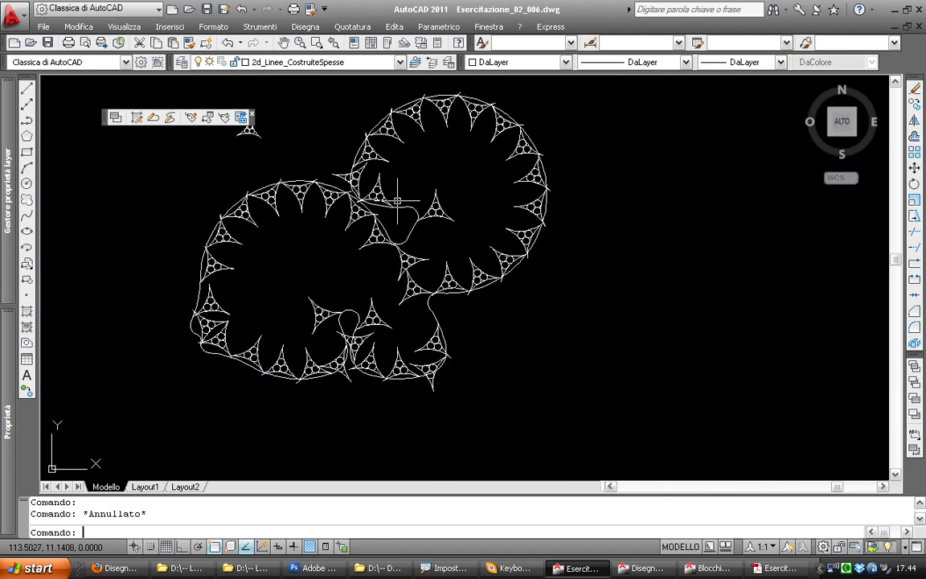
{"action": "scroll", "coordinate": [396, 201], "scroll_direction": "up", "scroll_amount": 1}
{"action": "scroll", "coordinate": [459, 210], "scroll_direction": "up", "scroll_amount": 2}
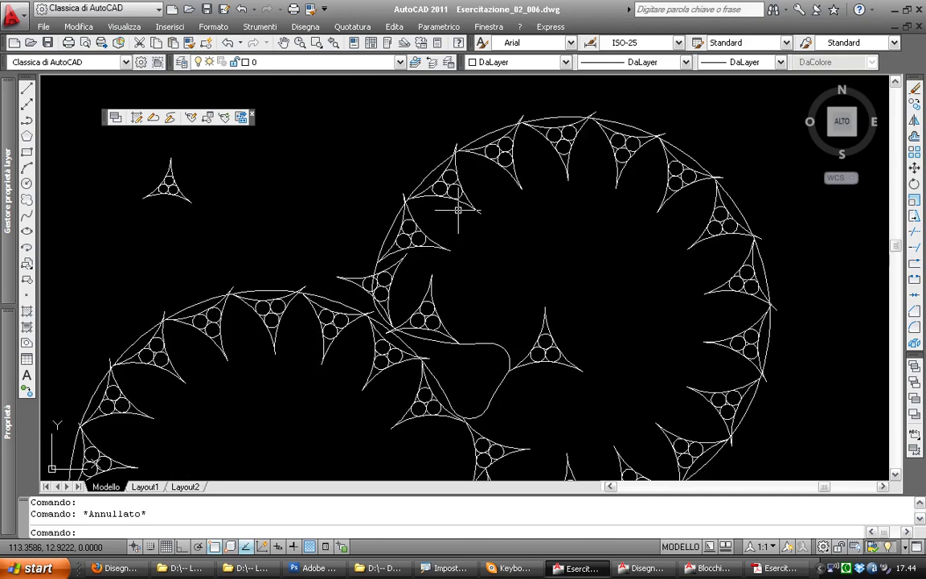
{"action": "middle_click_drag", "start_coordinate": [434, 206], "coordinate": [419, 198]}
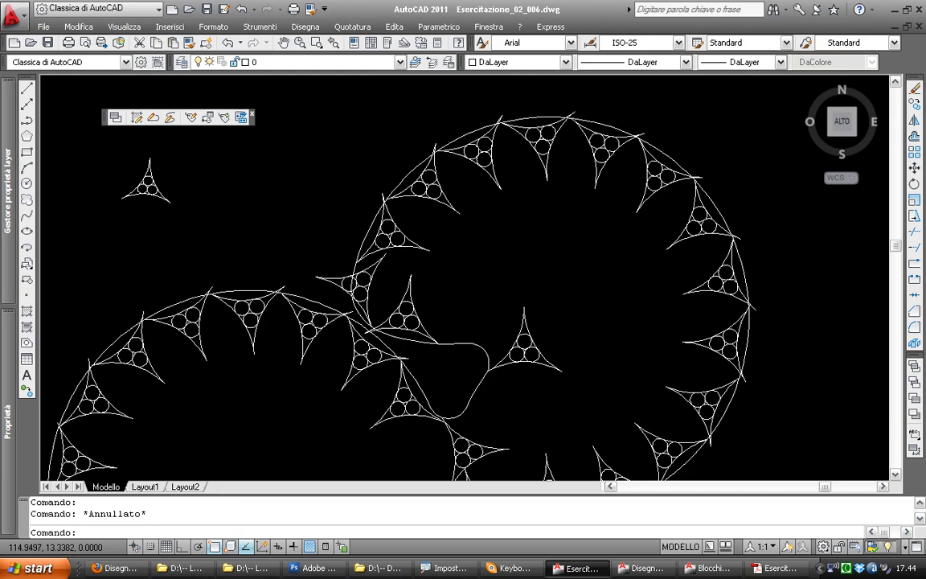
{"action": "scroll", "coordinate": [547, 180], "scroll_direction": "up", "scroll_amount": 2}
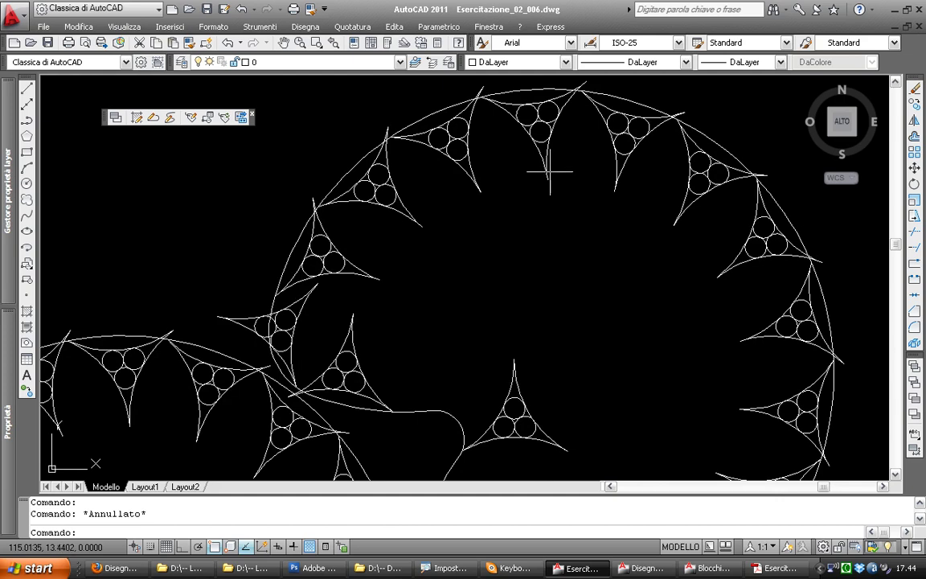
{"action": "scroll", "coordinate": [551, 171], "scroll_direction": "up", "scroll_amount": 5}
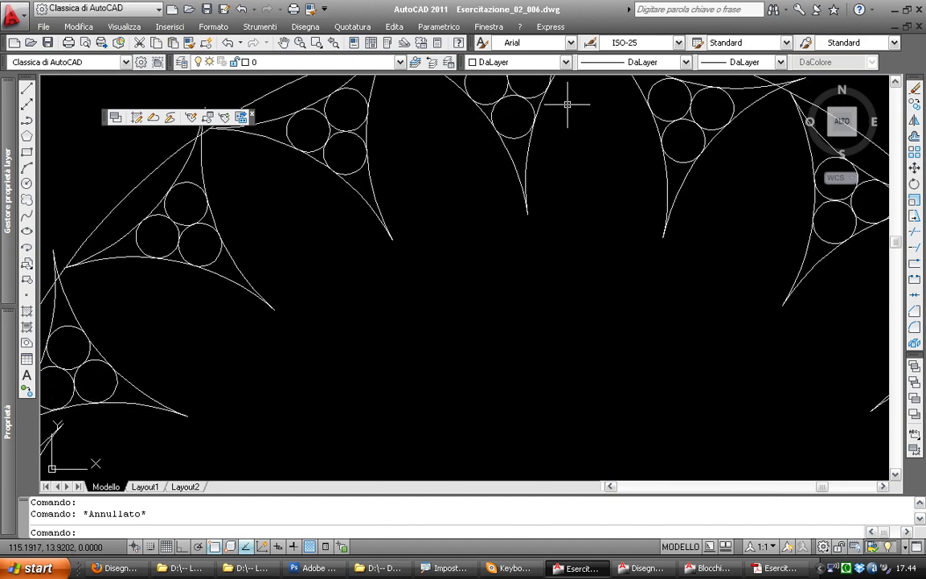
{"action": "middle_click_drag", "start_coordinate": [522, 101], "coordinate": [472, 188]}
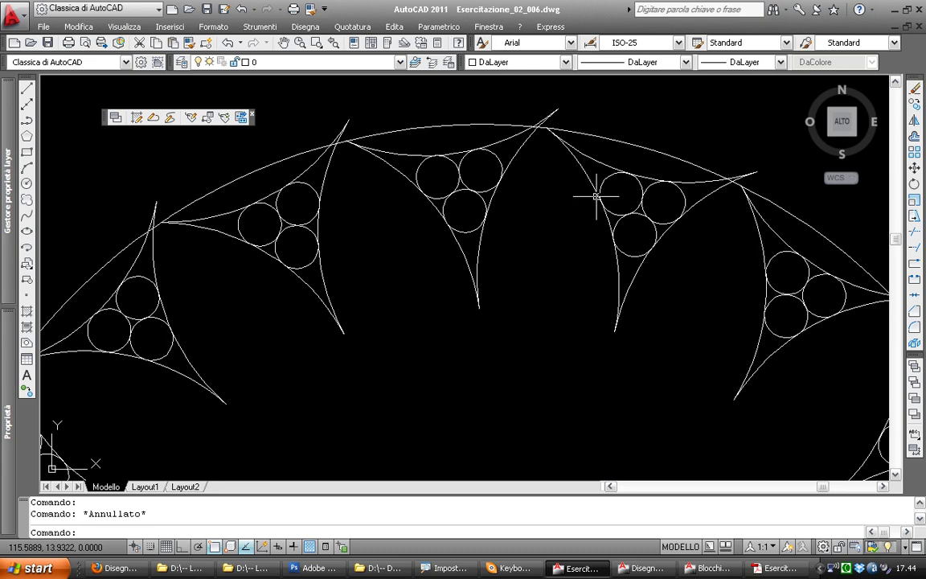
{"action": "scroll", "coordinate": [609, 195], "scroll_direction": "down", "scroll_amount": 3}
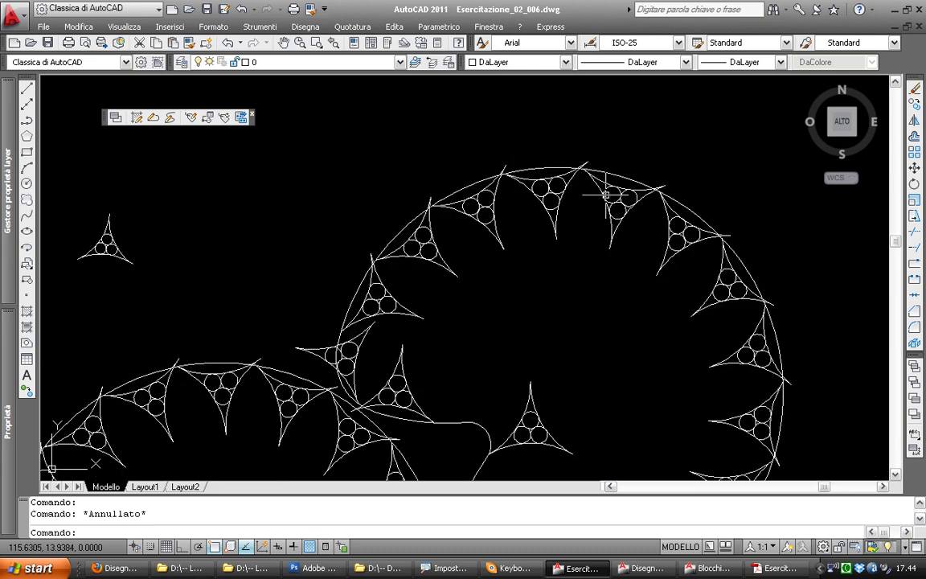
{"action": "scroll", "coordinate": [608, 194], "scroll_direction": "down", "scroll_amount": 2}
{"action": "mouse_move", "coordinate": [531, 378]}
{"action": "middle_mouse_down"}
{"action": "mouse_move", "coordinate": [547, 306]}
{"action": "mouse_move", "coordinate": [612, 192]}
{"action": "middle_mouse_up"}
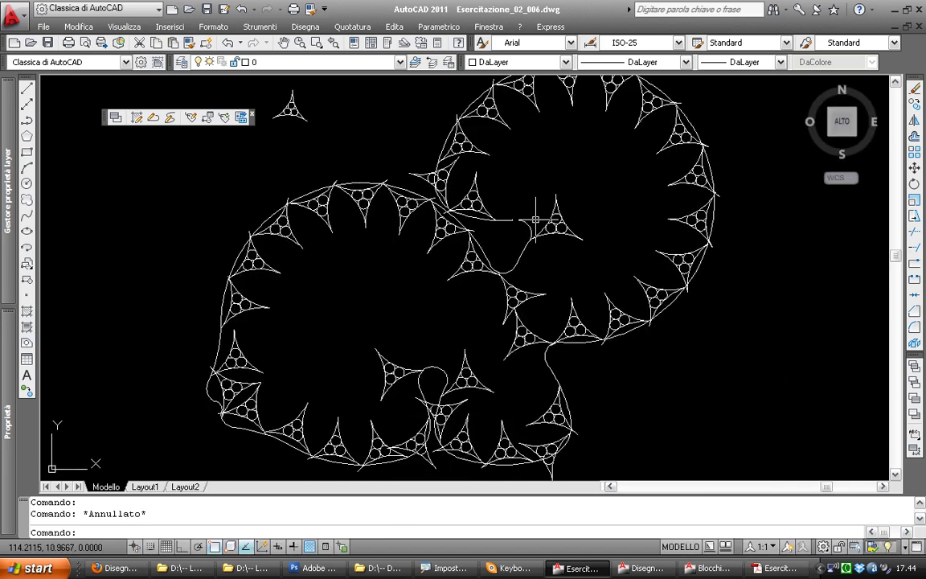
{"action": "scroll", "coordinate": [503, 231], "scroll_direction": "down", "scroll_amount": 2}
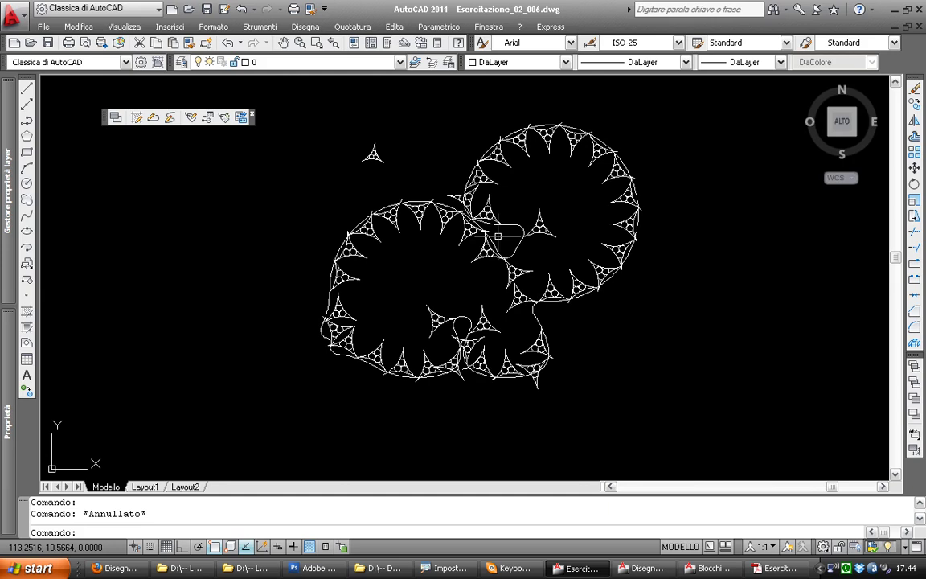
{"action": "scroll", "coordinate": [497, 235], "scroll_direction": "up", "scroll_amount": 1}
{"action": "scroll", "coordinate": [500, 239], "scroll_direction": "up", "scroll_amount": 2}
{"action": "mouse_move", "coordinate": [502, 244]}
{"action": "middle_mouse_down"}
{"action": "mouse_move", "coordinate": [481, 234]}
{"action": "mouse_move", "coordinate": [468, 246]}
{"action": "middle_mouse_up"}
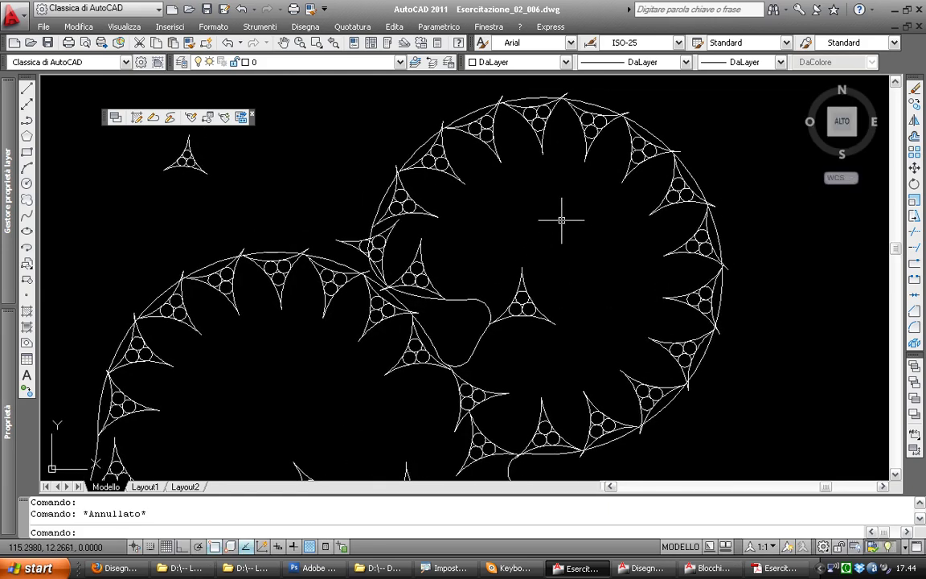
{"action": "middle_click_drag", "start_coordinate": [565, 182], "coordinate": [539, 194]}
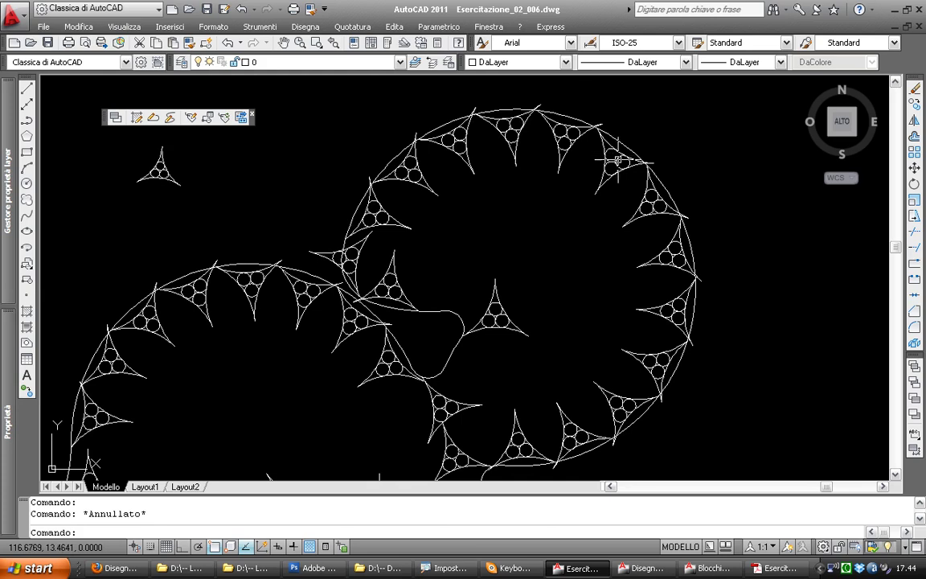
Open the triangular module block ww for in-place editing
{"action": "left_click", "coordinate": [617, 160]}
{"action": "type", "text": "refed"}
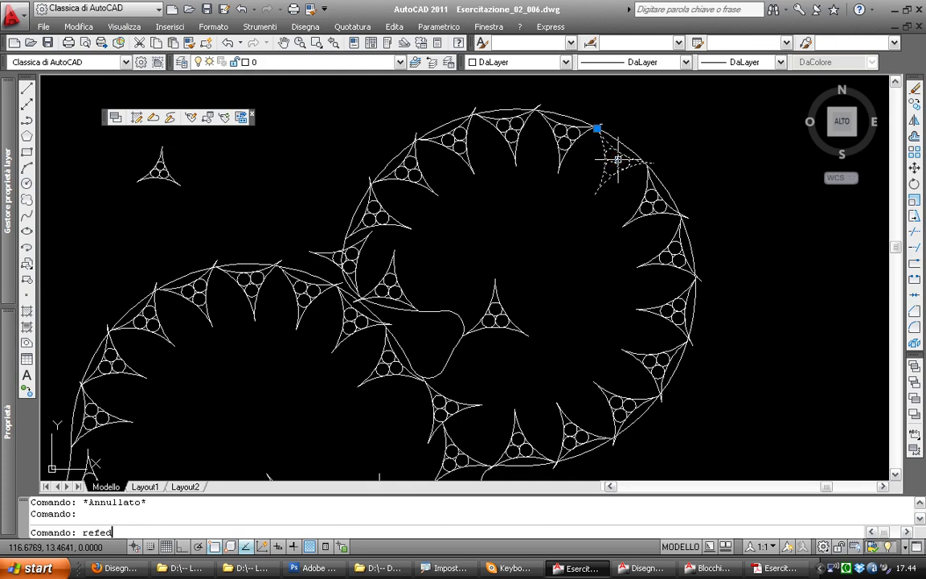
{"action": "key", "text": "Escape"}
{"action": "type", "text": "ref"}
{"action": "key", "text": "Return"}
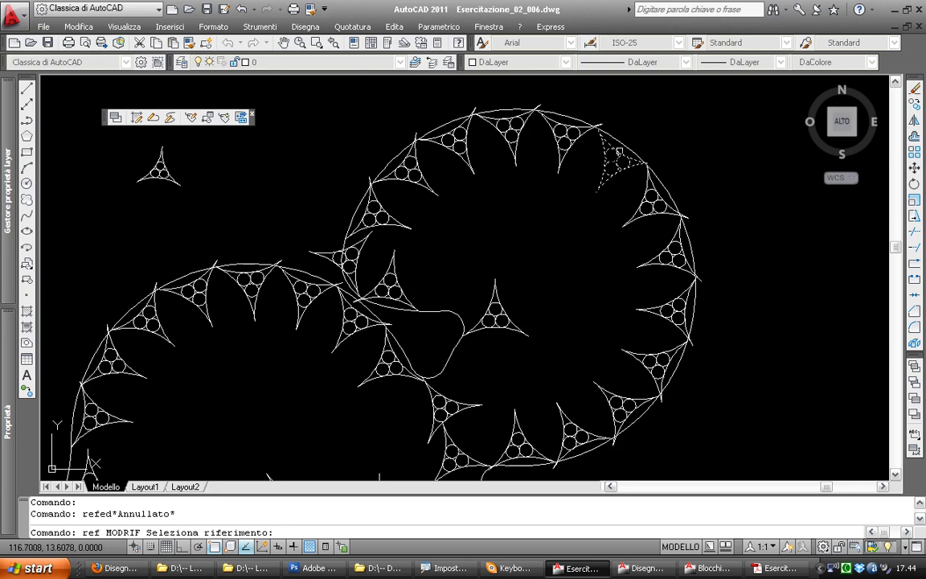
{"action": "left_click", "coordinate": [618, 162]}
{"action": "key", "text": "Return"}
Erase the three small circles and save the changes to all block copies
{"action": "scroll", "coordinate": [600, 207], "scroll_direction": "up", "scroll_amount": 5}
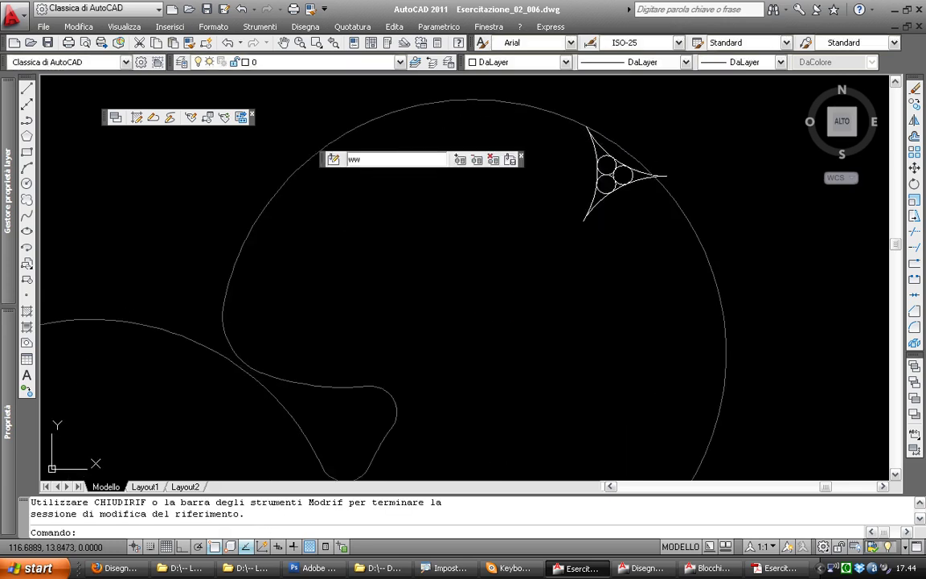
{"action": "type", "text": "ca"}
{"action": "key", "text": "Return"}
{"action": "left_click", "coordinate": [613, 212]}
{"action": "left_click", "coordinate": [563, 187]}
{"action": "key", "text": "Return"}
{"action": "scroll", "coordinate": [583, 225], "scroll_direction": "down", "scroll_amount": 4}
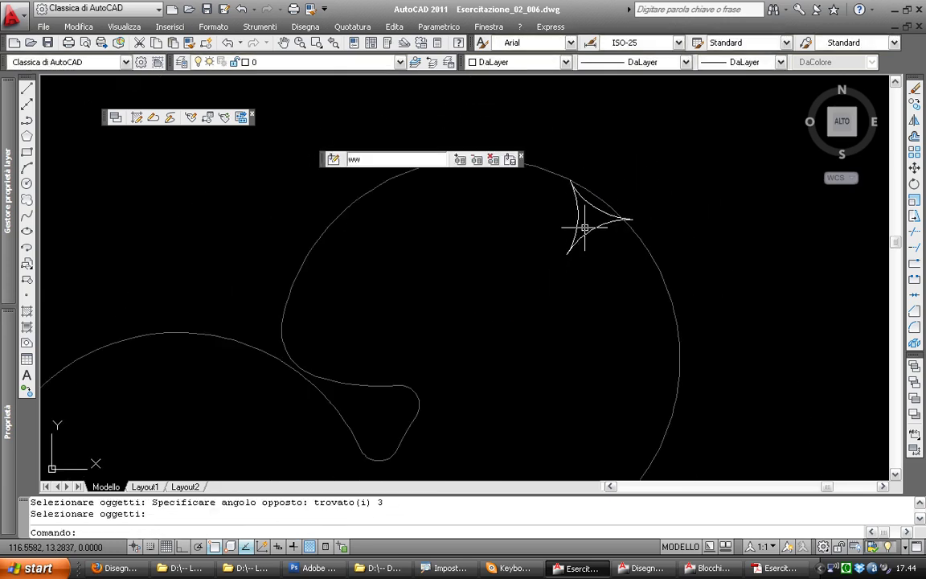
{"action": "left_click", "coordinate": [510, 159]}
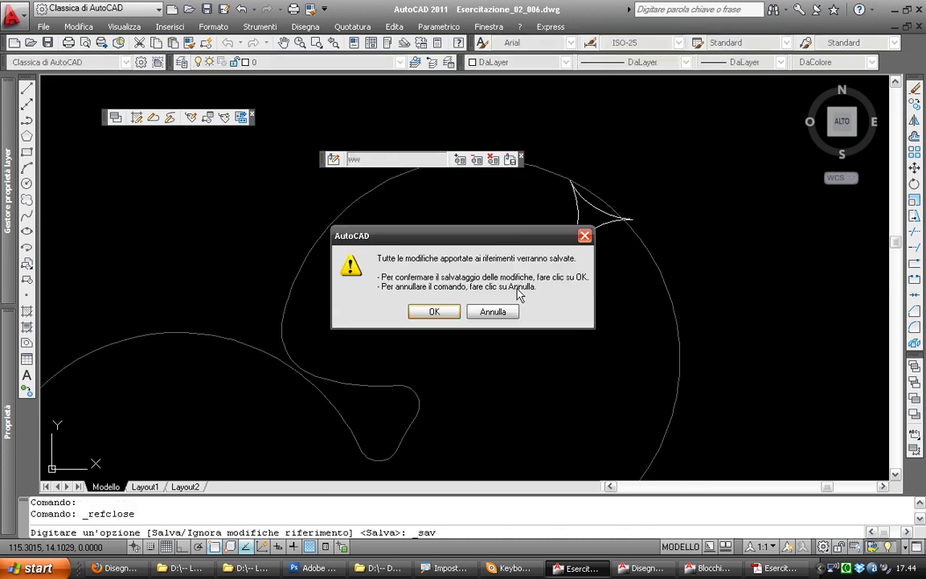
{"action": "left_click", "coordinate": [441, 310]}
{"action": "scroll", "coordinate": [443, 294], "scroll_direction": "down", "scroll_amount": 3}
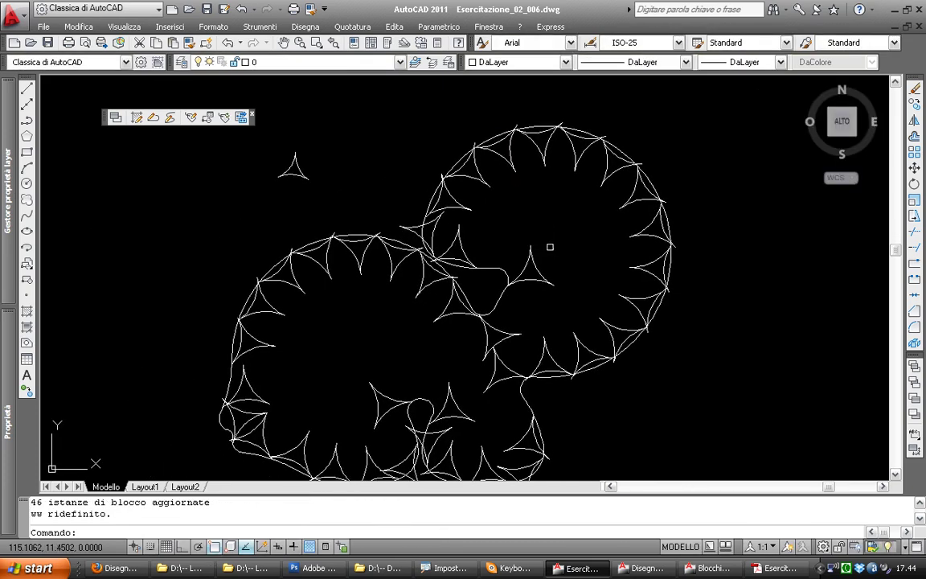
Start BOUNDARY and pick a point inside the ring outline
{"action": "type", "text": "bo"}
{"action": "key", "text": "Return"}
{"action": "left_click", "coordinate": [375, 78]}
{"action": "left_click", "coordinate": [555, 237]}
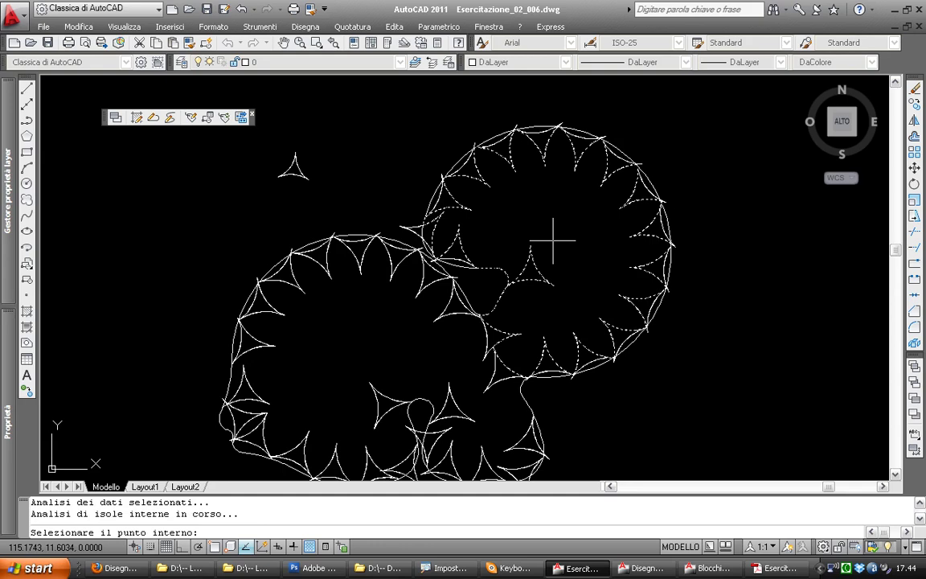
Retry the boundary inside the right ring, then cancel it again
{"action": "key", "text": "Escape"}
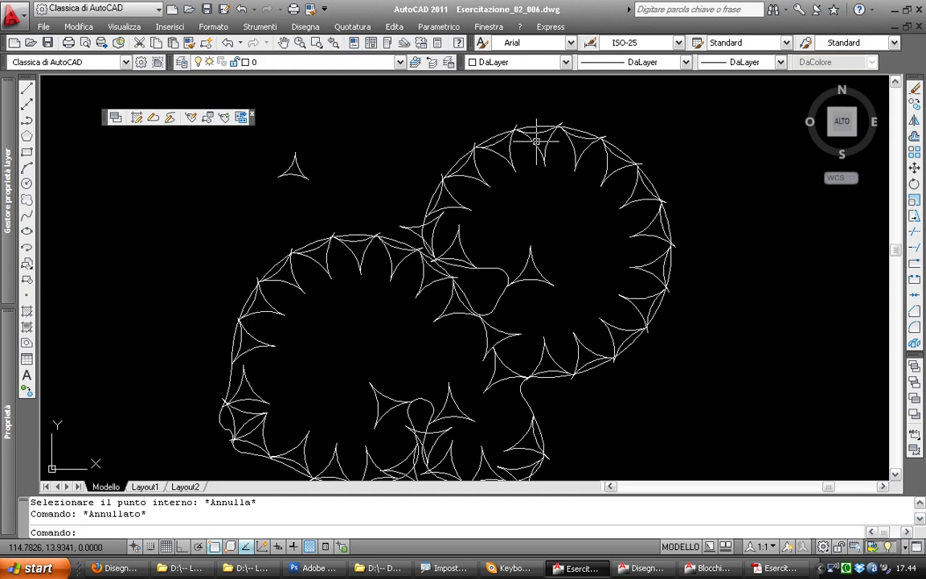
{"action": "key", "text": "Return"}
{"action": "key", "text": "Return"}
{"action": "left_click", "coordinate": [569, 221]}
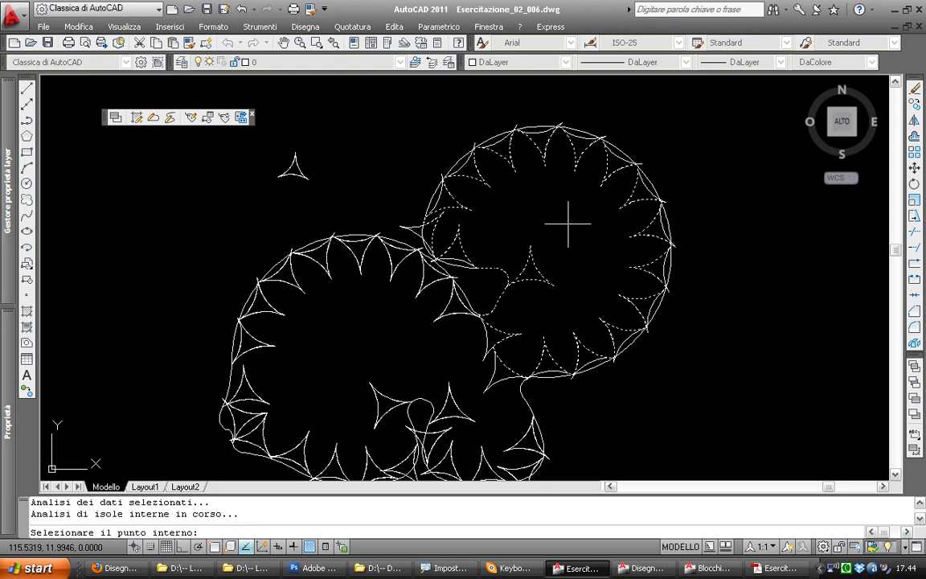
{"action": "middle_click_drag", "start_coordinate": [568, 223], "coordinate": [441, 271]}
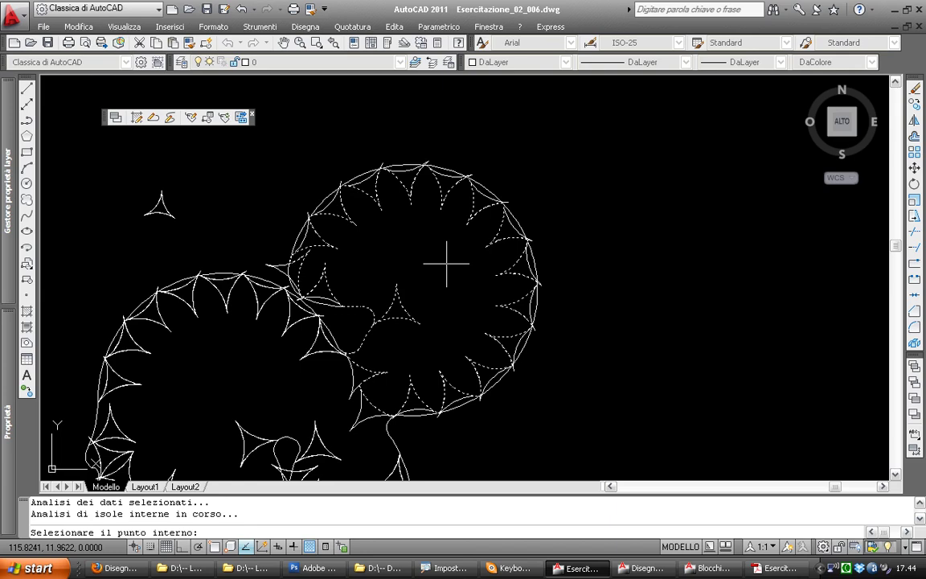
{"action": "scroll", "coordinate": [485, 238], "scroll_direction": "down", "scroll_amount": 2}
{"action": "key", "text": "Escape"}
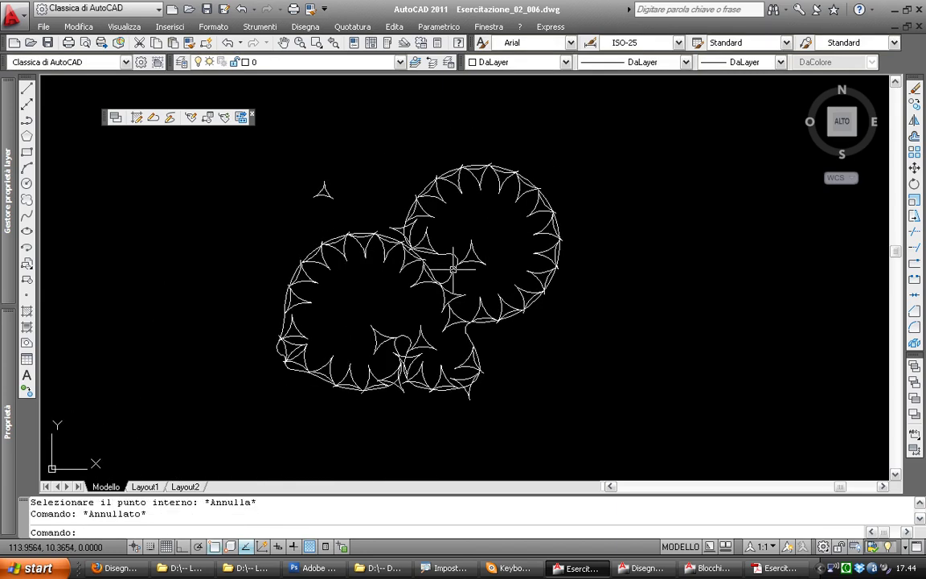
{"action": "scroll", "coordinate": [474, 184], "scroll_direction": "up", "scroll_amount": 3}
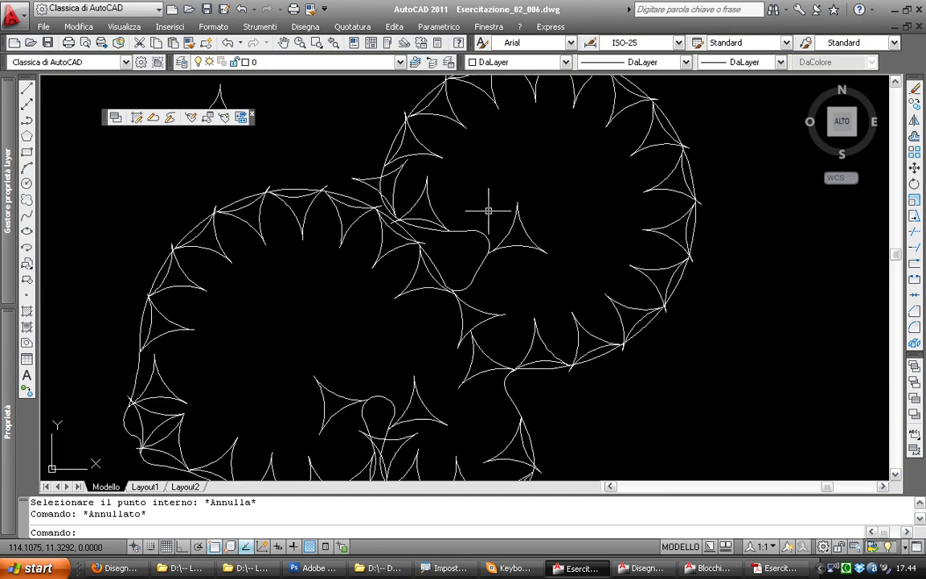
{"action": "scroll", "coordinate": [488, 210], "scroll_direction": "down", "scroll_amount": 3}
Switch to the exercise PDF in Adobe Reader and scroll to page 6
{"action": "key", "text": "alt+Tab"}
{"action": "scroll", "coordinate": [563, 298], "scroll_direction": "down", "scroll_amount": 4}
{"action": "scroll", "coordinate": [545, 312], "scroll_direction": "down", "scroll_amount": 10}
{"action": "scroll", "coordinate": [558, 116], "scroll_direction": "down", "scroll_amount": 3}
Scroll the PDF to page 7's inner-contour figure, then return to the AutoCAD drawing
{"action": "scroll", "coordinate": [523, 83], "scroll_direction": "down", "scroll_amount": 8}
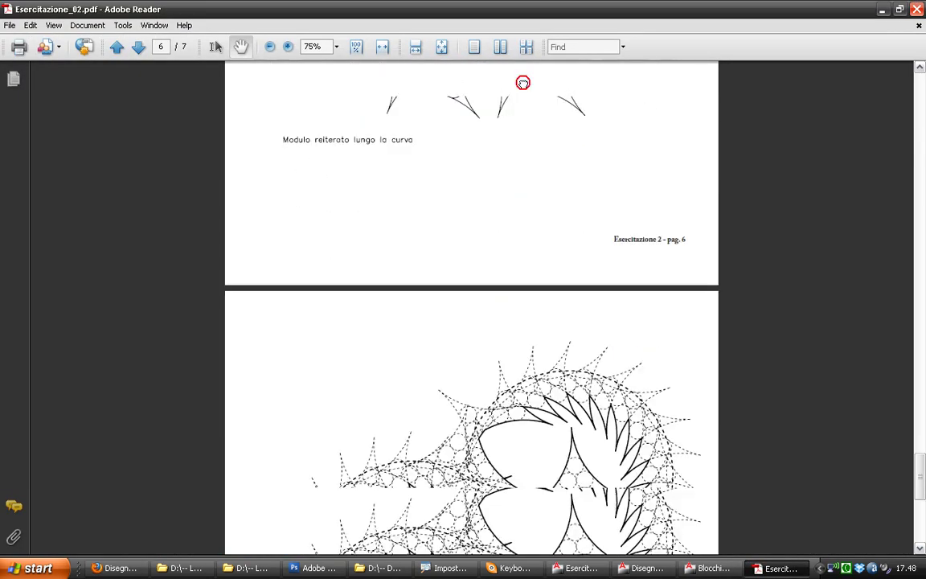
{"action": "scroll", "coordinate": [508, 229], "scroll_direction": "down", "scroll_amount": 5}
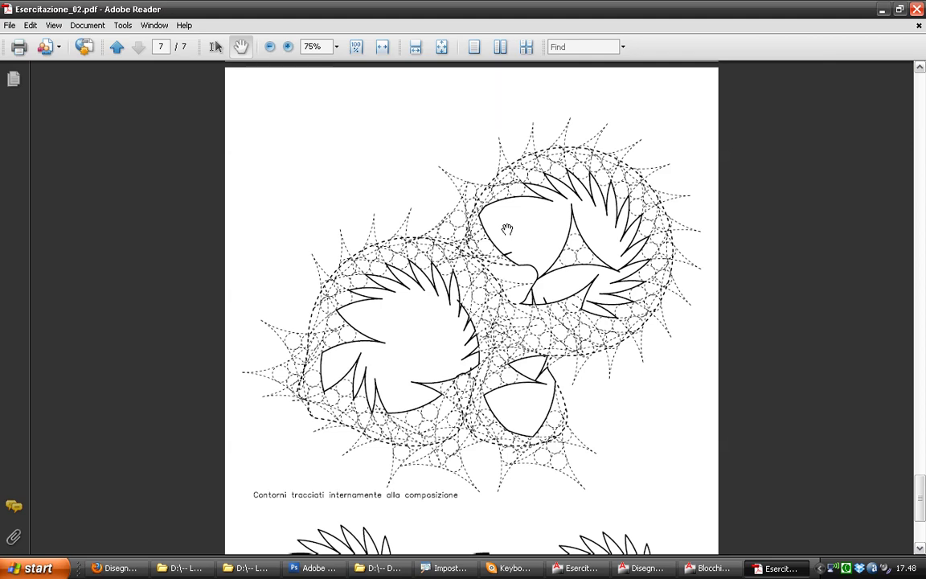
{"action": "key", "text": "alt+Tab"}
{"action": "scroll", "coordinate": [513, 337], "scroll_direction": "down", "scroll_amount": 5}
{"action": "scroll", "coordinate": [513, 337], "scroll_direction": "up", "scroll_amount": 3}
{"action": "scroll", "coordinate": [513, 337], "scroll_direction": "up", "scroll_amount": 2}
{"action": "scroll", "coordinate": [496, 420], "scroll_direction": "up", "scroll_amount": 2}
Draw an equilateral triangle by edge using a 3-sided POLYGON
{"action": "type", "text": "q"}
{"action": "key", "text": "Return"}
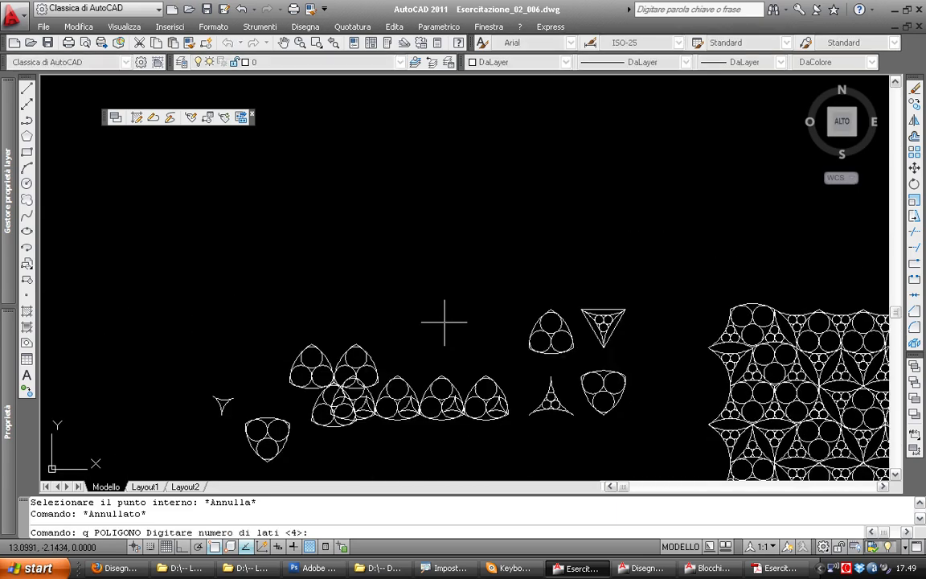
{"action": "type", "text": "3"}
{"action": "key", "text": "Return"}
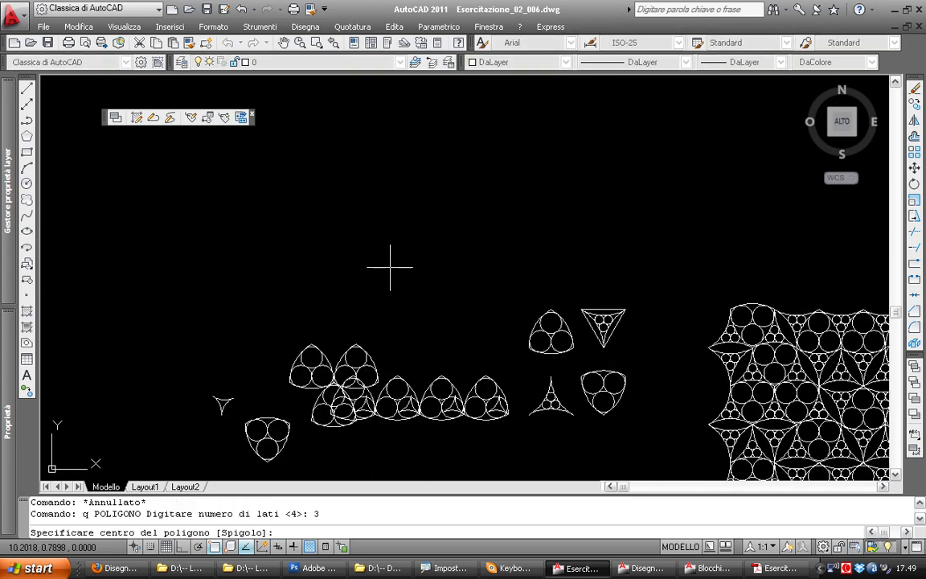
{"action": "type", "text": "s"}
{"action": "key", "text": "Return"}
{"action": "left_click", "coordinate": [384, 261]}
{"action": "left_click", "coordinate": [467, 261]}
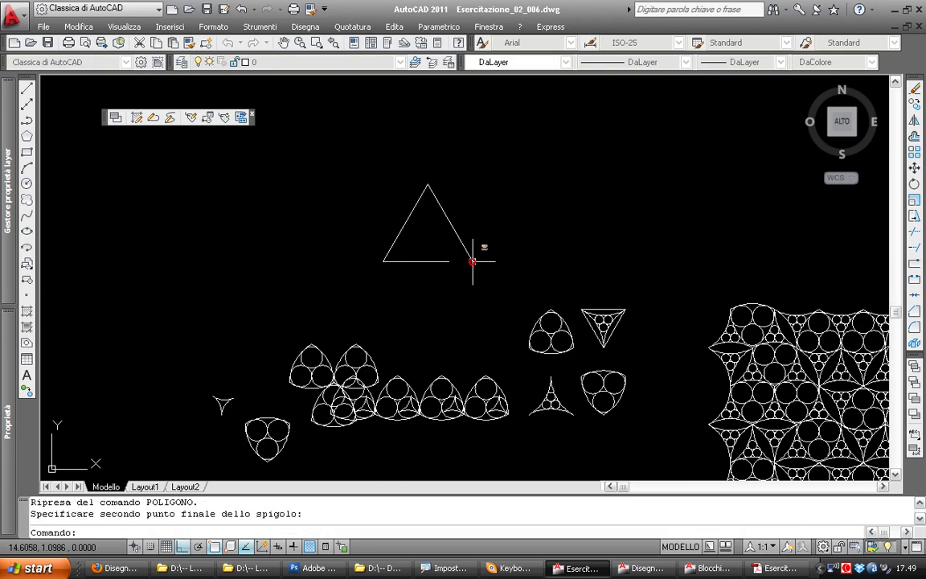
Draw three circles centred on the triangle's vertices with radius equal to its side
{"action": "scroll", "coordinate": [418, 277], "scroll_direction": "up", "scroll_amount": 2}
{"action": "type", "text": "c"}
{"action": "key", "text": "Return"}
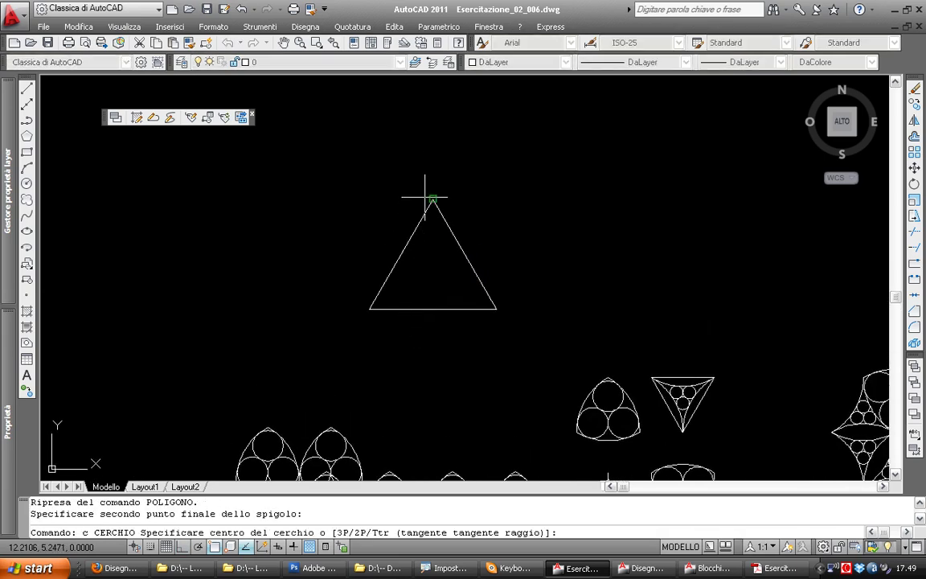
{"action": "left_click", "coordinate": [432, 199]}
{"action": "left_click", "coordinate": [370, 308]}
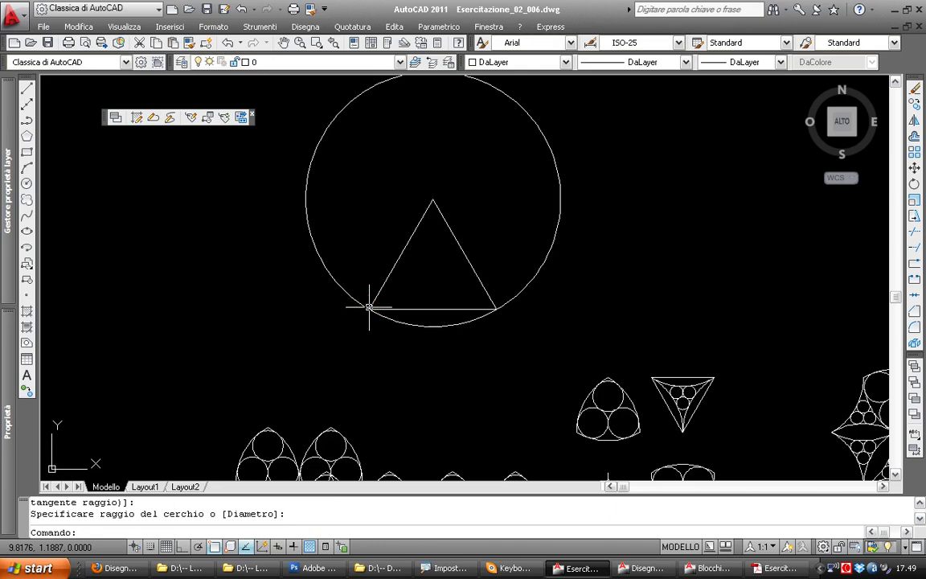
{"action": "key", "text": "Return"}
{"action": "left_click", "coordinate": [369, 308]}
{"action": "key", "text": "Return"}
{"action": "key", "text": "Return"}
{"action": "left_click", "coordinate": [496, 308]}
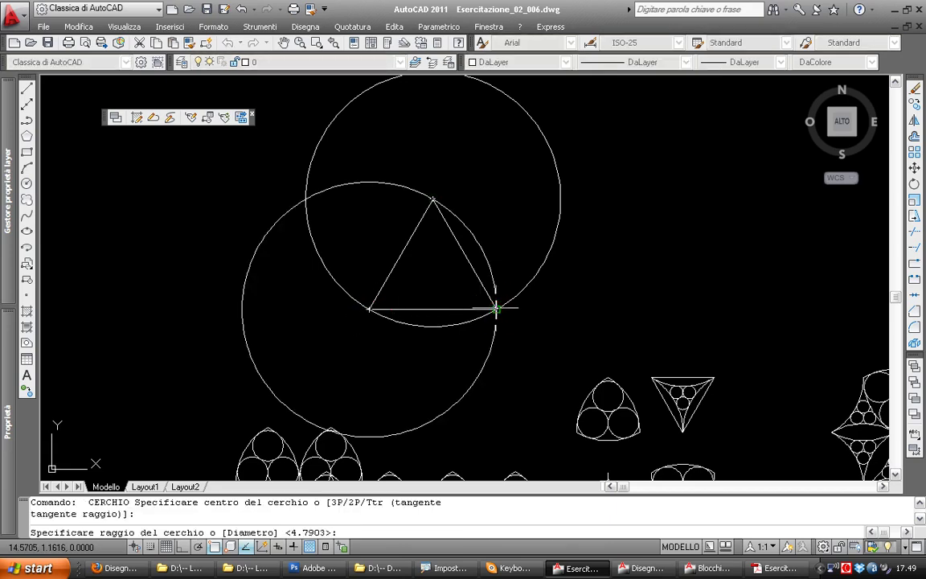
{"action": "key", "text": "Return"}
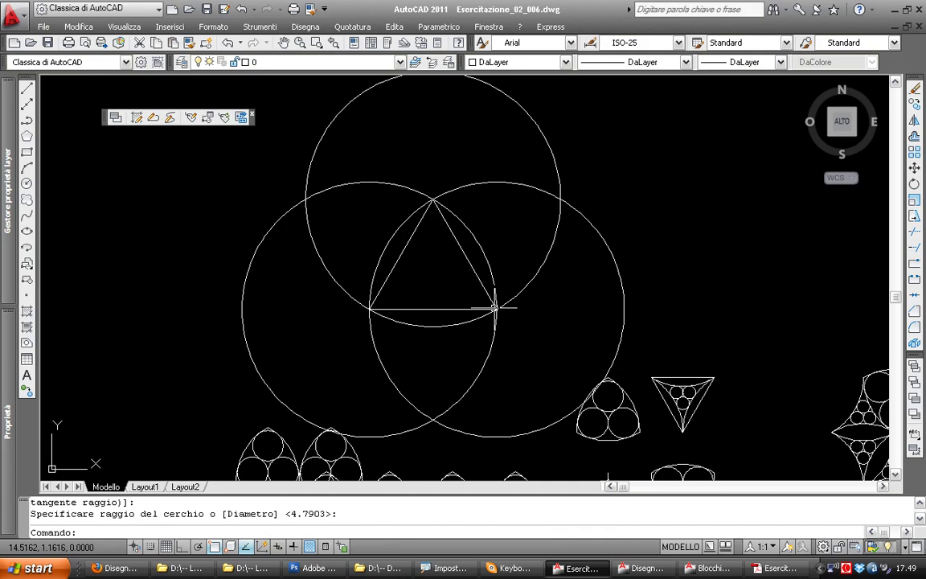
{"action": "type", "text": "ta"}
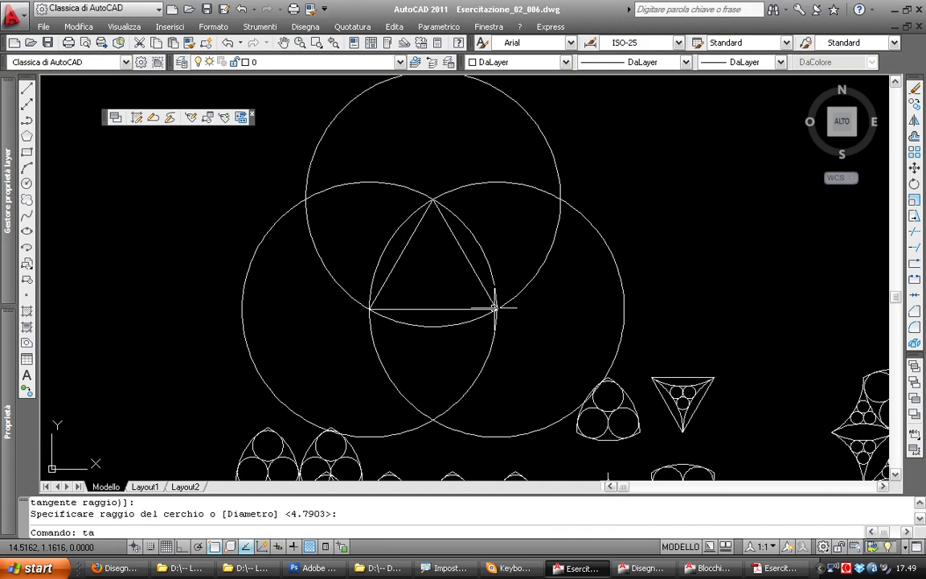
Trim the outer circle arcs against the triangle to form the Reuleaux triangle
{"action": "key", "text": "Return"}
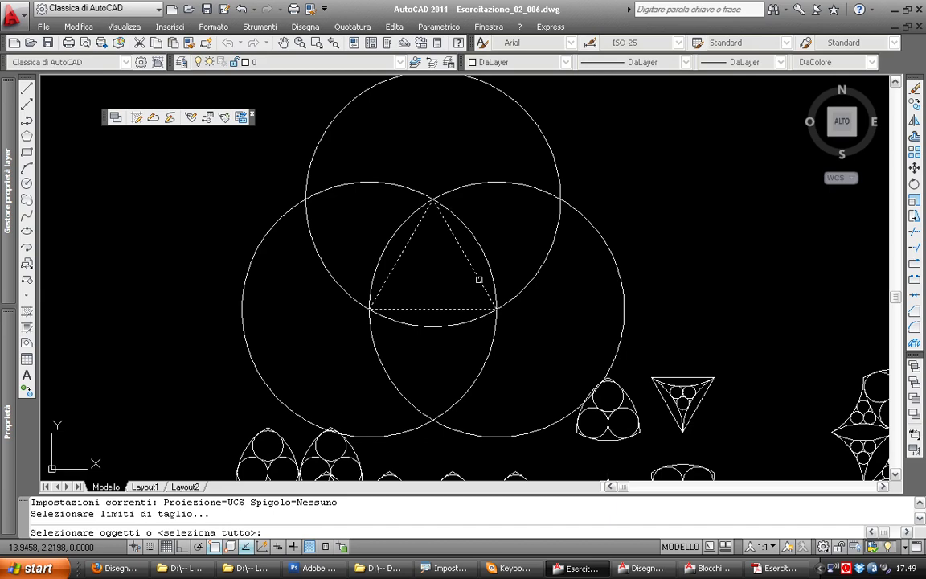
{"action": "left_click", "coordinate": [478, 279]}
{"action": "key", "text": "Return"}
{"action": "left_click", "coordinate": [548, 238]}
{"action": "left_click", "coordinate": [351, 201]}
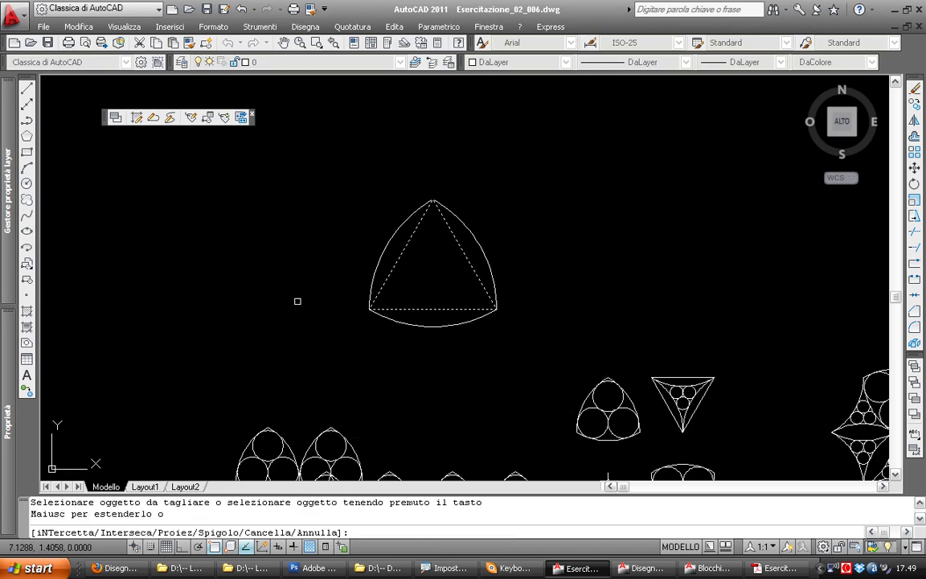
{"action": "key", "text": "Return"}
{"action": "scroll", "coordinate": [494, 310], "scroll_direction": "up", "scroll_amount": 2}
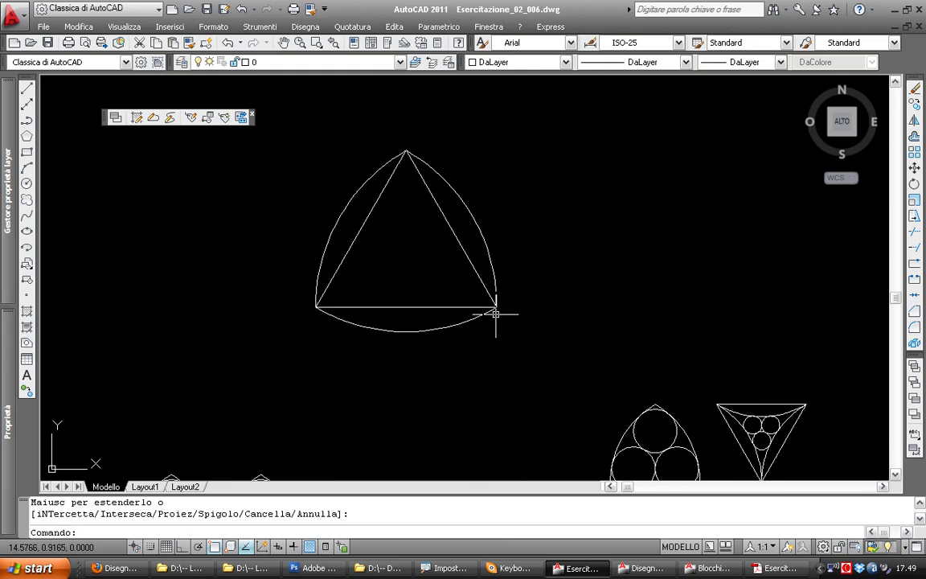
{"action": "left_click", "coordinate": [914, 121]}
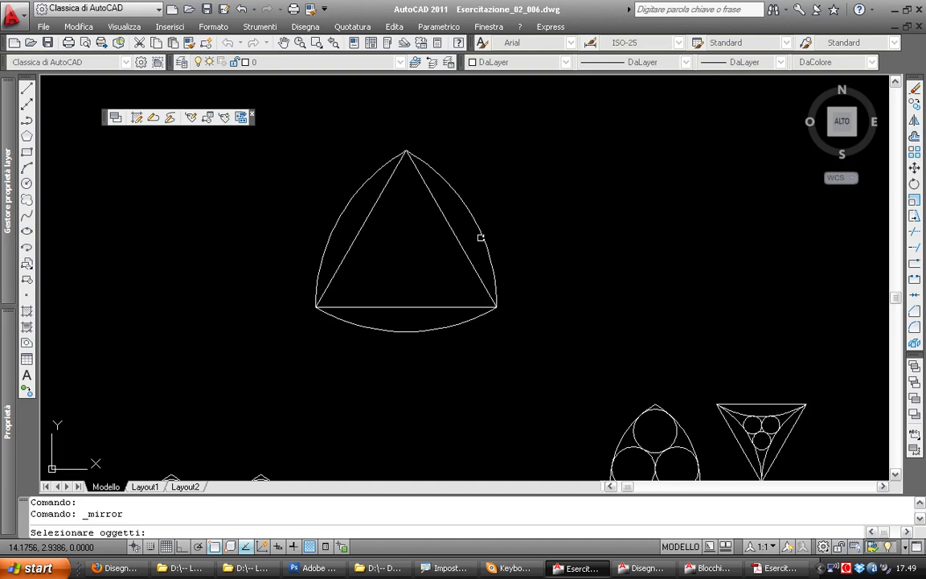
Mirror the right and left outer arcs inward about their triangle sides, keeping the originals
{"action": "left_click", "coordinate": [477, 220]}
{"action": "key", "text": "Return"}
{"action": "left_click", "coordinate": [497, 307]}
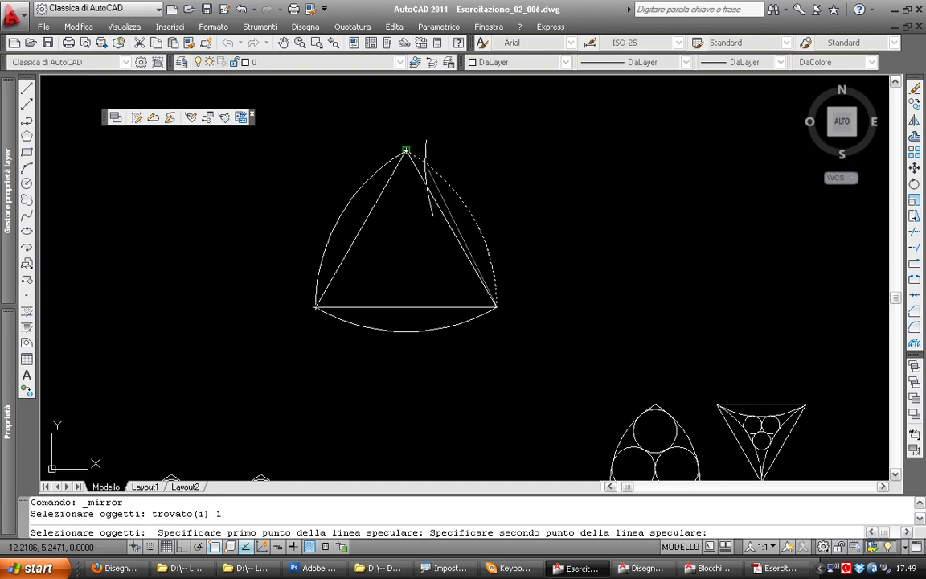
{"action": "left_click", "coordinate": [407, 152]}
{"action": "key", "text": "Return"}
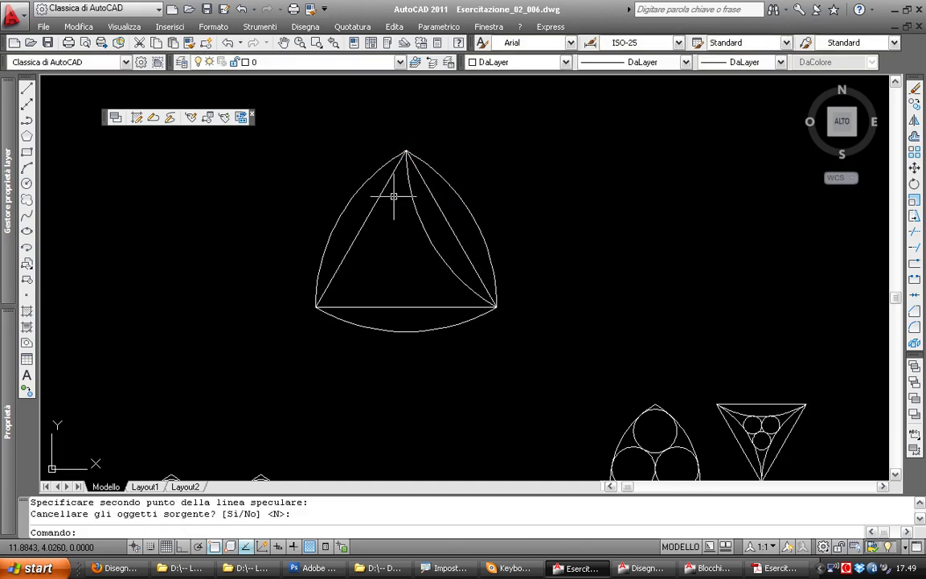
{"action": "key", "text": "Return"}
{"action": "left_click", "coordinate": [384, 164]}
{"action": "key", "text": "Return"}
{"action": "left_click", "coordinate": [406, 152]}
{"action": "left_click", "coordinate": [316, 306]}
{"action": "key", "text": "Return"}
Mirror the bottom arc inward about the triangle's base
{"action": "key", "text": "Return"}
{"action": "left_click", "coordinate": [337, 318]}
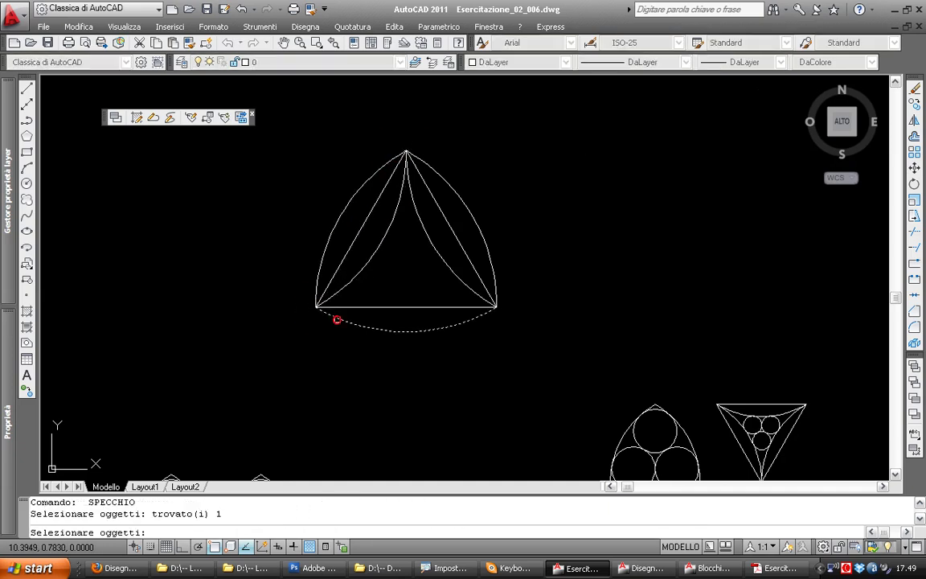
{"action": "key", "text": "Return"}
{"action": "left_click", "coordinate": [317, 307]}
{"action": "left_click", "coordinate": [480, 304]}
{"action": "key", "text": "Return"}
{"action": "left_click", "coordinate": [438, 233]}
Move the three inner arcs to the right of the Reuleaux triangle
{"action": "left_click", "coordinate": [382, 258]}
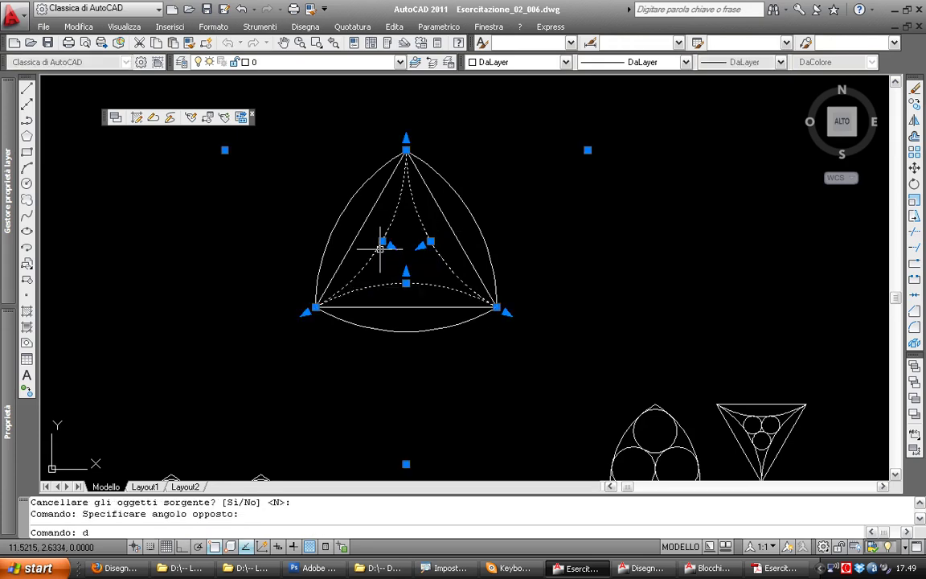
{"action": "key", "text": "Return"}
{"action": "key", "text": "Escape"}
{"action": "key", "text": "Escape"}
{"action": "left_click", "coordinate": [425, 231]}
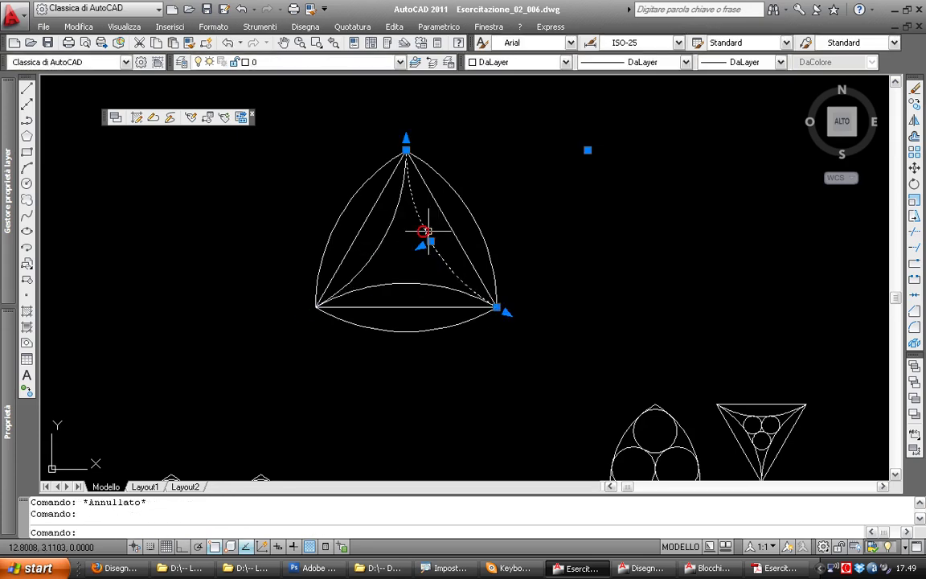
{"action": "left_click", "coordinate": [383, 232]}
{"action": "left_click", "coordinate": [369, 269]}
{"action": "type", "text": "m"}
{"action": "key", "text": "Return"}
{"action": "left_click", "coordinate": [393, 252]}
{"action": "left_click", "coordinate": [680, 224]}
{"action": "key", "text": "Escape"}
{"action": "key", "text": "Escape"}
Erase the straight inner triangle and pan to centre both shapes
{"action": "left_click", "coordinate": [443, 211]}
{"action": "left_click", "coordinate": [351, 306]}
{"action": "type", "text": "ca"}
{"action": "key", "text": "Return"}
{"action": "middle_click_drag", "start_coordinate": [404, 248], "coordinate": [369, 239]}
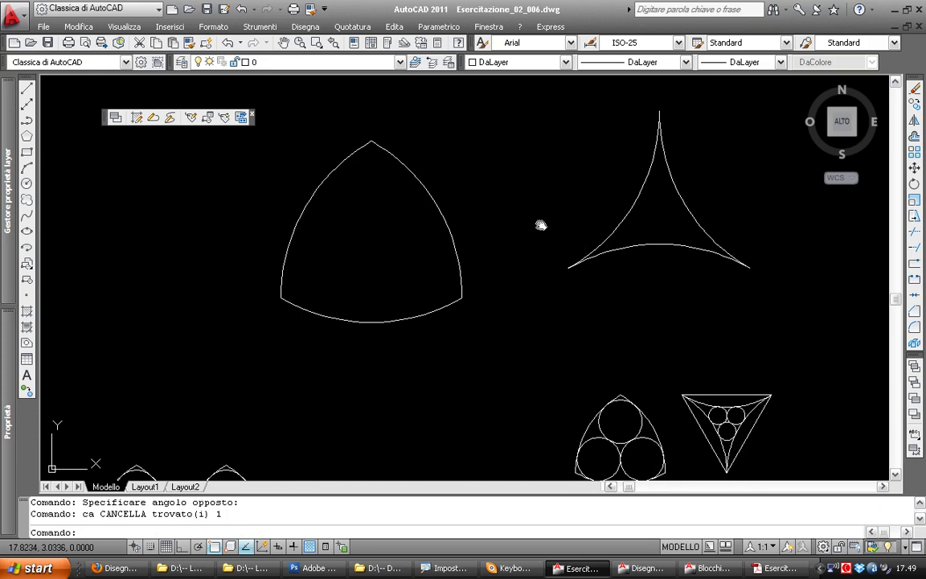
{"action": "middle_click_drag", "start_coordinate": [525, 202], "coordinate": [453, 228]}
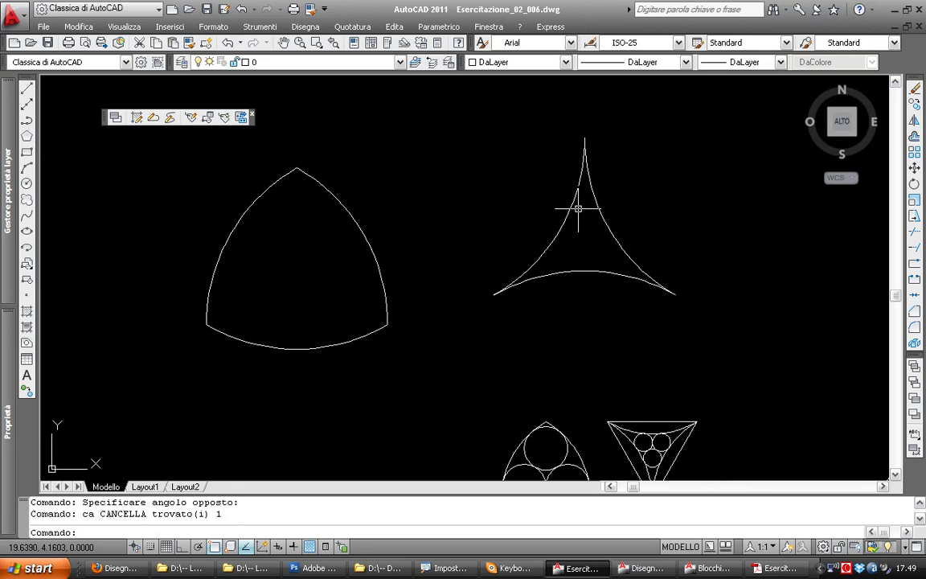
{"action": "type", "text": "lo"}
Turn all layers on, thaw them, and zoom to the earlier small triangle modules
{"action": "key", "text": "Return"}
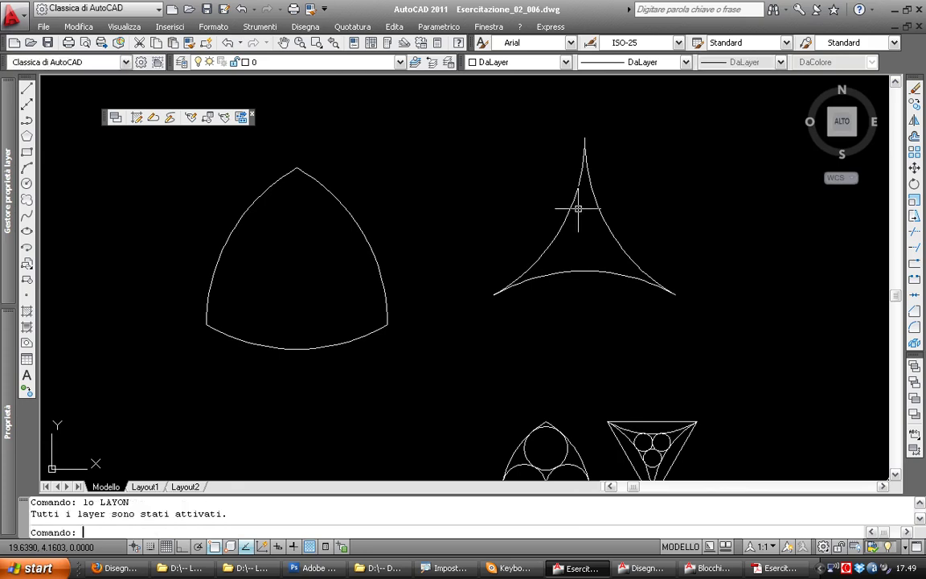
{"action": "scroll", "coordinate": [513, 247], "scroll_direction": "down", "scroll_amount": 1}
{"action": "scroll", "coordinate": [498, 282], "scroll_direction": "down", "scroll_amount": 4}
{"action": "middle_click_drag", "start_coordinate": [454, 338], "coordinate": [455, 336]}
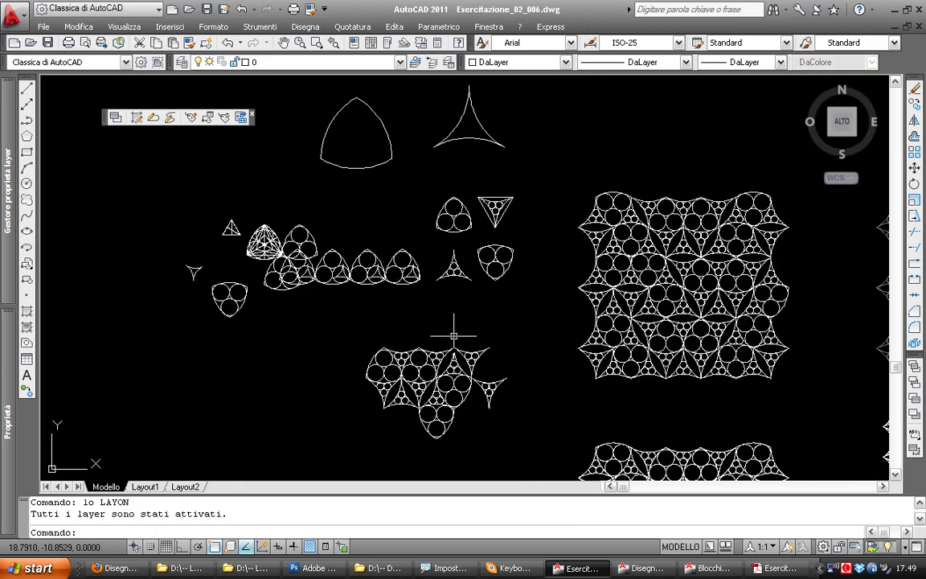
{"action": "type", "text": "lt"}
{"action": "key", "text": "Return"}
{"action": "scroll", "coordinate": [378, 298], "scroll_direction": "up", "scroll_amount": 4}
{"action": "scroll", "coordinate": [321, 290], "scroll_direction": "up", "scroll_amount": 2}
{"action": "middle_click_drag", "start_coordinate": [337, 310], "coordinate": [461, 360]}
{"action": "scroll", "coordinate": [394, 242], "scroll_direction": "up", "scroll_amount": 3}
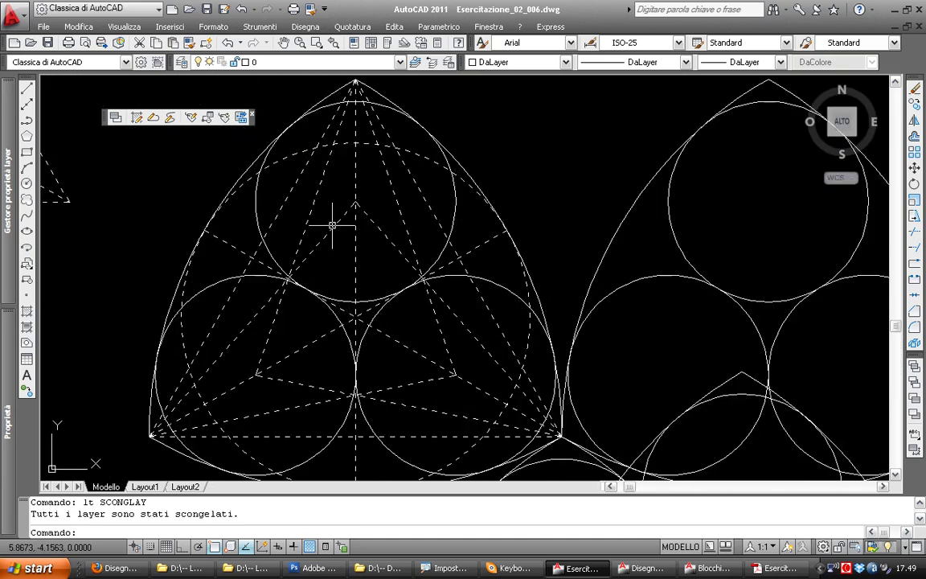
{"action": "key", "text": "Escape"}
{"action": "key", "text": "Escape"}
Erase the module's circles and arcs, then undo the wrong erase
{"action": "type", "text": "ca"}
{"action": "key", "text": "Return"}
{"action": "left_click", "coordinate": [456, 208]}
{"action": "left_click", "coordinate": [409, 243]}
{"action": "key", "text": "Return"}
{"action": "key", "text": "Return"}
{"action": "key", "text": "Escape"}
{"action": "key", "text": "Escape"}
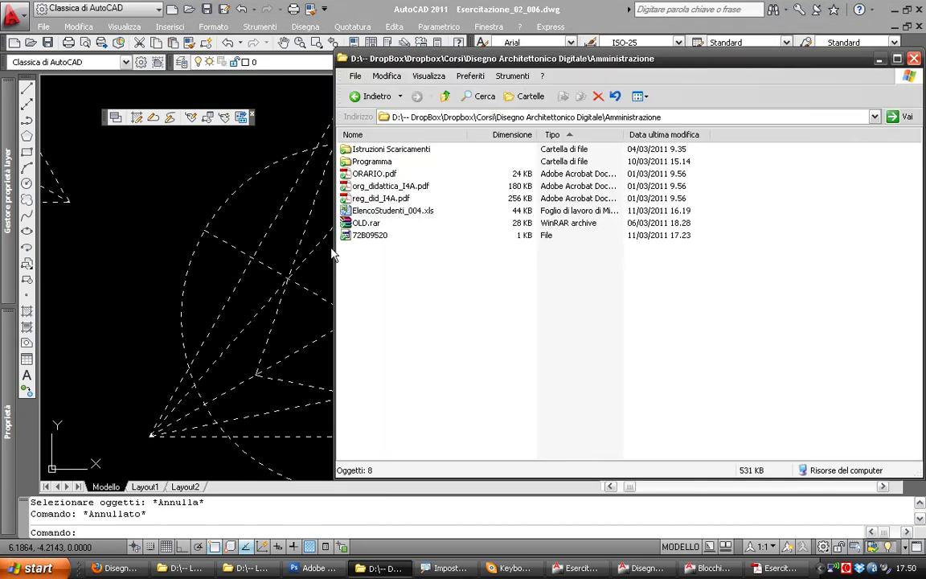
{"action": "key", "text": "ctrl+z"}
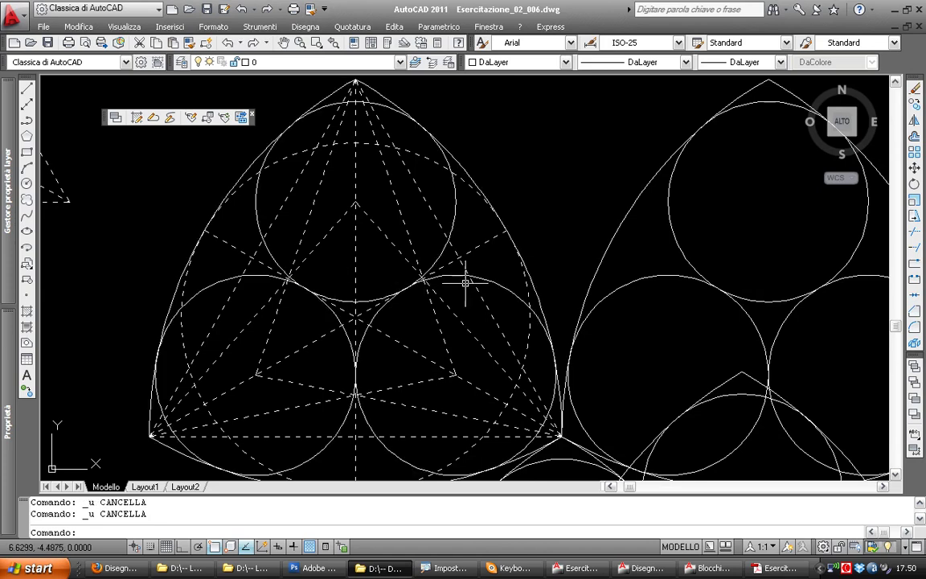
Explode the module and erase its three packed circles
{"action": "type", "text": "x ca"}
{"action": "key", "text": "Return"}
{"action": "left_click", "coordinate": [486, 278]}
{"action": "left_click", "coordinate": [480, 283]}
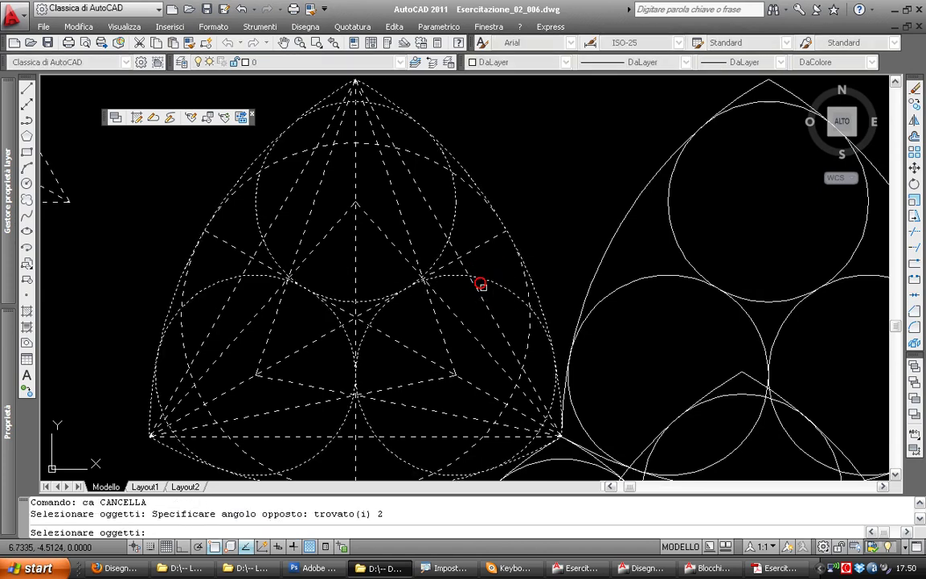
{"action": "key", "text": "Return"}
{"action": "left_click", "coordinate": [450, 230]}
{"action": "left_click", "coordinate": [438, 250]}
{"action": "key", "text": "Return"}
{"action": "key", "text": "Return"}
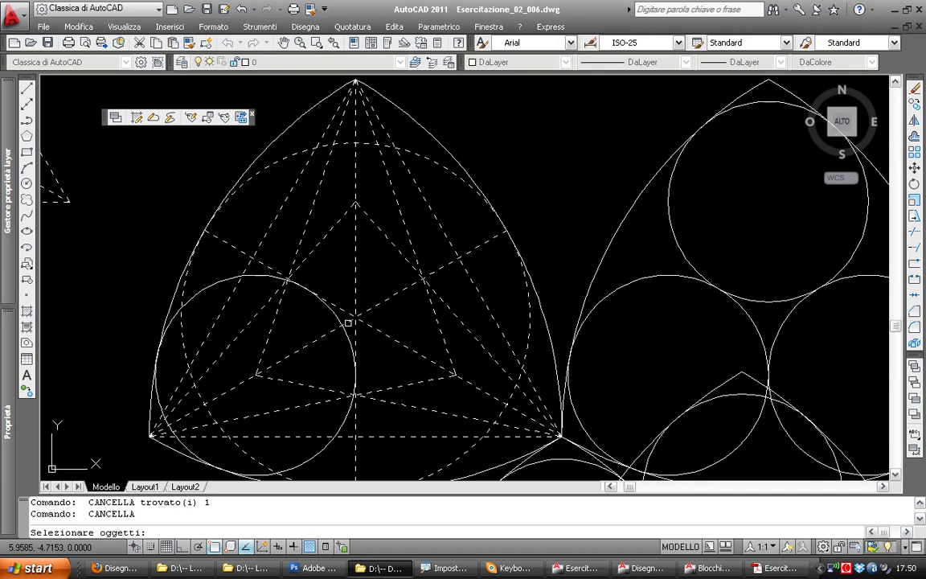
{"action": "left_click", "coordinate": [262, 275]}
{"action": "key", "text": "Return"}
Check a construction line's layer and select the two upper outer arcs
{"action": "scroll", "coordinate": [257, 277], "scroll_direction": "down", "scroll_amount": 2}
{"action": "scroll", "coordinate": [321, 252], "scroll_direction": "up", "scroll_amount": 2}
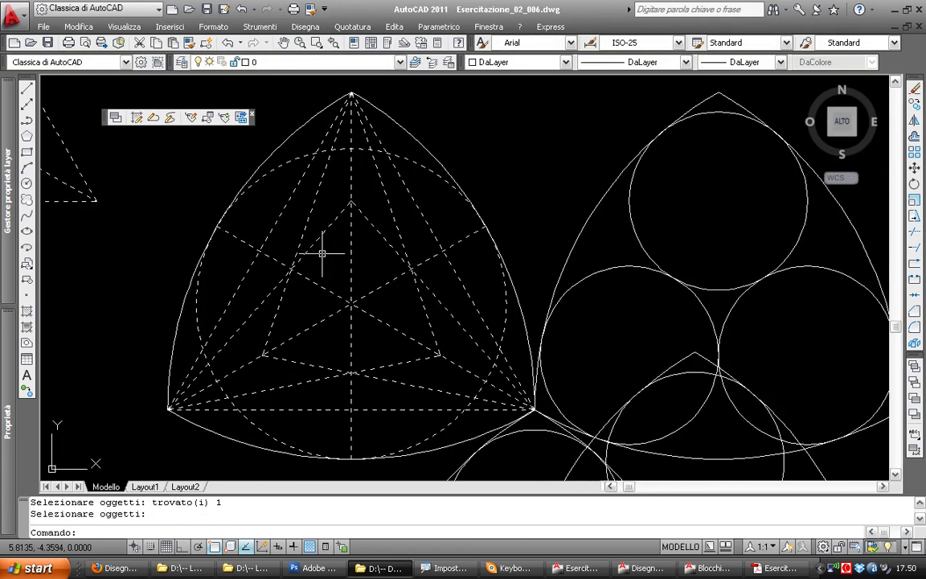
{"action": "left_click", "coordinate": [384, 285]}
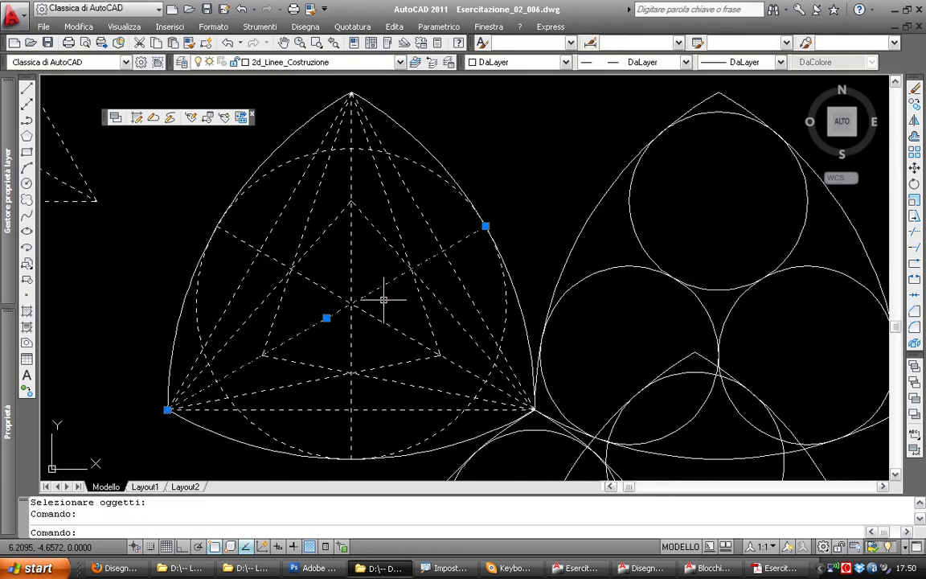
{"action": "left_click", "coordinate": [406, 130]}
{"action": "left_click", "coordinate": [305, 133]}
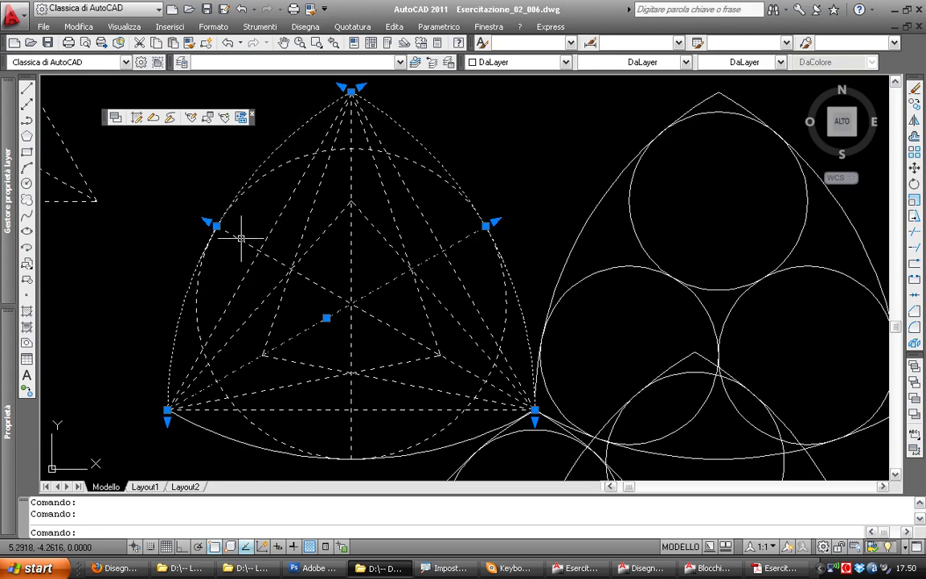
{"action": "key", "text": "Escape"}
{"action": "key", "text": "Escape"}
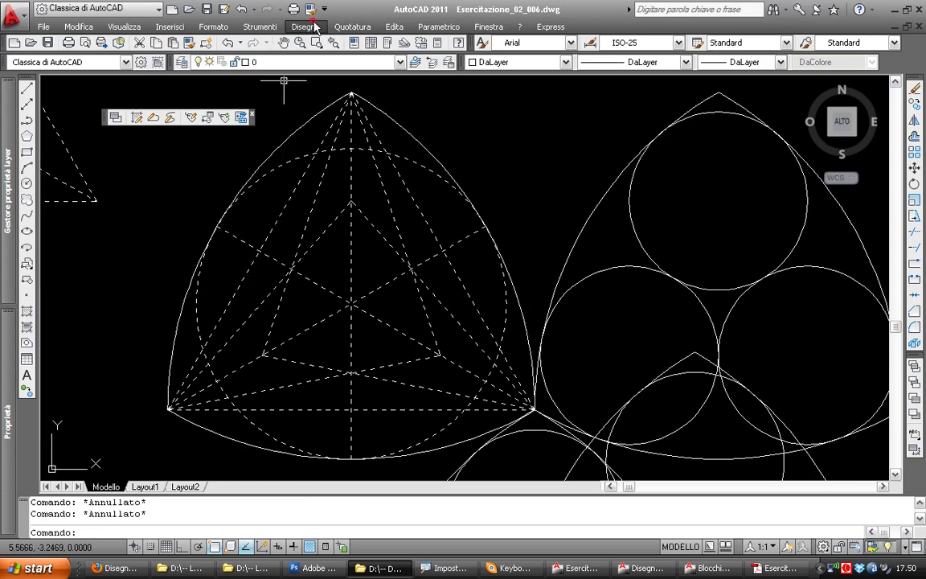
Try a Tan, Tan, Tan circle on three upper curves, then cancel the failed attempt
{"action": "left_click", "coordinate": [306, 27]}
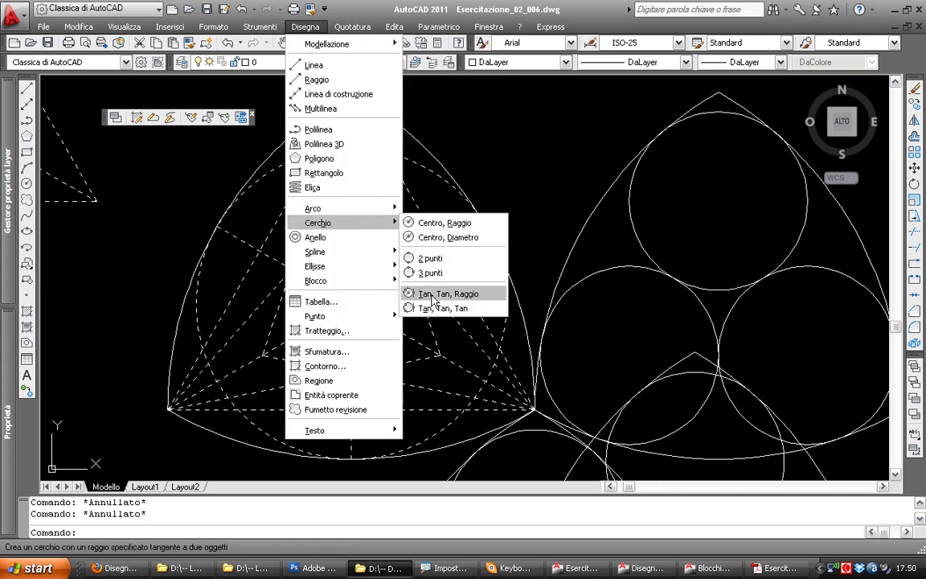
{"action": "left_click", "coordinate": [433, 301]}
{"action": "left_click", "coordinate": [422, 146]}
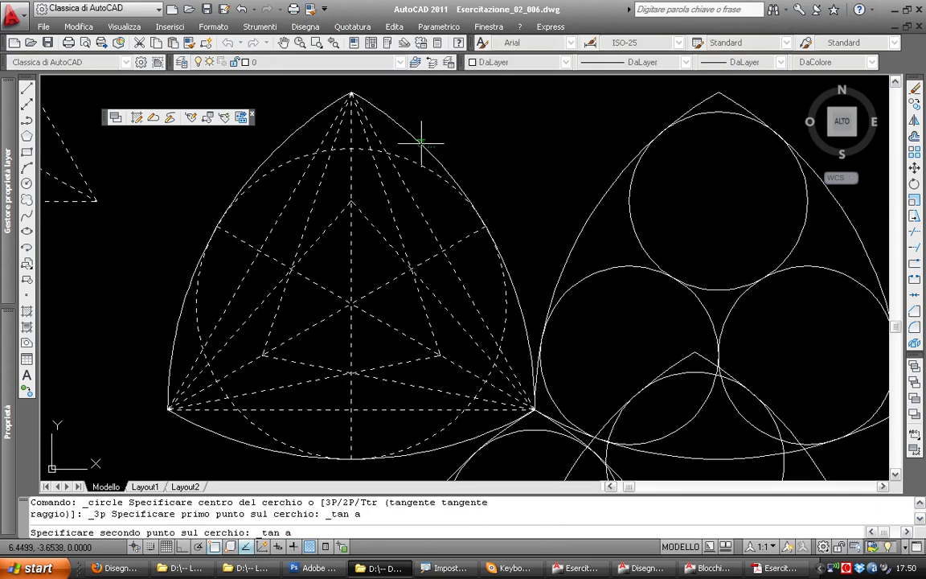
{"action": "left_click", "coordinate": [379, 131]}
{"action": "left_click", "coordinate": [304, 137]}
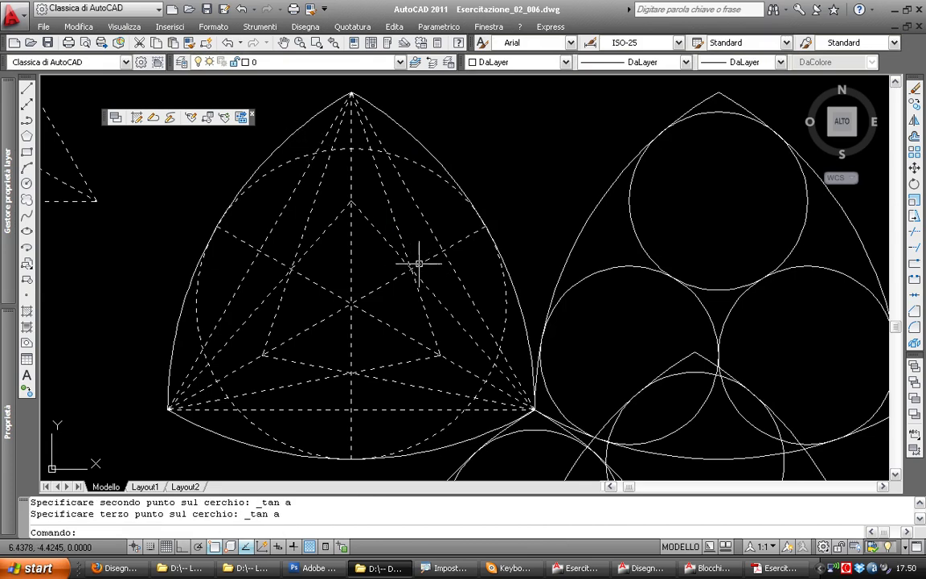
{"action": "key", "text": "Escape"}
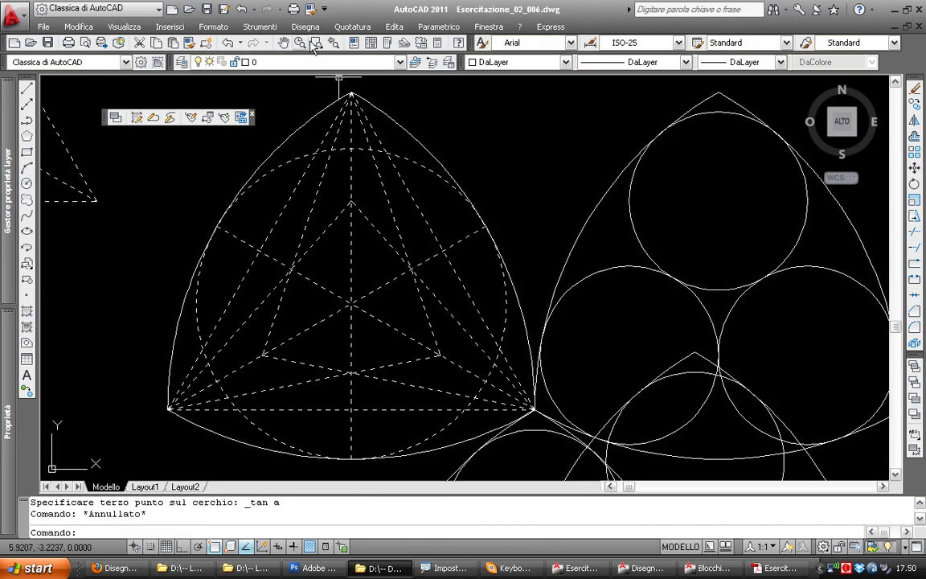
Draw a Tan, Tan, Tan circle touching the upper-right outer arc and two other curves
{"action": "left_click", "coordinate": [305, 27]}
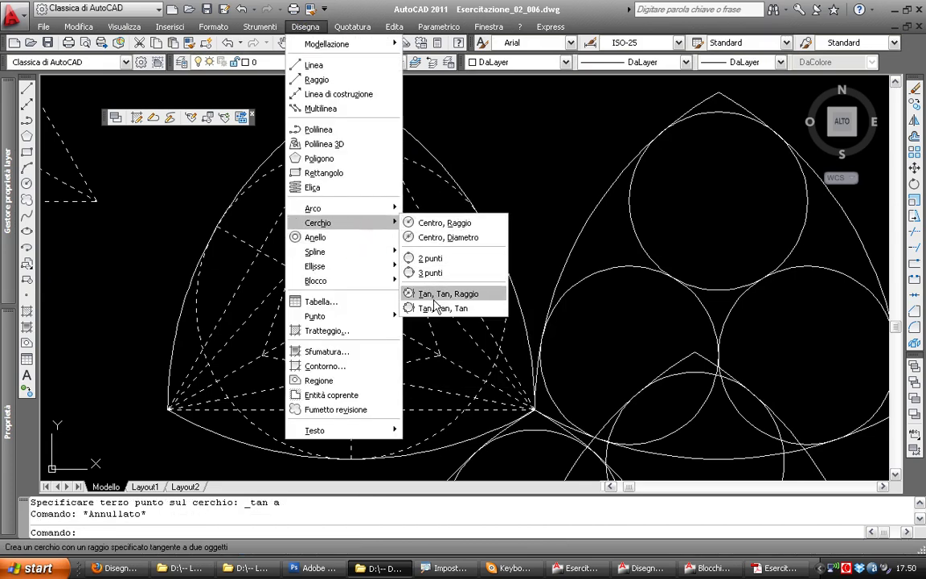
{"action": "mouse_move", "coordinate": [317, 223]}
{"action": "left_click", "coordinate": [426, 364]}
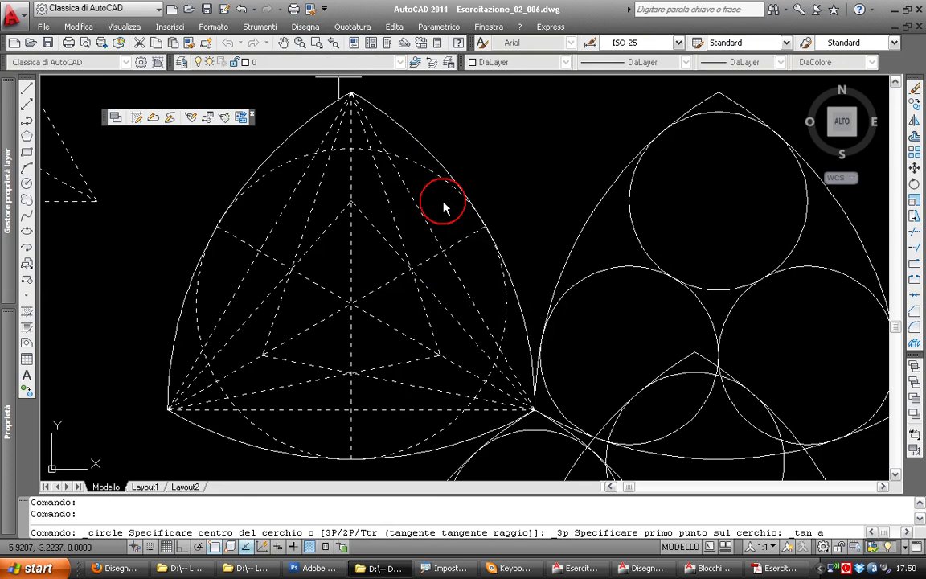
{"action": "left_click", "coordinate": [428, 159]}
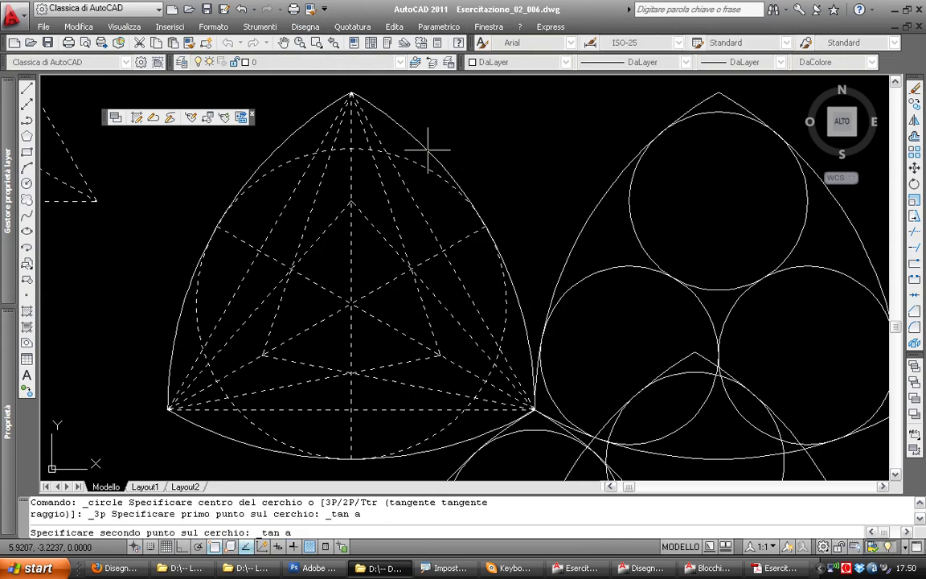
{"action": "left_click", "coordinate": [461, 240]}
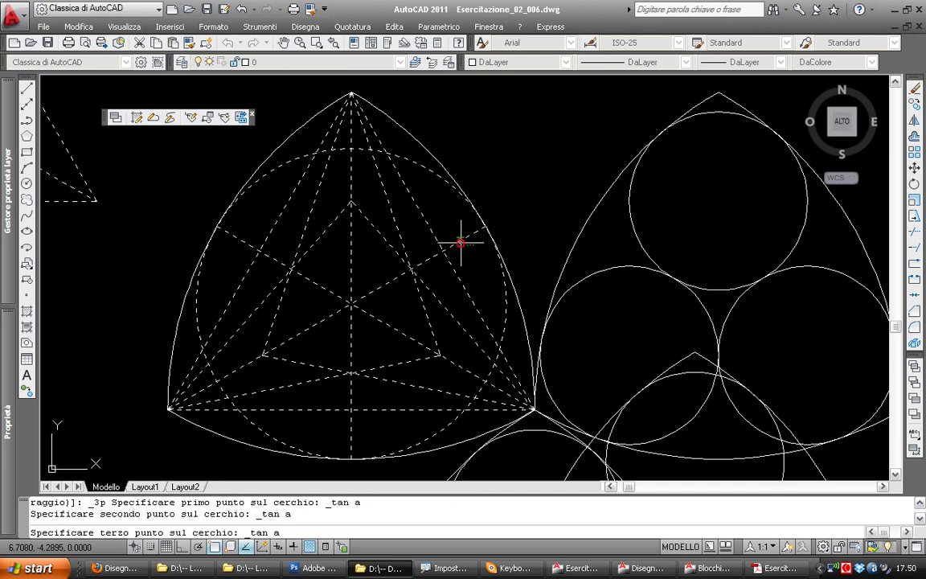
{"action": "left_click", "coordinate": [300, 126]}
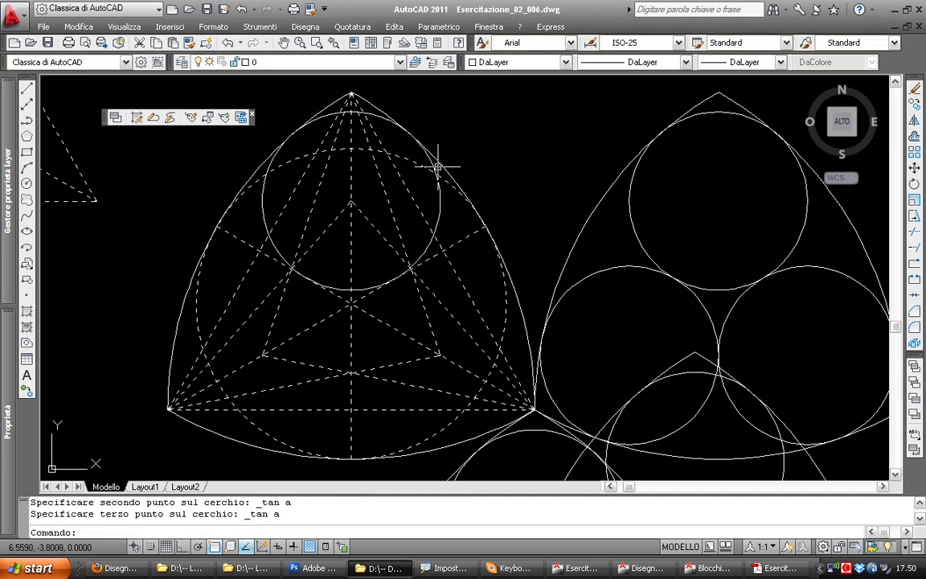